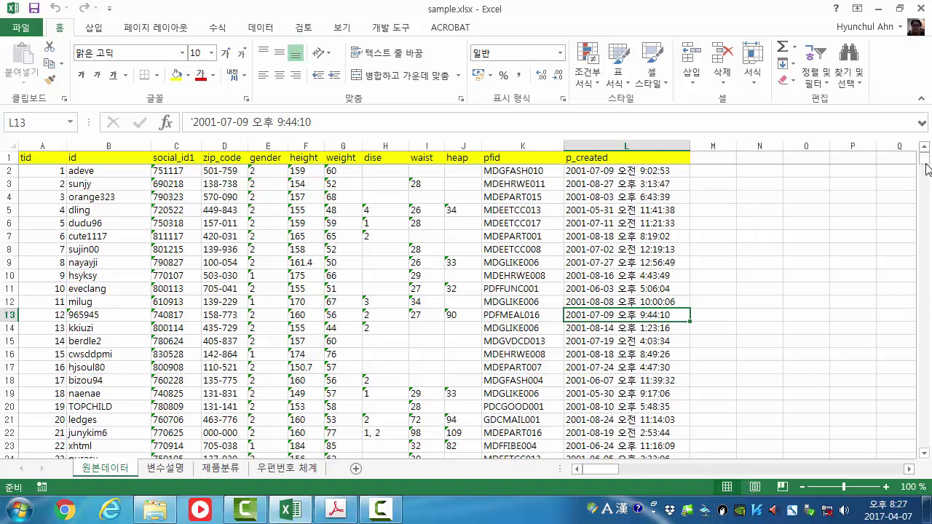
Consult the missing-value slide in the biza02.pdf document and examine the id, pfid and p_created fields of the first data record
mouse_move(928, 161)
left_mouse_down()
mouse_move(925, 442)
mouse_move(928, 152)
left_mouse_up()
left_click(335, 510)
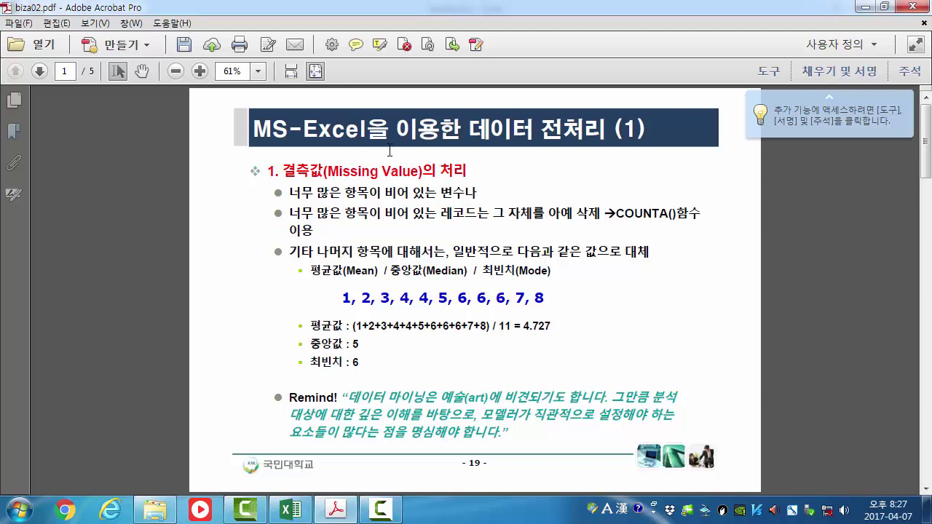
left_click(865, 7)
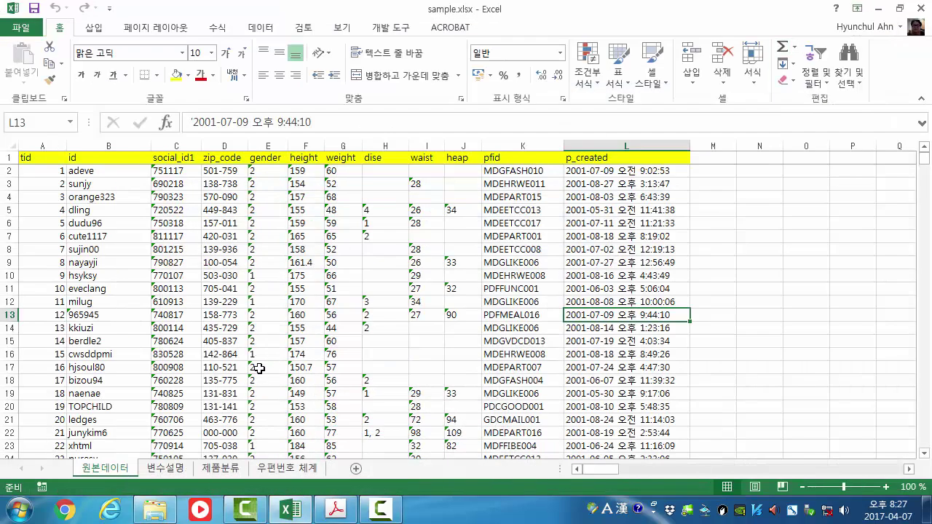
left_click(112, 174)
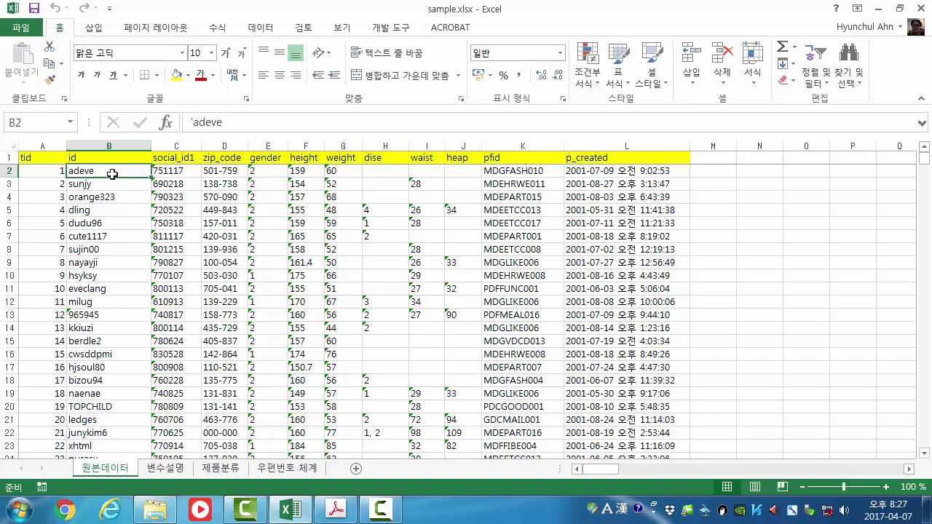
left_click(485, 169)
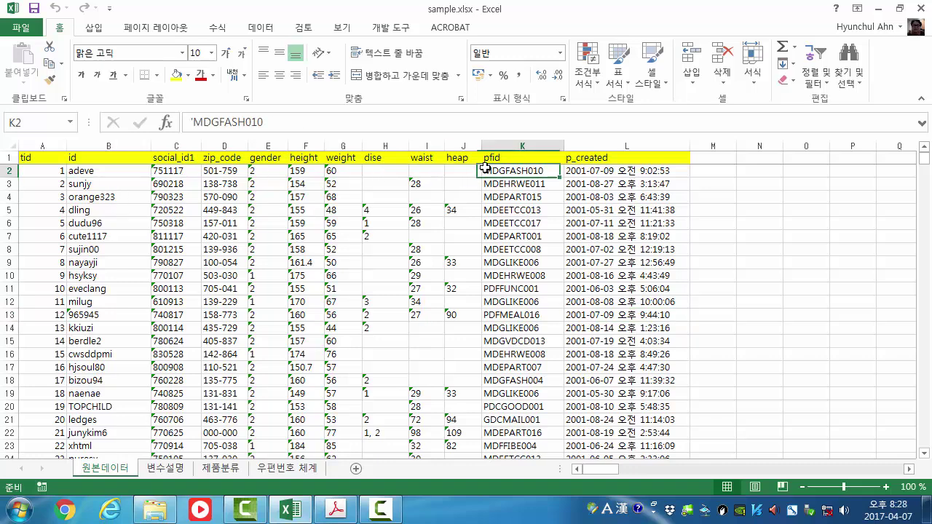
left_click(611, 172)
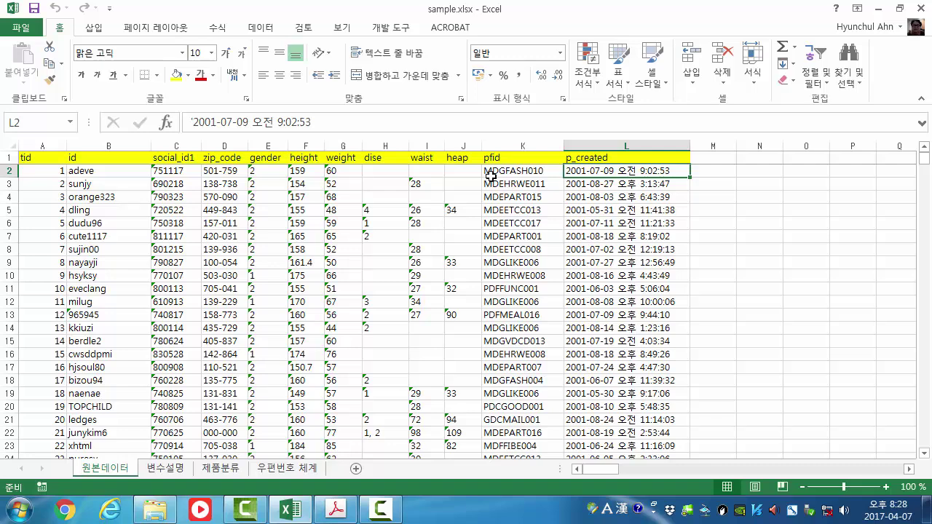
Create a pivot table from the 원본데이터 range $A$1:$L$1001 on a new worksheet
left_click(103, 175)
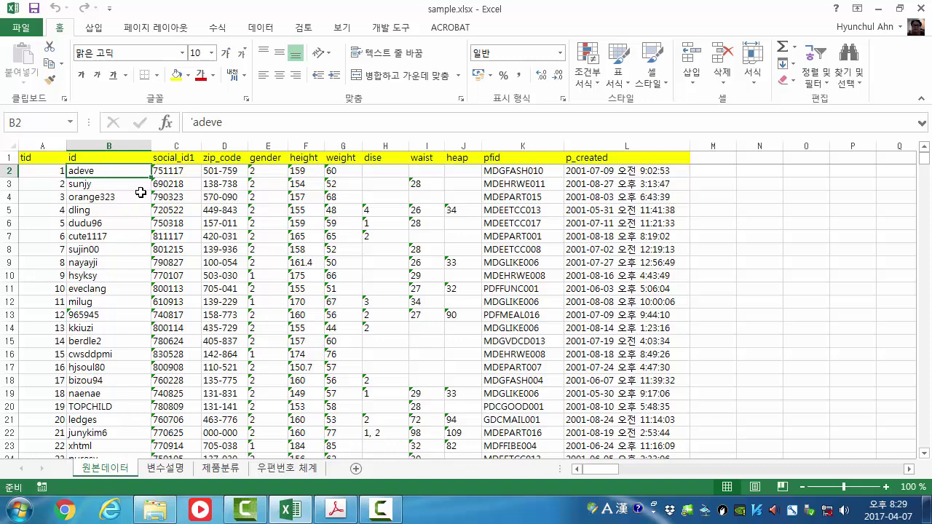
left_click(94, 29)
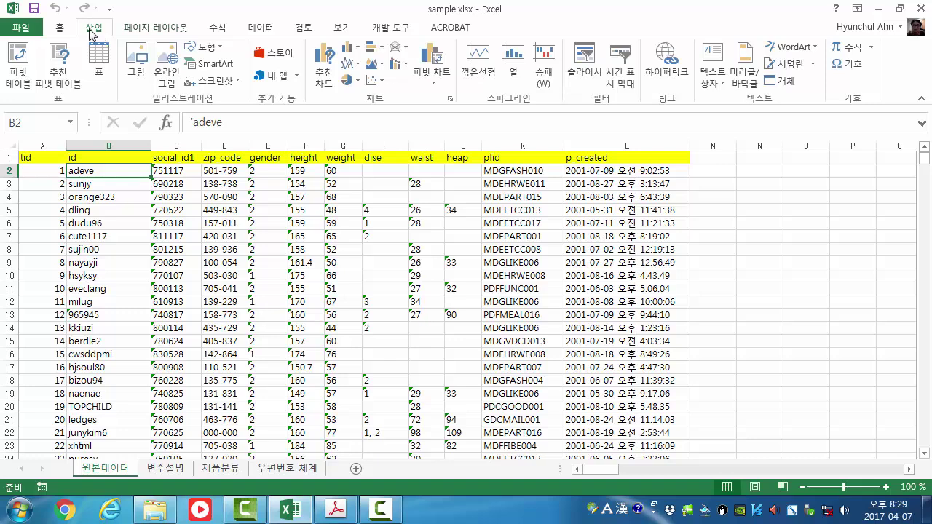
left_click(17, 71)
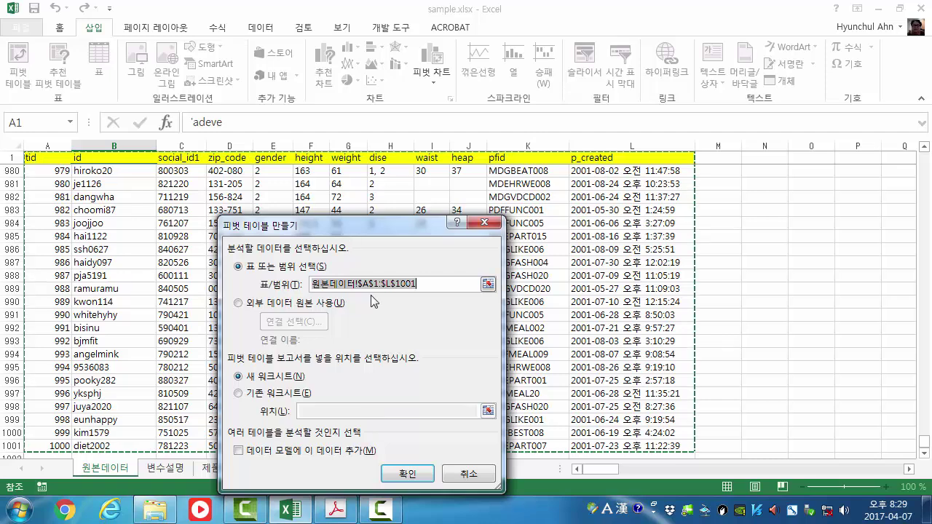
left_click(408, 474)
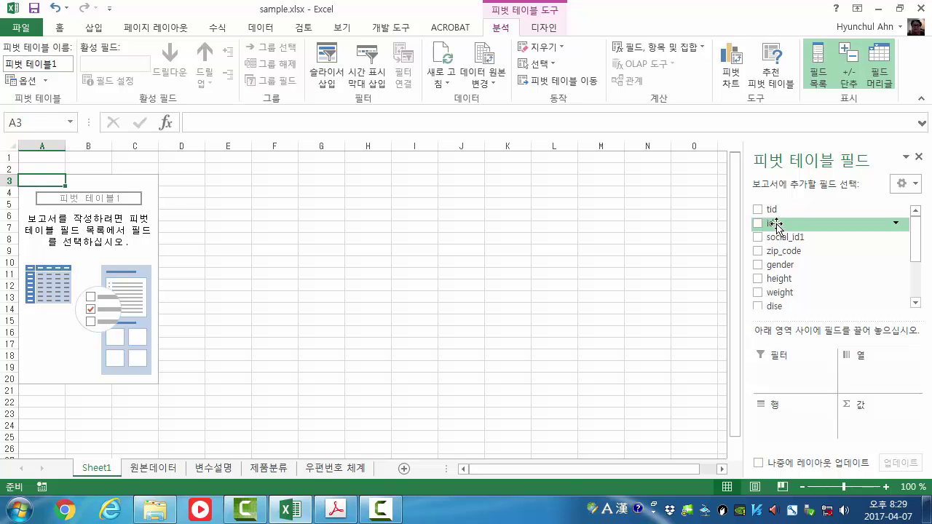
Add the id field to the pivot table's rows and the tid field to its values
left_click_drag(776, 226, 787, 429)
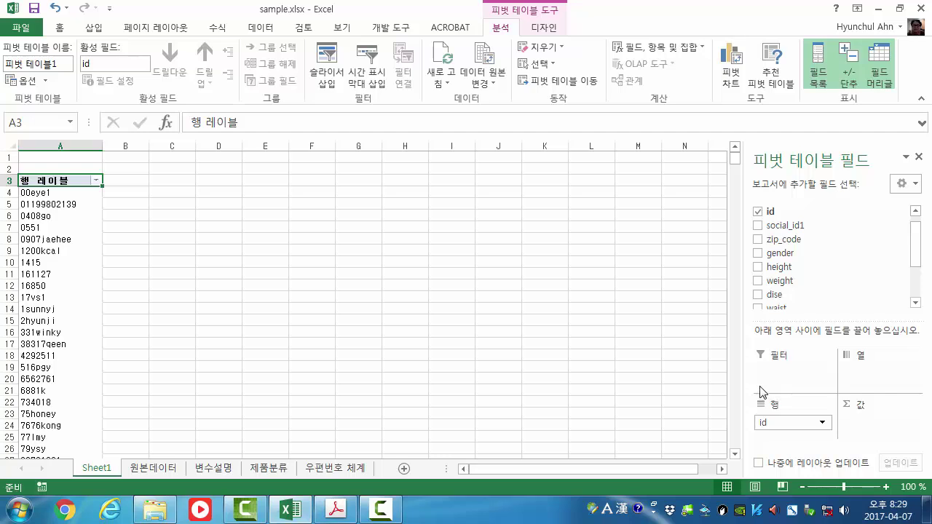
left_click(62, 194)
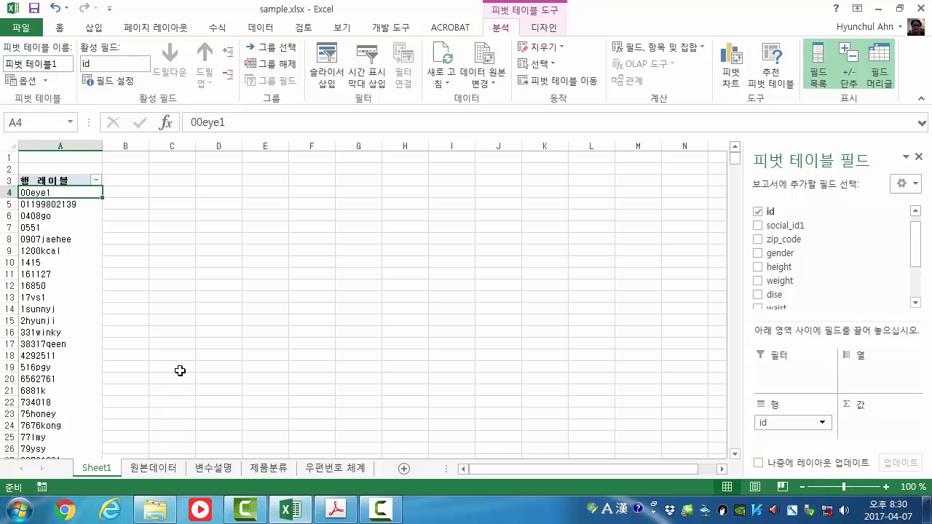
left_click_drag(916, 255, 916, 250)
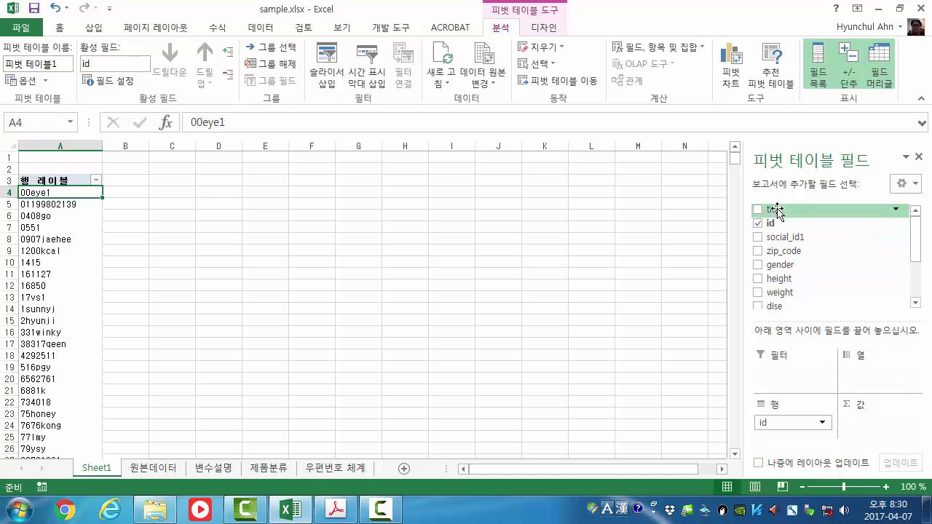
left_click_drag(777, 211, 896, 437)
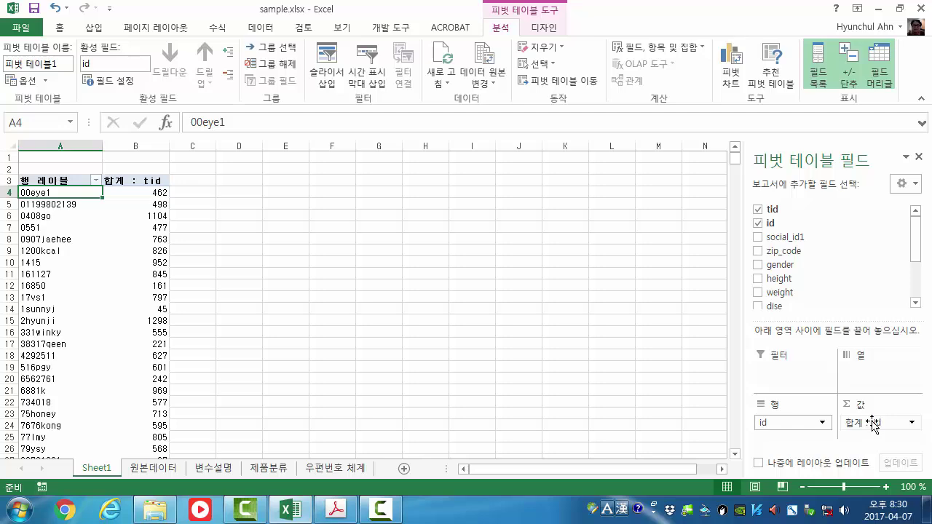
Change the summary calculation of the tid value field to count (개수)
left_click(873, 426)
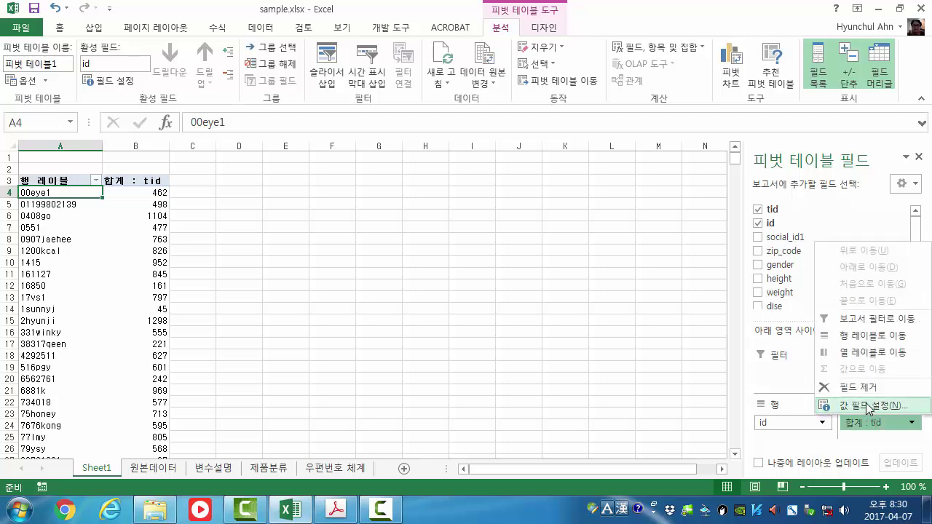
left_click(868, 405)
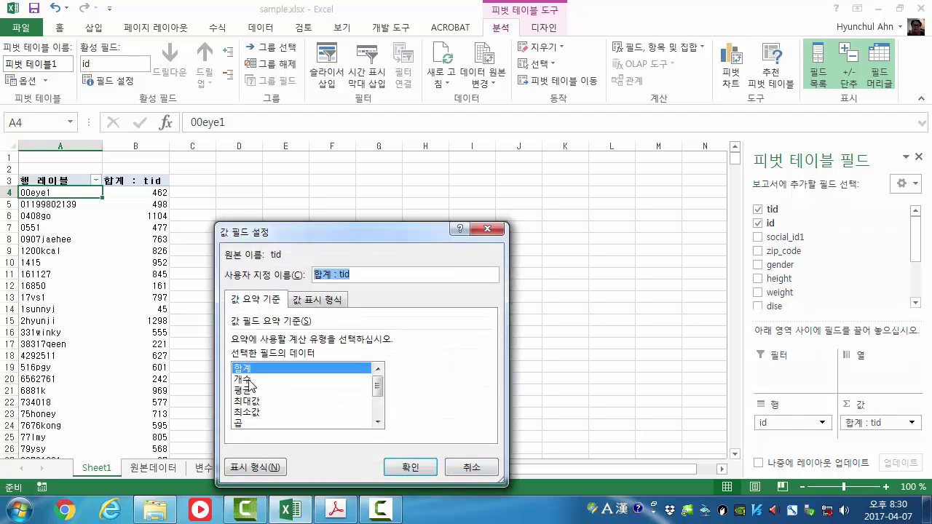
left_click(249, 379)
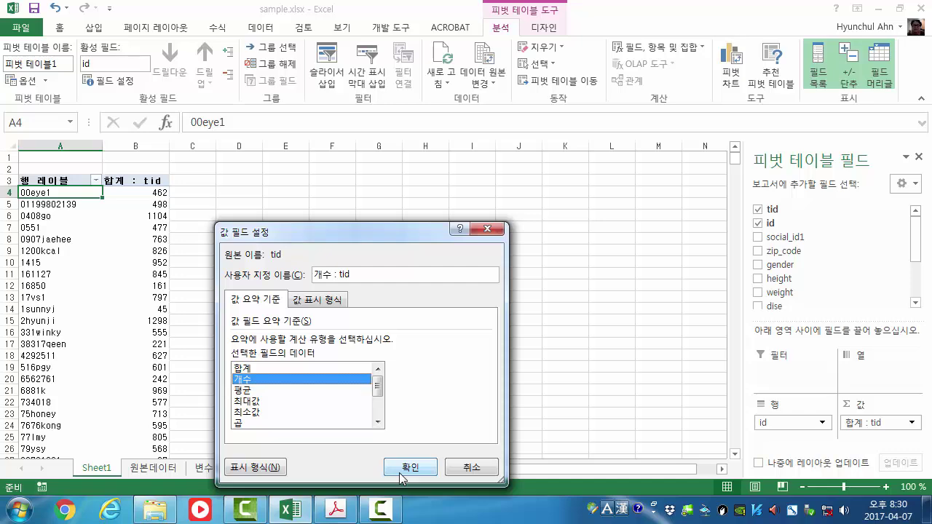
left_click(410, 469)
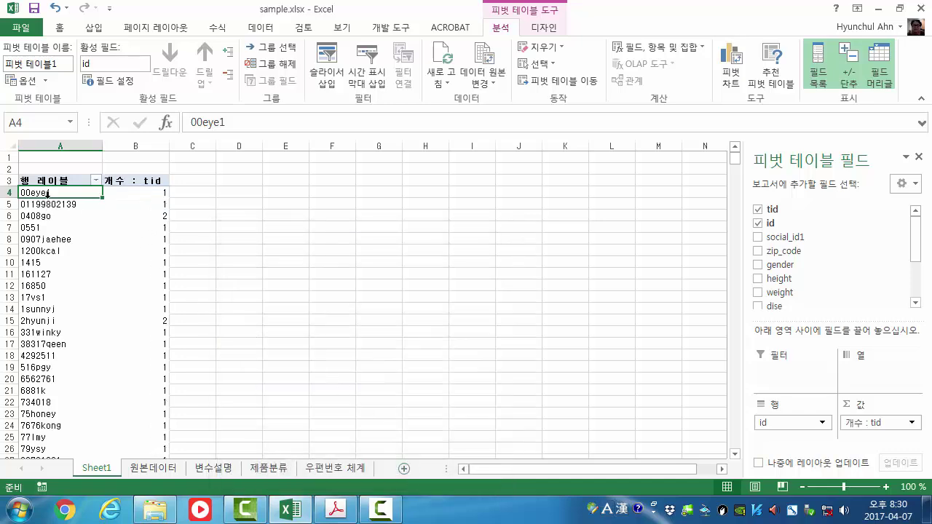
Examine the pivot table for ids that occur more than once, and check the grand total in its last row
left_click(145, 194)
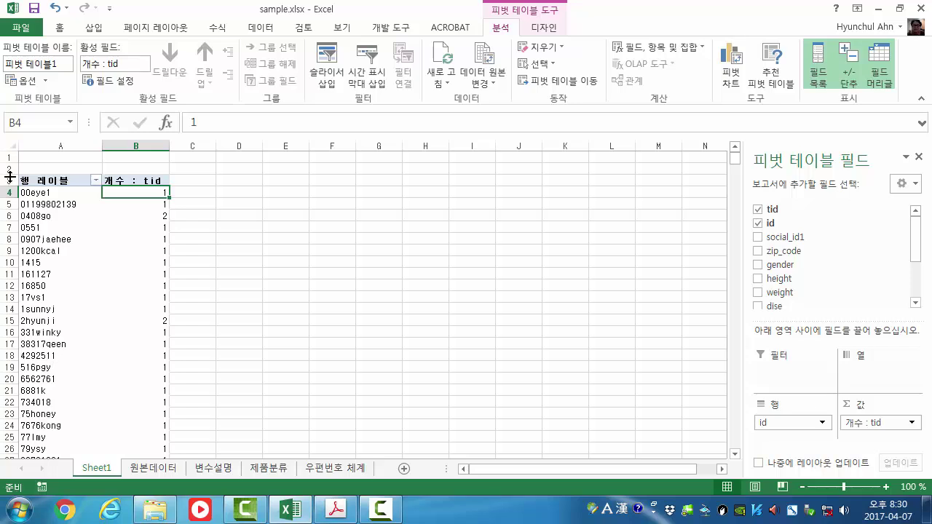
left_click(56, 217)
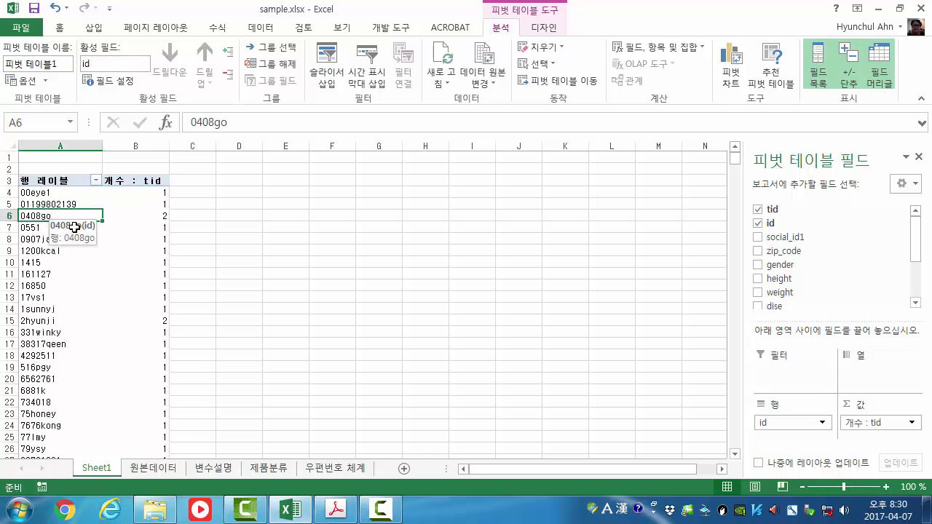
left_click(138, 219)
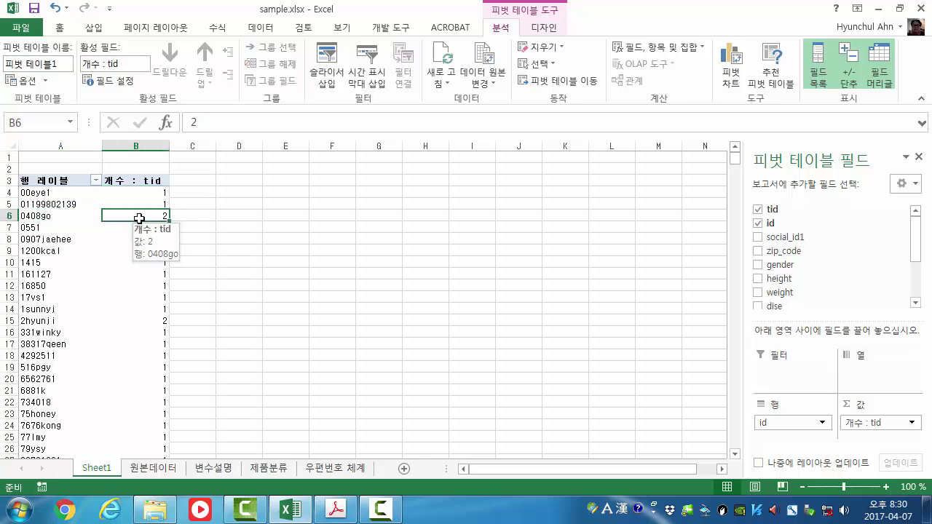
left_click_drag(740, 164, 744, 189)
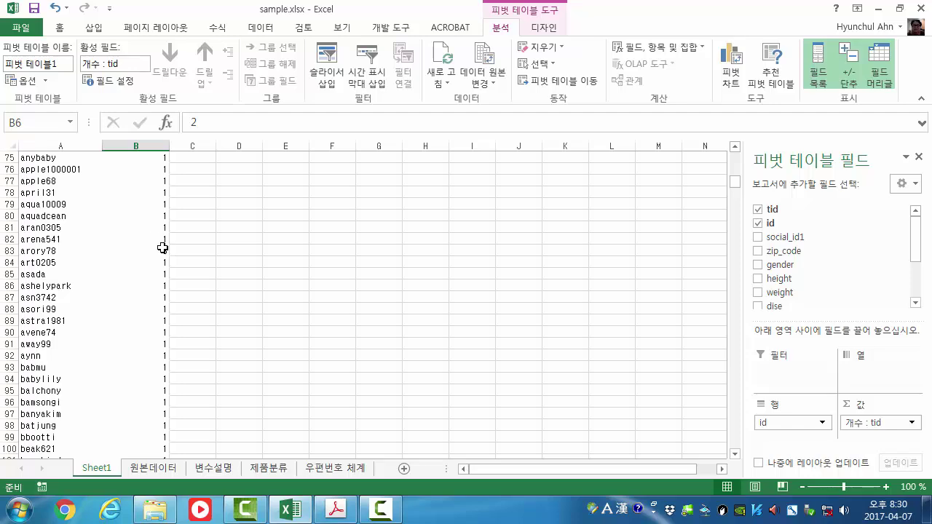
left_click_drag(162, 251, 51, 248)
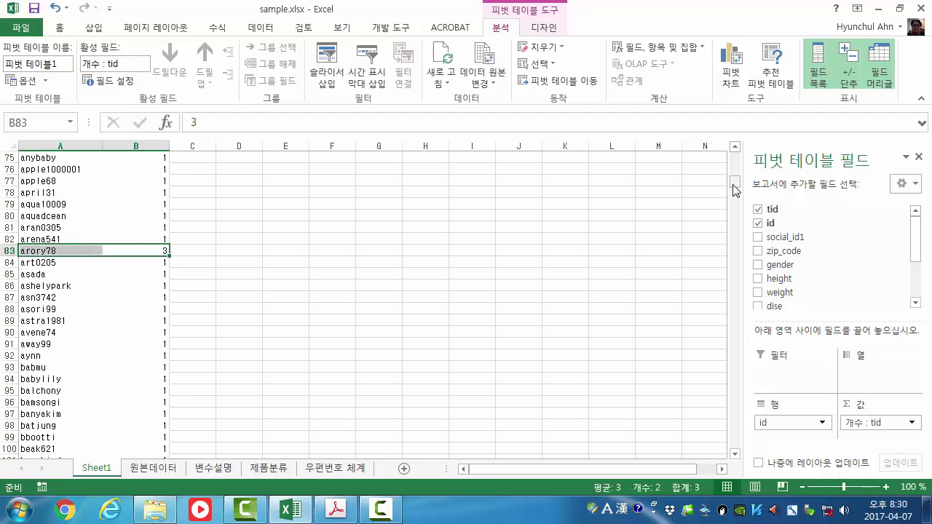
left_click_drag(734, 183, 748, 459)
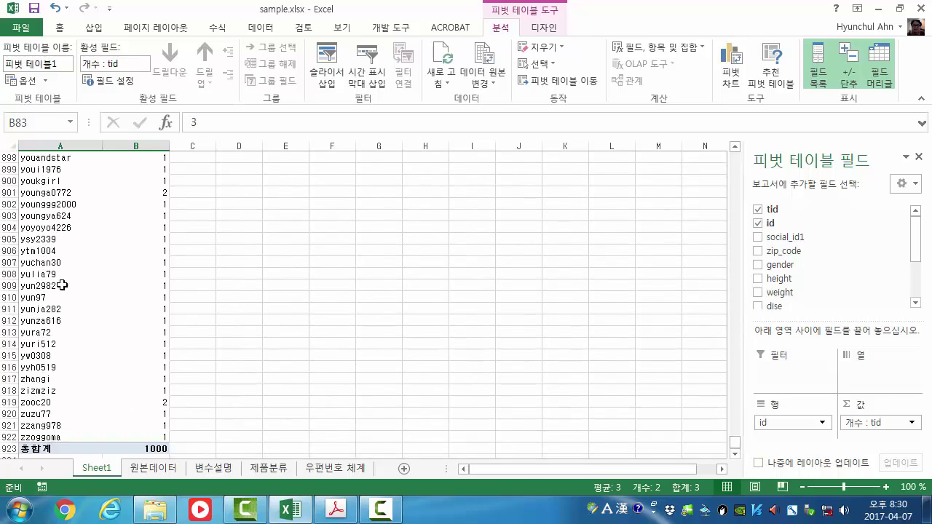
left_click(149, 450)
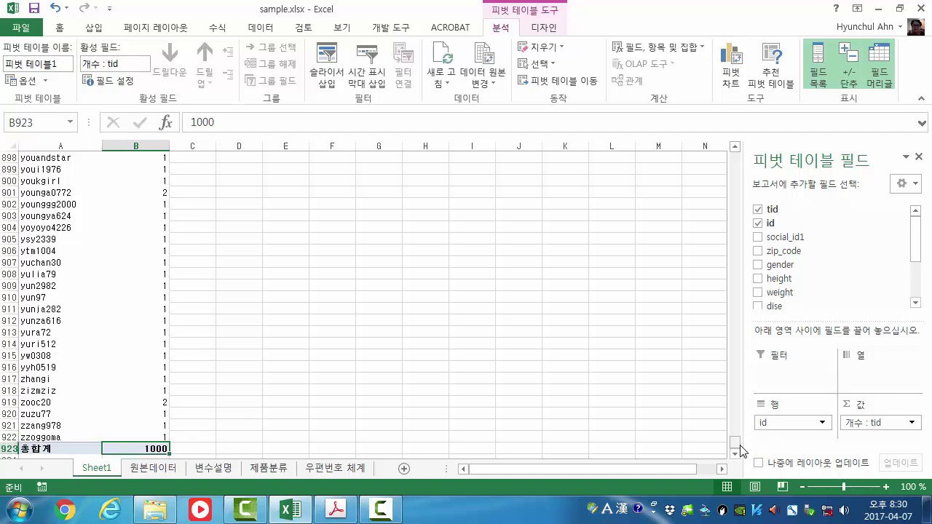
left_click_drag(735, 444, 738, 146)
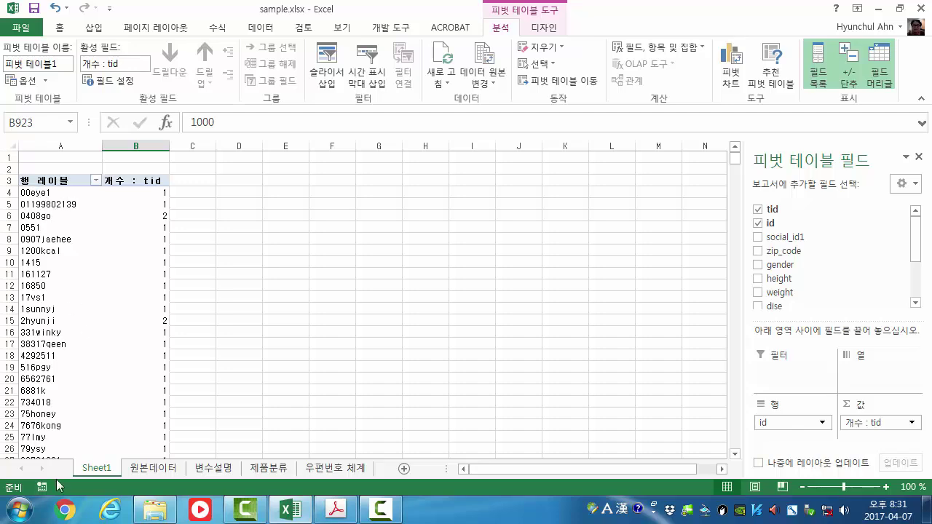
Insert a new worksheet and place it directly before the 원본데이터 sheet
left_click(159, 470)
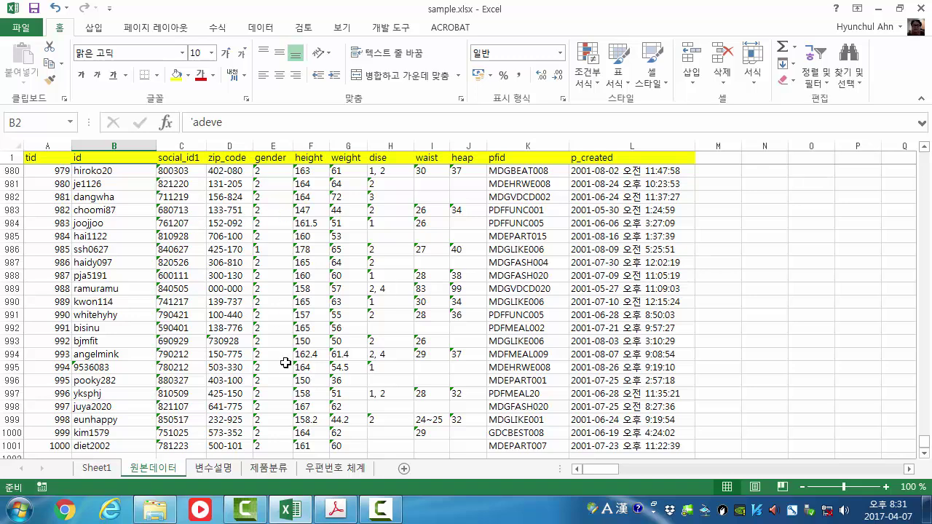
left_click(406, 469)
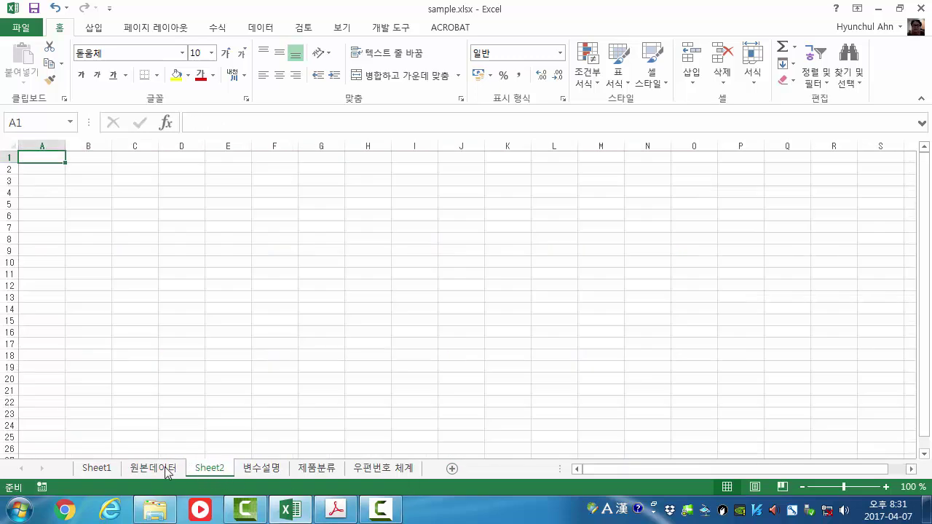
left_click_drag(166, 472, 135, 470)
Rename the new worksheet 수정데이터 and enter the header ID in cell A1
double_click(145, 469)
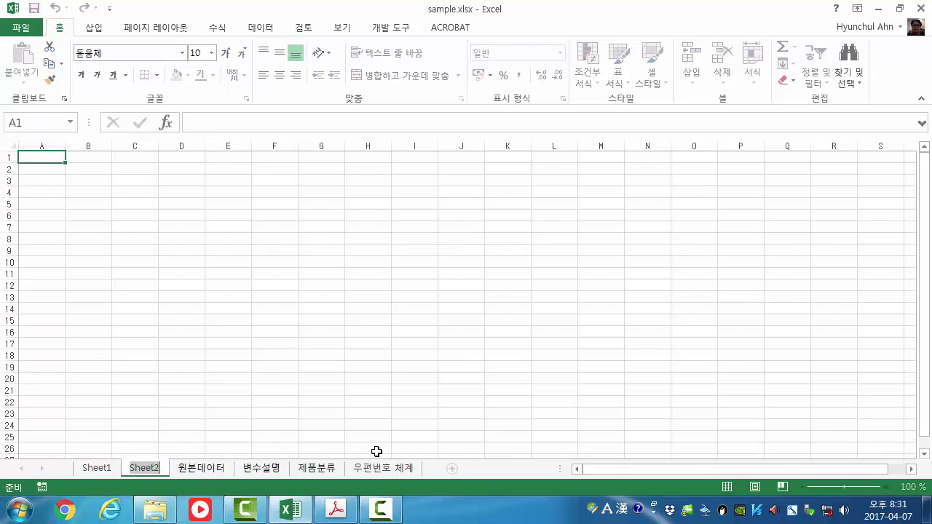
type("수정본")
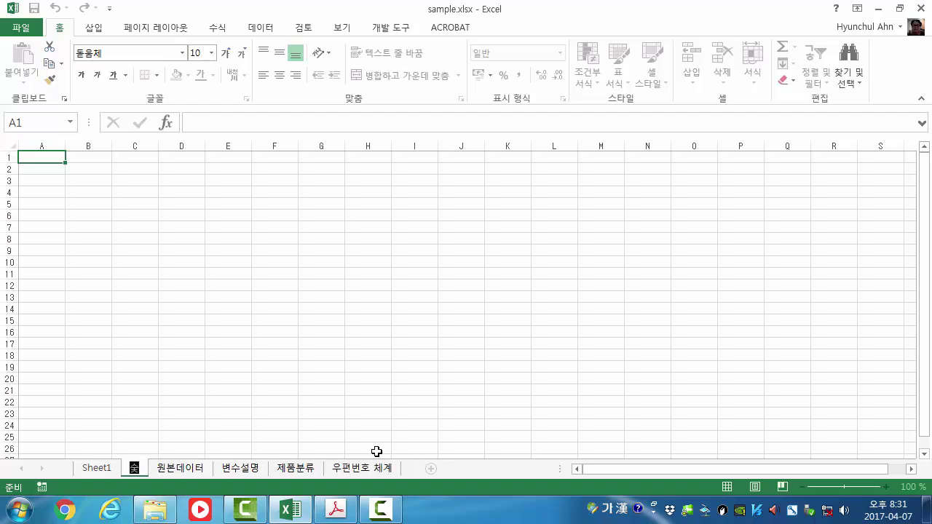
type("이터")
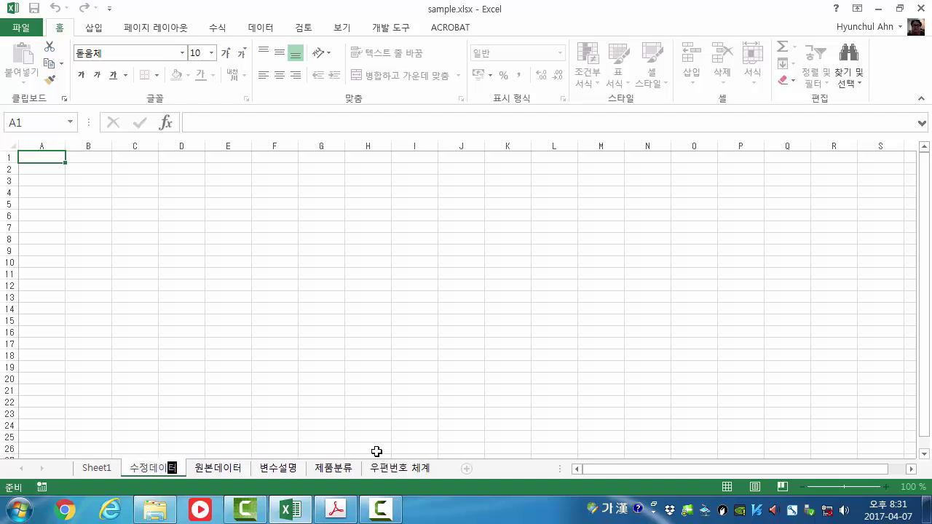
key("Return")
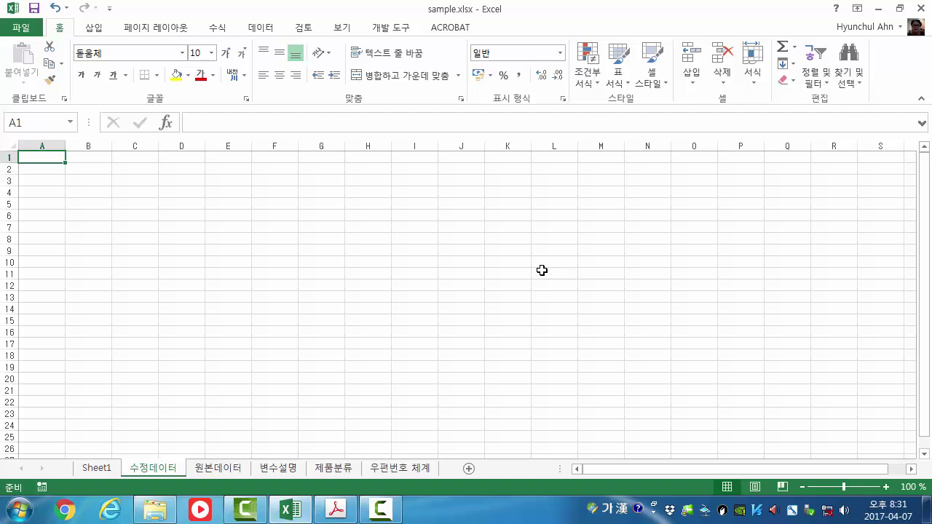
type("ID")
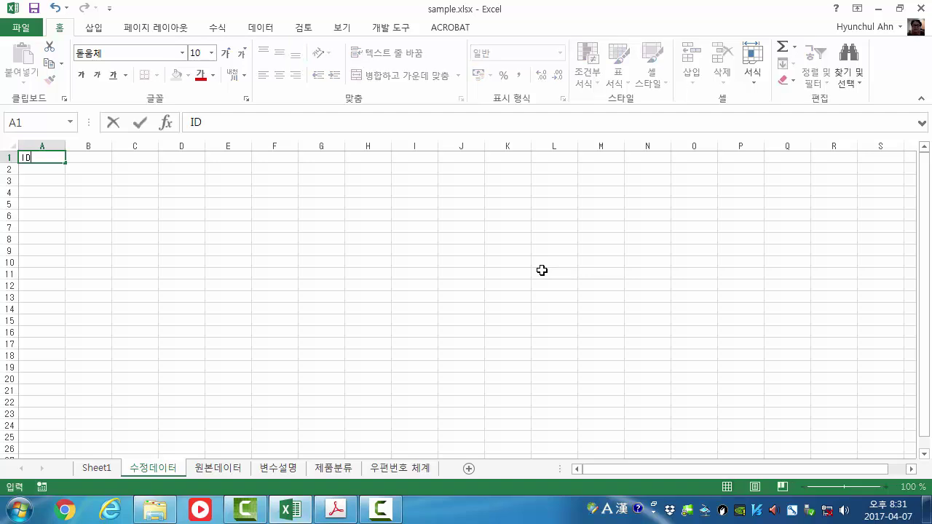
key("Return")
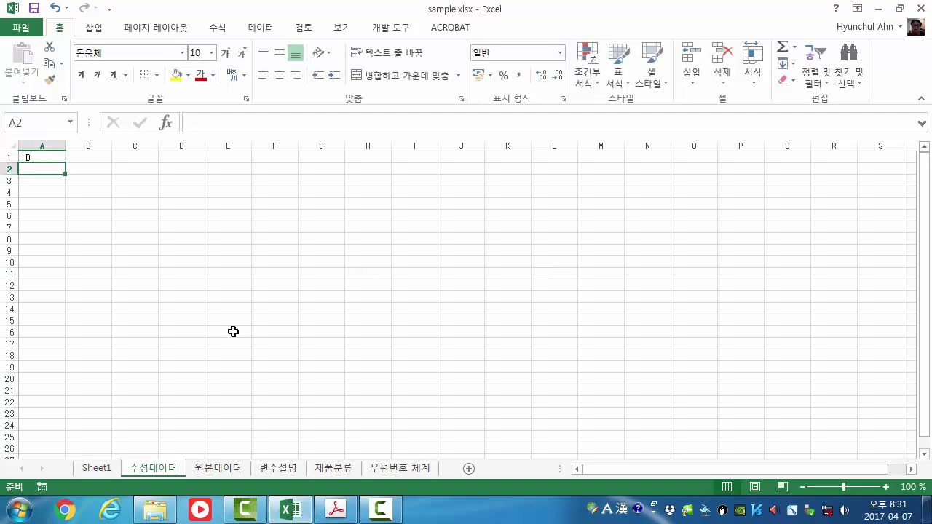
Copy all the ids in the pivot table on Sheet1, cells A4 to A922, leaving out the grand total row
left_click(93, 468)
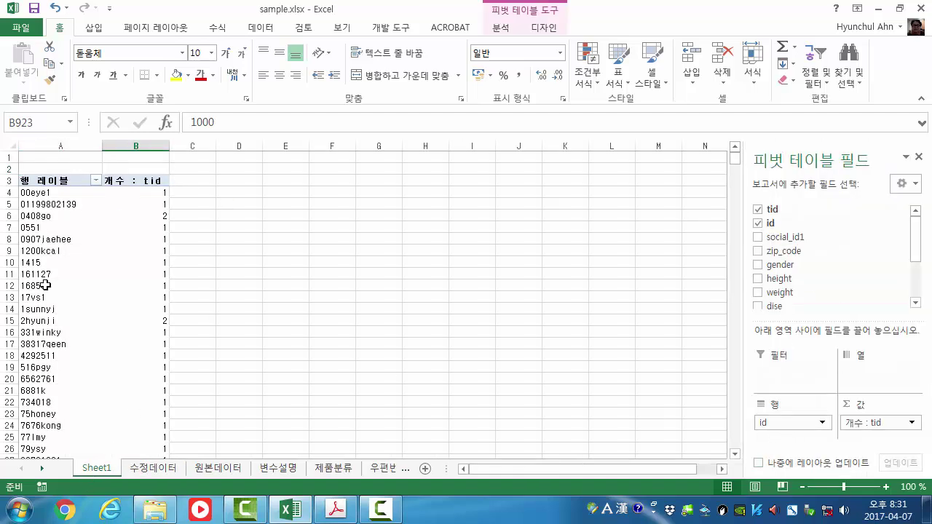
left_click(55, 194)
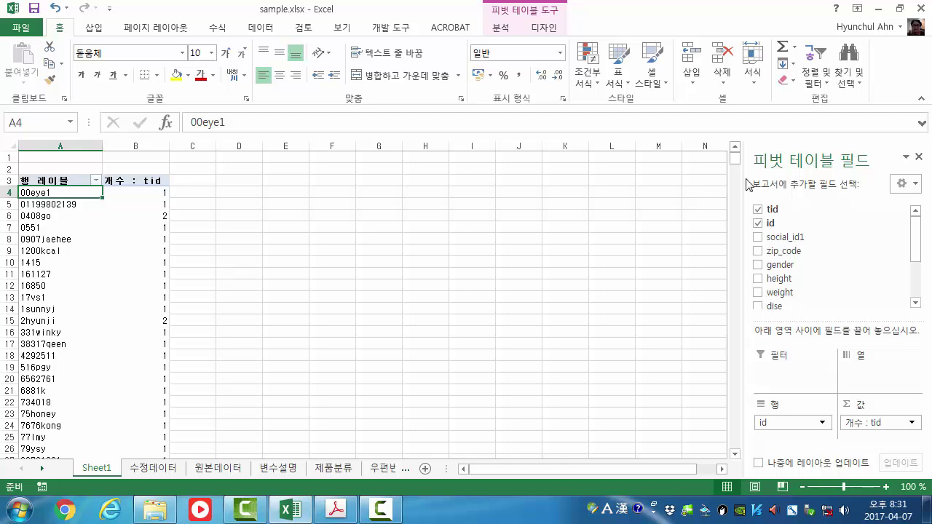
left_click_drag(736, 162, 742, 449)
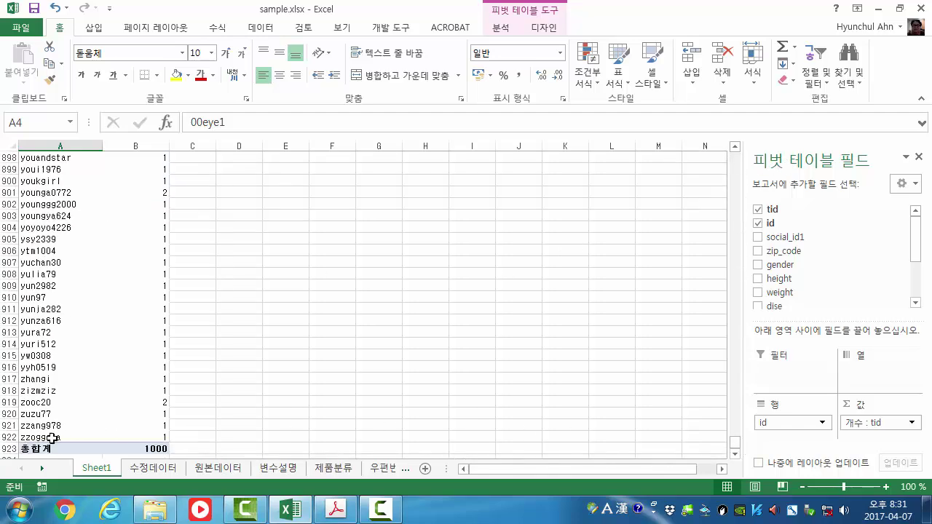
left_click(51, 434, "shift")
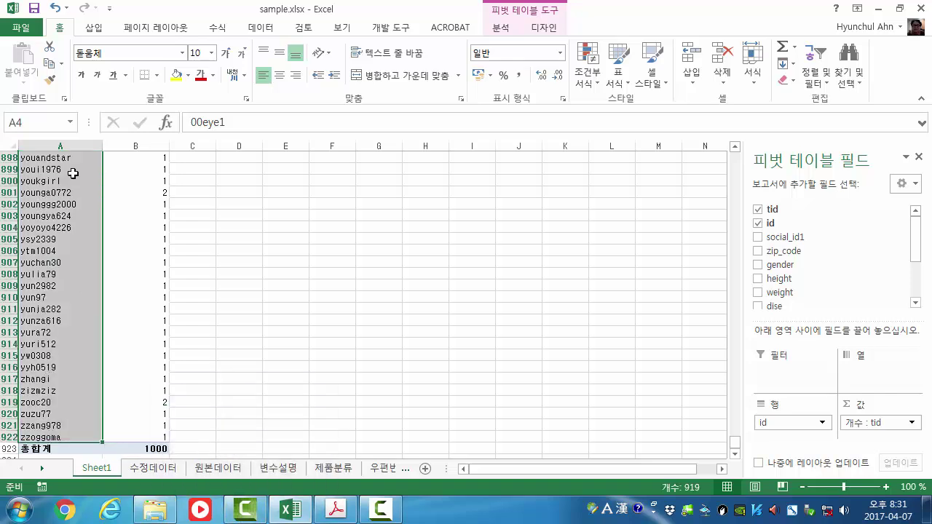
key("ctrl+c")
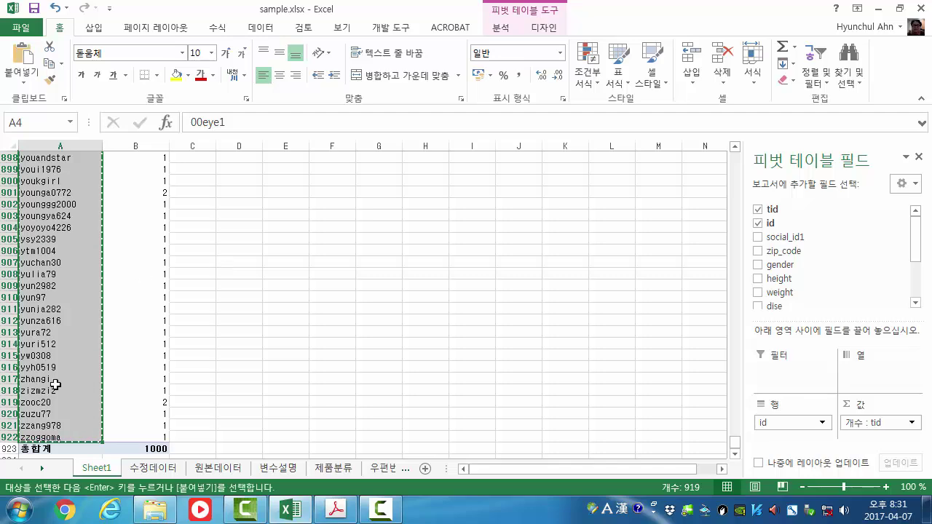
Paste the copied ids as values only into the 수정데이터 sheet, starting at cell A2
left_click(154, 469)
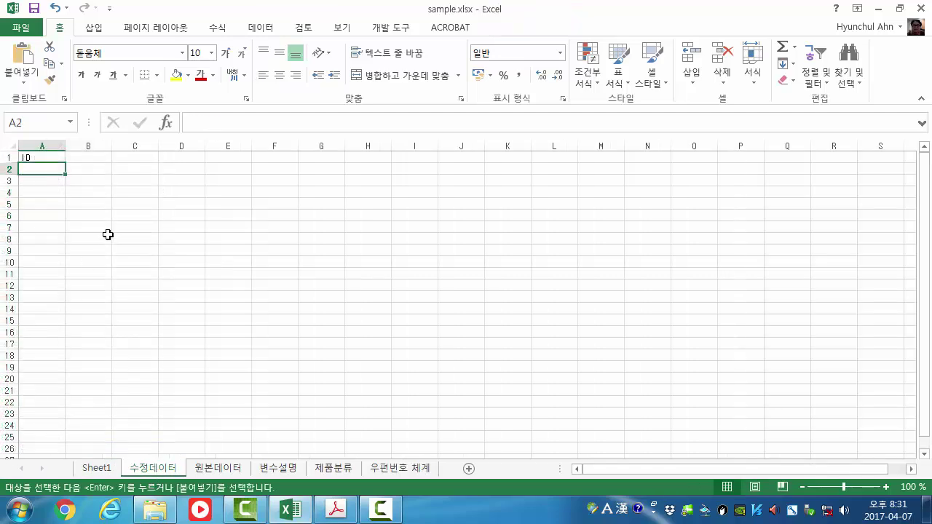
right_click(43, 169)
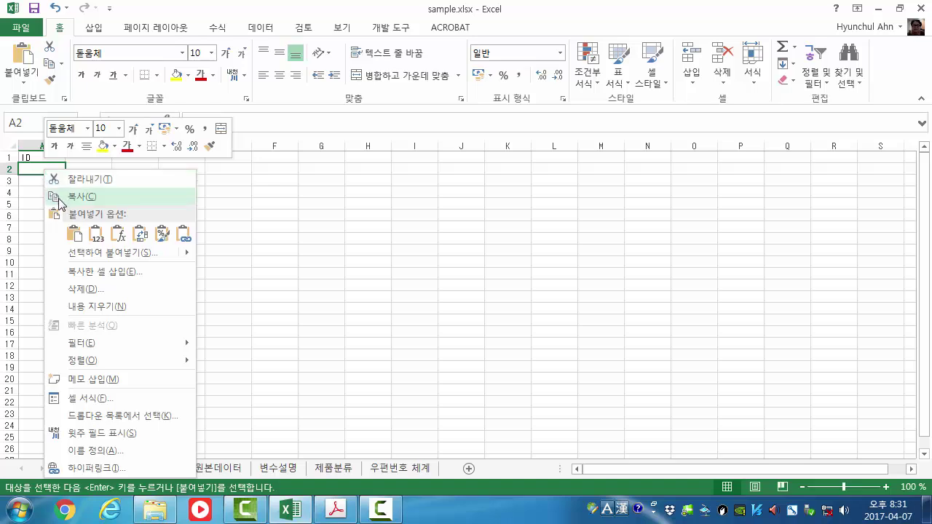
left_click(95, 234)
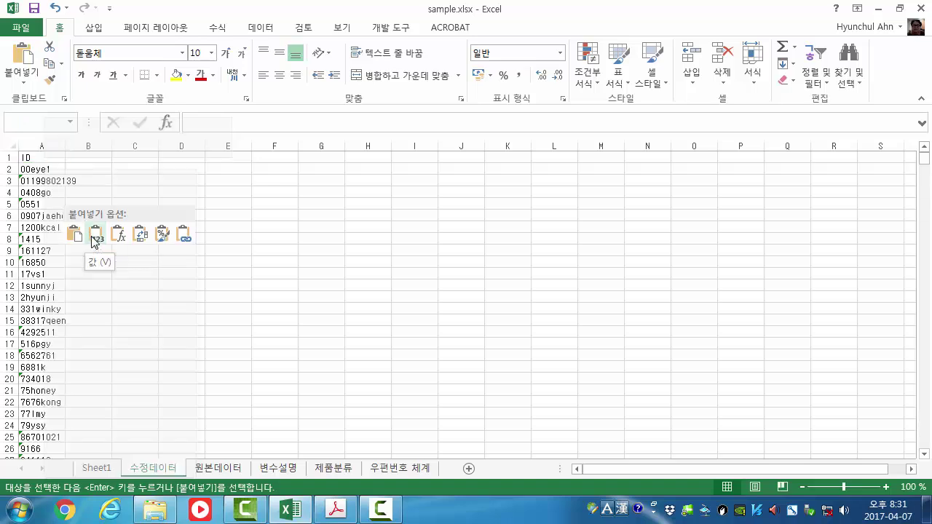
left_click(95, 234)
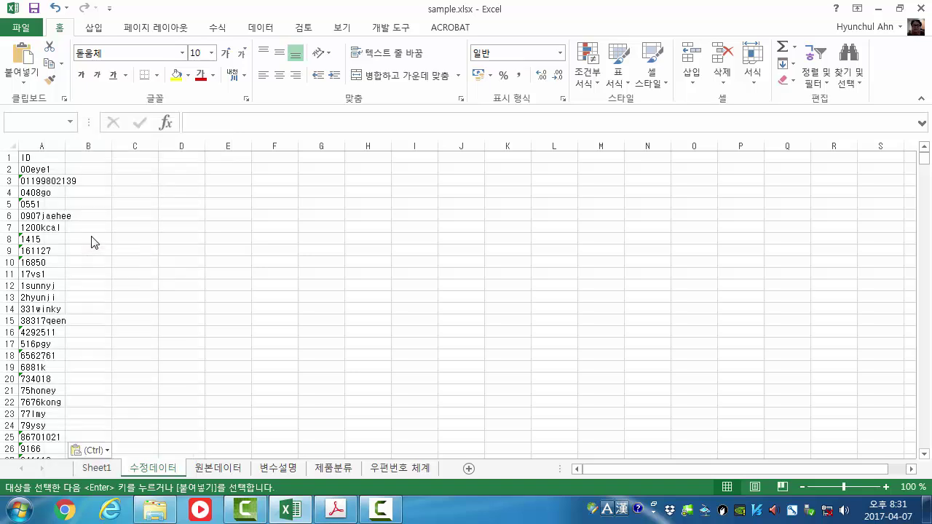
left_click(148, 259)
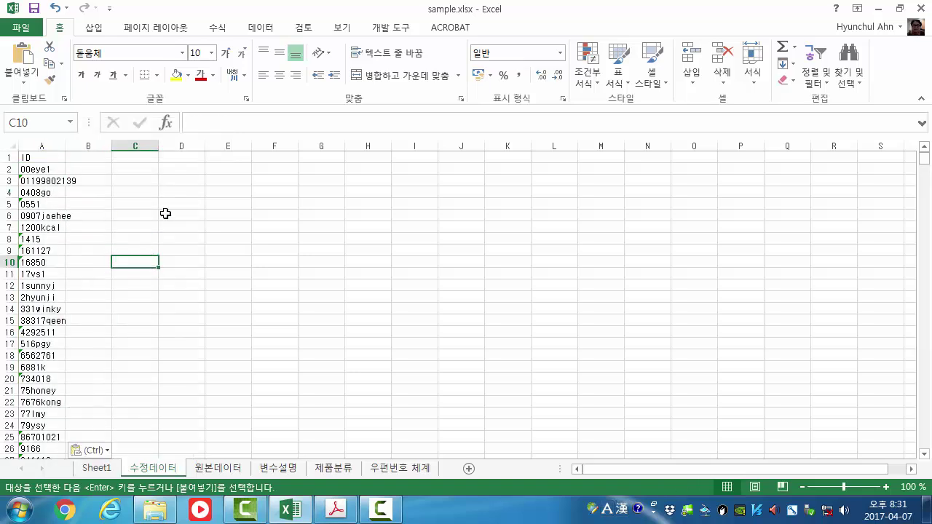
Fit the width of column A to its contents and check the pasted id list down to its last row
double_click(65, 149)
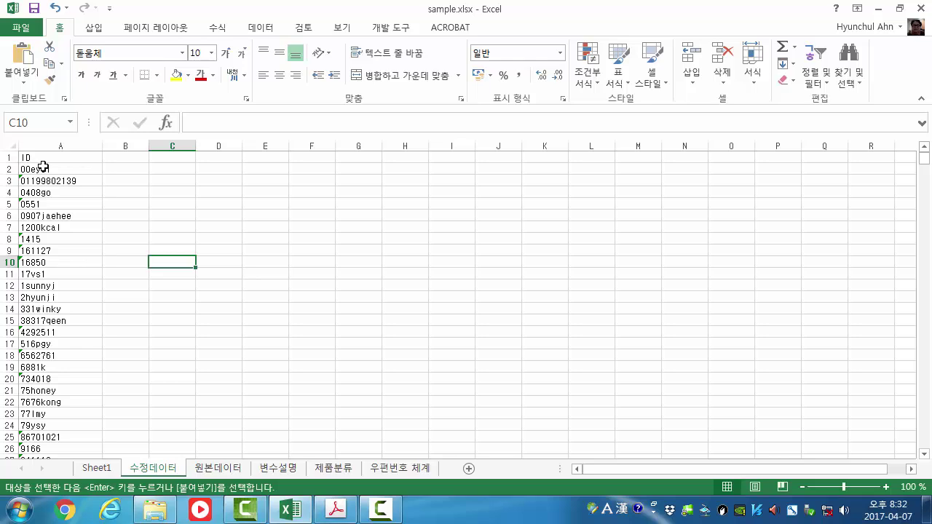
left_click_drag(39, 167, 47, 376)
left_click(256, 241)
scroll(241, 244, "up", 3)
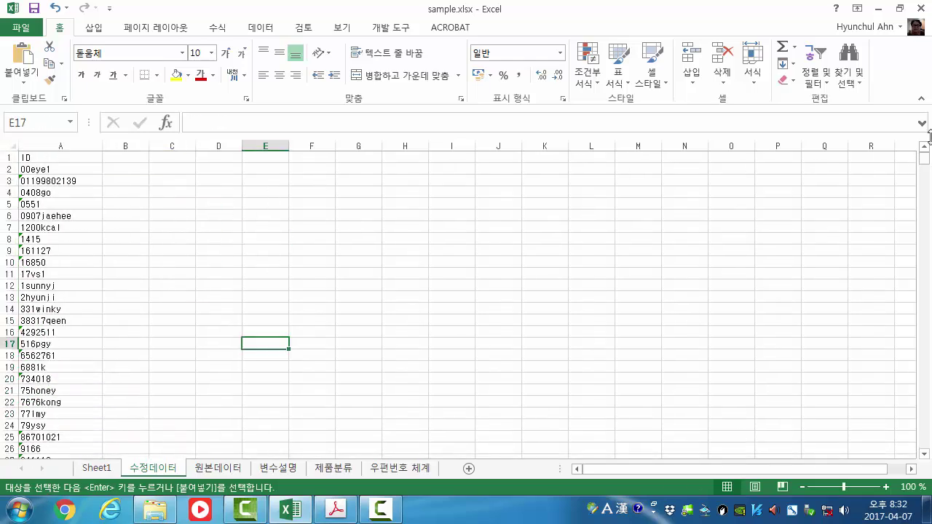
left_click_drag(924, 156, 924, 442)
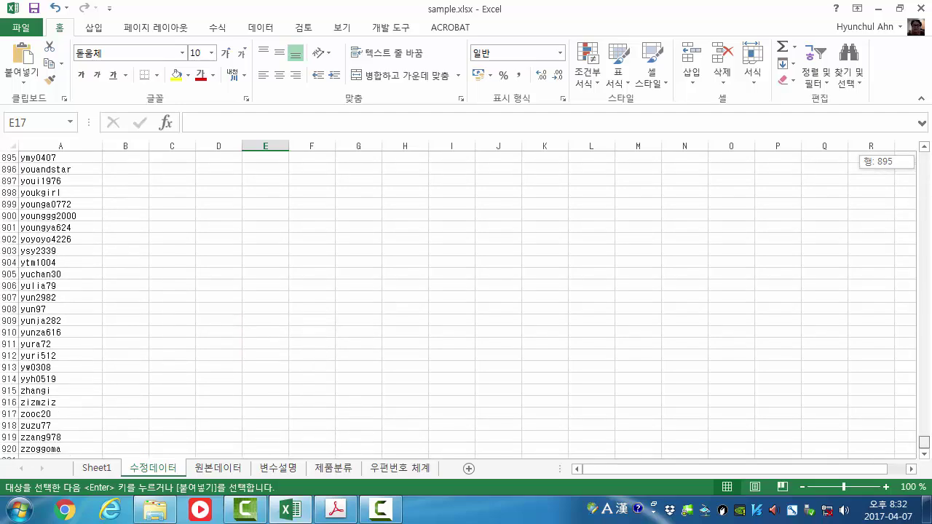
scroll(62, 427, "down", 1)
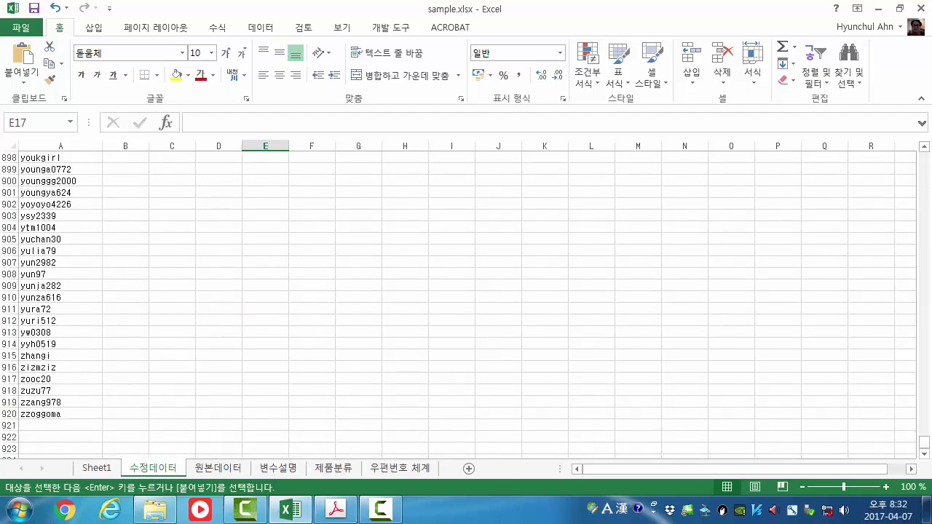
left_click_drag(927, 446, 925, 157)
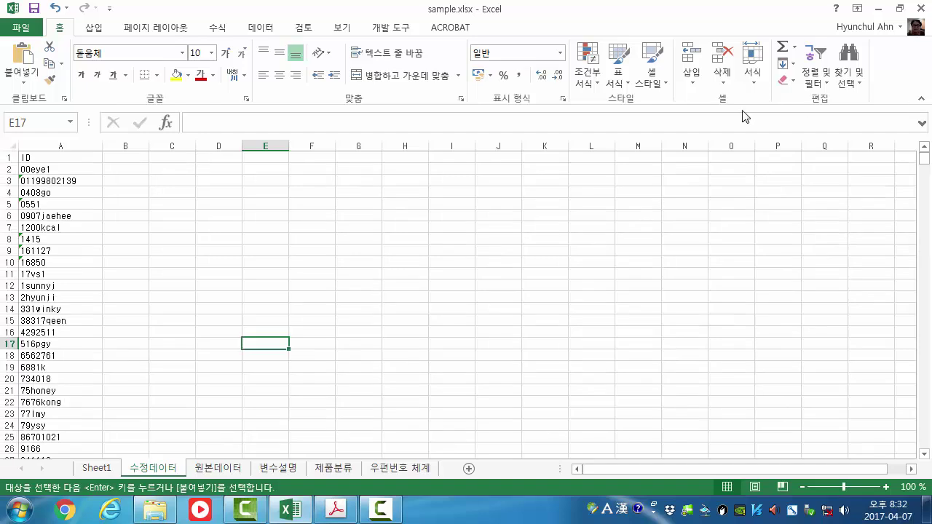
Fill the whole header row 1 of the 수정데이터 sheet with yellow
left_click(6, 158)
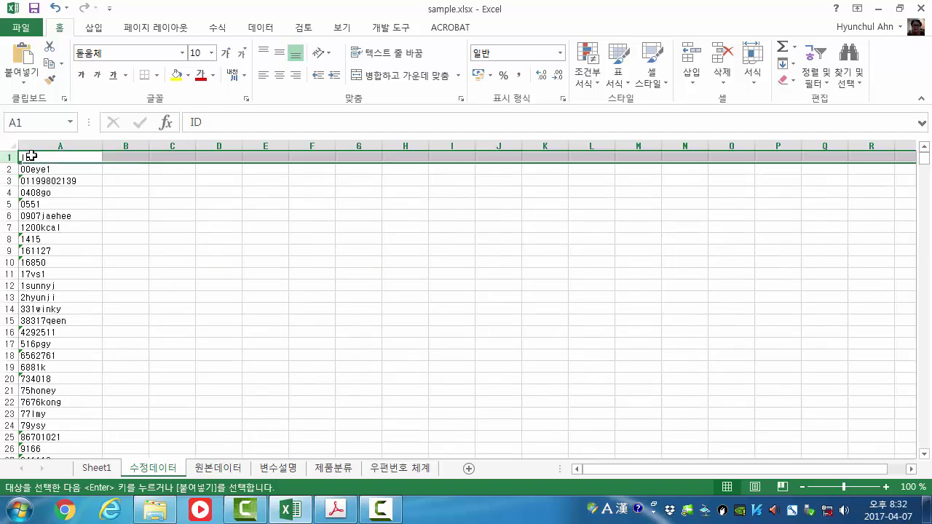
left_click(180, 78)
left_click(219, 204)
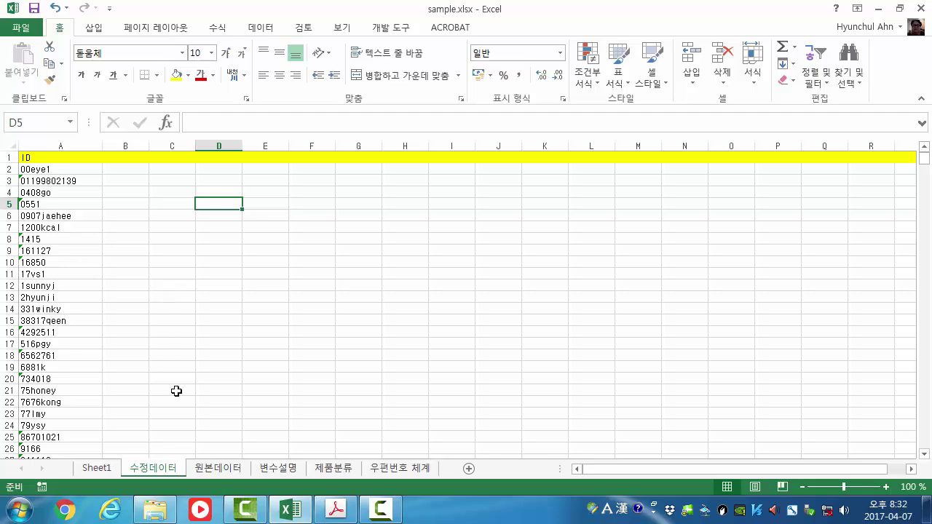
Copy the header cells from social_id1 to heap, C1 to J1, on the 원본데이터 sheet
left_click(240, 470)
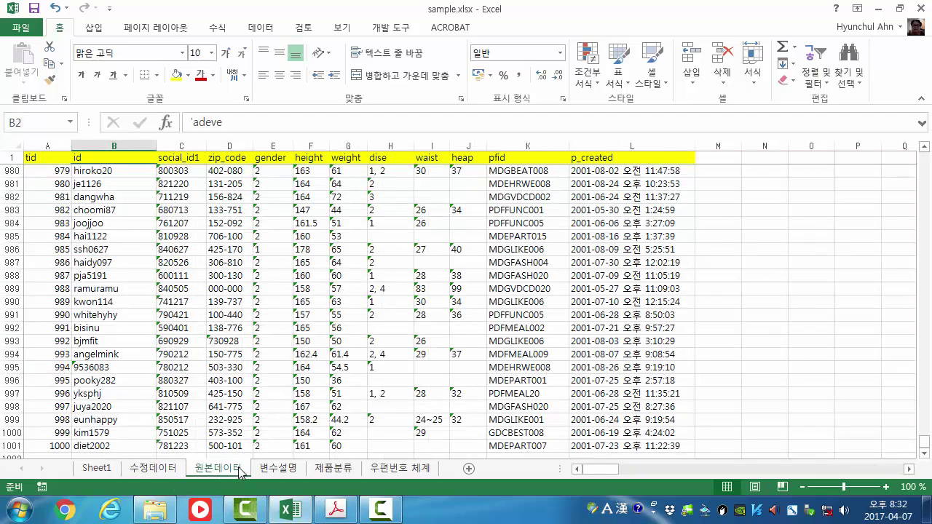
left_click_drag(184, 157, 446, 158)
key("ctrl+c")
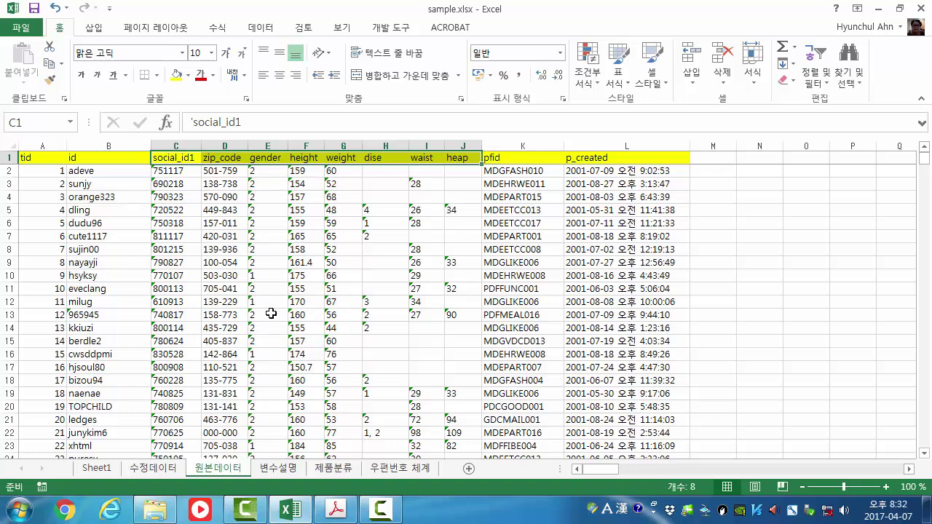
right_click(465, 159)
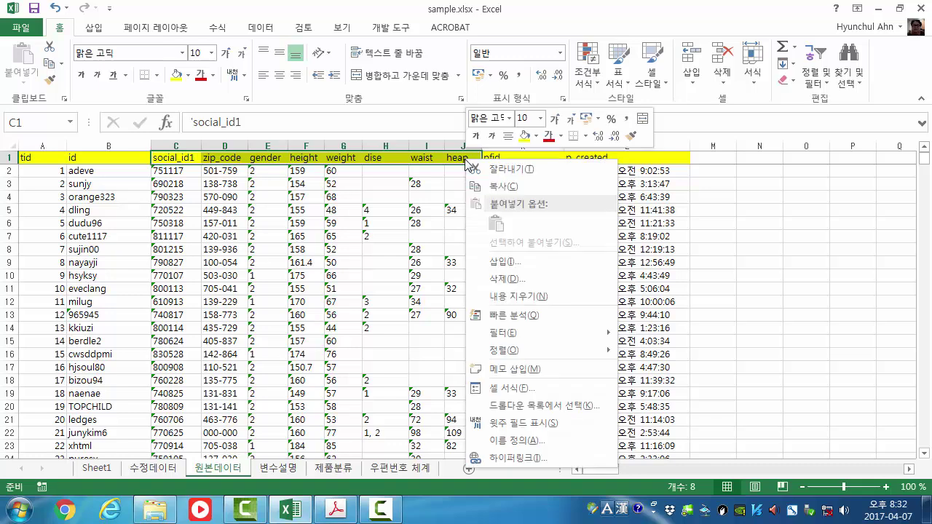
left_click(495, 188)
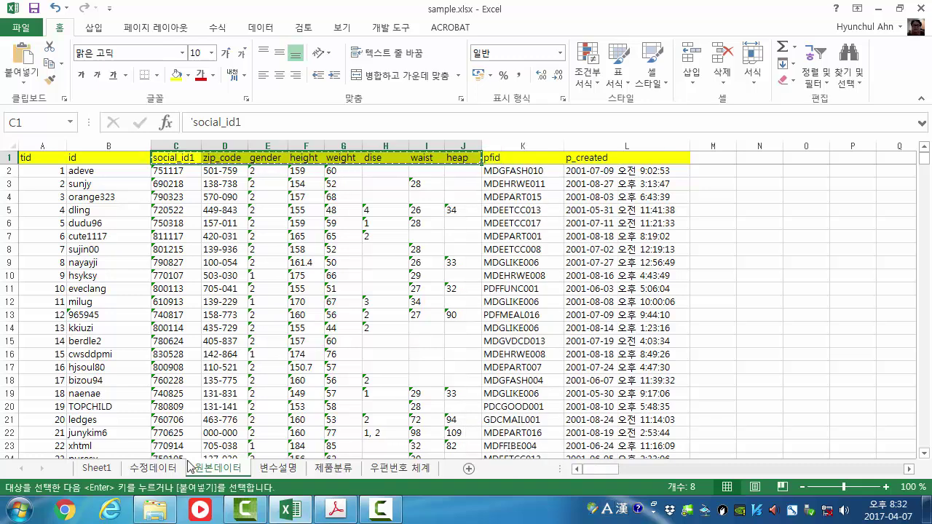
Paste the copied headers into row 1 of the 수정데이터 sheet, starting at cell B1
left_click(155, 468)
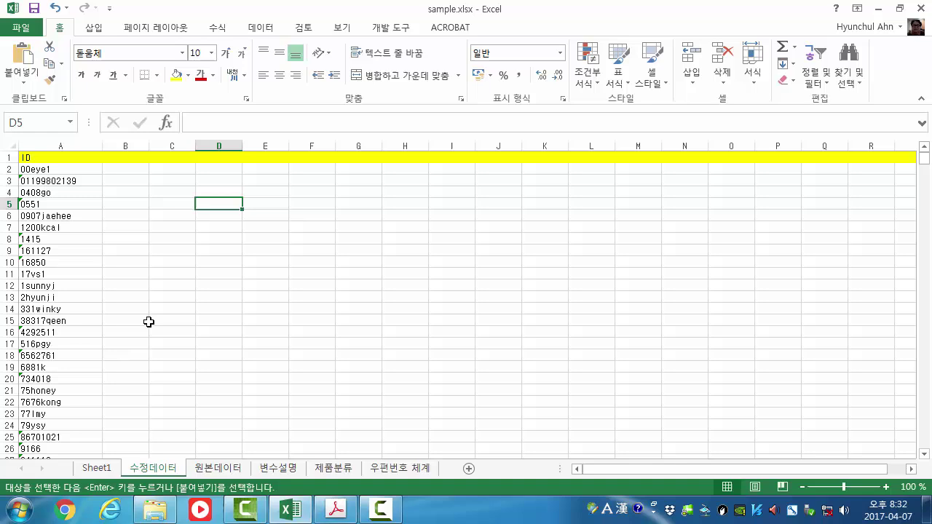
left_click(124, 156)
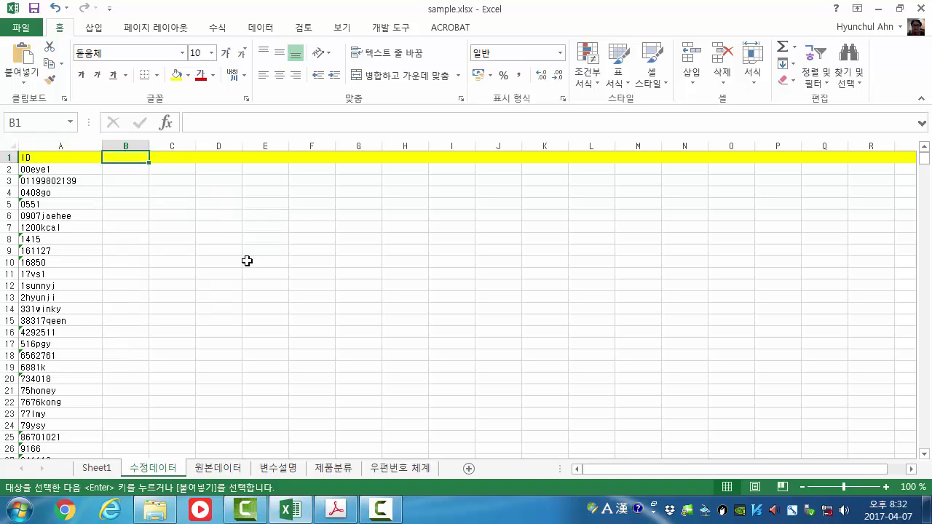
key("ctrl+v")
left_click(248, 260)
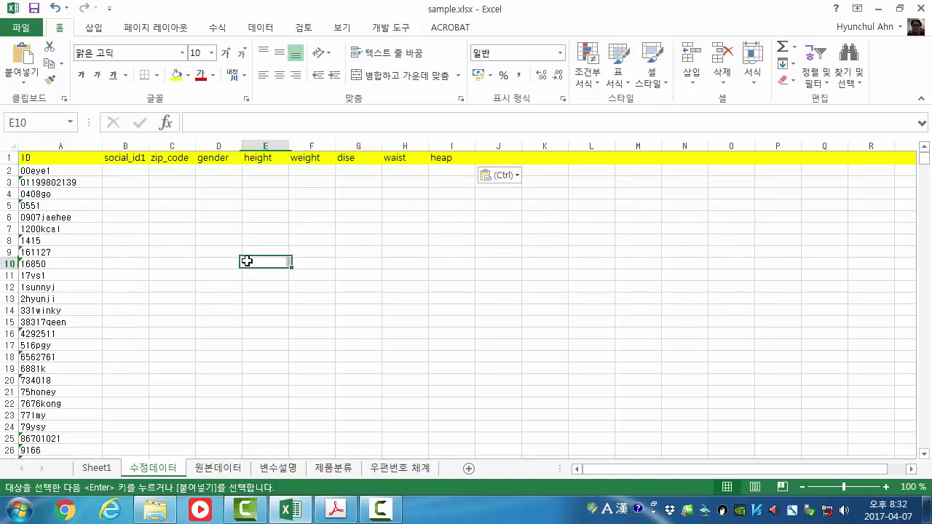
left_click(35, 171)
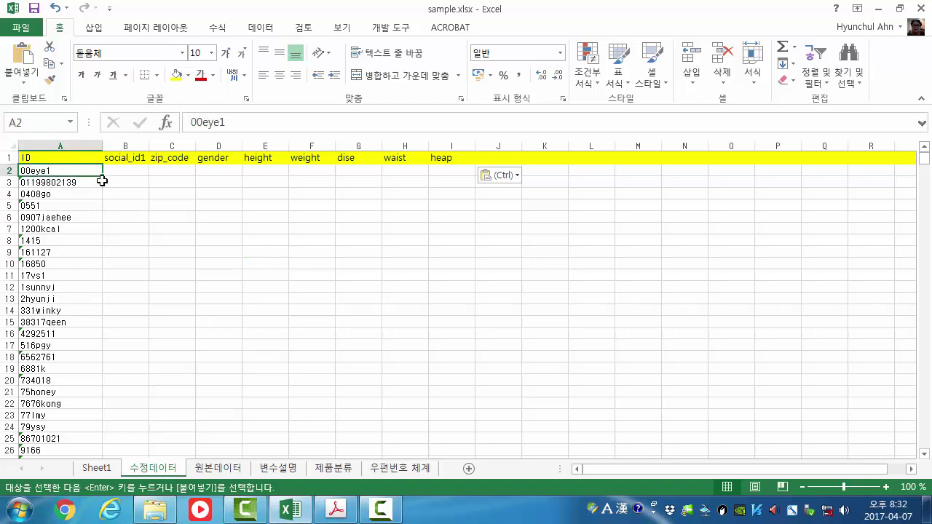
left_click(138, 156)
left_click(138, 172)
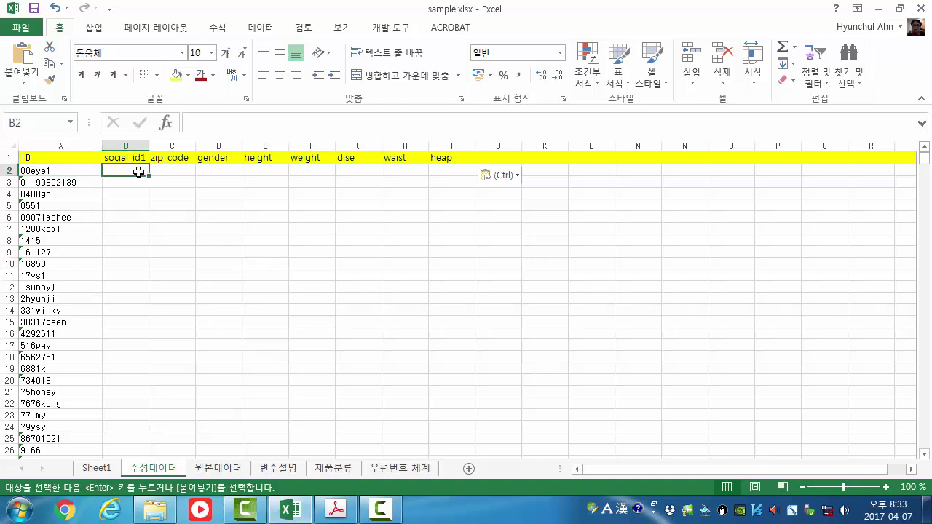
left_click(42, 173)
left_click(166, 170)
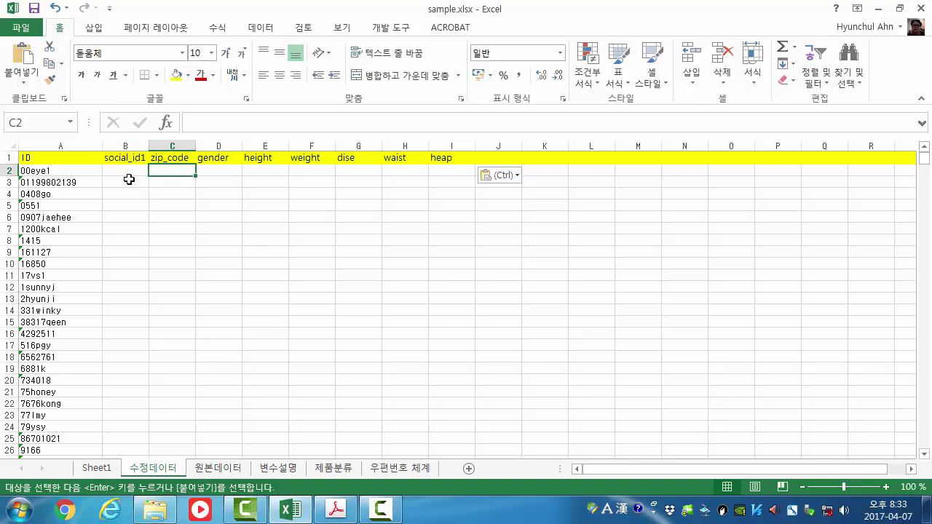
left_click(25, 172)
left_click(207, 169)
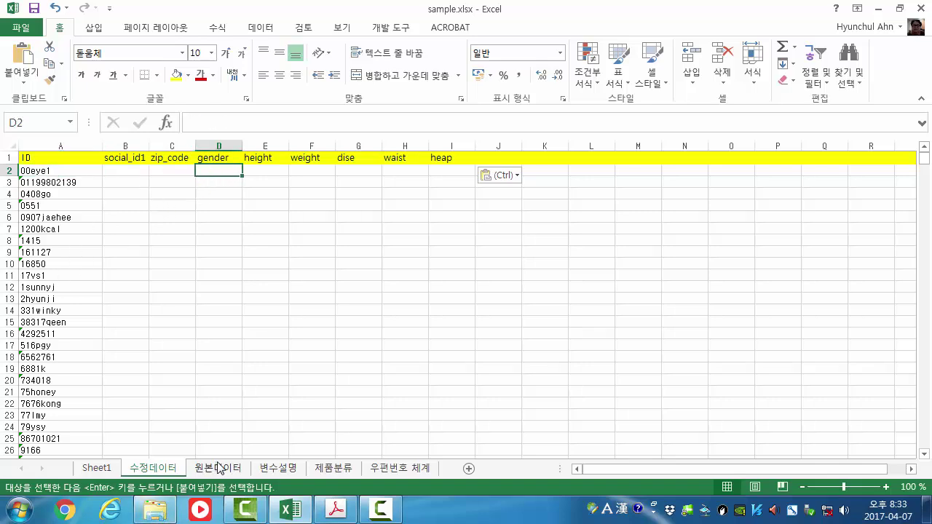
Begin a VLOOKUP formula in cell B2 of the 수정데이터 sheet with A2 as the lookup value
left_click(127, 169)
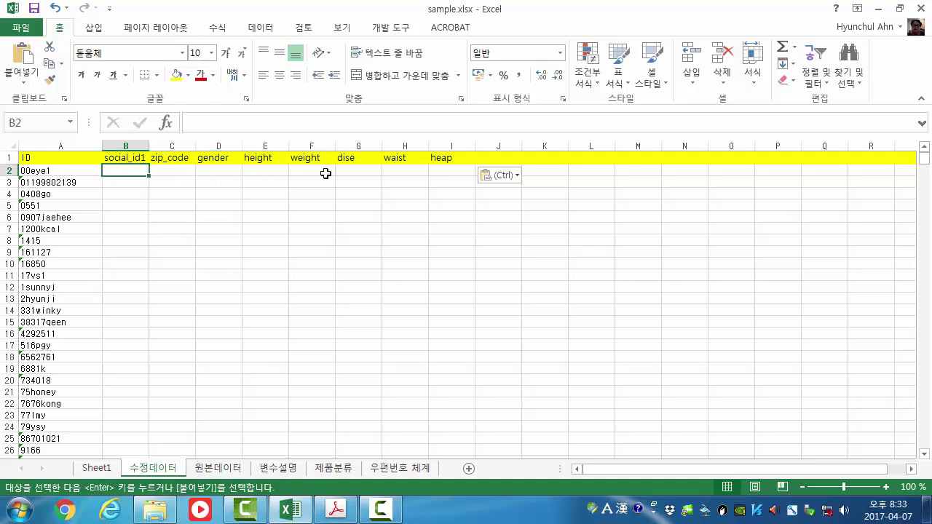
type("=")
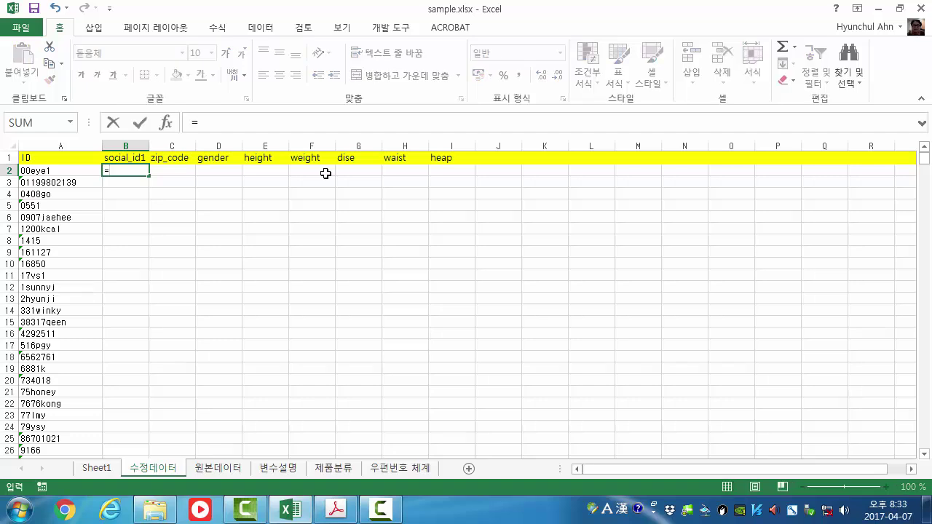
type("vlookup")
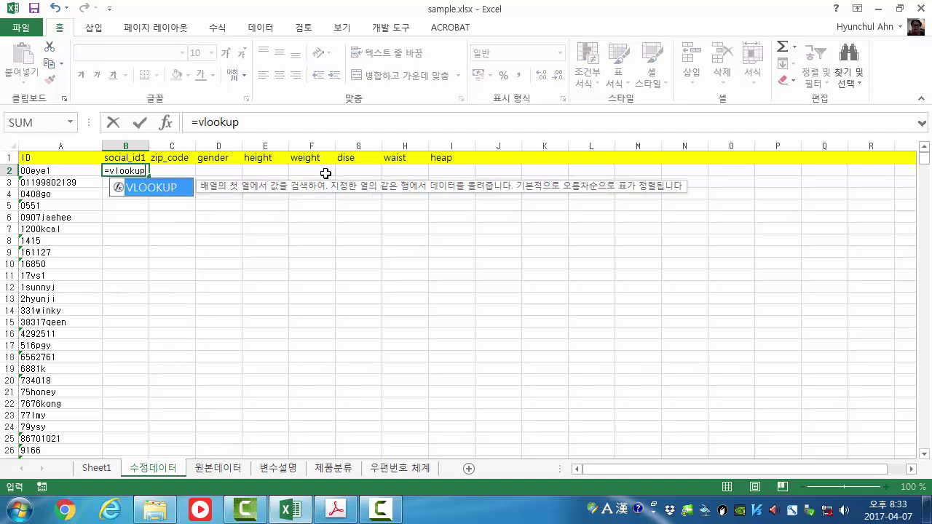
type("(")
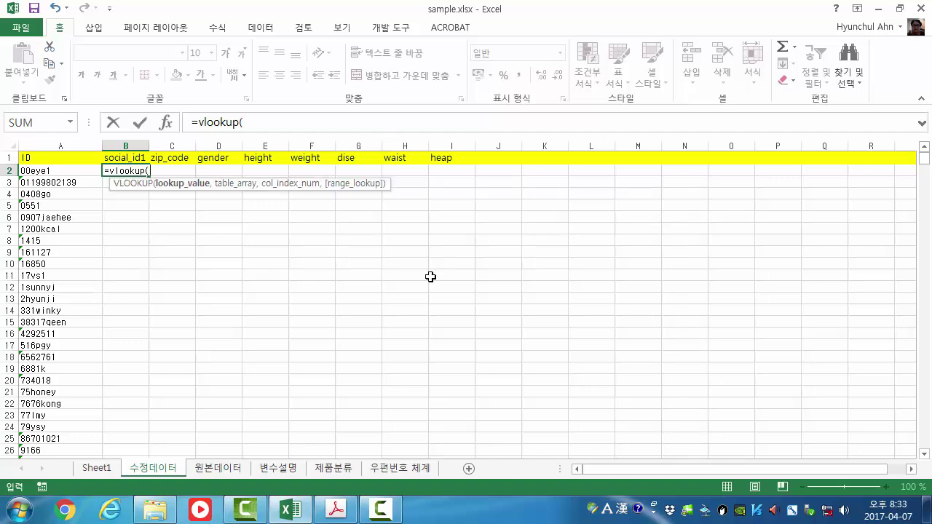
left_click(54, 170)
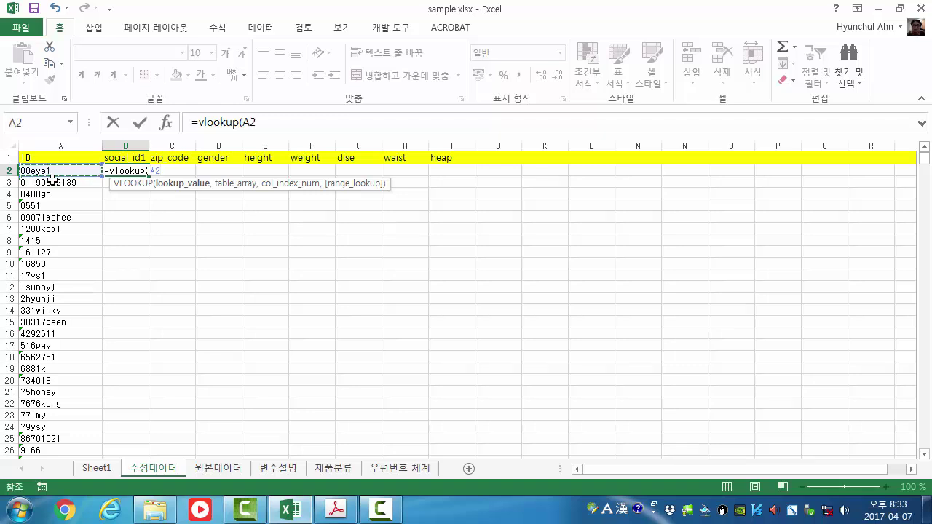
type(",")
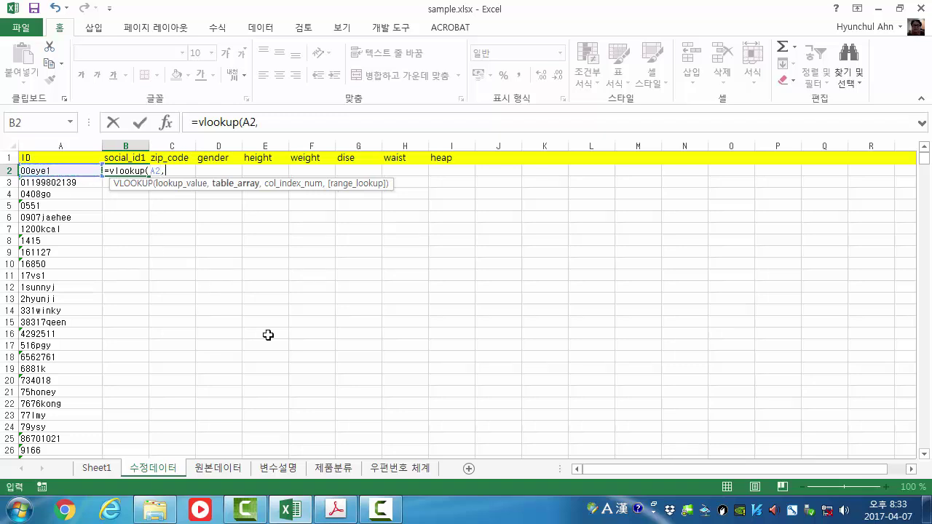
Set the lookup table of the formula to the range B2:J1001 on the 원본데이터 sheet
left_click(215, 468)
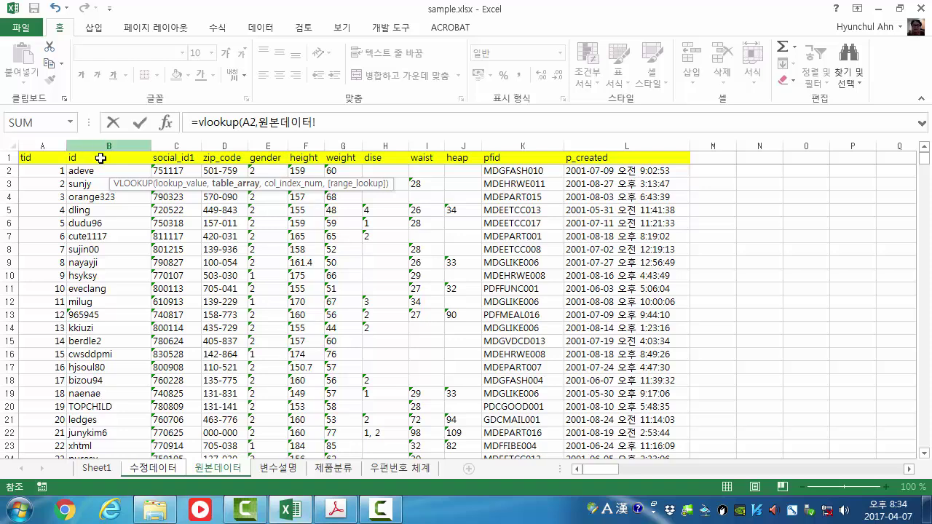
left_click(96, 170)
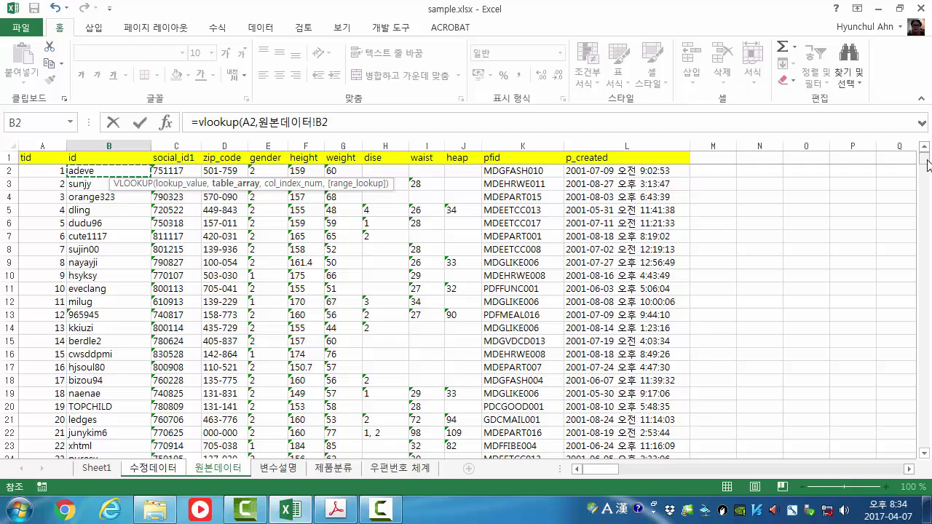
left_click_drag(927, 164, 929, 453)
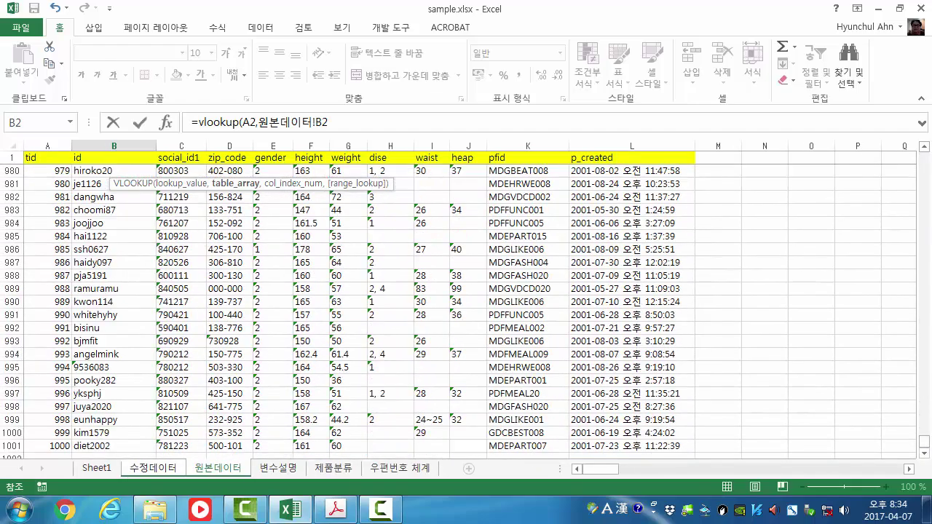
left_click(471, 445, "shift")
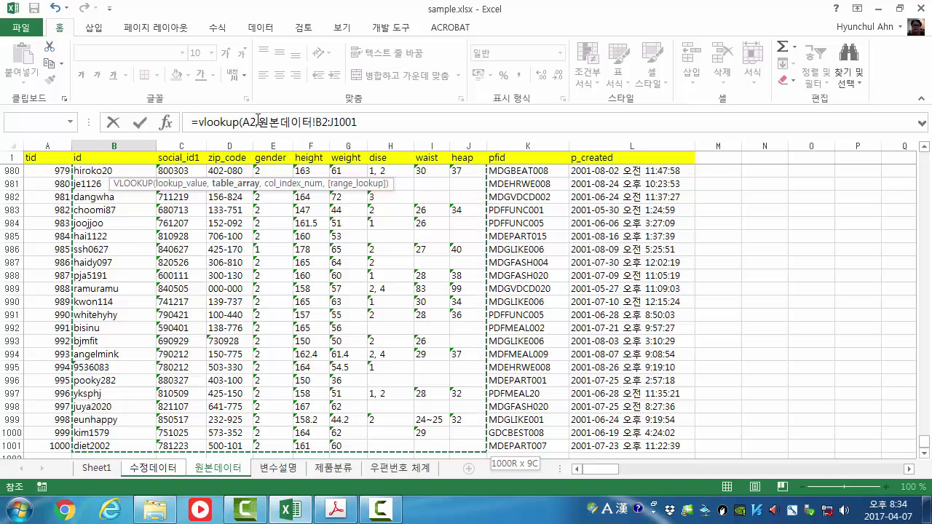
left_click(411, 117)
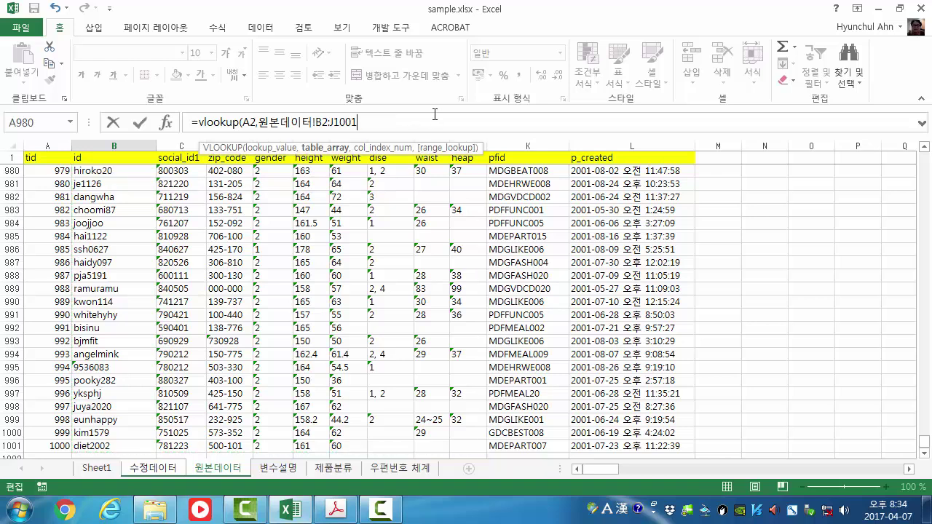
Complete the VLOOKUP formula with column index 2 and exact match (FALSE)
type(",2")
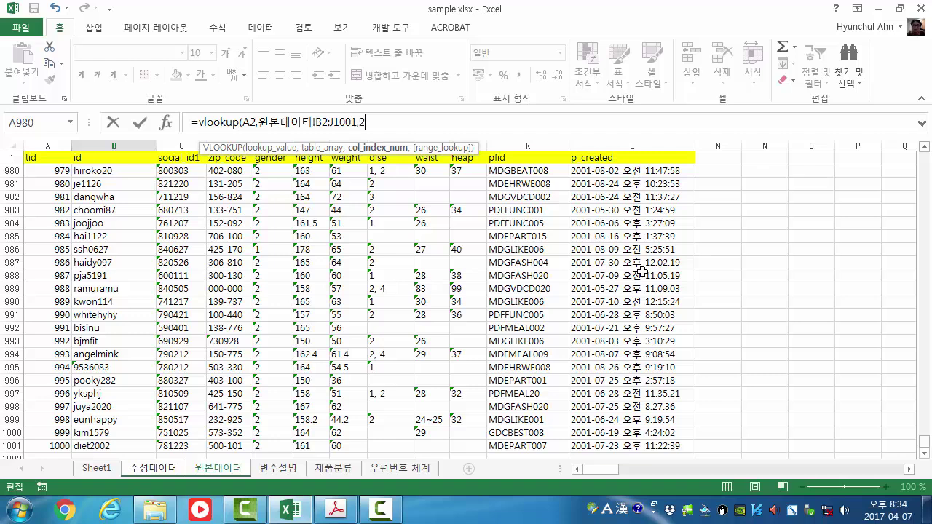
type(",")
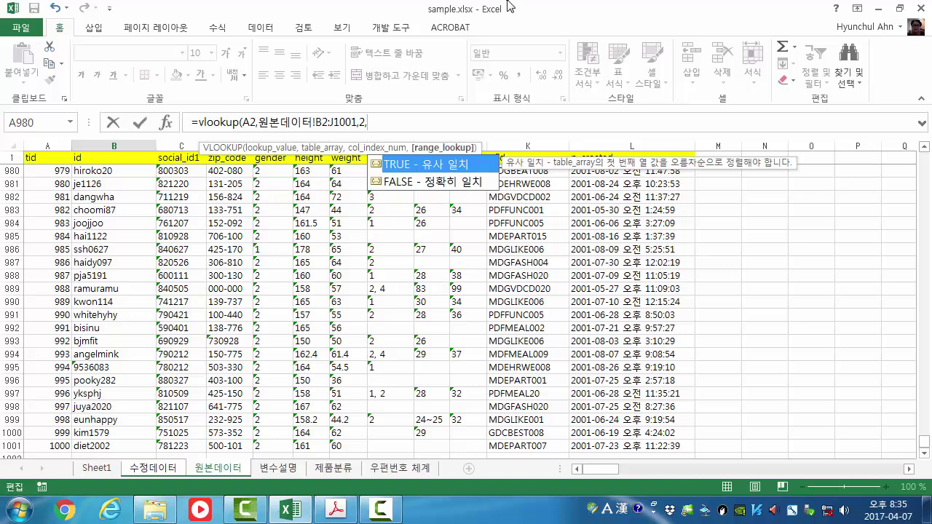
left_click(439, 187)
double_click(439, 186)
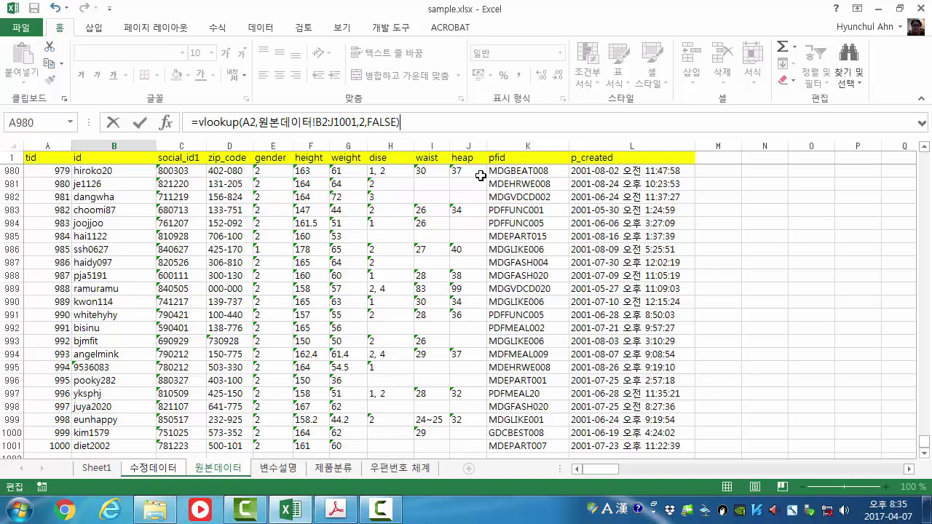
key("Return")
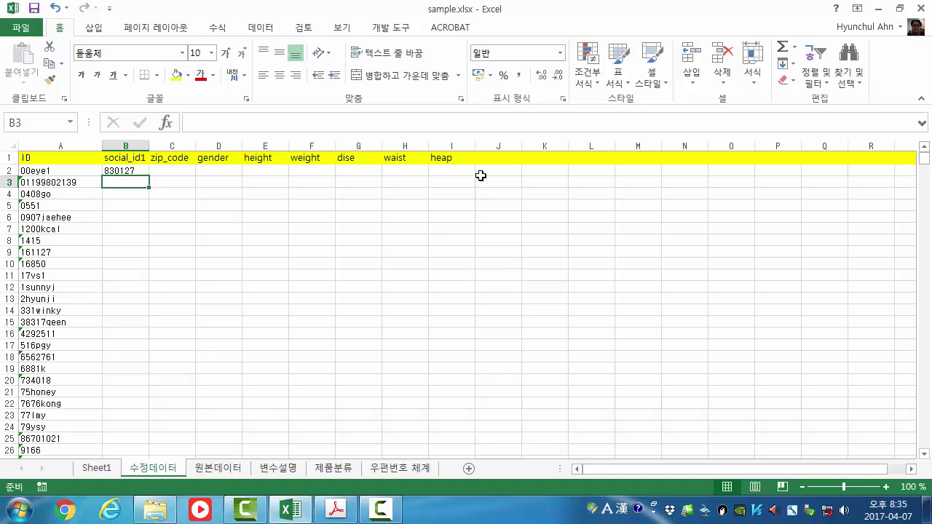
Lock the column of the lookup value in B2's formula as $A2
key("Up")
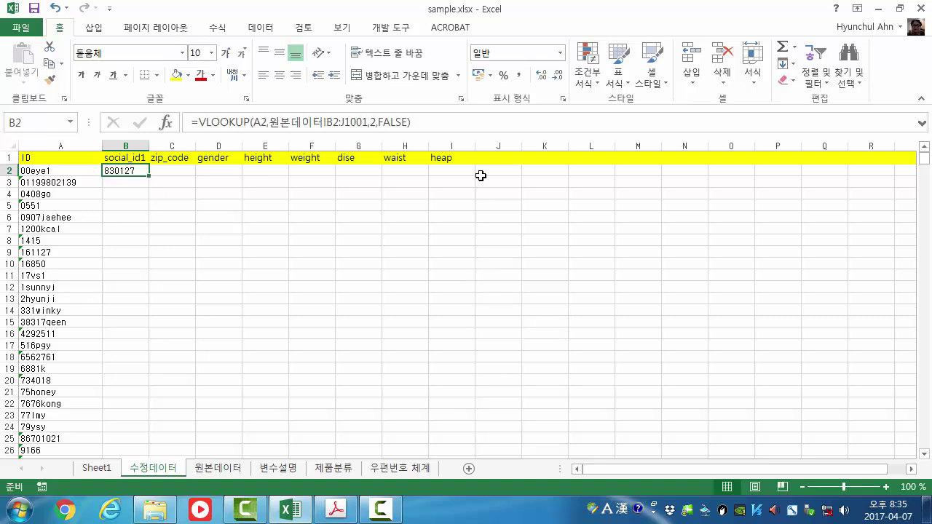
left_click(45, 173)
left_click(131, 172)
left_click(253, 121)
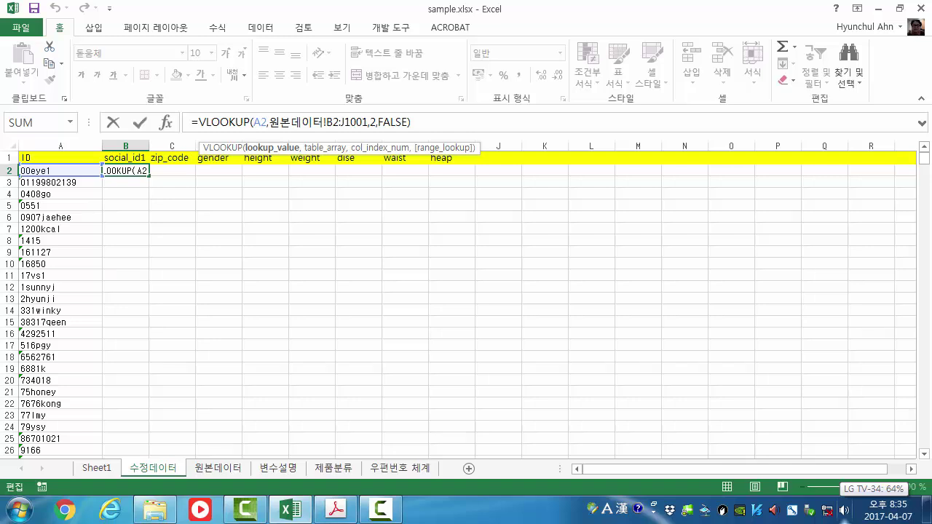
type("$")
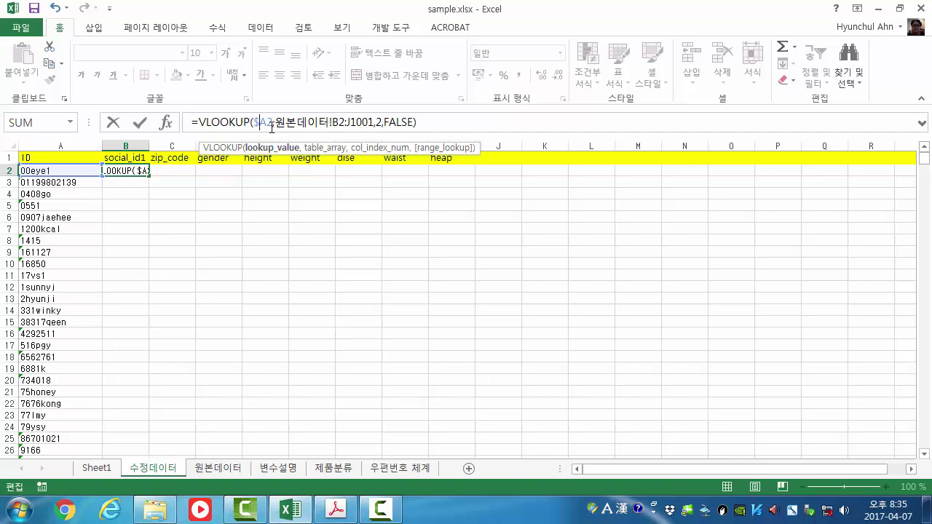
Make the lookup table range in B2's formula absolute as $B$2:$J$1001
left_click(333, 123)
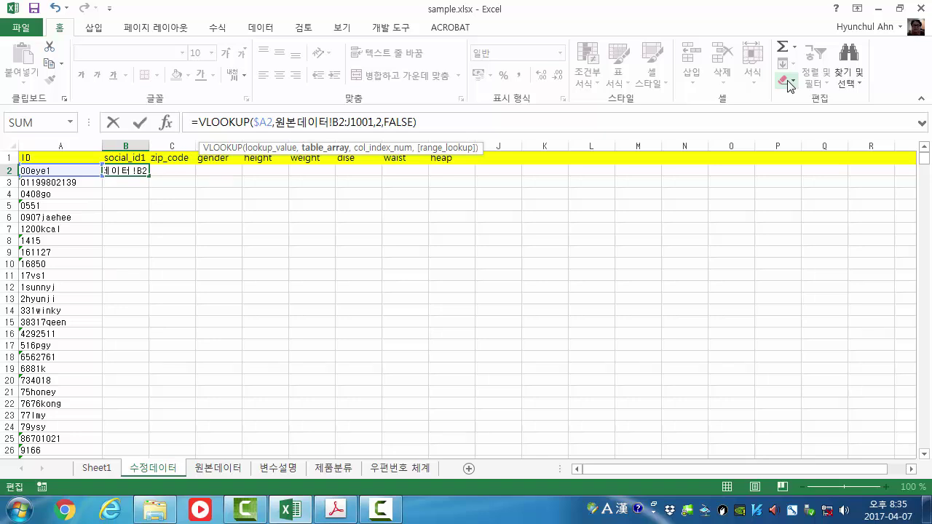
key("F4")
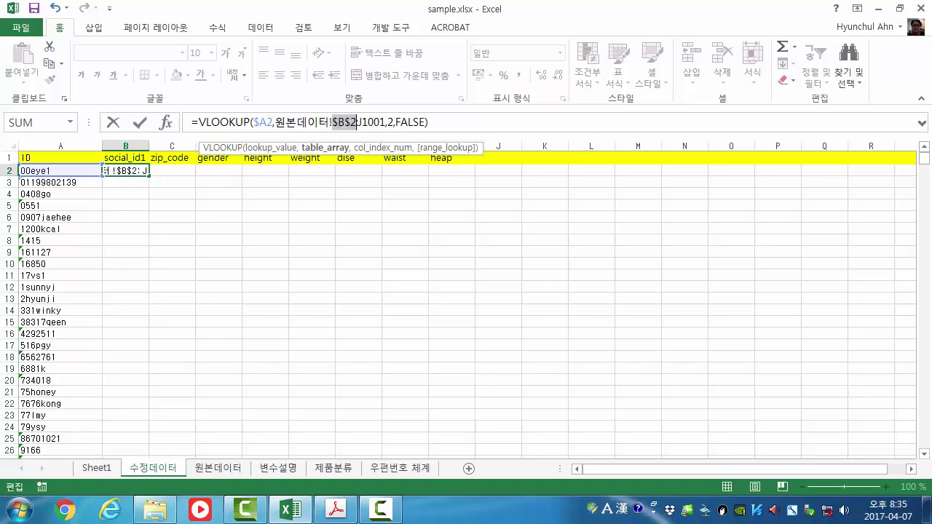
left_click(376, 122)
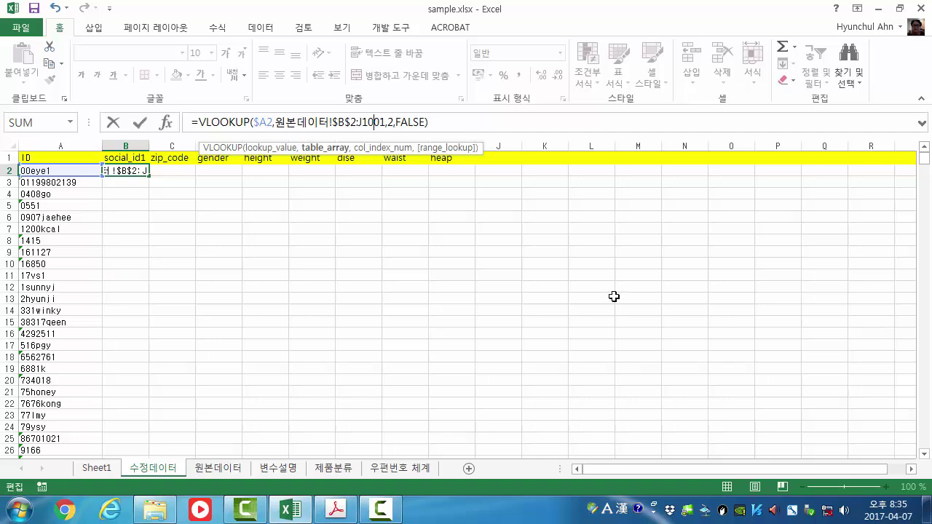
key("F4")
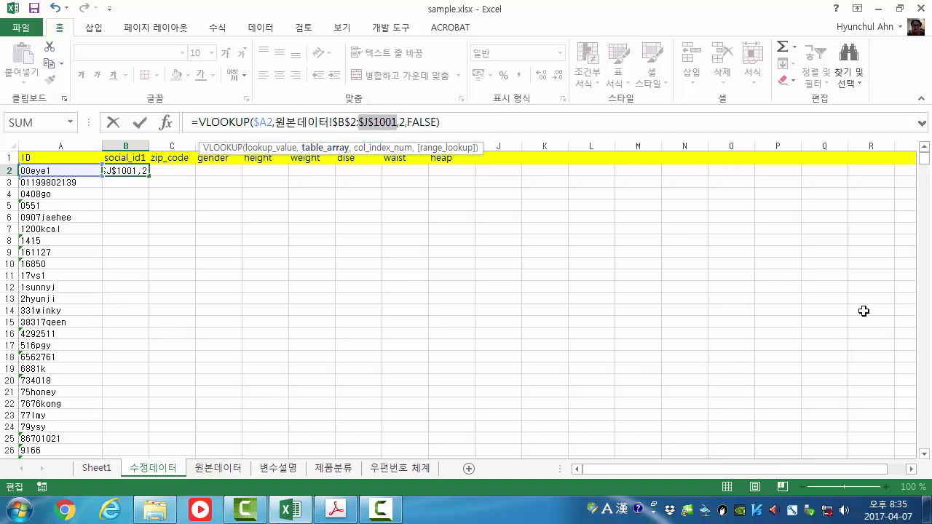
key("Return")
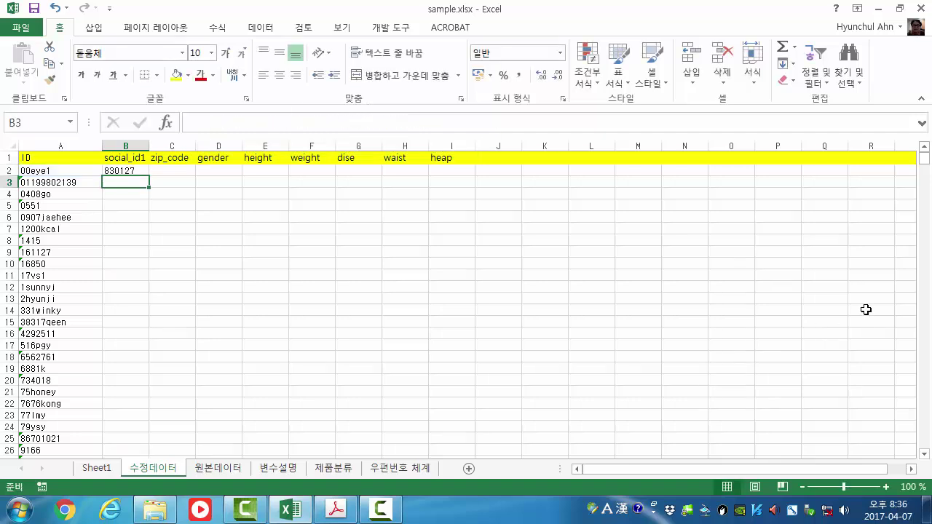
Fill the VLOOKUP formula from B2 across row 2 to the heap column, I2
left_click(135, 169)
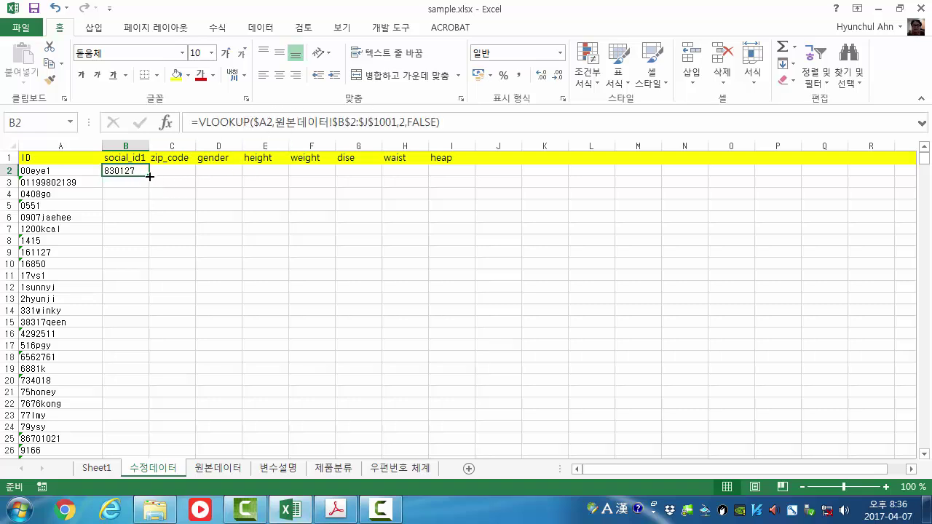
left_click_drag(150, 176, 472, 184)
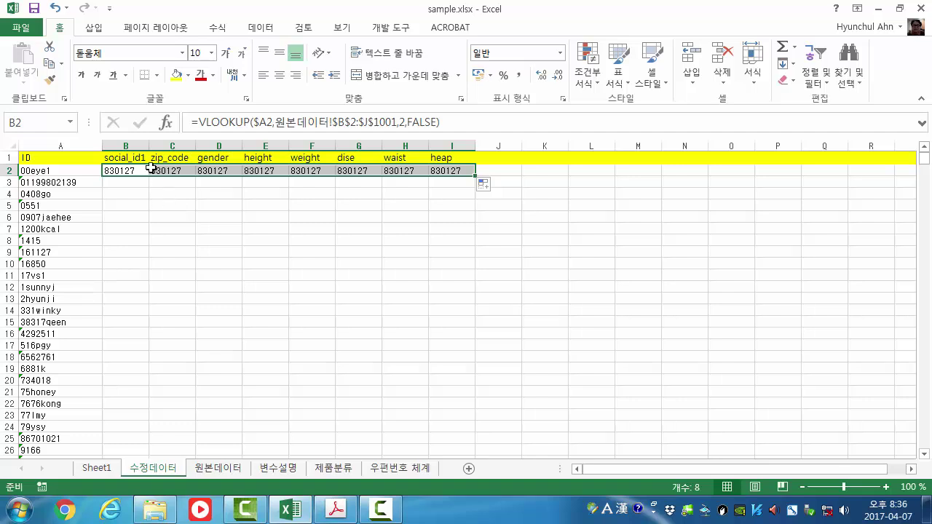
left_click(300, 220)
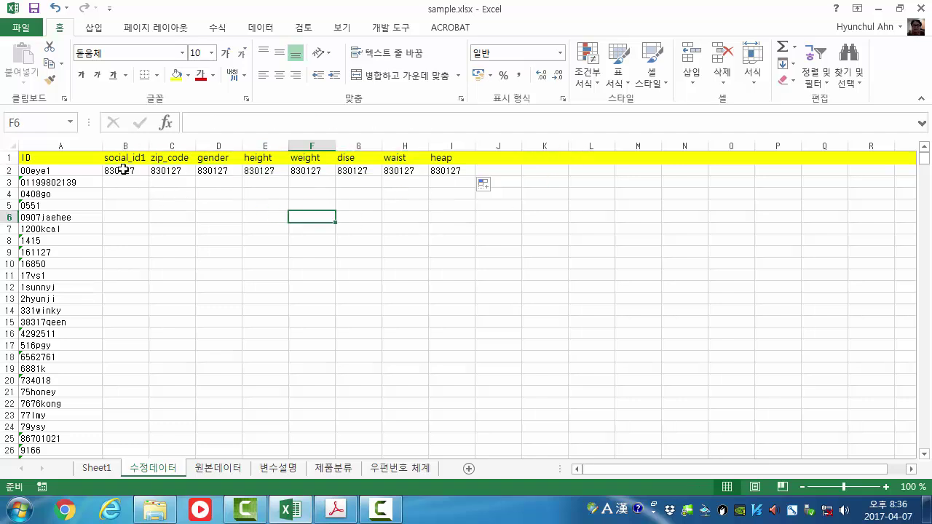
Change the column index of the zip_code lookup in C2 to 3
left_click(123, 169)
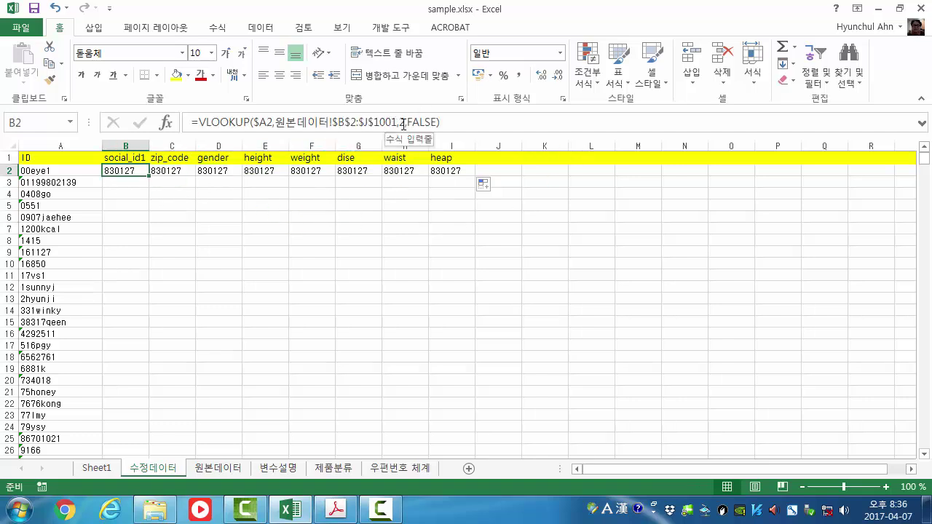
left_click(174, 170)
left_click(405, 122)
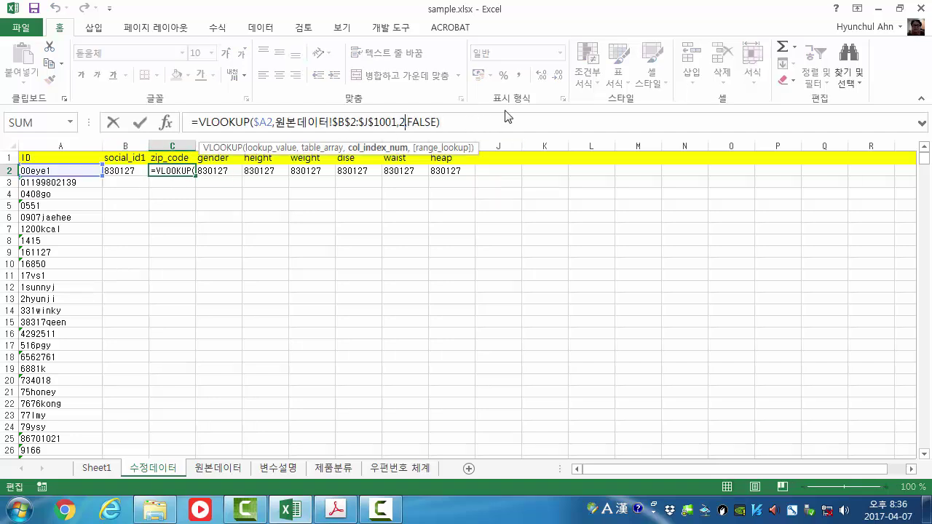
key("BackSpace")
type("3")
key("Return")
key("Up")
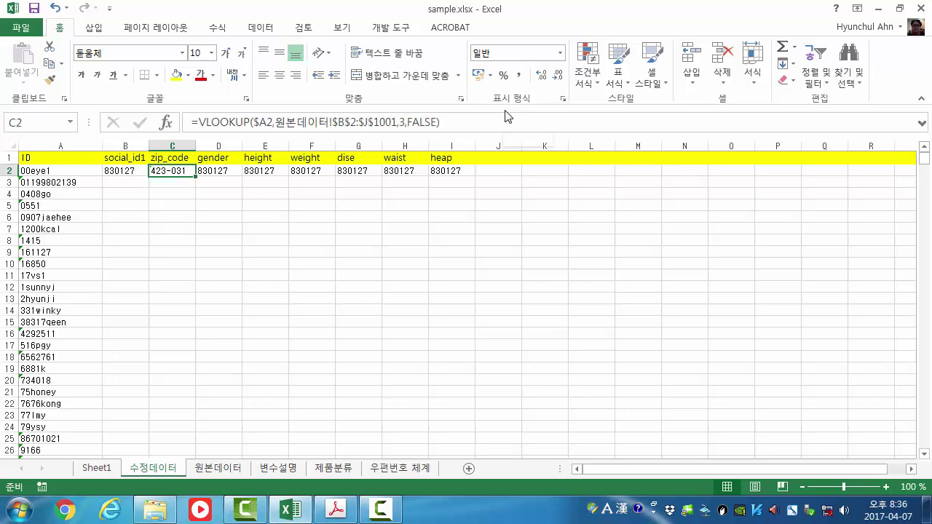
Change the column index of the lookup in D2 so that it returns the gender column
key("Right")
left_click(405, 121)
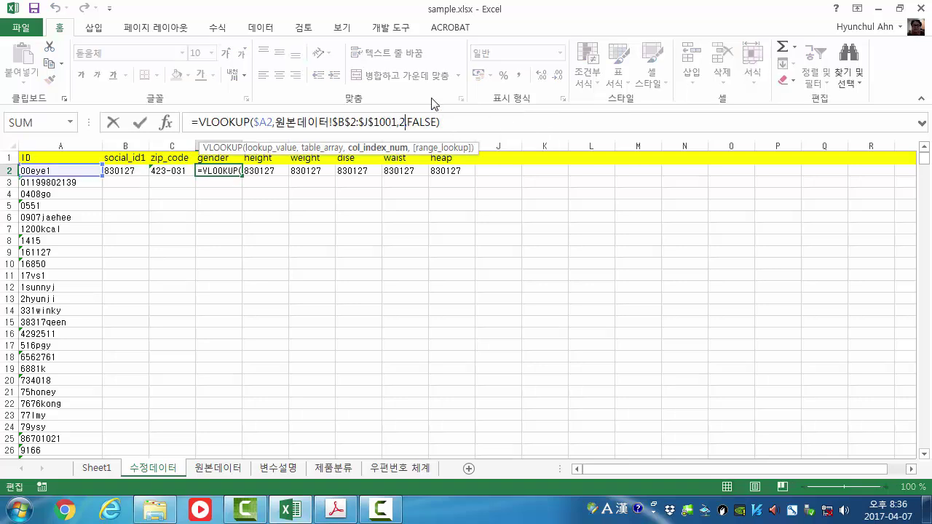
key("Return")
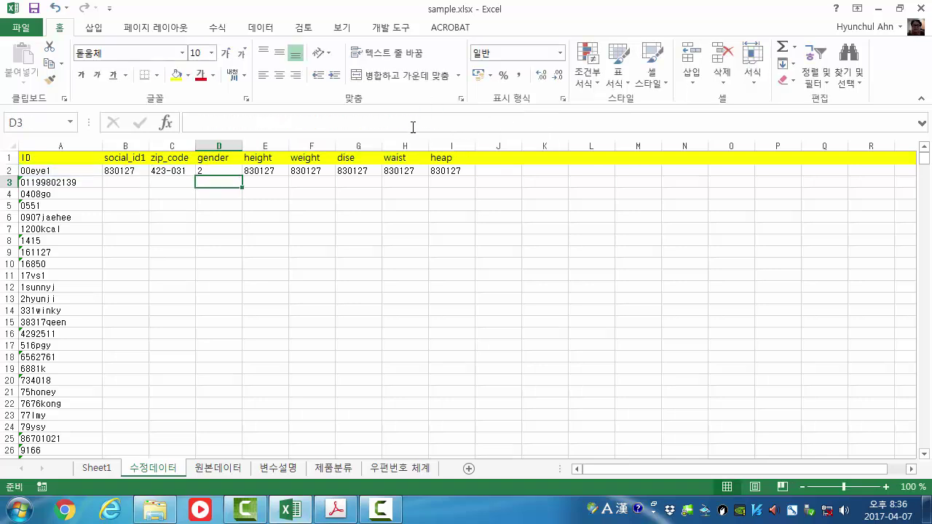
Change the column index of the height lookup in E2 to 5
left_click(261, 172)
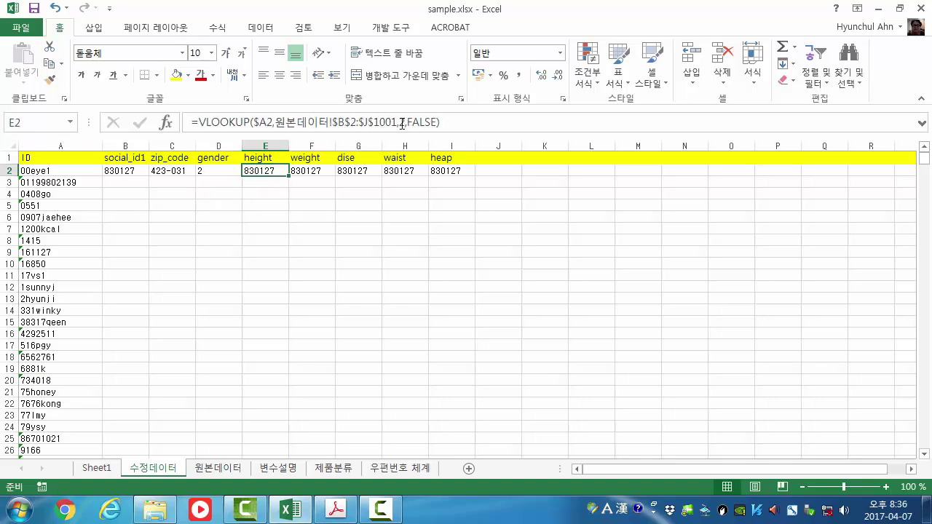
left_click(402, 123)
key("Delete")
type("5")
key("Return")
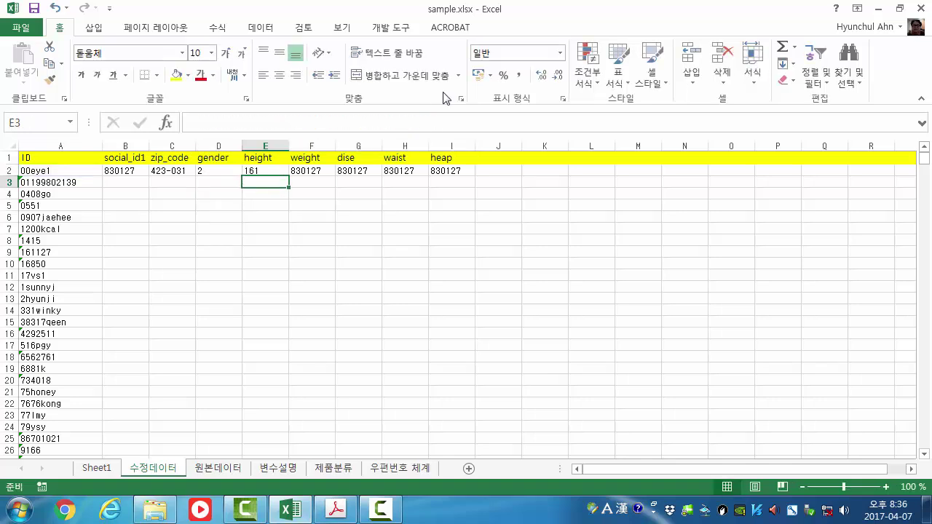
Change the column index of the weight lookup in F2 to 6
key("Up")
key("Right")
left_click(406, 122)
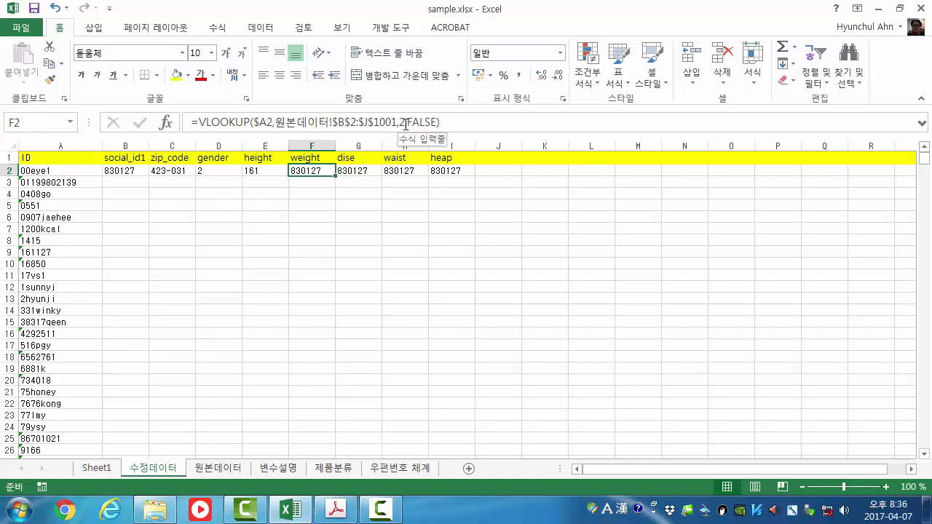
key("BackSpace")
type("6")
key("Return")
key("Up")
key("Right")
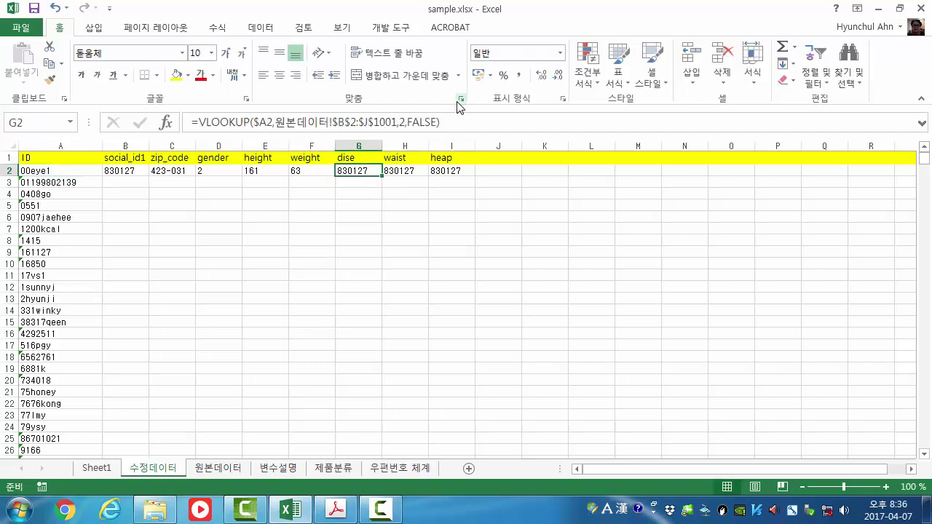
Change the column index of the dise lookup in G2 to 7
left_click(404, 123)
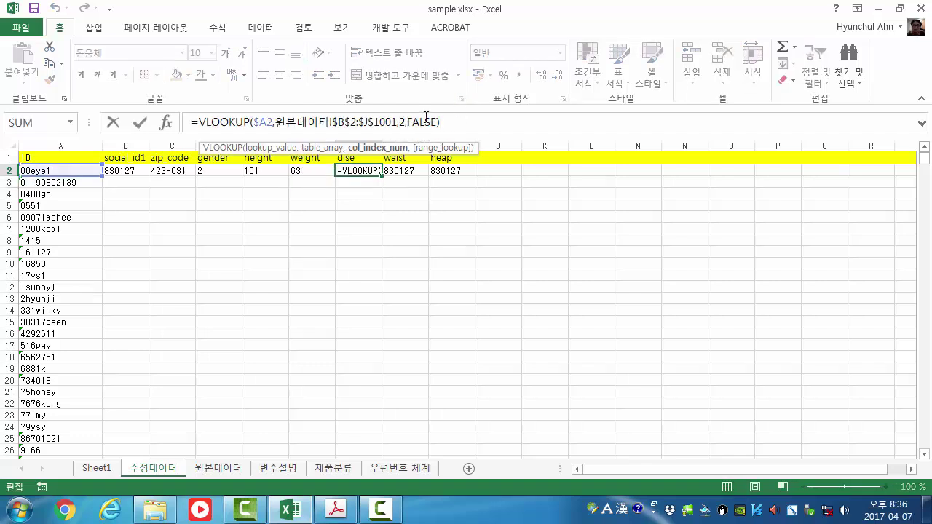
key("BackSpace")
type("7")
key("Return")
key("Up")
key("Right")
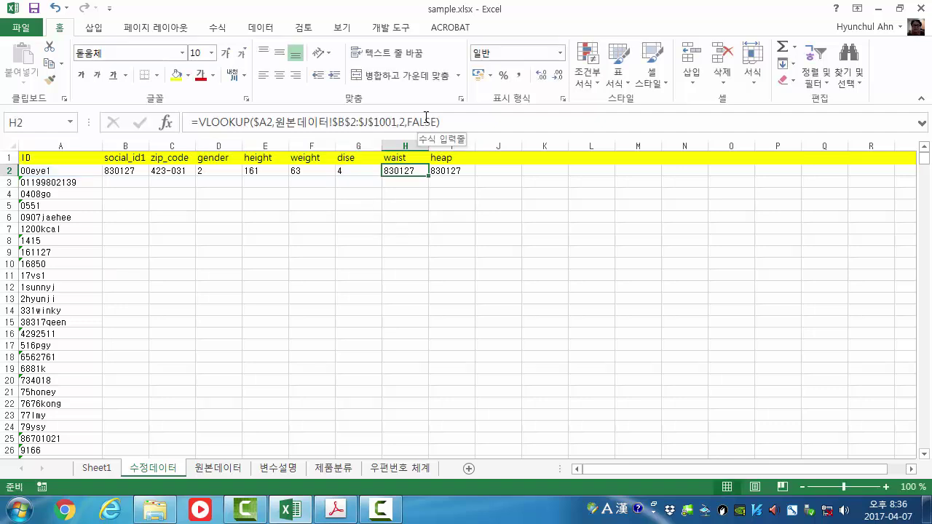
Change the column index of the waist lookup in H2 to 8
left_click(401, 122)
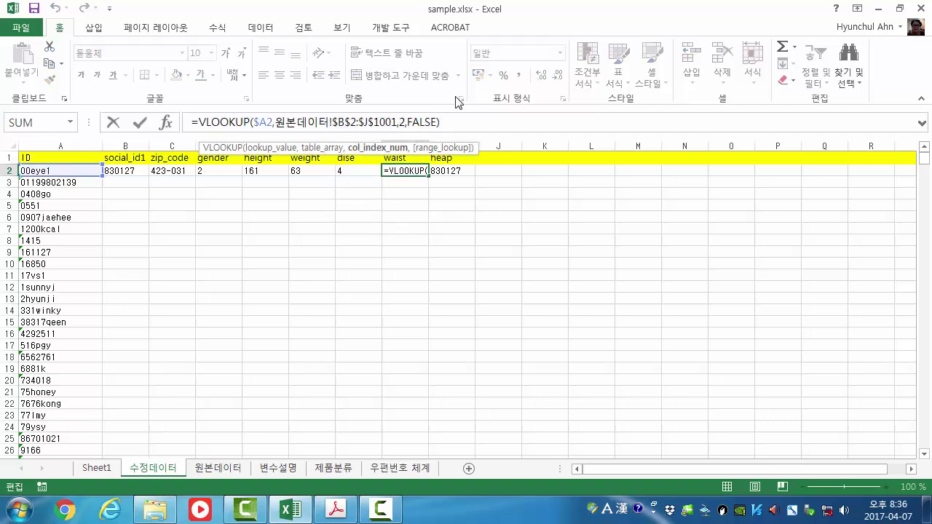
key("BackSpace")
type("8")
key("Return")
key("Up")
key("Right")
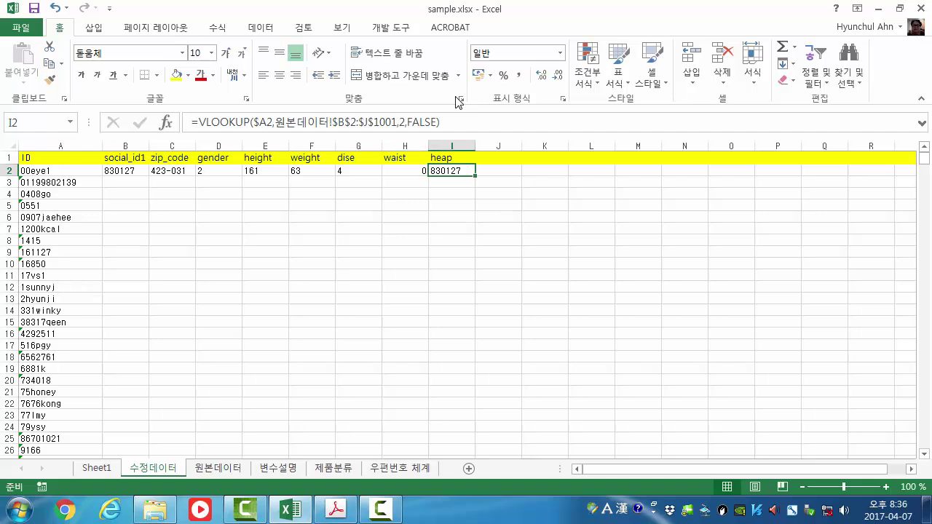
Change the column index of the heap lookup in I2 to 9
left_click(399, 122)
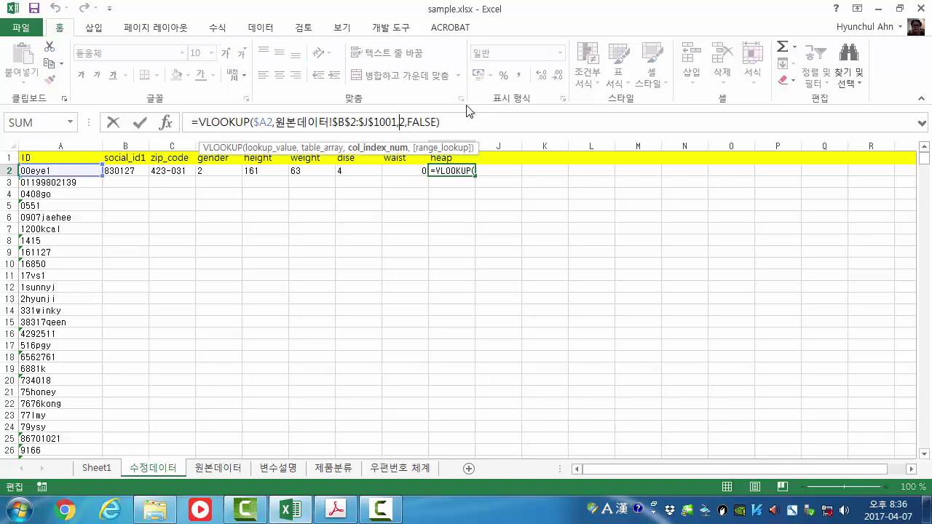
key("BackSpace")
type("9")
key("Return")
Fill the lookup formulas in B2:I2 down to the last id row of the 수정데이터 sheet
key("Up")
key("Left")
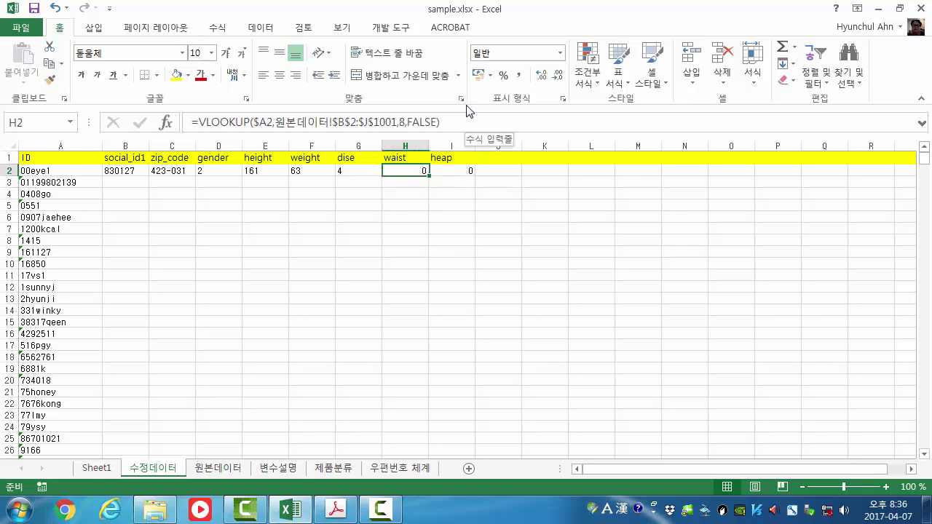
key("Left")
key("Left")
key("Left")
key("Left")
key("Left")
key("Left")
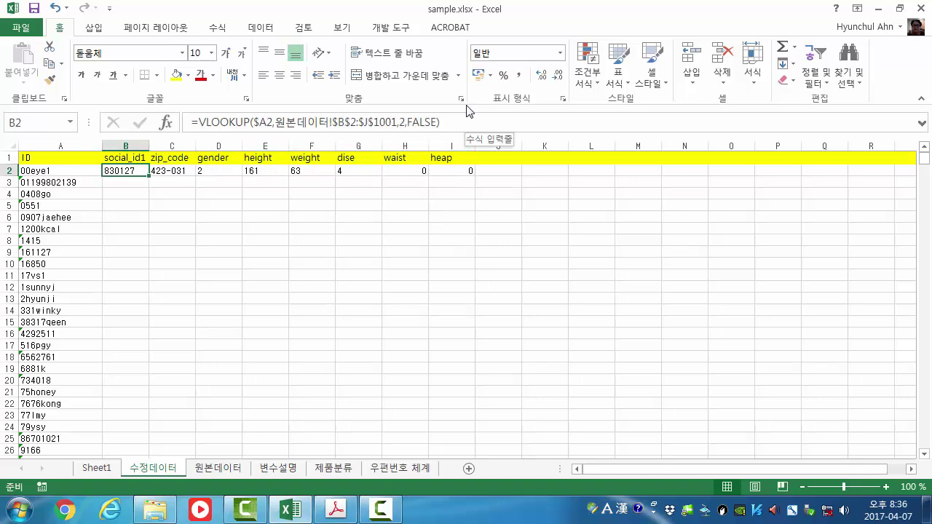
key("shift+Right")
key("shift+Right")
key("shift+Right")
key("shift+Right")
key("shift+Right")
key("shift+Right")
key("shift+Right")
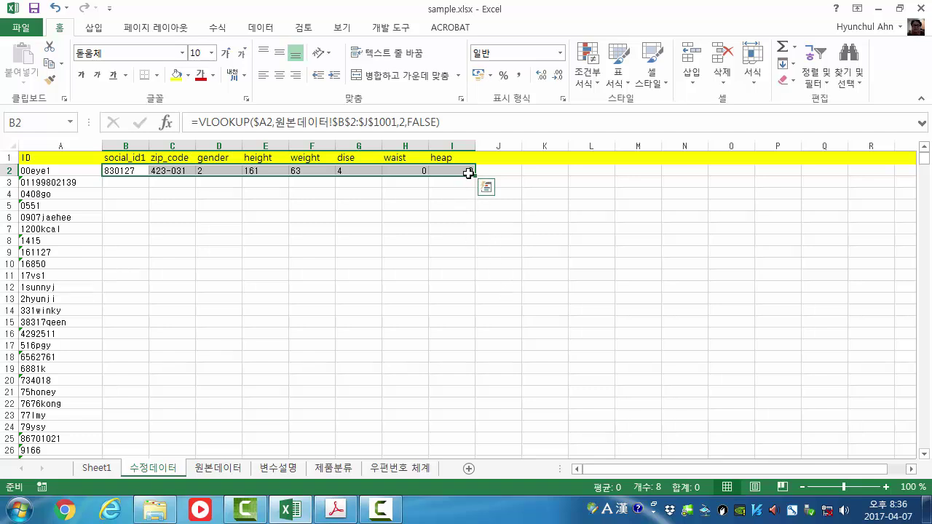
mouse_move(477, 175)
left_mouse_down()
mouse_move(477, 329)
mouse_move(458, 175)
mouse_move(466, 177)
left_mouse_up()
double_click(476, 176)
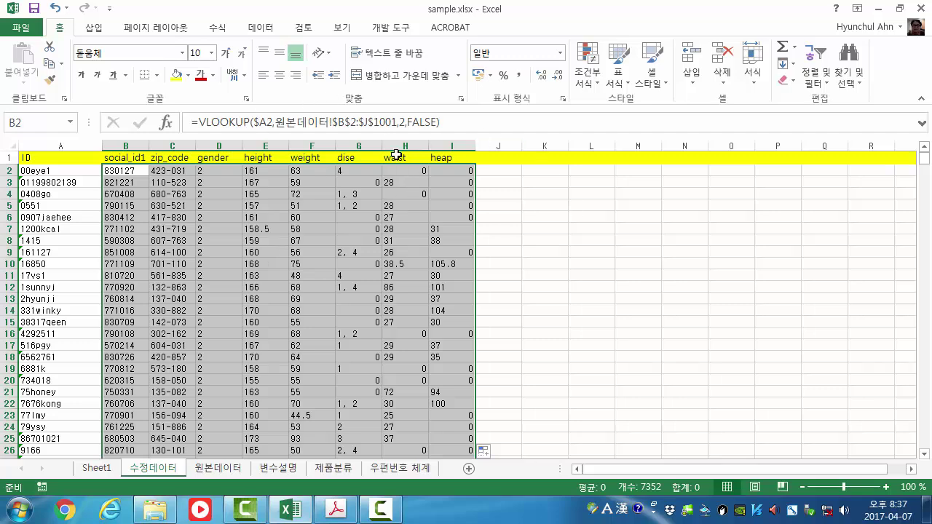
Check the filled lookup results on the 수정데이터 sheet, especially the waist and heap columns
left_click(450, 157)
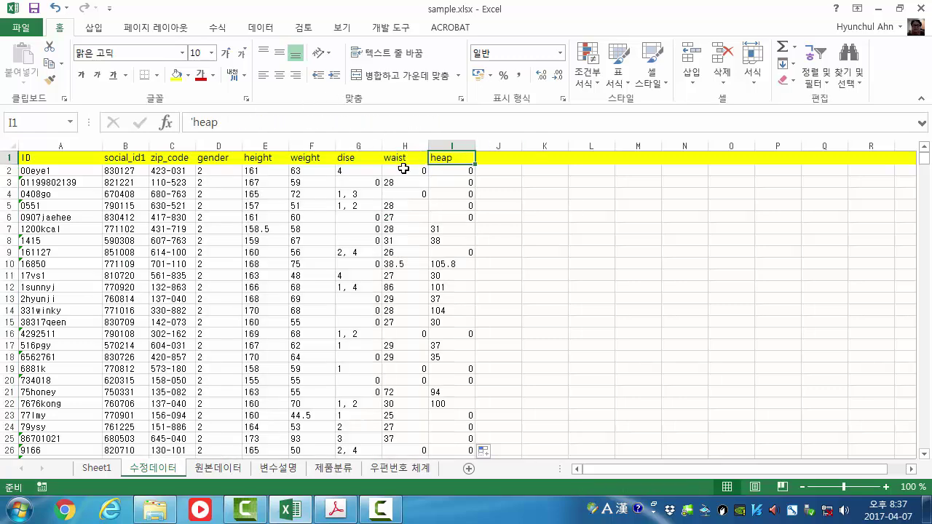
left_click(460, 171)
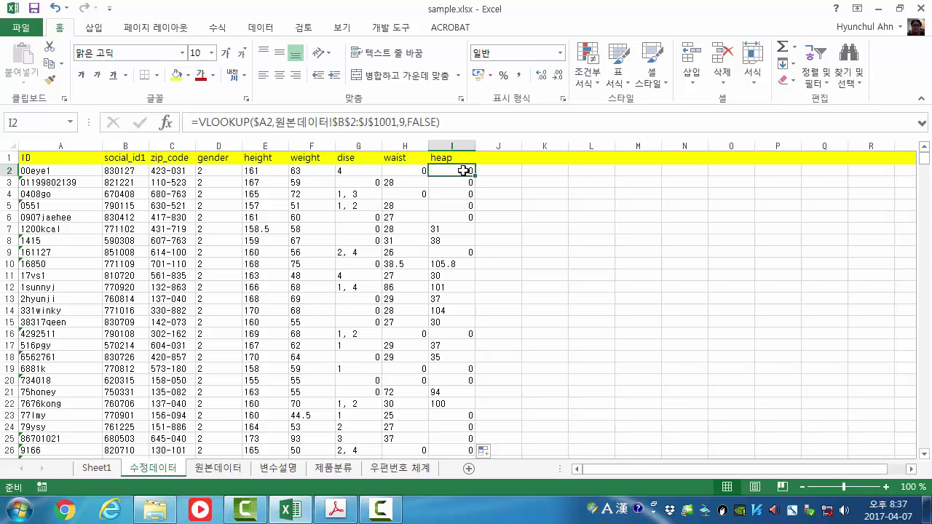
left_click(421, 170)
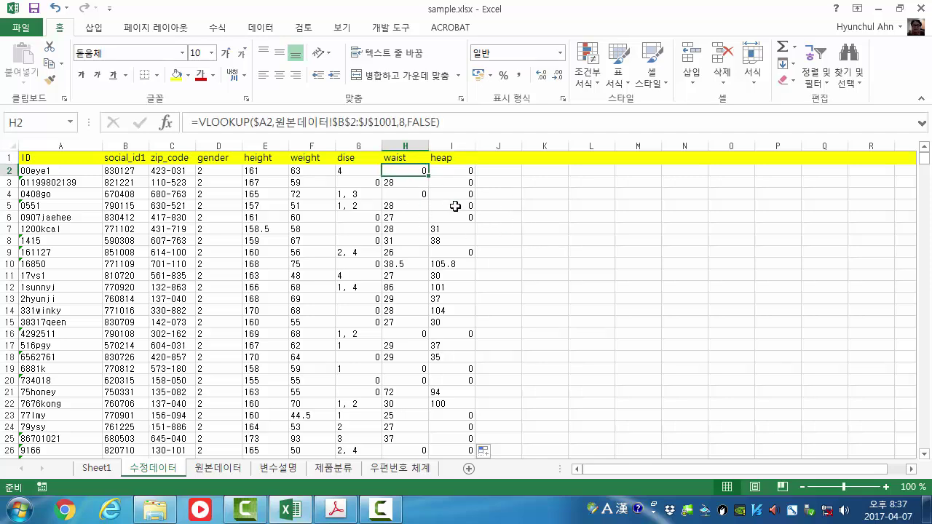
scroll(463, 294, "up", 4)
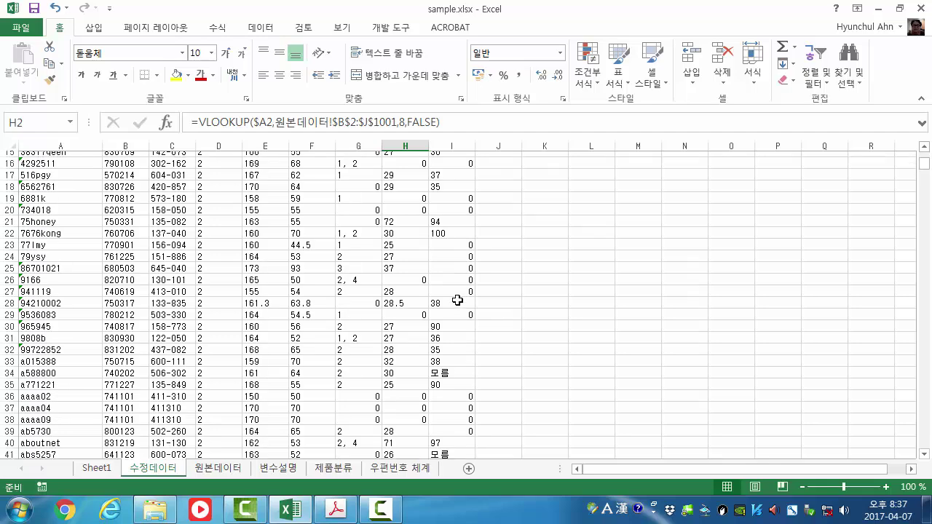
left_click(434, 163)
left_click_drag(434, 163, 116, 169)
left_click(218, 206)
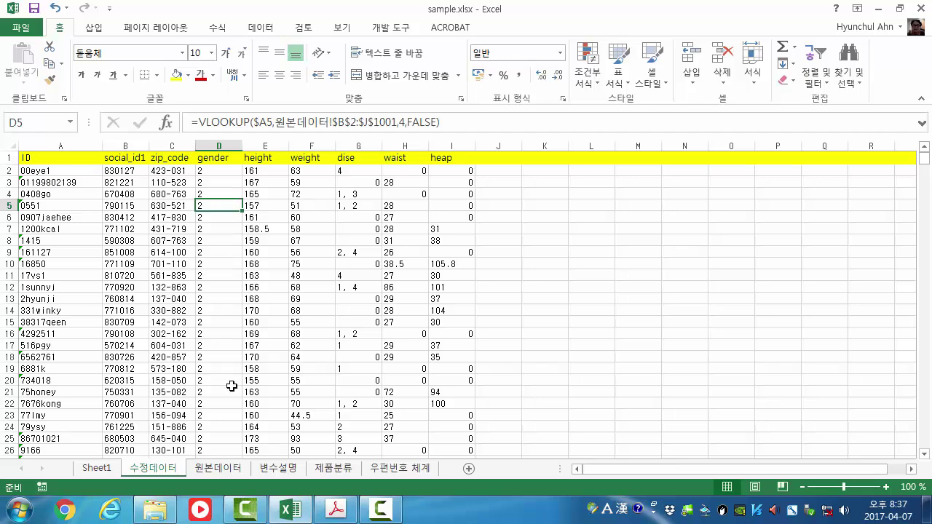
Examine the pfid and p_created columns of the 원본데이터 sheet from the first record
left_click(216, 468)
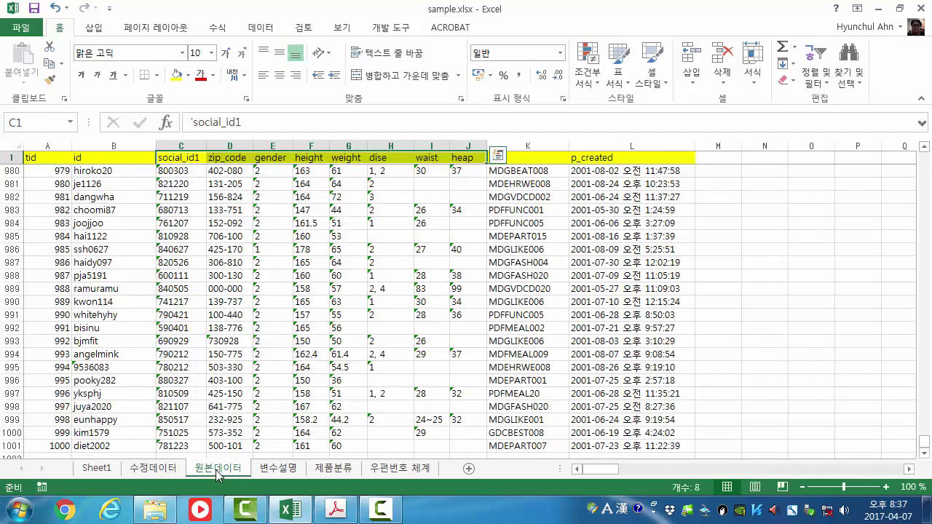
left_click(575, 184)
scroll(557, 240, "up", 4)
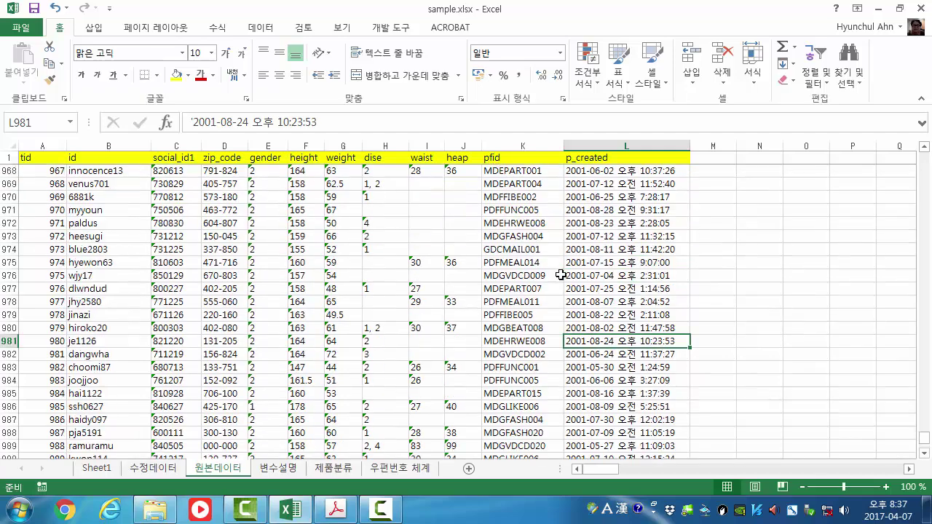
scroll(560, 274, "up", 3)
left_click_drag(923, 428, 923, 156)
left_click(506, 170)
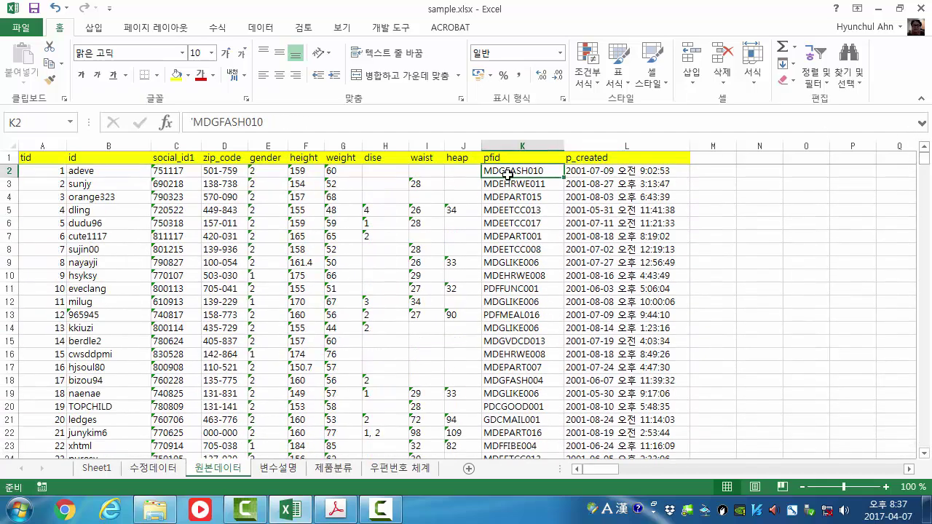
left_click(593, 170)
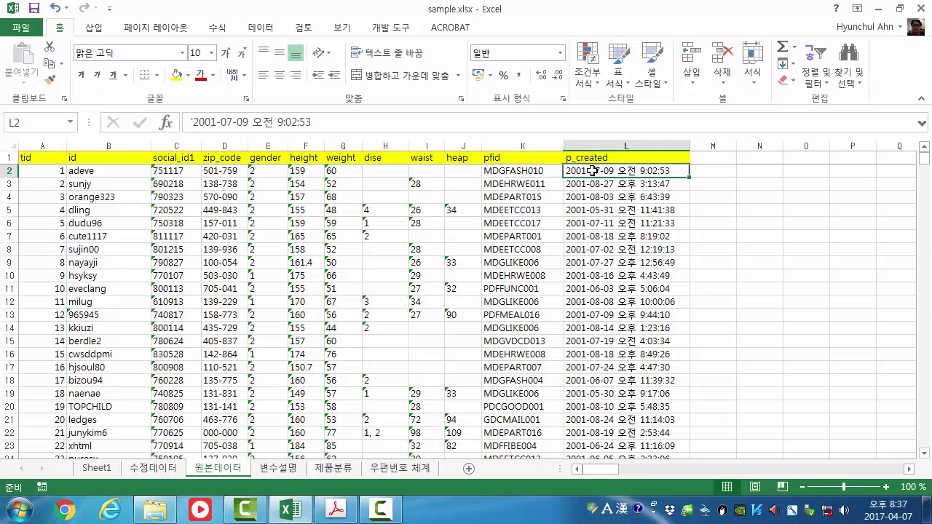
left_click(517, 141)
left_click(612, 146)
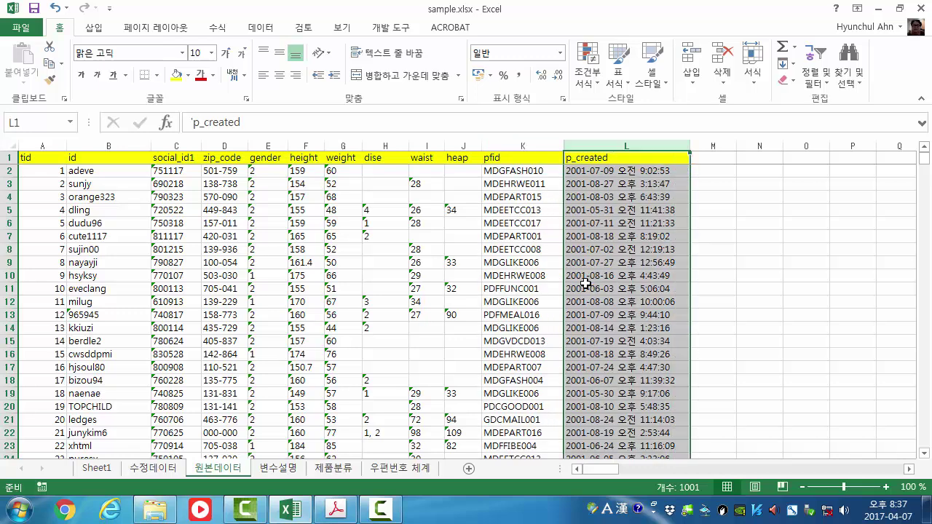
left_click(512, 172)
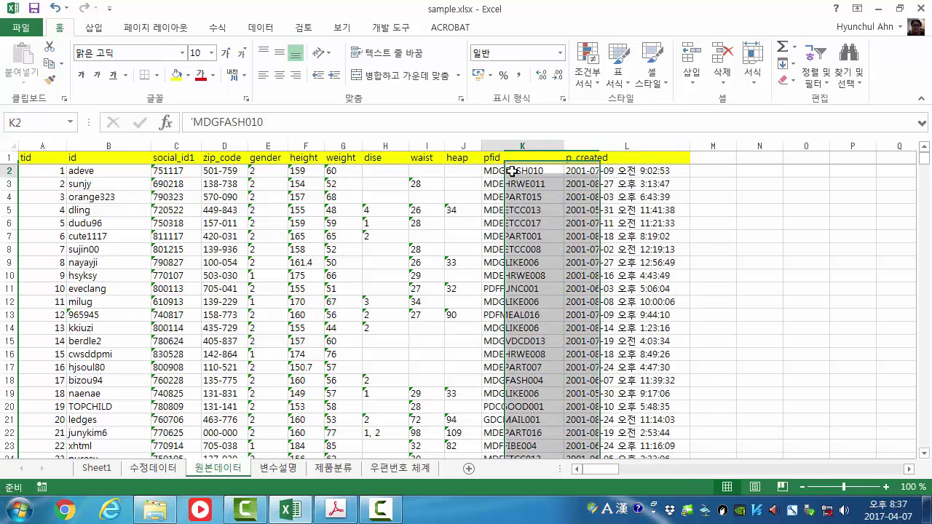
left_click(582, 175)
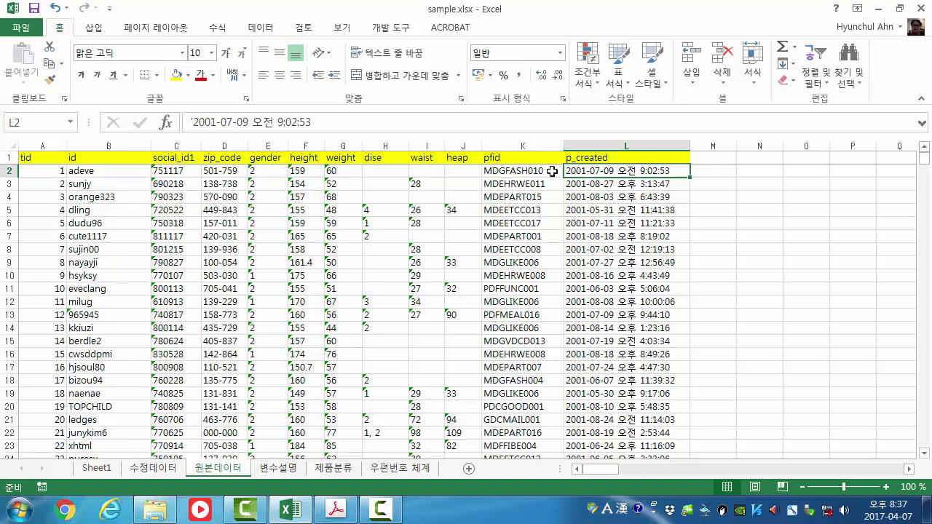
left_click(552, 171)
Compare the 수정데이터 columns with the id and pfid columns of 원본데이터
left_click(147, 467)
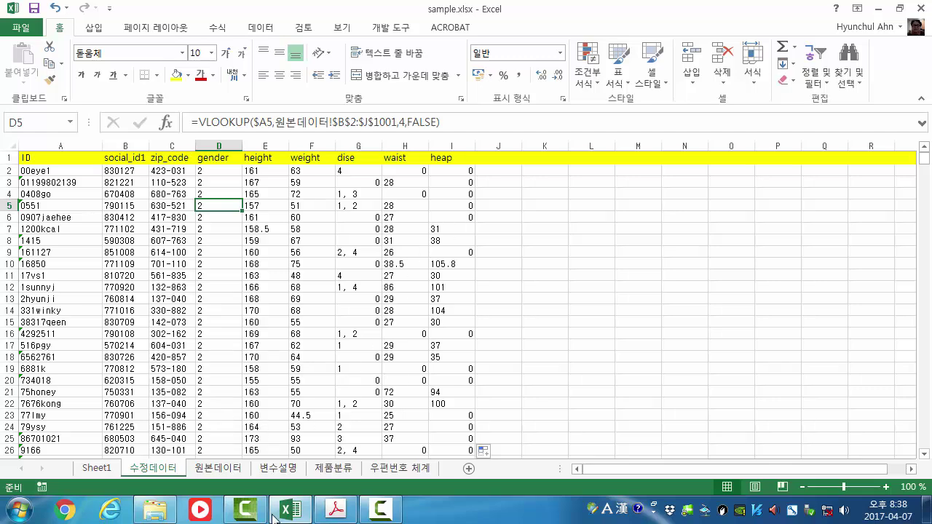
left_click(216, 470)
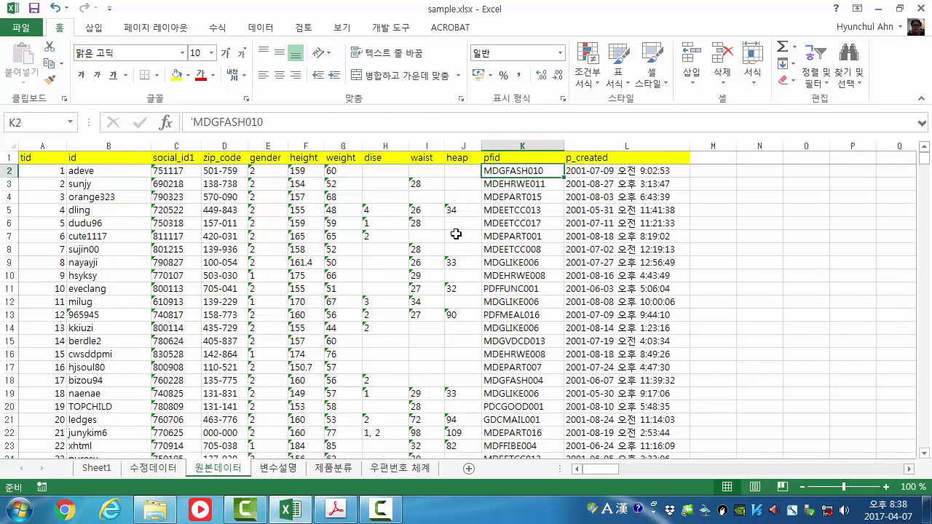
left_click(510, 145)
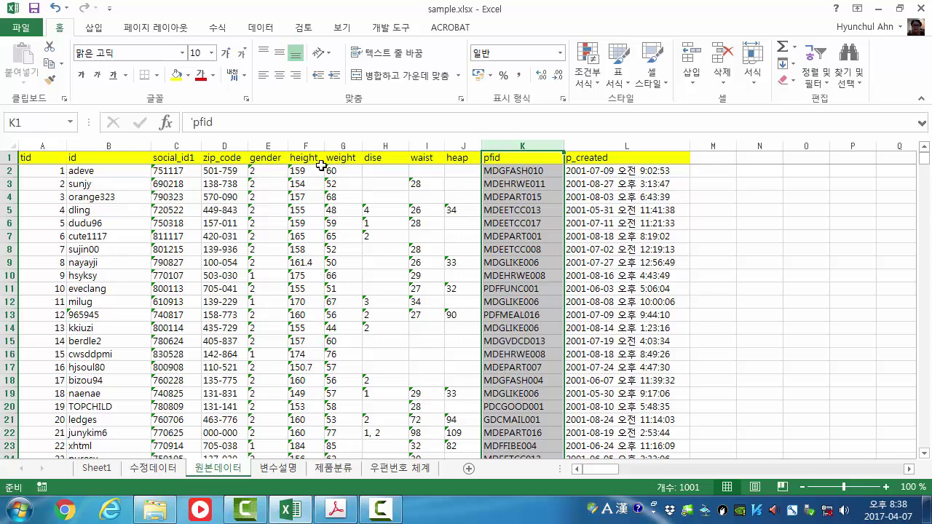
left_click(107, 173)
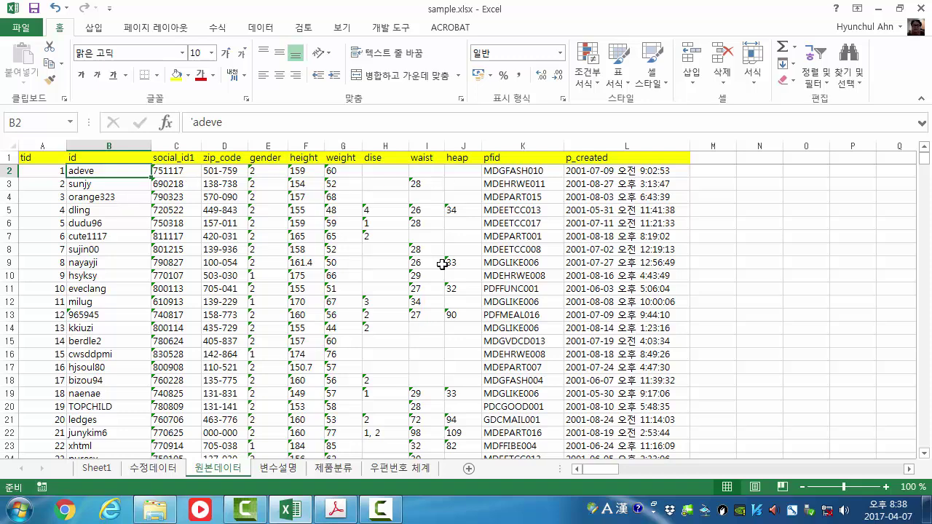
Review the classes, subclasses and top-code rules on the 제품분류 sheet and compare them with the pfid codes in 원본데이터
left_click(335, 470)
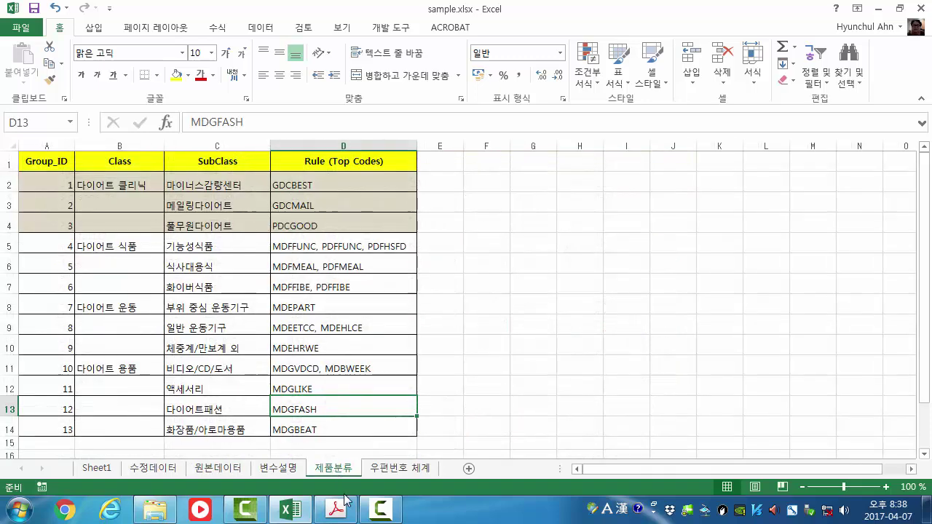
left_click(111, 186)
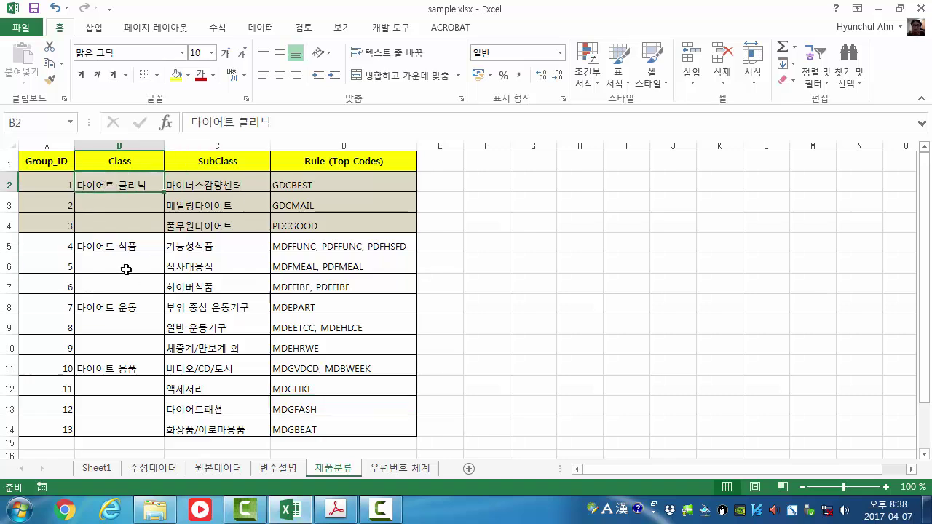
left_click(121, 247)
left_click(116, 307)
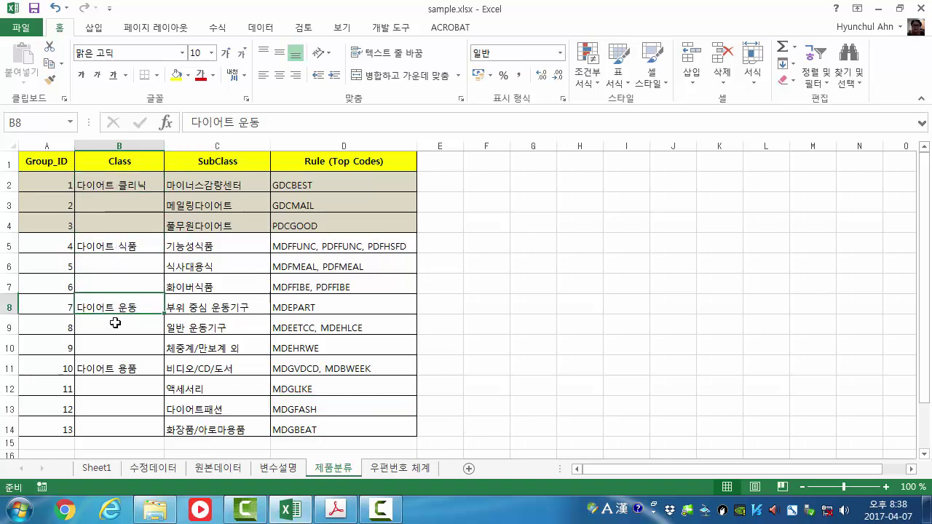
left_click(125, 368)
left_click_drag(219, 183, 197, 427)
left_click_drag(343, 183, 339, 428)
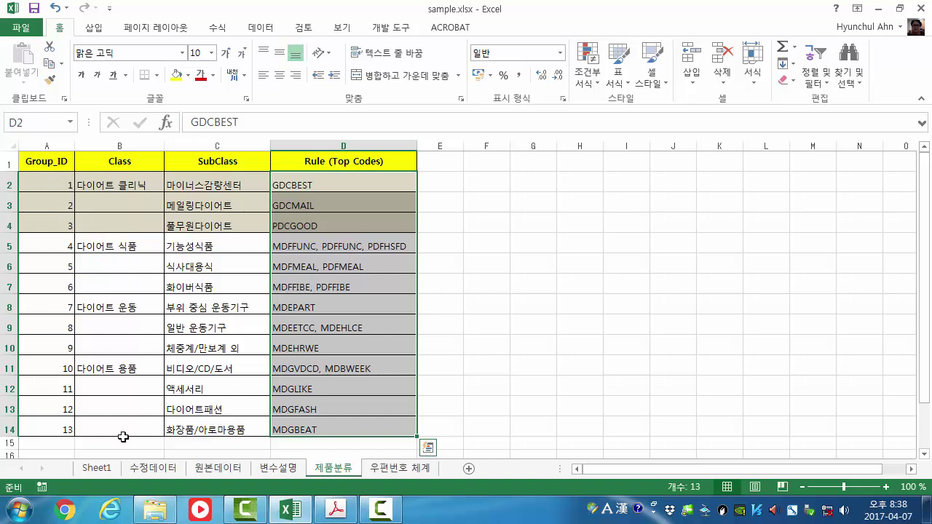
left_click_drag(53, 183, 379, 213)
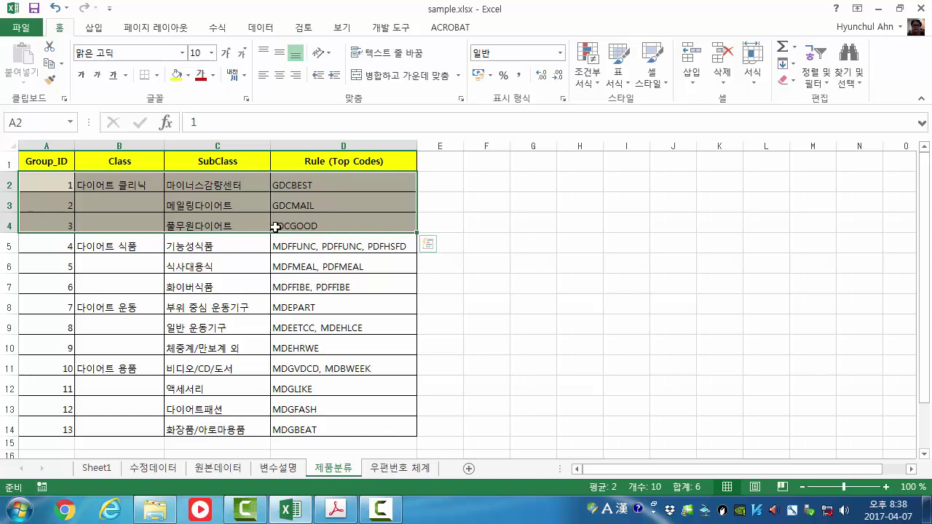
left_click_drag(308, 227, 314, 184)
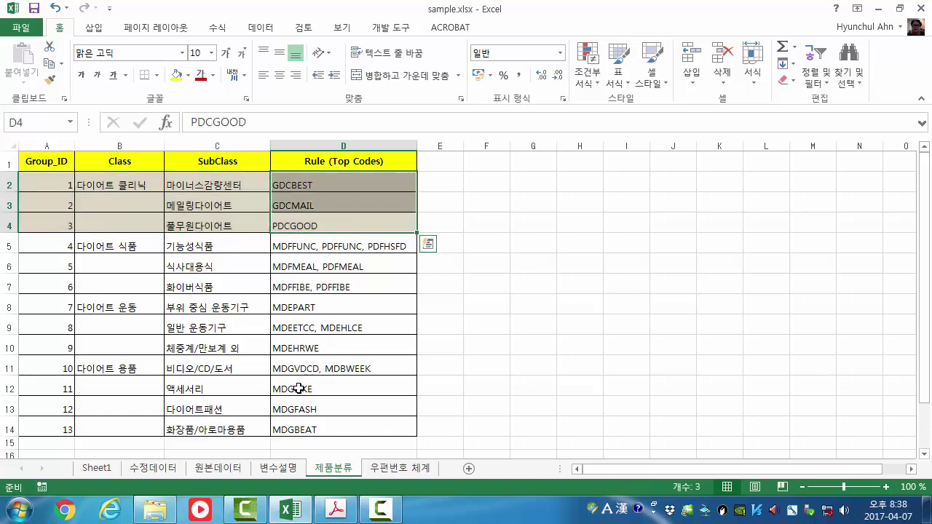
left_click(218, 469)
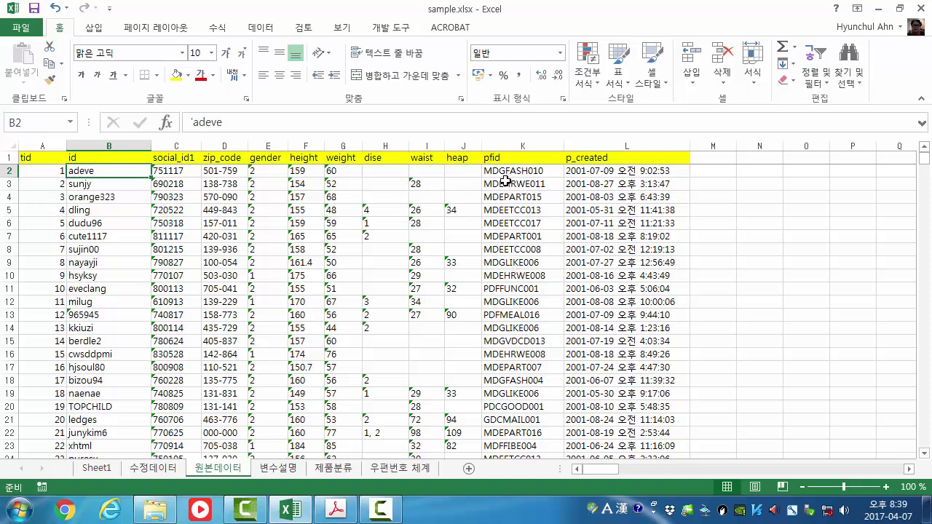
left_click(334, 468)
left_click_drag(348, 183, 340, 229)
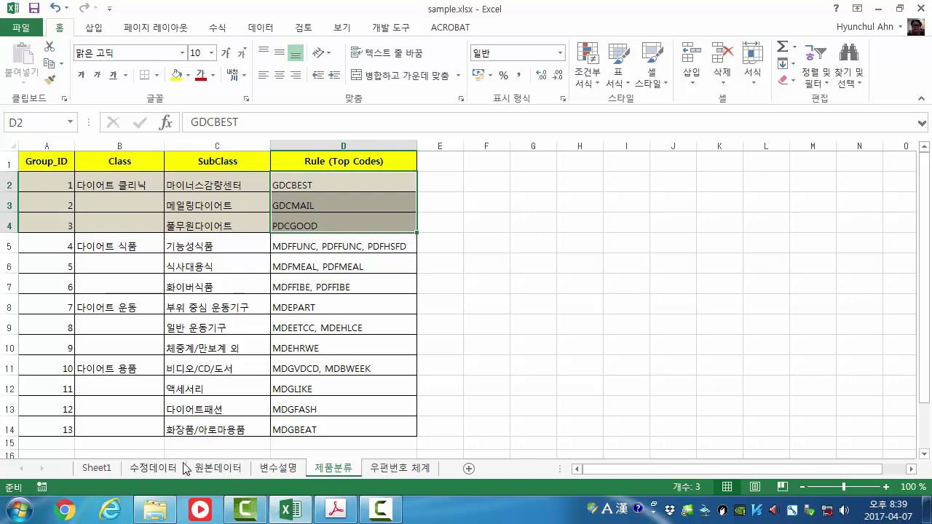
Insert two blank columns before the p_created column on the 원본데이터 sheet
left_click(230, 474)
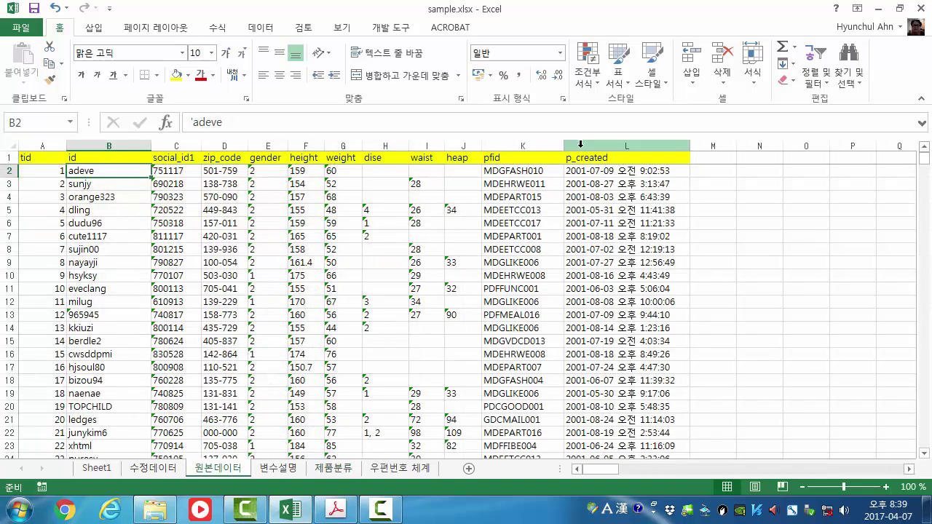
left_click_drag(580, 145, 696, 141)
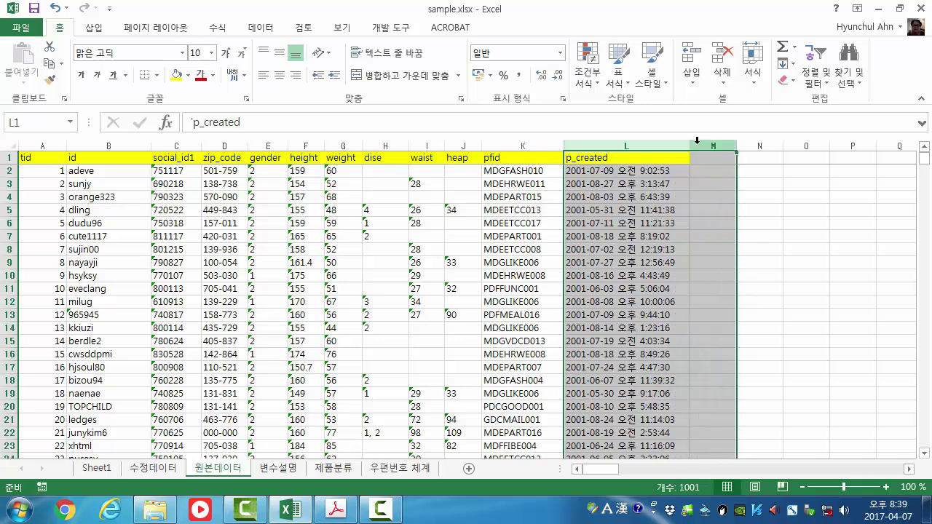
right_click(697, 141)
left_click(746, 248)
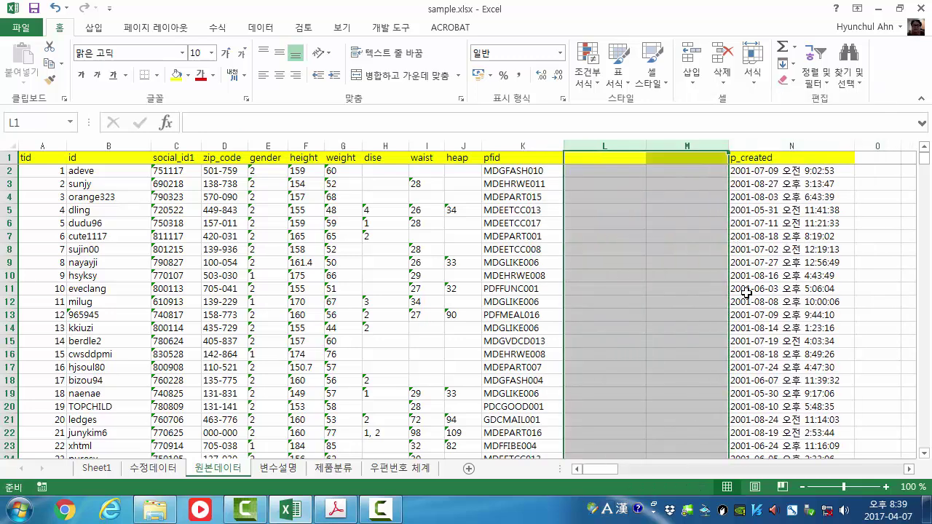
left_click(746, 292)
Enter the header pcode in cell L1, the first blank column beside pfid
left_click(600, 158)
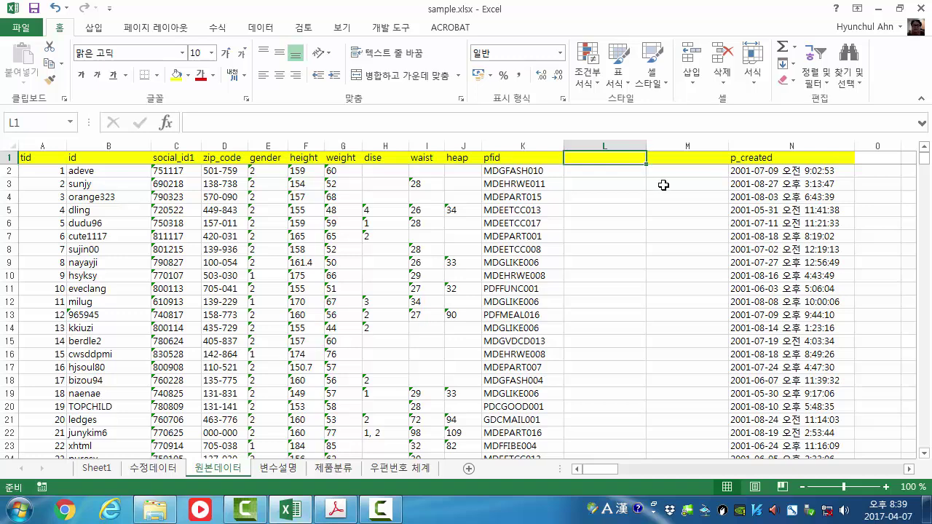
left_click(521, 175)
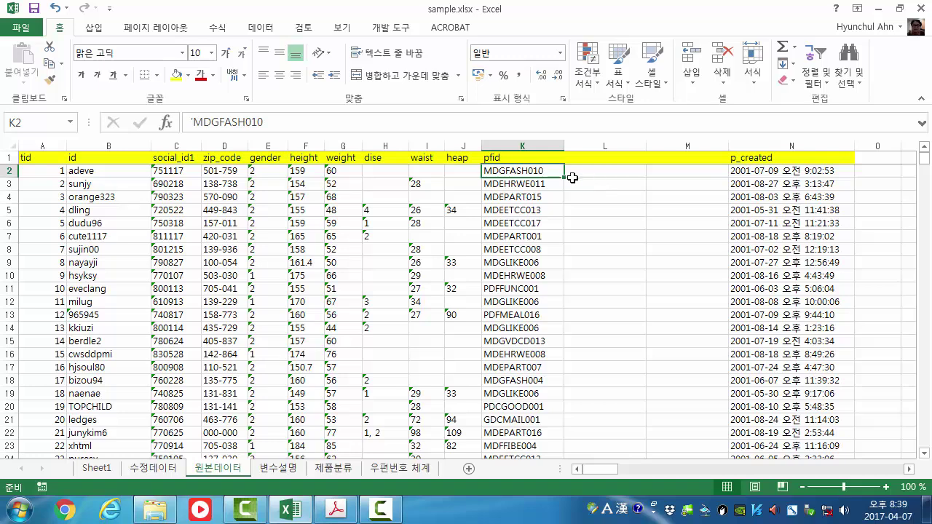
left_click(599, 159)
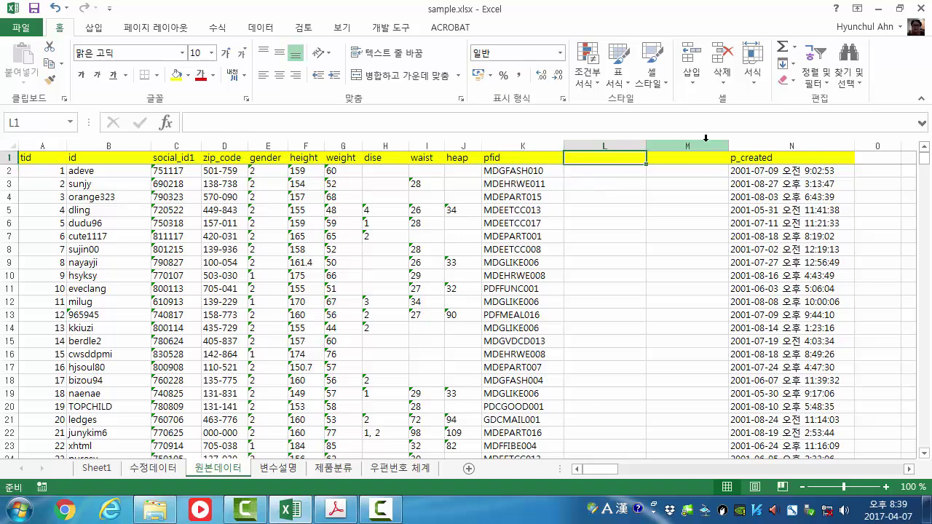
type("pcode")
key("Return")
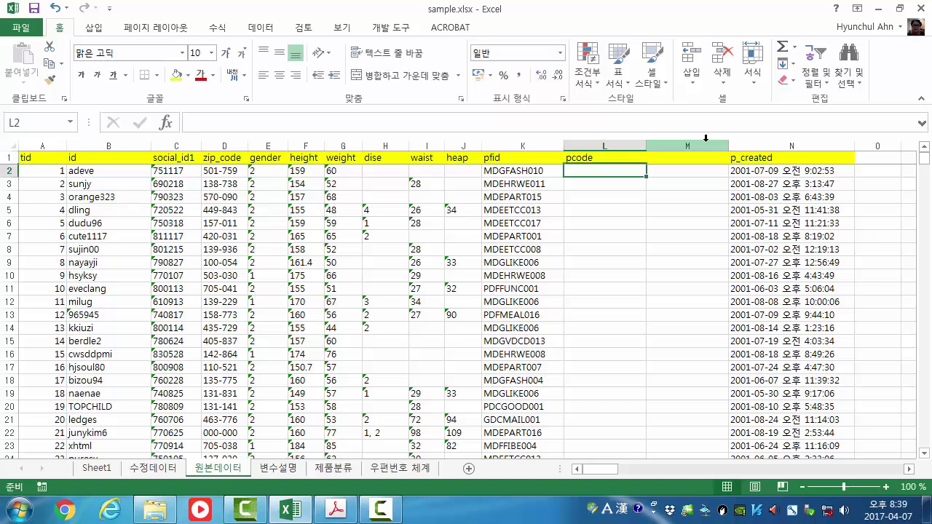
Extract the first seven characters of pfid with =LEFT(K2,7) in L2 and fill the formula down the pcode column
type("=")
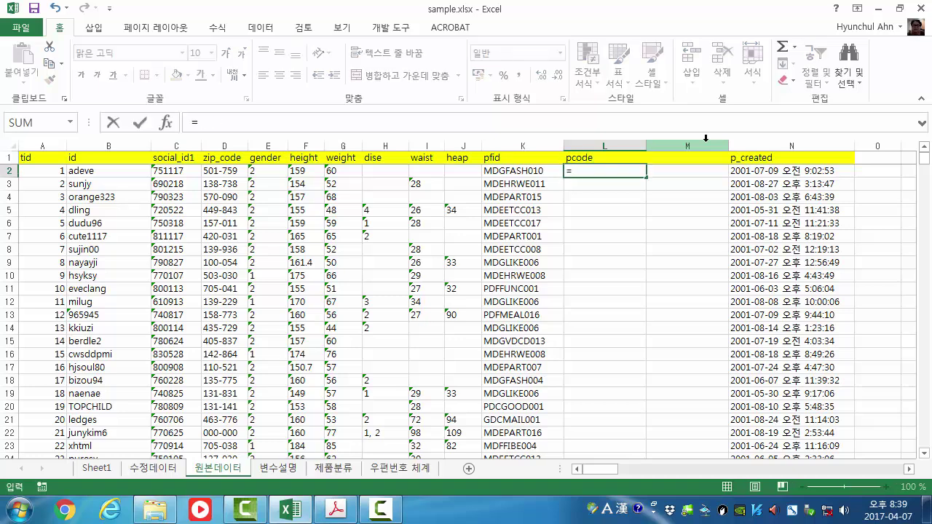
type("l")
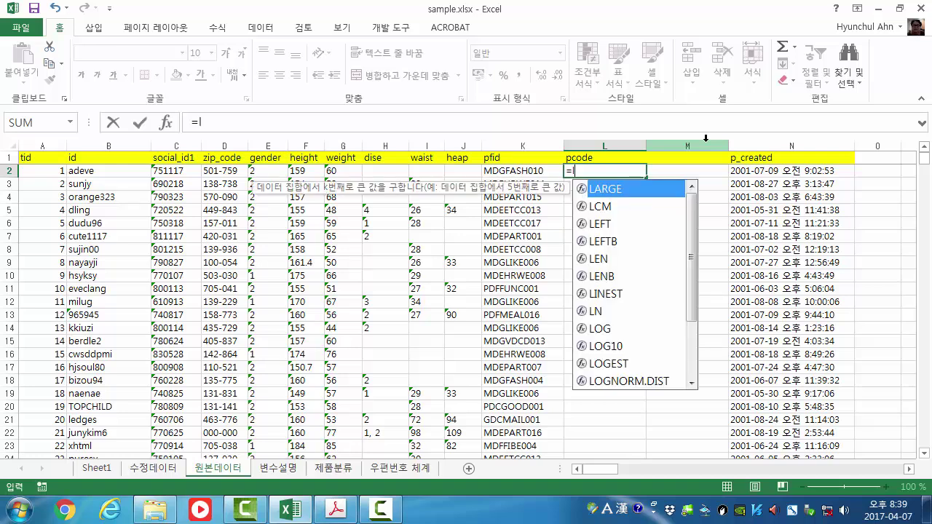
type("eft(")
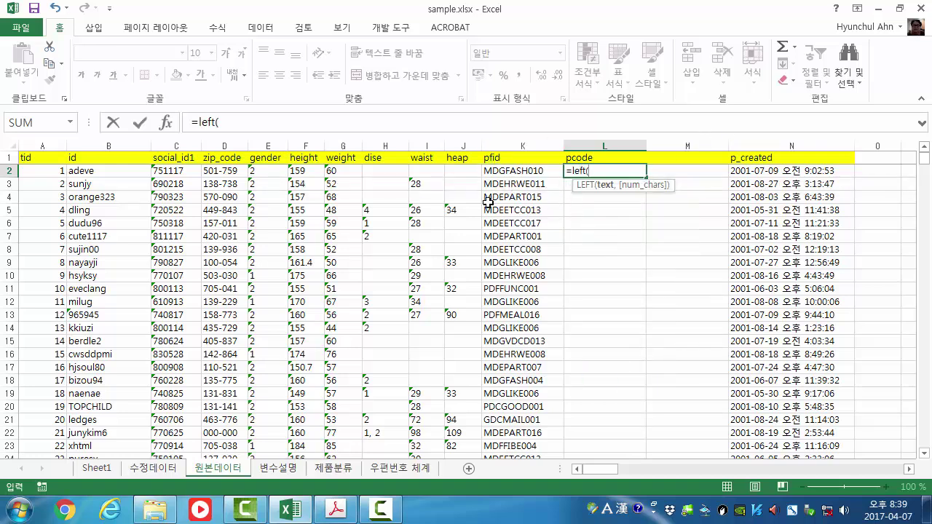
left_click(522, 170)
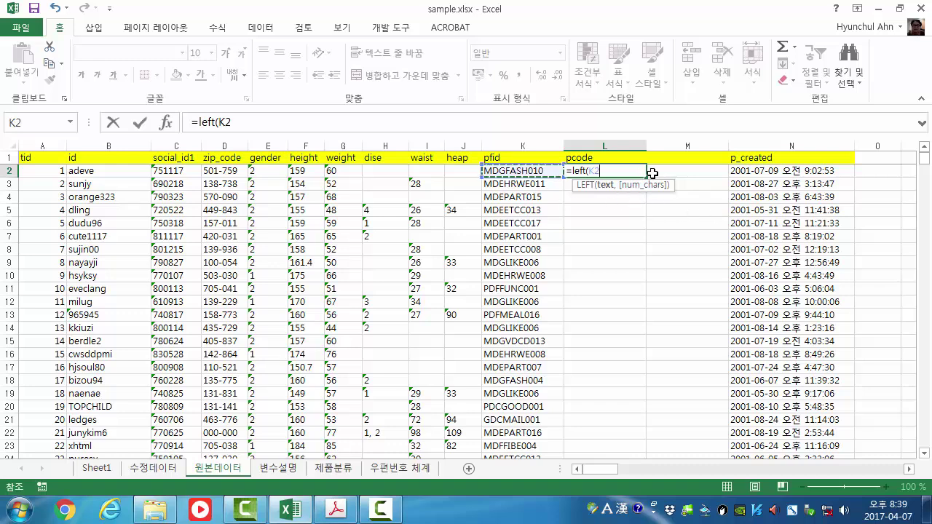
type(",7")
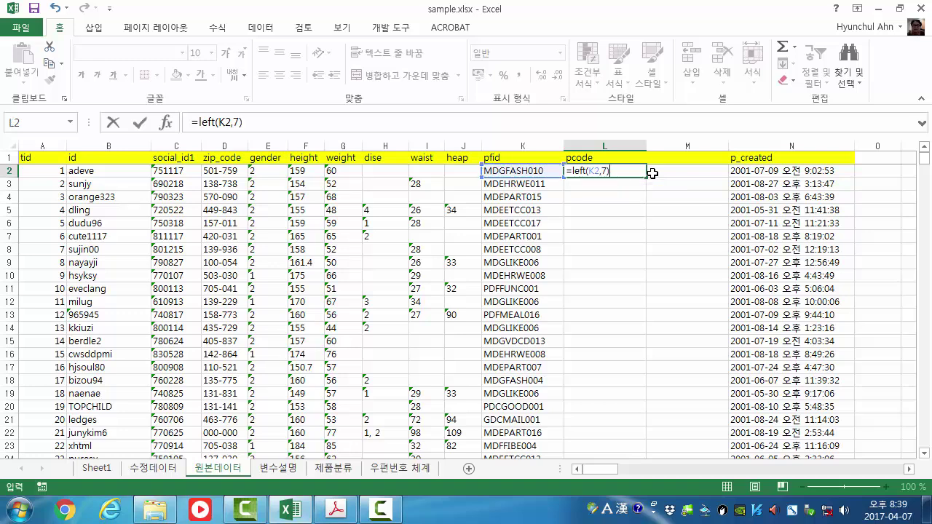
key("Return")
key("Up")
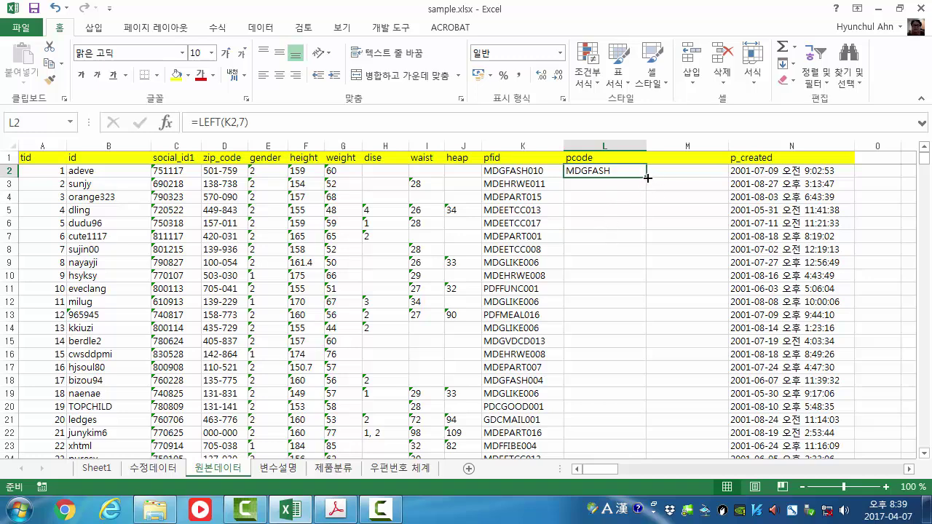
double_click(646, 177)
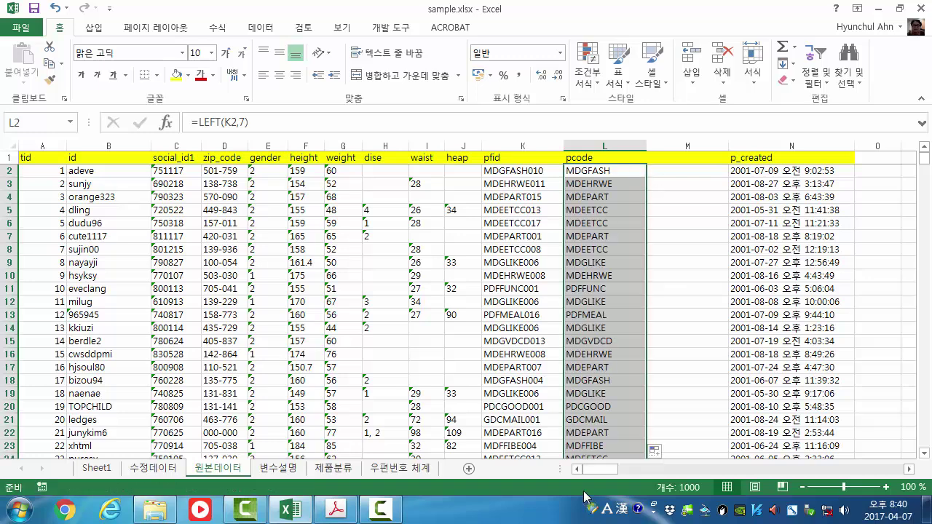
Enter the header PG01 in cell M1, beside the pcode column
left_click(657, 148)
left_click(689, 170)
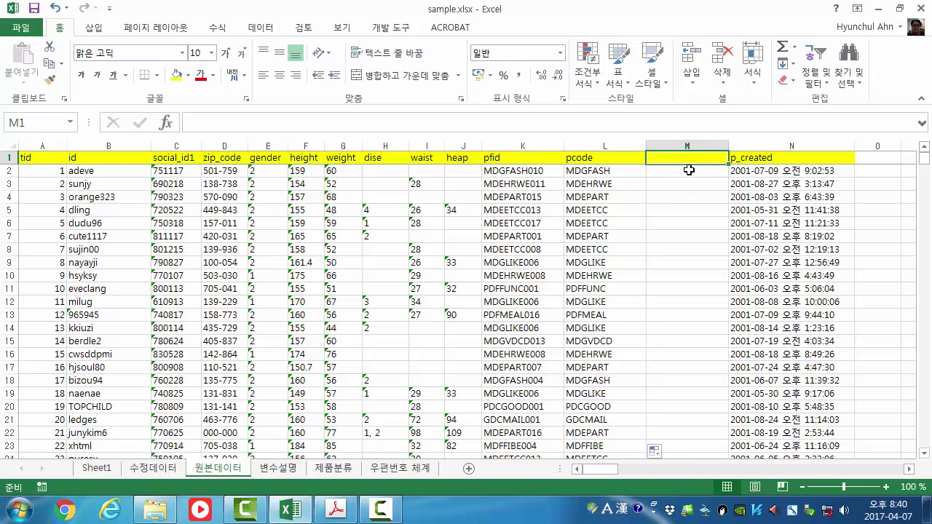
type("PG01")
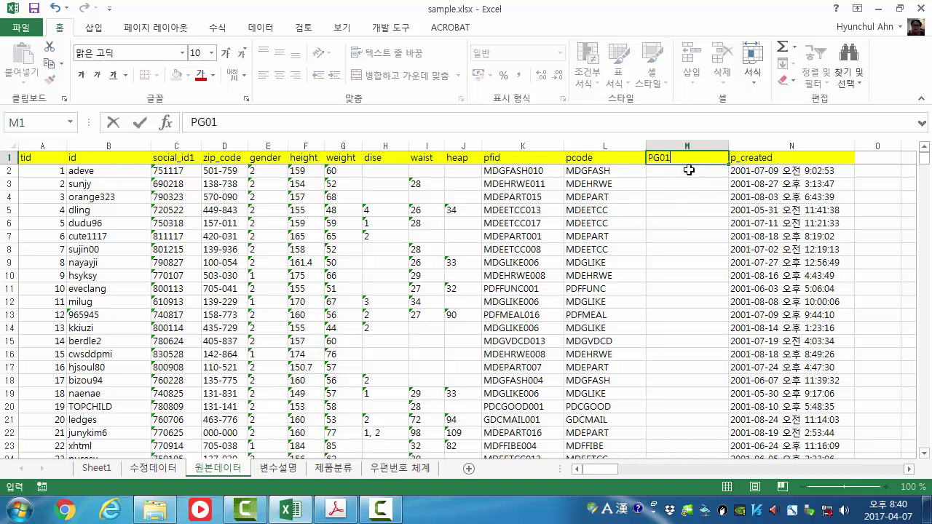
key("Return")
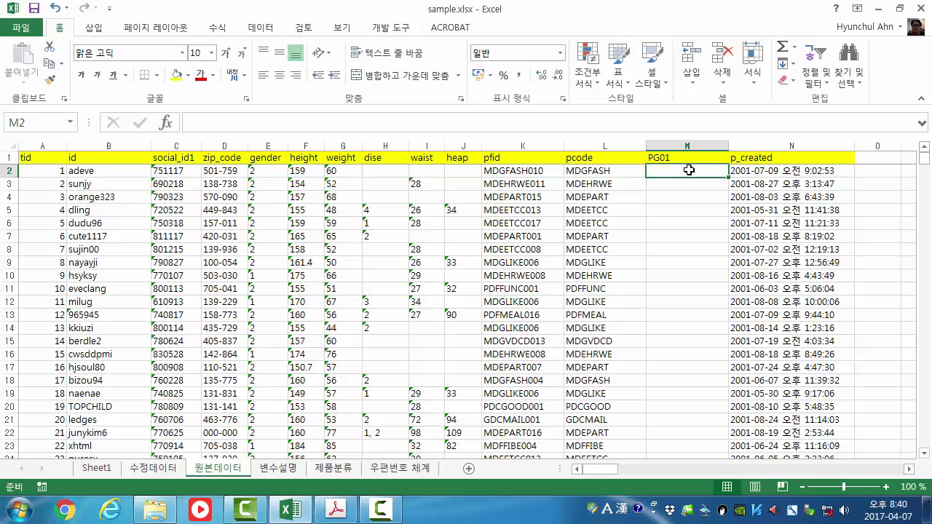
type("=")
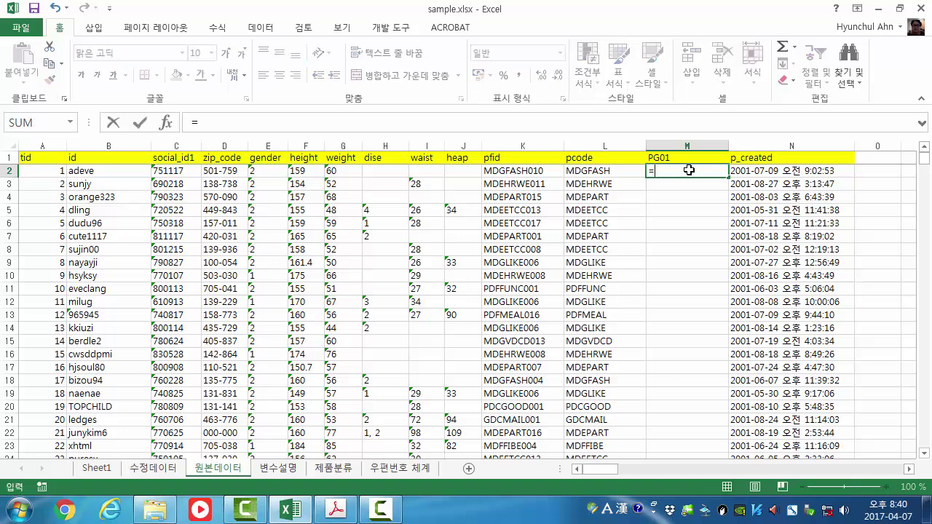
type("if(")
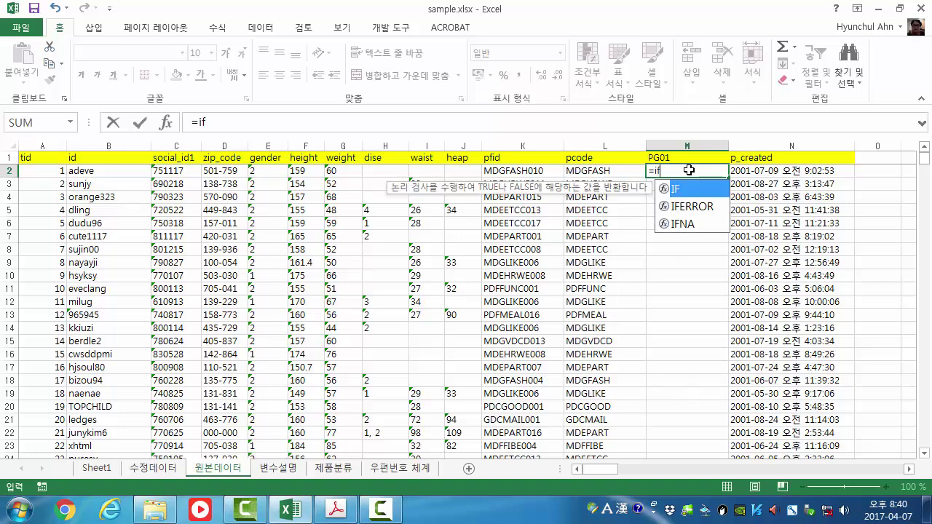
key("Escape")
Check the top-code rules on 제품분류 and start an IF formula in M2 of 원본데이터 returning 1 when L2 equals "GDCBEST"
left_click(333, 468)
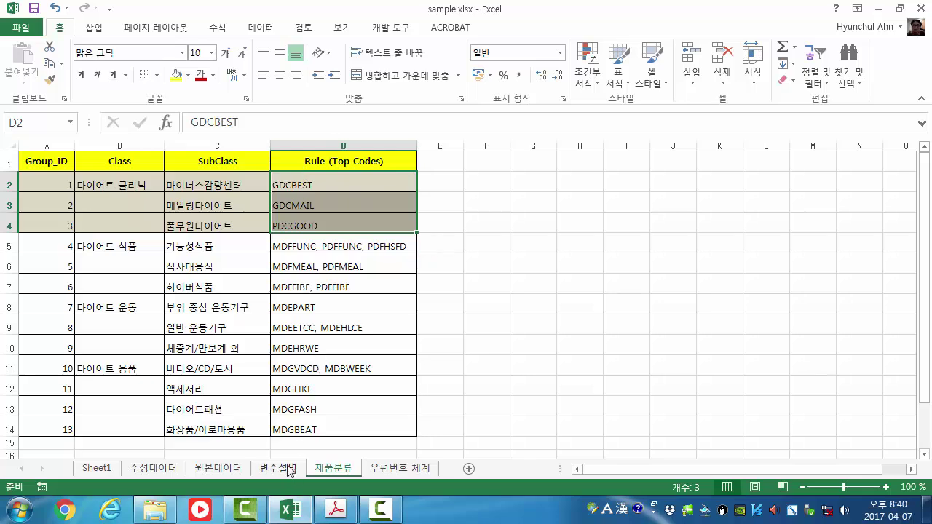
left_click(217, 468)
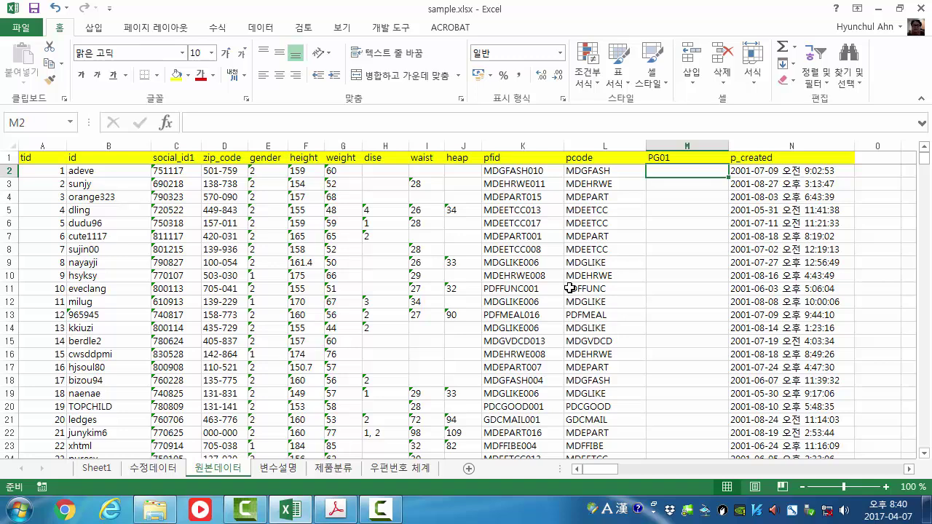
type("=if(")
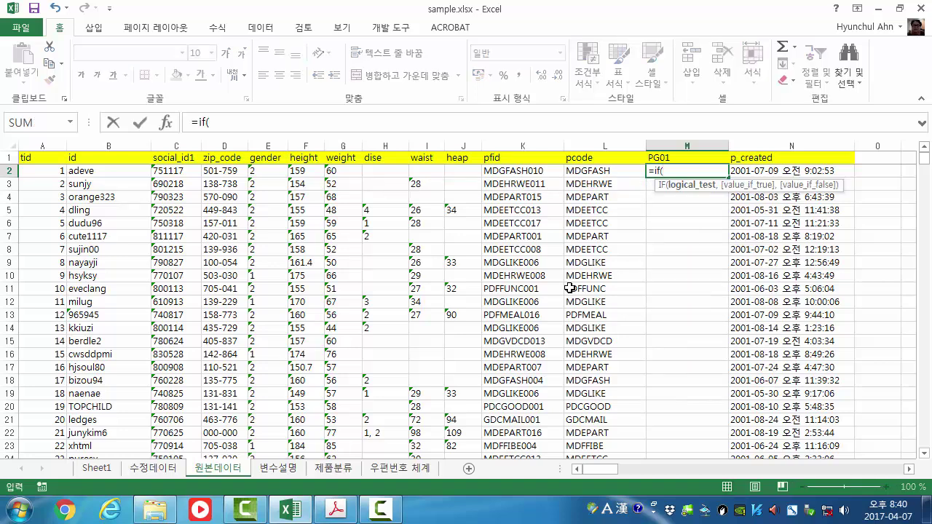
left_click(598, 171)
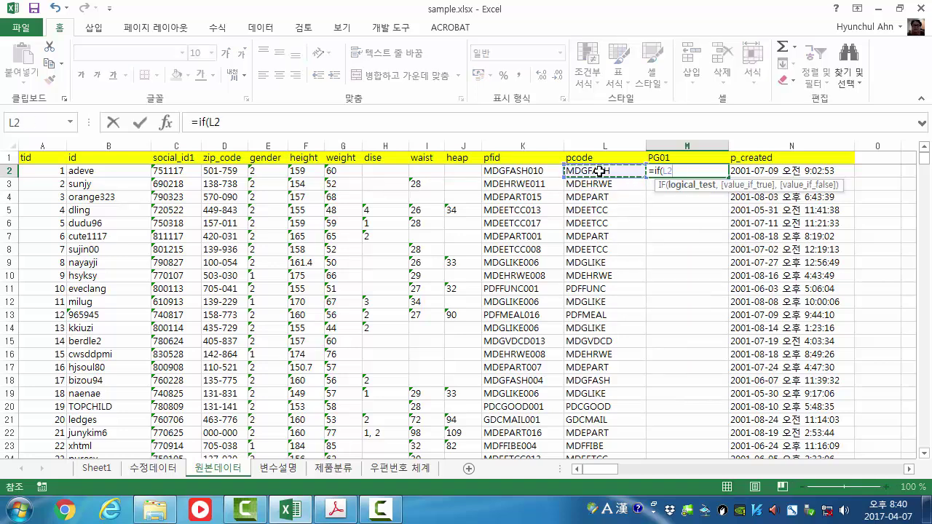
type("=\"GDCBEST")
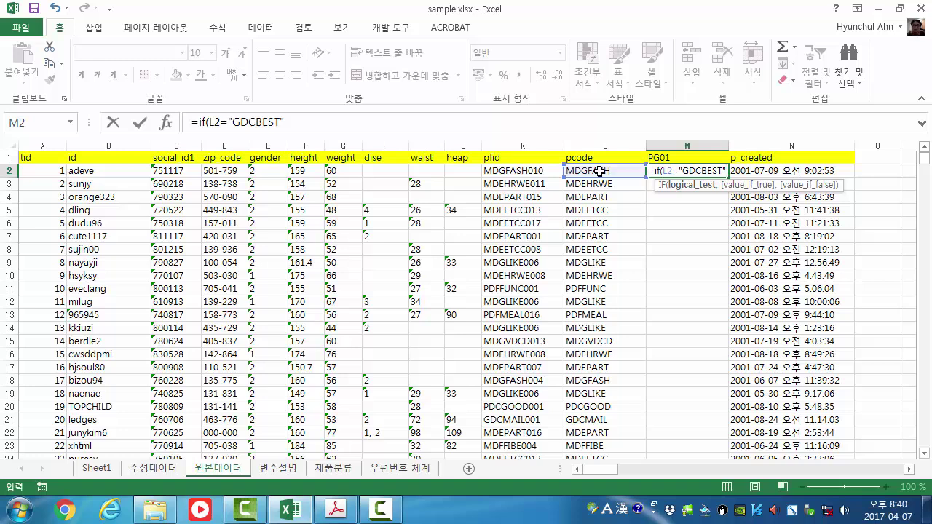
type(",1,")
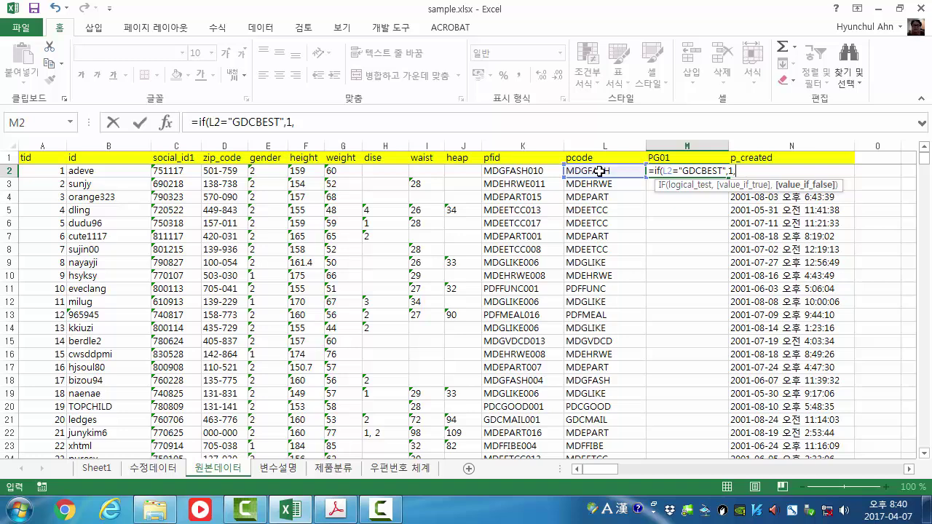
Nest a second IF in the M2 formula that returns 1 when L2 equals "GDCMAIL"
type("if(")
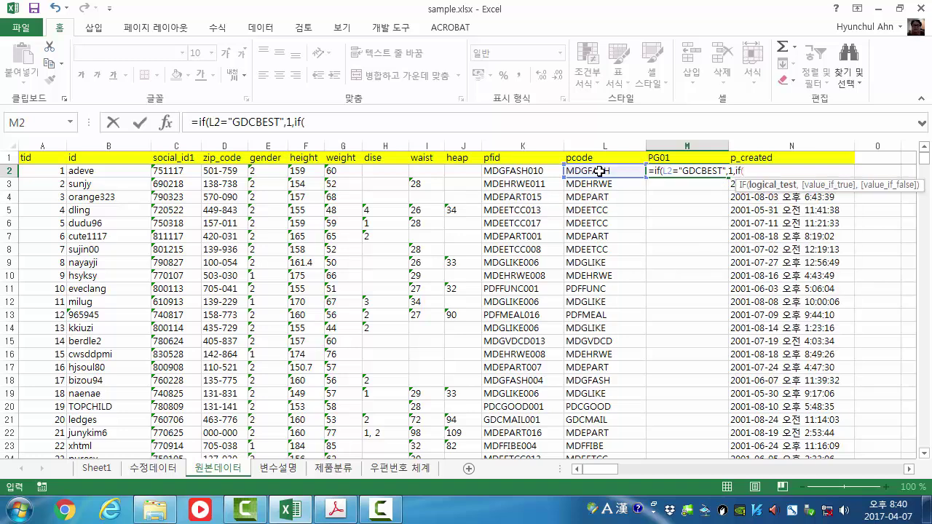
left_click(599, 172)
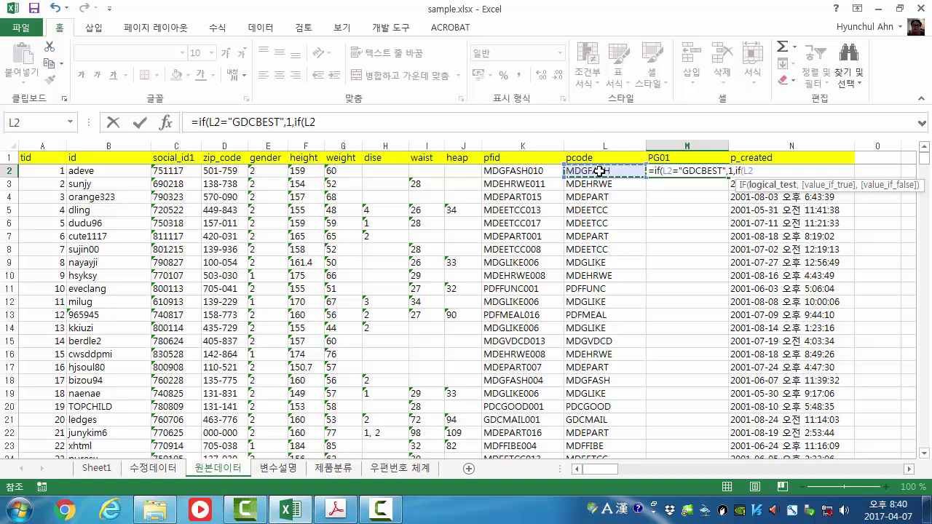
type("=\"GDC")
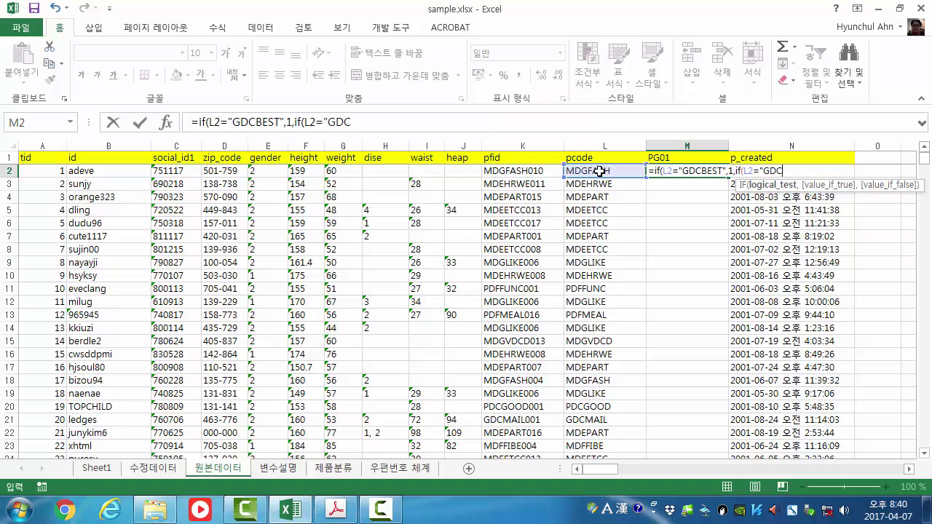
type("MAIL\",")
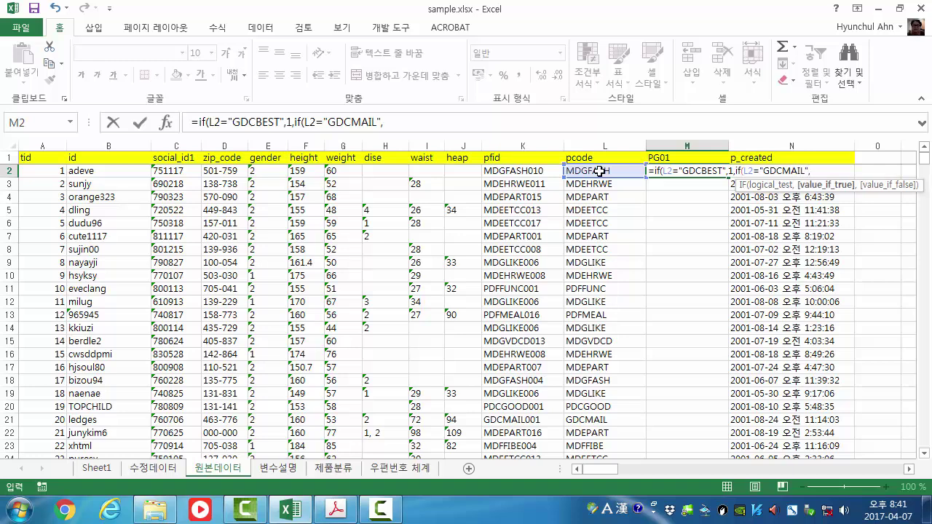
type("1,")
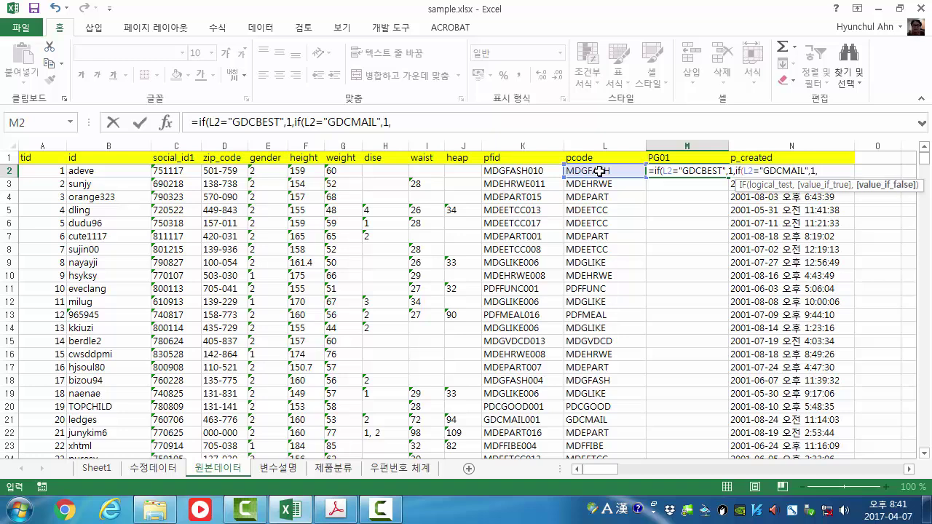
Nest a third IF in the M2 formula that returns 1 when L2 equals "PDCGOOD"
type("if(")
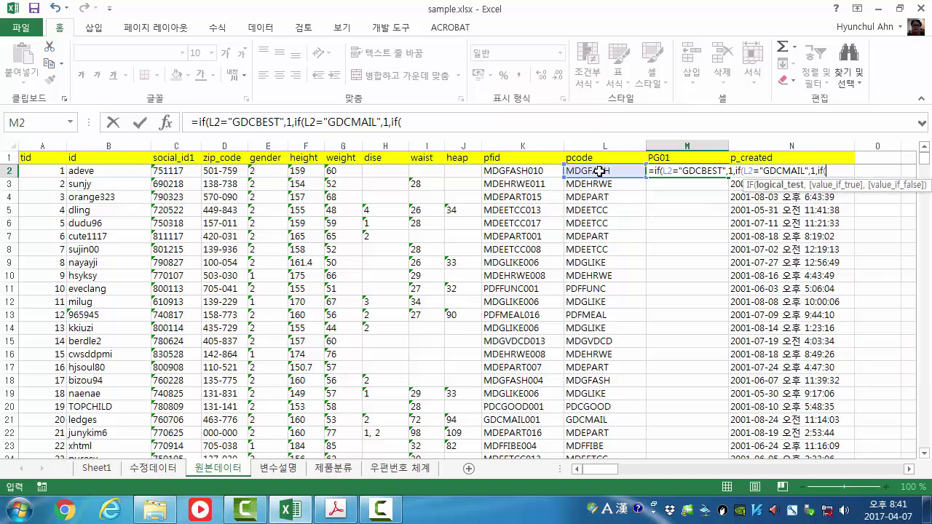
left_click(598, 171)
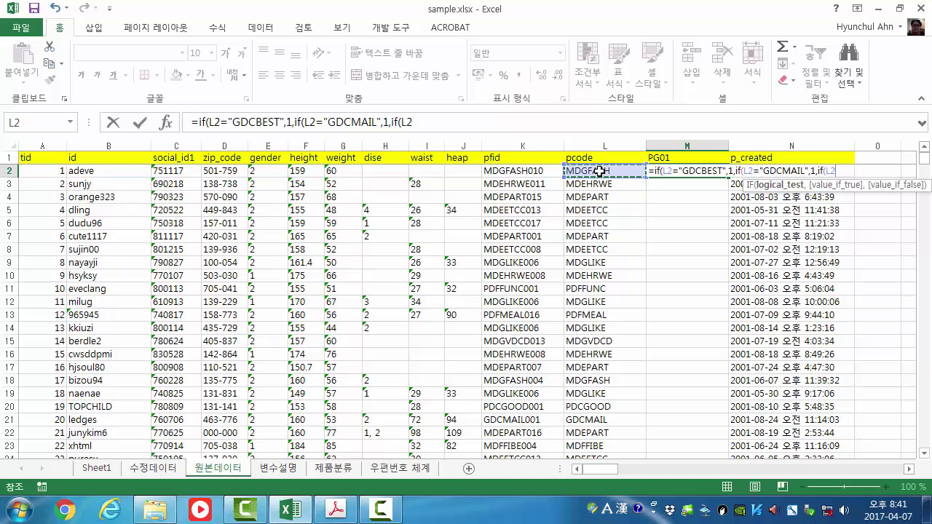
type("=\"")
type("PDC")
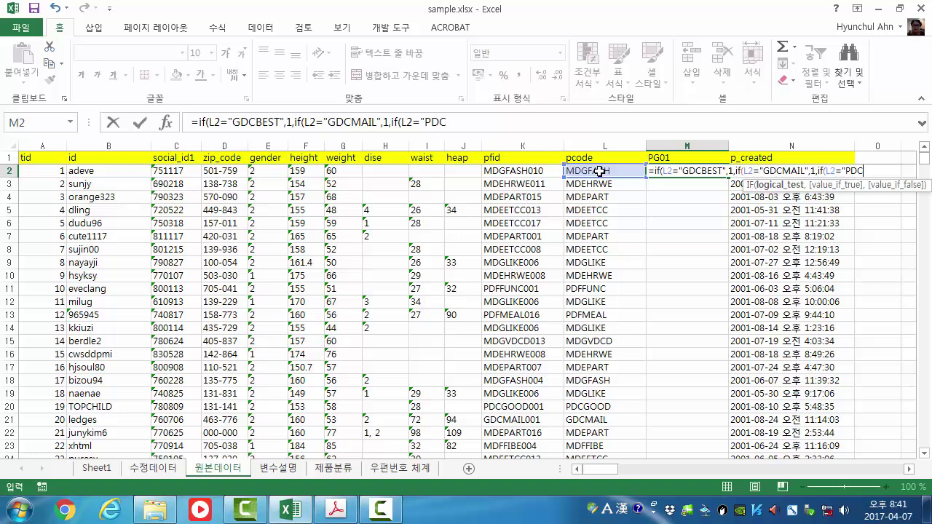
type("GOOD\",")
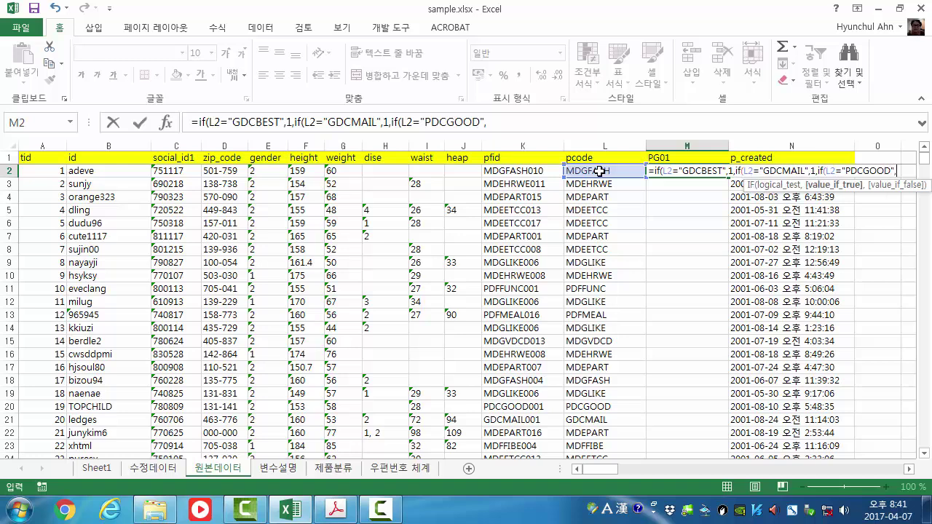
type("1,")
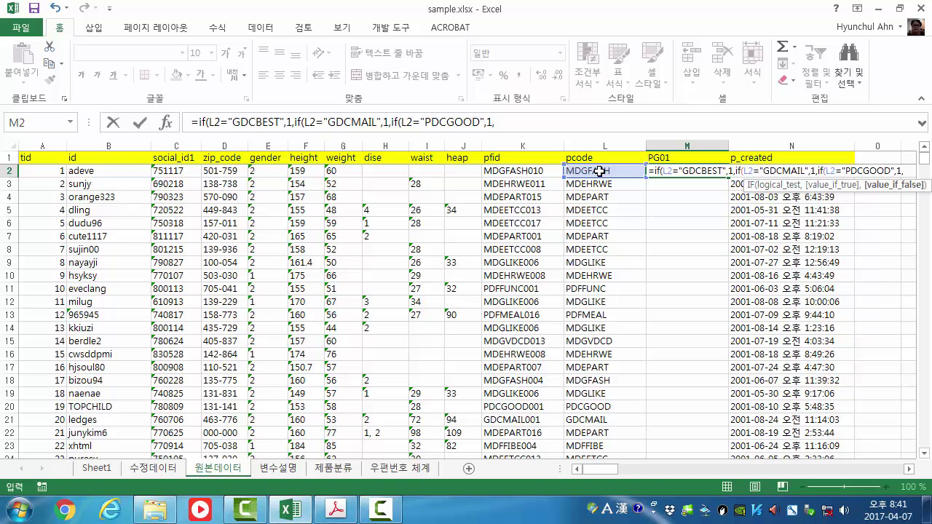
Complete the nested M2 formula with 0 as the fallback value and fill it down the PG01 column
type("0")
type(")")
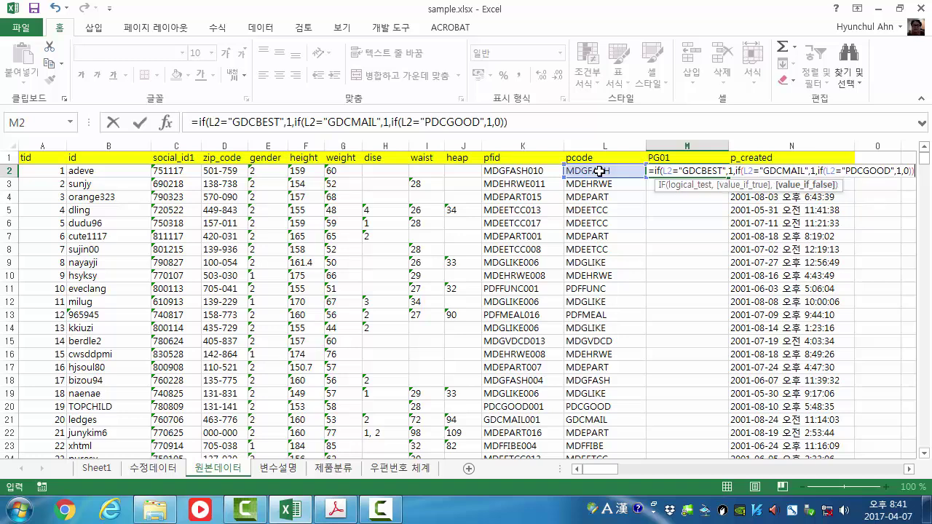
type(")")
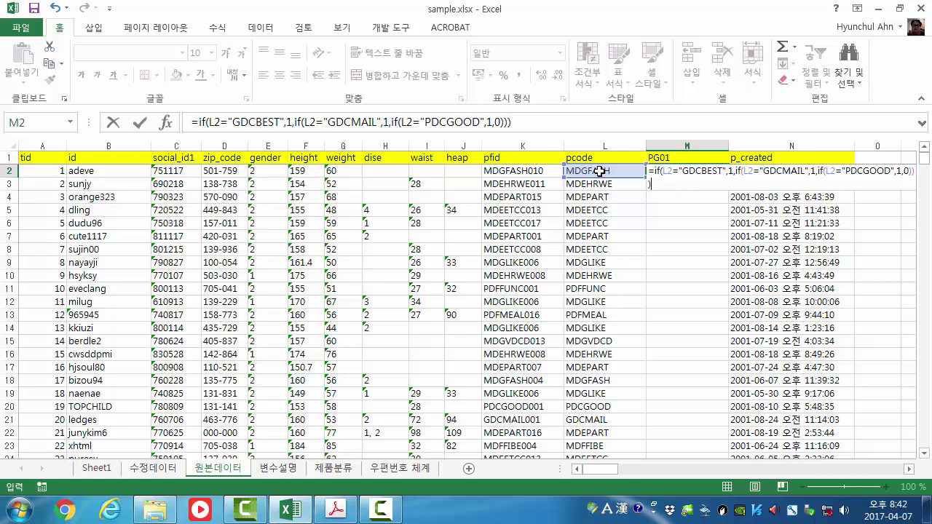
key("Return")
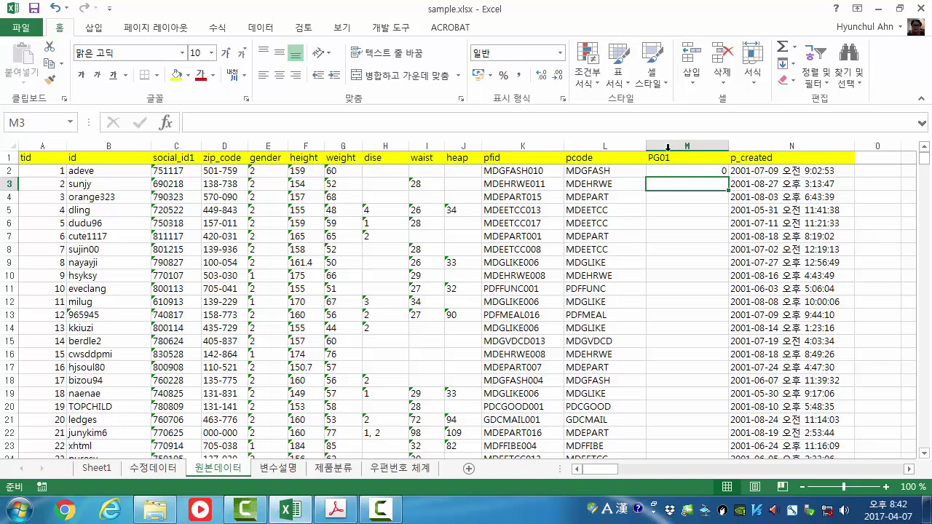
left_click(687, 170)
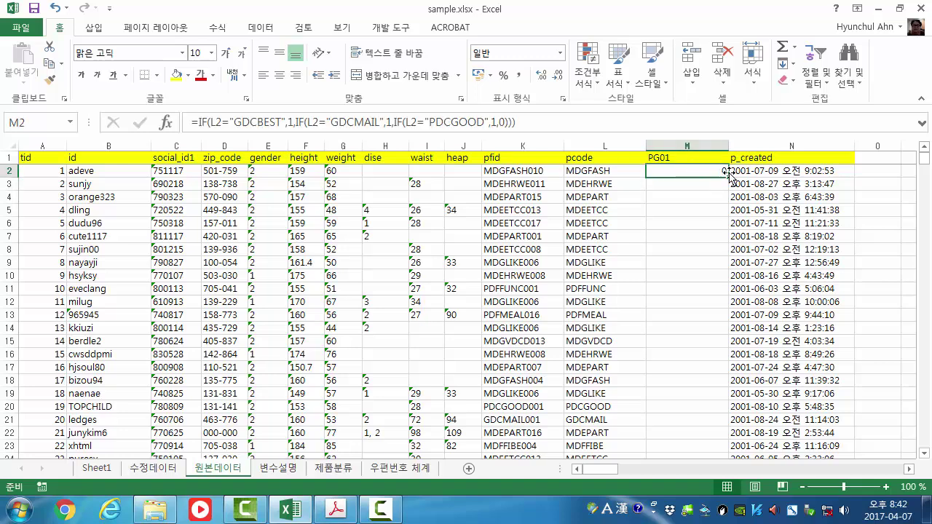
double_click(728, 177)
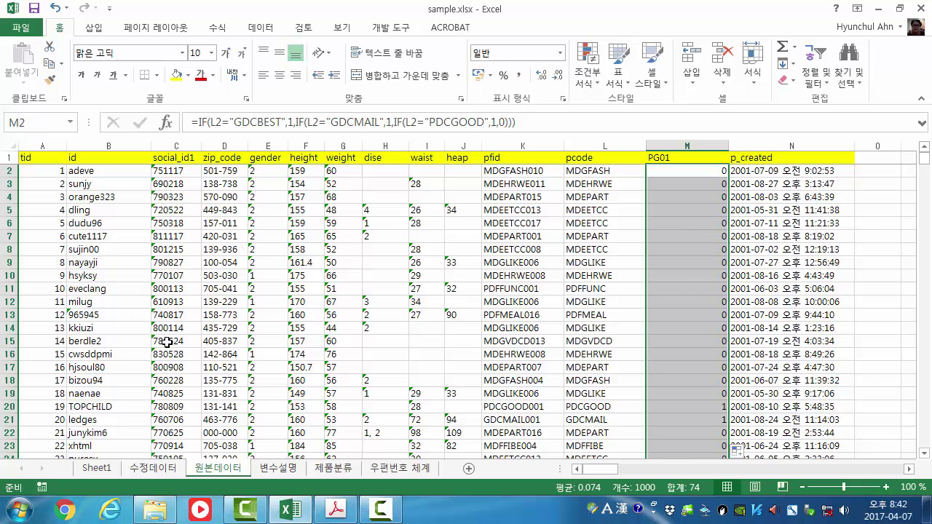
Compare the pivot table's available fields on Sheet1 with the pcode and PG01 columns on 원본데이터
left_click(94, 469)
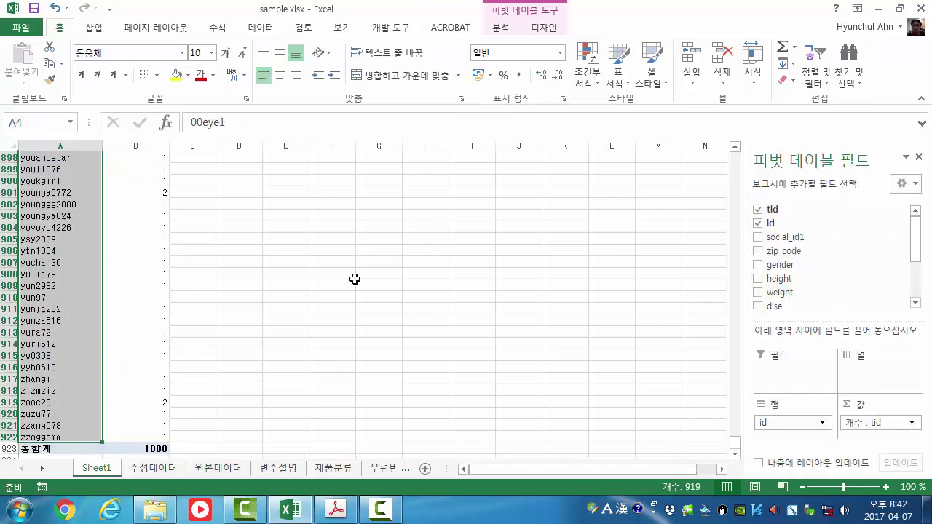
mouse_move(917, 232)
left_mouse_down()
mouse_move(930, 294)
mouse_move(925, 222)
left_mouse_up()
left_click(232, 469)
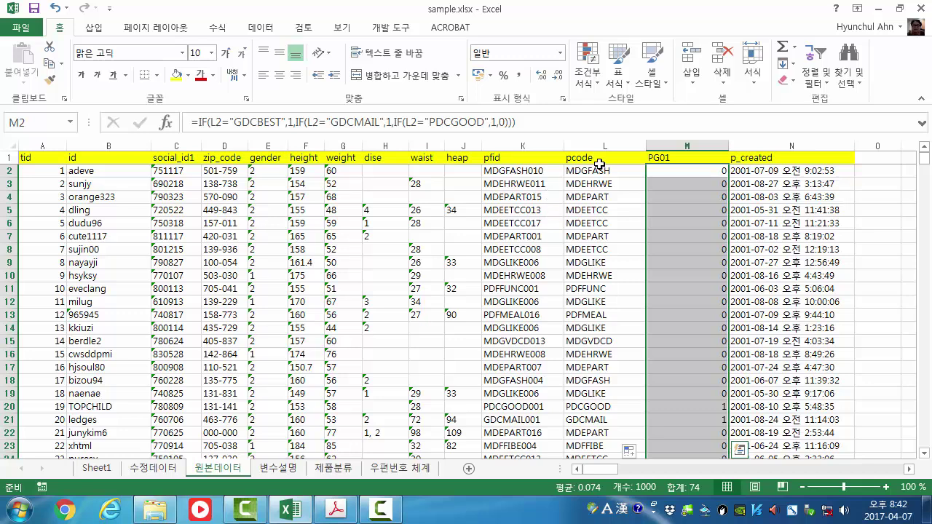
left_click_drag(599, 145, 665, 145)
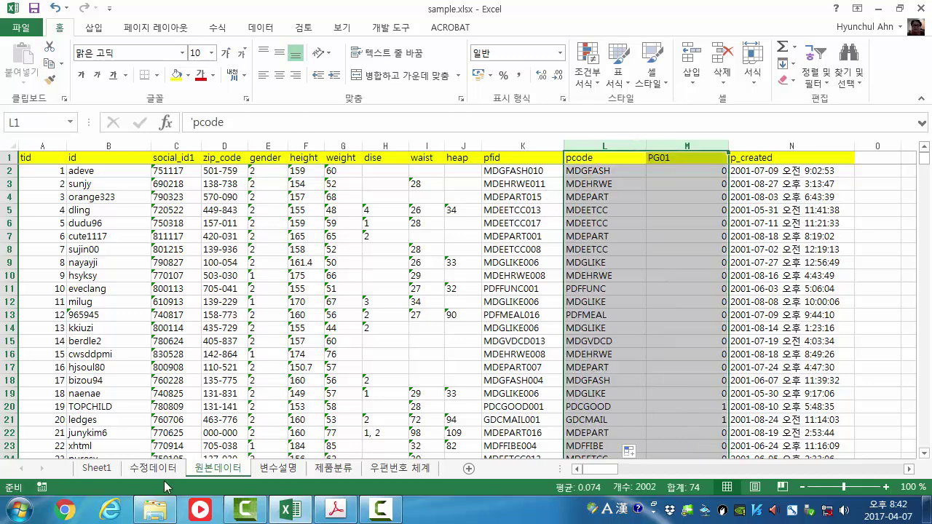
Refresh the pivot table on Sheet1 to make the pcode and PG01 fields available
left_click(96, 468)
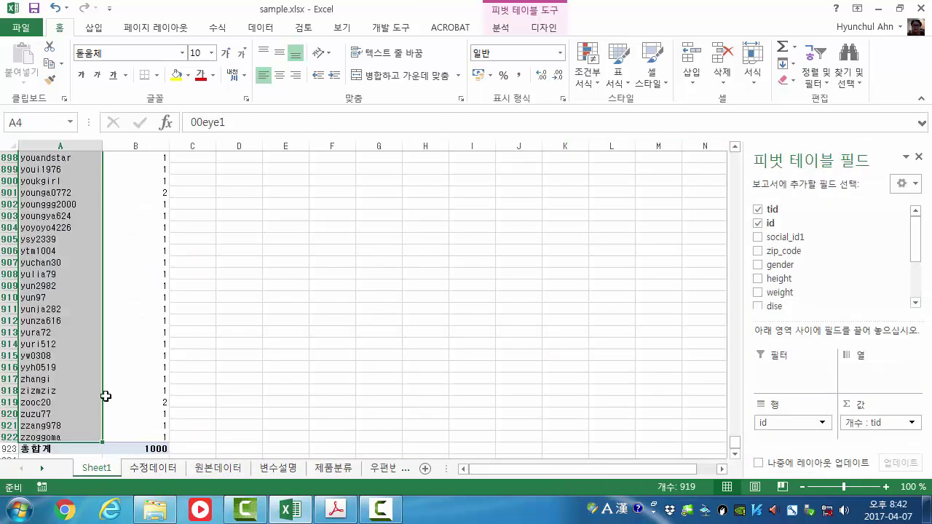
scroll(104, 393, "up", 6)
scroll(777, 422, "up", 7)
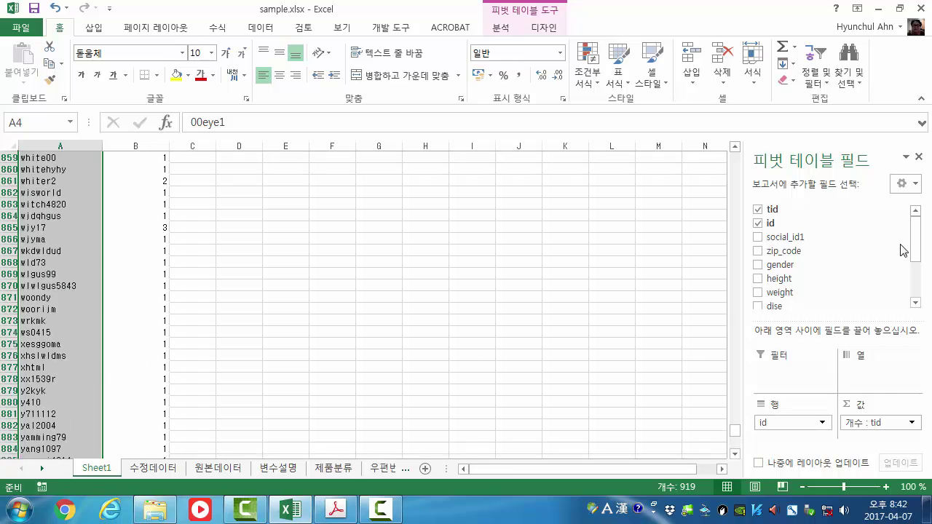
right_click(53, 312)
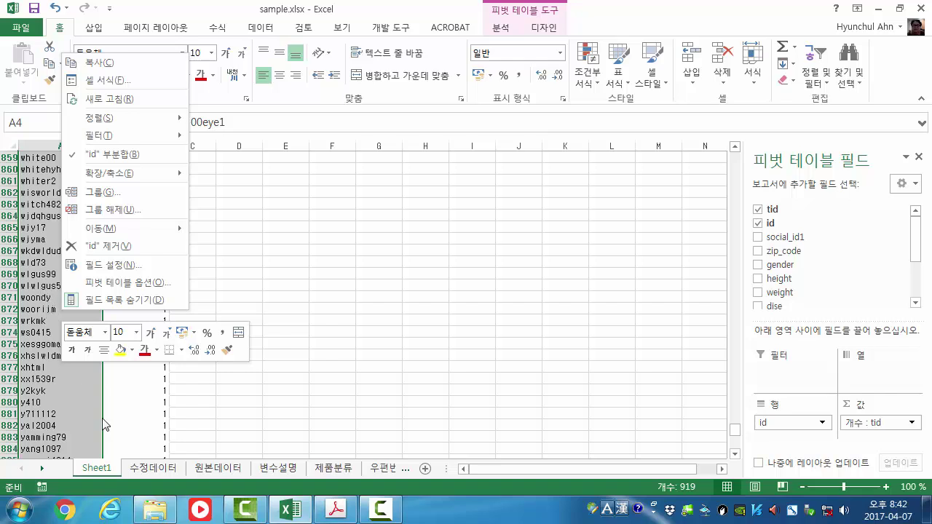
left_click(122, 108)
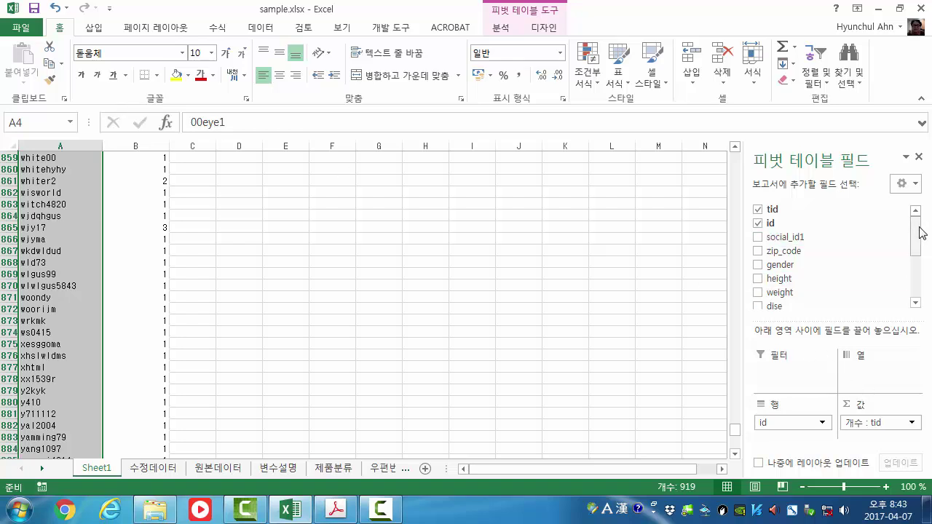
left_click_drag(919, 231, 915, 289)
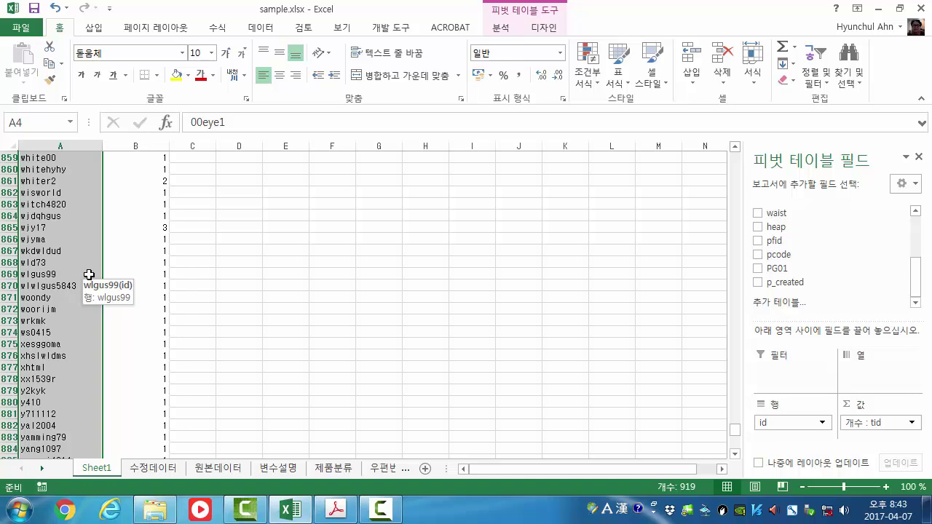
right_click(65, 239)
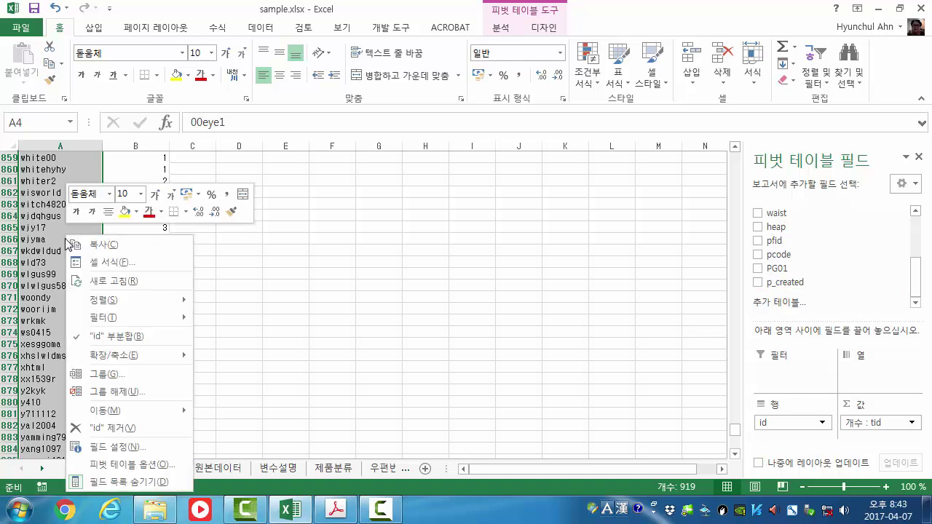
left_click(109, 281)
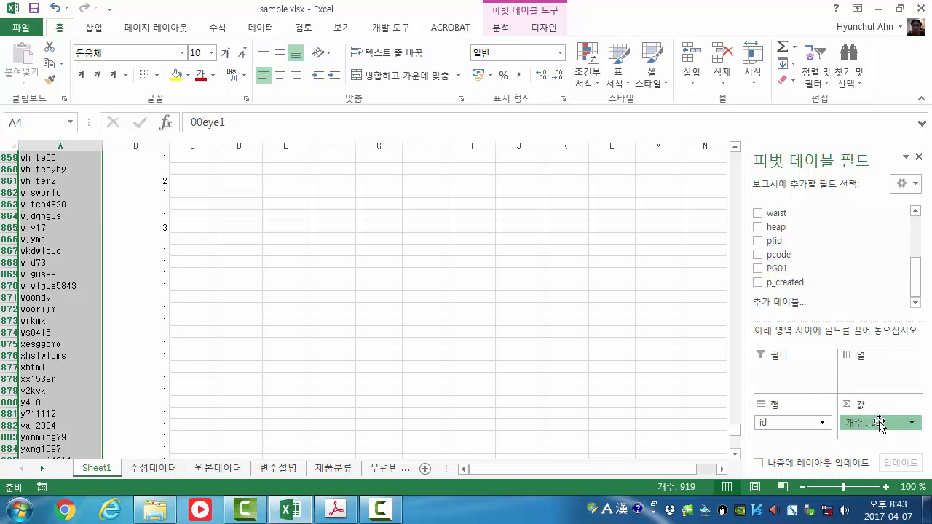
Replace the count of tid in the pivot table's values with the sum of PG01 for each id
left_click_drag(880, 424, 822, 262)
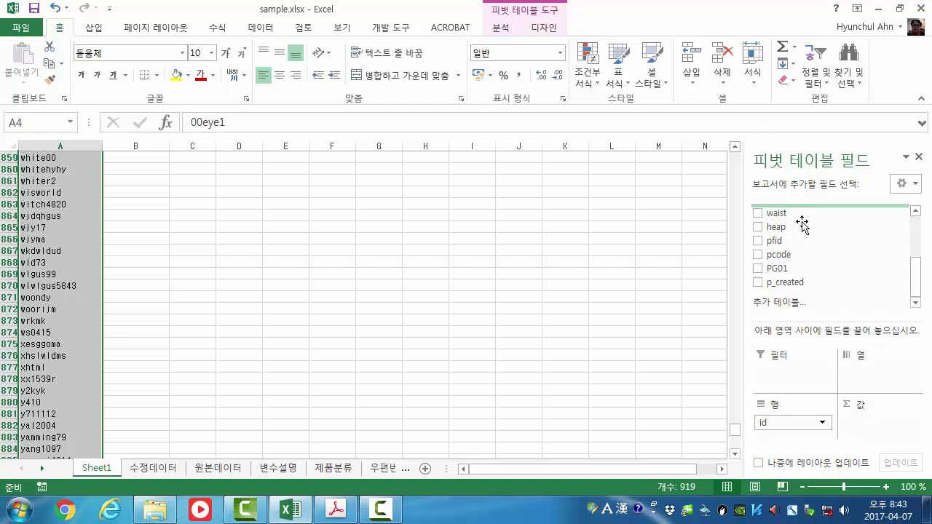
left_click_drag(772, 269, 878, 433)
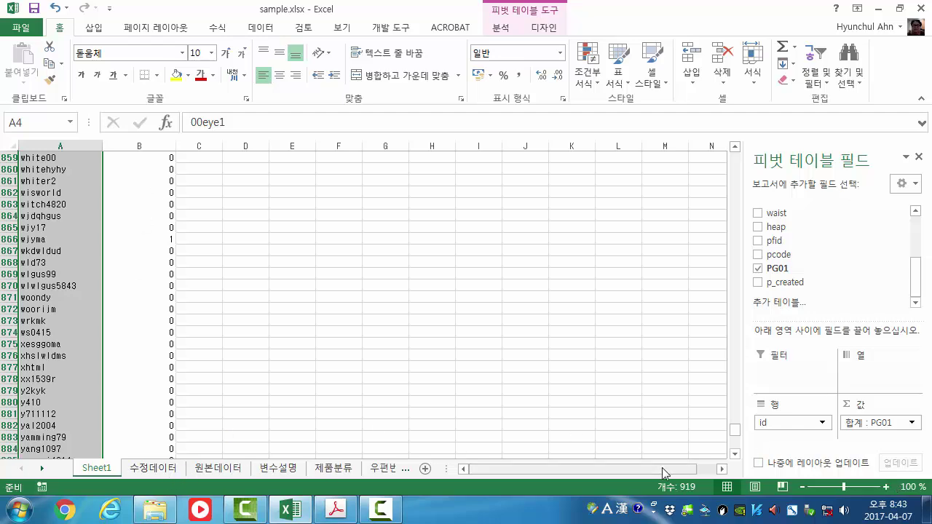
left_click_drag(733, 431, 733, 152)
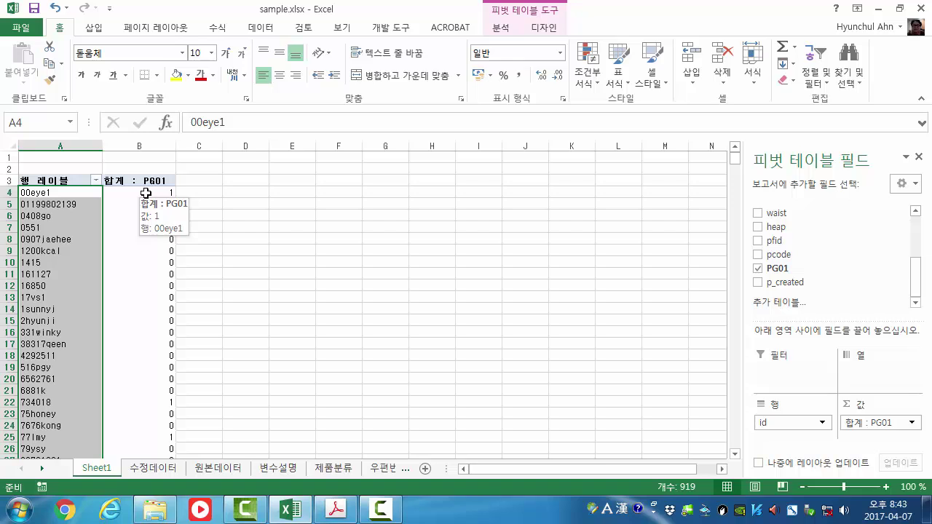
mouse_move(118, 196)
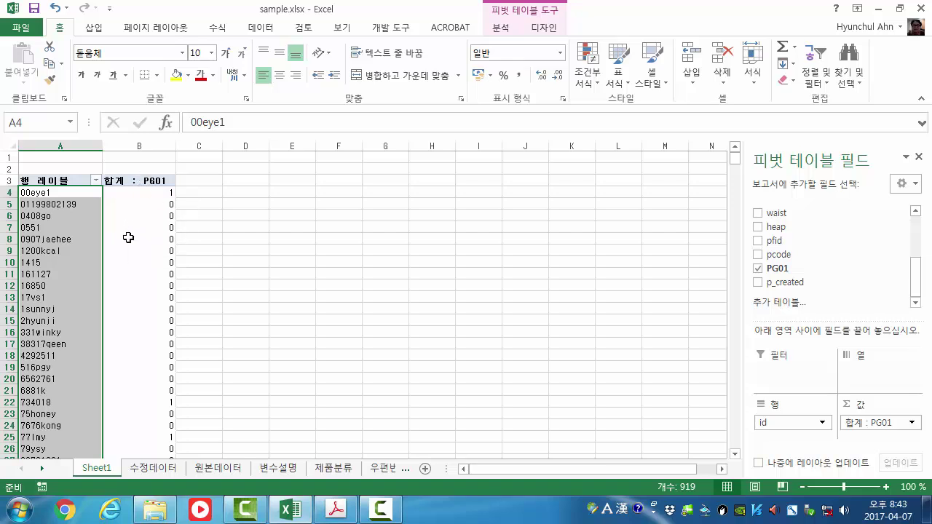
mouse_move(157, 249)
Select and copy the PG01 sums in B4:B922 of the pivot table, leaving out the grand total
left_click(146, 193)
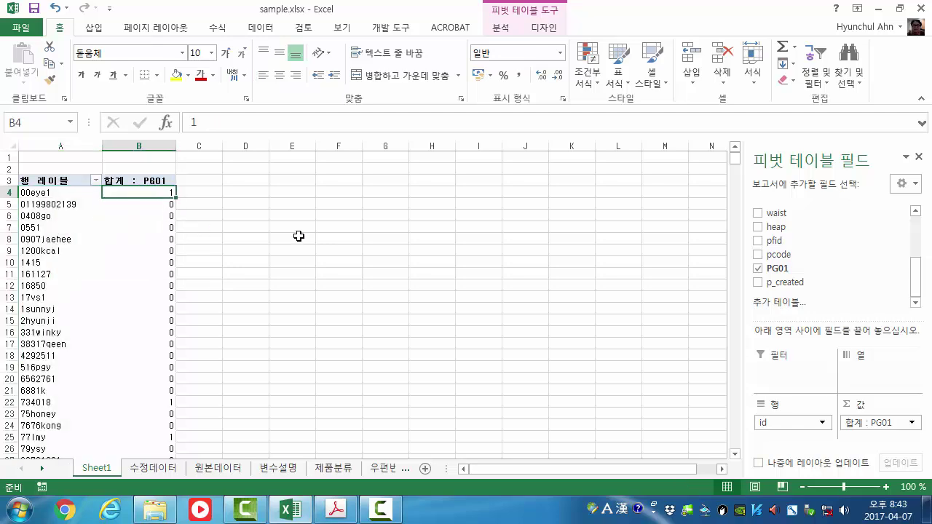
left_click_drag(735, 155, 737, 441)
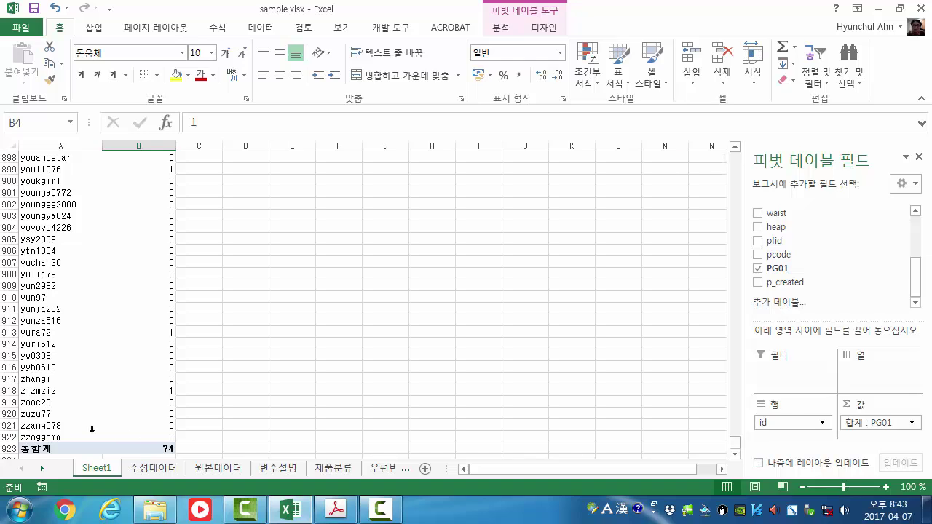
left_click(154, 436, "shift")
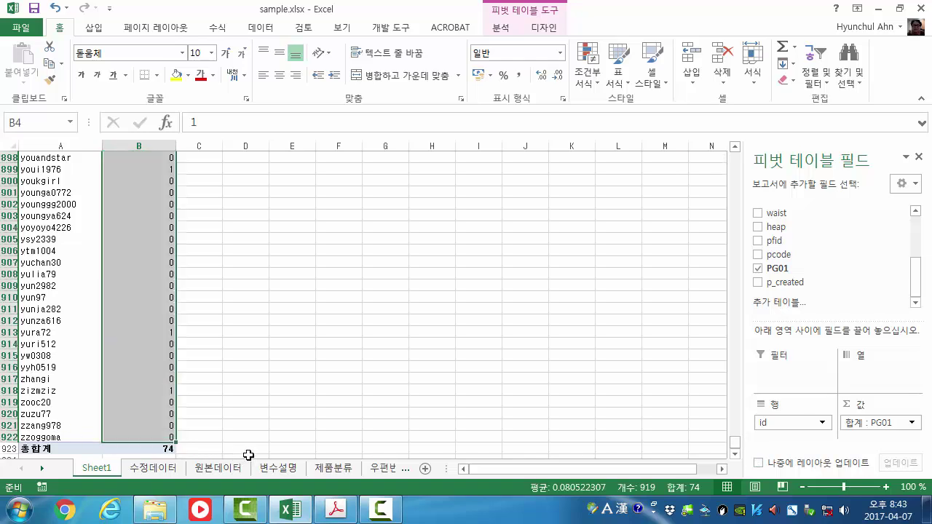
key("ctrl+c")
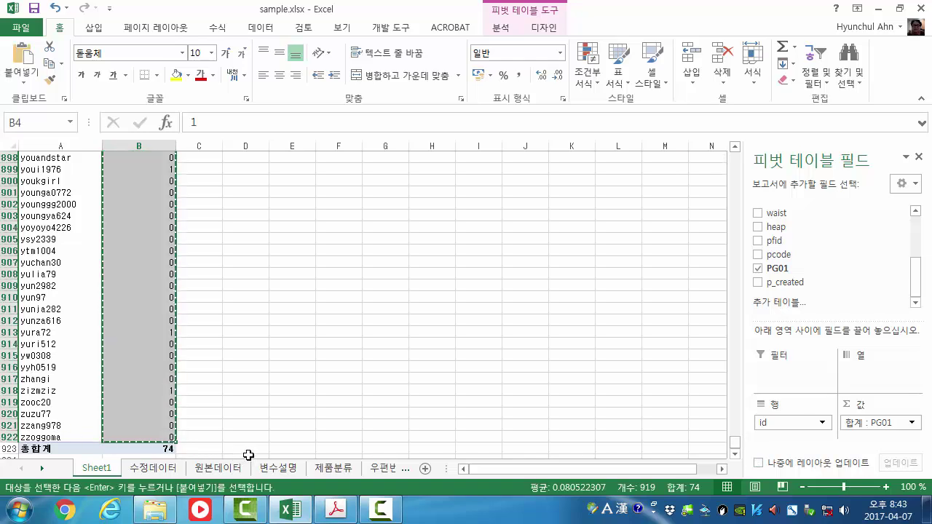
Enter the header PG01 in cell J1 of 수정데이터, beside the heap column
left_click(154, 471)
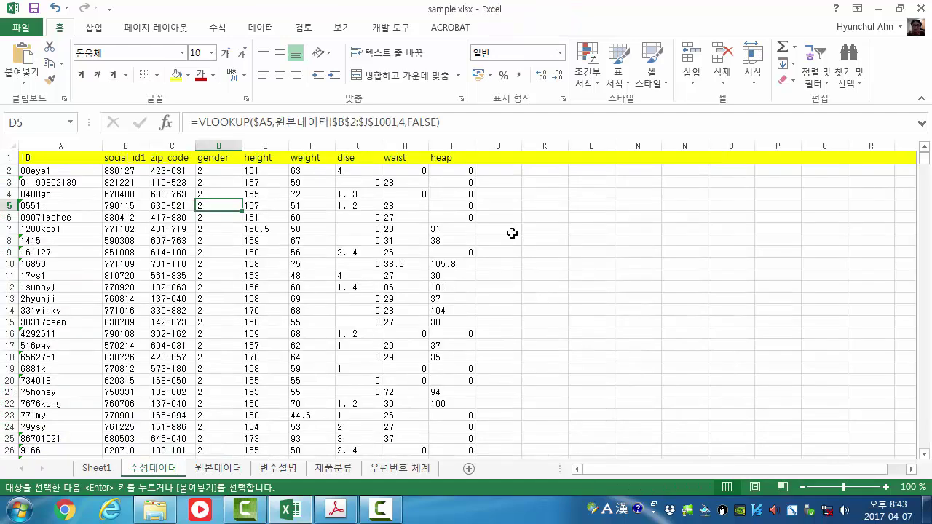
left_click(497, 158)
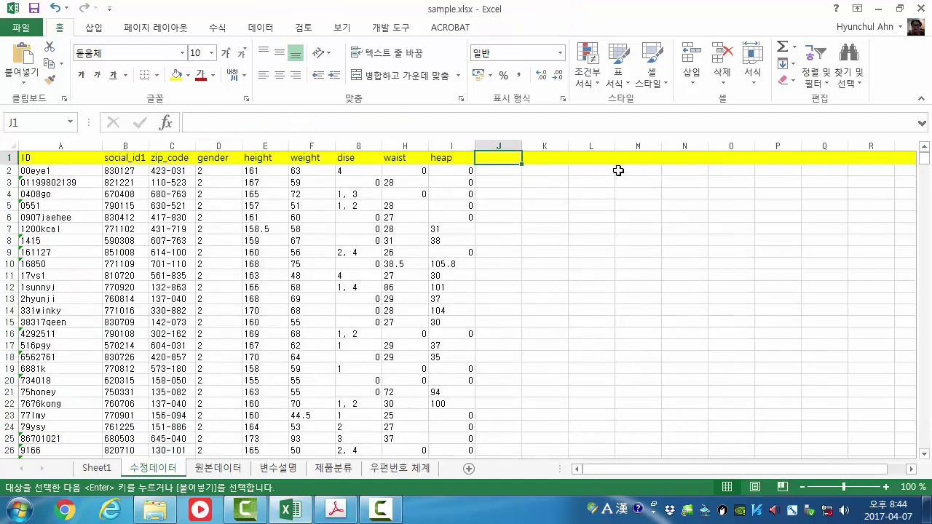
type("PG")
type("01")
key("Return")
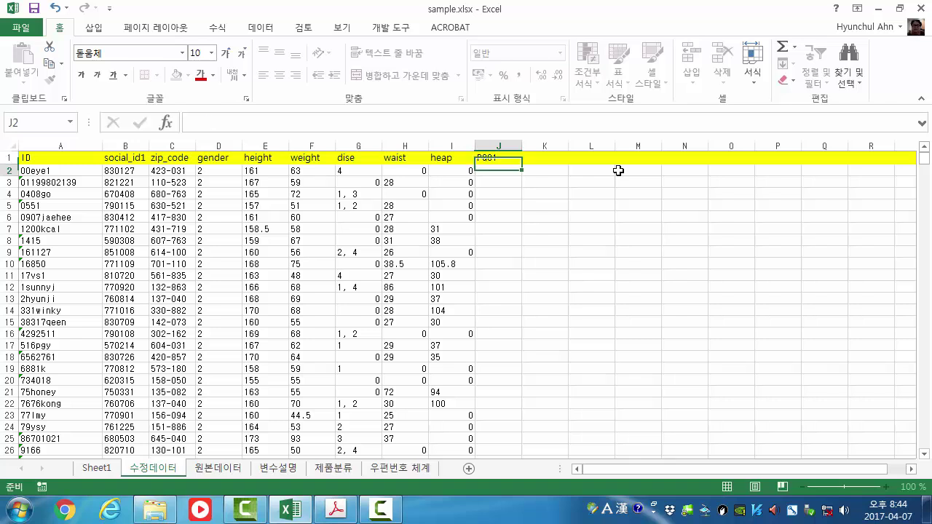
Copy the PG01 sums in B4:B922 of Sheet1 again and paste them from J2 down under PG01 in 수정데이터
right_click(494, 176)
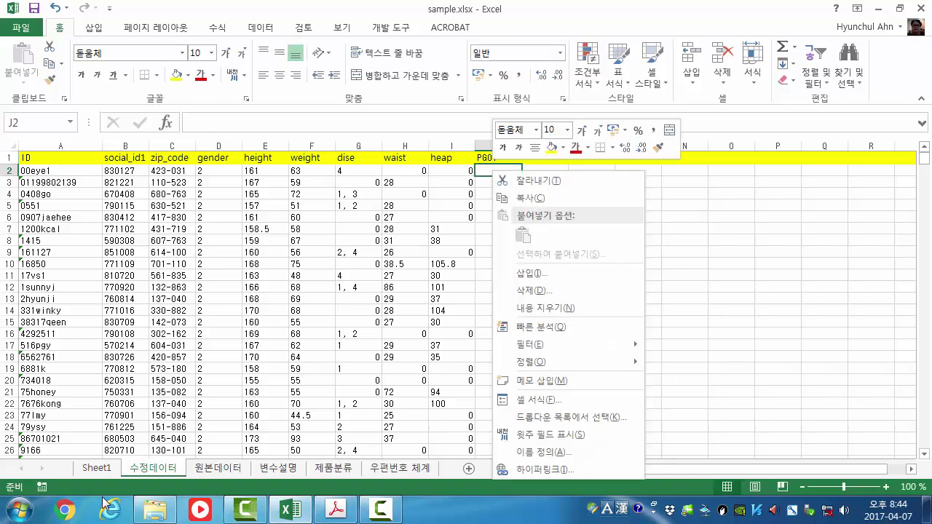
left_click(97, 469)
left_click(98, 470)
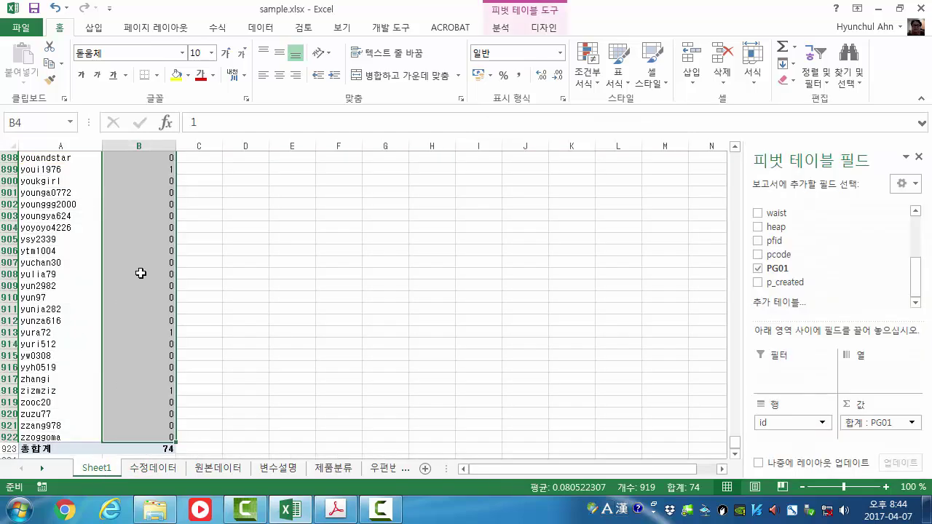
mouse_move(141, 273)
key("ctrl+c")
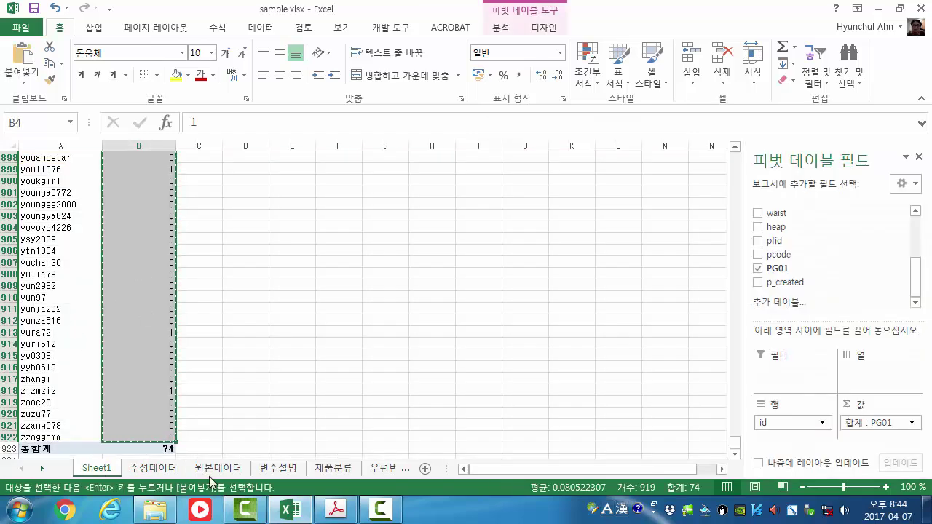
left_click(153, 468)
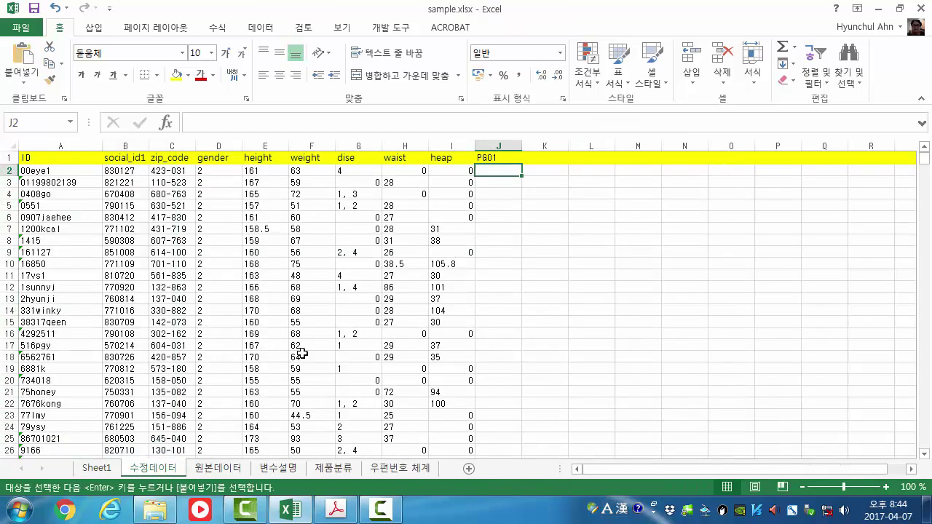
right_click(508, 170)
left_click(558, 233)
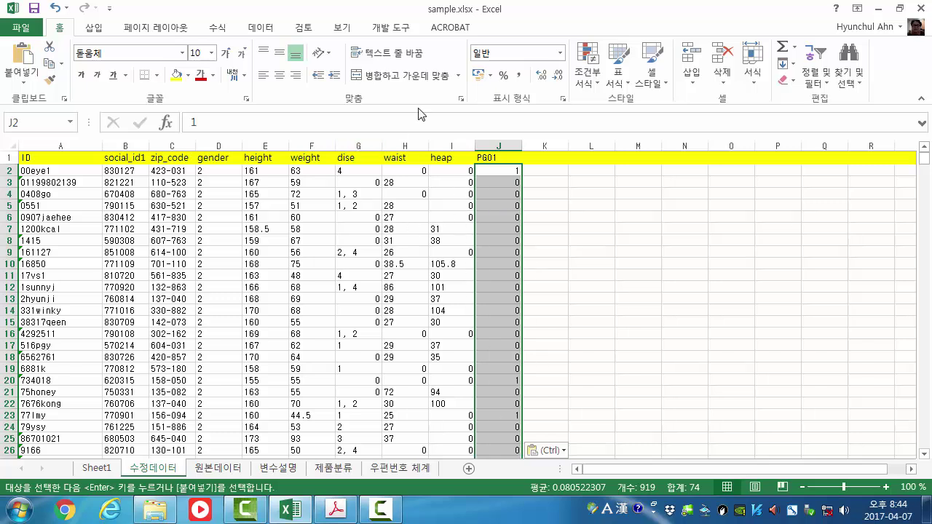
left_click(498, 146)
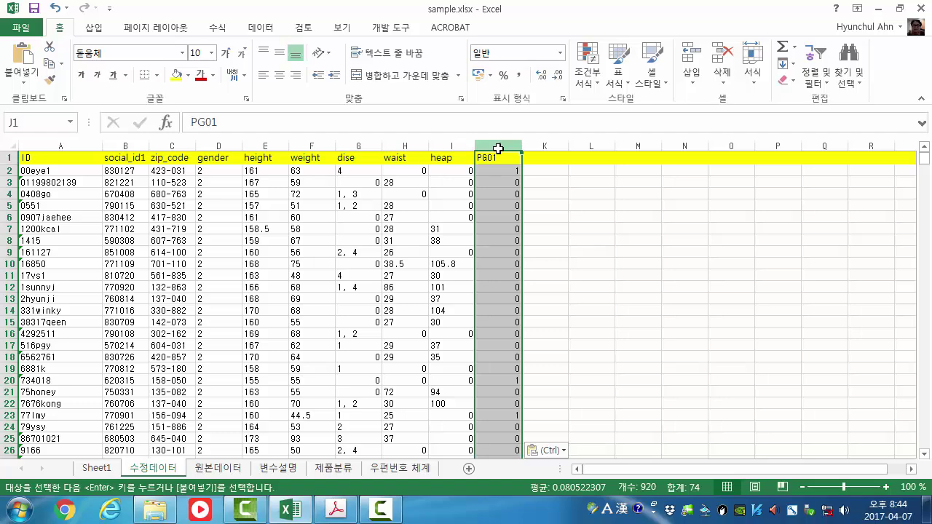
Examine the pfid and p_created columns in 원본데이터, including the purchase date and time text in N2
left_click(222, 469)
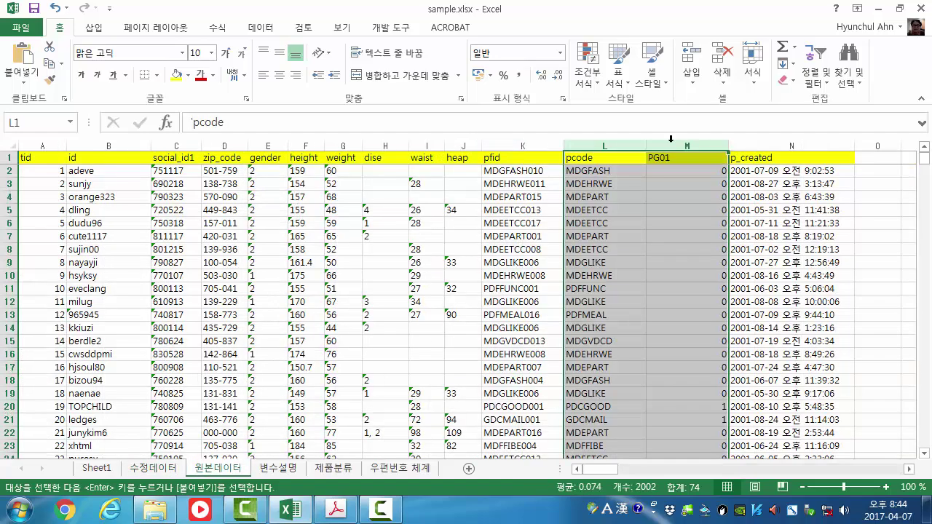
left_click(521, 146)
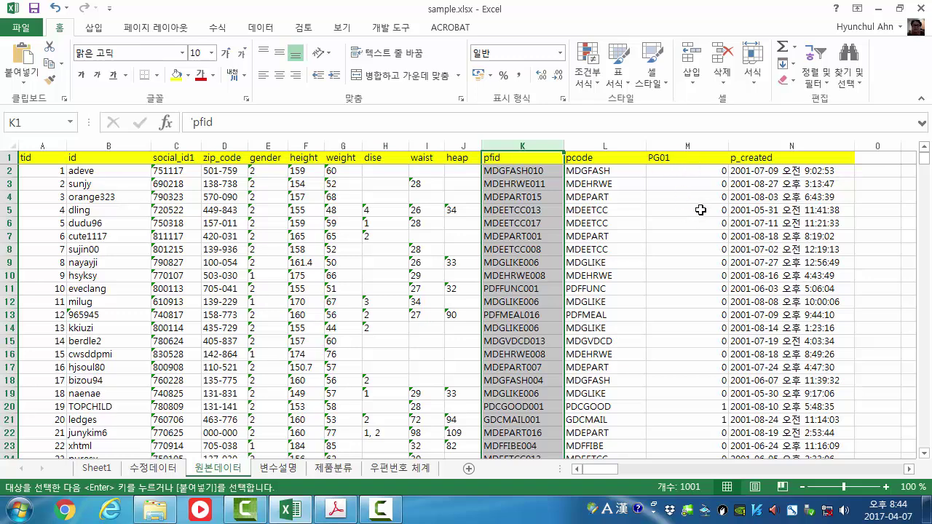
left_click(739, 148)
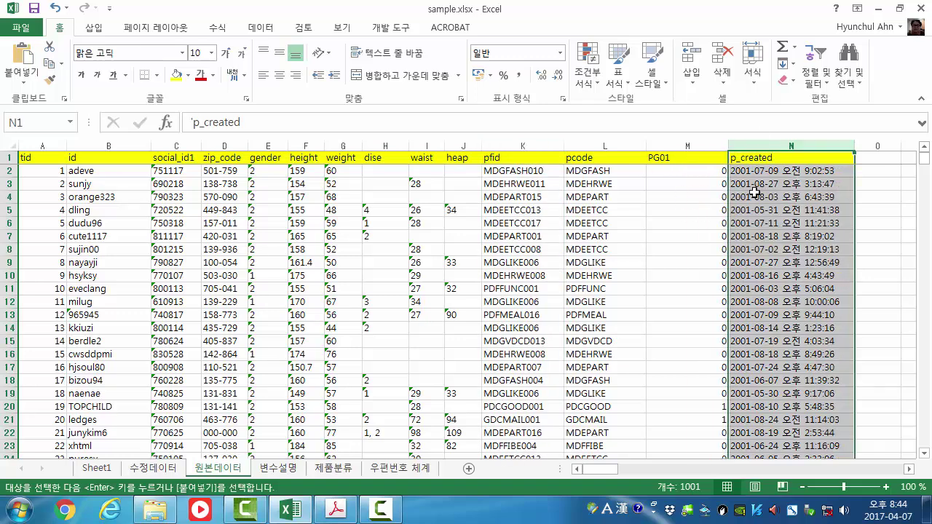
left_click(910, 470)
left_click(909, 469)
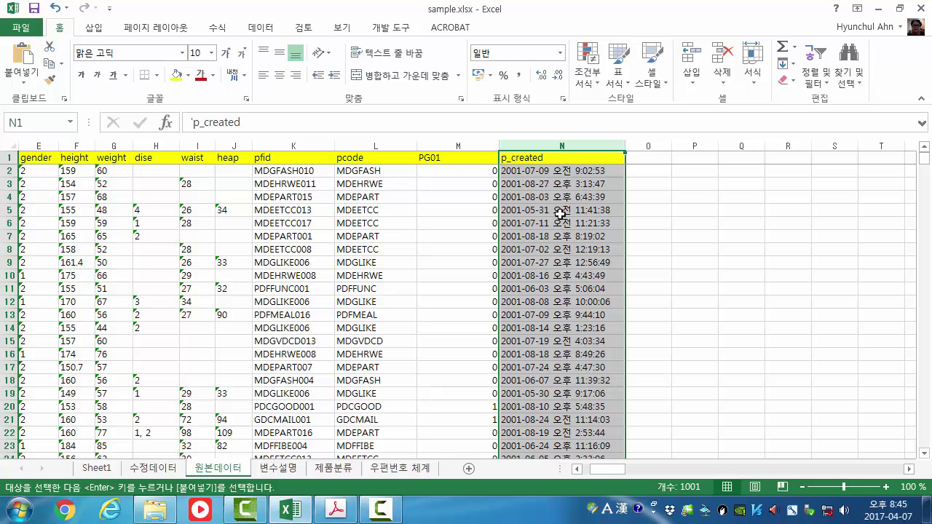
left_click(660, 202)
left_click(591, 169)
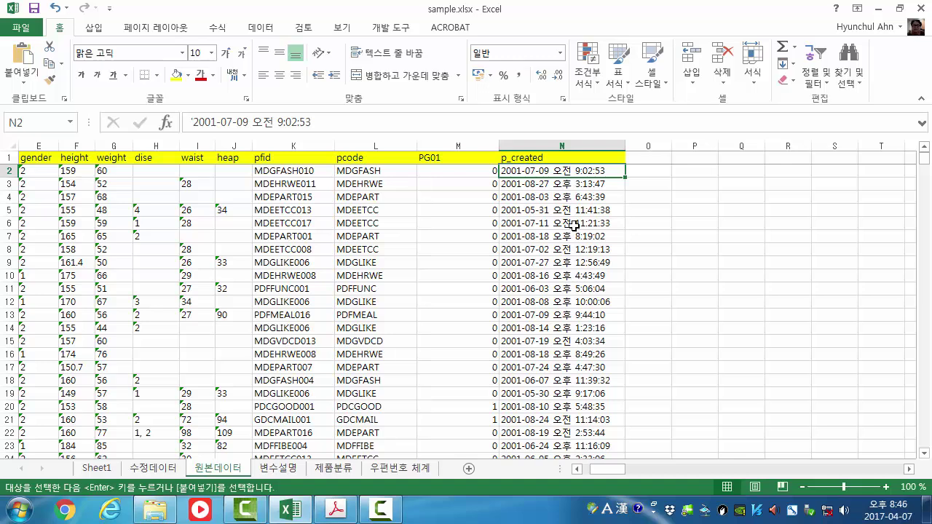
Enter the header p_date in cell O1 of 원본데이터, beside the p_created column
left_click(647, 158)
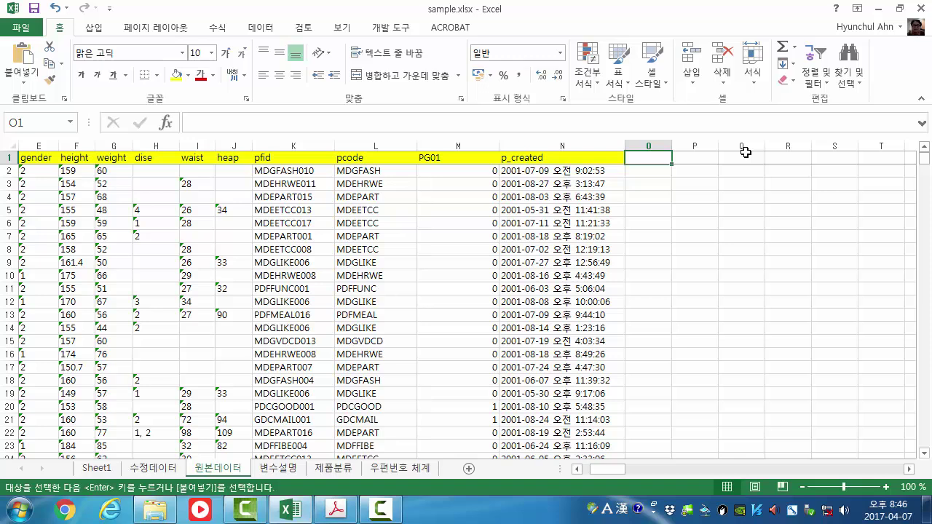
type("p")
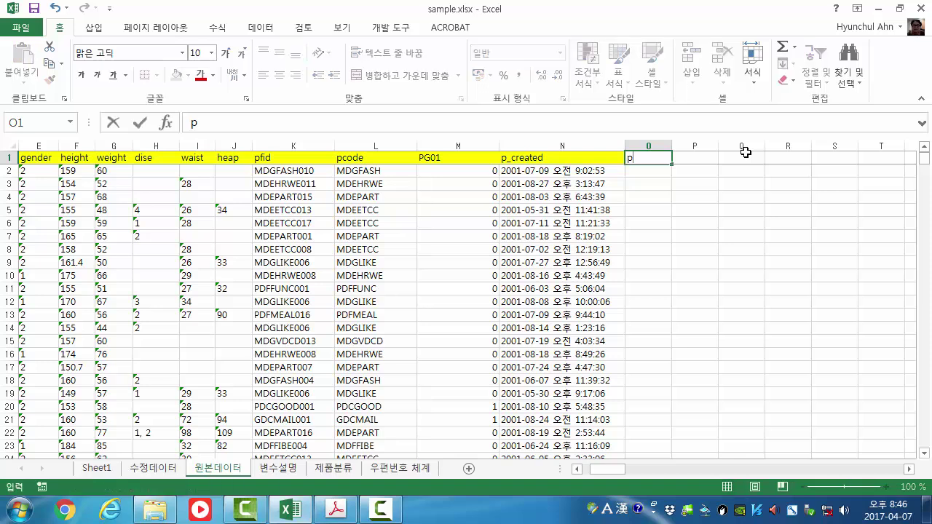
type("_date")
key("Return")
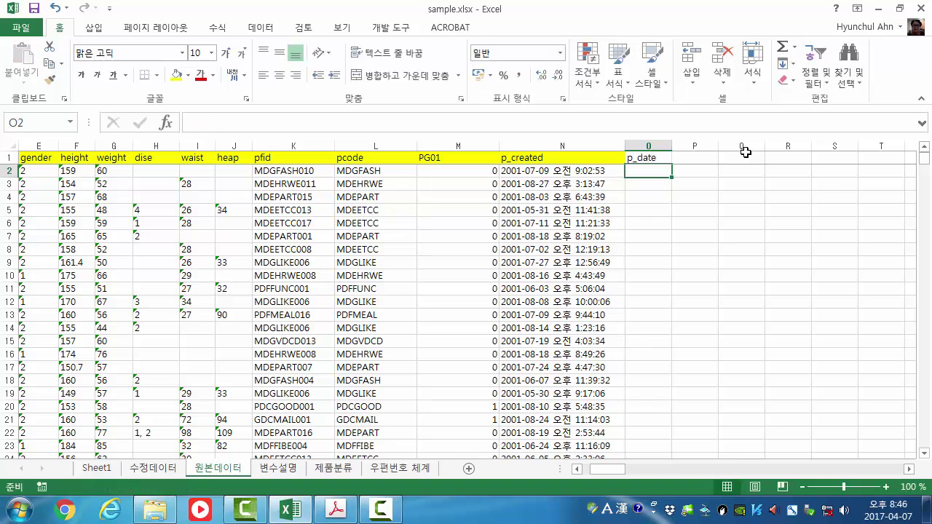
Enter =LEFT(N2,10) in cell O2 to extract the date part of p_created
type("=left")
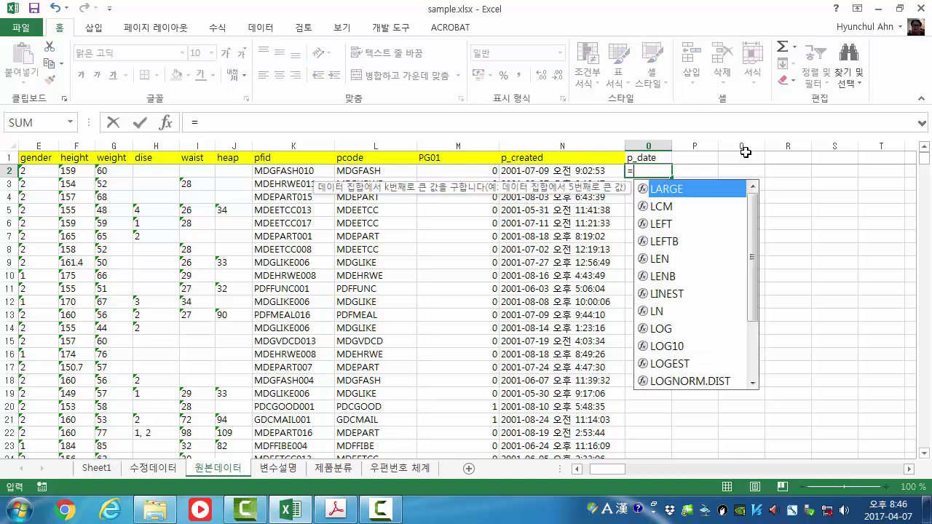
type("(")
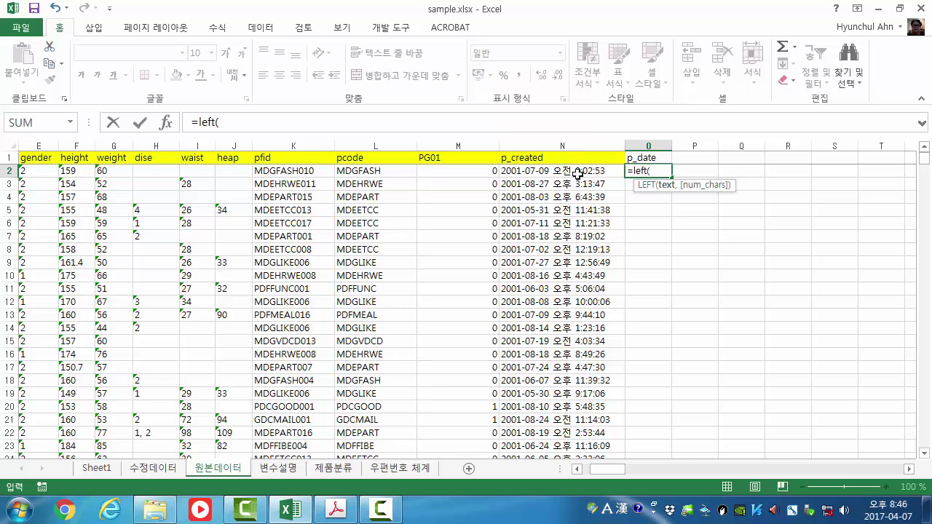
left_click(577, 173)
type(",")
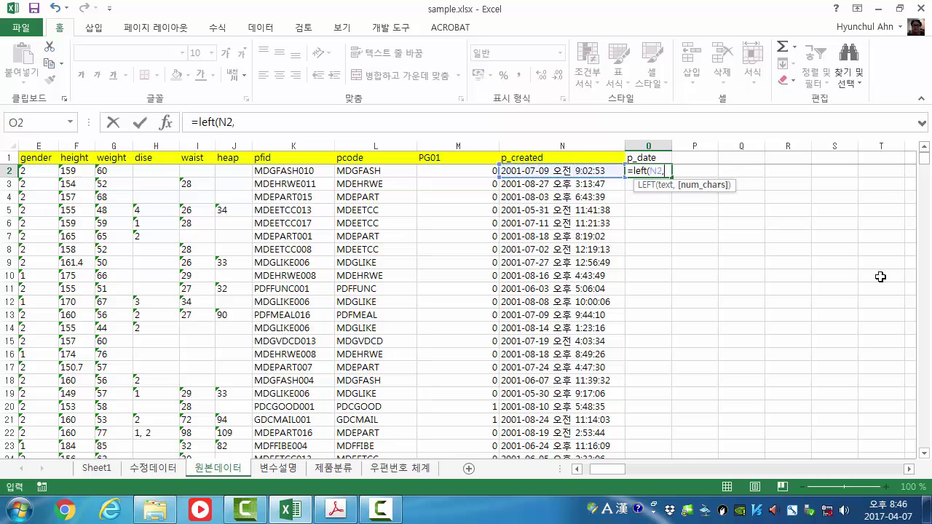
type("10")
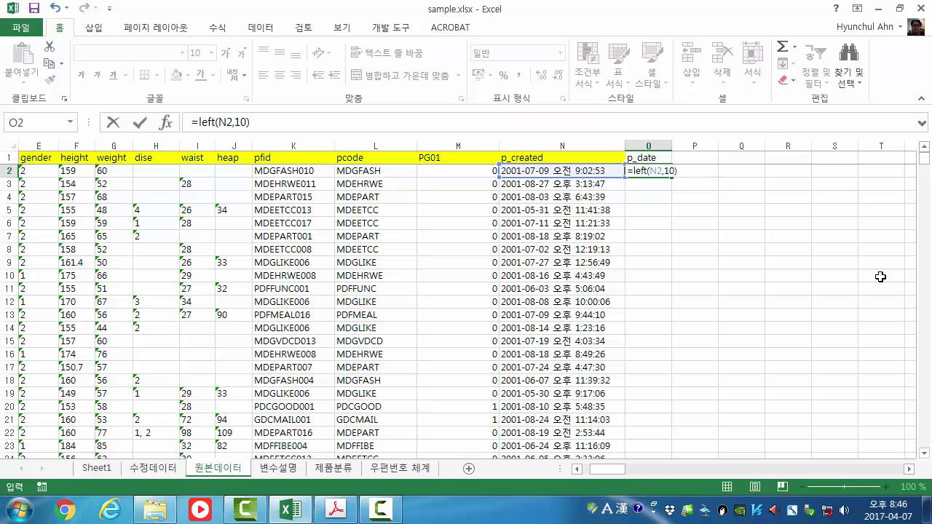
key("Return")
key("Up")
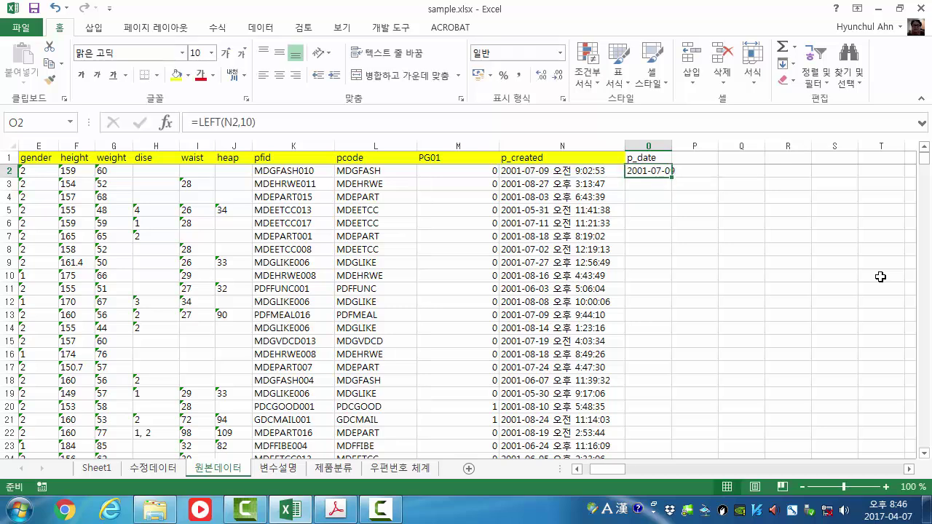
Fit the width of column O to its contents and fill the p_date formula down all data rows
double_click(671, 146)
double_click(681, 177)
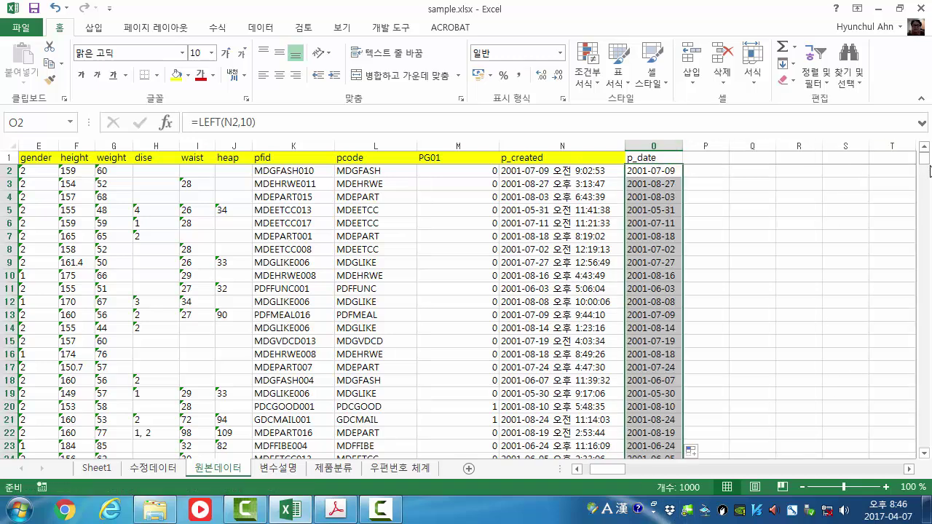
mouse_move(925, 162)
left_mouse_down()
mouse_move(925, 473)
mouse_move(925, 156)
left_mouse_up()
left_click(709, 207)
left_click(658, 172)
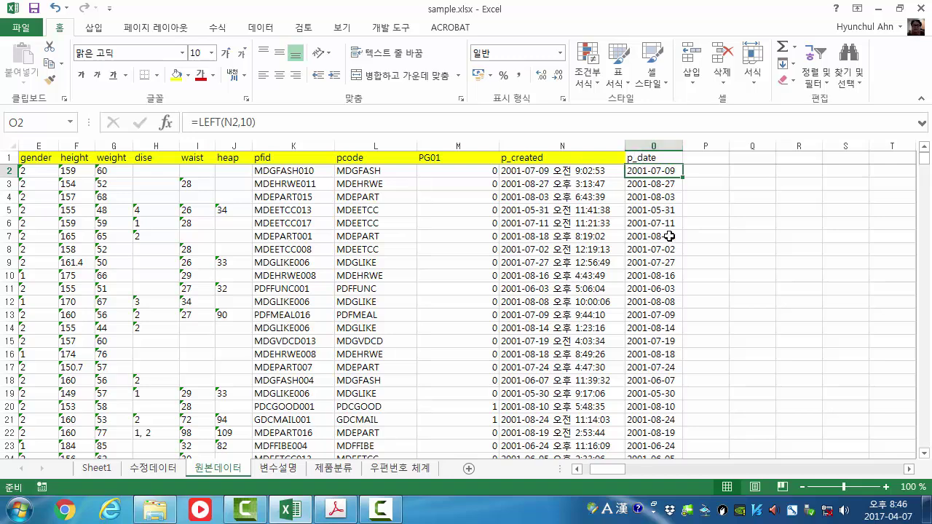
Enter the date 2018-01-01 in empty cell Q2 and set its cell format to 숫자 (number)
left_click(748, 169)
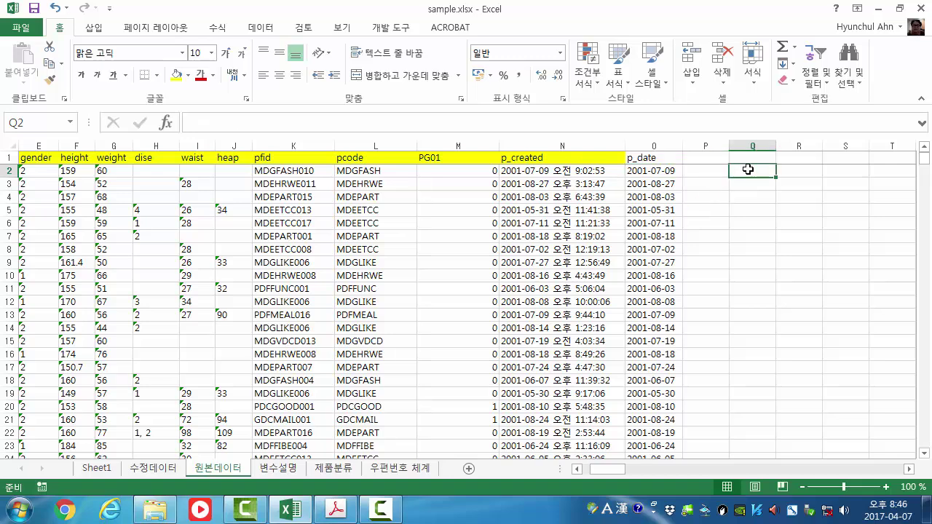
type("201")
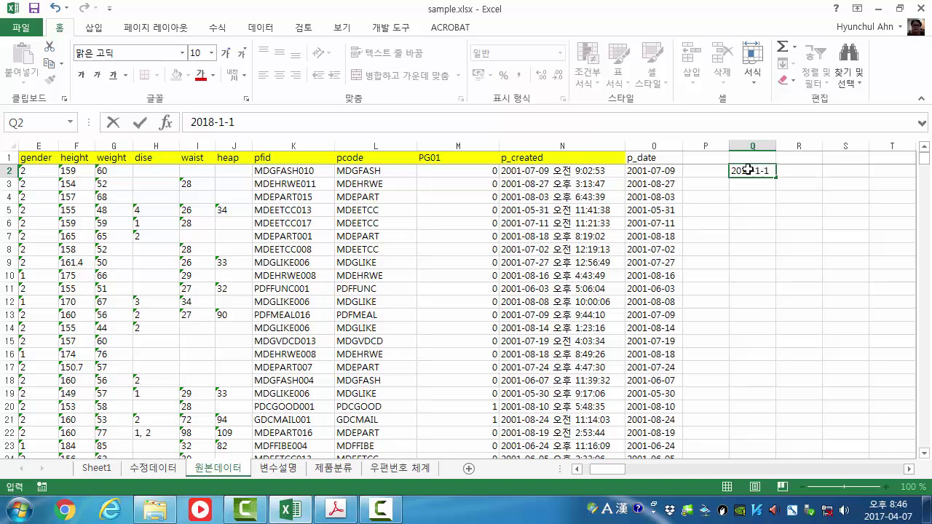
type("8-01-01")
key("Return")
left_click(749, 170)
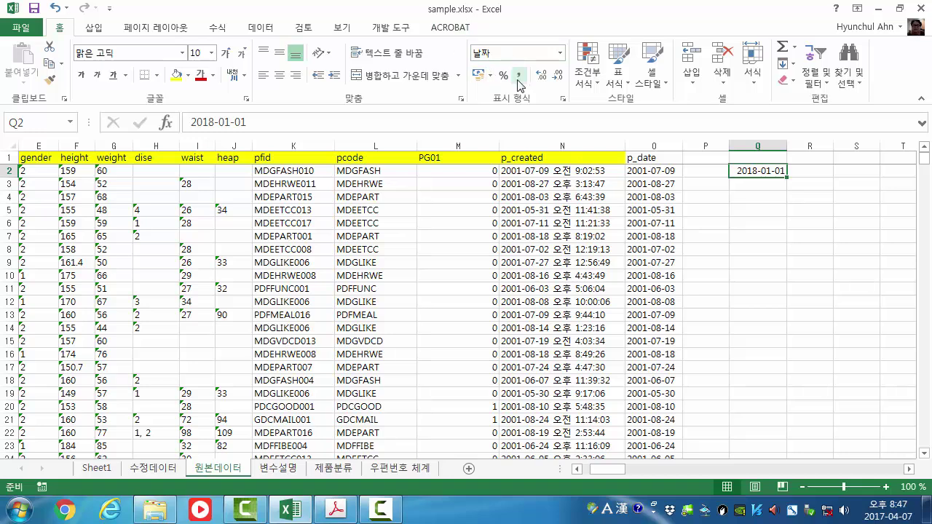
left_click(560, 54)
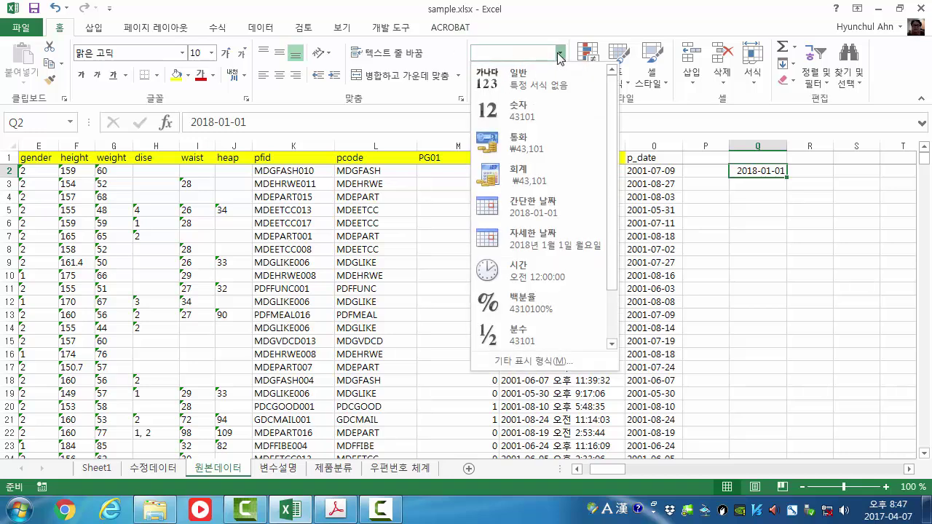
left_click(551, 109)
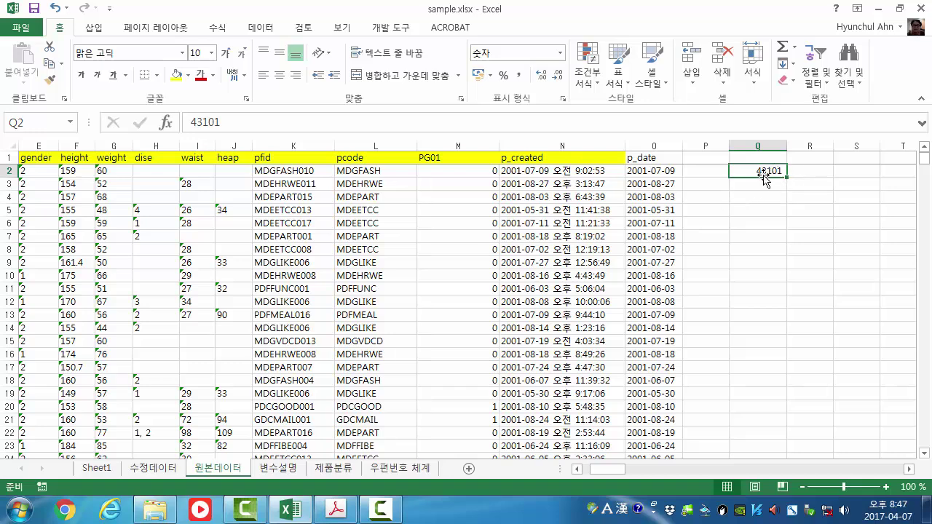
Replace the content of Q2 with 1 and set its cell format to a date
key("Down")
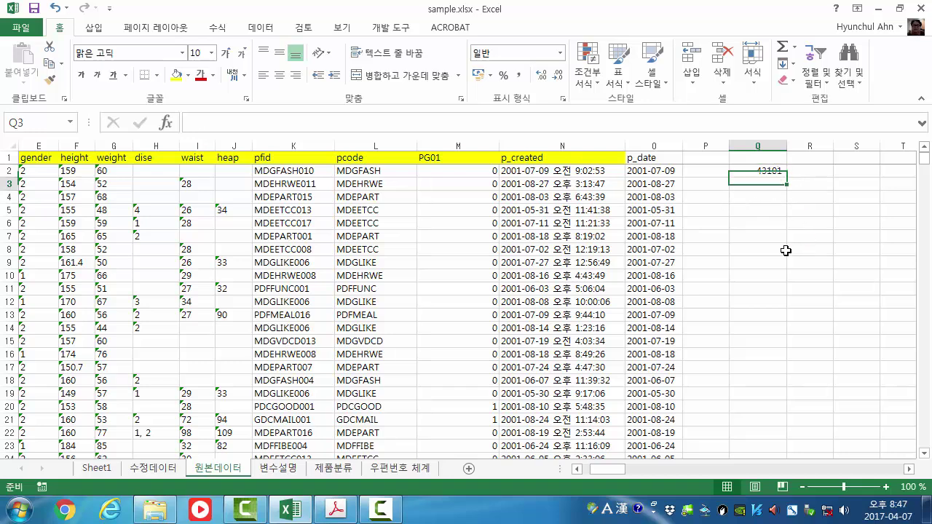
key("Up")
type("1")
key("Return")
key("Up")
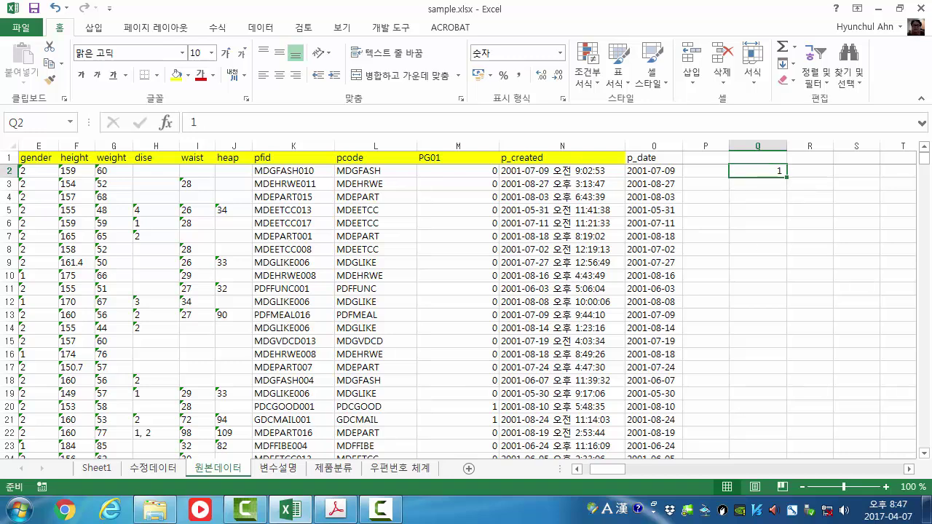
left_click(560, 53)
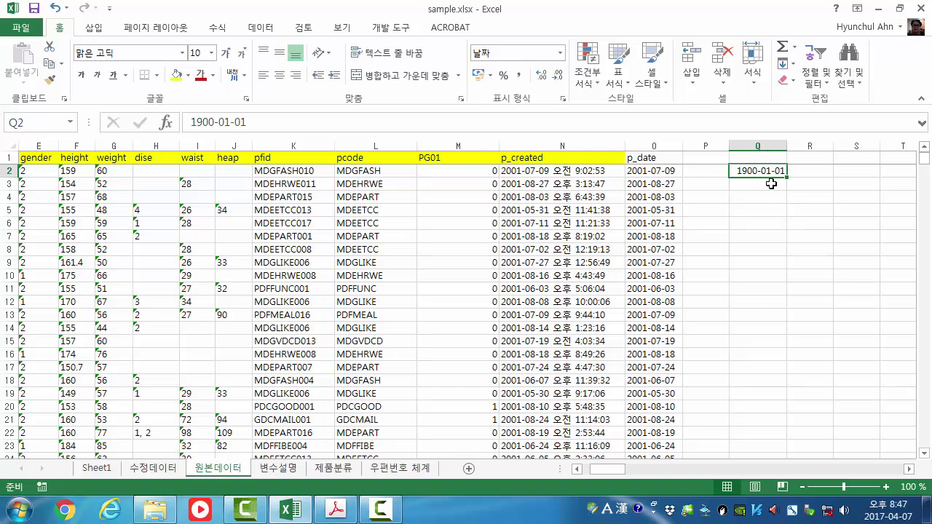
Undo the last three changes to Q2 and set the format of its 2018-01-01 date to 숫자 (number) again
key("ctrl+z")
key("ctrl+z")
key("ctrl+z")
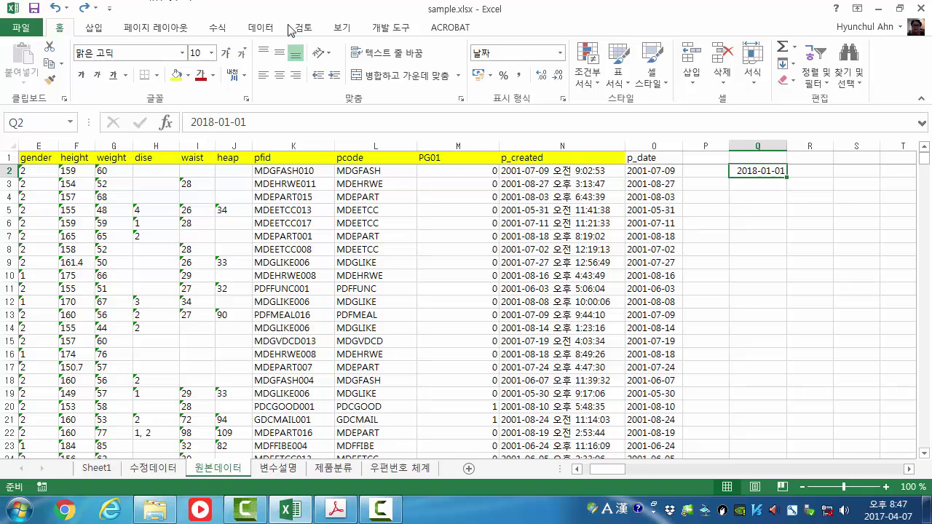
left_click(560, 53)
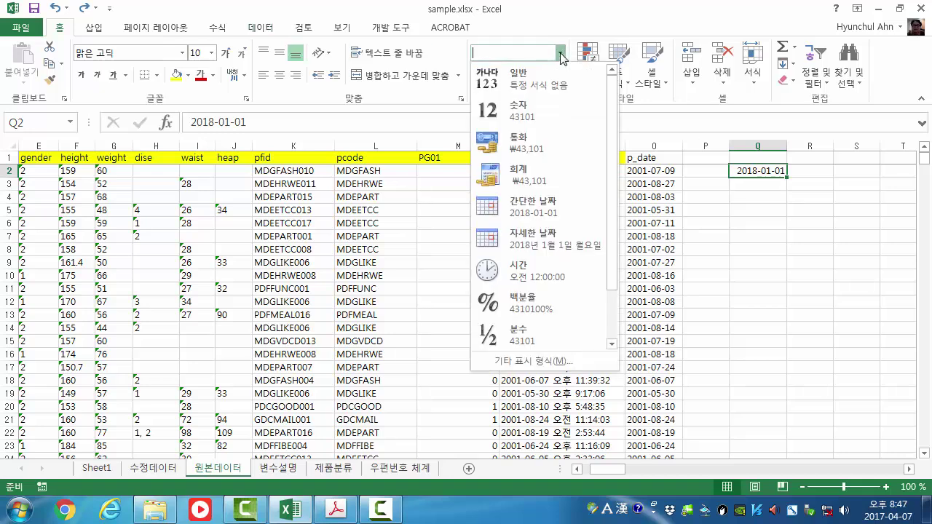
left_click(557, 110)
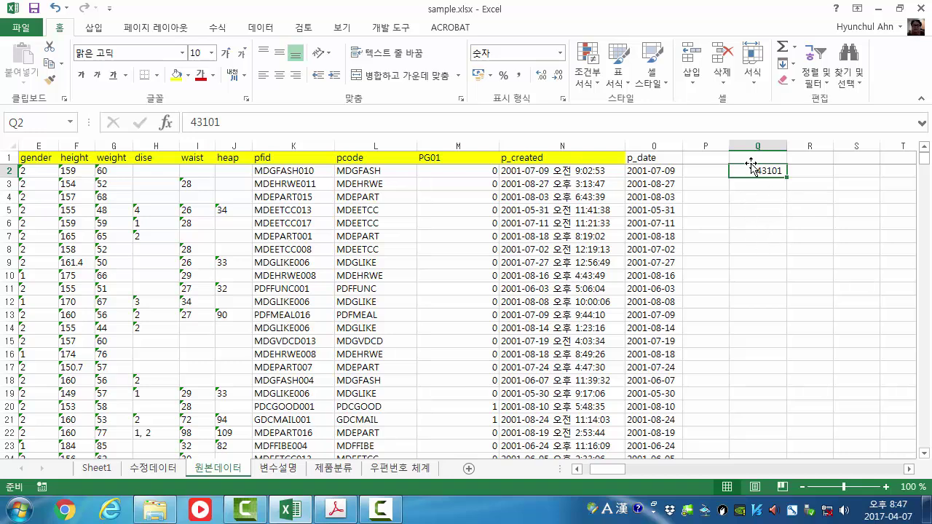
Delete column Q with the test date and return to the p_date formula in O2
left_click(655, 167)
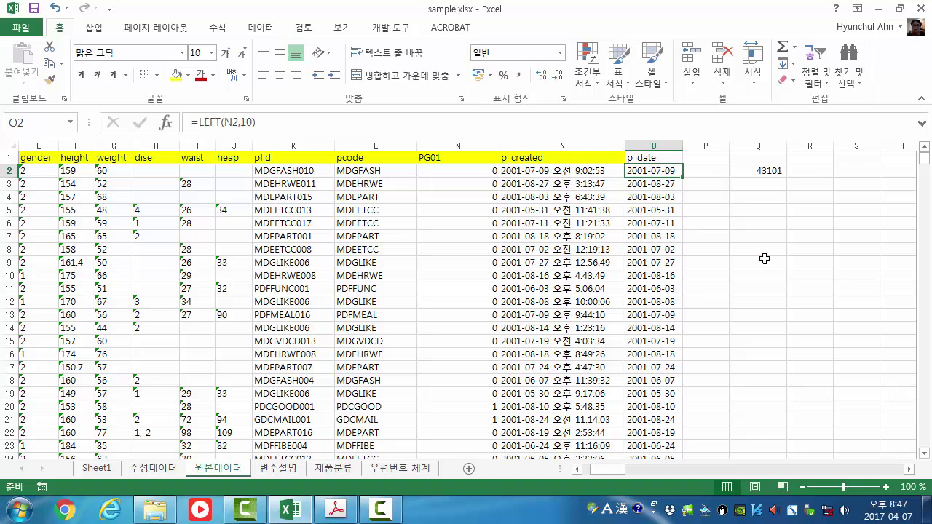
right_click(763, 145)
left_click(801, 263)
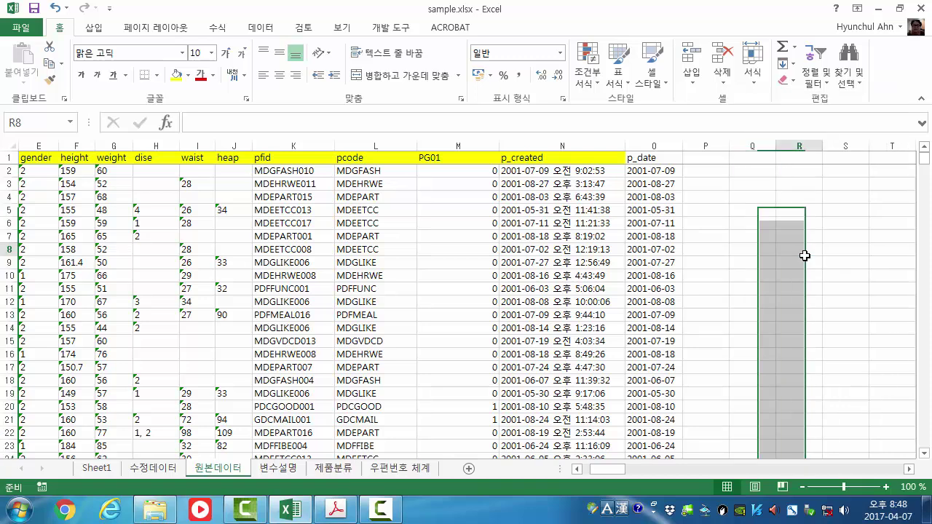
left_click(645, 173)
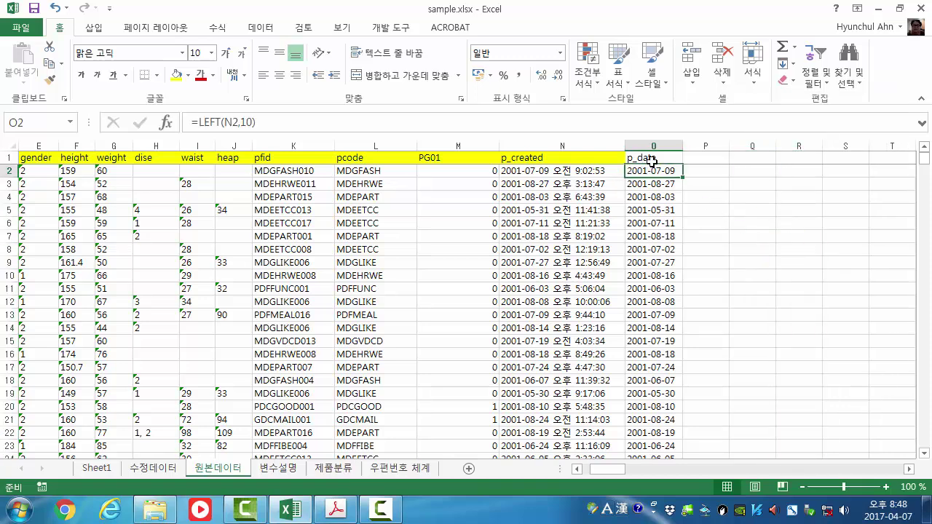
Change the p_date formula in O2 to =VALUE(LEFT(N2,10)) and fill it down the whole column
left_click(199, 122)
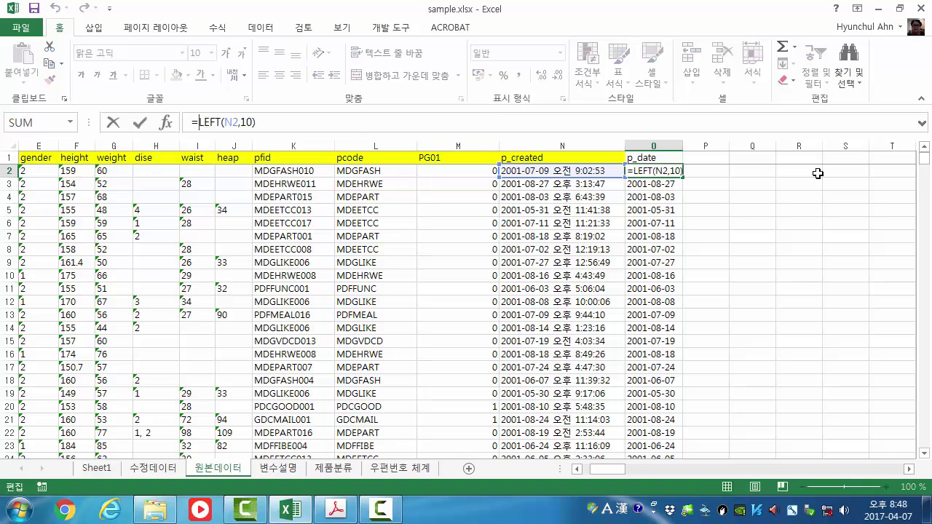
type("value(")
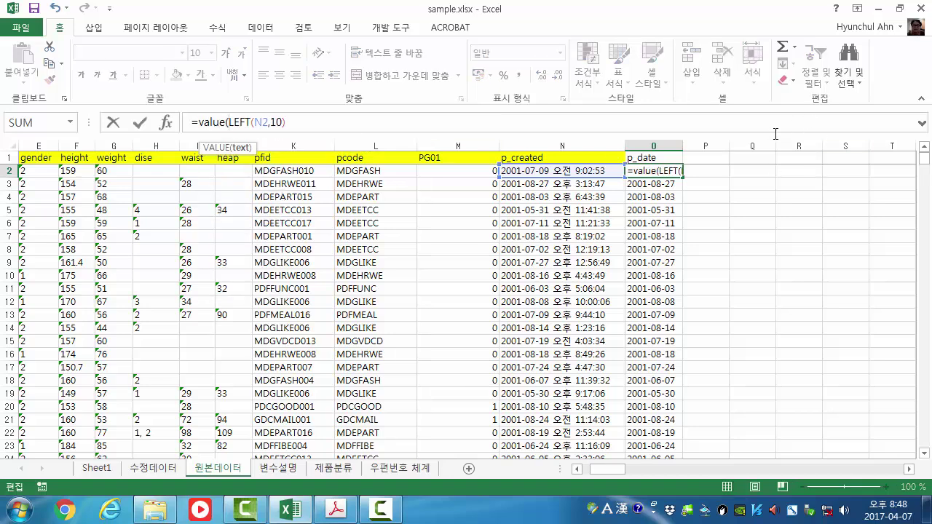
key("End")
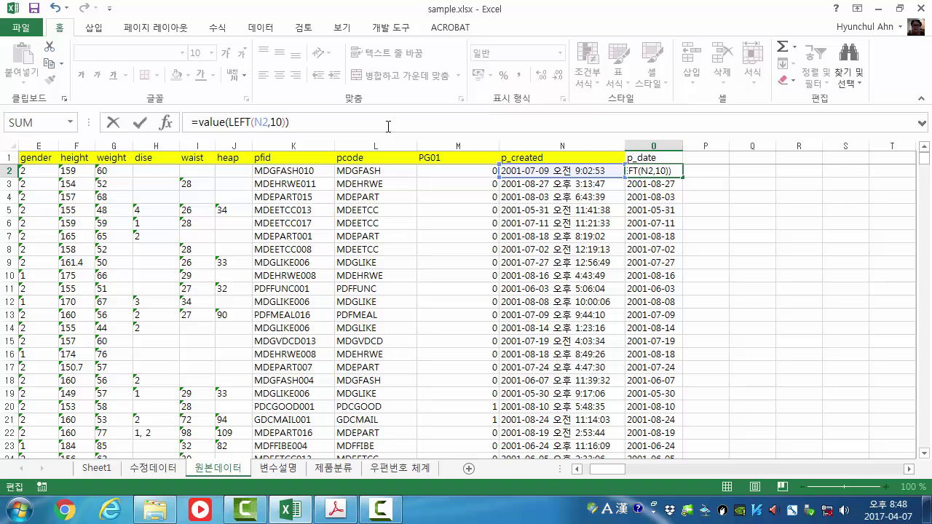
key("Return")
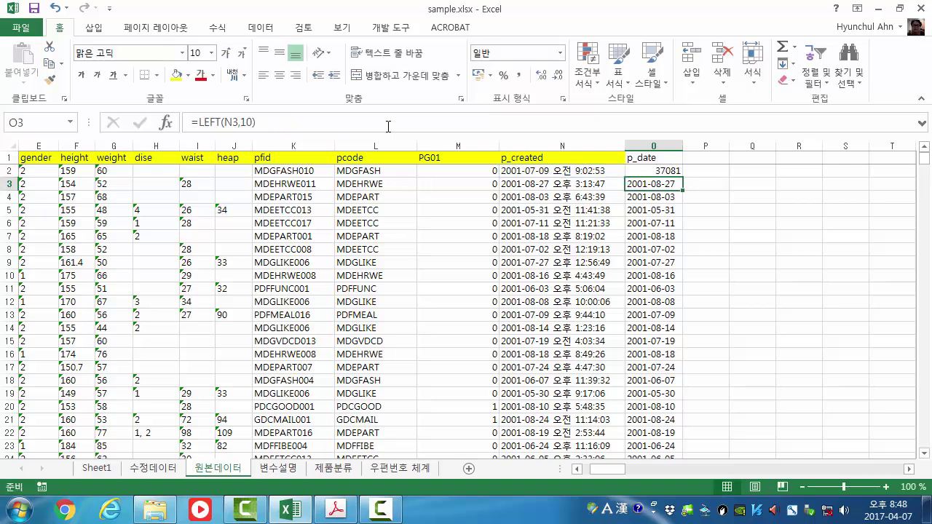
key("Up")
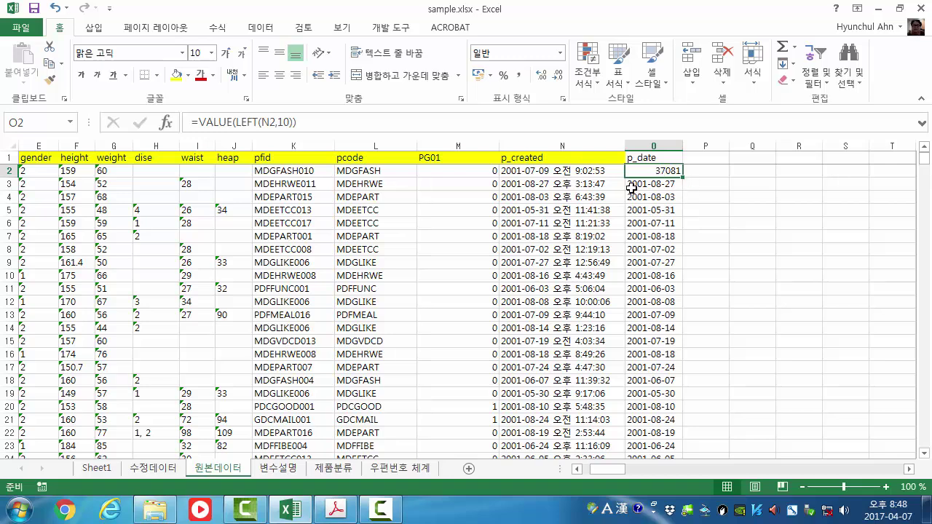
double_click(682, 177)
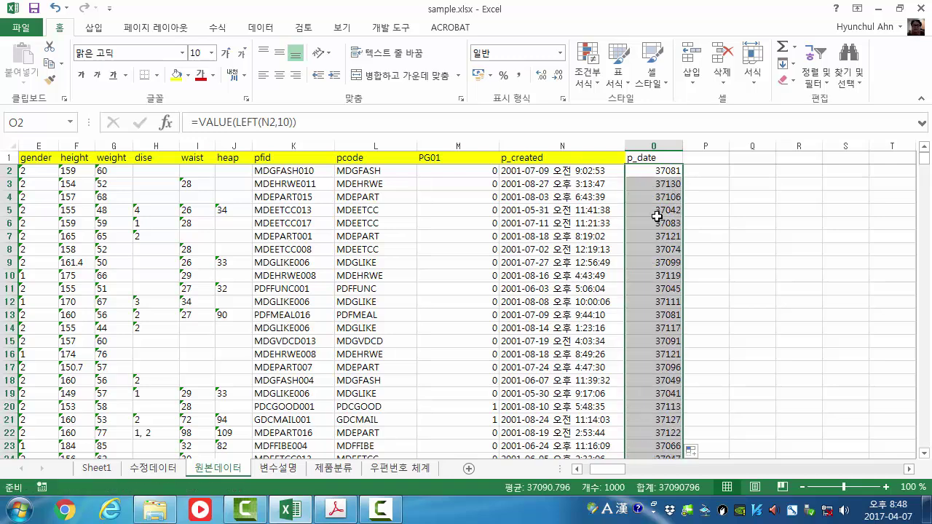
left_click(666, 184)
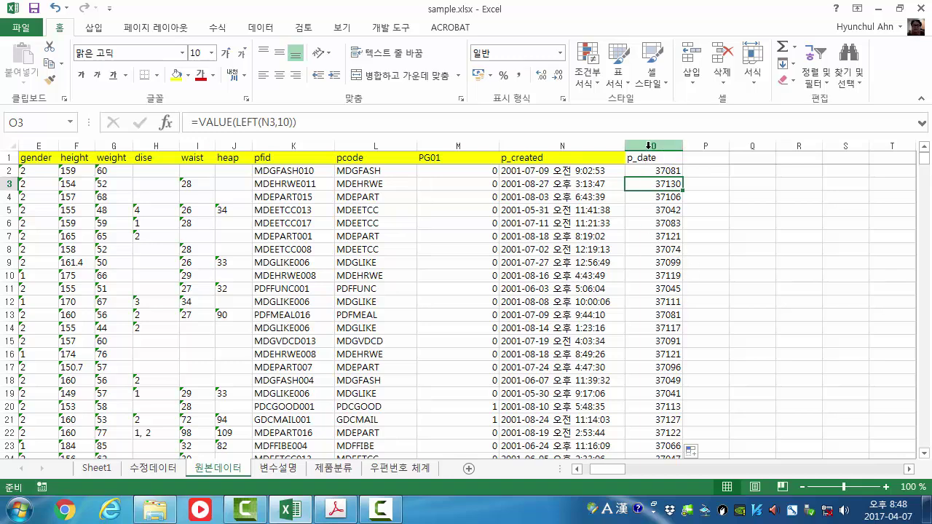
Format the whole p_date column O as a short date (간단한 날짜)
left_click(653, 147)
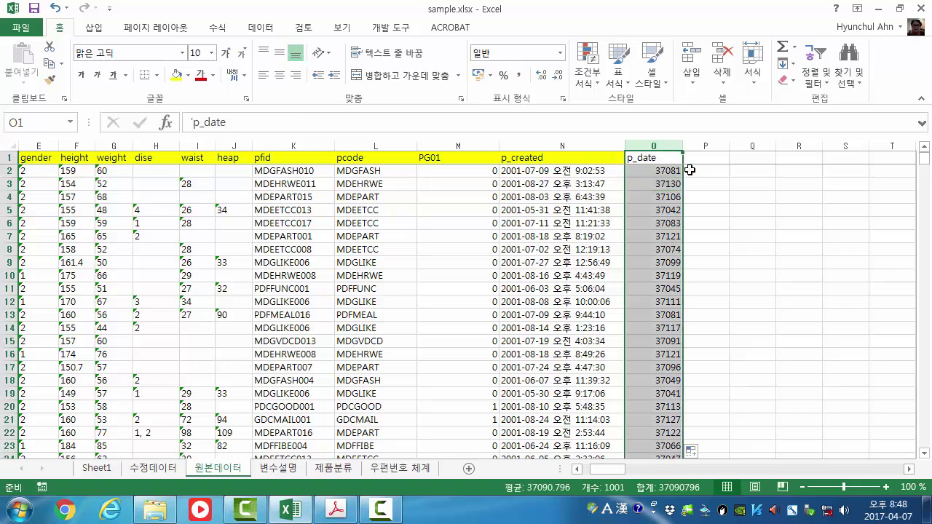
left_click(560, 53)
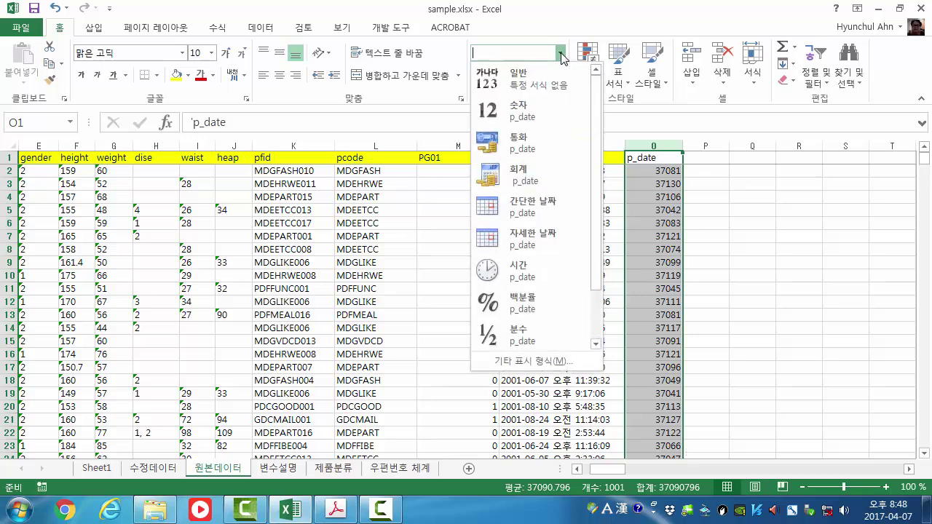
left_click(539, 208)
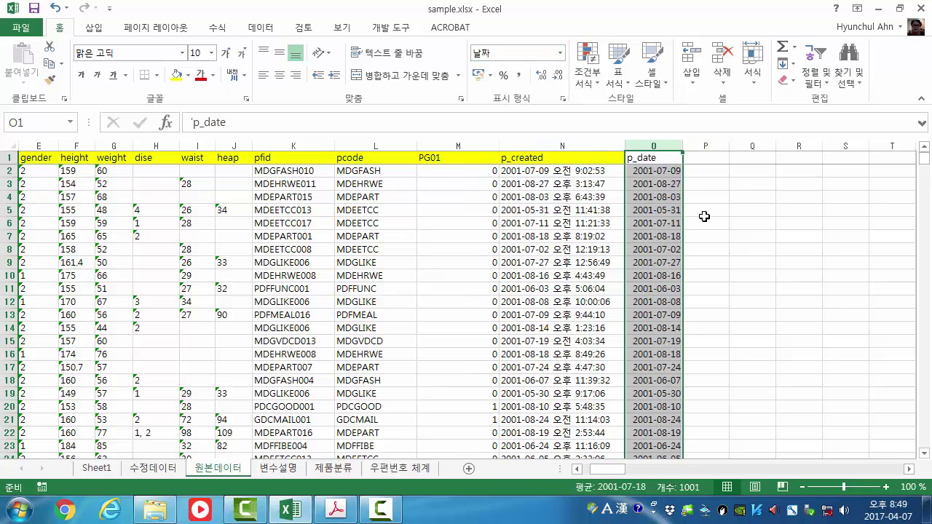
left_click(660, 170)
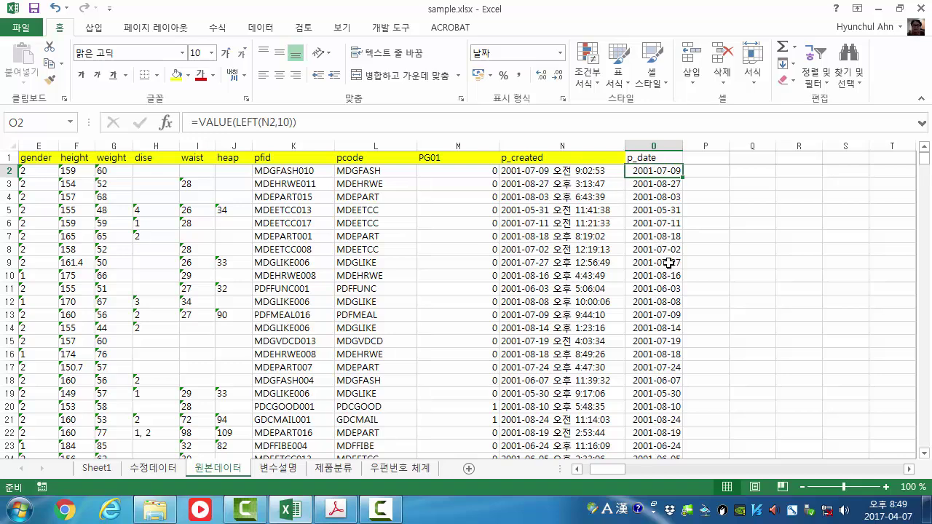
Calculate the latest purchase date in Q2 with =MAX(O2:O1001)
left_click(776, 171)
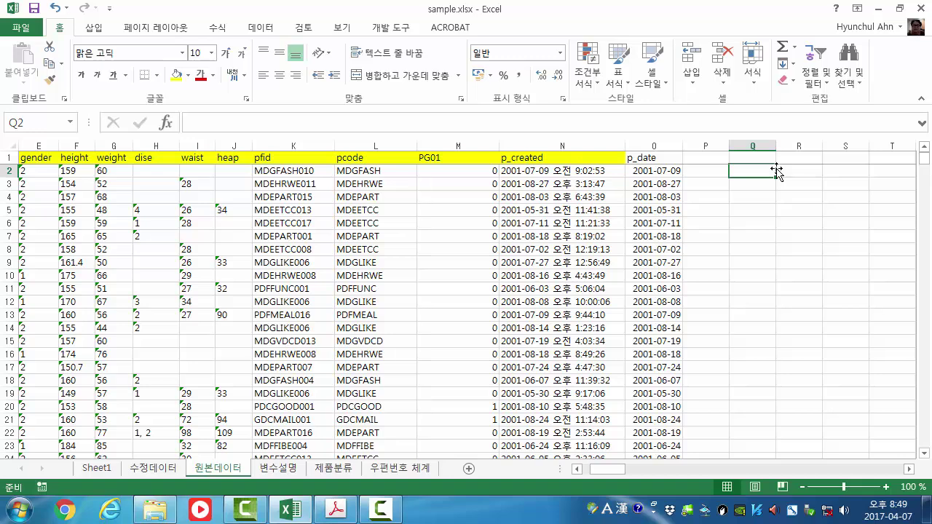
type("=max(")
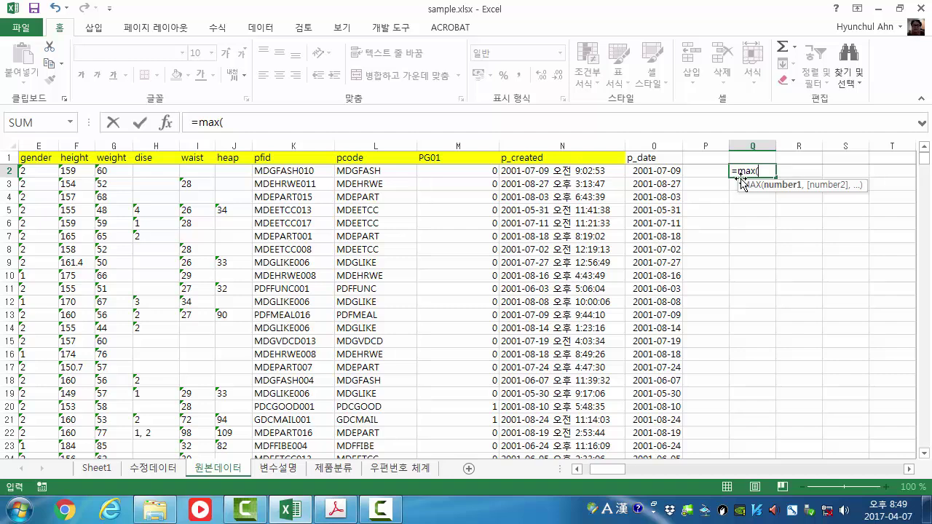
left_click(671, 172)
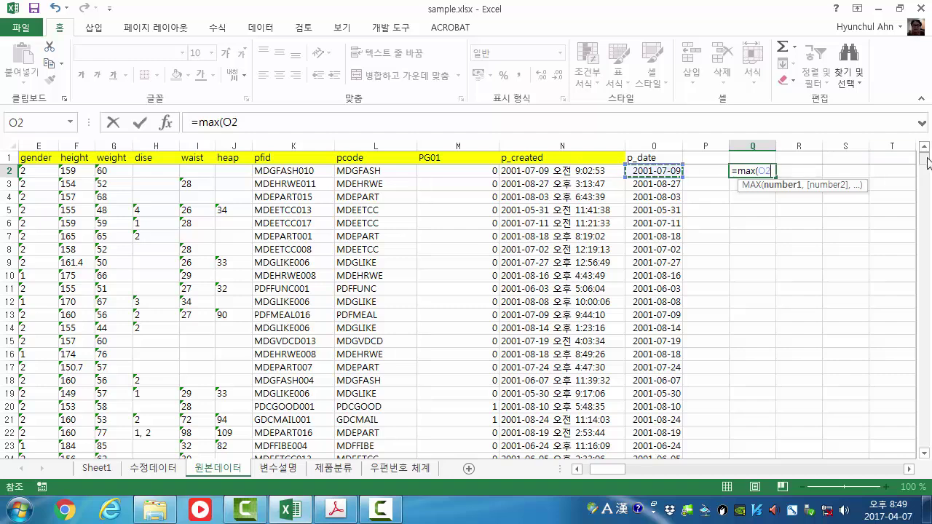
left_click_drag(926, 155, 929, 466)
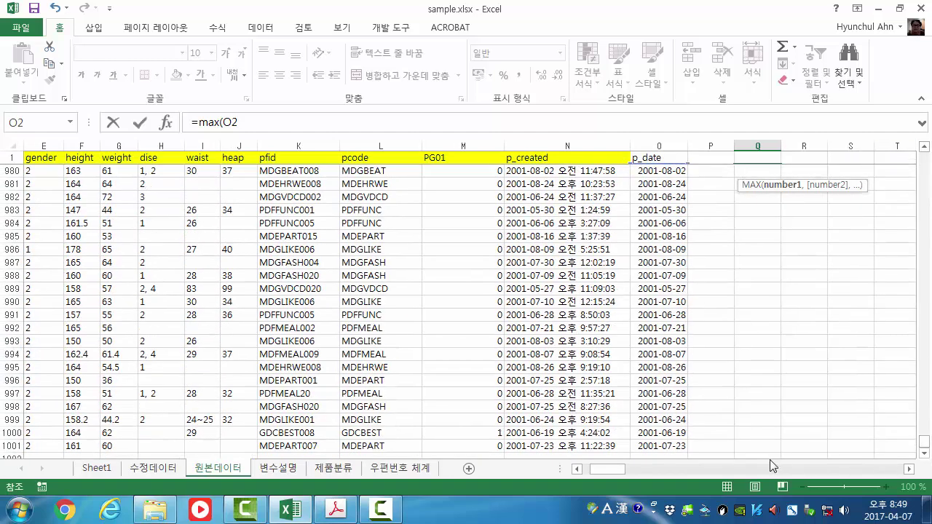
left_click(649, 446, "shift")
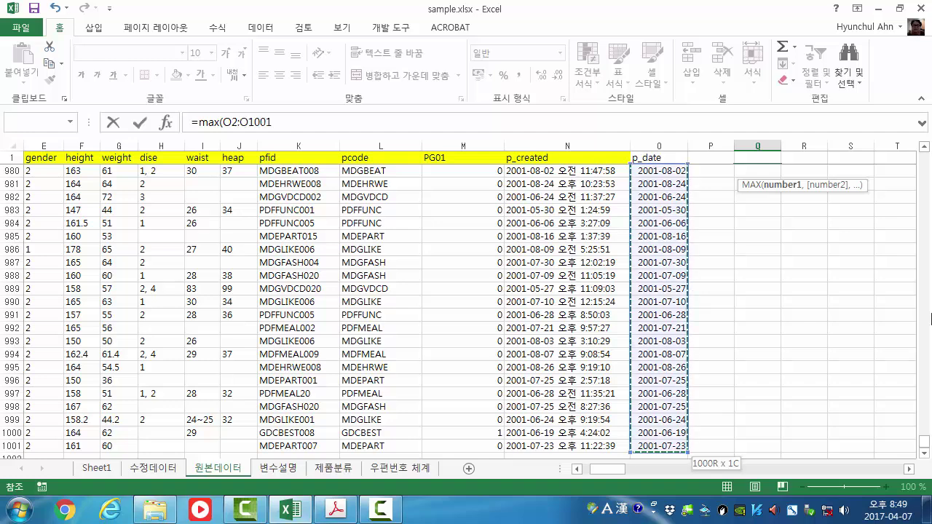
key("Return")
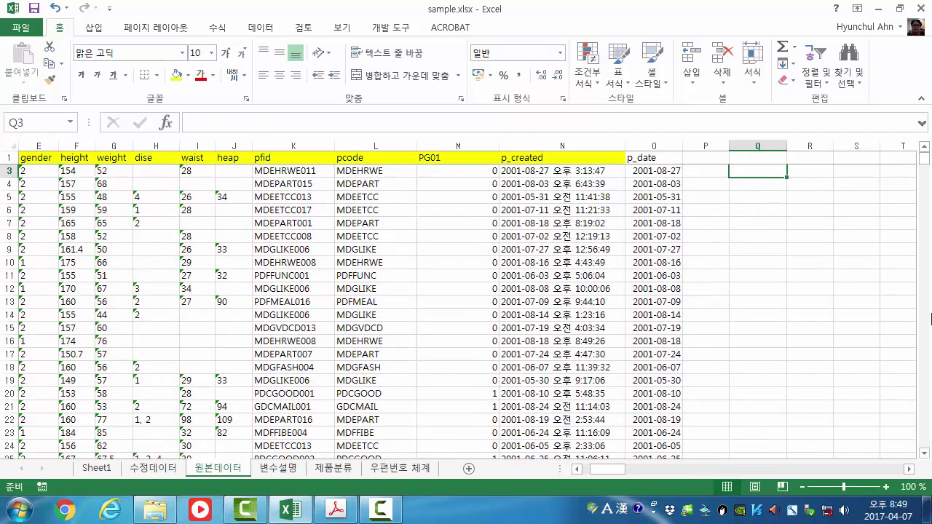
key("Up")
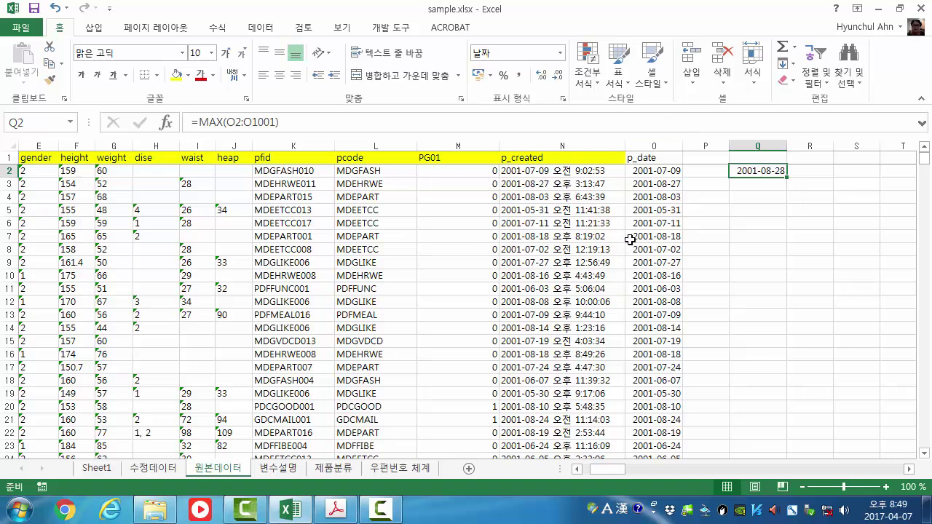
Enter the header p_history in P1, next to p_date
left_click(697, 158)
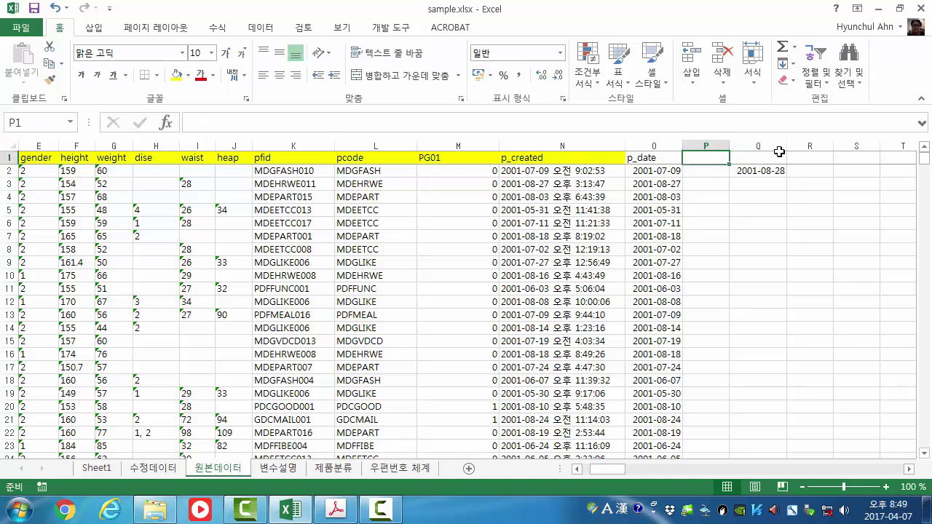
type("p_histod")
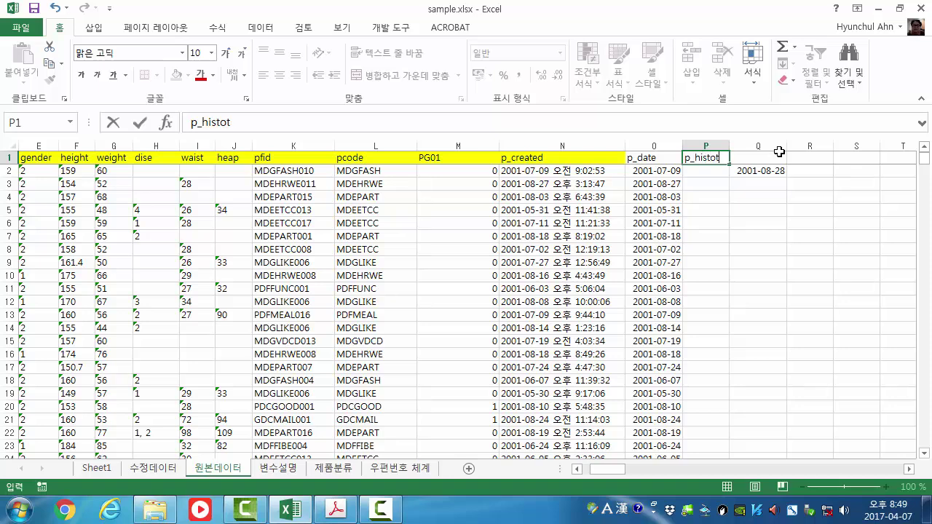
key("BackSpace")
key("BackSpace")
type("ry")
key("Return")
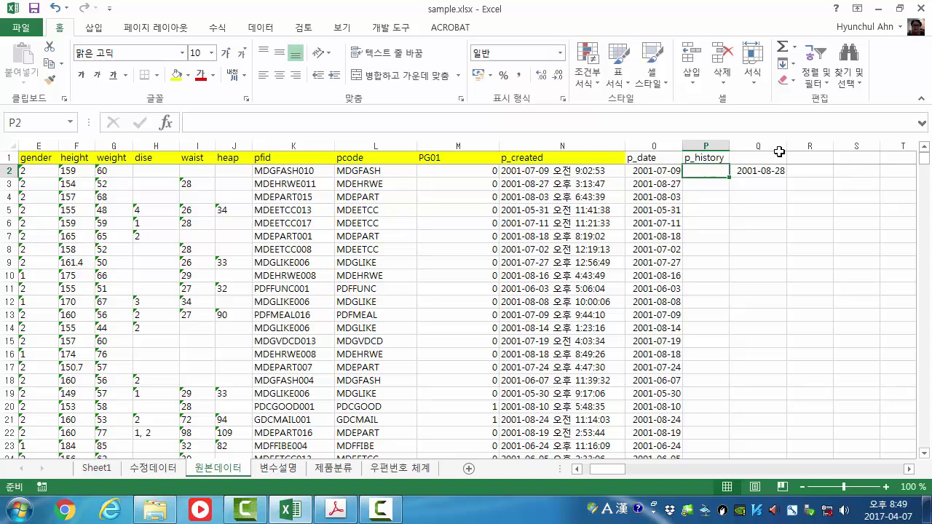
Enter =$Q$2-O2 in P2 under p_history and fill the formula down the whole column
type("=")
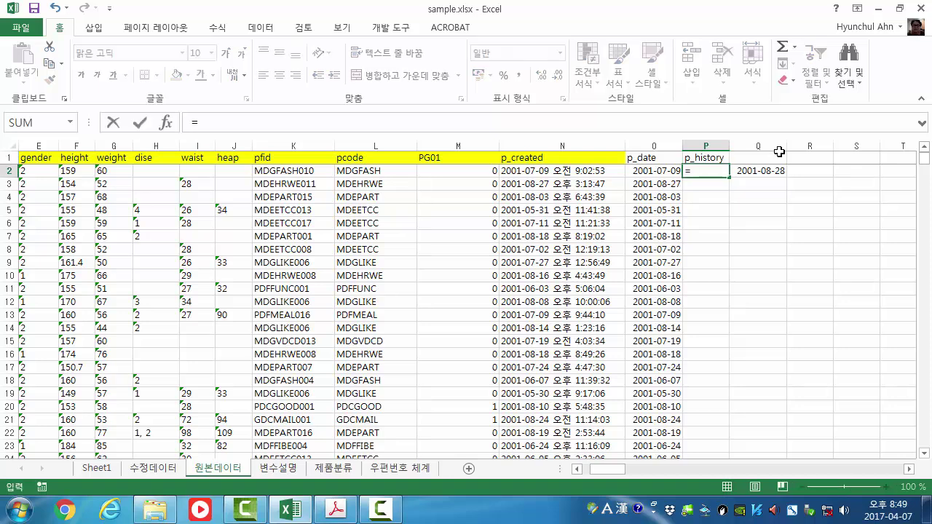
left_click(774, 172)
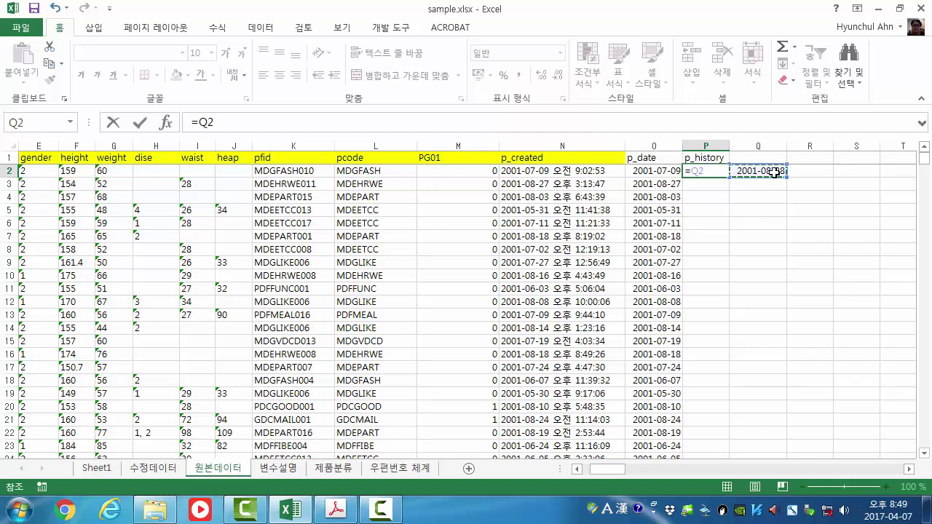
key("F4")
type("-")
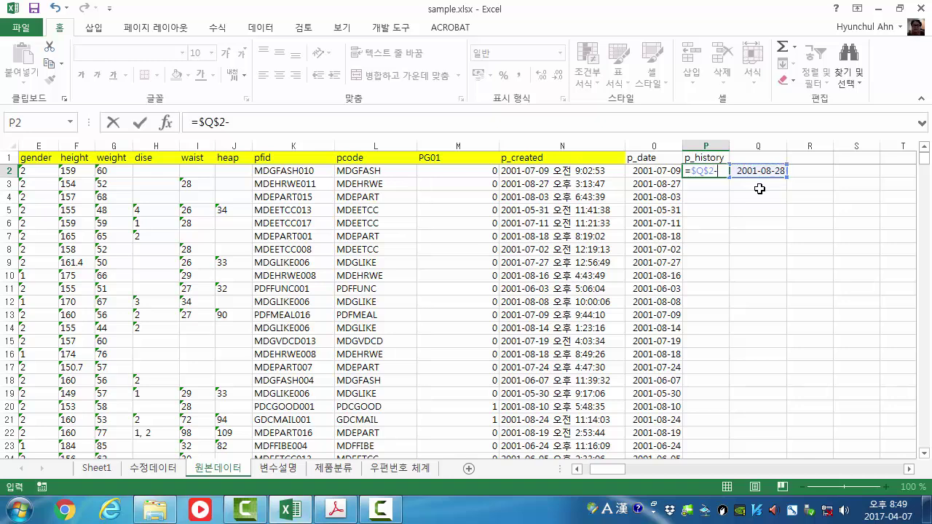
left_click(664, 172)
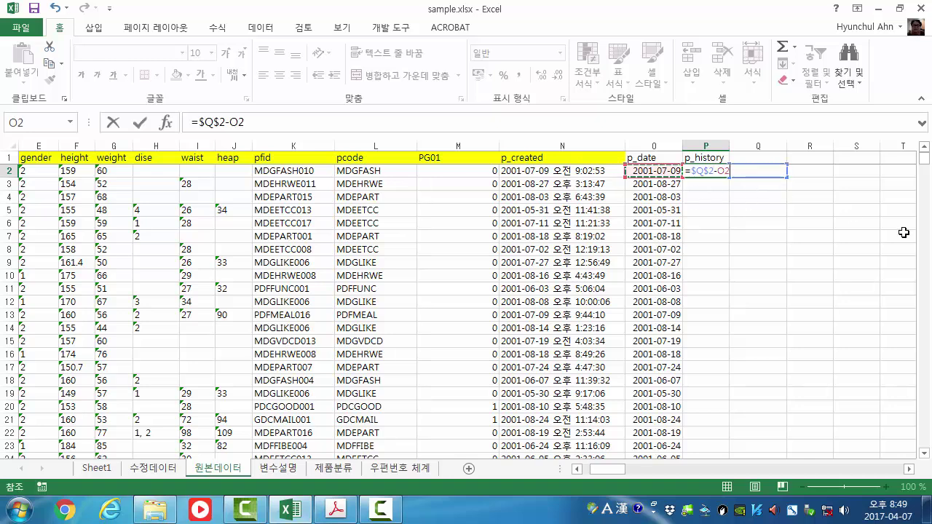
key("ctrl+Return")
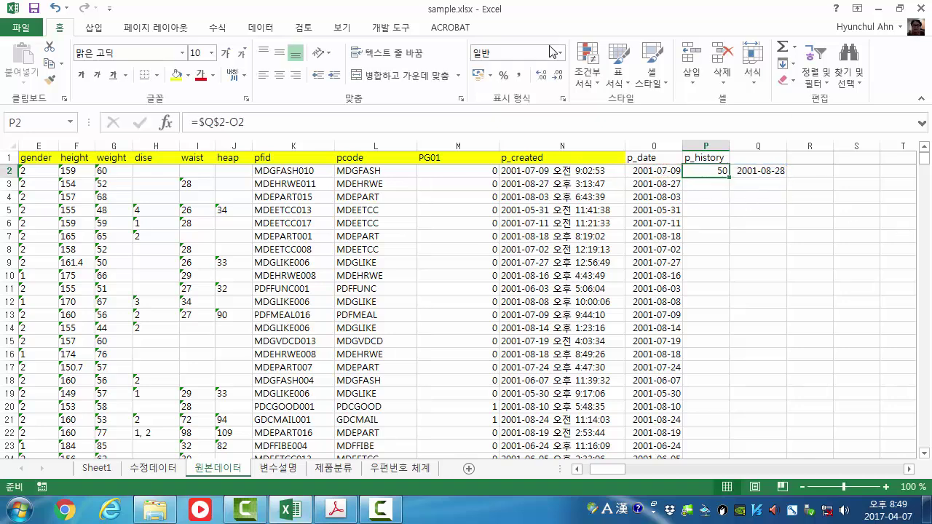
left_click(765, 172)
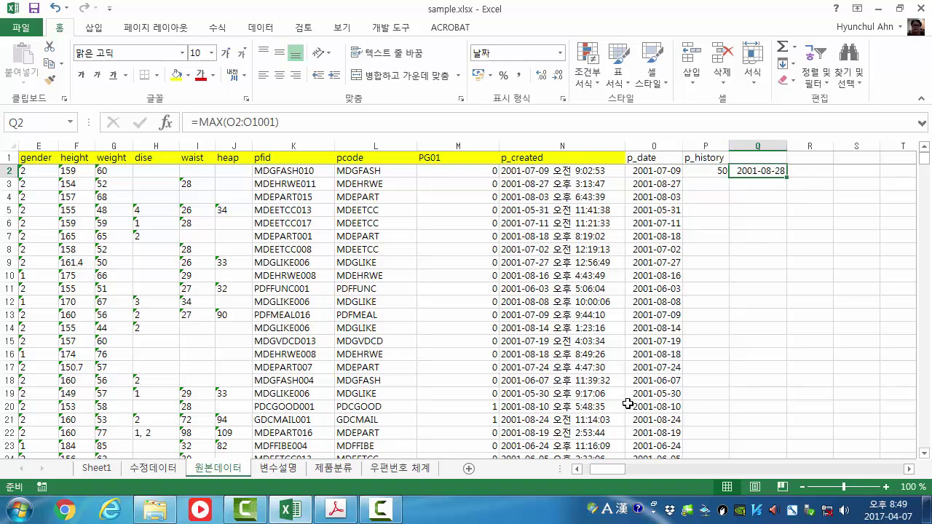
left_click(706, 172)
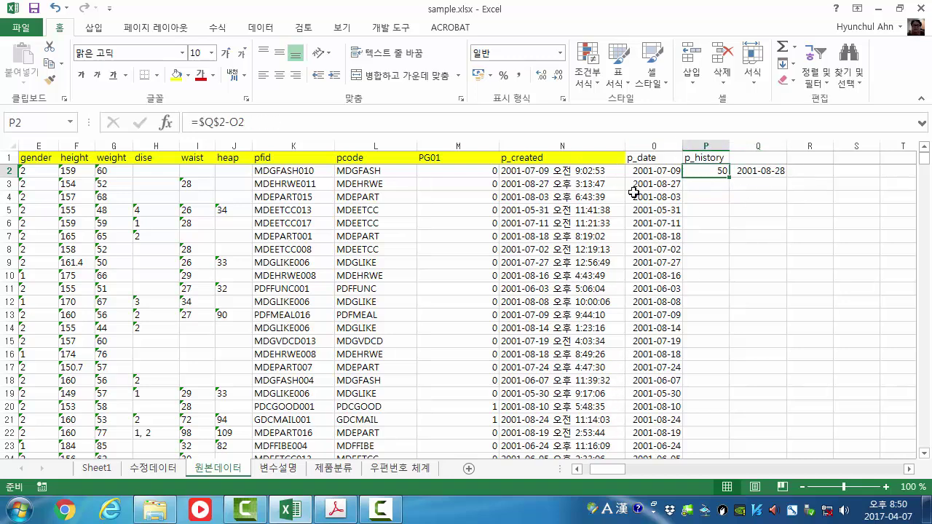
double_click(729, 177)
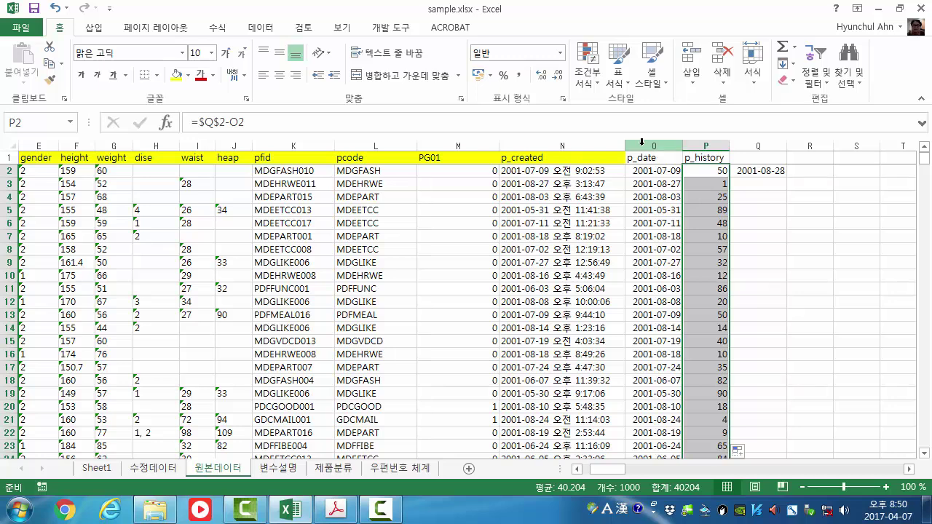
Cut the p_date and p_history columns and insert them before the p_created column
left_click_drag(644, 145, 701, 146)
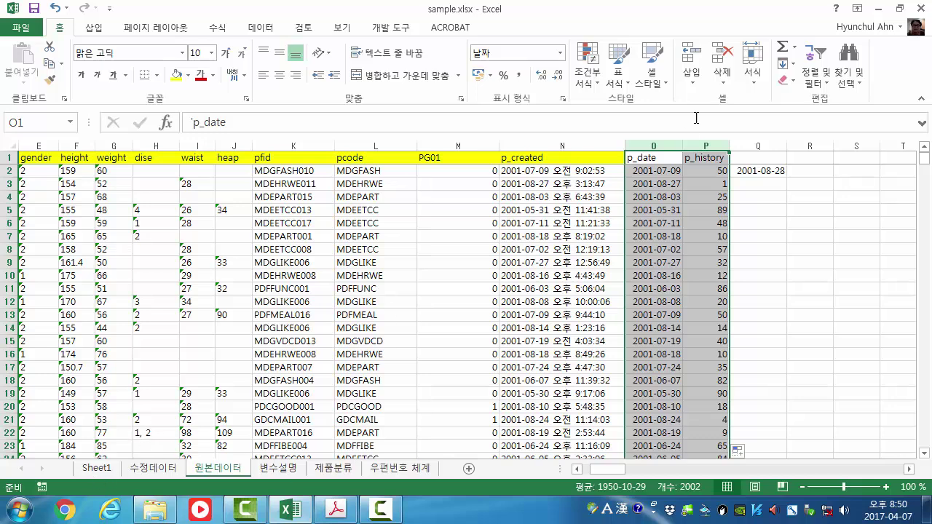
right_click(712, 146)
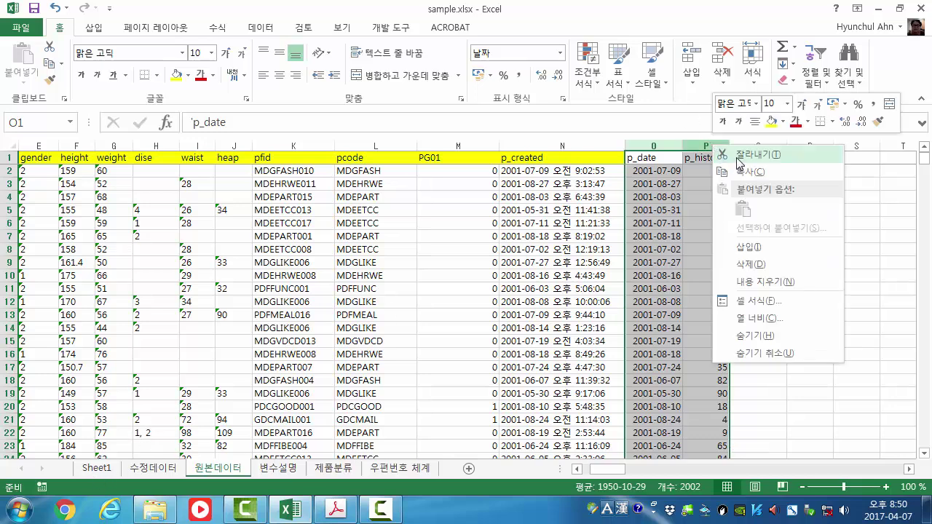
left_click(735, 172)
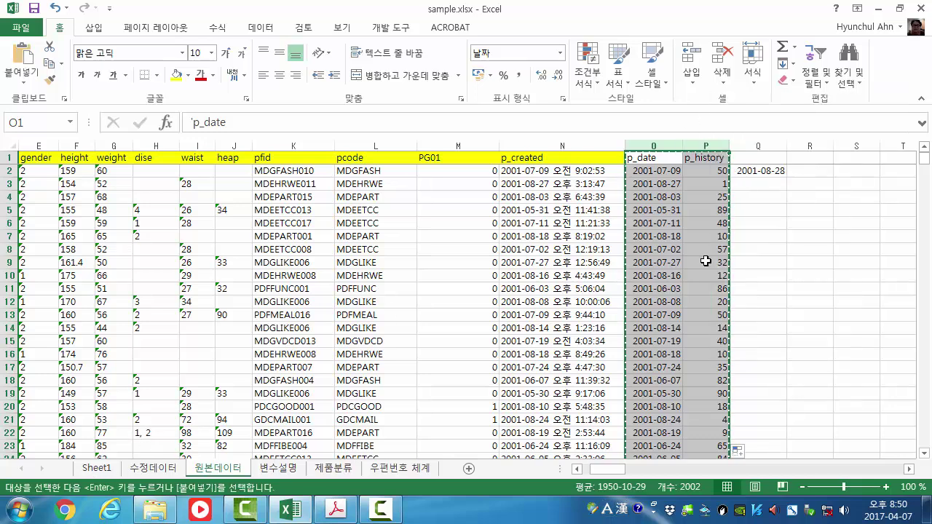
right_click(523, 146)
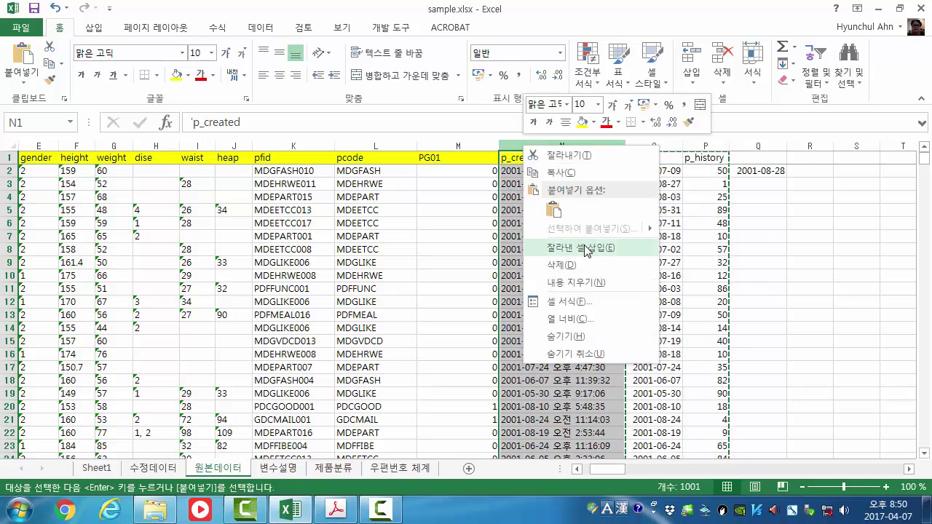
left_click(585, 248)
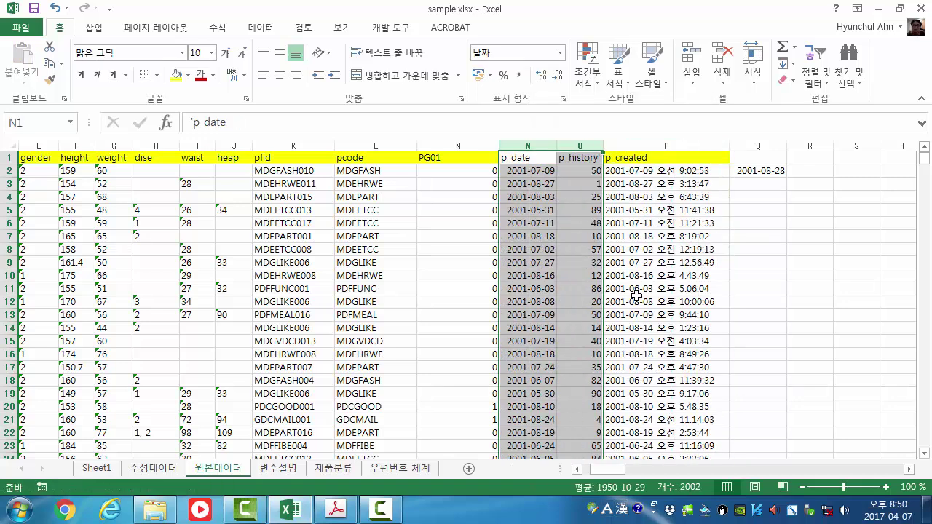
left_click(712, 275)
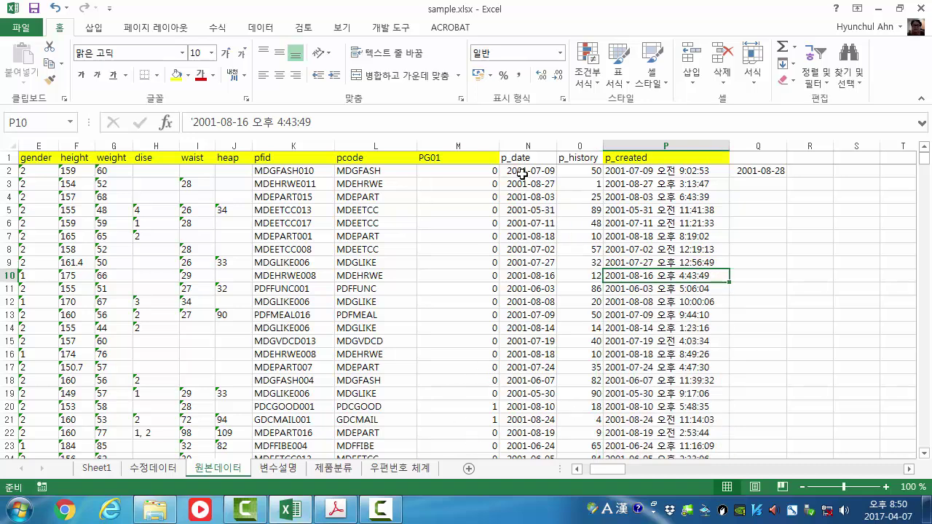
Refresh the pivot table on Sheet1 to include the new 원본데이터 columns
left_click(507, 158)
left_click(578, 158)
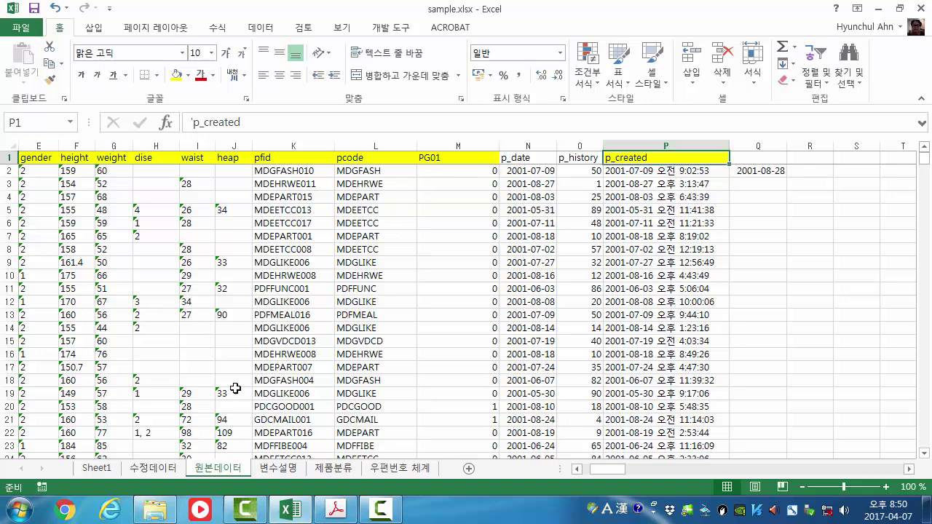
left_click(97, 469)
right_click(53, 250)
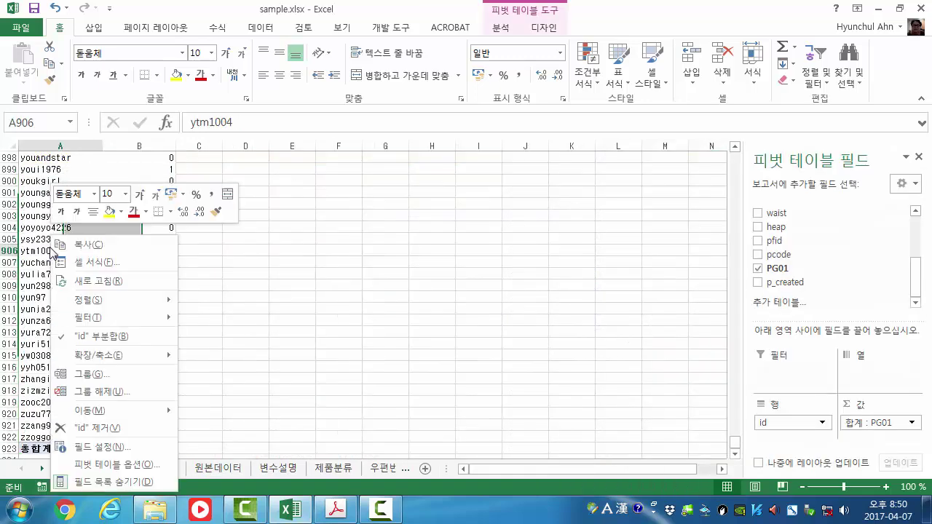
left_click(87, 282)
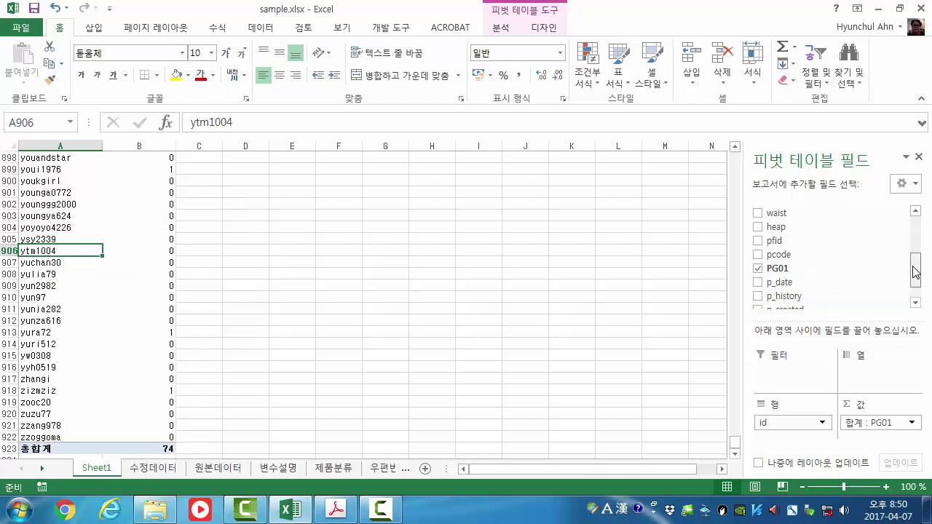
Replace PG01 with p_history as the value field of the pivot table, keeping id as the rows
left_click_drag(915, 273, 915, 282)
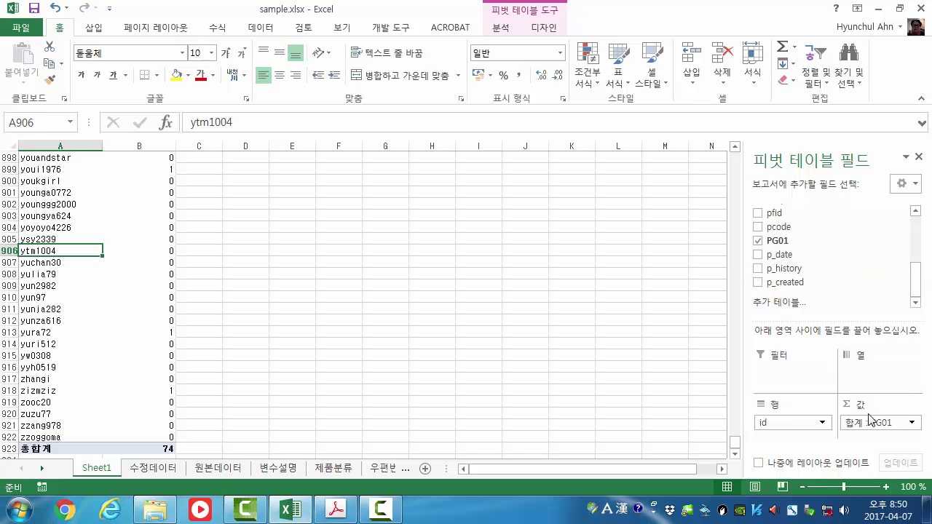
left_click_drag(871, 424, 803, 232)
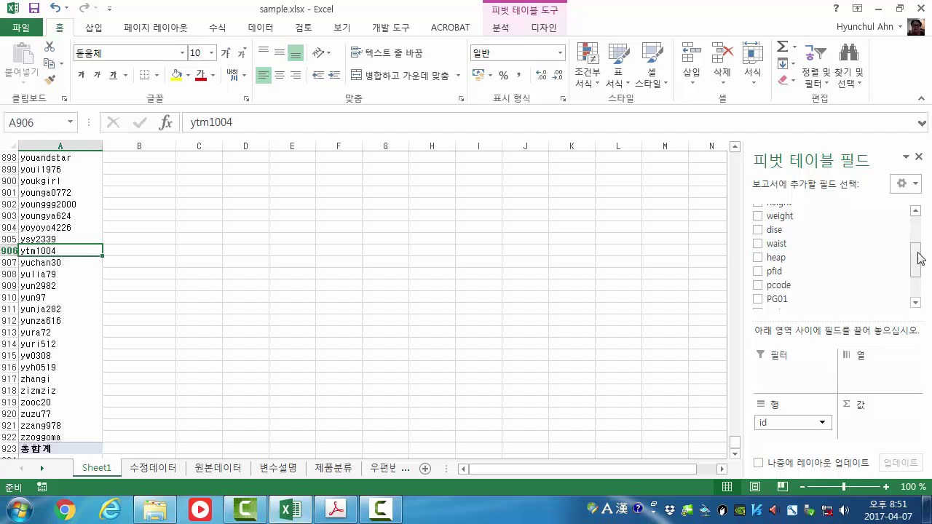
left_click_drag(917, 253, 917, 295)
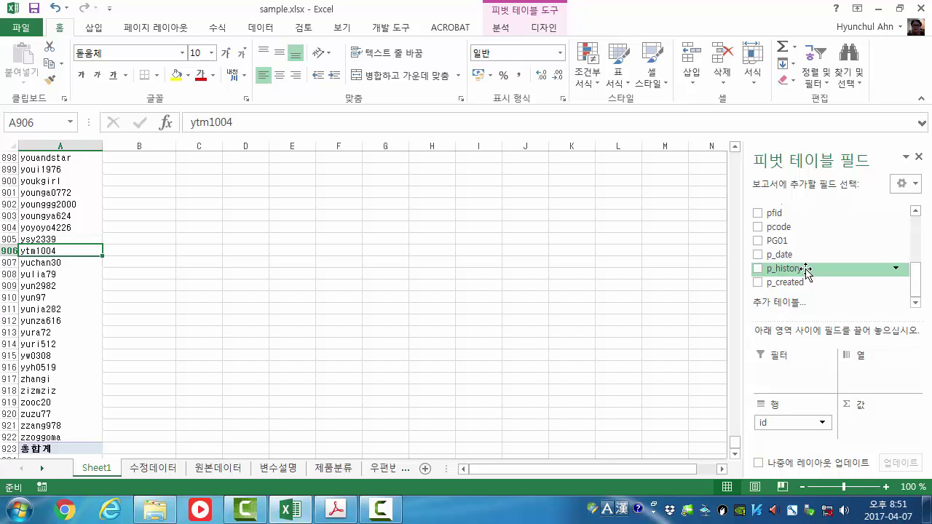
left_click_drag(805, 269, 881, 436)
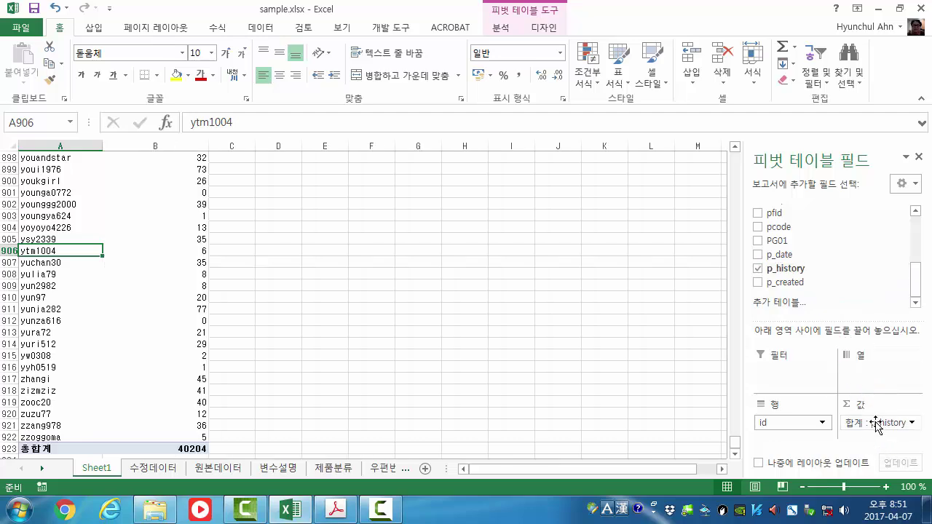
Change the p_history value field's summary calculation to 최소값 (minimum)
left_click(877, 423)
left_click(866, 405)
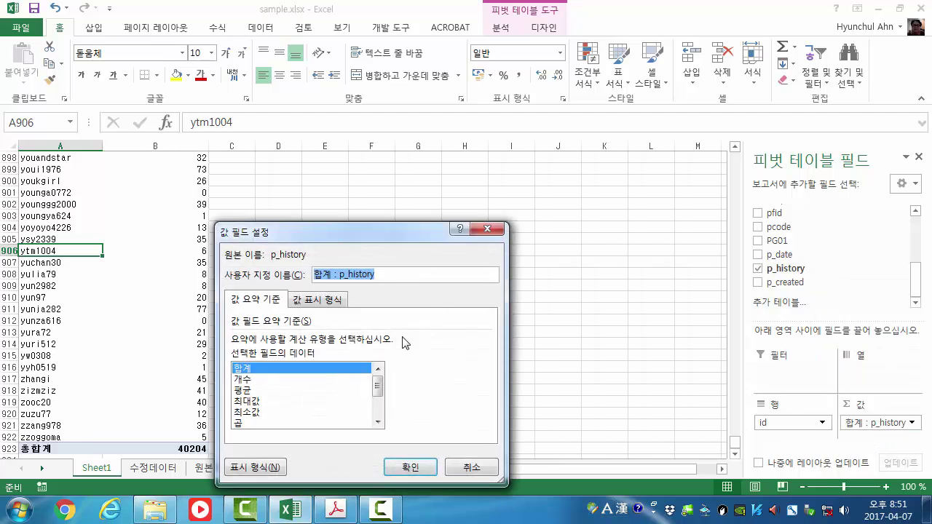
left_click(278, 413)
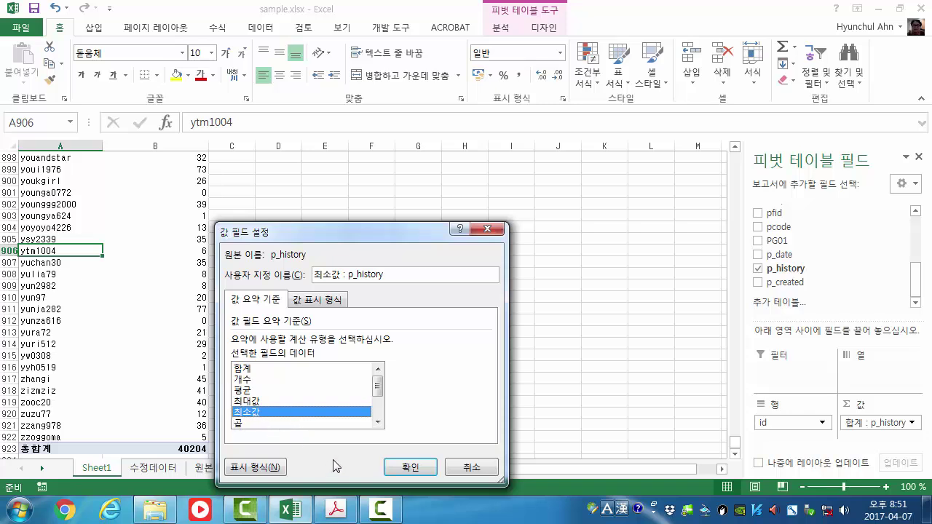
left_click(401, 468)
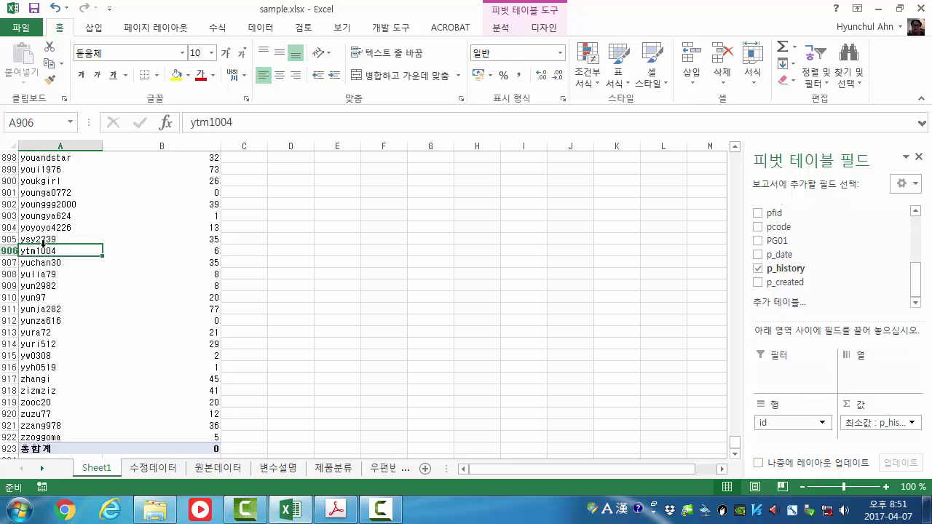
Select the pivot table's minimum p_history values for all ids, B4 through B922, excluding the grand total
left_click(206, 251)
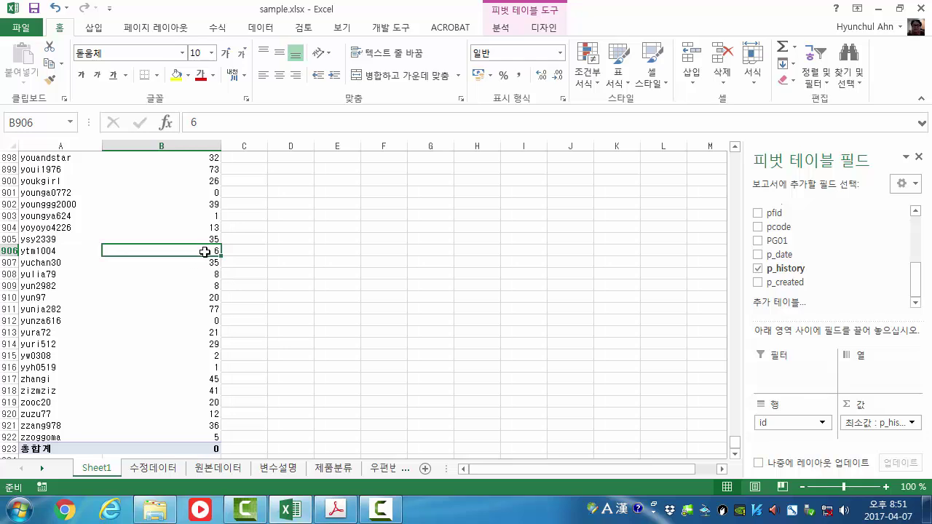
left_click(56, 241)
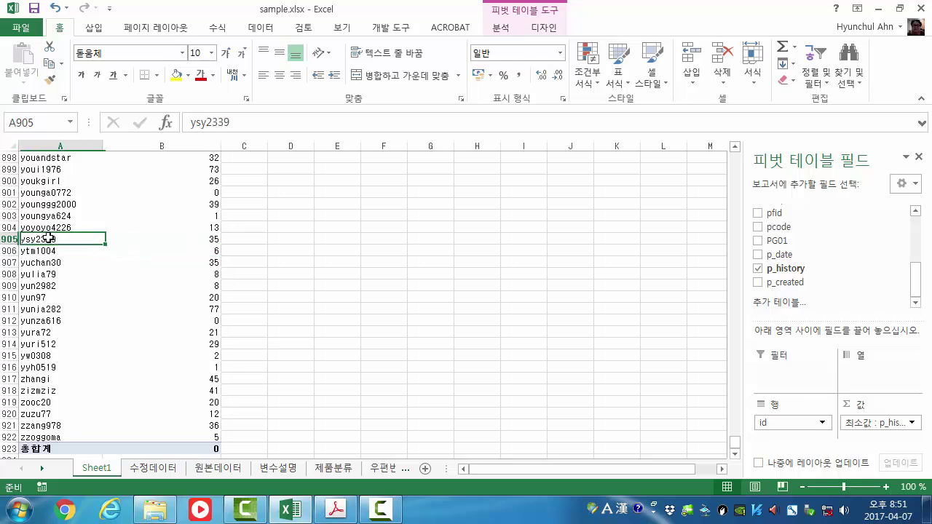
left_click(210, 236)
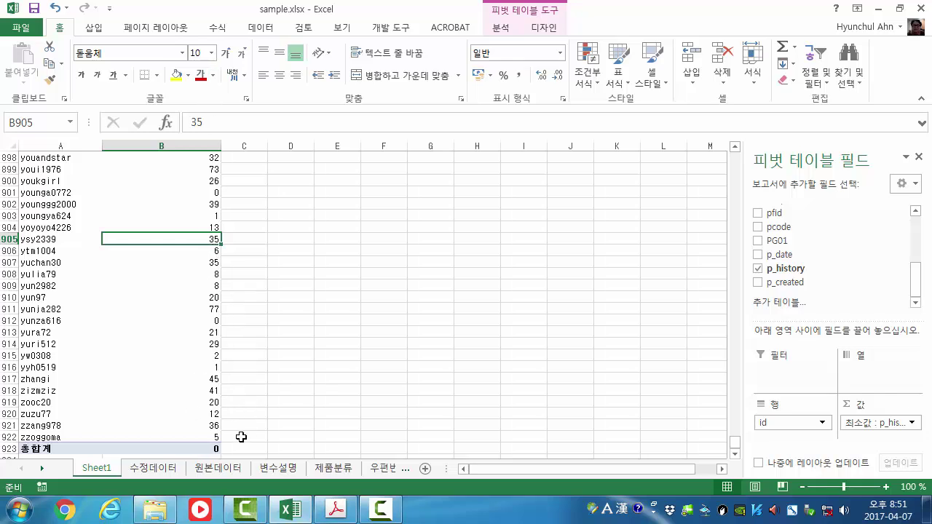
left_click(195, 436)
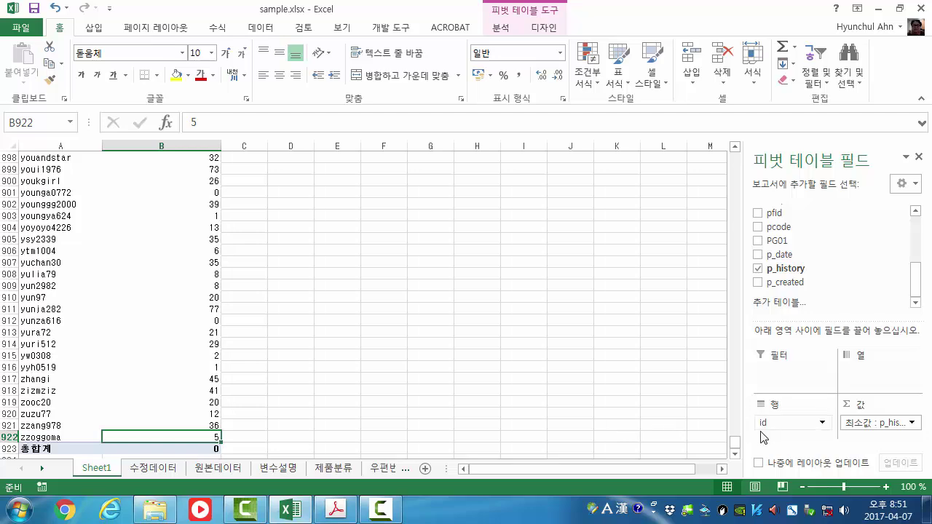
left_click_drag(739, 448, 733, 150)
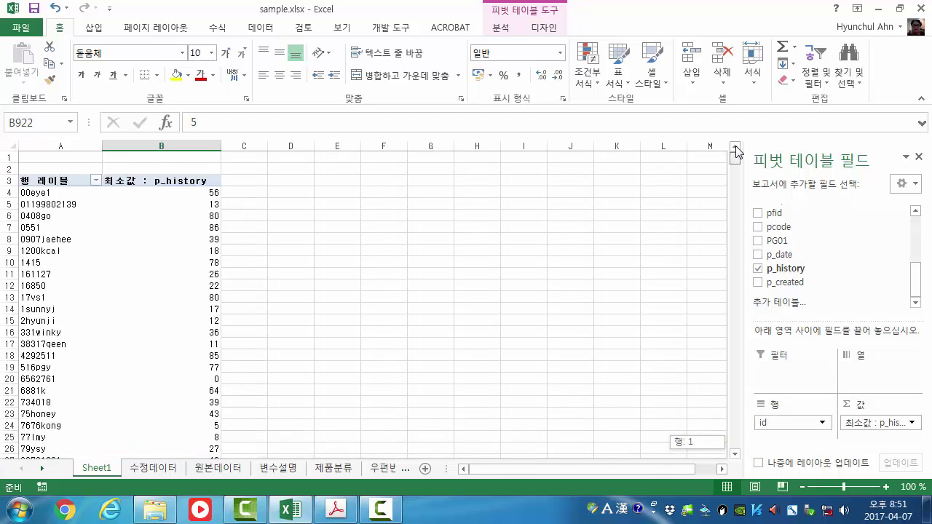
key("ctrl+shift+Up")
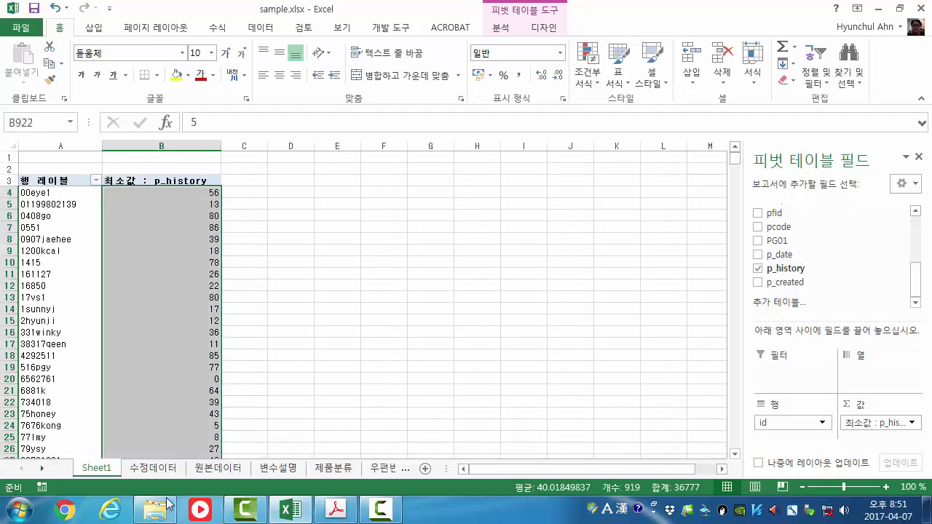
Insert a column before PG01 in the 수정데이터 sheet and give it the header len_pur
left_click(153, 468)
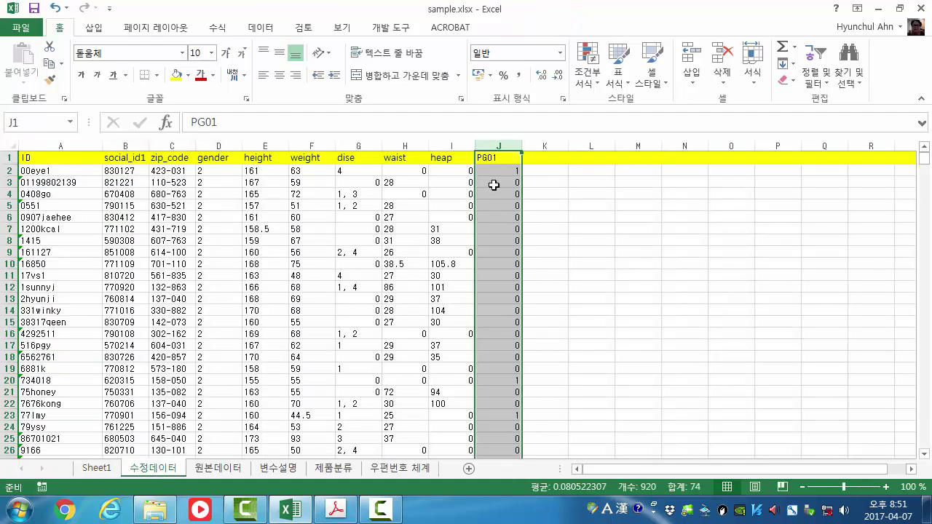
right_click(486, 143)
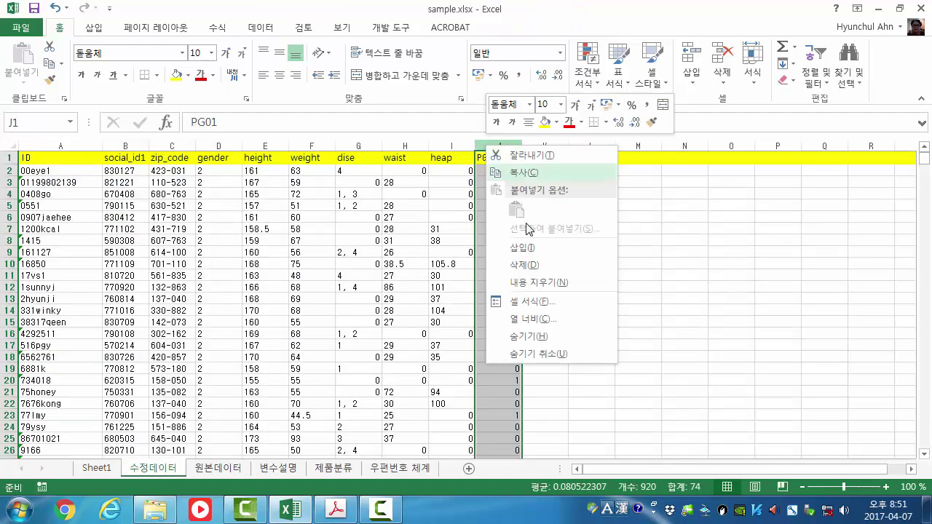
left_click(533, 244)
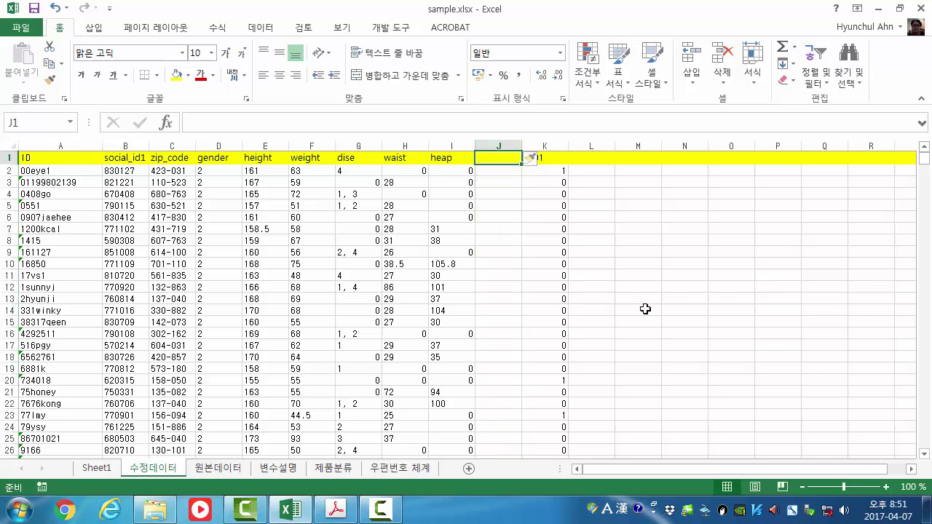
type("I")
type("en_")
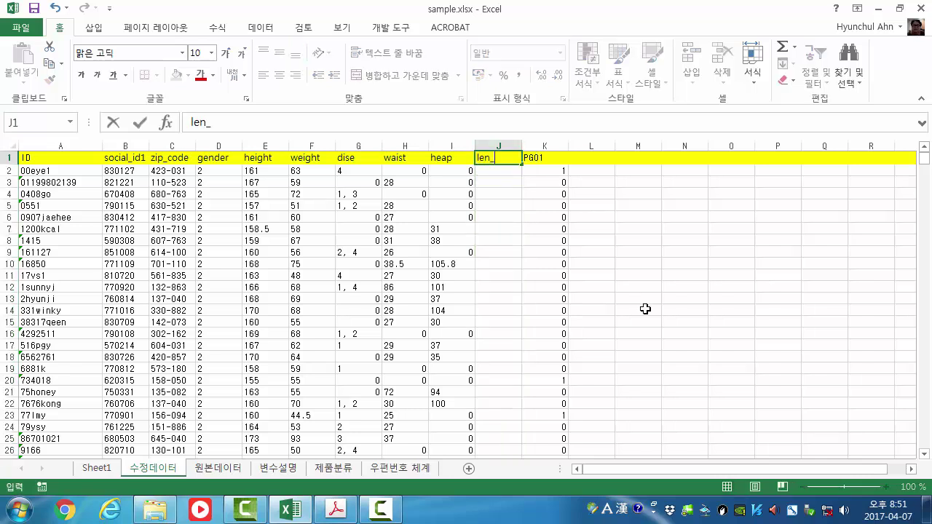
type("pur")
key("Return")
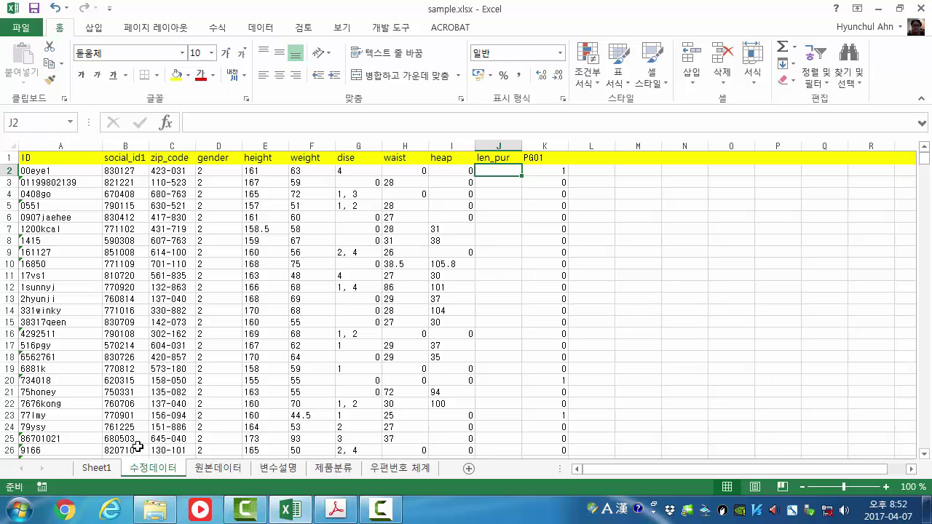
Copy the selected minimum p_history values from Sheet1 into the len_pur column of 수정데이터, starting at J2
left_click(110, 474)
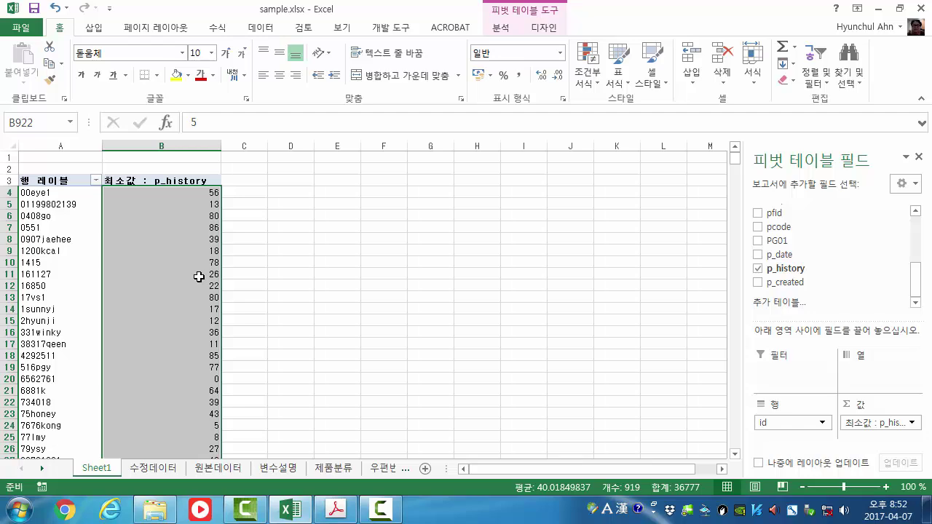
key("ctrl+c")
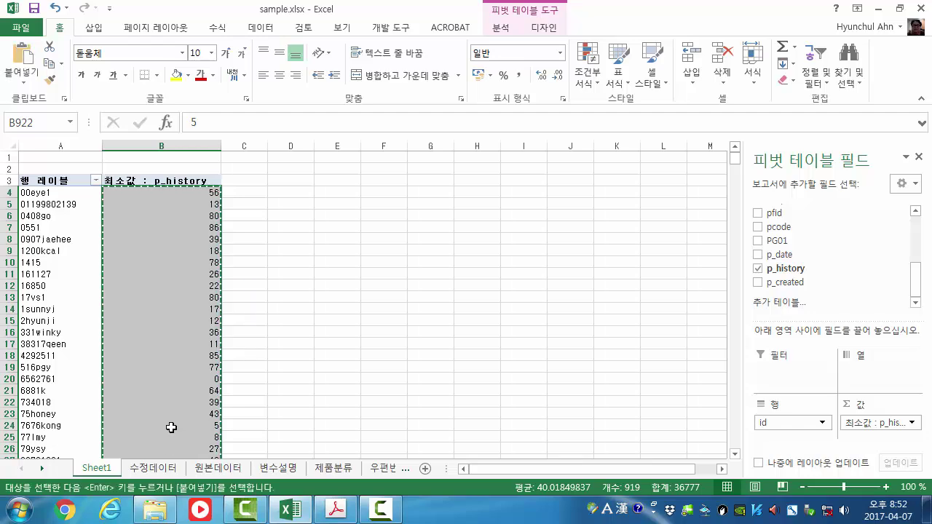
left_click(157, 468)
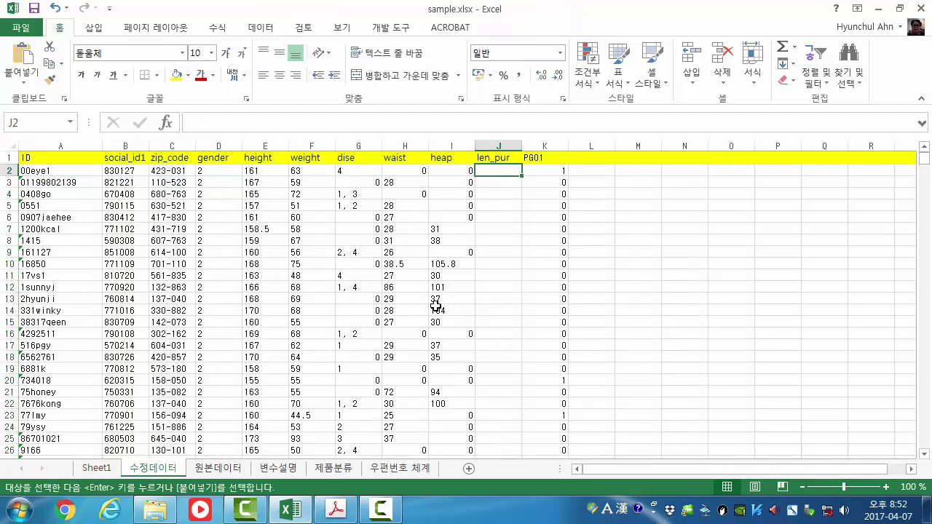
right_click(504, 168)
left_click(558, 232)
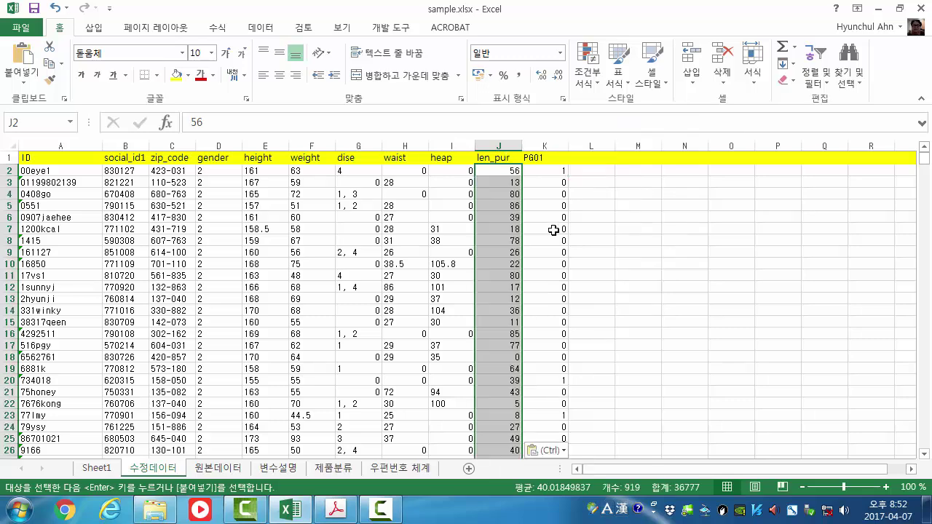
left_click(697, 249)
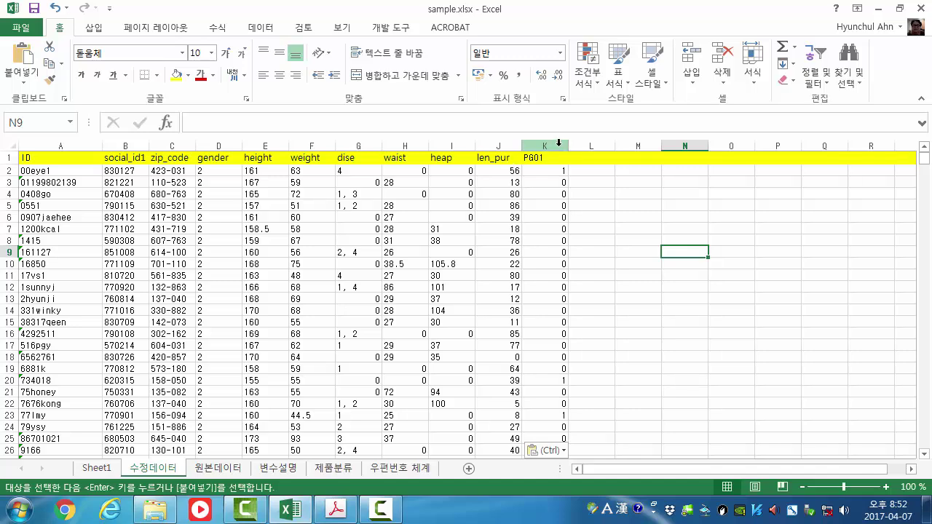
left_click_drag(559, 142, 29, 145)
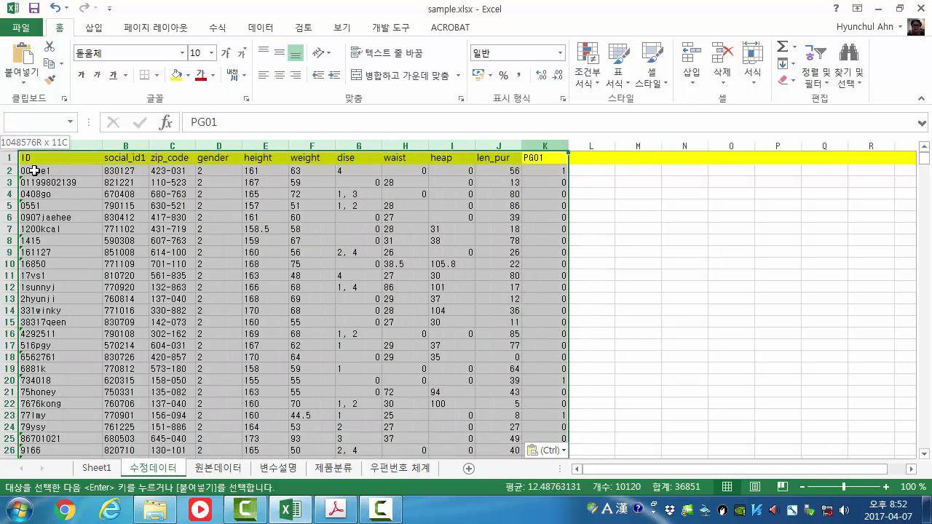
left_click(271, 259)
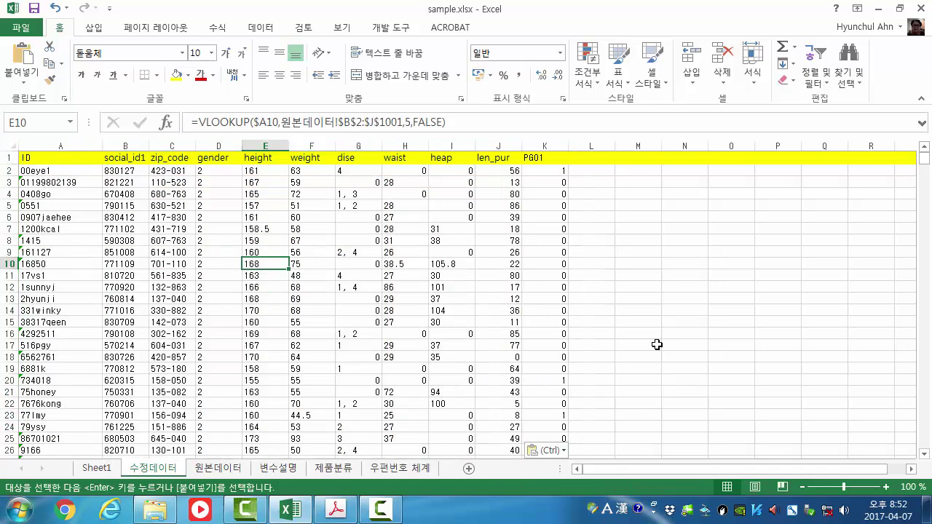
mouse_move(923, 159)
left_mouse_down()
mouse_move(930, 301)
mouse_move(926, 157)
left_mouse_up()
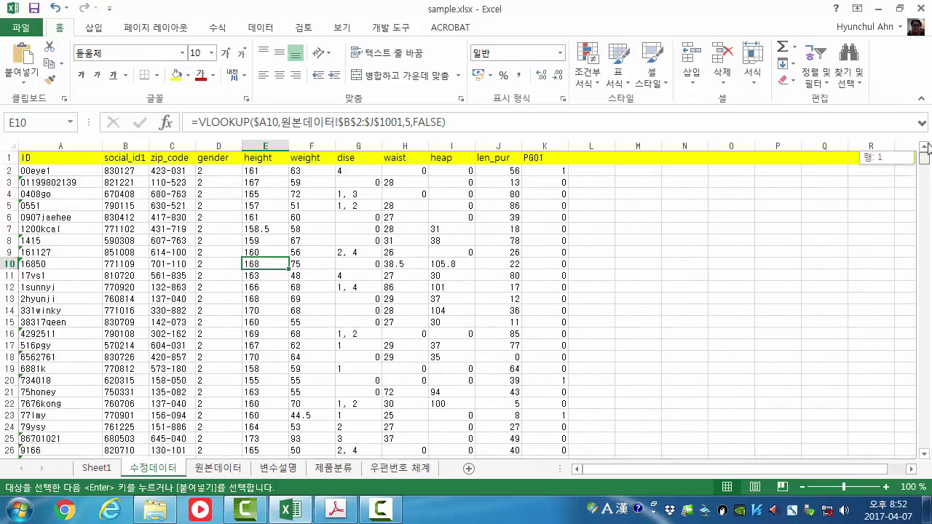
left_click(548, 171)
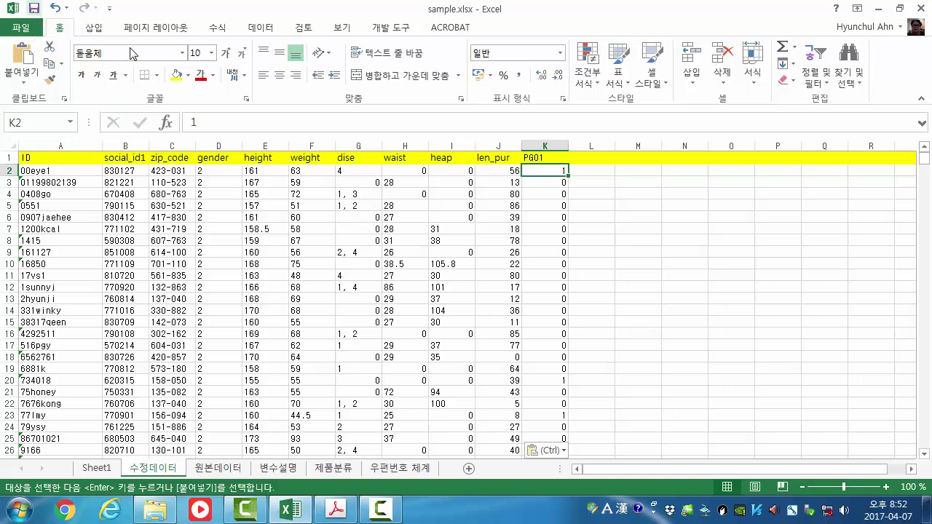
Save the workbook under the new name sample_done.xlsx in the desktop folder
left_click(17, 27)
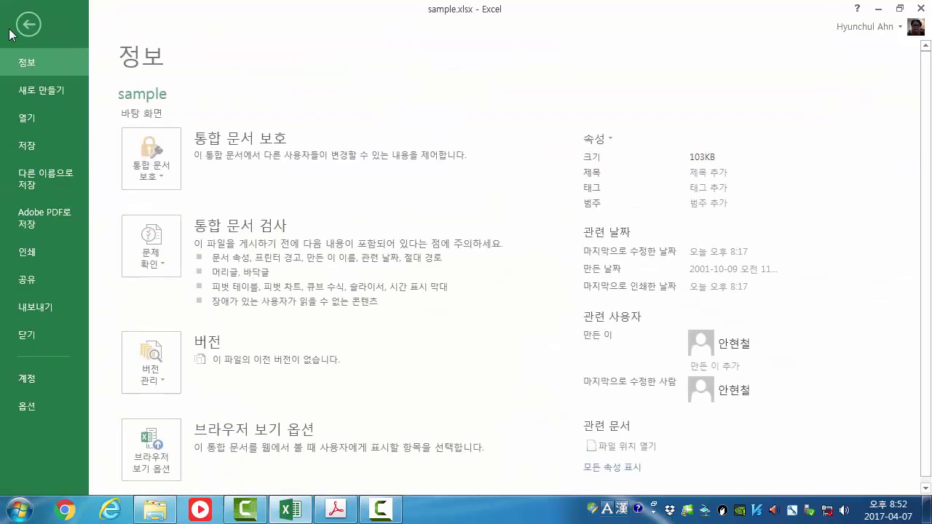
left_click(59, 179)
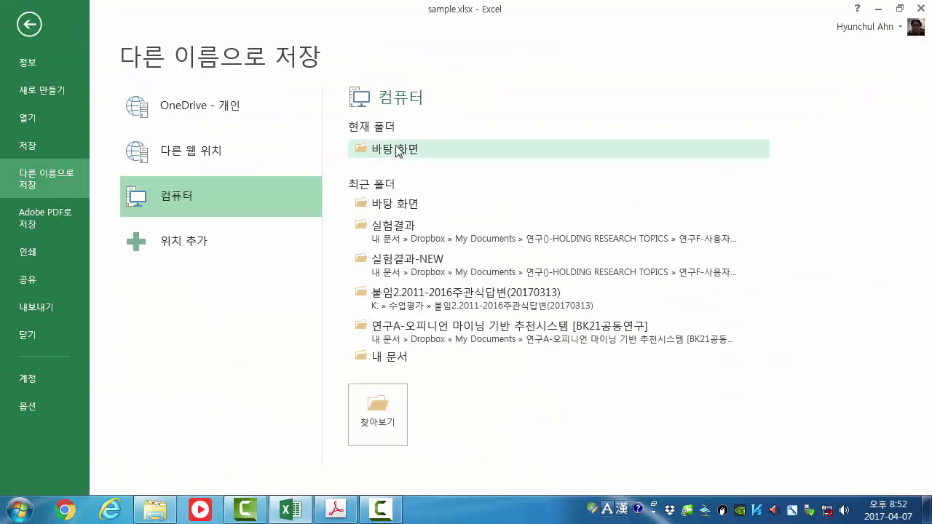
left_click(356, 208)
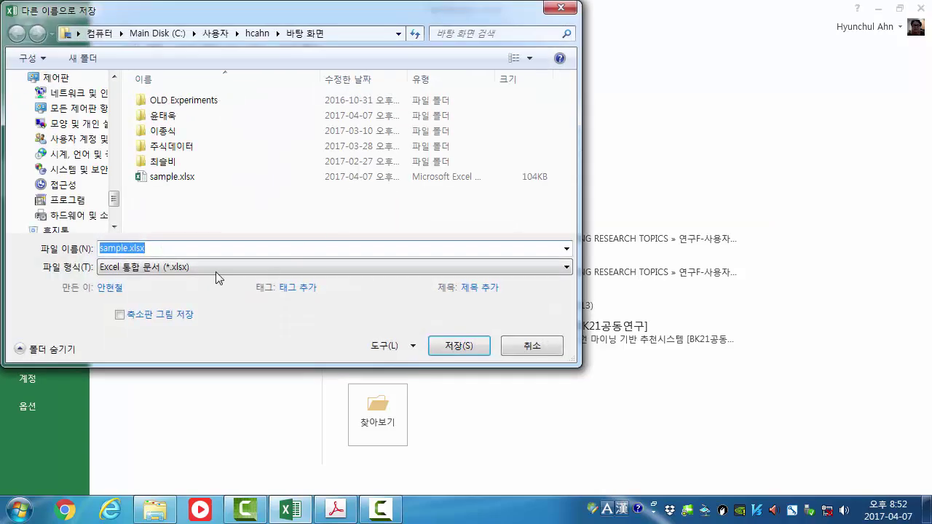
left_click(129, 248)
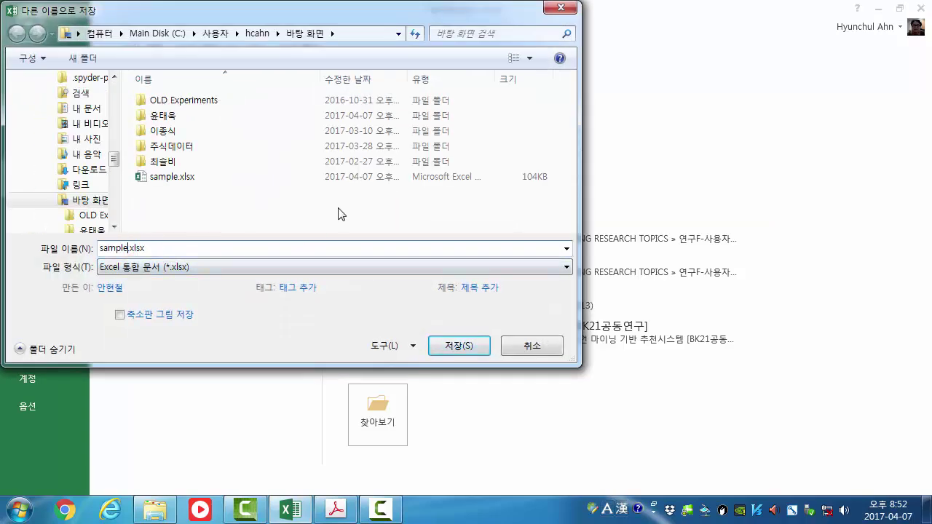
type("_dob")
key("BackSpace")
key("BackSpace")
type("nw")
key("BackSpace")
type("e")
key("Return")
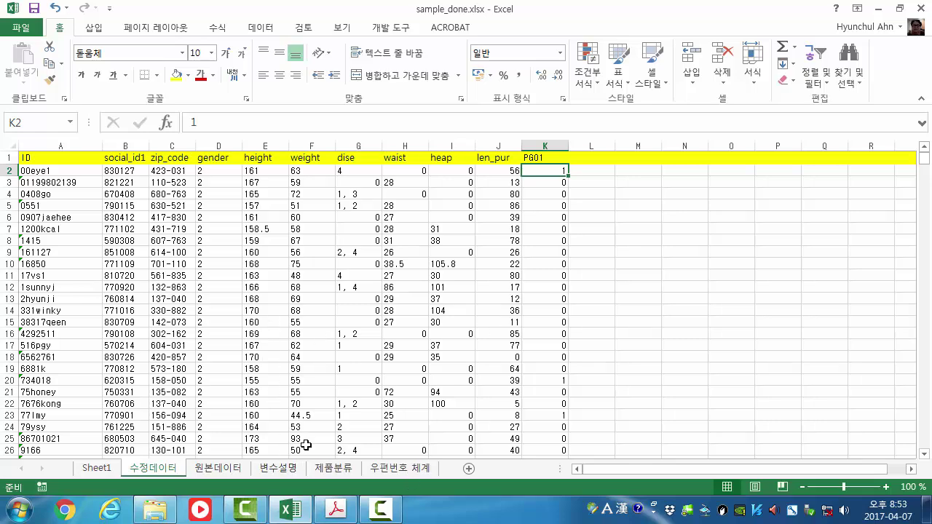
Switch to biza02.pdf in Adobe Acrobat to review the slide on missing-value handling, and return to the Excel workbook
left_click(335, 510)
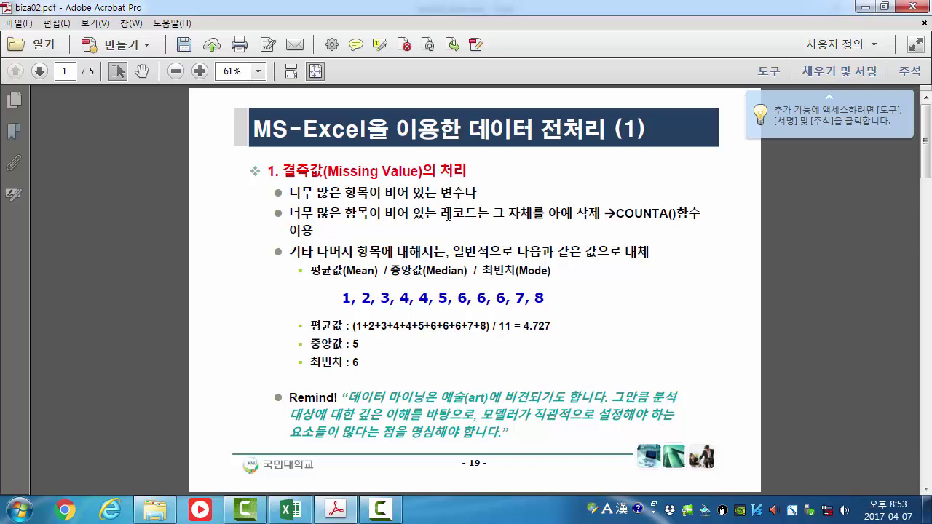
left_click(866, 6)
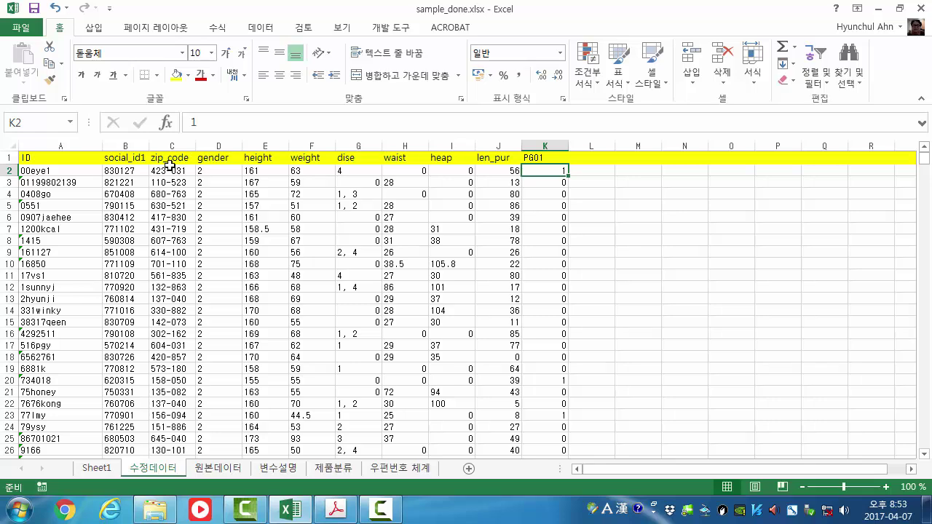
left_click(124, 180)
left_click_drag(930, 159, 927, 474)
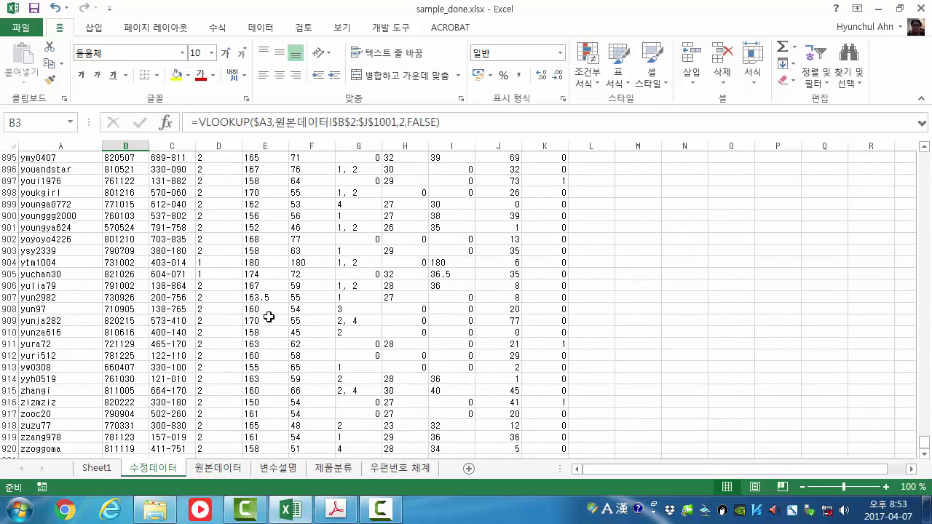
scroll(73, 354, "down", 3)
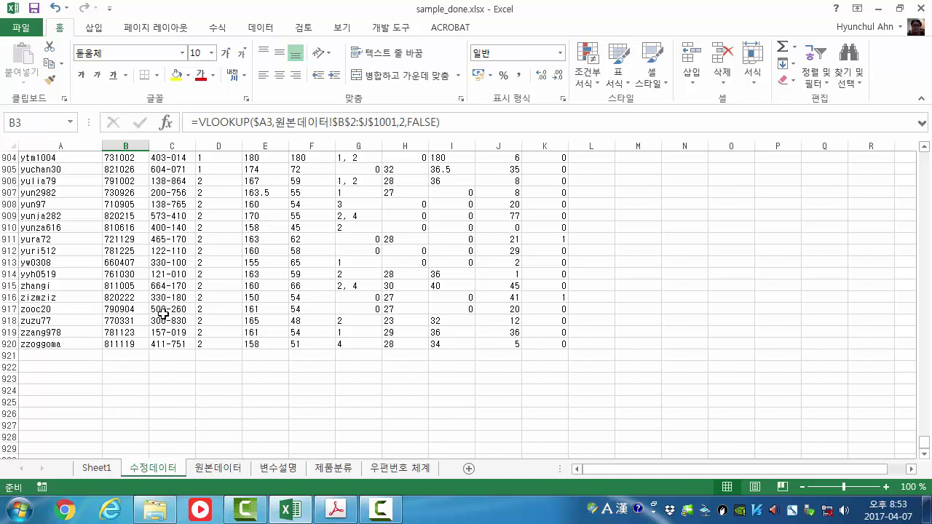
left_click(124, 355)
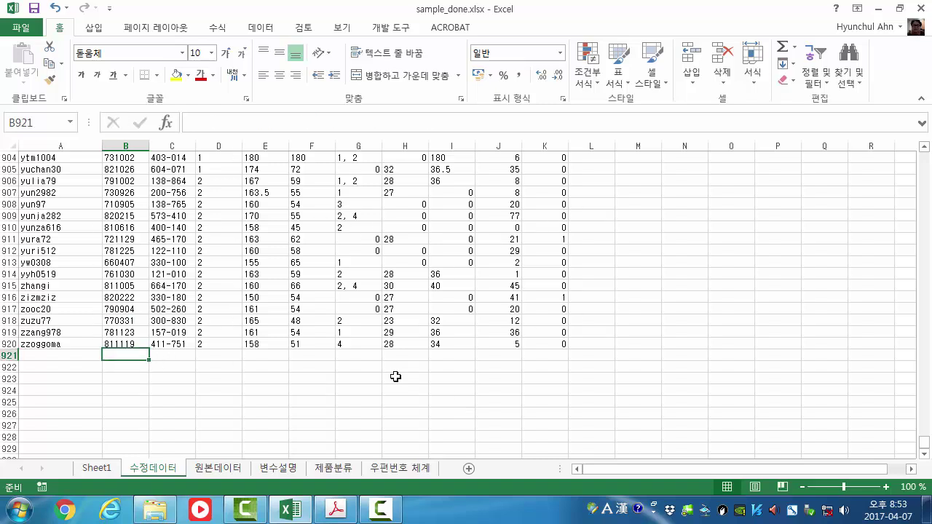
type("=")
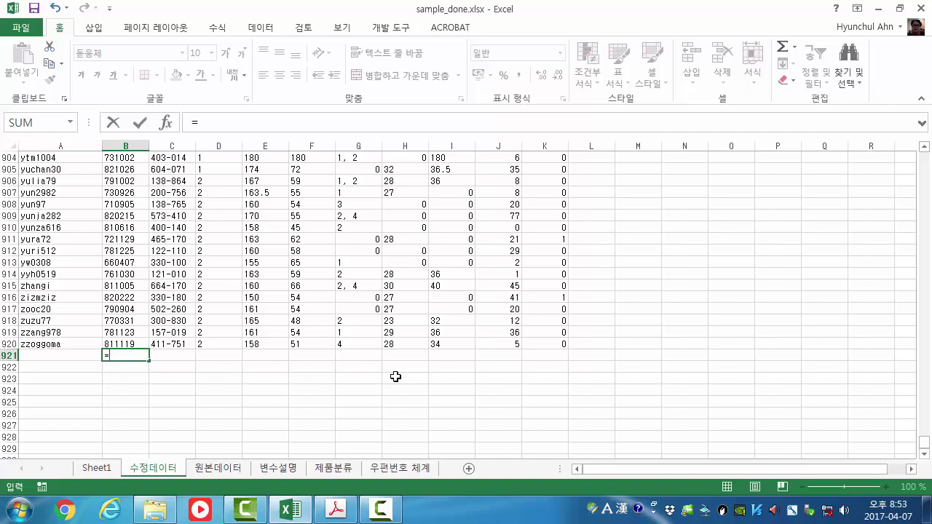
type("count")
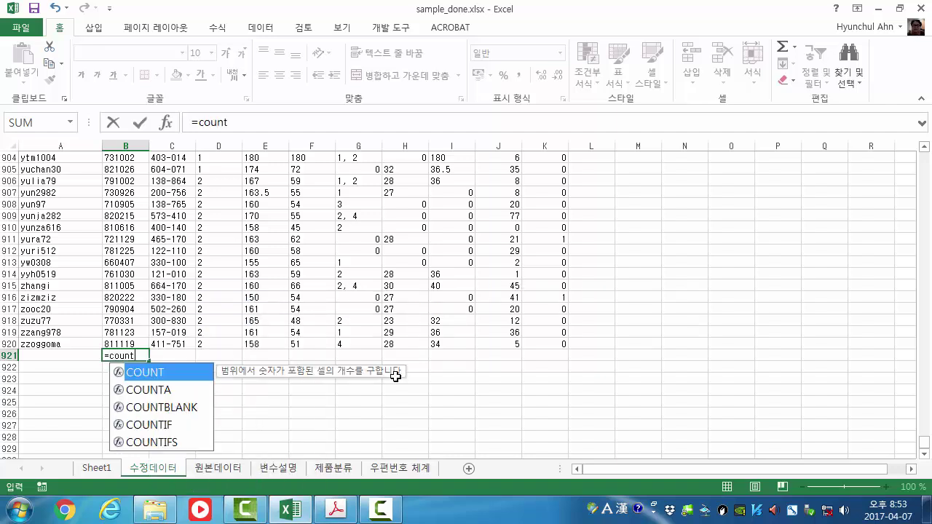
type("bla")
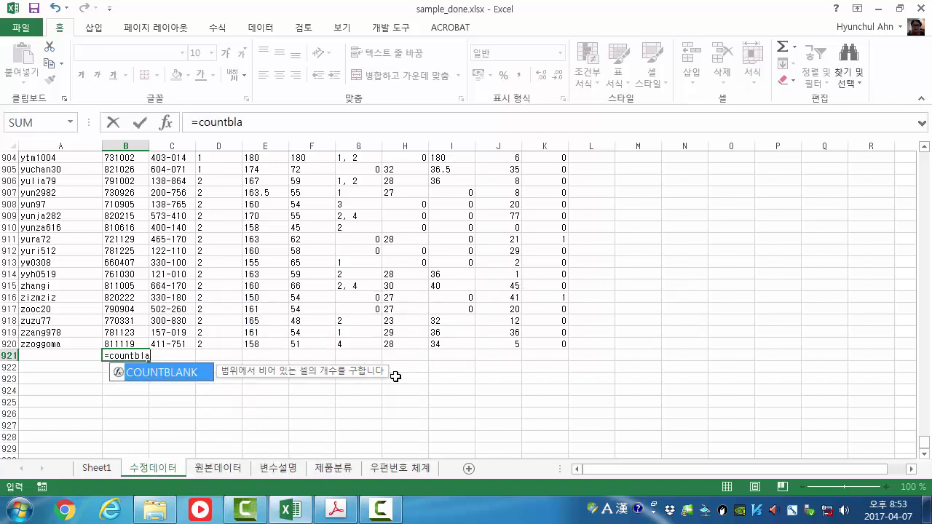
type("nk(")
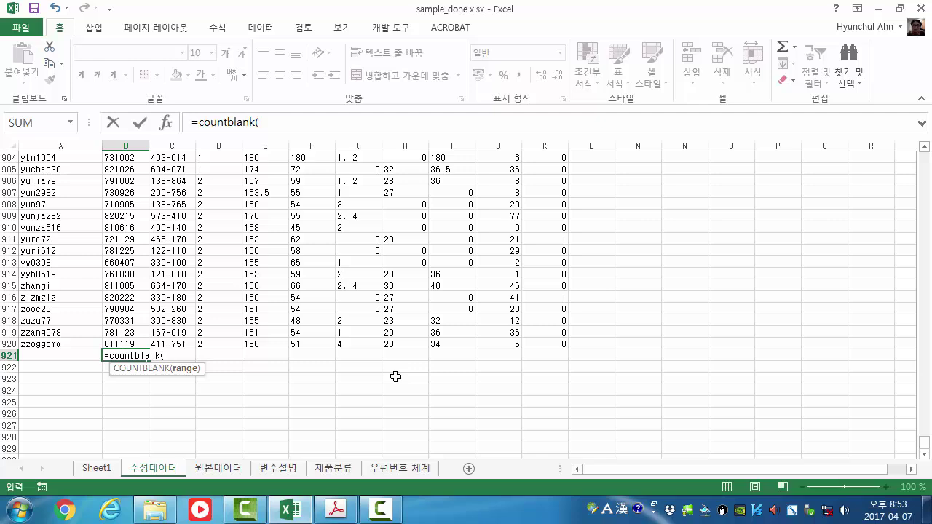
left_click(125, 343)
left_click_drag(925, 444, 930, 123)
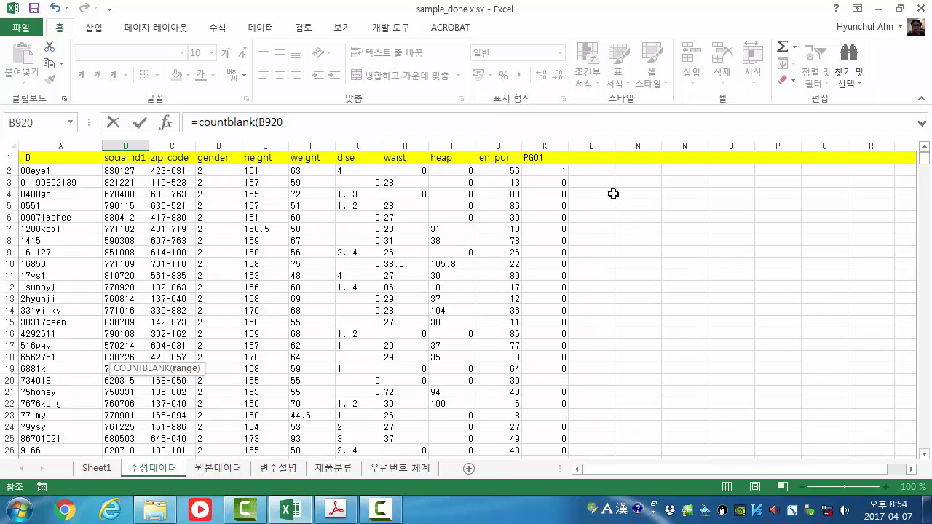
key("Escape")
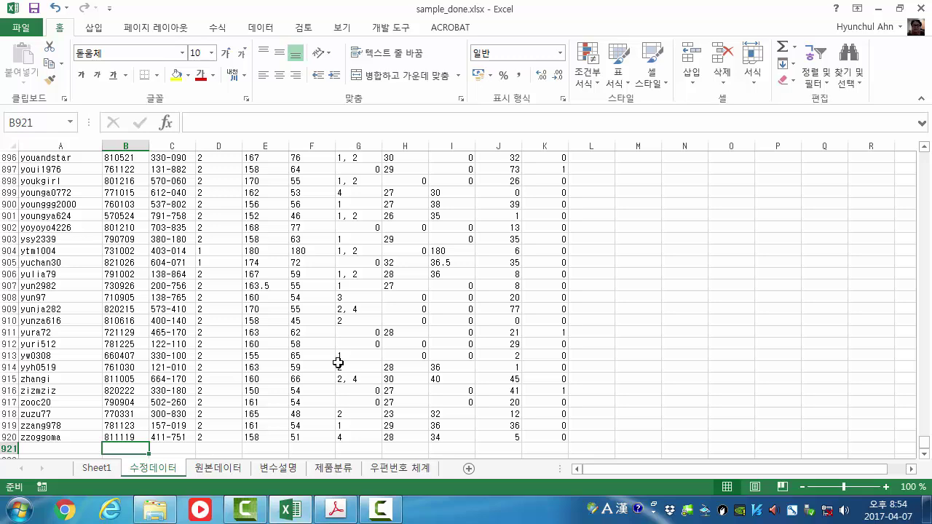
Turn on filtering for the header row of 수정데이터, starting from the ID header in A1
mouse_move(924, 441)
left_mouse_down()
mouse_move(929, 143)
mouse_move(930, 452)
left_mouse_up()
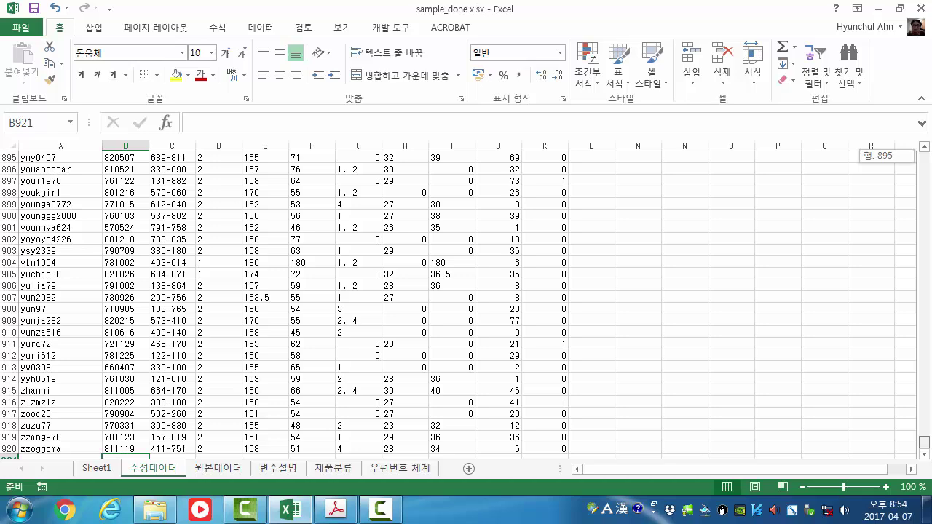
left_click_drag(930, 451, 927, 154)
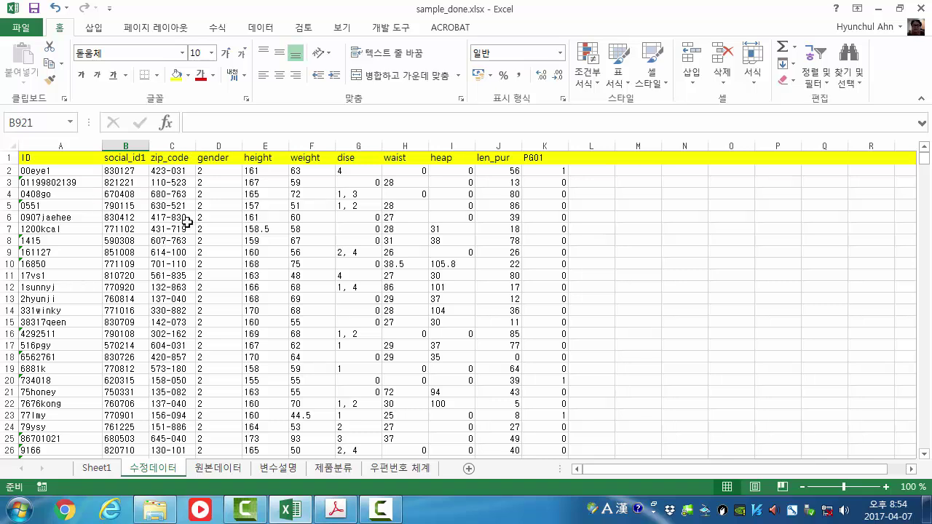
left_click(66, 158)
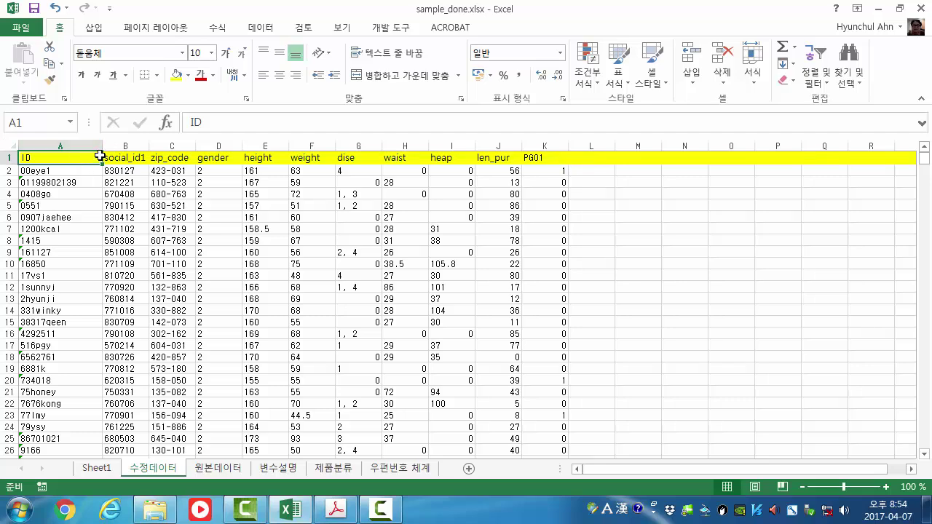
left_click(267, 33)
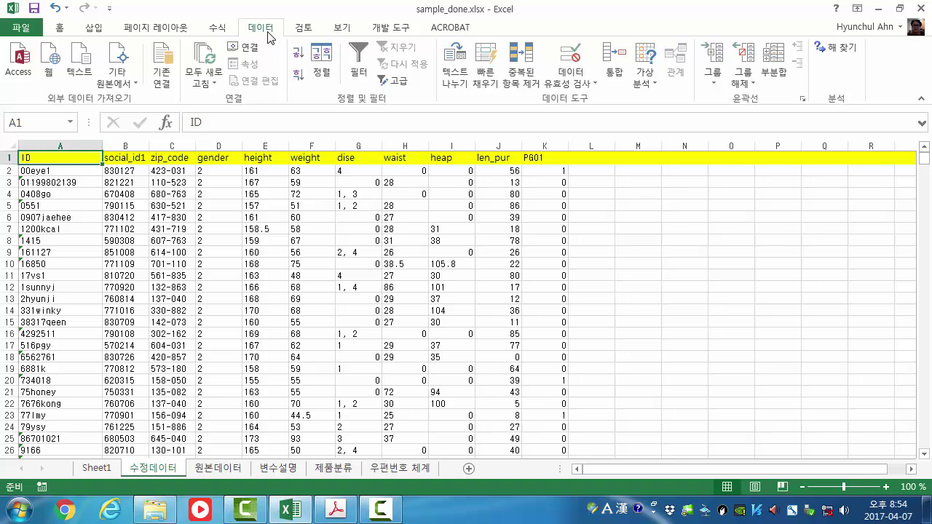
left_click(359, 72)
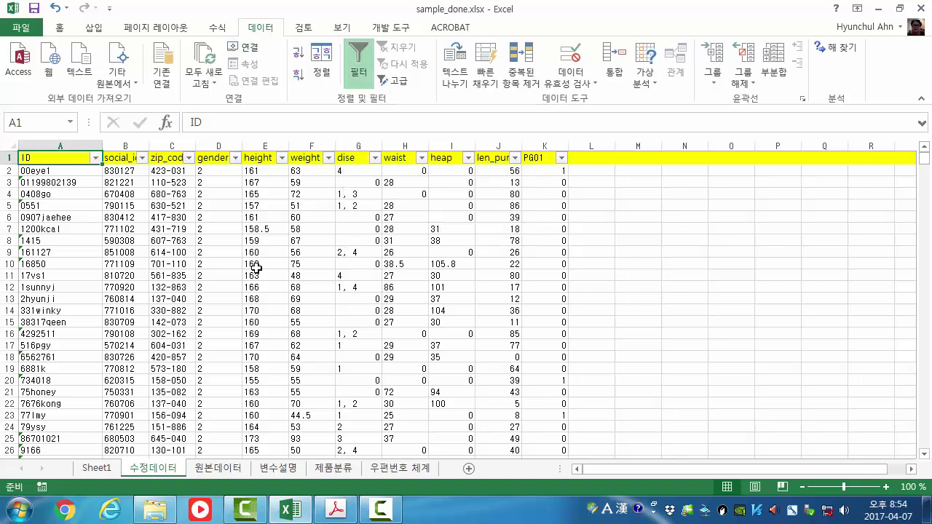
Examine the distinct values of the ID and social_id1 columns for blank or invalid entries, without applying a filter
left_click(96, 159)
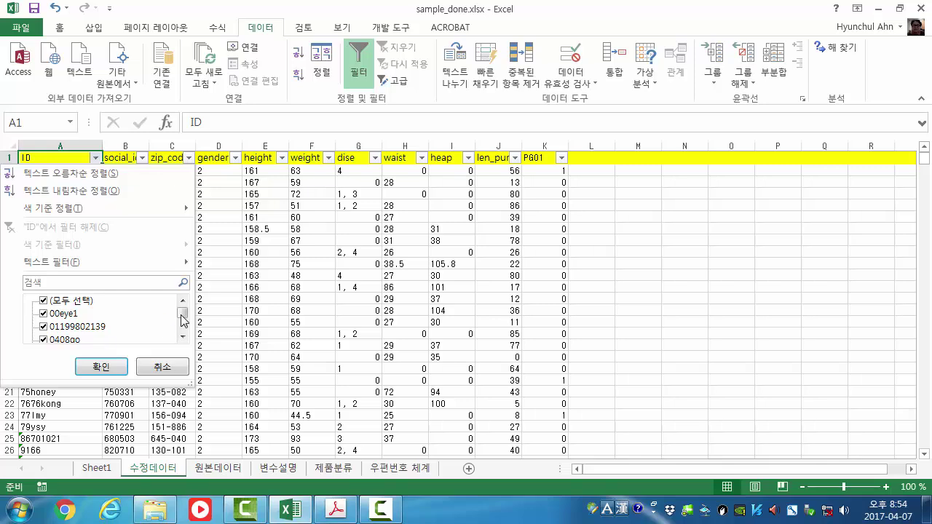
mouse_move(184, 315)
left_mouse_down()
mouse_move(183, 337)
mouse_move(183, 302)
left_mouse_up()
left_click(163, 367)
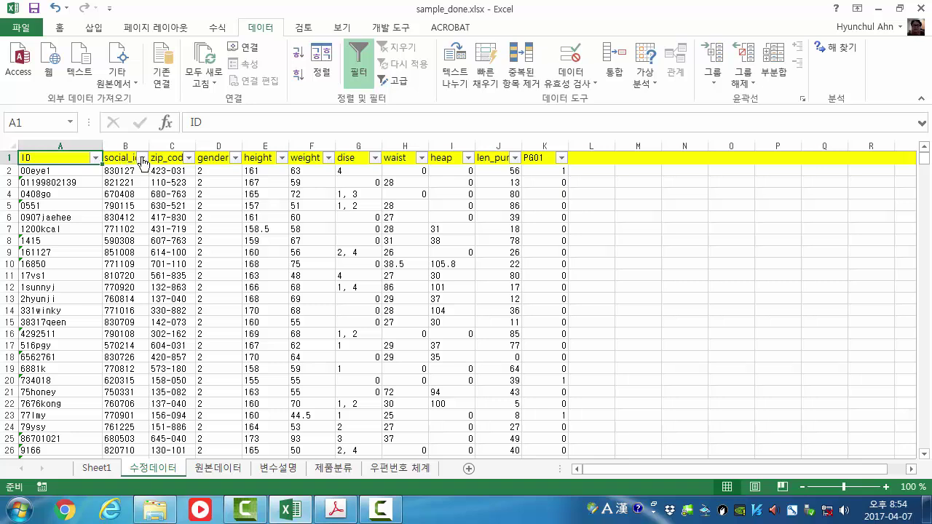
left_click(143, 158)
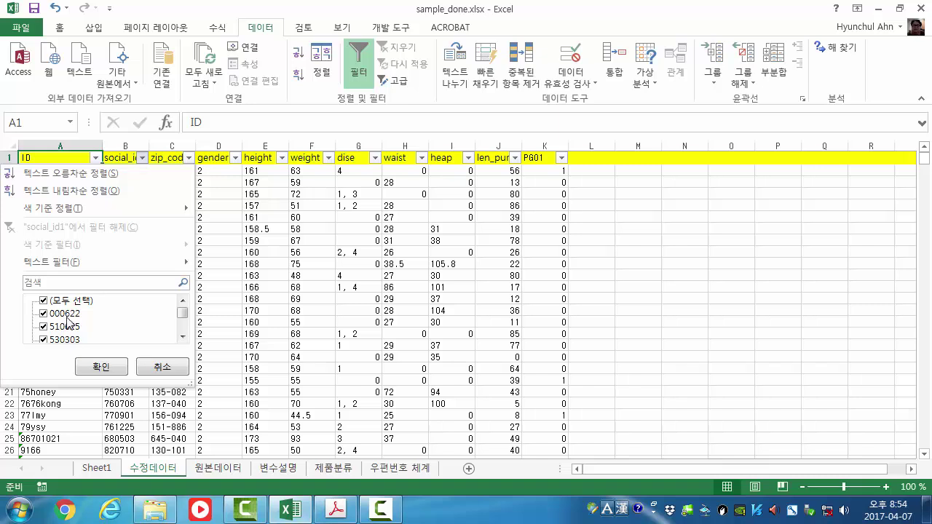
mouse_move(182, 315)
left_mouse_down()
mouse_move(185, 328)
mouse_move(183, 307)
left_mouse_up()
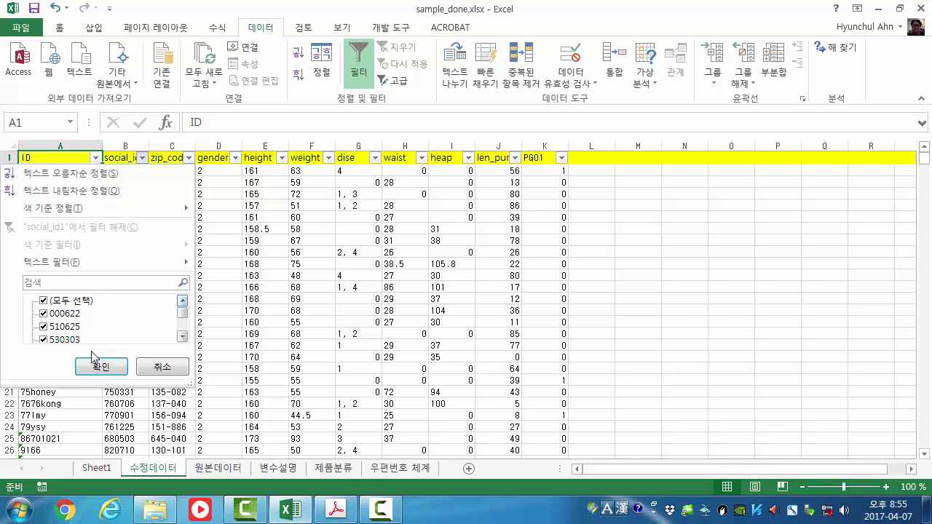
left_click(162, 368)
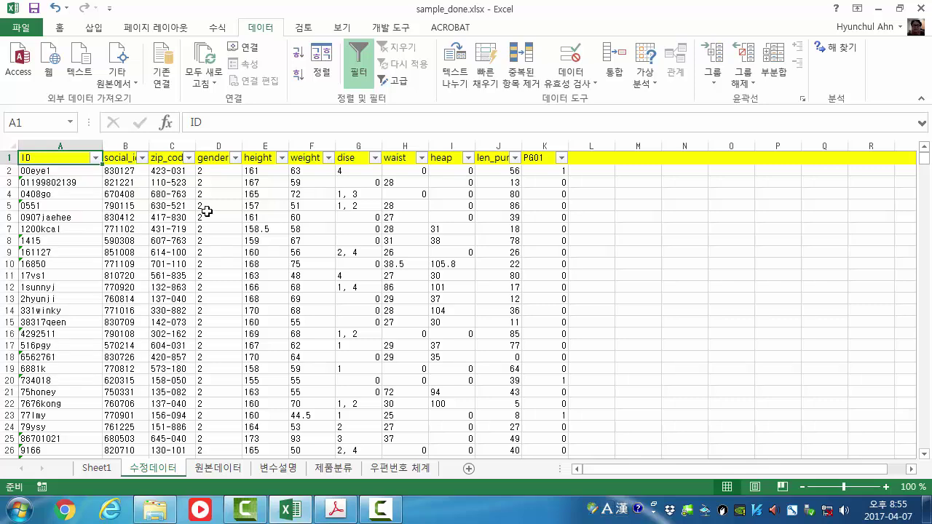
Filter the zip_code column to show only the rows with the value 000-000
left_click(189, 158)
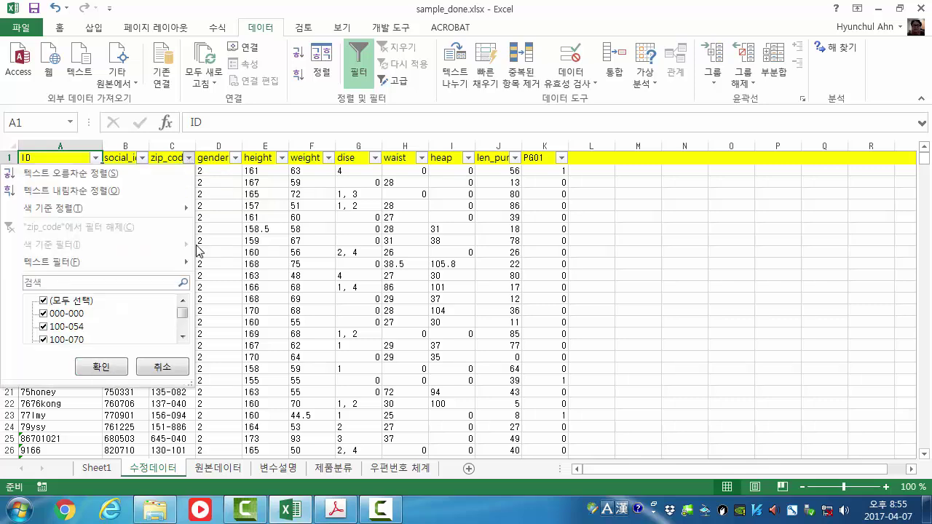
left_click_drag(186, 318, 186, 295)
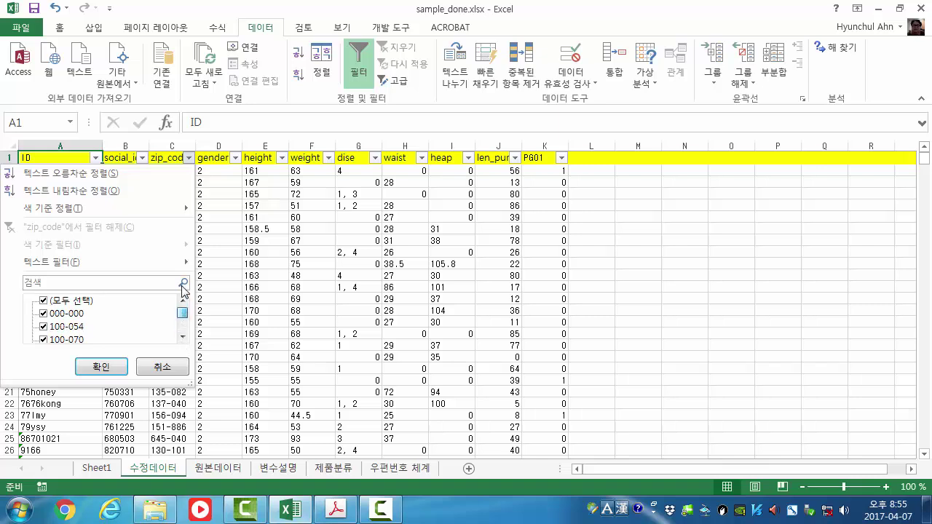
left_click(43, 300)
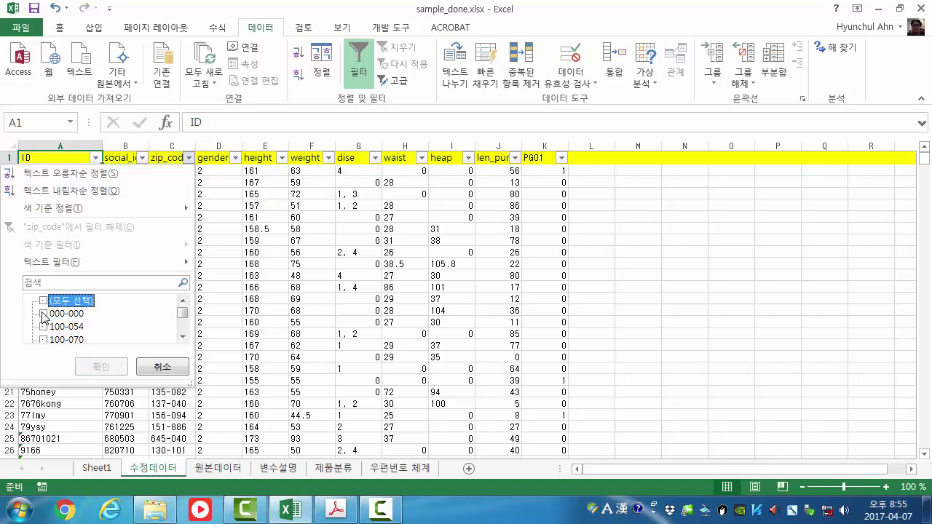
left_click(43, 314)
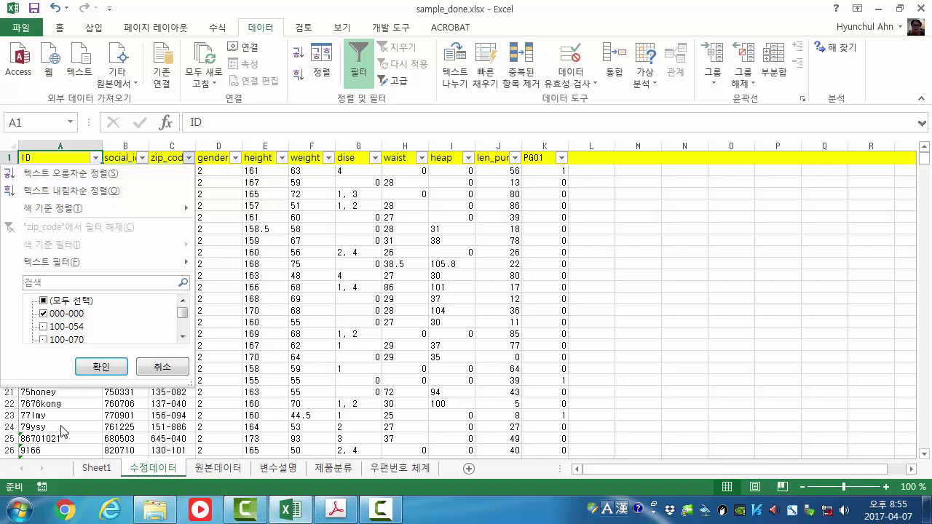
left_click(43, 301)
left_click(43, 301)
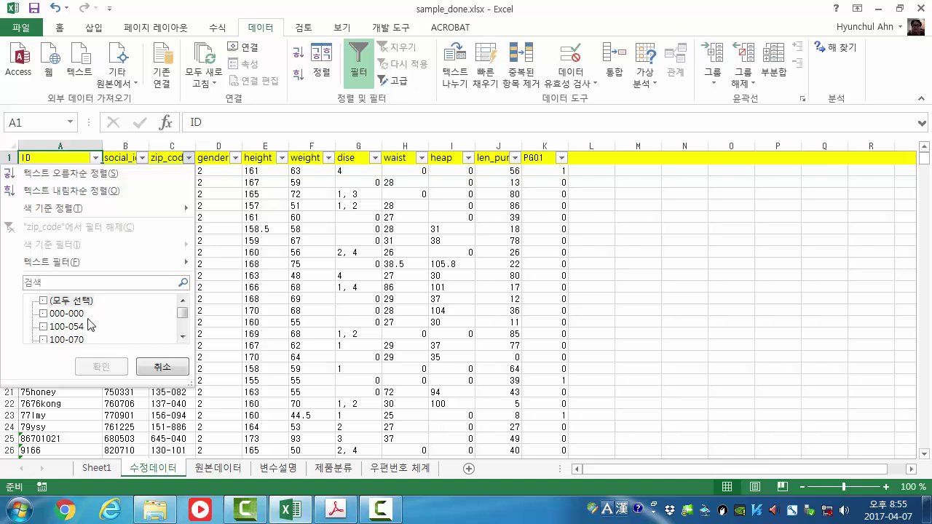
left_click(41, 314)
mouse_move(183, 312)
left_mouse_down()
mouse_move(185, 342)
mouse_move(182, 305)
left_mouse_up()
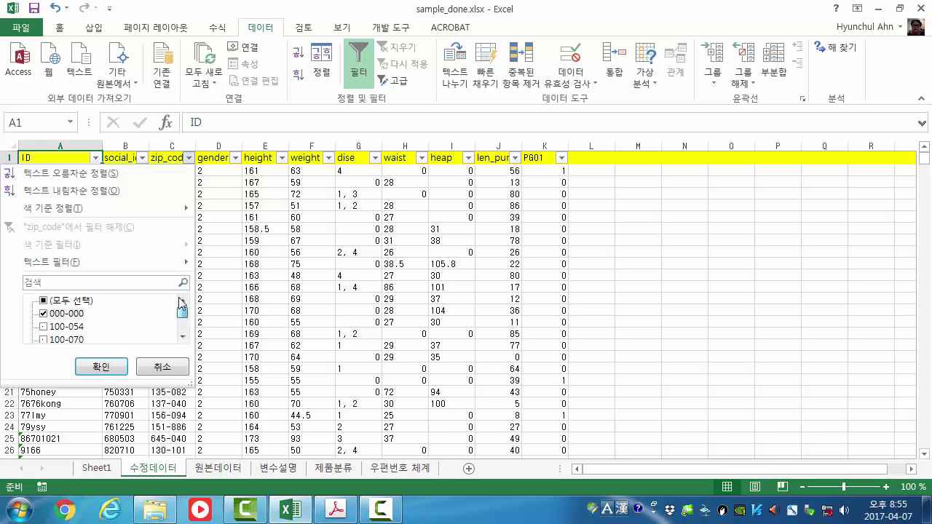
left_click(102, 370)
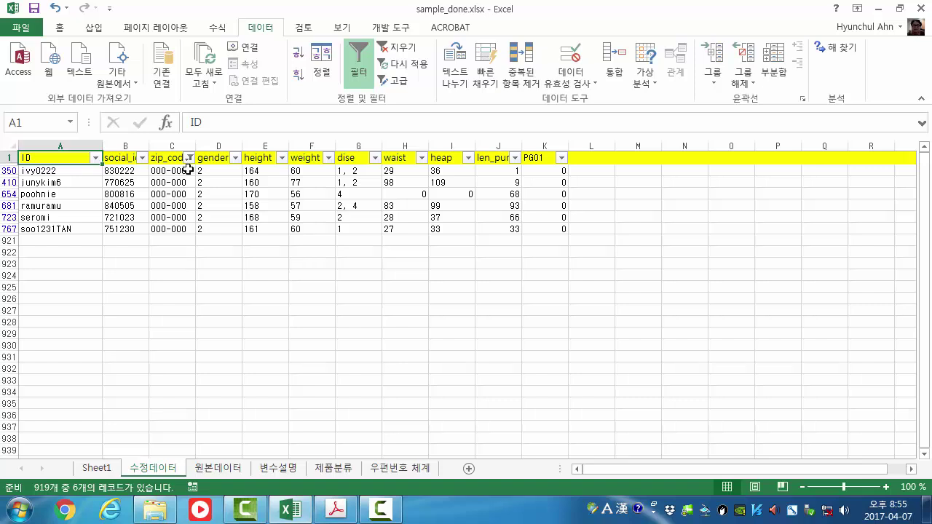
Delete the contents of the filtered 000-000 zip_code cells and clear the zip_code filter
left_click_drag(182, 171, 182, 229)
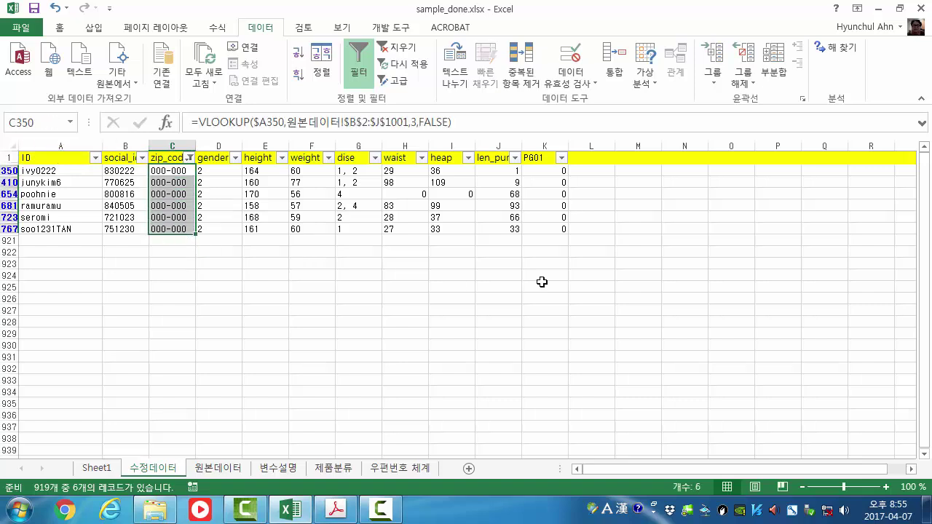
key("Delete")
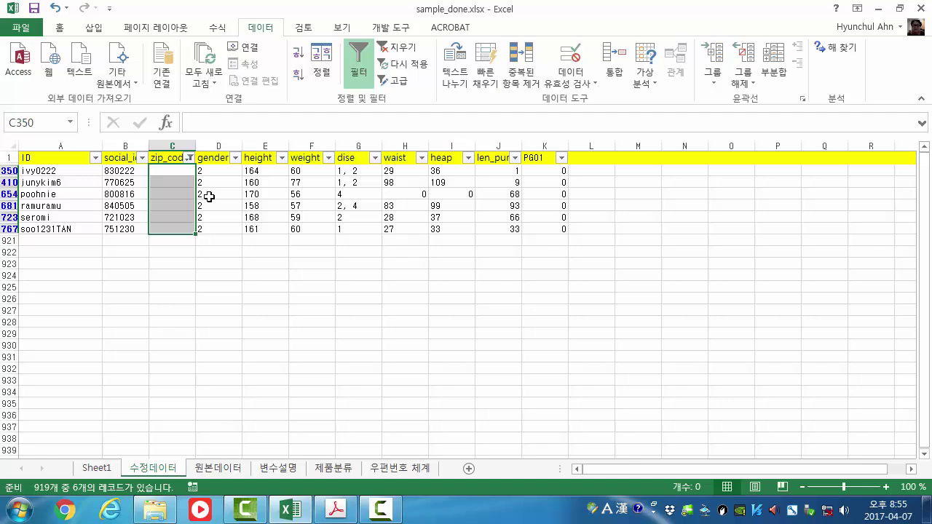
left_click(190, 157)
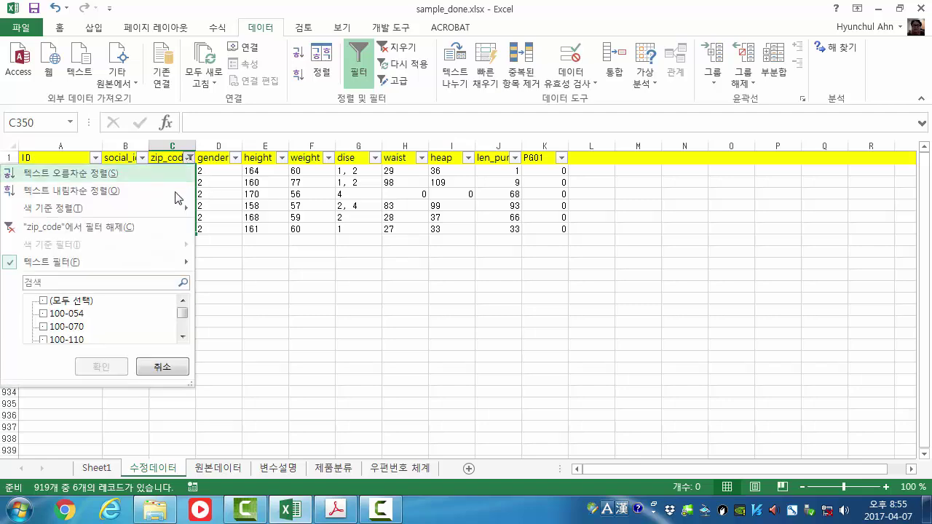
left_click(129, 232)
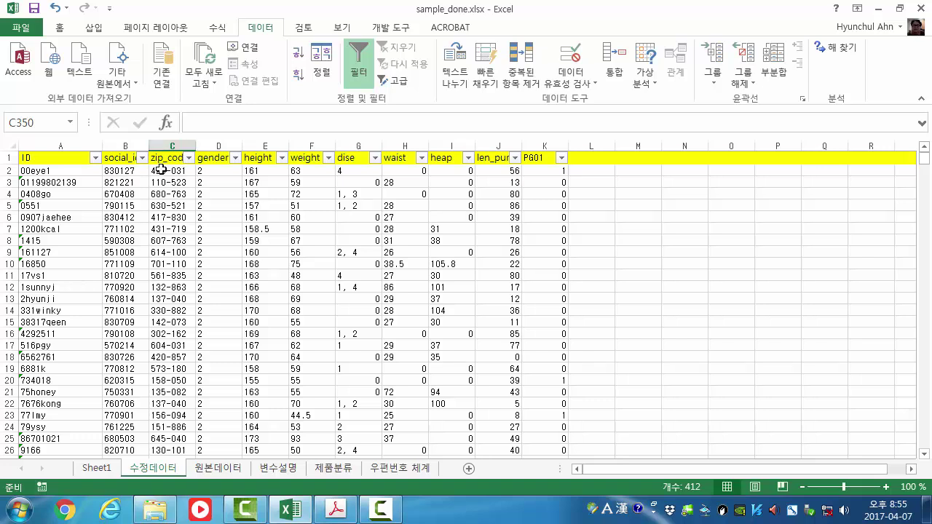
Examine the distinct values of the gender and height columns for missing or invalid entries, without applying a filter
left_click(235, 157)
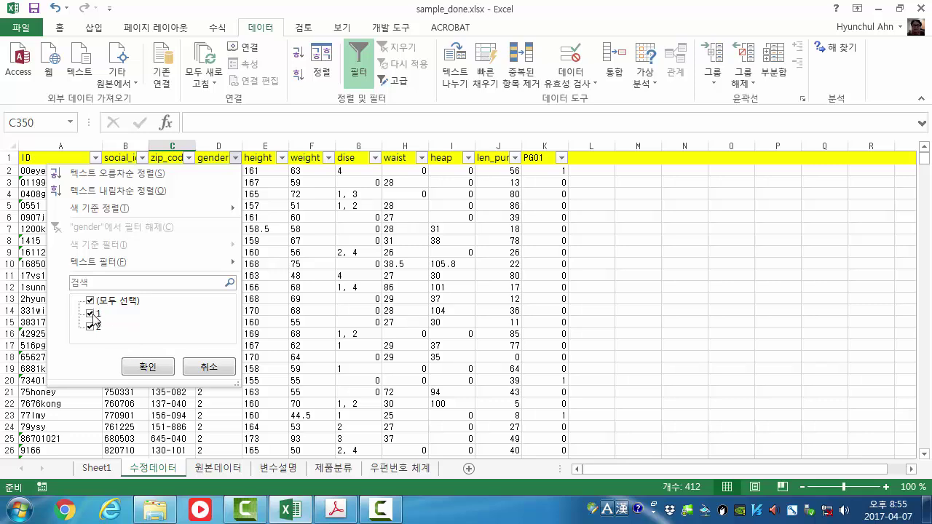
left_click(209, 372)
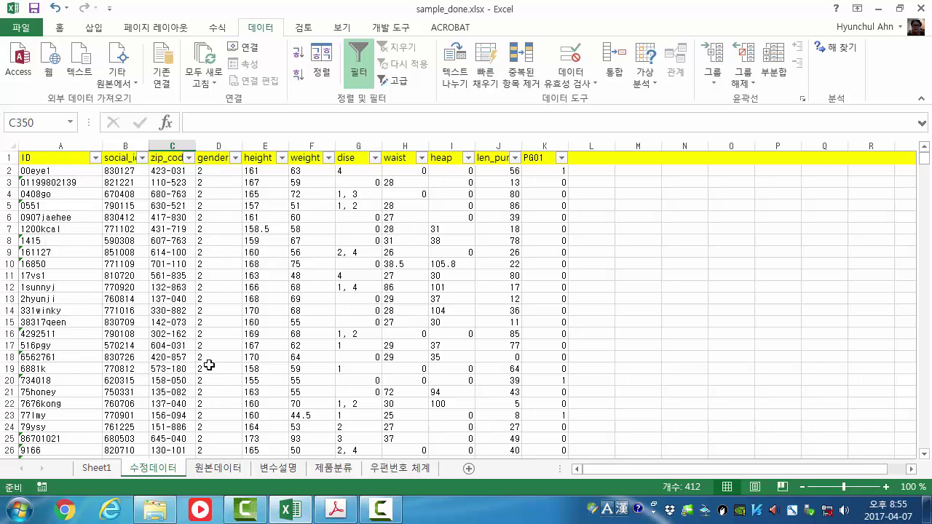
left_click(281, 158)
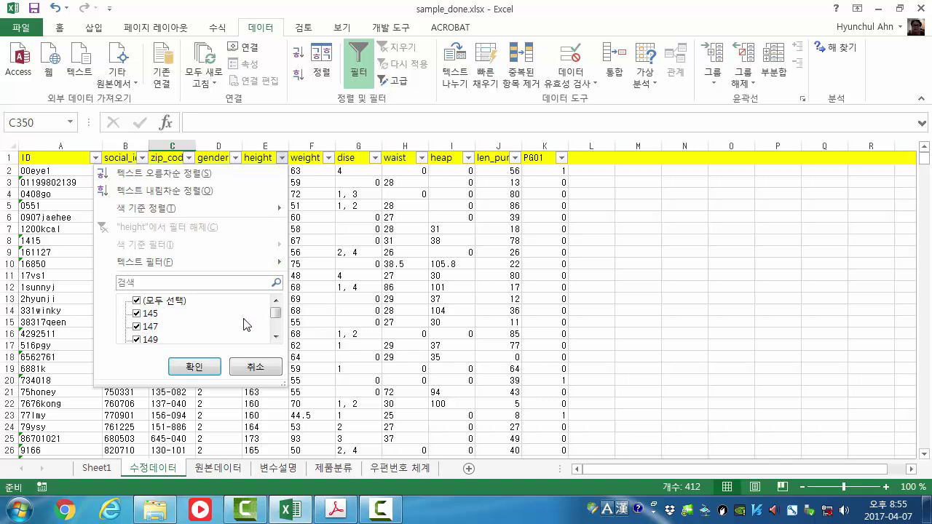
left_click(137, 300)
left_click_drag(275, 315, 278, 333)
left_click(258, 366)
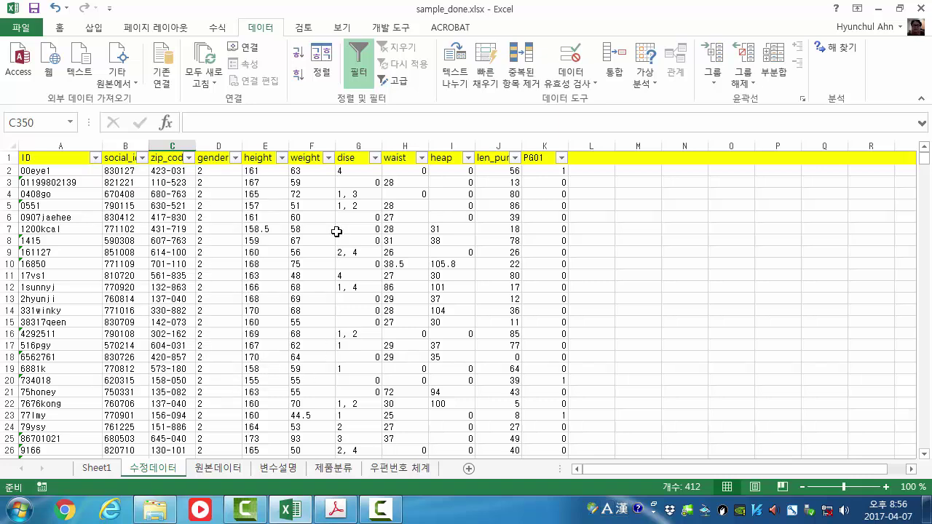
Filter the weight column to show only the rows with the value 00
left_click(329, 158)
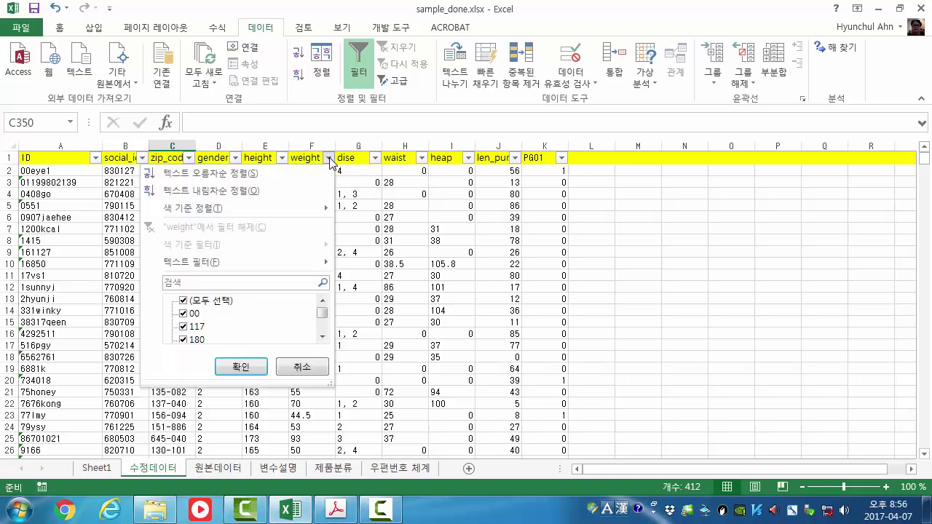
left_click(186, 302)
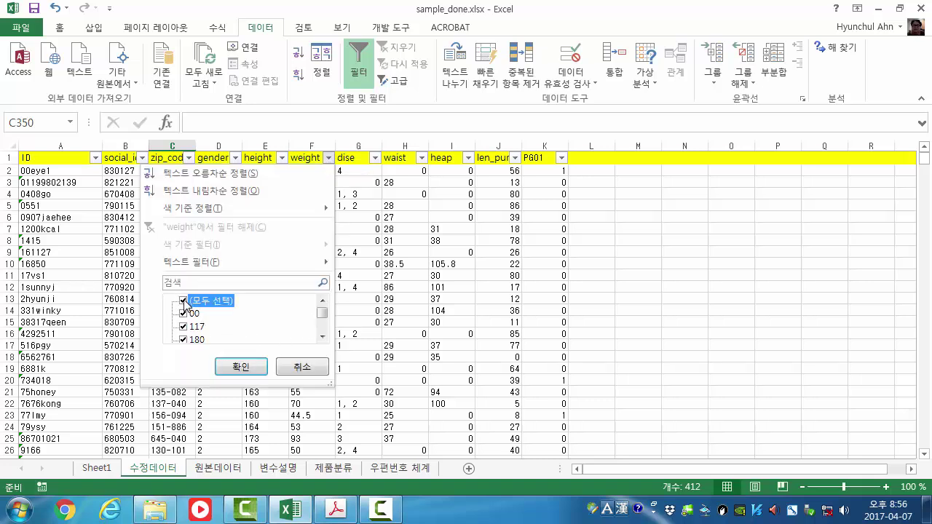
left_click(185, 315)
left_click(184, 314)
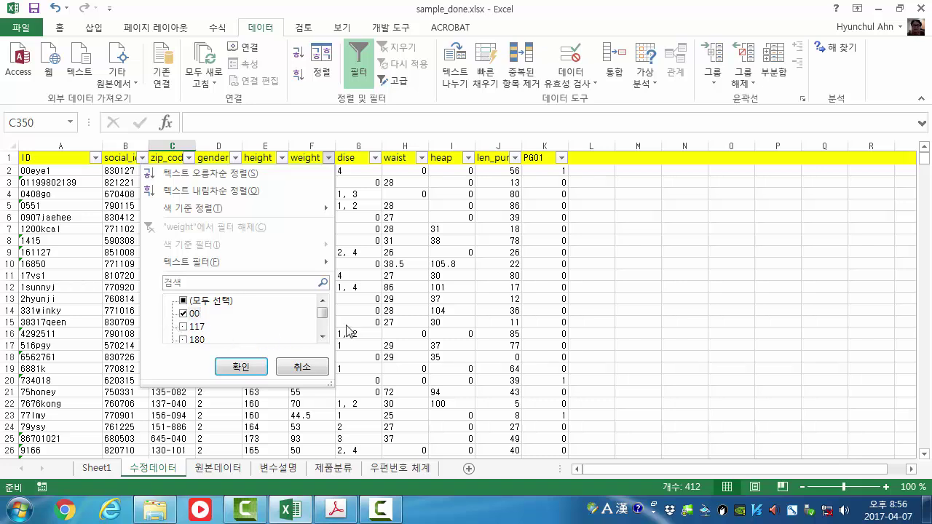
mouse_move(322, 310)
left_mouse_down()
mouse_move(323, 327)
mouse_move(323, 313)
mouse_move(334, 319)
left_mouse_up()
left_click(246, 370)
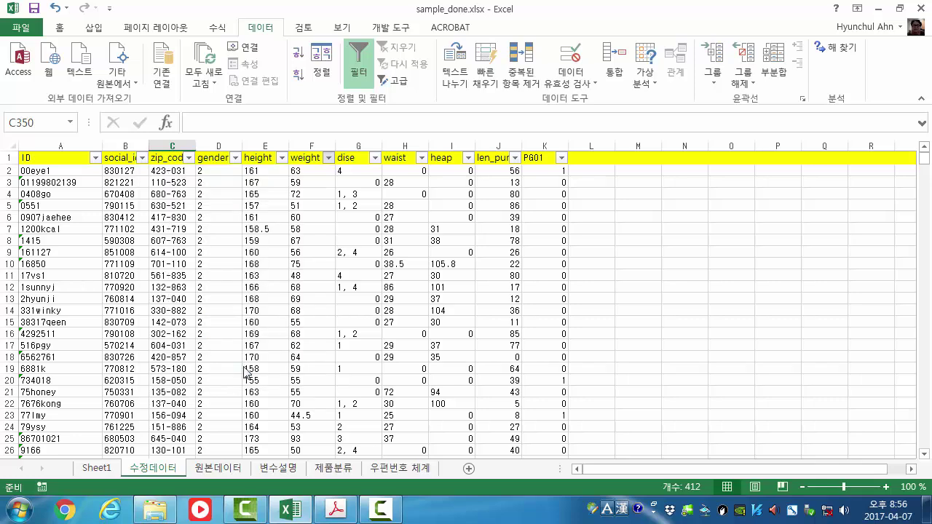
Delete the contents of the filtered 00 weight cell and clear the weight filter
left_click(310, 171)
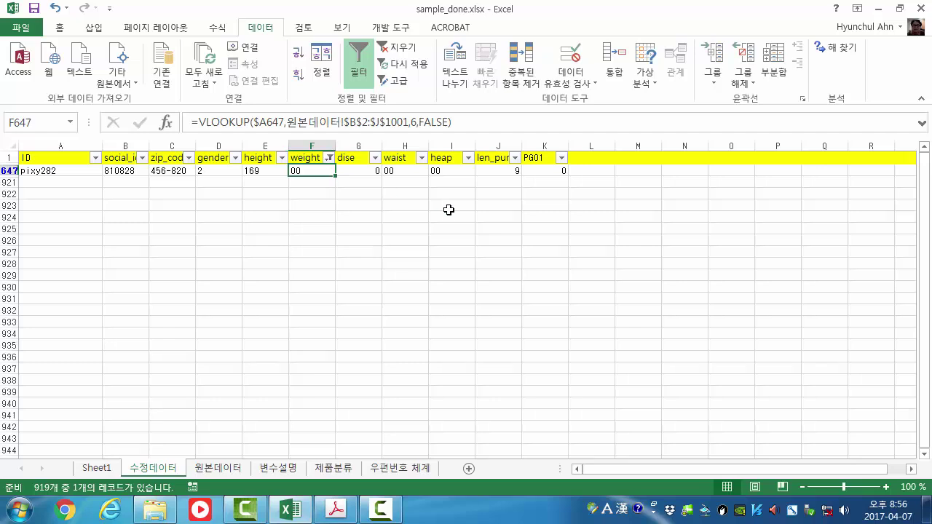
key("Delete")
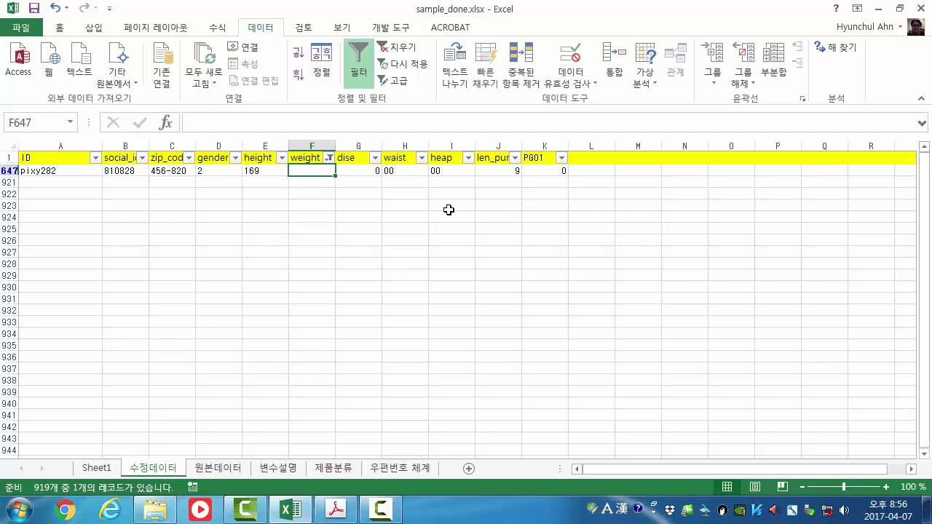
left_click(330, 158)
left_click(288, 229)
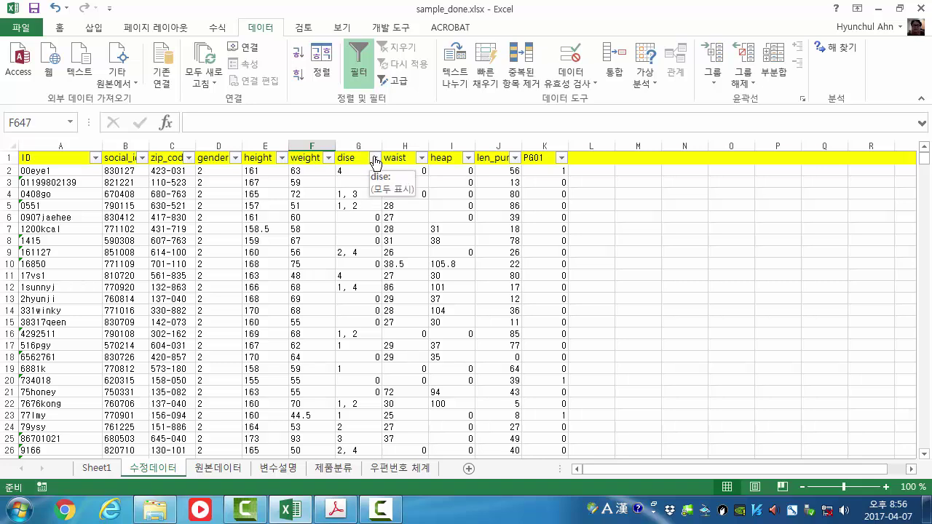
Filter the dise column to show only the rows with the value 0 and select the first filtered dise cell
left_click(375, 158)
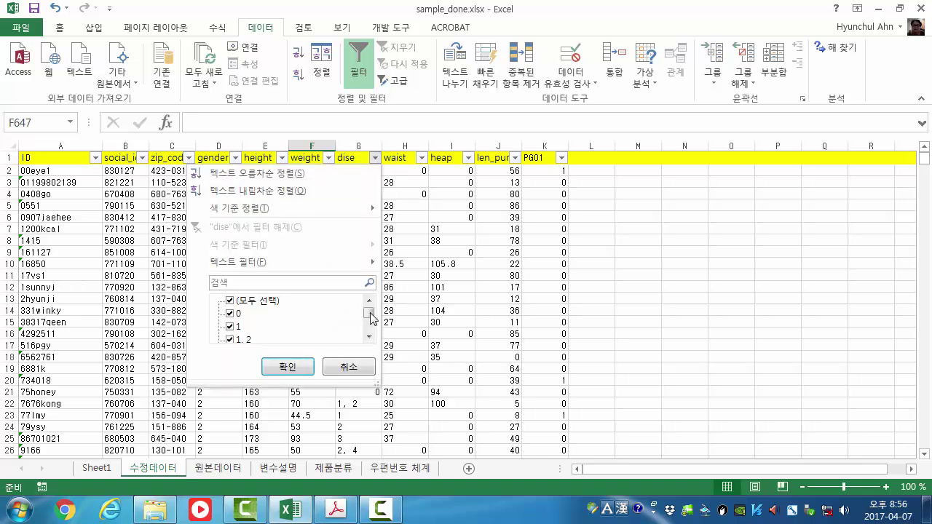
mouse_move(371, 318)
left_mouse_down()
mouse_move(377, 333)
mouse_move(373, 303)
left_mouse_up()
left_click(232, 301)
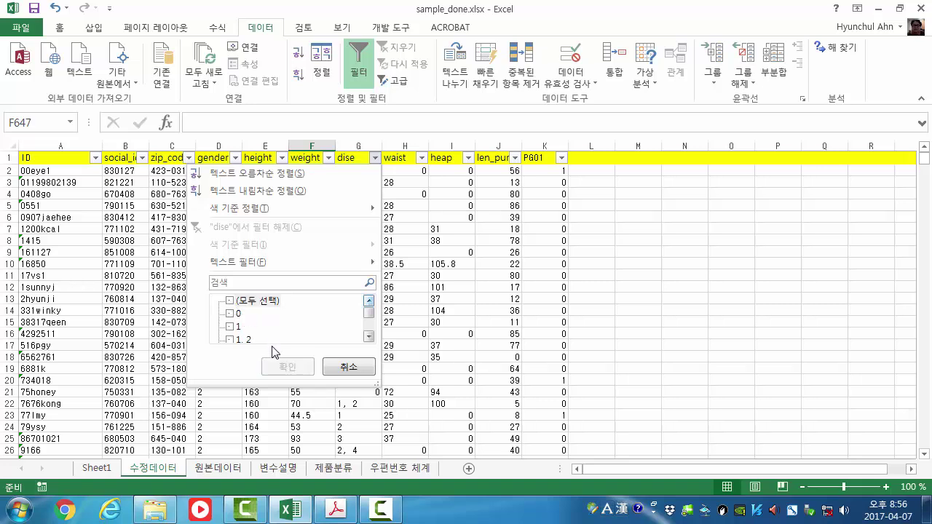
left_click(230, 314)
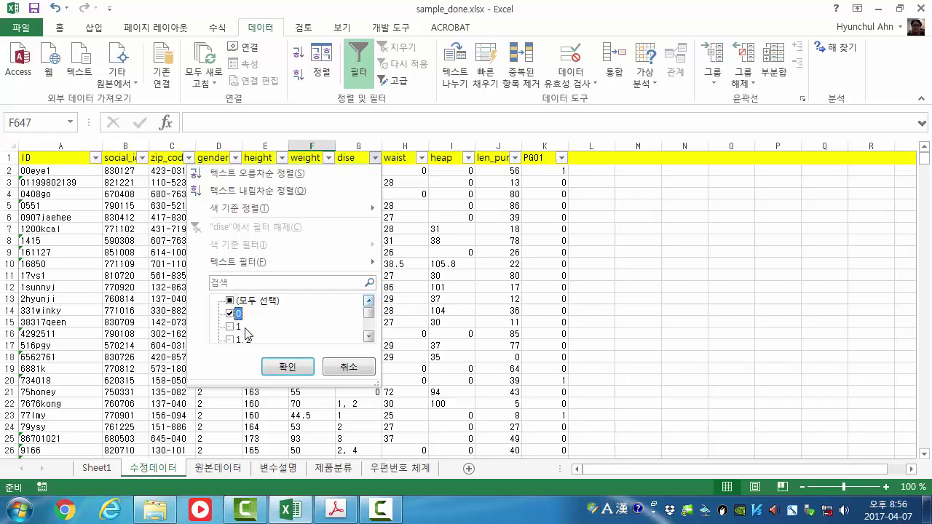
left_click(288, 366)
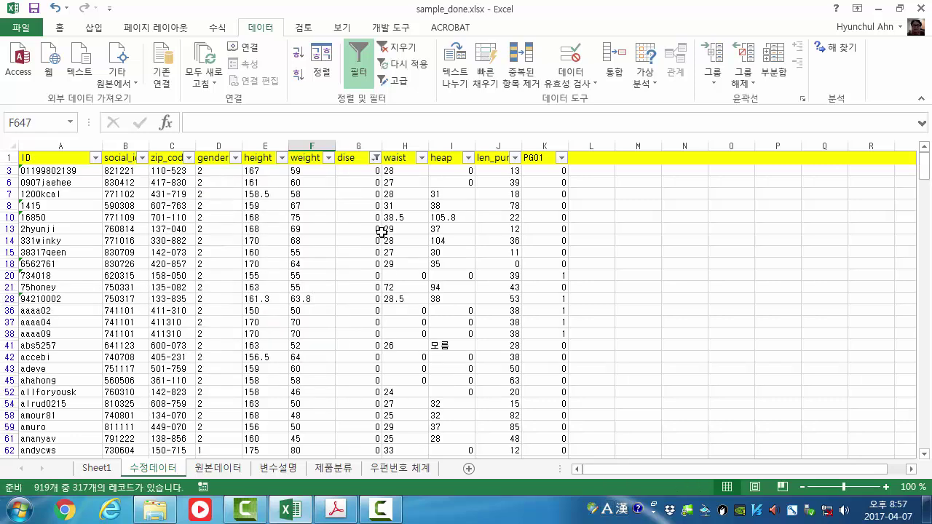
left_click(367, 171)
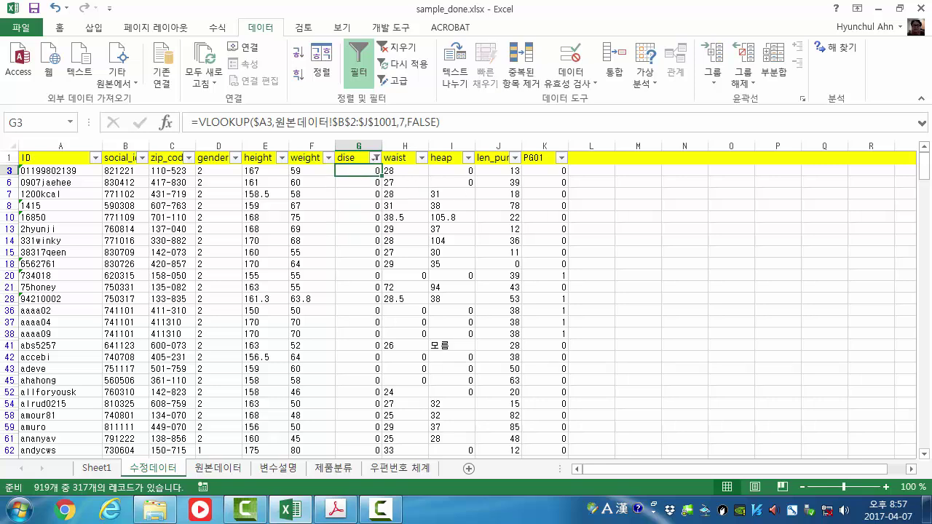
Delete the zero values from all filtered cells of the dise column, G3 through G917
left_click_drag(924, 166, 924, 435)
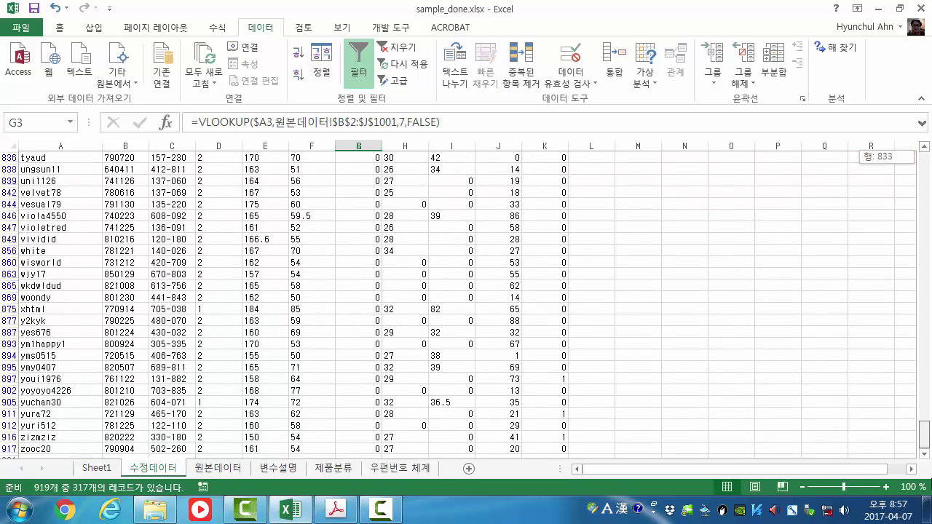
left_click(367, 447, "shift")
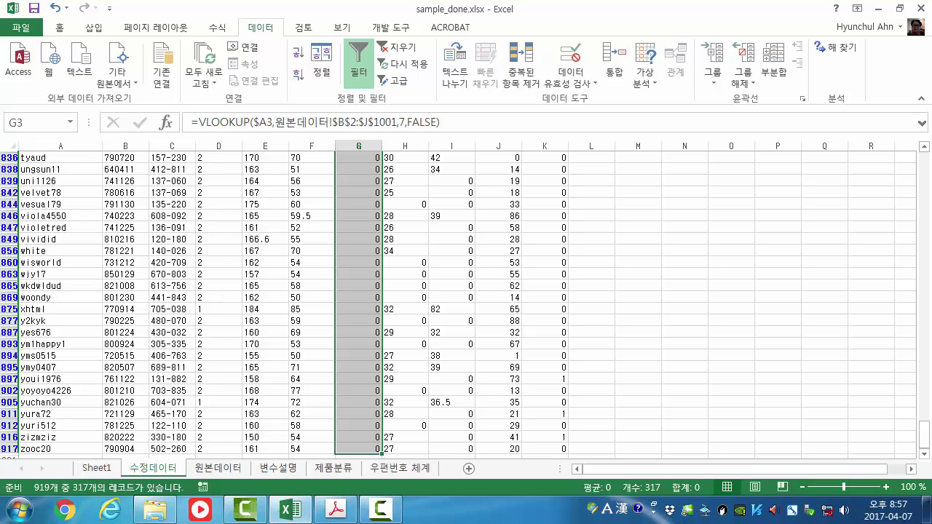
key("Delete")
key("ctrl+BackSpace")
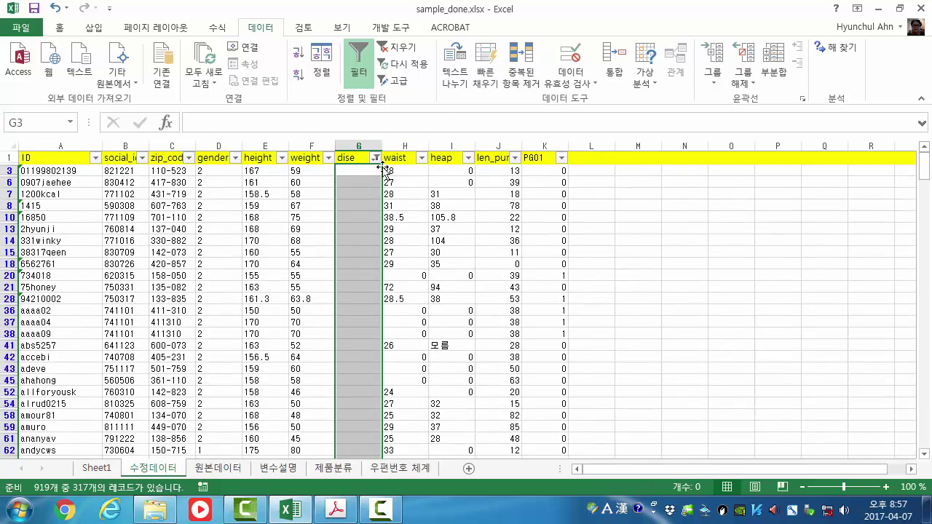
Clear the filter on the dise column to show all records again
left_click(375, 157)
left_click(342, 226)
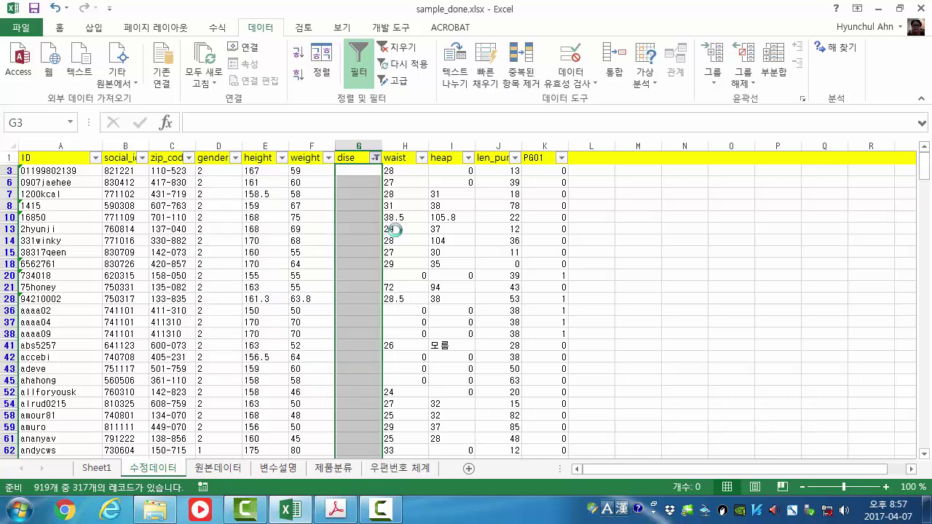
left_click(412, 207)
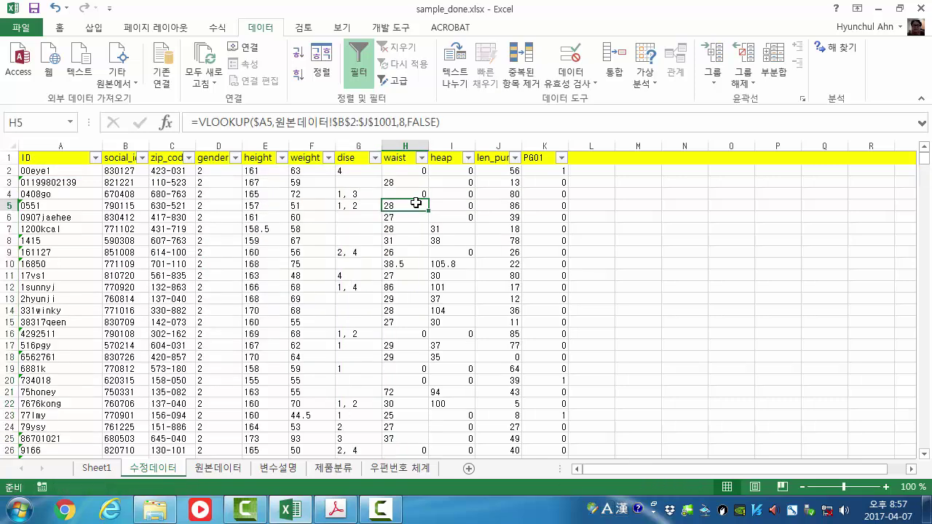
Restrict the waist column's filter selection to the values 0, `26 and 00
left_click(422, 158)
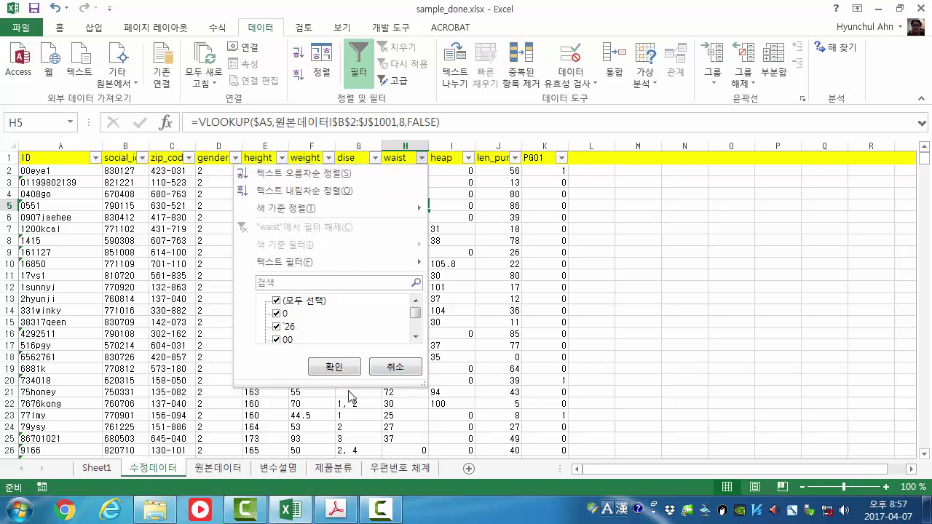
left_click(276, 301)
left_click(278, 314)
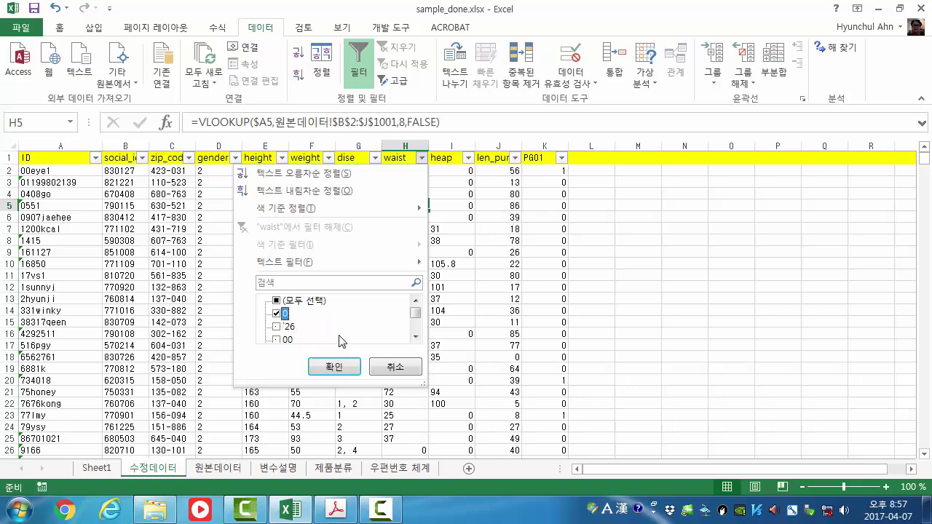
left_click(282, 338)
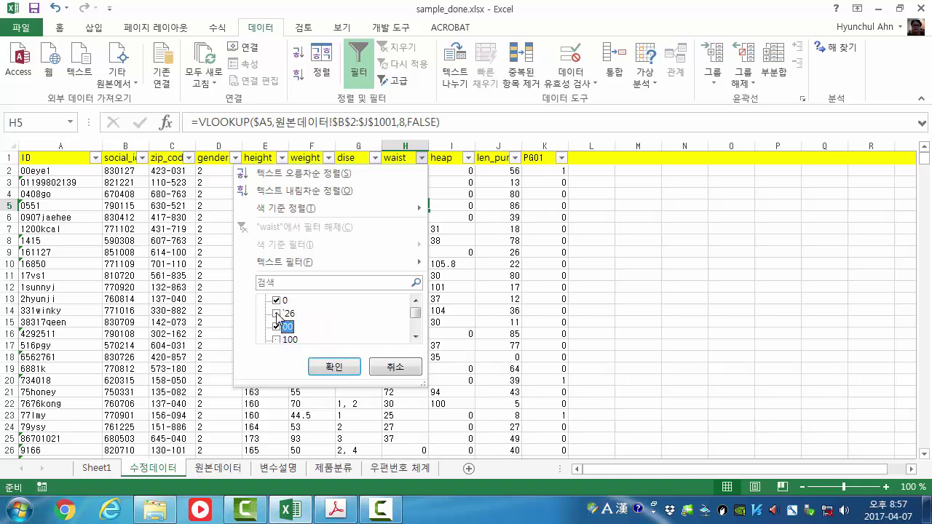
left_click(276, 314)
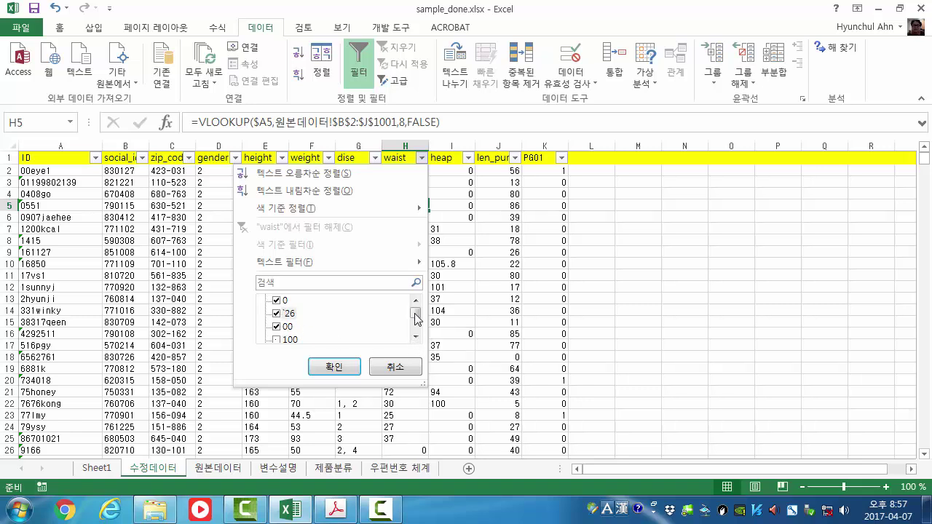
left_click_drag(415, 313, 416, 312)
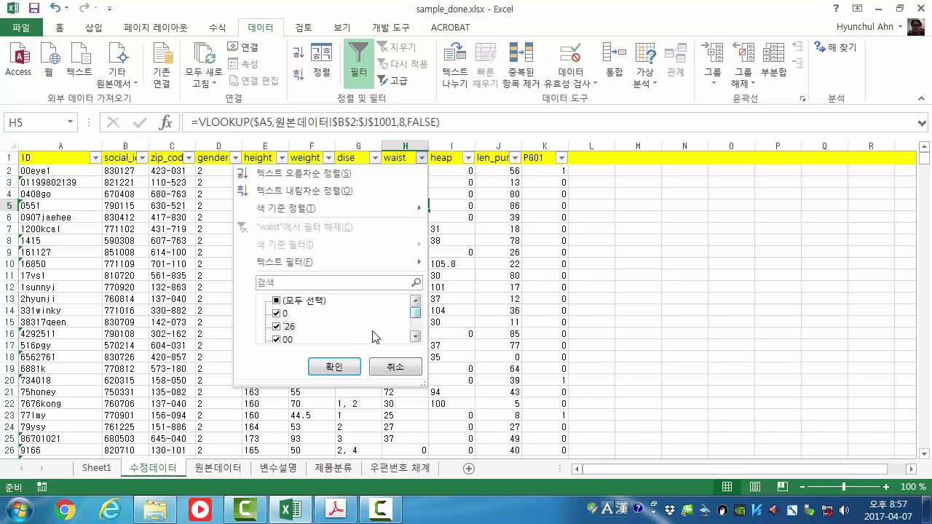
Add the range entry 24~25 to the values selected in the waist filter
left_click(414, 337)
left_click(413, 337)
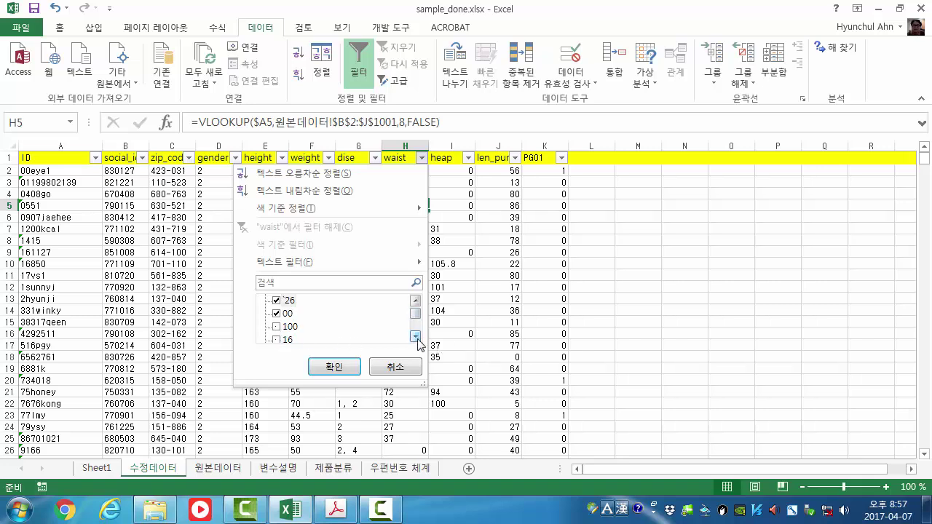
left_click(415, 337)
left_click(415, 337)
left_click(415, 337)
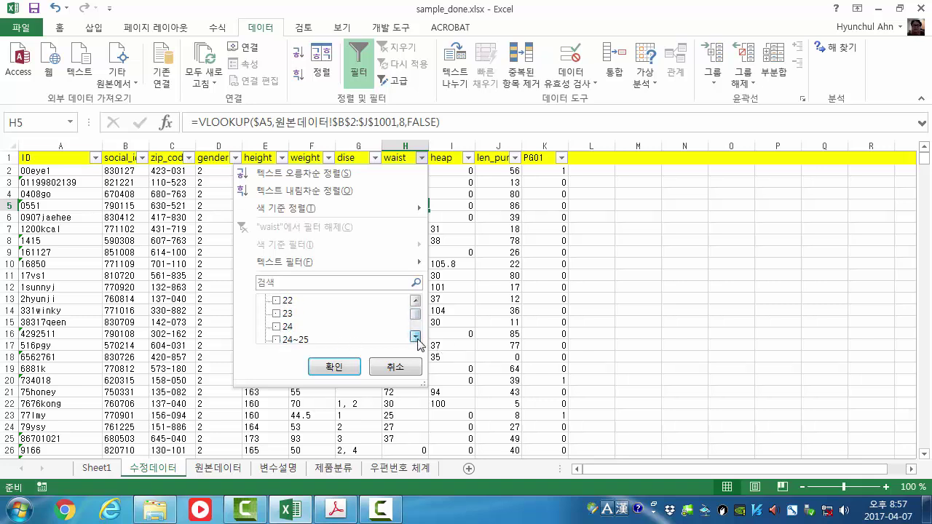
left_click(415, 337)
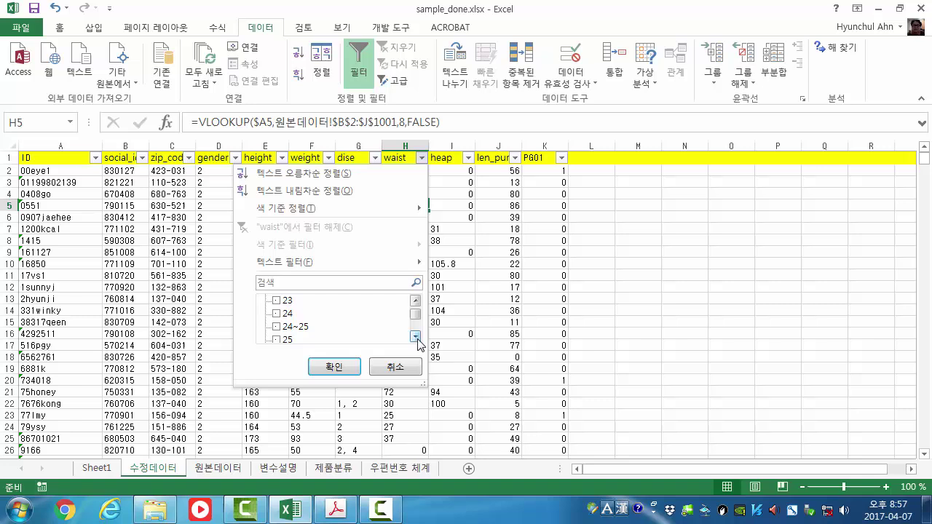
left_click(277, 327)
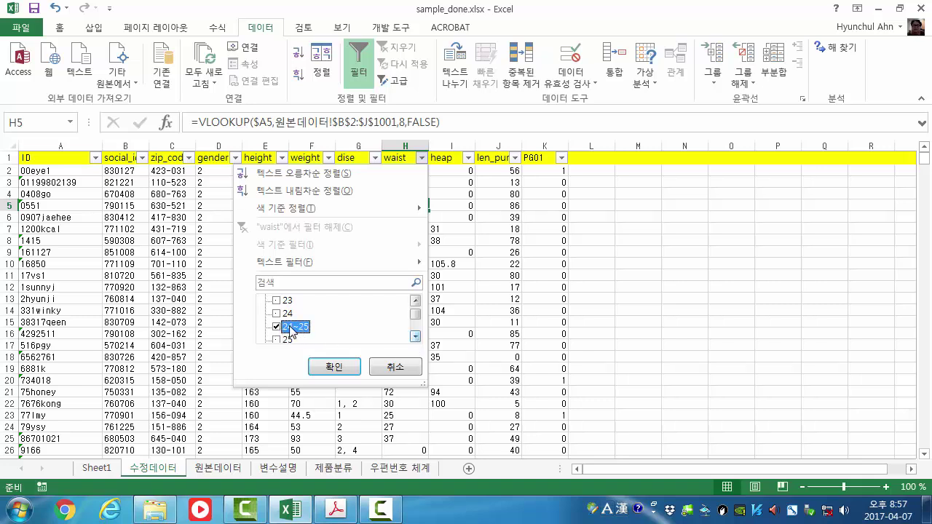
Include the range entries 28~29 and 29-30 in the waist filter selection
left_click(415, 337)
left_click(415, 337)
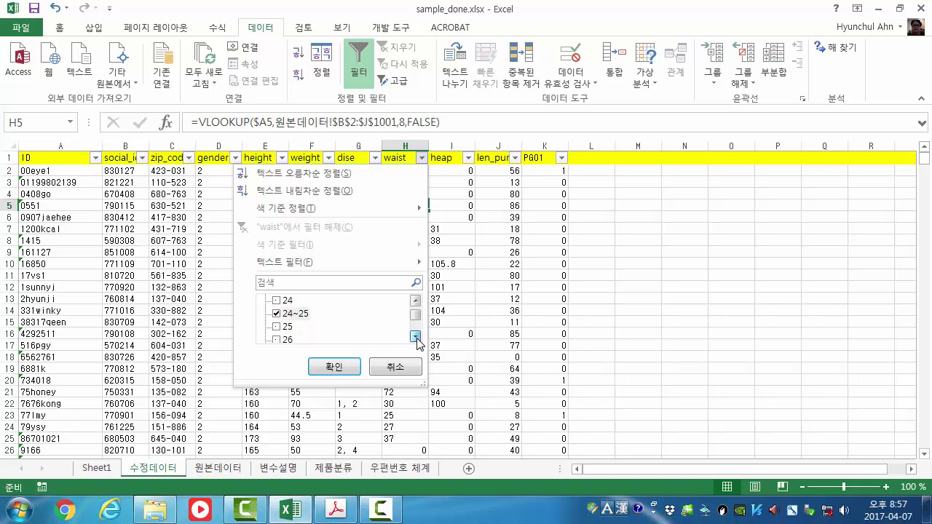
left_click(415, 337)
left_click(415, 337)
left_click(415, 337)
left_click(415, 338)
left_click(415, 337)
left_click(415, 337)
left_click(415, 337)
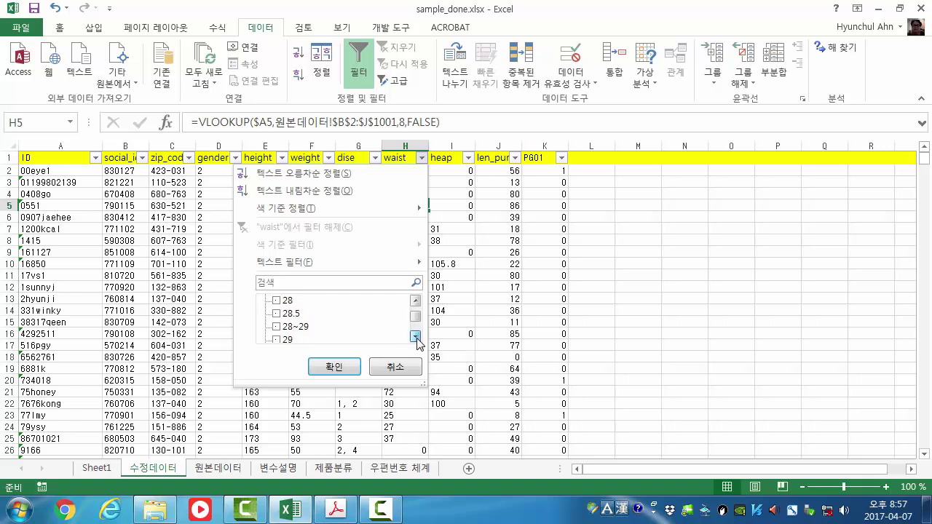
left_click(415, 337)
left_click(276, 314)
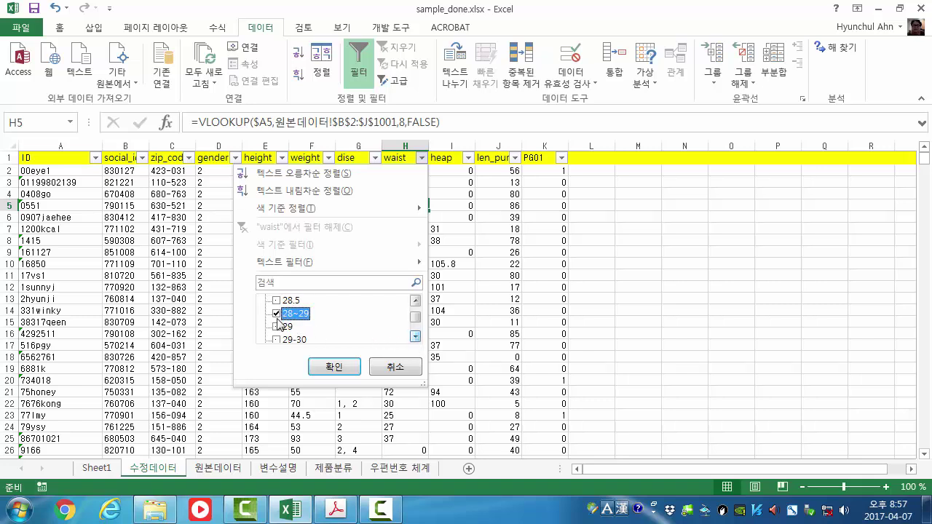
left_click(276, 339)
Check the rest of the waist value list for irregular entries and apply the filter
left_click(415, 337)
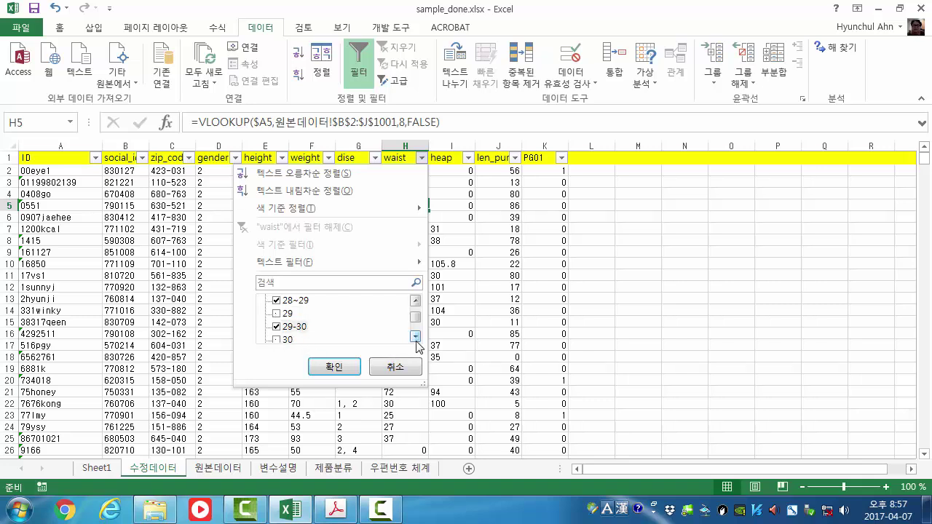
left_click(415, 337)
left_click(415, 337)
left_click(415, 338)
left_click(415, 337)
left_click(415, 337)
left_click(415, 337)
left_click(415, 337)
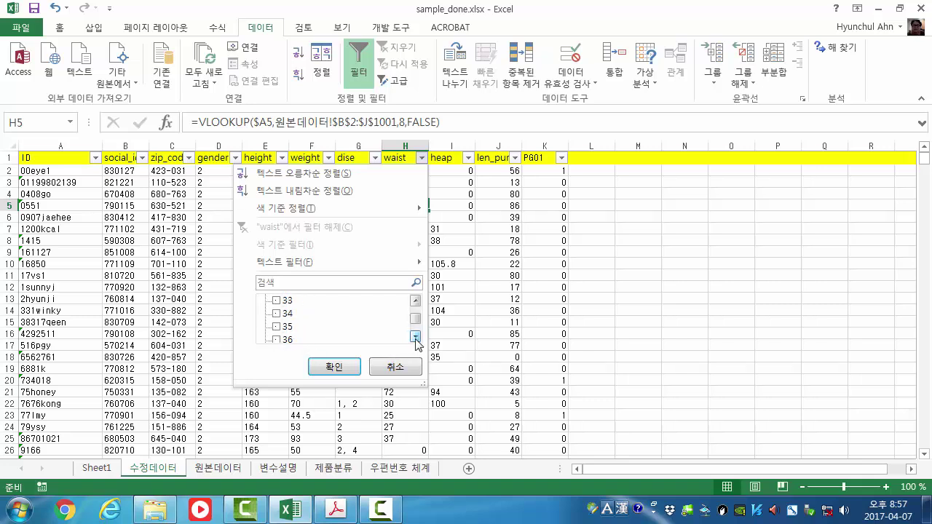
left_click(415, 337)
left_click(415, 337)
left_click(415, 337)
left_click(415, 337)
left_click(415, 337)
left_click(415, 337)
left_click(415, 338)
left_click(415, 337)
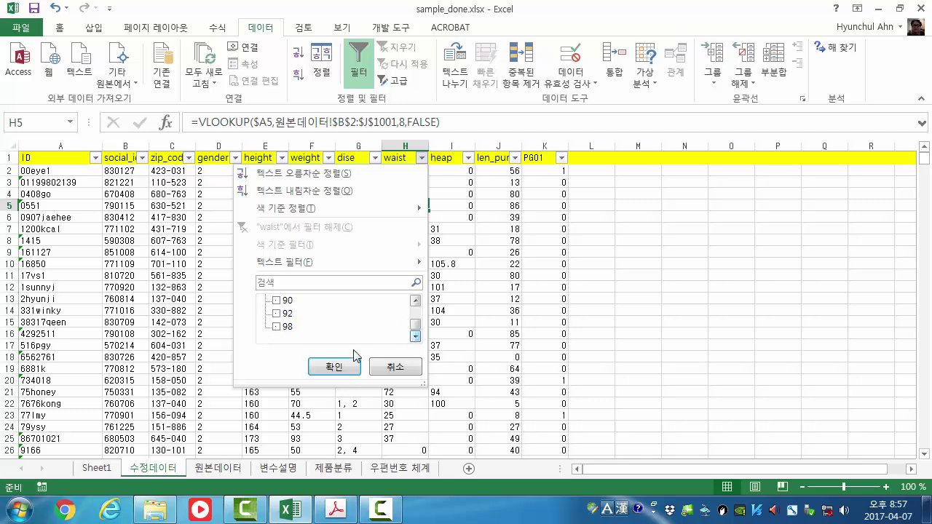
left_click(339, 368)
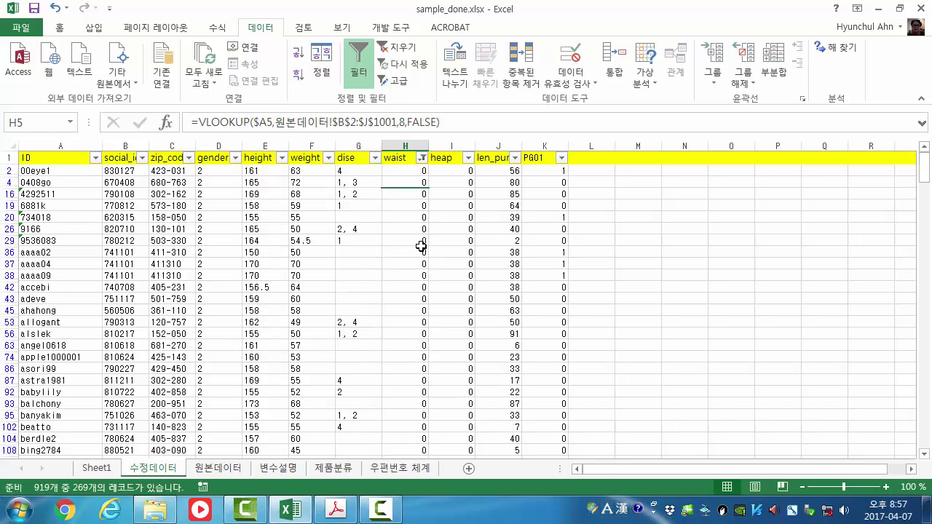
Delete the zeros in the filtered waist column from H2 through H211, stopping above the 29-30 entry
left_click_drag(408, 173, 393, 362)
scroll(397, 363, "down", 1)
scroll(397, 363, "down", 9)
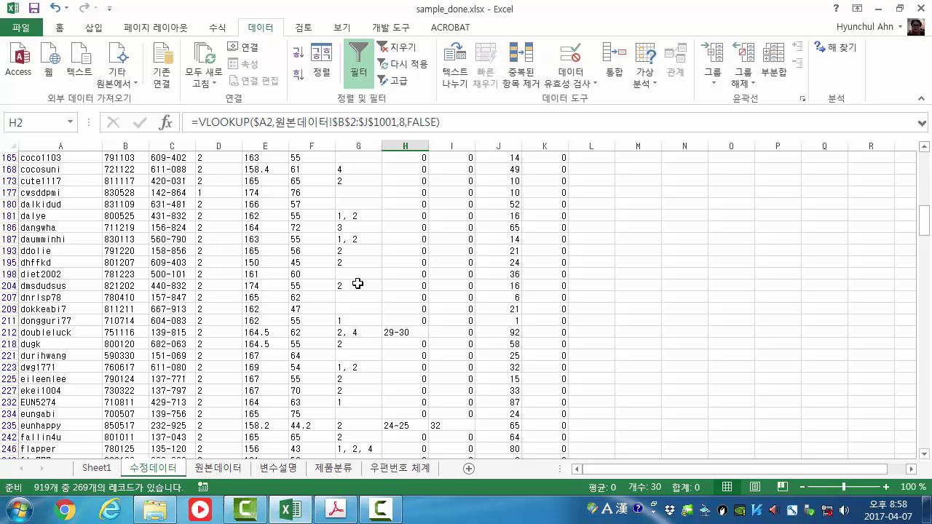
left_click(406, 319, "shift")
key("Delete")
scroll(437, 312, "up", 15)
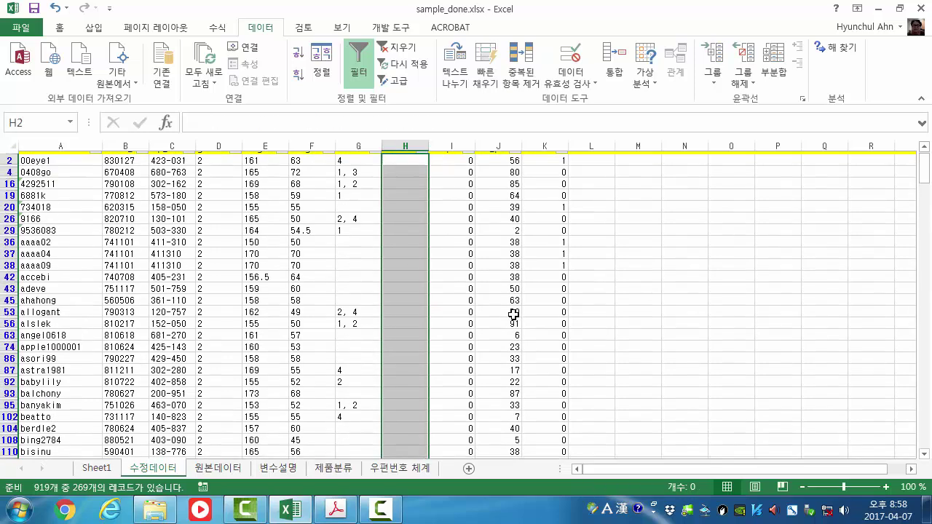
scroll(411, 248, "down", 2)
scroll(412, 249, "down", 12)
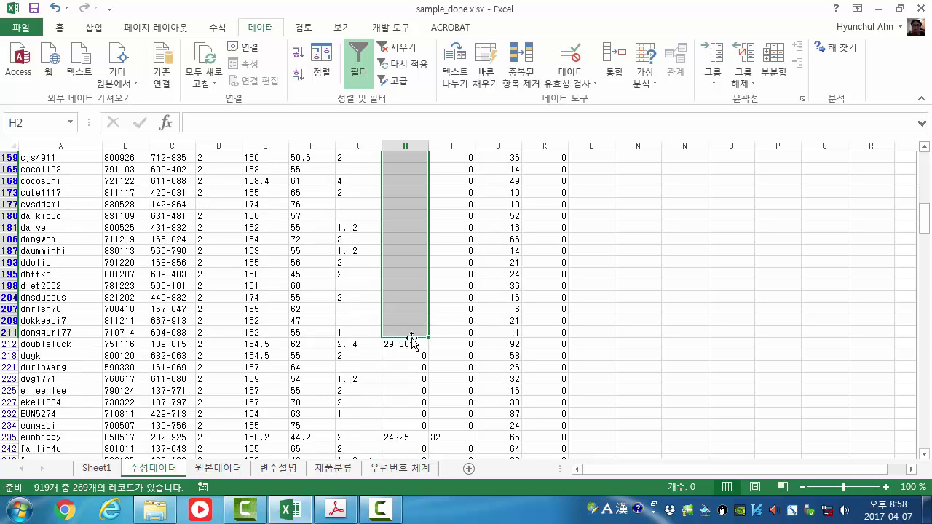
Replace the waist range entry in cell H212 with 29.5
left_click(415, 345)
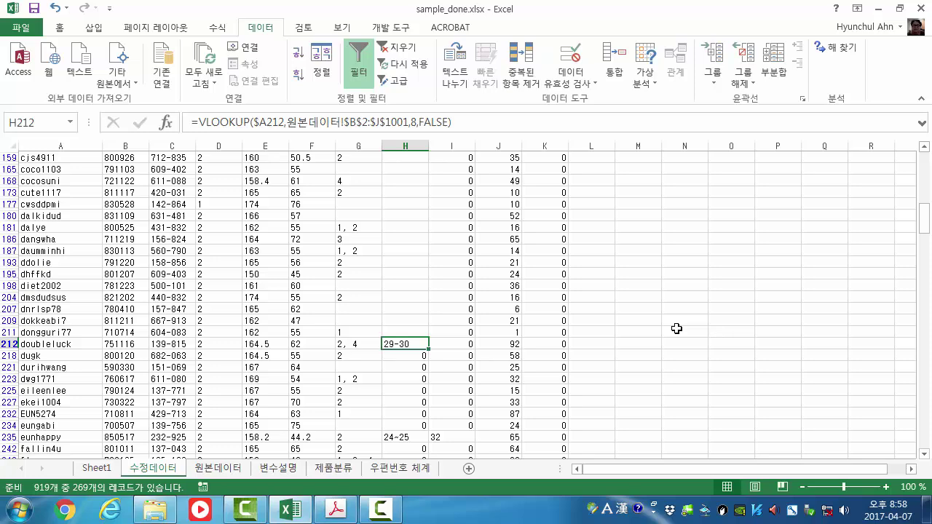
type("29")
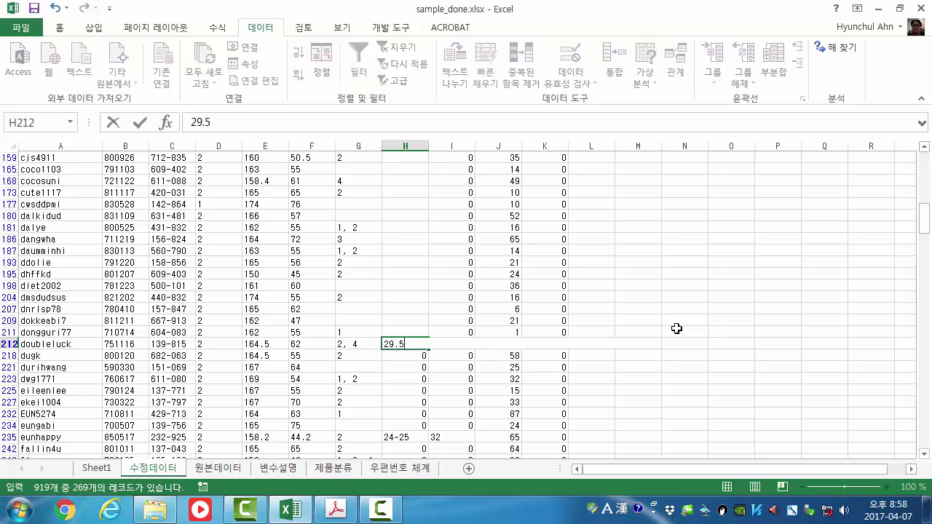
type(".5")
key("Return")
Delete the zeros in the visible waist cells from H218 through H234
key("shift+Down")
key("shift+Down")
key("shift+Down")
key("shift+Down")
key("shift+Down")
key("shift+Down")
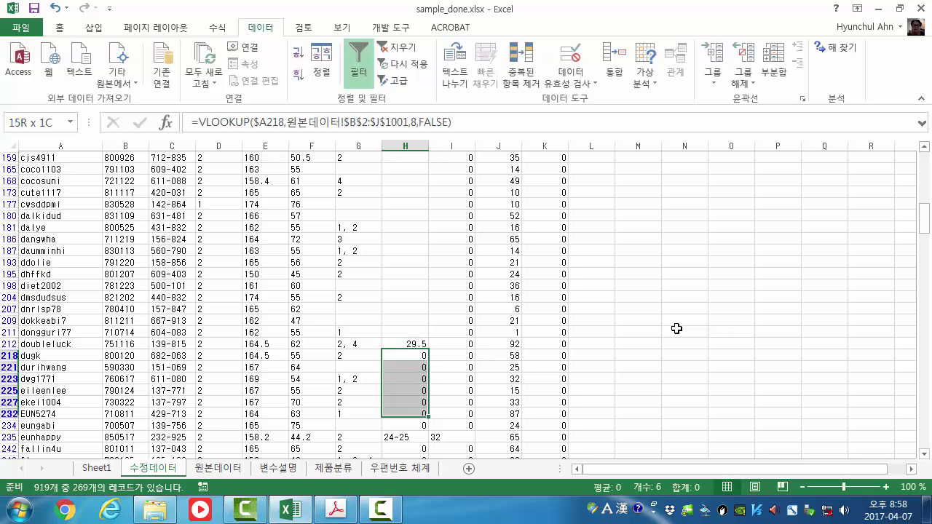
key("Delete")
Replace the waist range entry in cell H235 with 24.5
key("Down")
key("Down")
key("Down")
key("Down")
key("Down")
key("Down")
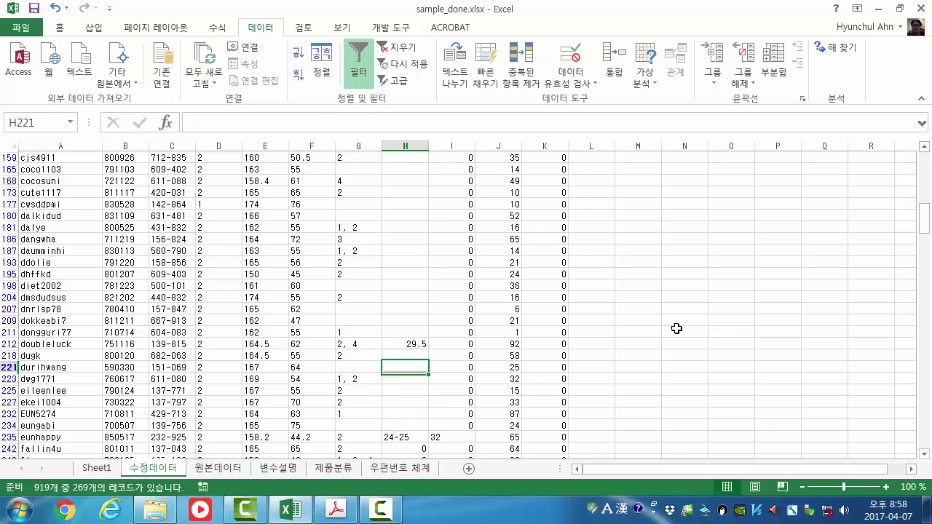
key("Down")
key("Down")
key("Up")
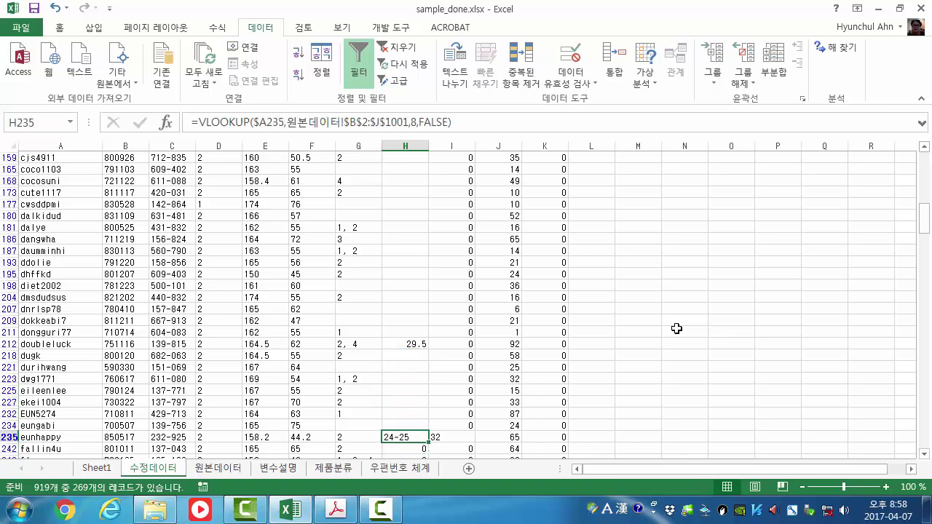
type("24")
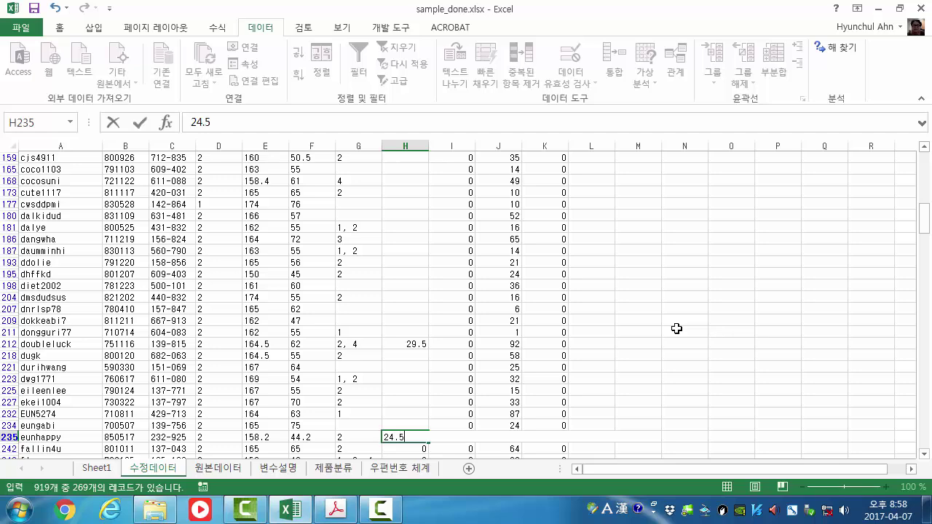
type(".5")
key("Return")
Delete the zeros in the visible waist cells from H242 through H607, stopping above the next 24~25 entry
scroll(601, 333, "down", 4)
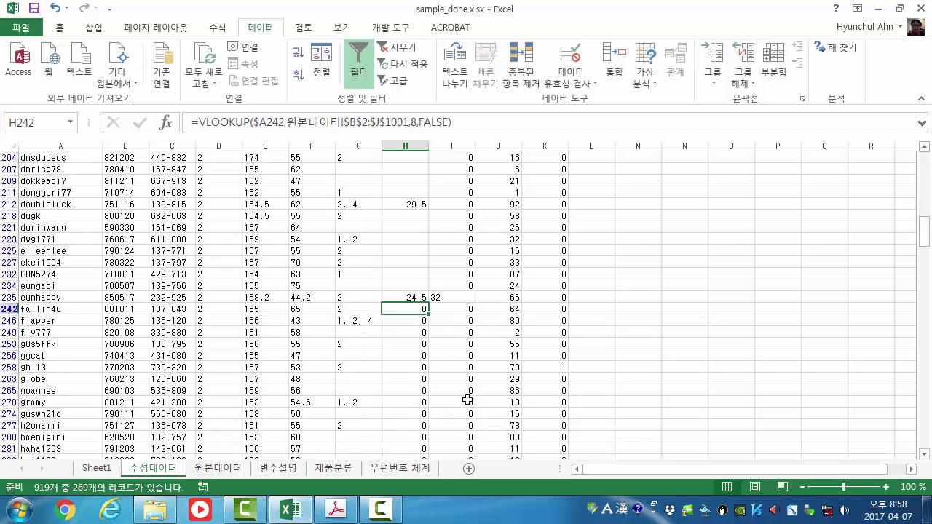
scroll(468, 400, "down", 13)
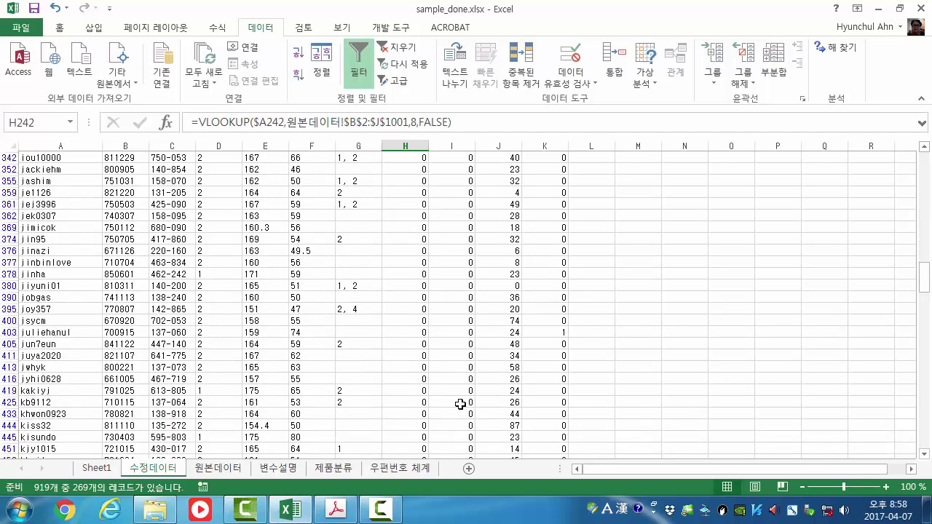
scroll(461, 404, "down", 18)
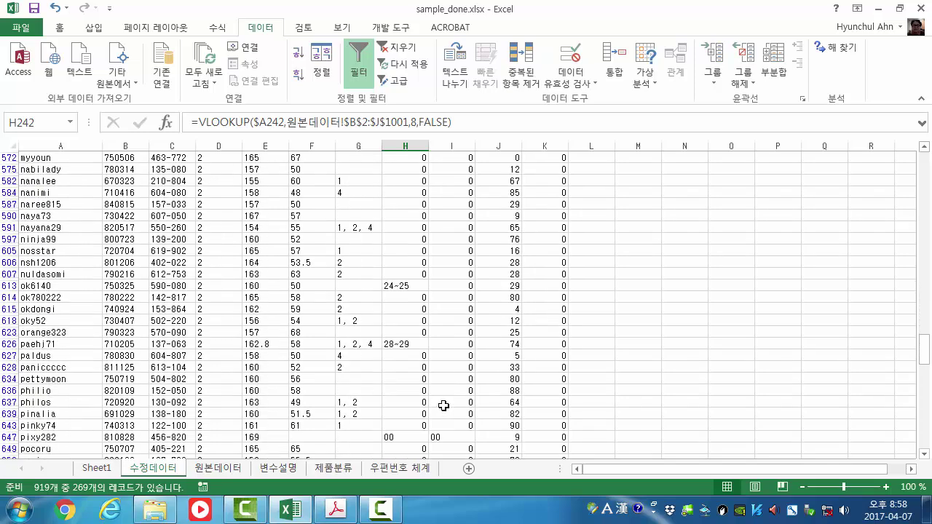
scroll(443, 405, "up", 1)
left_click(415, 307, "shift")
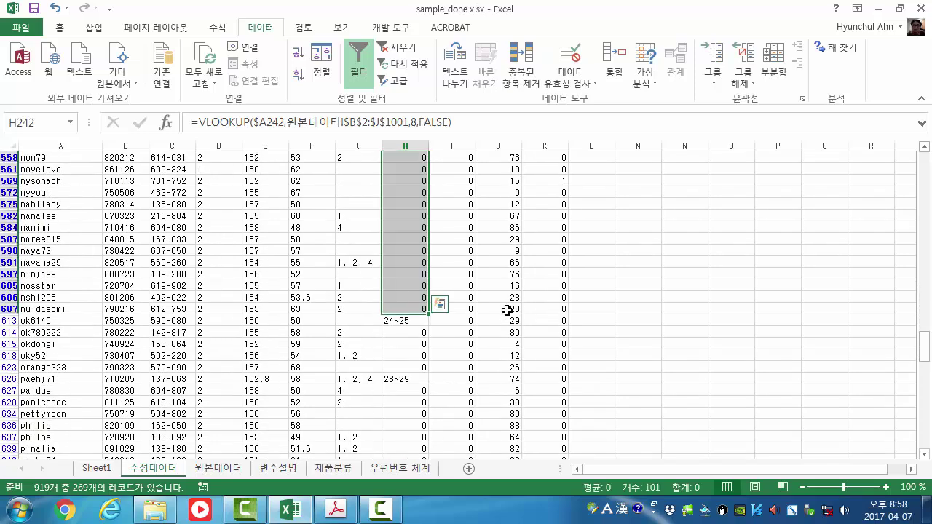
key("Delete")
scroll(507, 310, "up", 3)
scroll(507, 310, "down", 20)
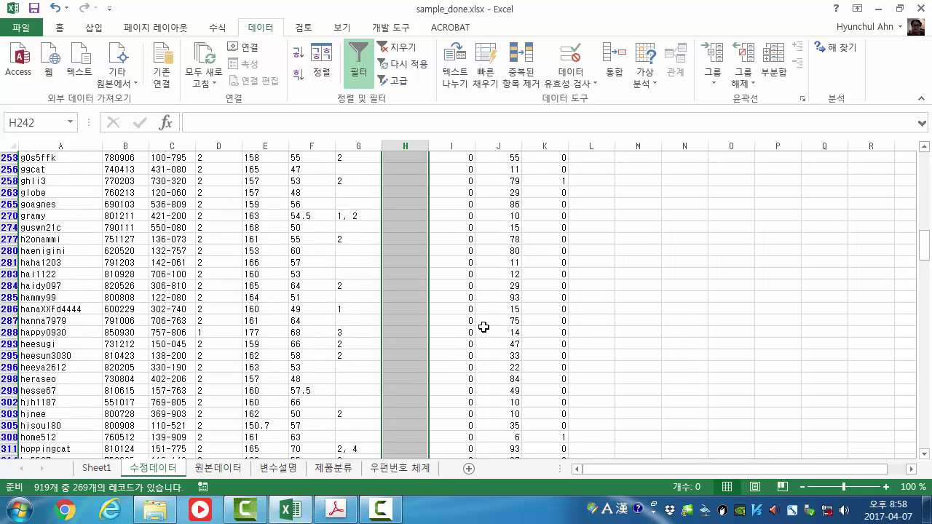
Replace the 24~25 waist range entry in cell H613 with 24.5
scroll(478, 362, "down", 15)
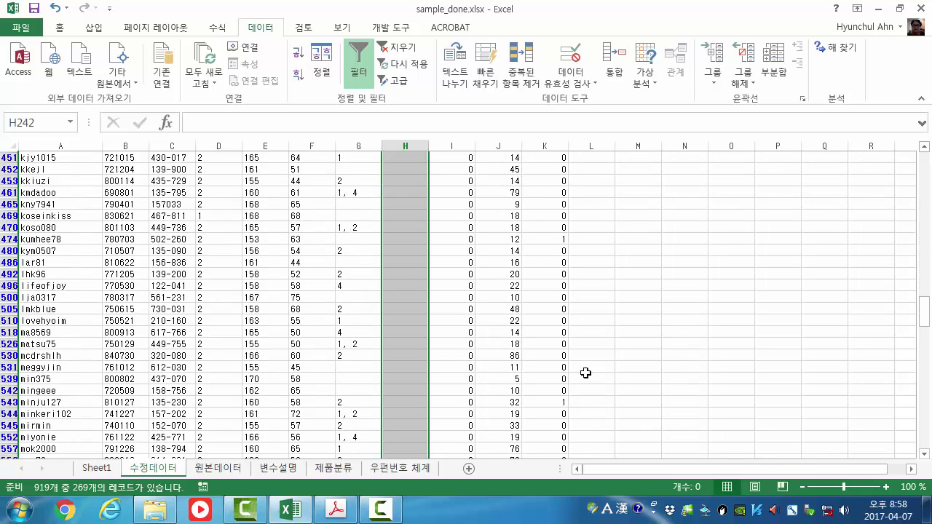
left_click(408, 343)
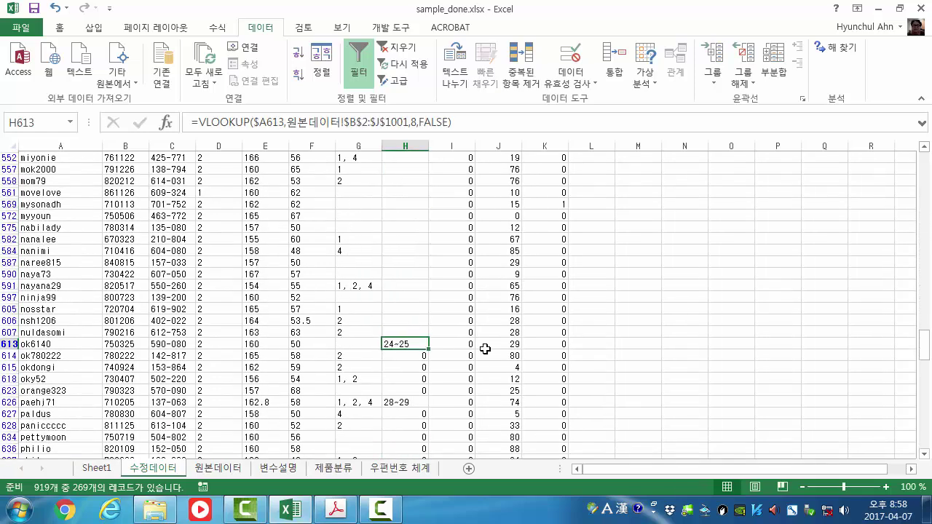
key("F2")
type("24.5")
key("Return")
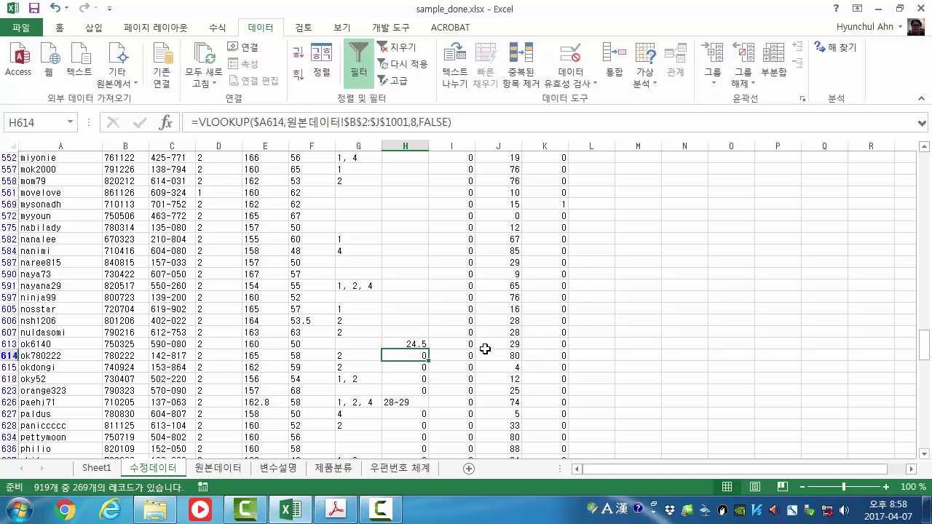
Delete the zeros in the visible waist cells from H614 through H623
key("shift+Down")
key("shift+Down")
key("shift+Down")
key("Delete")
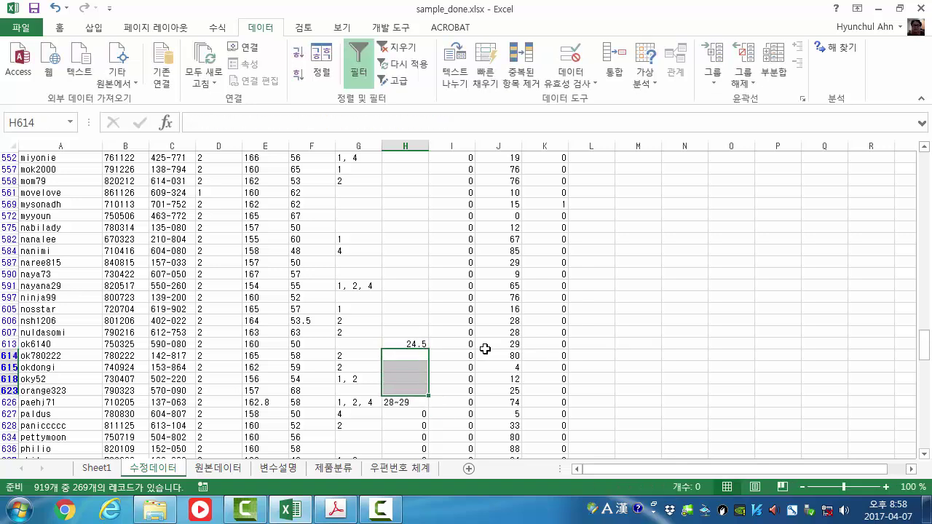
Replace the 28~29 waist range entry in cell H626 with 28.5
key("Down")
key("Down")
key("Down")
key("Down")
type("28")
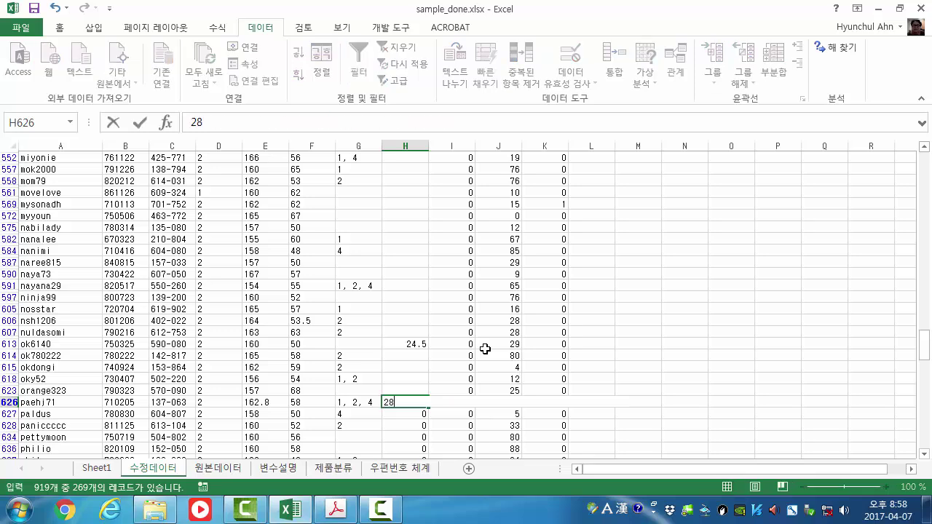
key("Return")
Clear the zeros and the 00 entry in the visible waist cells from H627 through H685, stopping above the `26 entry
key("shift+Down")
key("shift+Down")
key("shift+Down")
key("shift+Down")
key("shift+Down")
key("shift+Down")
key("shift+Down")
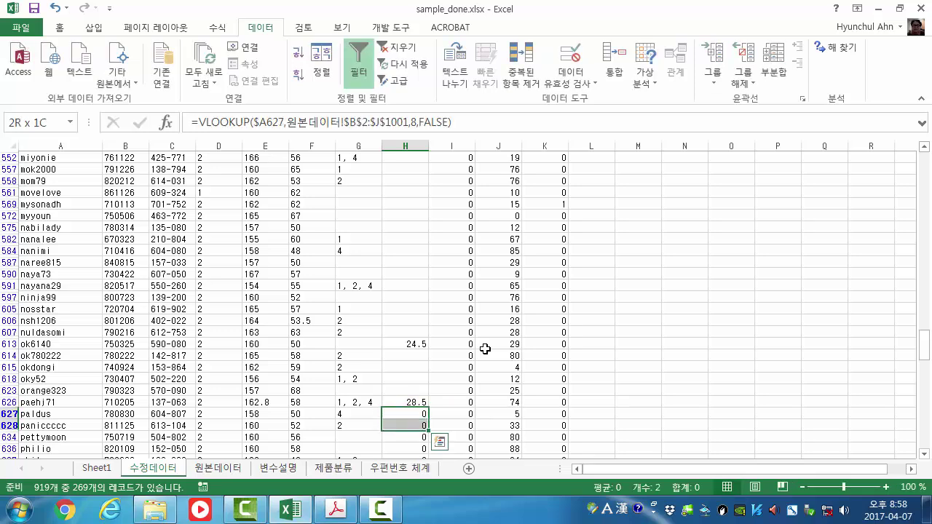
key("shift+Down")
key("shift+Down")
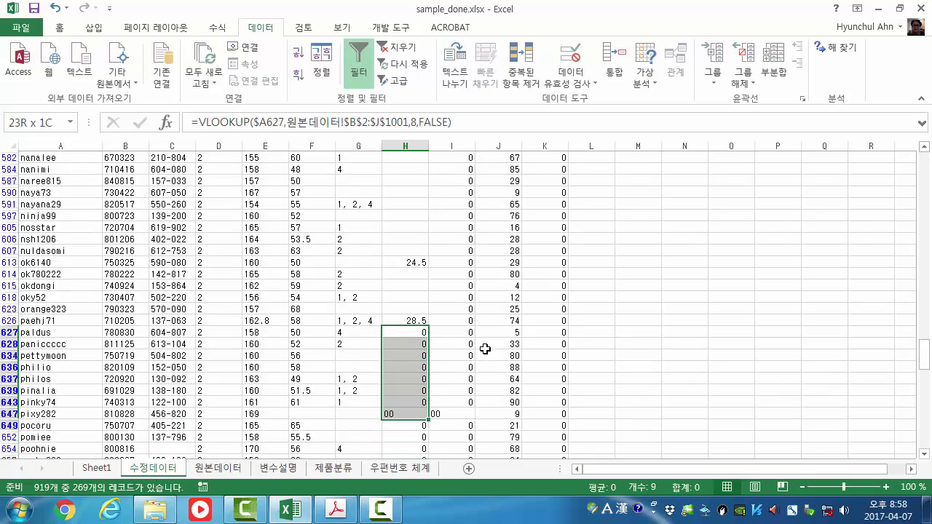
key("shift+Down")
key("shift+Down")
key("shift+Down")
key("shift+Down")
key("shift+Down")
key("shift+Down")
key("shift+Down")
key("shift+Down")
key("shift+Down")
key("shift+Down")
key("shift+Down")
key("shift+Down")
key("shift+Down")
key("shift+Down")
key("shift+Down")
key("shift+Down")
key("shift+Down")
key("shift+Down")
key("shift+Down")
key("shift+Down")
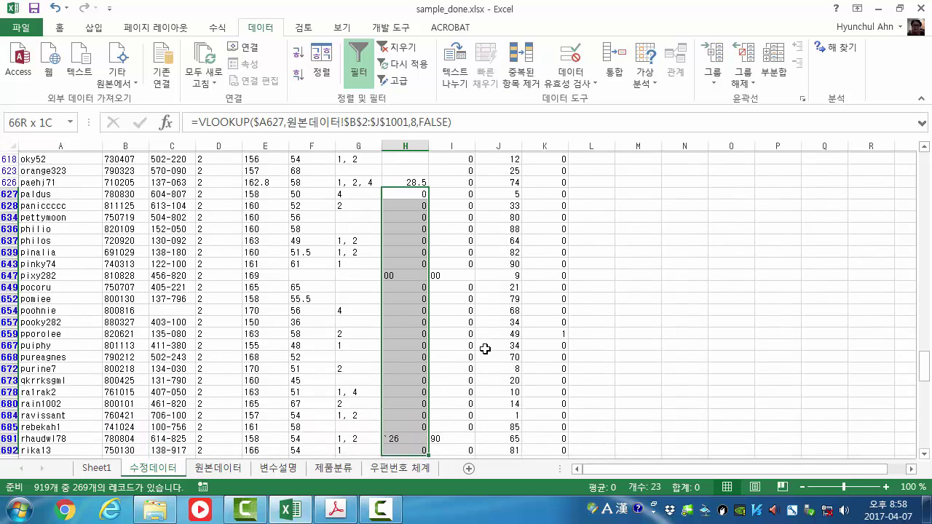
key("shift+Up")
key("shift+Up")
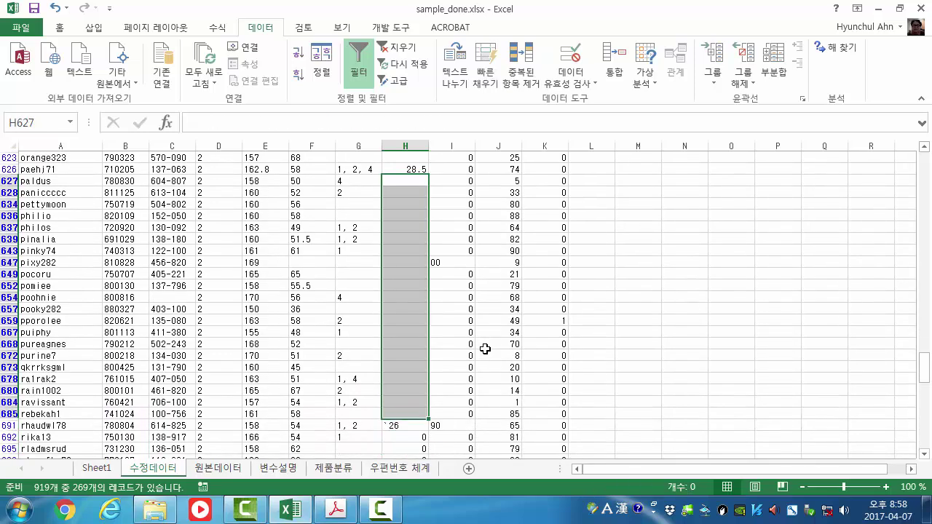
key("Delete")
Replace the mistyped waist entry `26 in cell H691 with the plain number 26
key("Down")
key("Down")
key("Down")
key("Down")
key("Down")
key("Down")
key("Down")
key("Down")
key("Down")
key("Down")
key("Down")
key("Down")
key("Down")
key("Down")
key("Down")
key("Down")
key("Down")
key("Down")
key("Down")
key("Down")
key("Down")
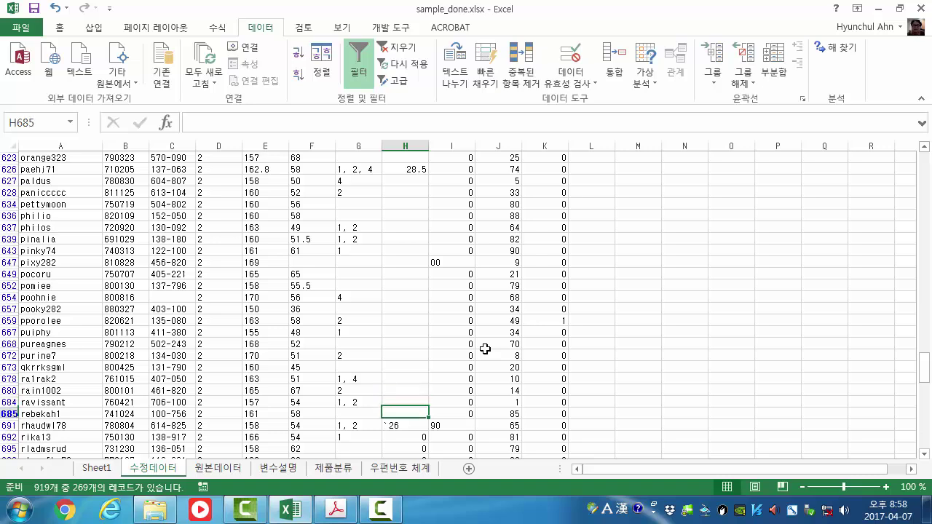
double_click(390, 426)
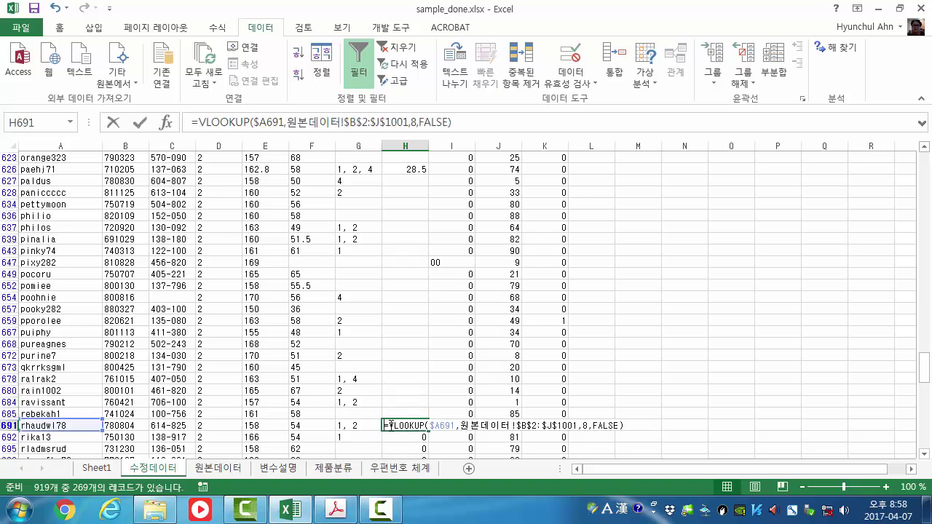
key("Escape")
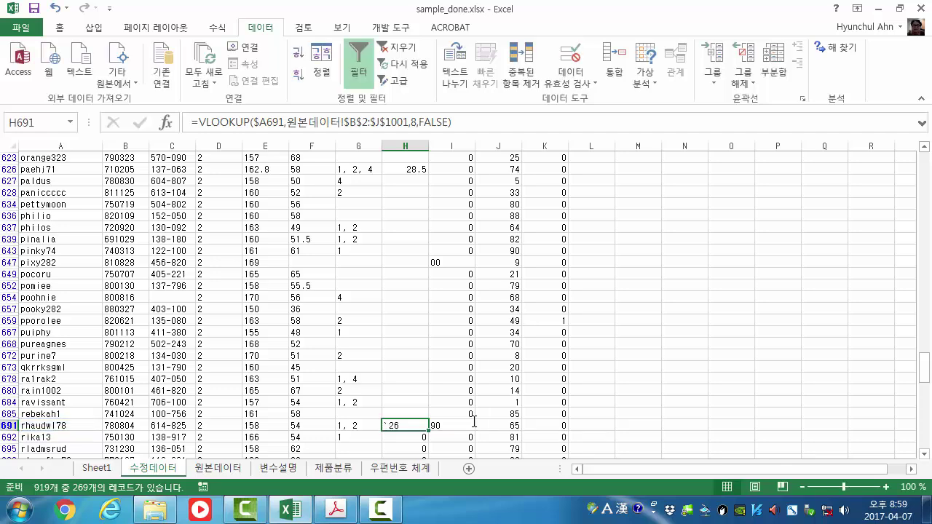
type("26")
key("Return")
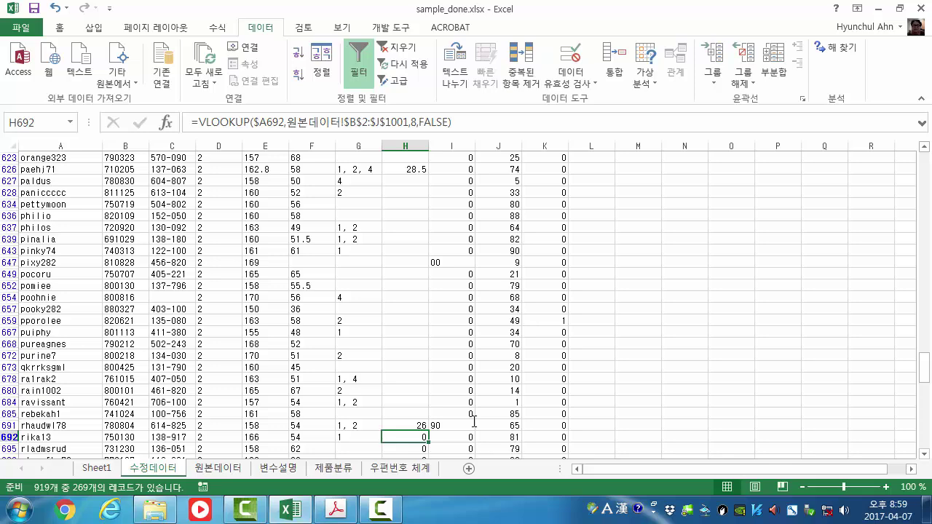
Delete the zeros in the remaining visible waist cells from H692 through H913
scroll(474, 421, "down", 10)
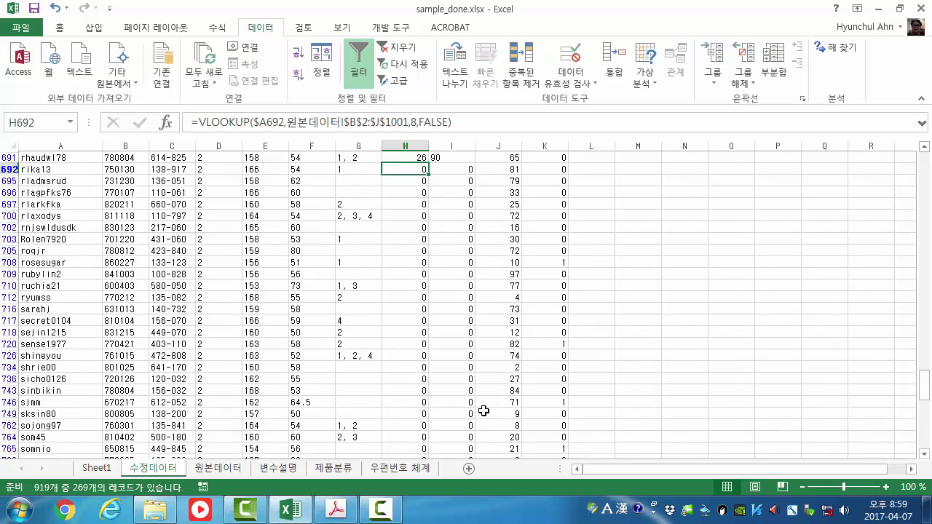
scroll(484, 410, "down", 12)
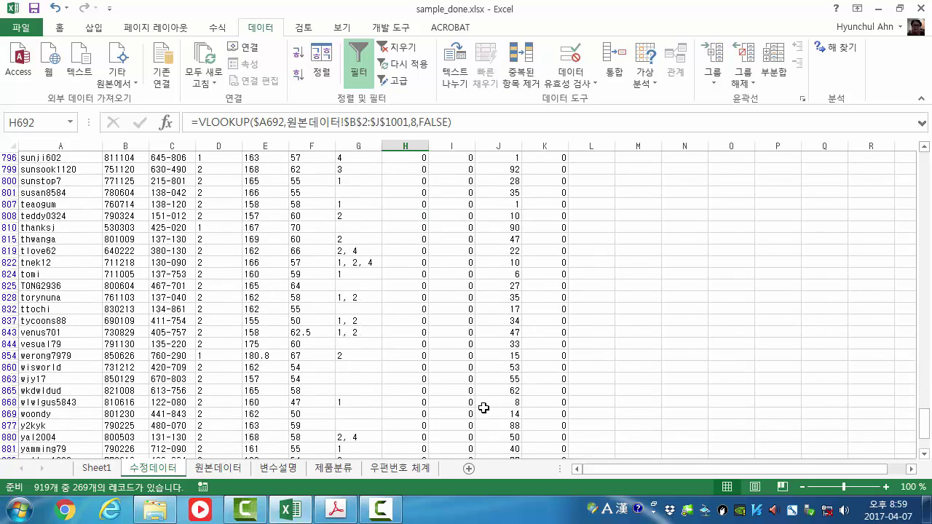
left_click(413, 435, "shift")
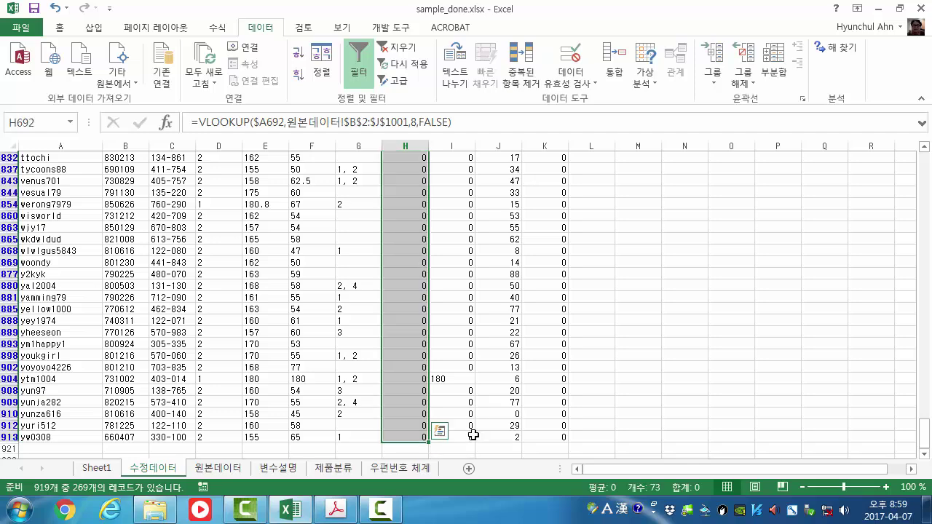
key("Delete")
Clear the filter from the waist column so that all rows are shown
scroll(474, 364, "up", 4)
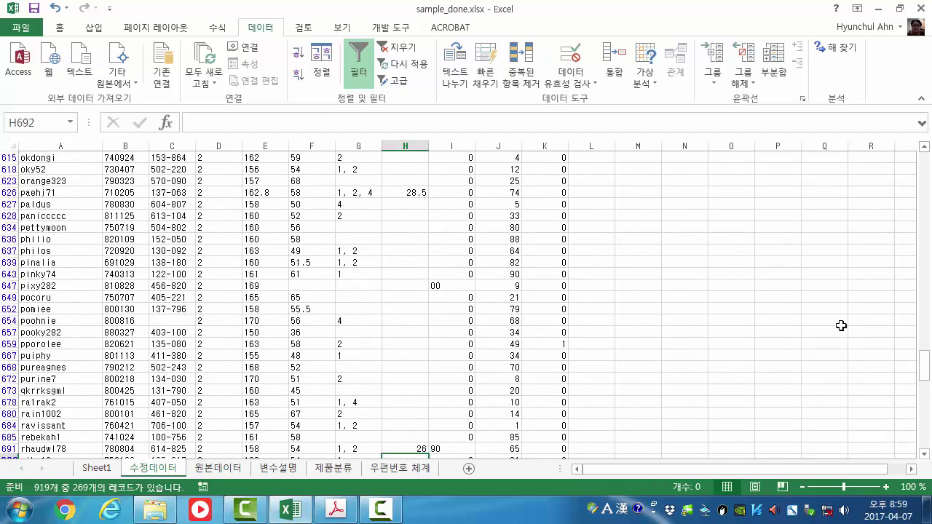
left_click_drag(923, 364, 923, 164)
left_click(421, 158)
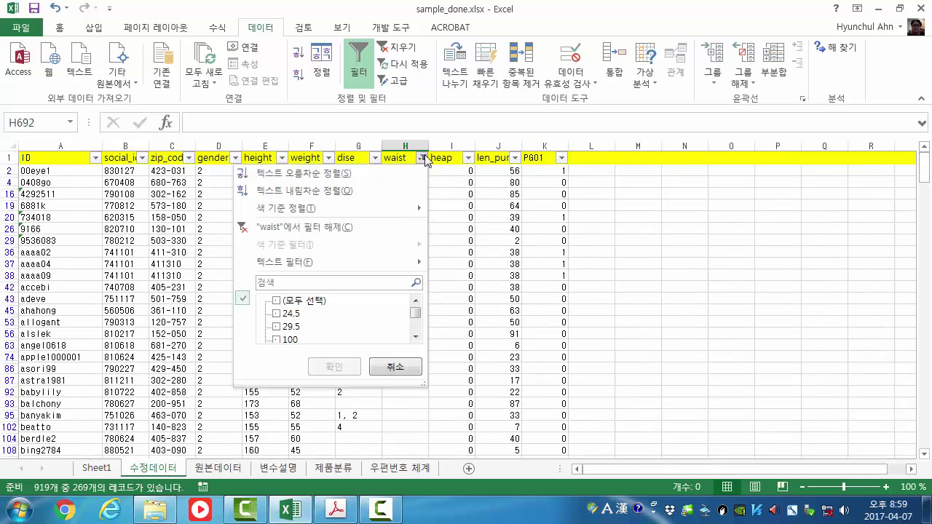
left_click(345, 227)
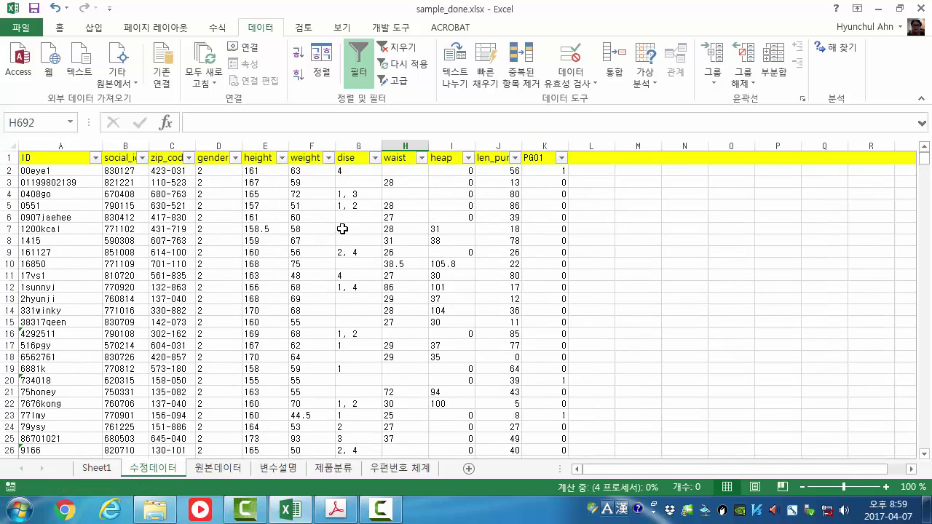
Examine the waist column's list of distinct filter values for leftover irregular entries, leaving the filter unchanged
left_click(422, 157)
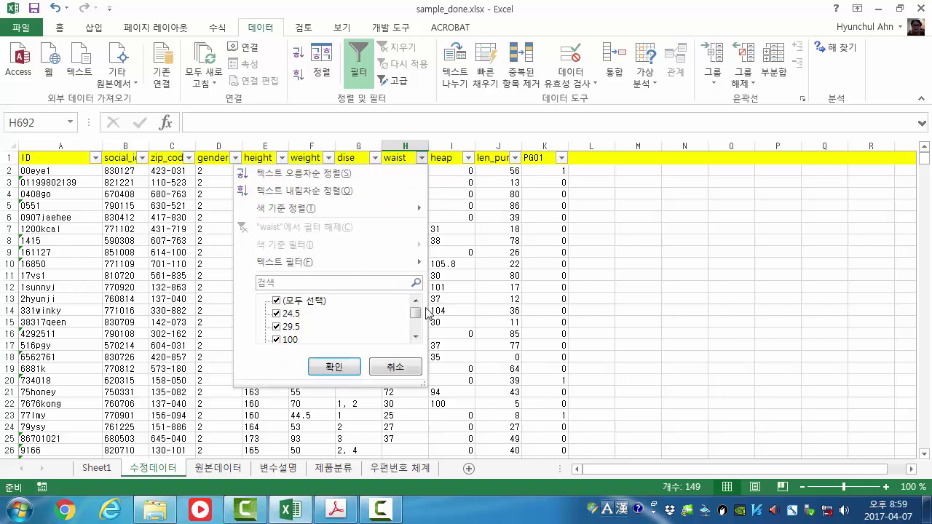
left_click_drag(415, 314, 420, 344)
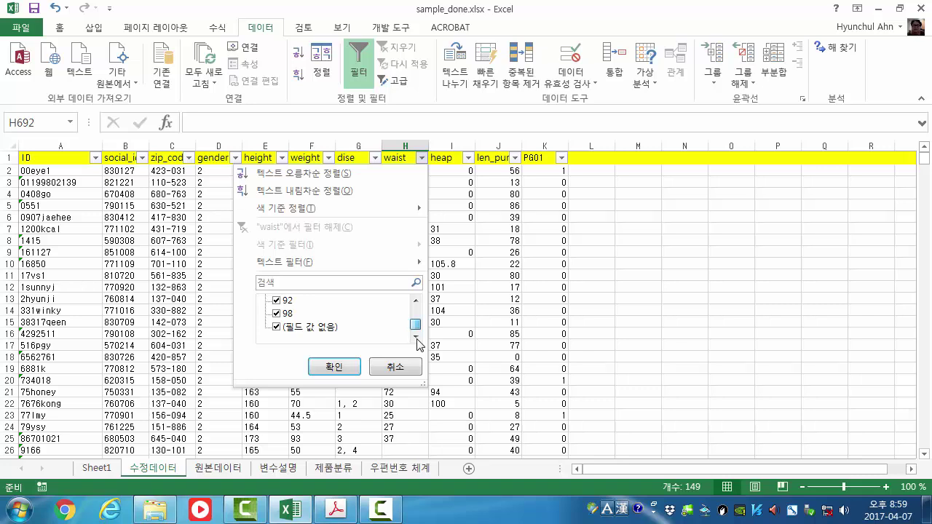
left_click(417, 303)
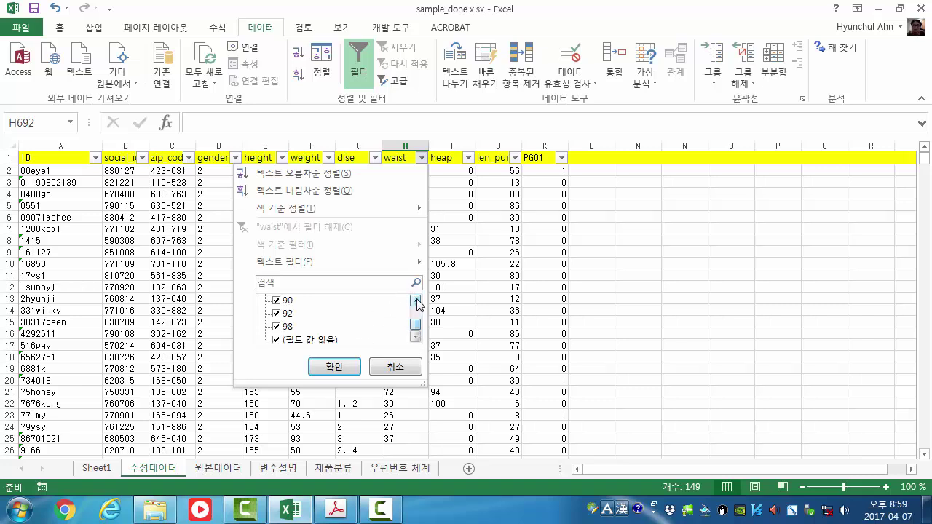
left_click(418, 303)
left_click(417, 303)
left_click(417, 303)
left_click(417, 303)
left_click(417, 303)
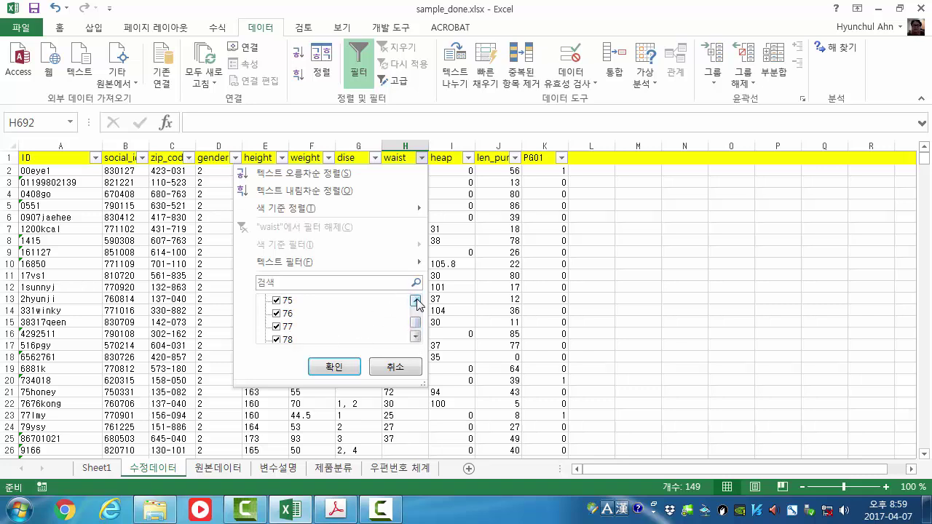
left_click(417, 303)
left_click(417, 303)
left_click(417, 303)
left_click(417, 303)
left_click(417, 303)
left_click(417, 303)
left_click(416, 337)
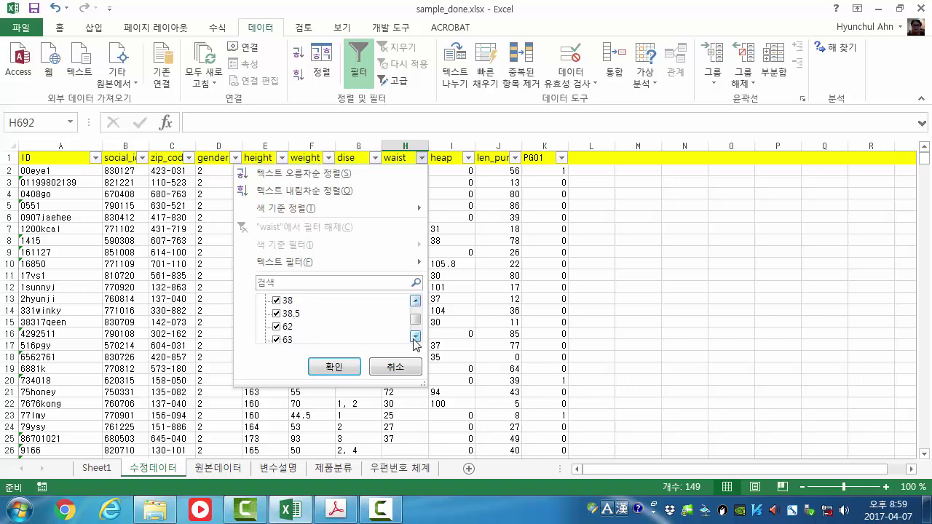
left_click_drag(415, 323, 417, 335)
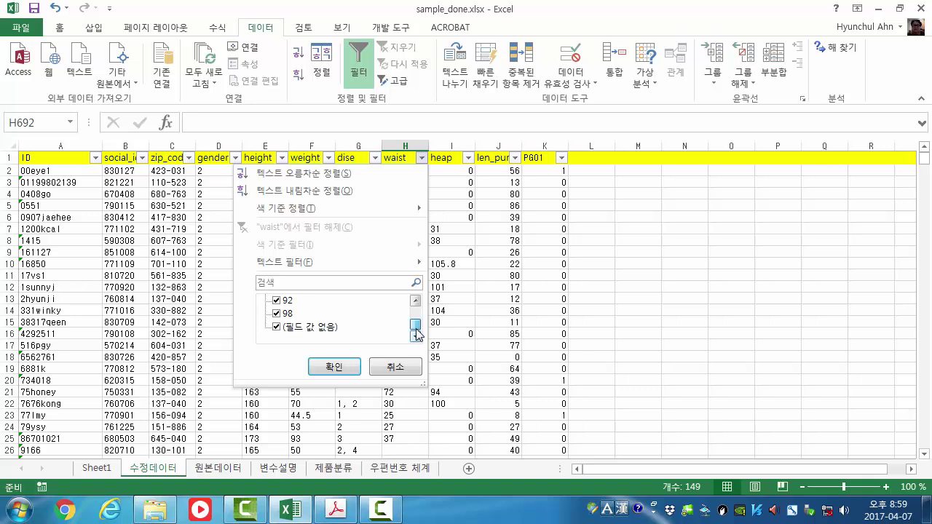
left_click_drag(417, 335, 416, 299)
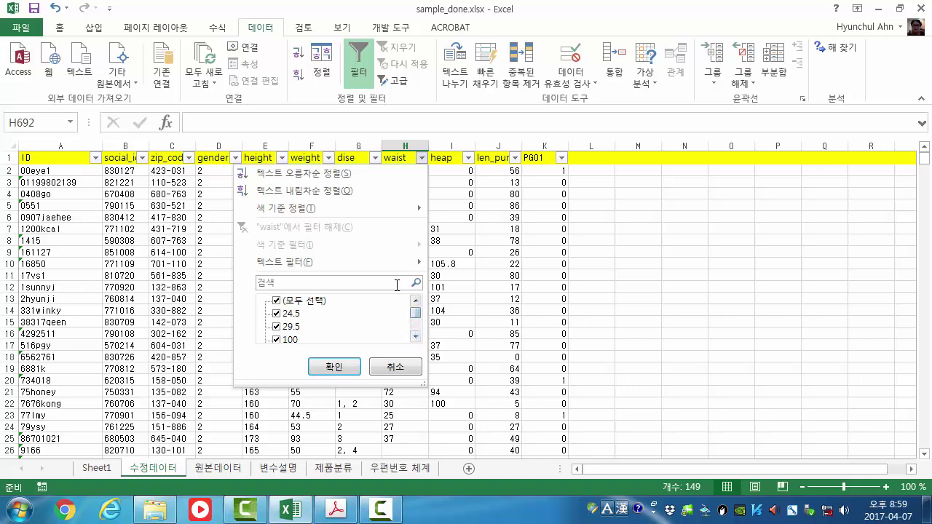
left_click(410, 368)
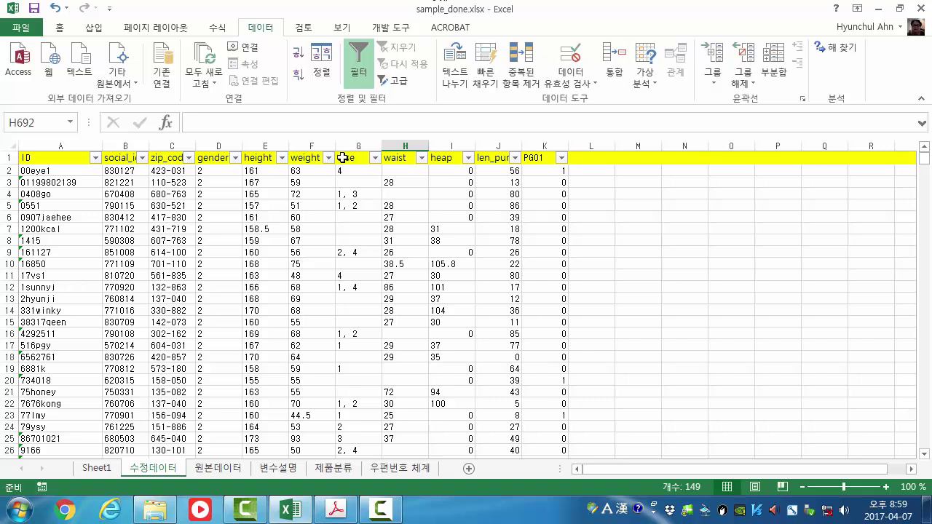
In the heap column's filter, deselect all values and include only 0, "...", "?" and 00
left_click(403, 145)
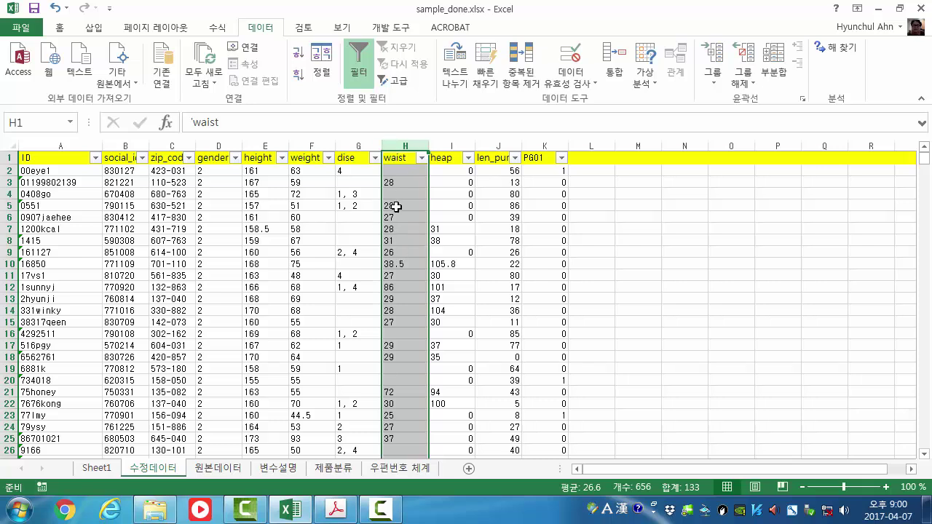
left_click(457, 185)
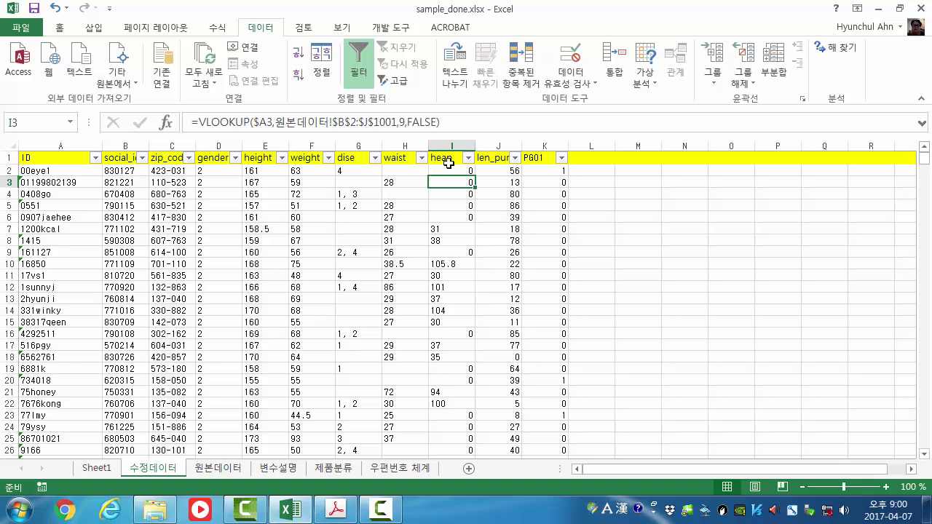
left_click(468, 158)
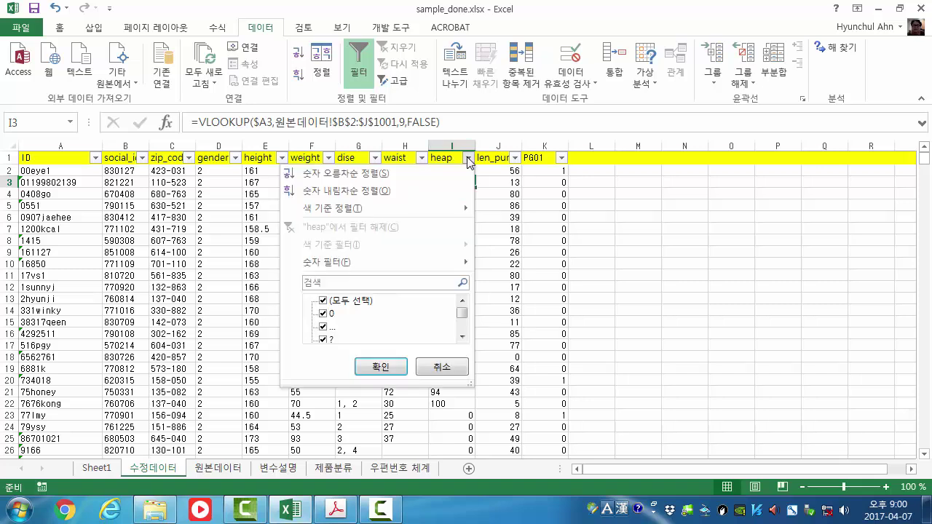
left_click(322, 301)
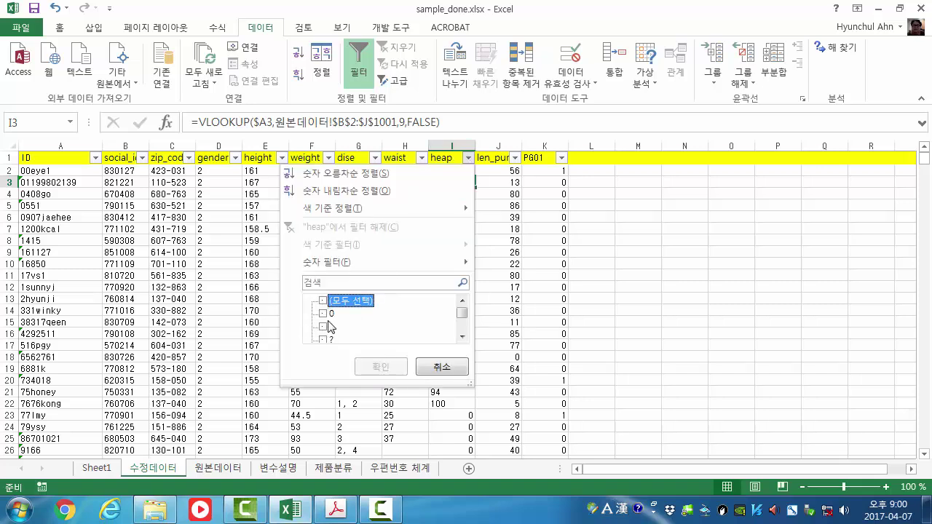
left_click(323, 314)
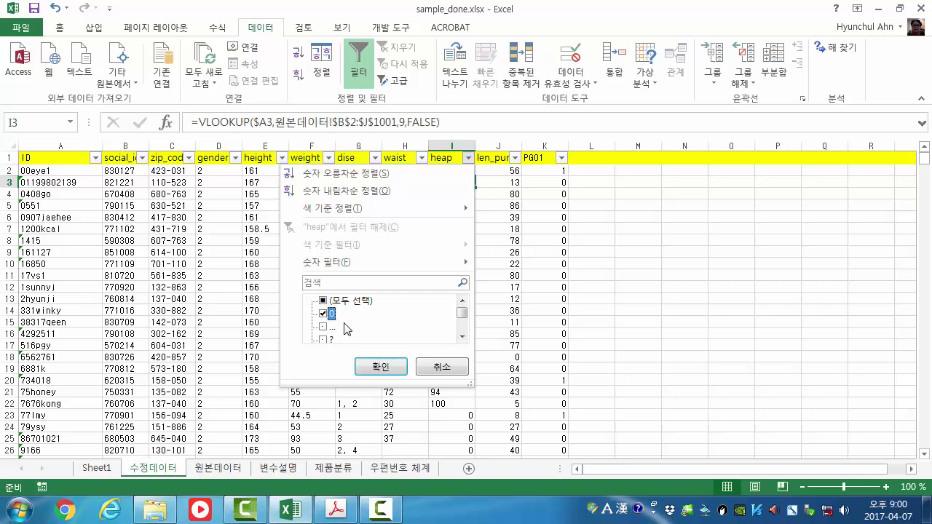
left_click(324, 328)
left_click(322, 340)
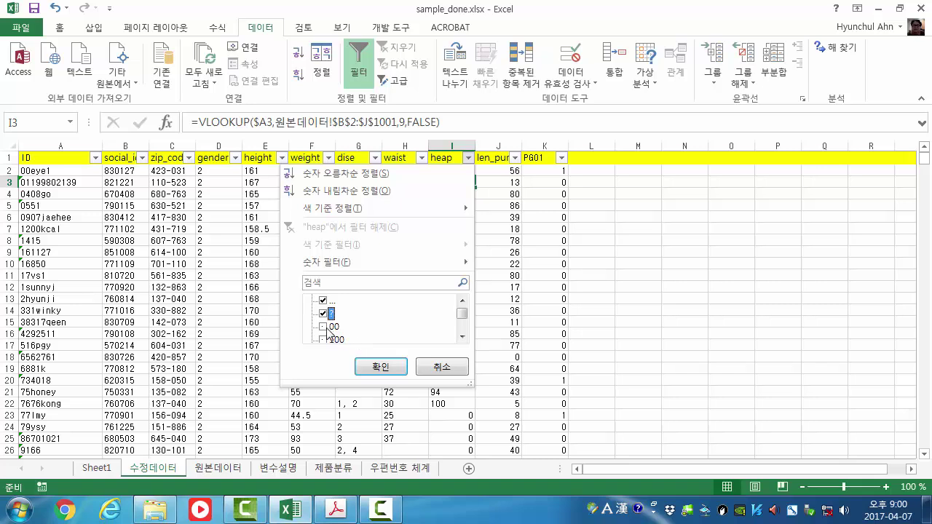
left_click(333, 326)
Go through the remaining heap filter values for invalid entries, add 모름 to the selection and apply the filter
scroll(372, 331, "down", 1)
scroll(377, 331, "down", 2)
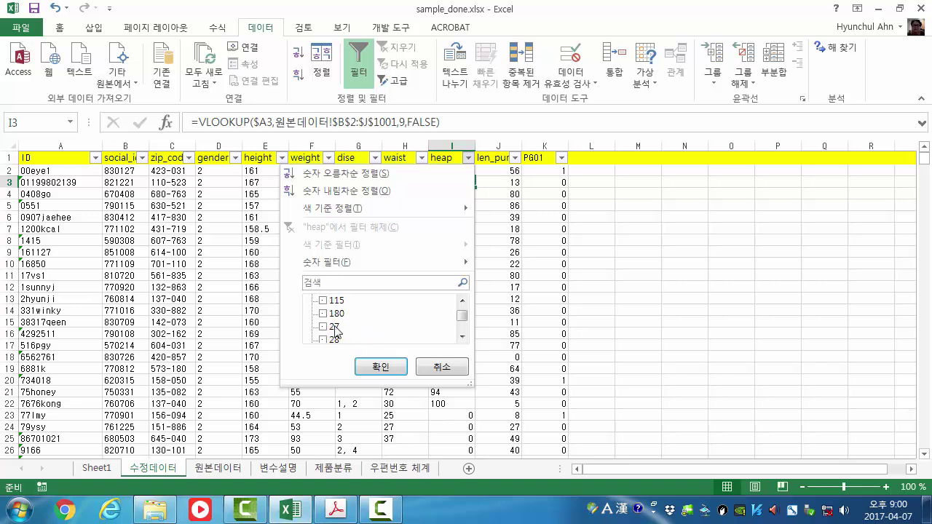
scroll(342, 328, "down", 4)
scroll(359, 324, "down", 3)
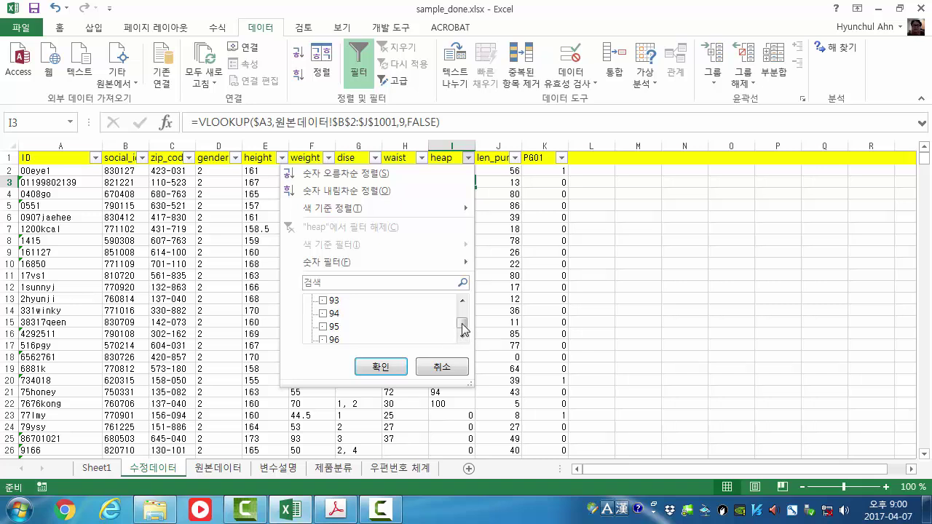
mouse_move(462, 325)
left_mouse_down()
mouse_move(461, 306)
mouse_move(461, 314)
left_mouse_up()
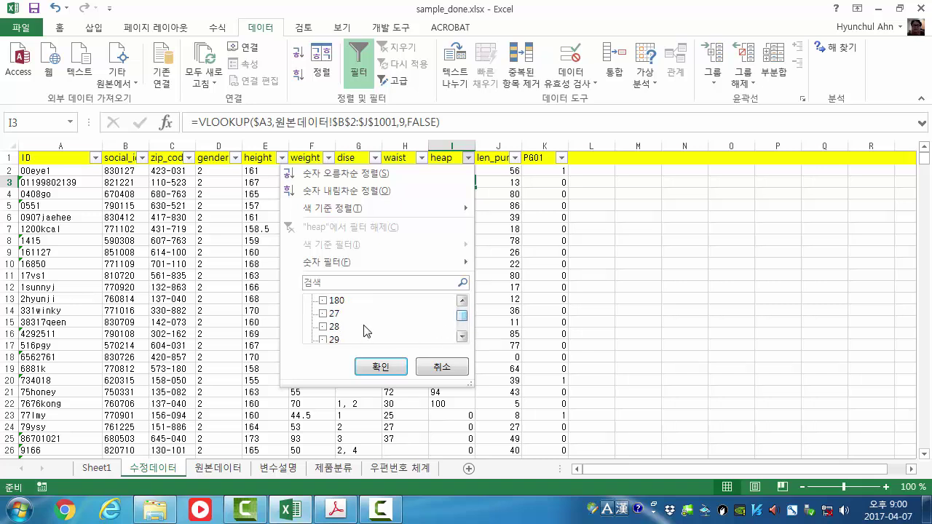
left_click(461, 336)
left_click(462, 336)
left_click(462, 335)
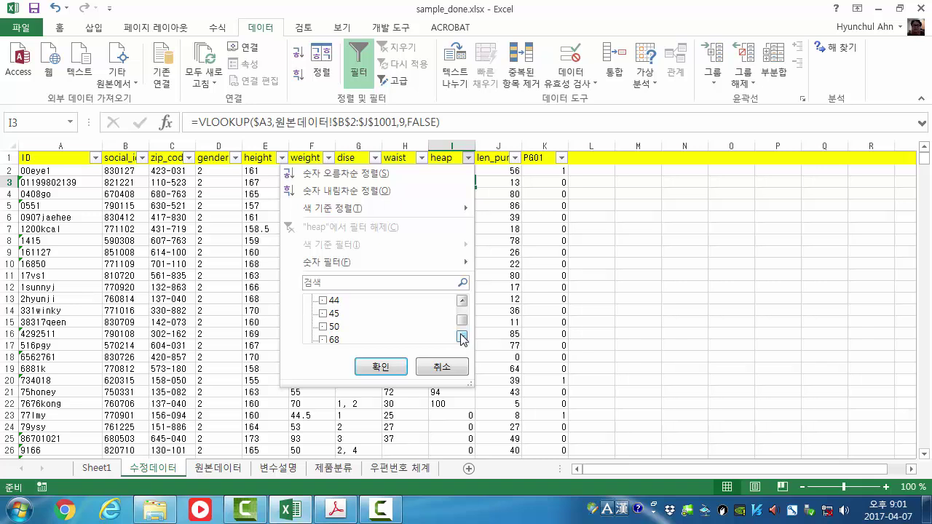
left_click(462, 336)
left_click(462, 301)
left_click(462, 336)
left_click(462, 336)
left_click(461, 301)
left_click(462, 300)
left_click(461, 336)
left_click(462, 335)
left_click(462, 336)
left_click(462, 337)
left_click(462, 336)
left_click(463, 336)
left_click(462, 337)
left_click(462, 337)
left_click(462, 336)
left_click(462, 336)
left_click(462, 337)
left_click(324, 327)
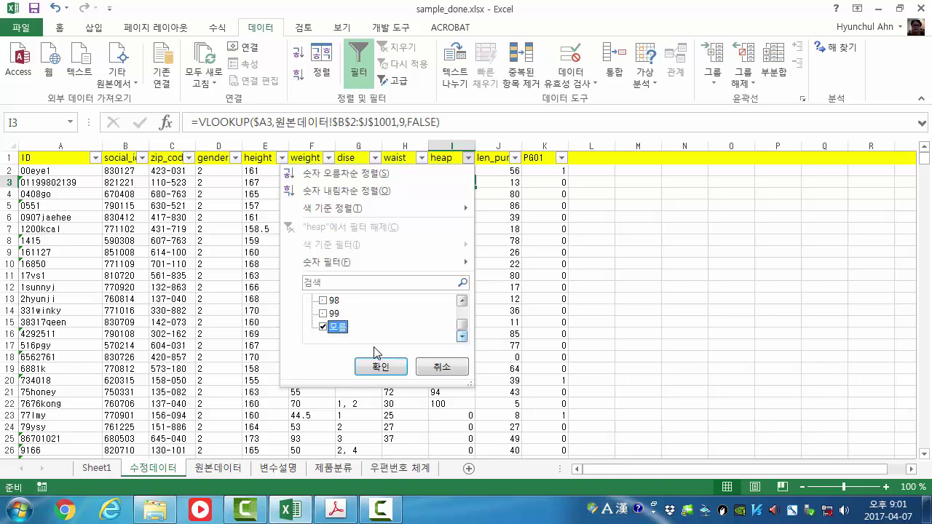
mouse_move(461, 325)
left_mouse_down()
mouse_move(461, 306)
mouse_move(462, 332)
left_mouse_up()
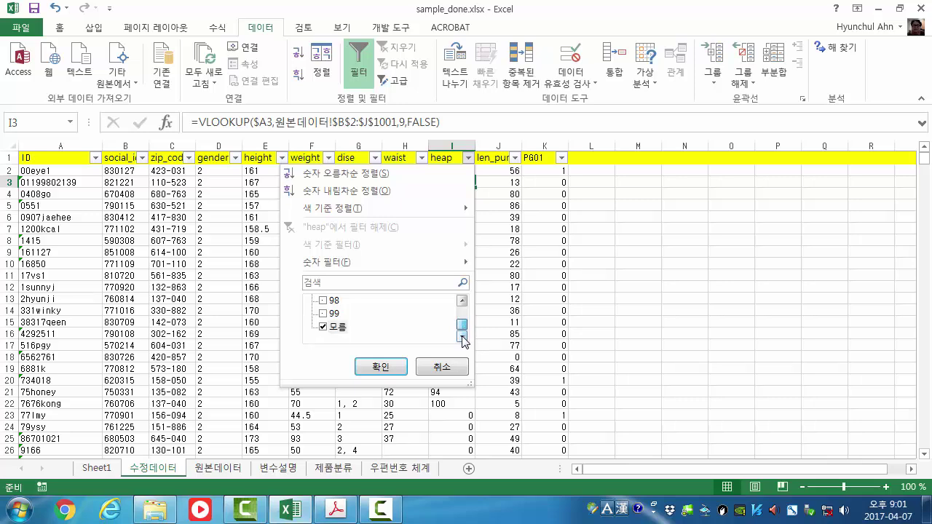
left_click(376, 367)
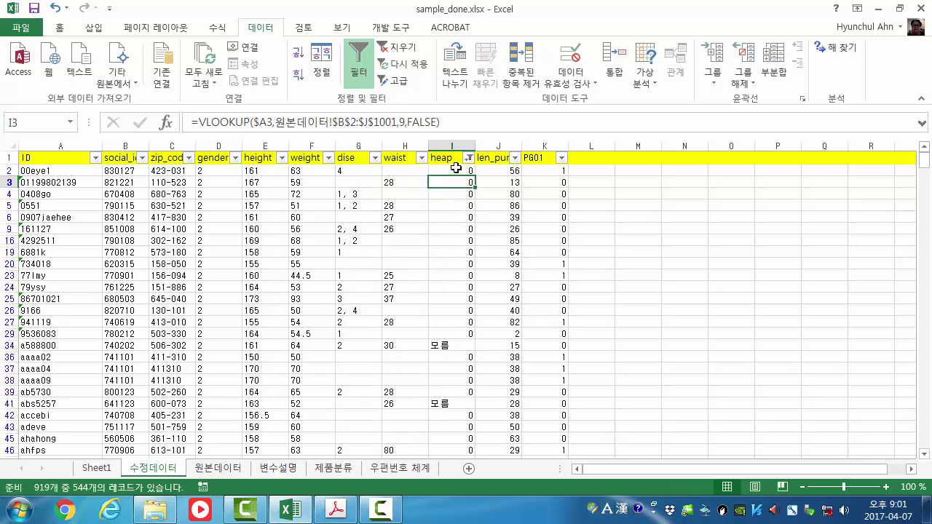
Delete the visible heap entries from I2 through I917 and clear the heap column's filter
left_click_drag(456, 168, 454, 392)
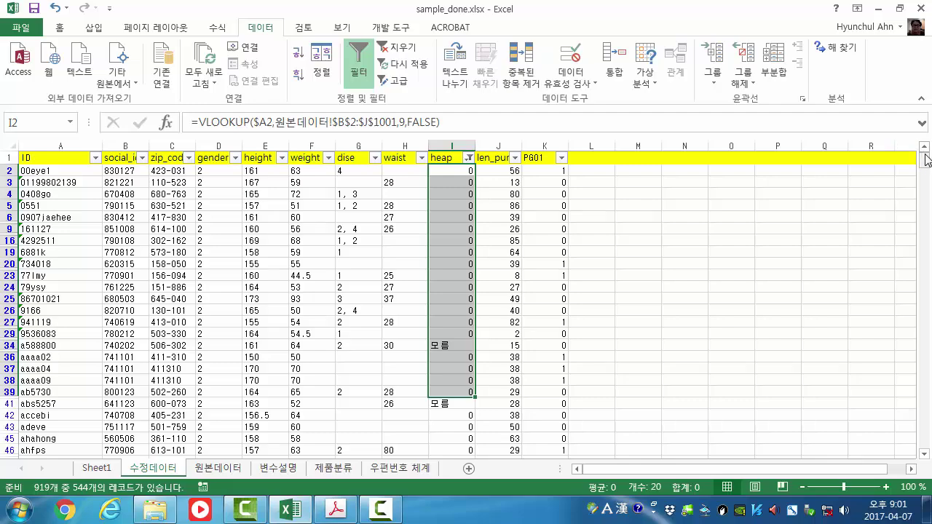
left_click_drag(927, 160, 927, 441)
left_click(462, 450, "shift")
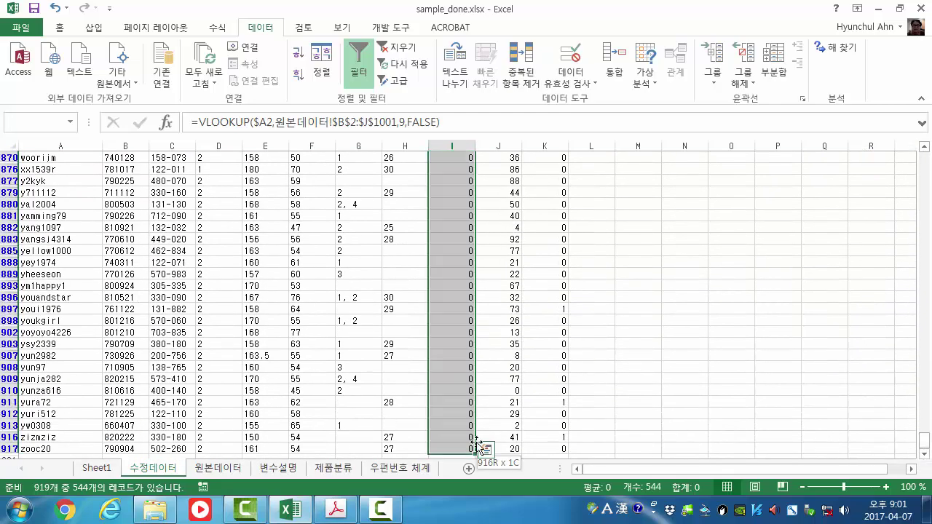
key("Delete")
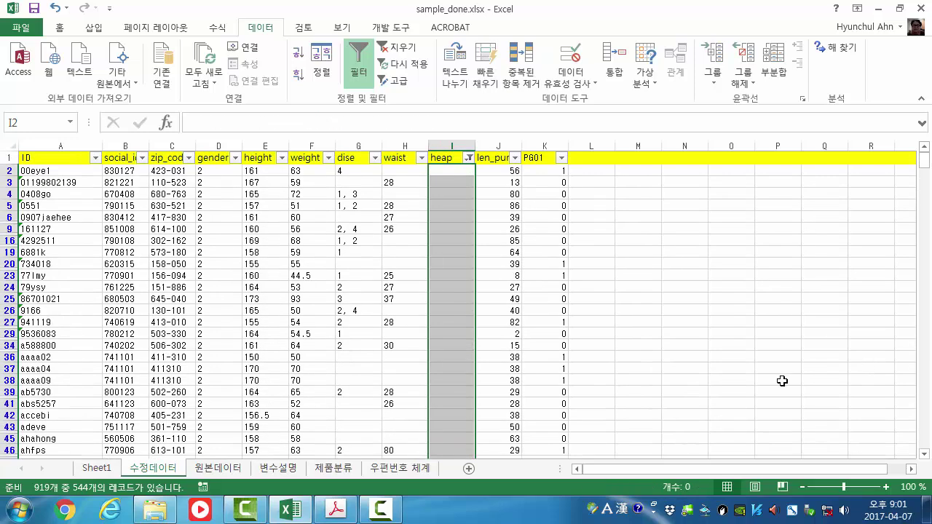
left_click(469, 157)
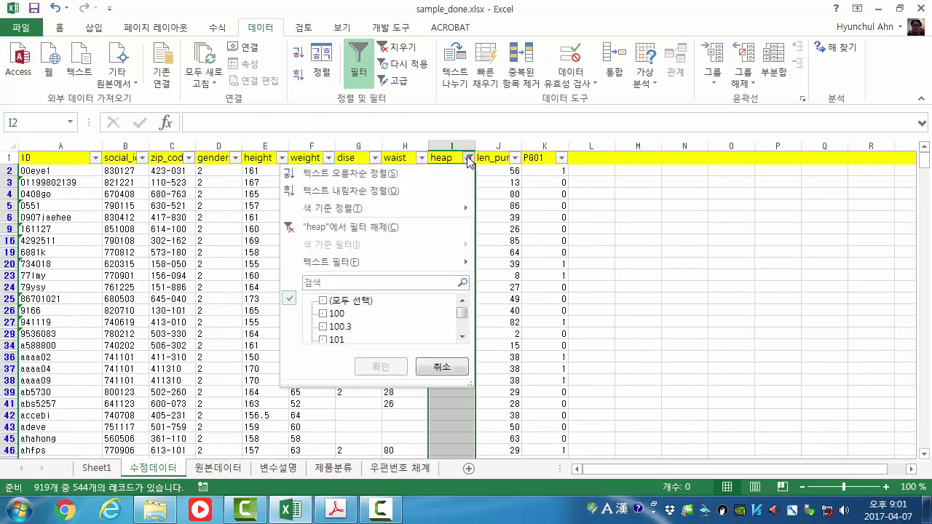
left_click(433, 232)
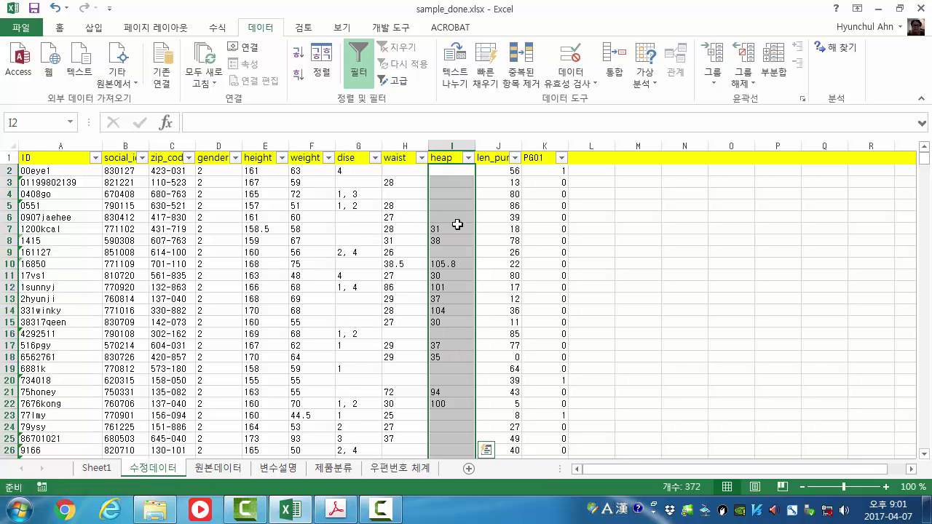
Check the len_pur column's filter values without changing them and turn off filtering for the whole data sheet
left_click(501, 183)
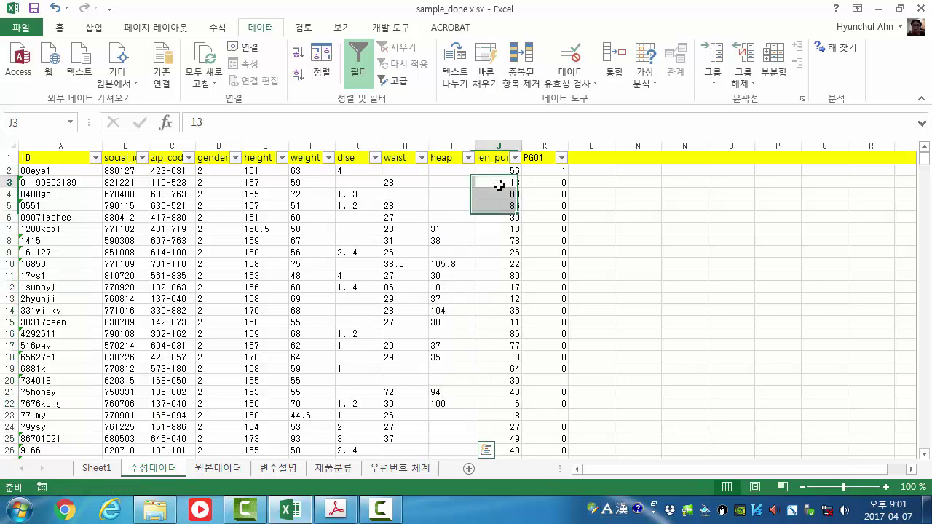
left_click(551, 183)
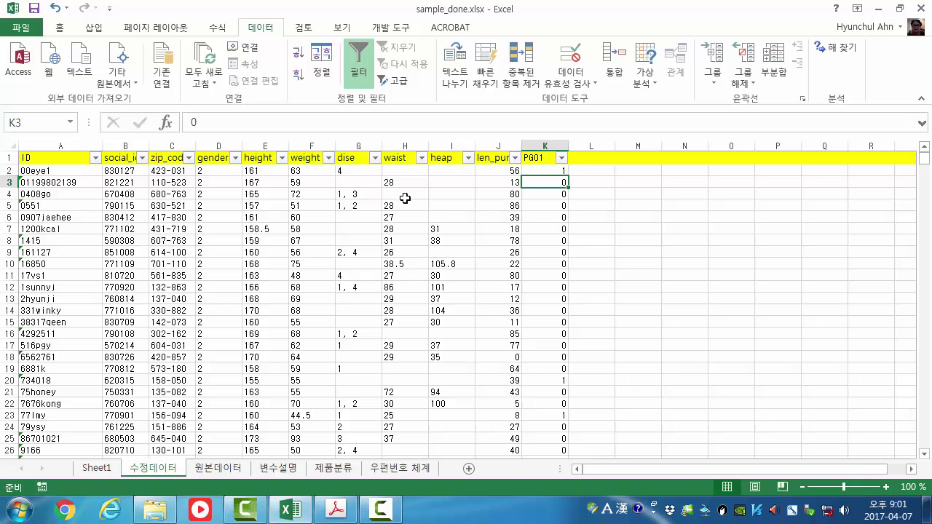
left_click(515, 158)
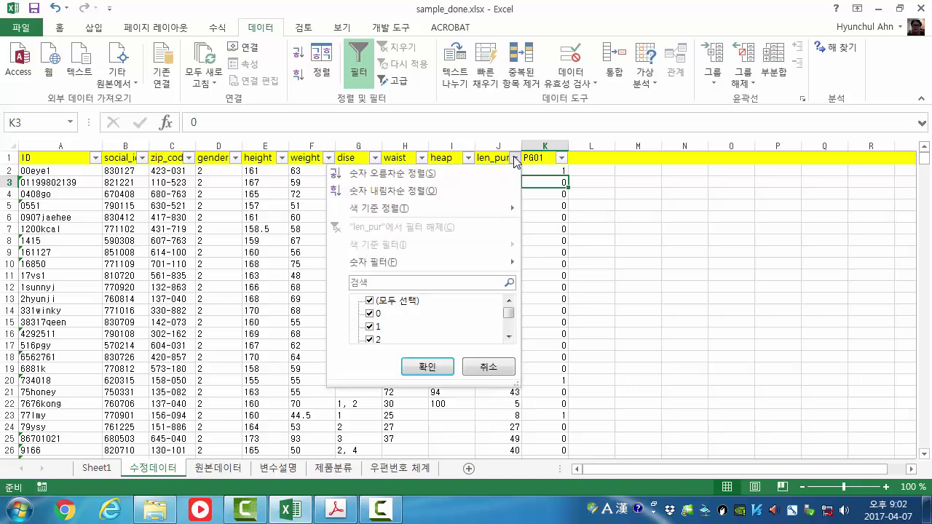
left_click(515, 158)
left_click(357, 66)
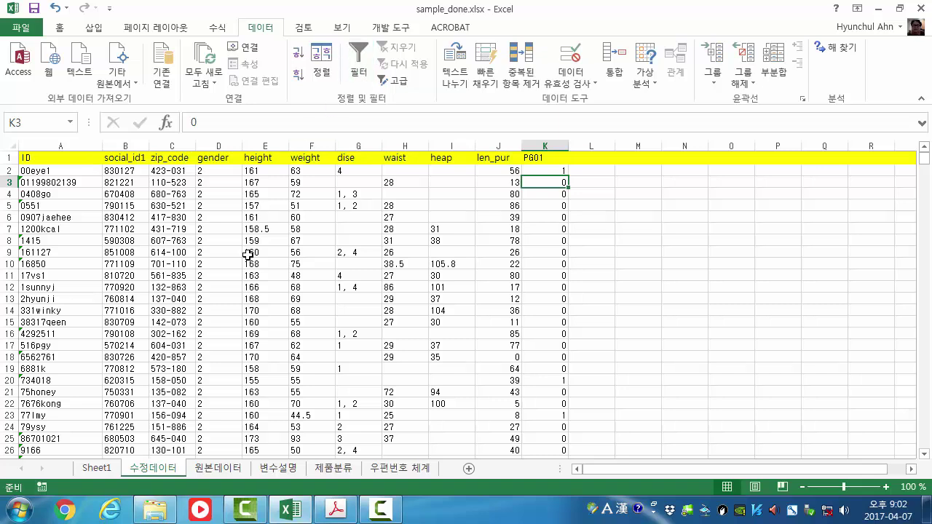
Inspect sample cells across the ID, profile, len_pur and PG01 columns to see which contain formulas and which contain plain values
left_click(252, 252)
left_click(113, 172)
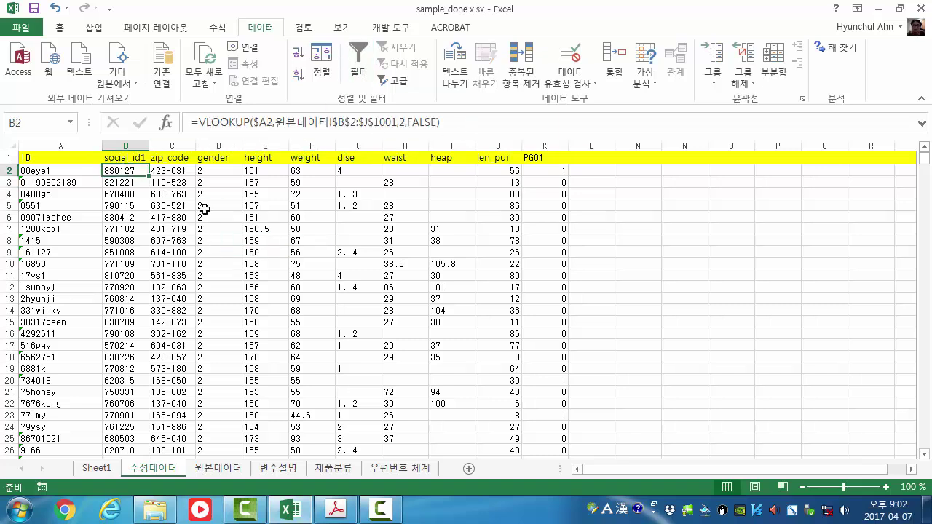
left_click(161, 242)
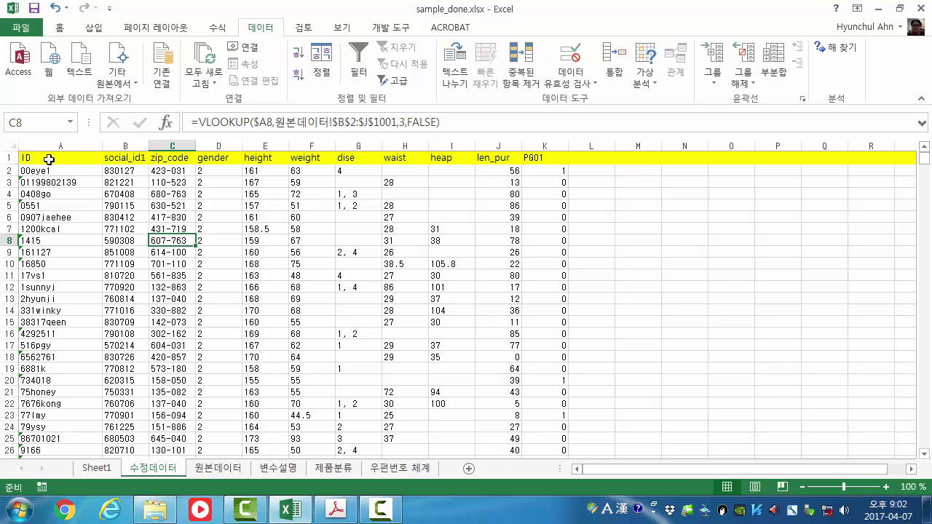
left_click(48, 174)
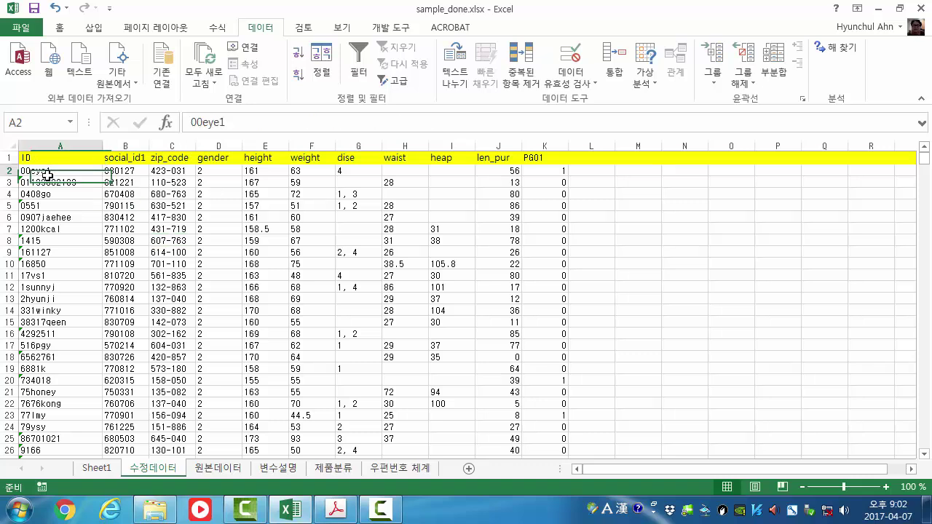
left_click(512, 172)
left_click(552, 171)
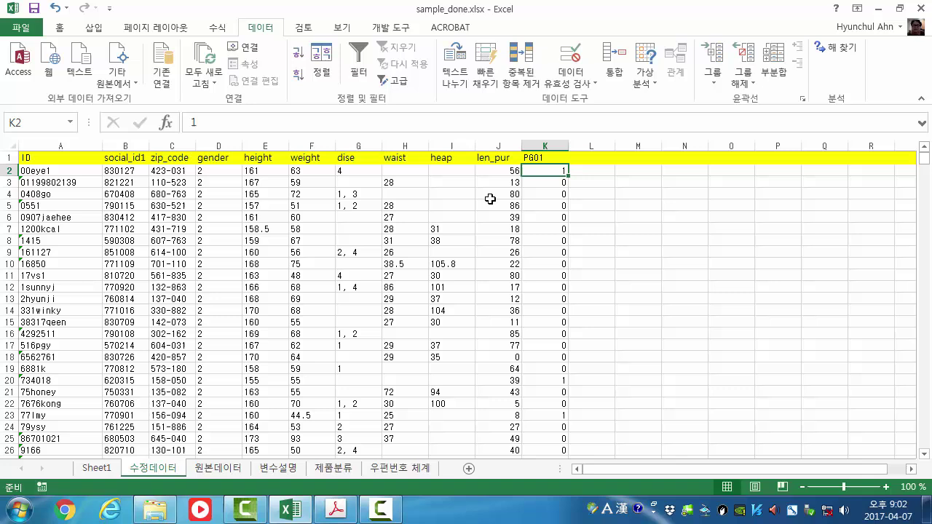
left_click(394, 183)
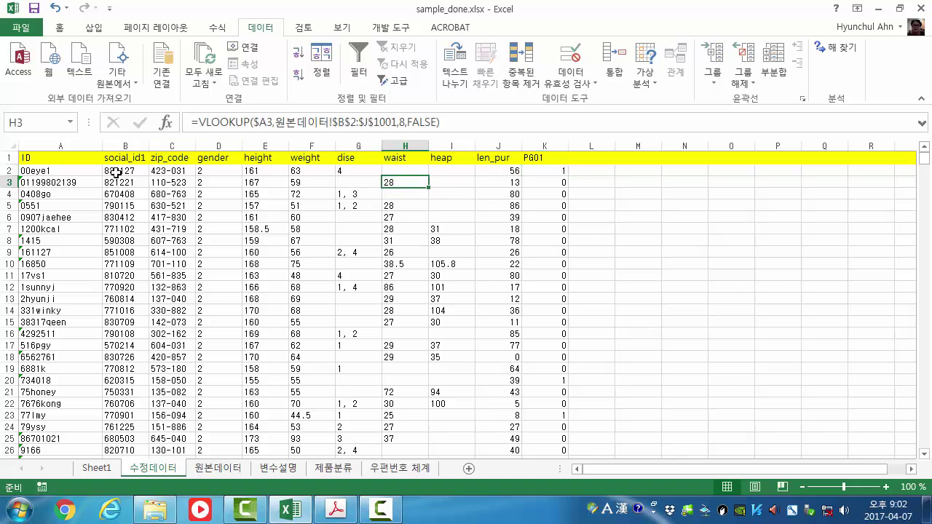
Replace the VLOOKUP formulas in B2:I920 with plain values by copying the range and pasting it over itself as values only
left_click_drag(109, 170, 453, 297)
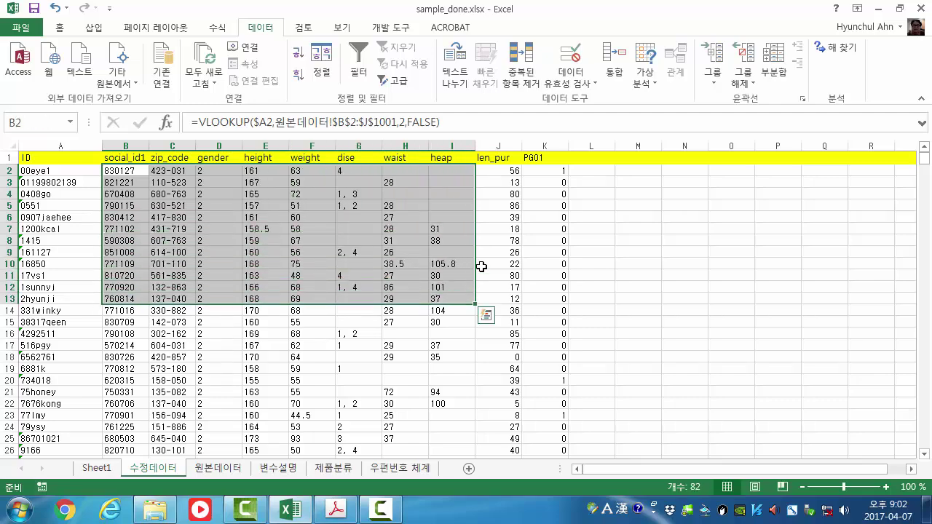
scroll(481, 267, "down", 20)
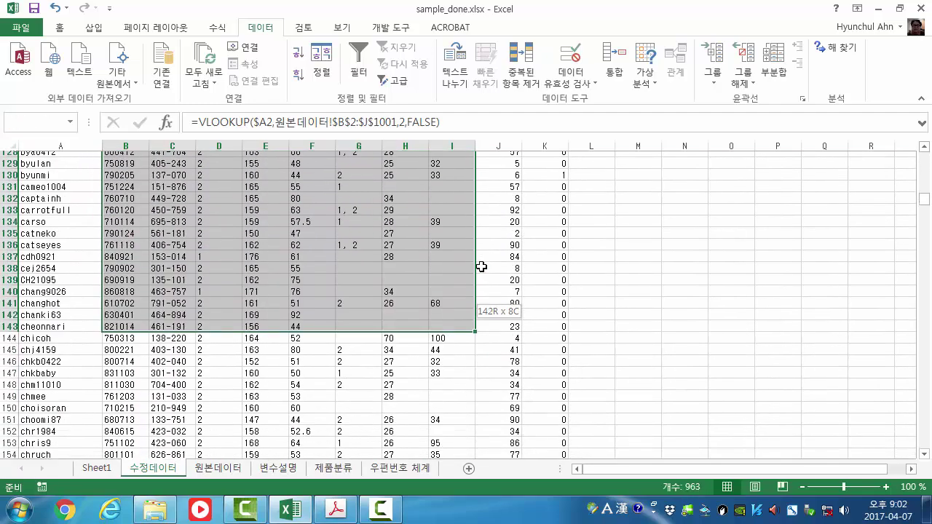
key("ctrl+shift+Down")
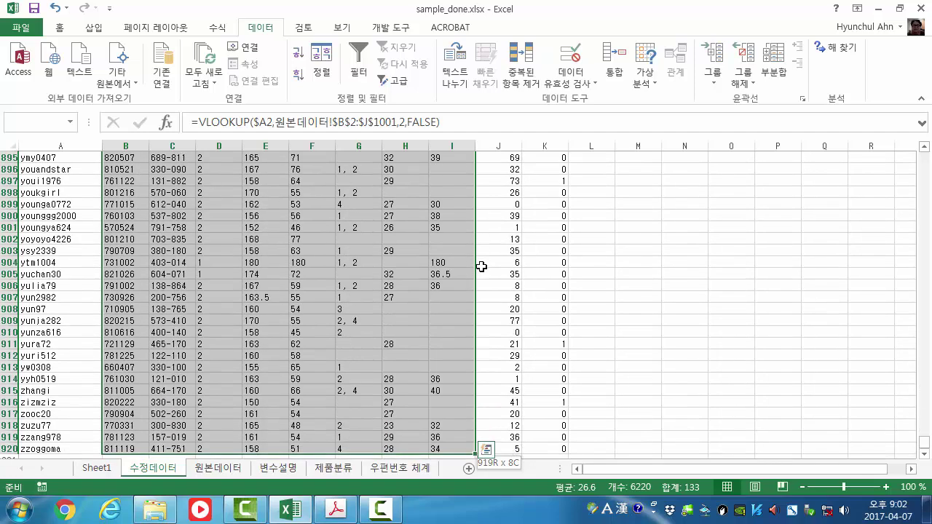
scroll(508, 318, "down", 1)
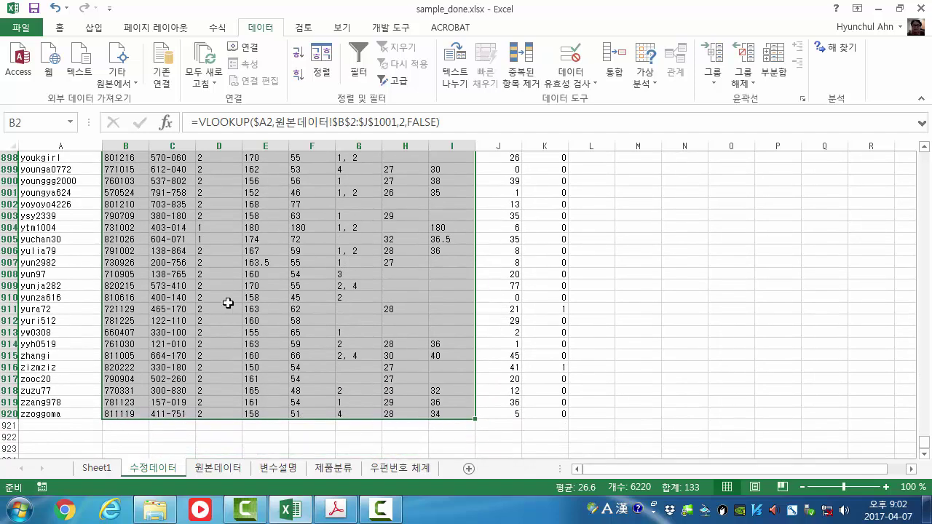
key("ctrl+c")
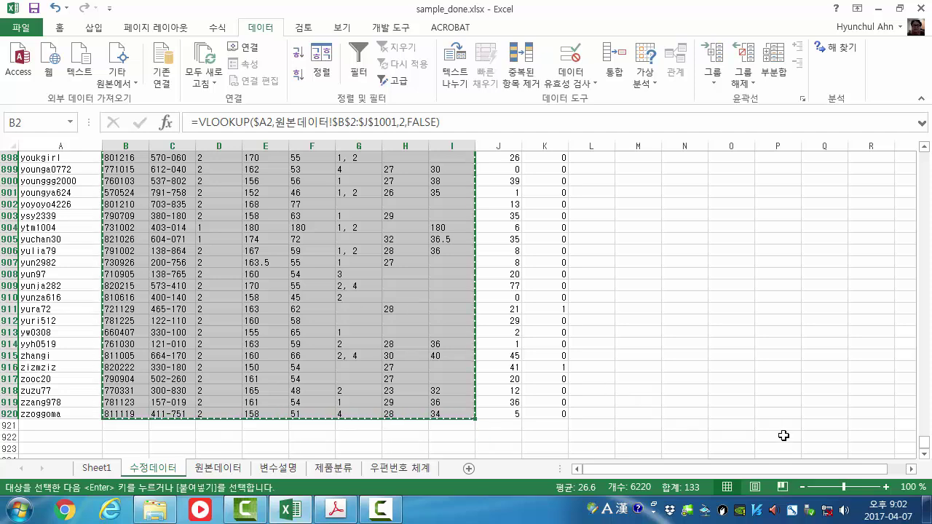
left_click_drag(923, 443, 921, 153)
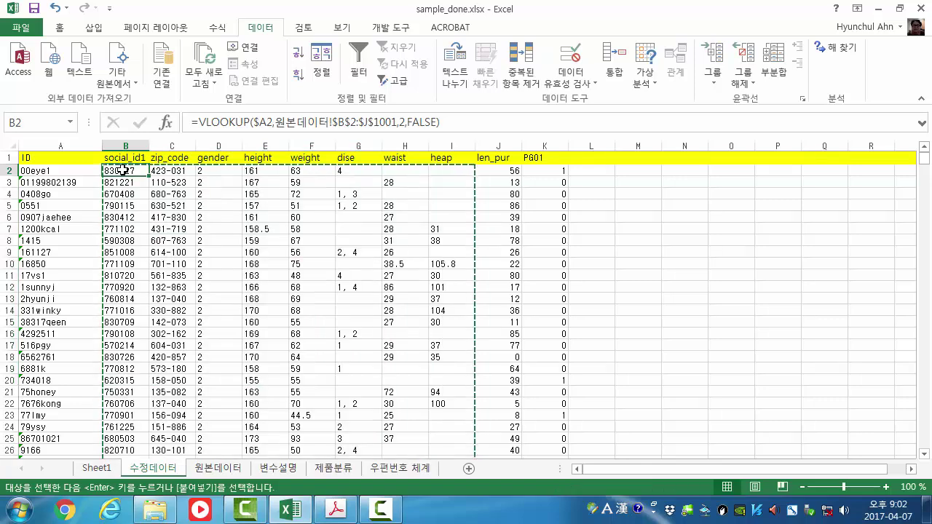
right_click(124, 171)
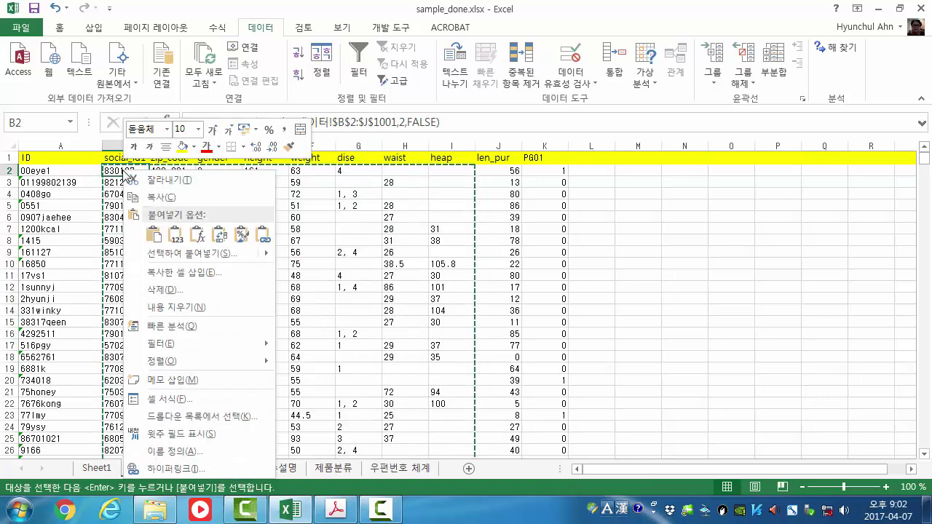
left_click(177, 239)
left_click(297, 229)
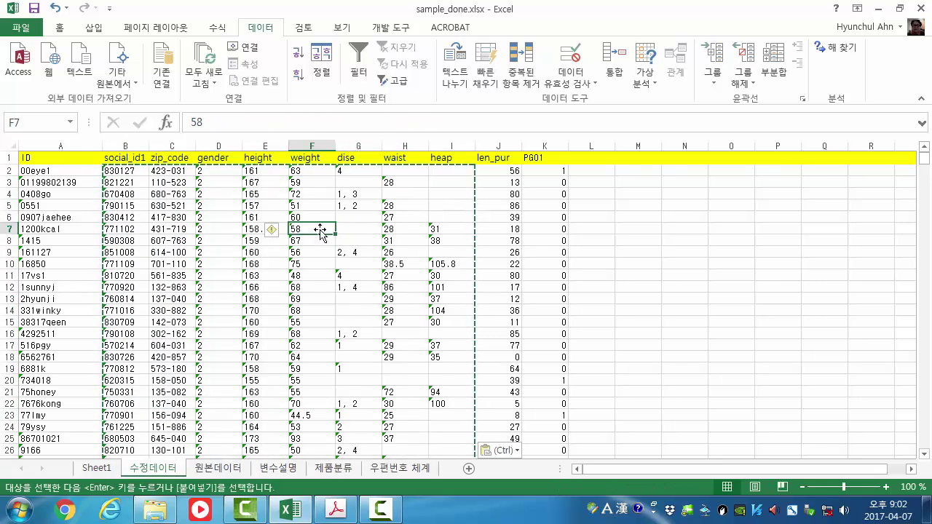
Cancel the leftover copy marquee around B2:I920 and save the workbook
left_click(489, 299)
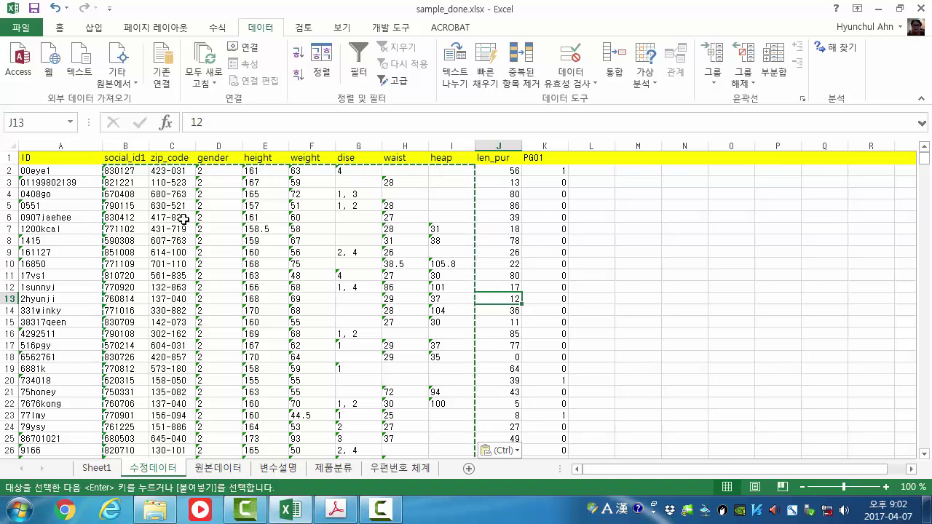
key("Escape")
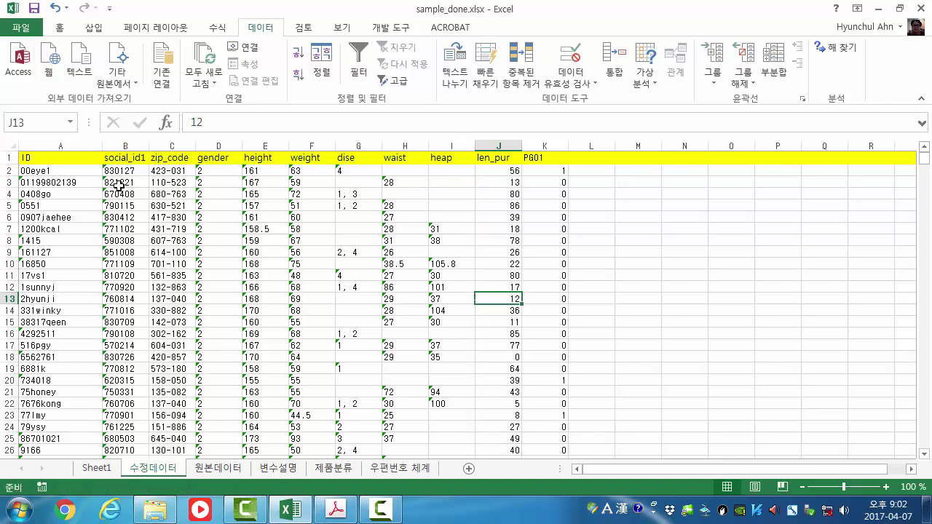
left_click(34, 10)
Enter the formula =COUNTBLANK(B2:B920) in B921, below the last social_id1 entry, to count its blank cells
left_click_drag(925, 173, 924, 442)
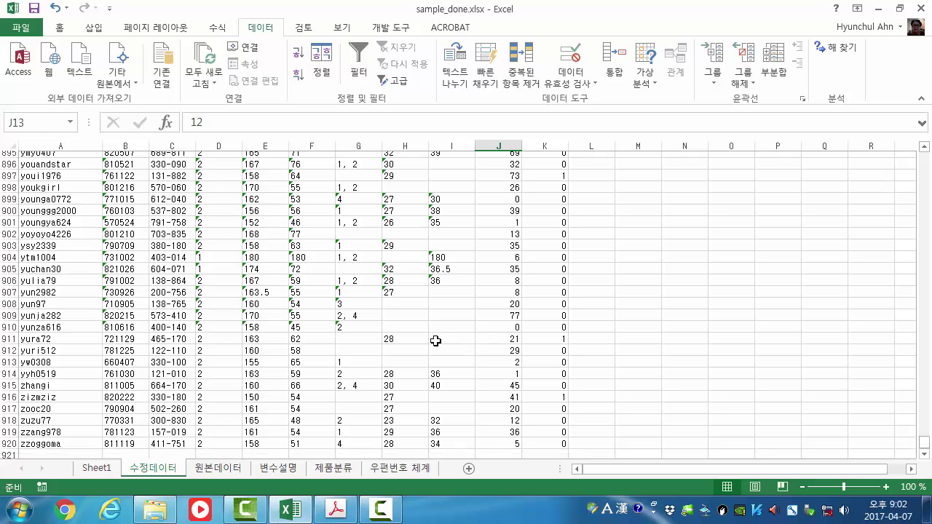
left_click(128, 287)
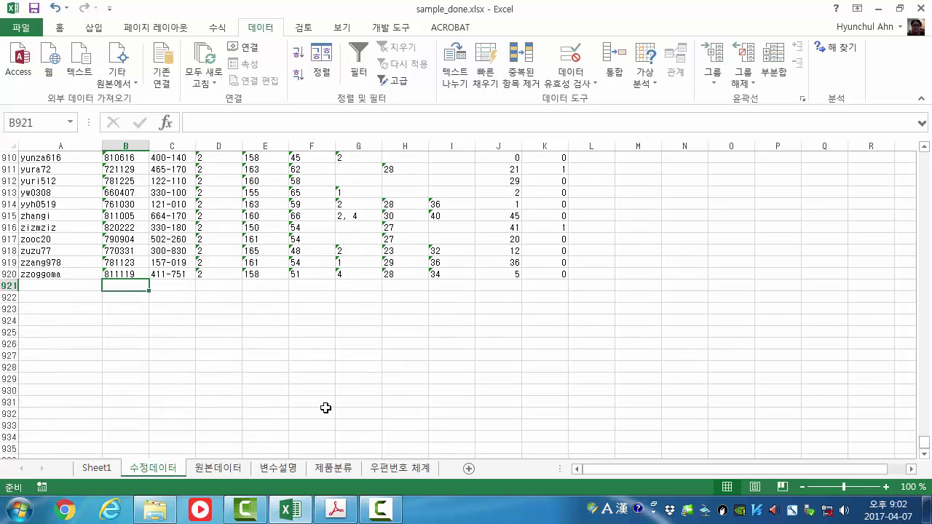
type("=count")
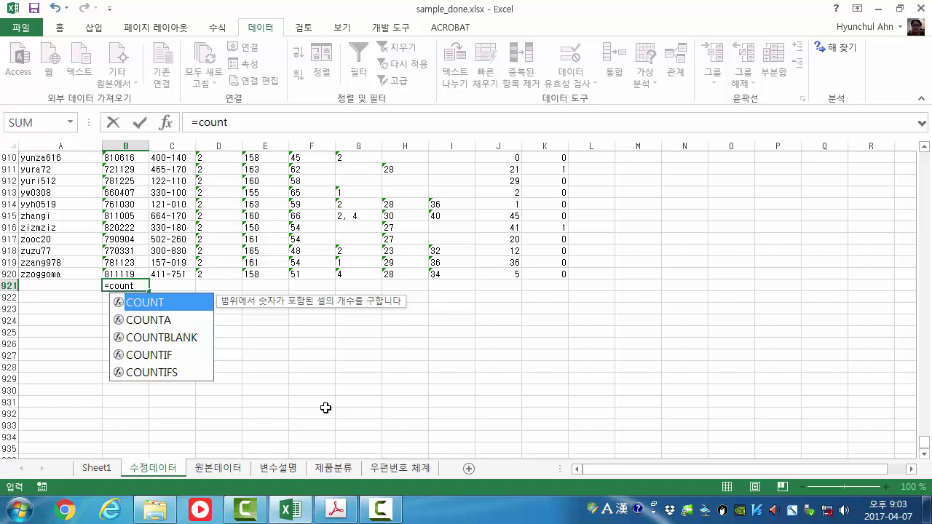
type("blank")
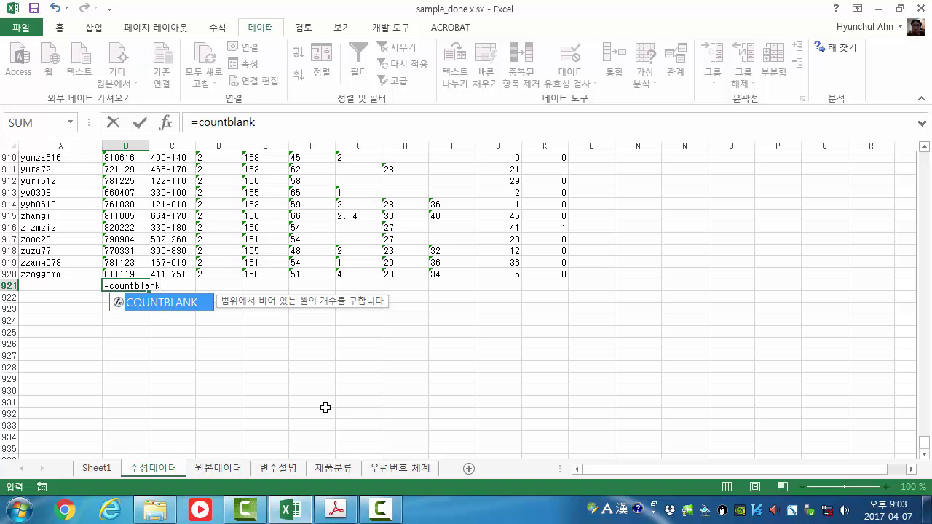
type("(")
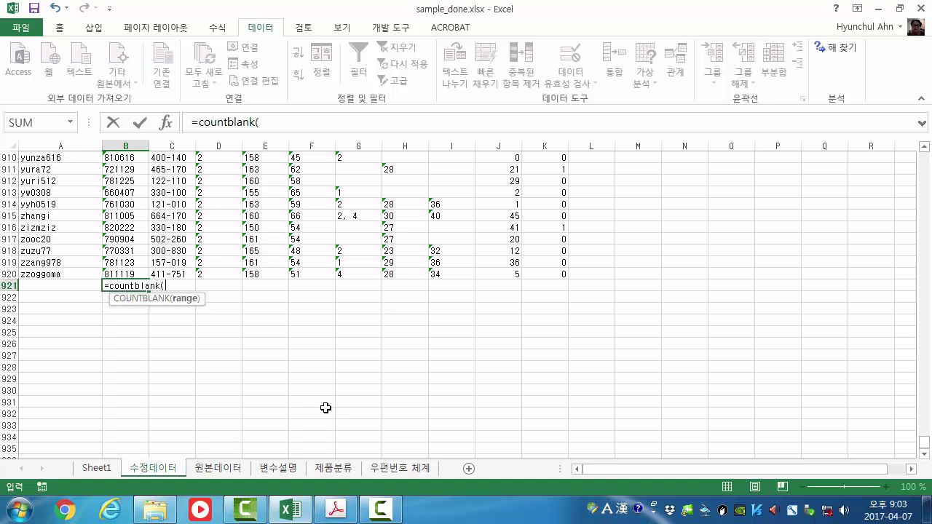
left_click(113, 274)
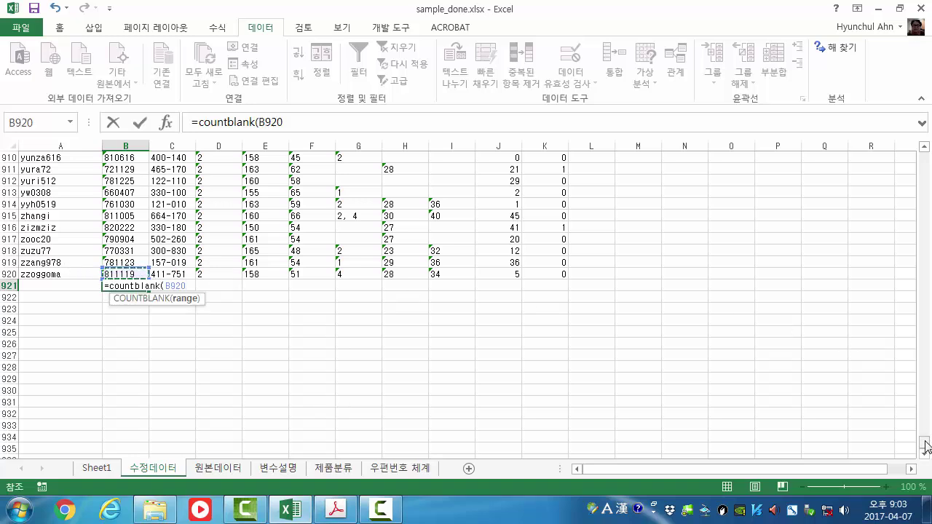
left_click_drag(926, 447, 926, 157)
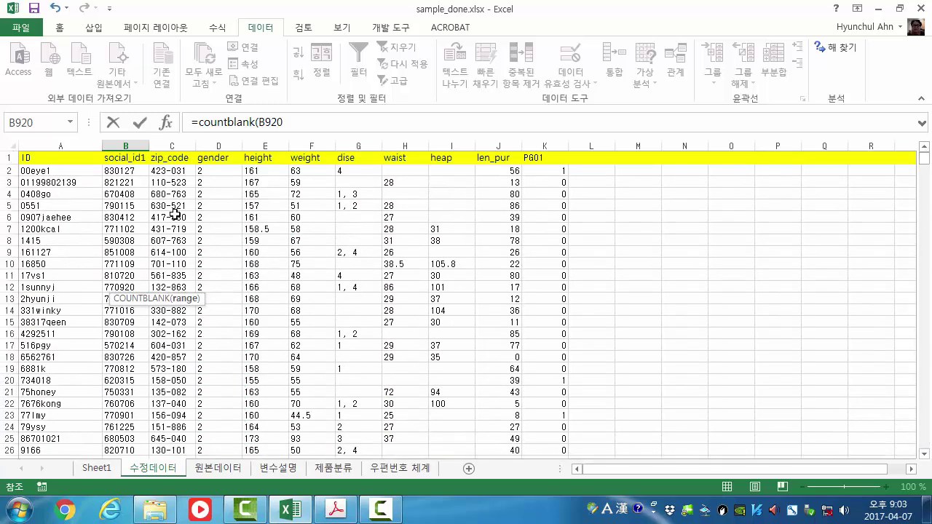
left_click(136, 169, "shift")
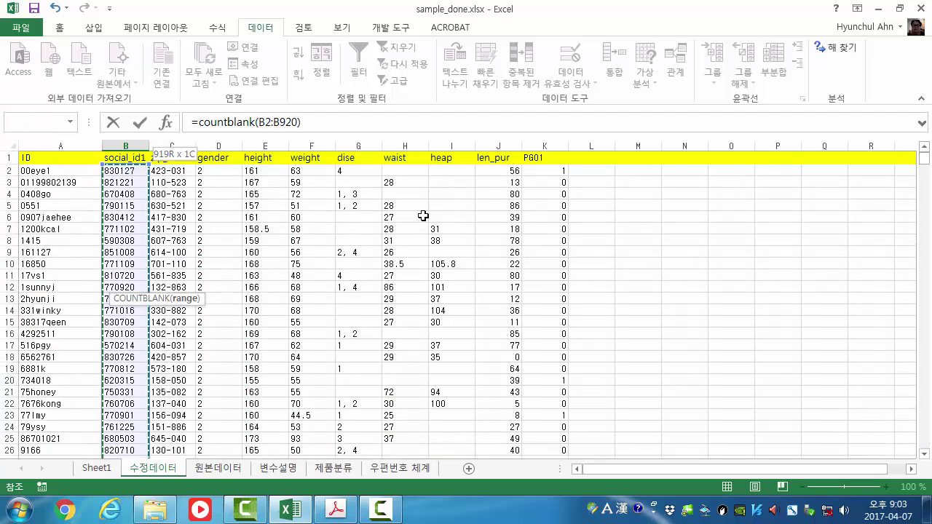
key("Return")
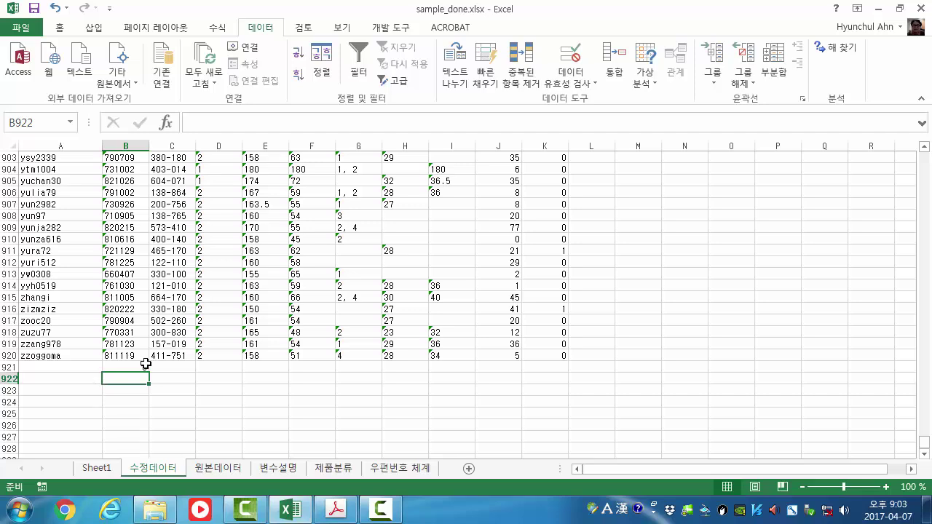
Fill the COUNTBLANK formula from B921 across row 921 through K921
left_click(146, 366)
scroll(746, 293, "up", 2)
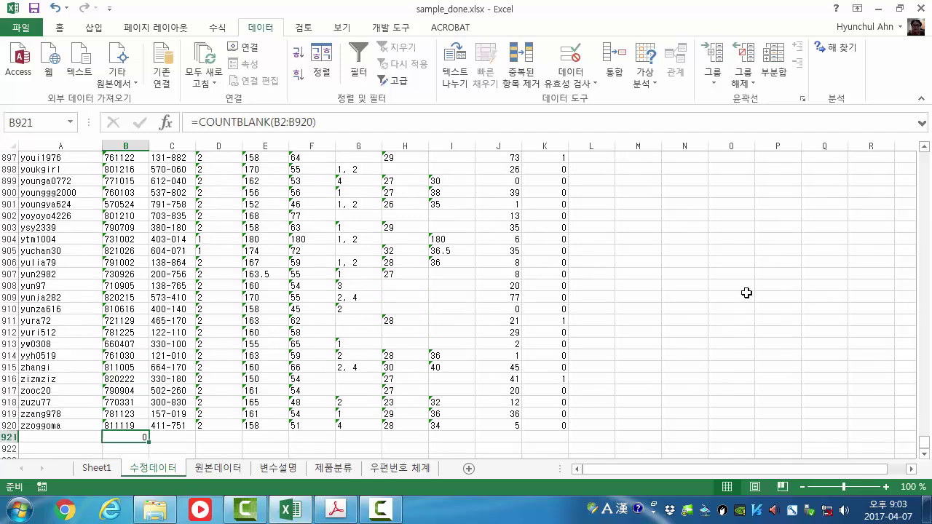
left_click_drag(924, 442, 922, 136)
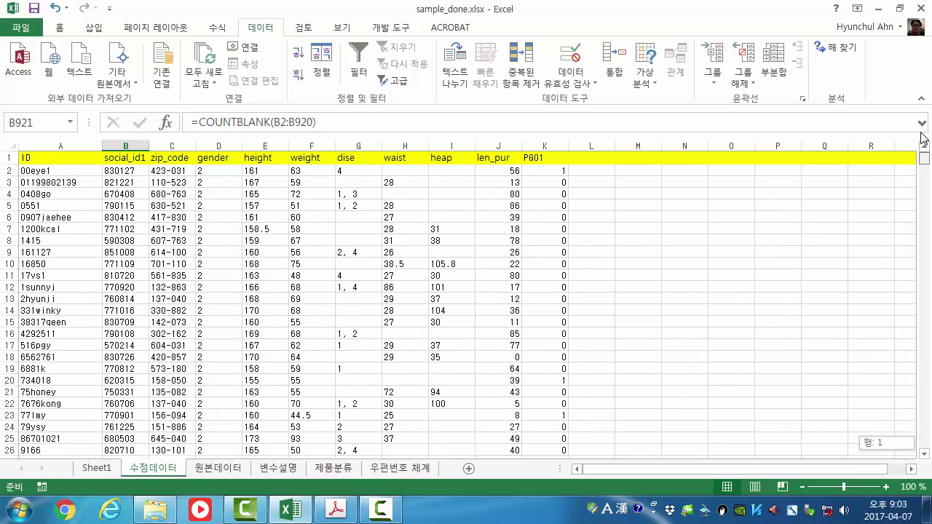
left_click_drag(922, 225, 924, 442)
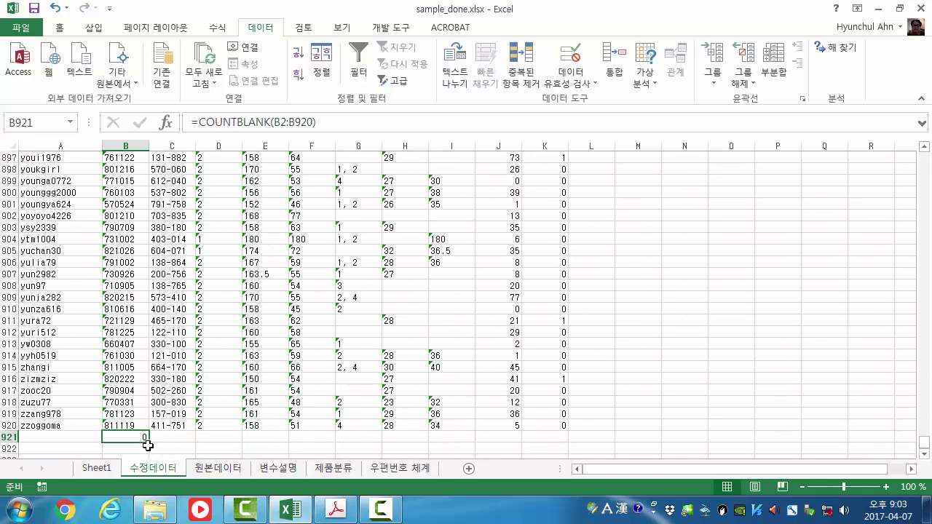
left_click_drag(148, 445, 566, 450)
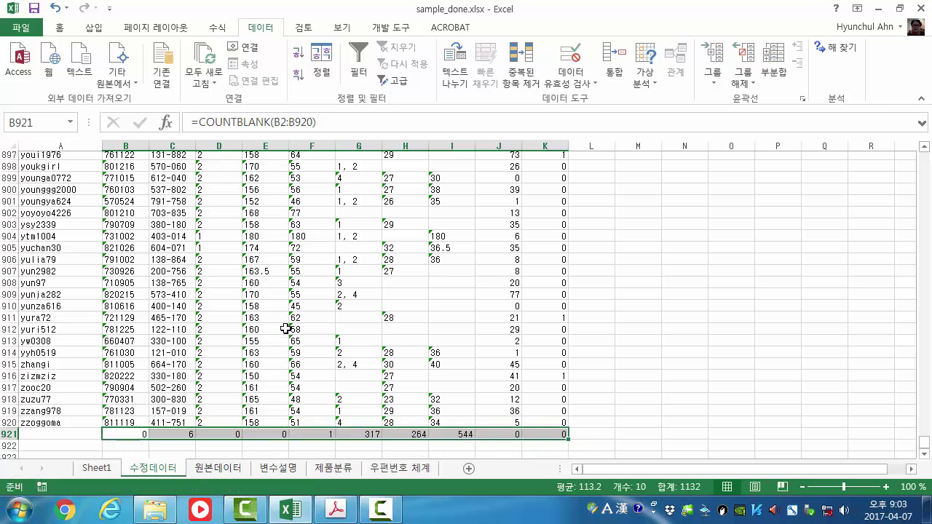
scroll(323, 438, "down", 1)
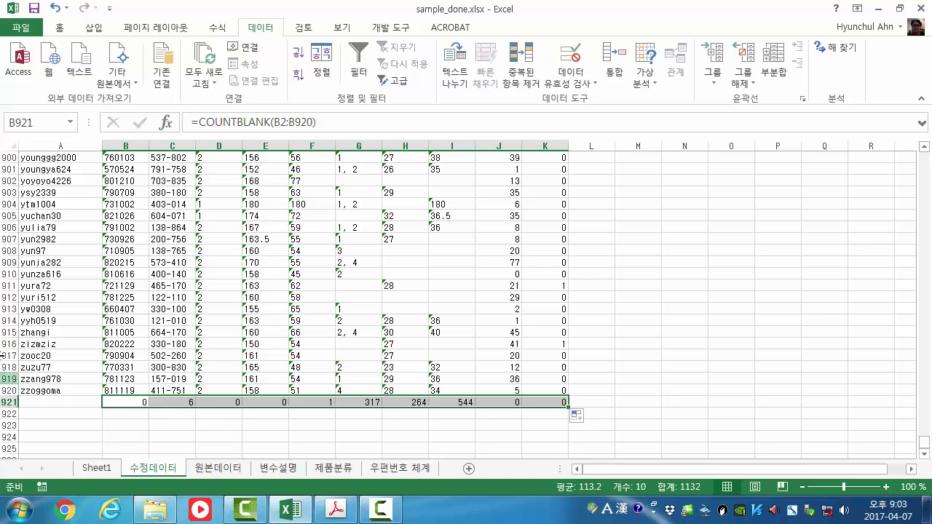
Divide the COUNTBLANK formula in B921 by 919 and fill it across row 921 through K921
left_click(133, 400)
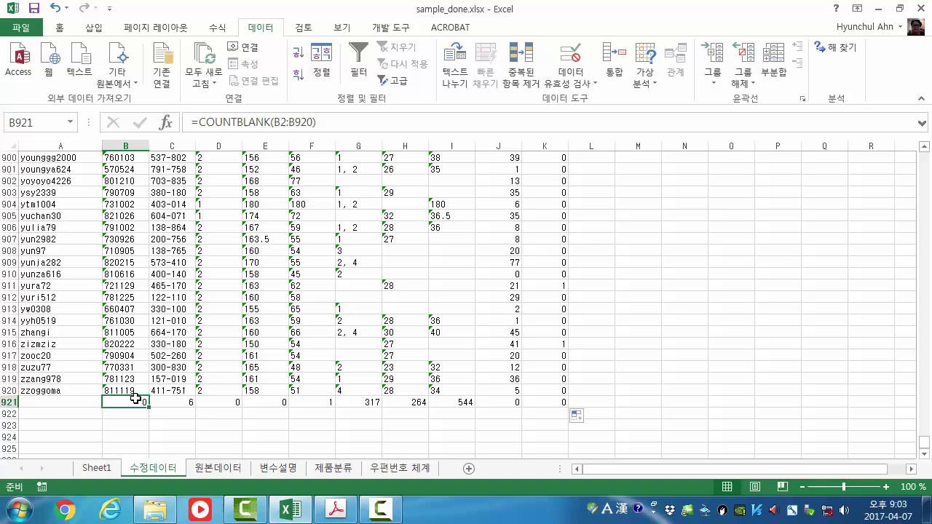
left_click(346, 121)
type("/9")
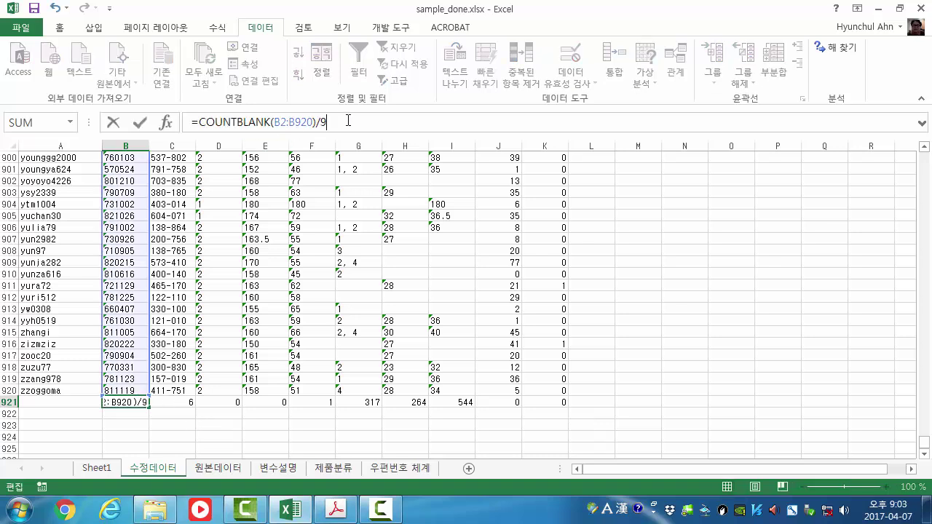
type("19")
key("Return")
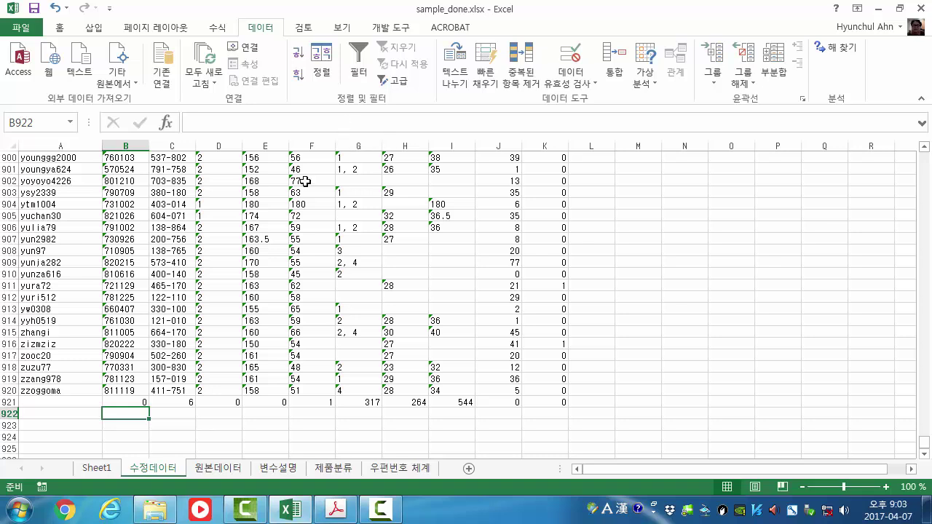
left_click(142, 403)
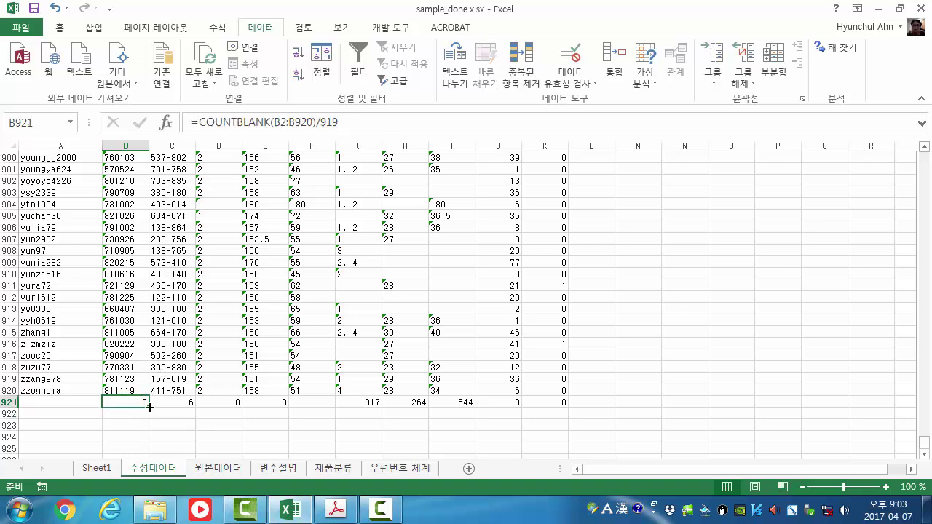
left_click_drag(149, 407, 564, 403)
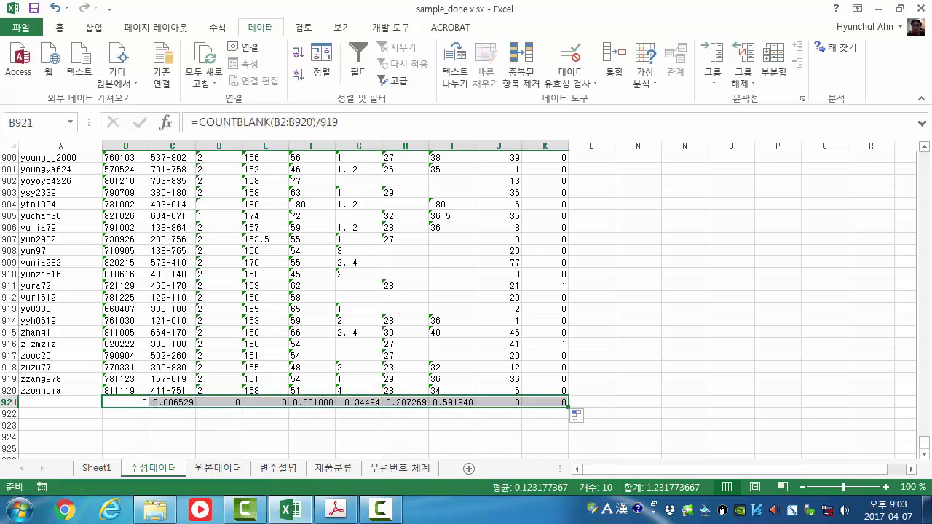
Format the blank ratios in B921:K921 as percentages with one decimal place
left_click(61, 29)
left_click(504, 75)
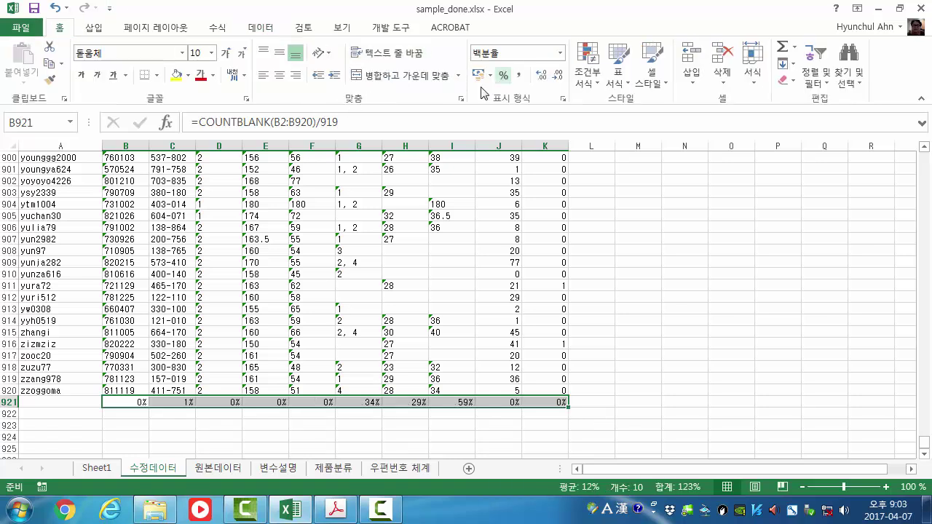
left_click(540, 75)
left_click(365, 426)
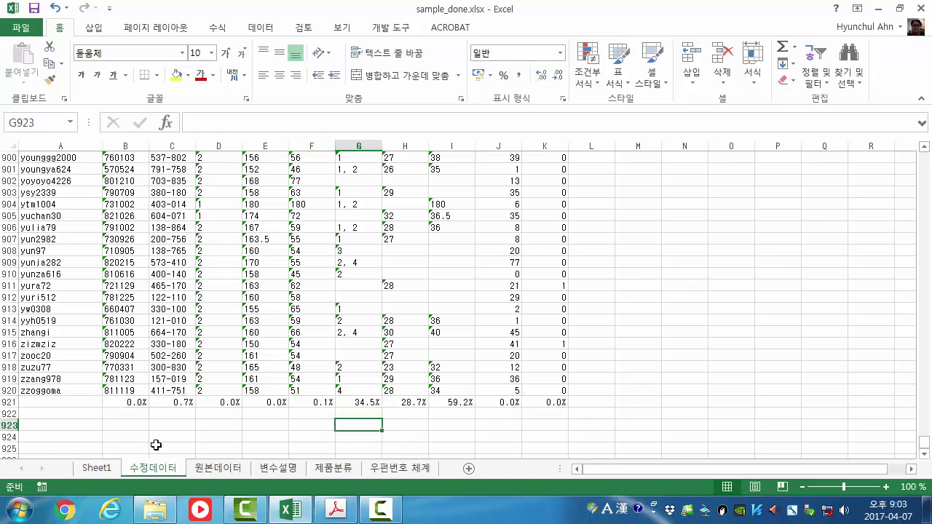
Review the blank-ratio cells in row 921 one by one from social_id1 through dise
left_click(122, 403)
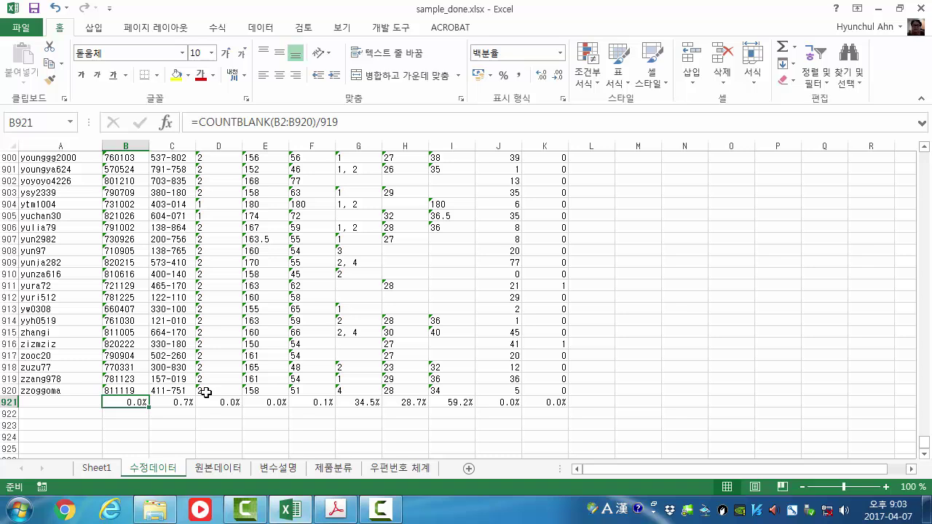
key("Right")
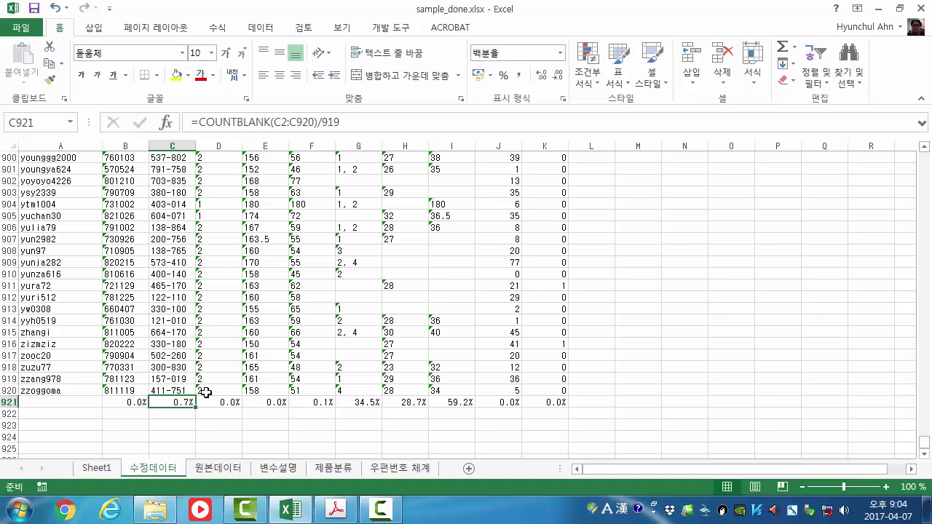
key("Right")
key("Right")
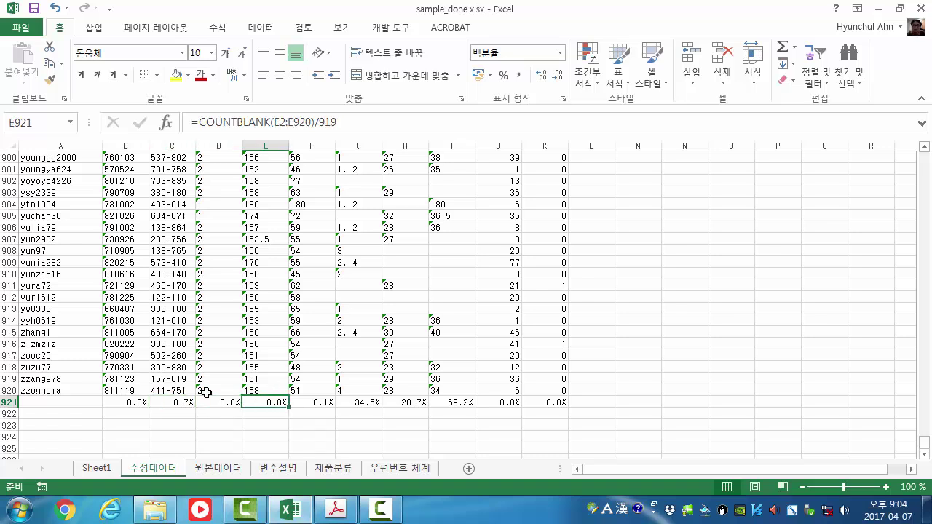
key("Right")
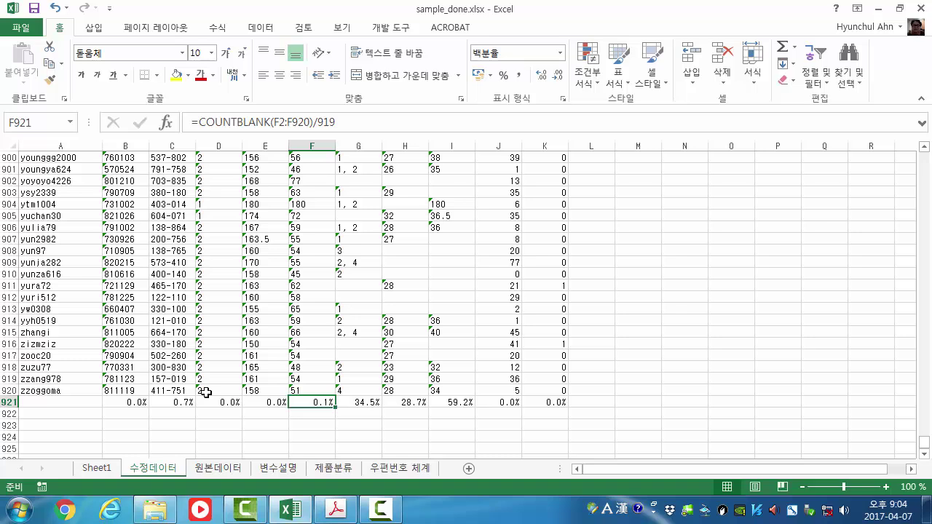
key("Right")
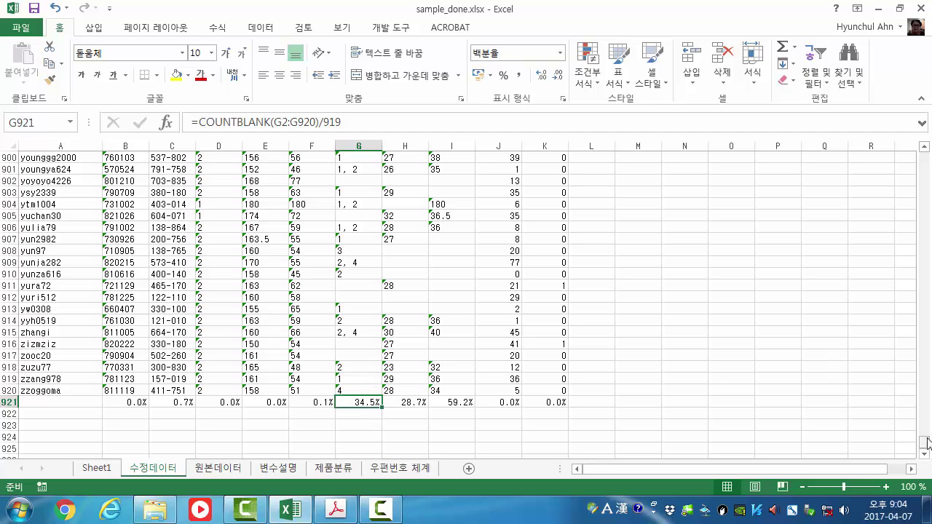
Look up the dise variable's description and allowed values in the 변수설명 sheet
left_click_drag(924, 443, 925, 154)
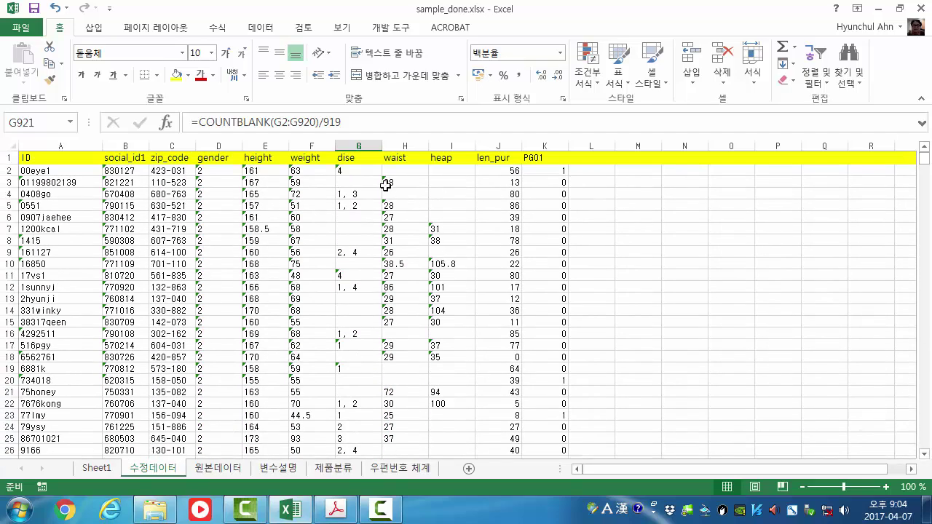
left_click(355, 160)
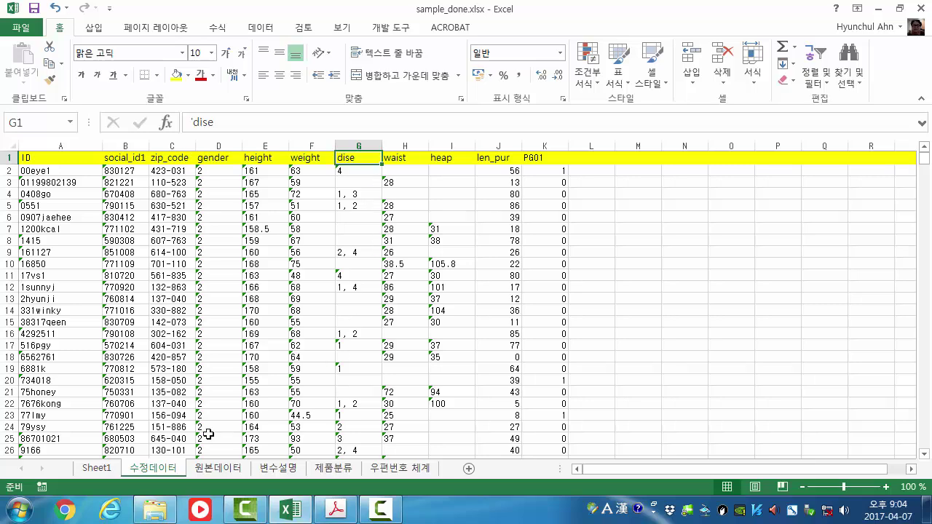
left_click(281, 470)
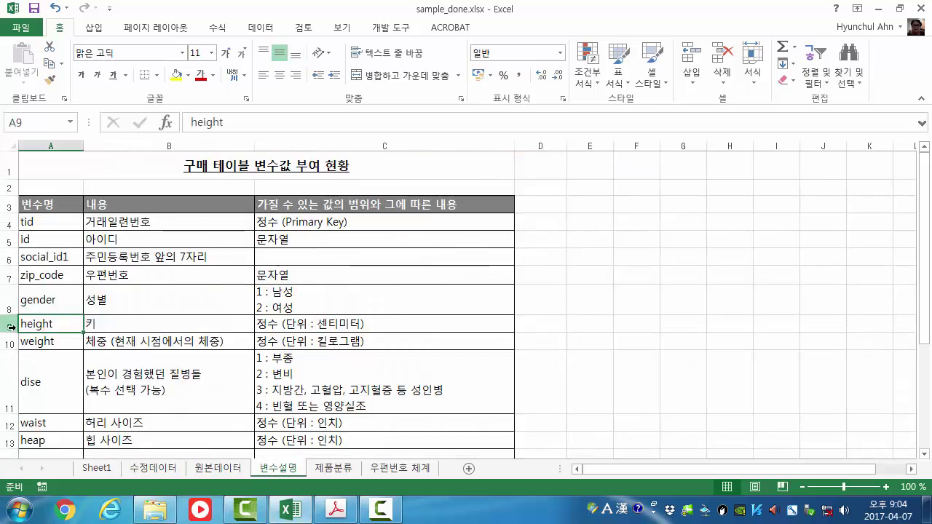
scroll(94, 318, "down", 1)
left_click(50, 320)
left_click(149, 323)
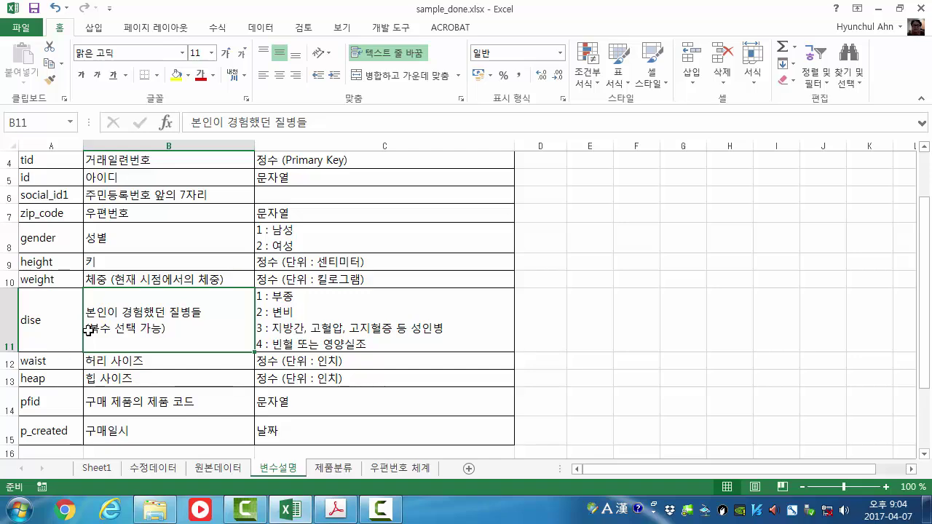
Return to the 수정데이터 sheet and check the dise column's blank ratio in G921
left_click(157, 470)
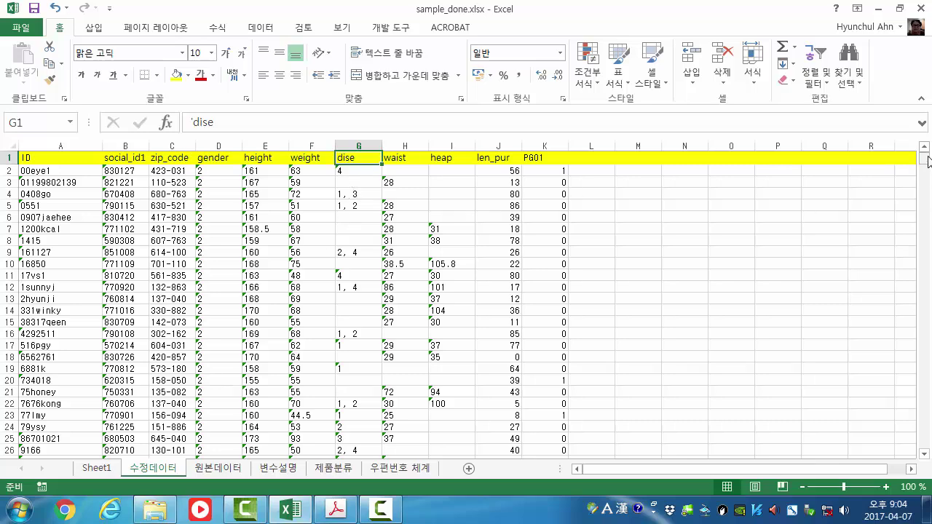
left_click_drag(925, 159, 924, 442)
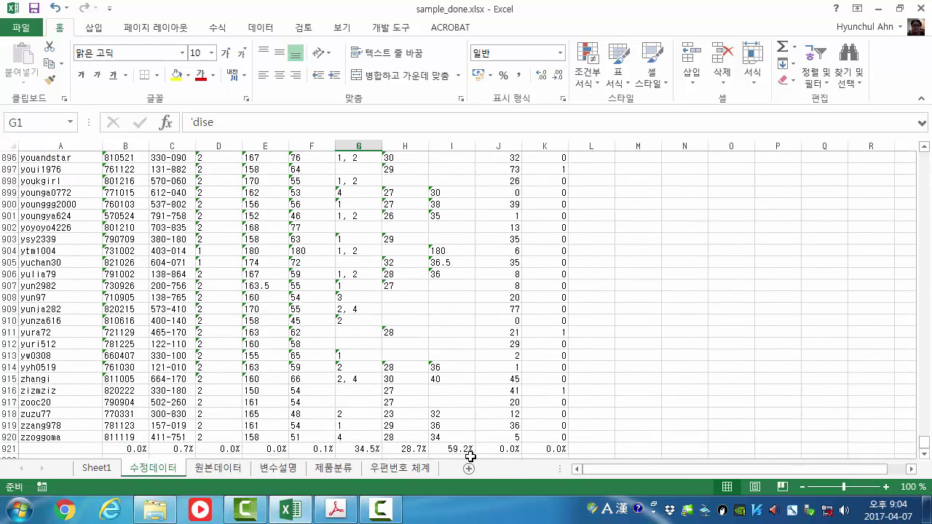
left_click(374, 448)
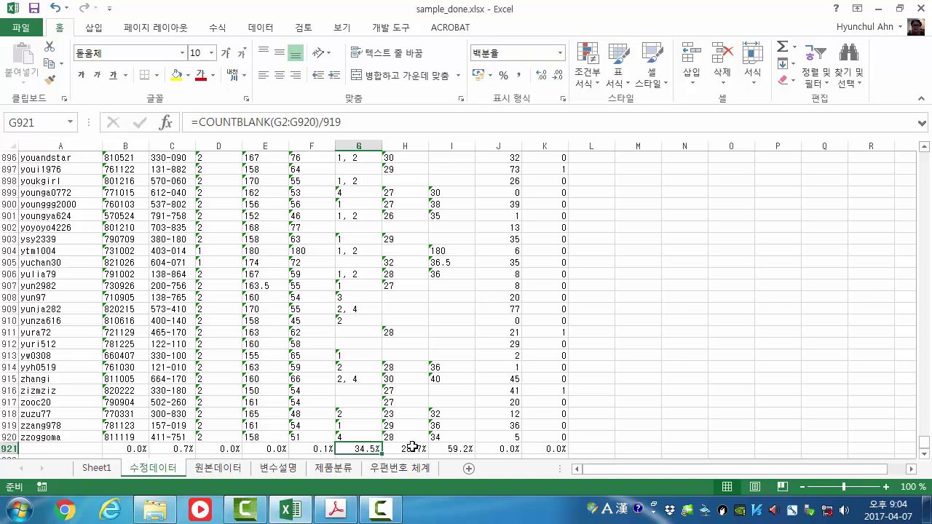
Check the column headers in row 1, then review the blank ratios for waist and heap in H921 and I921
left_click_drag(923, 442, 923, 157)
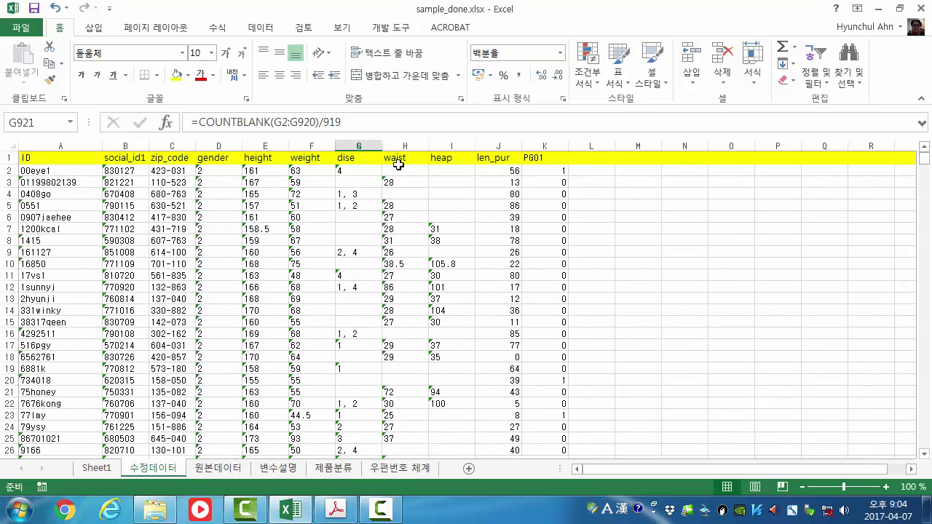
left_click_drag(929, 163, 930, 472)
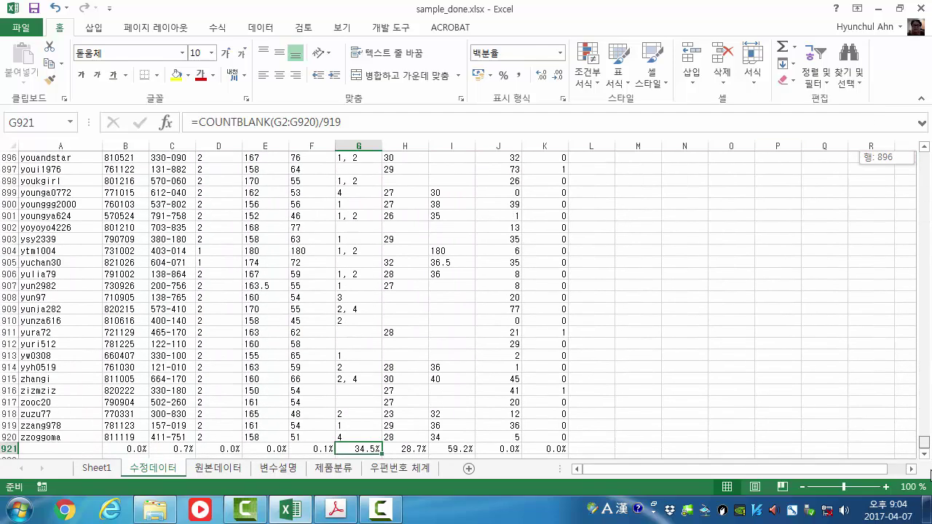
left_click(410, 448)
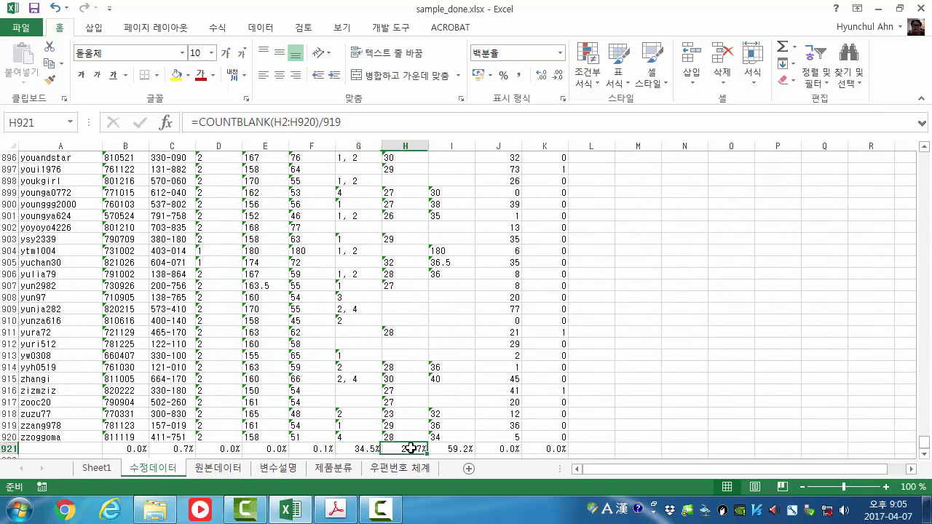
left_click(459, 449)
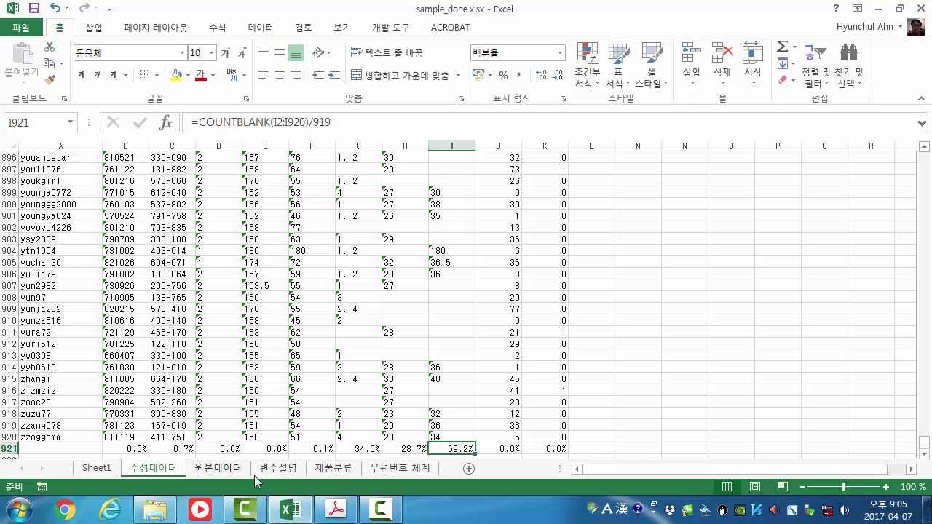
Switch to biza02.pdf in Adobe Acrobat Pro, read the slide's rule on variables with too many blank items, and return to the Excel workbook
left_click(335, 510)
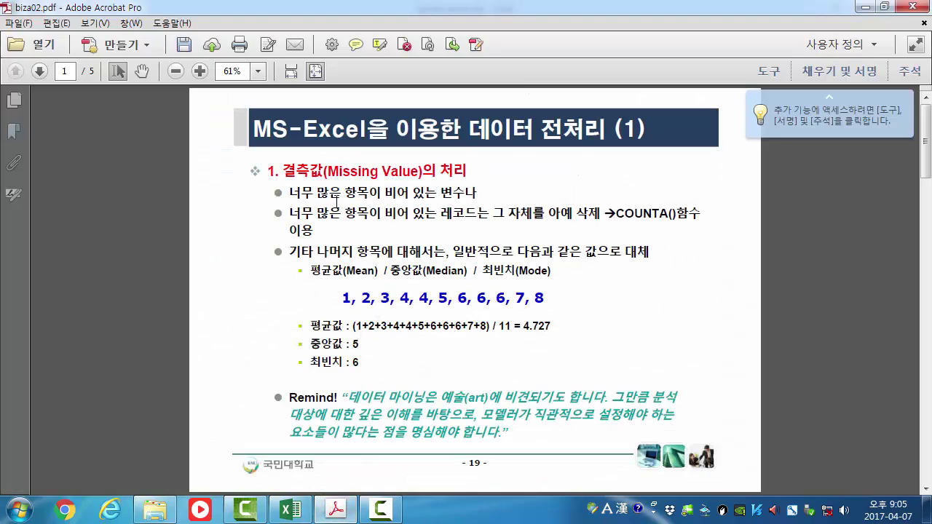
left_click_drag(320, 194, 435, 194)
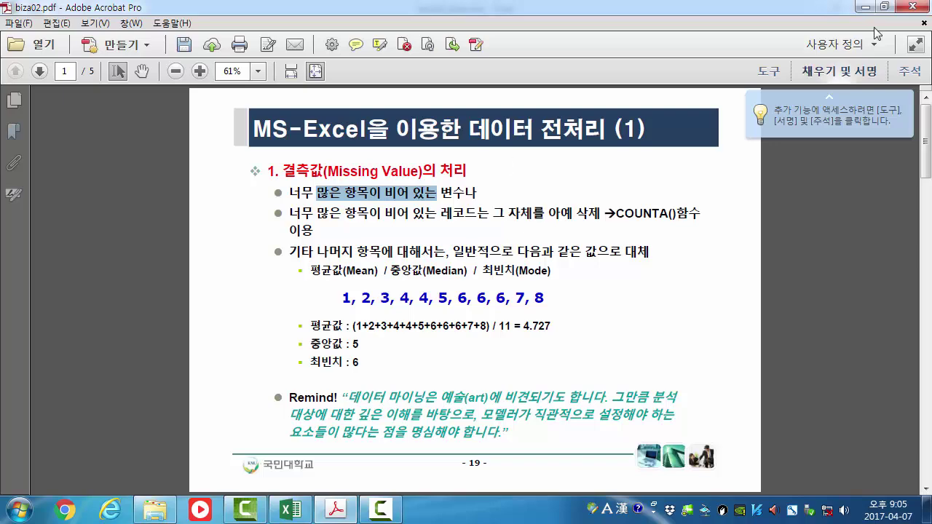
left_click(865, 8)
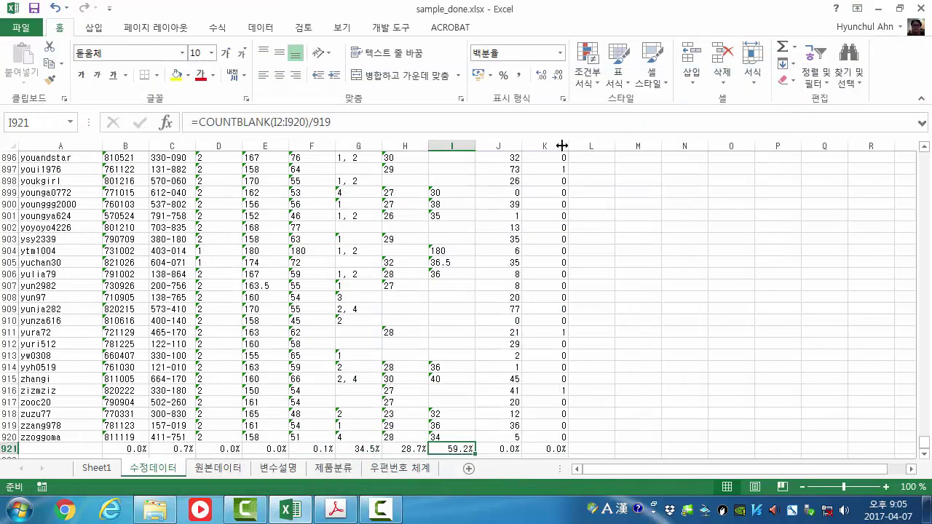
Delete the heap column (column I) and check the blank ratios of len_pur and PG01 in I921 and J921
left_click(458, 142)
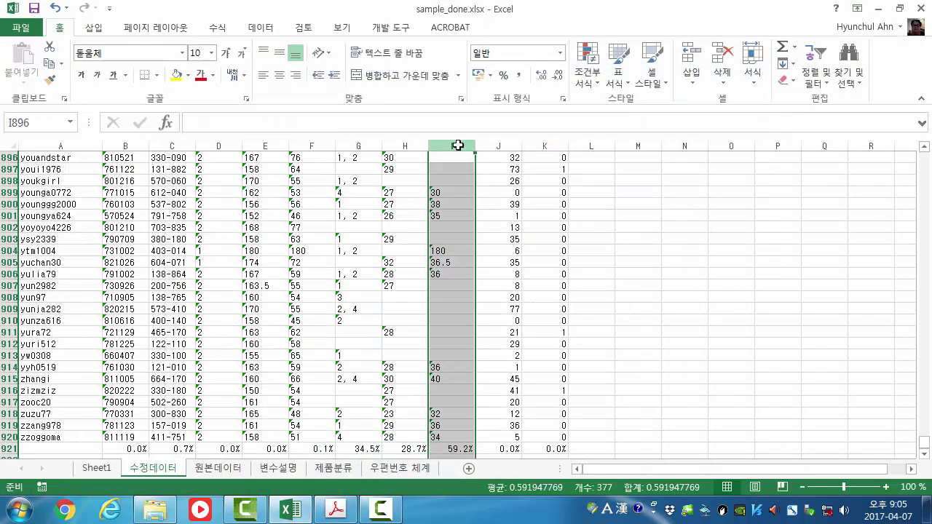
right_click(459, 144)
left_click(522, 265)
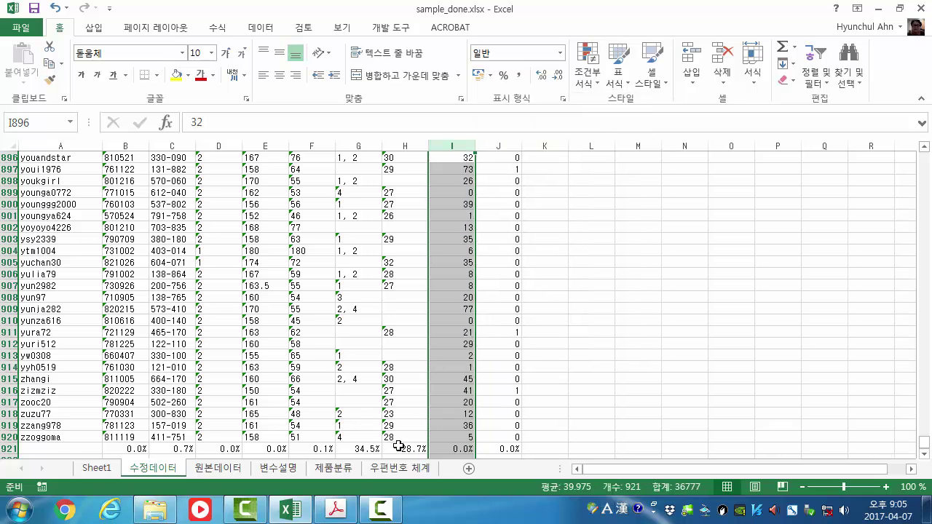
left_click(456, 448)
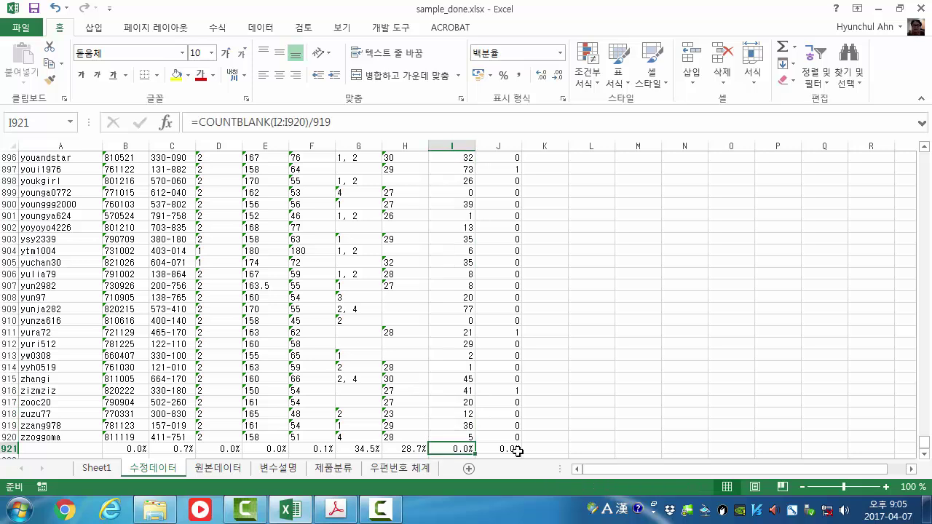
left_click(512, 449)
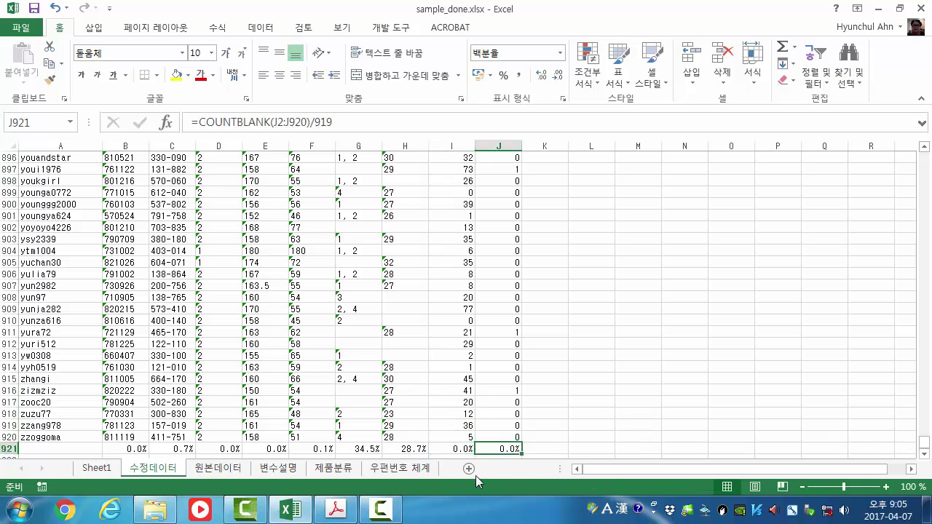
Delete the blank-ratio row 921 and return to the top of the data
left_click(9, 448)
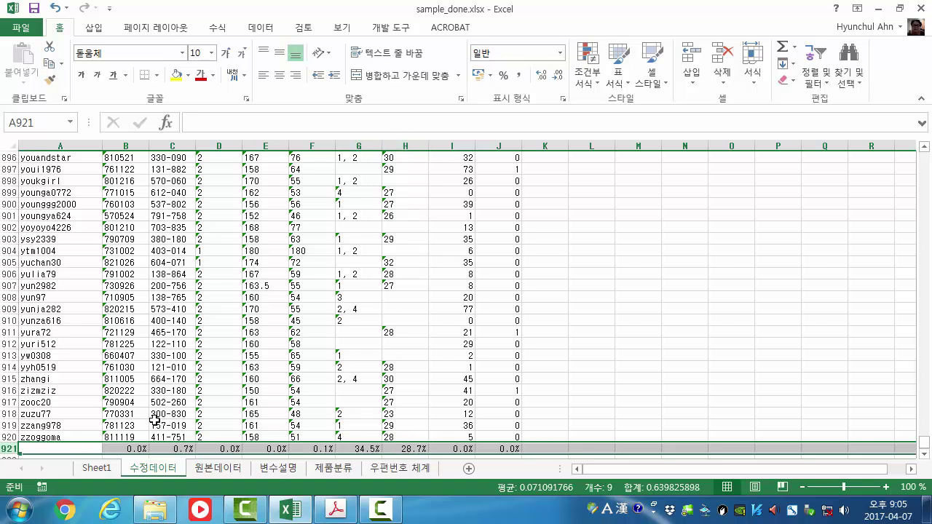
right_click(7, 448)
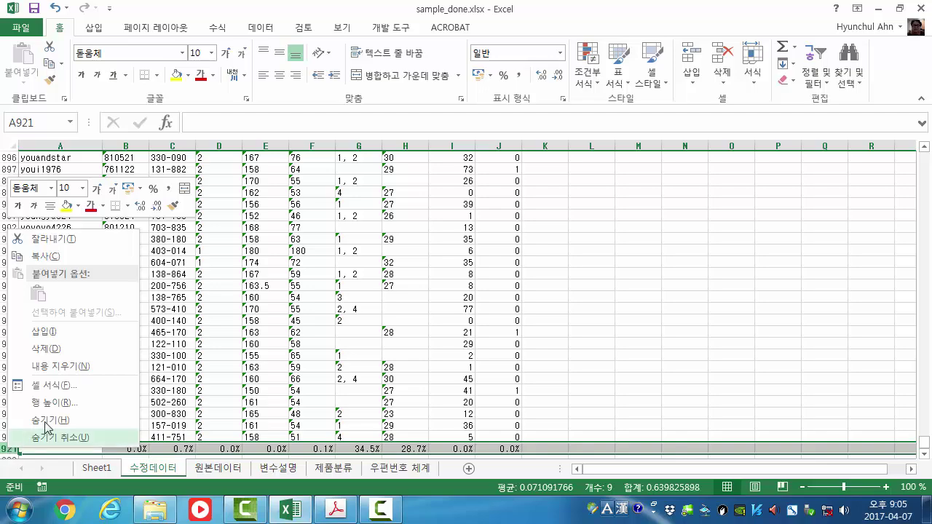
left_click(61, 355)
left_click(685, 355)
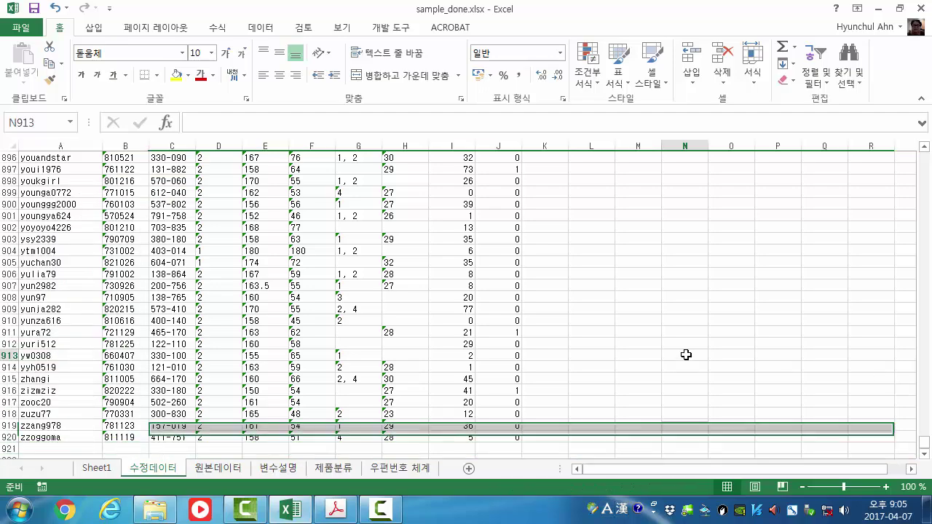
left_click_drag(928, 442, 927, 118)
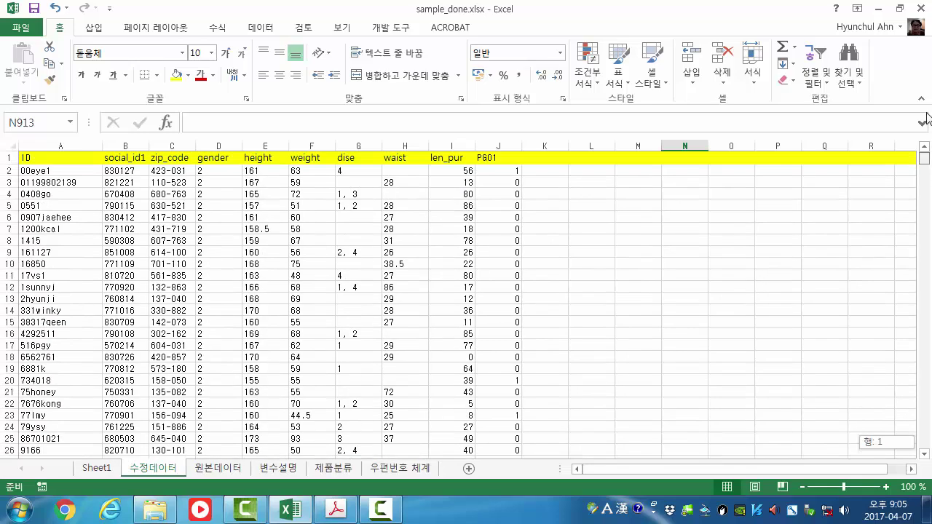
left_click(545, 170)
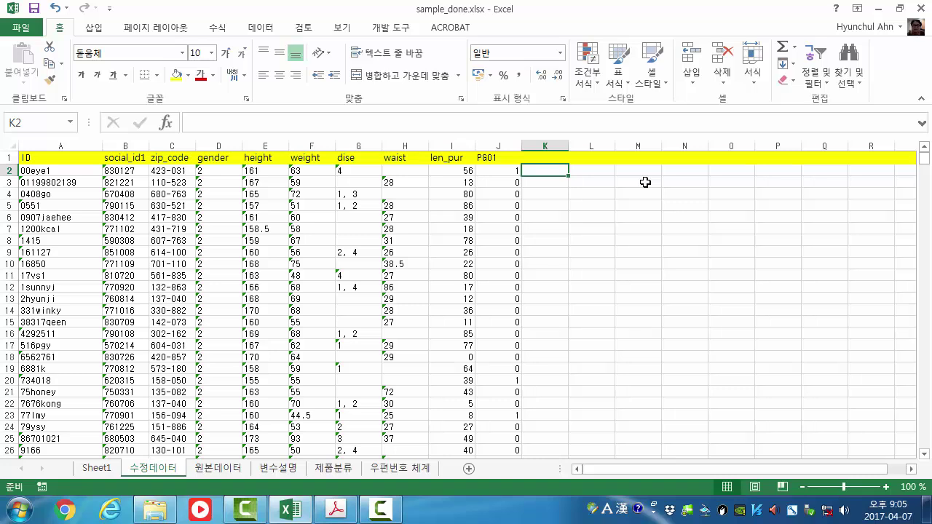
type("lank")
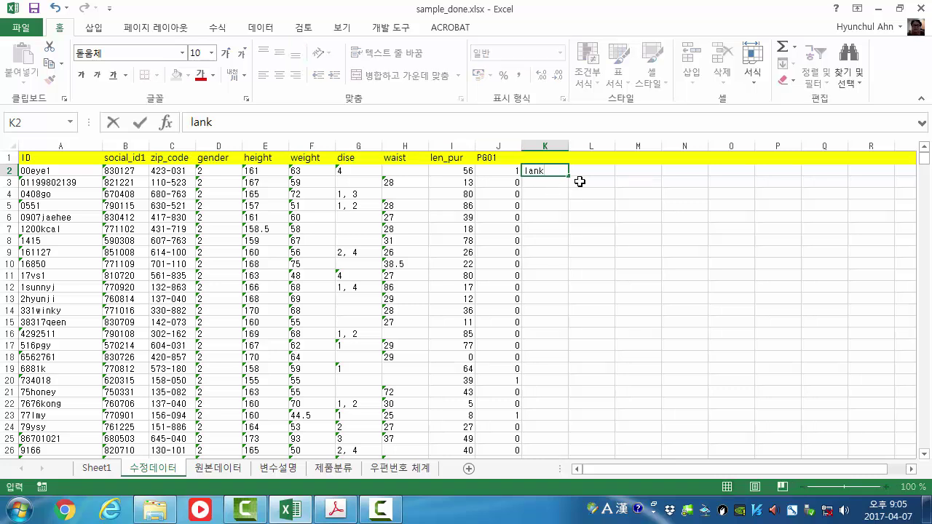
left_click(544, 194)
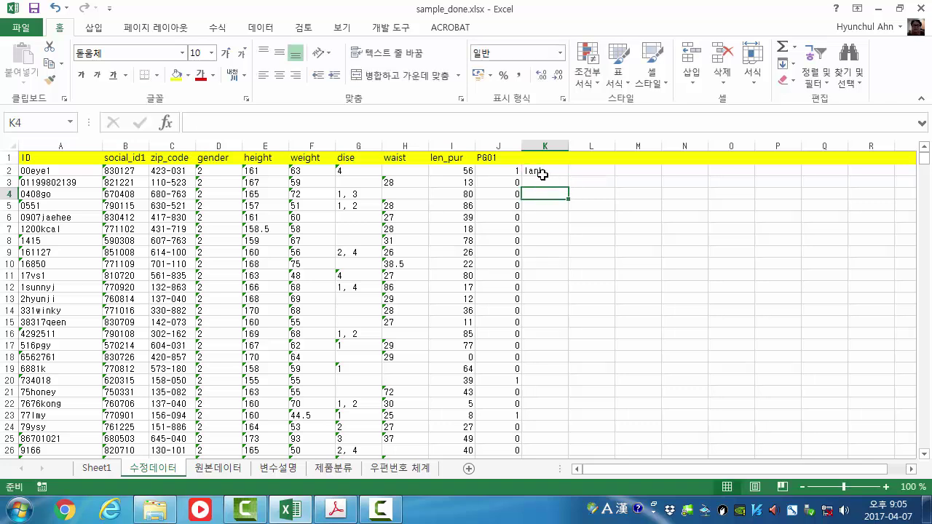
Try to enter =countblank(B2:F2,H2:J2) in K2 to count the first record's blanks without the dise column
left_click(559, 170)
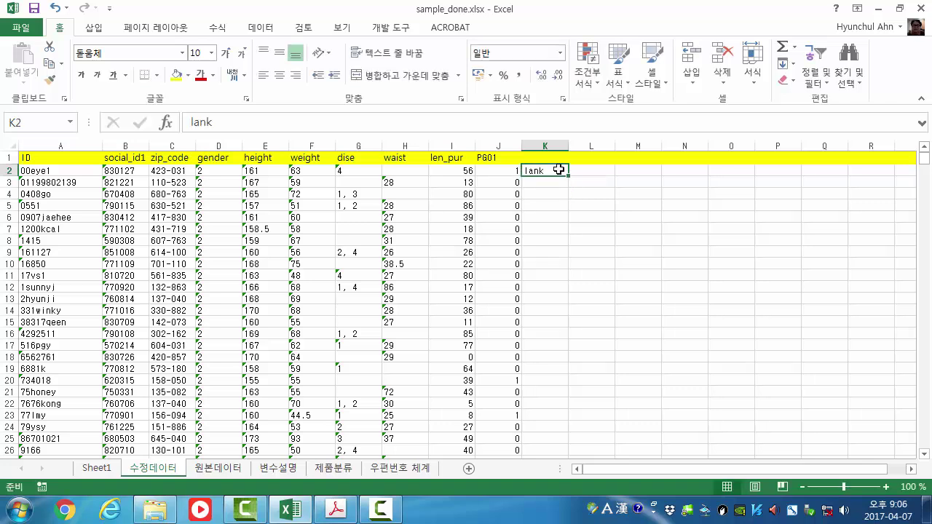
type("=")
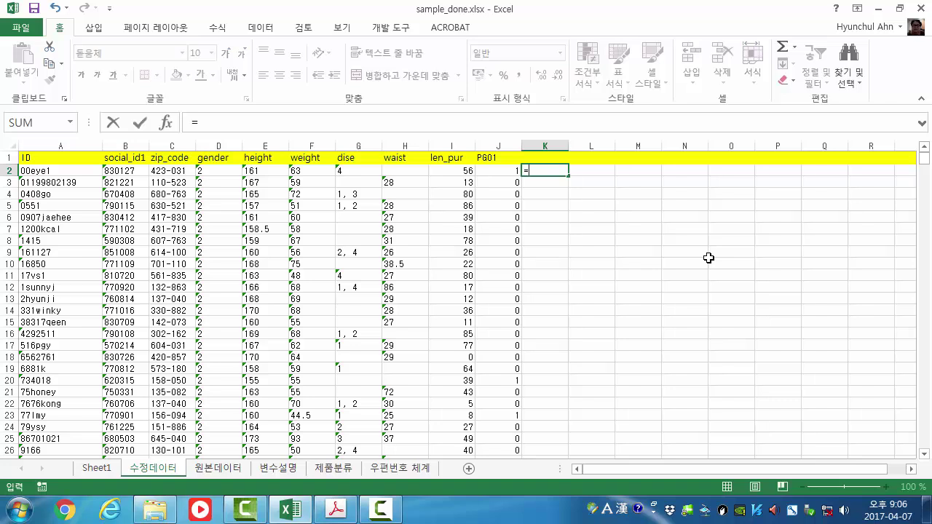
type("countblank")
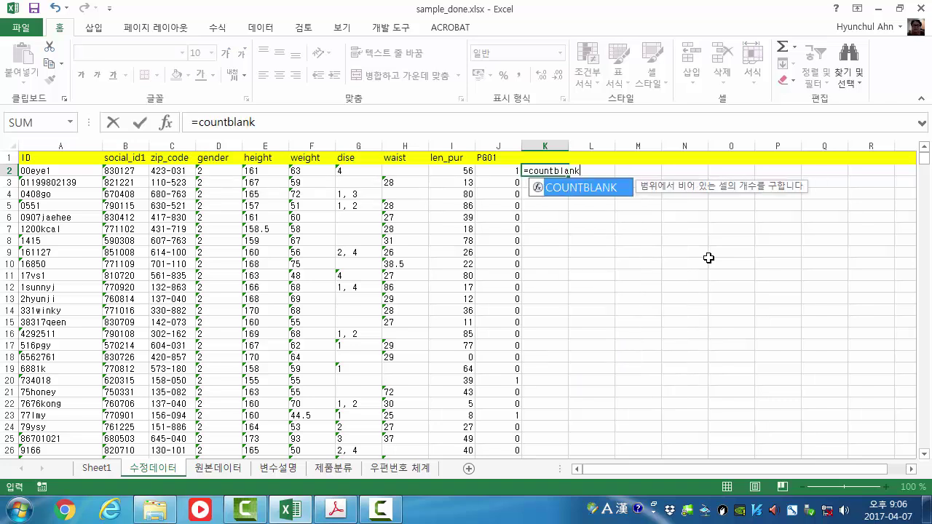
type("(")
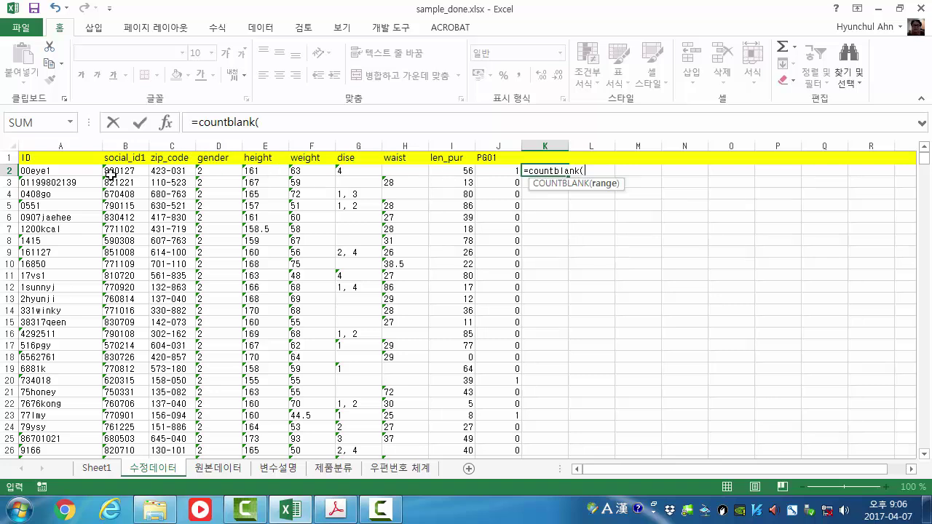
left_click_drag(113, 173, 510, 171)
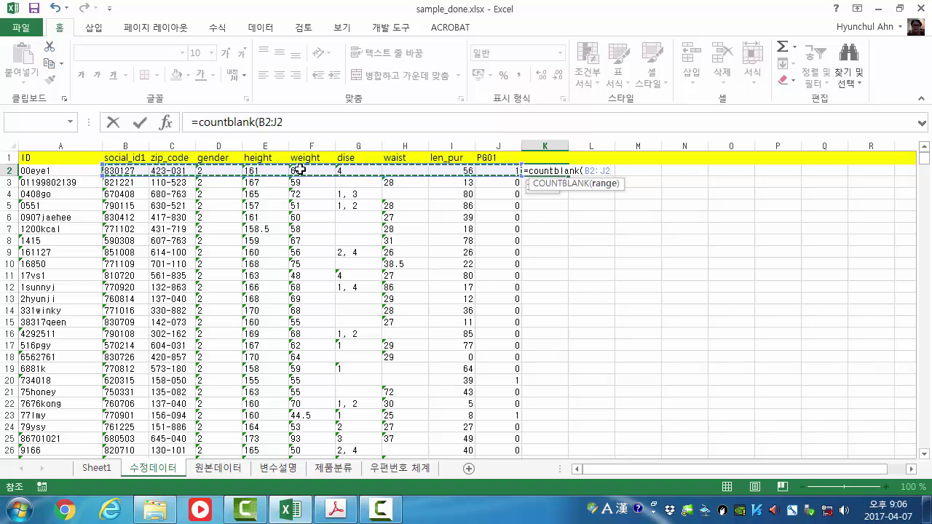
left_click(114, 169)
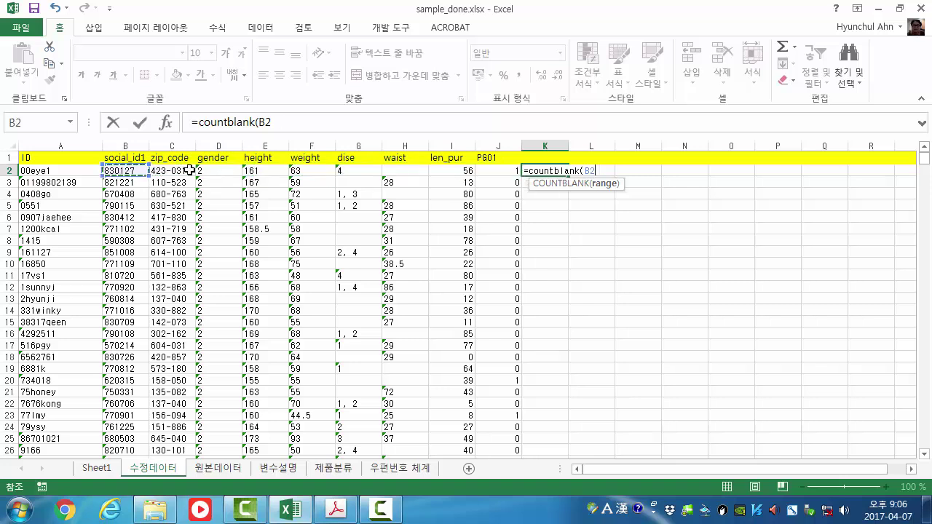
left_click_drag(311, 173, 312, 172)
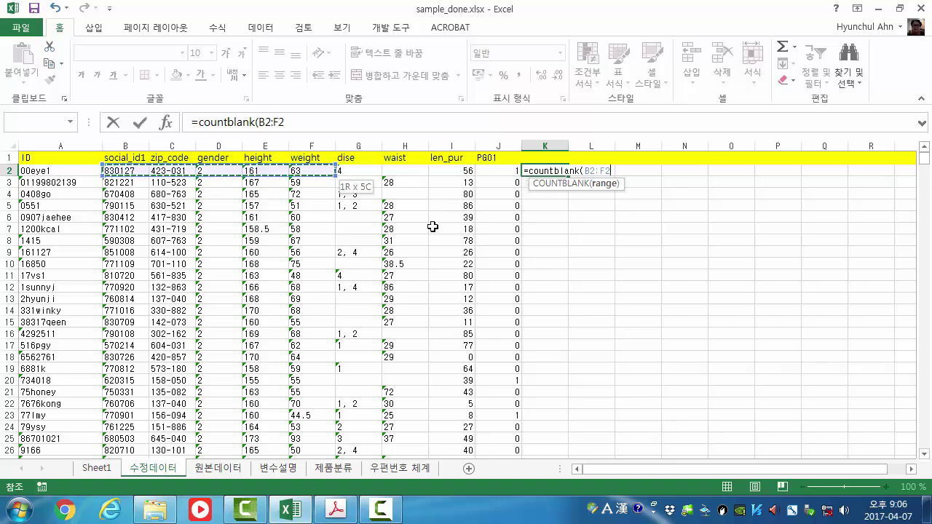
type(",")
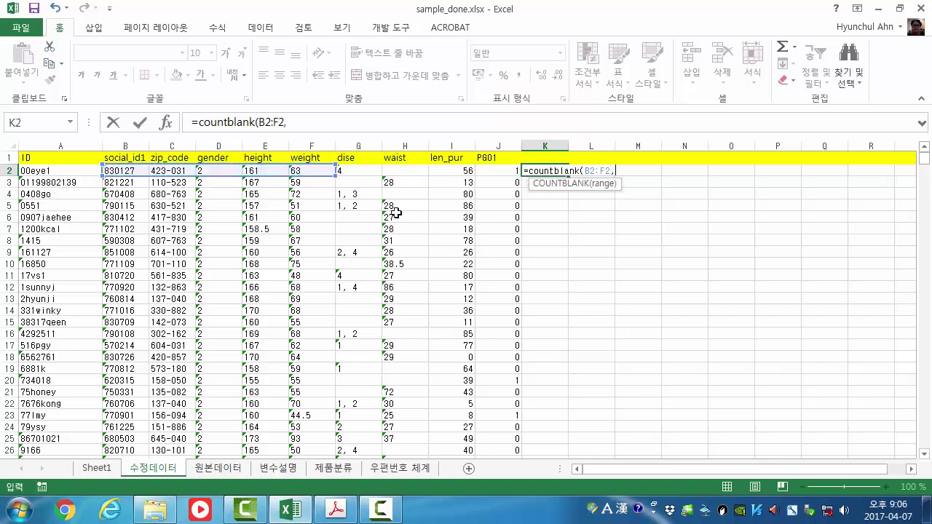
left_click(404, 173)
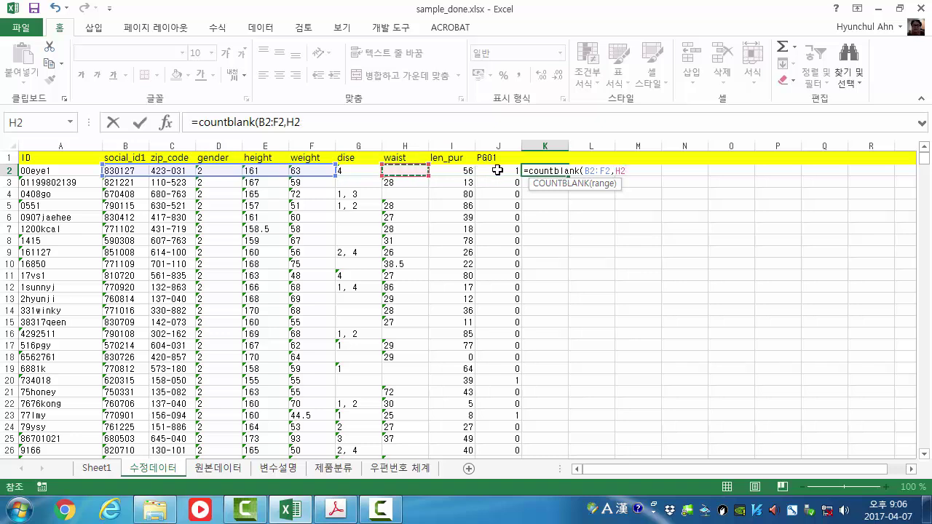
left_click(497, 170, "shift")
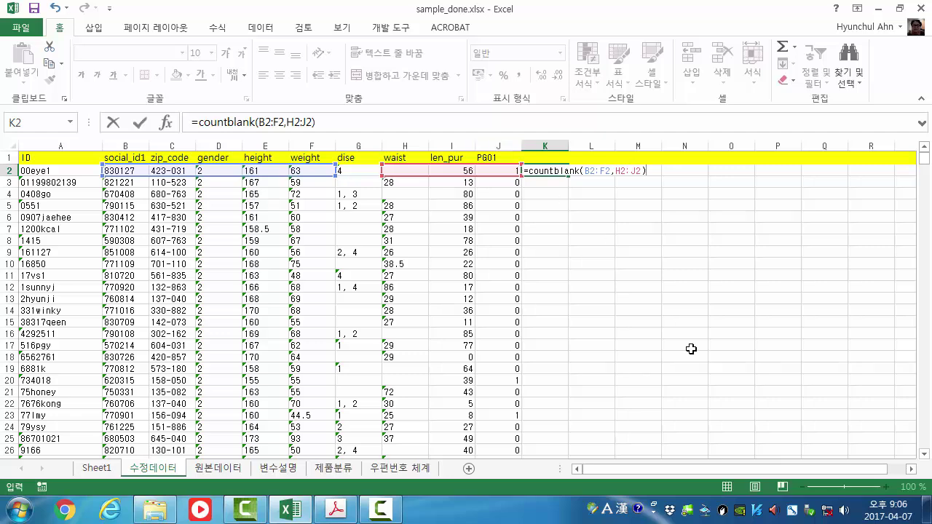
key("Return")
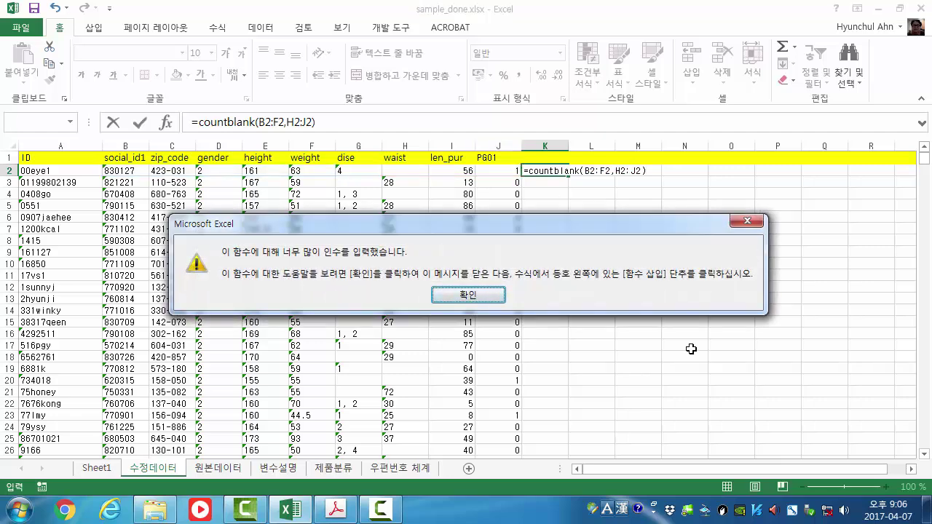
key("Return")
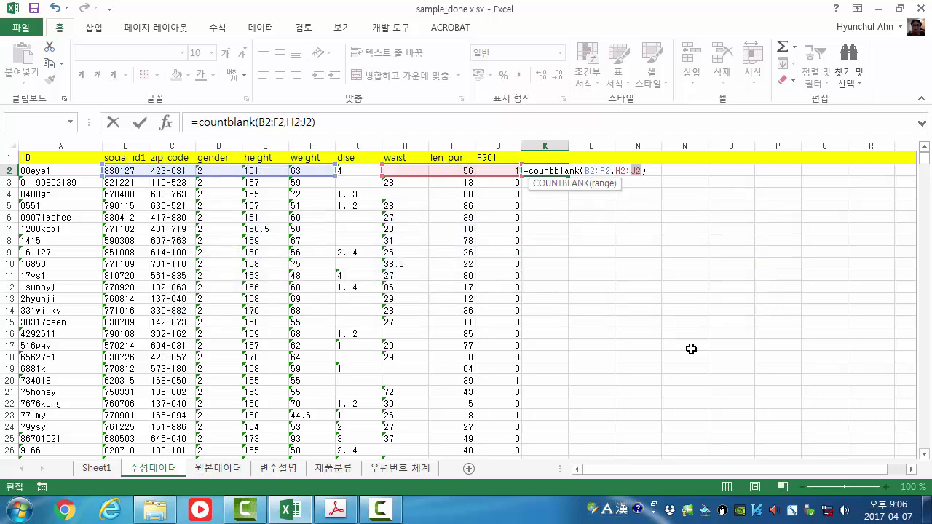
Replace the arguments of the K2 formula with one range so that it reads =countblank(B2:J2), and enter it
left_click(305, 123)
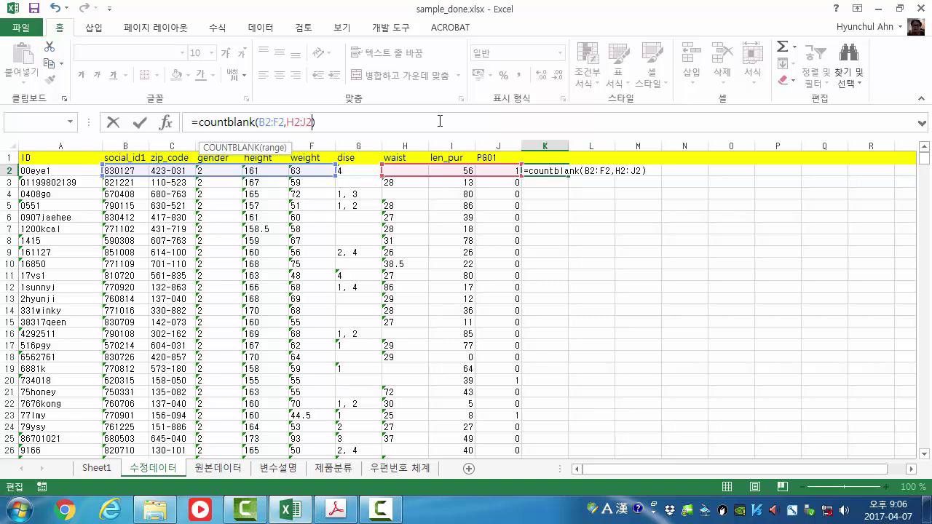
key("shift+Left")
key("shift+Left")
key("shift+Left")
key("shift+Left")
key("shift+Left")
key("shift+Left")
key("shift+Left")
key("shift+Left")
key("shift+Left")
key("shift+Left")
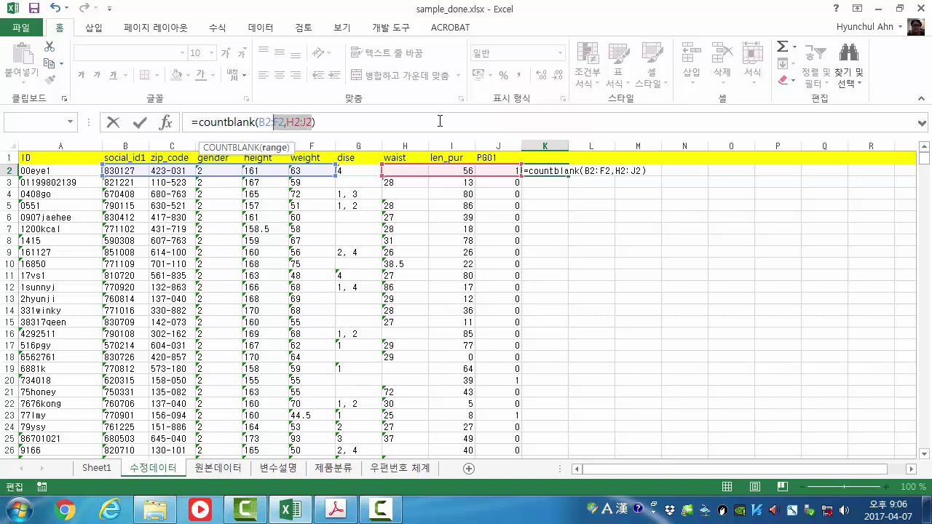
key("BackSpace")
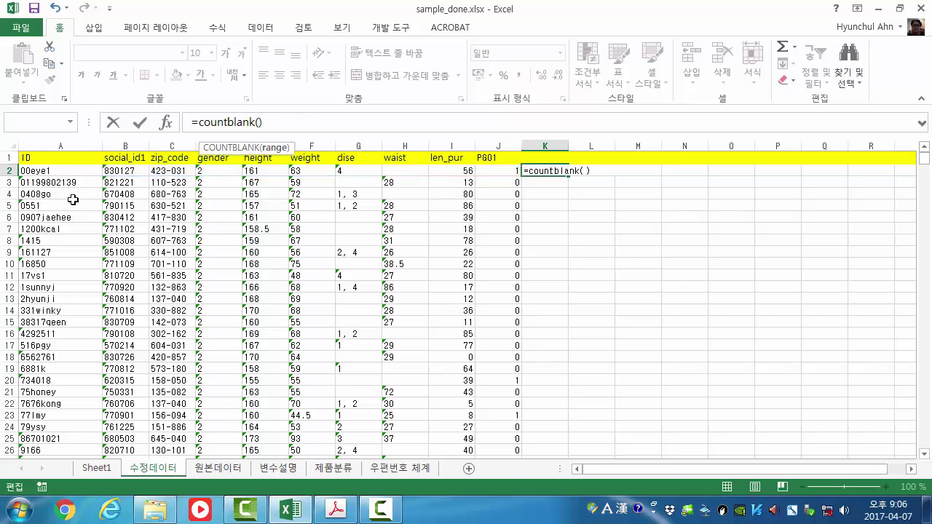
left_click(125, 171)
left_click(511, 170, "shift")
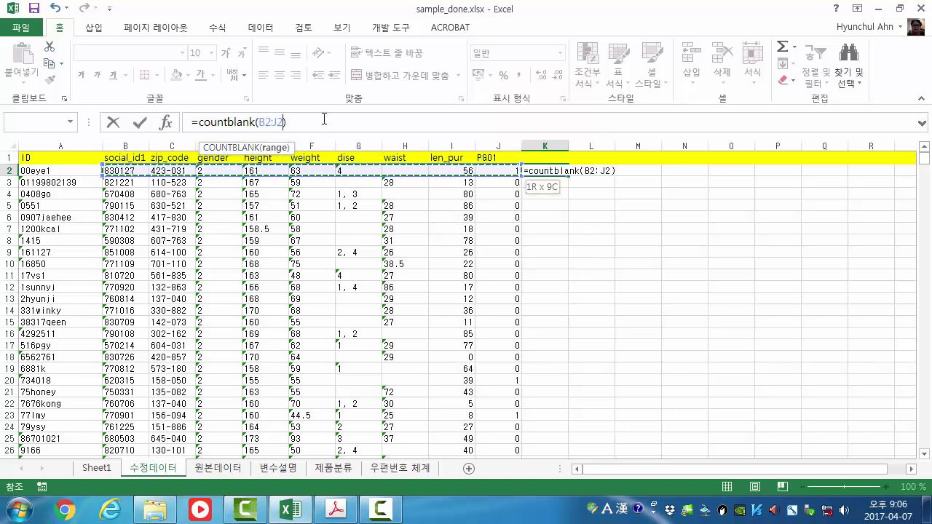
left_click(386, 118)
key("Return")
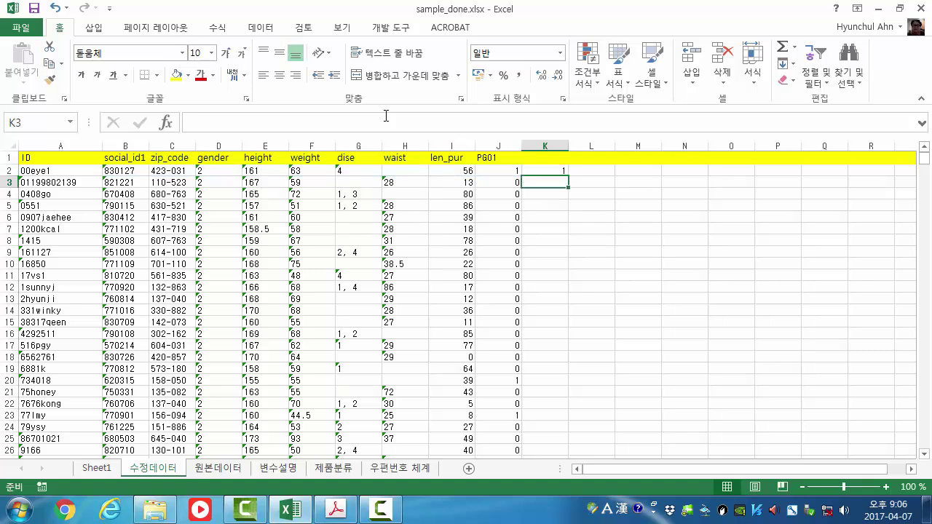
Change the K2 formula to =COUNTBLANK(B2:F2)+COUNTBLANK(H2:J2) so the dise column is left out of the blank count
key("Up")
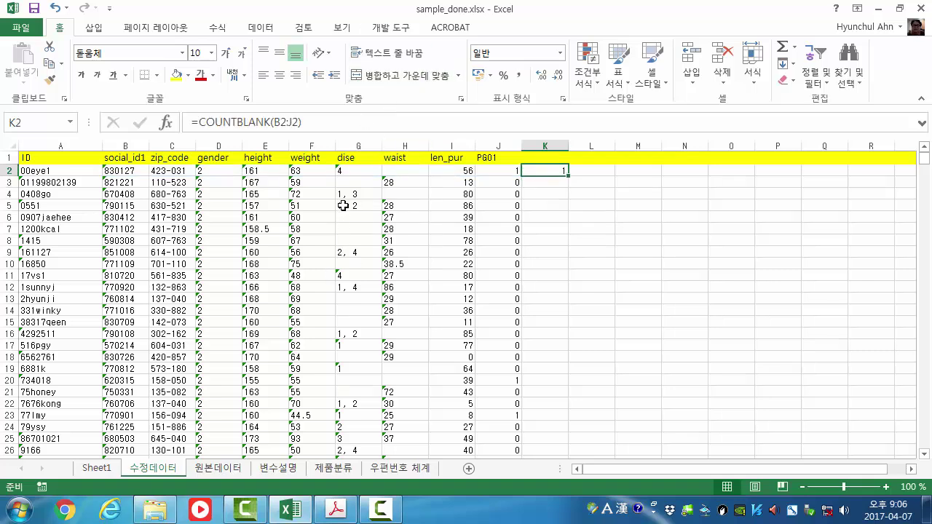
left_click(406, 172)
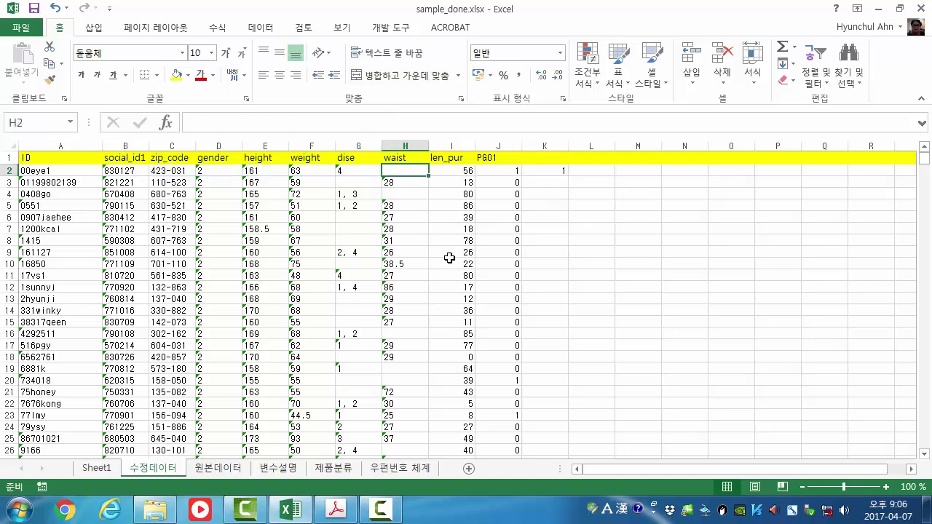
left_click(557, 173)
left_click(283, 121)
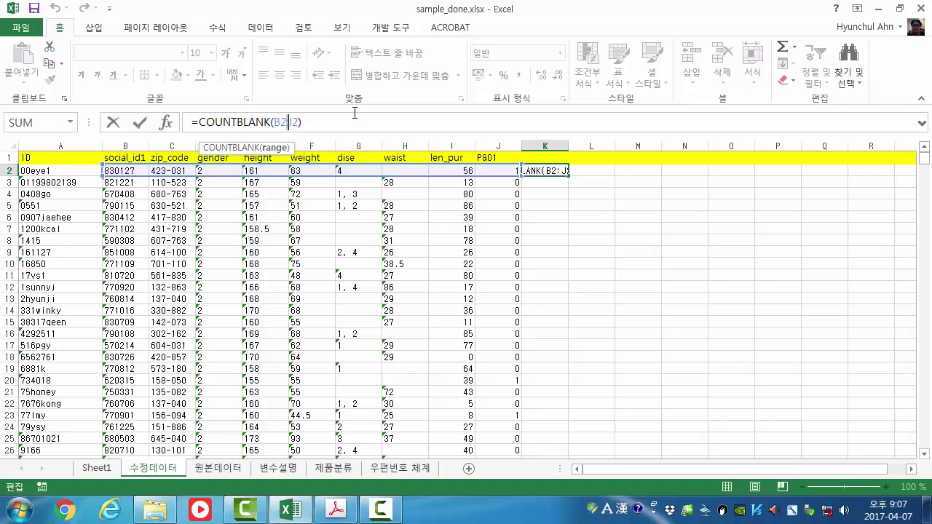
type("F")
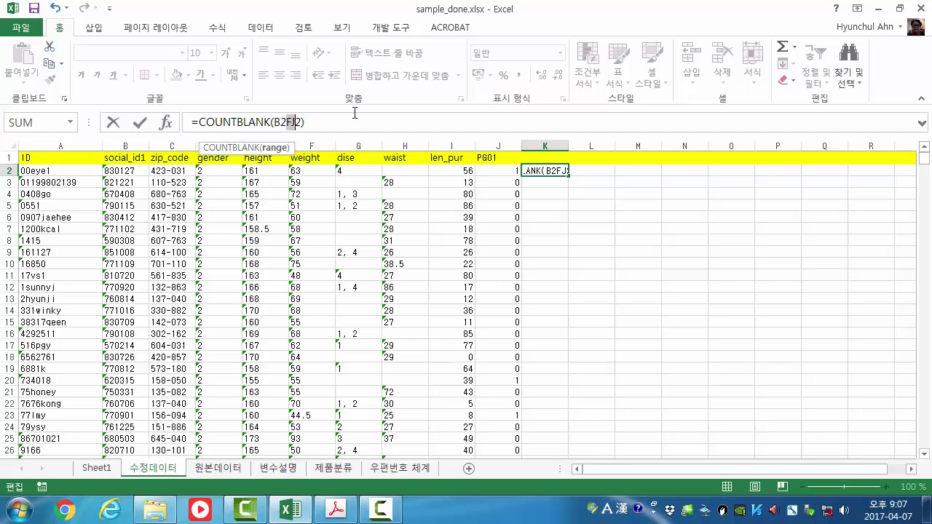
type(":F")
key("Right")
key("Right")
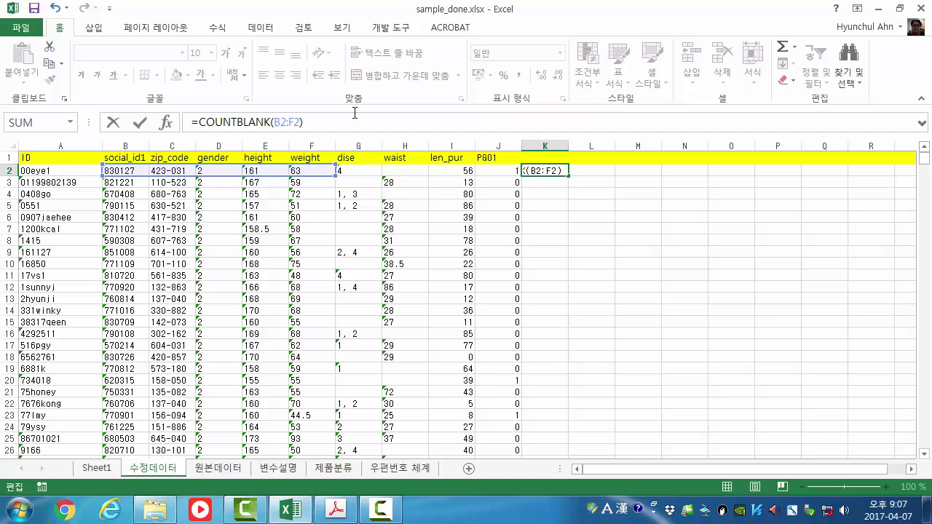
type("+countblank(")
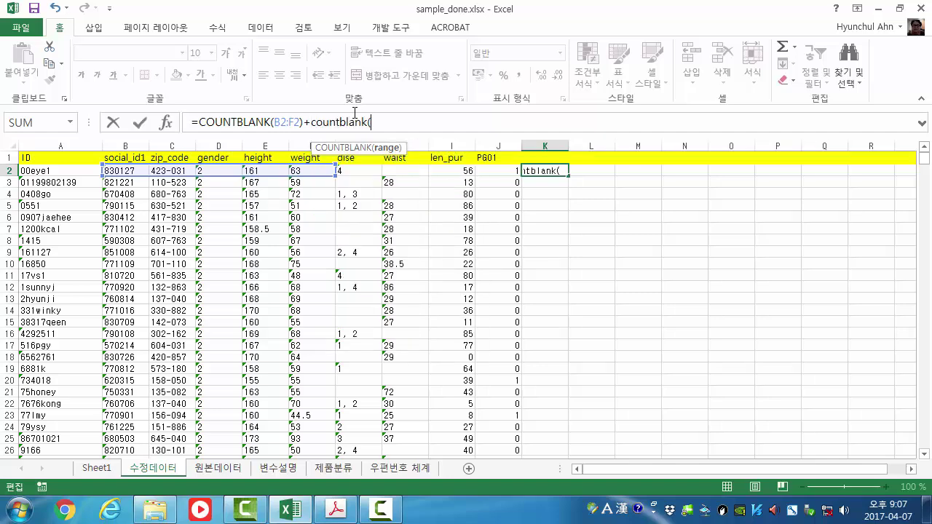
left_click(405, 170)
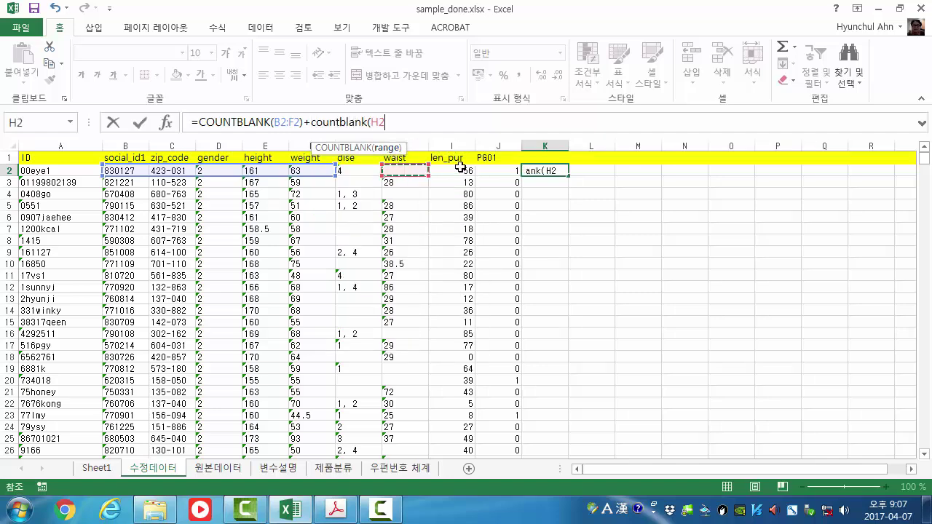
left_click_drag(504, 169, 508, 169)
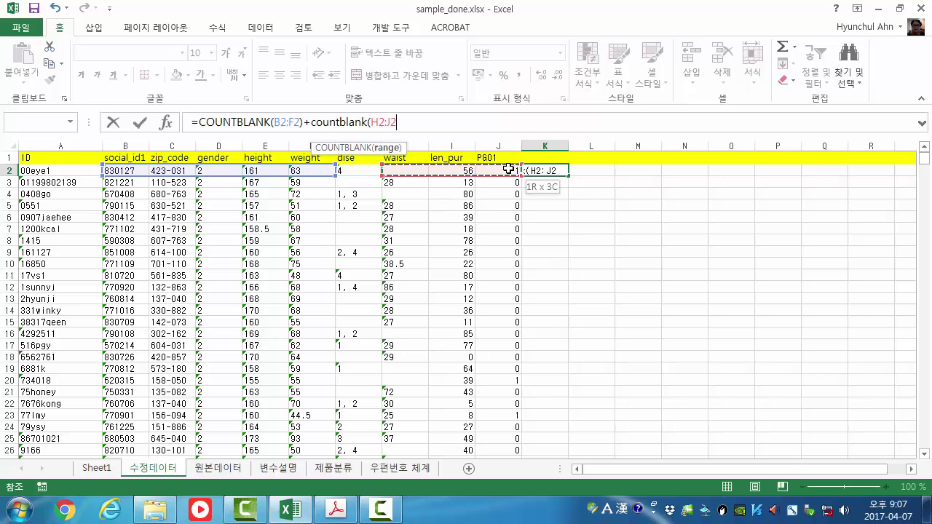
key("ctrl+Return")
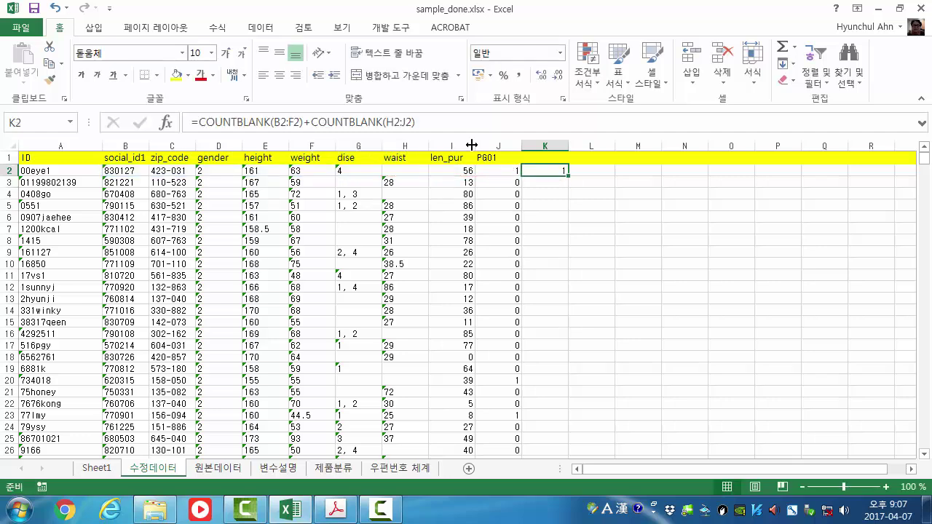
Turn the K2 count into a blank ratio by wrapping the sum in parentheses and dividing it by 8
left_click_drag(184, 143, 321, 142)
left_click_drag(405, 140, 502, 144)
left_click(557, 174)
left_click(441, 122)
type(")")
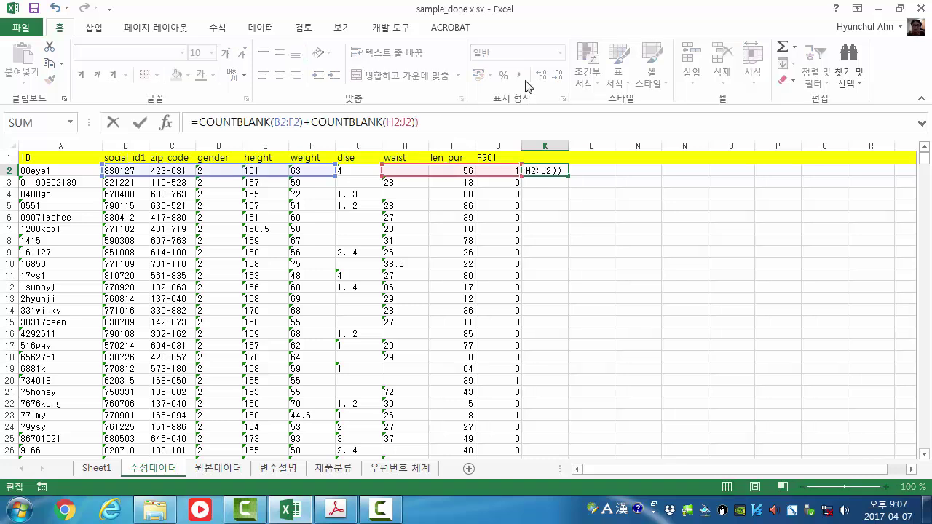
left_click(204, 122)
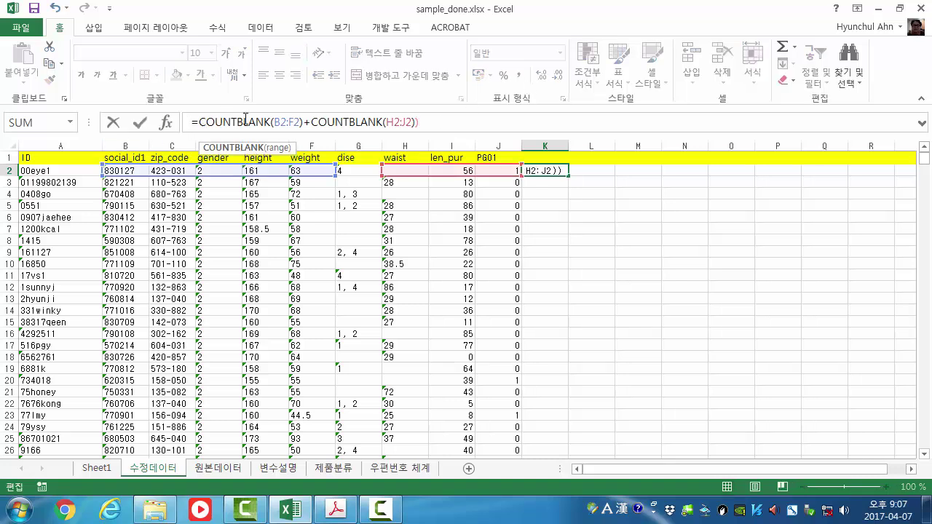
key("Left")
type("(")
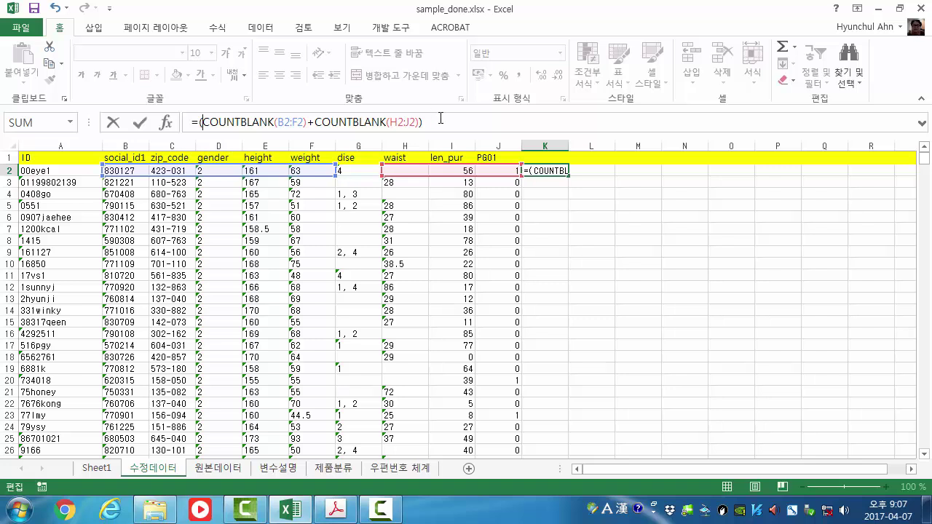
left_click(459, 116)
type("/8")
key("Return")
key("Up")
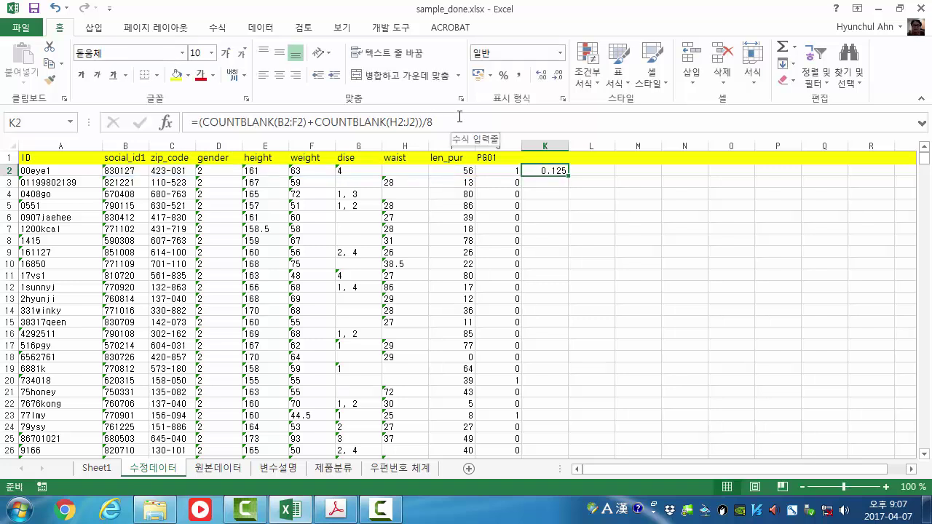
Fill the K2 blank-ratio formula down through all records and enter the header 공실률 in K1
double_click(567, 177)
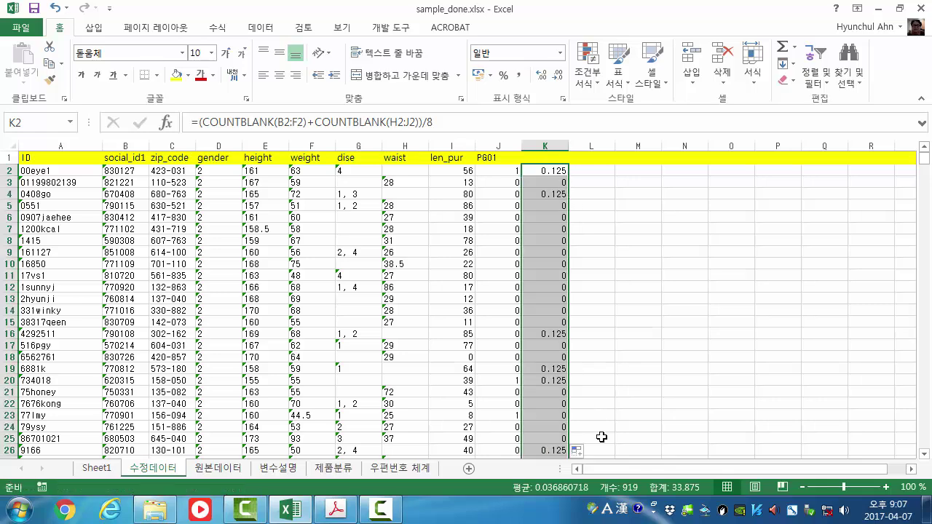
mouse_move(924, 162)
left_mouse_down()
mouse_move(930, 457)
mouse_move(925, 157)
left_mouse_up()
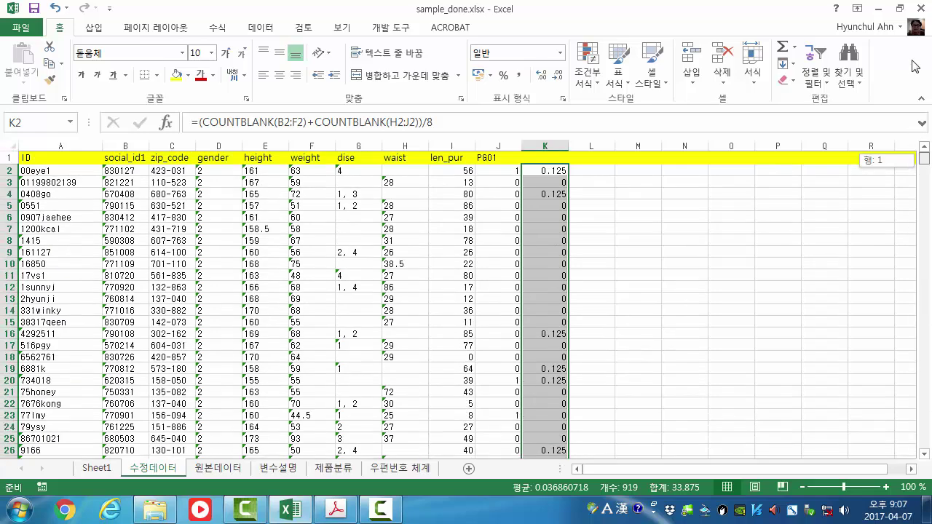
left_click(563, 157)
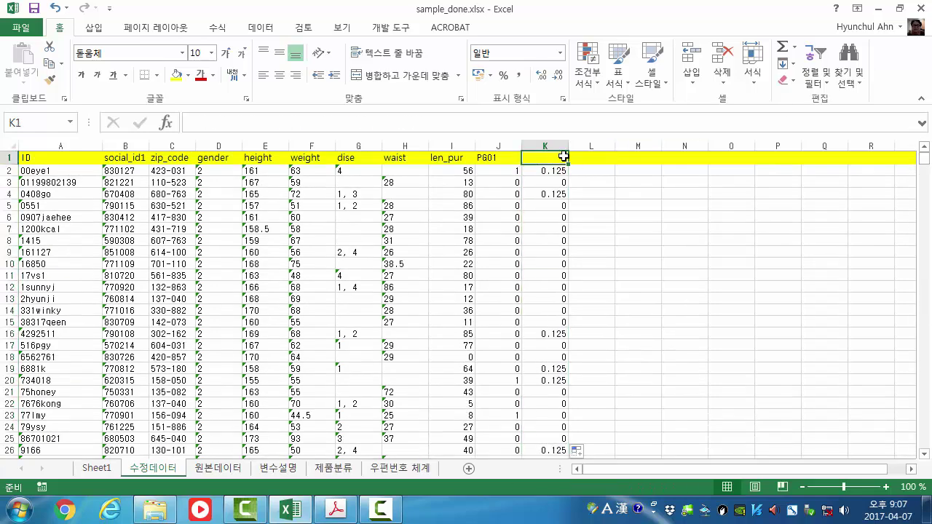
type("공ㅅ")
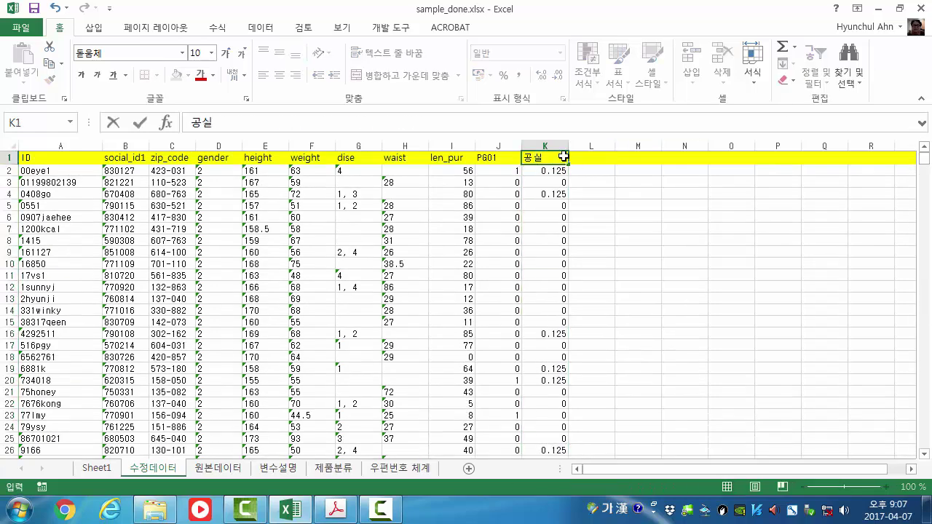
type("률")
key("Return")
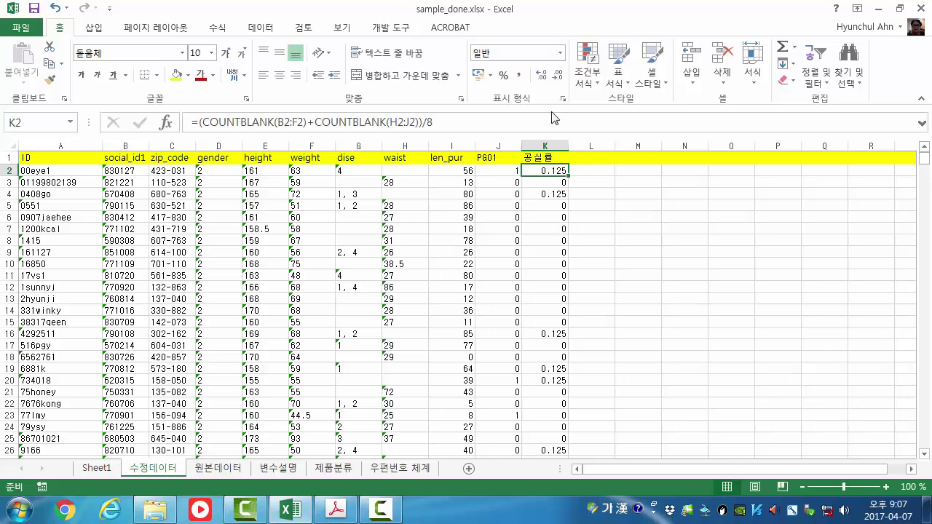
Turn on filtering for the header row and check the distinct ratio values listed for the 공실률 column
left_click(542, 157)
left_click(276, 33)
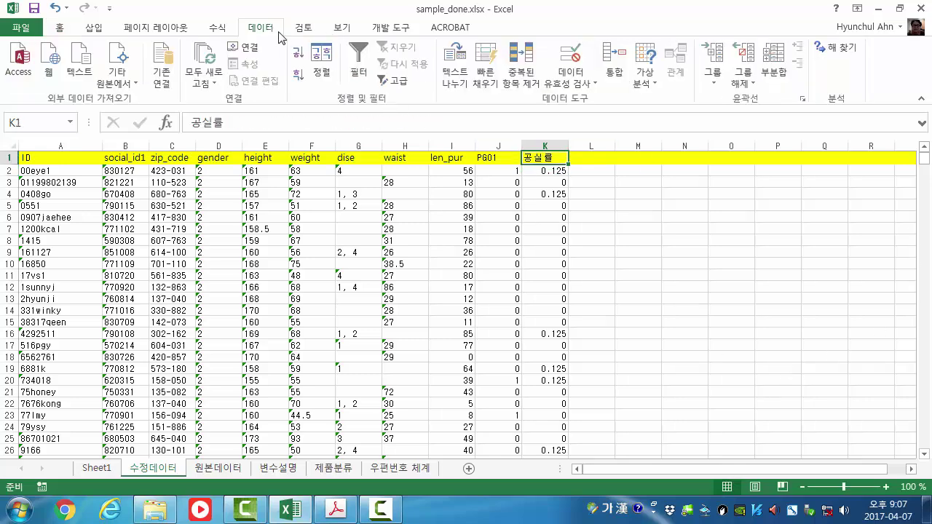
left_click(358, 59)
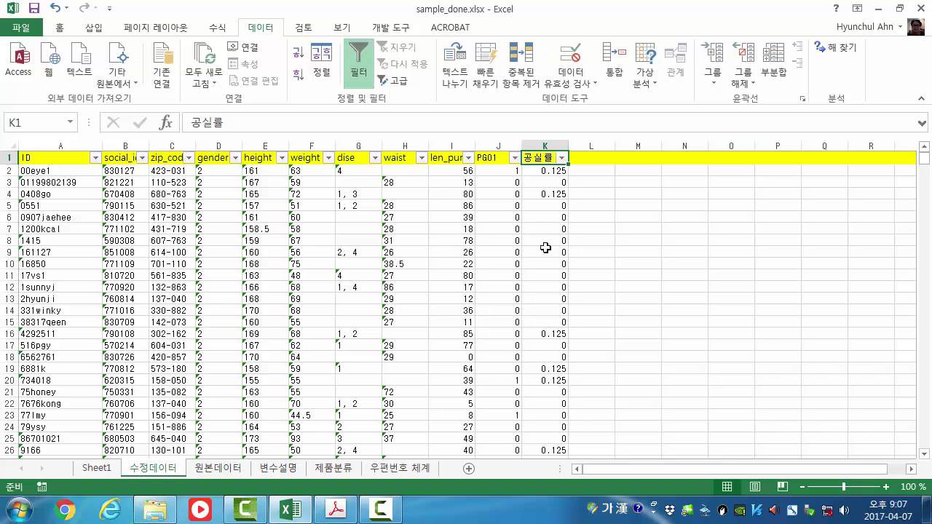
left_click(561, 157)
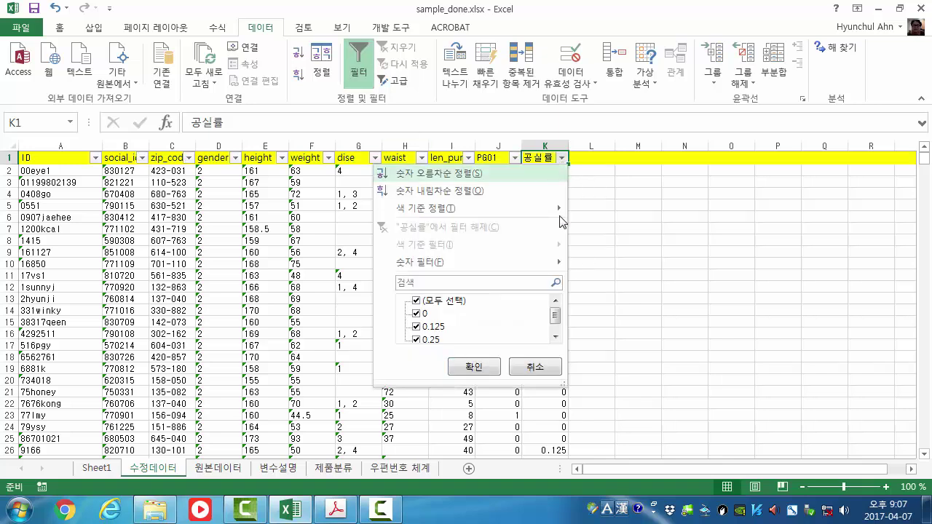
left_click_drag(557, 313, 556, 322)
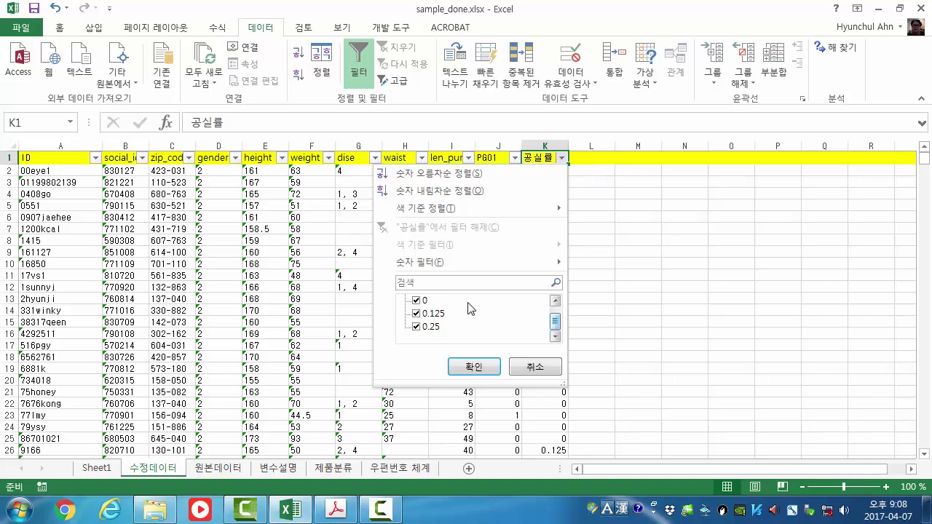
left_click(537, 366)
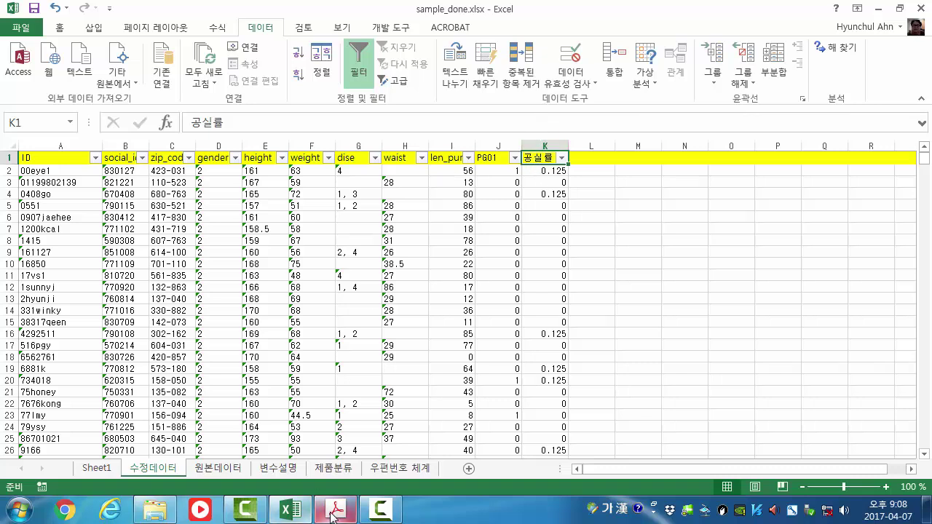
Switch to biza02.pdf in Adobe Acrobat Pro and review the rule on deleting variables and records with too many empty items
mouse_move(331, 515)
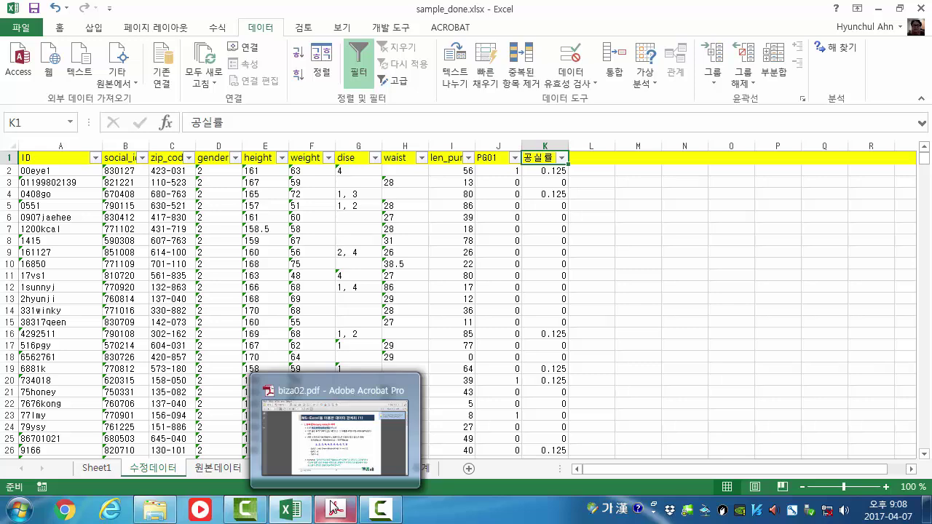
left_click(335, 430)
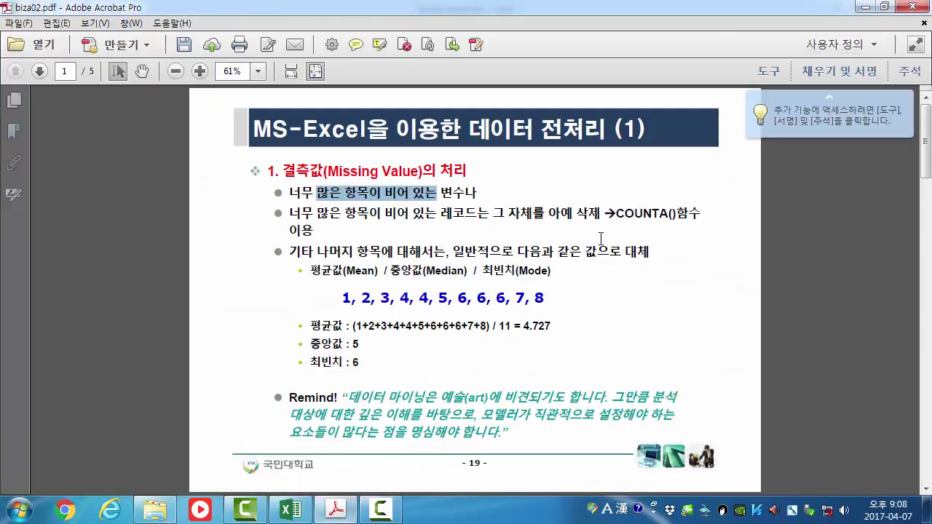
left_click(446, 188)
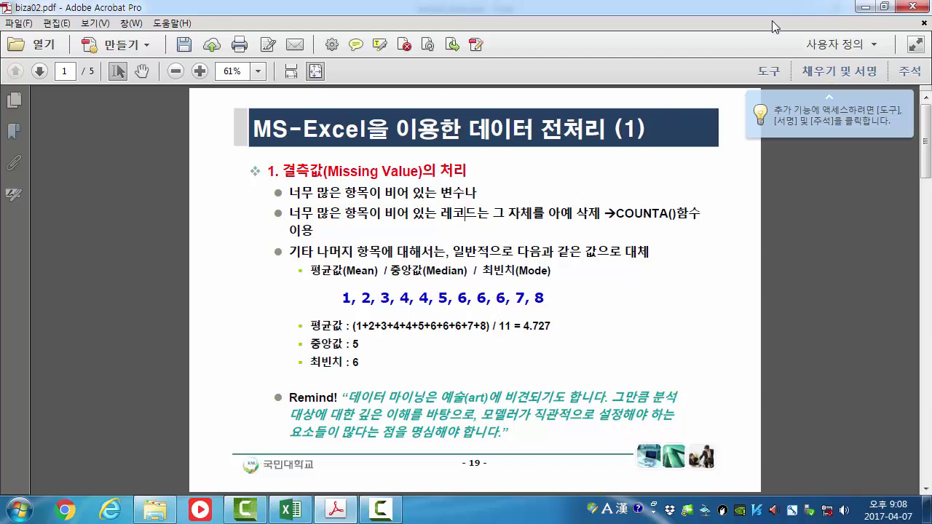
left_click(865, 7)
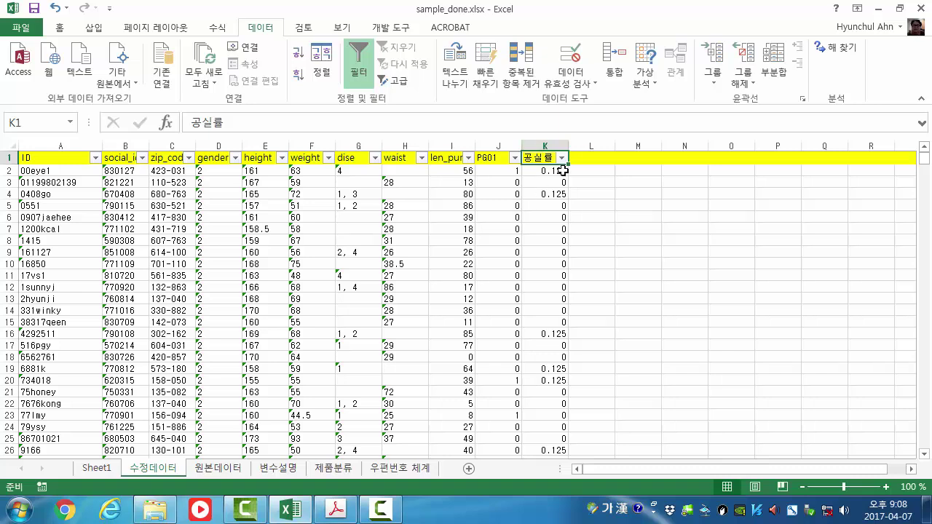
Delete the helper column 공실률 (column K) from the modified data sheet
left_click(544, 143)
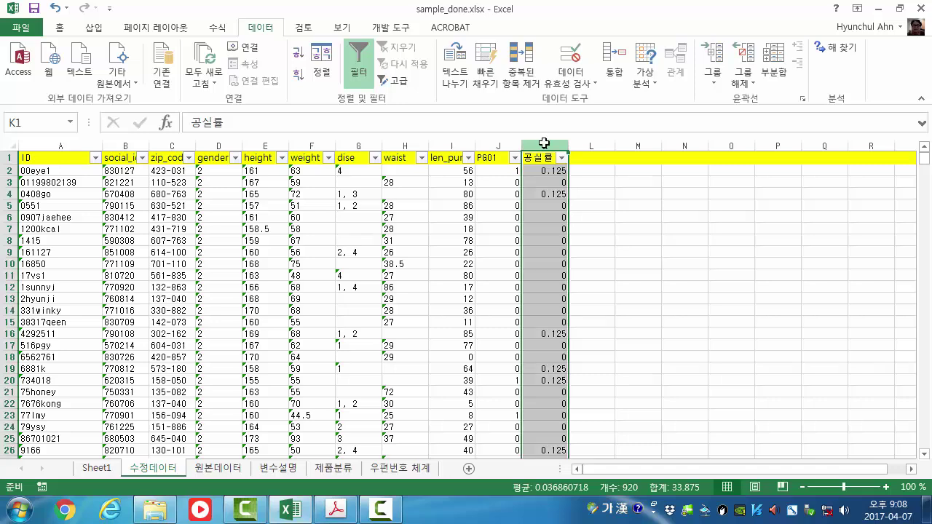
right_click(544, 142)
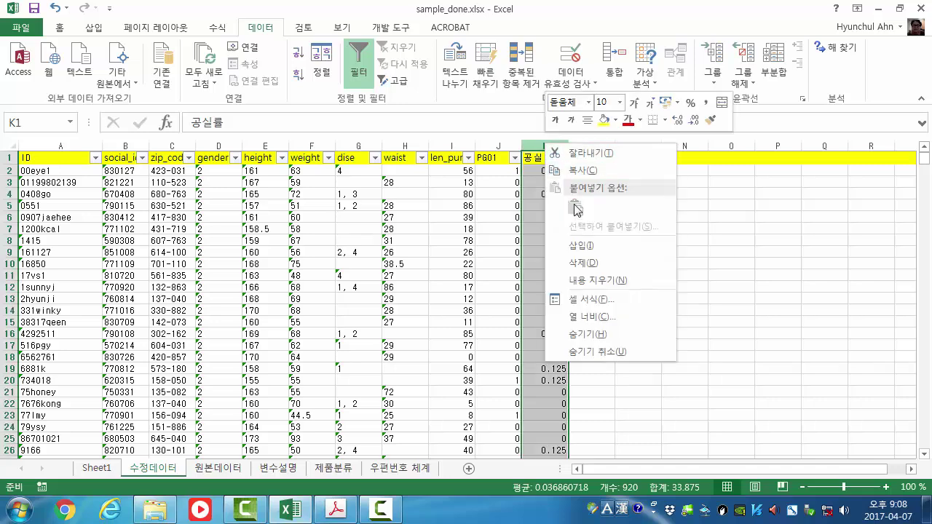
left_click(594, 263)
left_click(624, 259)
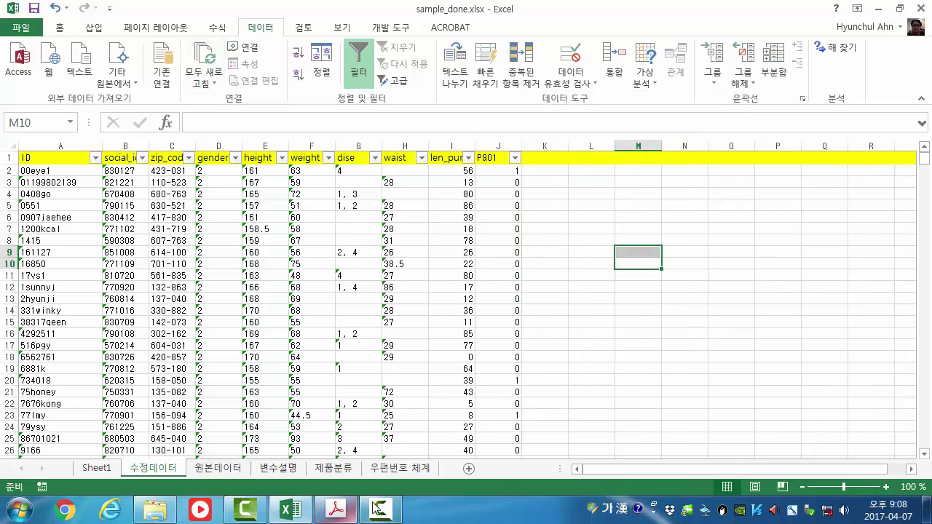
Switch back to biza02.pdf and review the missing-value guidance, including how remaining blanks are replaced
left_click(342, 515)
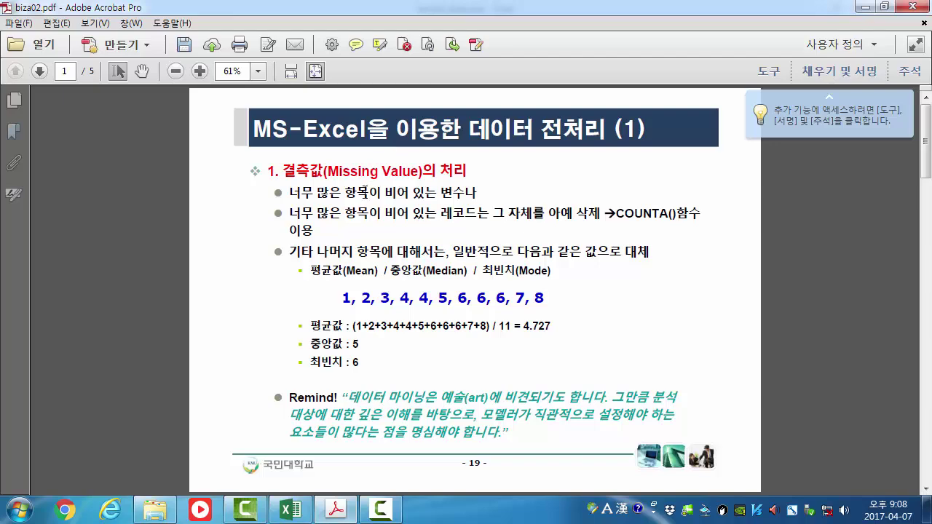
left_click_drag(362, 192, 343, 237)
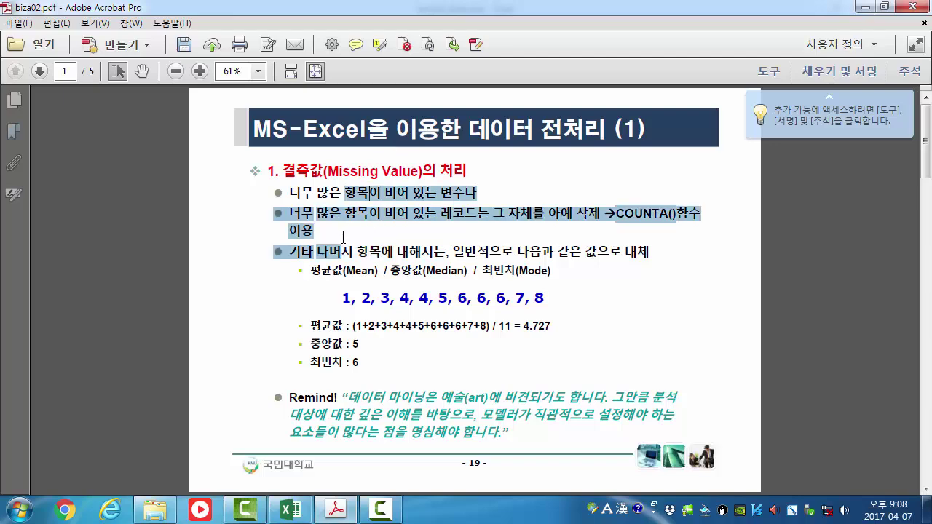
left_click(493, 234)
left_click(865, 6)
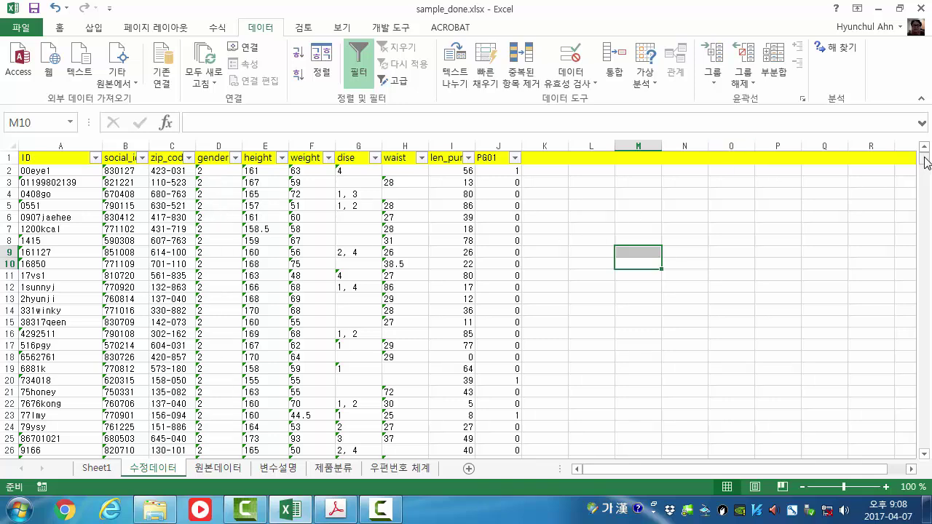
left_click_drag(926, 162, 926, 124)
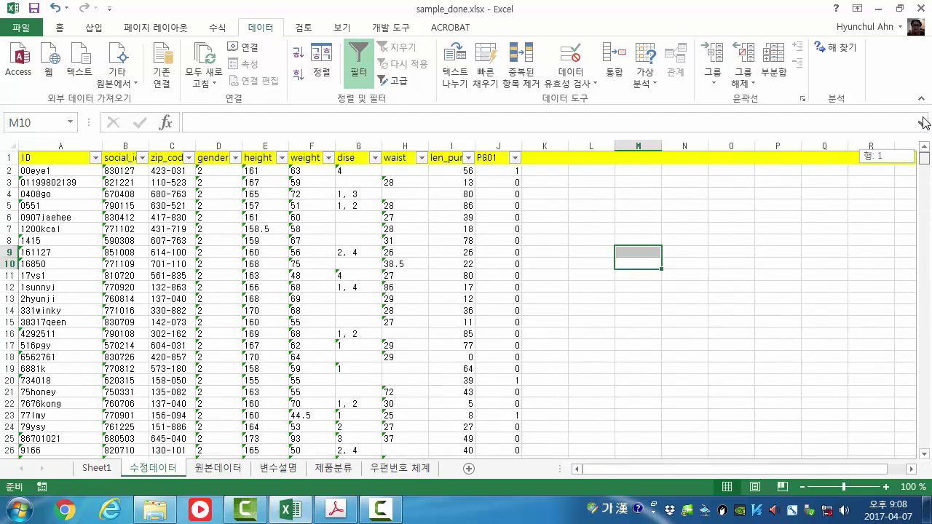
scroll(65, 183, "down", 4)
scroll(177, 211, "up", 4)
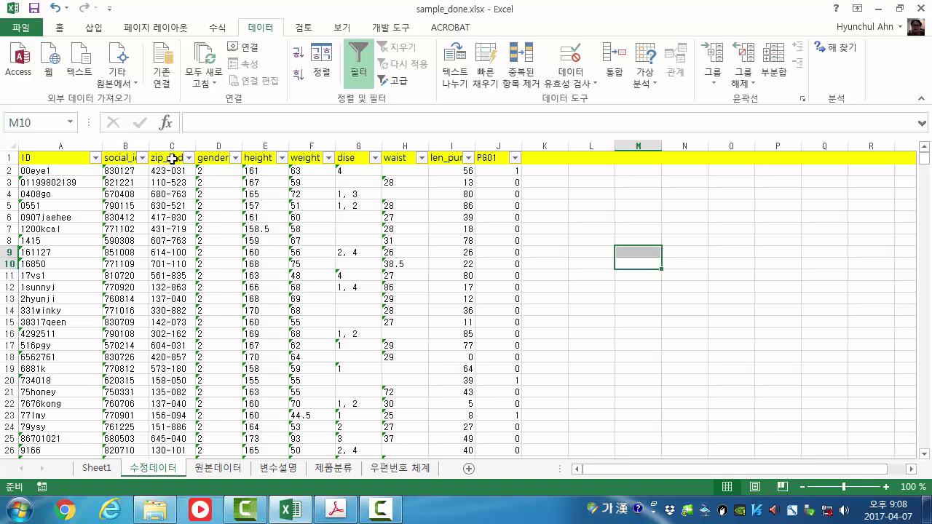
Select the zip_code column, then switch to biza02.pdf to review the mean, median and mode replacement options
left_click(172, 158)
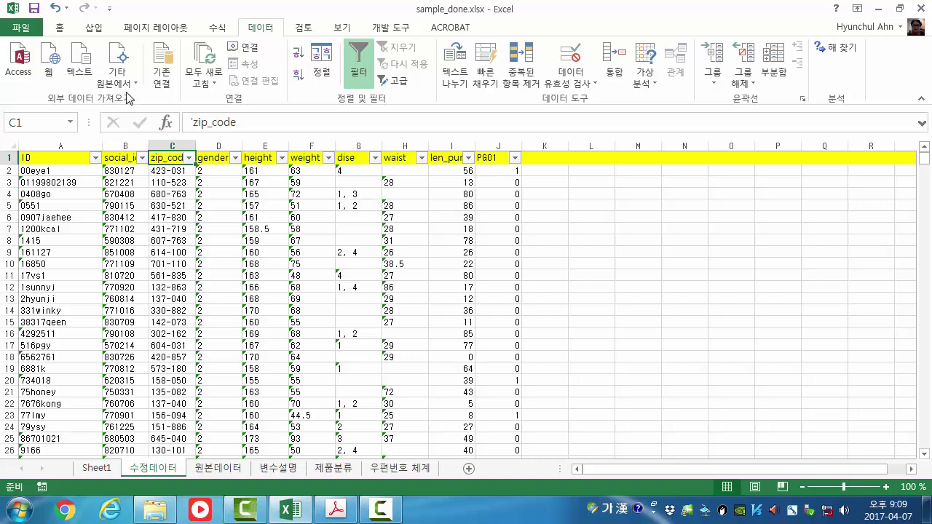
left_click(172, 145)
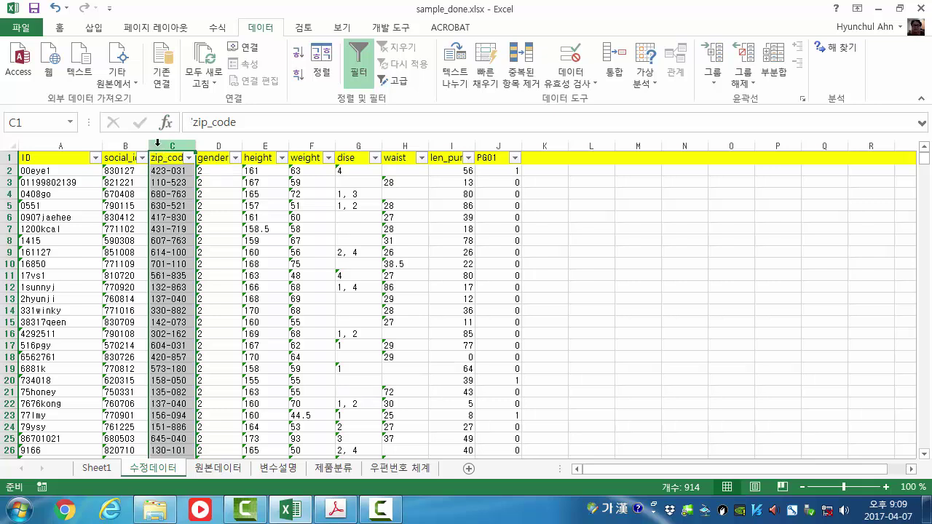
left_click(335, 509)
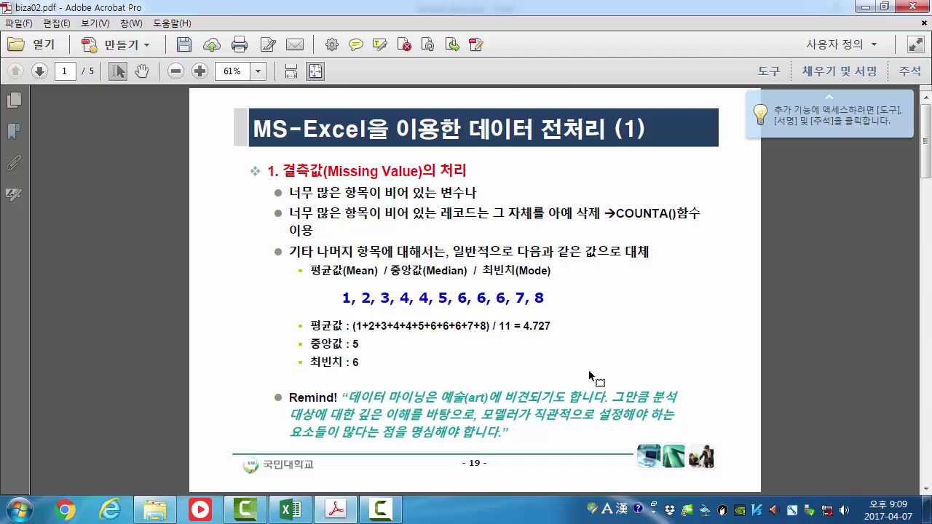
scroll(583, 350, "down", 1)
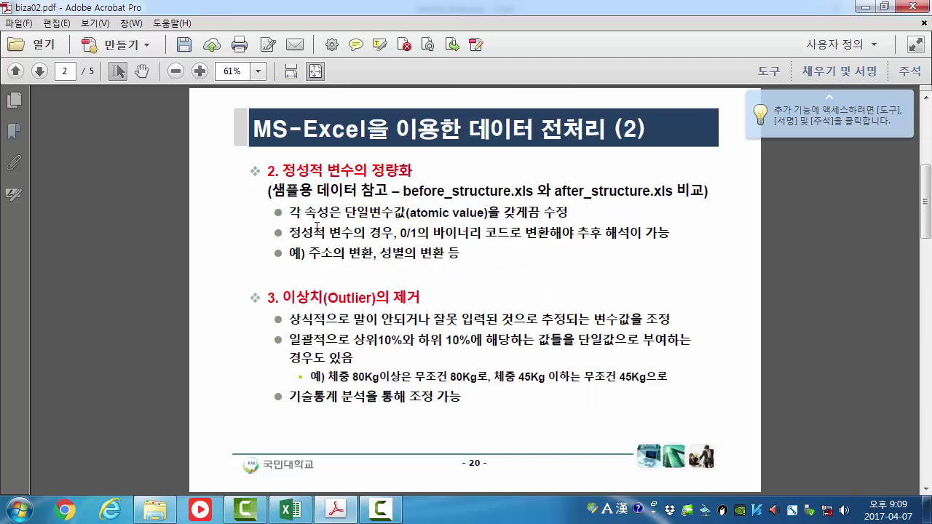
scroll(389, 256, "up", 1)
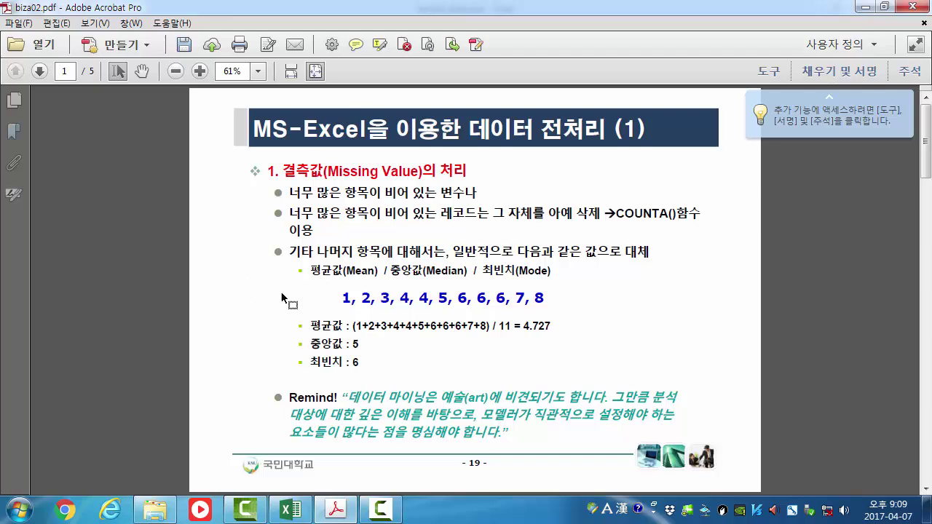
left_click(862, 6)
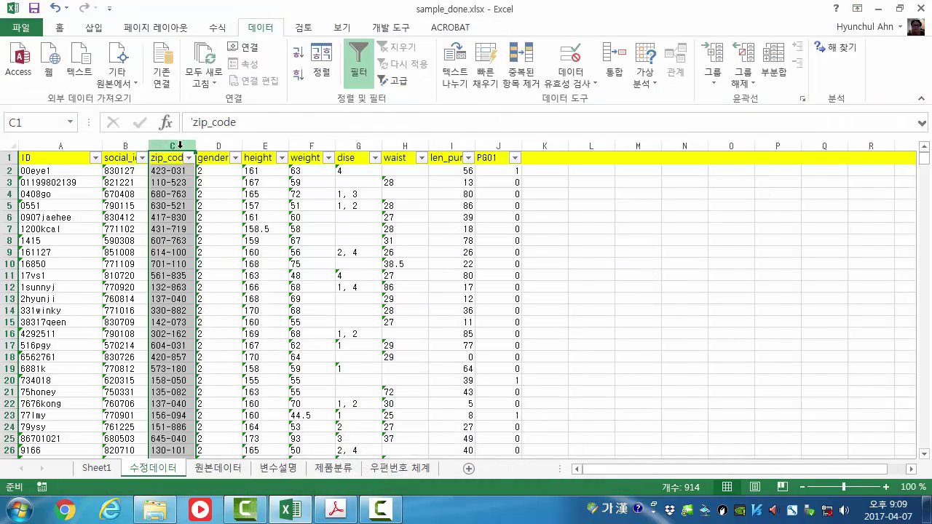
Below the last record, enter =COUNTBLANK(B2:B920) in cell B921 to count the blanks in column B
scroll(498, 234, "down", 1)
left_click_drag(928, 166, 900, 475)
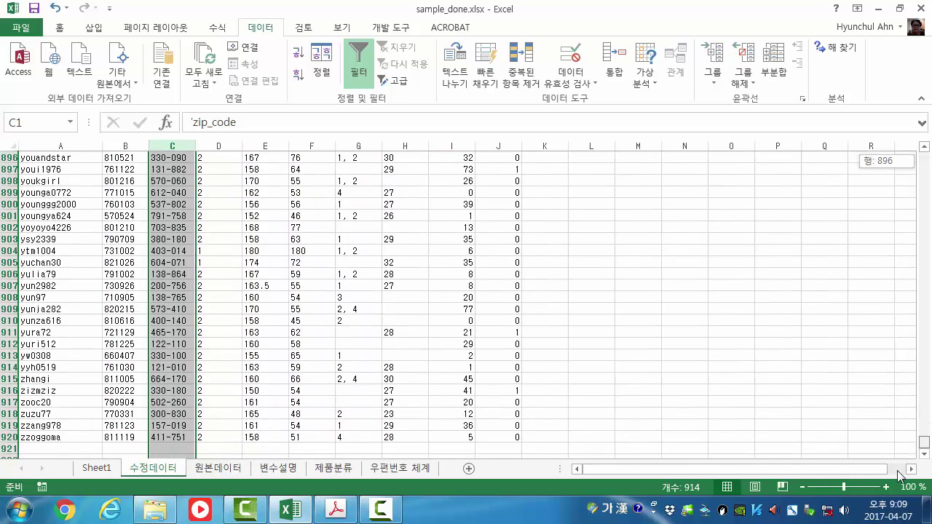
left_click(191, 449)
key("Left")
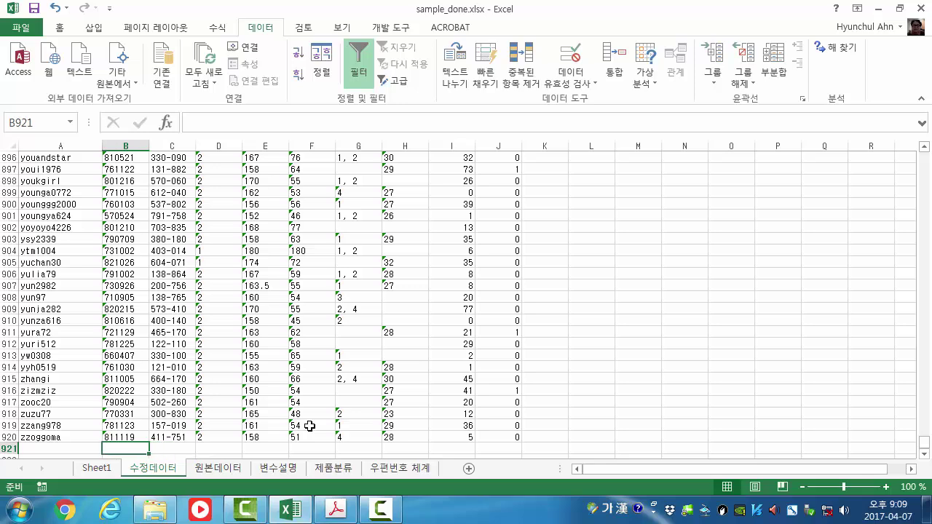
type("=채ㅓㅜ슈ㅣ")
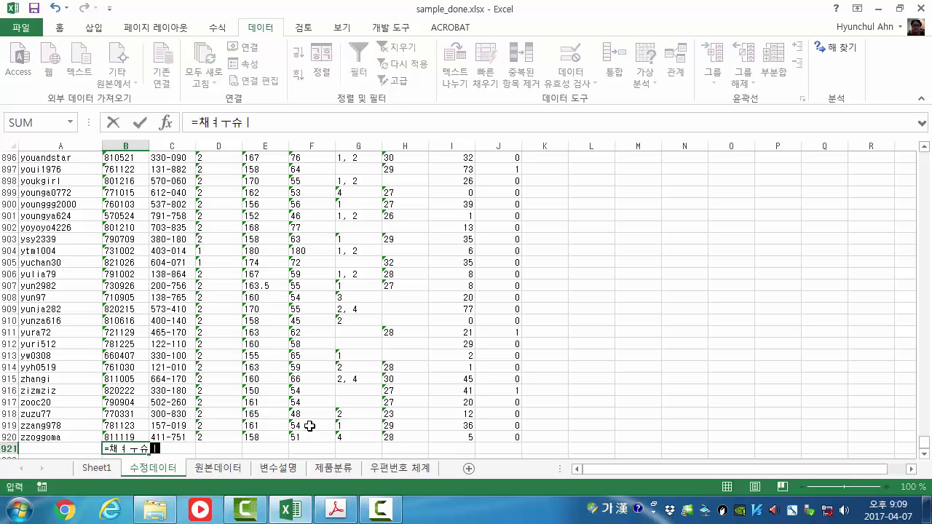
key("BackSpace")
key("BackSpace")
key("BackSpace")
key("Hangul")
type("cou")
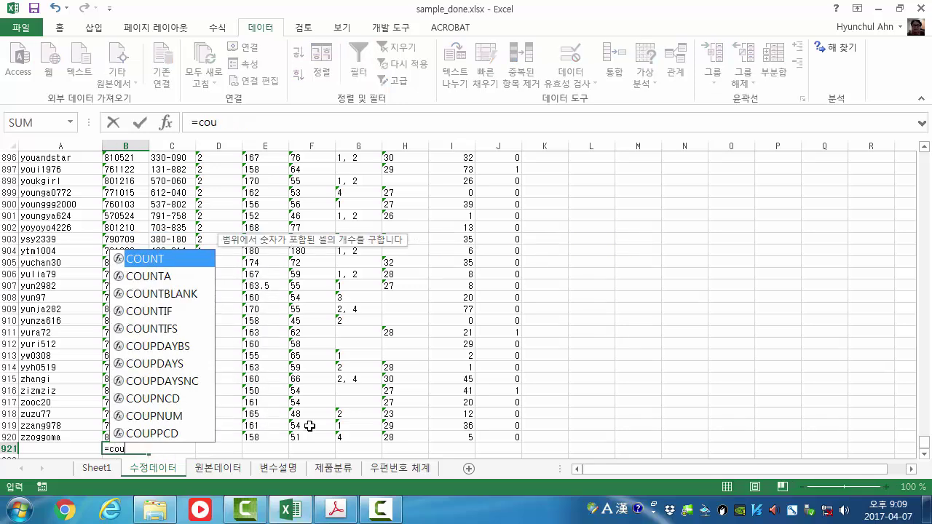
type("ntbl")
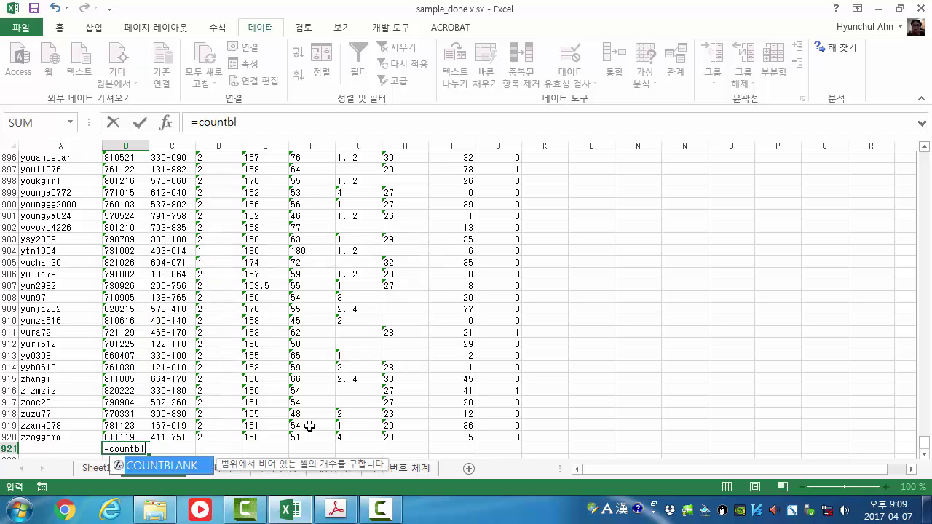
type("ank(")
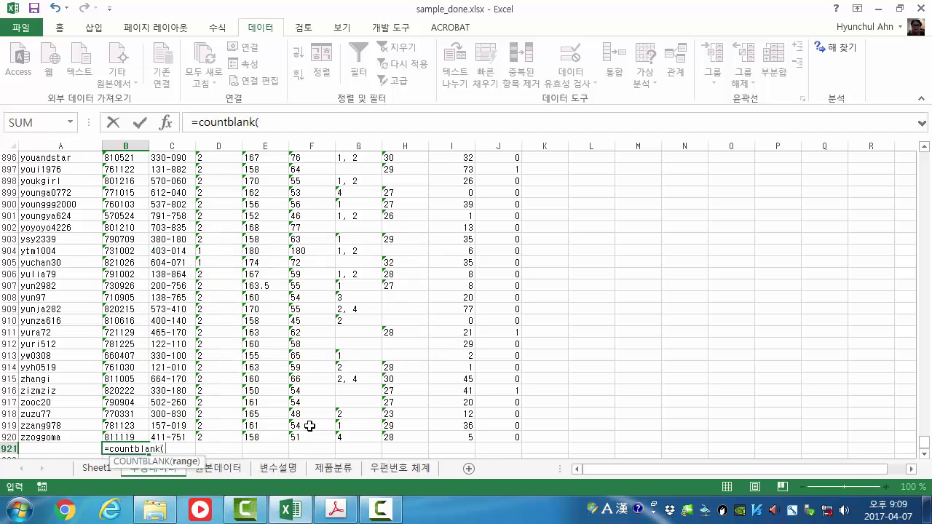
left_click(122, 432)
left_click_drag(924, 442, 920, 149)
left_click(120, 170, "shift")
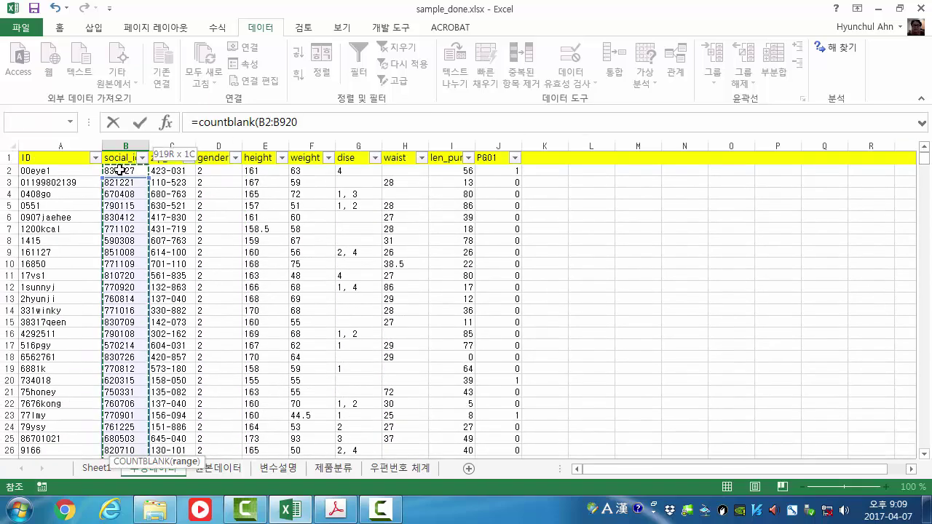
key("Return")
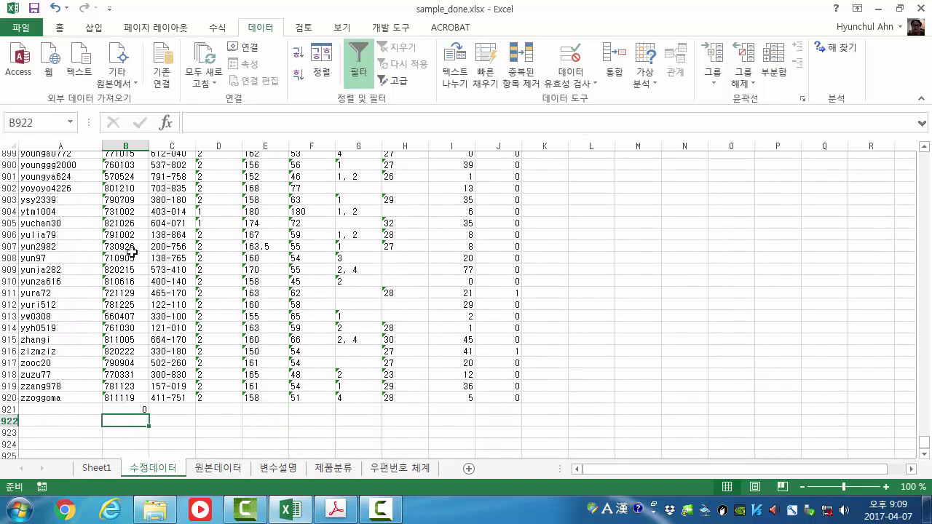
Extend the COUNTBLANK formula from B921 across row 921 to column F
left_click(138, 402)
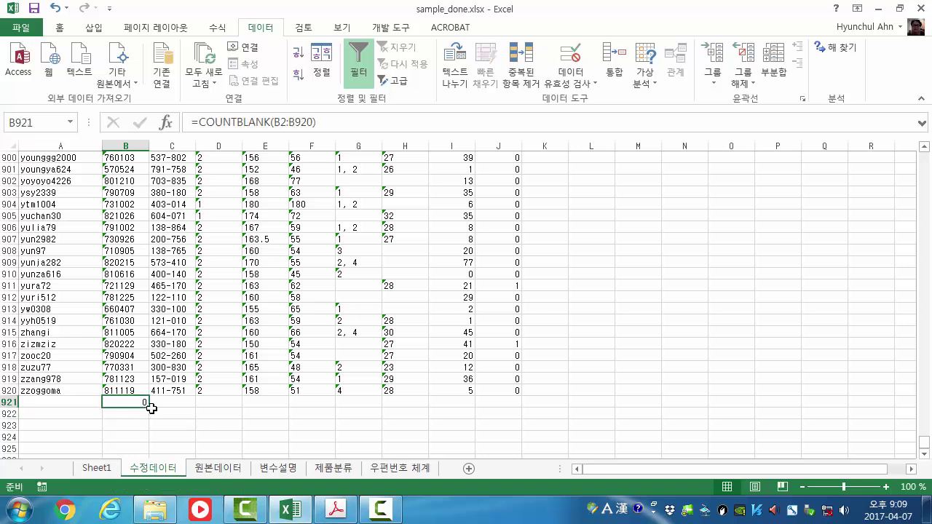
left_click_drag(153, 409, 192, 413)
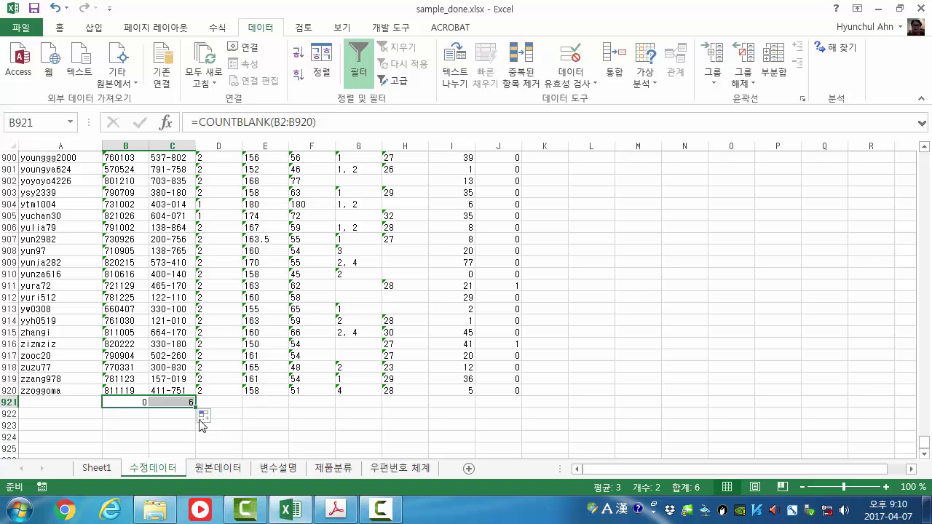
left_click_drag(196, 409, 322, 412)
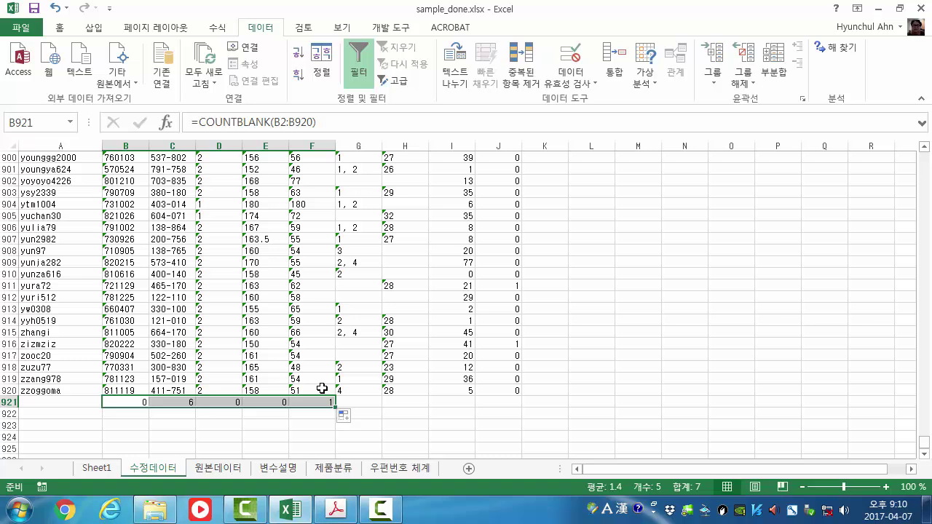
left_click(437, 437)
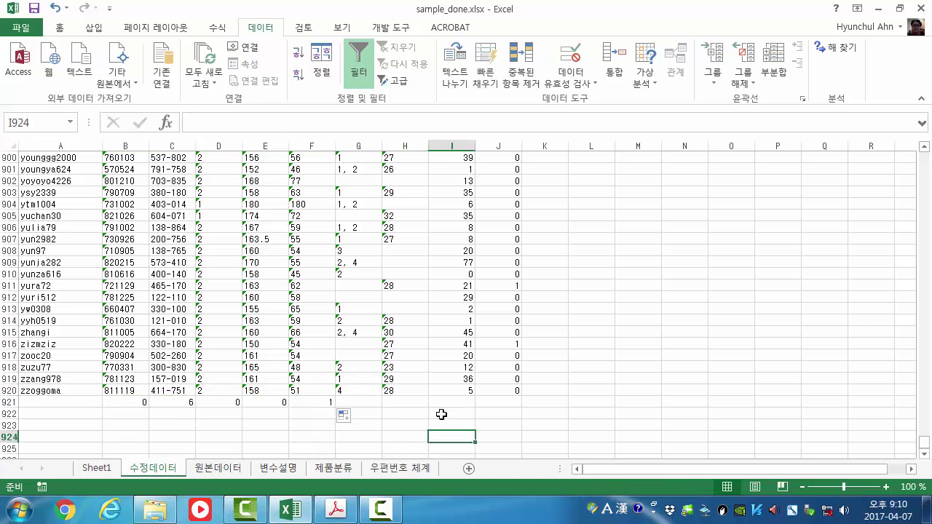
Filter the weight column to only its blank entries (필드 값 없음) and select the empty weight cell
left_click(312, 402)
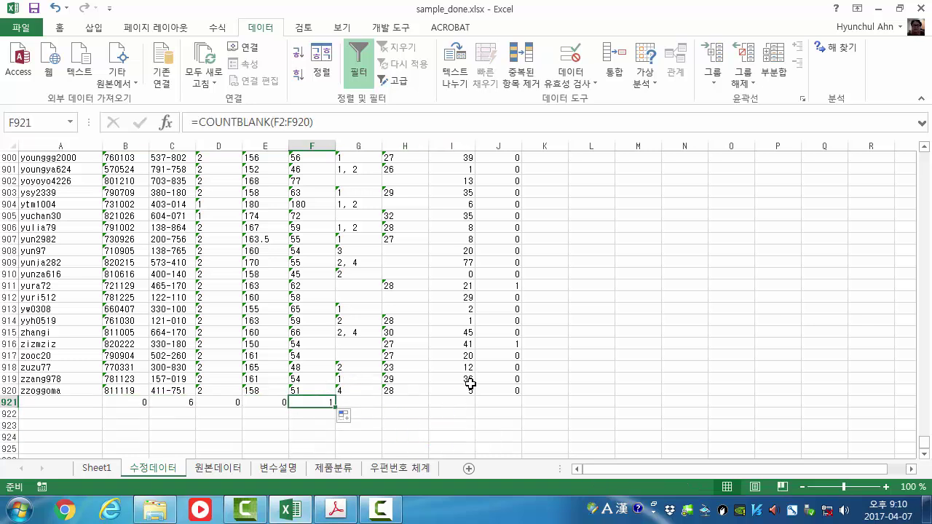
left_click_drag(925, 442, 914, 122)
left_click(329, 158)
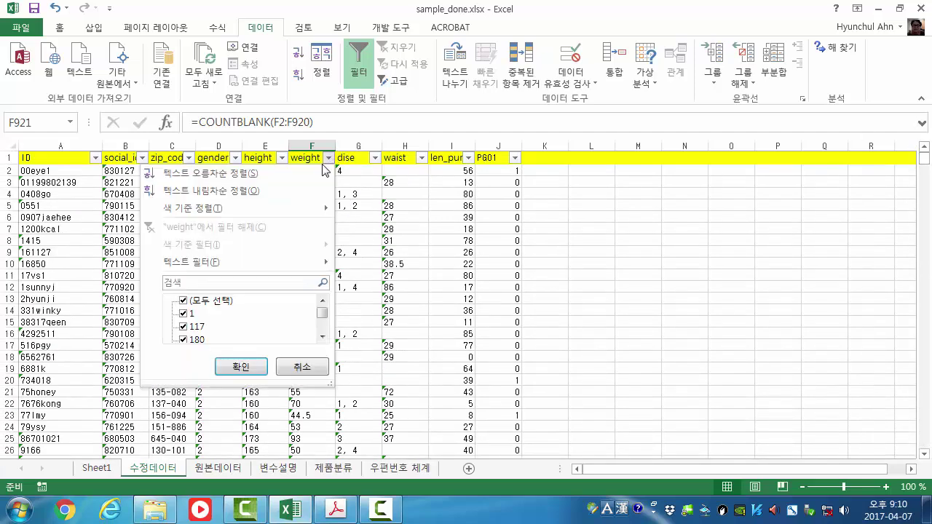
left_click(184, 301)
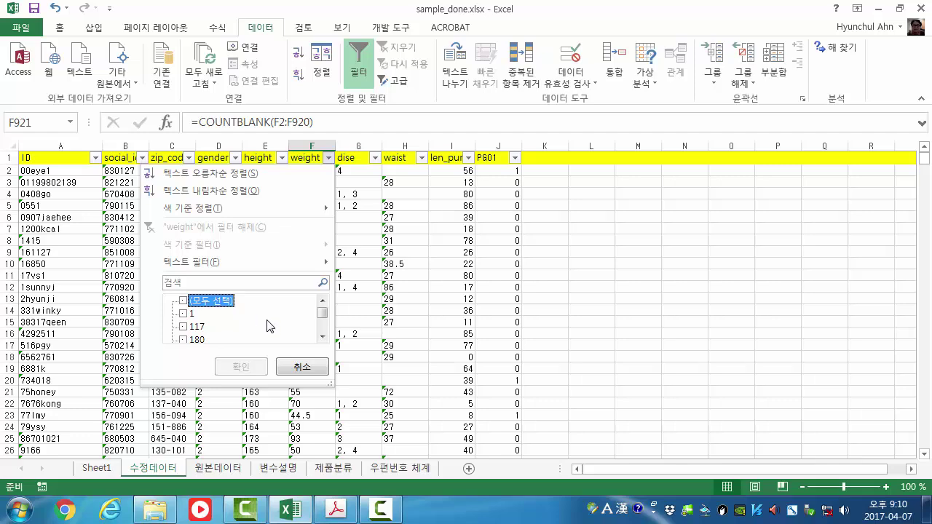
left_click_drag(323, 317, 324, 329)
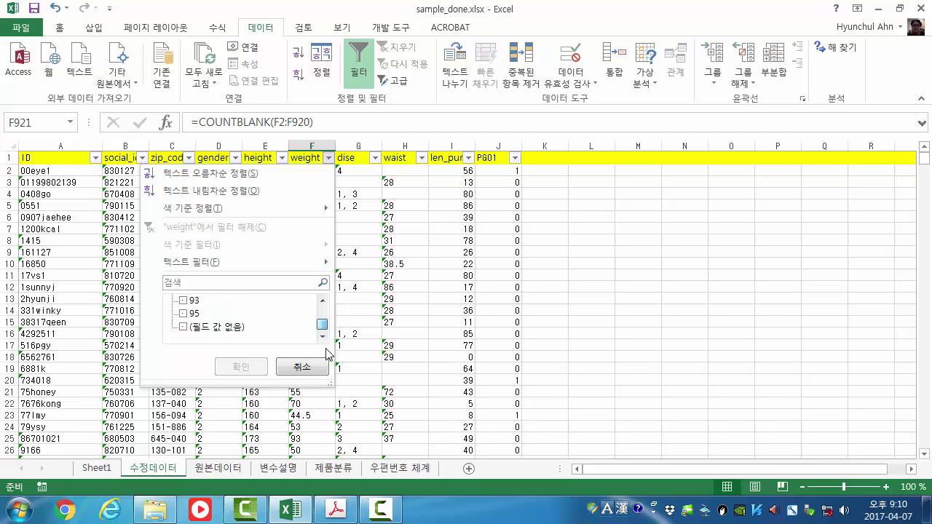
left_click(183, 327)
left_click(241, 366)
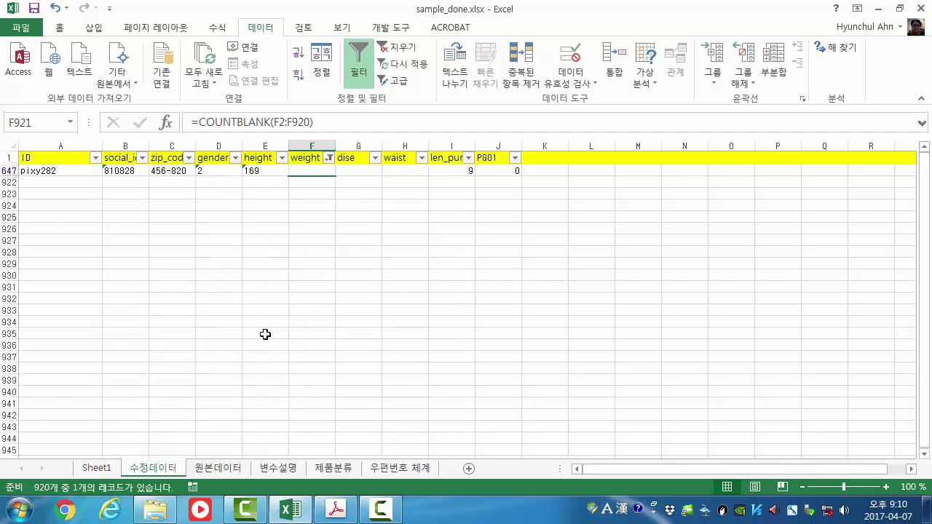
left_click(301, 174)
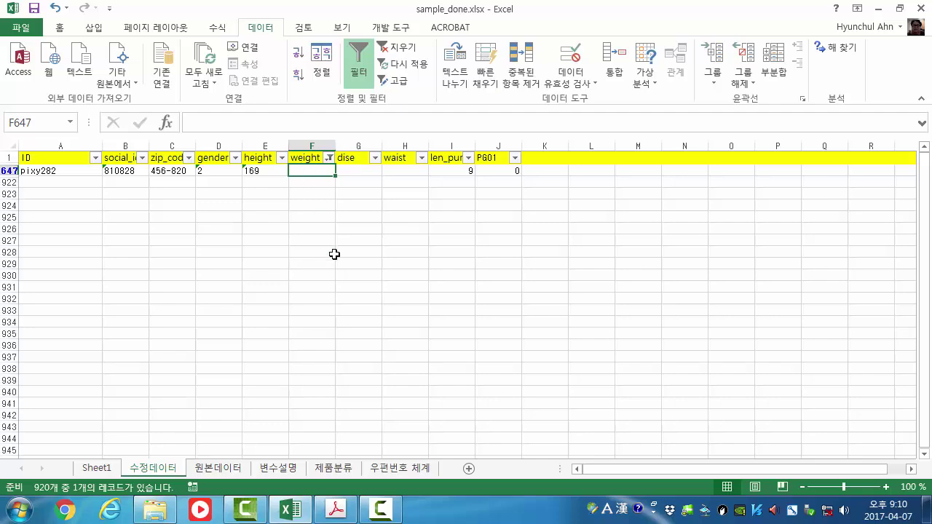
Switch to biza02.pdf, recheck the missing-value replacement rules on its first page, and return to the workbook
left_click(336, 509)
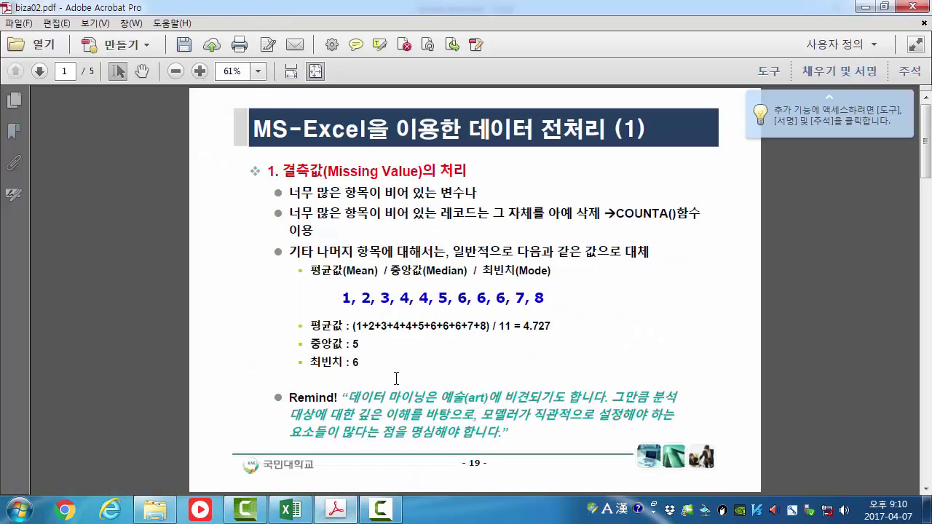
scroll(396, 379, "down", 2)
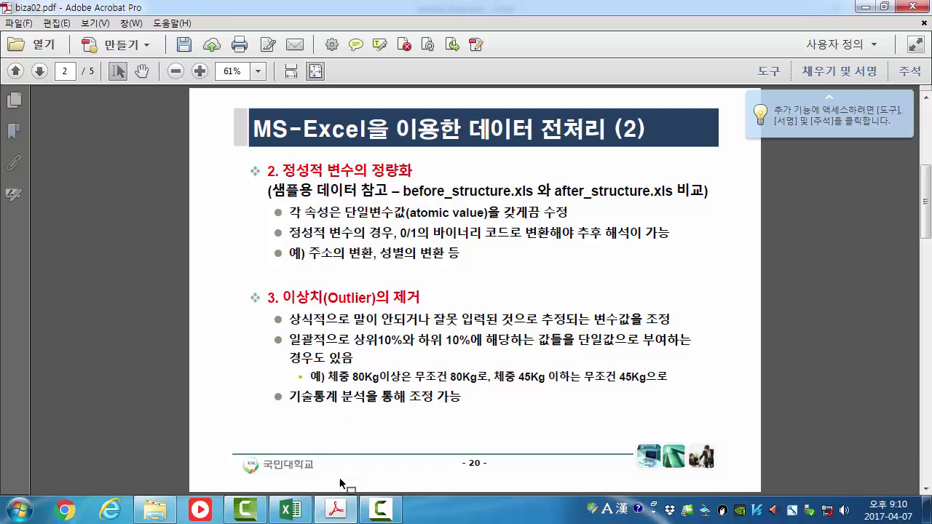
scroll(394, 388, "up", 2)
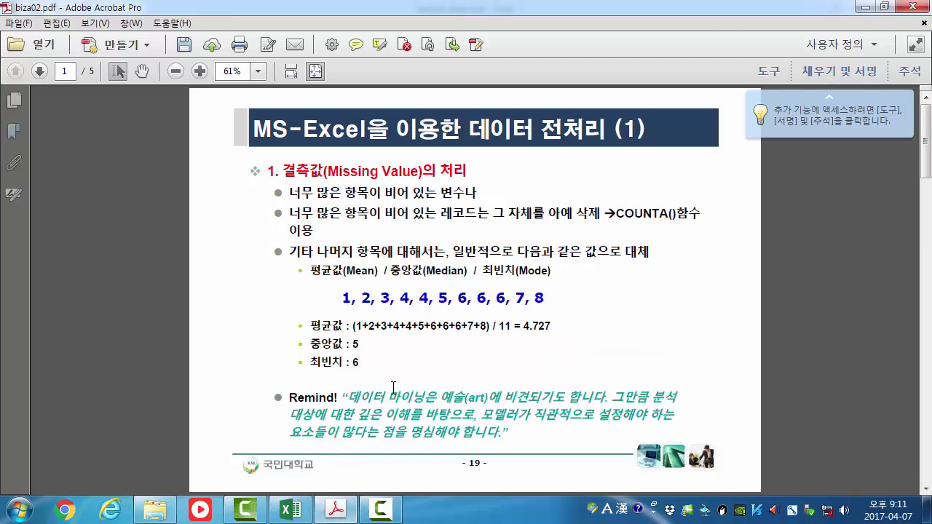
left_click(336, 510)
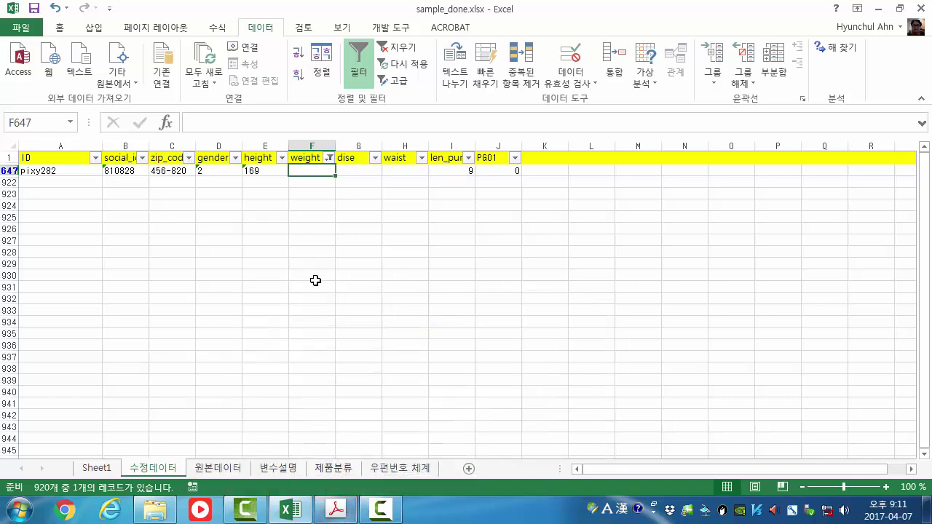
Reselect all values in the weight column's filter to show every record
left_click(329, 157)
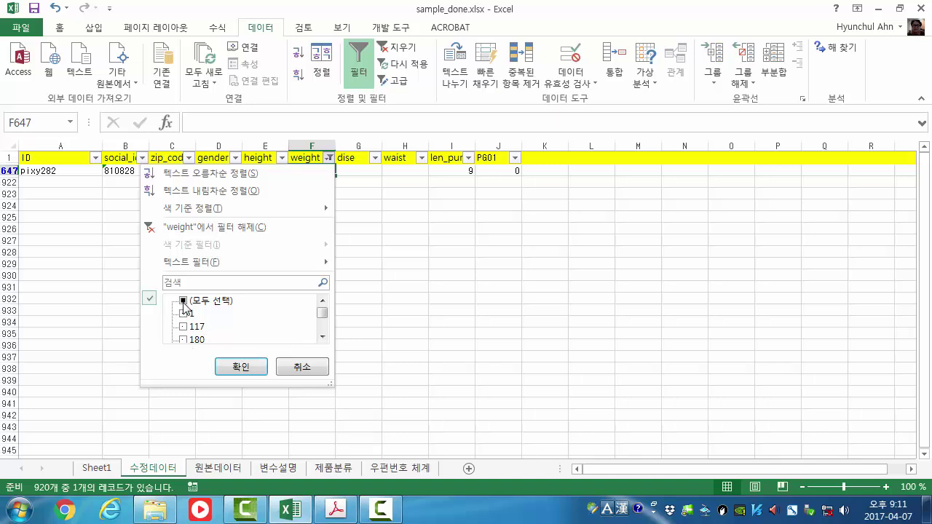
mouse_move(323, 313)
left_mouse_down()
mouse_move(323, 324)
mouse_move(323, 314)
left_mouse_up()
left_click(183, 300)
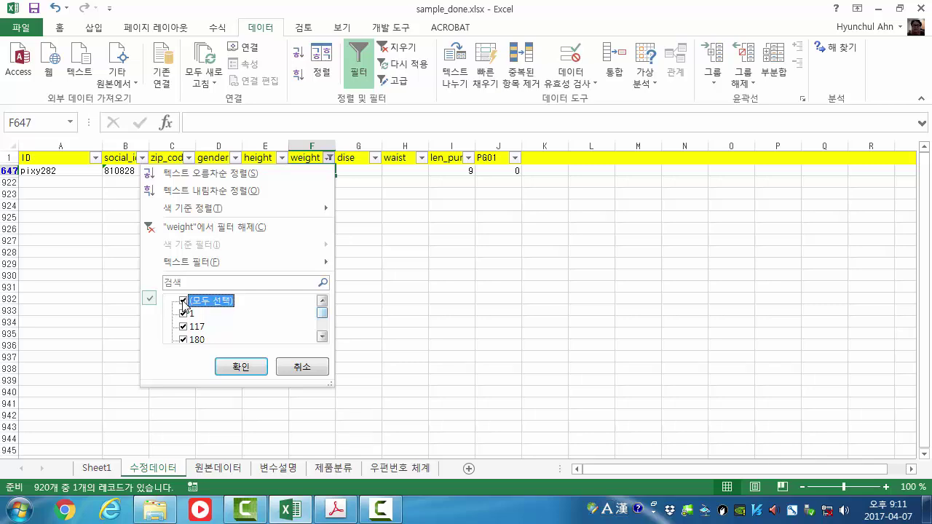
left_click(241, 367)
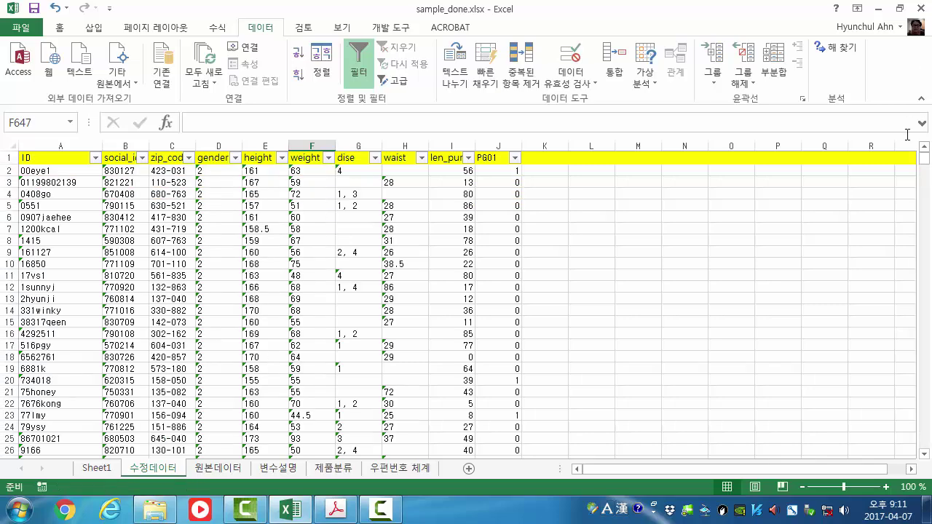
Copy the COUNTBLANK formula from F921 to H921 to count the blanks in the waist column
left_click_drag(924, 160, 929, 454)
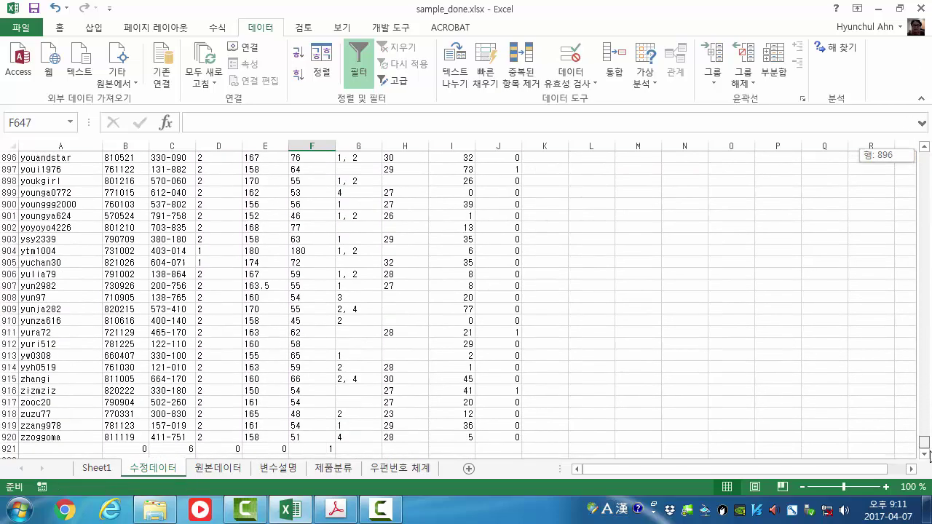
left_click(331, 451)
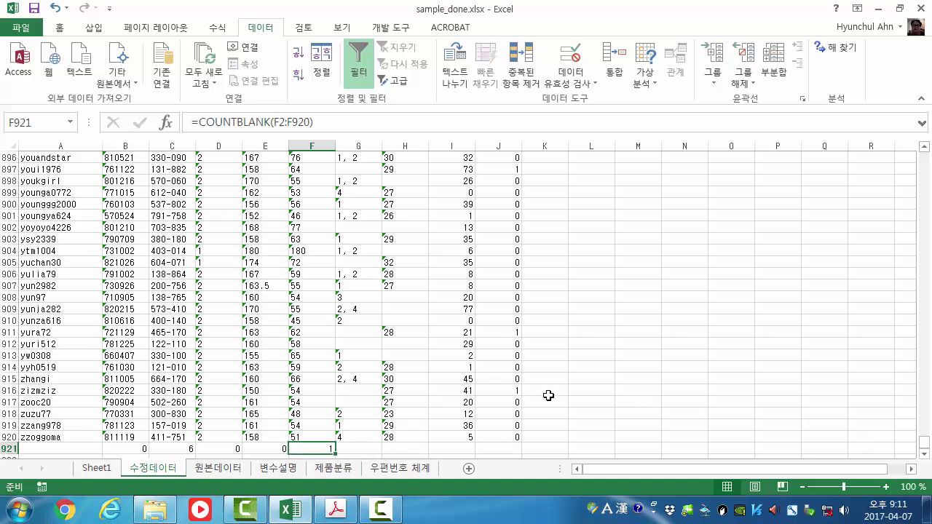
key("ctrl+c")
left_click(405, 449)
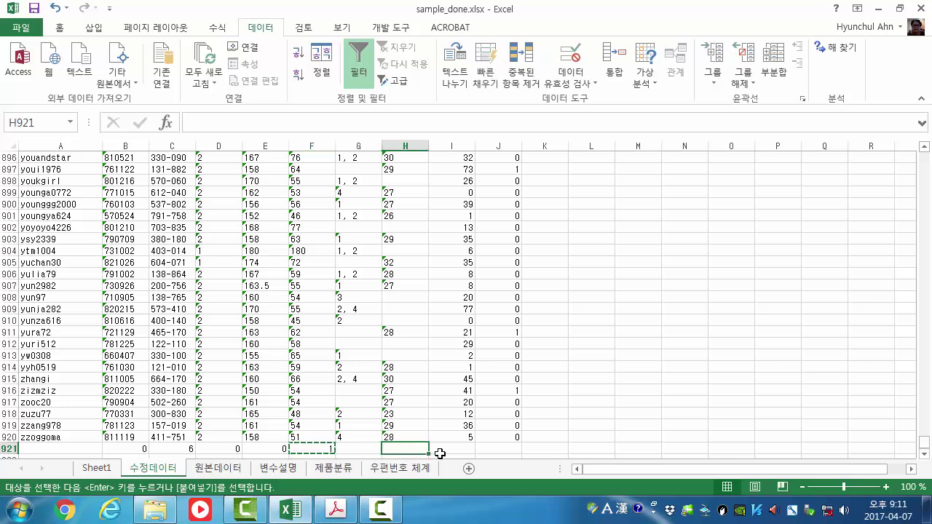
key("ctrl+v")
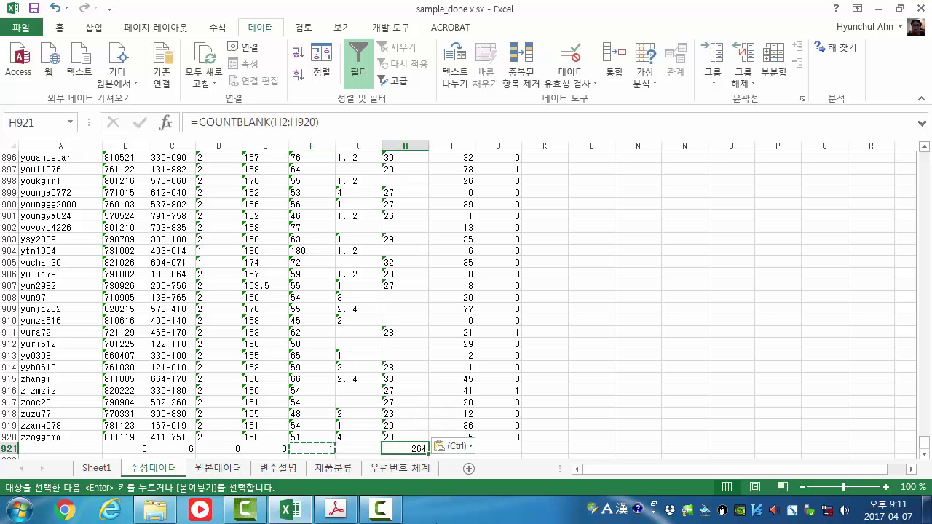
Extend the COUNTBLANK formula in H921 across to J921 to count the blanks in the last two columns
left_click_drag(429, 453, 513, 453)
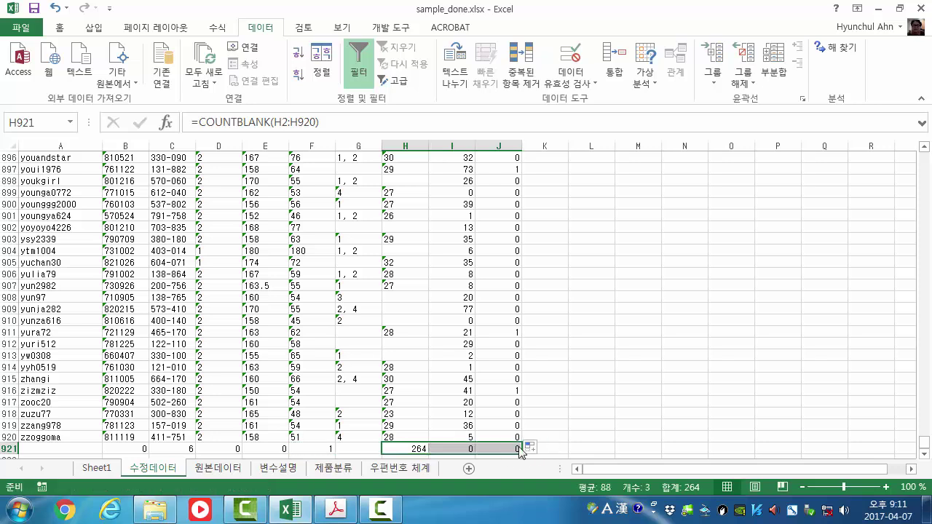
left_click(402, 444)
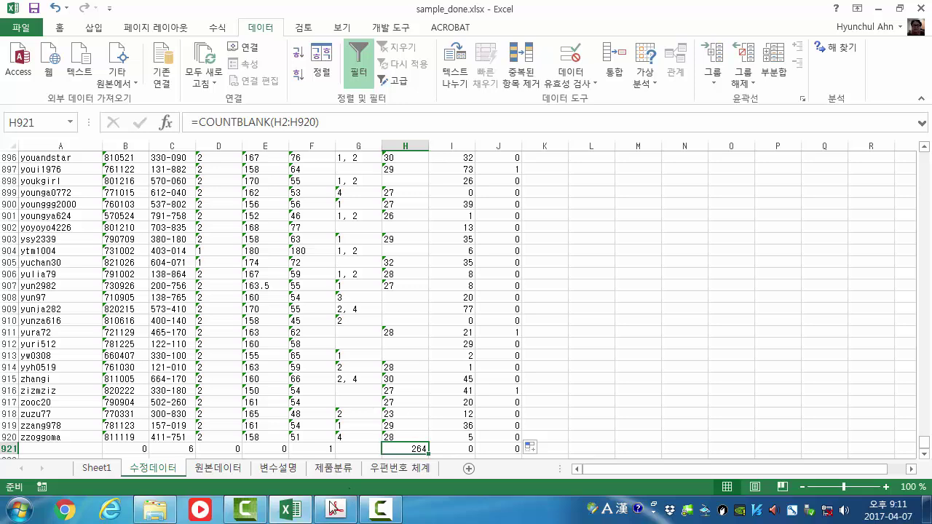
Switch to biza02.pdf, review its second page on quantifying qualitative variables and removing outliers, and return to the workbook
mouse_move(335, 509)
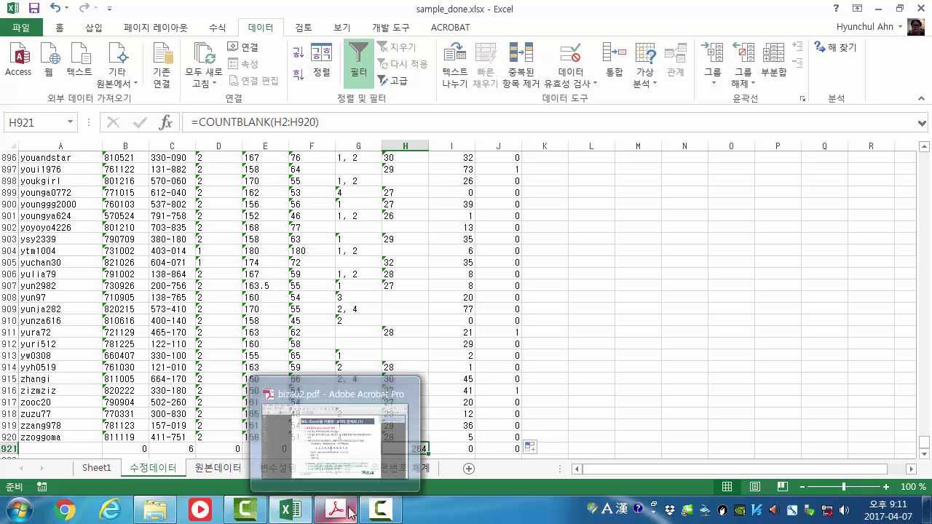
left_click(431, 228)
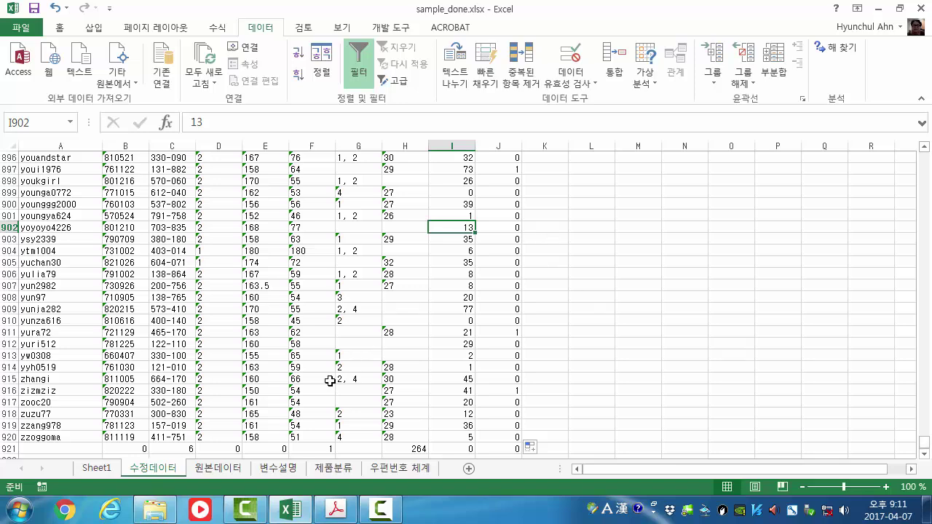
left_click(327, 513)
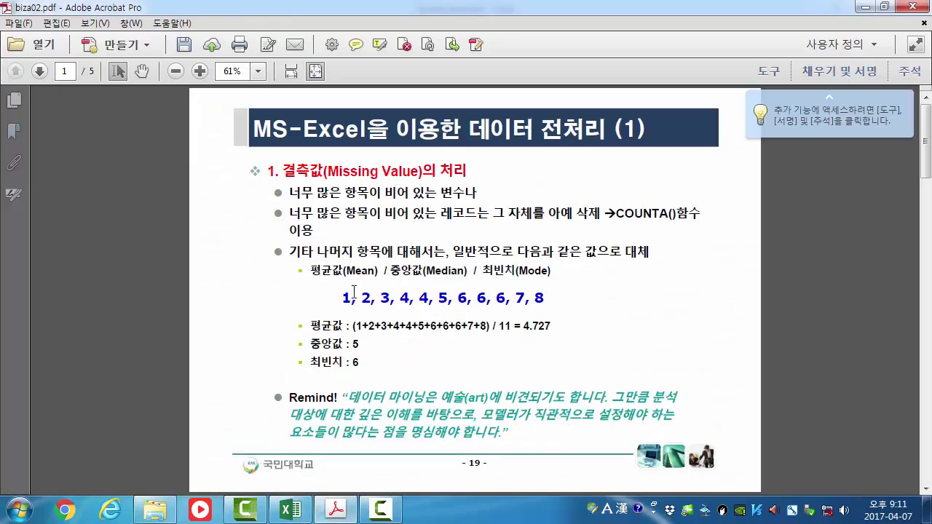
scroll(349, 191, "down", 1)
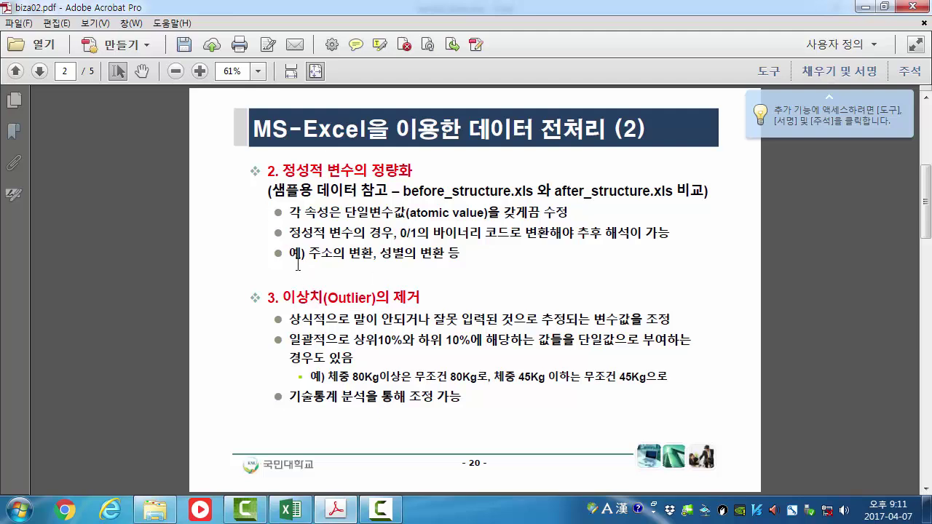
left_click(866, 8)
left_click(203, 273)
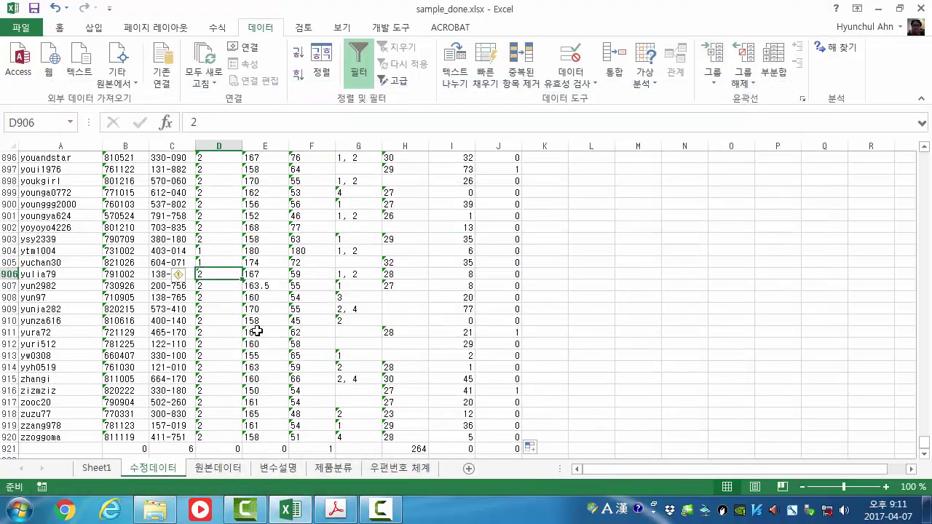
Insert an empty column before the zip code column and title it "age"
left_click_drag(925, 441, 924, 151)
left_click(453, 333)
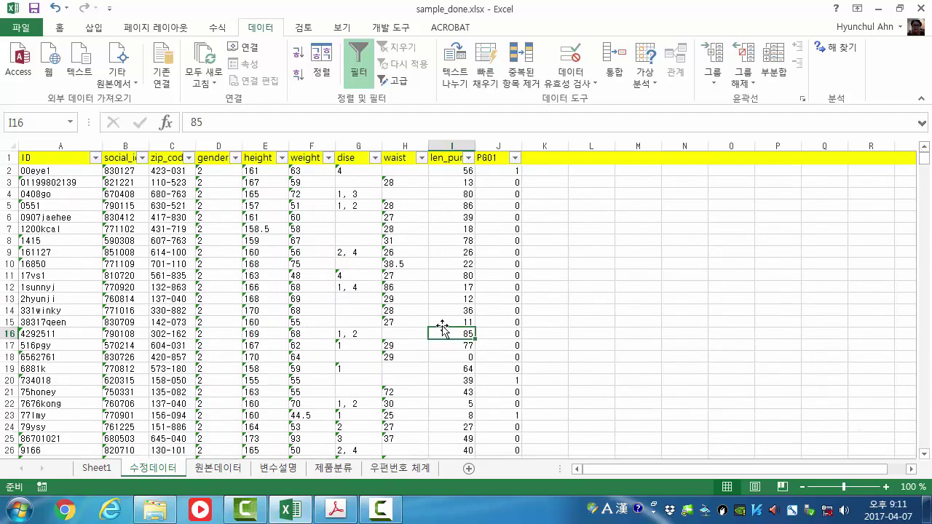
left_click(125, 146)
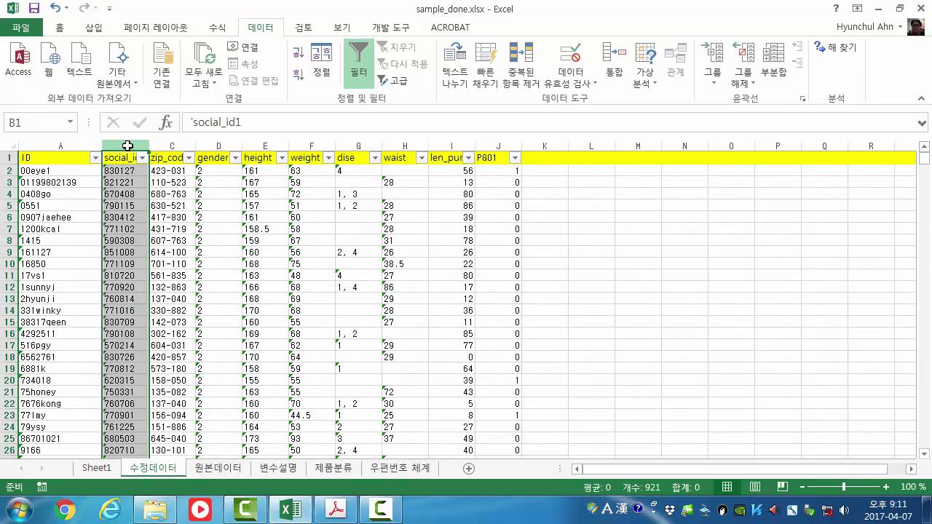
left_click(115, 182)
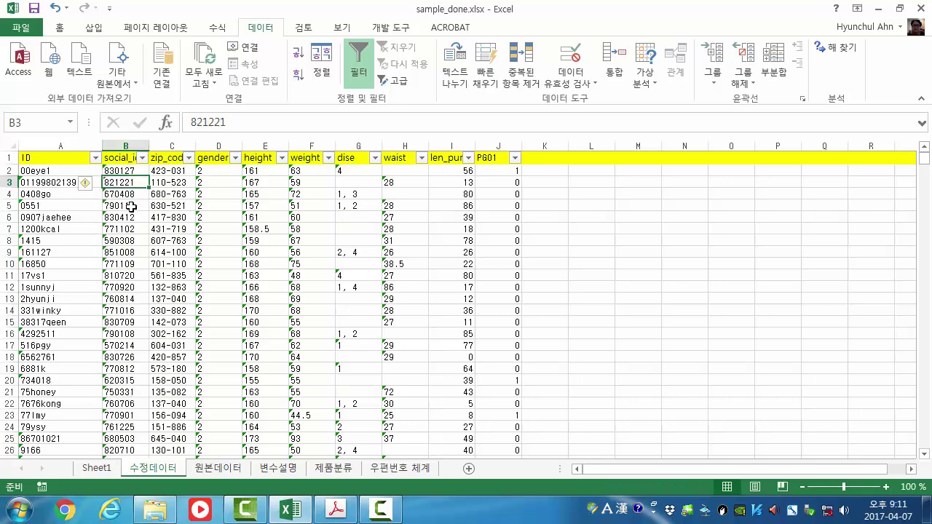
left_click(171, 145)
right_click(172, 147)
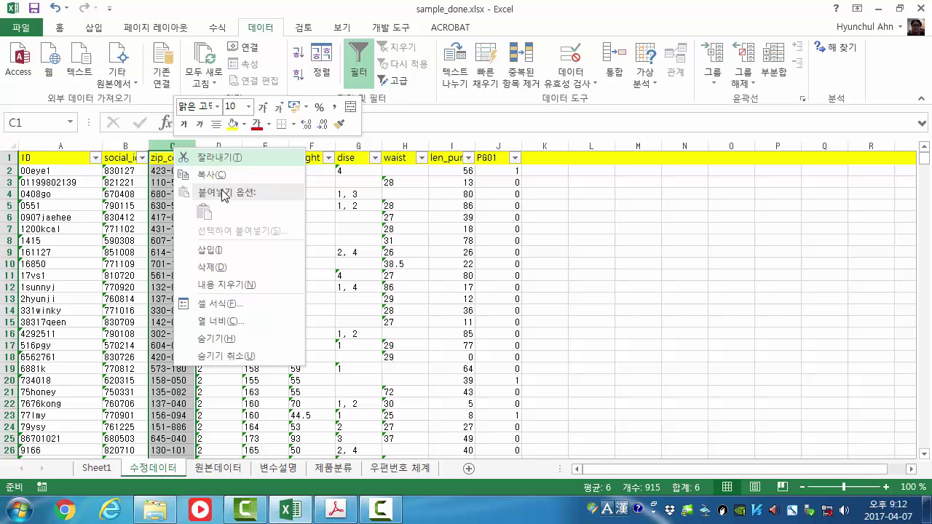
left_click(242, 250)
left_click(426, 274)
left_click(172, 158)
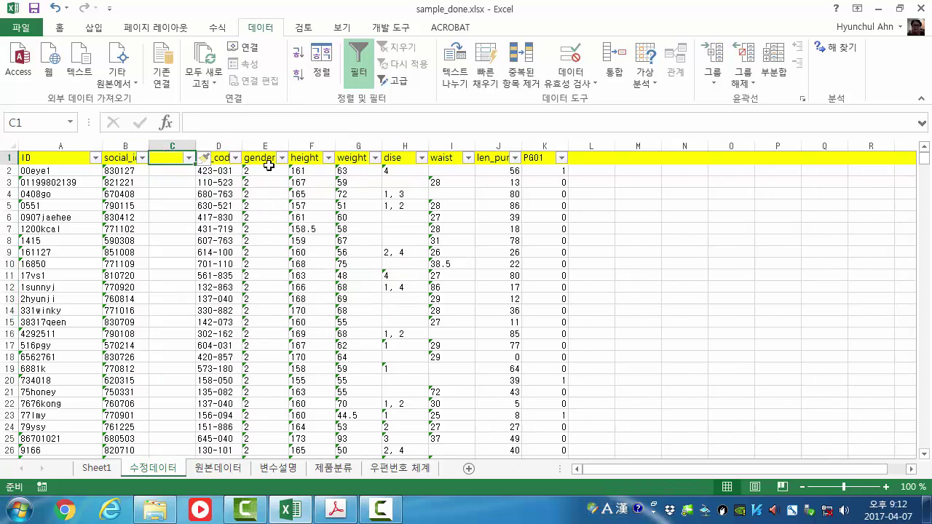
type("age")
key("Return")
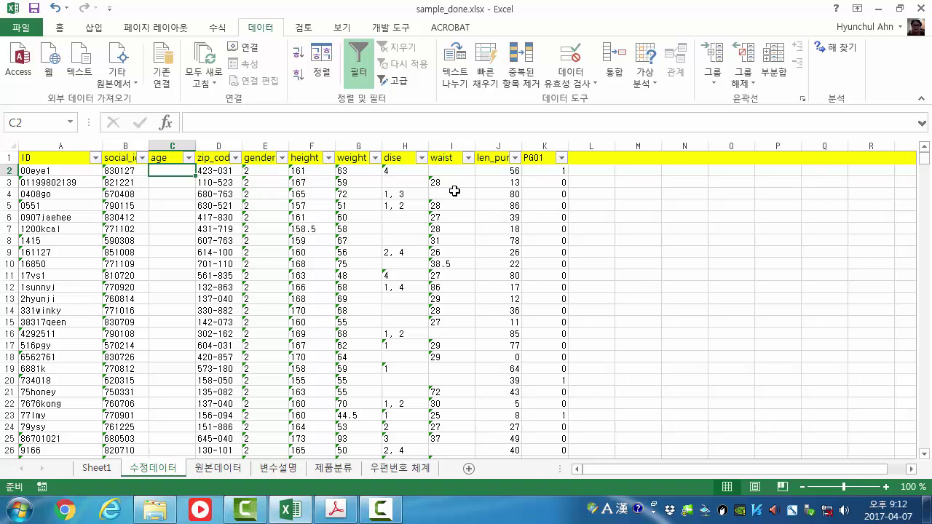
Examine the values listed in the social_id1 column's filter and close it without filtering
mouse_move(137, 514)
left_click(198, 194)
left_click(172, 172)
left_click(142, 158)
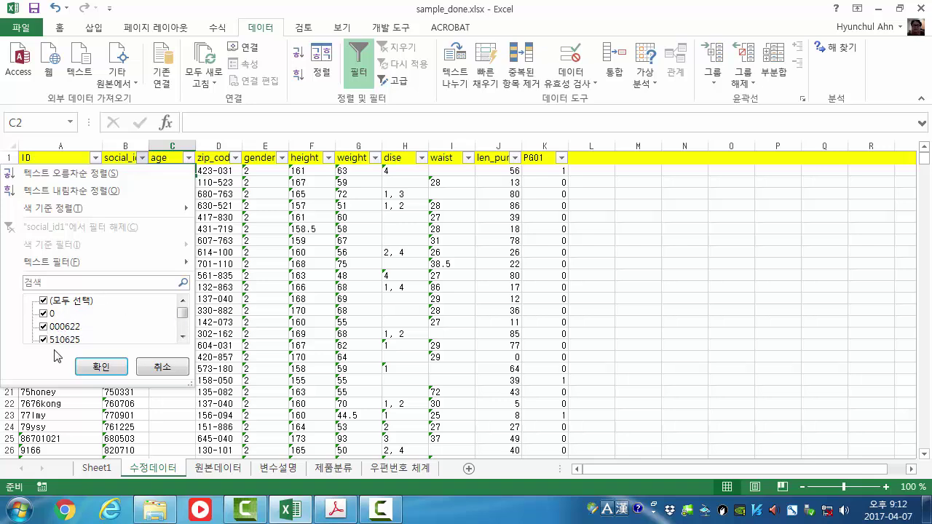
left_click(161, 369)
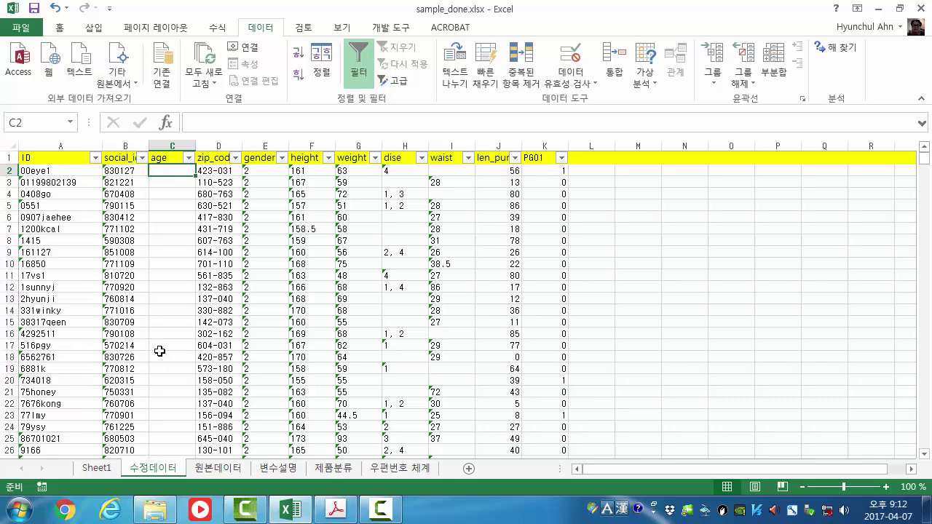
Insert another empty column before the age column and title it "byear"
left_click(238, 243)
right_click(173, 140)
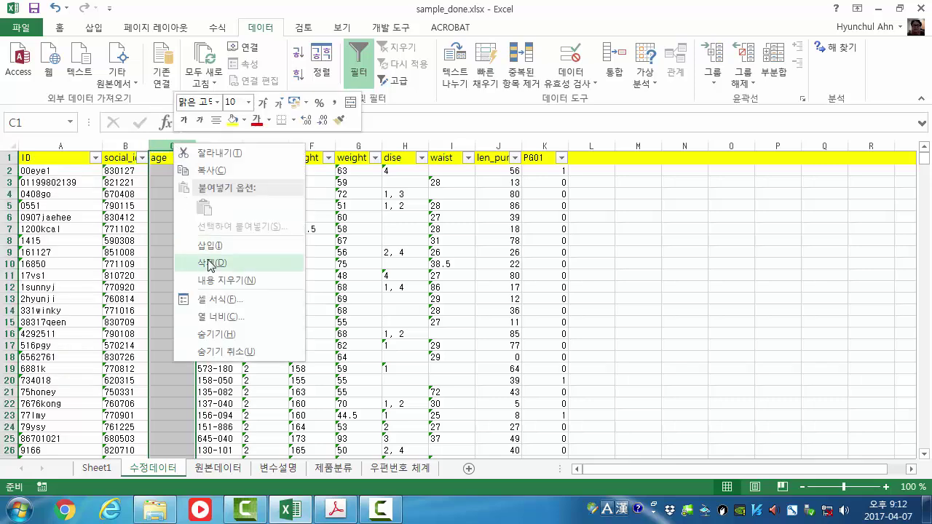
left_click(209, 245)
left_click(168, 157)
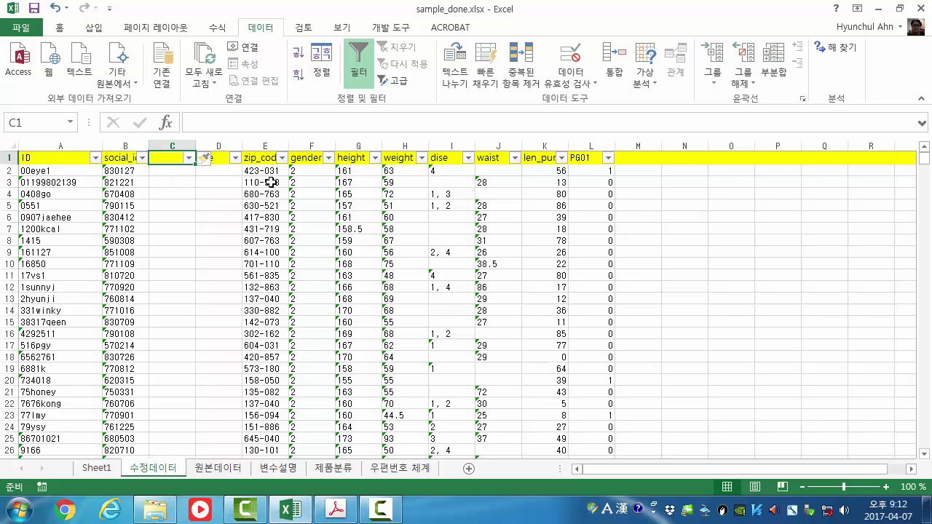
type("byear")
key("Return")
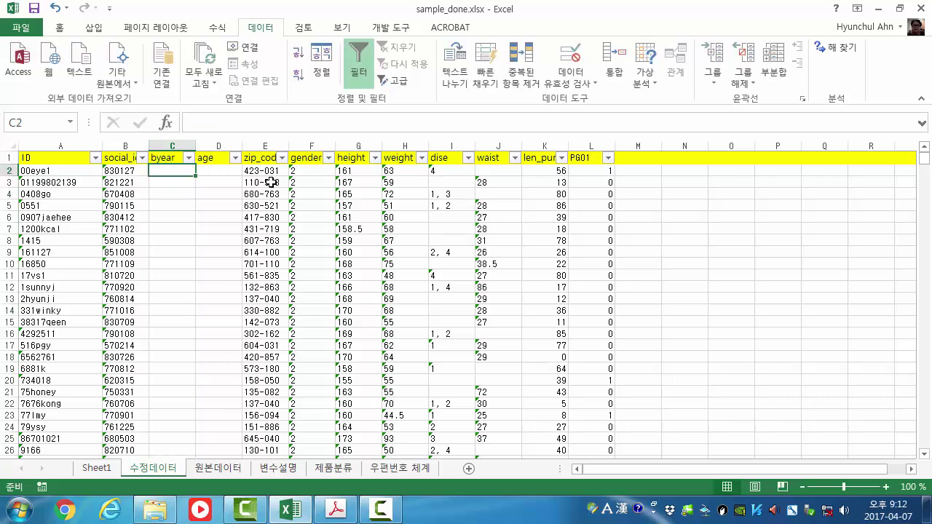
Enter =LEFT(B2,2) in C2 to extract the two-digit birth year from social_id1
type("=")
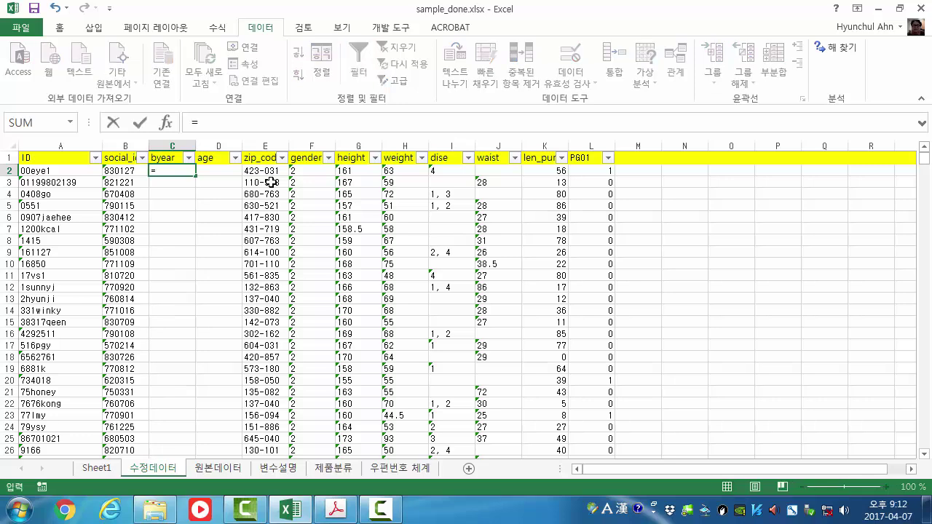
type("left")
key("BackSpace")
type("ft(")
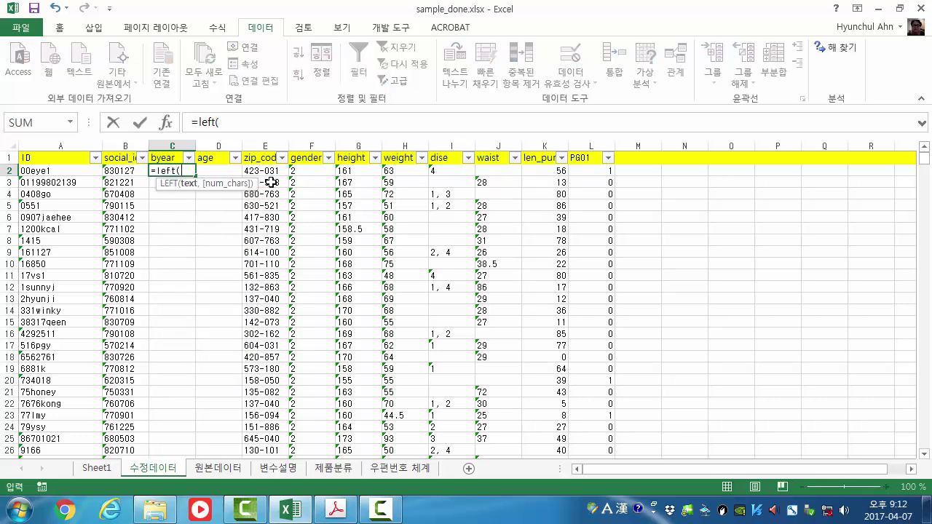
left_click(126, 170)
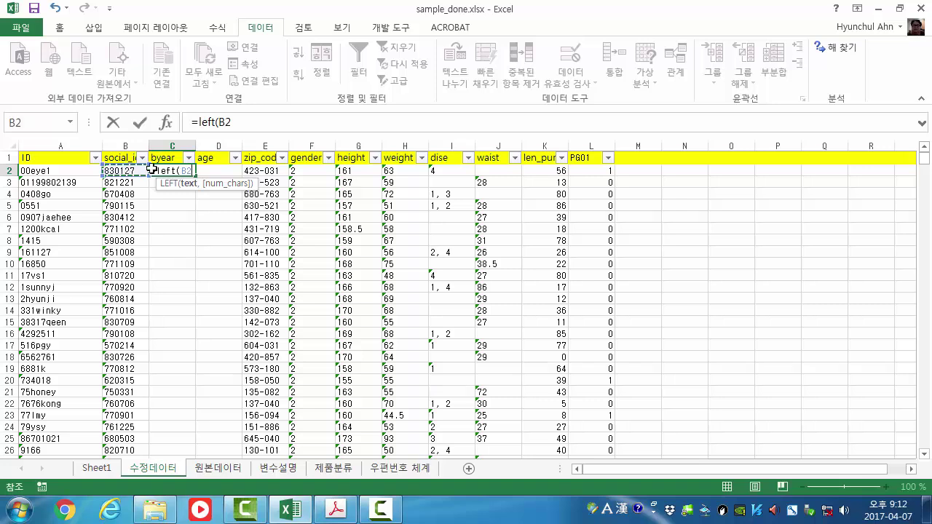
type(",2")
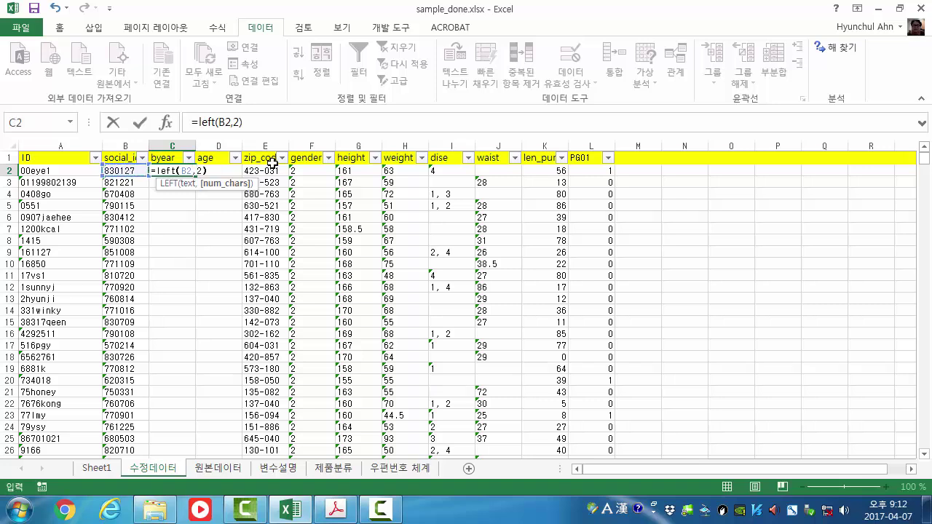
key("Return")
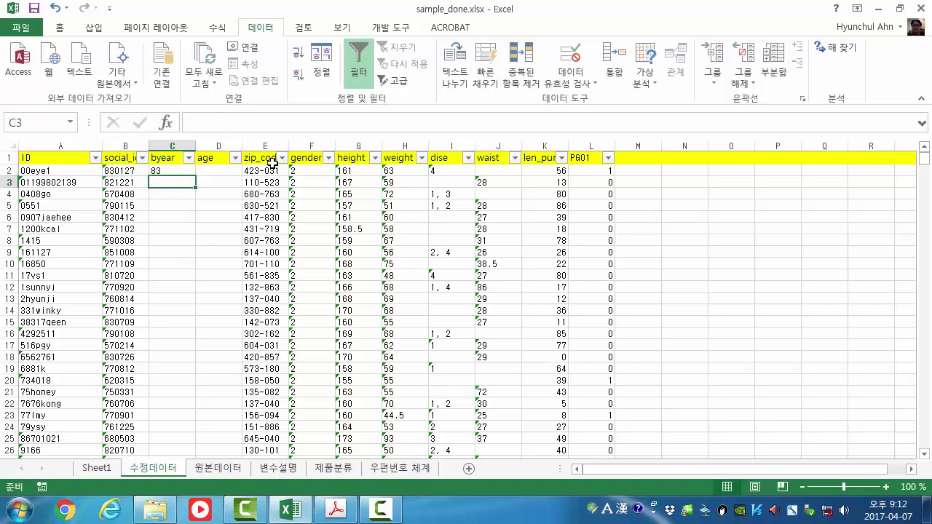
Wrap C2's formula in an IF that returns 2000 when LEFT(B2,2) equals "00" and "19"&LEFT(B2,2) otherwise
key("Up")
left_click(197, 122)
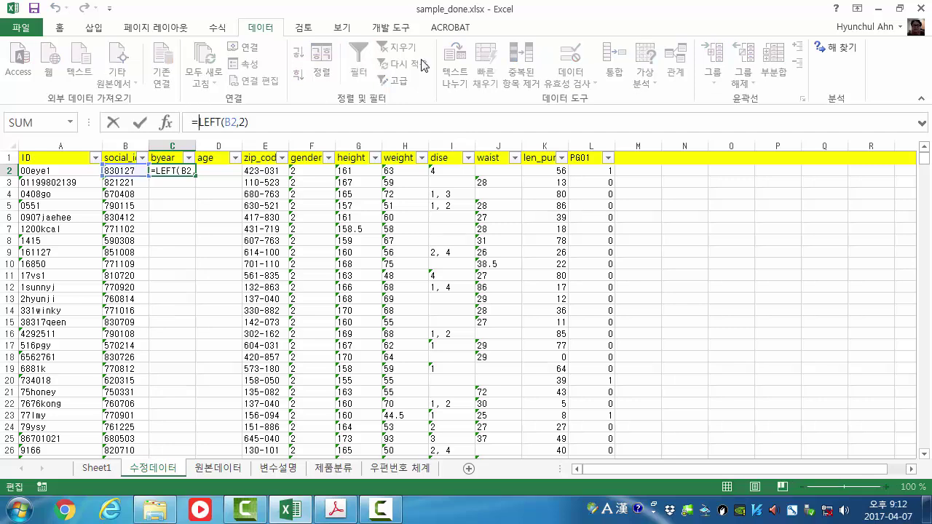
type("if(LEFT(B2,2)")
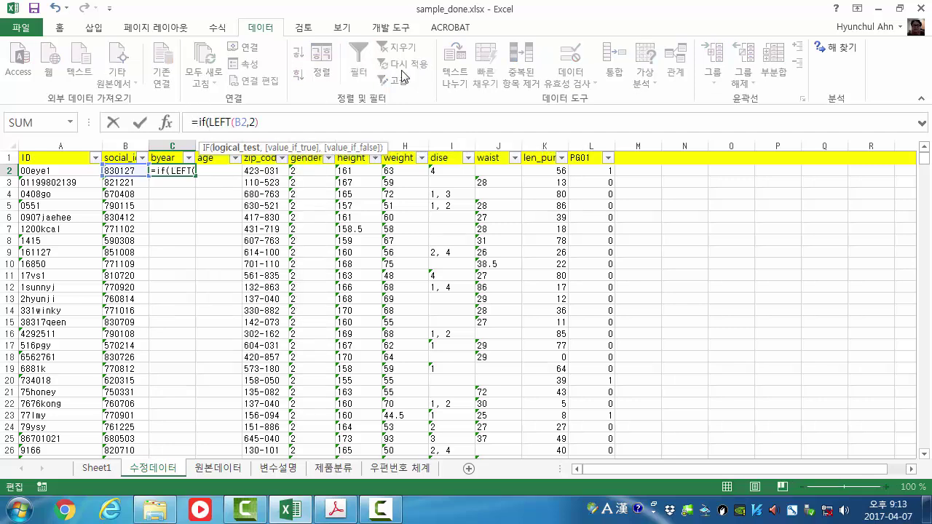
type("=\"00\",")
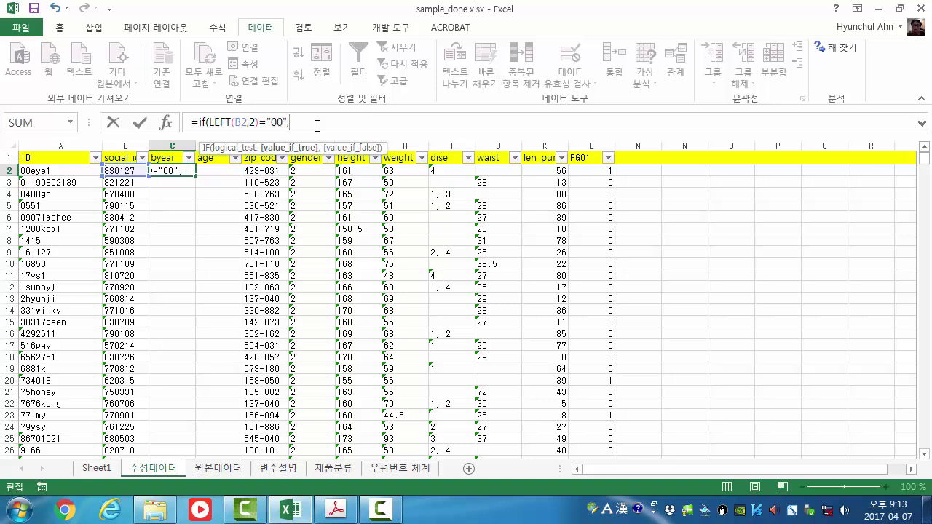
type("2000,")
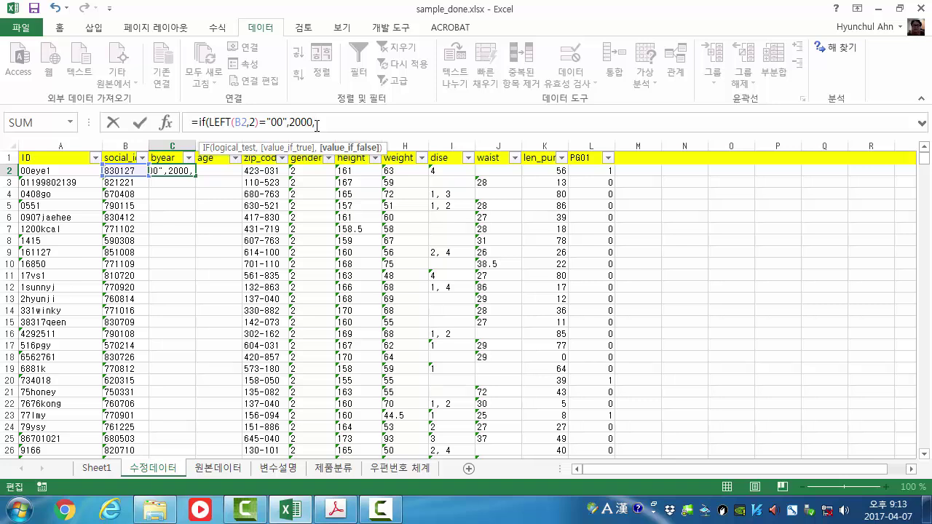
type("\"19\"&left(")
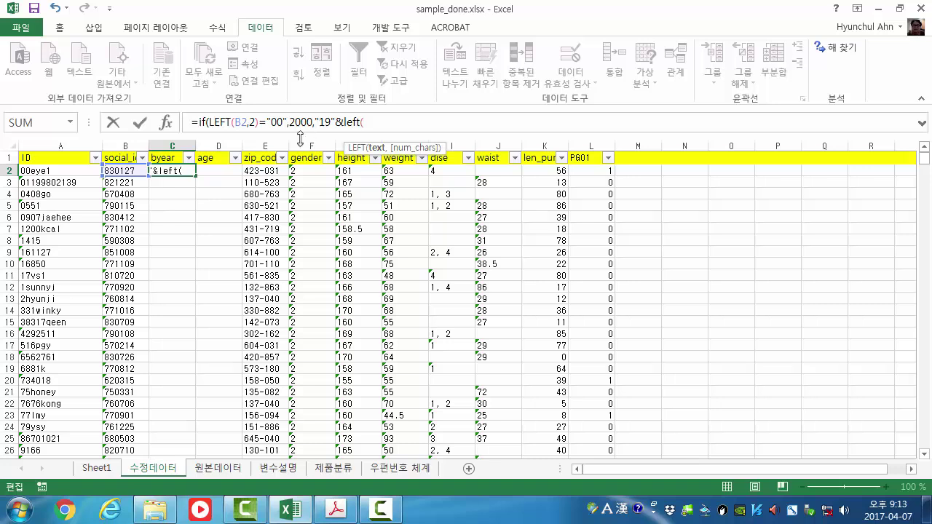
left_click(131, 172)
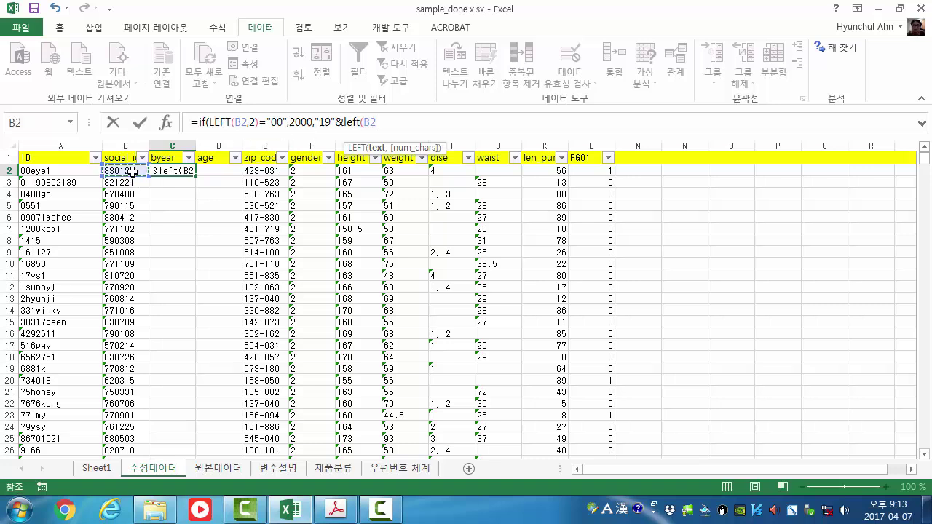
type(",2")
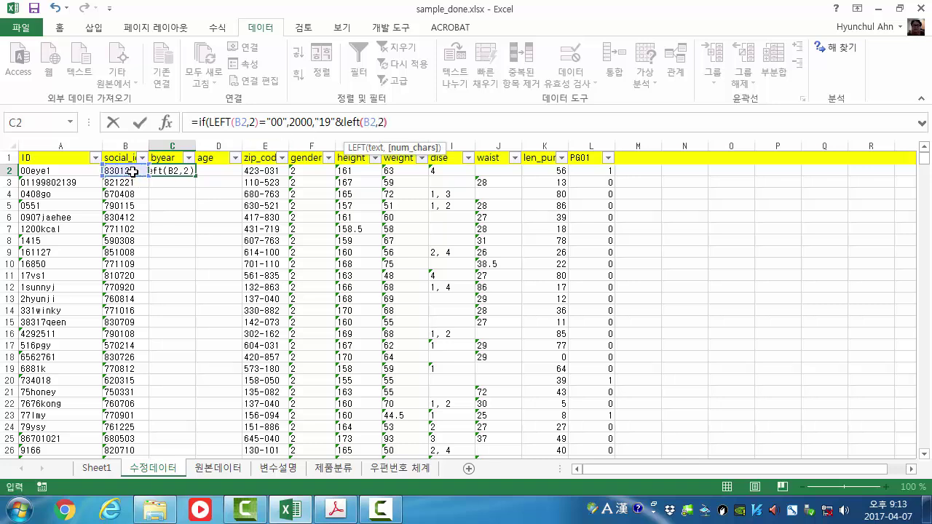
Convert the "19"&LEFT(B2,2) part of C2's formula to a number with VALUE and fill the formula down the byear column
left_click(317, 122)
type("value(")
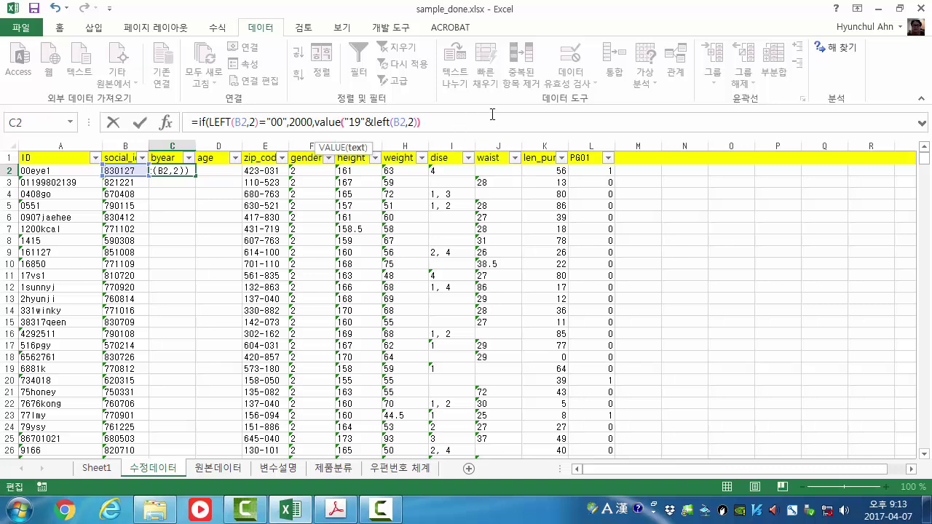
type(")")
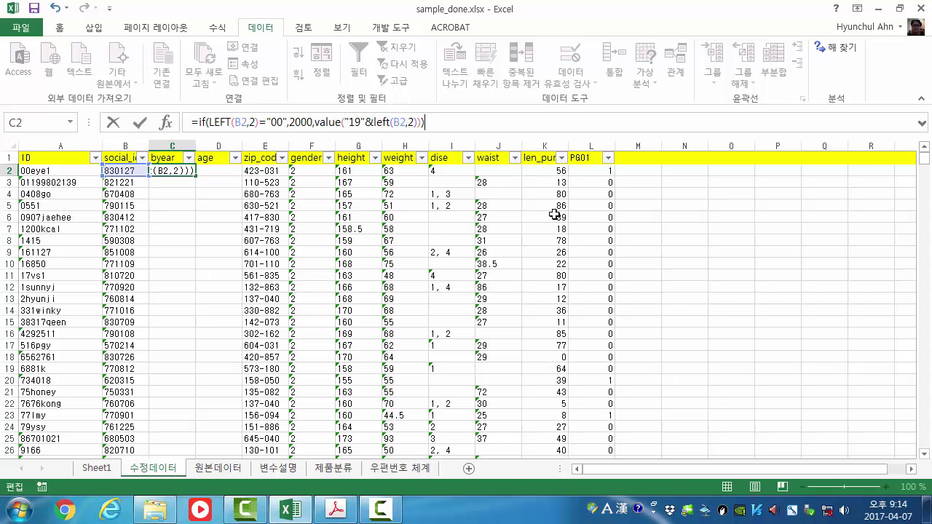
key("Return")
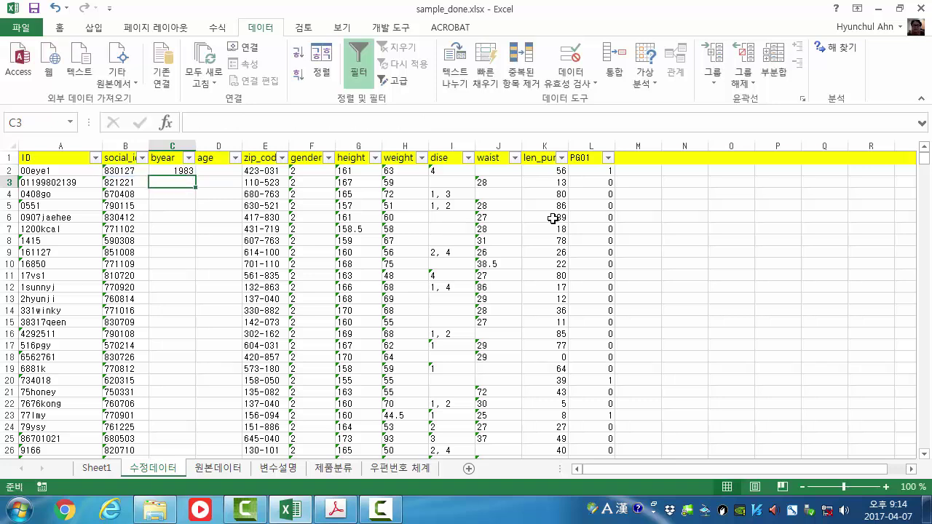
key("Up")
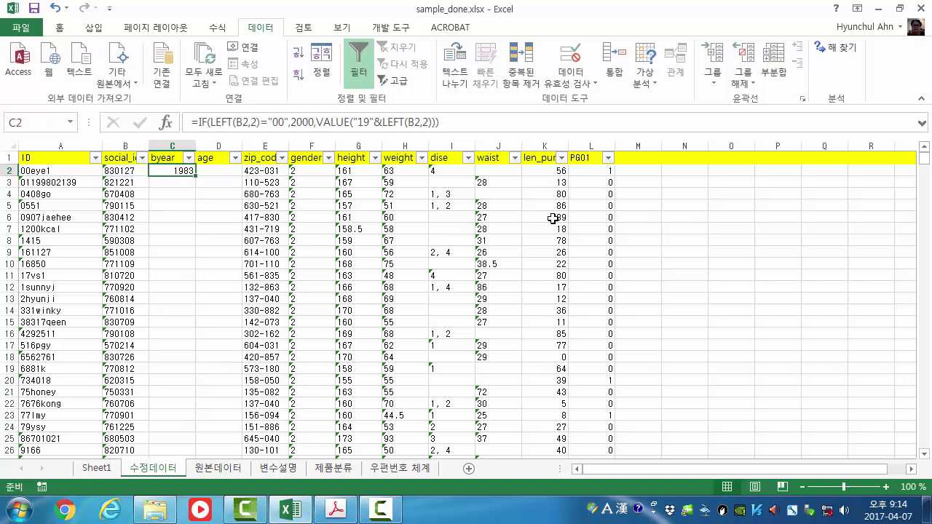
double_click(195, 175)
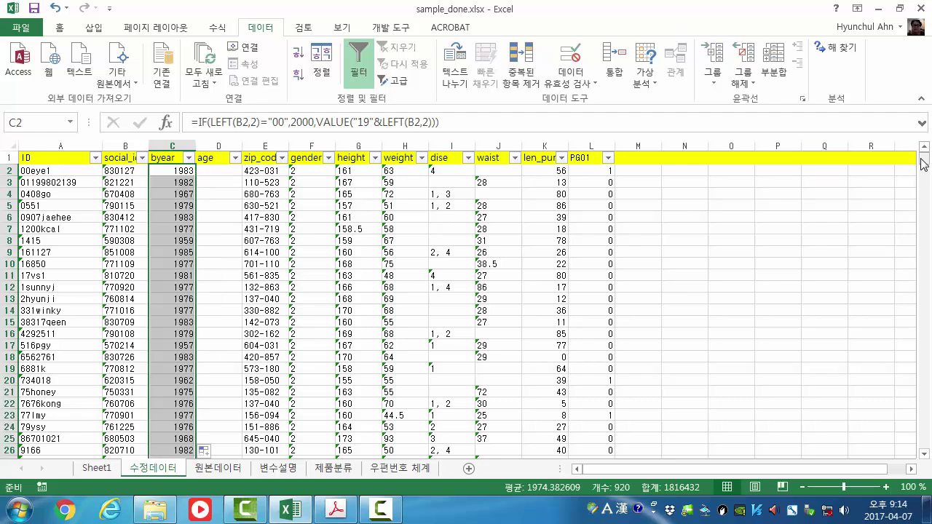
Clear the overfilled byear formula from C921, in the blank-count row below the data
left_click_drag(926, 164, 910, 466)
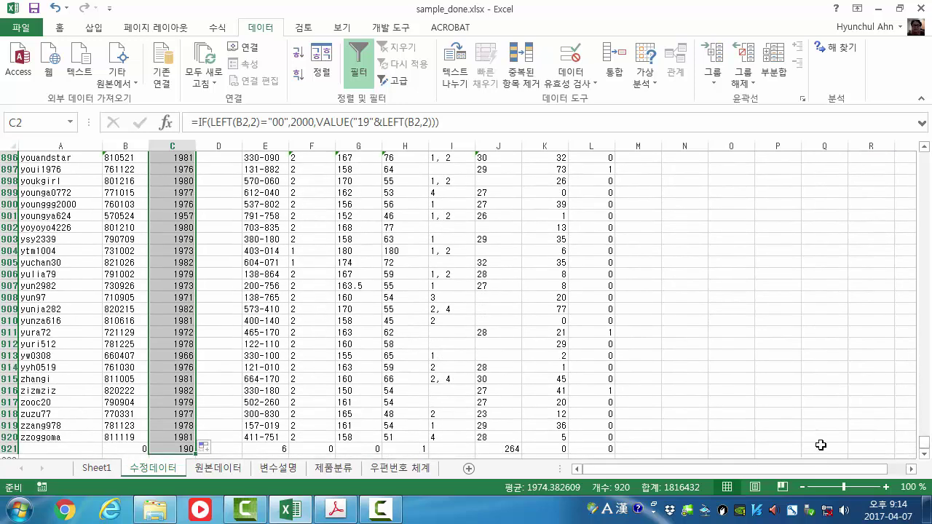
left_click(171, 449)
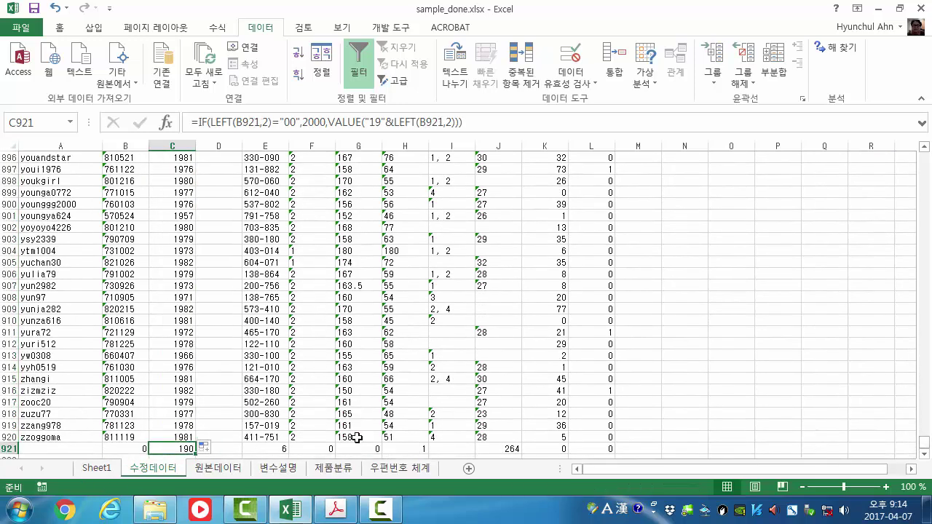
key("Delete")
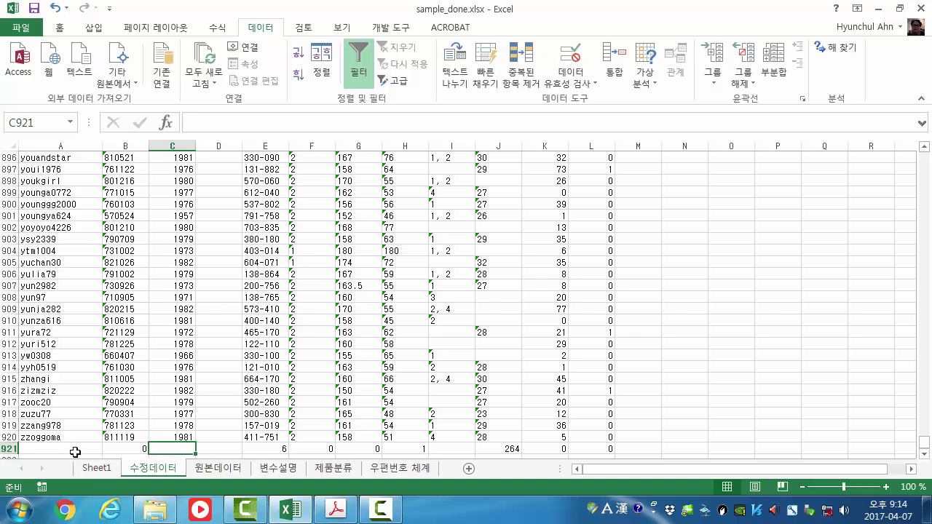
left_click(212, 439)
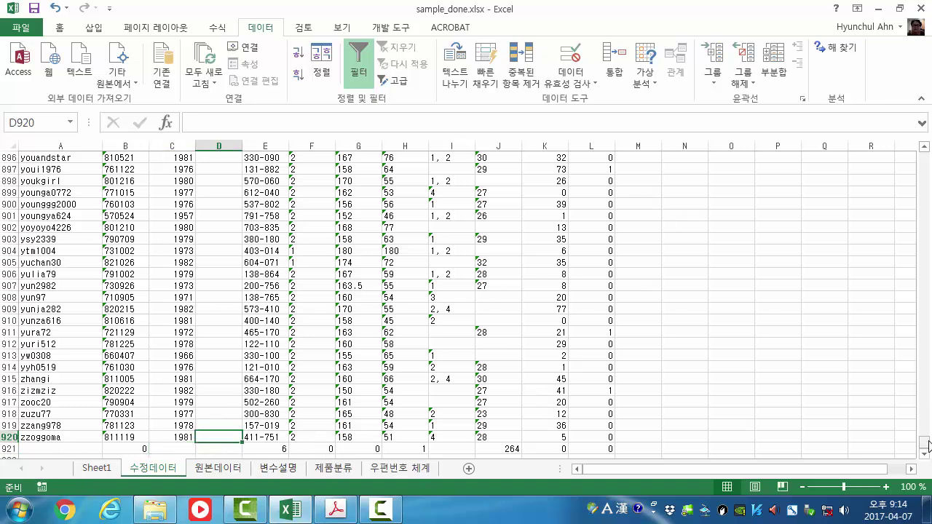
Enter =2017-C2 in D2 to calculate age and fill the formula down the age column
left_click_drag(924, 444, 924, 155)
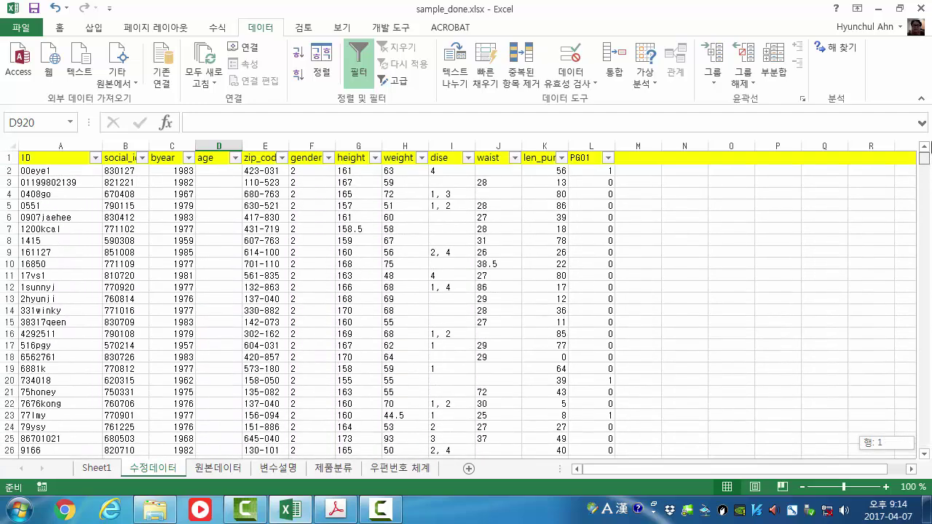
left_click(231, 172)
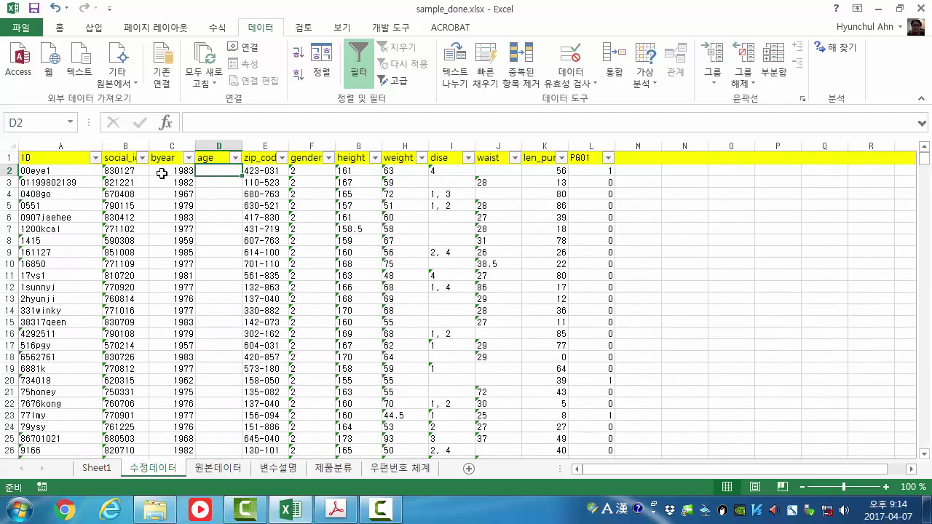
type("=2017-")
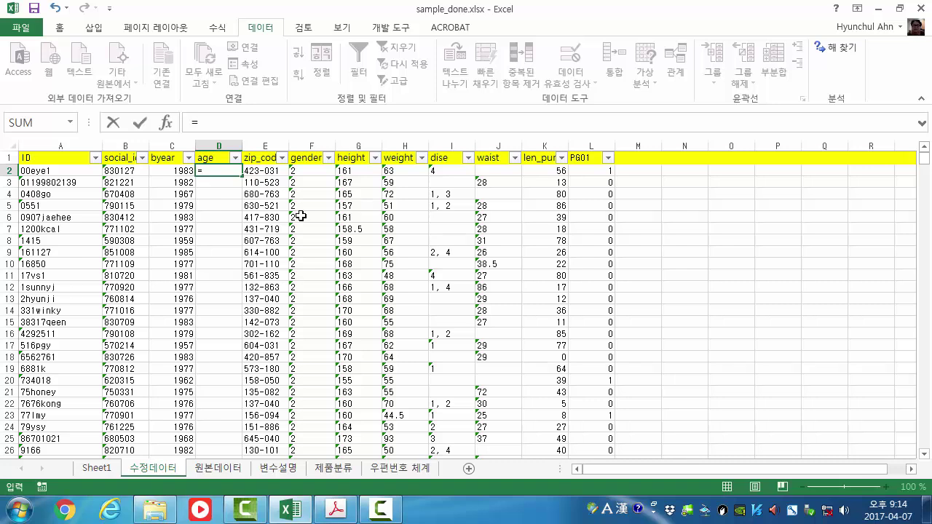
left_click(172, 172)
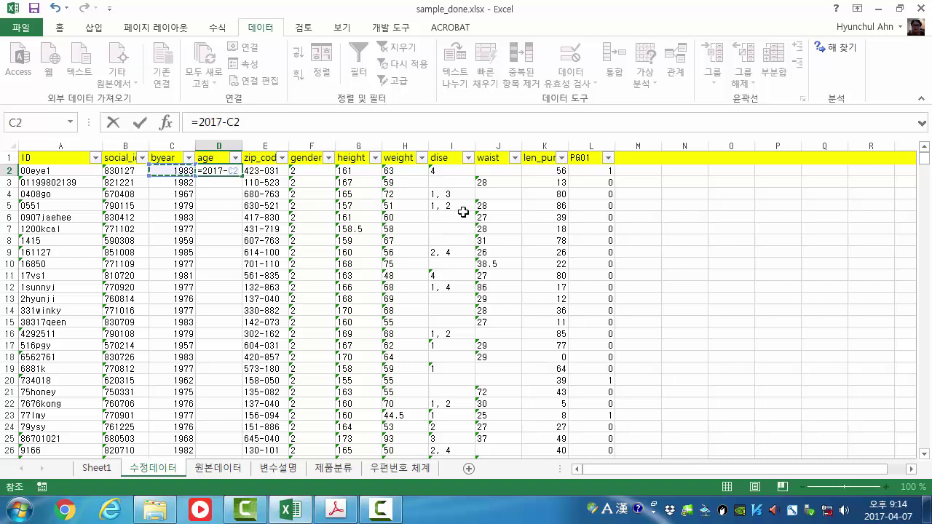
type("₩")
key("BackSpace")
key("Return")
key("Up")
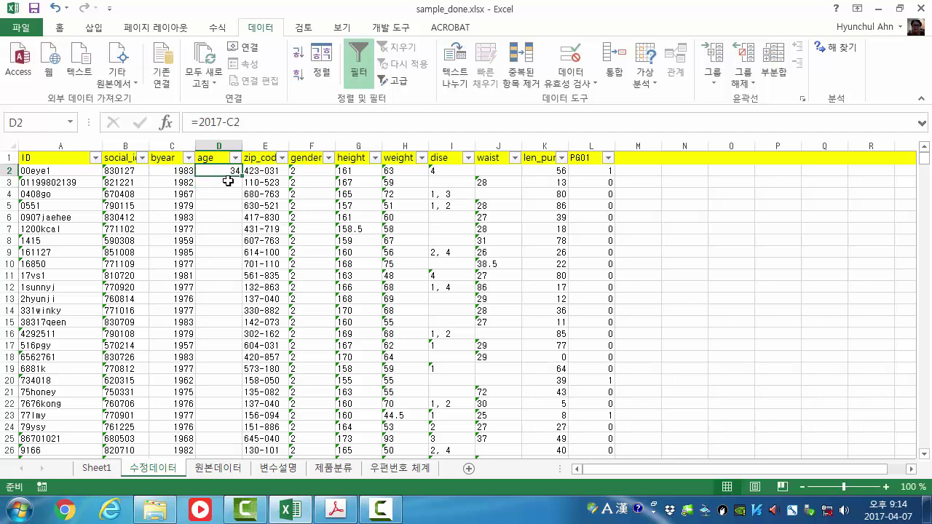
double_click(242, 176)
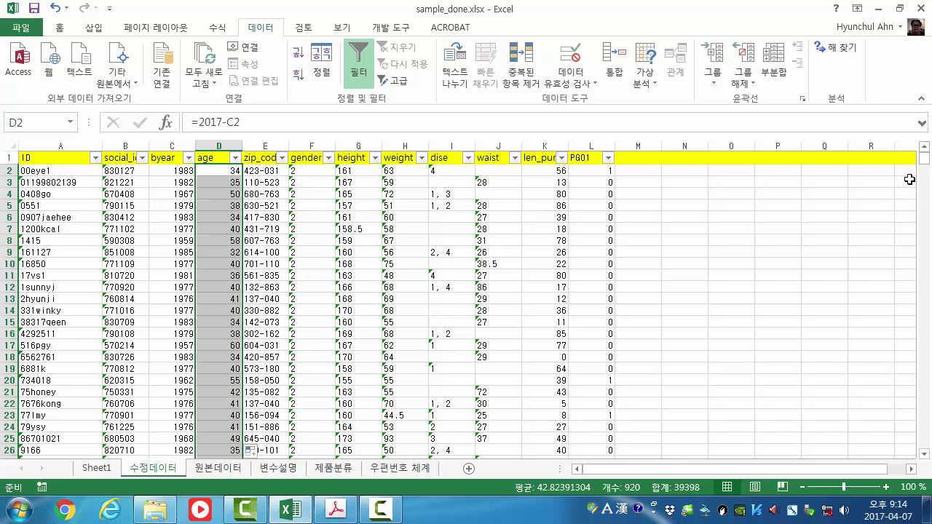
Clear the overfilled age formula from D921, in the blank-count row below the data
left_click_drag(924, 157, 924, 442)
left_click(222, 450)
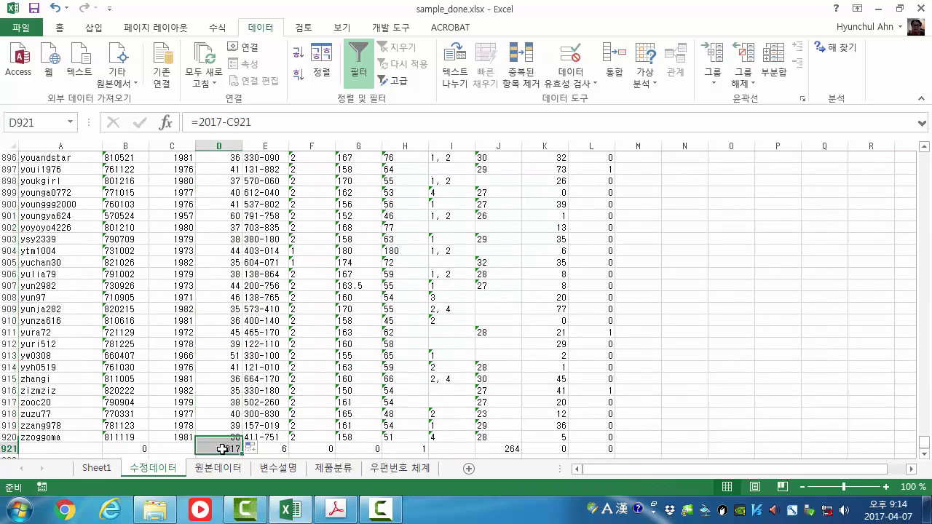
key("Delete")
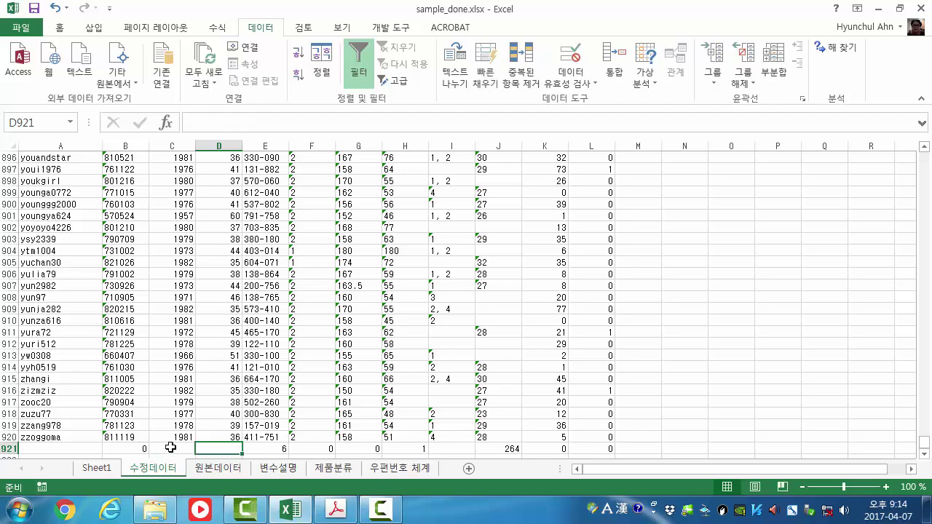
Color the text of the age column red, from the header in D1 through D920
left_click_drag(233, 438, 207, 2)
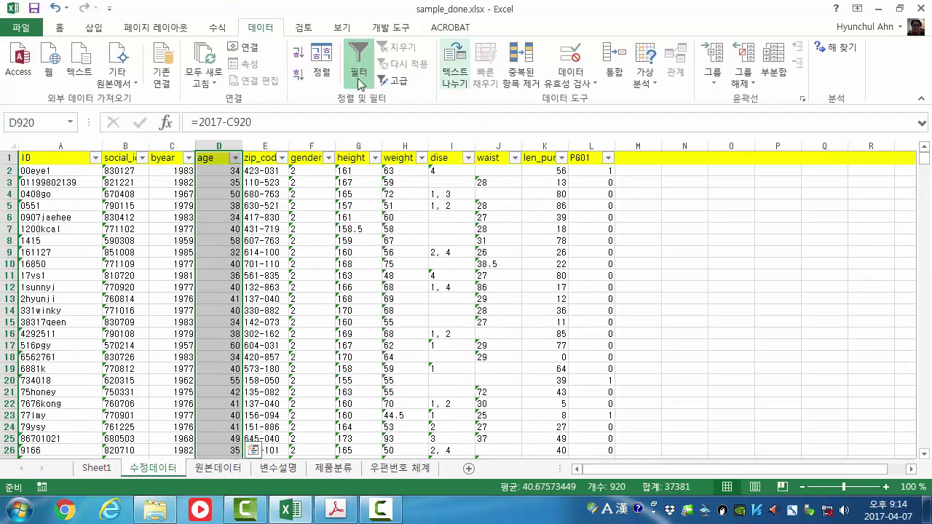
left_click(64, 29)
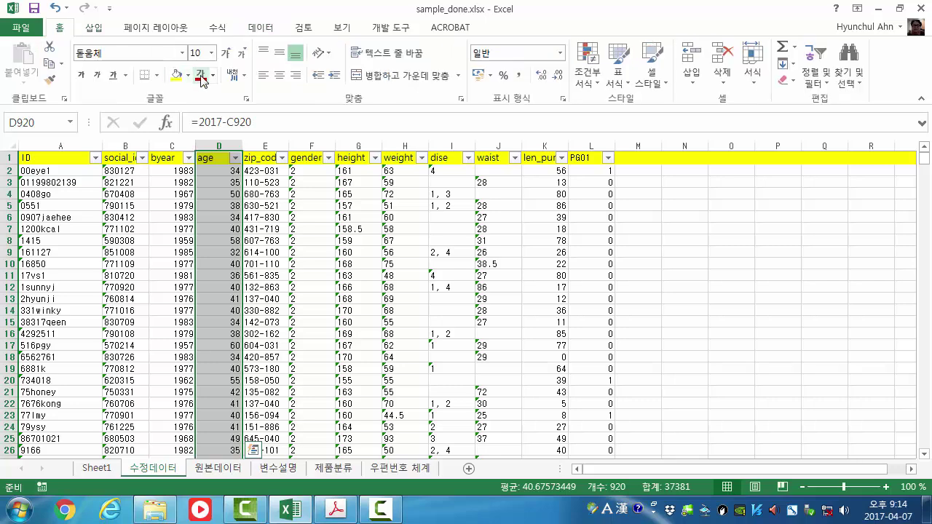
left_click(201, 76)
left_click(201, 371)
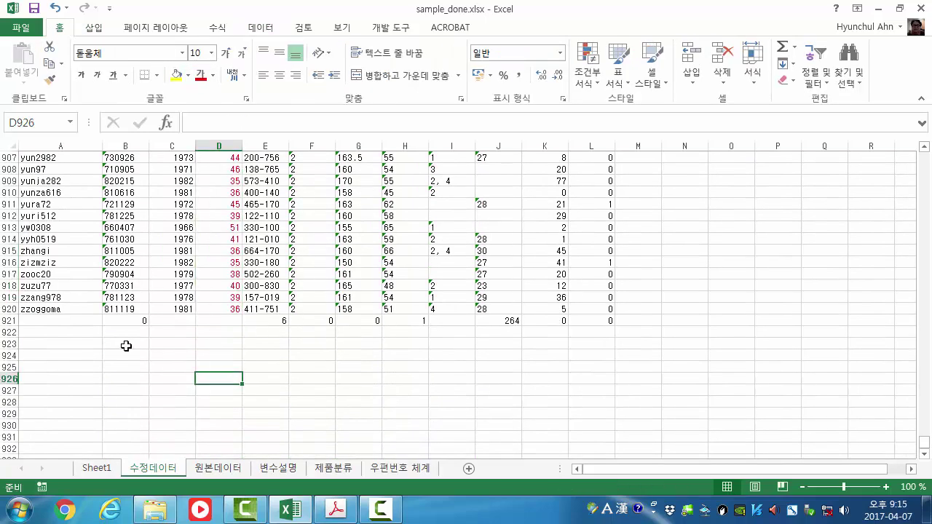
Copy the COUNTBLANK formula from B921 to D921 to count blanks in the age column
left_click(135, 323)
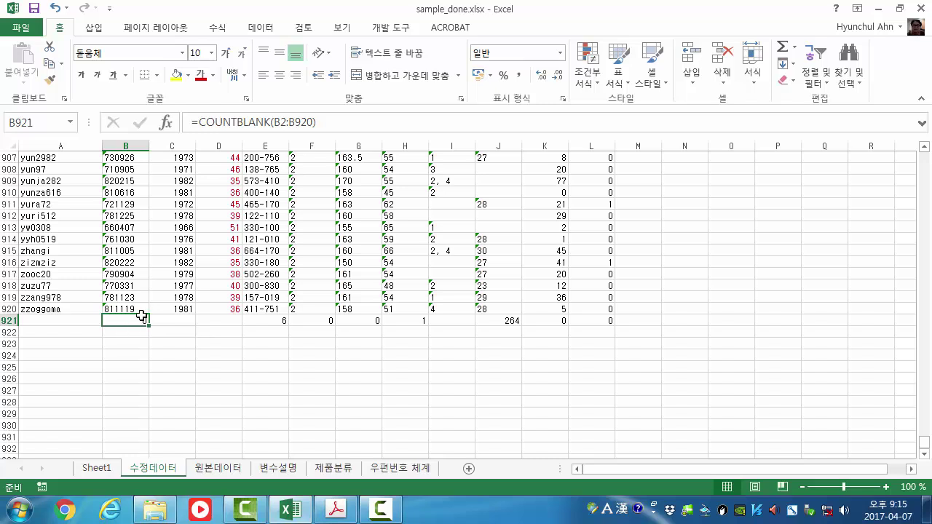
left_click(224, 313)
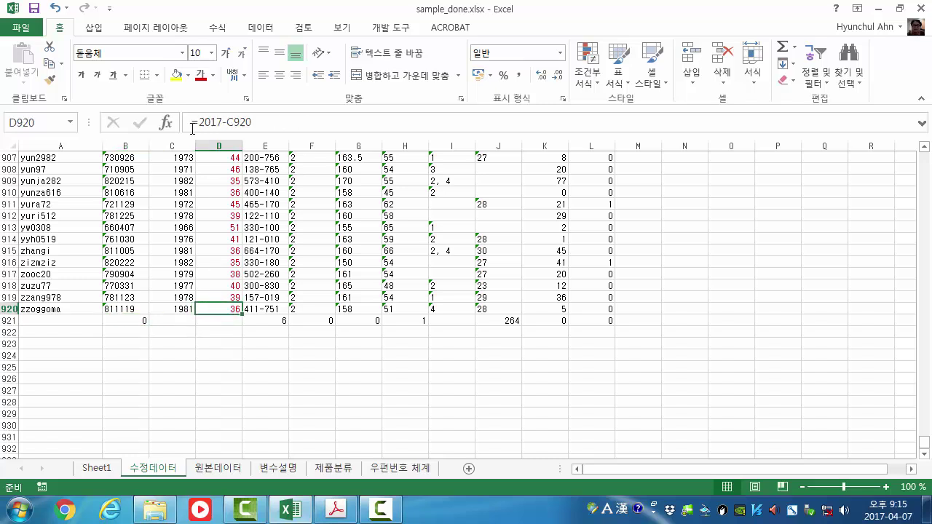
left_click(132, 319)
key("ctrl+c")
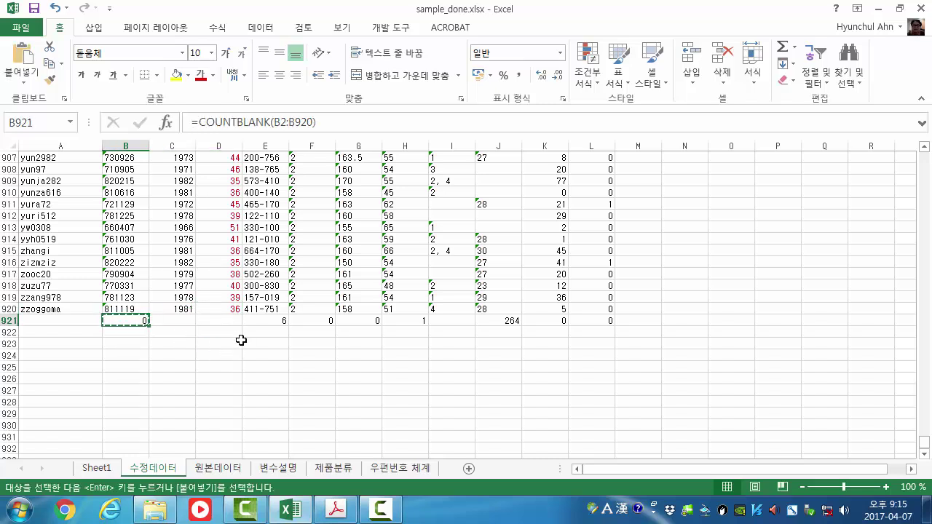
left_click(233, 320)
key("ctrl+v")
left_click(245, 376)
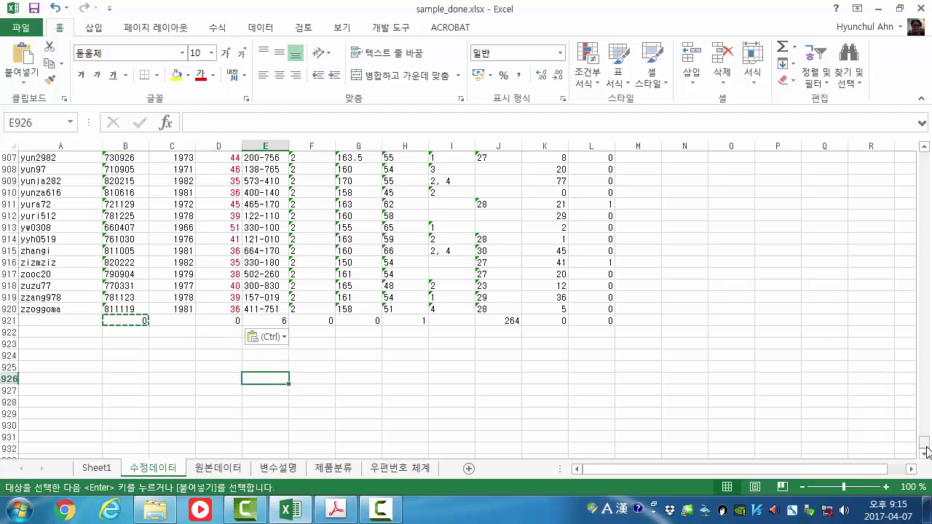
Insert an empty column before the gender column, right after the zip code column
left_click_drag(923, 441, 924, 155)
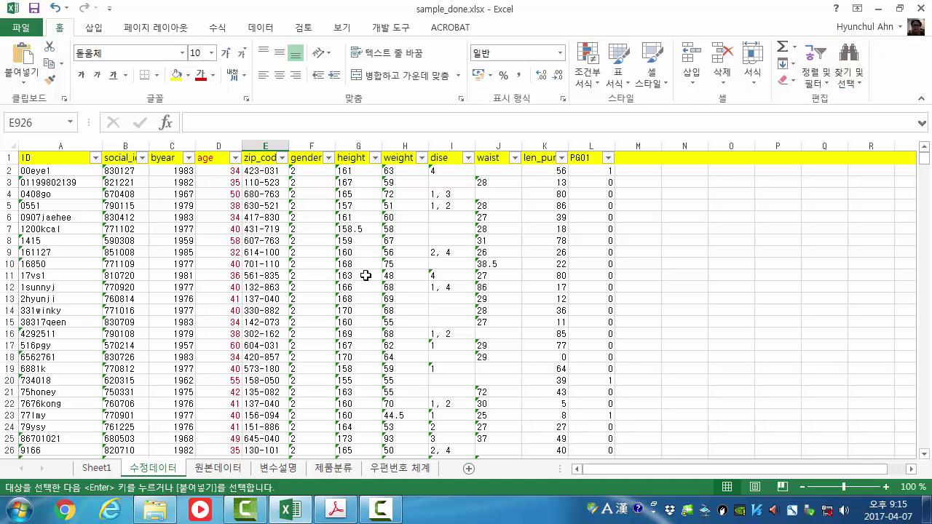
left_click(315, 140)
right_click(315, 140)
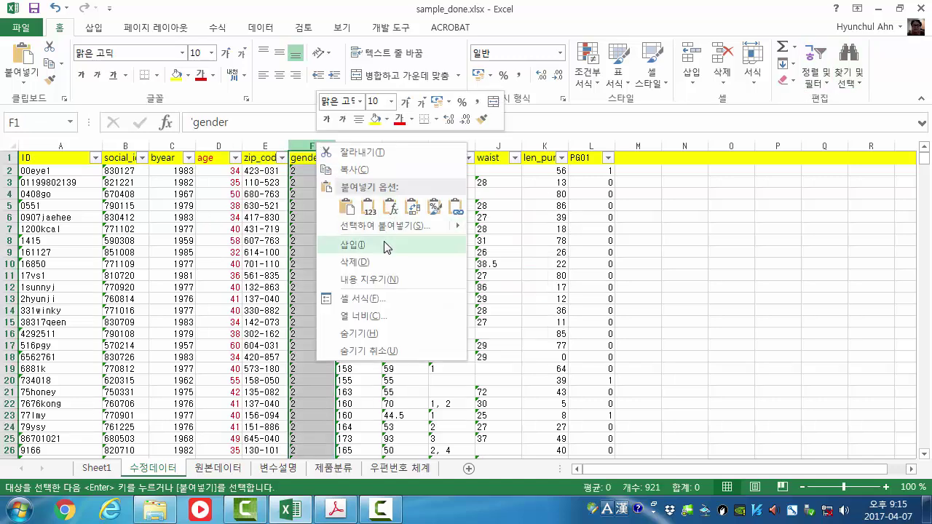
left_click(386, 247)
left_click(434, 308)
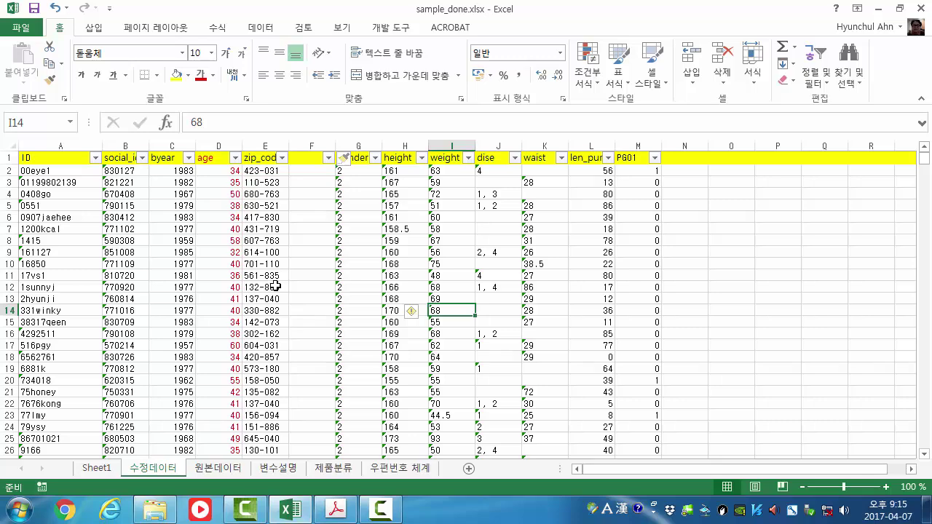
Review the 우편번호 체계 sheet to see which region each first zip code digit stands for
left_click(402, 472)
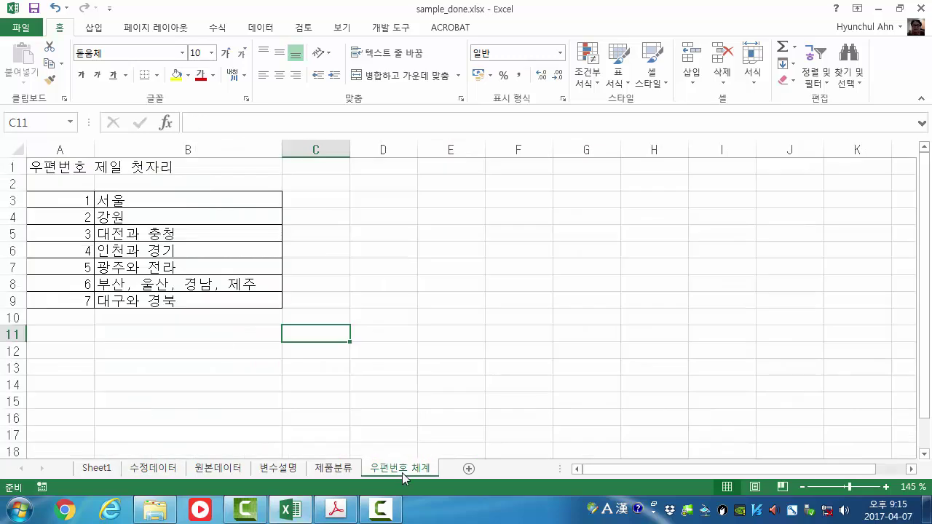
left_click(80, 198)
left_click_drag(80, 198, 109, 216)
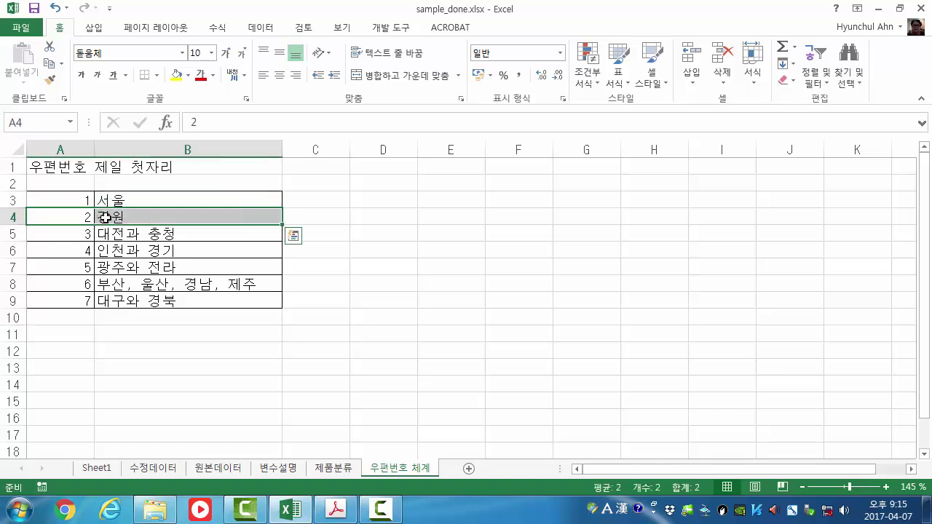
left_click(86, 235)
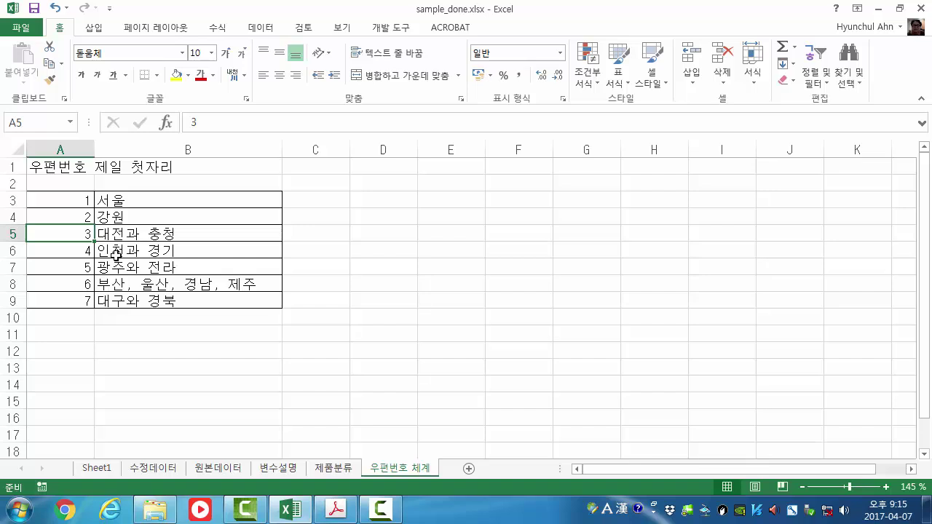
left_click_drag(83, 252, 174, 286)
left_click(80, 287)
left_click(85, 304)
left_click_drag(84, 304, 110, 300)
left_click(169, 381)
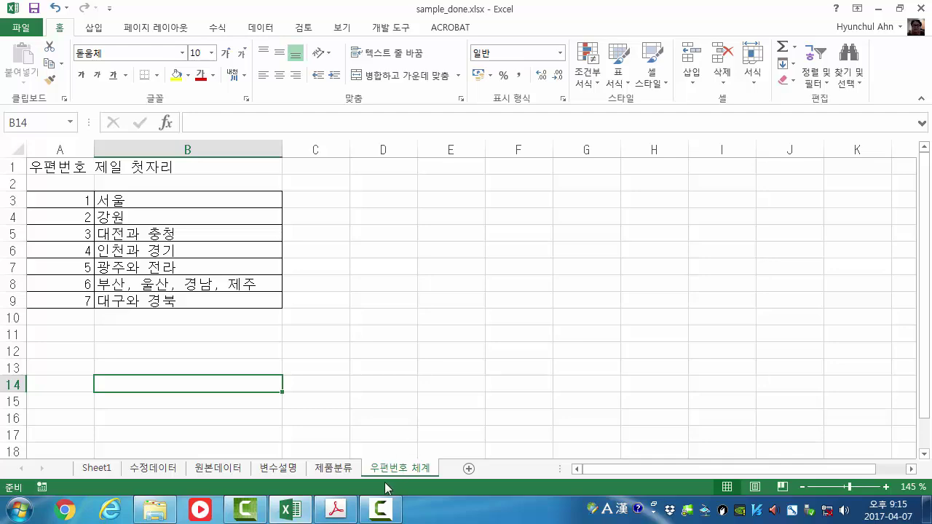
Compare the 수정데이터 columns with the 우편번호 체계 table, checking the 서울 and 인천과 경기 rows, and return to 수정데이터
left_click(144, 468)
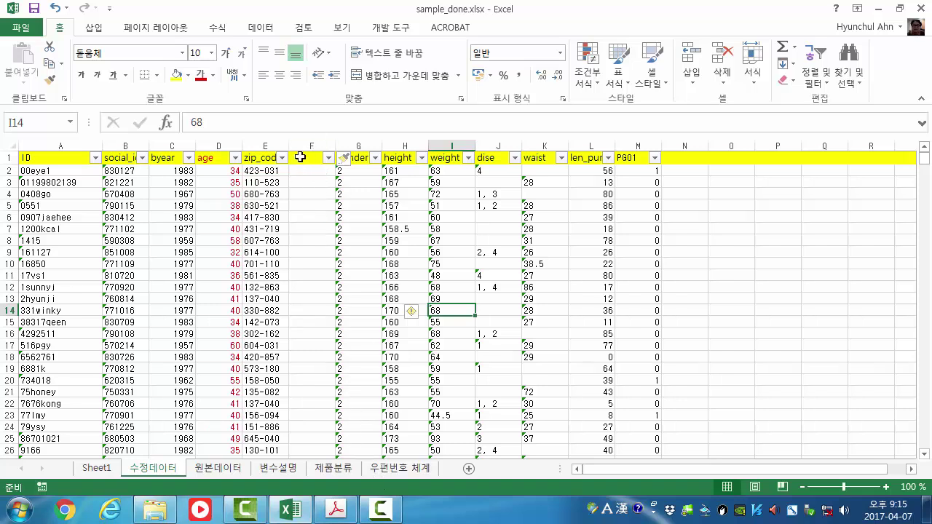
left_click(402, 468)
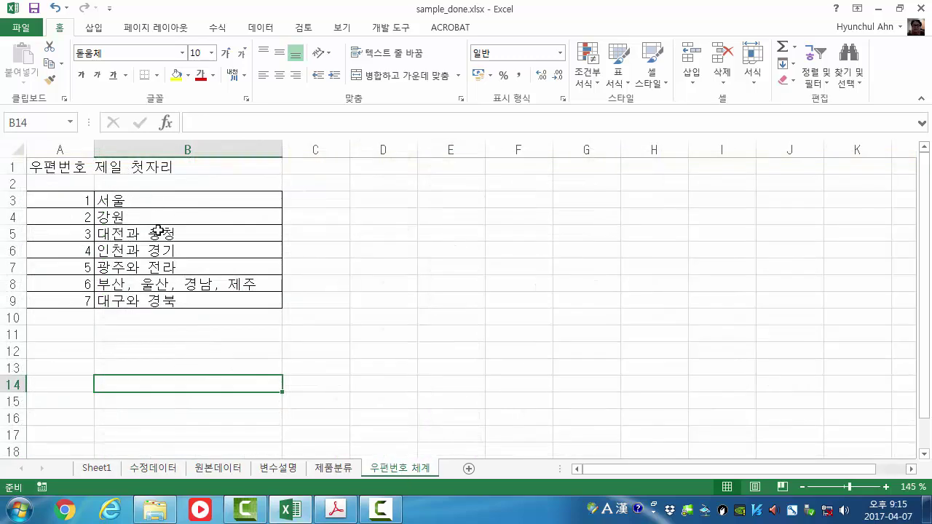
left_click(309, 201)
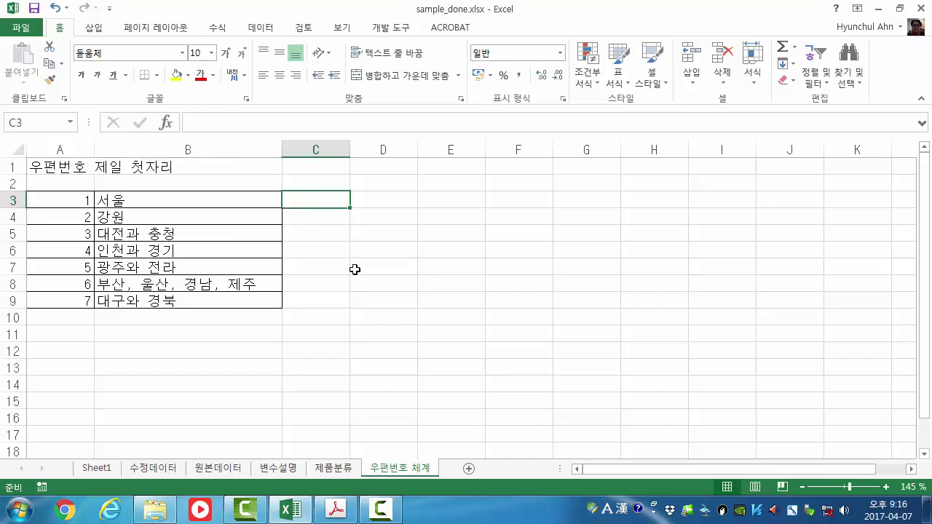
left_click(313, 249)
left_click(22, 250)
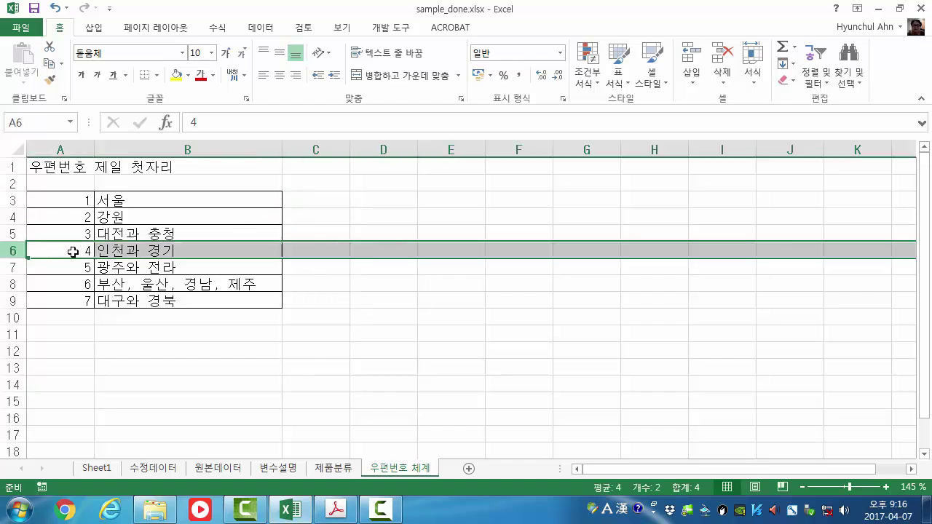
left_click(122, 248)
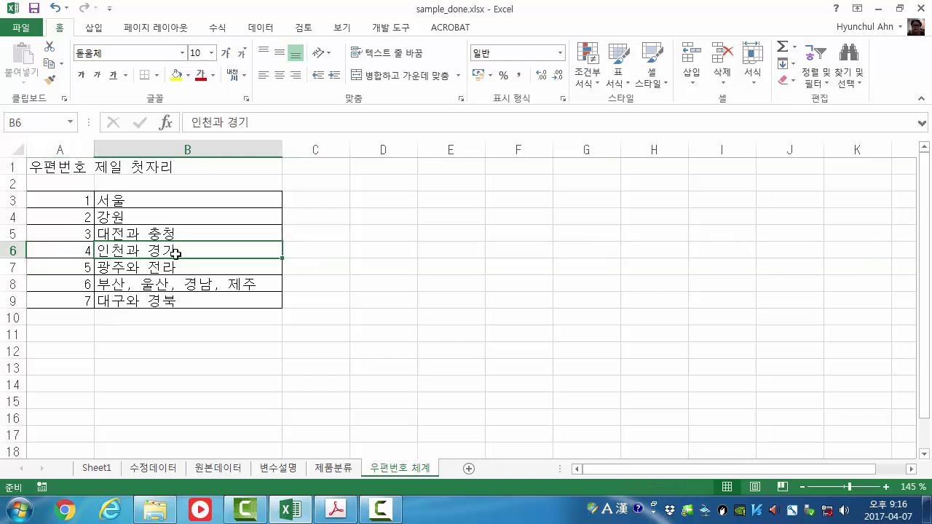
left_click(313, 249)
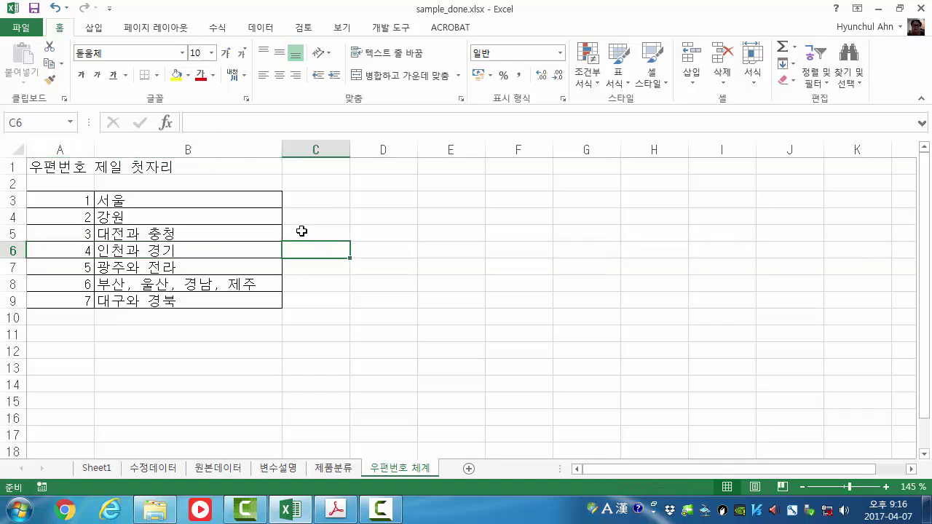
left_click(320, 197)
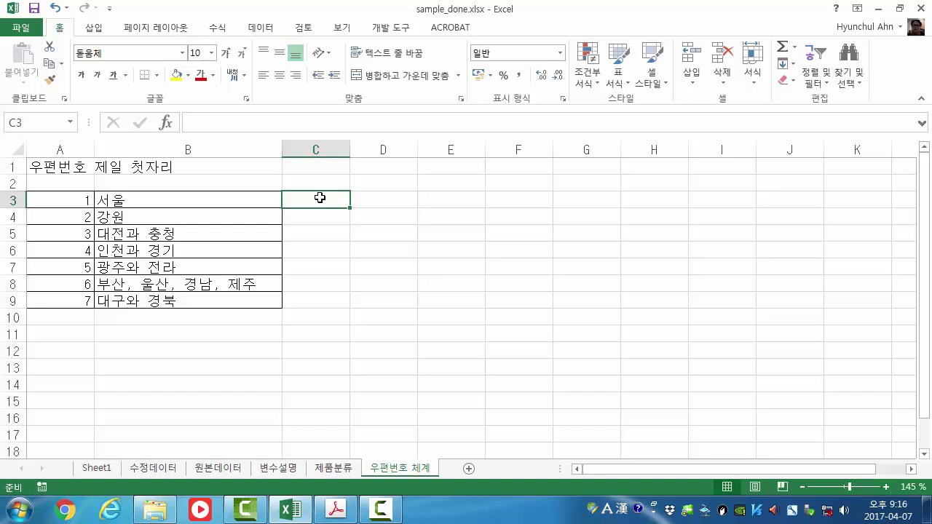
left_click(312, 249)
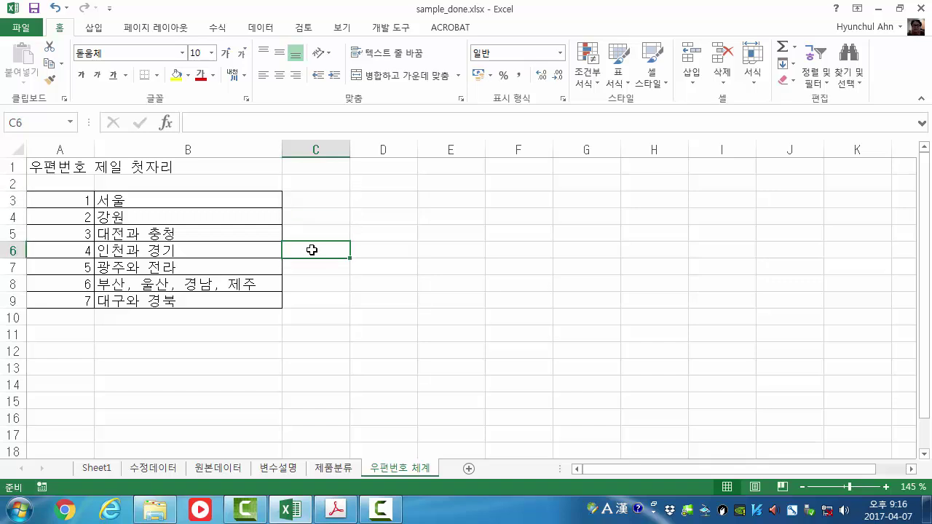
left_click(165, 471)
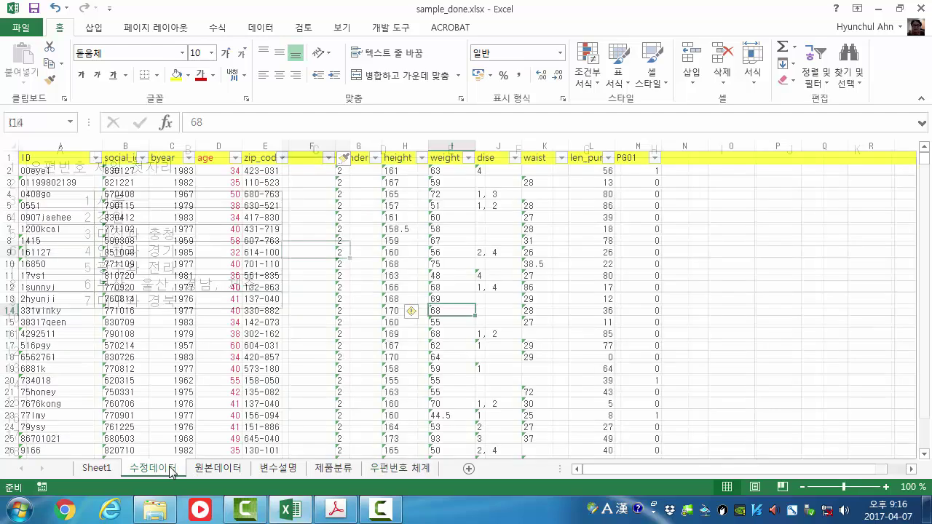
Insert two more empty columns between the zip code column and the gender column
left_click_drag(312, 144, 351, 145)
right_click(351, 145)
left_click(405, 246)
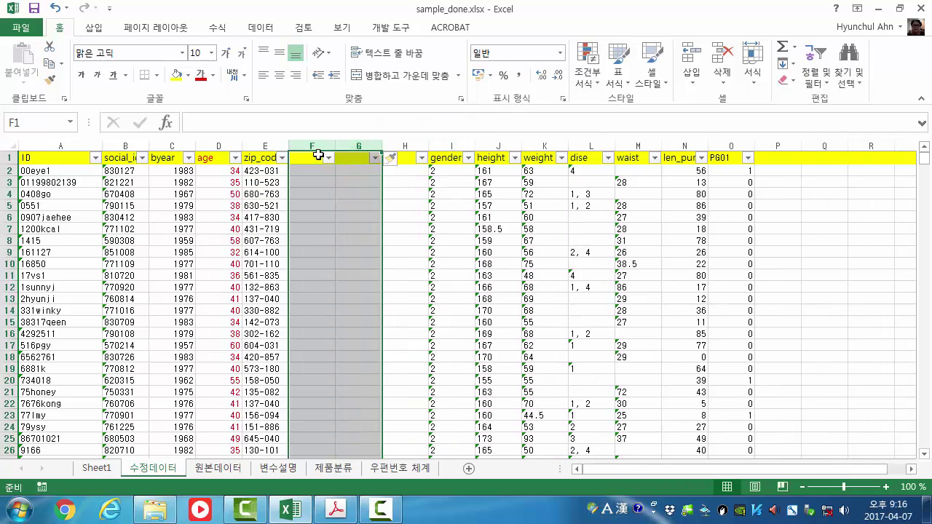
Enter the headers add0, add1 and add2 in F1, G1 and H1 for the three empty columns
left_click(310, 156)
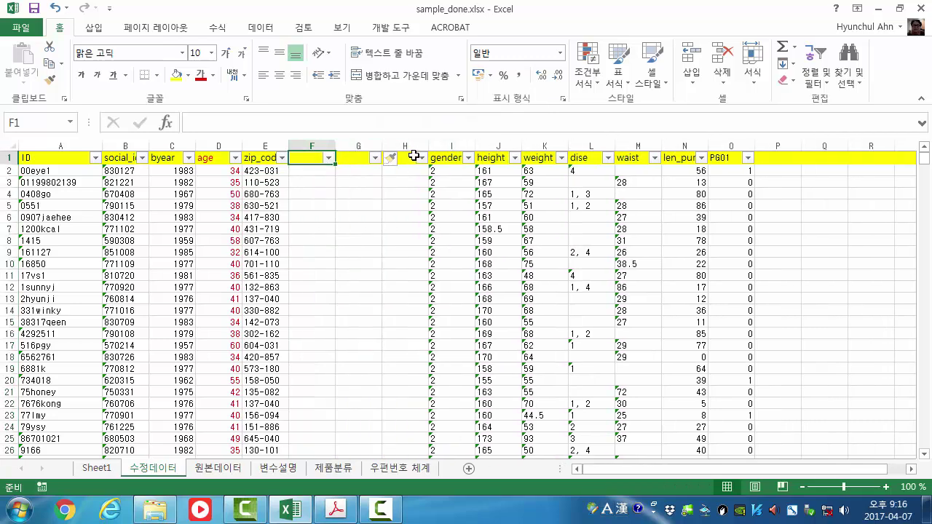
type("ADD")
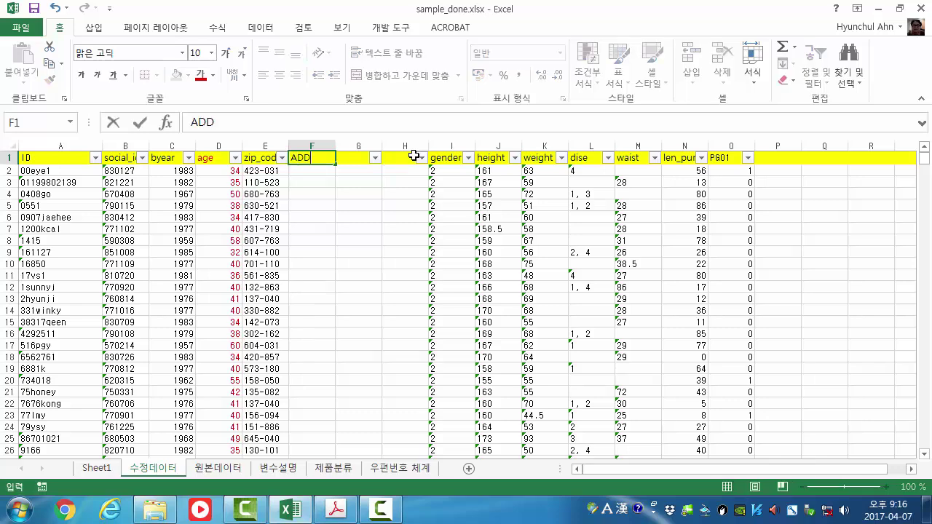
key("BackSpace")
key("BackSpace")
type("add0")
key("Tab")
type("add")
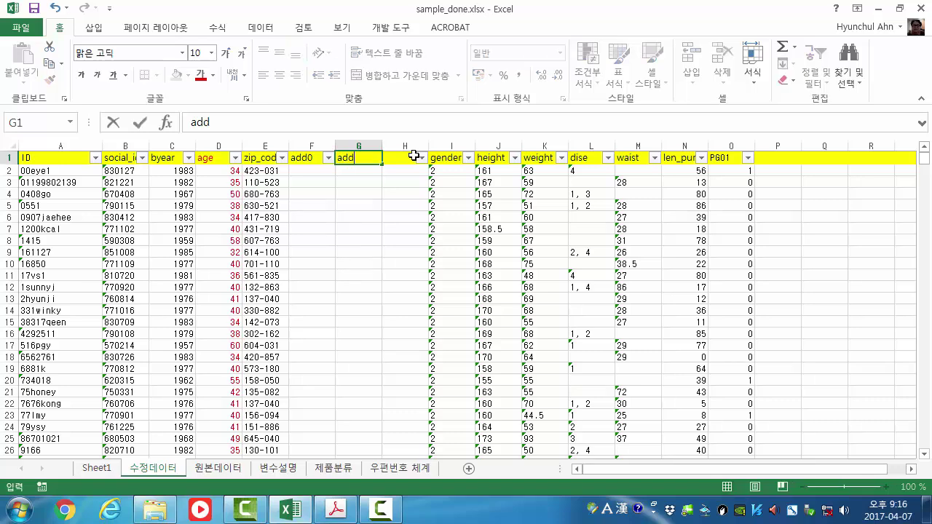
type("1")
key("Tab")
type("ad")
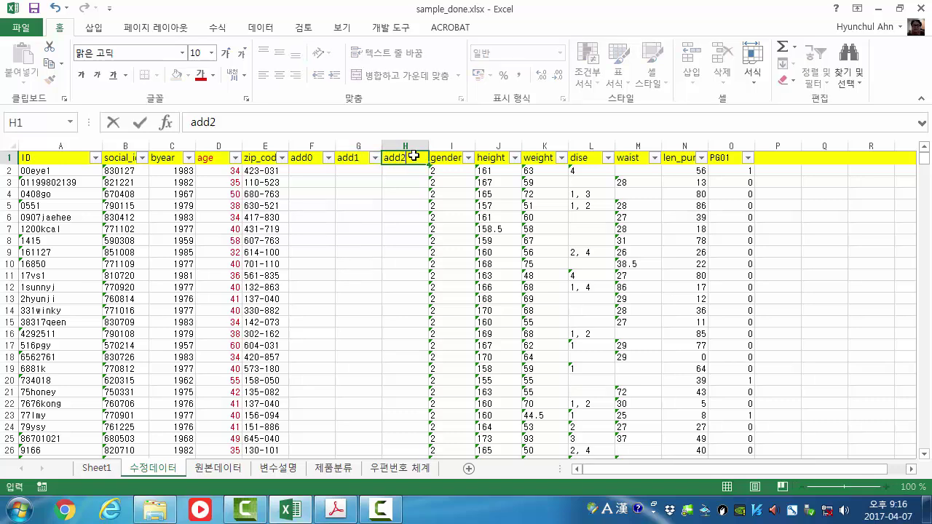
type("d2")
key("Return")
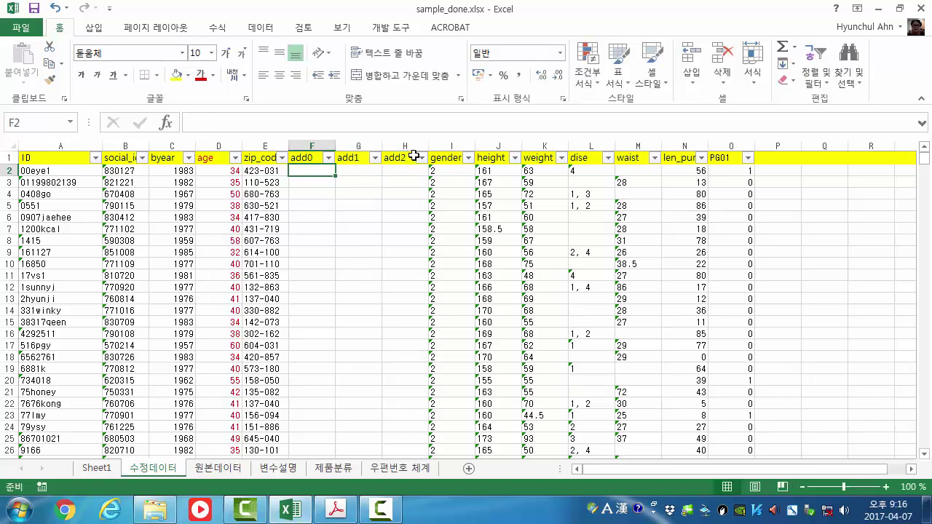
type("=")
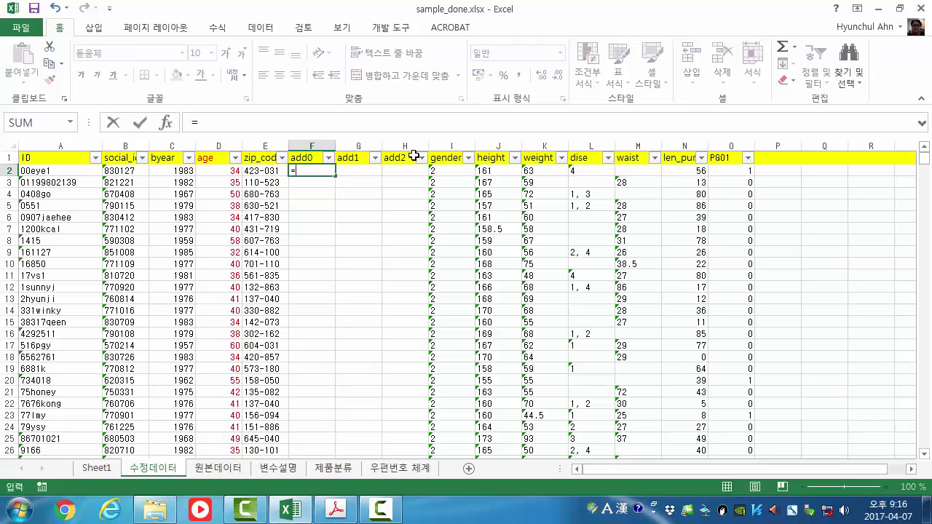
type("if(")
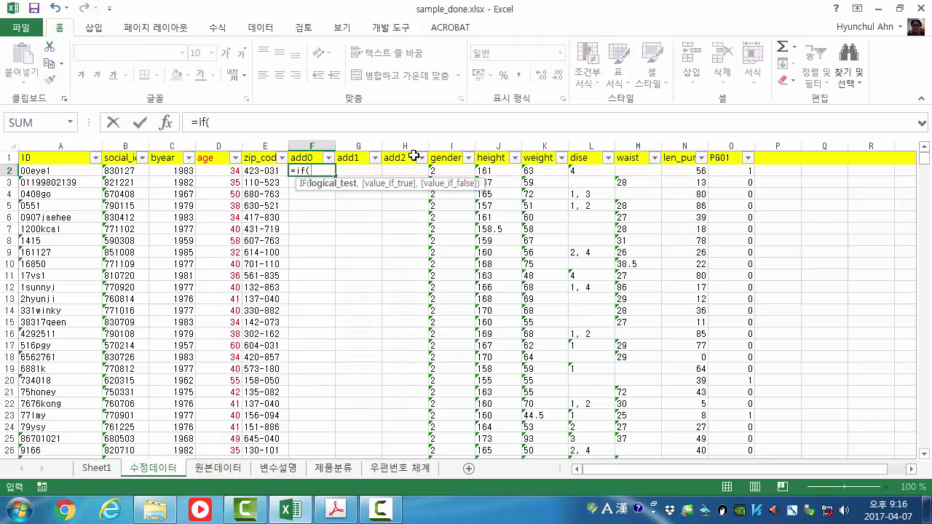
type("left(")
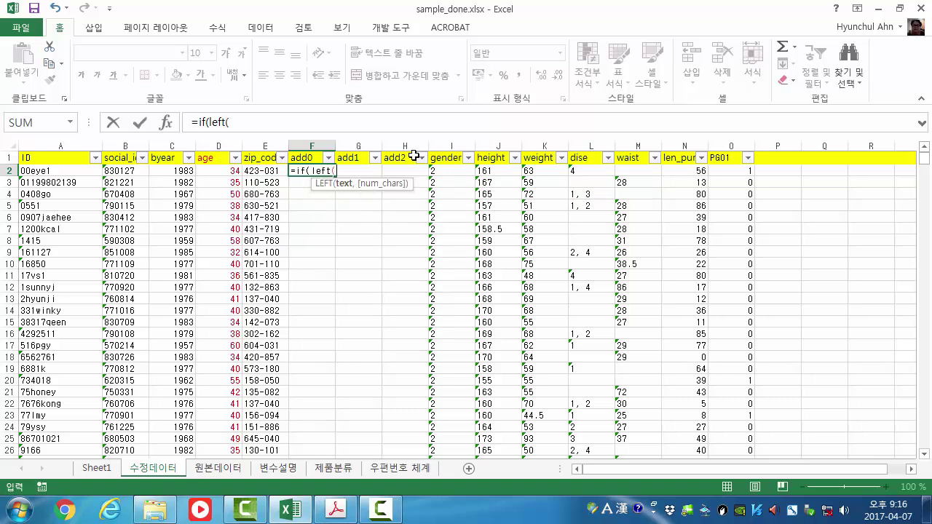
left_click(253, 170)
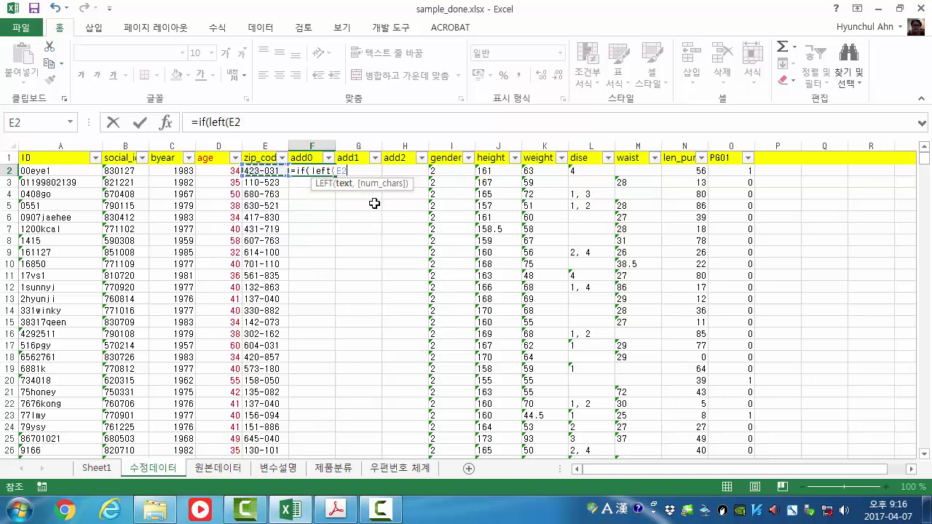
type(",")
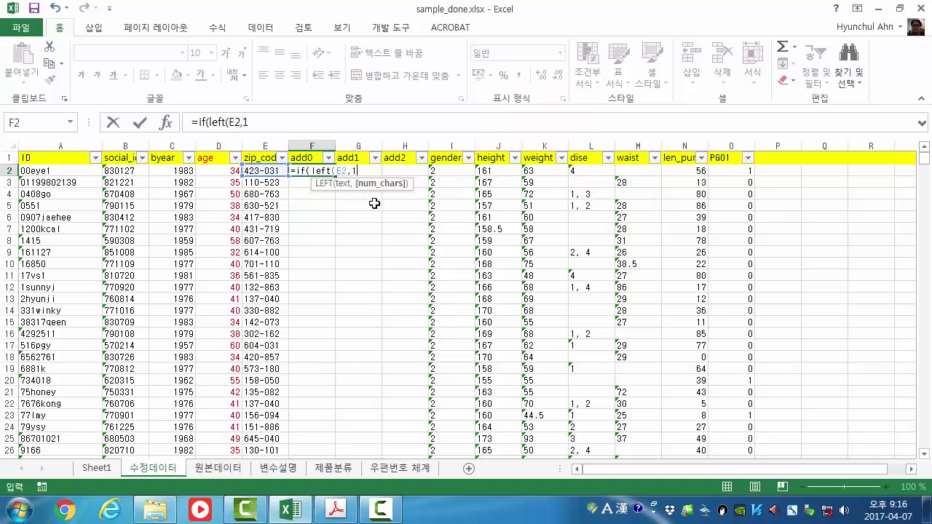
type("1)")
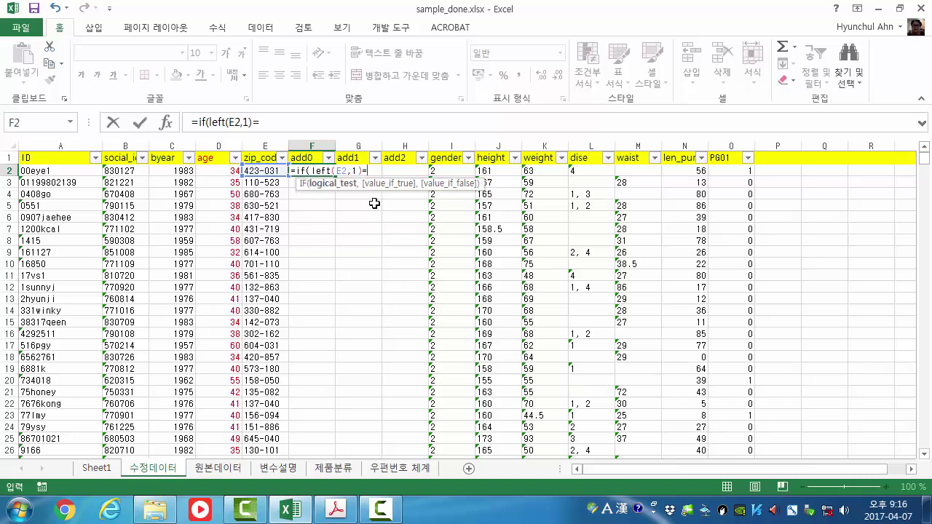
type("=\"1\",")
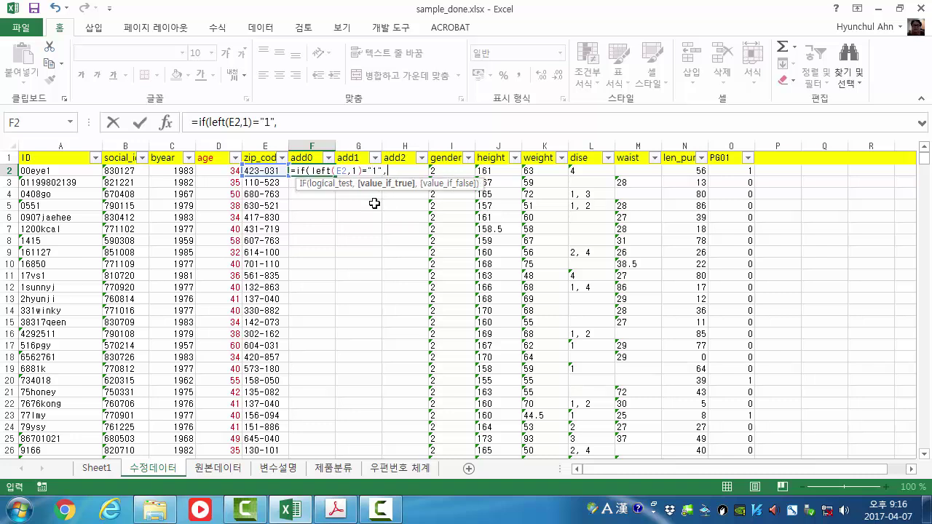
type("1,0)")
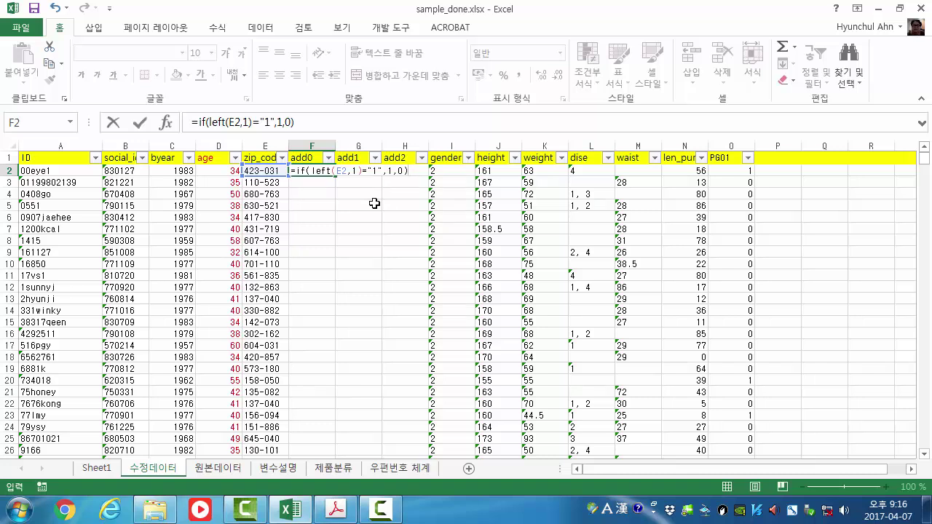
key("Escape")
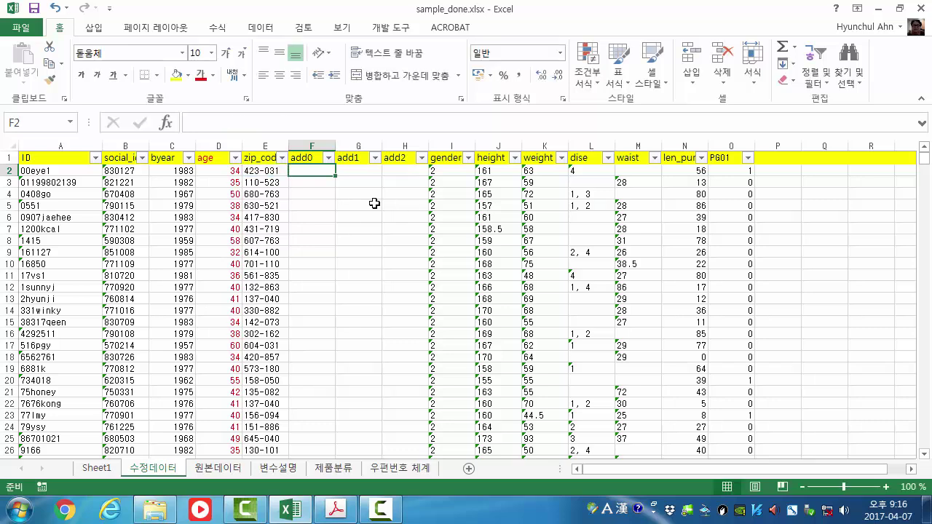
left_click(378, 212)
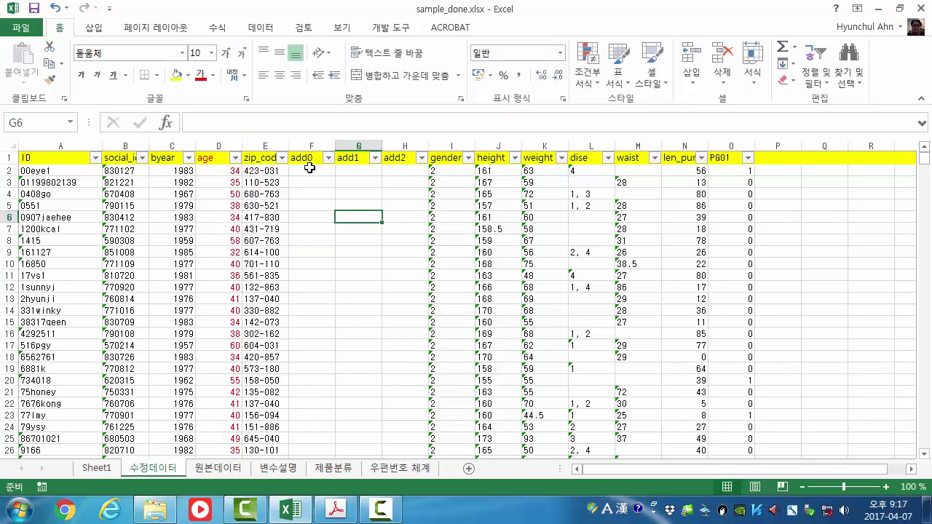
Insert an empty column before add0 and give it the header zip
left_click(305, 146)
right_click(306, 148)
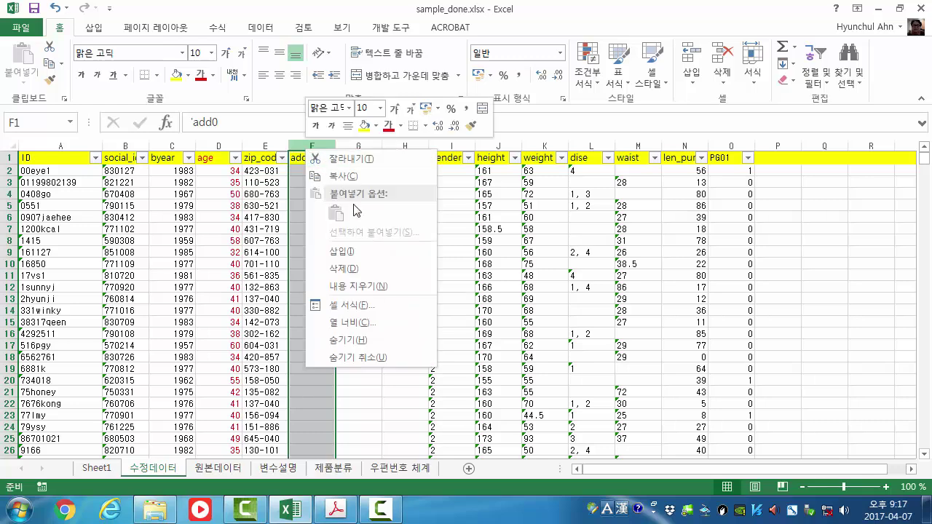
left_click(353, 255)
left_click(382, 252)
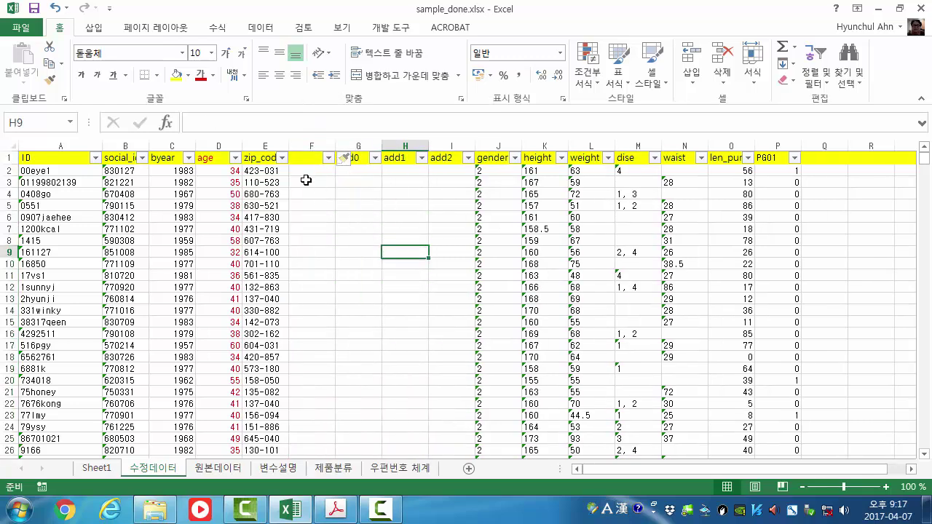
left_click(306, 160)
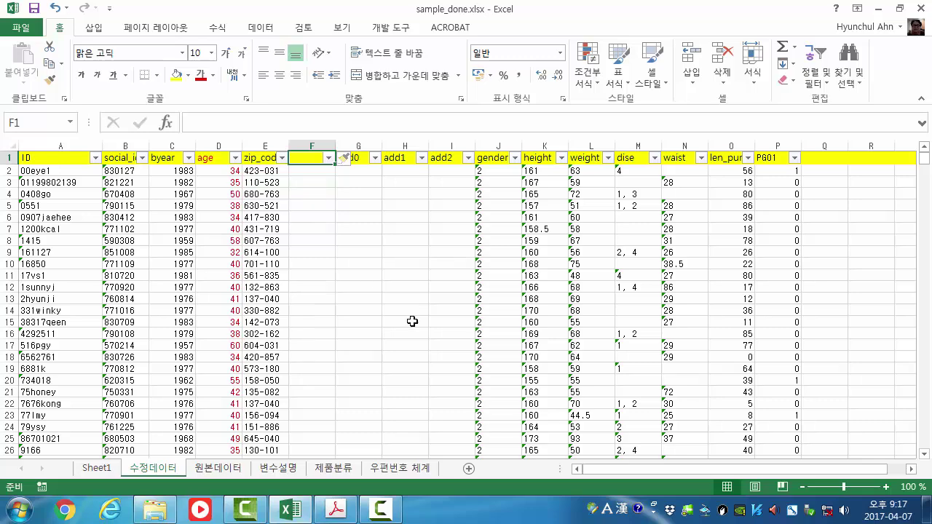
type("zip")
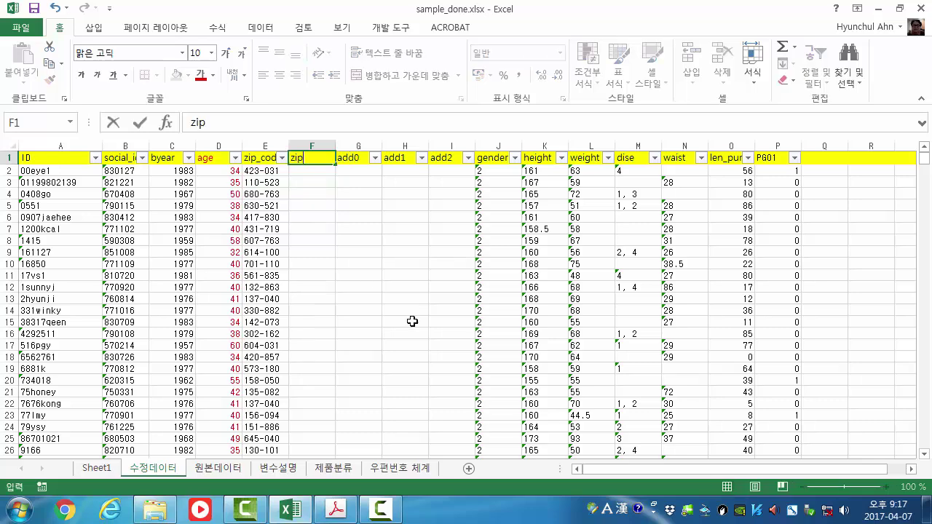
key("Return")
Enter =LEFT(E2,1) in F2 to extract the first digit of the zip code
type("=")
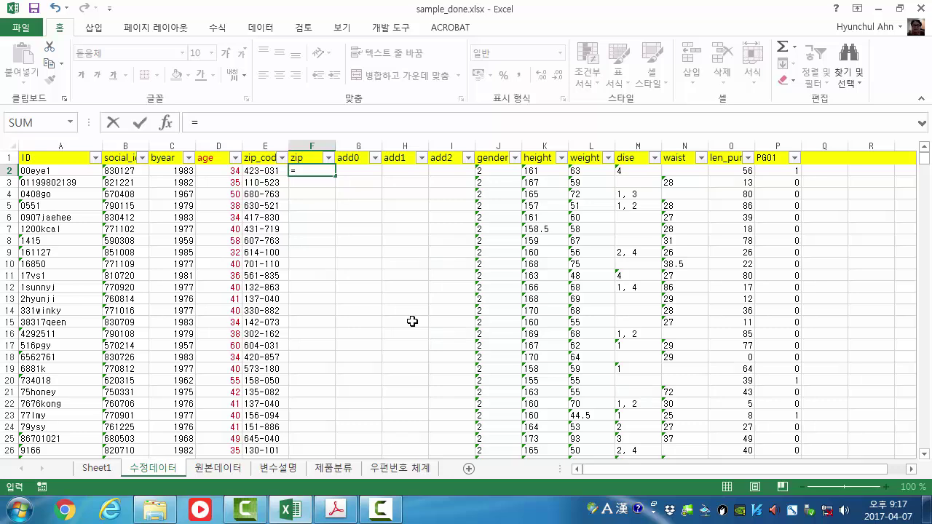
type("left(")
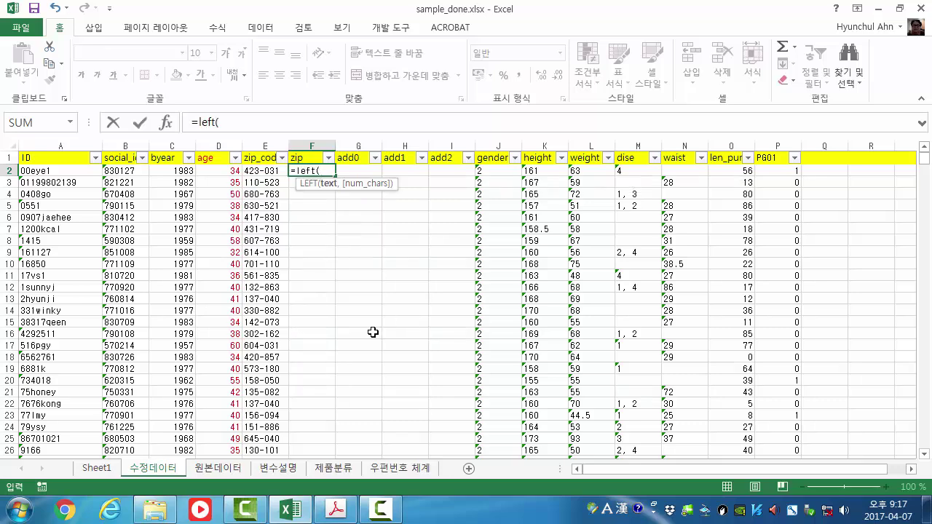
left_click(260, 172)
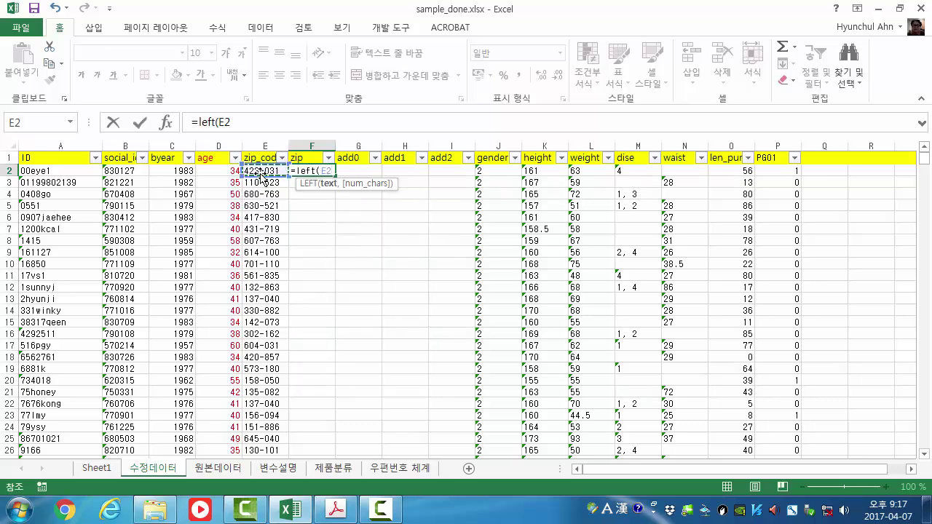
type(",1)")
key("Return")
key("Up")
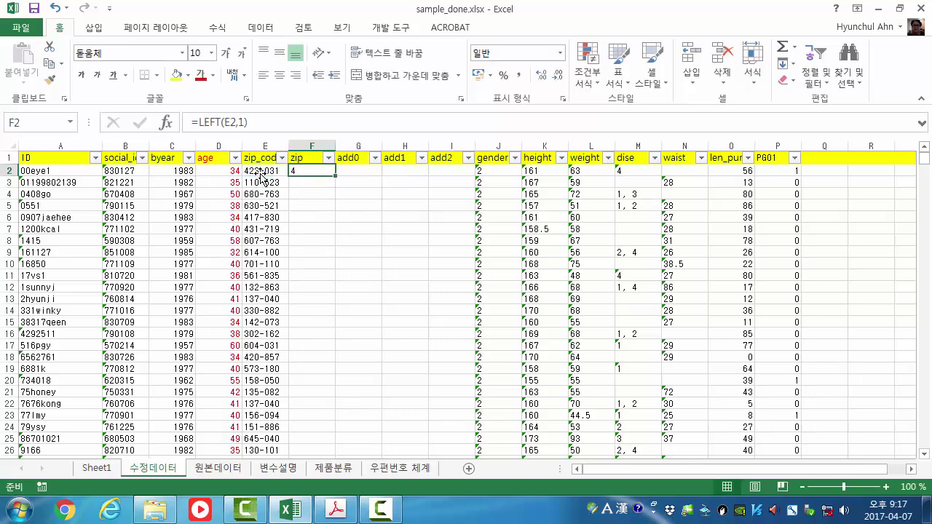
Change the F2 formula to =VALUE(LEFT(E2,1)) and fill it down the whole zip column
left_click(196, 121)
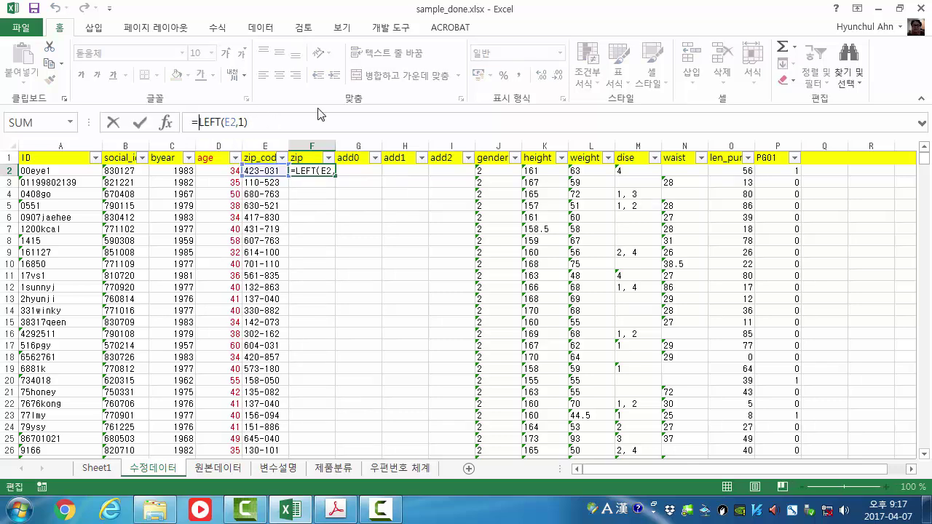
type("value(")
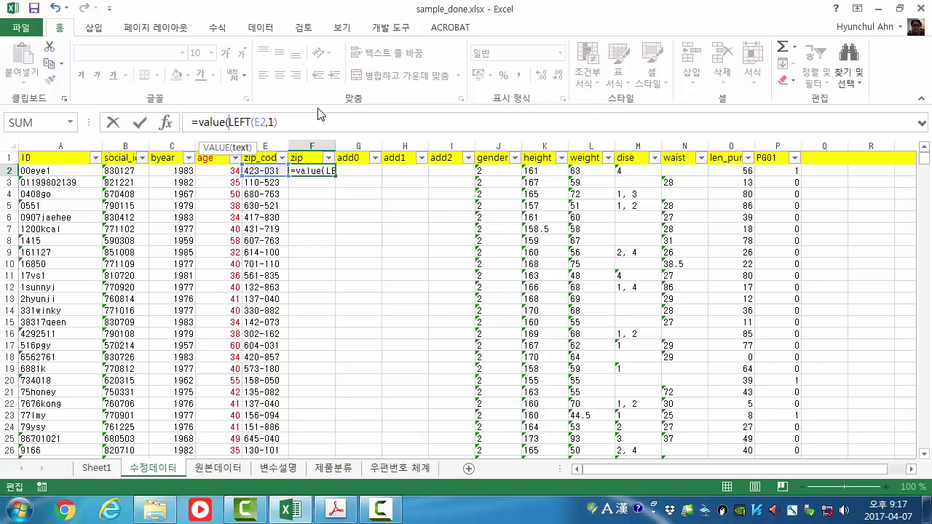
key("End")
key("Return")
left_click(328, 169)
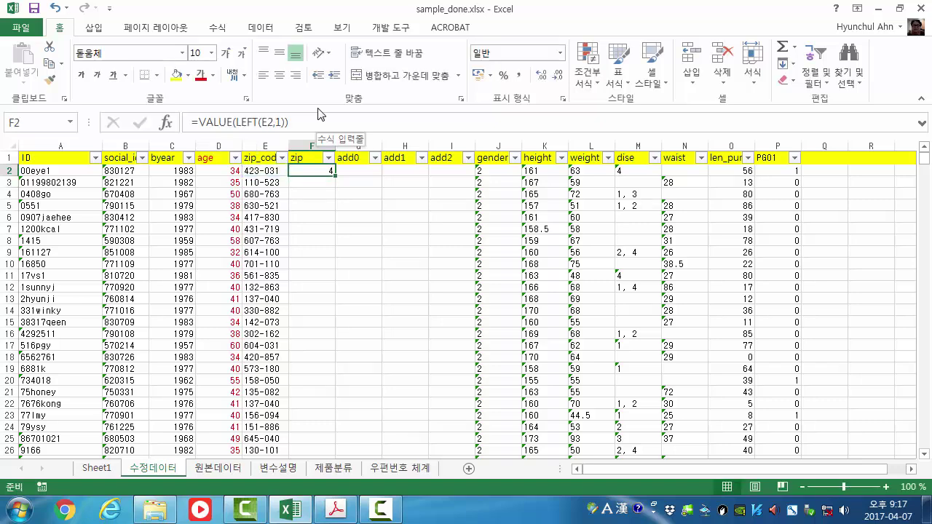
double_click(335, 177)
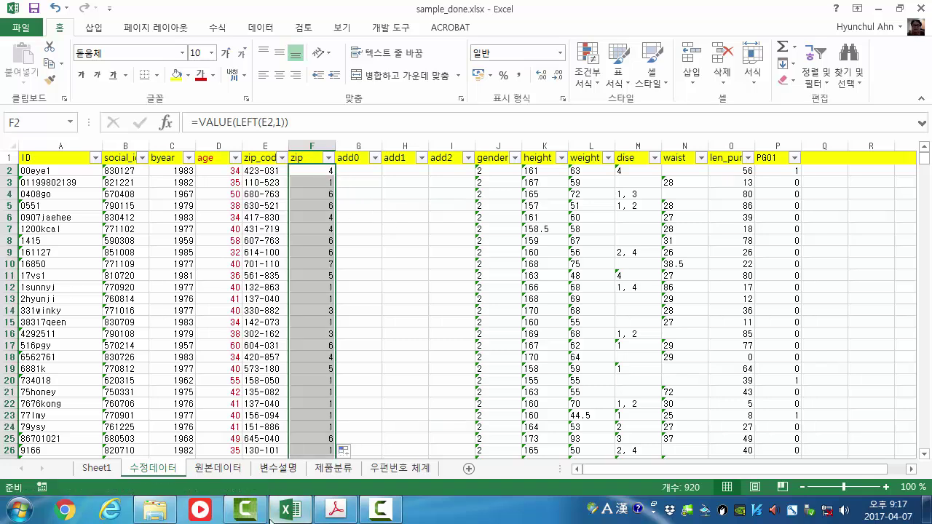
left_click_drag(926, 152, 921, 470)
left_click(319, 447)
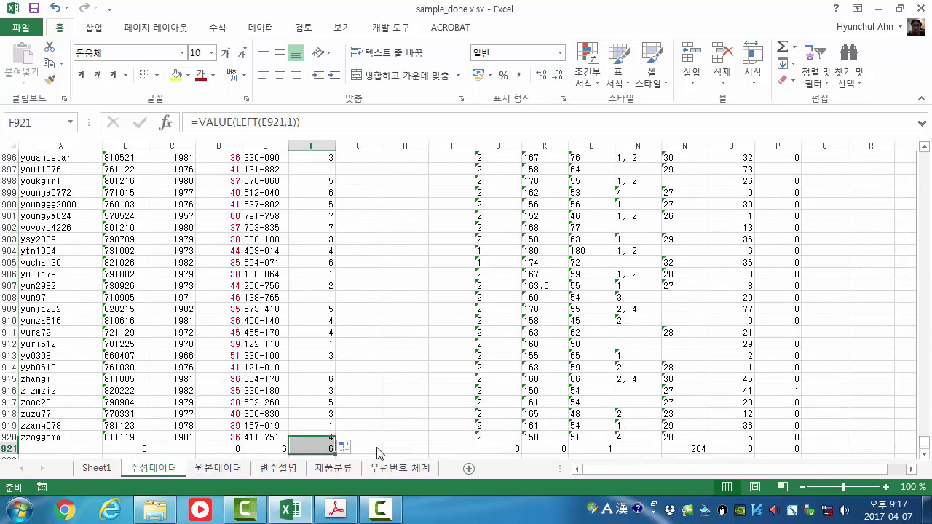
key("shift+Left")
key("Delete")
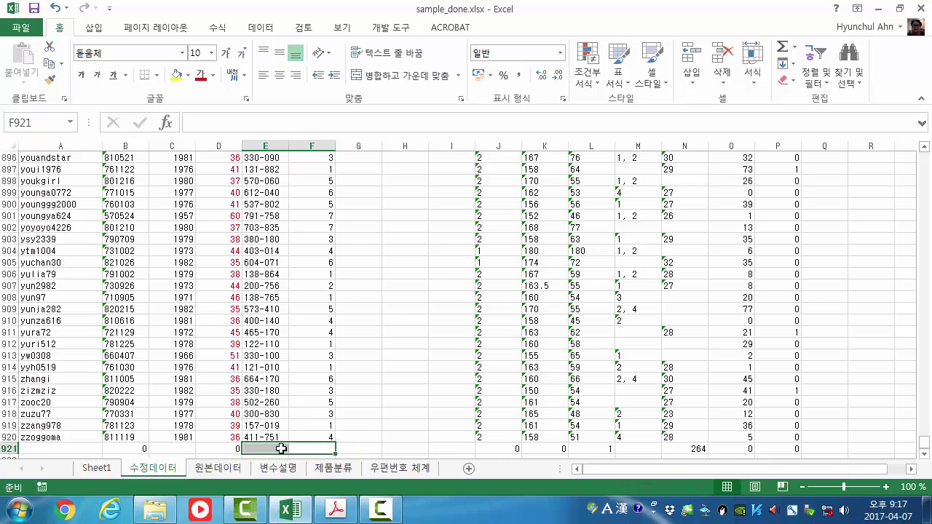
key("ctrl+z")
Clear the surplus zip formula from F921 in the blank-count row and go back to F2
left_click(324, 450)
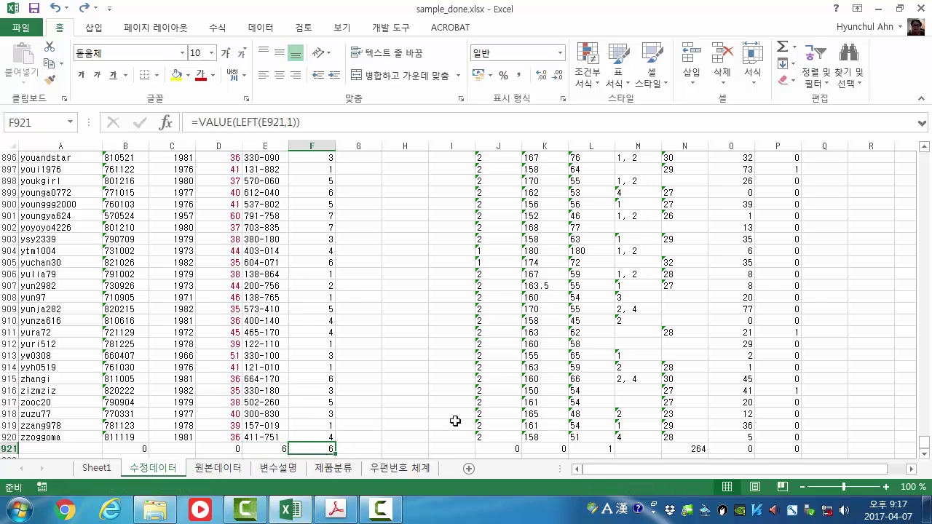
key("Delete")
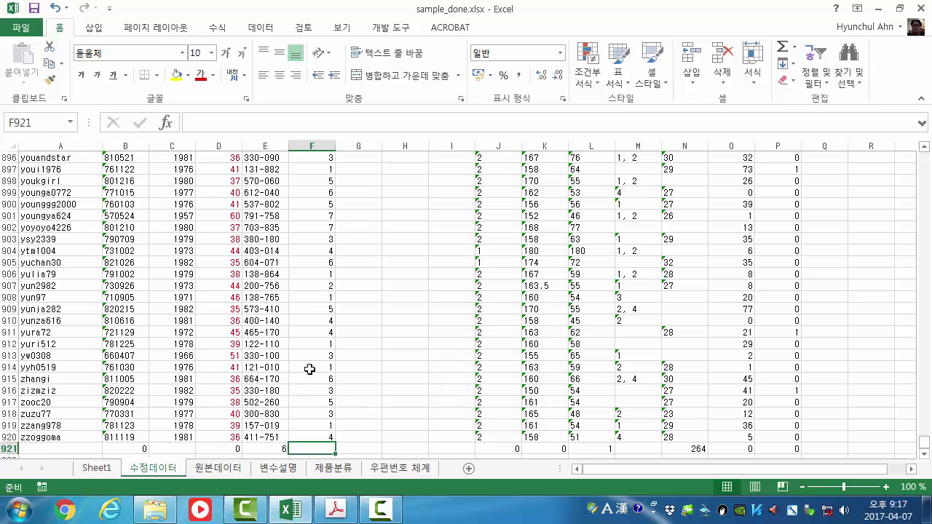
scroll(297, 354, "up", 3)
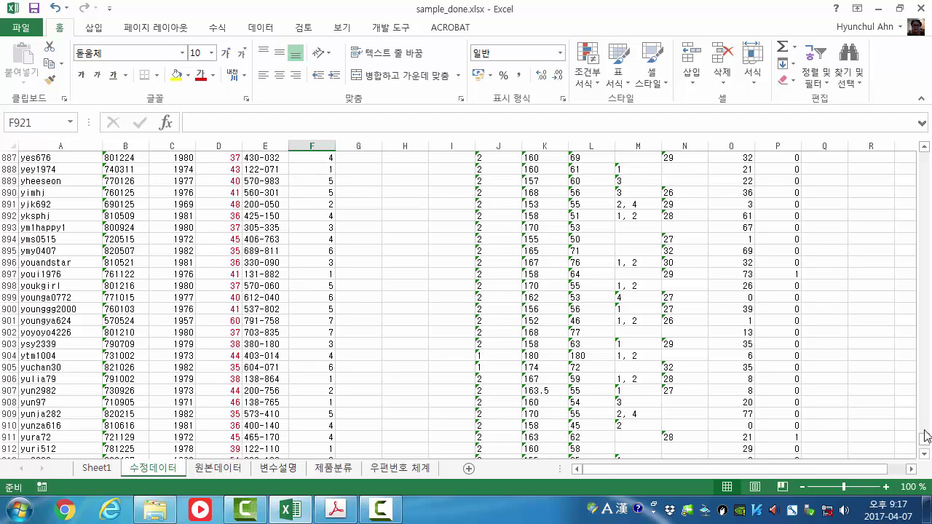
left_click_drag(926, 445, 924, 156)
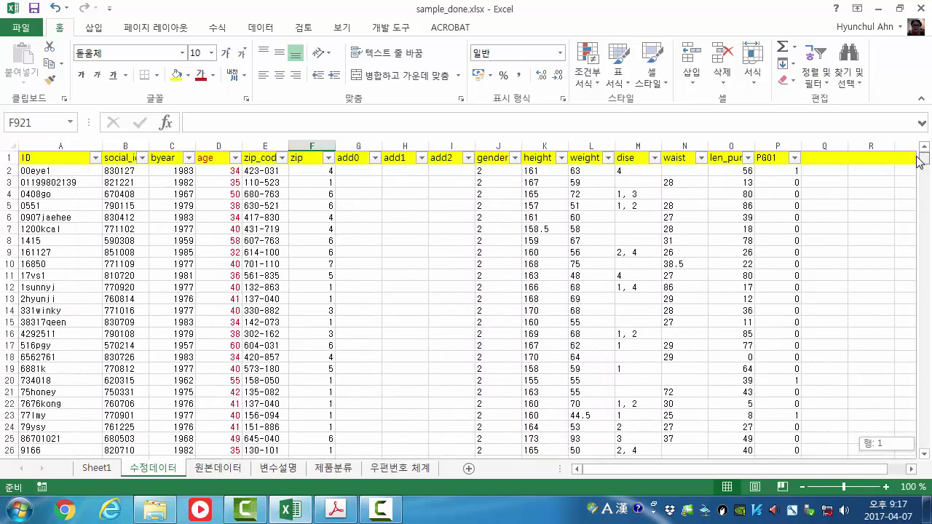
left_click(322, 175)
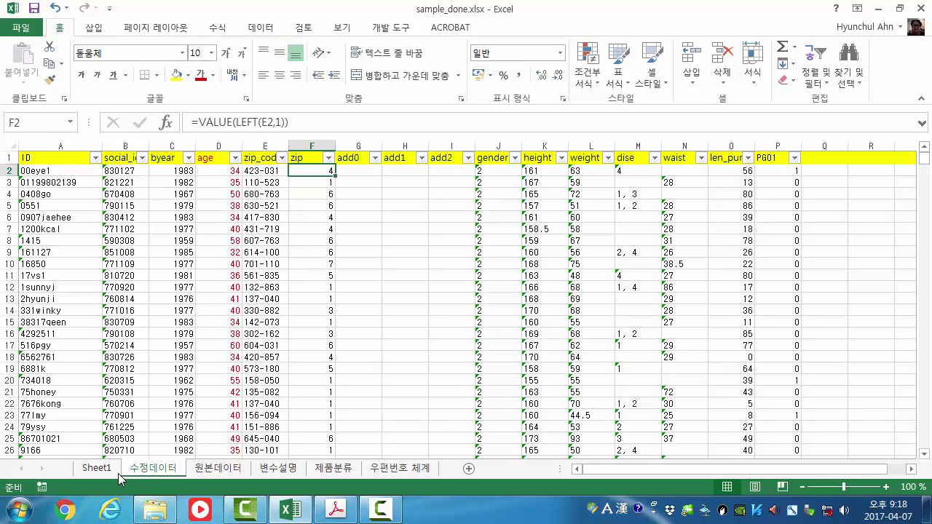
Switch to the biza02.pdf slide in Acrobat, highlight the 최빈치 (mode) line, and return to the Excel workbook
left_click(335, 509)
scroll(378, 329, "up", 2)
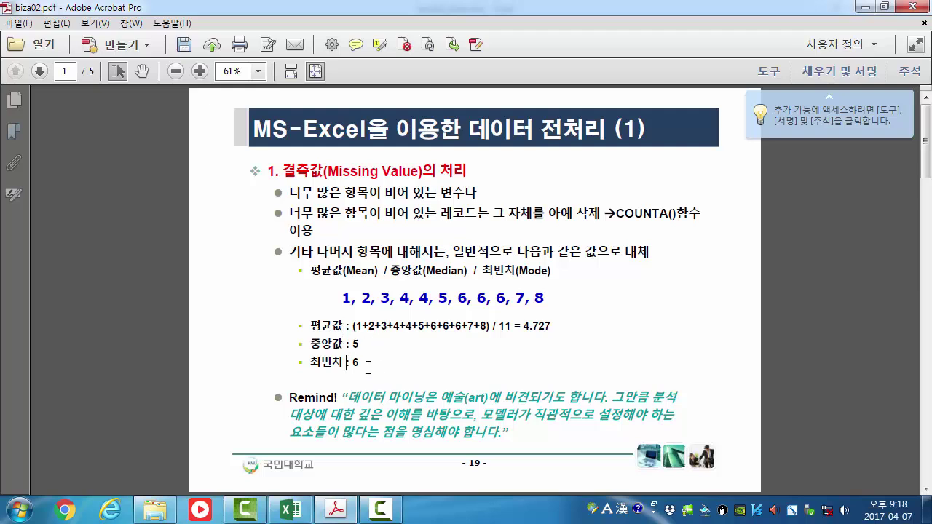
left_click_drag(367, 367, 306, 370)
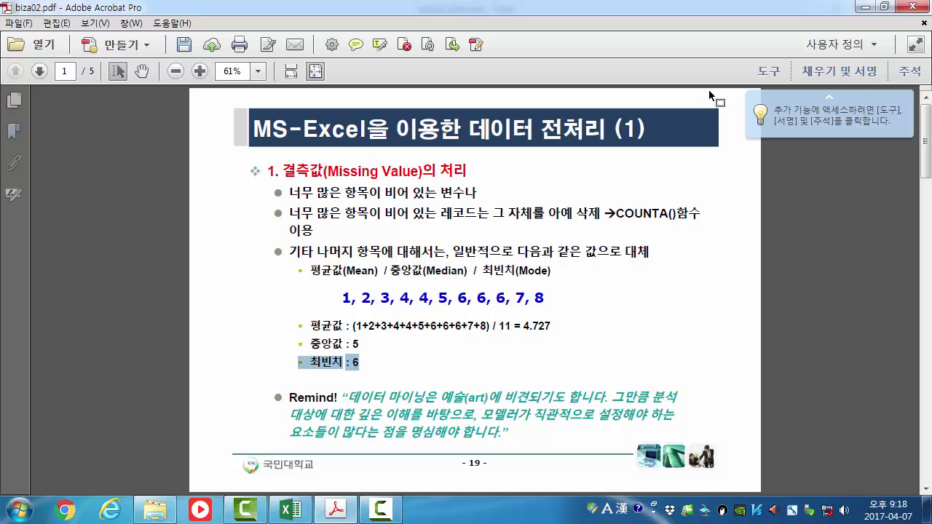
left_click(867, 7)
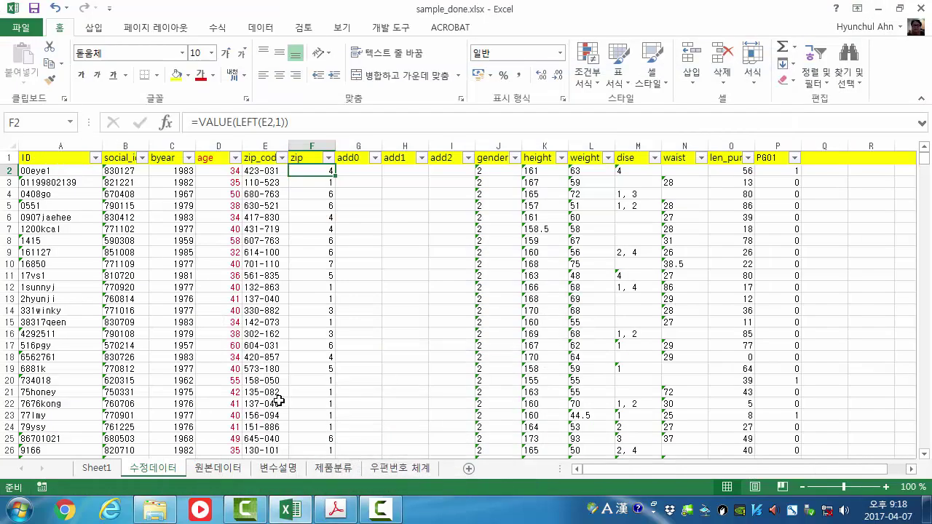
Refresh the pivot table on Sheet1 and remove its id row field and p_history value field
left_click(98, 470)
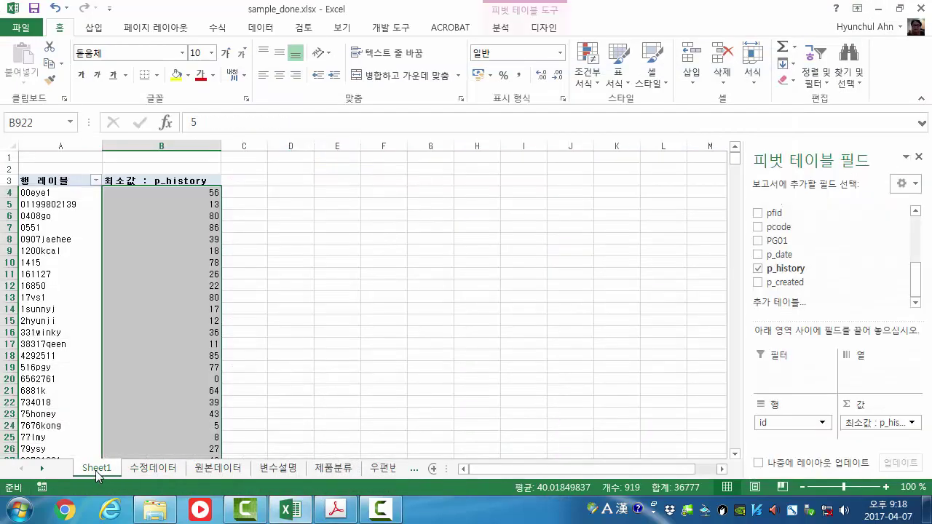
right_click(73, 250)
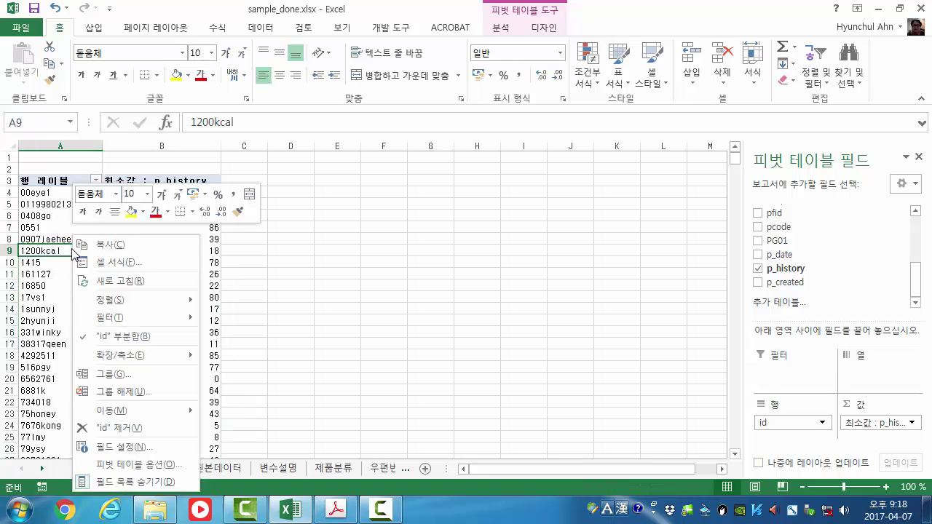
left_click(103, 281)
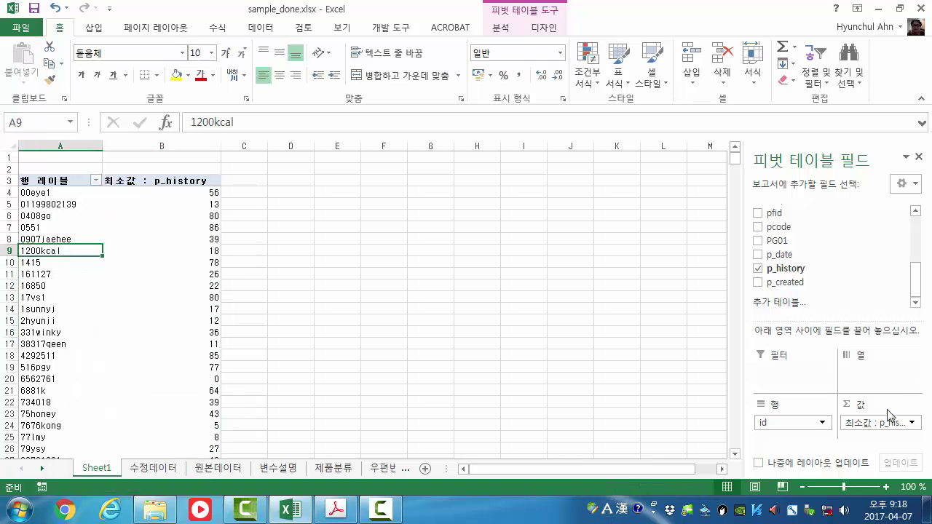
left_click_drag(790, 422, 797, 270)
left_click_drag(881, 423, 801, 241)
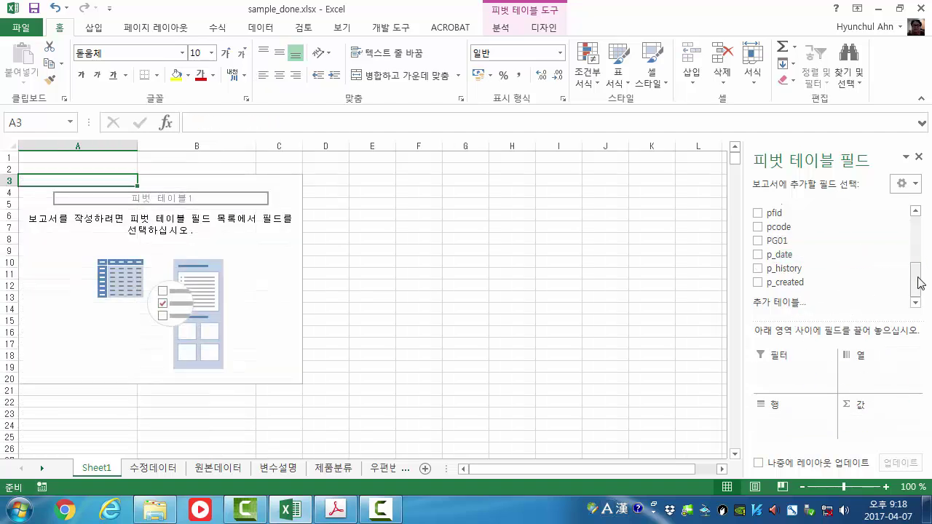
left_click_drag(919, 283, 914, 234)
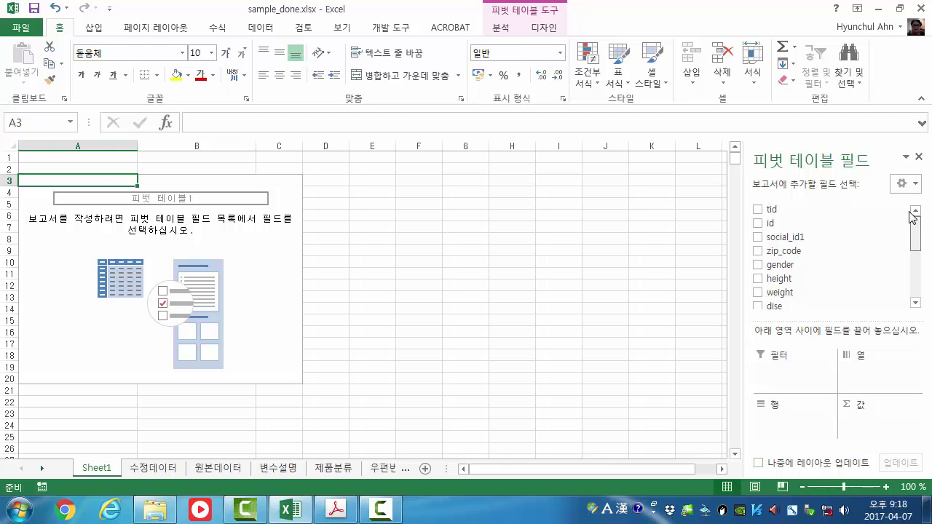
Create a pivot table on a new worksheet from the 수정데이터 sheet's range $A$1:$P$921
left_click(162, 472)
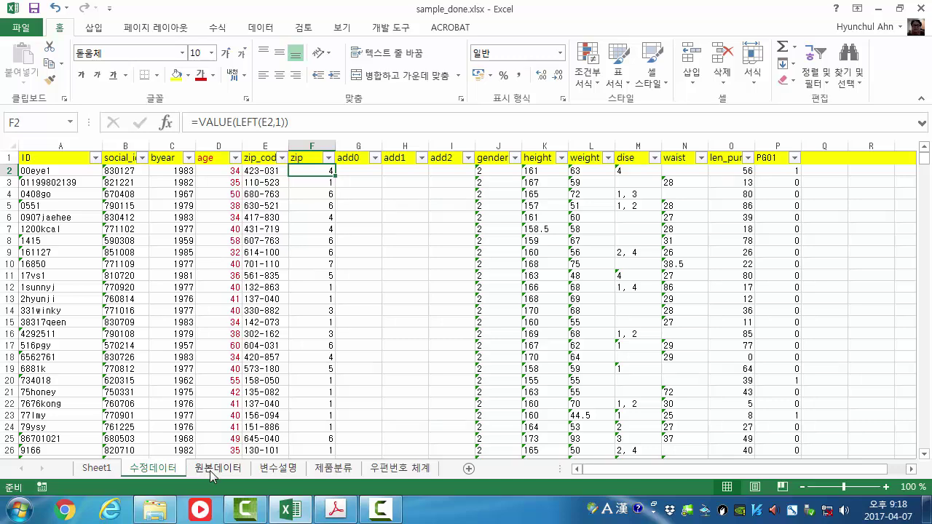
left_click(94, 471)
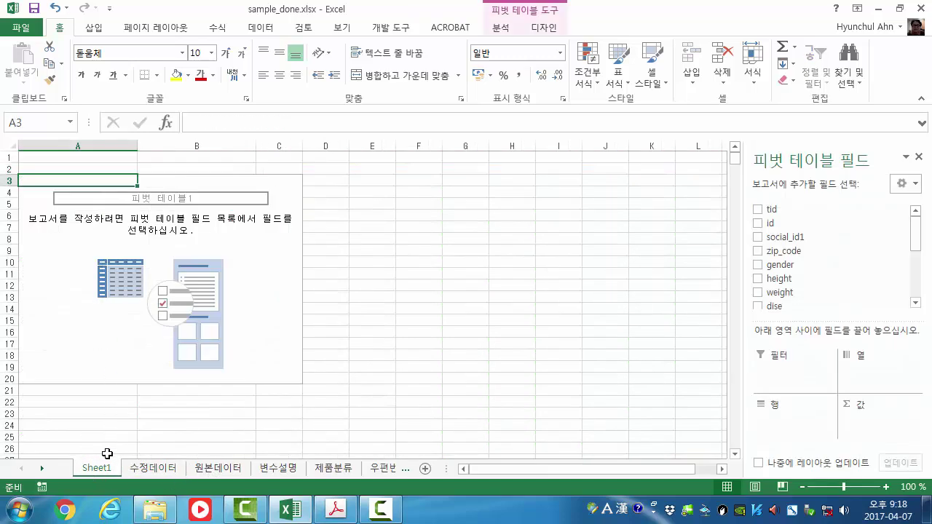
left_click(217, 469)
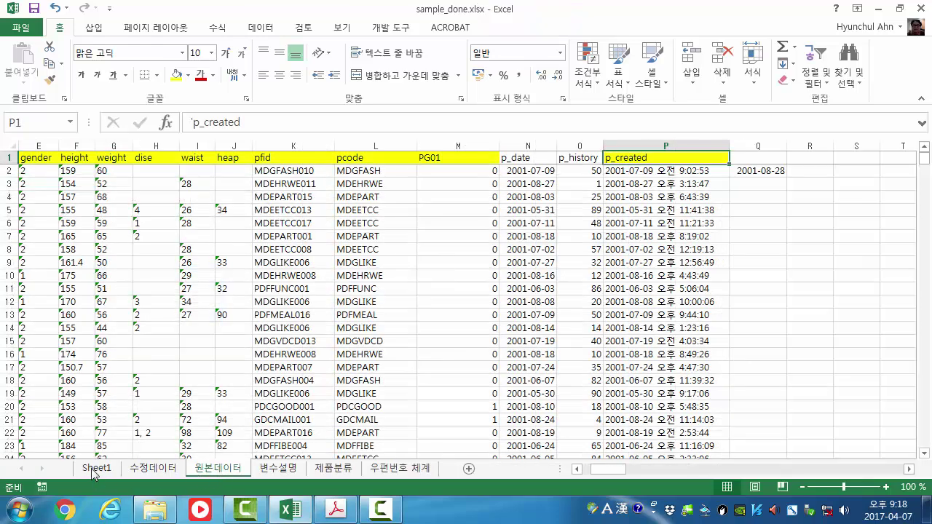
left_click(94, 470)
left_click(160, 469)
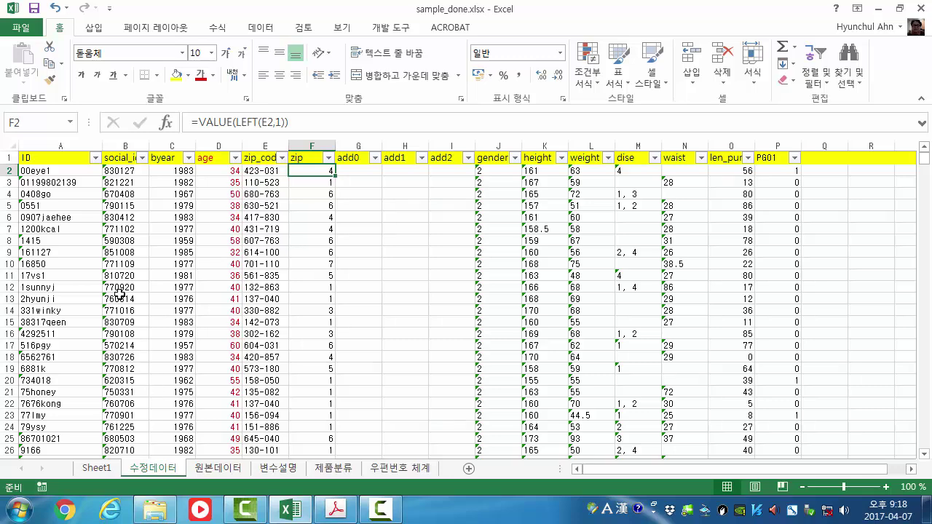
left_click(95, 29)
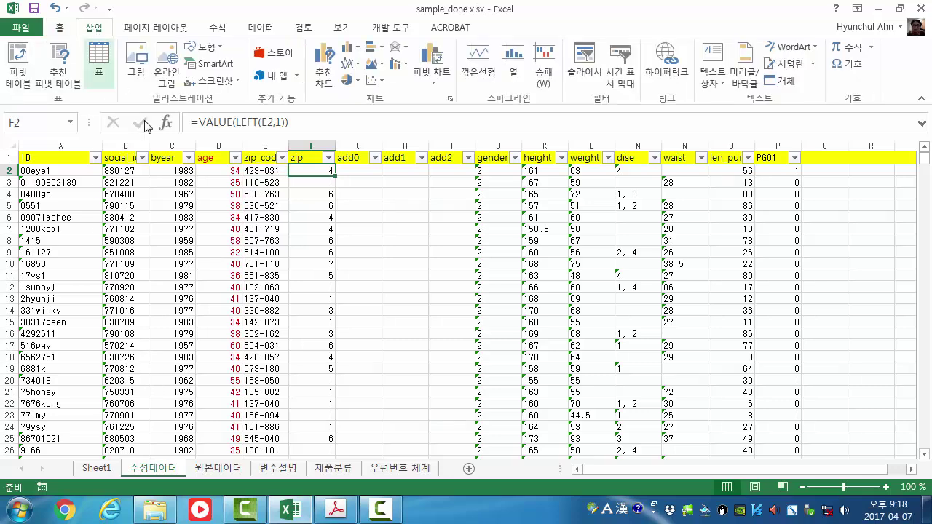
left_click(28, 70)
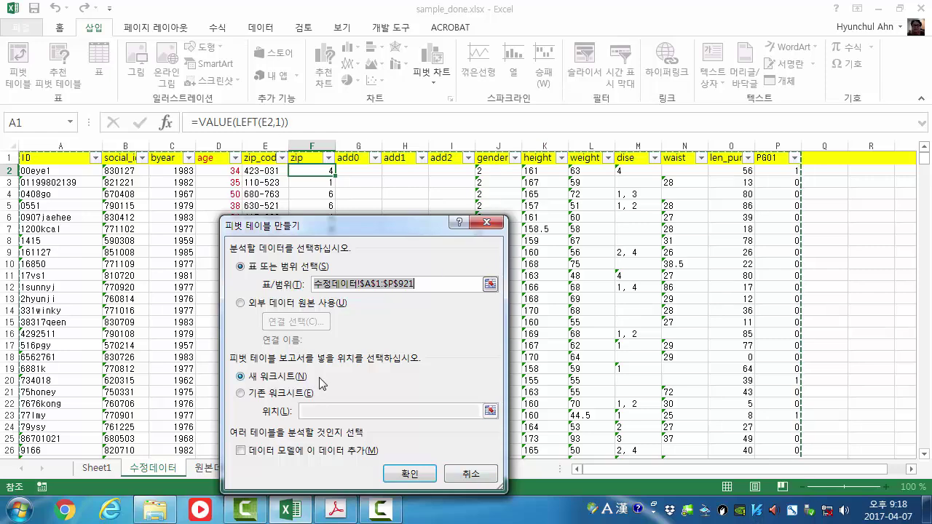
left_click(403, 474)
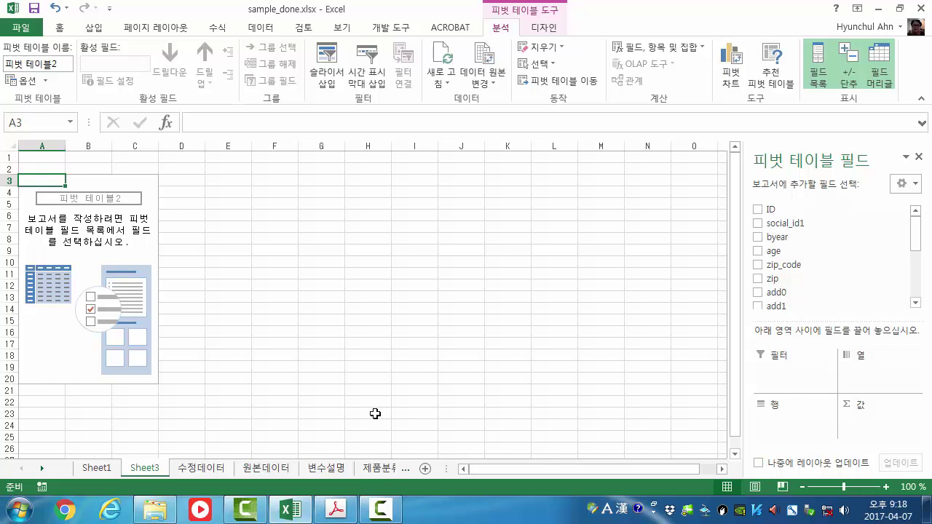
Add zip to the new pivot table as both the row field and the counted value field
mouse_move(916, 233)
left_mouse_down()
mouse_move(917, 256)
mouse_move(917, 242)
left_mouse_up()
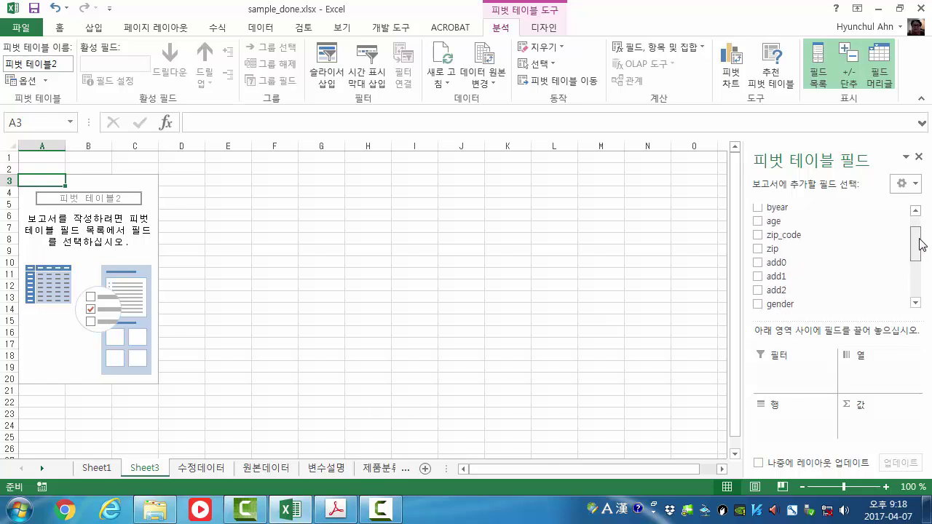
left_click_drag(826, 250, 802, 435)
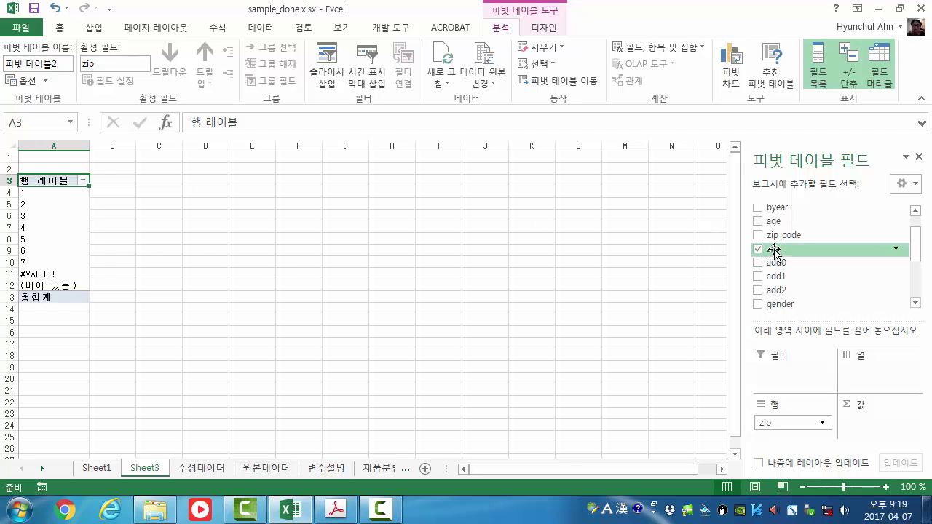
left_click_drag(773, 252, 875, 428)
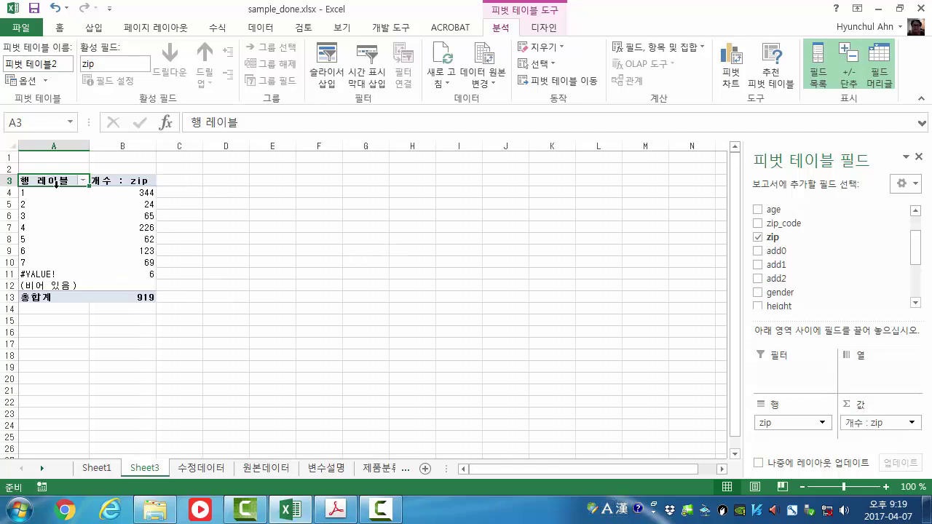
Examine the pivot table's counts for zip groups 1, 4 and #VALUE! to identify the most frequent group
left_click_drag(40, 192, 124, 192)
left_click_drag(49, 230, 121, 228)
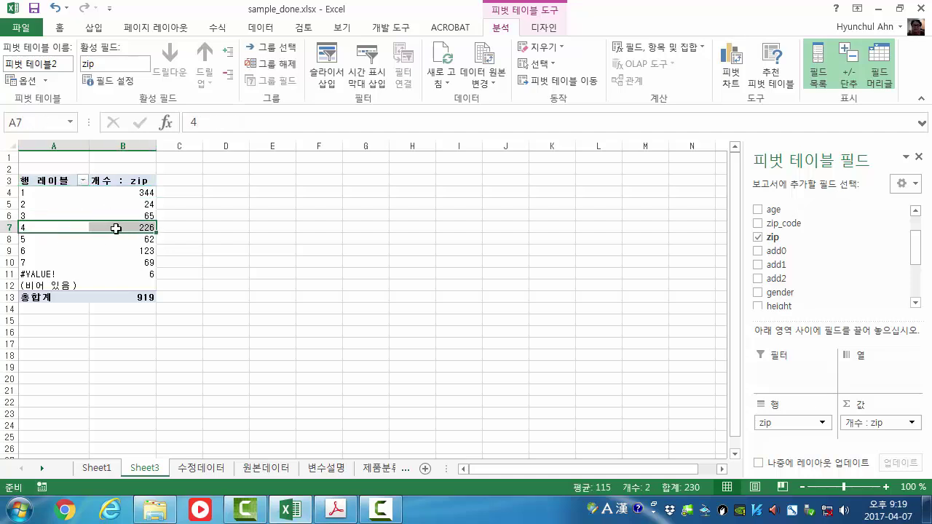
left_click_drag(60, 191, 133, 192)
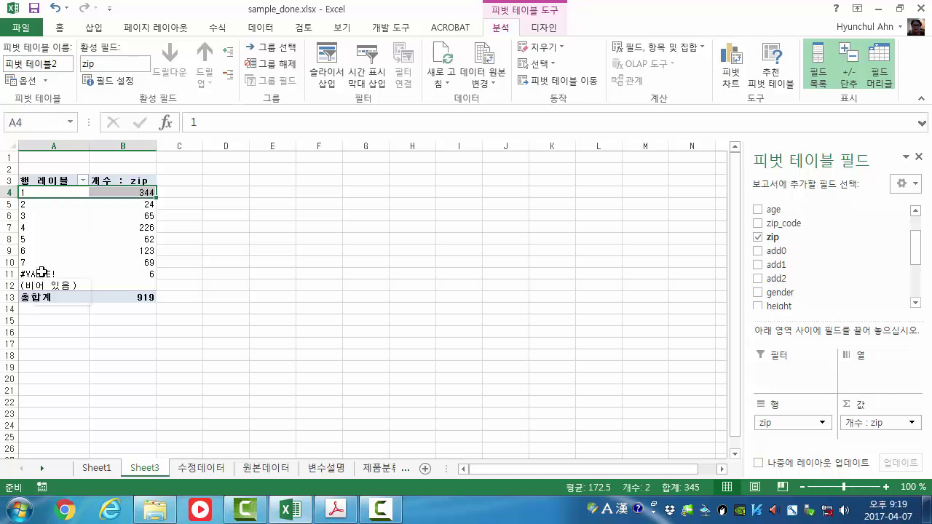
left_click(45, 275)
left_click(130, 273)
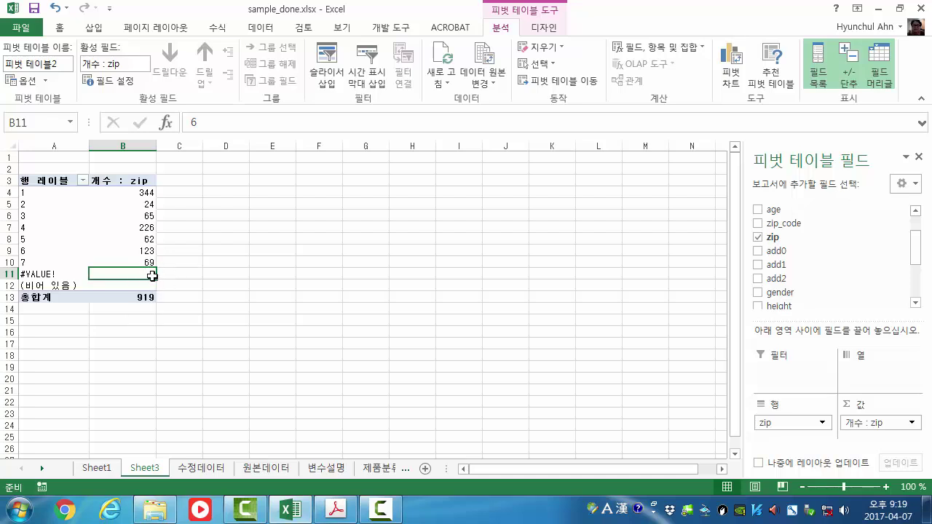
left_click(141, 192)
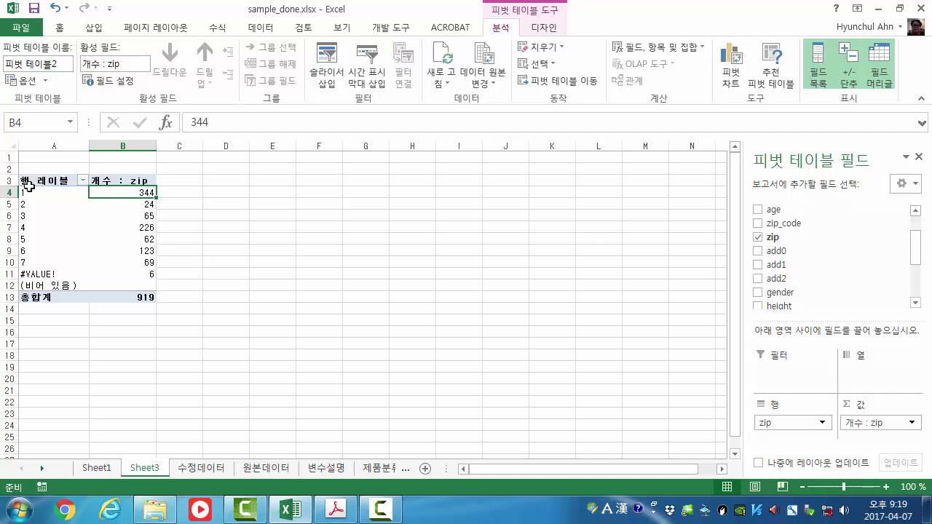
Filter the zip column on the 수정데이터 sheet to show only the #VALUE! records
left_click(197, 468)
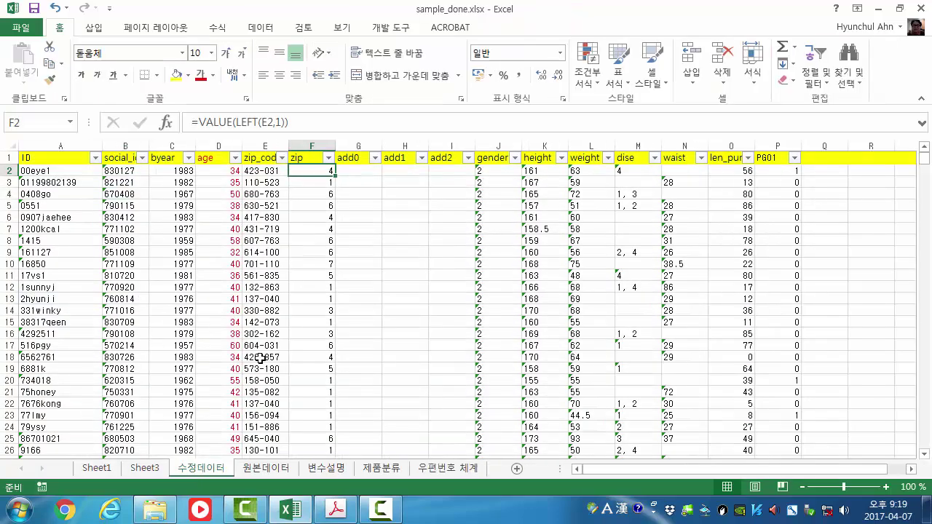
left_click(329, 158)
left_click(186, 301)
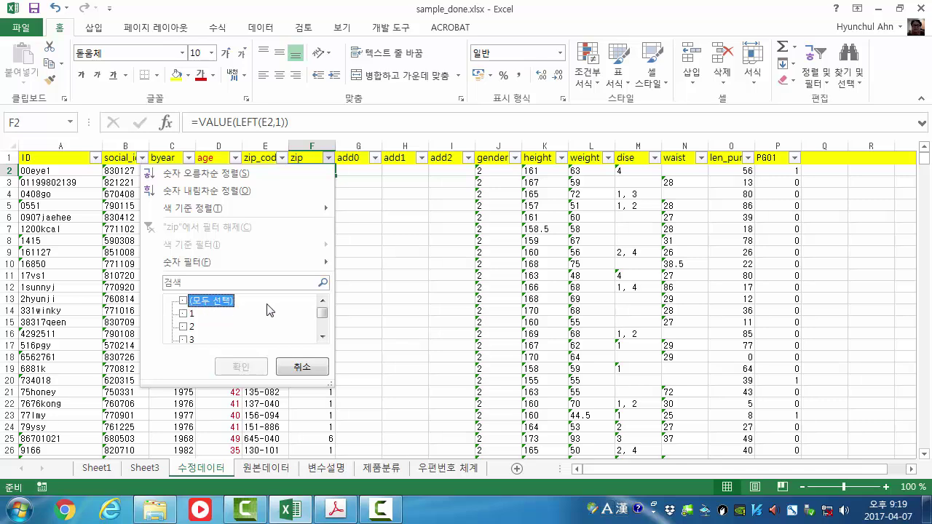
left_click_drag(324, 318, 324, 333)
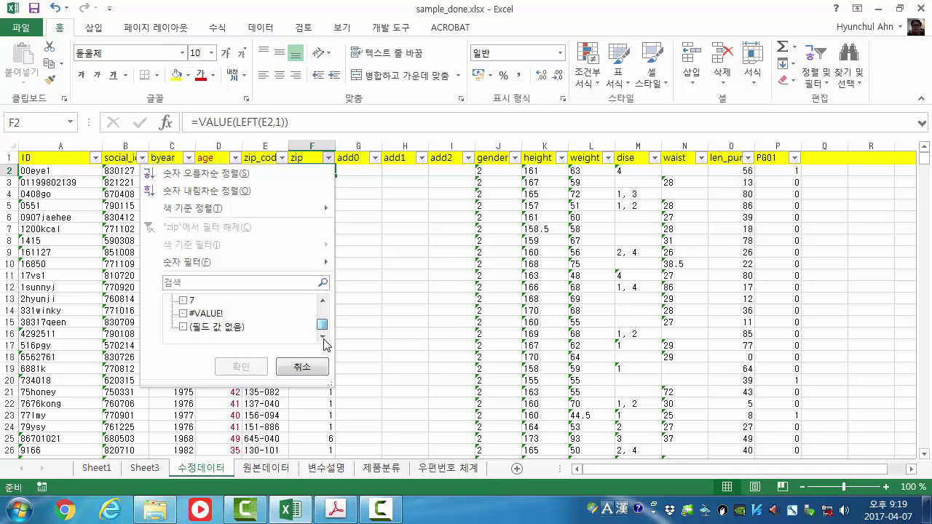
left_click(183, 314)
left_click(241, 366)
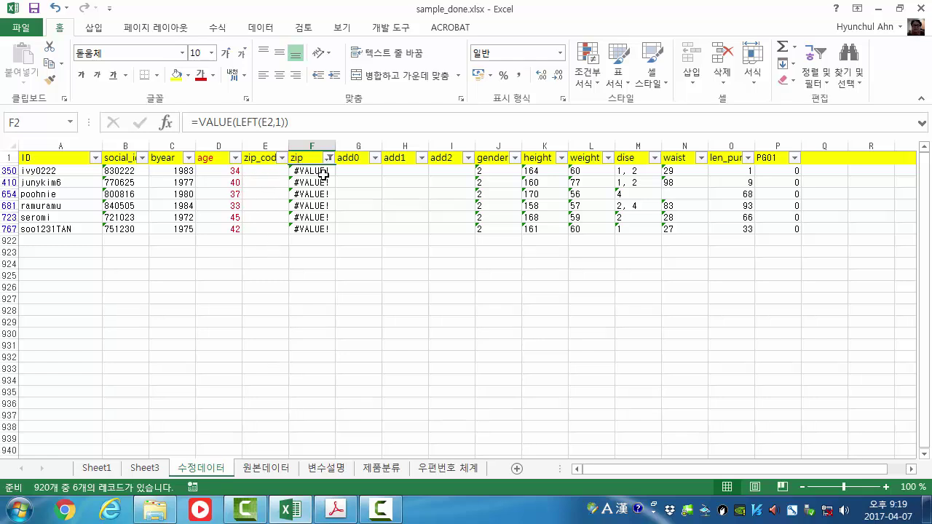
Clear the contents of all filtered #VALUE! cells in the zip column
mouse_move(318, 171)
left_mouse_down()
mouse_move(321, 229)
mouse_move(312, 172)
left_mouse_up()
left_click(309, 228)
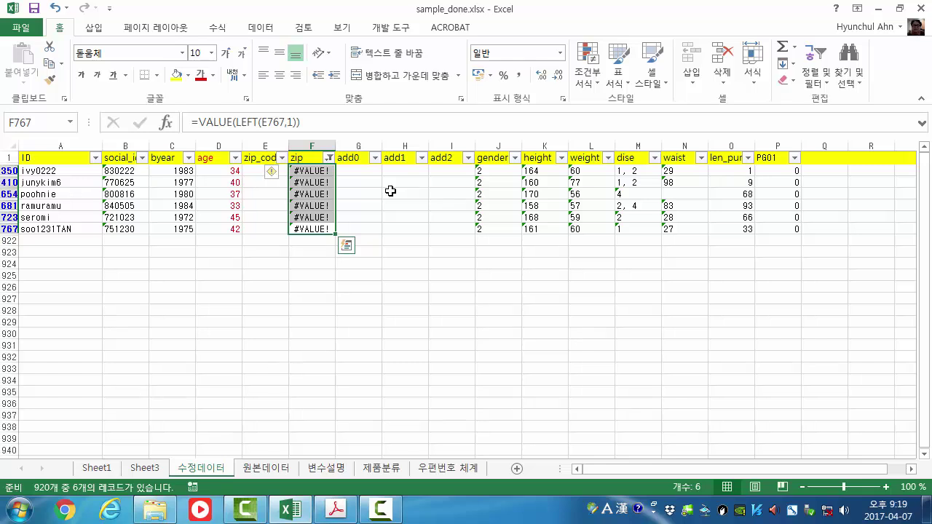
key("Delete")
Enter 1 in each of the six emptied zip cells, from F350 down to F767
key("Up")
key("Up")
key("Up")
key("Up")
key("Up")
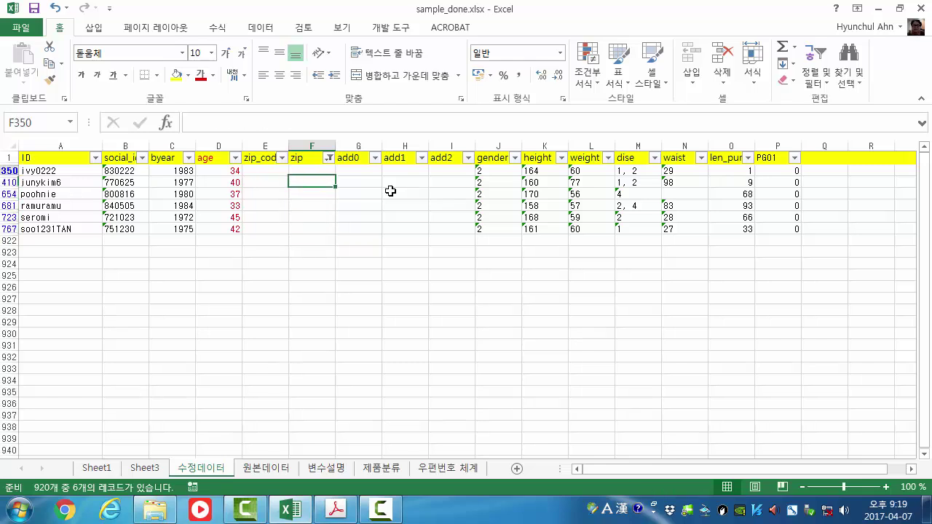
type("1")
key("Return")
type("1")
key("Return")
type("1")
key("Return")
type("1")
key("Return")
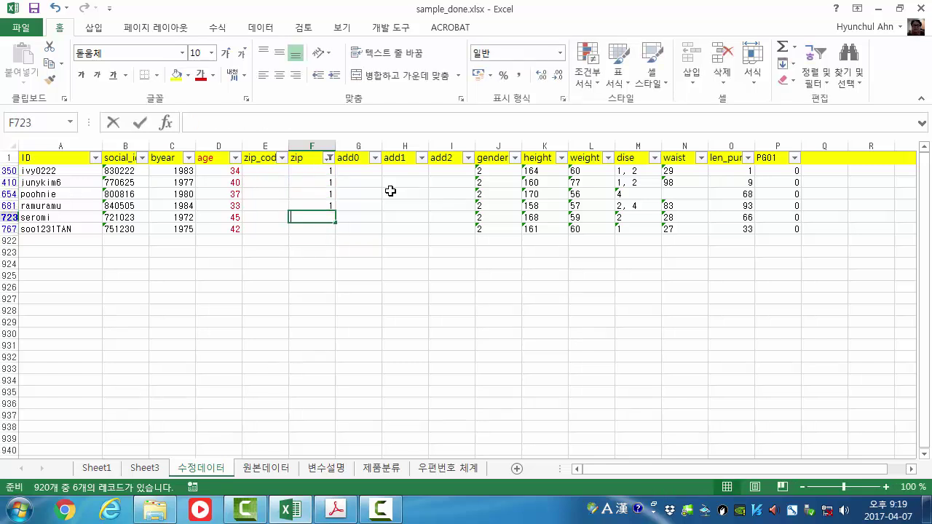
type("1")
key("Return")
type("1")
key("Return")
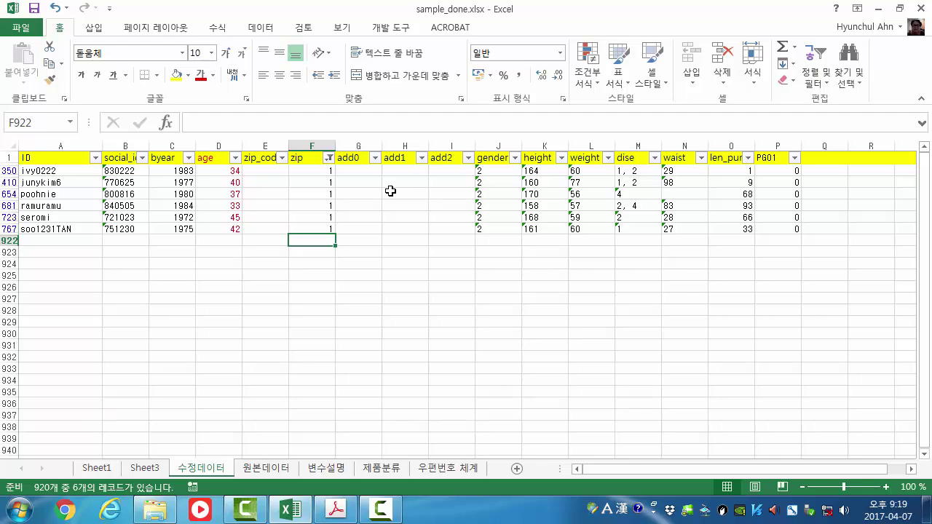
Clear the filter on the zip column so that all records are shown again
left_click(329, 157)
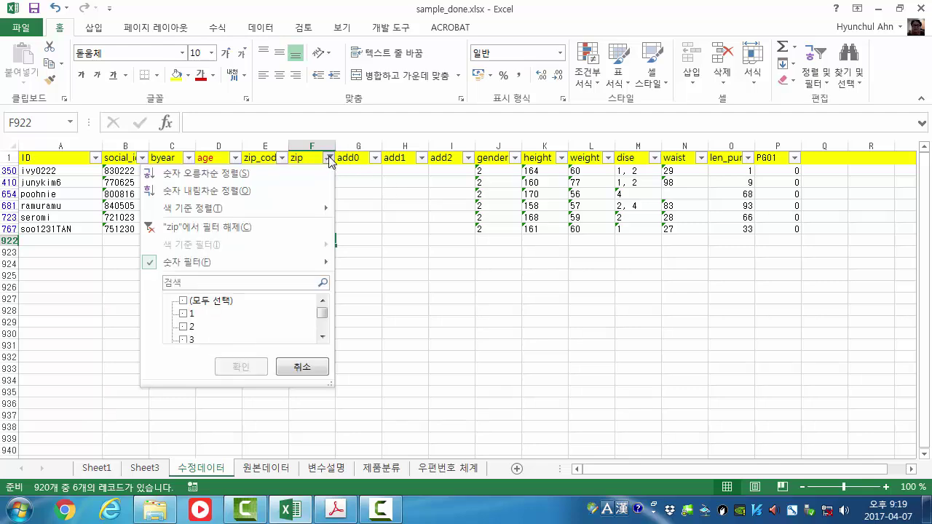
left_click(258, 227)
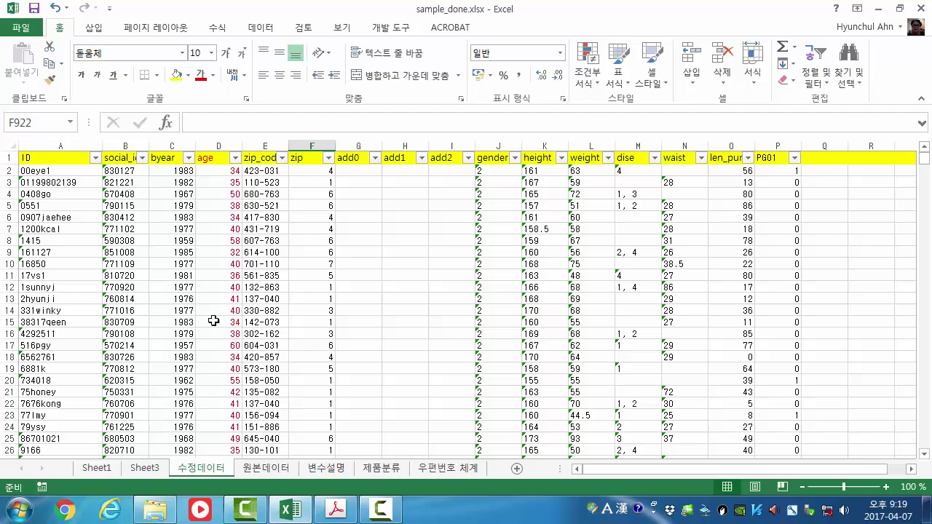
left_click(435, 272)
Copy the COUNTBLANK formula from E921 across to F921 to count the zip column's blanks
left_click_drag(923, 165, 929, 469)
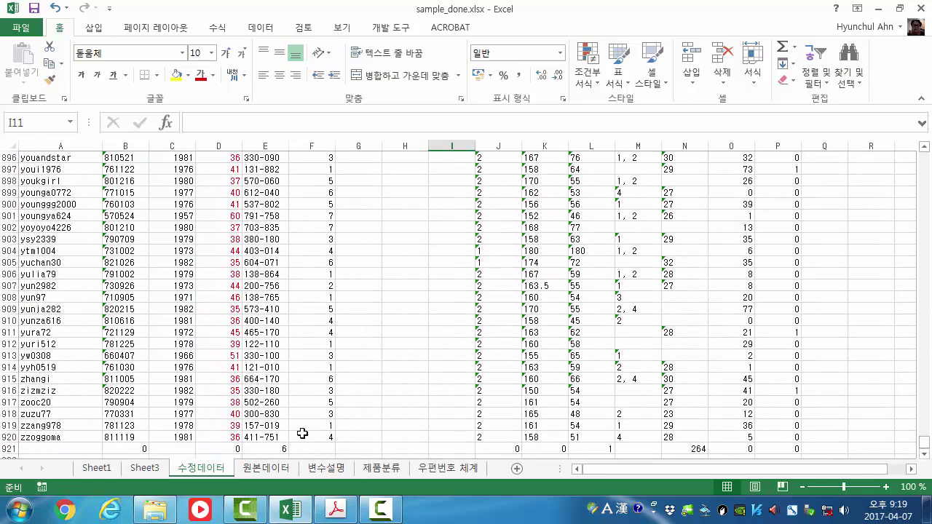
left_click(280, 449)
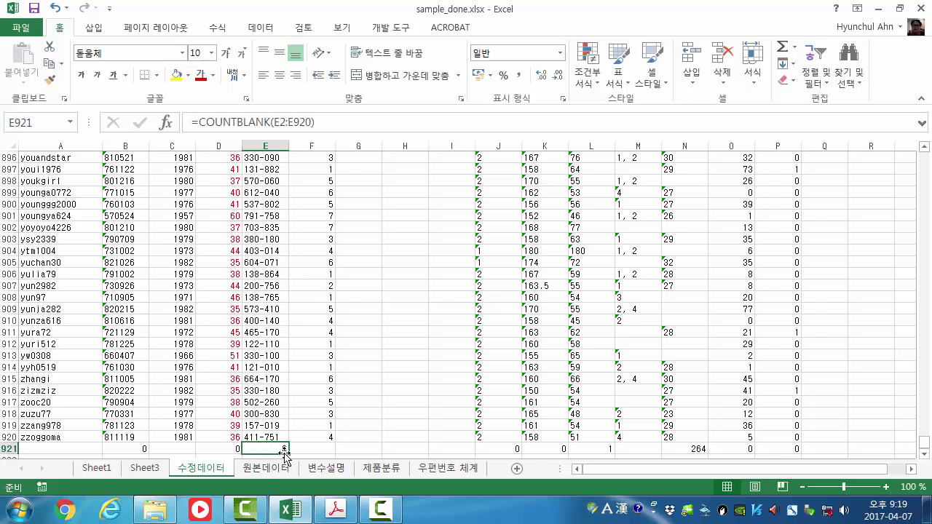
left_click_drag(288, 455, 324, 450)
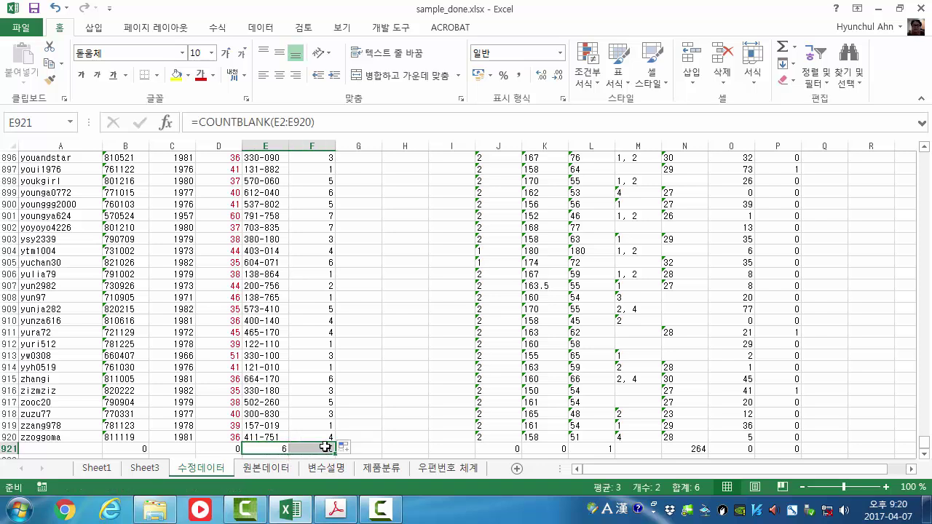
Review the zip column's blank count and first formulas, then examine the region codes 1 to 7 on the 우편번호 체계 sheet
left_click(324, 448)
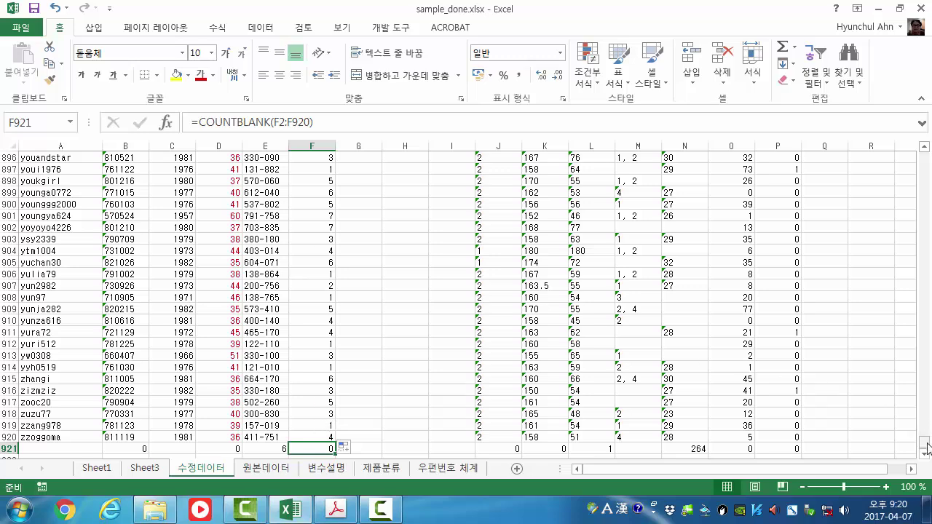
left_click_drag(925, 446, 925, 157)
left_click(312, 172)
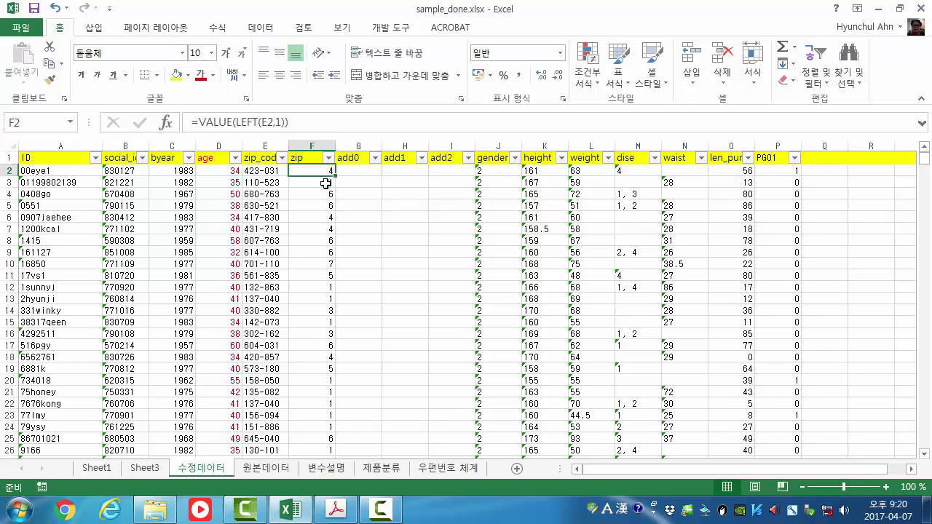
left_click(326, 183)
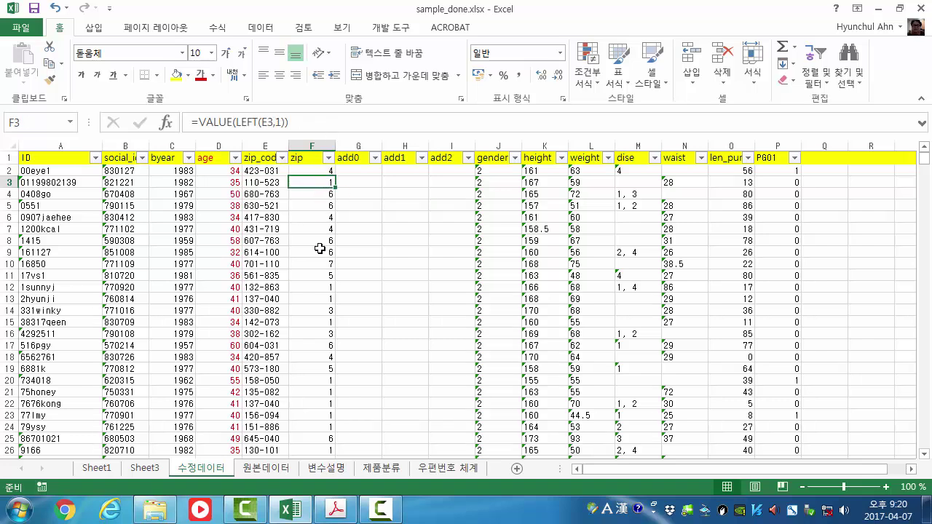
left_click(474, 468)
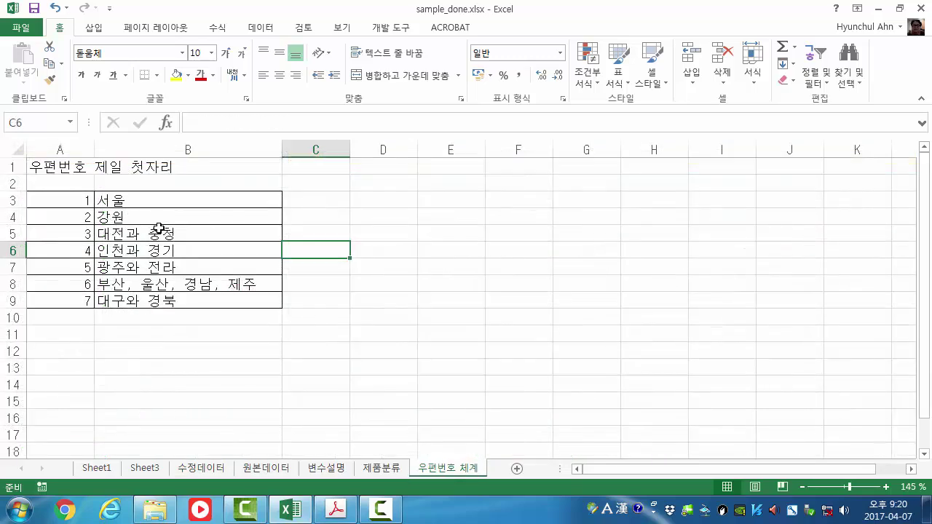
left_click_drag(91, 201, 77, 299)
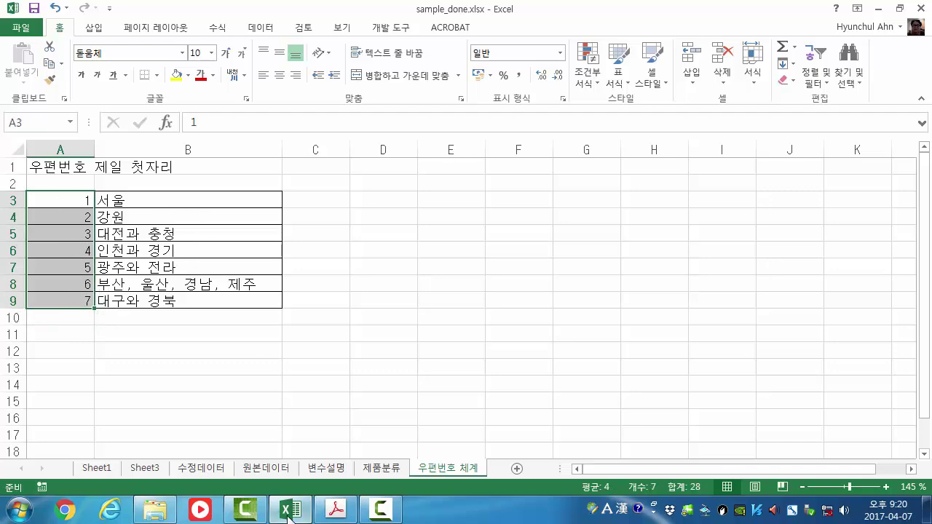
Switch to biza02.pdf in Acrobat to read the 0/1 binary coding rule on page 2, then return to the Excel region code table
left_click(337, 511)
scroll(364, 211, "down", 3)
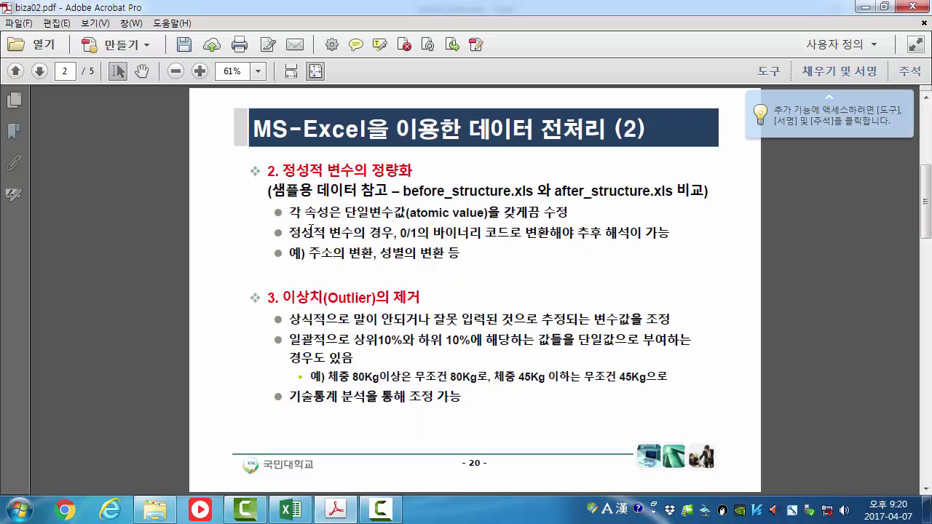
left_click_drag(400, 233, 486, 237)
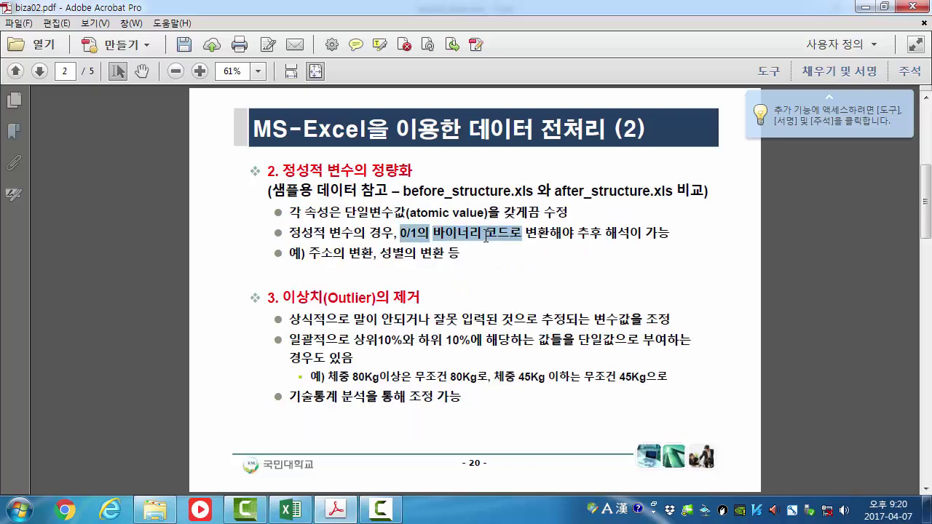
left_click(545, 225)
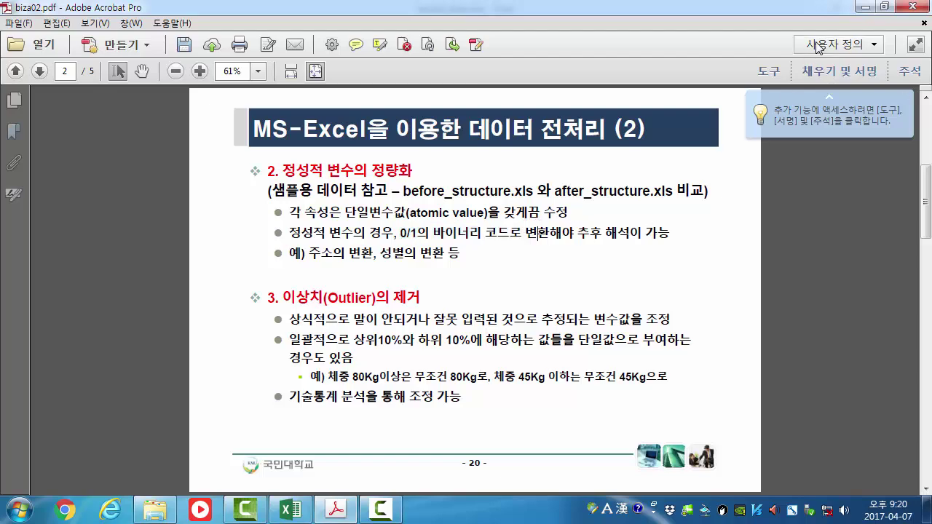
left_click(865, 6)
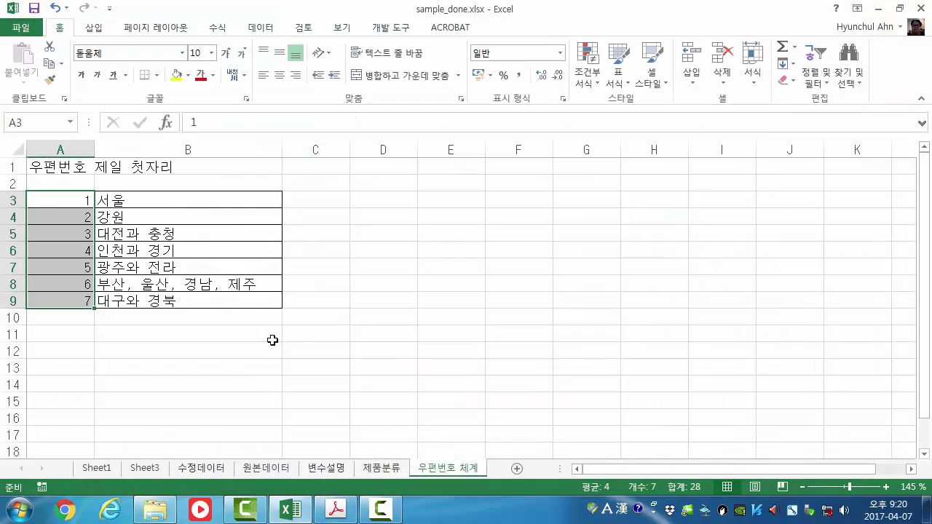
left_click(167, 201)
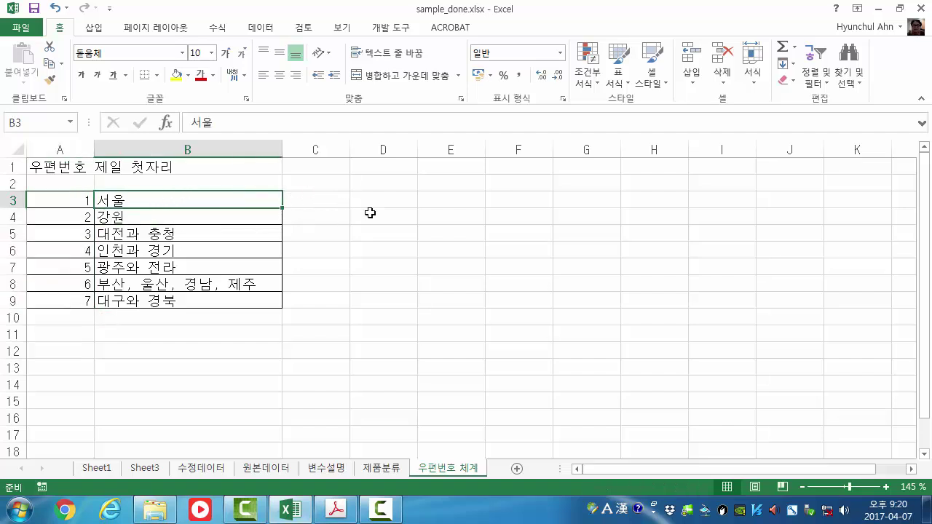
left_click(313, 256)
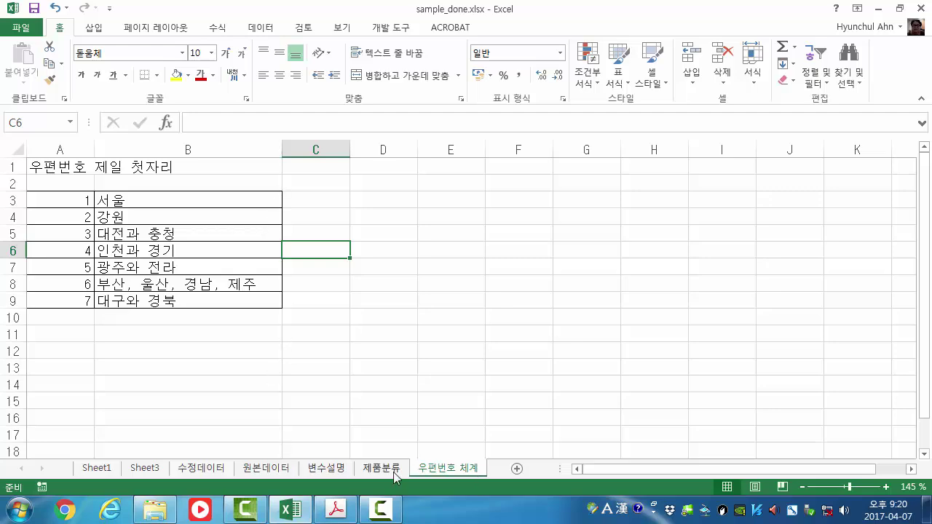
On the 수정데이터 sheet, enter =IF(F2=1,1,0) in G2 as the first add0 value
left_click(200, 472)
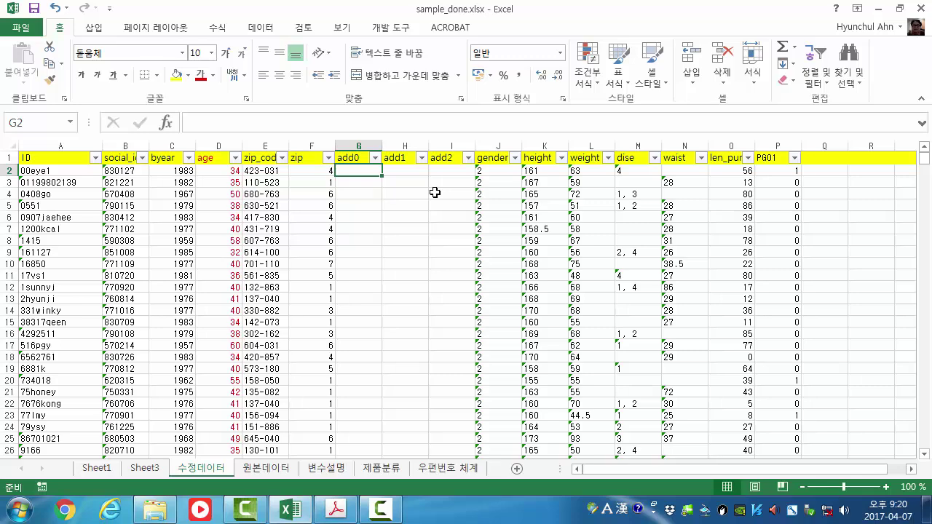
type("=if(")
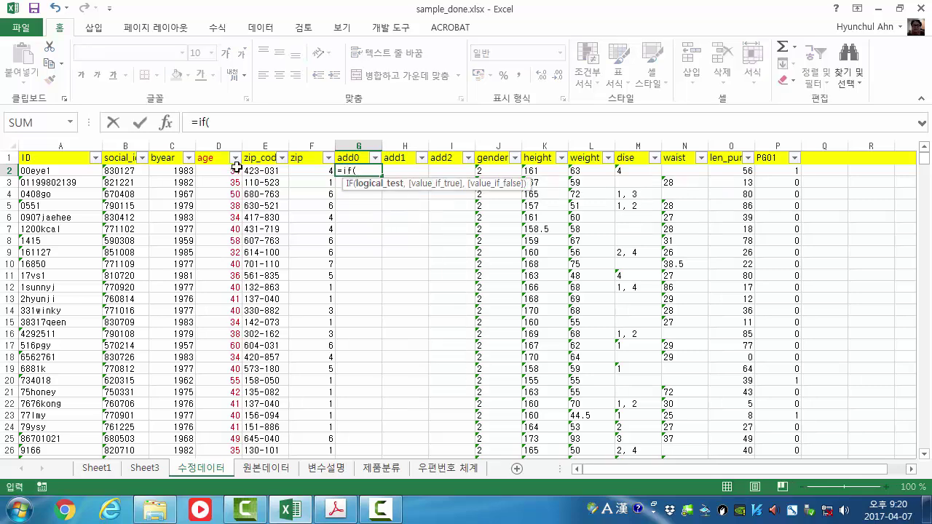
left_click(307, 170)
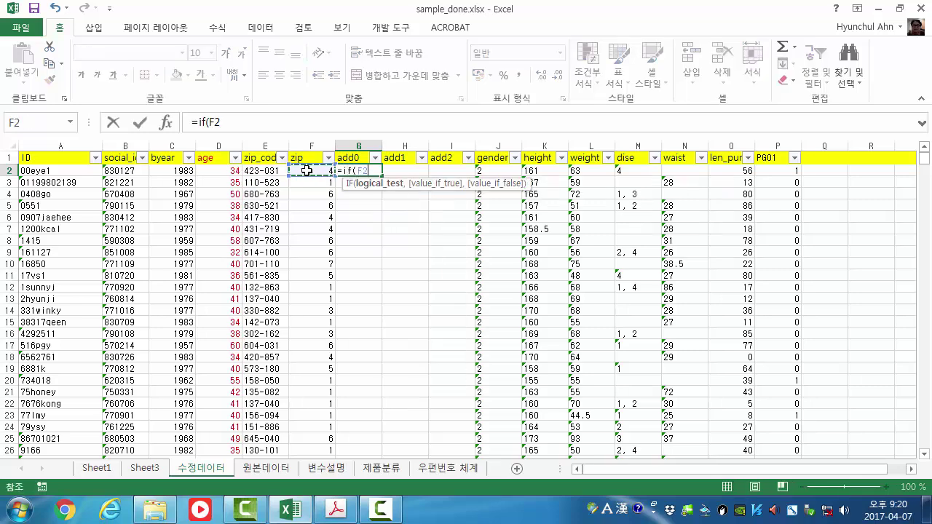
type("=1,1,0")
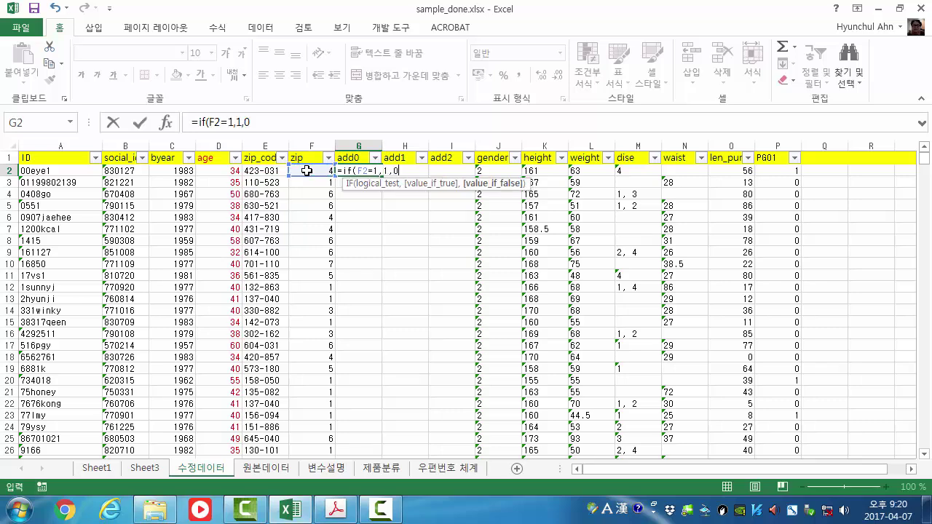
type(")")
key("Tab")
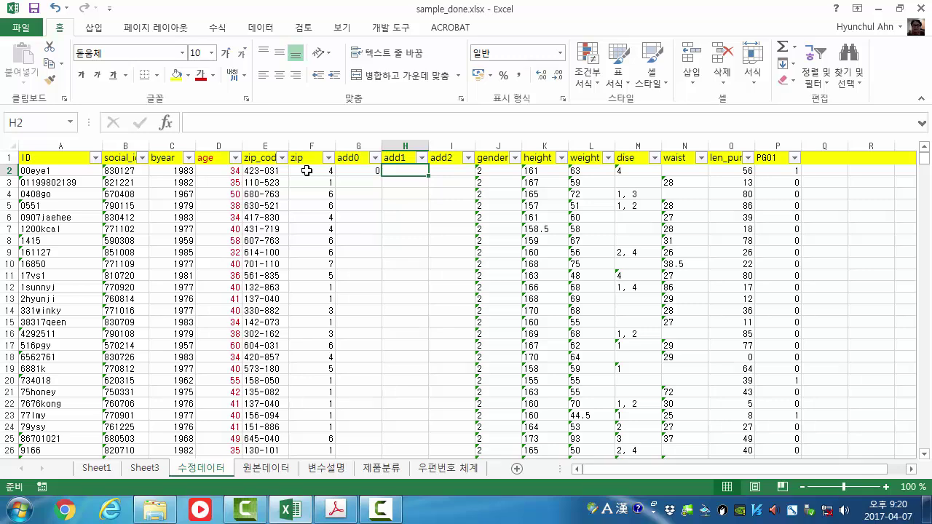
Enter =IF(F2=4,1,0) in H2 as the first add1 value
type("=if(")
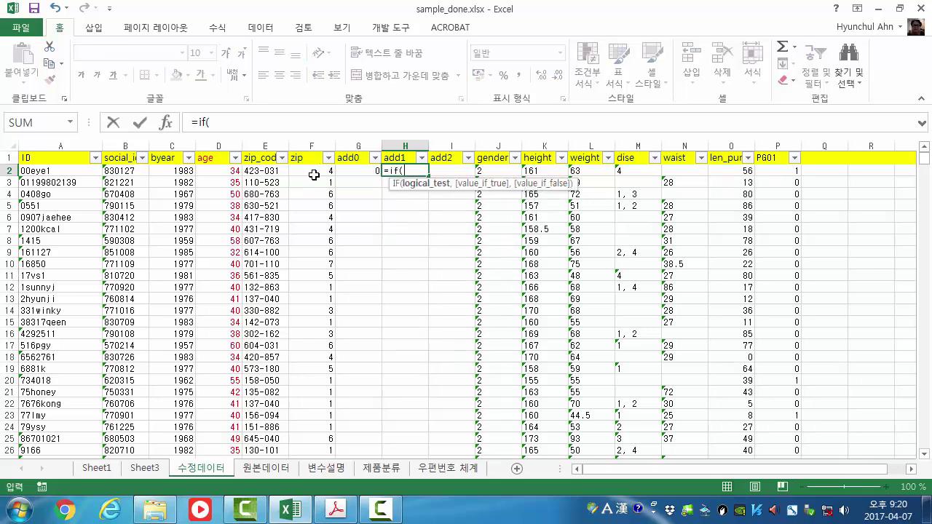
left_click(313, 174)
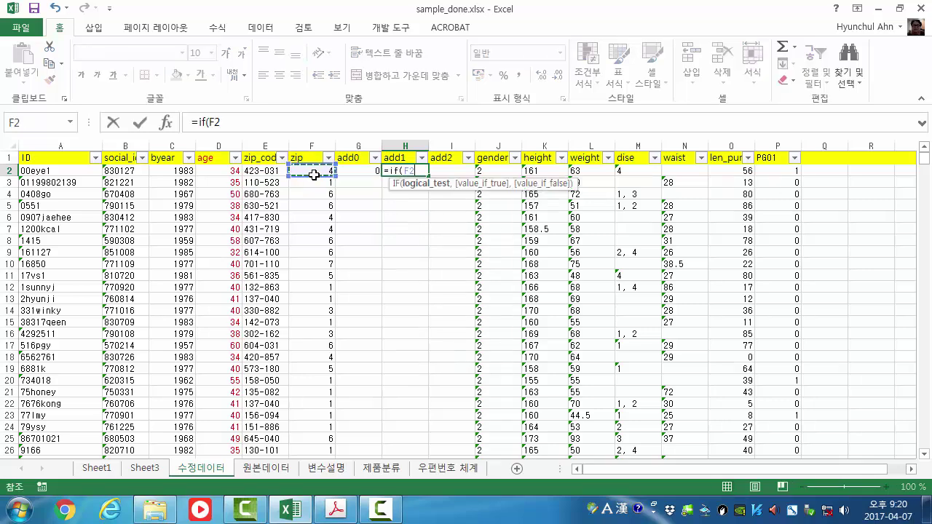
type("=")
type("4,1,0)")
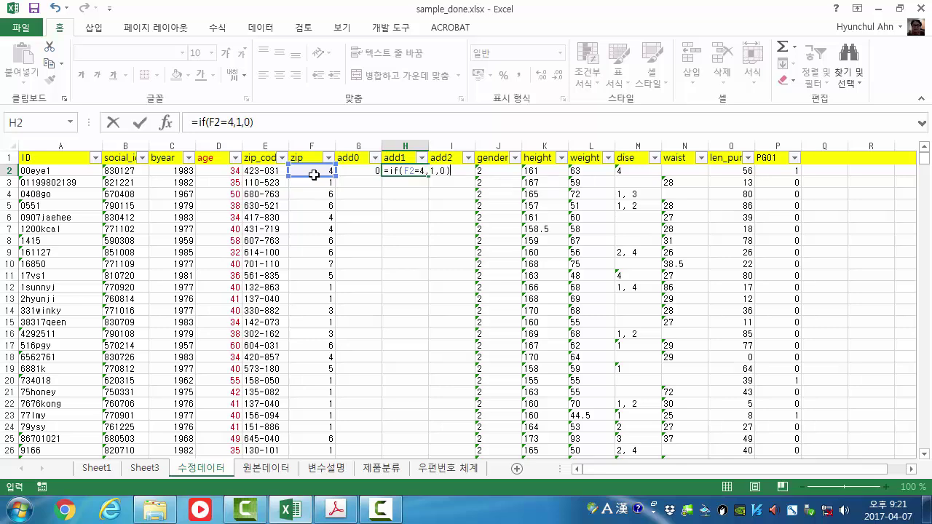
key("Return")
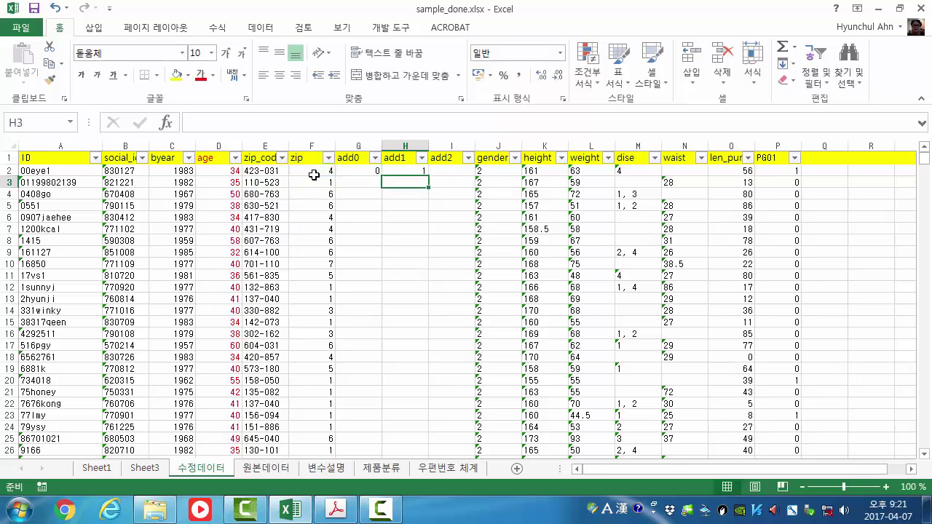
Enter =IF(AND(G2=0,H2=0),1,0) in I2 as the first add2 value
key("Up")
key("Right")
type("=")
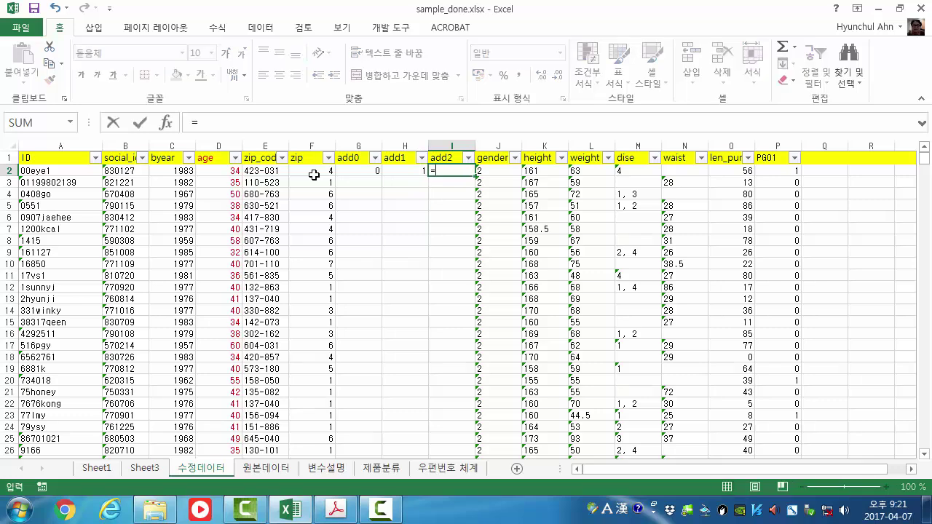
type("if(and(")
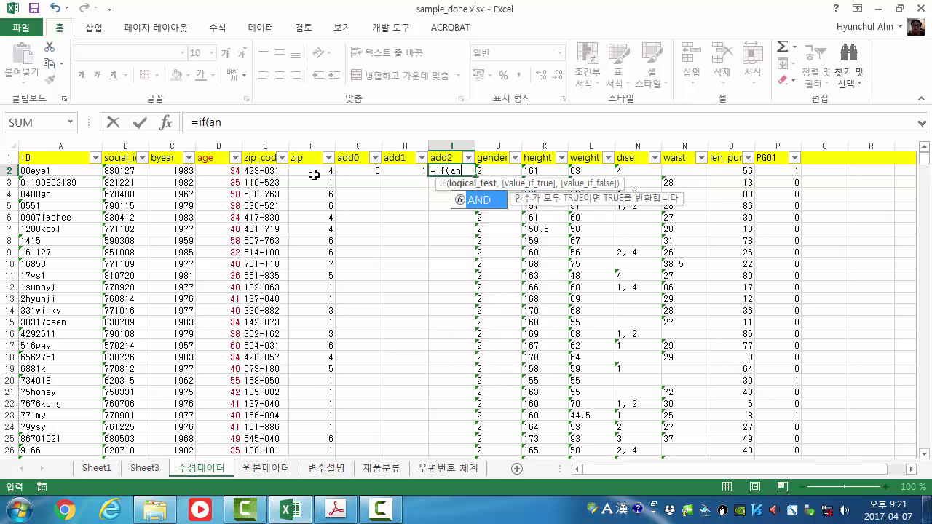
left_click(351, 168)
type("=")
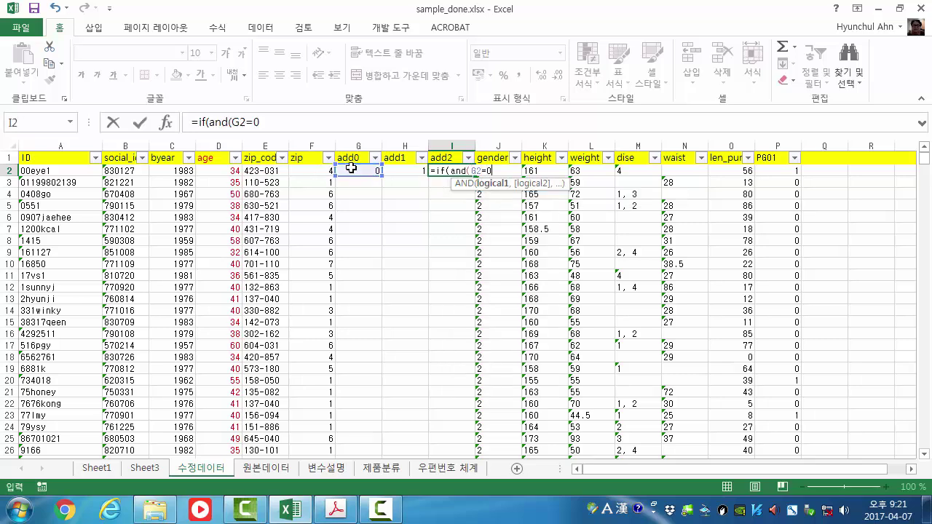
type("0,")
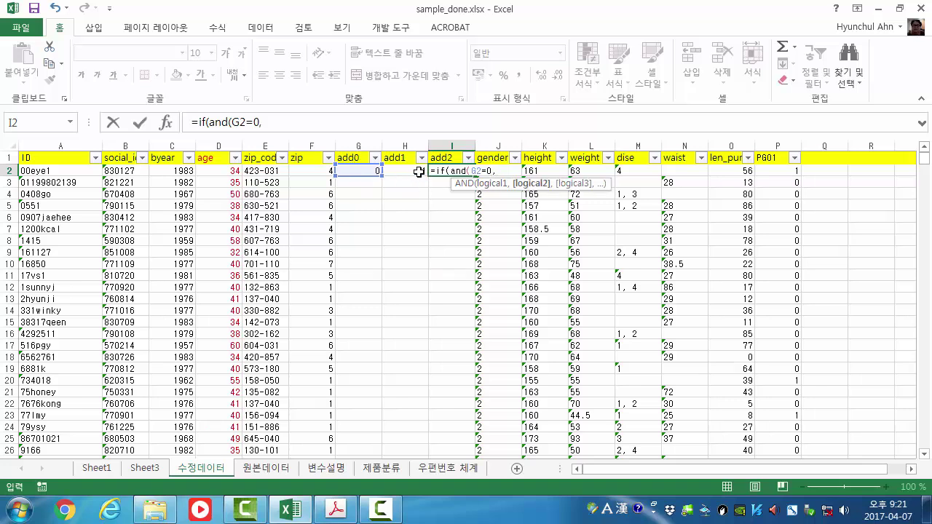
left_click(413, 173)
type("=")
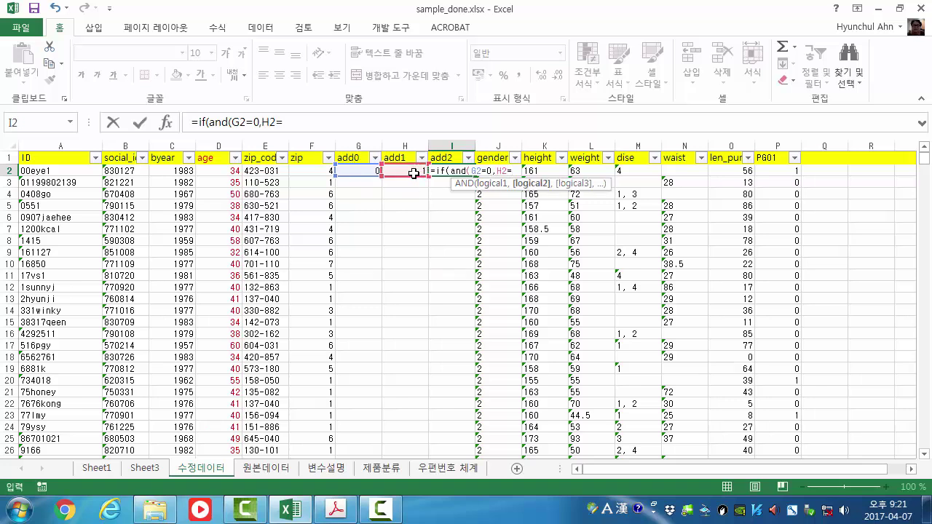
type("0")
type("),1,0)")
key("Return")
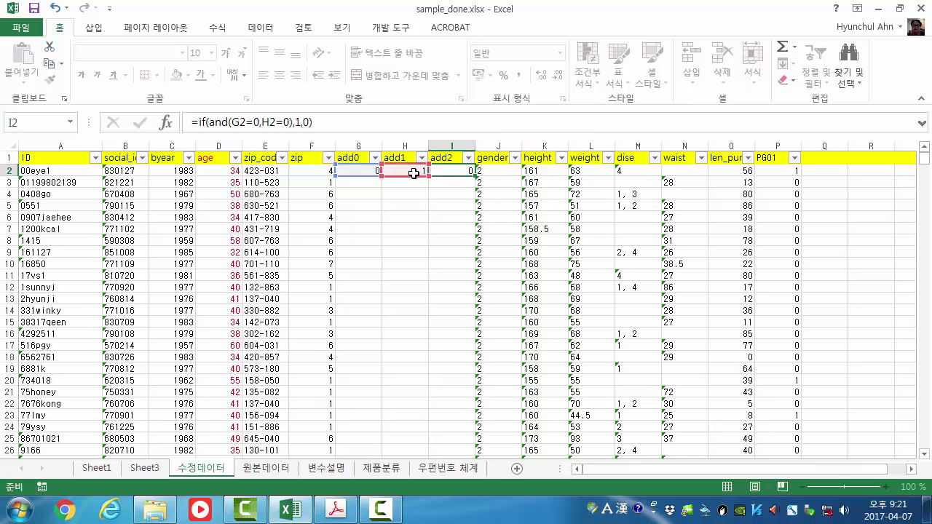
Replace the add2 formula in I2 with =1-SUM(G2:H2)
key("Up")
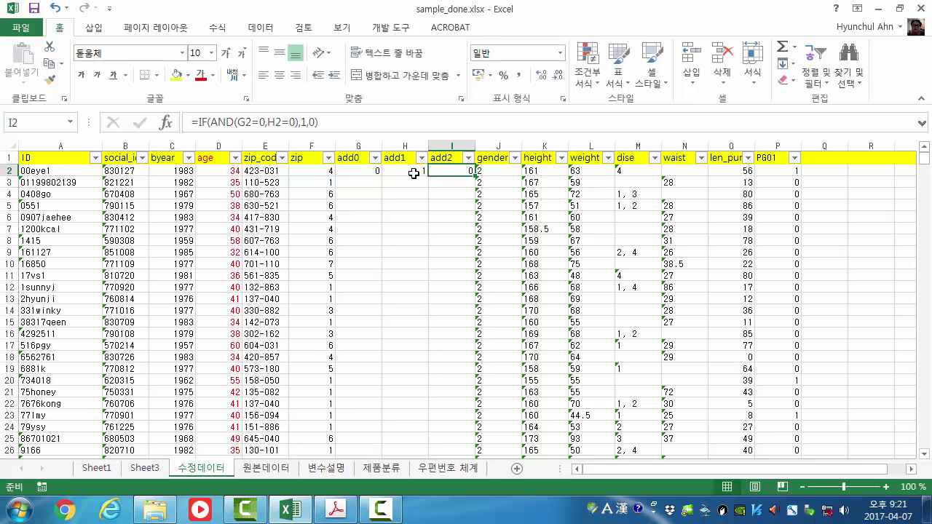
type("=")
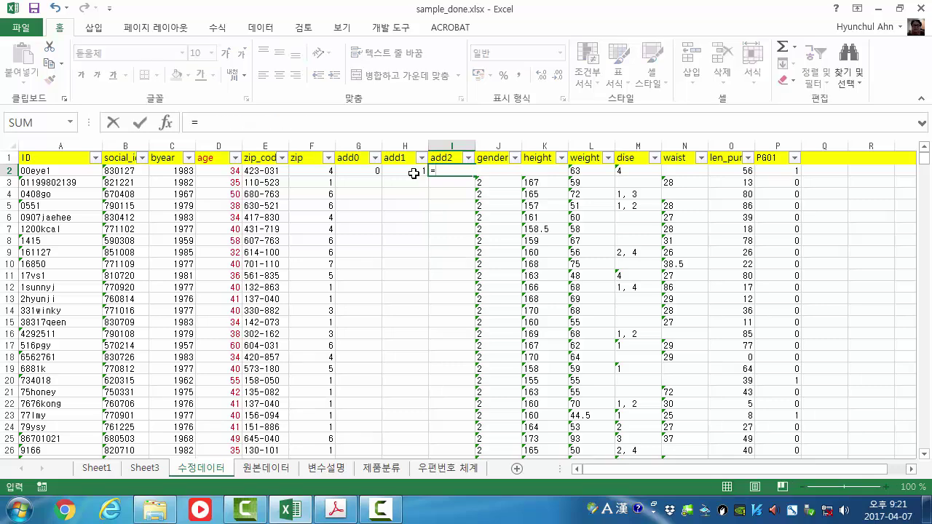
type("1-sum(")
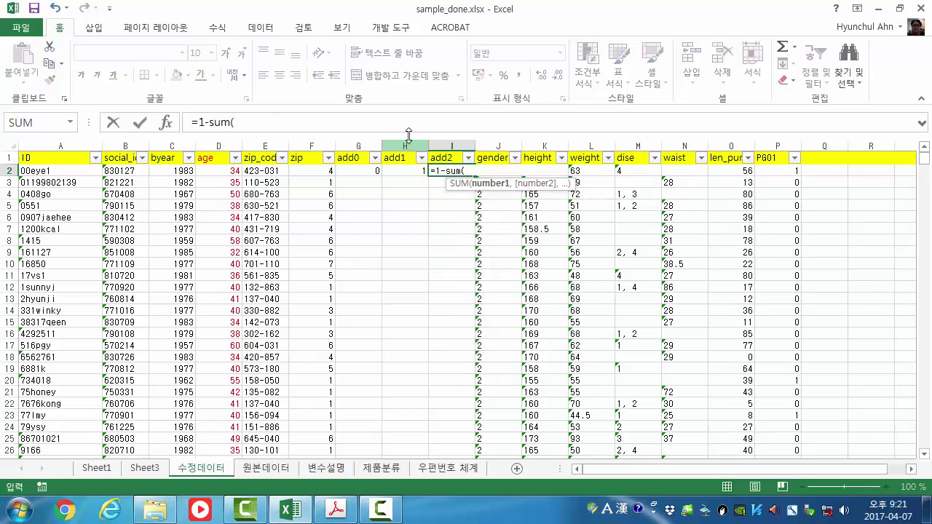
left_click_drag(375, 170, 399, 174)
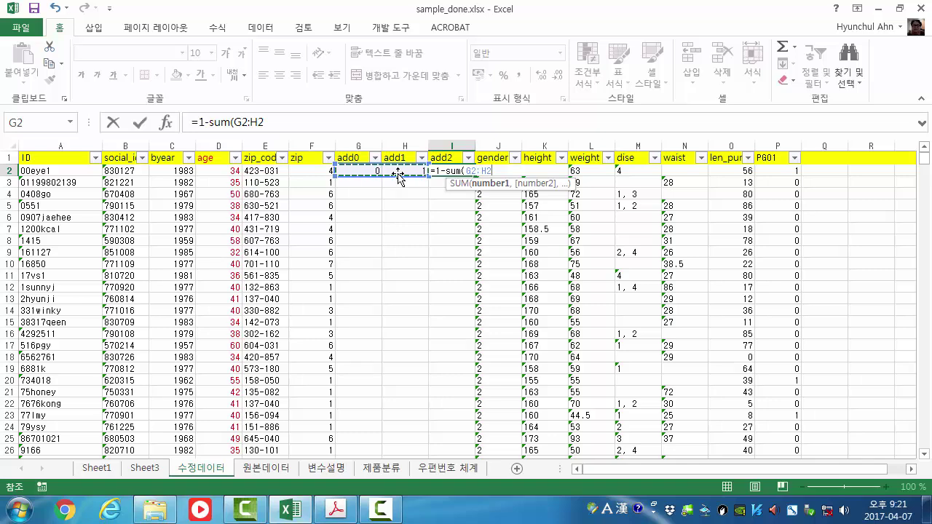
type(")")
key("Return")
Check the formulas in G2, H2 and I2 under the add0, add1 and add2 columns
key("Up")
key("Left")
key("Left")
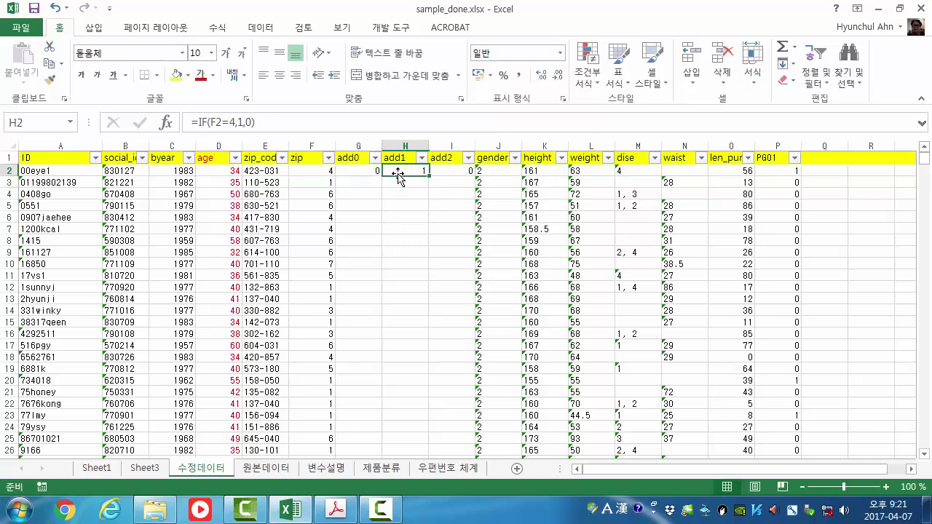
key("Right")
key("Right")
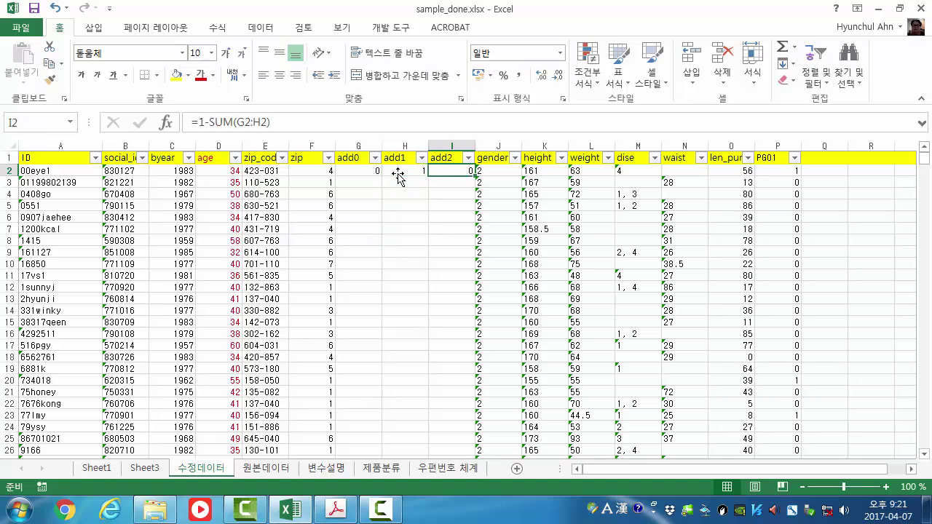
key("Left")
key("Left")
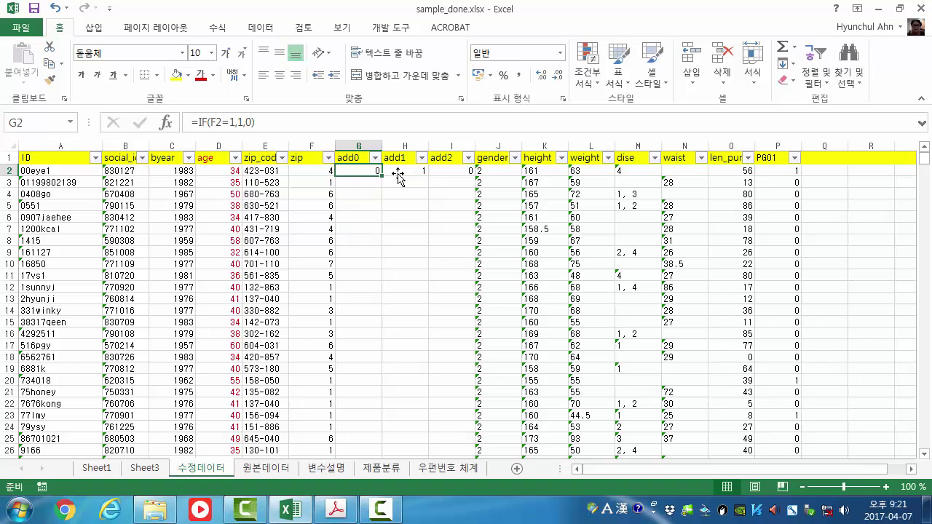
key("Right")
key("Right")
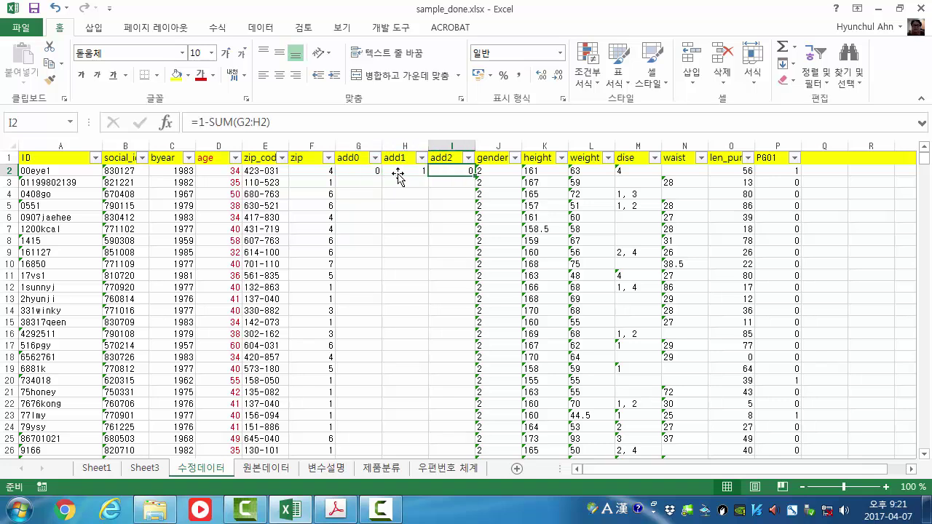
key("Left")
key("Left")
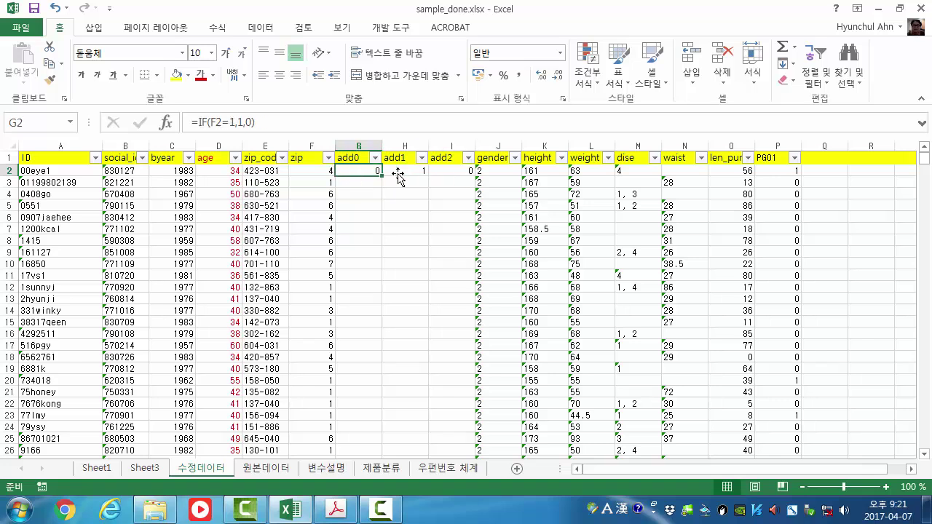
Fill the formulas in G2:I2 down the add0, add1 and add2 columns and check each column's totals
key("shift+Right")
key("shift+Right")
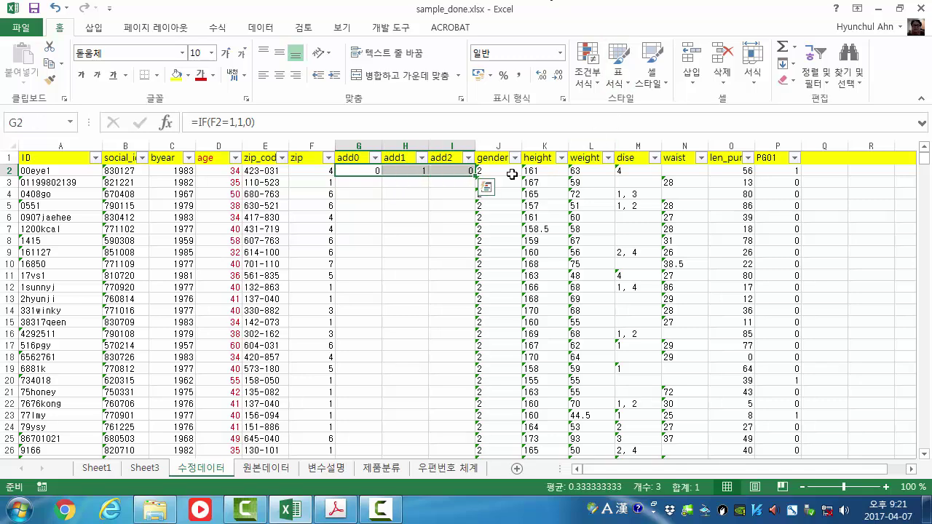
double_click(474, 176)
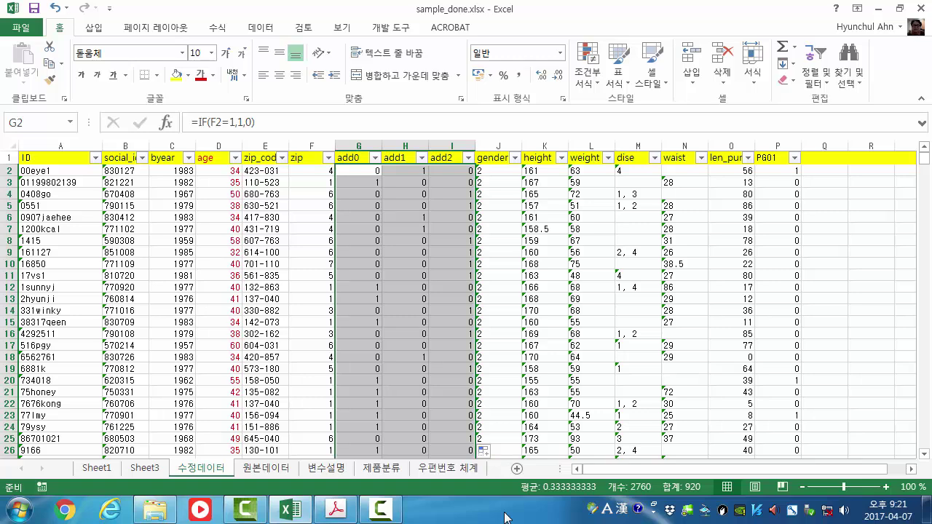
left_click(354, 142)
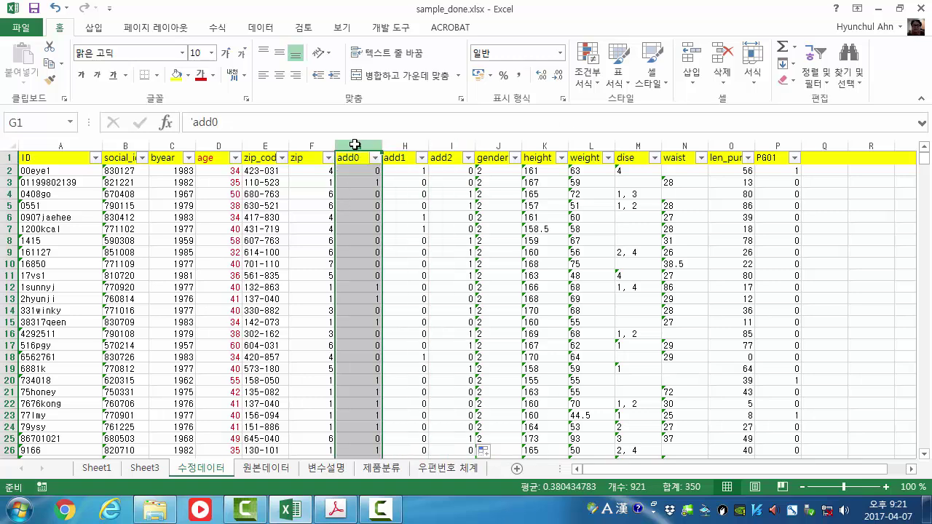
left_click(401, 144)
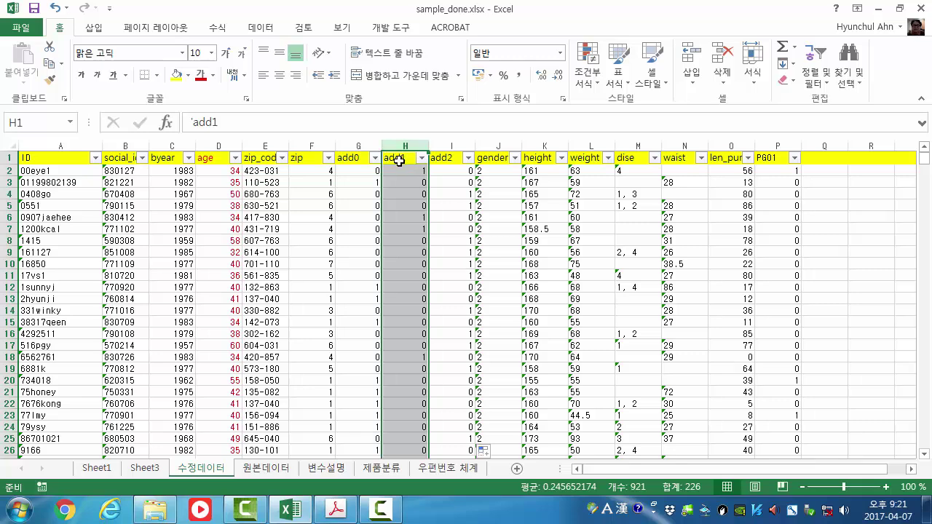
left_click(447, 146)
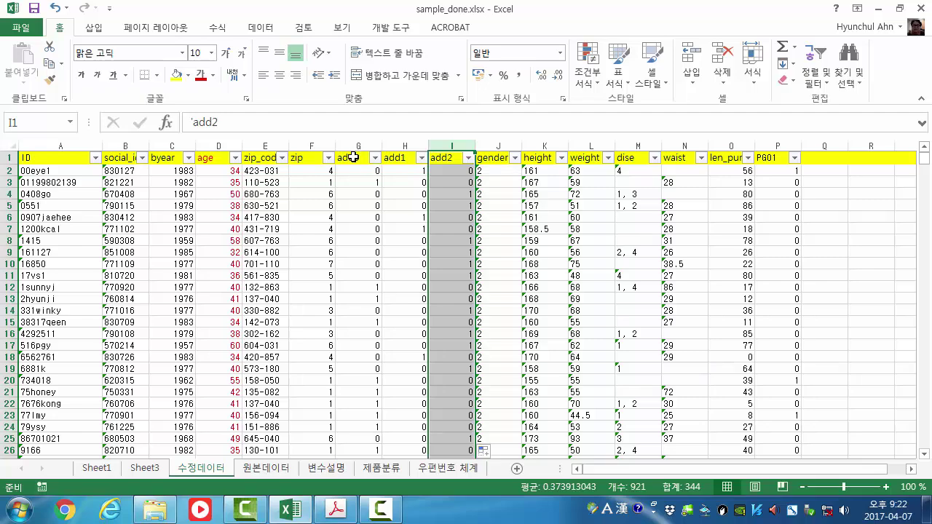
Color the text of the add0, add1 and add2 columns red from row 1 through row 920
left_click_drag(357, 158, 452, 275)
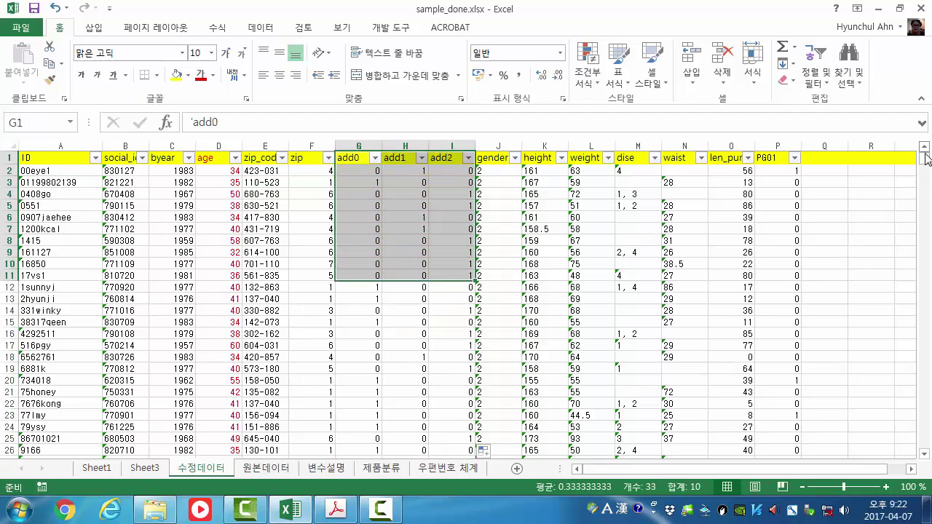
left_click_drag(925, 159, 930, 481)
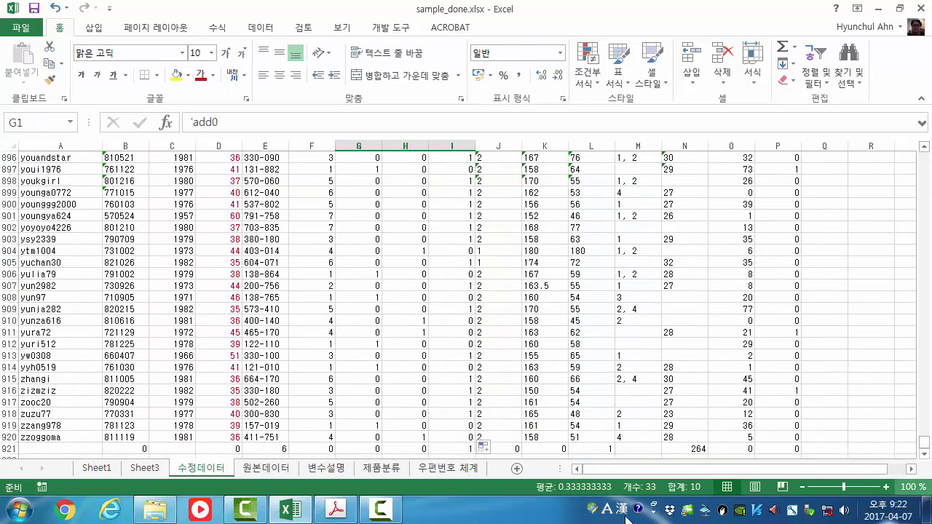
left_click(459, 437, "shift")
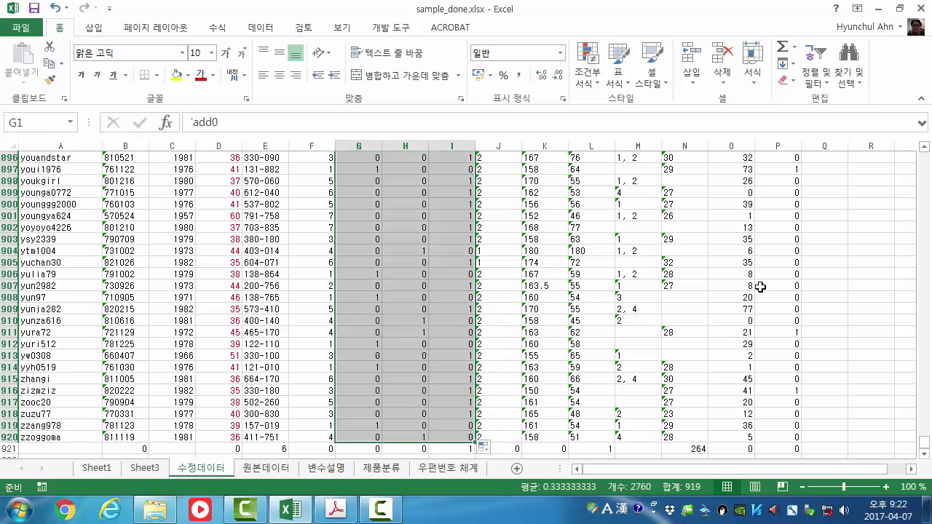
left_click(201, 75)
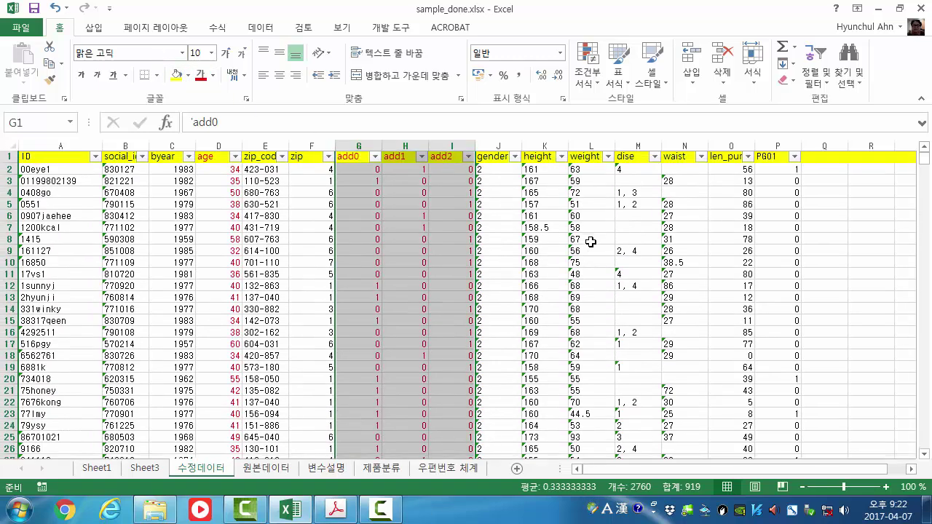
Copy the COUNTBLANK formula from F921 across to G921:I921
scroll(591, 242, "down", 4)
left_click_drag(928, 165, 928, 491)
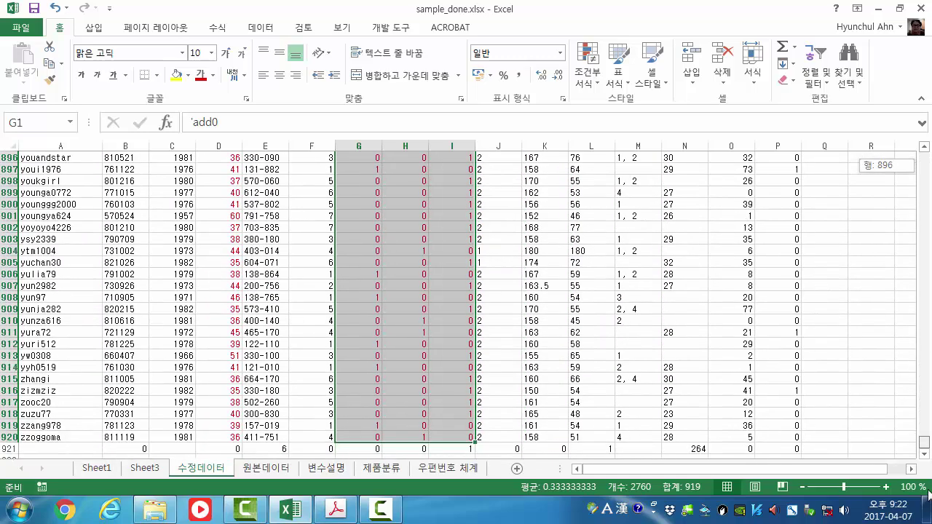
left_click(329, 449)
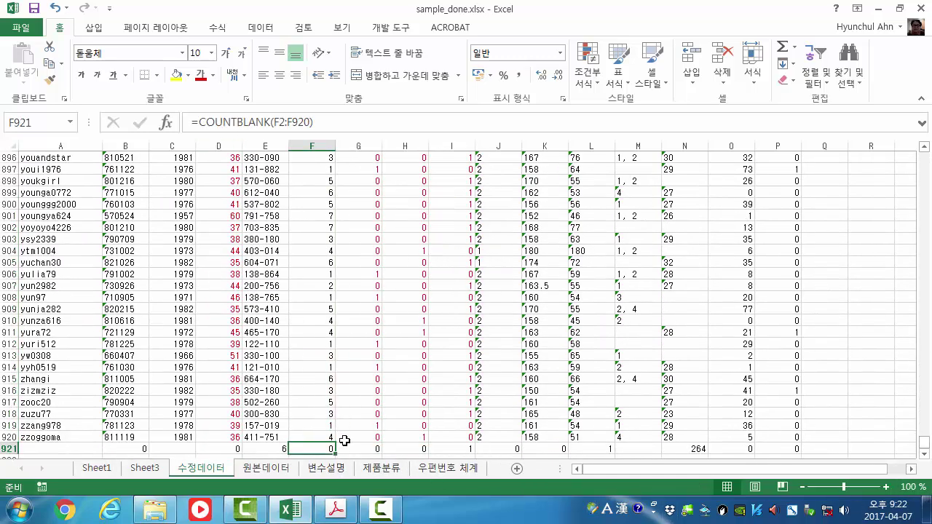
left_click_drag(336, 455, 466, 428)
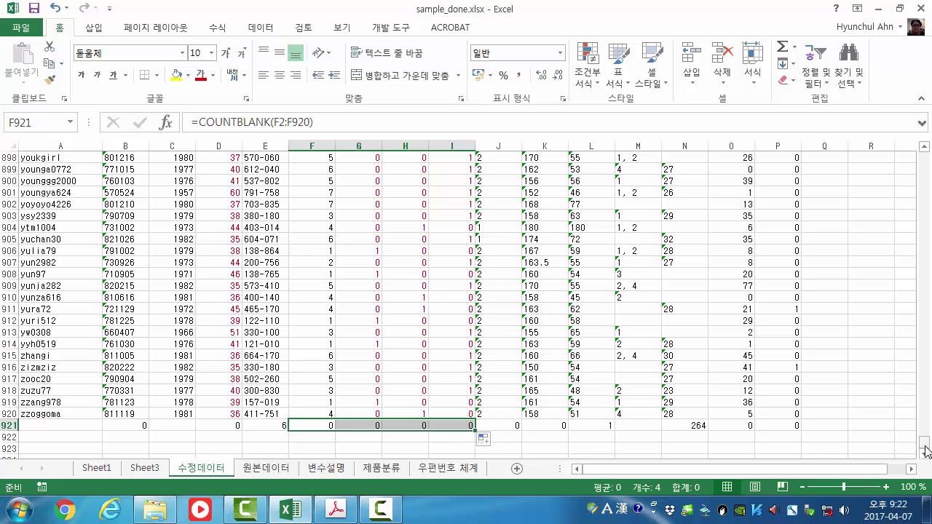
Insert a new column before the height column and enter gender as its header in K1
left_click_drag(923, 446, 928, 73)
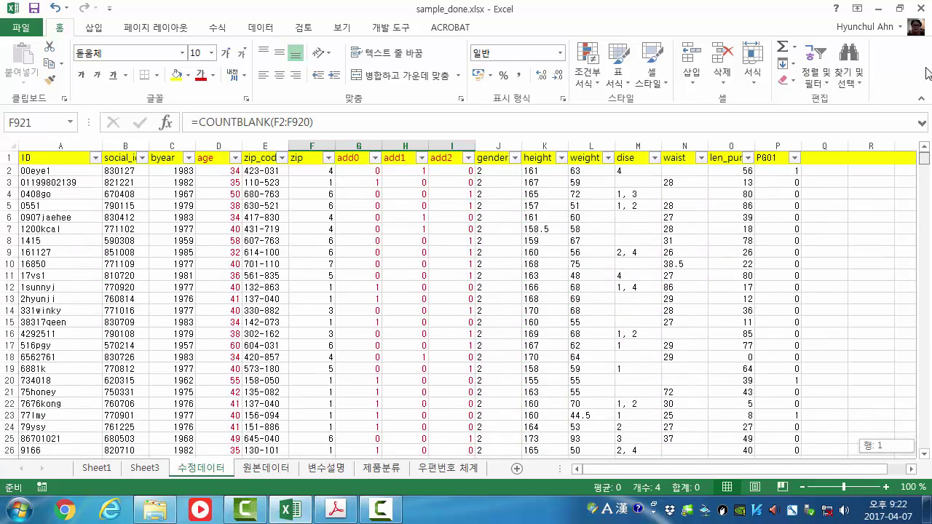
left_click(548, 145)
right_click(548, 145)
left_click(616, 252)
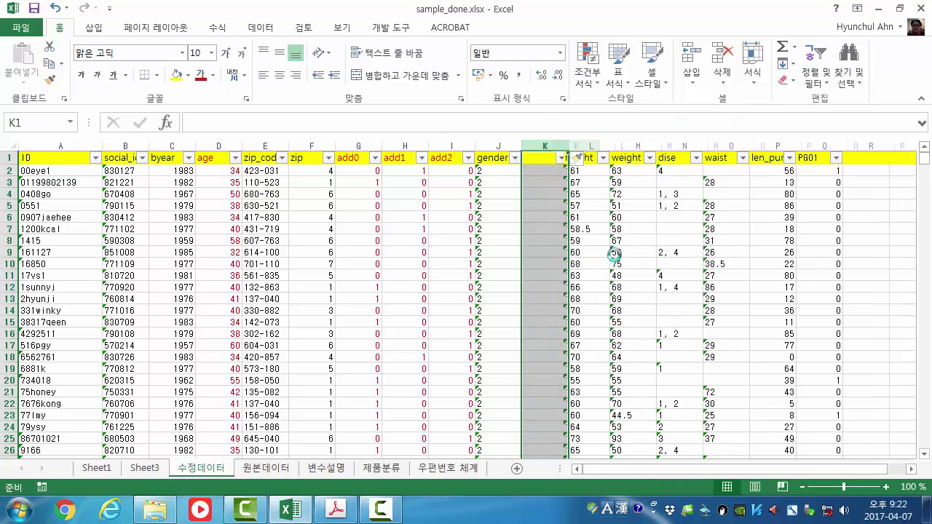
left_click(539, 164)
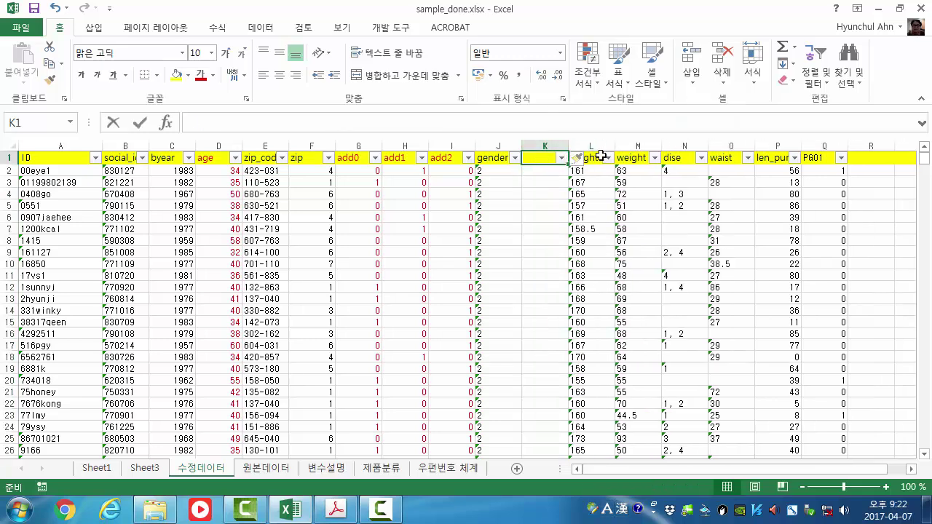
type("gender")
key("Return")
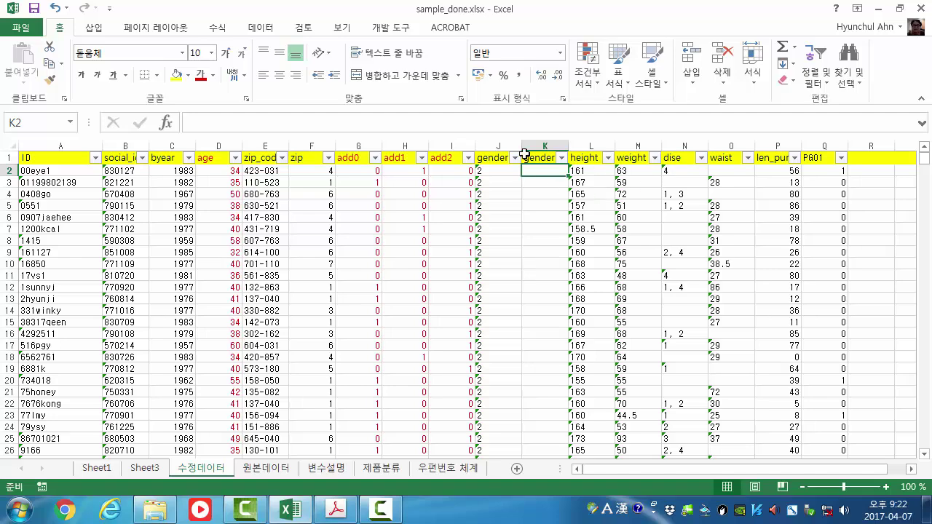
Enter =VALUE(J2)-1 in K2 and fill the formula down the new gender column
left_click_drag(924, 159, 928, 471)
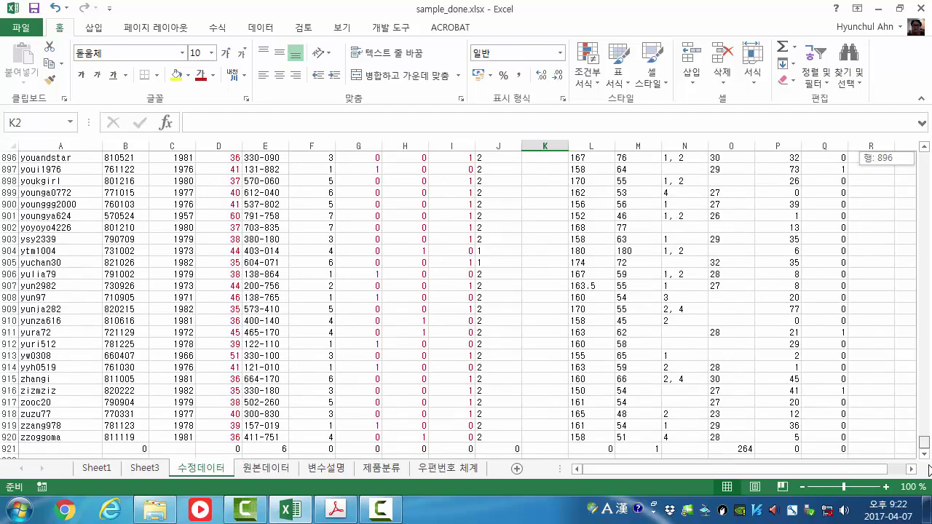
left_click_drag(928, 428, 922, 154)
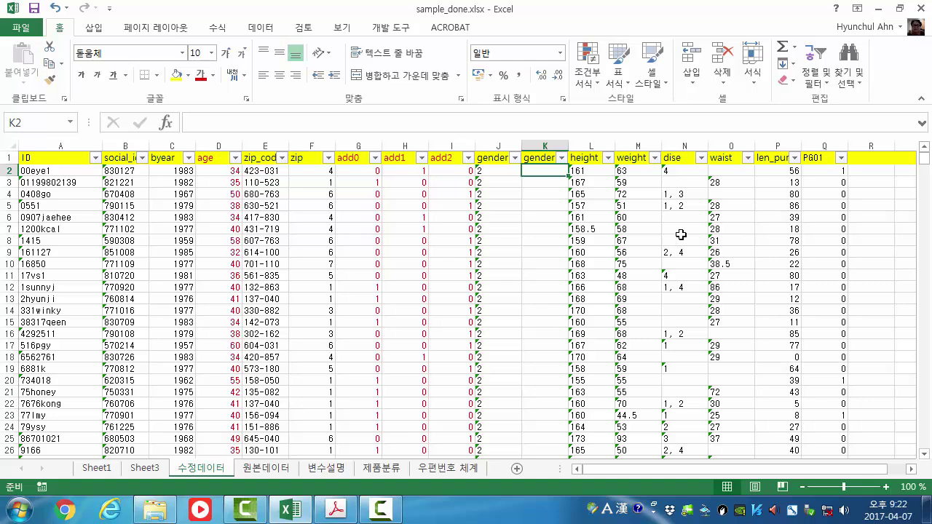
type("=")
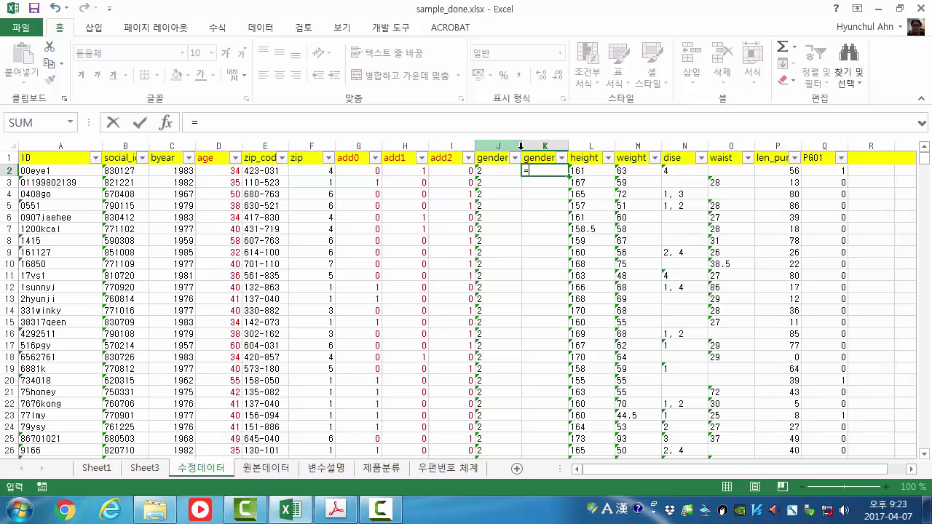
type("1")
type("value(")
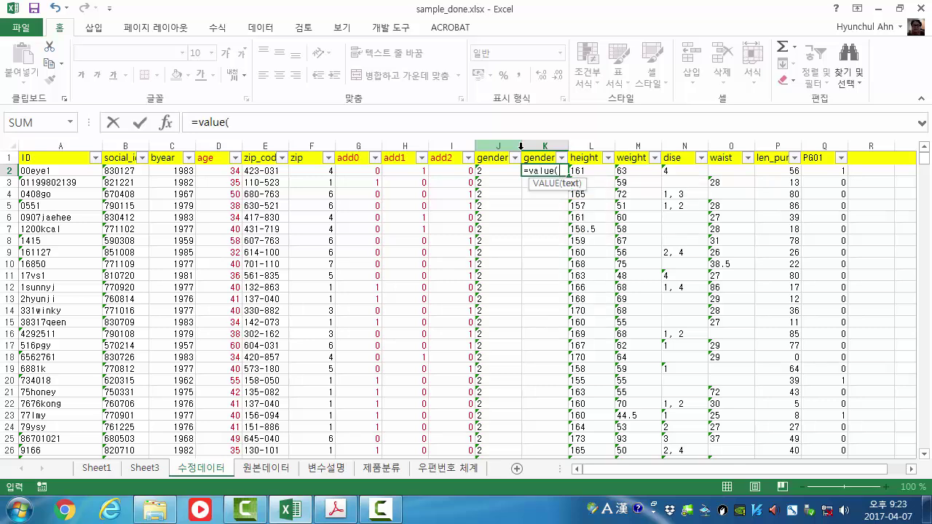
left_click(498, 171)
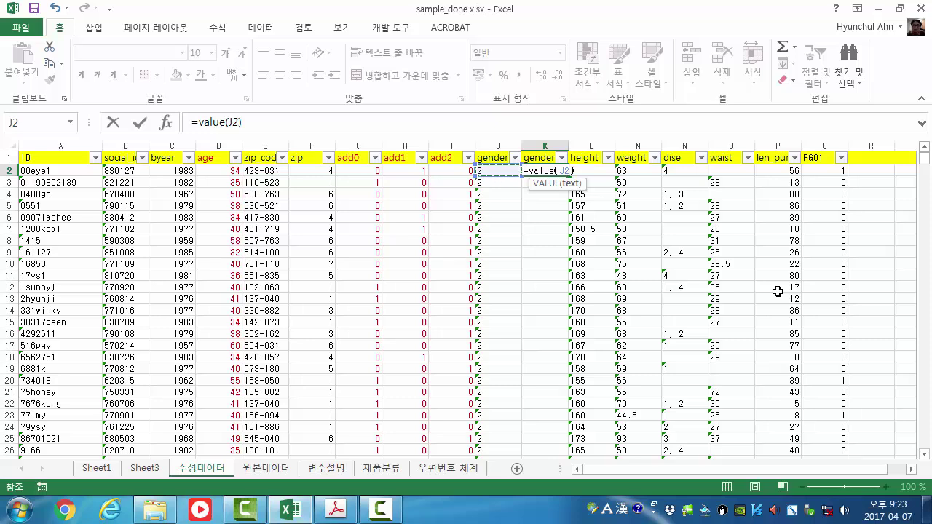
type(")")
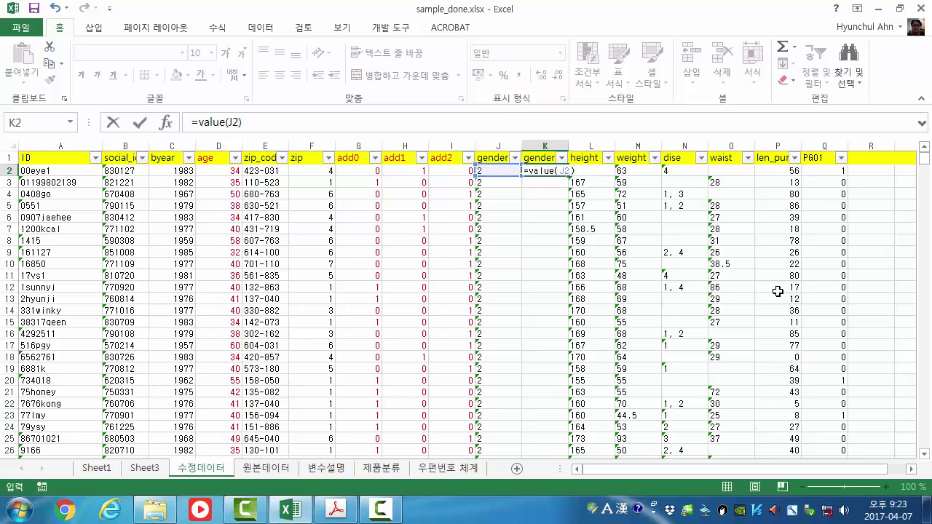
type("-1")
key("Return")
key("Up")
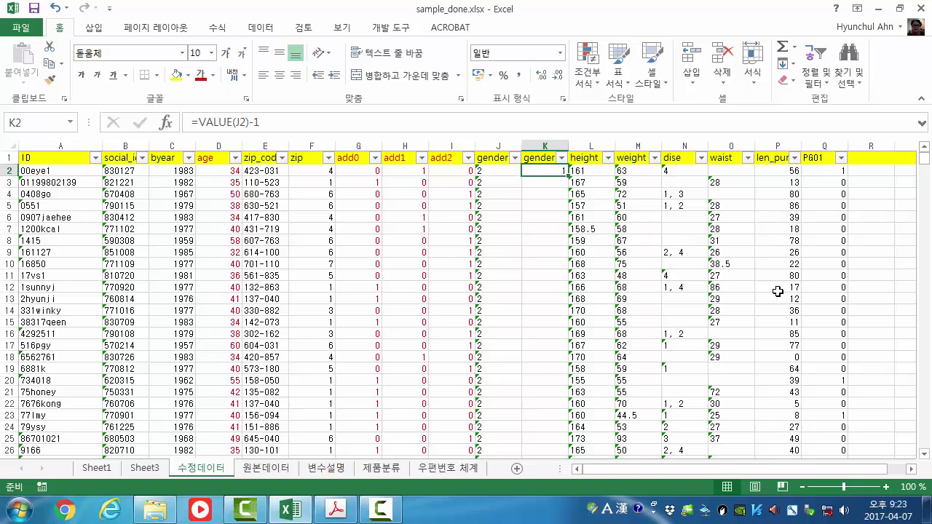
double_click(569, 177)
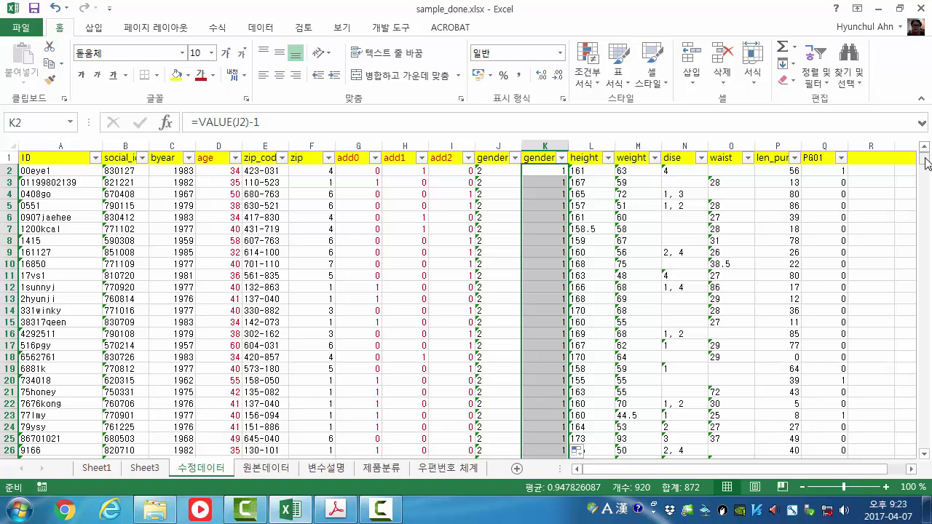
Copy the COUNTBLANK formula from J921 into K921 below the new gender column
left_click_drag(927, 164, 925, 441)
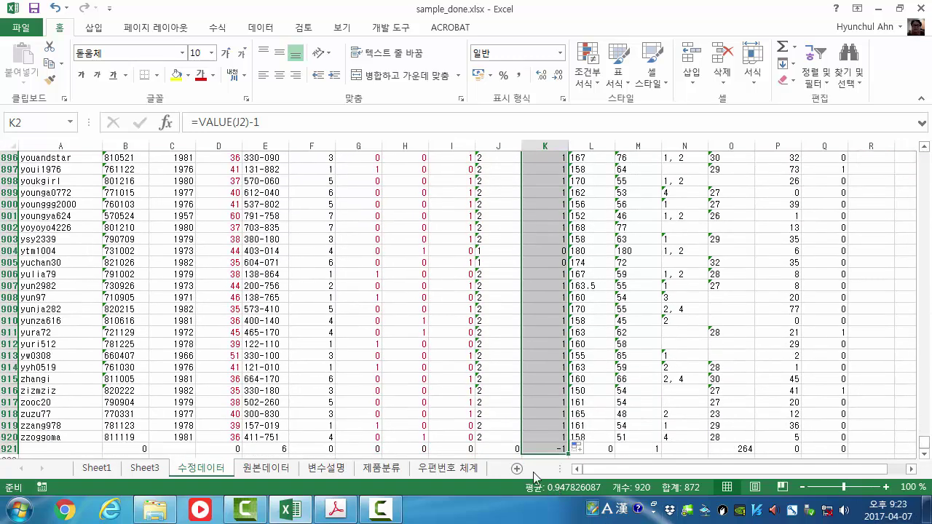
left_click(512, 449)
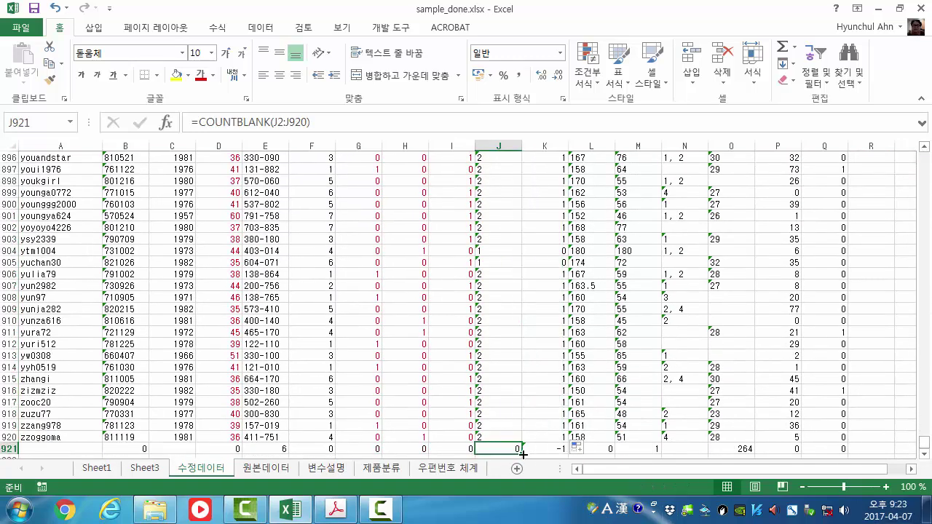
left_click_drag(522, 454, 567, 453)
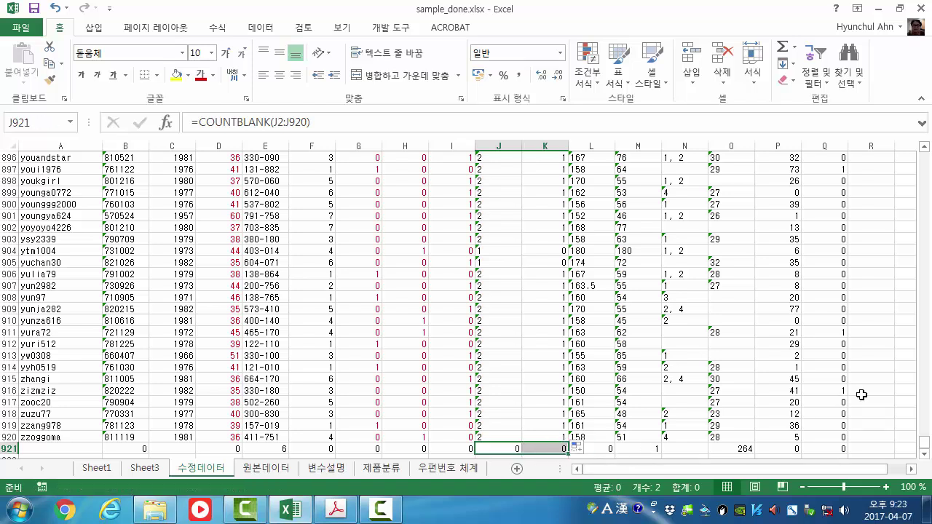
left_click(684, 368)
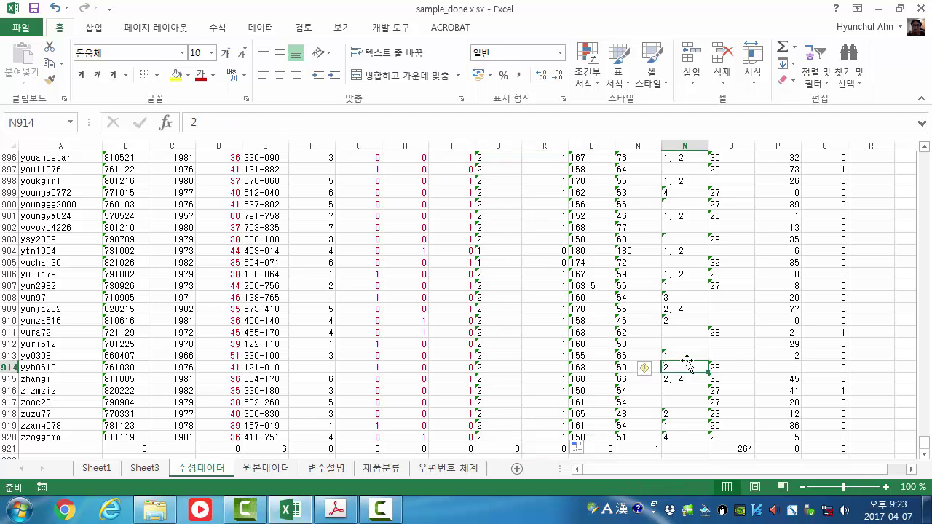
left_click(557, 435)
left_click_drag(558, 435, 560, 7)
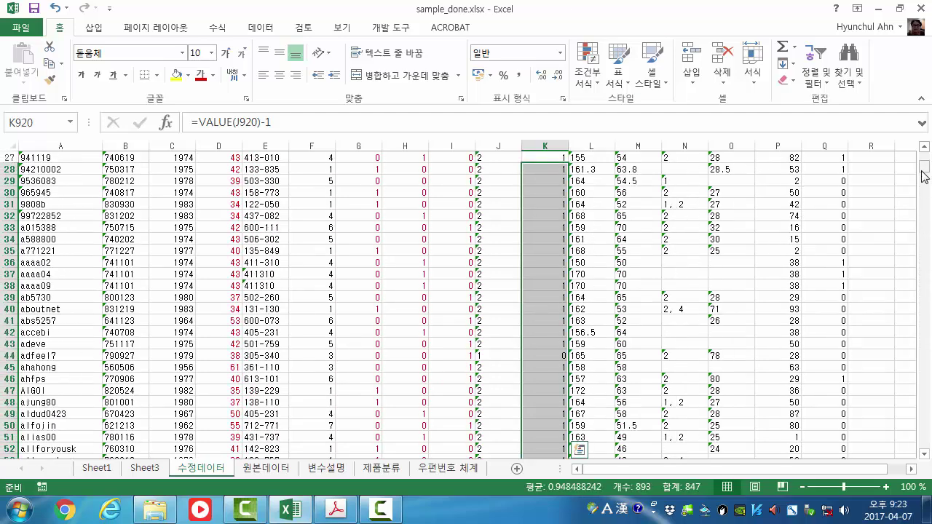
Color the text of the new gender column K red from its header through row 920
left_click_drag(924, 168, 925, 146)
left_click(544, 159)
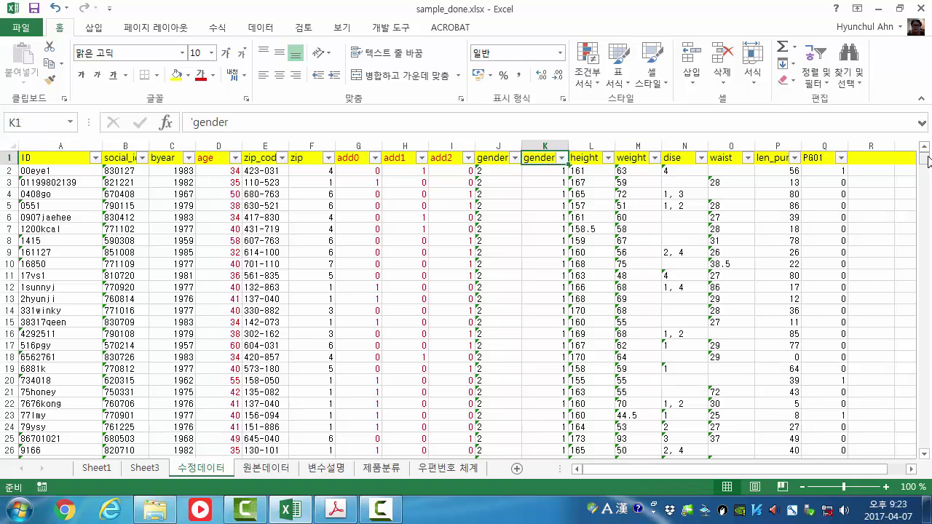
left_click_drag(928, 160, 923, 442)
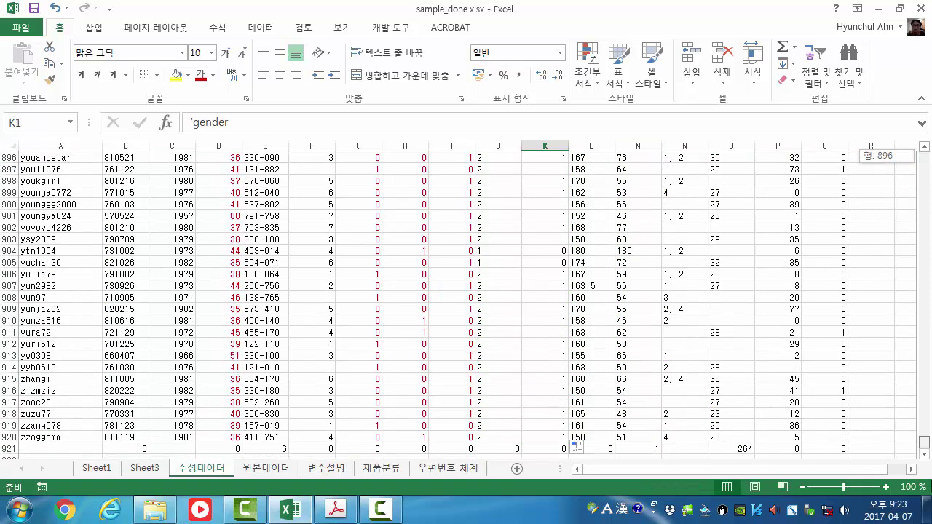
left_click(553, 436, "shift")
left_click(200, 76)
key("ctrl+Home")
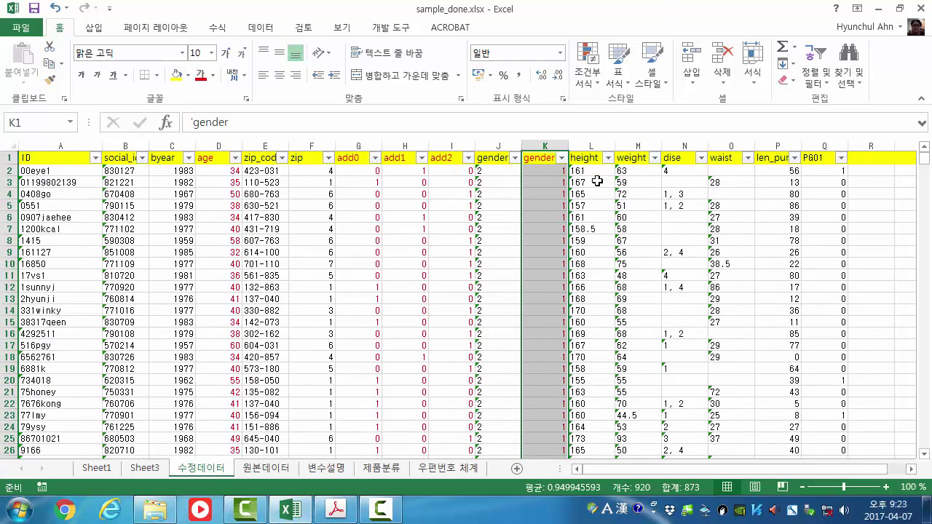
Check the height column from its first value down to the blank count in row 921
left_click(597, 181)
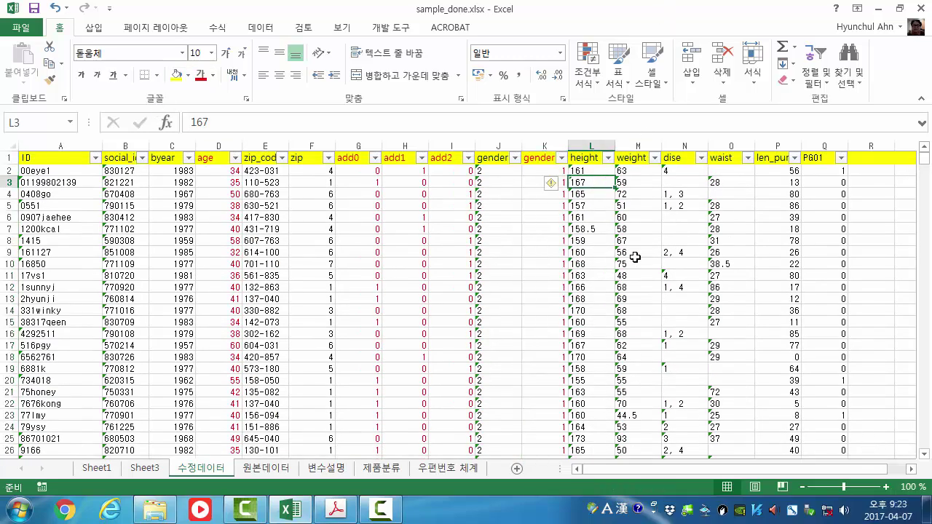
left_click(591, 169)
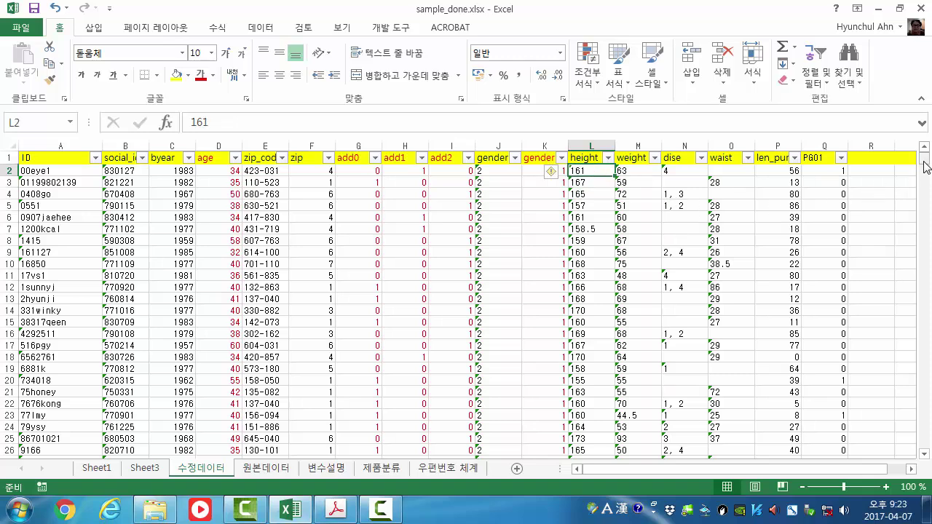
left_click_drag(924, 167, 929, 452)
left_click_drag(930, 467, 923, 151)
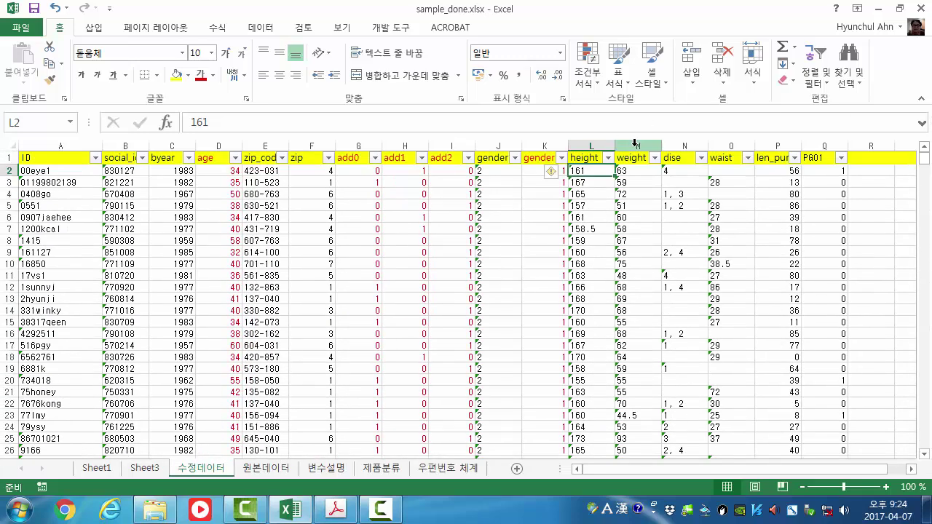
Insert a new column M before the weight column and give it the header height
left_click(636, 146)
right_click(636, 146)
left_click(694, 248)
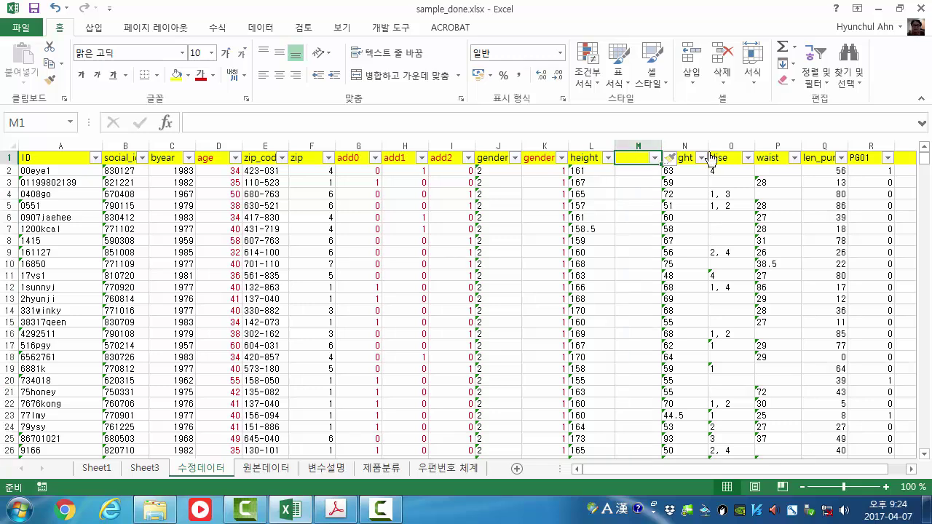
type("HEIG")
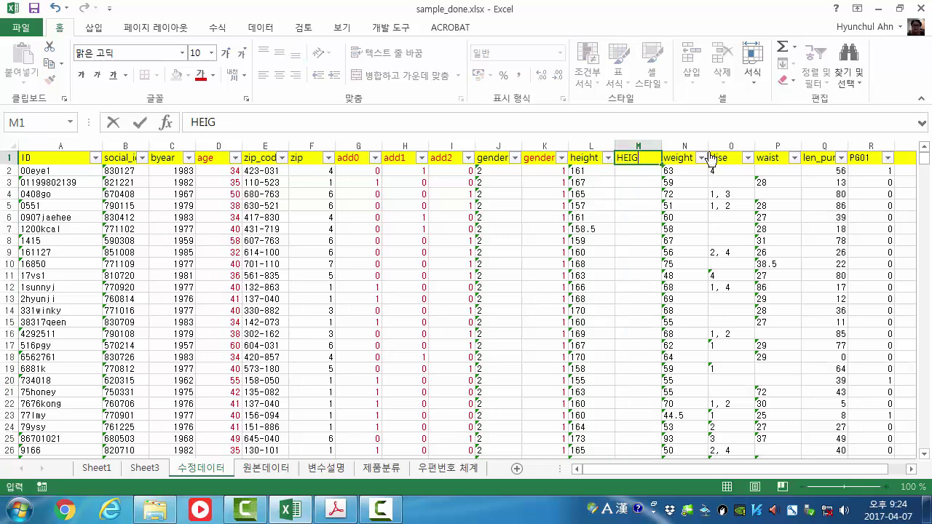
type("HTheight")
key("Return")
Enter =VALUE(L2) in M2 and fill the formula down the new height column
type("=value(")
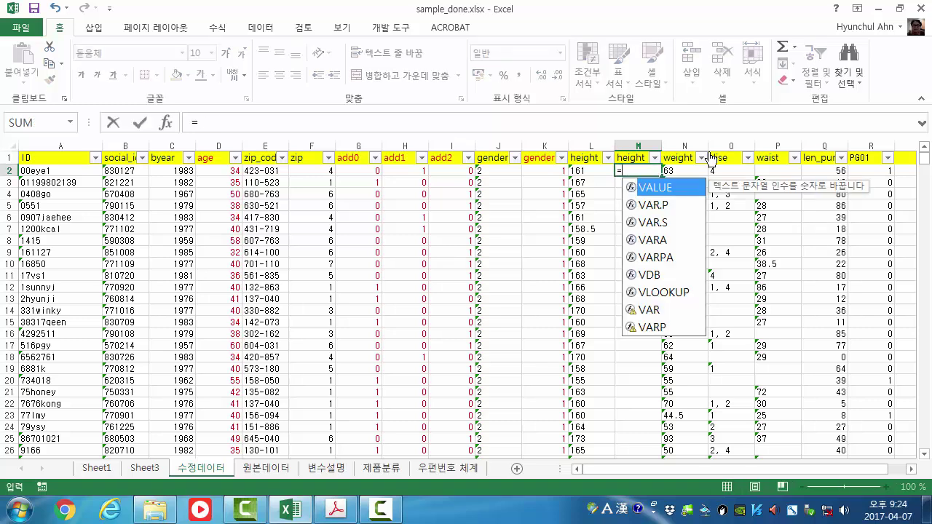
left_click(590, 172)
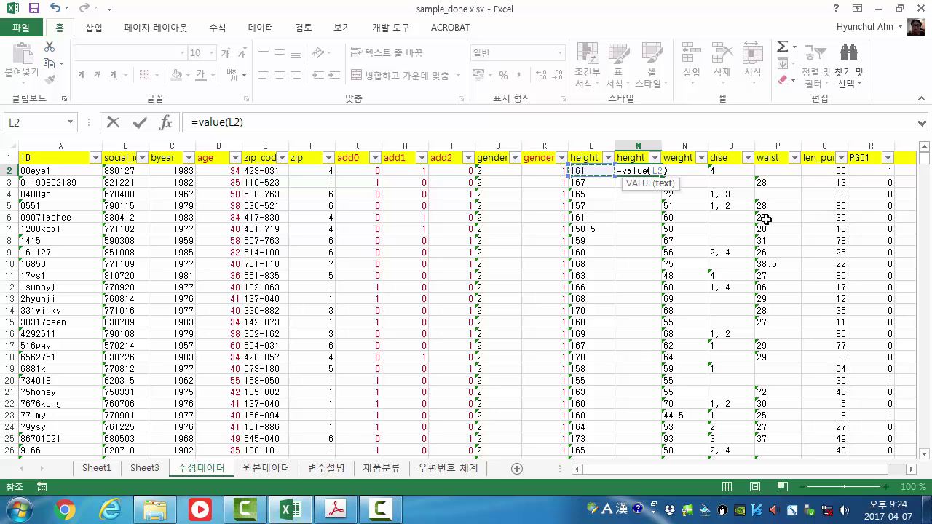
type(")")
key("Return")
key("Up")
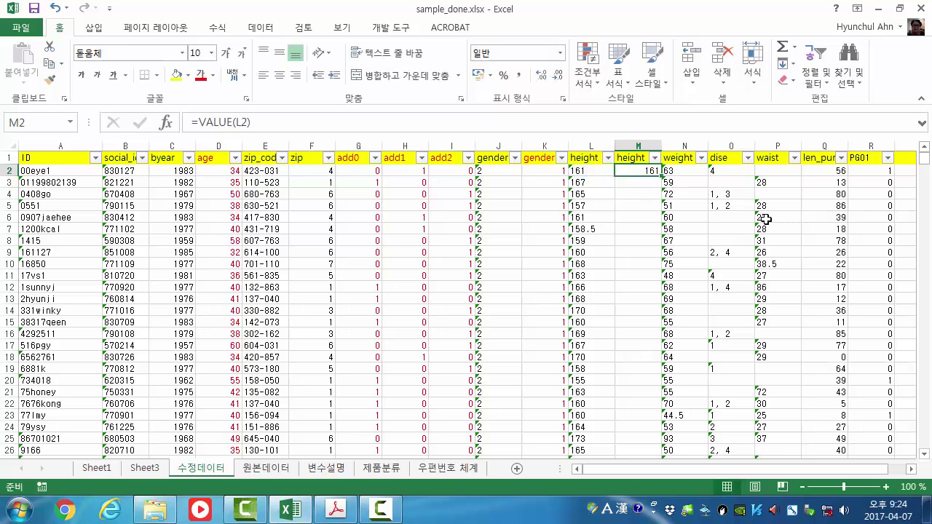
double_click(664, 179)
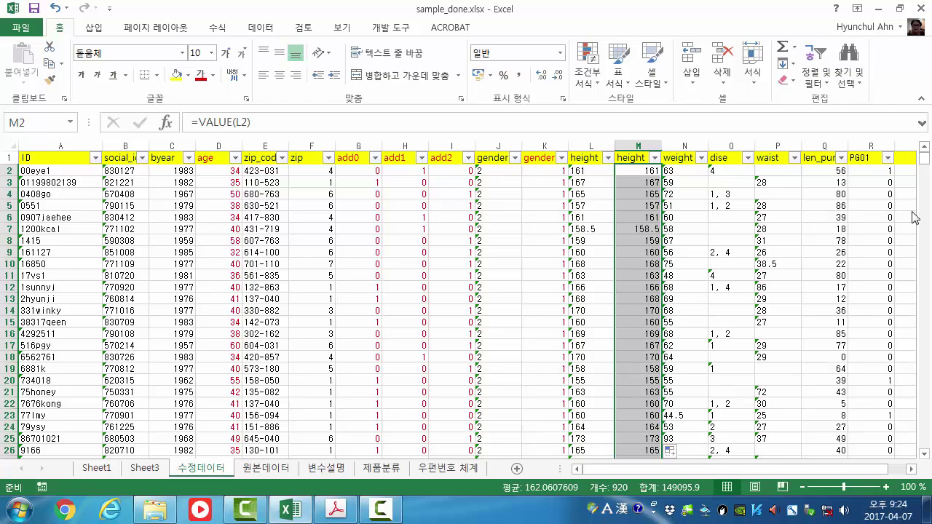
Copy the COUNTBLANK formula from L921 into M921 below the new height column
left_click_drag(927, 166, 929, 433)
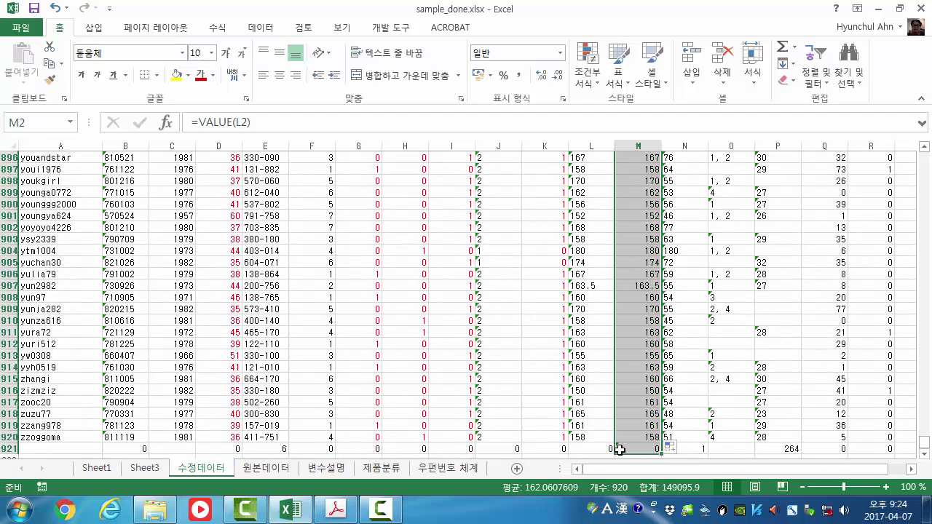
left_click(594, 448)
left_click_drag(615, 455, 682, 456)
left_click(701, 452)
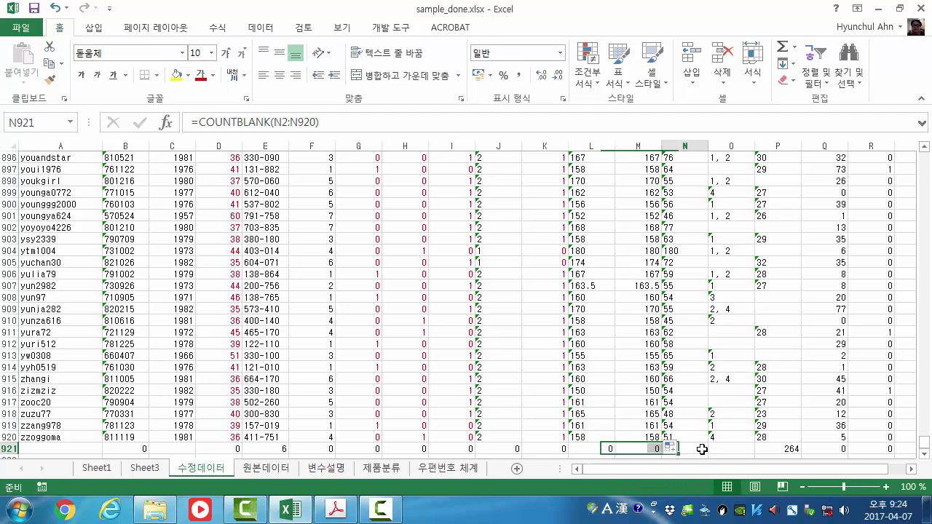
Insert a new blank column O before the dise column
left_click_drag(923, 445, 923, 152)
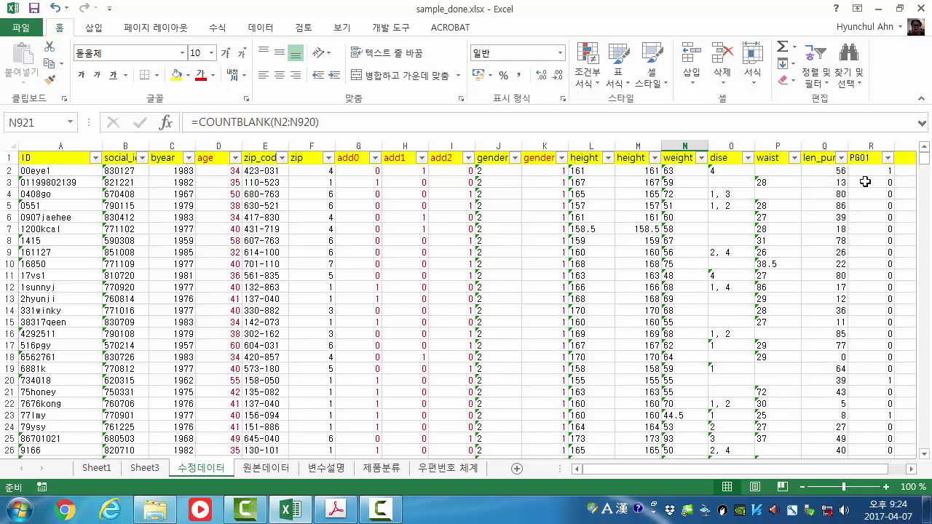
left_click(731, 145)
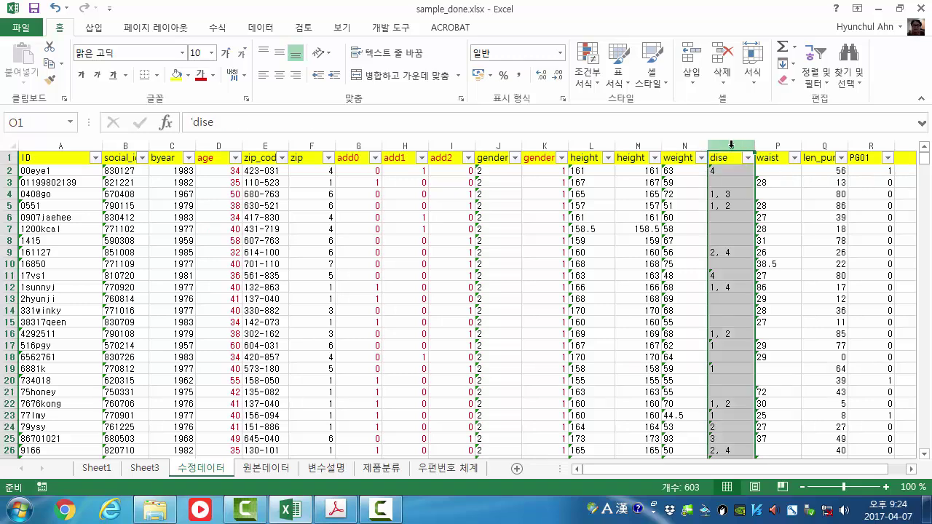
right_click(731, 145)
left_click(766, 250)
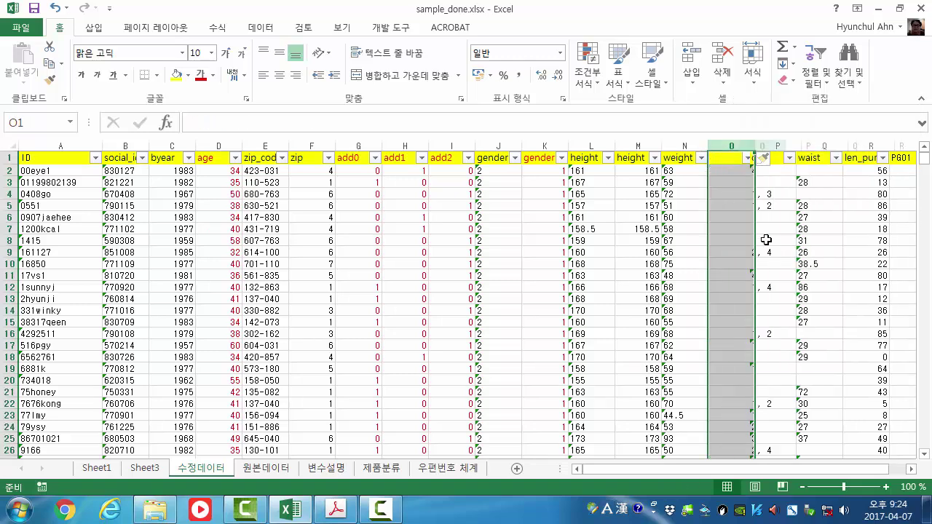
Color the text of the new height column M red from its header through row 920
key("Left")
key("Left")
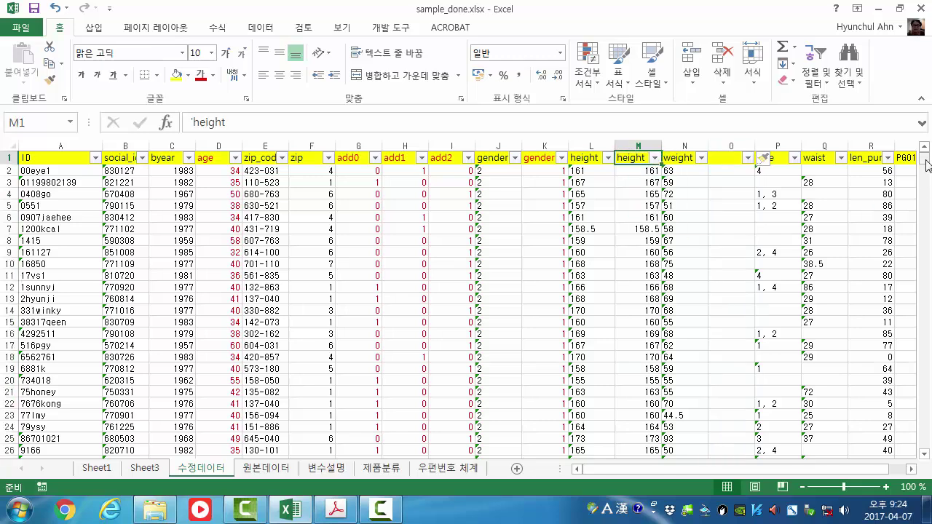
left_click_drag(926, 165, 923, 442)
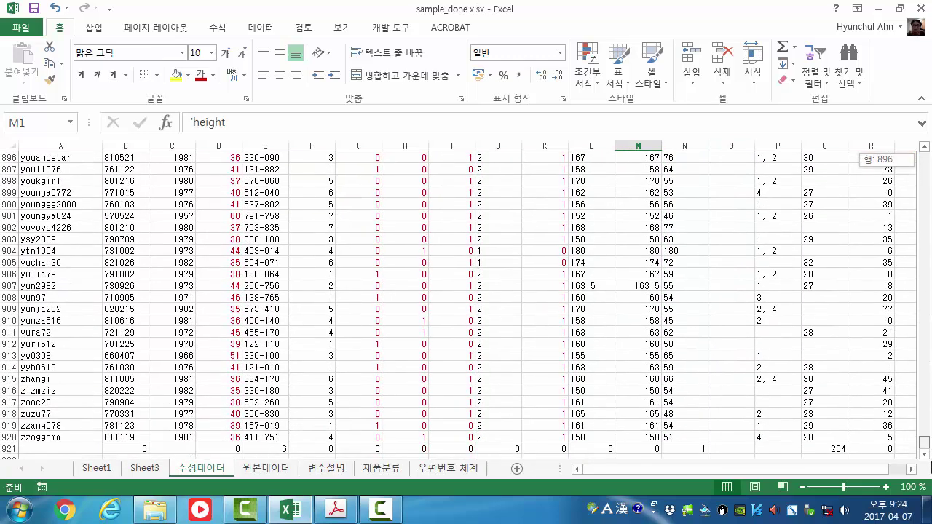
left_click(631, 438, "shift")
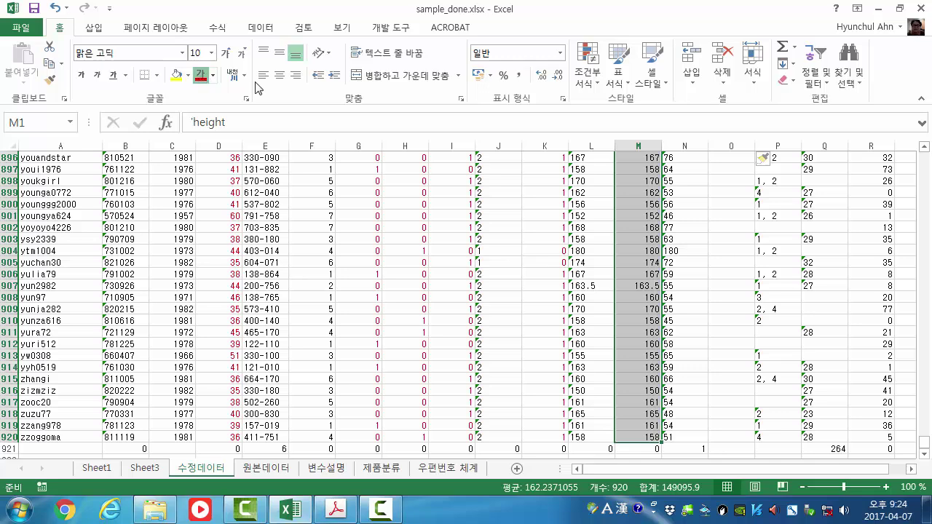
key("ctrl+BackSpace")
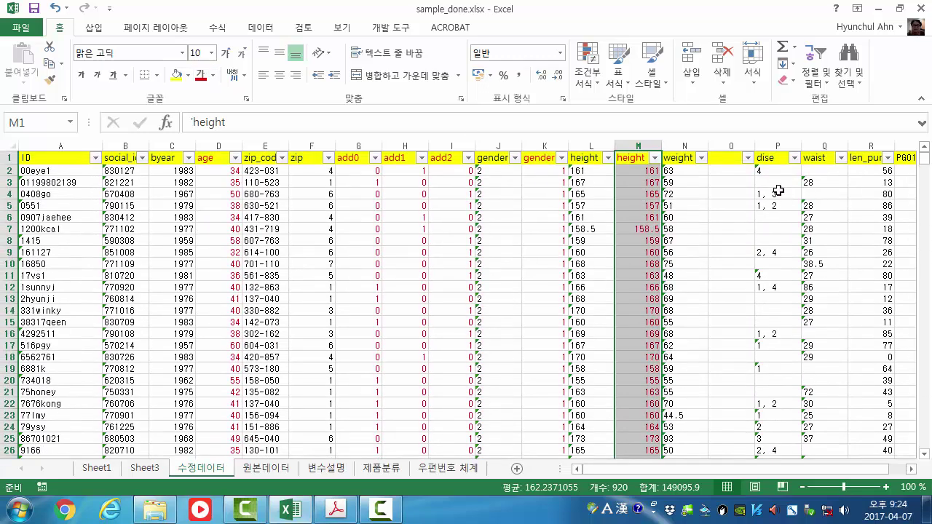
Enter weight as the header of the blank column in O1
left_click(723, 160)
type("wi")
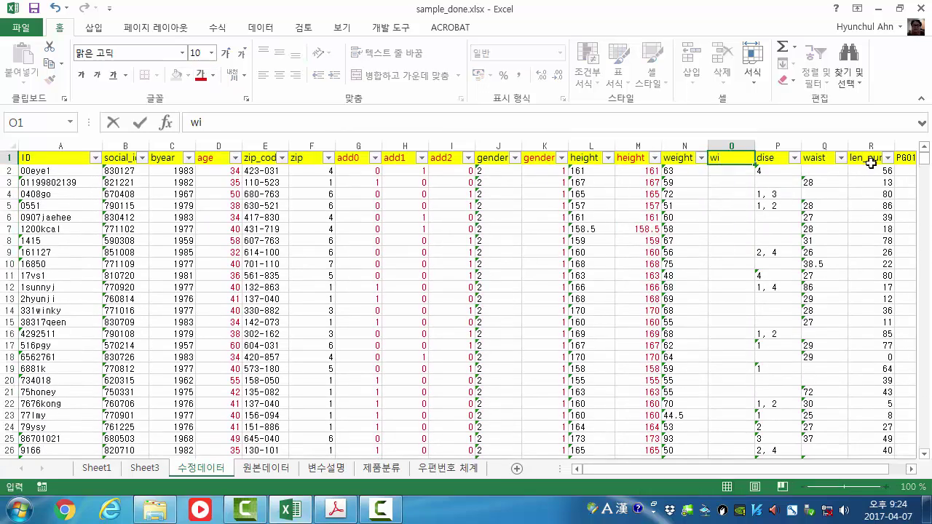
type("eight")
key("Return")
Enter =VALUE(N2) in O2 and fill the formula down the new weight column
type("=")
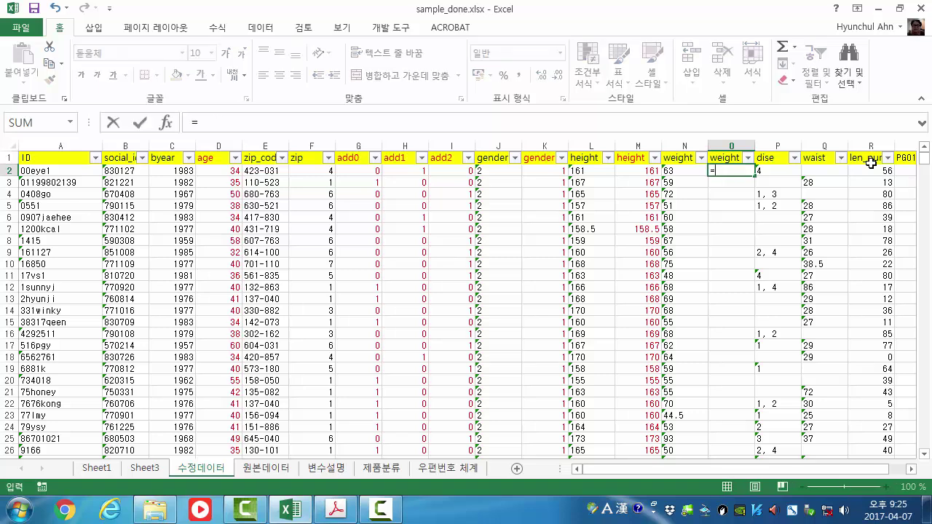
type("value(")
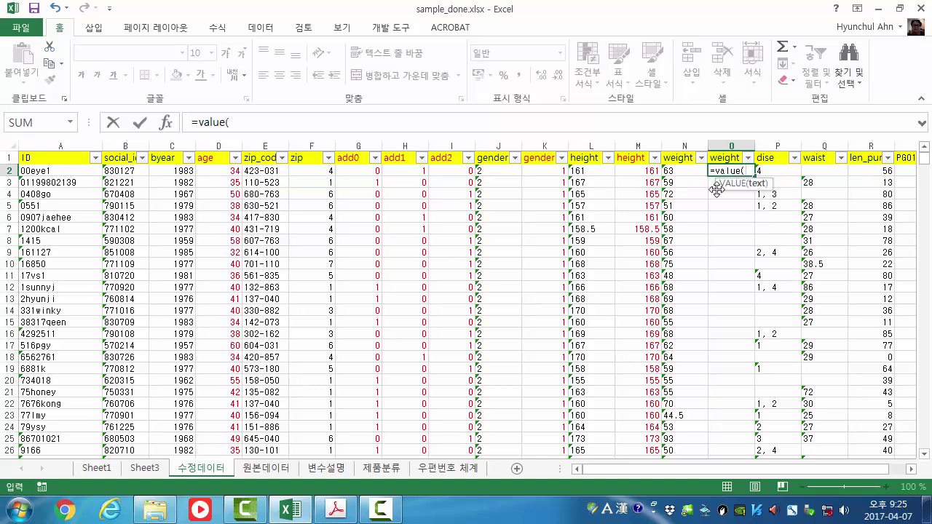
left_click(673, 173)
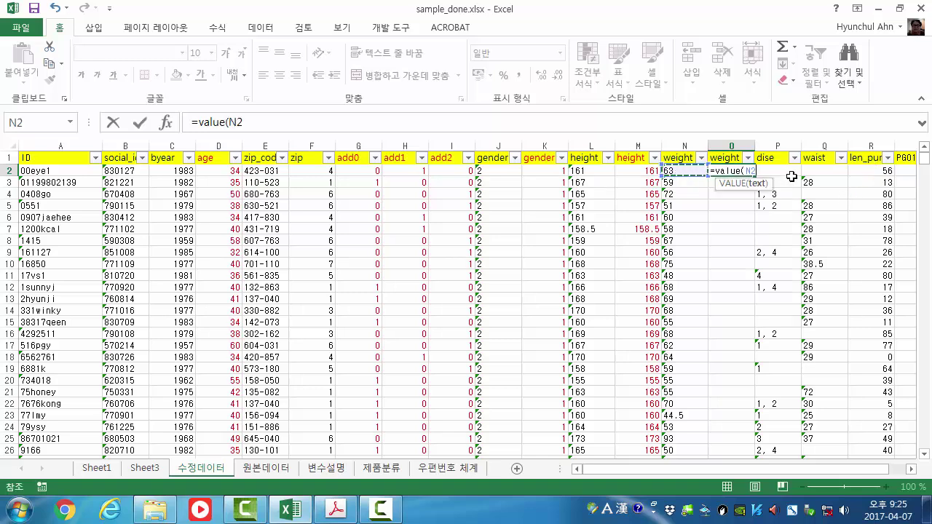
type(")")
key("Return")
left_click(746, 173)
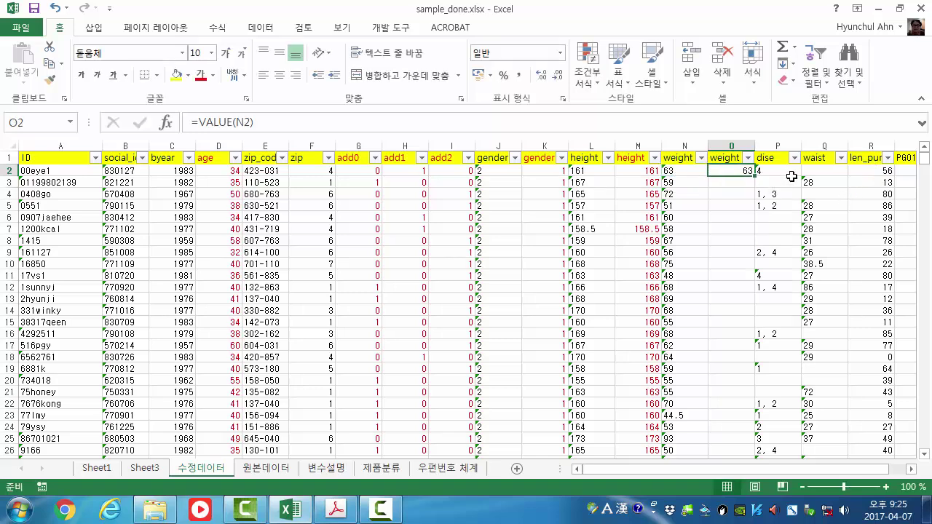
double_click(752, 177)
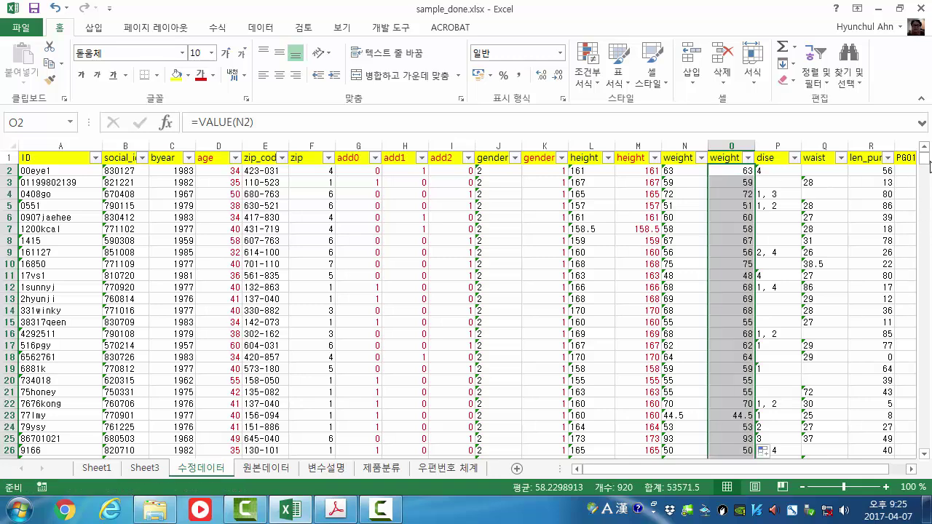
Copy the COUNTBLANK formula from N921 into O921 below the new weight column
left_click_drag(926, 163, 931, 451)
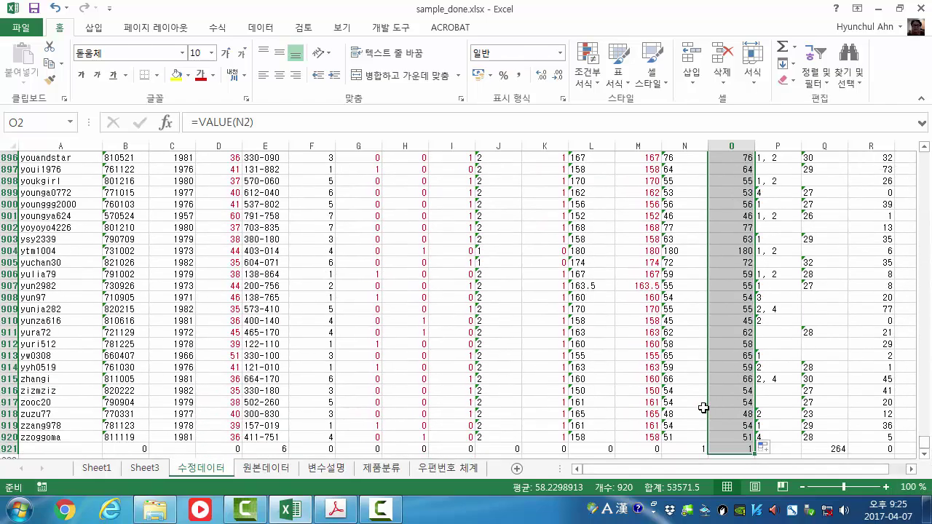
left_click(696, 449)
left_click_drag(707, 456, 740, 451)
left_click(739, 448)
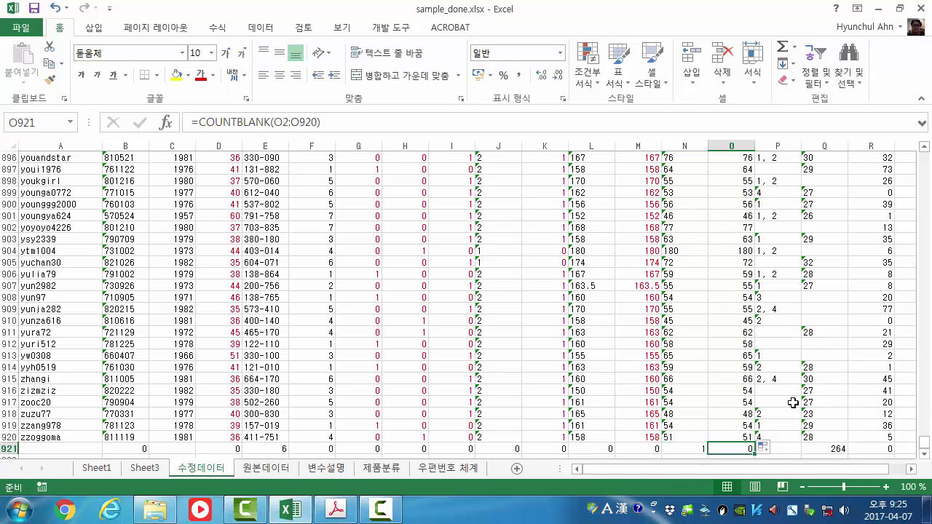
Color the text of the new weight column O red from its header through row 920
left_click(742, 435)
left_click_drag(924, 442, 928, 124)
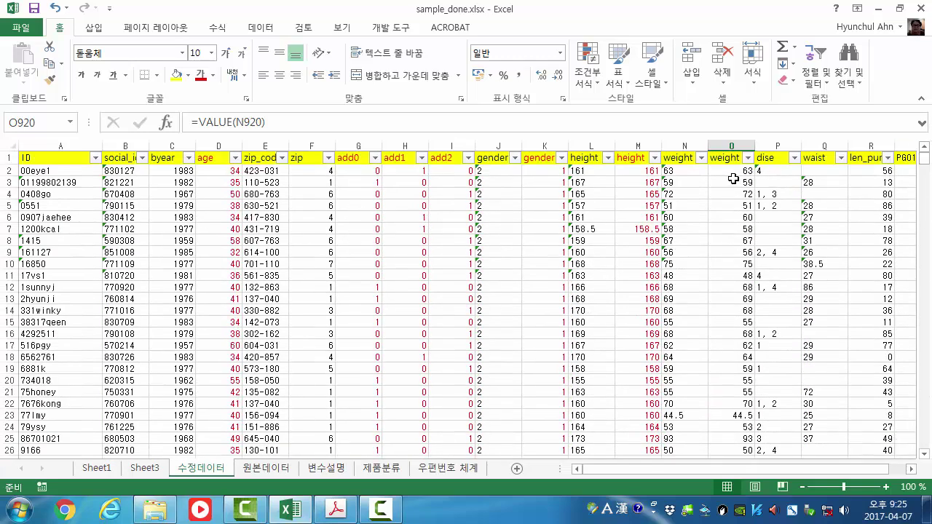
left_click(731, 146)
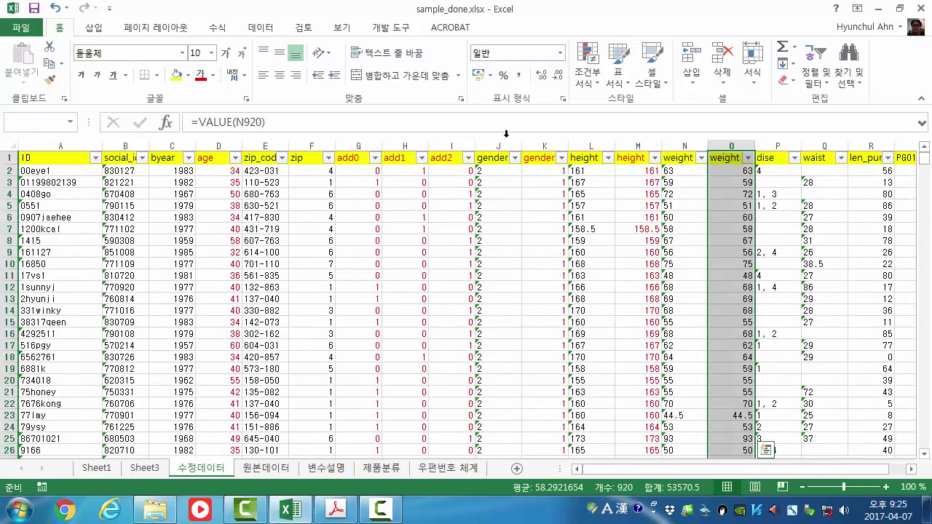
left_click(201, 76)
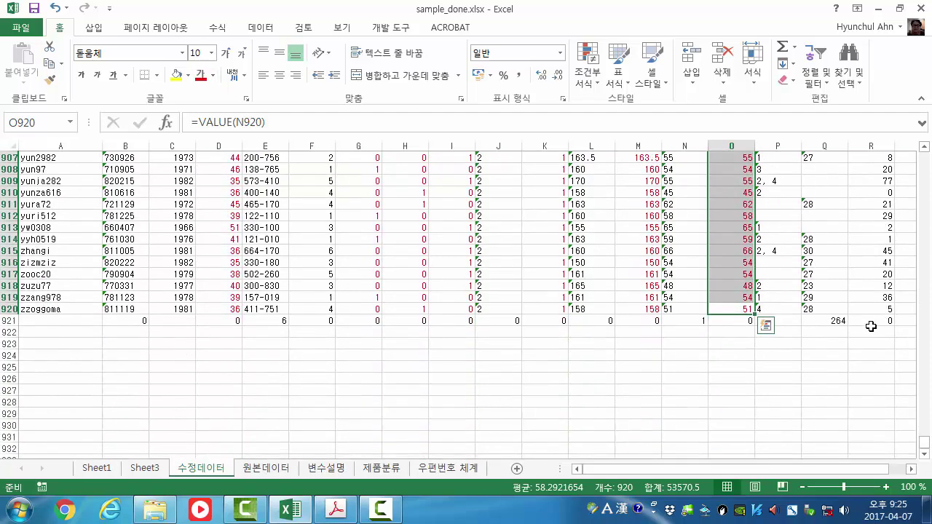
scroll(839, 337, "up", 5)
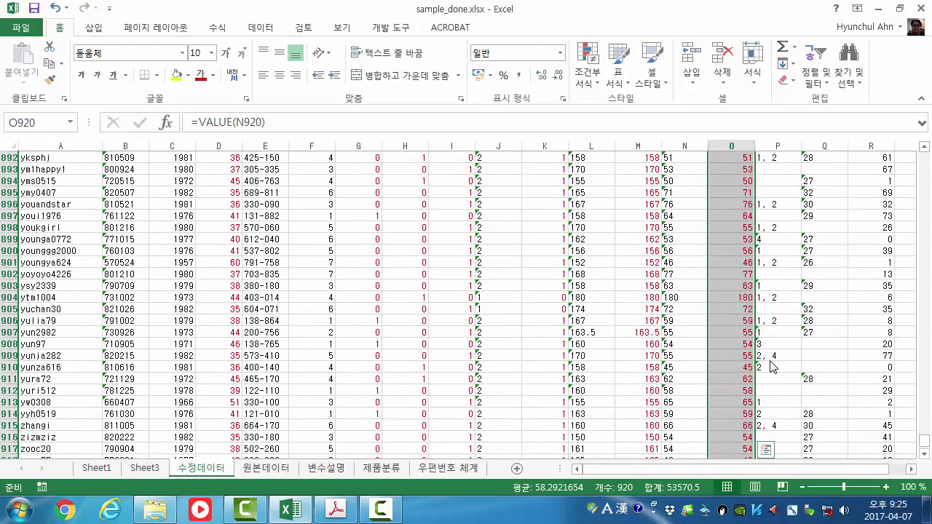
scroll(771, 368, "down", 4)
Filter the new weight column O to show only the rows with the value 0
left_click(690, 354)
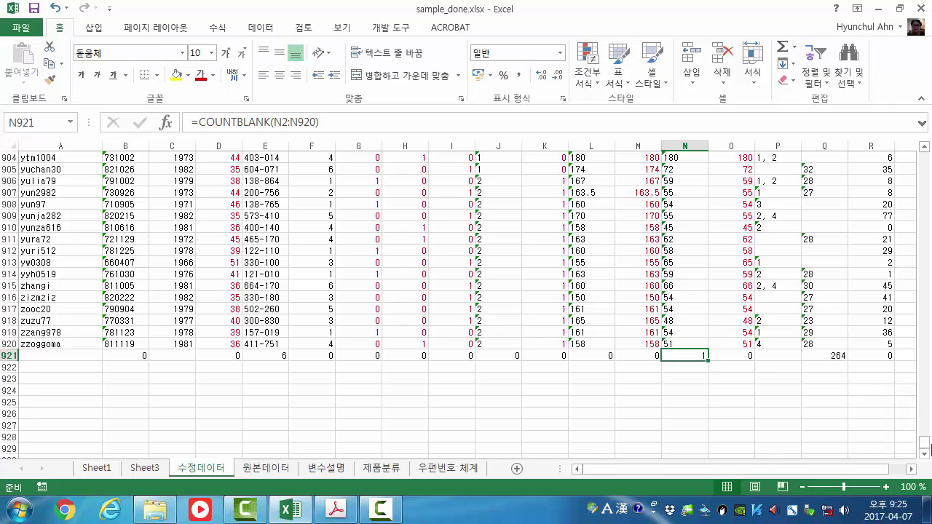
left_click_drag(925, 445, 929, 153)
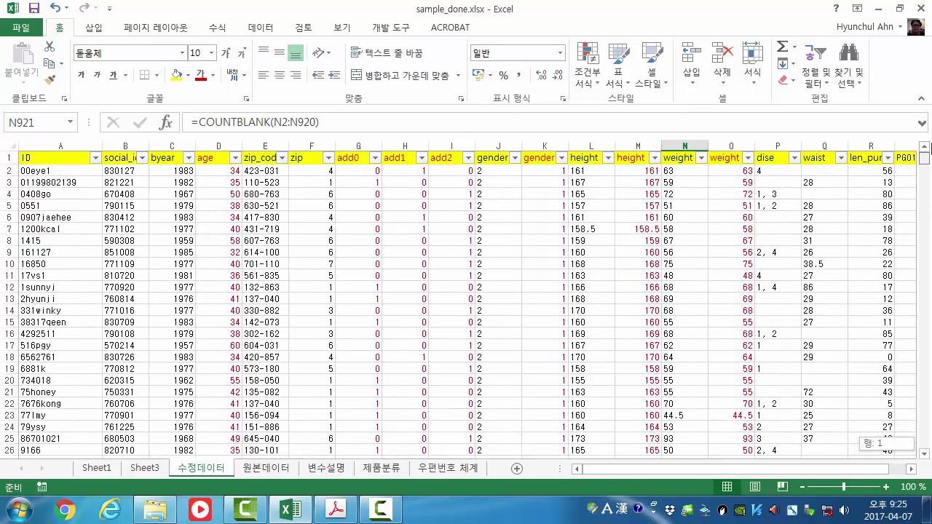
left_click(748, 158)
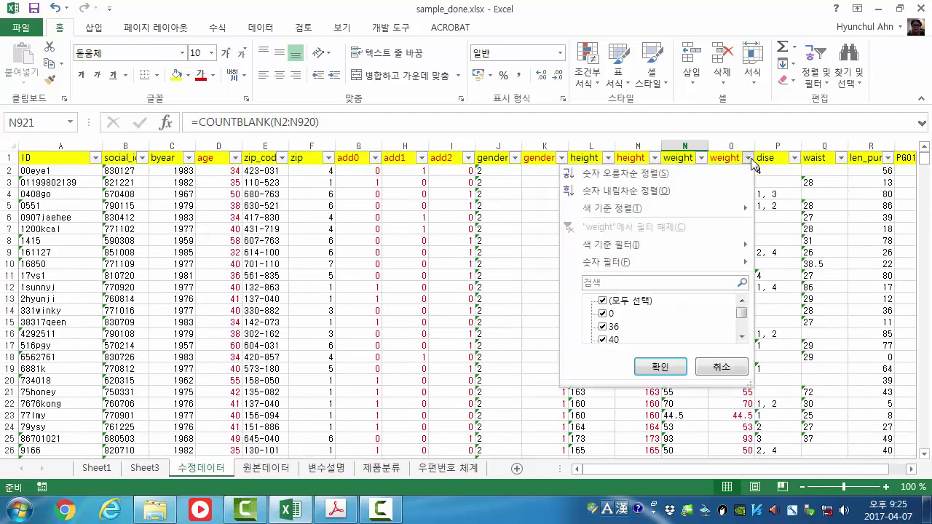
left_click(602, 300)
left_click(602, 314)
left_click(654, 366)
left_click(812, 289)
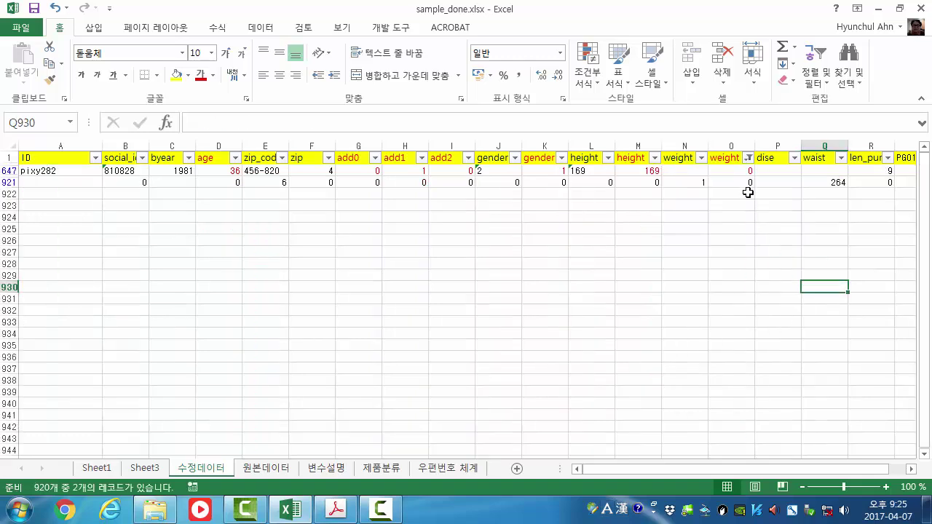
Delete the content of O647 so the customer's missing weight is a blank cell
left_click(744, 171)
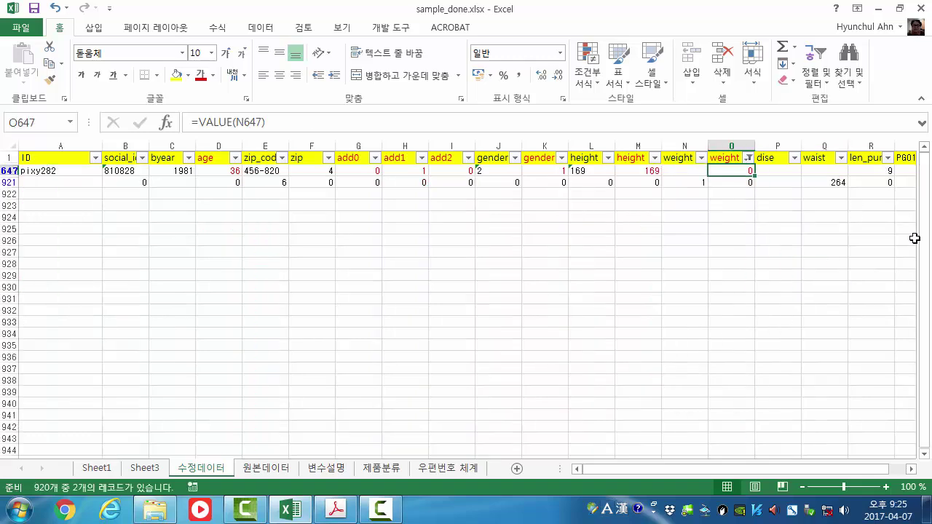
key("Delete")
key("Down")
key("Up")
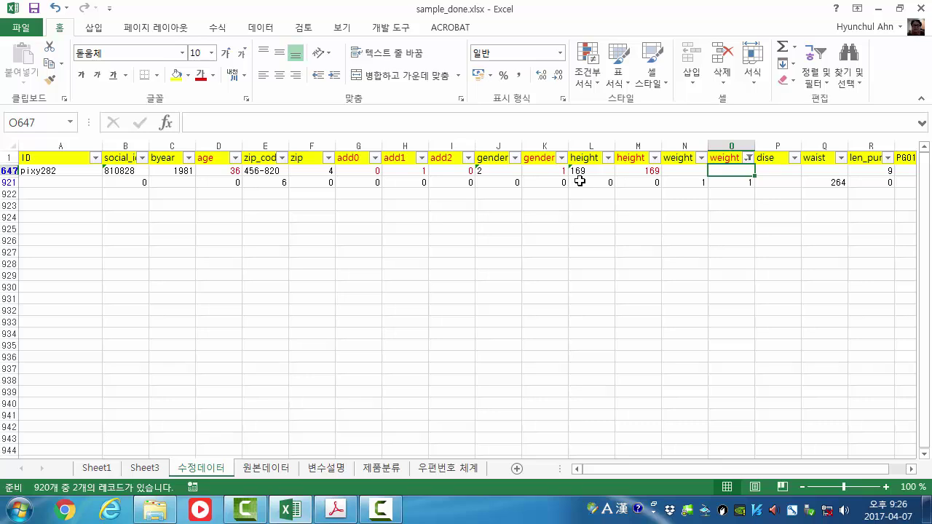
Clear the filter from the new weight column O
left_click(747, 158)
left_click(604, 300)
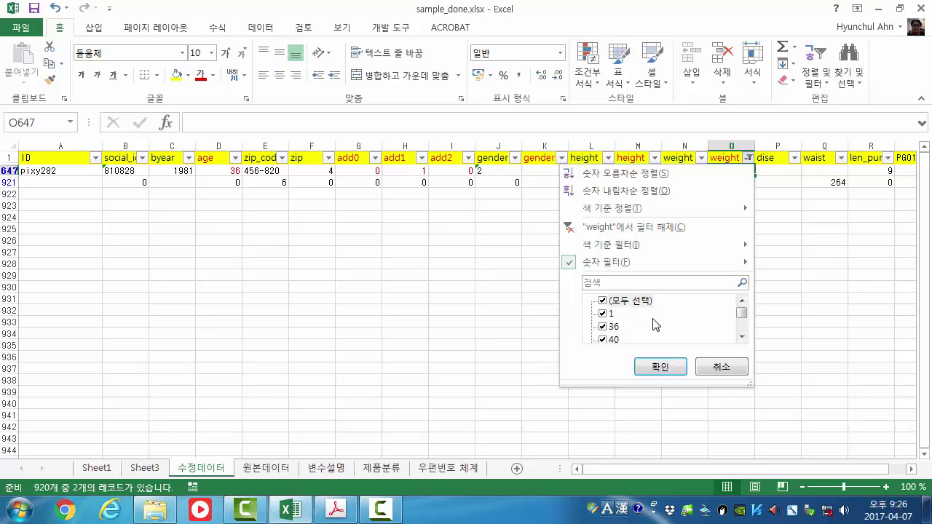
left_click(618, 227)
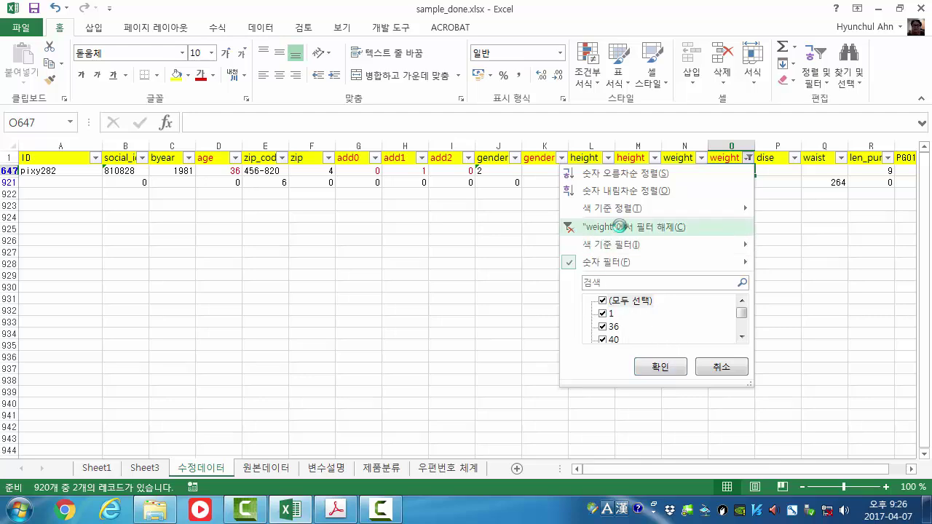
Filter the new height column M to show only the customers with height 169
left_click(656, 159)
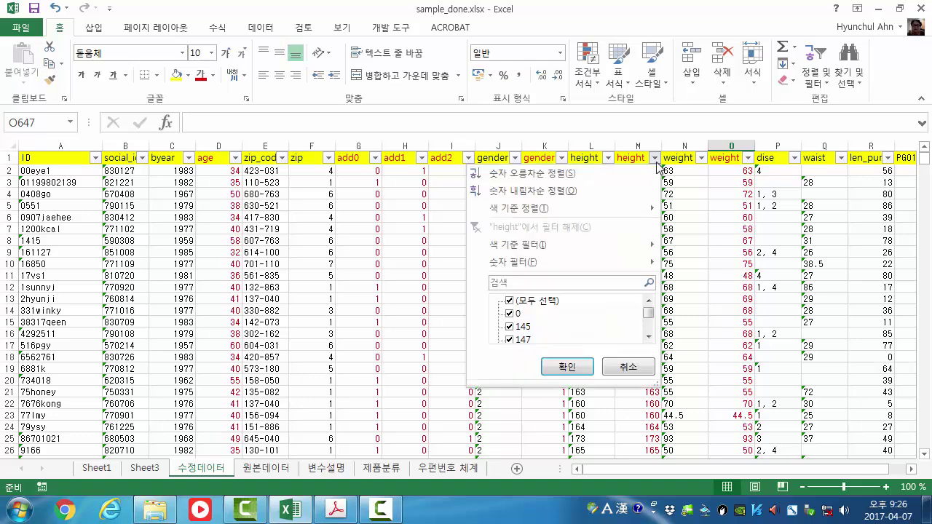
left_click(509, 300)
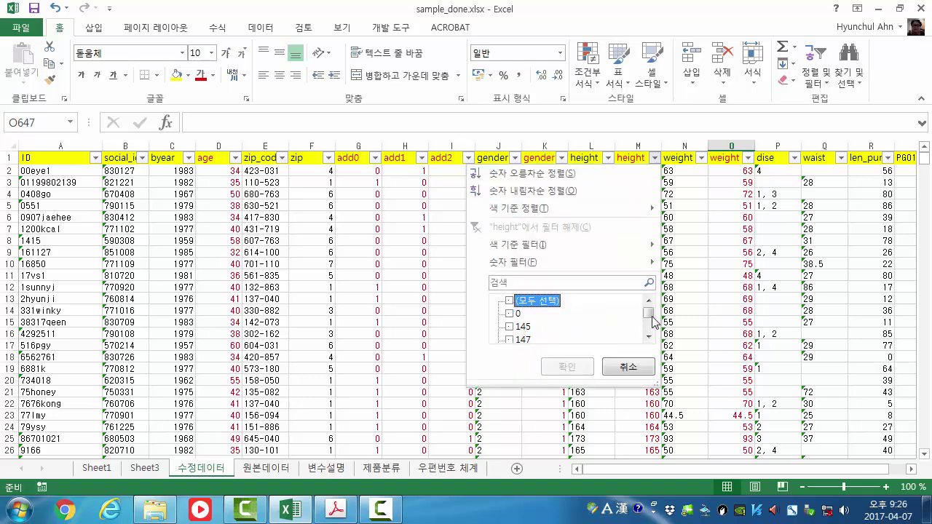
mouse_move(652, 318)
left_mouse_down()
mouse_move(654, 329)
mouse_move(648, 321)
left_mouse_up()
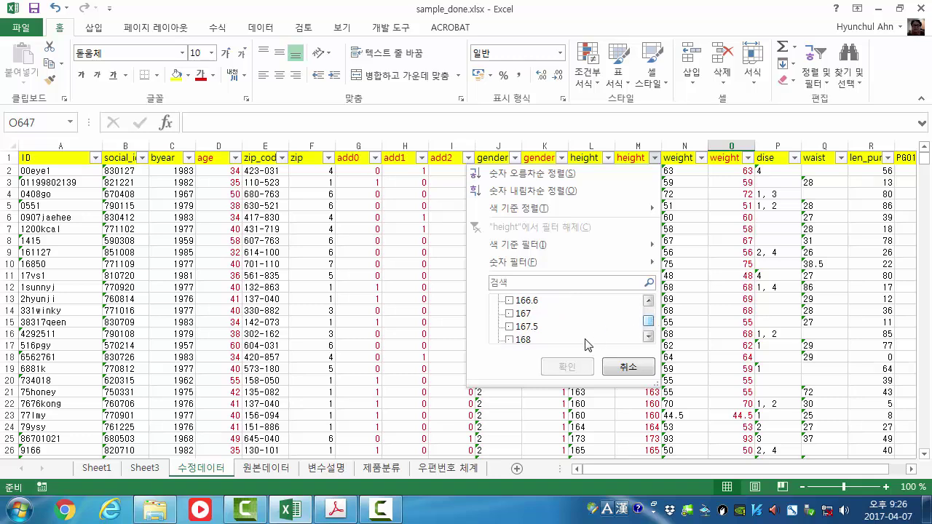
left_click(649, 337)
left_click(649, 337)
left_click(509, 328)
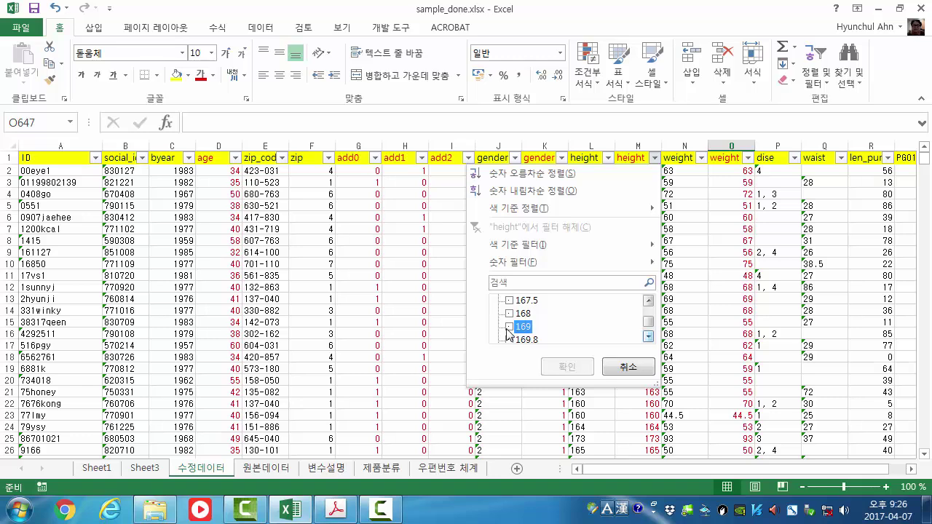
left_click(564, 367)
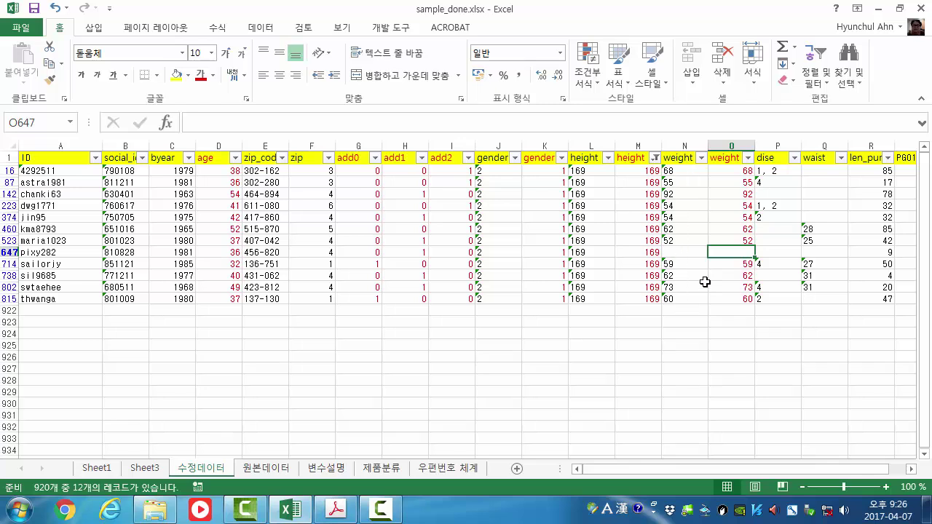
Calculate the average weight in O923 with =average(O16:O815)
left_click(735, 326)
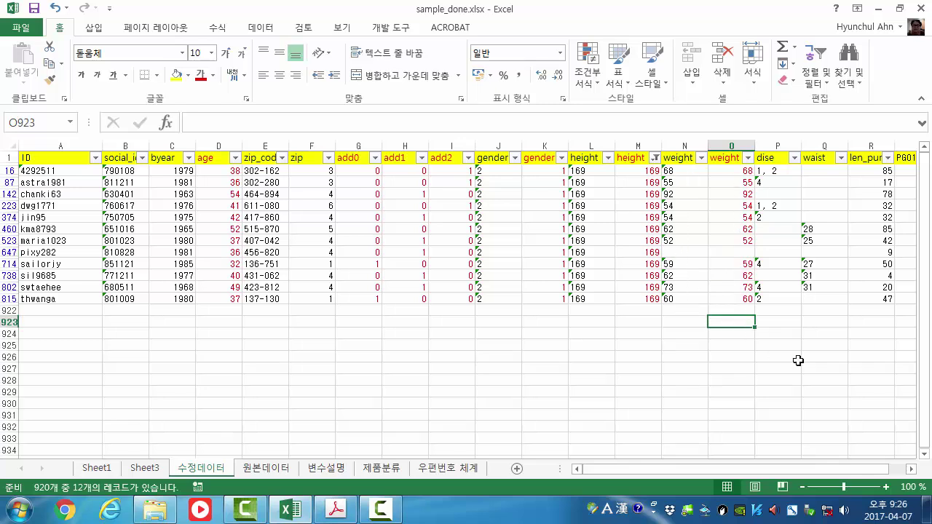
type("=vaerag")
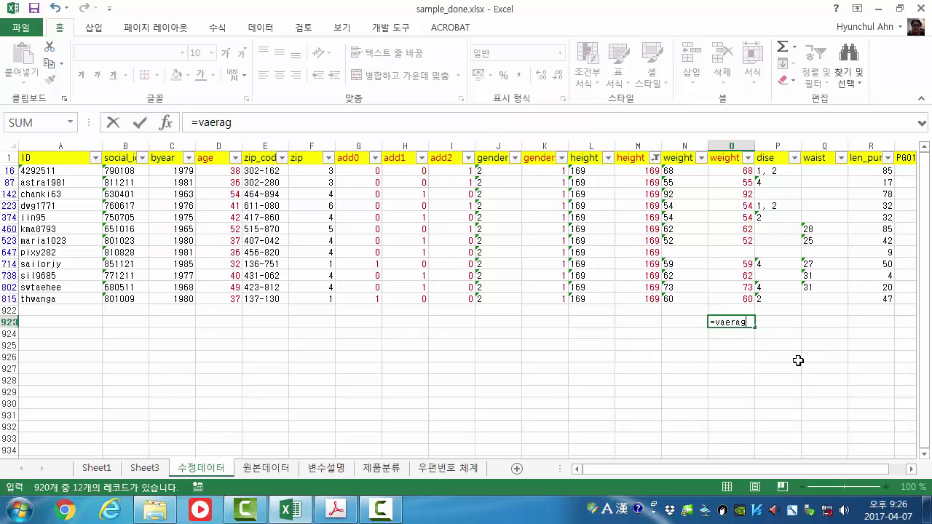
key("BackSpace")
key("BackSpace")
key("BackSpace")
key("BackSpace")
key("BackSpace")
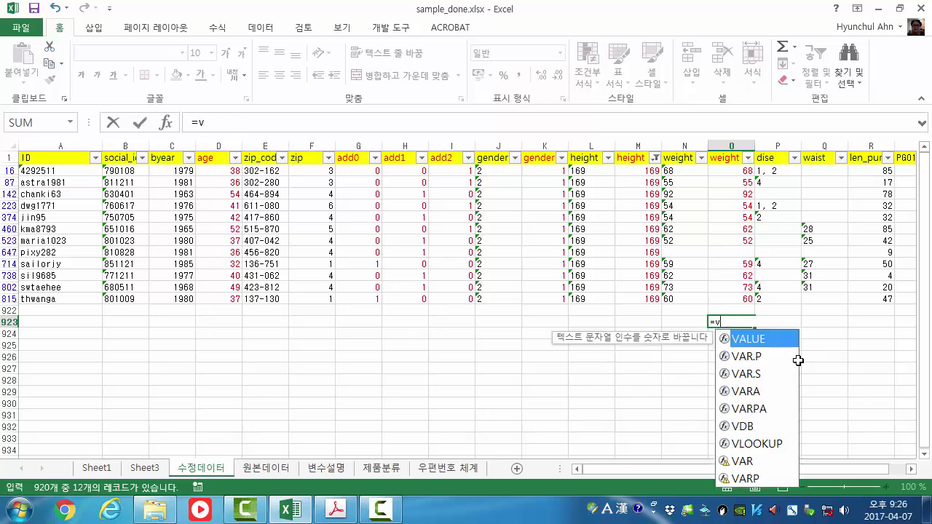
type("average")
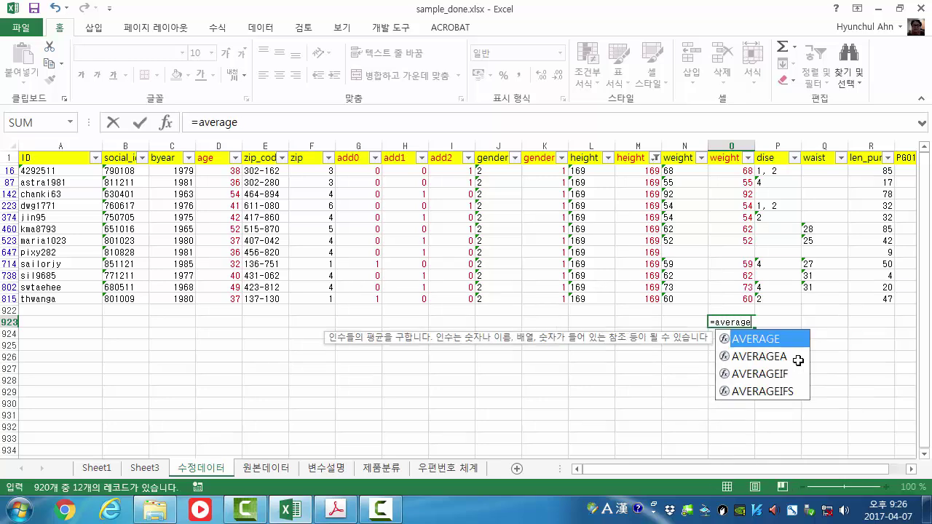
type("(")
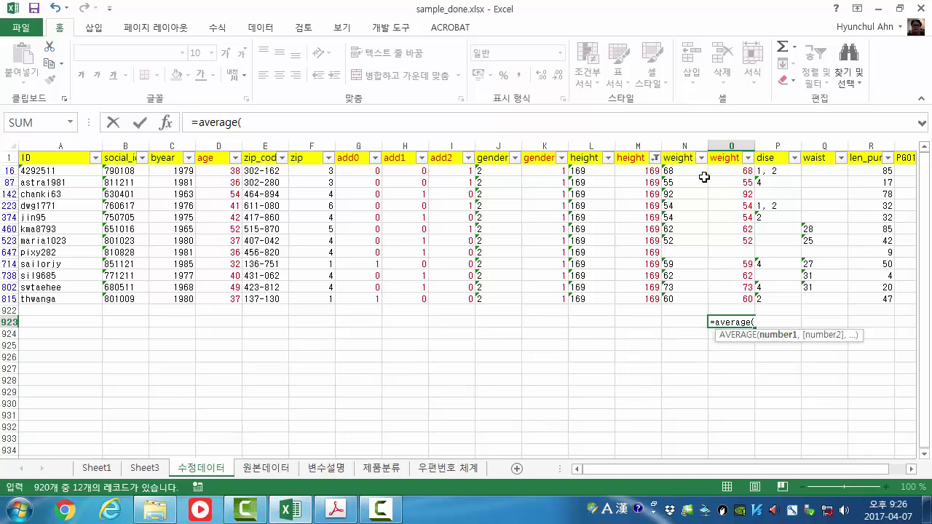
left_click(730, 169)
left_click_drag(731, 300, 732, 299)
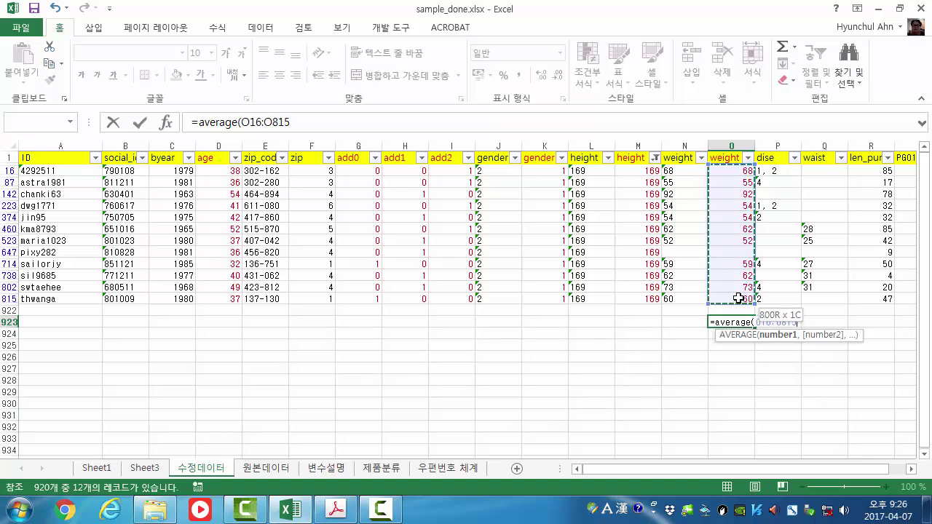
type(")")
key("Return")
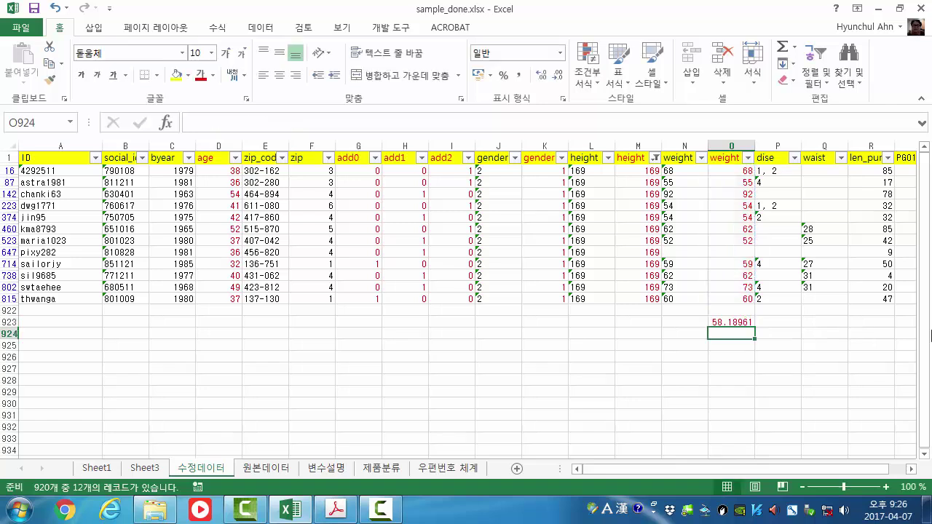
Copy the average in O923 and paste it as a value into the blank weight cell O647
left_click(732, 321)
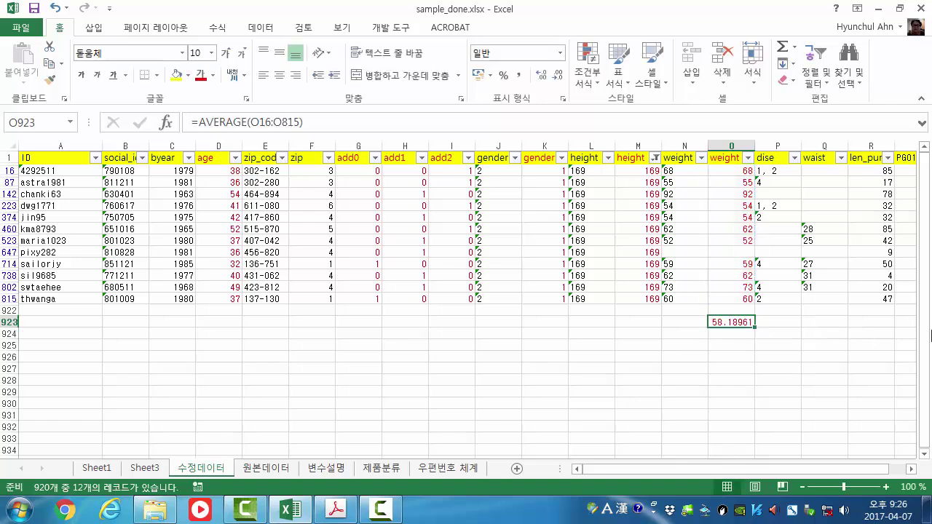
right_click(729, 318)
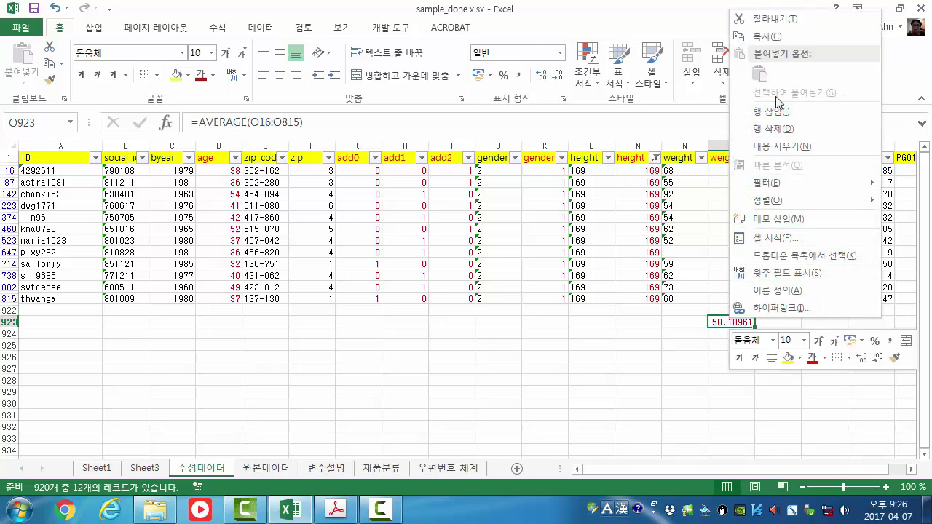
left_click(782, 37)
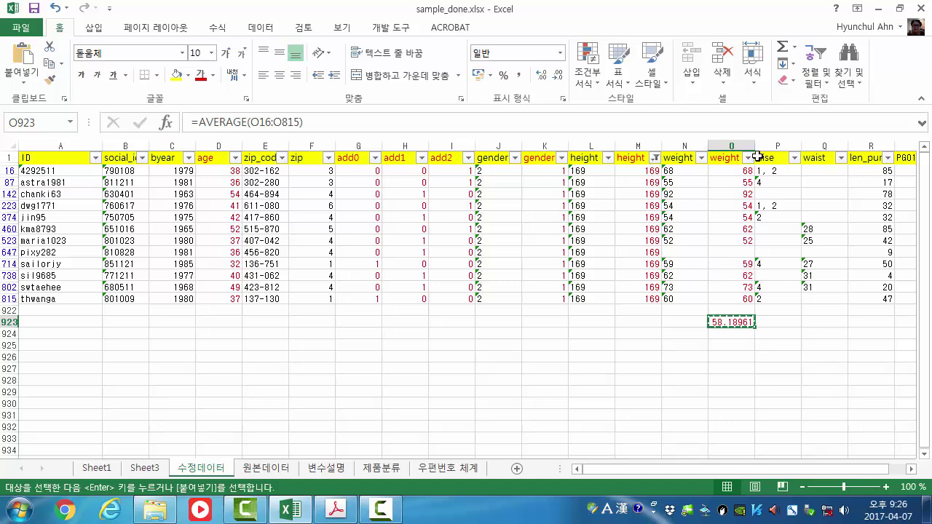
left_click(737, 253)
right_click(734, 251)
left_click(789, 247)
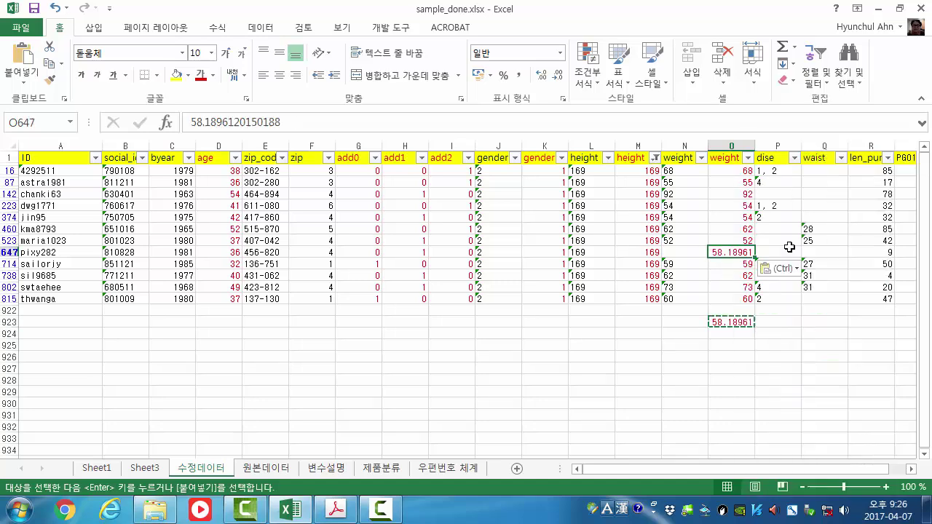
Delete the temporary average formula from O923
left_click(763, 428)
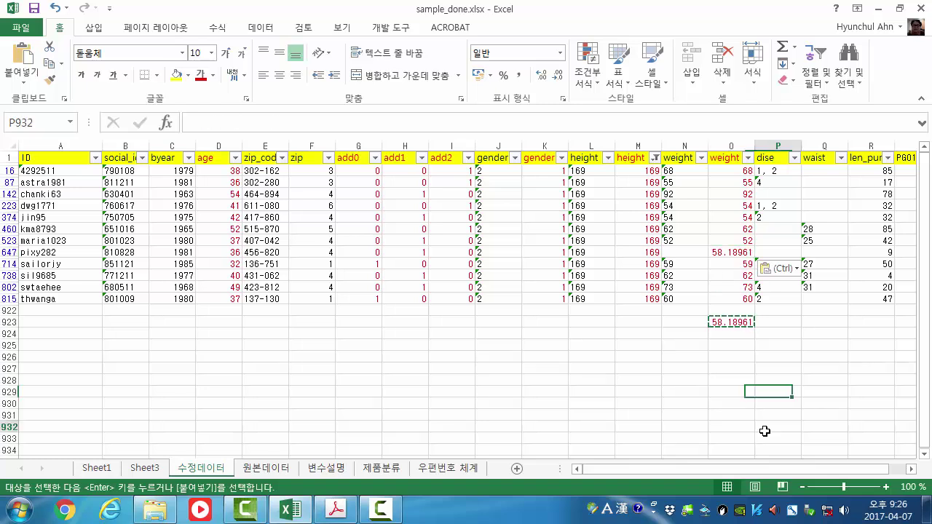
left_click(719, 321)
key("Delete")
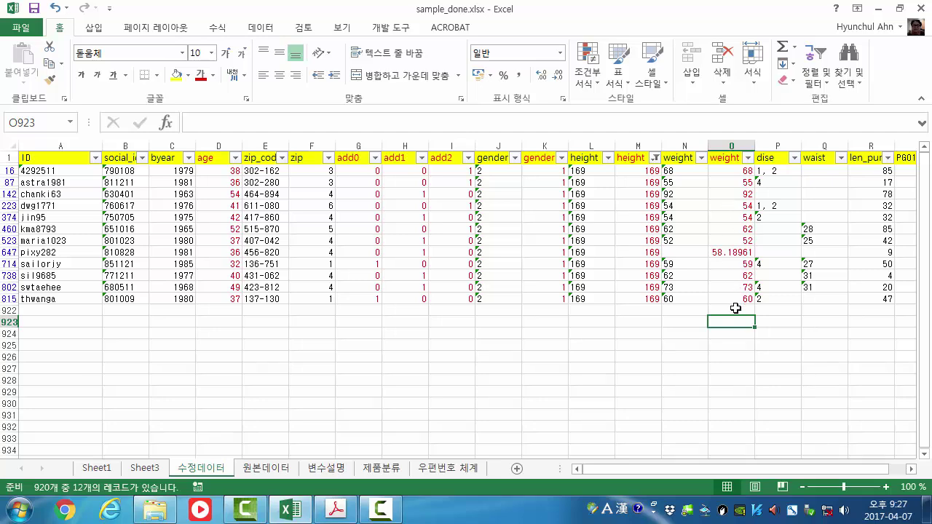
Switch to the biza02.pdf slides in Acrobat, review the missing-value and outlier-removal pages, and return to the workbook
left_click(335, 509)
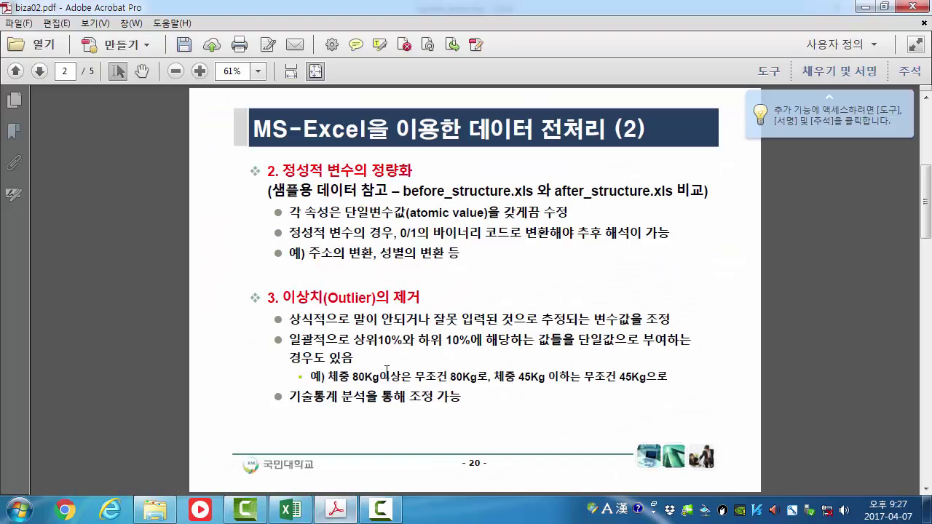
scroll(387, 372, "up", 1)
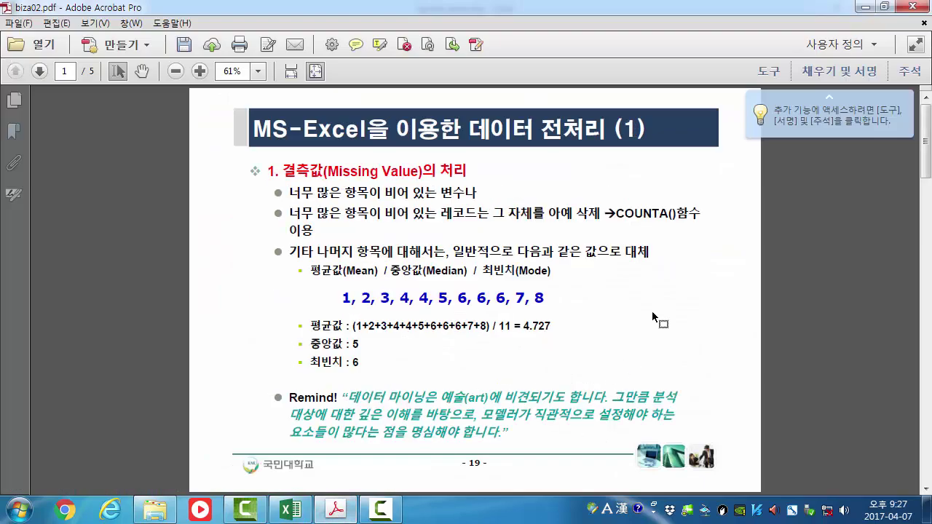
left_click(864, 6)
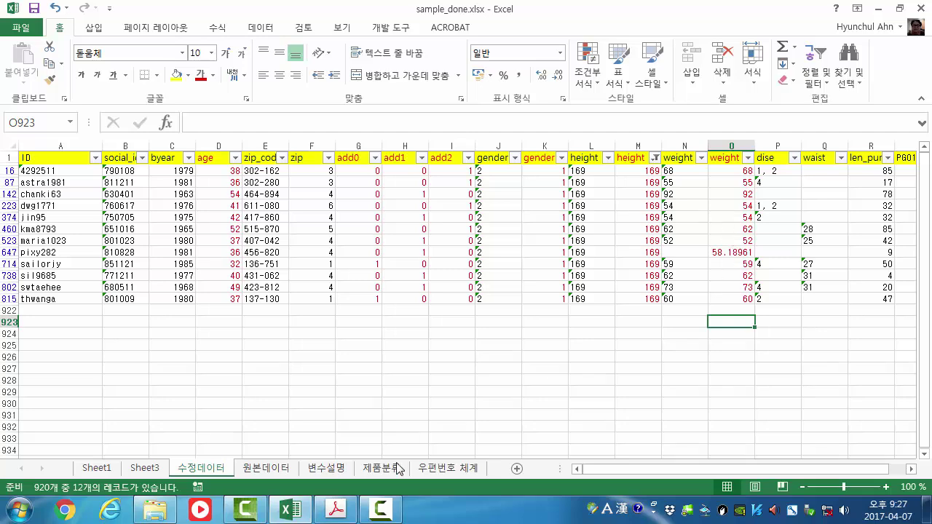
left_click(343, 511)
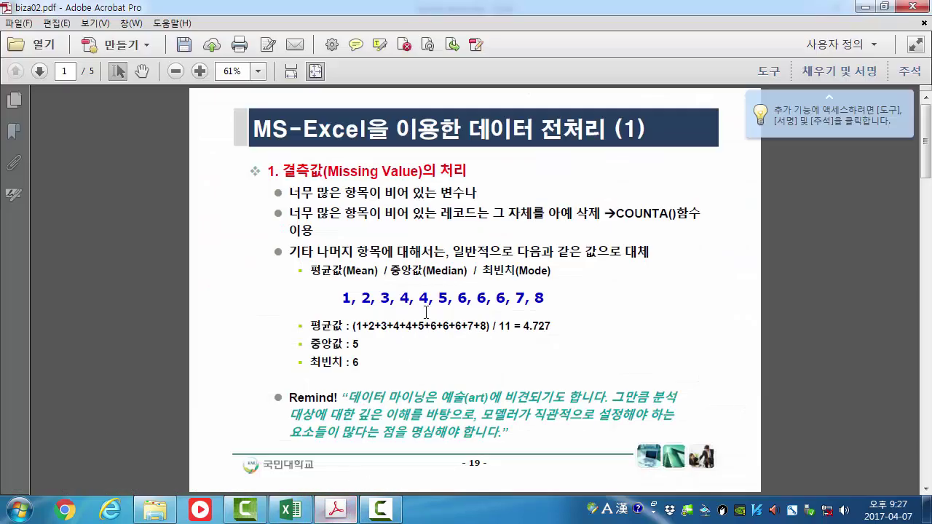
scroll(421, 297, "down", 1)
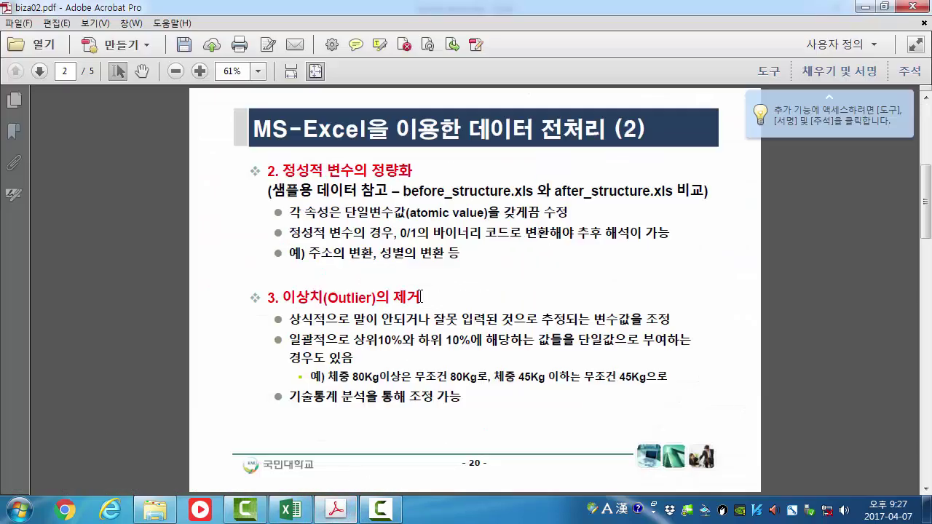
left_click(866, 7)
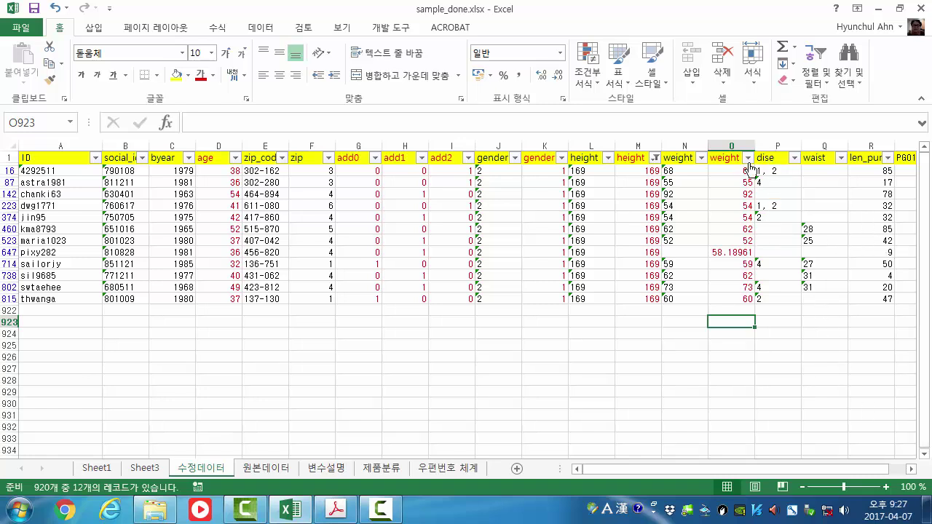
Clear the filter from the new height column M and widen the dise column P
left_click(654, 157)
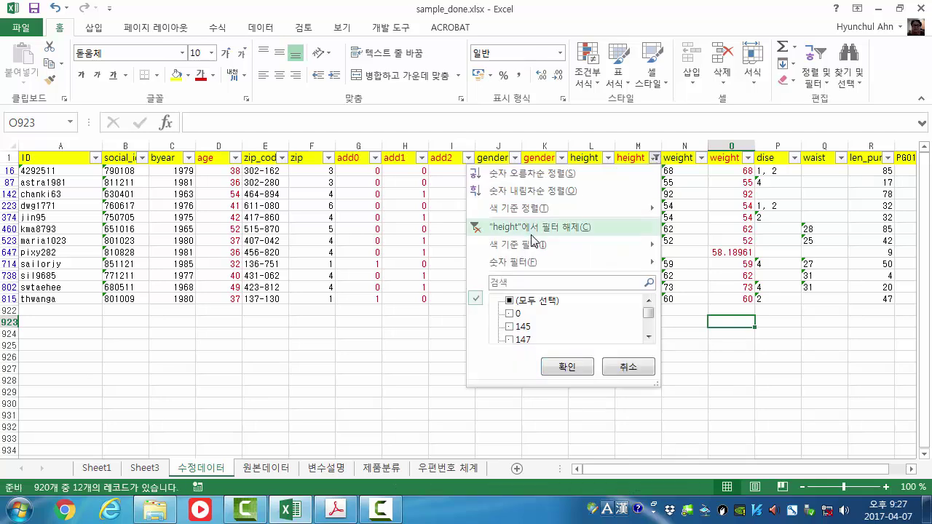
left_click(532, 228)
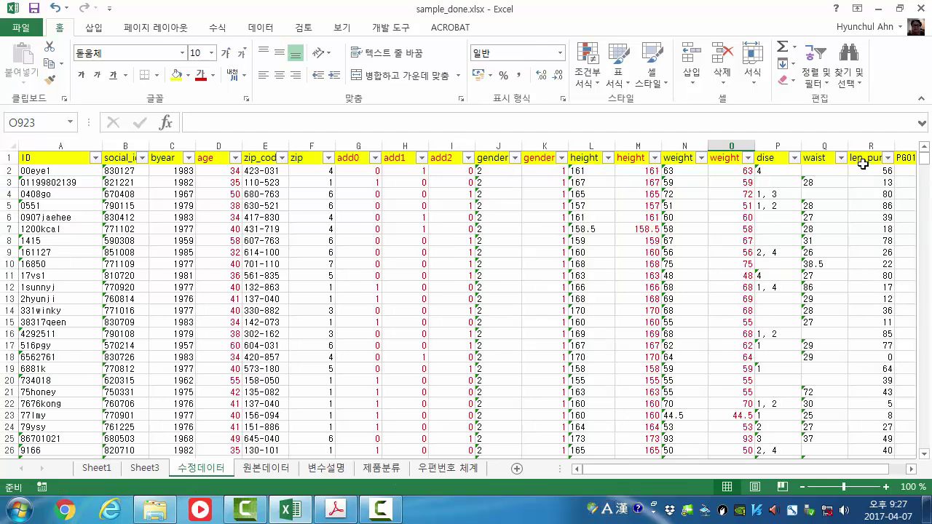
left_click_drag(804, 146, 843, 146)
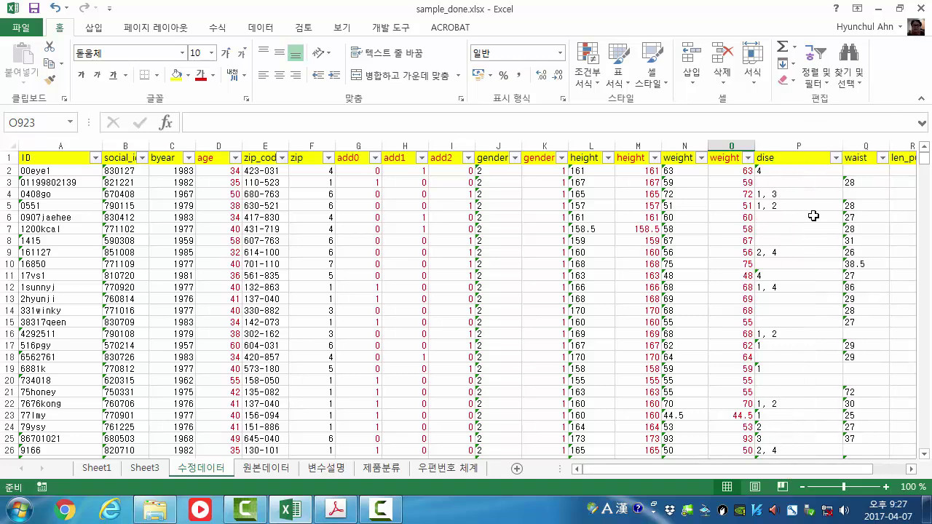
Insert a new column before the waist column and enter the header dise_len in Q1
left_click(911, 469)
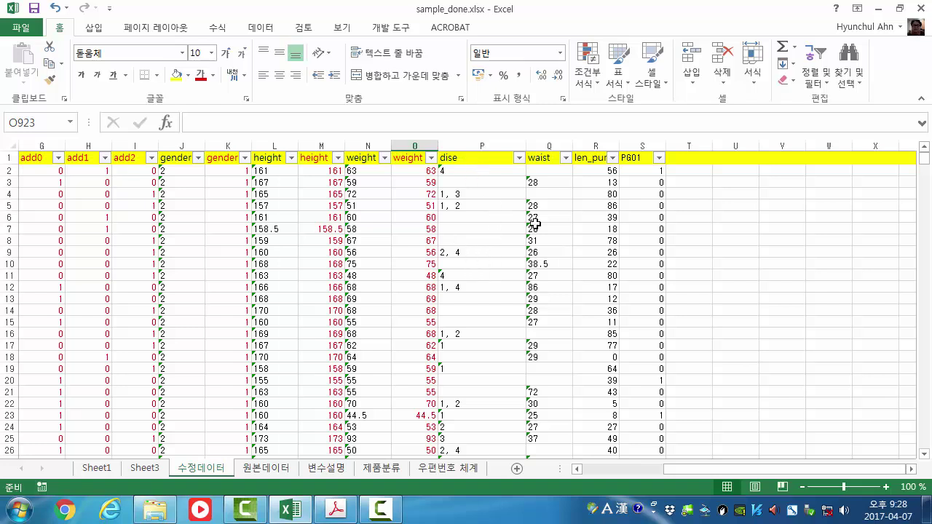
left_click(549, 146)
right_click(550, 147)
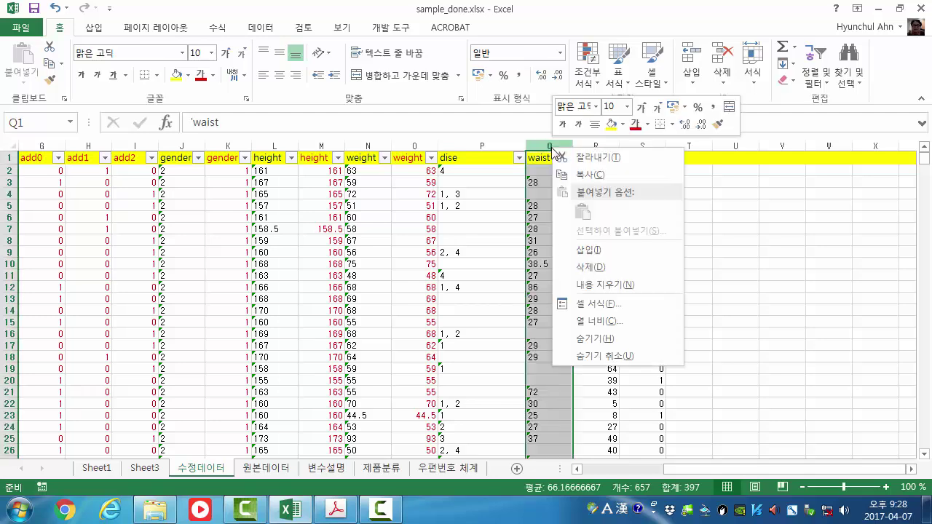
left_click(616, 251)
left_click(741, 314)
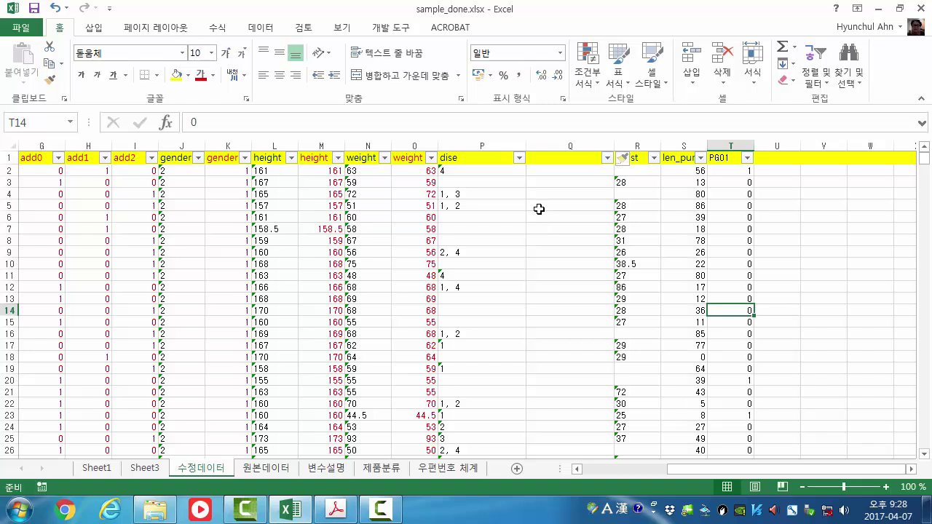
left_click(592, 156)
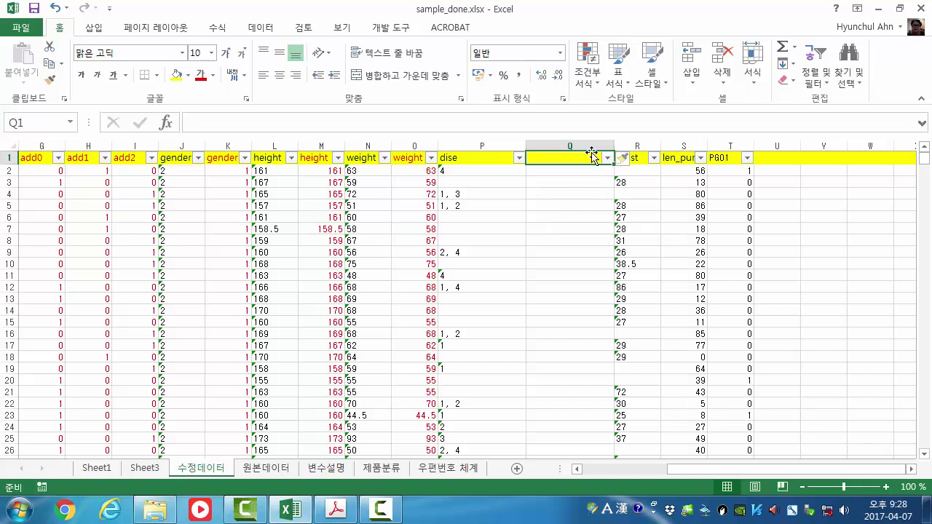
type("dise_len")
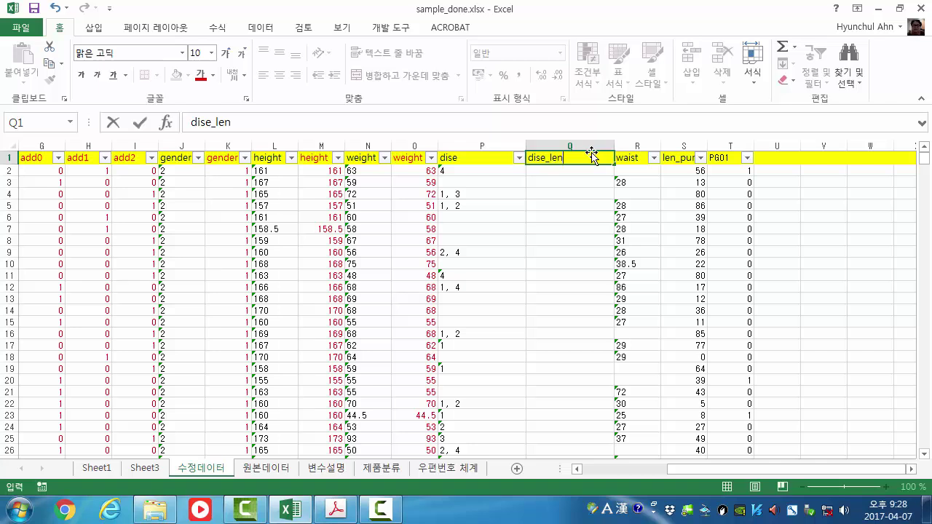
key("Return")
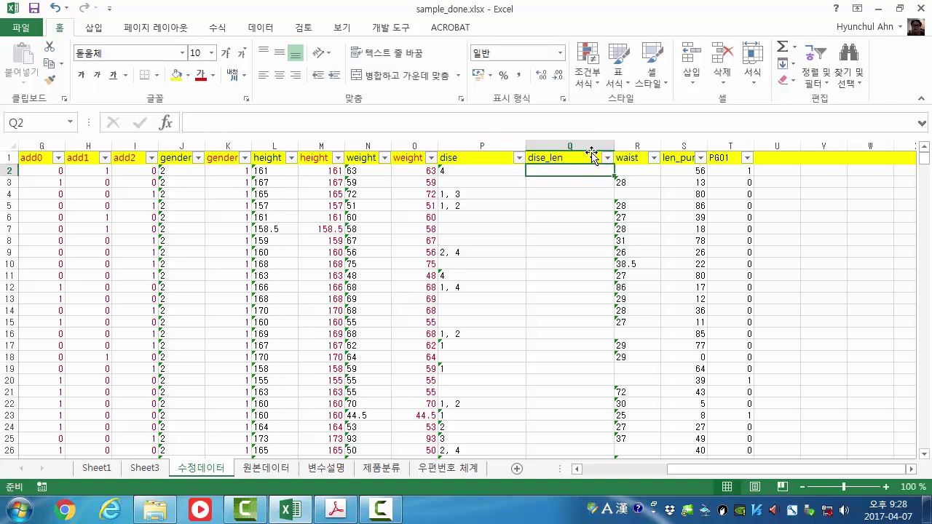
Enter =LEN(P2) in Q2 and fill the formula down the whole dise_len column
type("=len(")
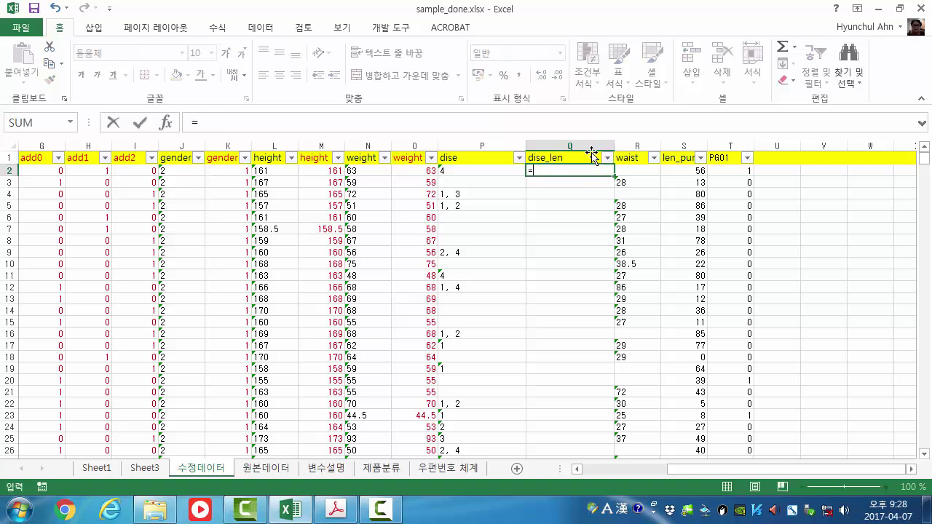
left_click(478, 177)
left_click(481, 168)
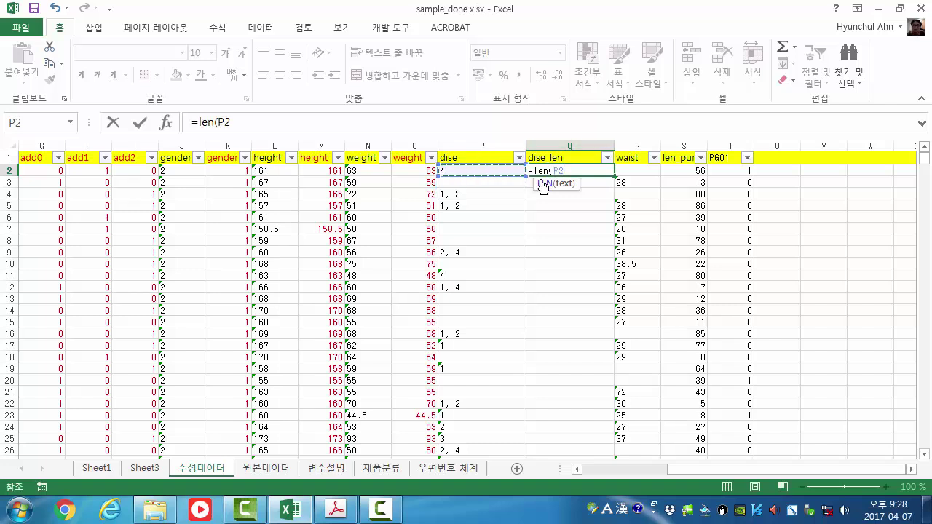
key("Return")
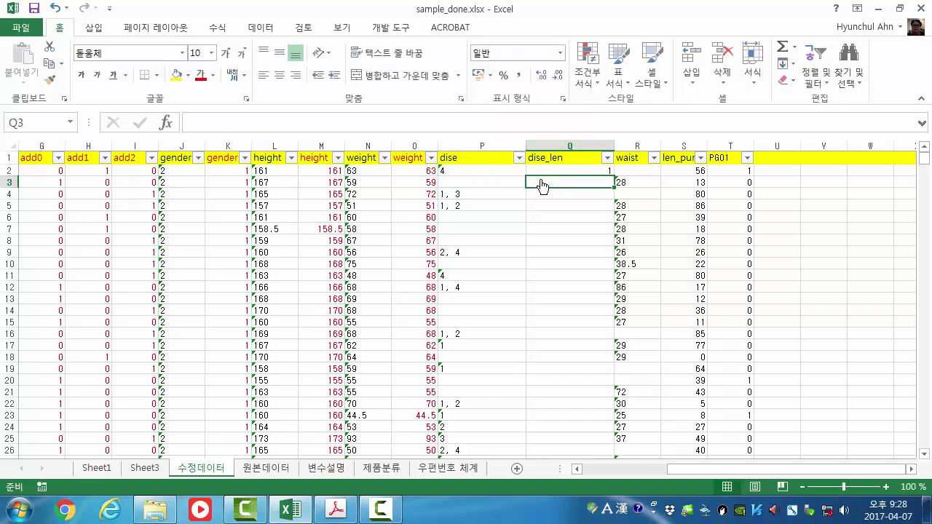
key("Up")
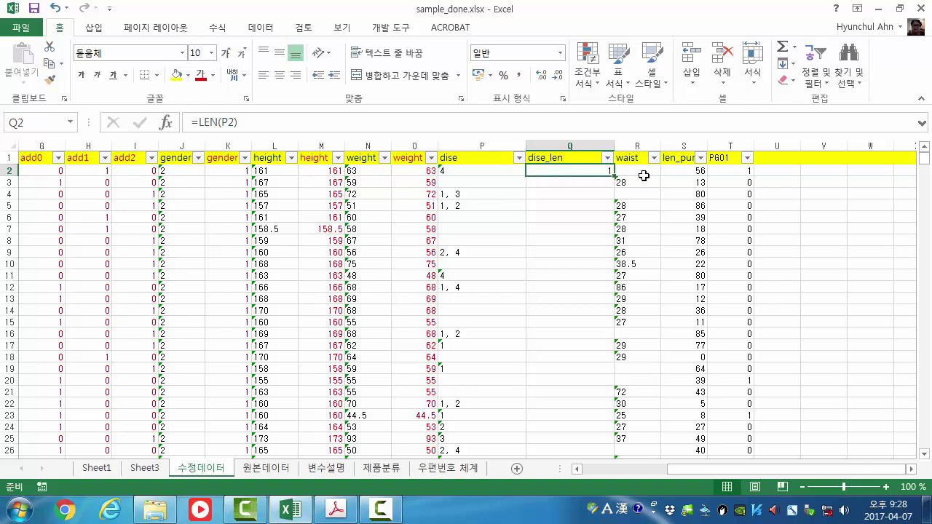
double_click(614, 176)
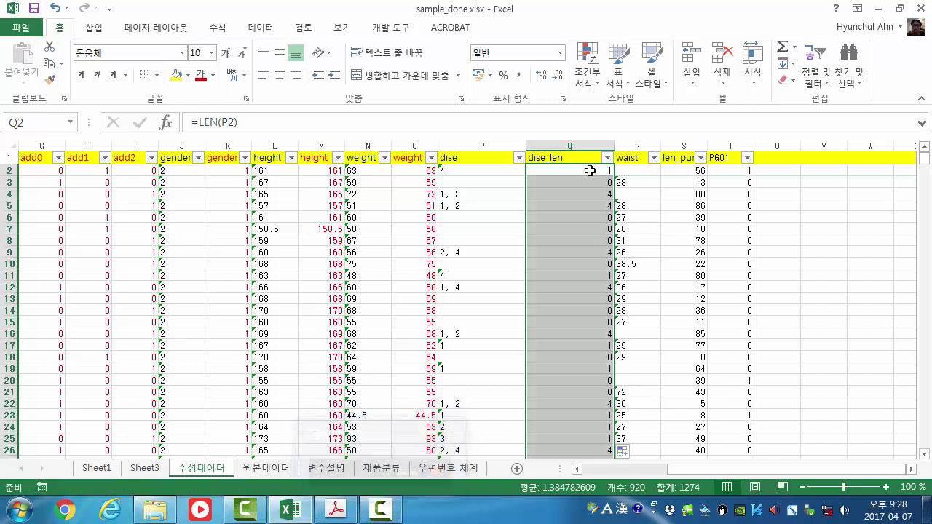
Filter the dise_len column to show only rows with the value 7, and look over their dise codes
left_click(607, 160)
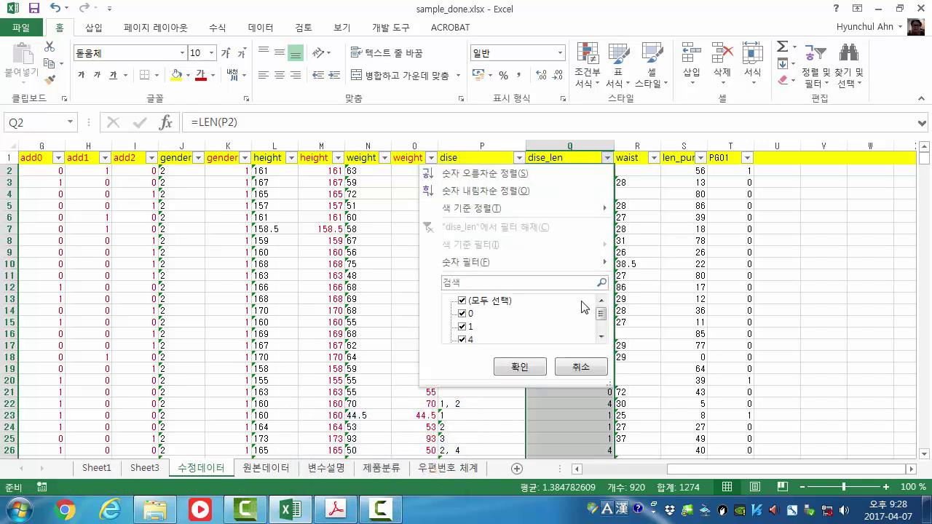
left_click_drag(602, 314, 603, 339)
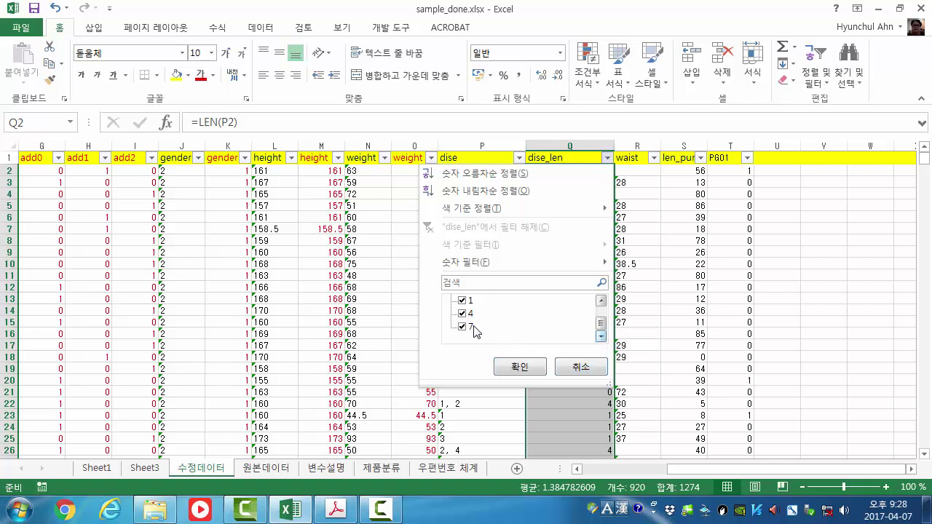
mouse_move(599, 322)
left_mouse_down()
mouse_move(597, 310)
mouse_move(601, 334)
left_mouse_up()
left_click(463, 301)
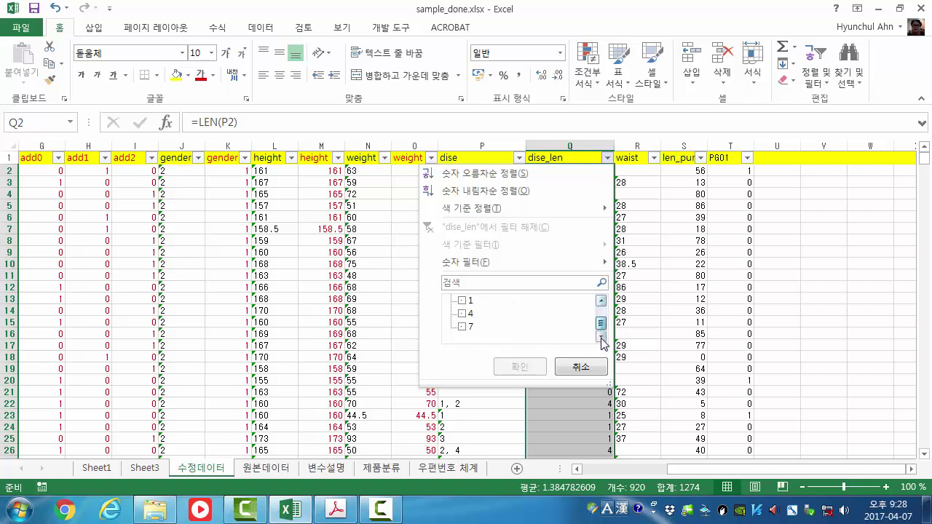
left_click(463, 327)
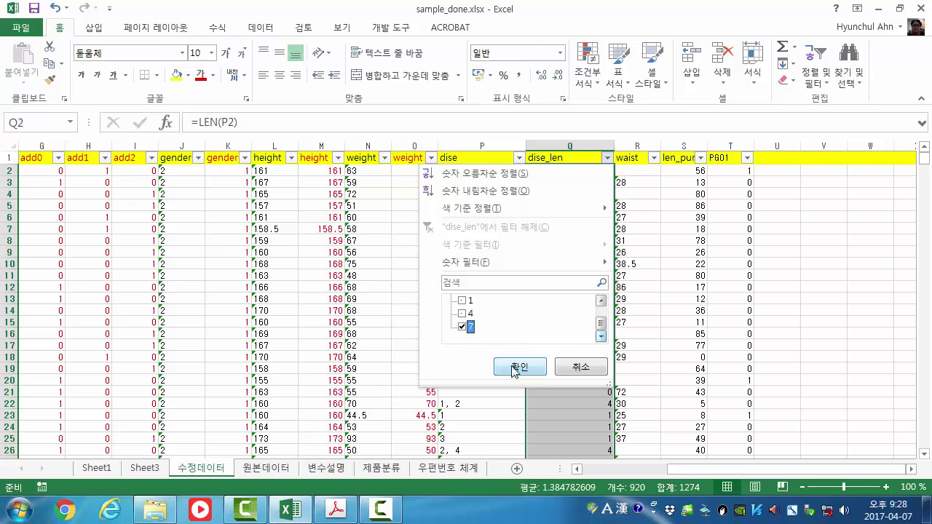
left_click(517, 366)
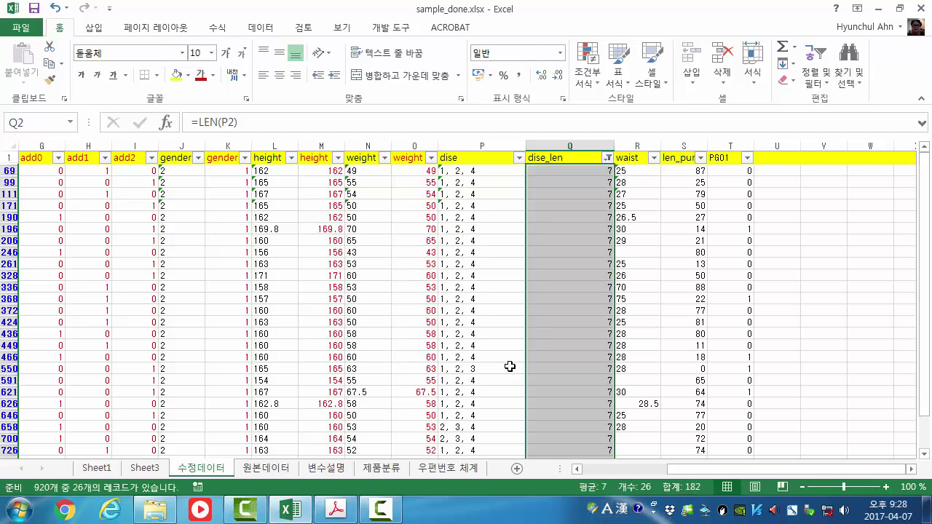
left_click(667, 282)
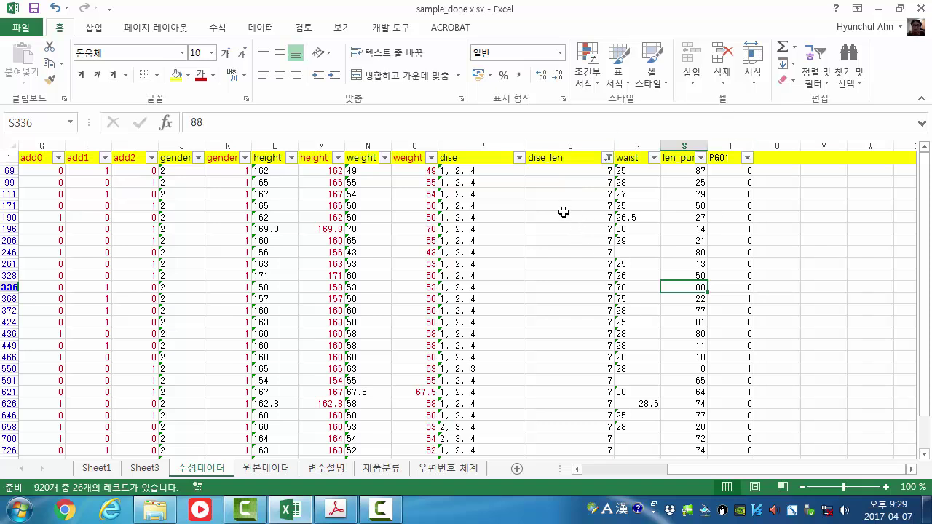
scroll(597, 240, "down", 1)
scroll(808, 240, "up", 1)
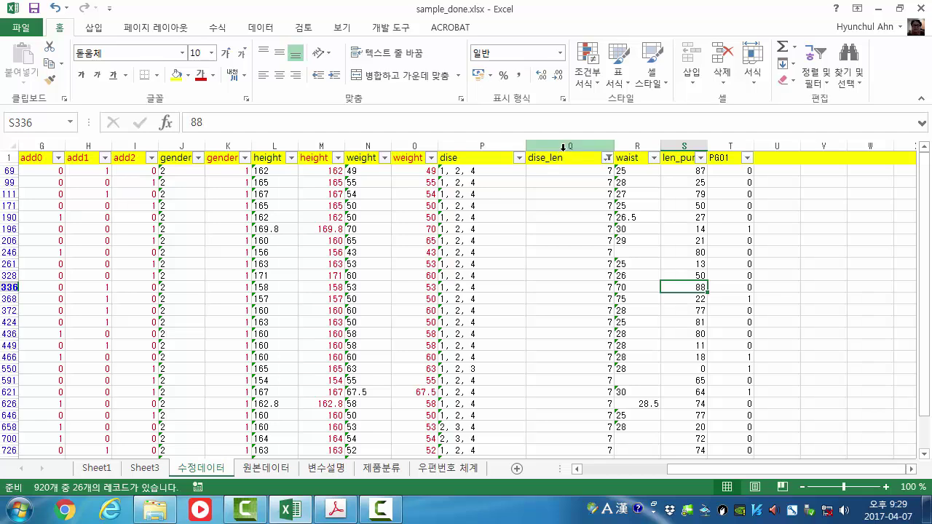
Insert three columns before the waist column and enter the headers dise1, dise2 and dise3 in R1:T1
left_click_drag(630, 139, 728, 139)
right_click(728, 144)
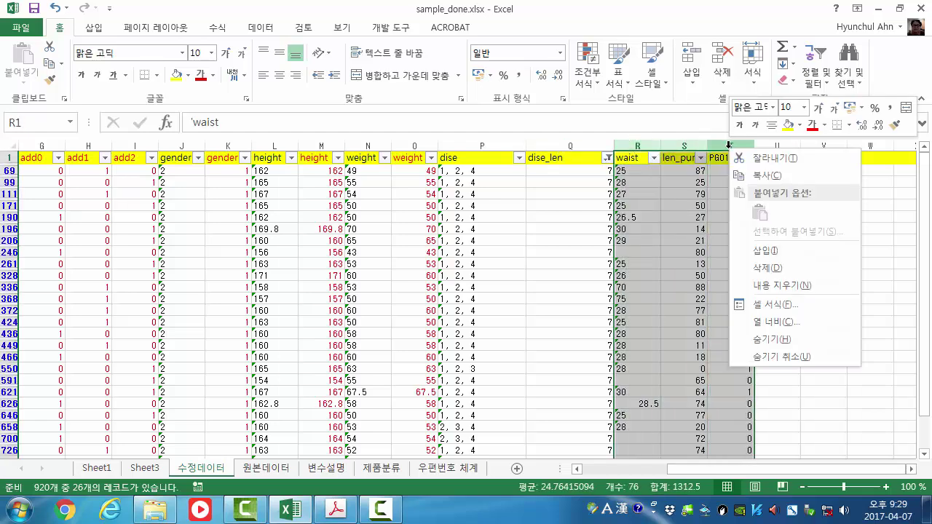
left_click(759, 251)
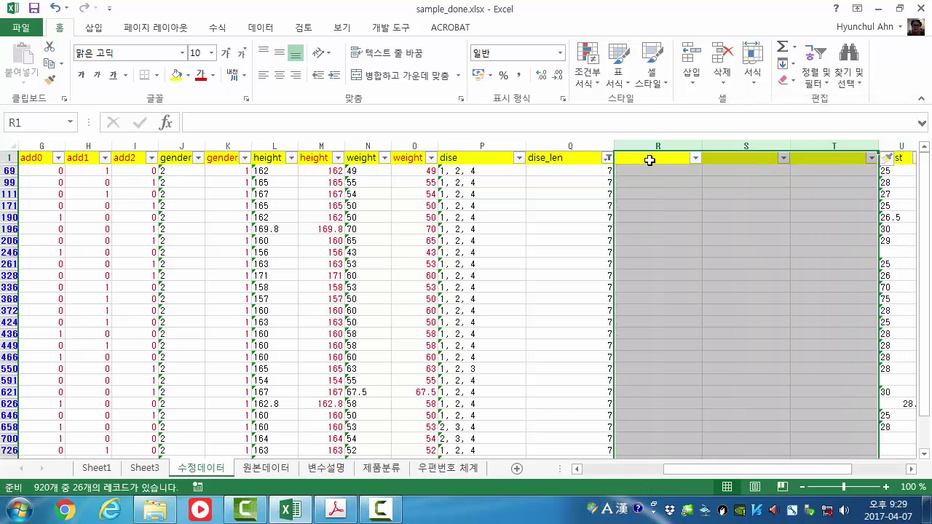
left_click(671, 157)
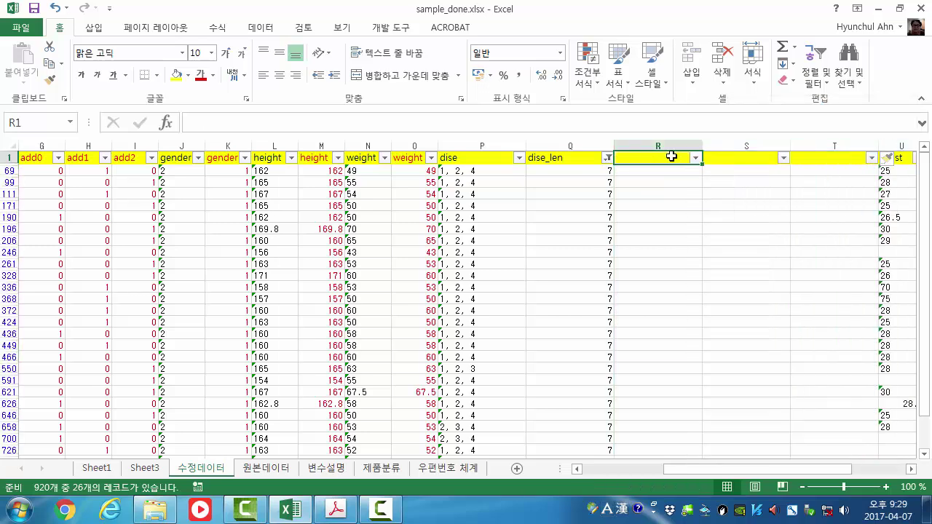
type("dise1")
key("Tab")
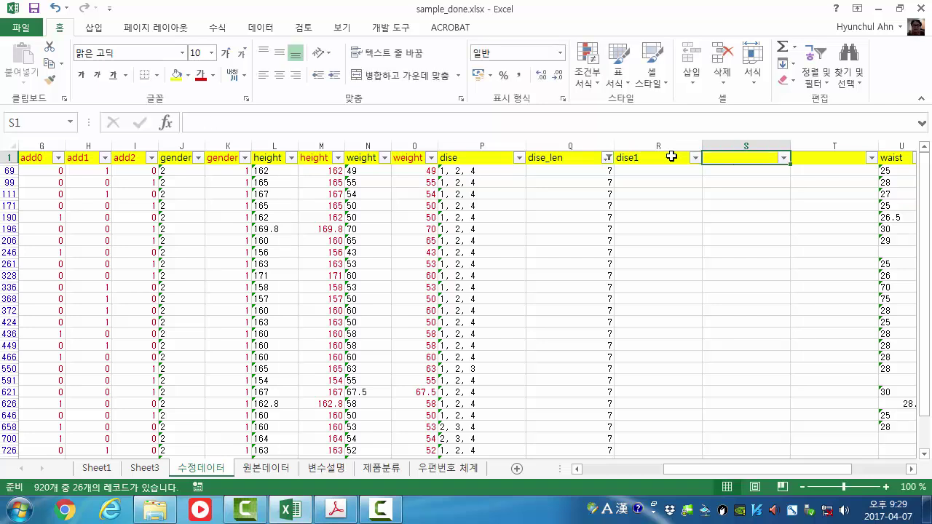
type("dise2")
key("Tab")
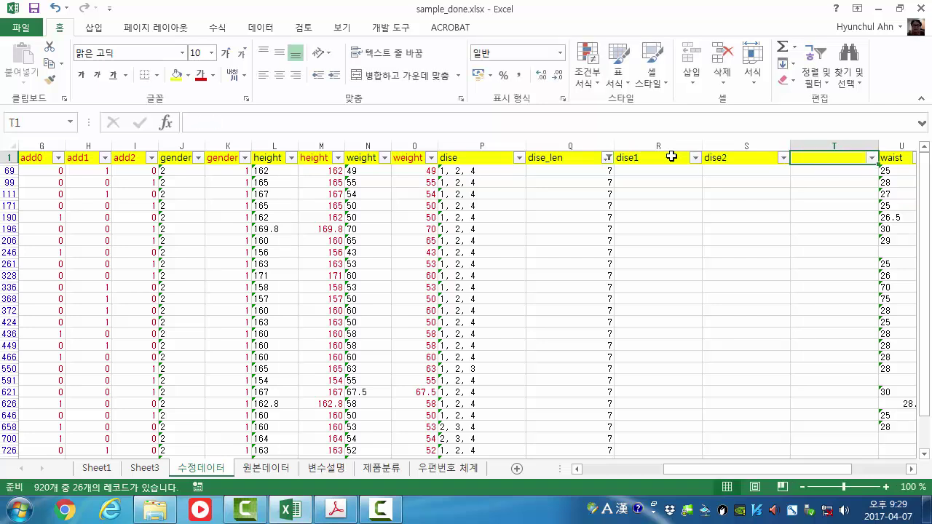
type("dise3")
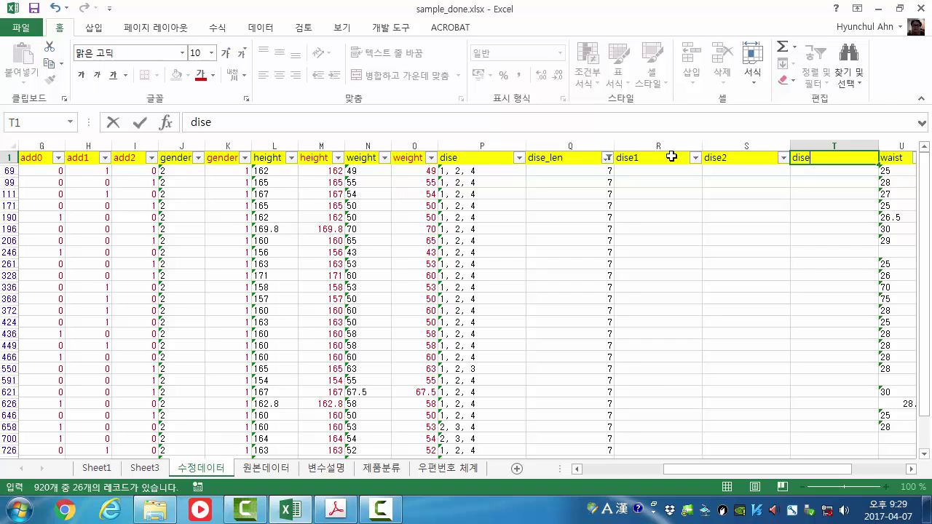
key("Return")
Enter =VALUE(LEFT(P69,1)) in R69 to extract the first disease code as a number
key("Left")
key("Left")
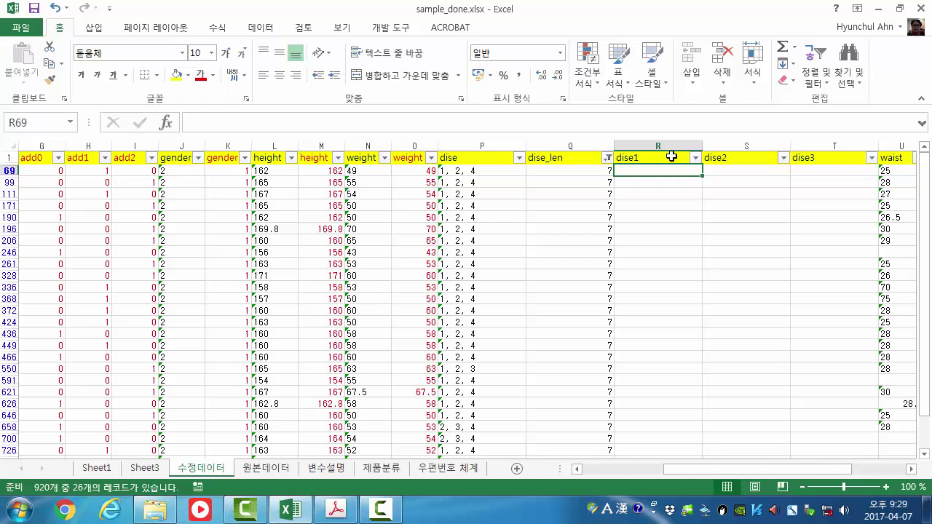
type("=")
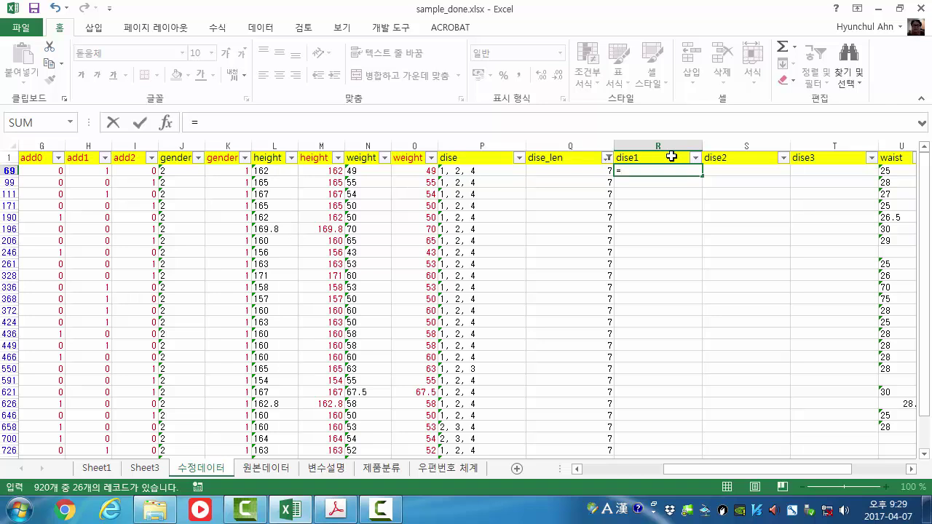
type("v")
key("BackSpace")
type("left(")
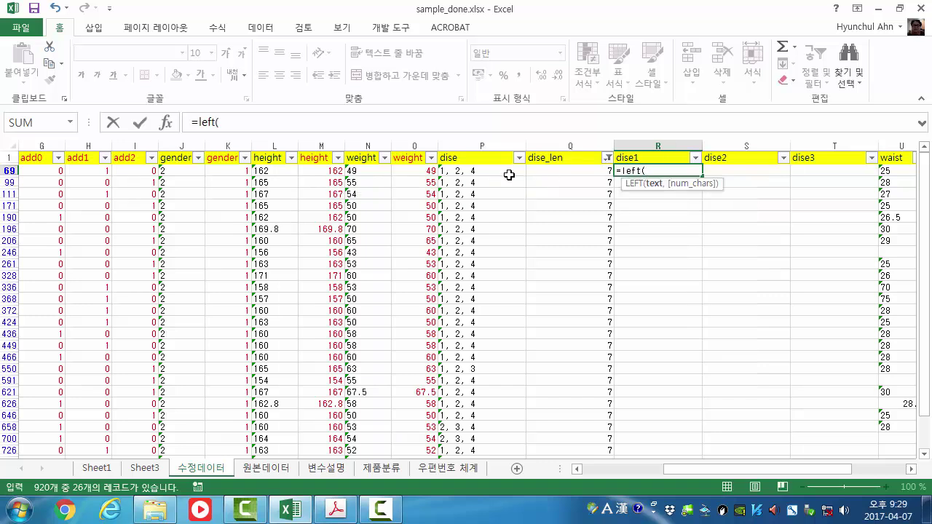
left_click(480, 175)
type(",1")
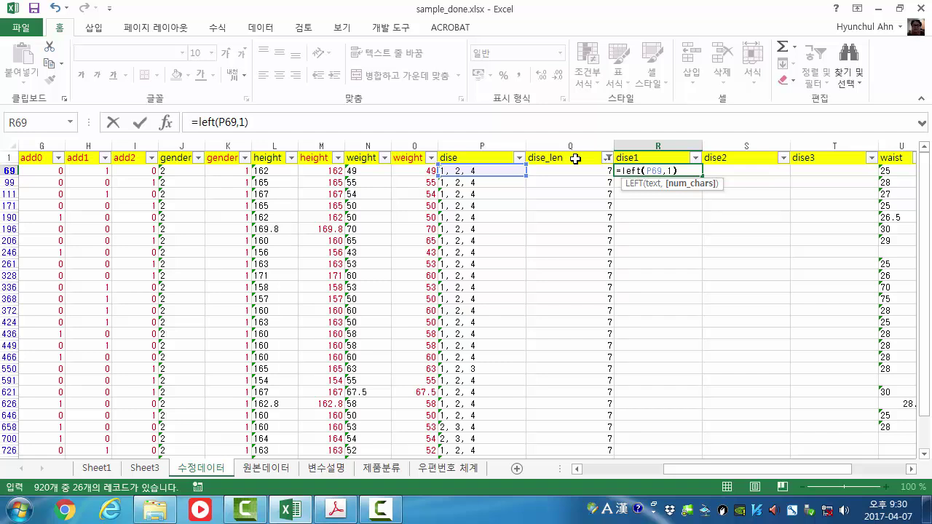
left_click(624, 170)
type("vlue(")
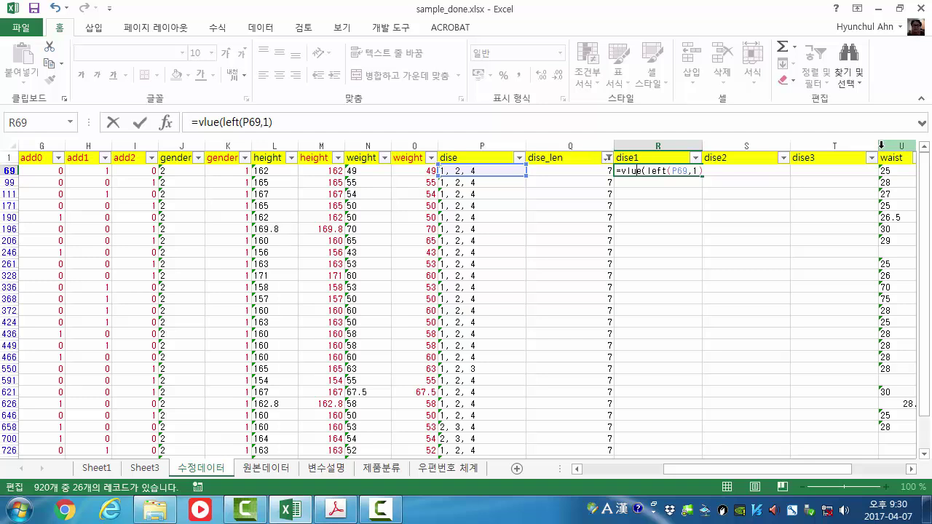
type("a")
key("Right")
key("Right")
key("Right")
key("Right")
key("Right")
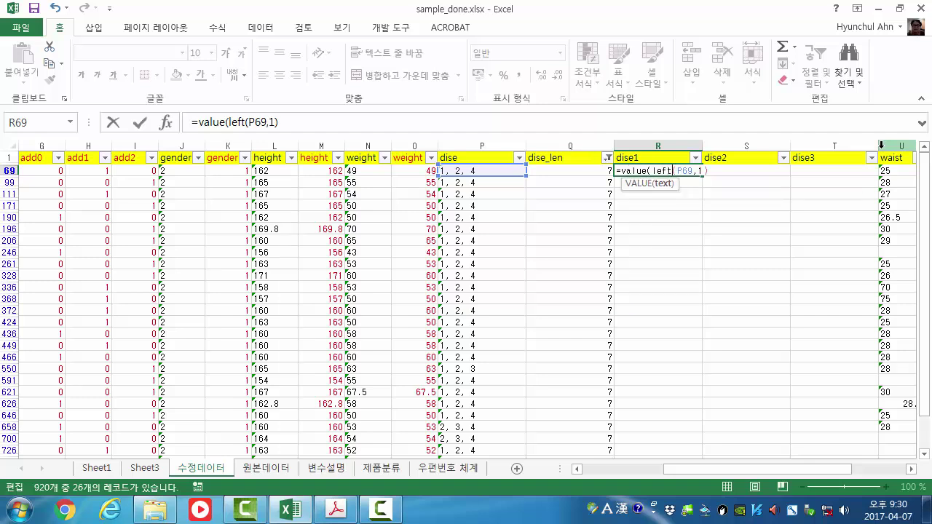
key("Right")
key("Right")
key("Right")
key("Right")
key("Right")
key("Right")
key("Right")
key("ctrl+Return")
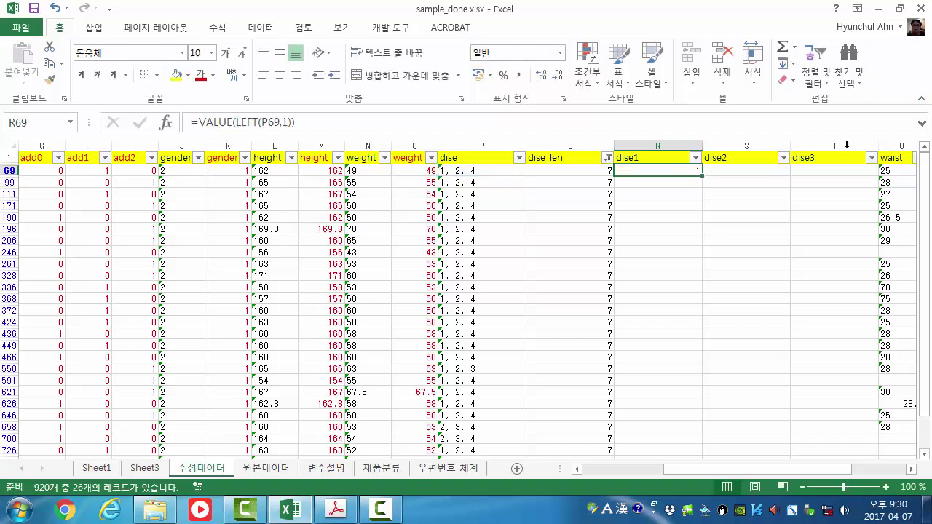
Fill the R69 formula down the filtered dise1 rows to row 822 and check the results against the dise codes
left_click_drag(701, 176, 677, 418)
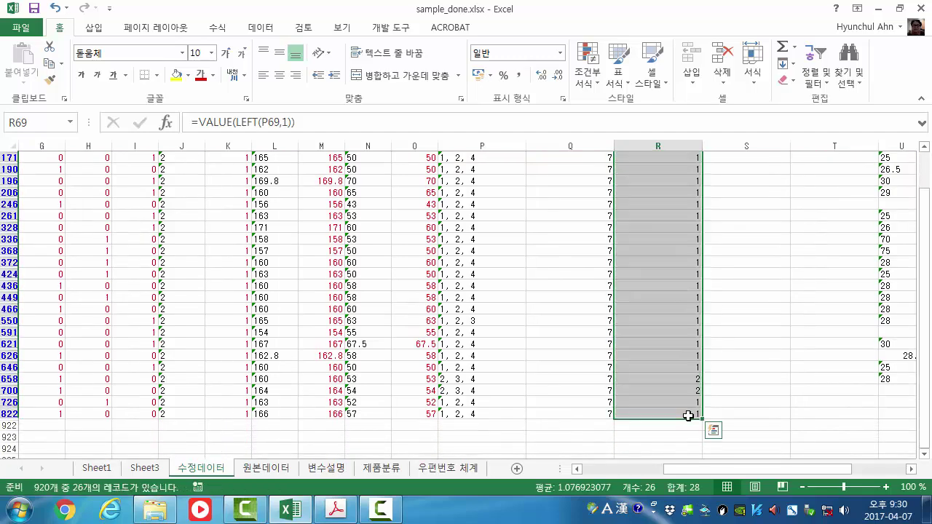
scroll(696, 404, "up", 2)
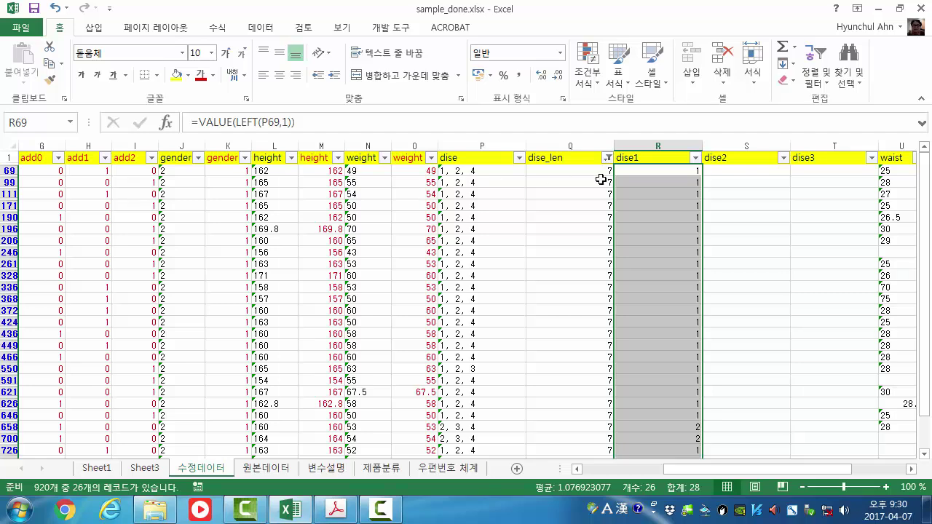
scroll(697, 416, "down", 1)
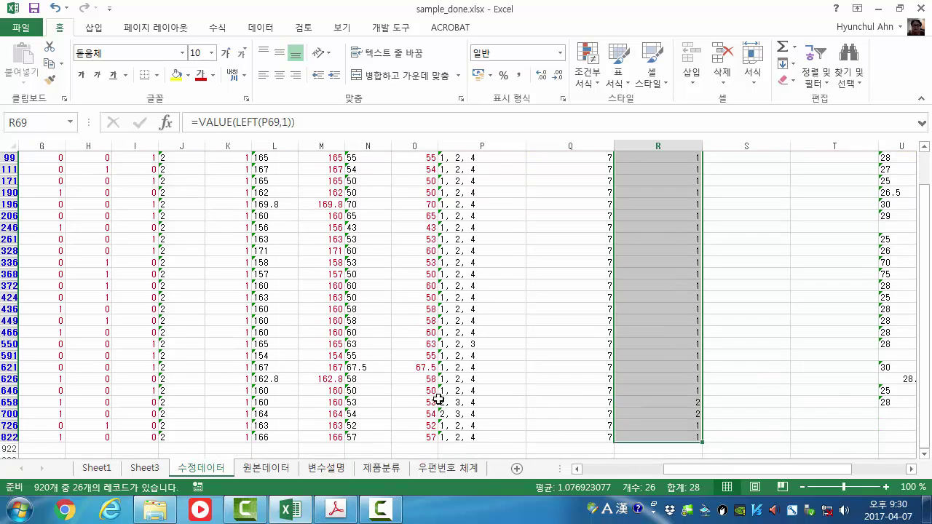
scroll(726, 404, "down", 1)
scroll(738, 406, "up", 2)
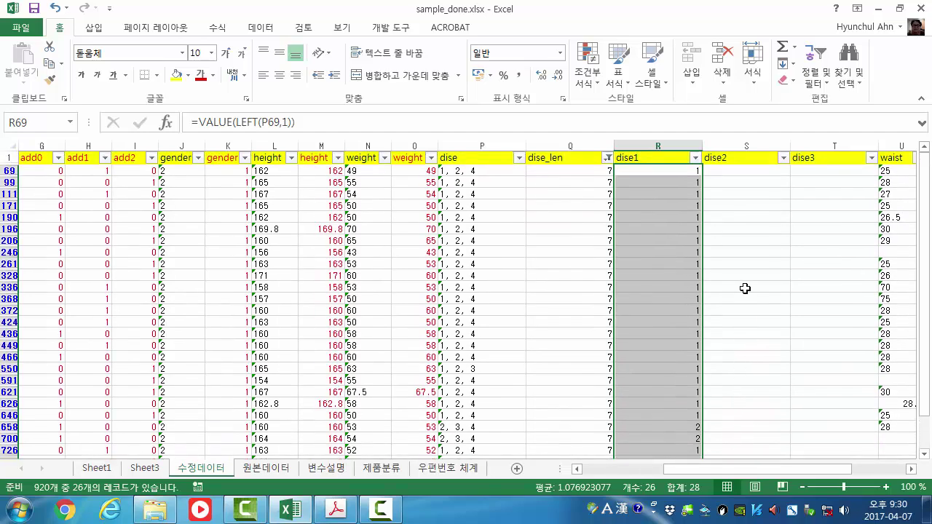
Enter =MID(P69,4,1) in S69 to extract the second disease code from the dise text
left_click(725, 172)
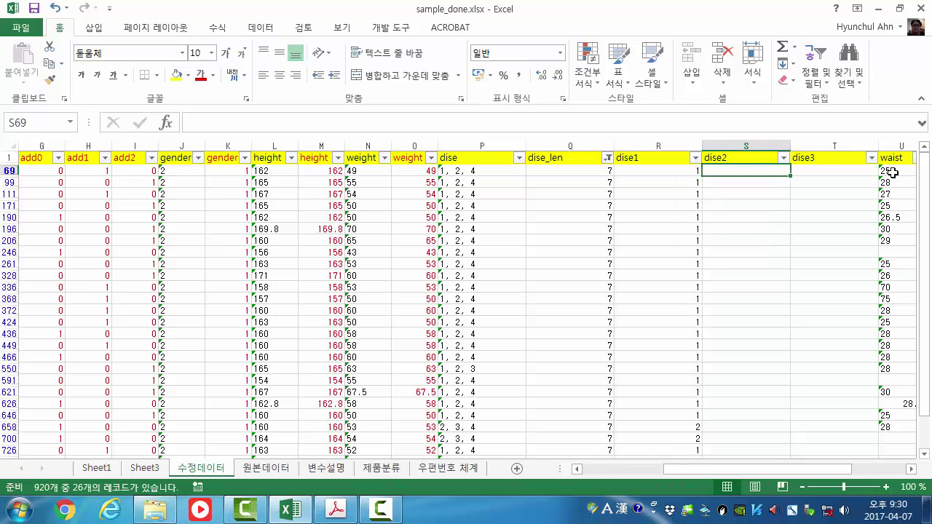
type("=")
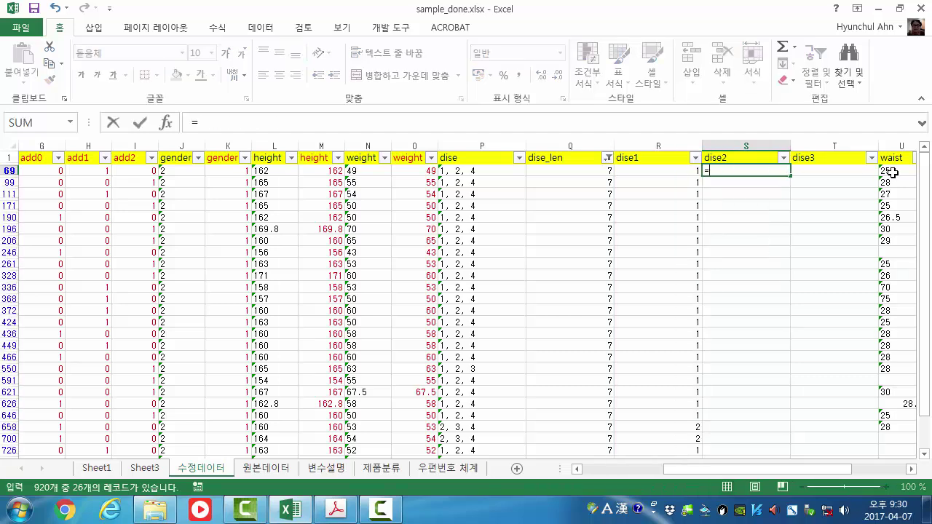
type("mid(")
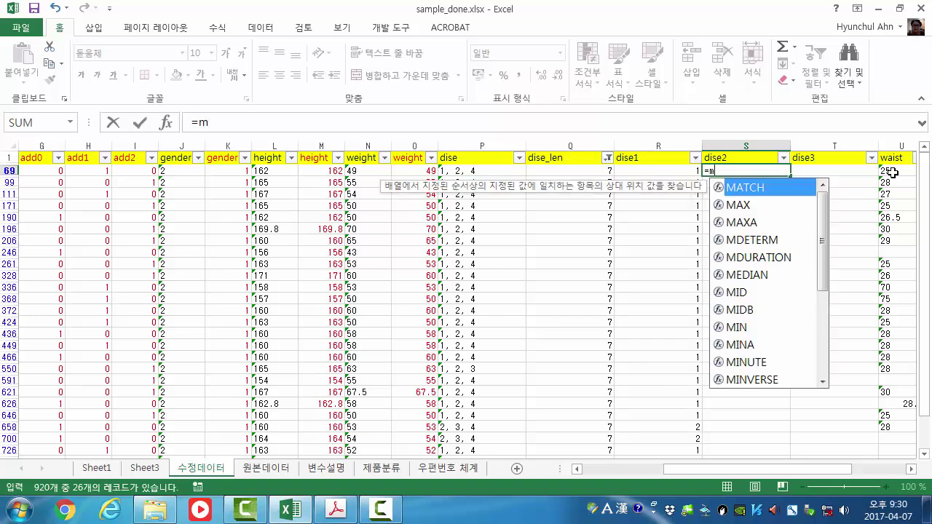
left_click(476, 170)
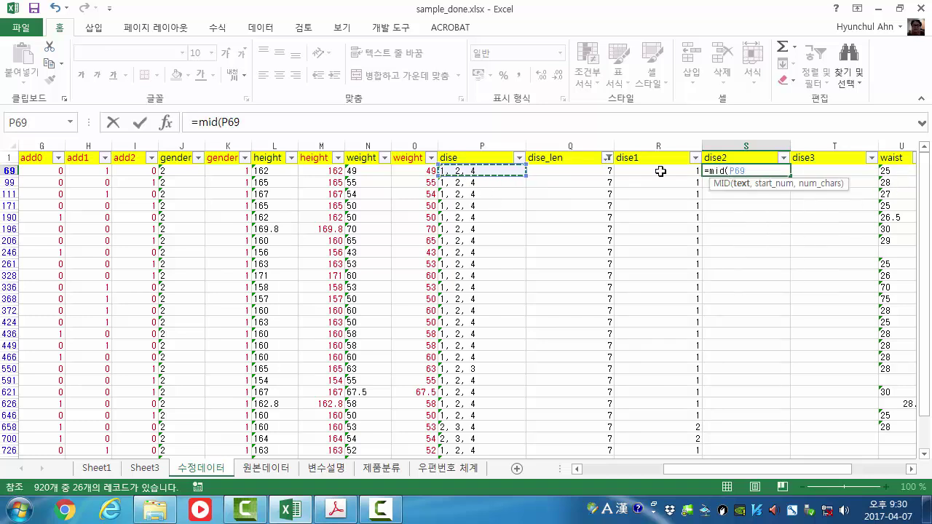
type(",")
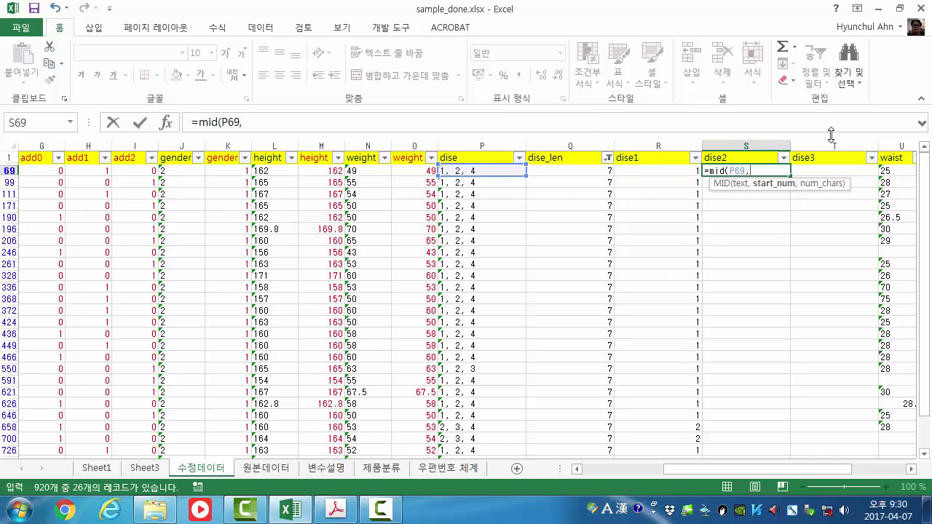
type("4,1")
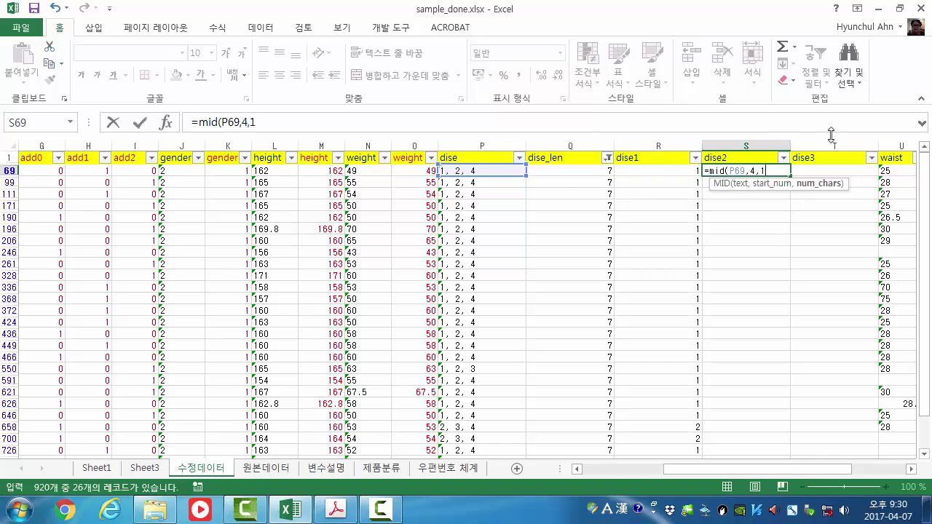
type(")")
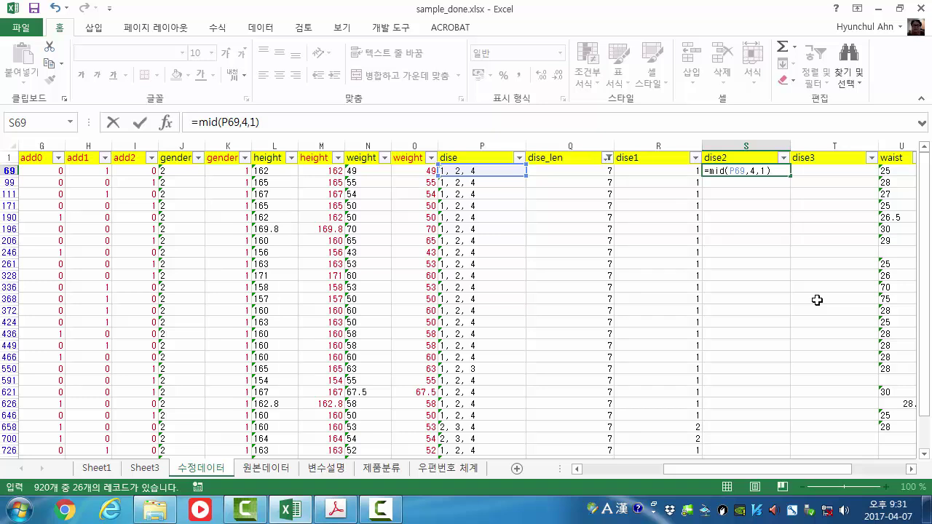
key("Return")
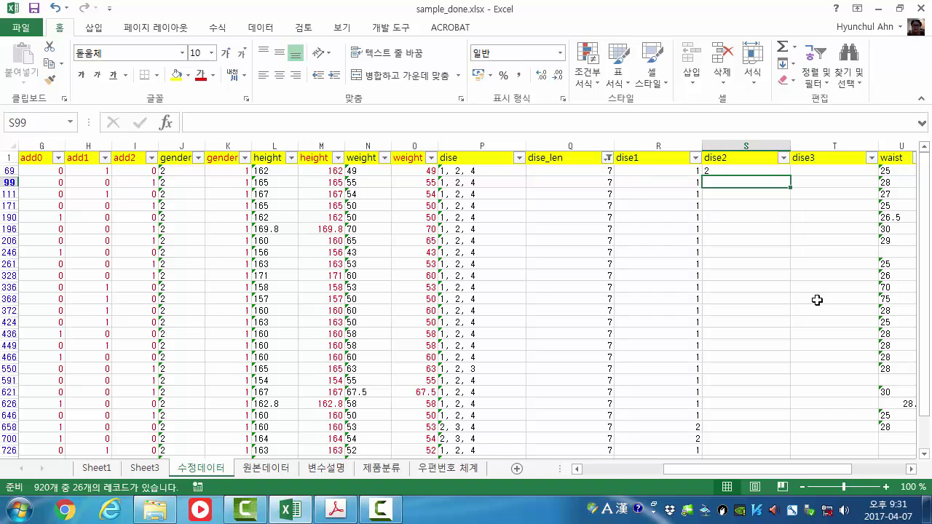
Wrap the S69 formula in VALUE so it reads =VALUE(MID(P69,4,1)) and returns a number
left_click(743, 172)
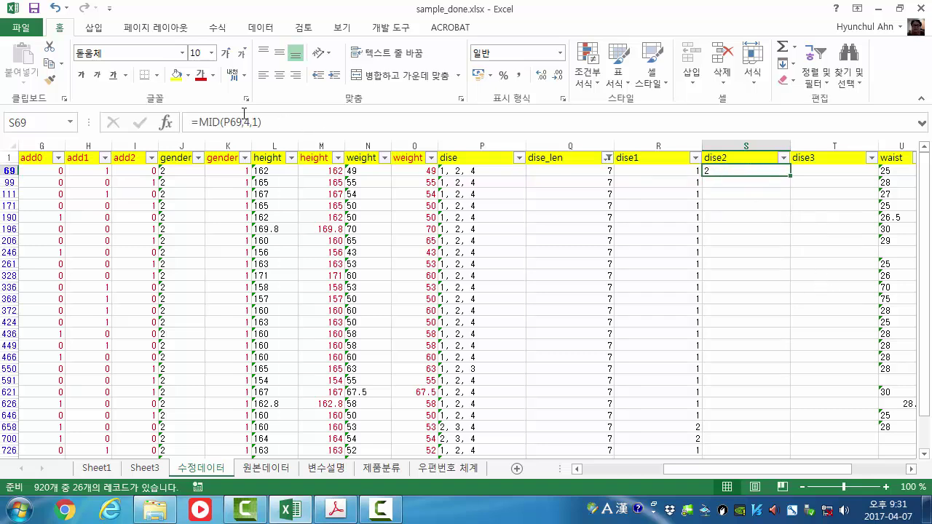
left_click(202, 121)
type("value(")
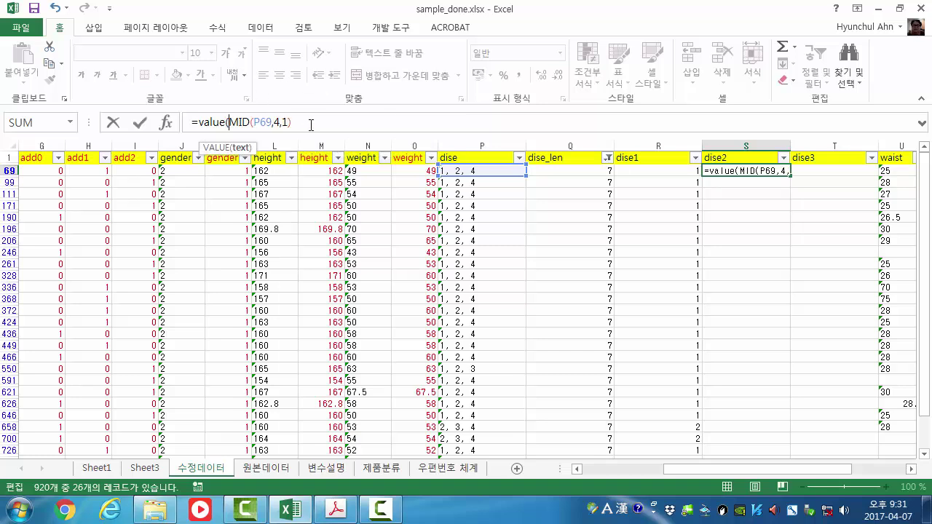
type(")")
key("Return")
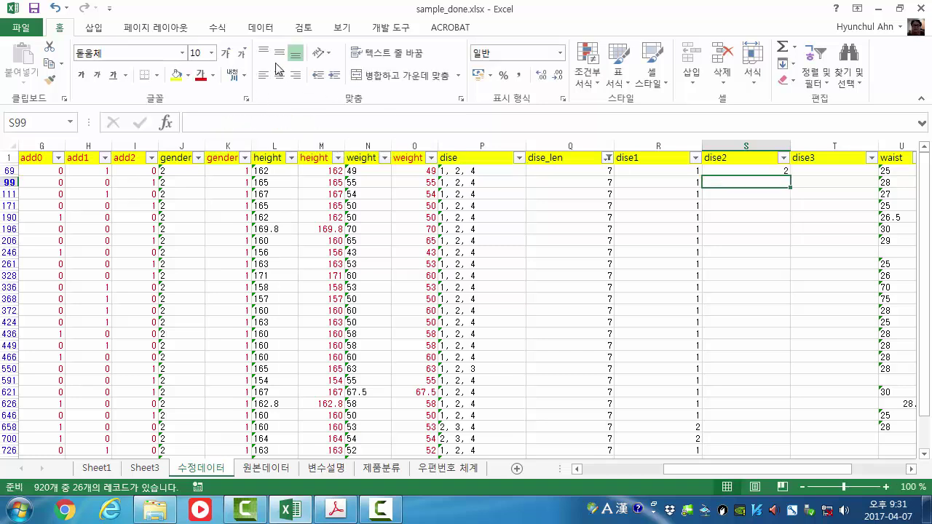
Fill the S69 formula down the filtered dise2 rows to row 822 and check the results against the dise codes
left_click(777, 173)
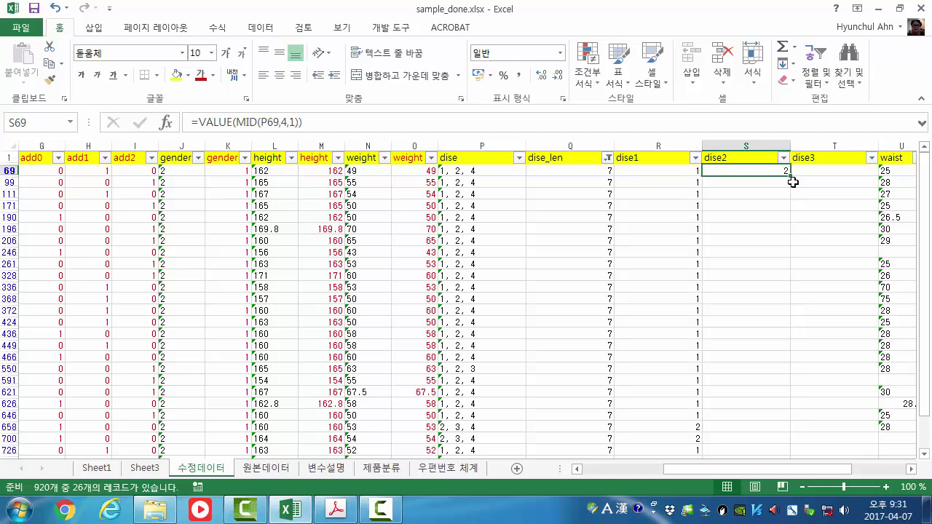
double_click(790, 176)
scroll(791, 395, "down", 2)
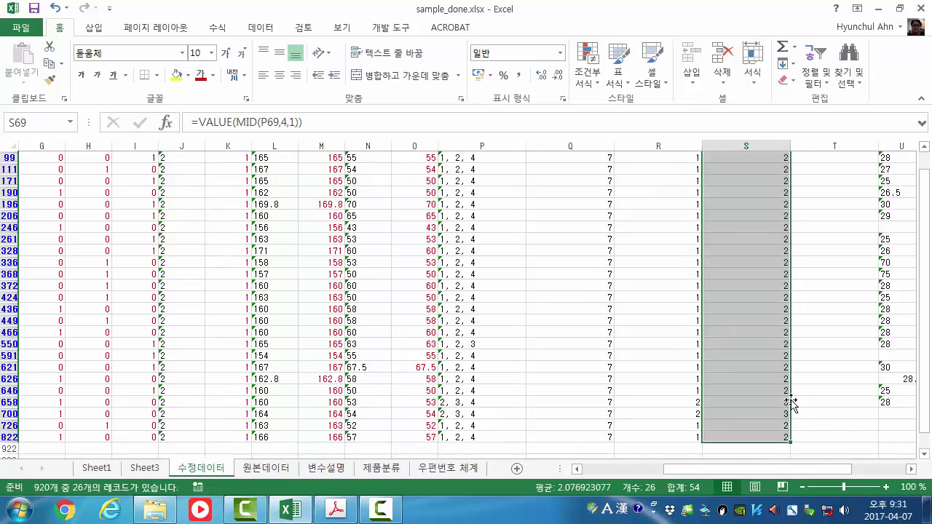
scroll(797, 308, "up", 2)
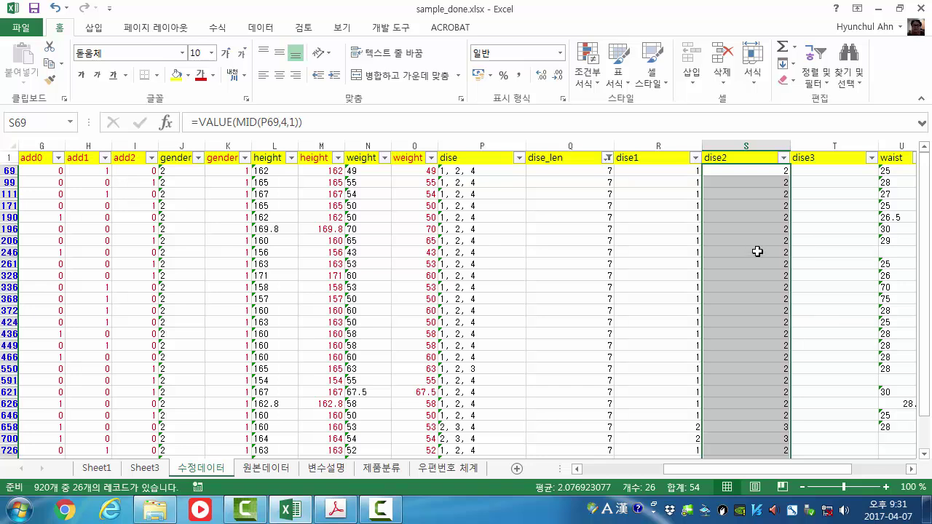
Enter =VALUE(RIGHT(P69,1)) in T69 to extract the third disease code as a number
left_click(841, 173)
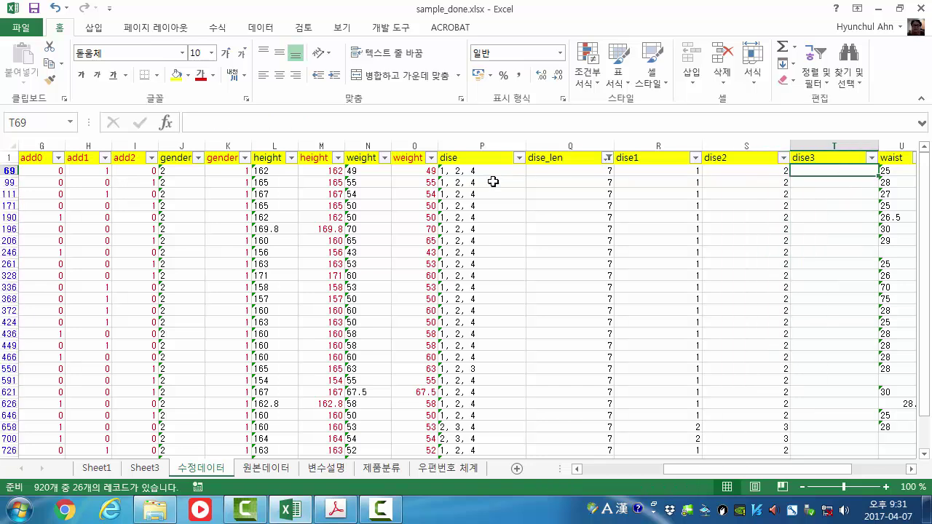
left_click(595, 173)
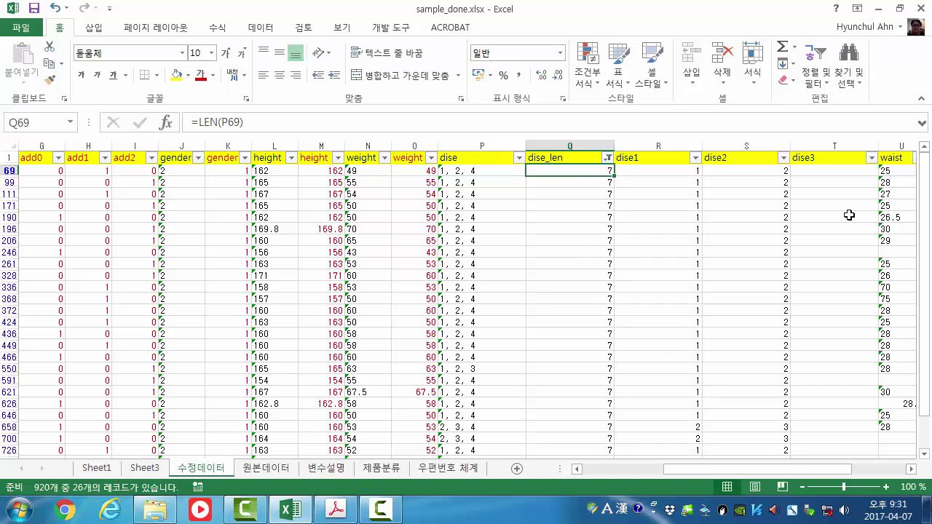
left_click(839, 173)
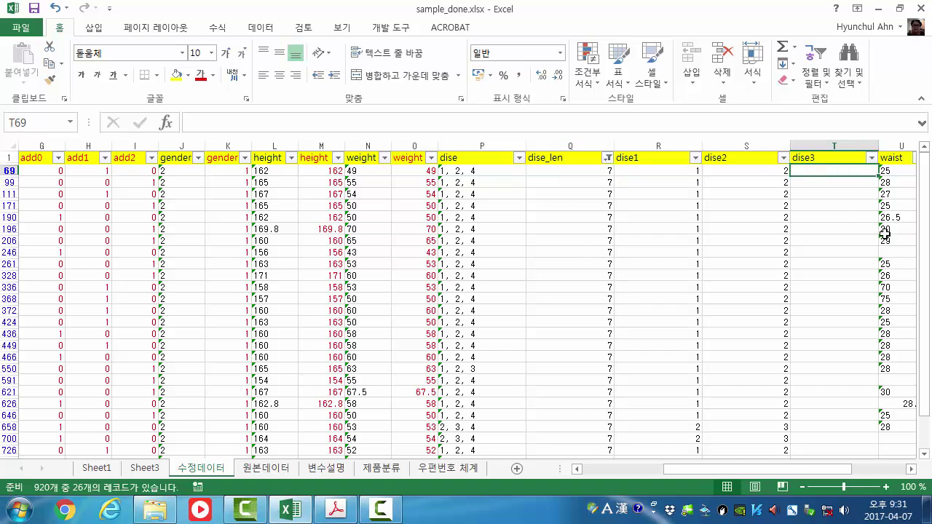
type("=")
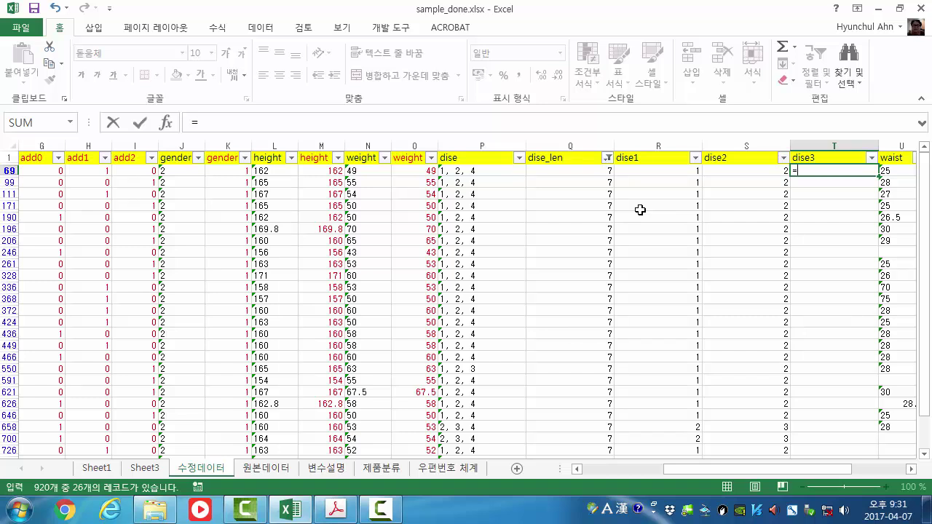
type("value(")
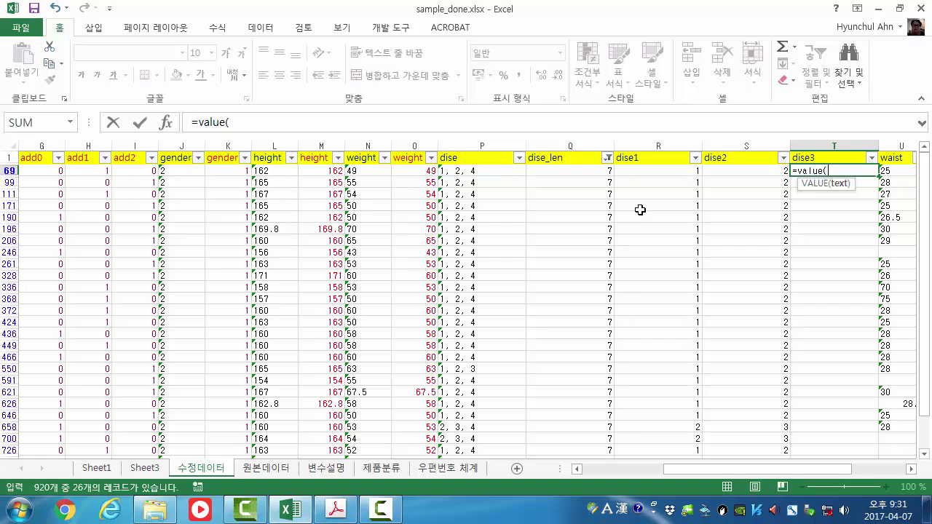
type("right(")
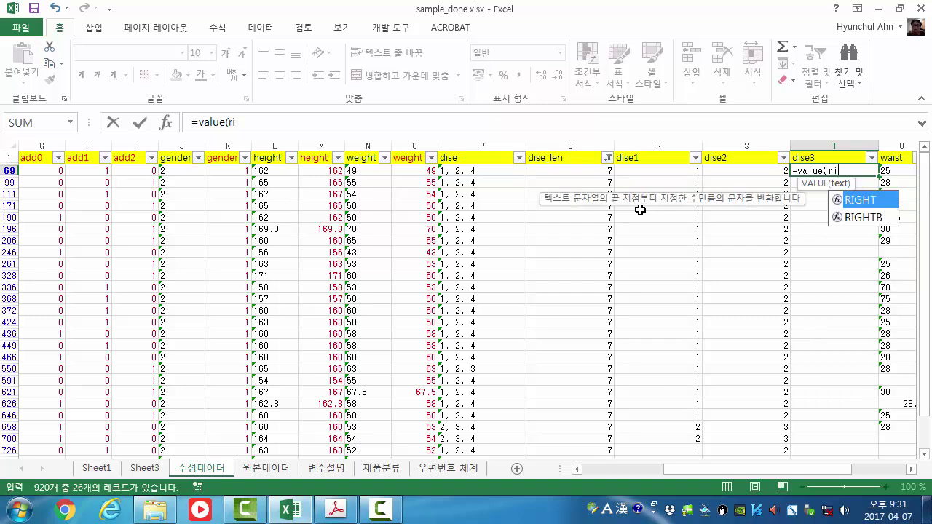
left_click(496, 172)
type(",1")
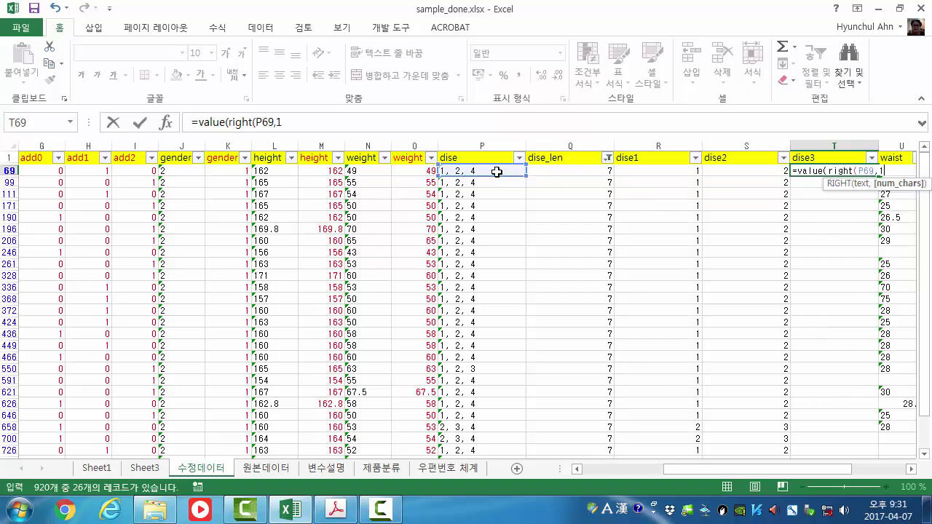
type(")")
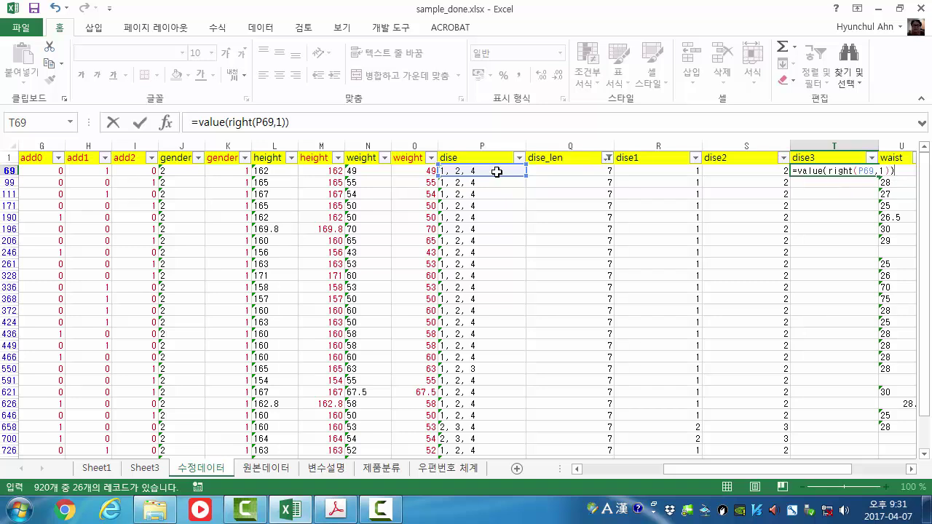
key("Return")
Fill the T69 formula down the filtered dise3 rows
key("Up")
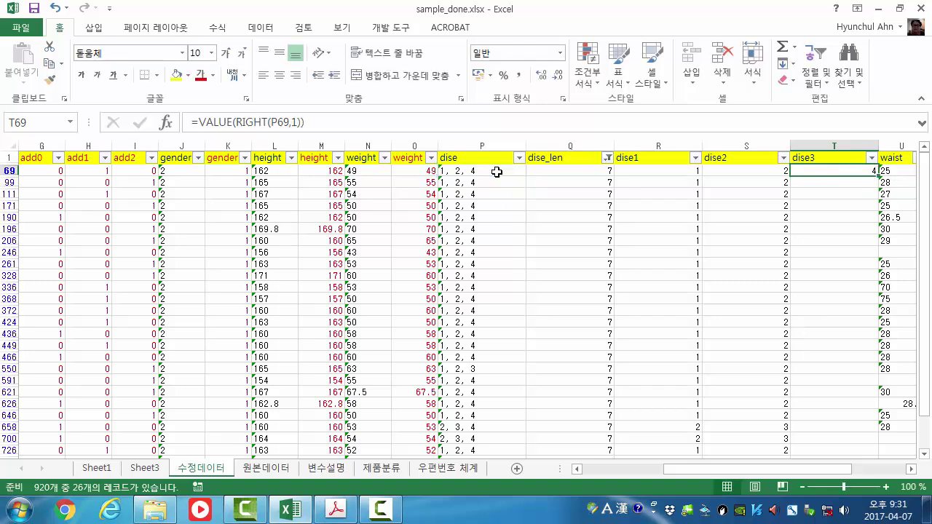
double_click(878, 176)
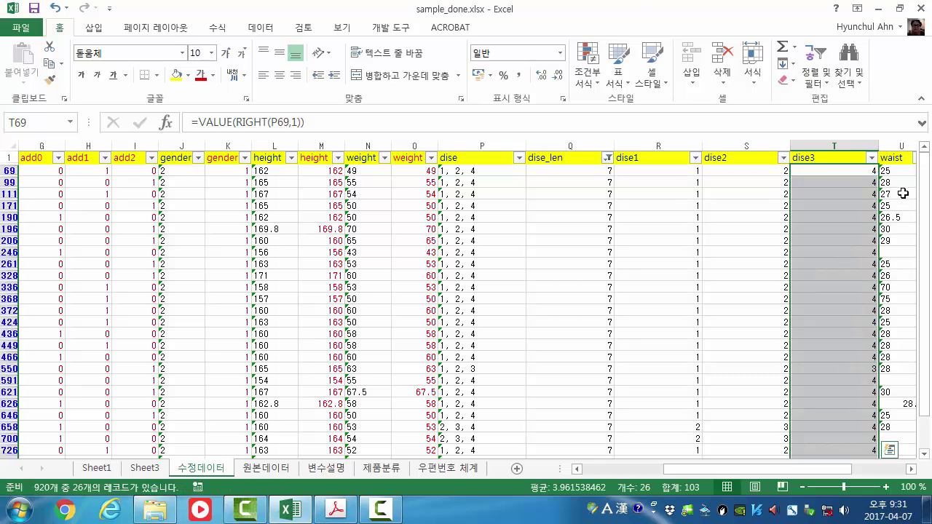
left_click_drag(925, 191, 929, 97)
Change the dise_len filter to show only rows with the value 4, and look over their dise codes
left_click(608, 158)
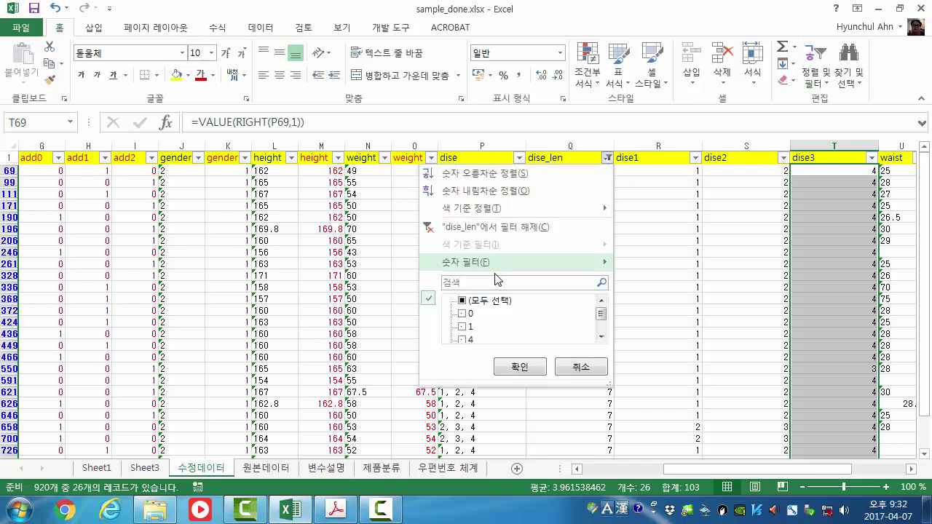
left_click(461, 301)
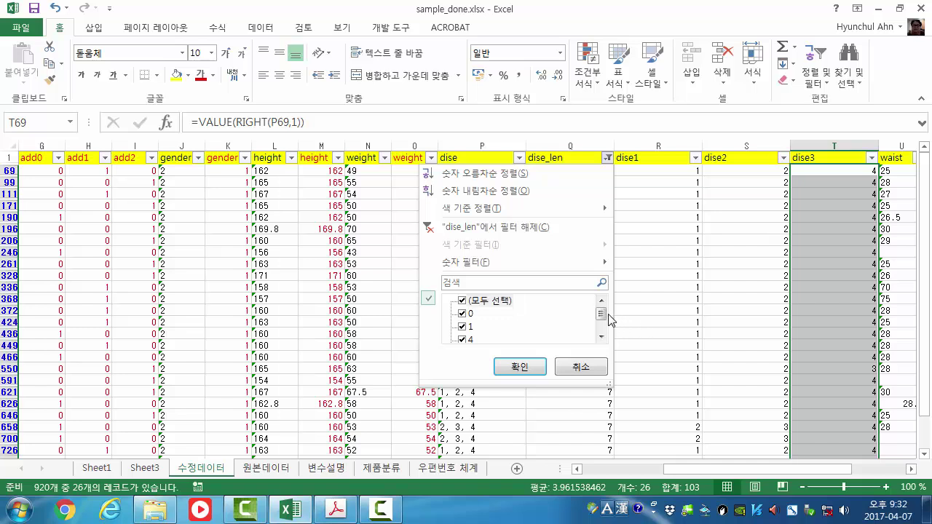
left_click(461, 300)
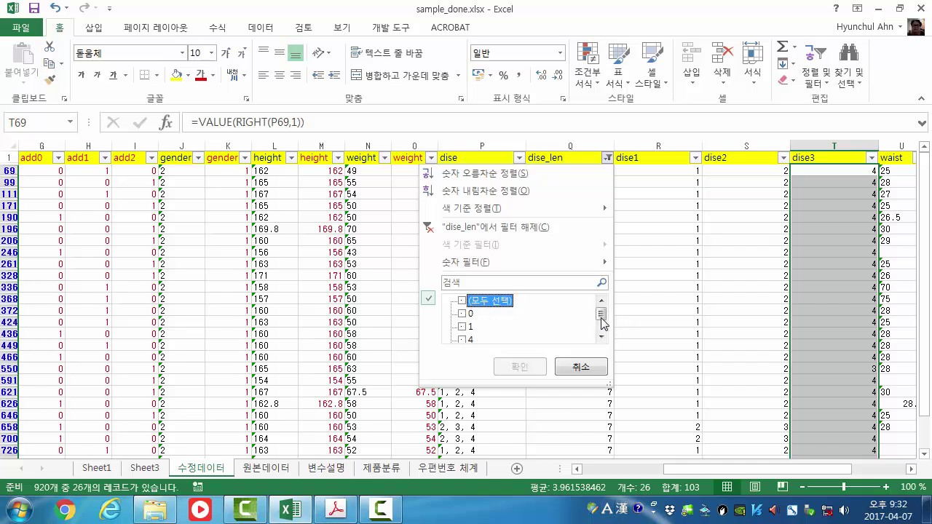
scroll(599, 317, "down", 1)
left_click(463, 314)
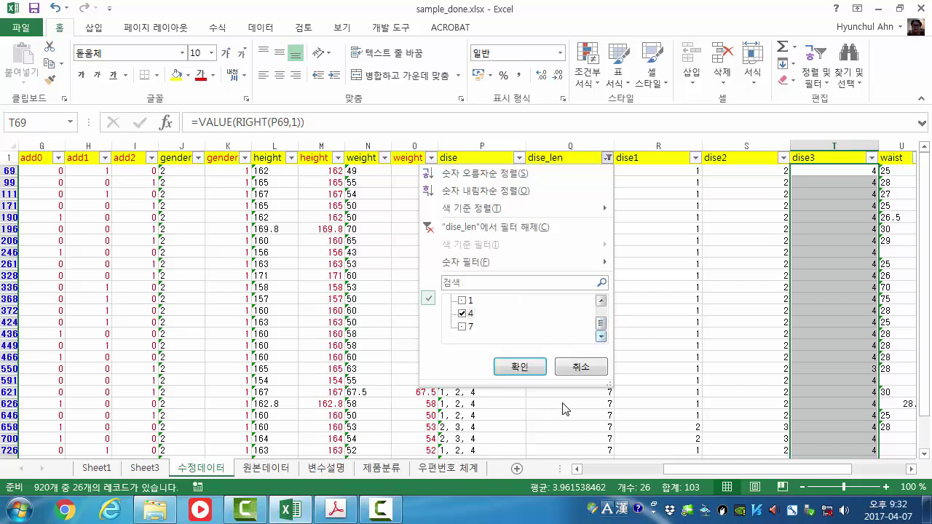
left_click(520, 368)
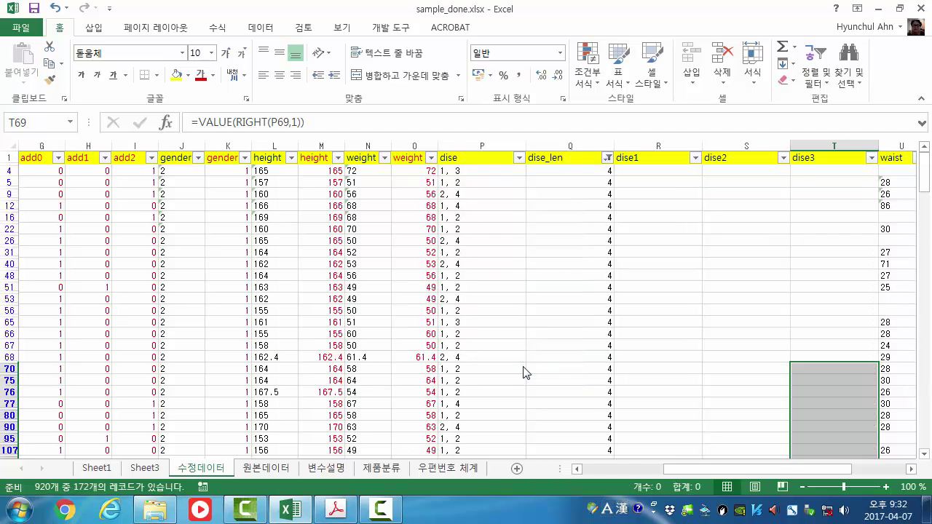
left_click(737, 209)
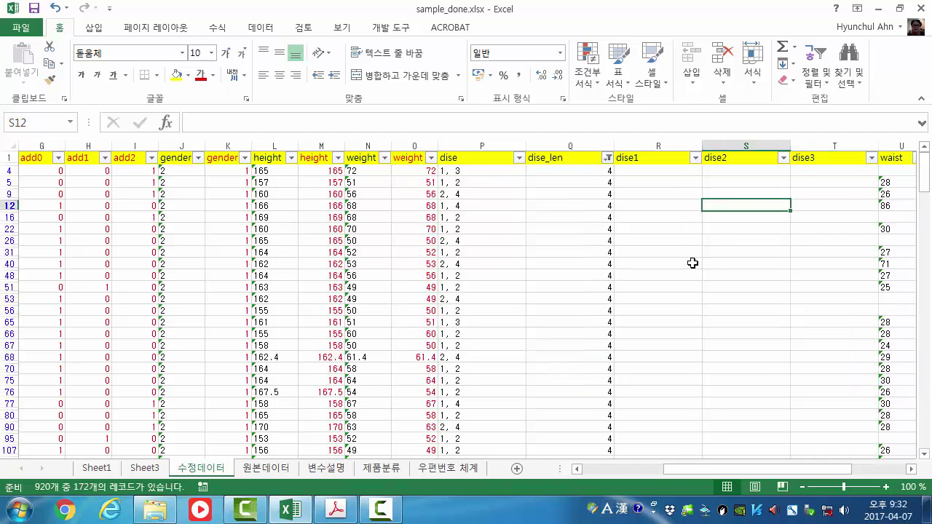
scroll(692, 262, "down", 9)
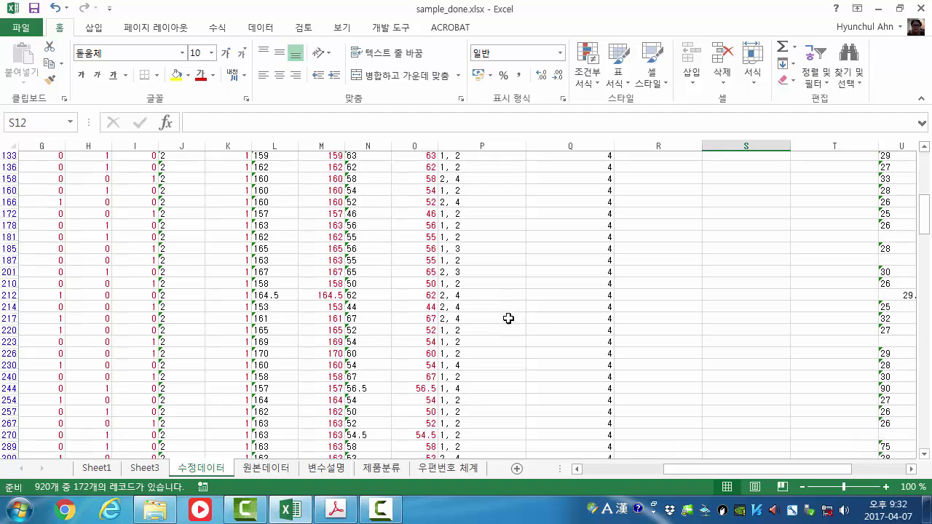
scroll(509, 318, "down", 8)
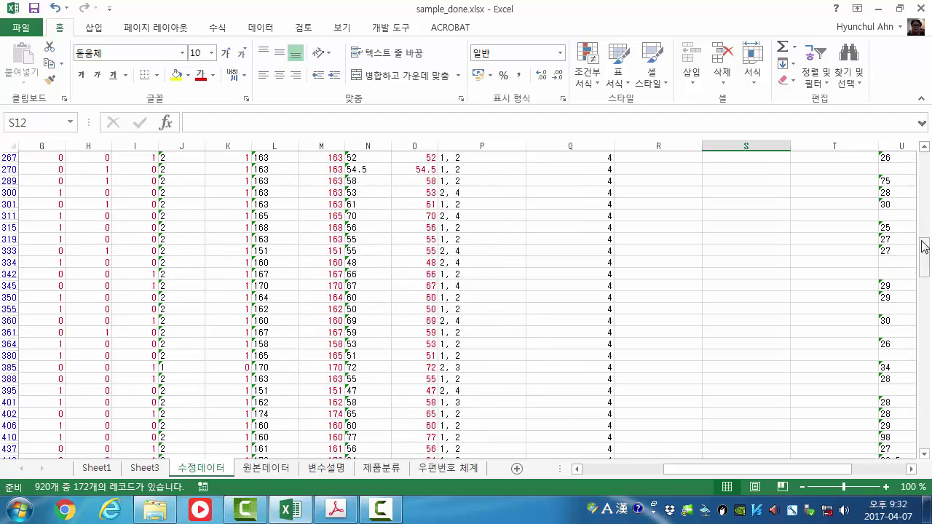
left_click_drag(925, 251, 925, 157)
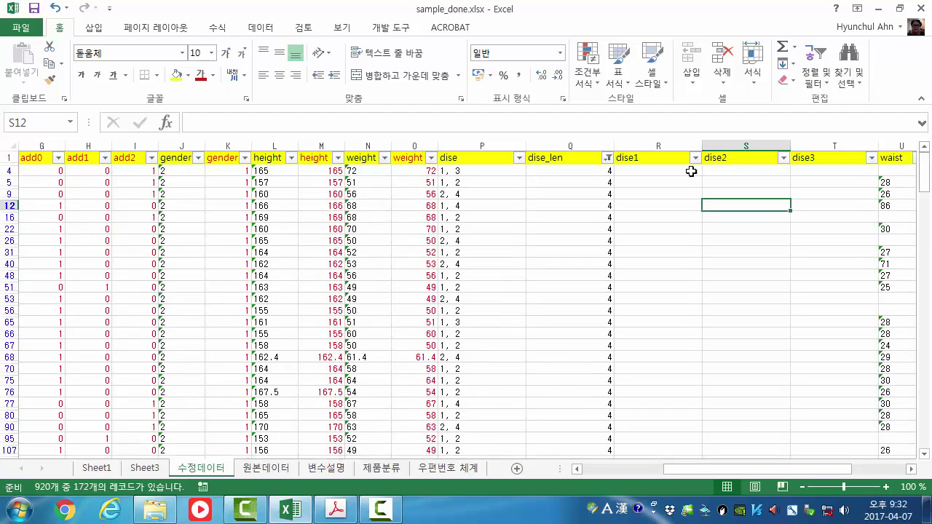
Enter =VALUE(LEFT(P4,1)) in R4 to extract the first disease code as a number
left_click(666, 170)
type("=")
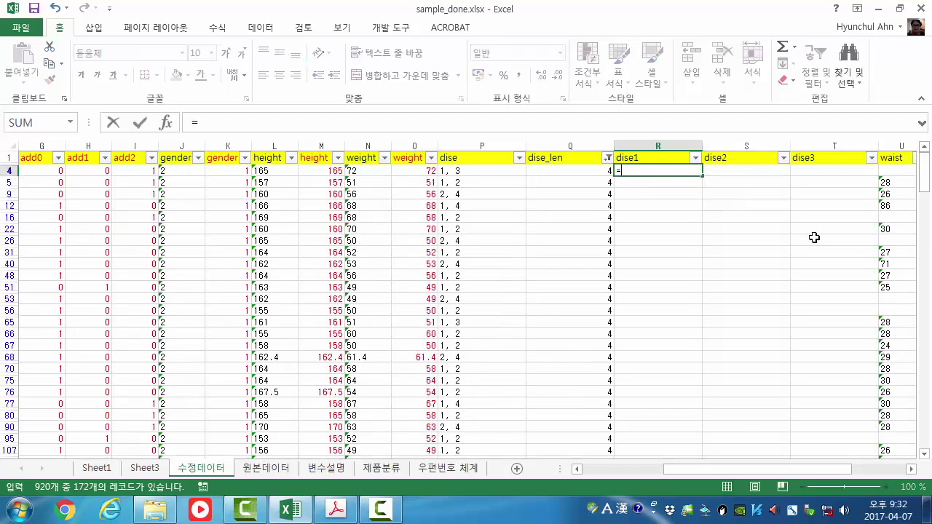
type("value(")
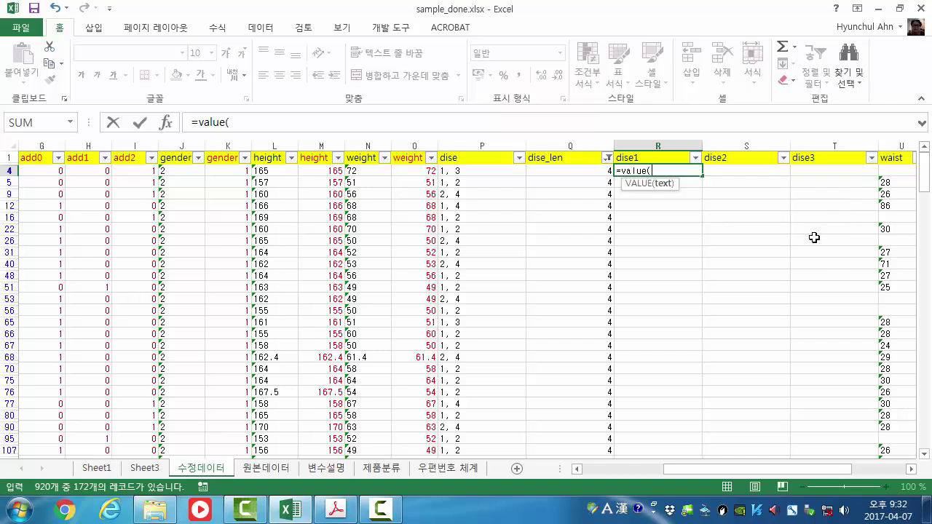
type("left(")
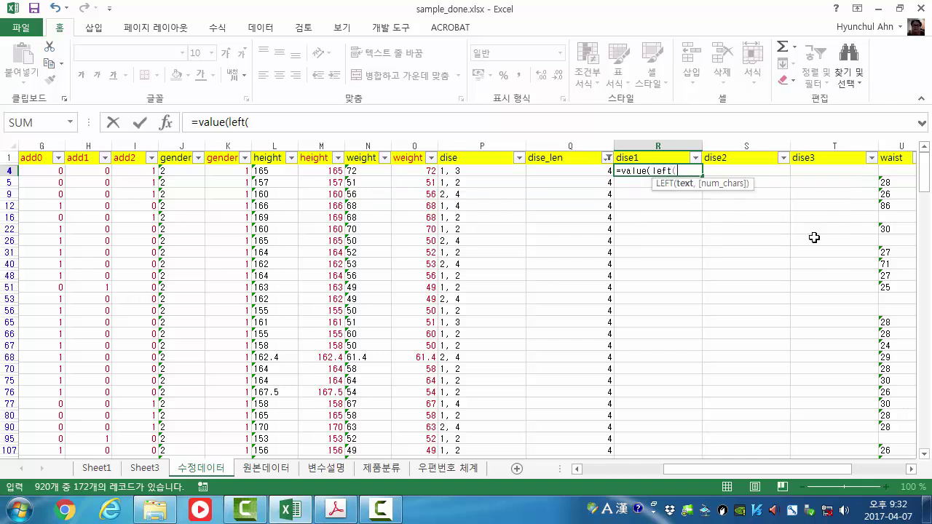
left_click(483, 169)
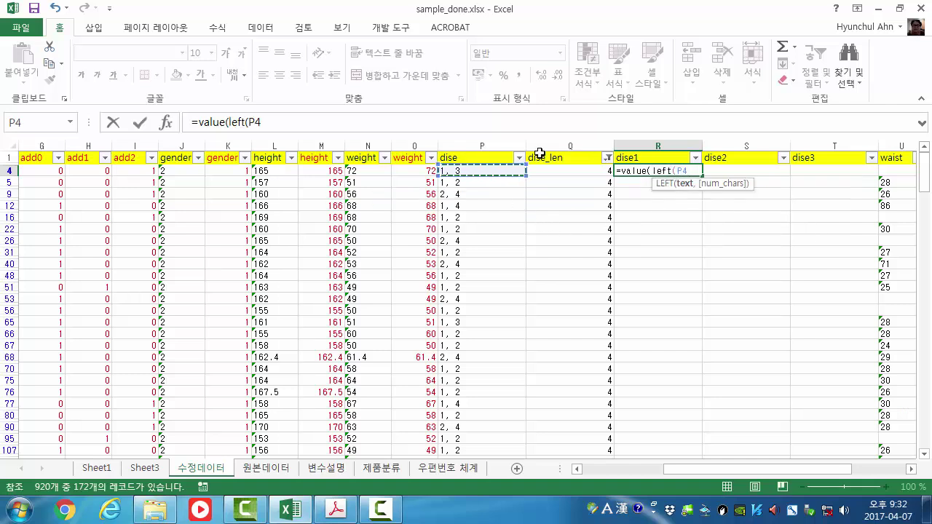
type(",1")
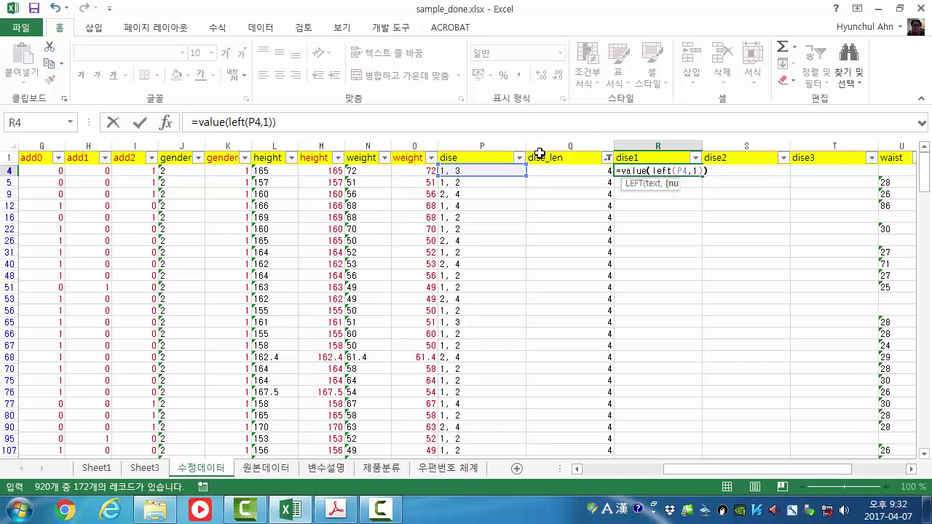
key("Return")
key("Up")
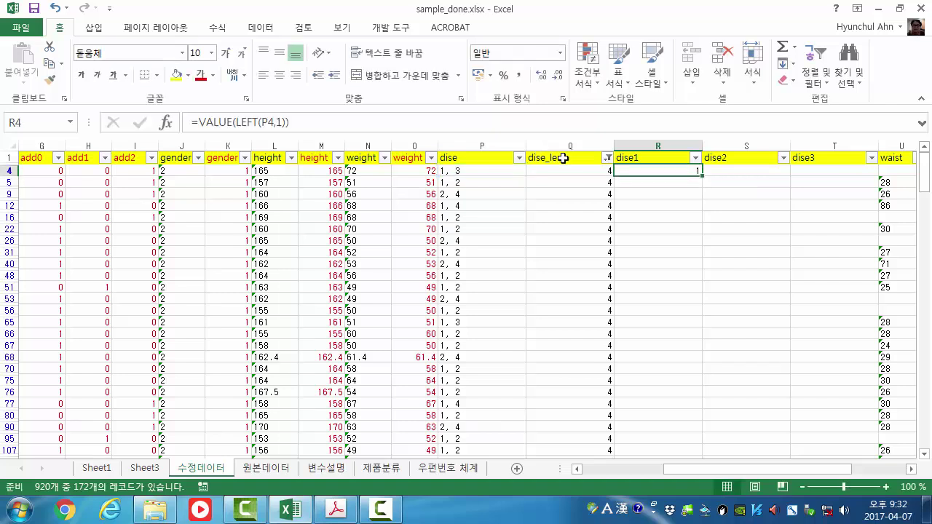
Fill the R4 formula down the filtered dise1 rows to row 915 and check the last filled cell
double_click(703, 178)
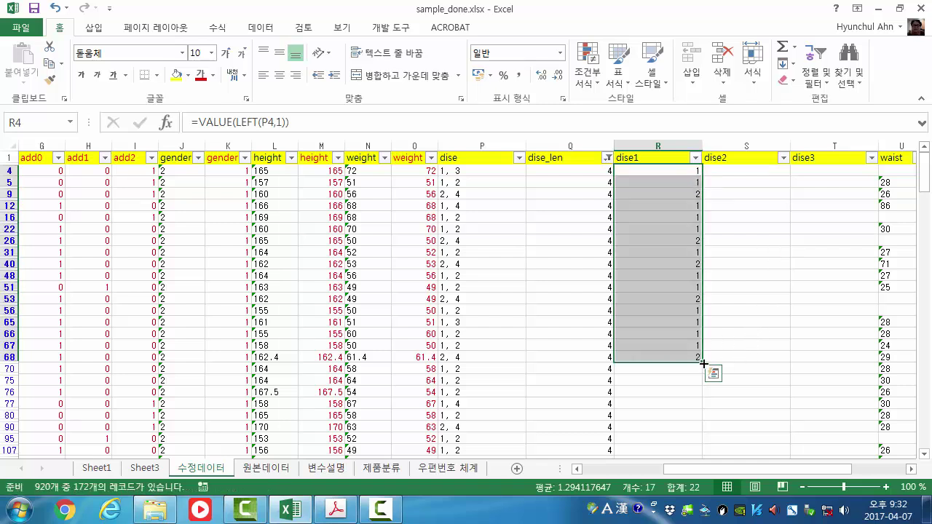
left_click_drag(703, 364, 692, 448)
left_click(693, 449)
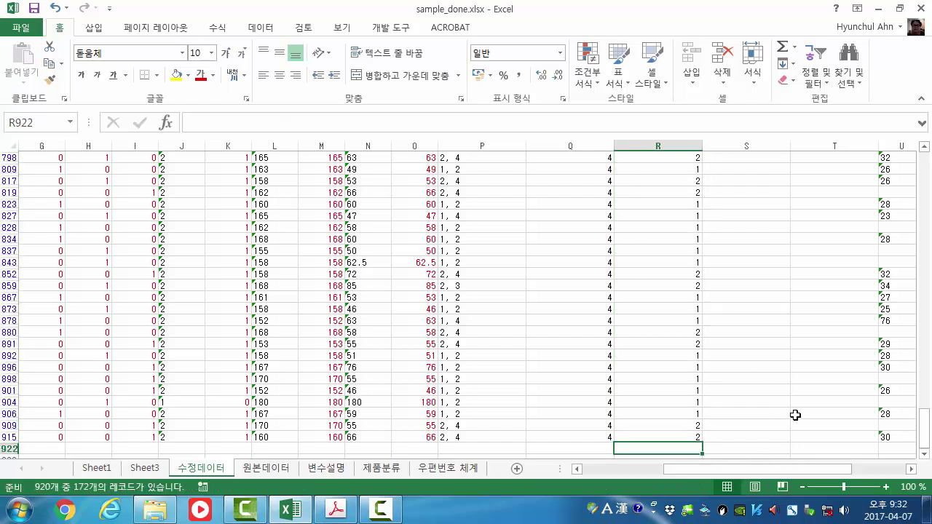
left_click(678, 437)
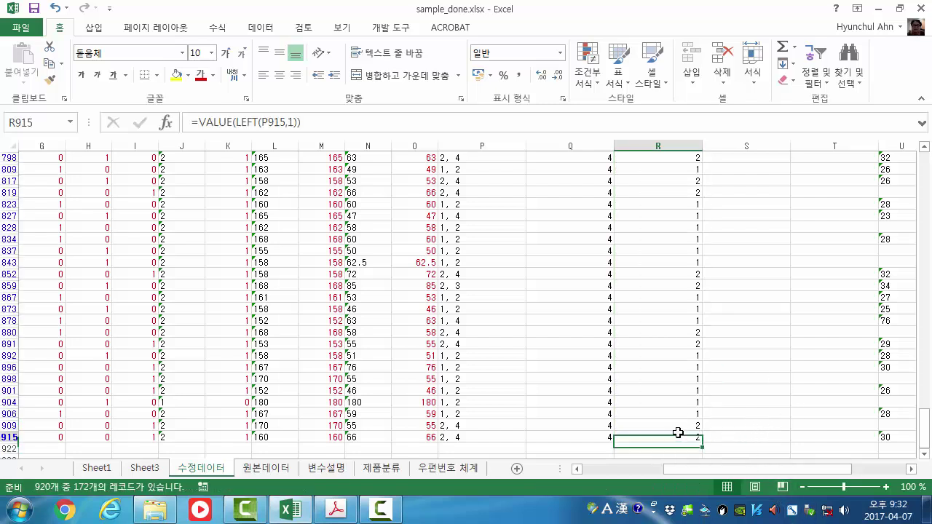
scroll(678, 437, "up", 1)
left_click_drag(925, 426, 925, 157)
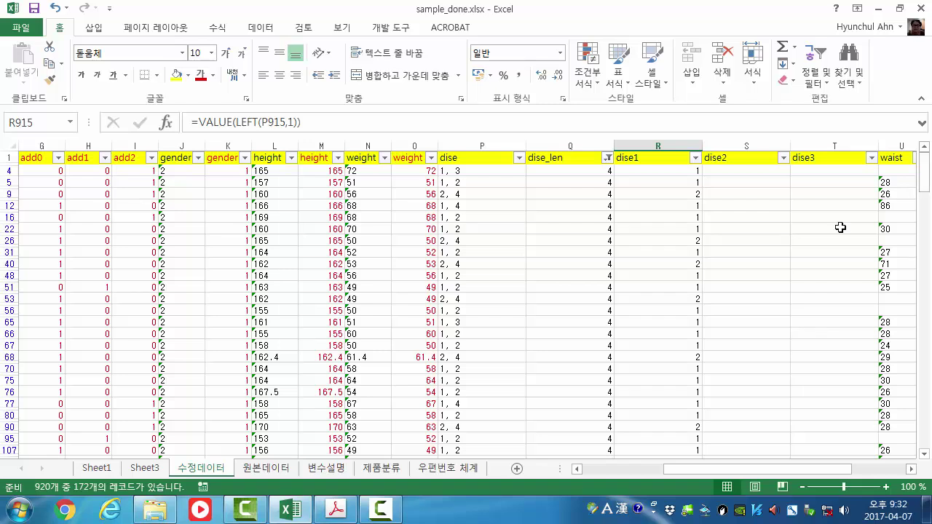
Enter =VALUE(RIGHT(P4,1)) in S4 to extract the second disease code as a number
left_click(736, 172)
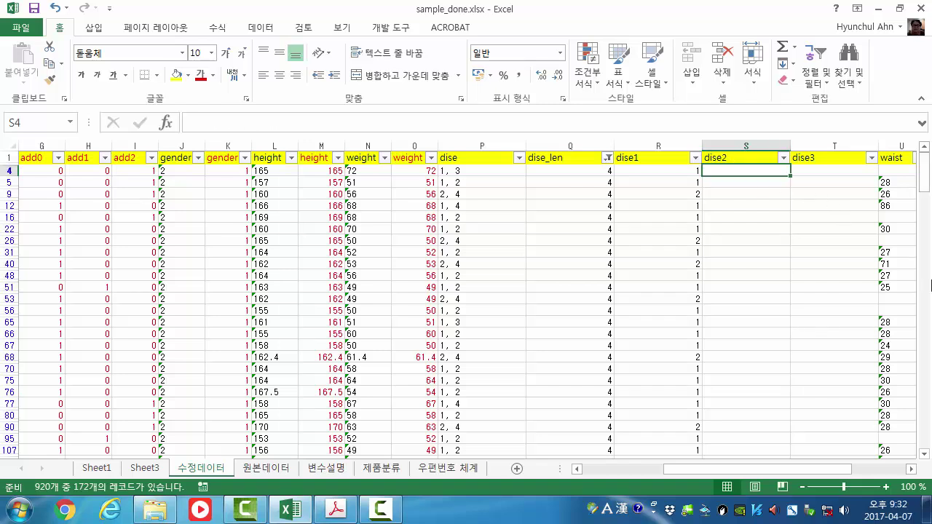
type("=right(")
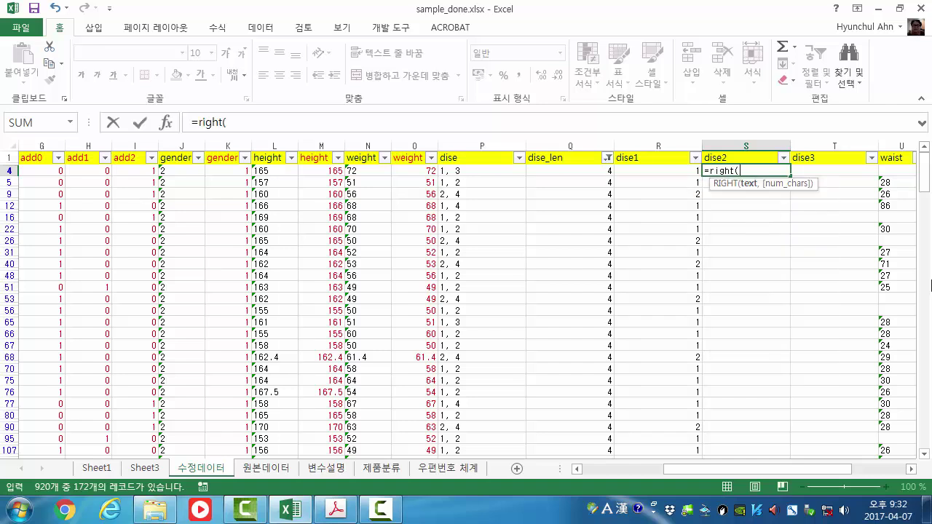
left_click(466, 171)
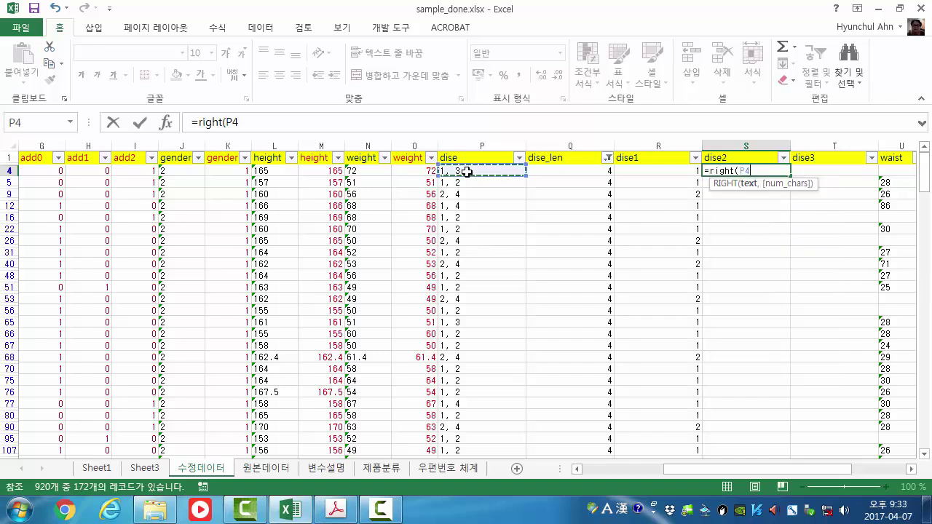
type(",1")
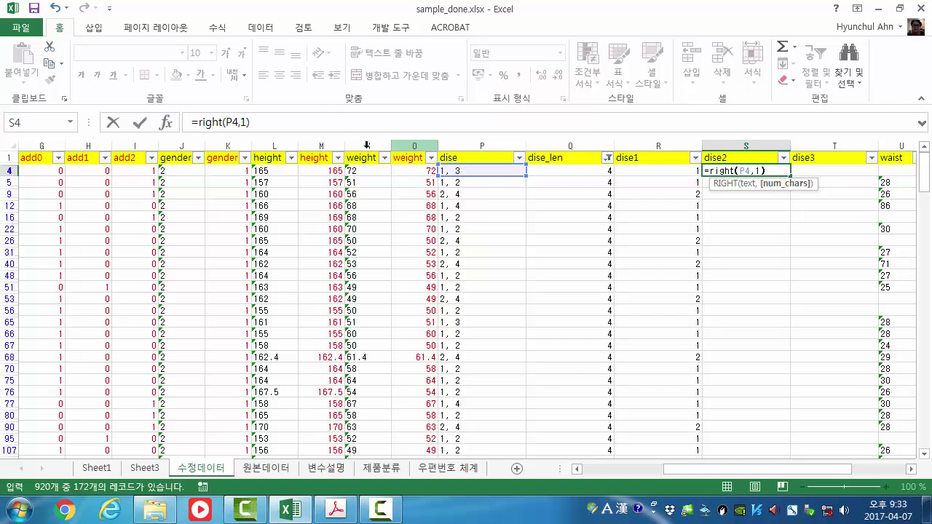
left_click(201, 122)
type("value(")
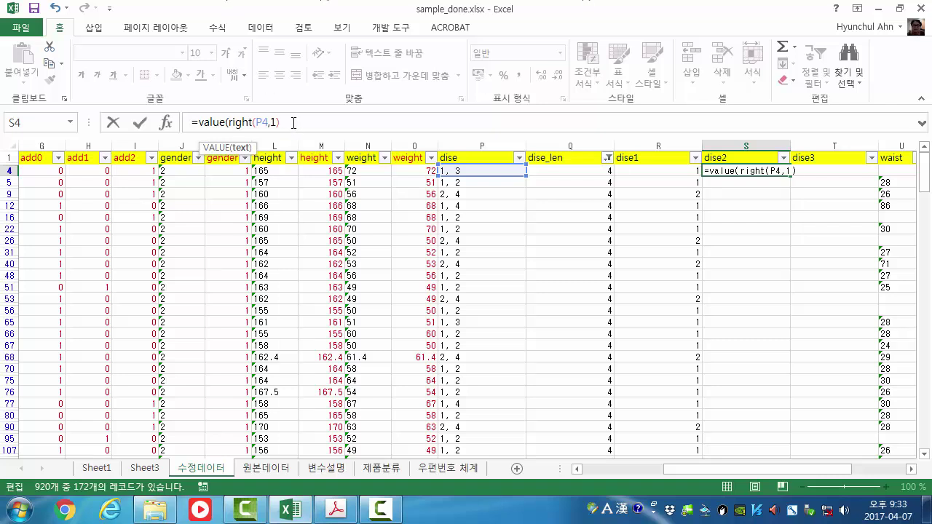
type(")")
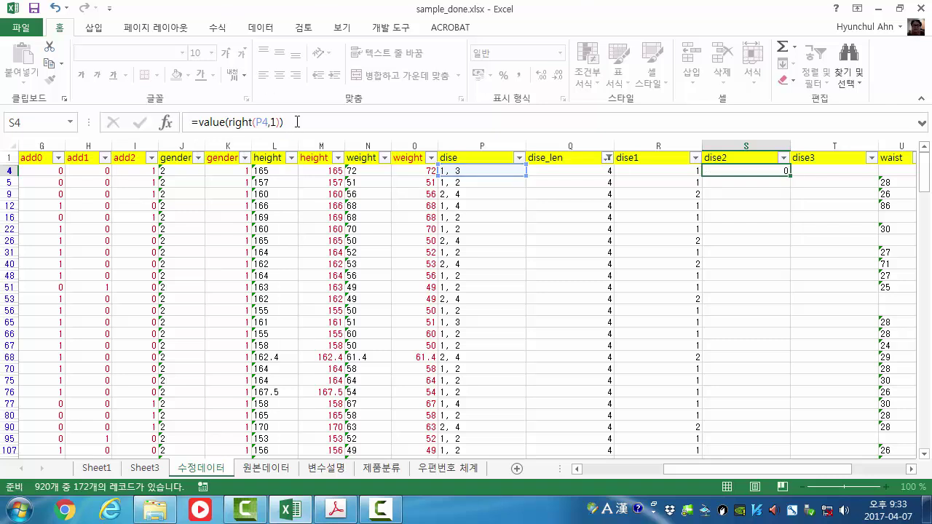
key("ctrl+Return")
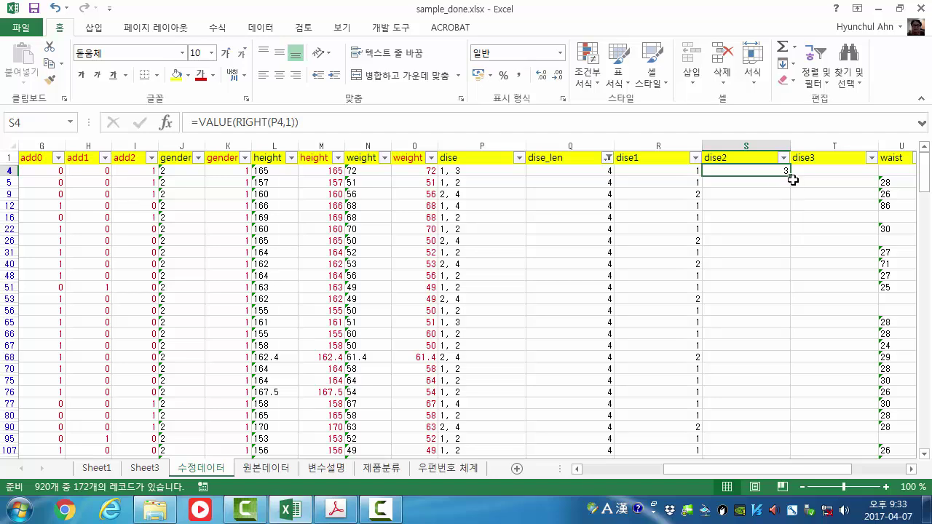
Fill the S4 formula down the filtered dise2 rows to row 915 and review the results against the dise codes
left_click_drag(791, 177, 810, 440)
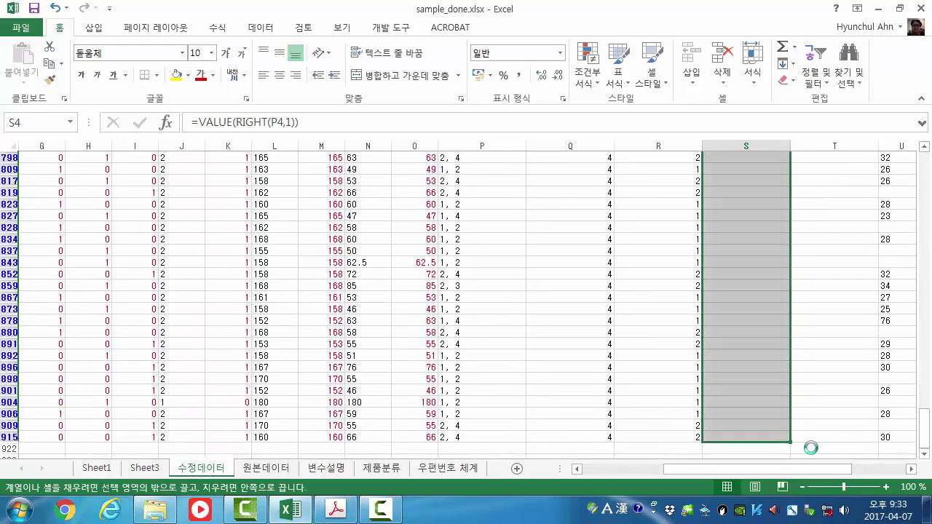
scroll(807, 411, "up", 10)
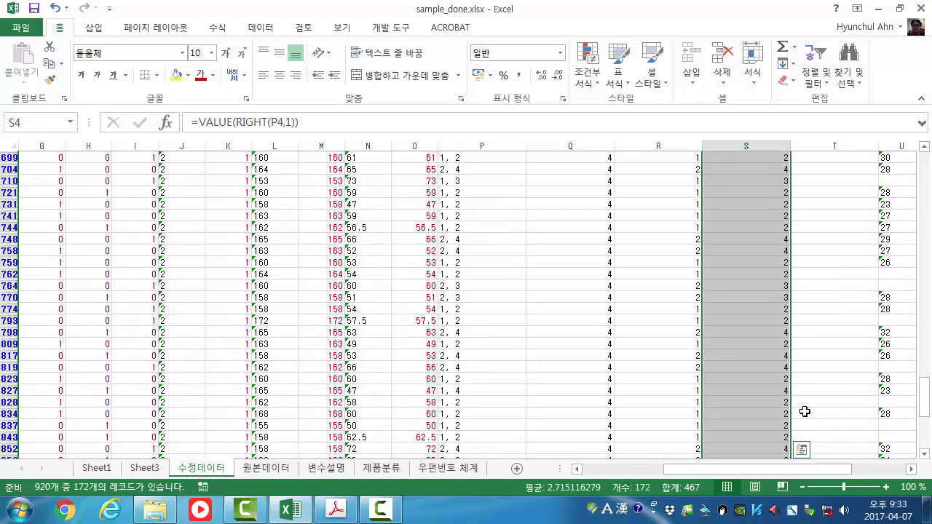
scroll(806, 406, "up", 18)
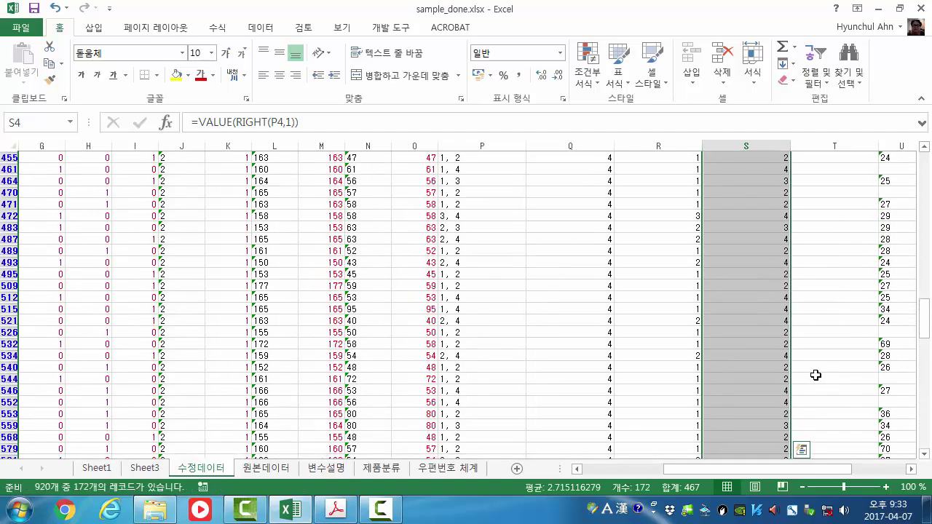
scroll(814, 364, "up", 20)
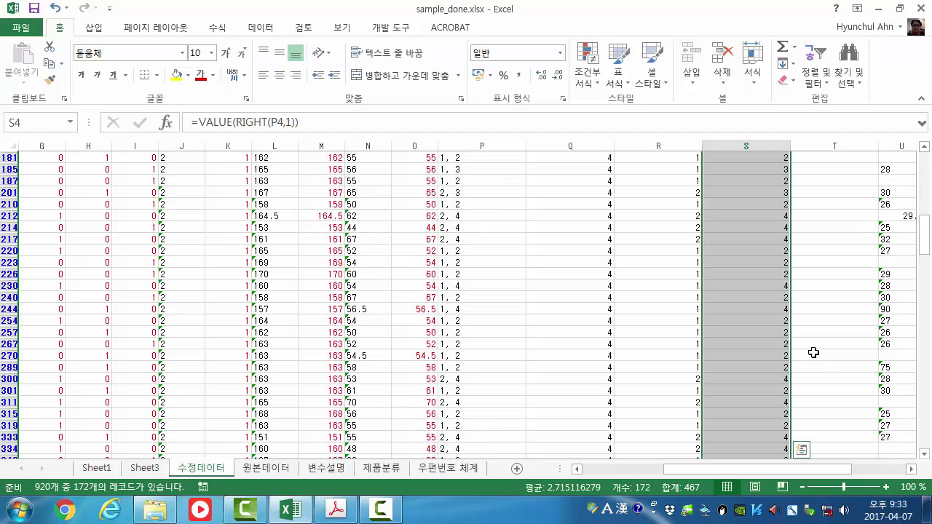
scroll(813, 350, "up", 6)
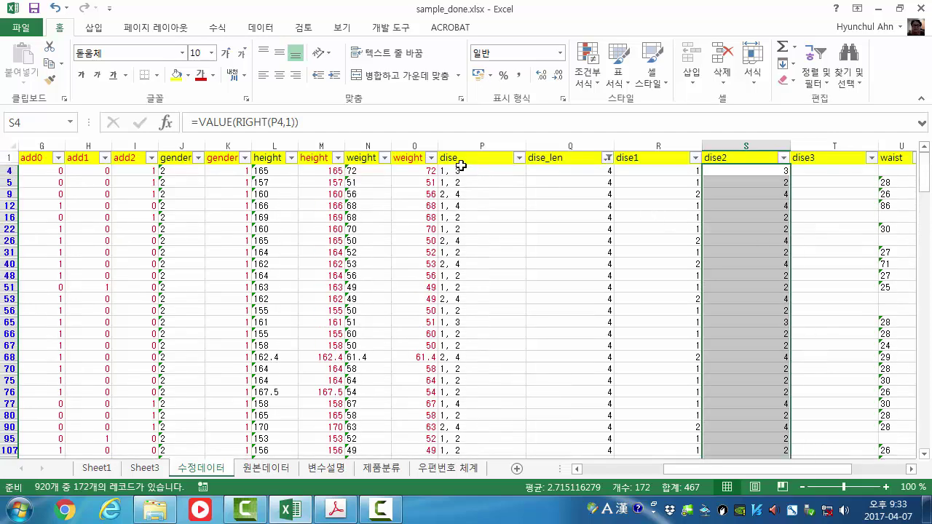
Change the dise_len filter to show only rows with the value 7
left_click(519, 158)
left_click(519, 159)
left_click(608, 157)
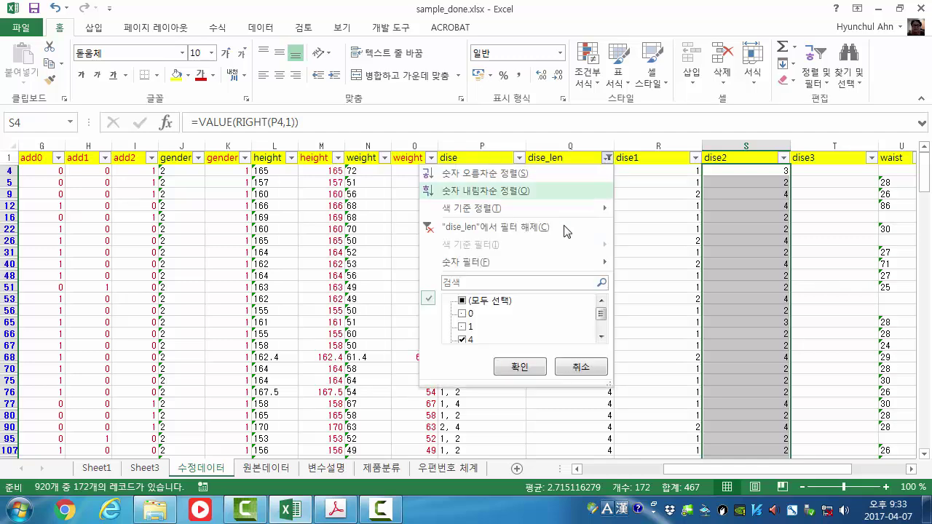
left_click(462, 339)
scroll(463, 329, "down", 1)
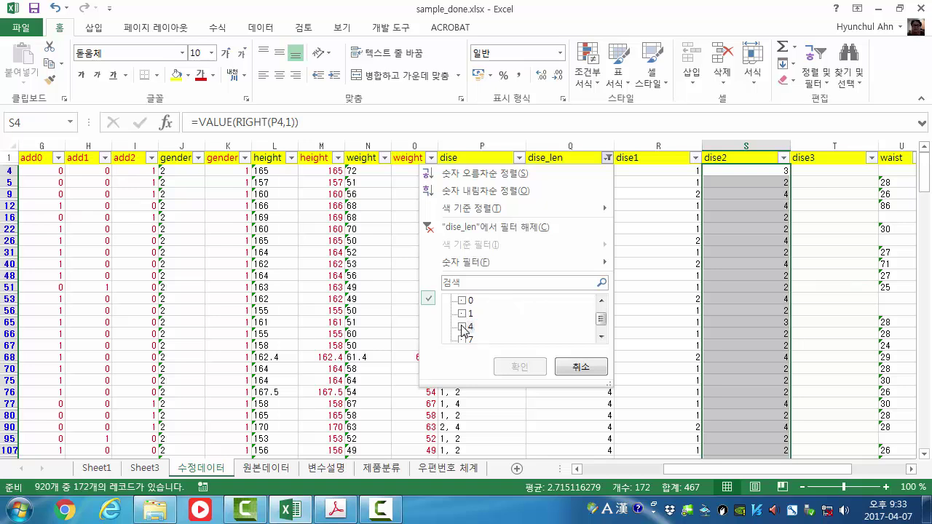
left_click(463, 328)
left_click(462, 327)
left_click(462, 313)
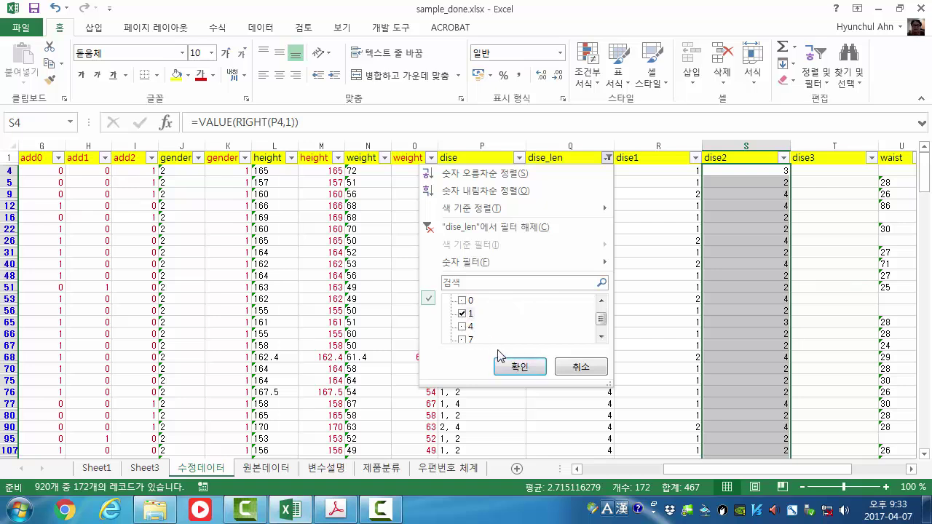
left_click(462, 313)
left_click(463, 339)
left_click(519, 367)
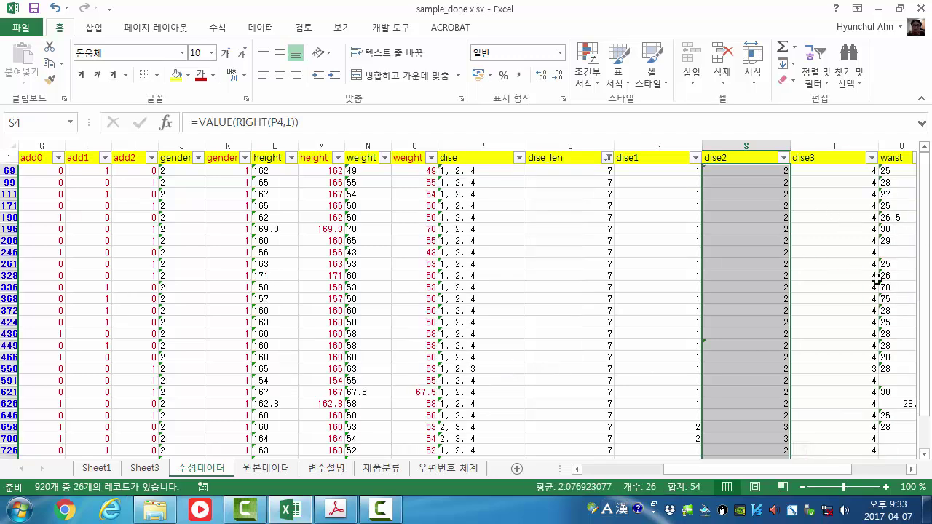
Check the dise2 formula in S449 and look over the extracted codes of the three-code rows
left_click(762, 346)
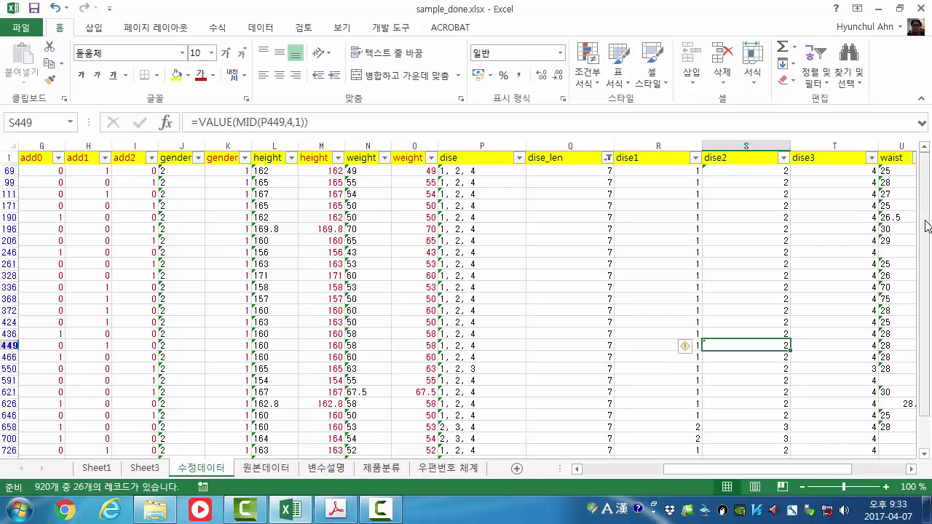
left_click_drag(926, 219, 927, 239)
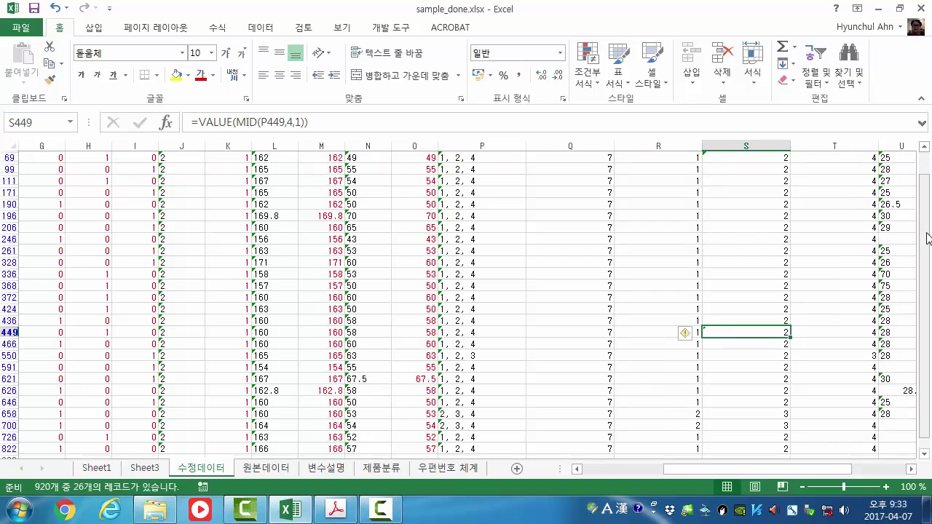
mouse_move(928, 239)
left_mouse_down()
mouse_move(929, 213)
mouse_move(929, 279)
mouse_move(930, 226)
left_mouse_up()
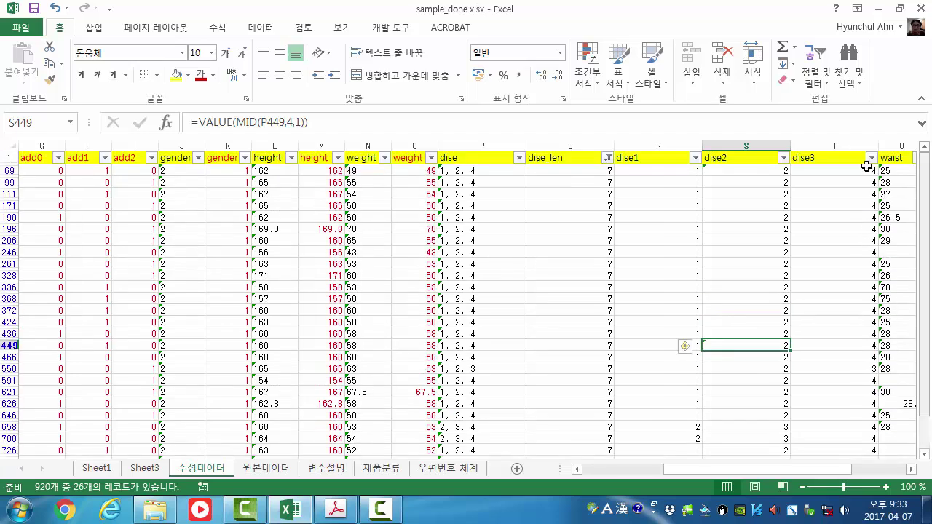
Change the dise_len filter to show only rows with the value 1
left_click(609, 159)
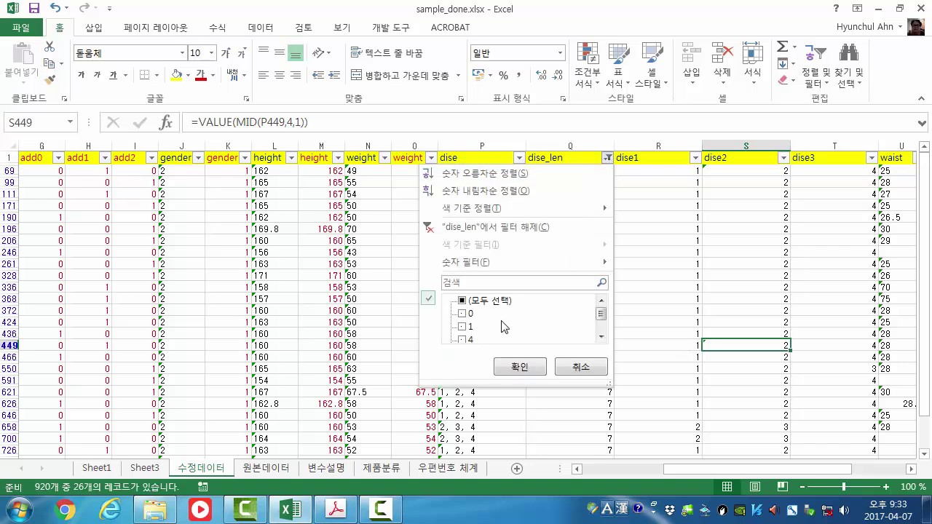
left_click_drag(603, 318, 602, 333)
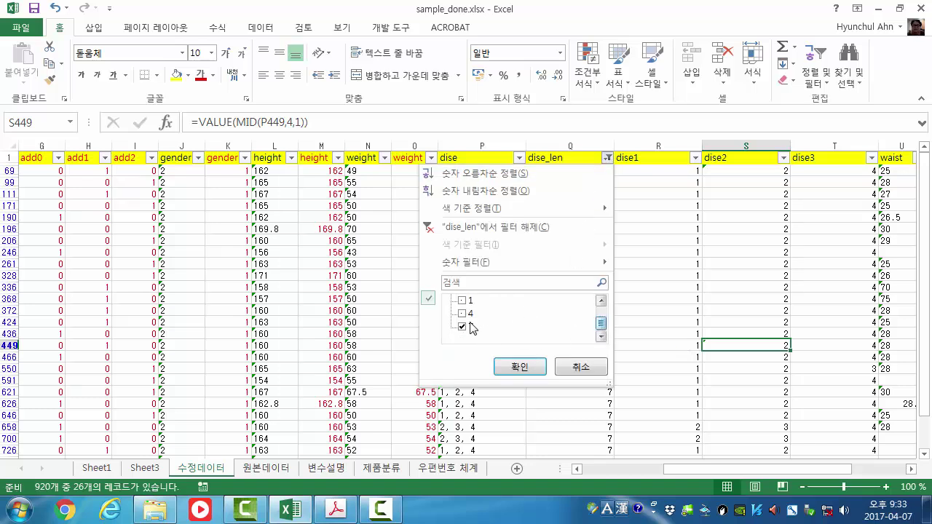
left_click(462, 300)
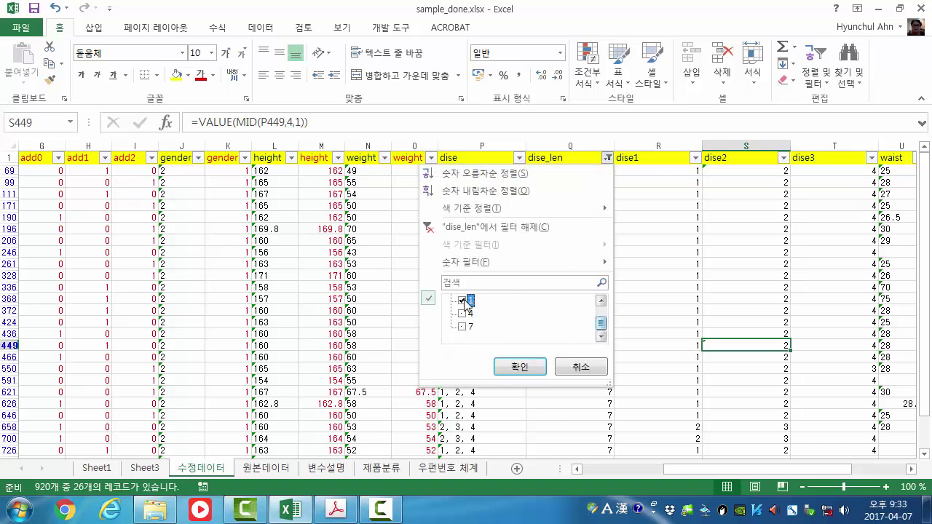
left_click(517, 368)
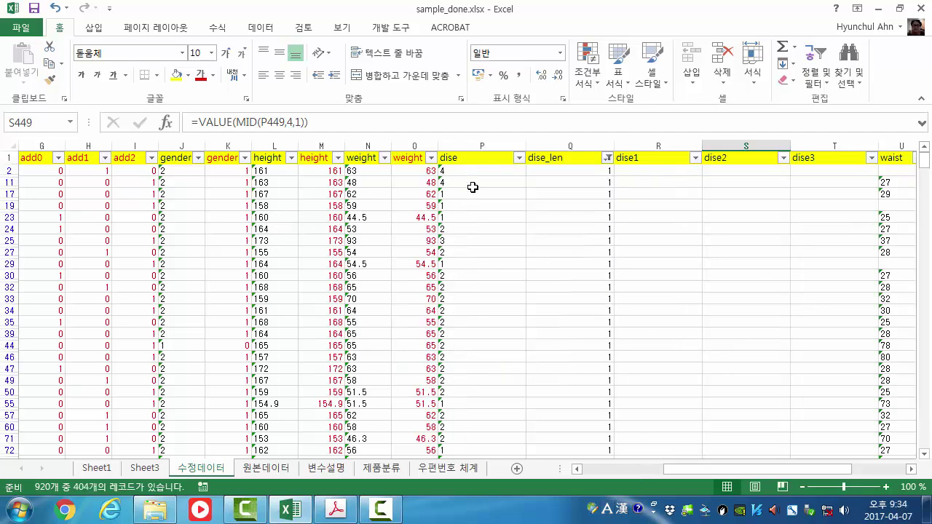
Enter the formula =VALUE(P2) in dise1 cell R2 and fill it down the filtered rows to row 920
left_click(677, 175)
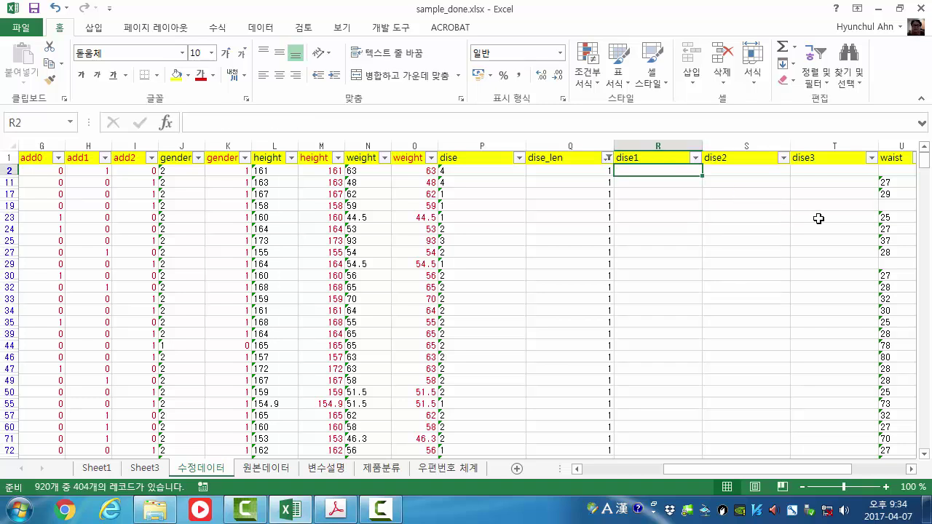
type("=")
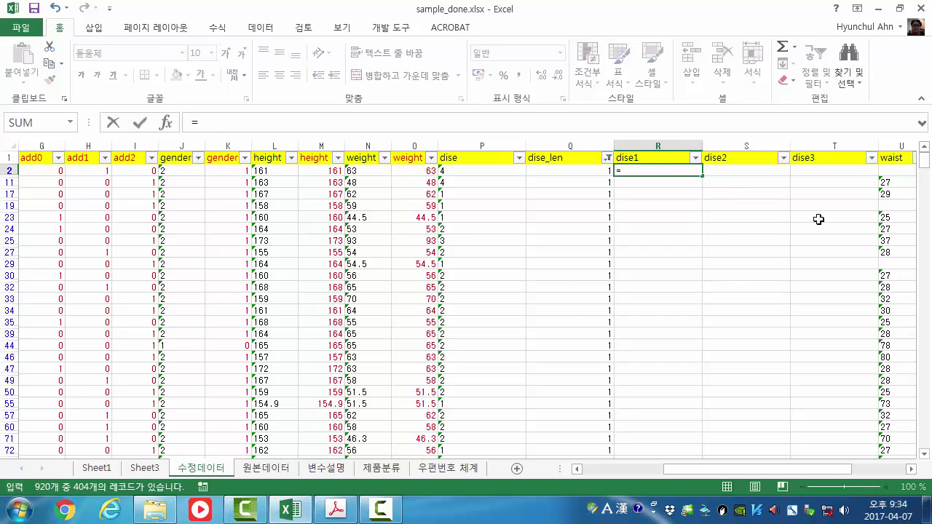
type("value(left(")
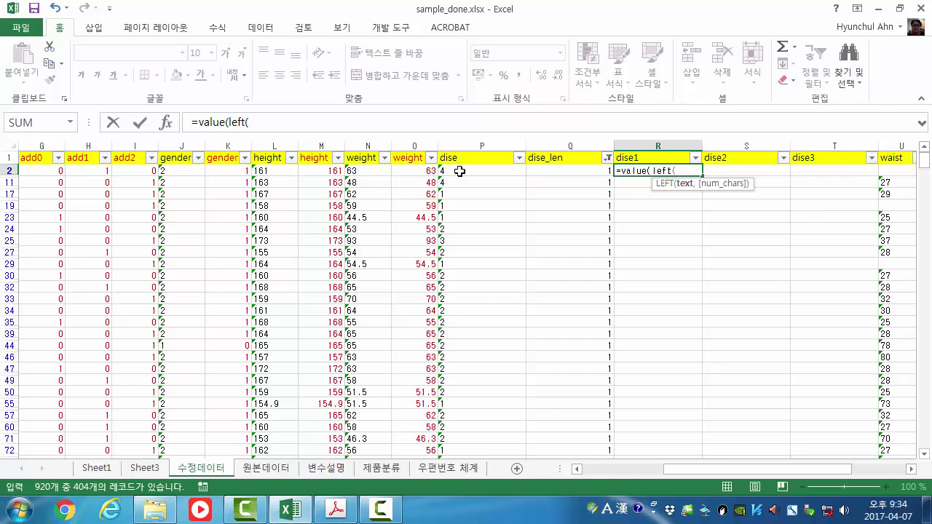
key("BackSpace")
key("BackSpace")
key("BackSpace")
key("BackSpace")
key("BackSpace")
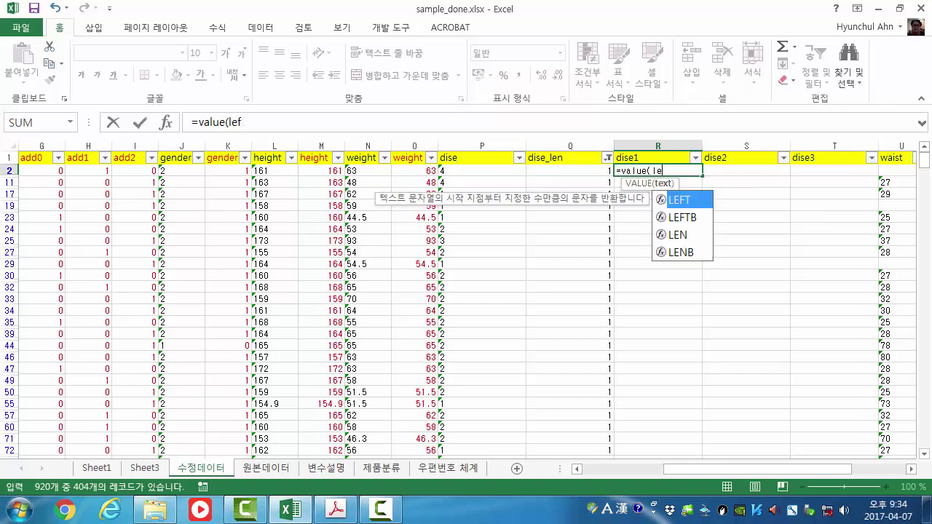
left_click(464, 170)
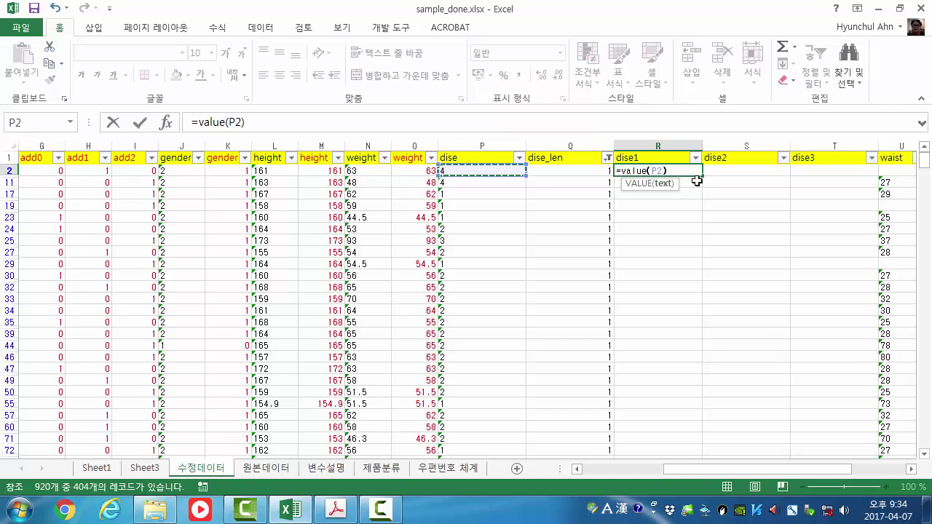
key("Return")
key("Up")
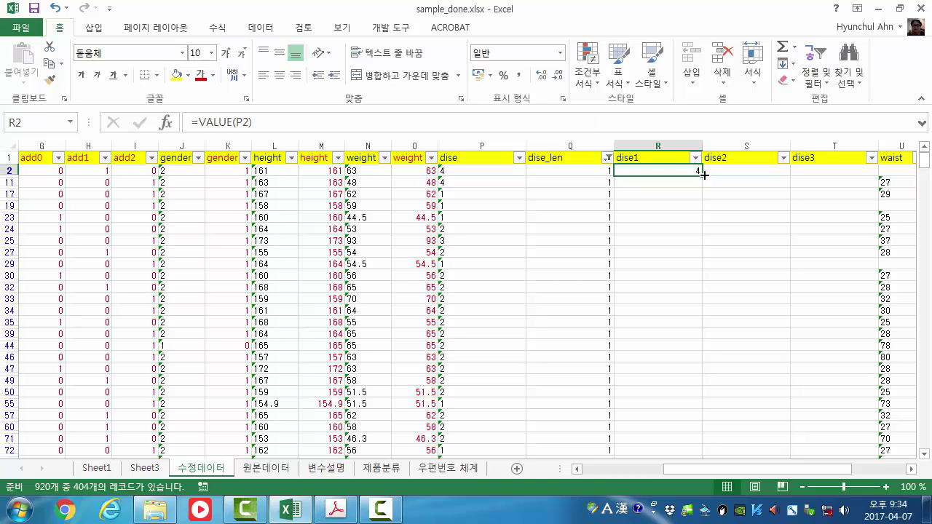
left_click_drag(704, 174, 689, 418)
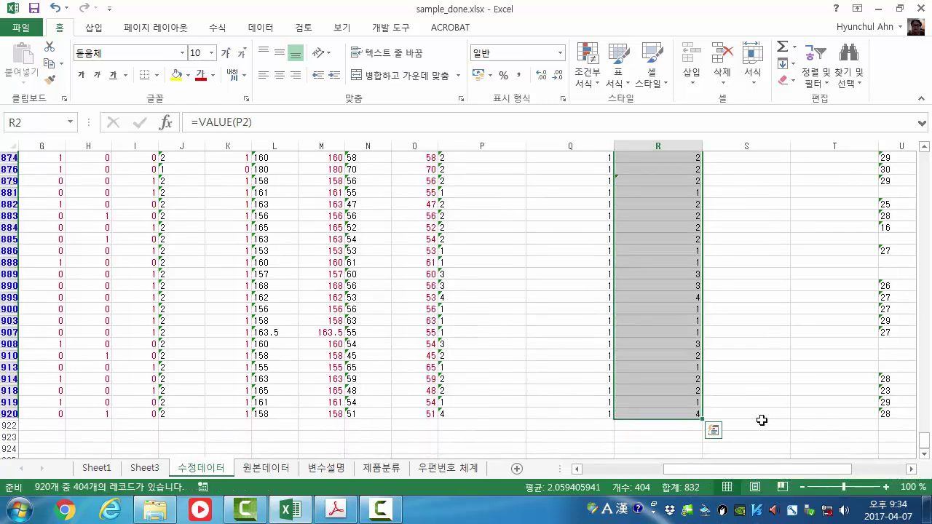
left_click_drag(926, 439, 921, 105)
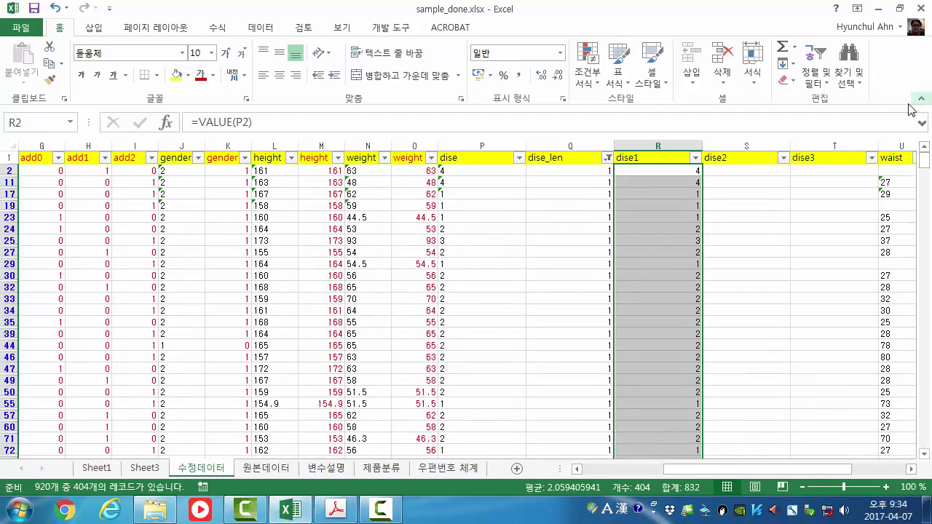
Clear the dise_len filter to show all rows again
left_click(607, 158)
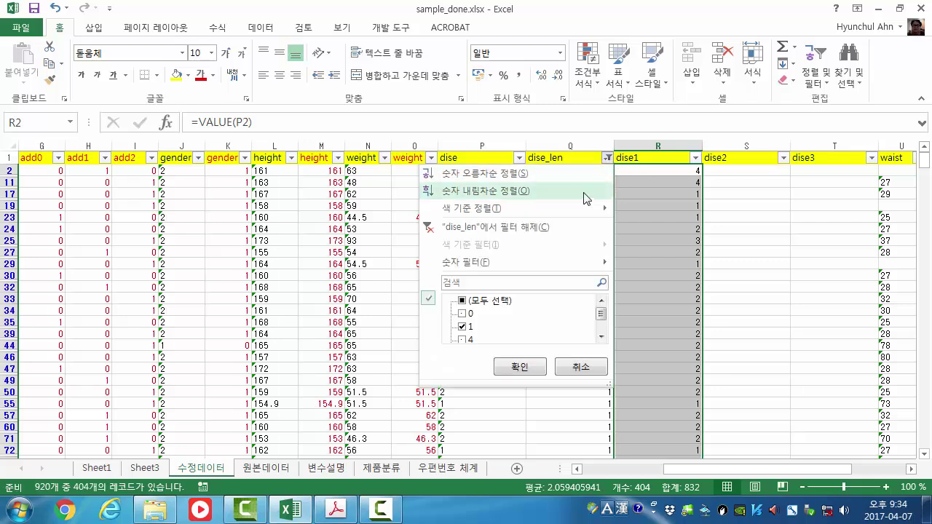
left_click(462, 326)
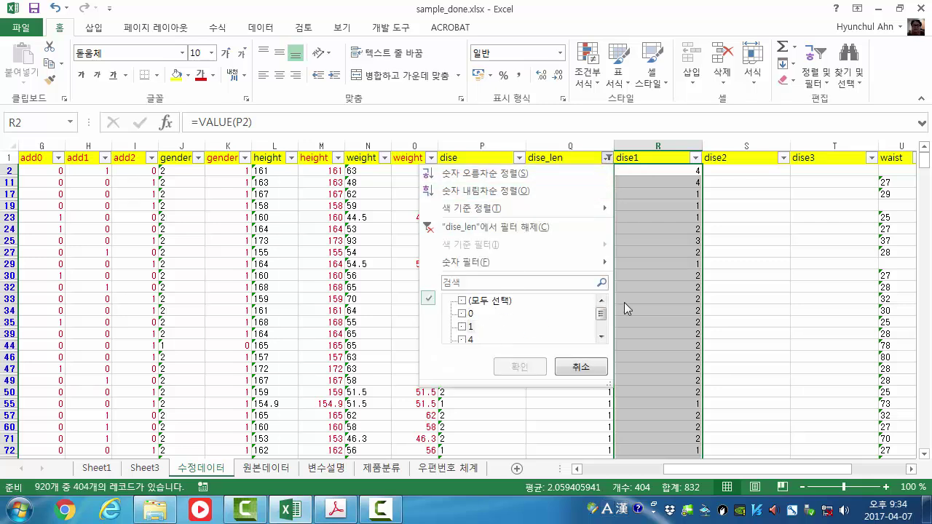
left_click(509, 232)
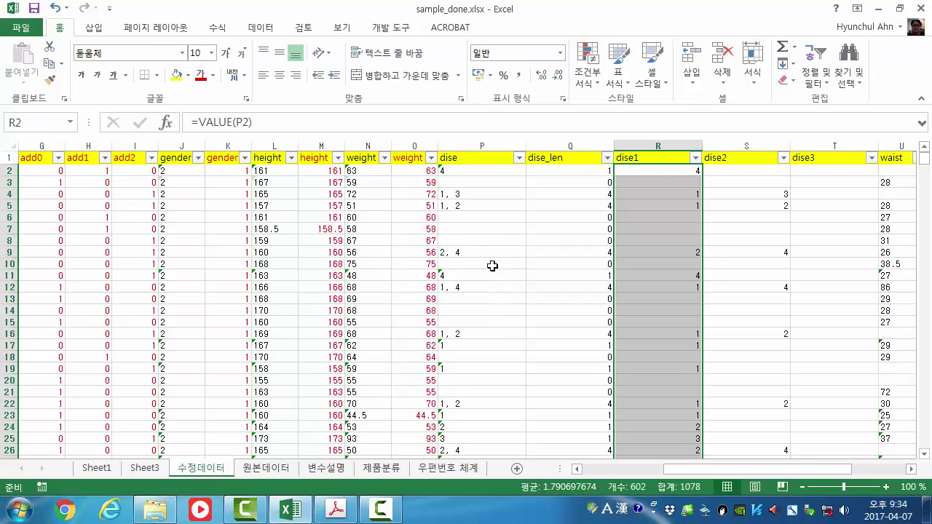
Compare the dise codes in rows 2 to 4 with the values extracted into dise1 and dise2
left_click(755, 263)
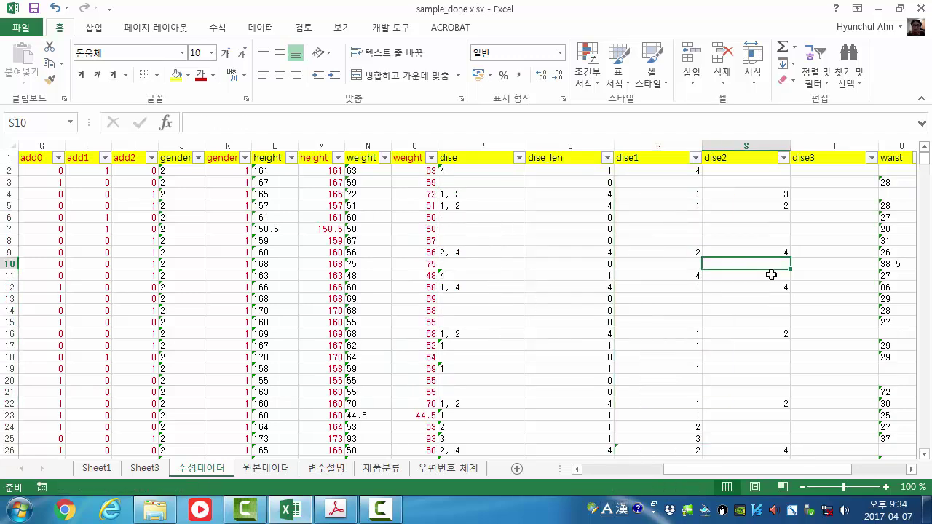
left_click(448, 172)
left_click(696, 171)
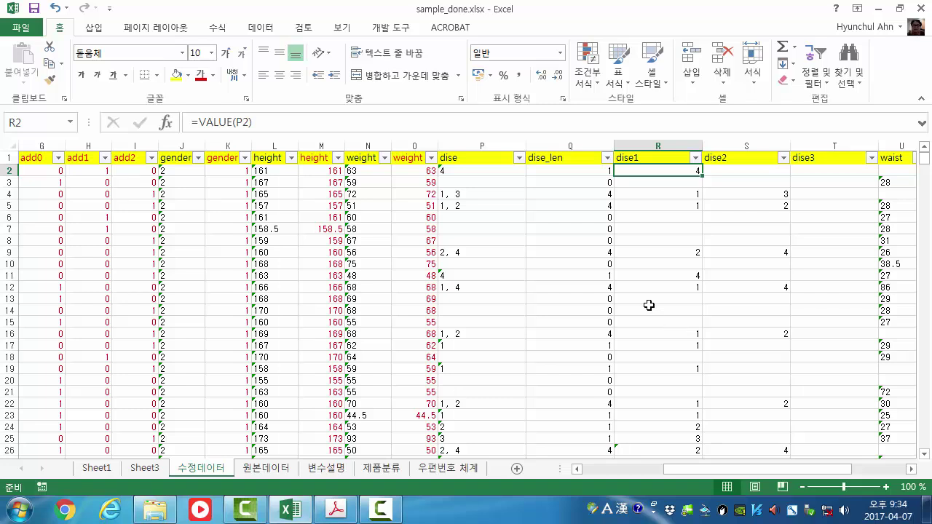
left_click(449, 195)
left_click(673, 192)
left_click(751, 188)
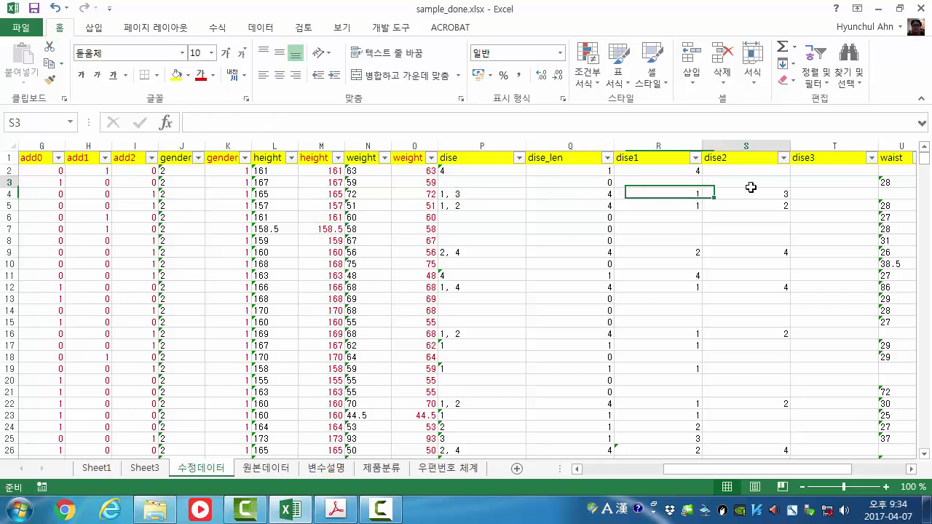
left_click(520, 181)
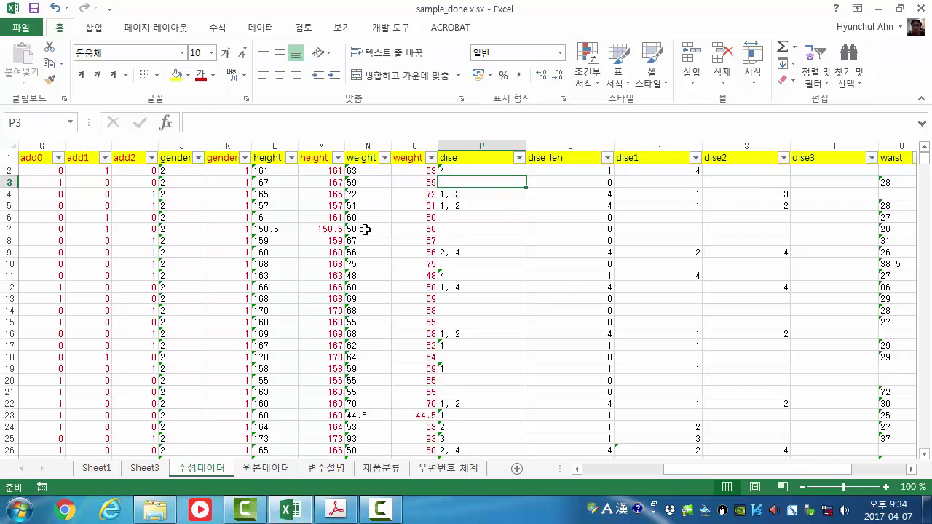
Look over the dise1, dise2 and dise3 columns together and one by one
left_click_drag(658, 146, 827, 145)
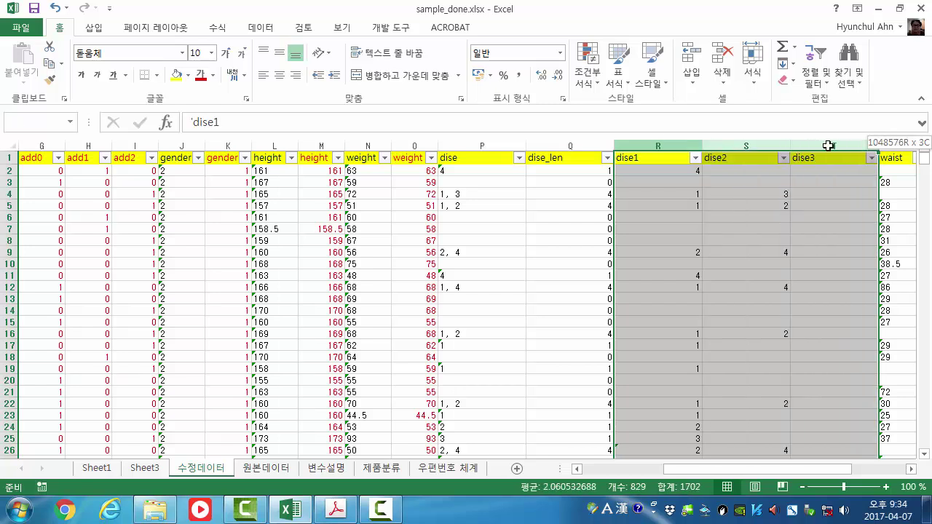
left_click(736, 242)
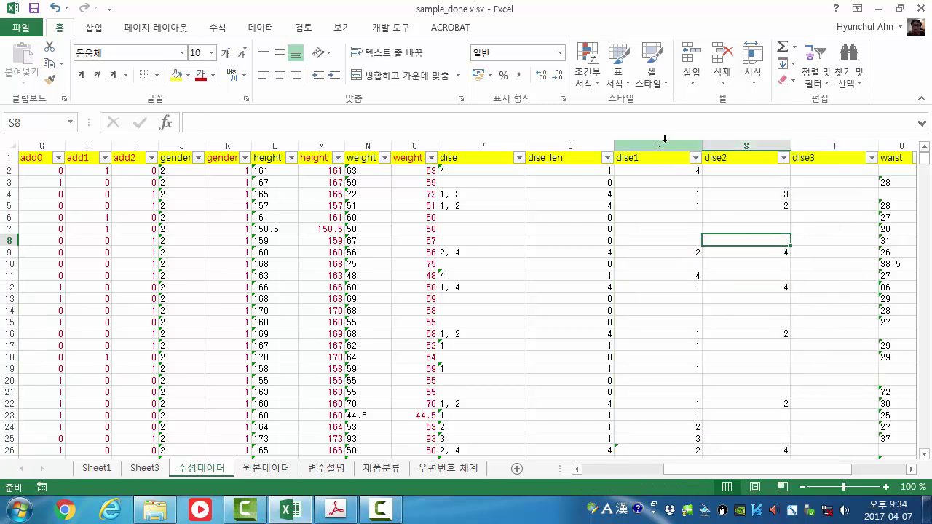
left_click(664, 145)
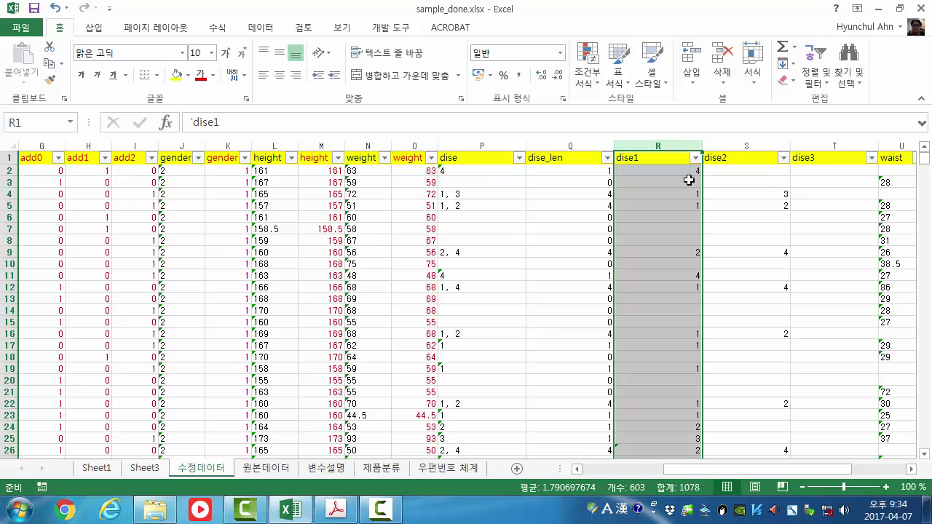
left_click(760, 140)
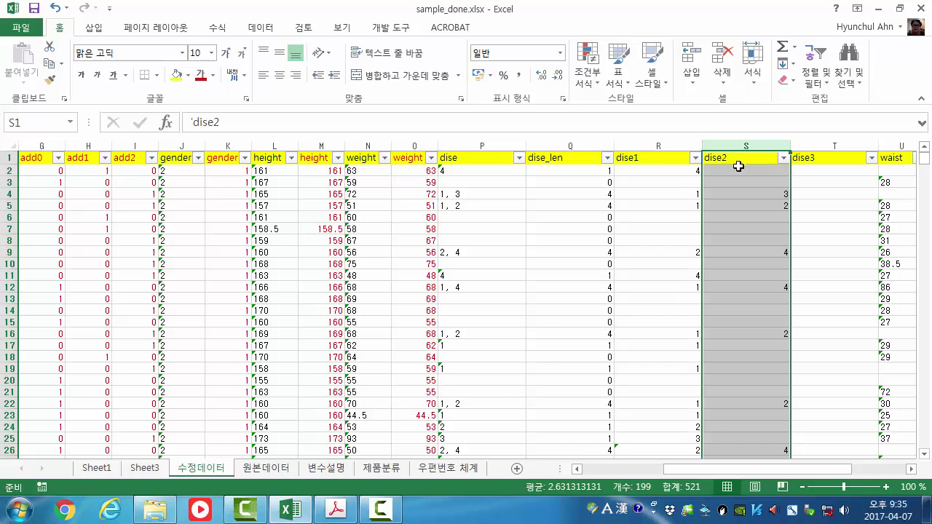
left_click(827, 144)
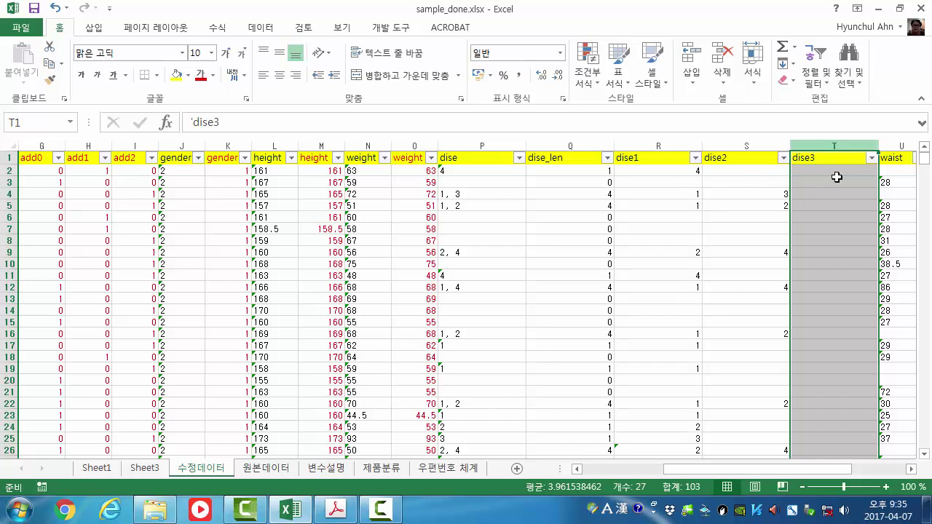
Narrow the dise1, dise2 and dise3 columns to an equal smaller width
left_click(911, 469)
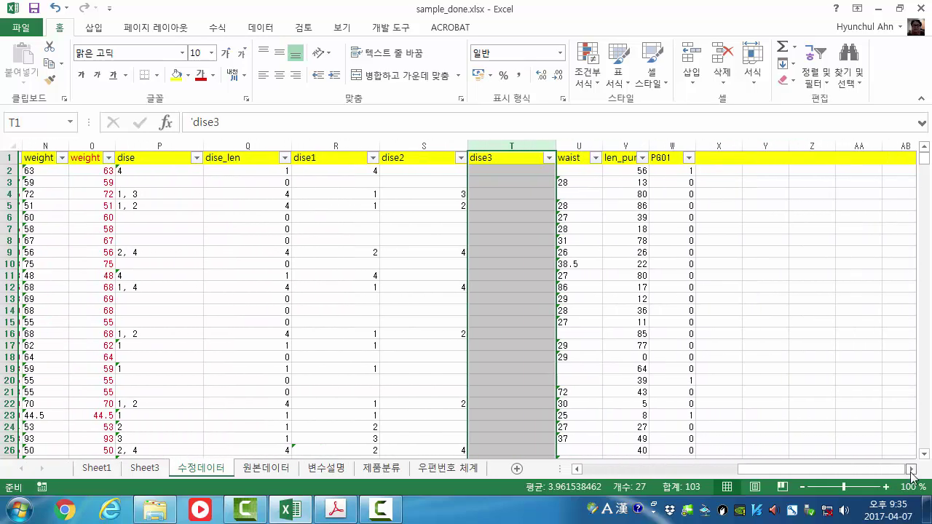
left_click_drag(357, 143, 472, 146)
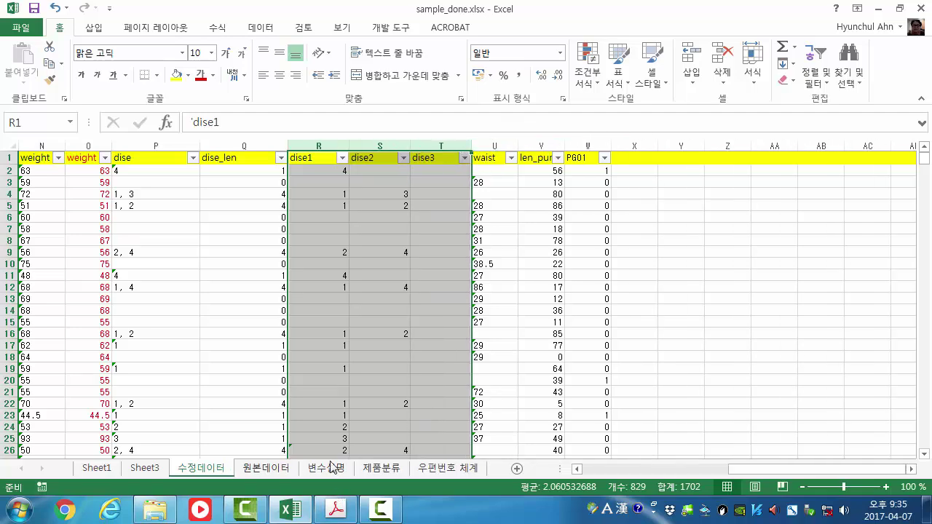
Check the dise code definitions in C11 of the 변수설명 sheet and return to the 수정데이터 sheet
left_click(326, 475)
left_click(321, 339)
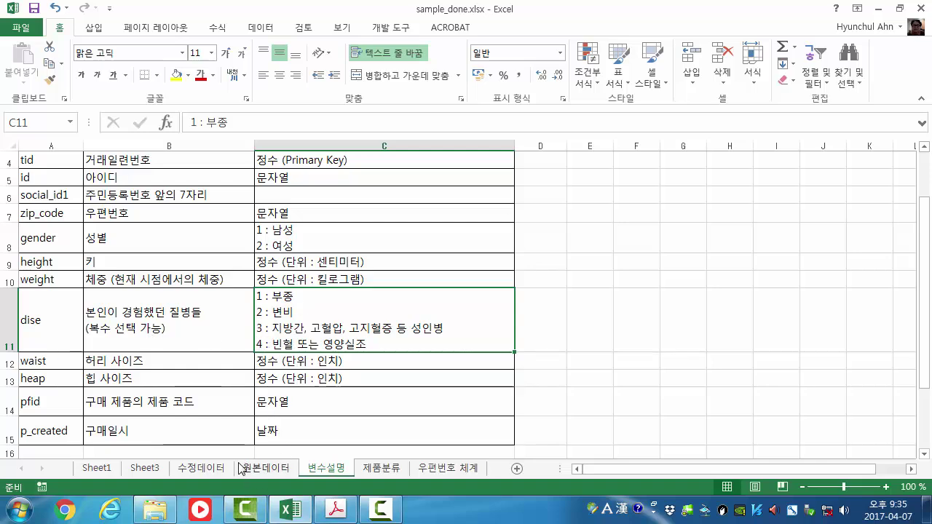
left_click(209, 469)
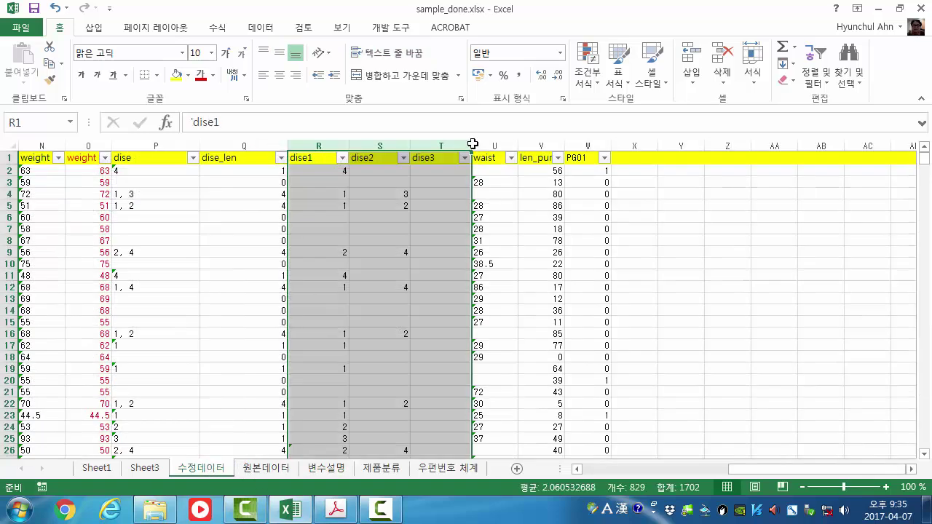
Insert four empty columns before the waist column and make them narrower
left_click_drag(489, 143, 624, 140)
right_click(629, 149)
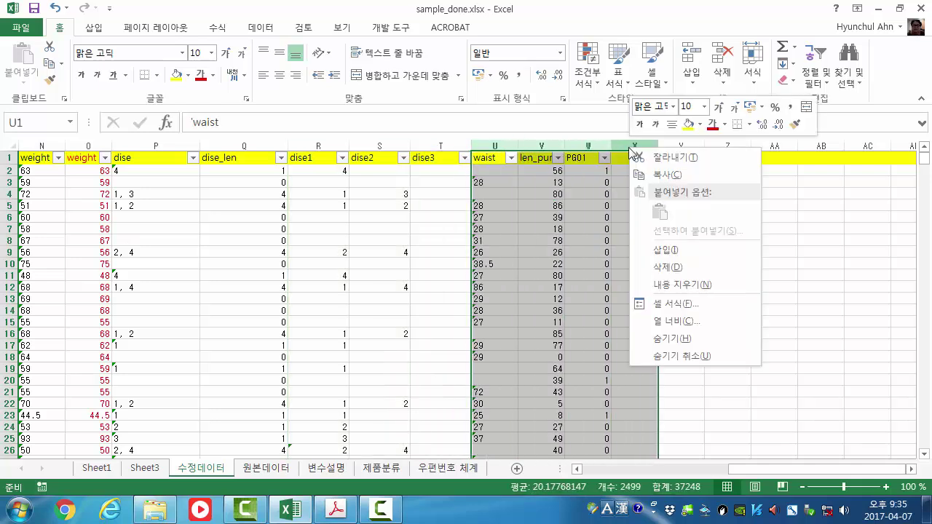
left_click(676, 250)
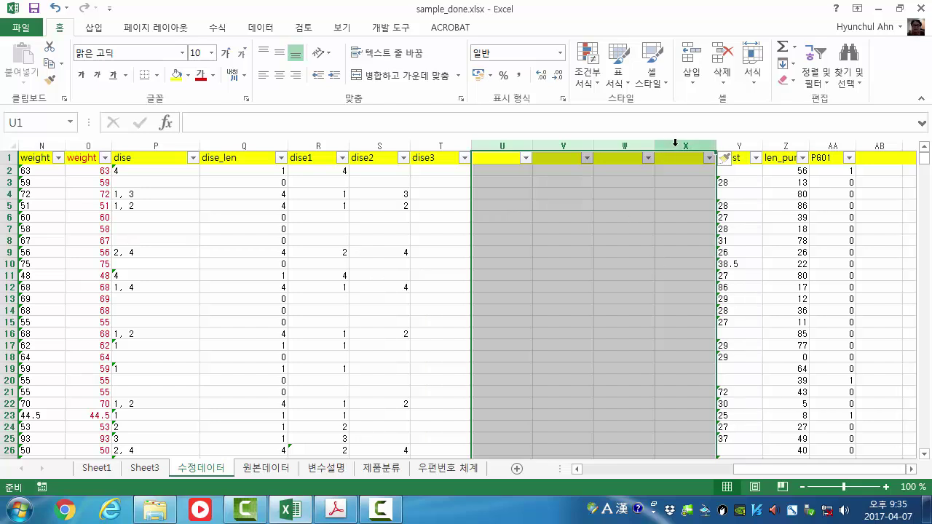
left_click_drag(711, 141, 698, 141)
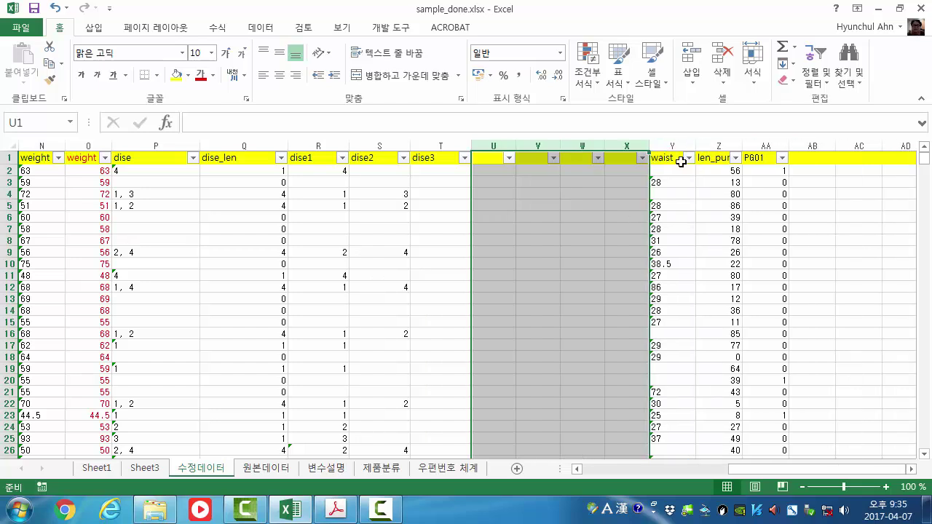
Label the new columns U to X with the headers d1, d2, d3 and d4
left_click(491, 156)
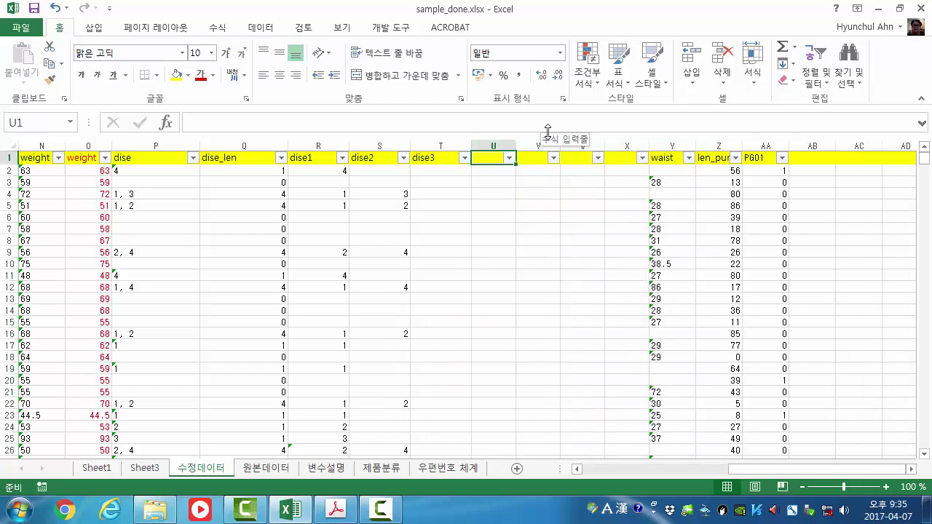
type("d1")
key("Tab")
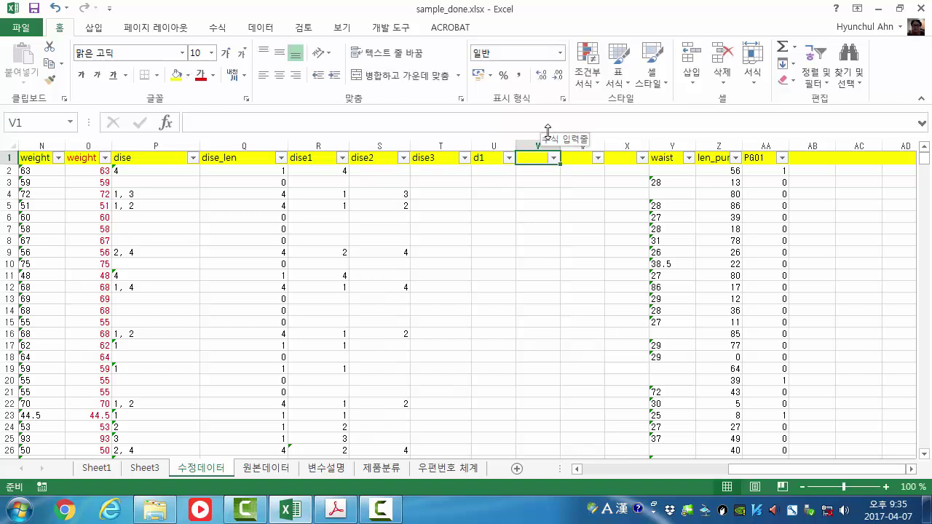
type("d2")
key("Tab")
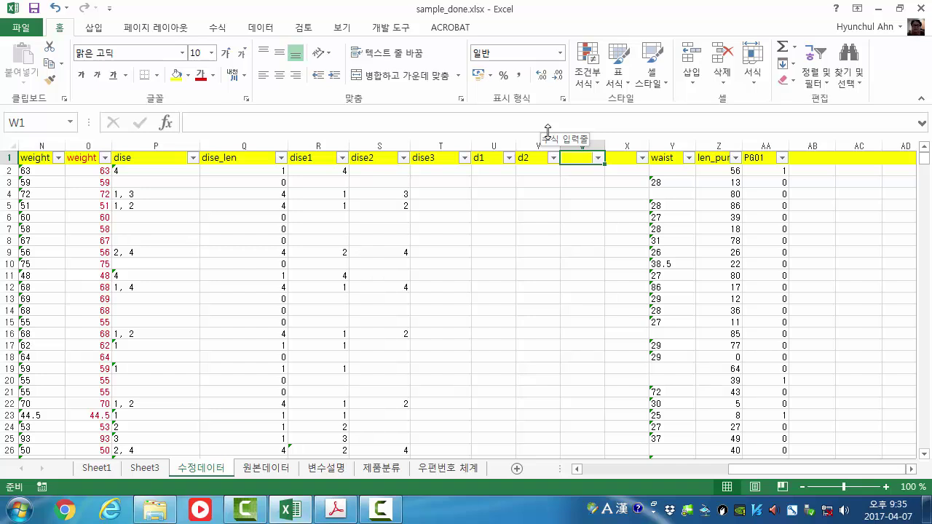
type("d3")
key("Tab")
type("d")
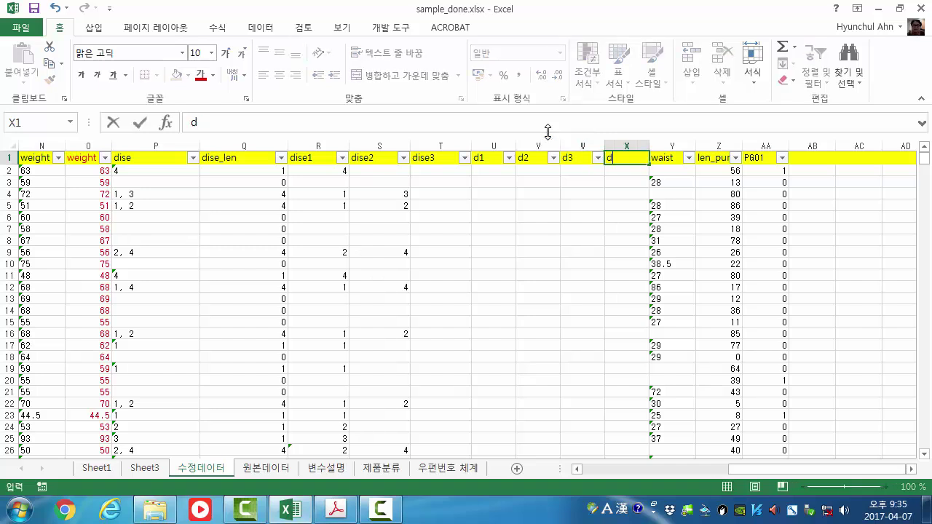
type("4")
key("Return")
key("Left")
key("Left")
key("Left")
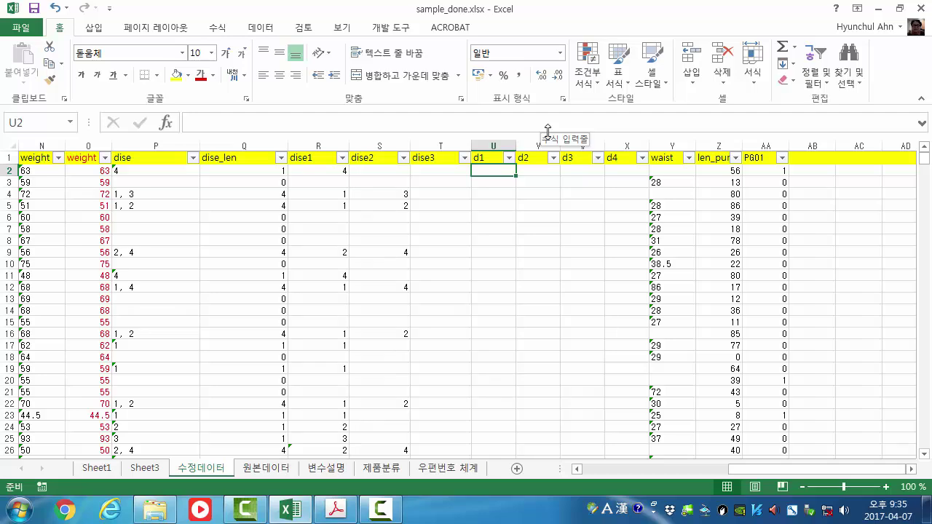
Select the dise1 to dise3 cells of row 2 (R2:T2)
key("Left")
key("Left")
key("Left")
key("Home")
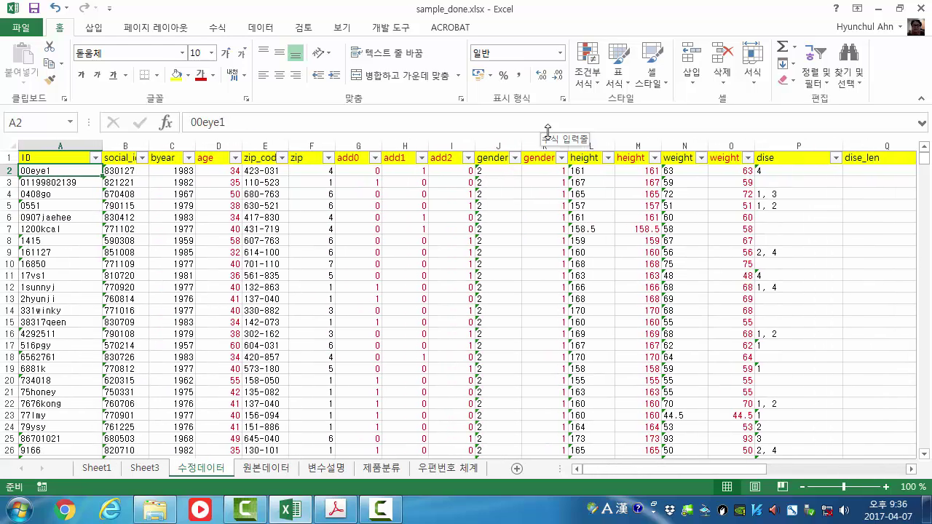
key("Right")
key("Right")
key("Right")
key("Right")
key("Right")
key("Right")
key("Right")
key("Right")
key("Right")
key("Right")
key("Right")
key("Right")
key("Right")
key("Right")
key("Right")
key("Right")
key("Right")
key("Right")
key("Right")
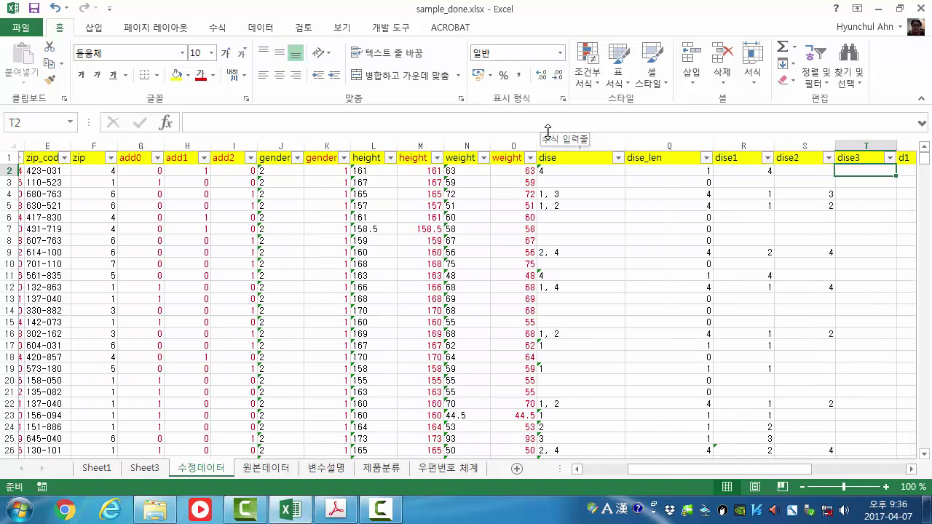
key("Right")
key("Right")
key("Left")
key("Left")
key("shift+Left")
key("shift+Left")
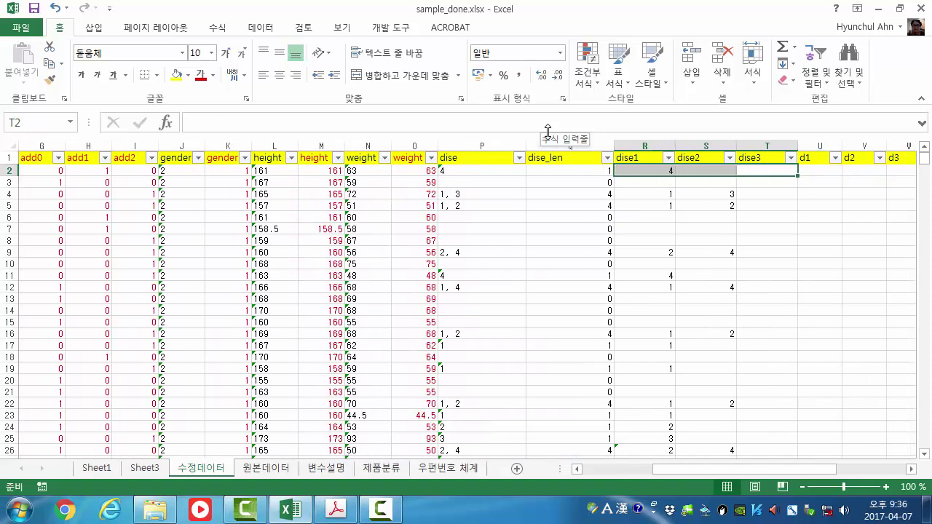
Enter a lookup formula in the d1 cell U2 that searches for 1 in the three dise cells: =LOOKUP(1,R2:T2)
key("Right")
key("Right")
key("Left")
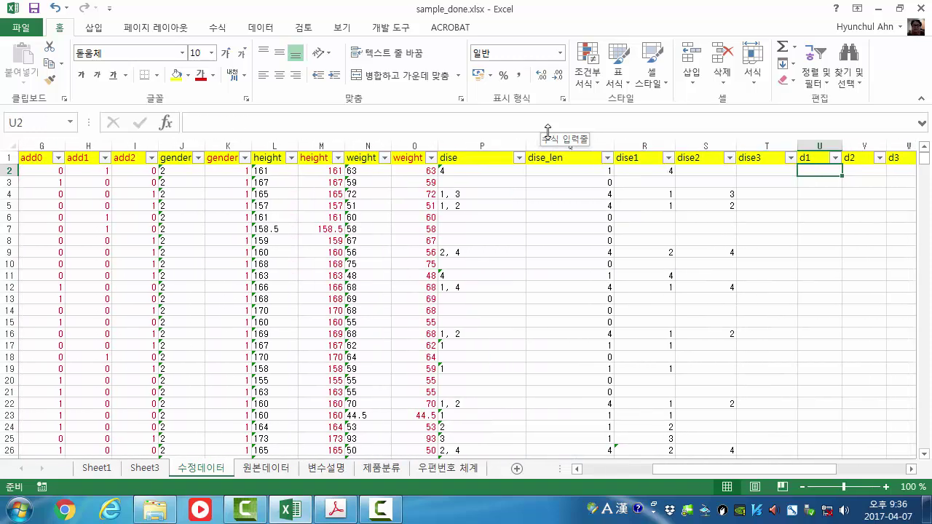
type("=")
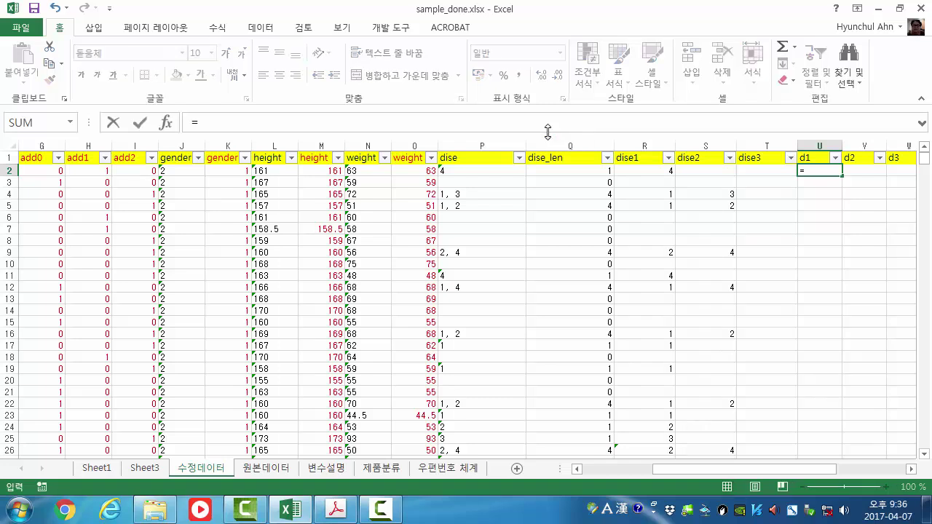
type("lo")
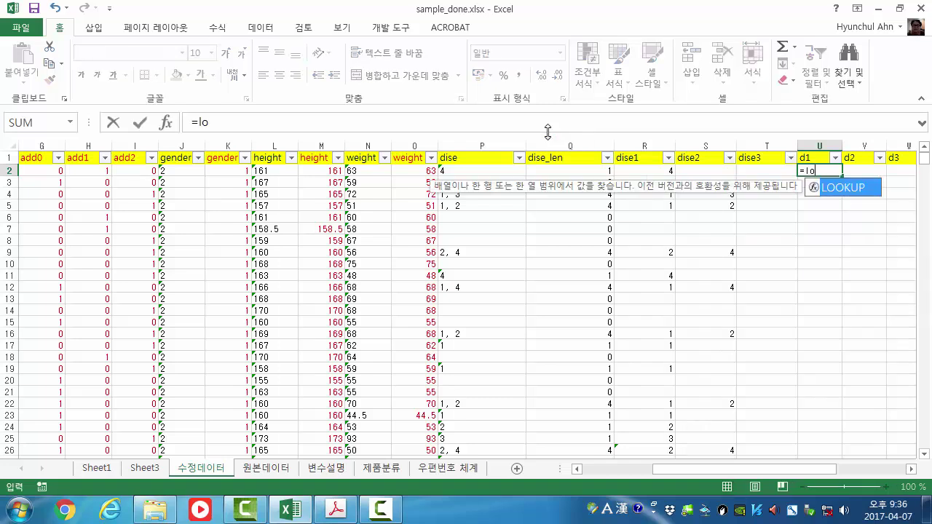
type("okup(")
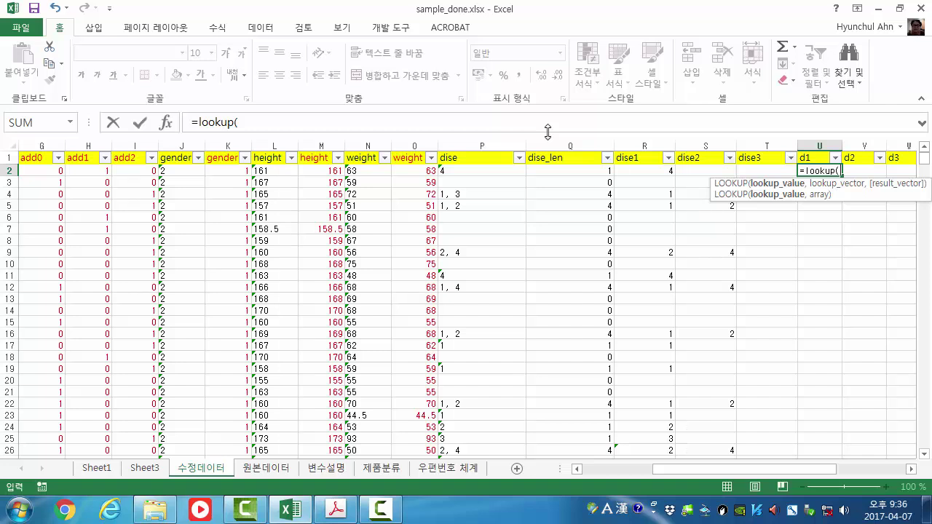
type(",")
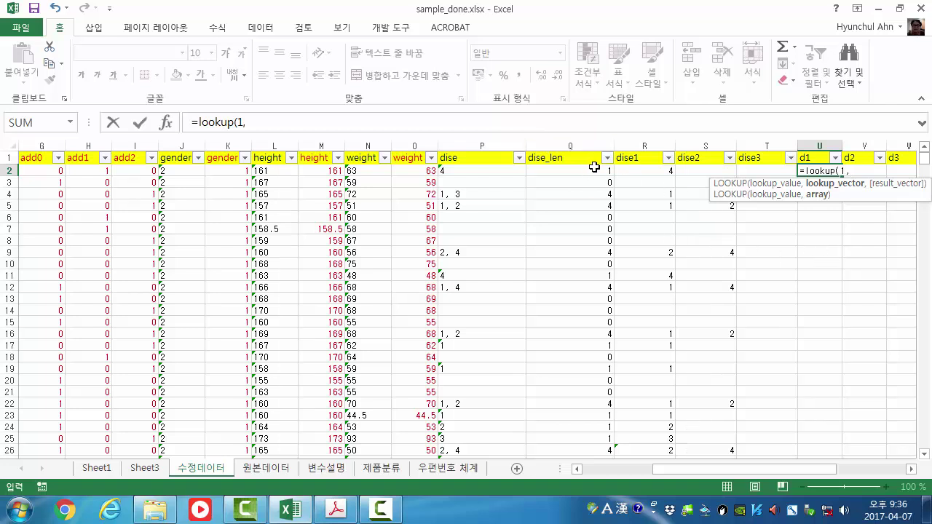
left_click_drag(591, 169, 649, 169)
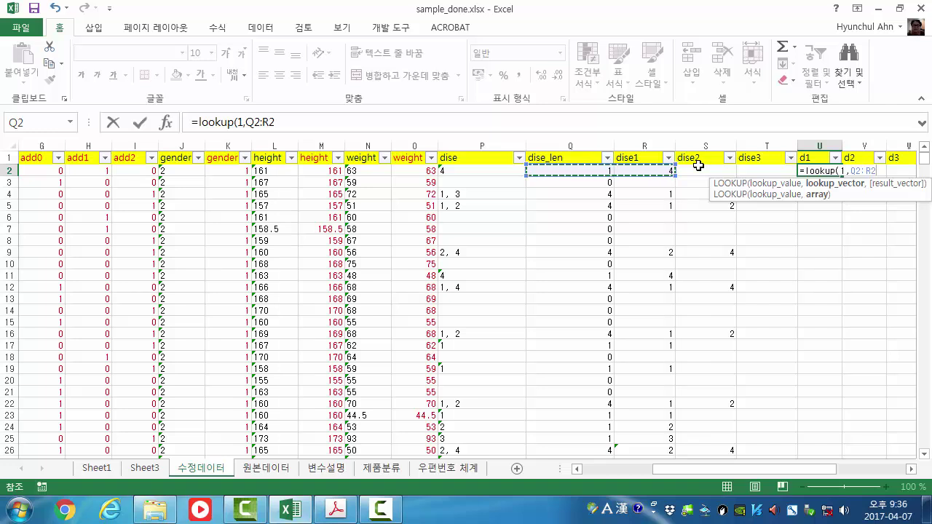
left_click(650, 170)
left_click_drag(651, 170, 730, 170)
left_click(297, 124)
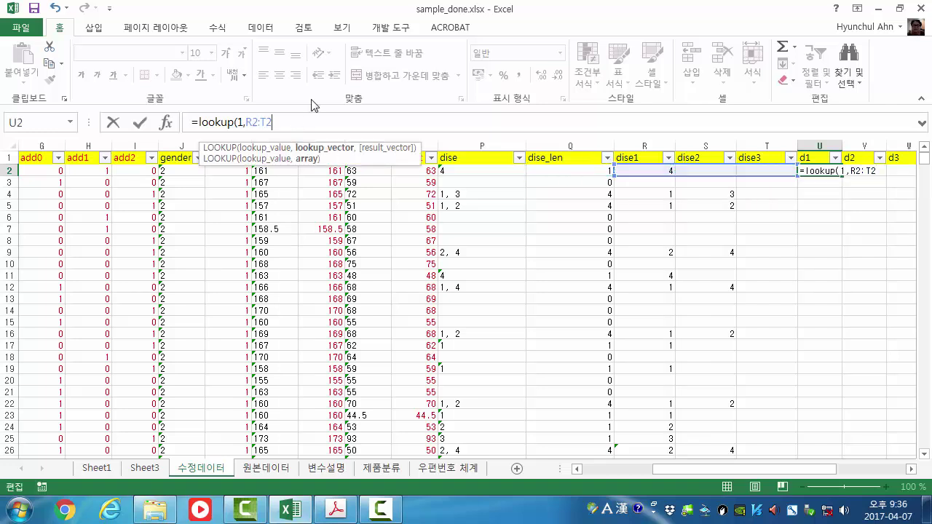
type(")")
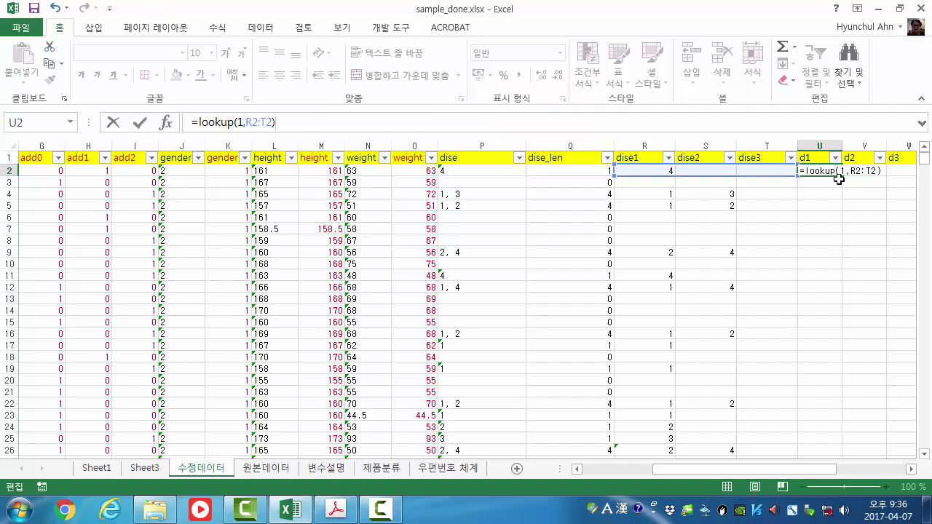
key("Return")
key("Up")
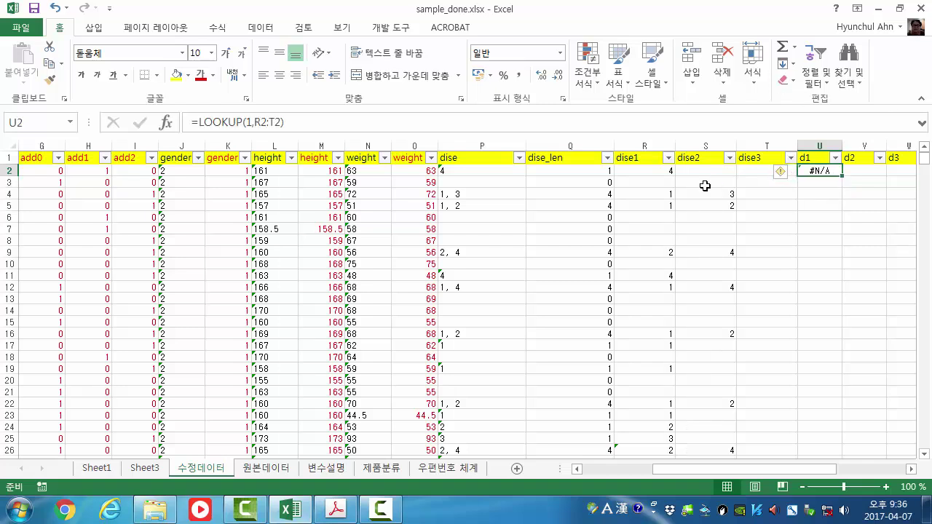
Compare the dise1 cell of row 2 with the d1 to d4 cells beside it
left_click(911, 470)
left_click(911, 470)
left_click(911, 470)
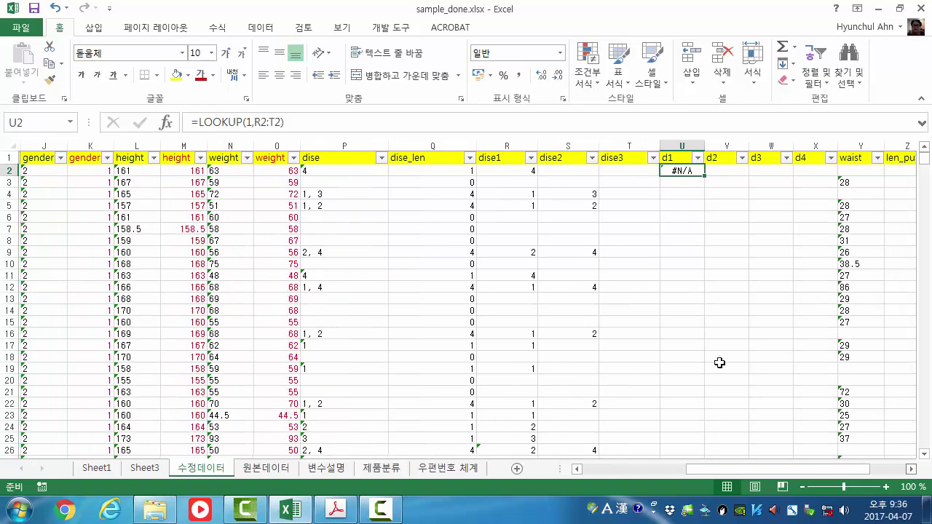
left_click(513, 175)
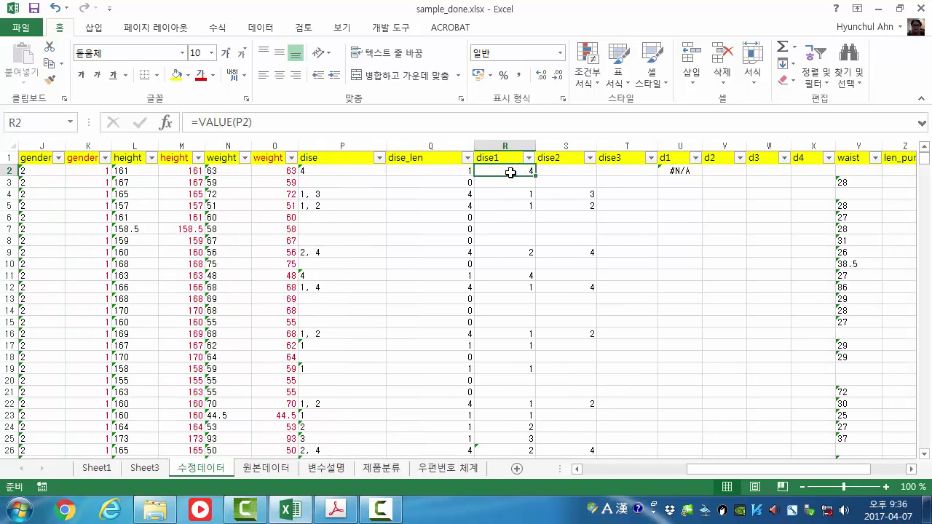
left_click(688, 172)
left_click(724, 172)
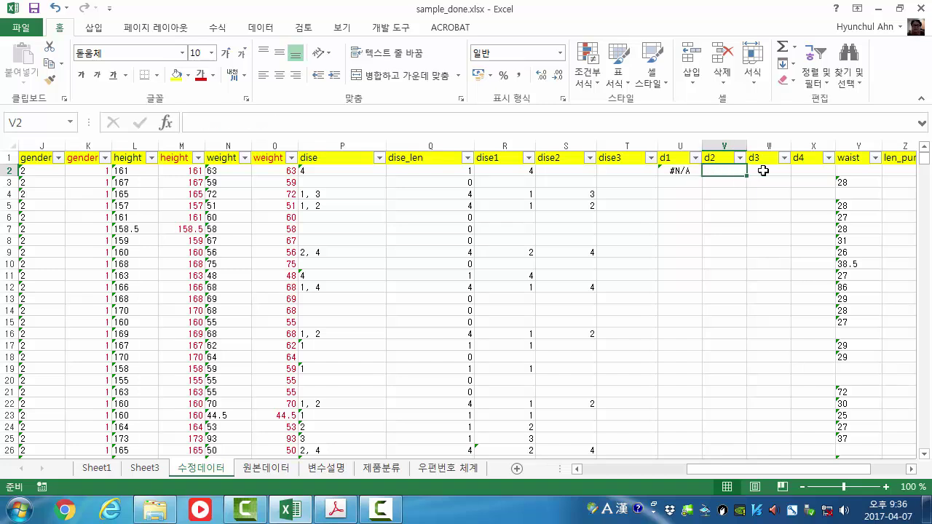
left_click(766, 172)
left_click(820, 171)
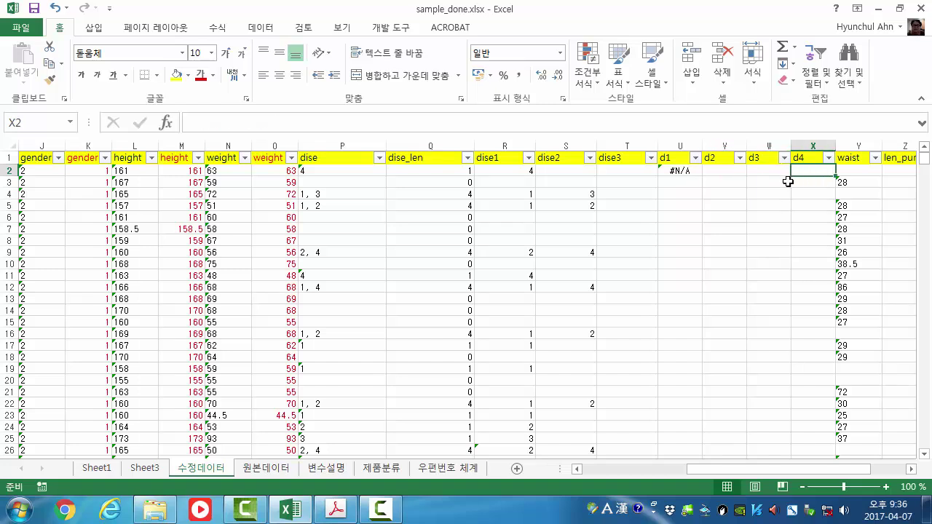
Lock the columns of the U2 formula as =LOOKUP(1,$R2:$T2) and fill it across to X2
left_click(676, 173)
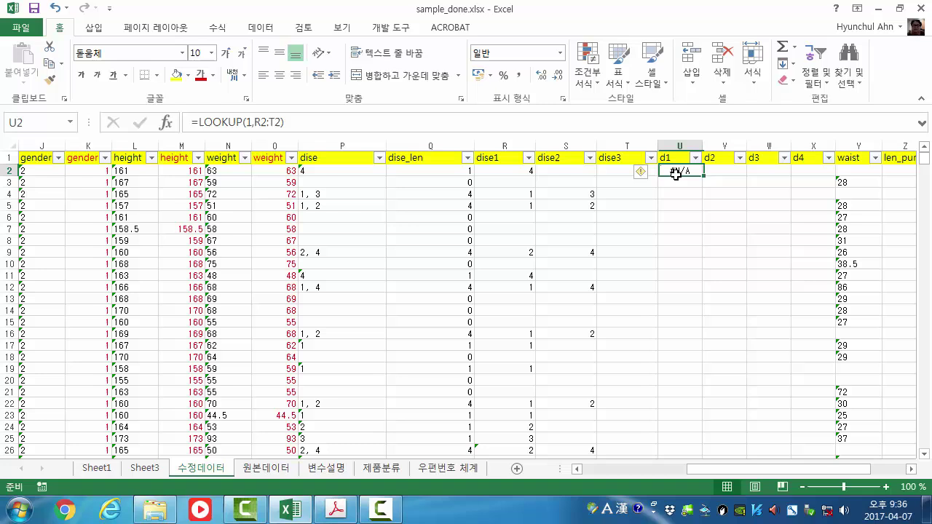
left_click(256, 122)
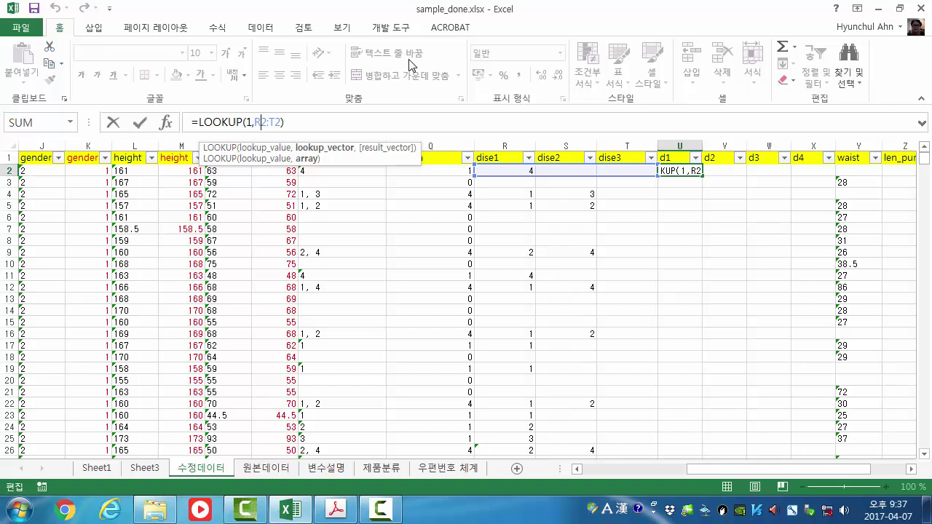
type("$")
key("Right")
key("Right")
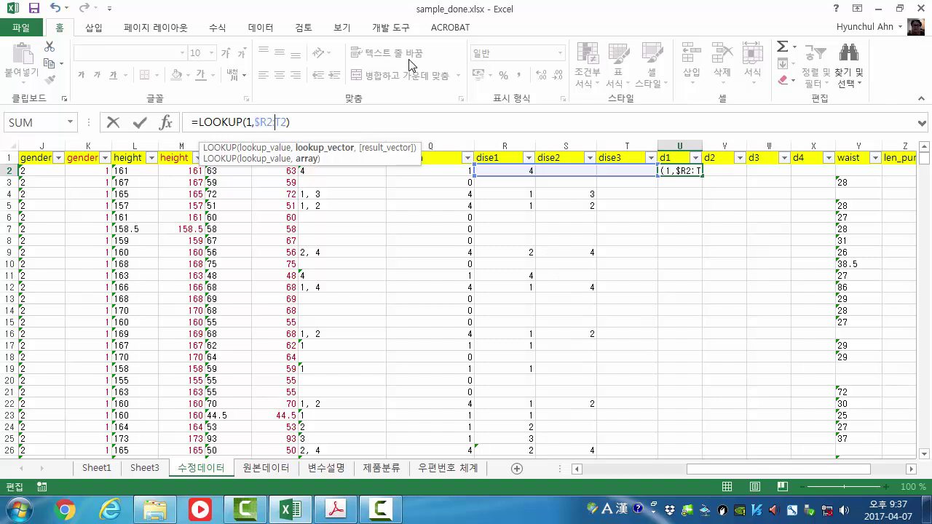
key("Right")
type("$")
key("ctrl+Return")
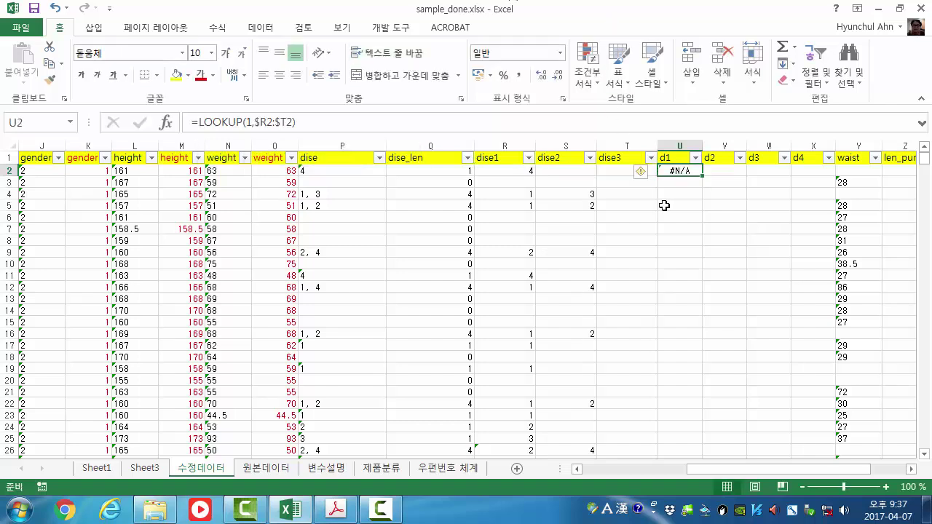
left_click_drag(704, 178, 823, 181)
Set the lookup value of the d2 formula in V2 to 2
left_click(728, 173)
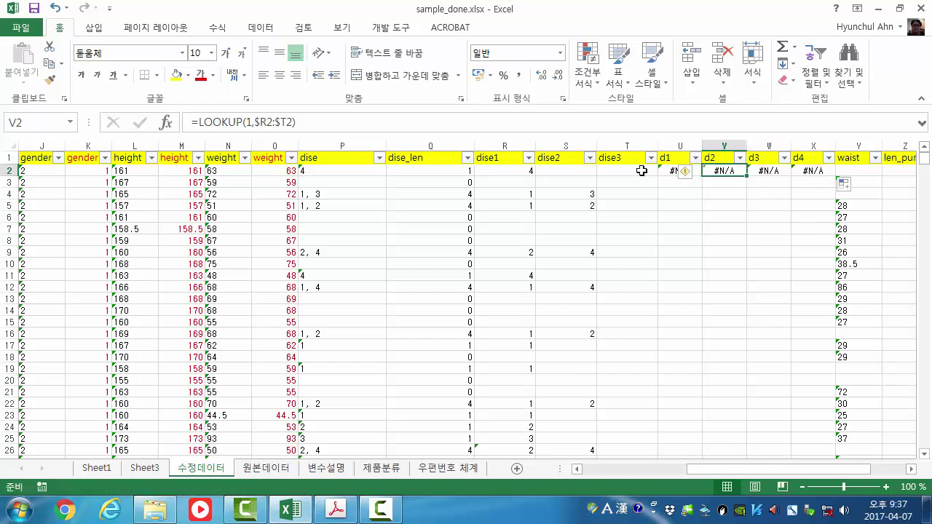
left_click(246, 122)
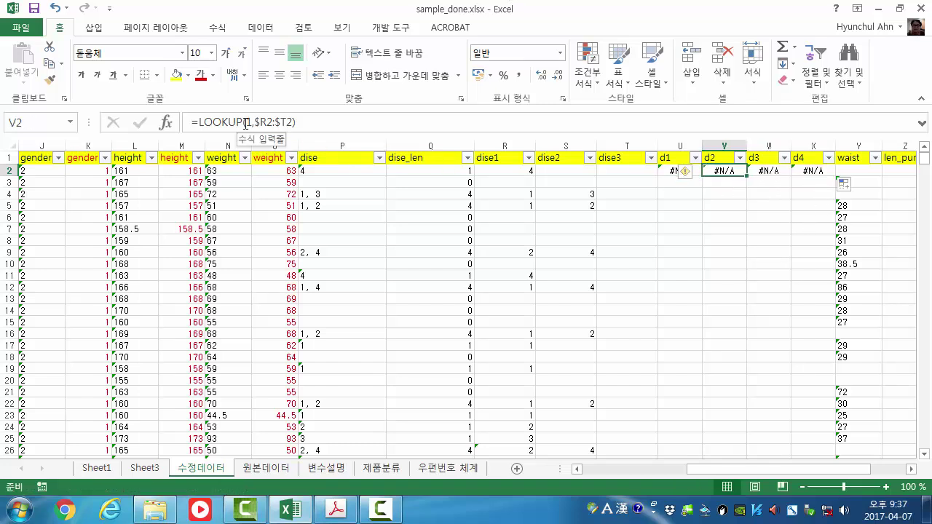
key("Delete")
type("2")
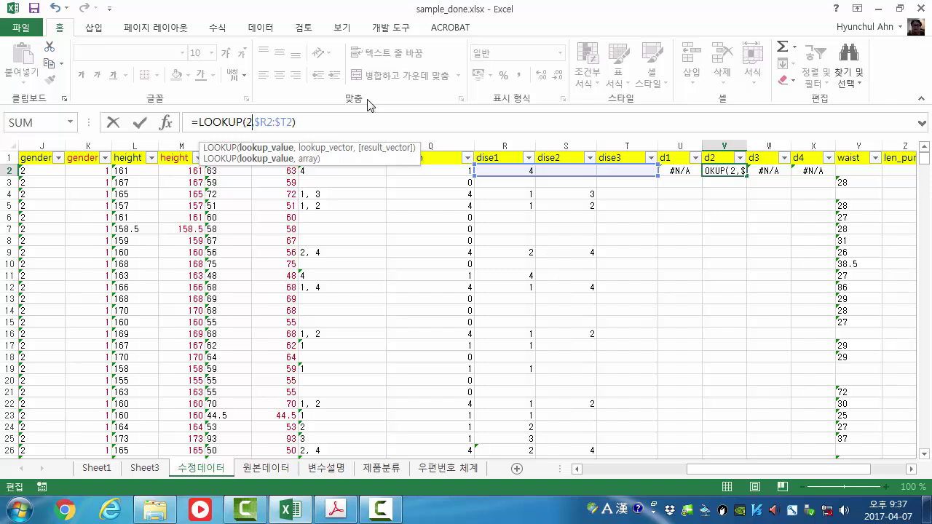
key("ctrl+Return")
Set the lookup value of the d3 formula in W2 to 3
key("Right")
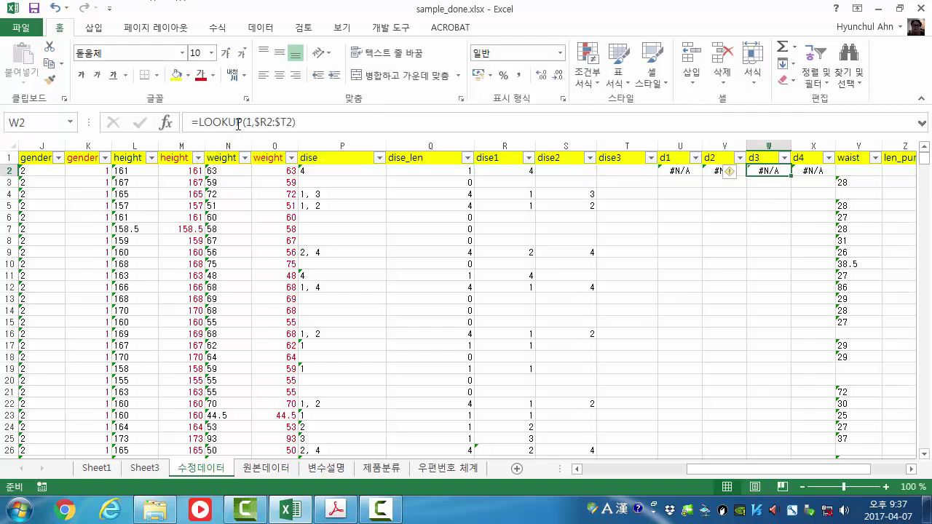
left_click(246, 122)
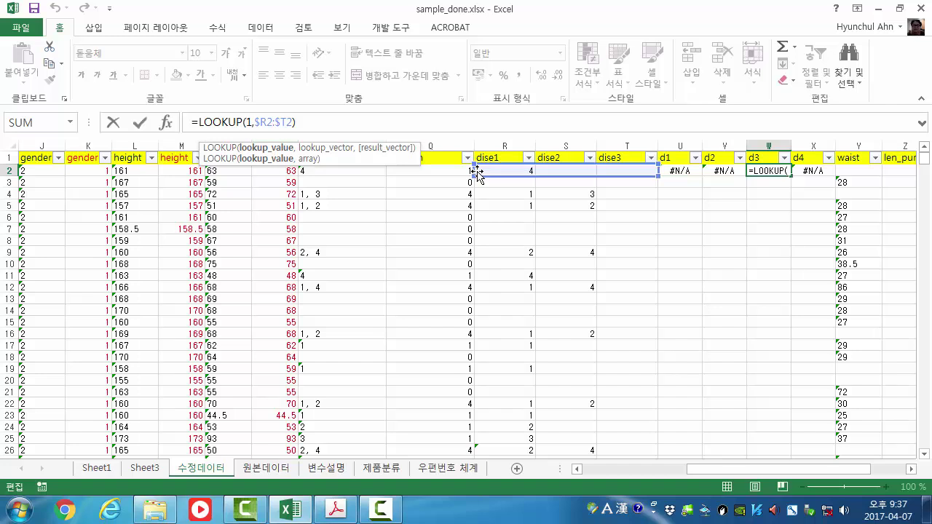
key("Delete")
type("4")
key("Return")
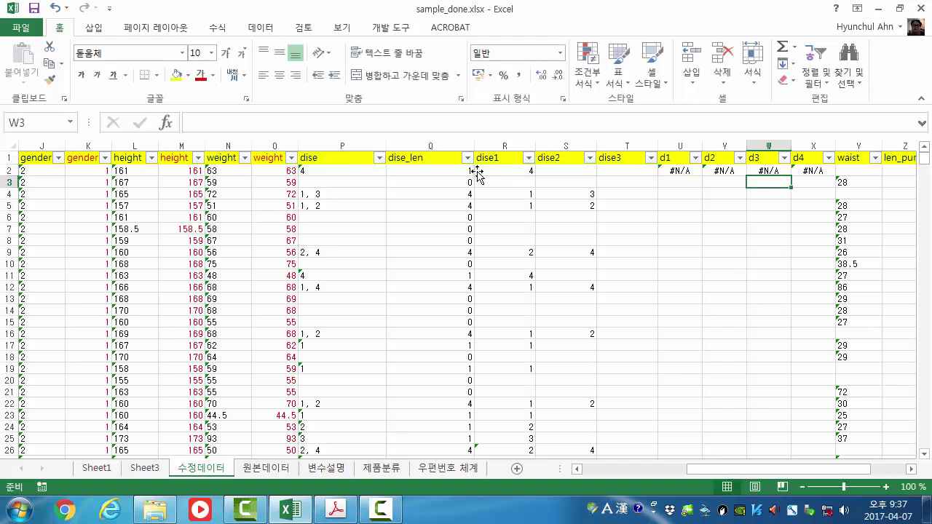
key("Up")
Set the lookup value of the d4 formula in X2 to 4 and compare its result with the d1 cell
key("Right")
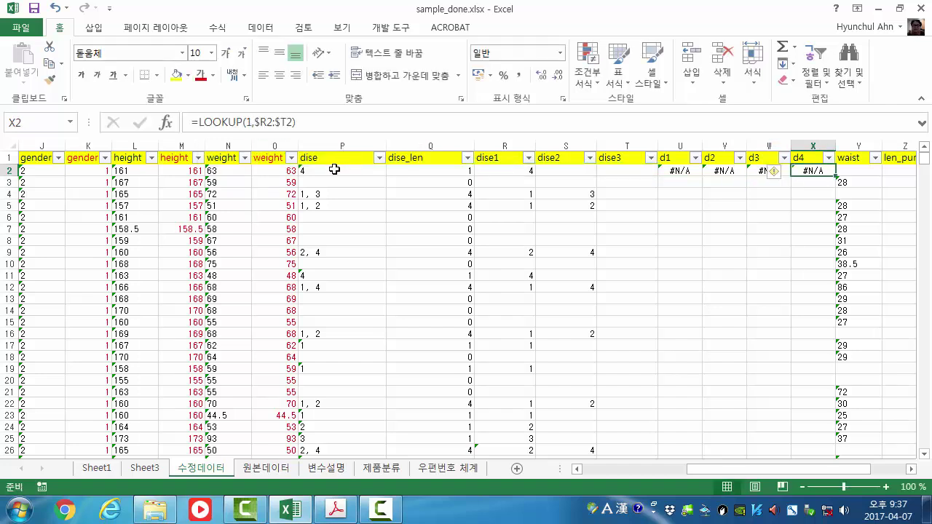
left_click(247, 122)
key("Delete")
type("4")
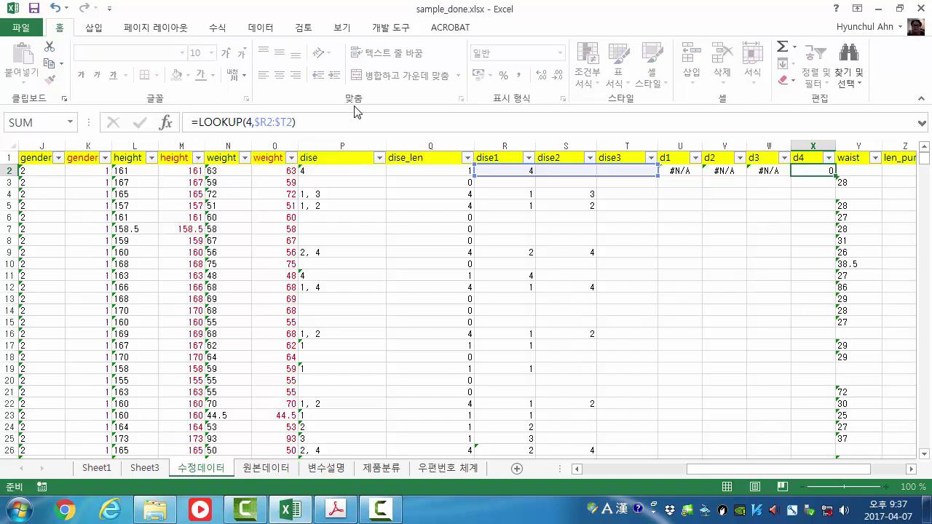
key("Return")
key("Up")
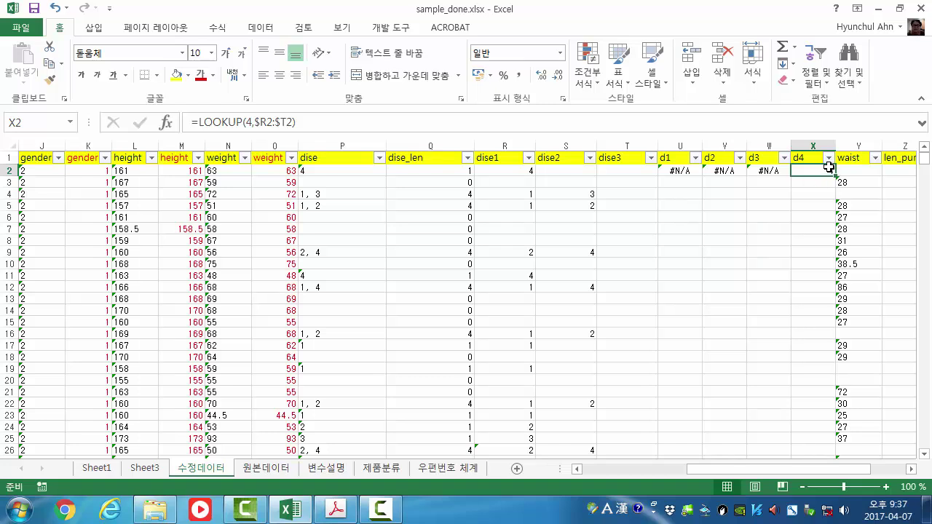
left_click(676, 171)
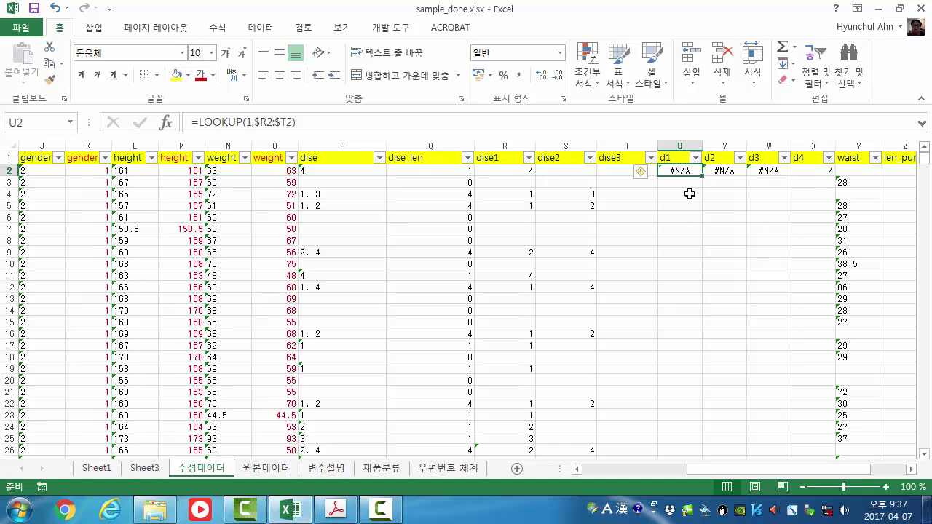
left_click(812, 173)
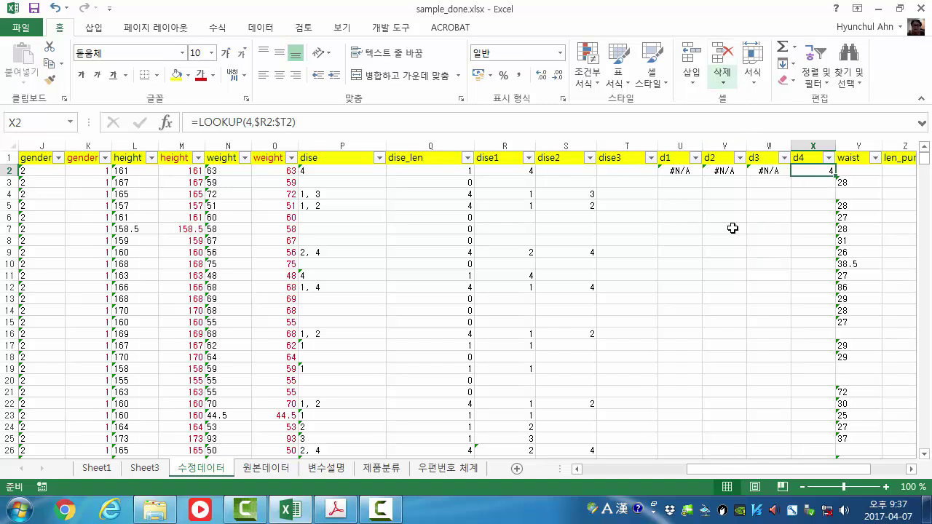
Wrap the d1 formula in U2 so it returns 0 or 1: =IF(ISNA(LOOKUP(1,$R2:$T2)),0,1)
left_click(679, 171)
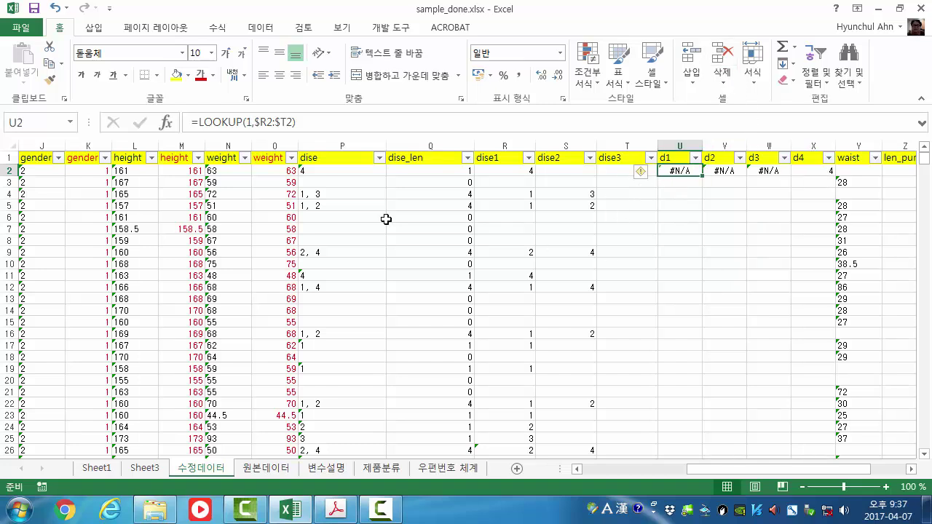
left_click(198, 123)
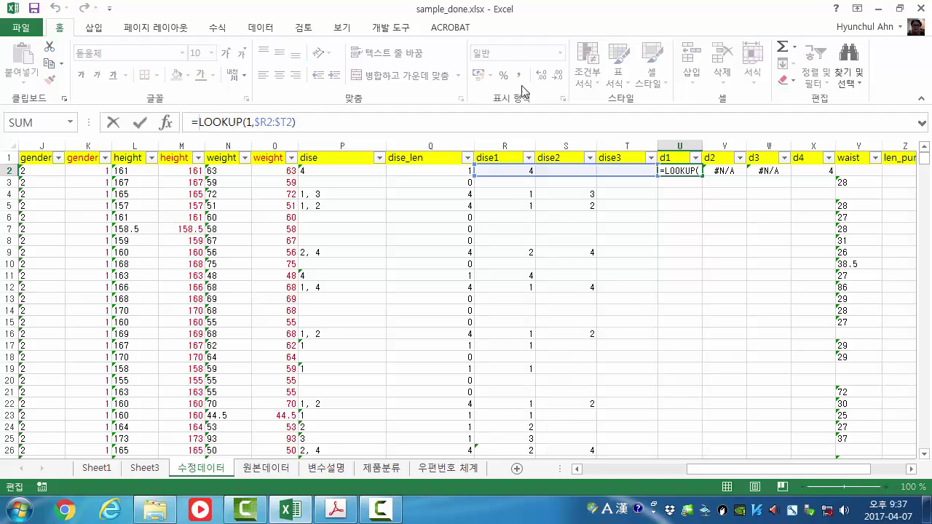
type("isna(")
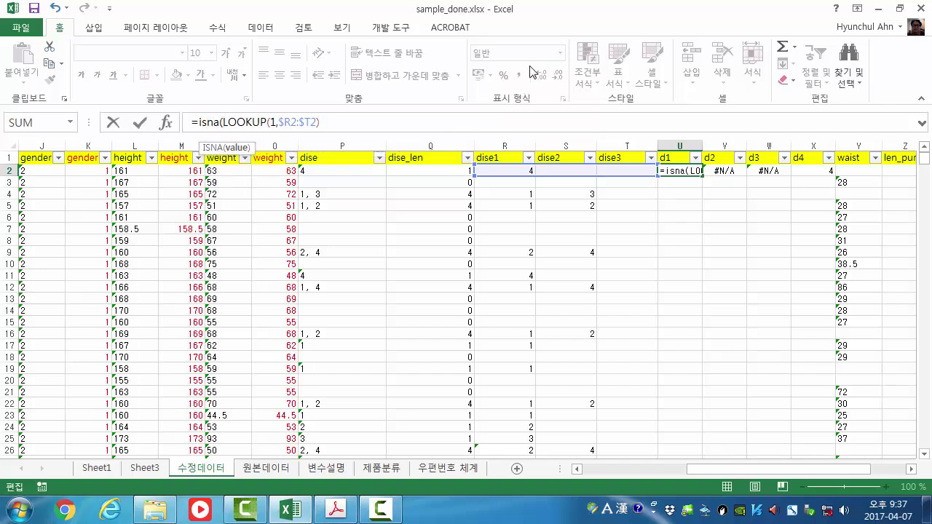
left_click(401, 122)
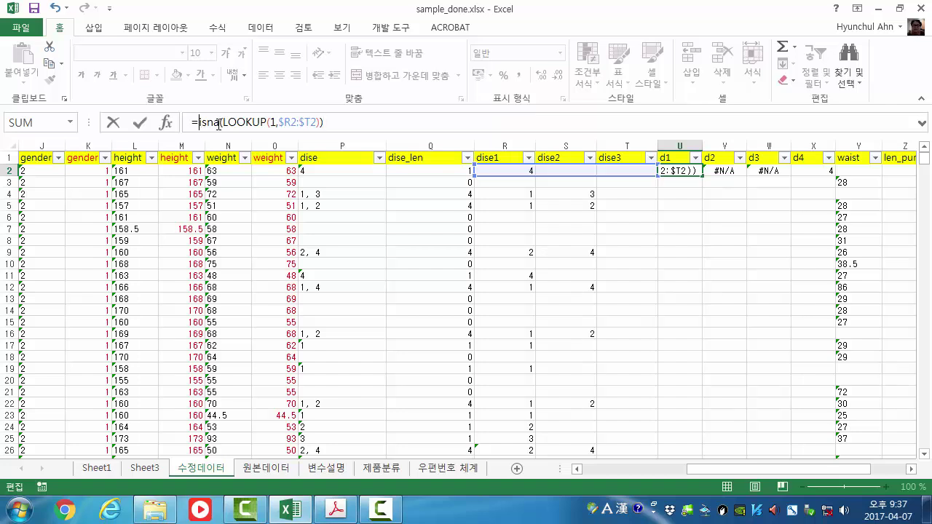
type("if(")
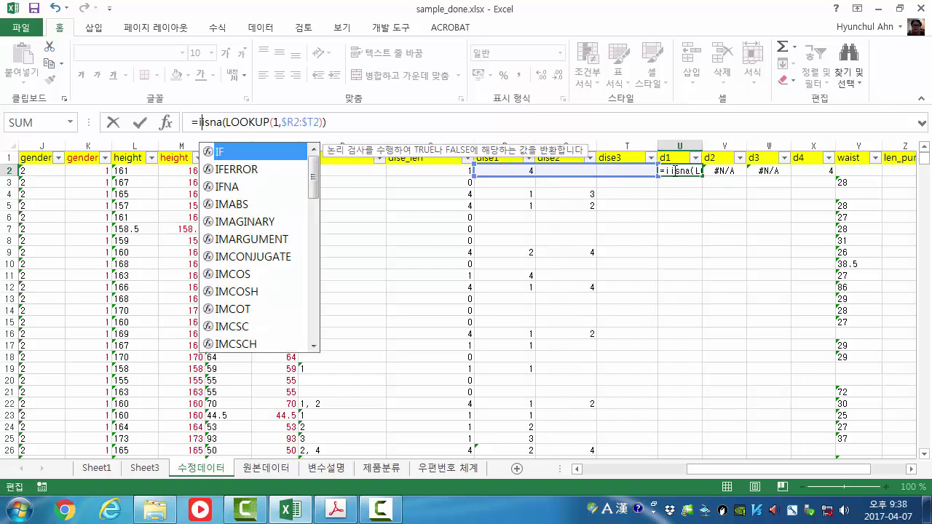
left_click(336, 123)
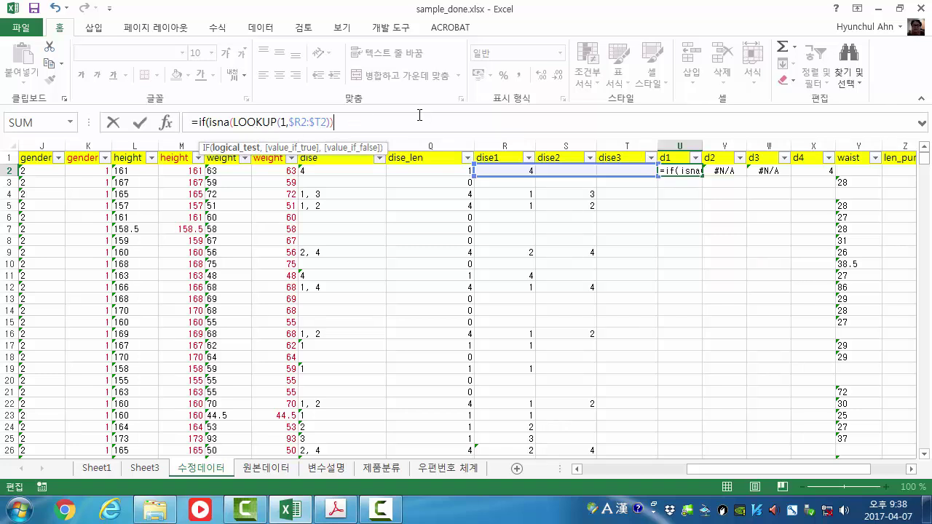
type(",")
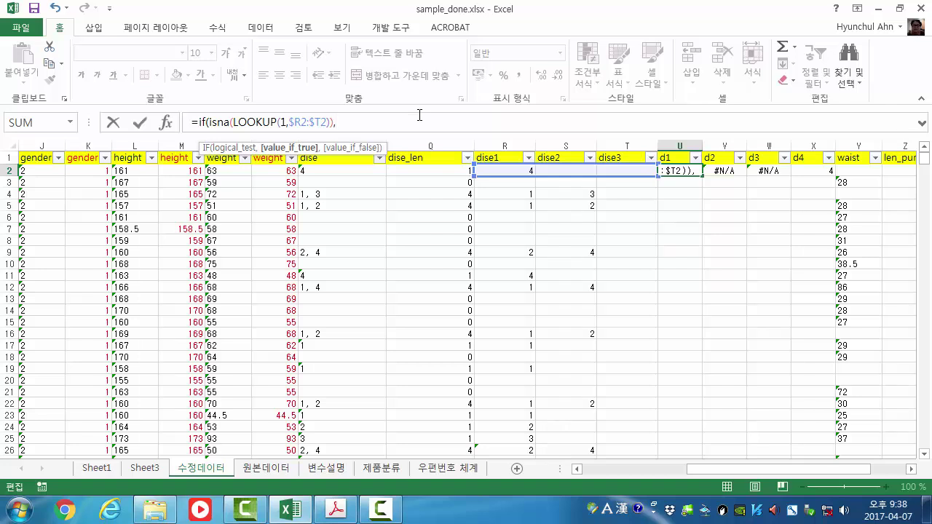
type("0,1")
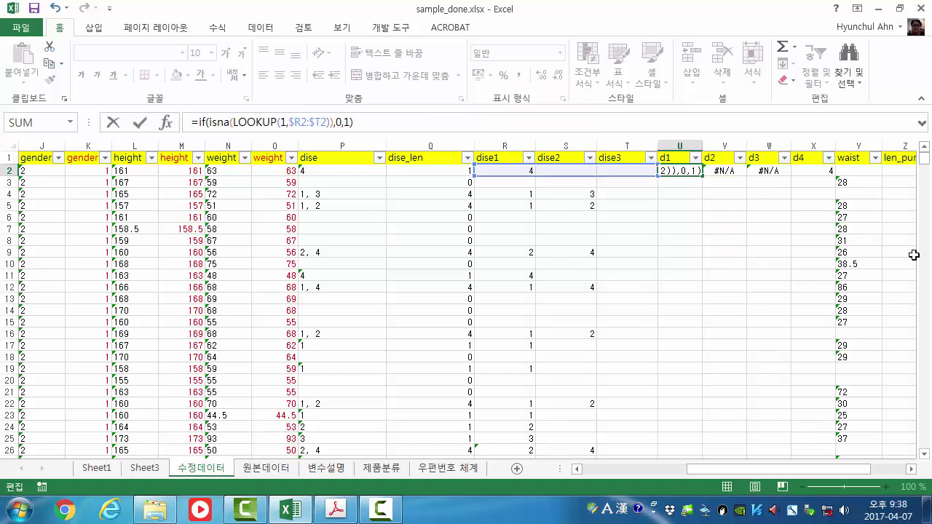
key("Return")
key("Up")
Wrap the d2 lookup formula in V2 with IF and ISNA around LOOKUP(2,$R2:$T2)
key("Right")
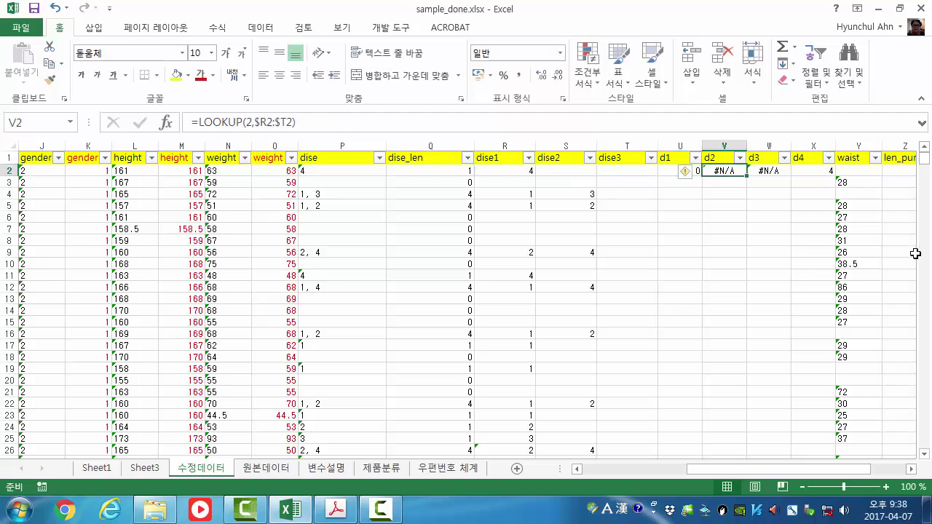
left_click(201, 121)
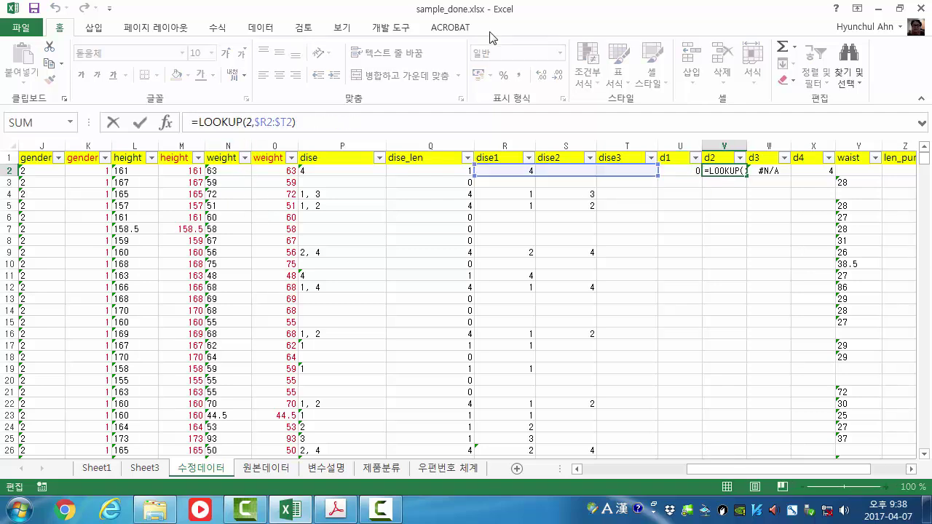
type("if(isna")
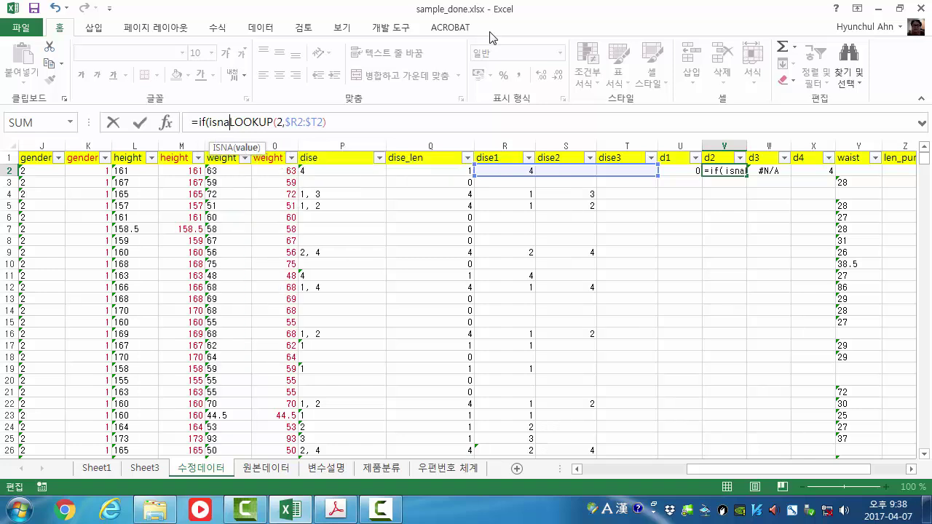
type("(")
left_click(388, 124)
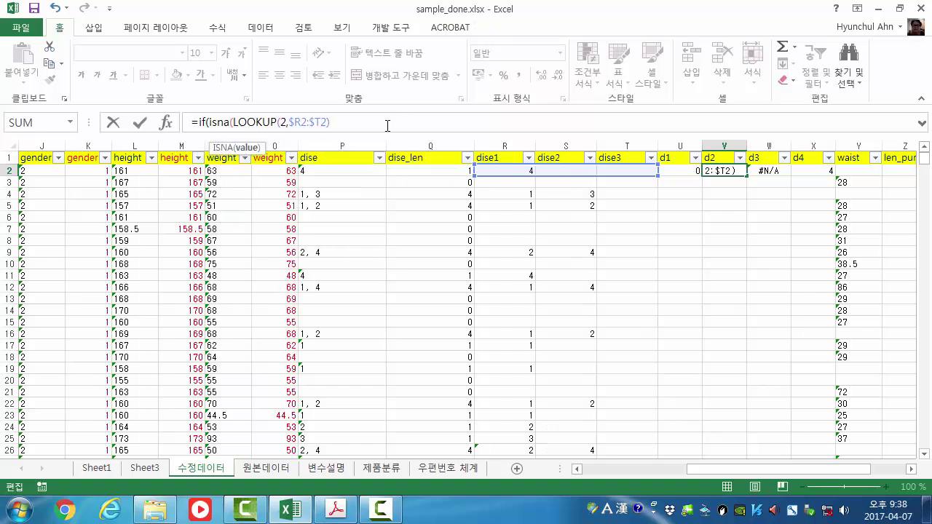
Complete the d2 formula in V2 as =IF(ISNA(LOOKUP(2,$R2:$T2)),0,1)
type("),")
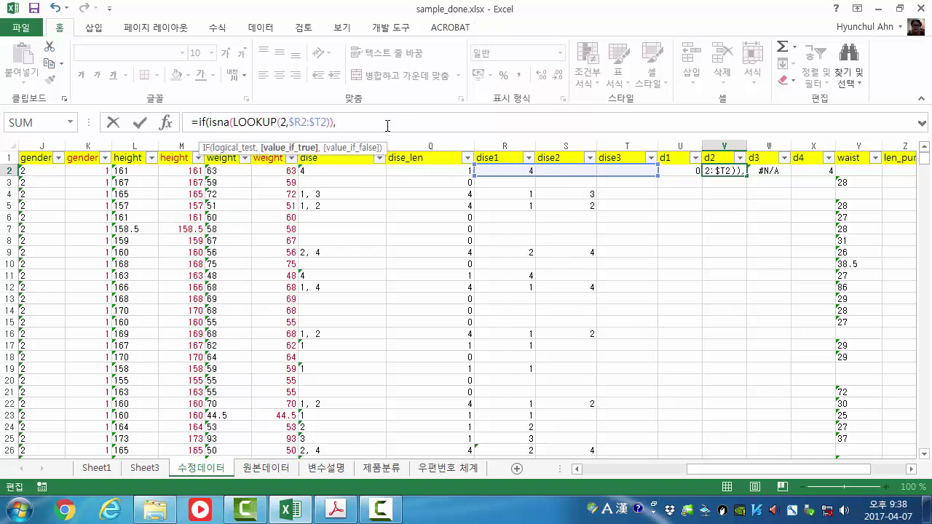
type("0,")
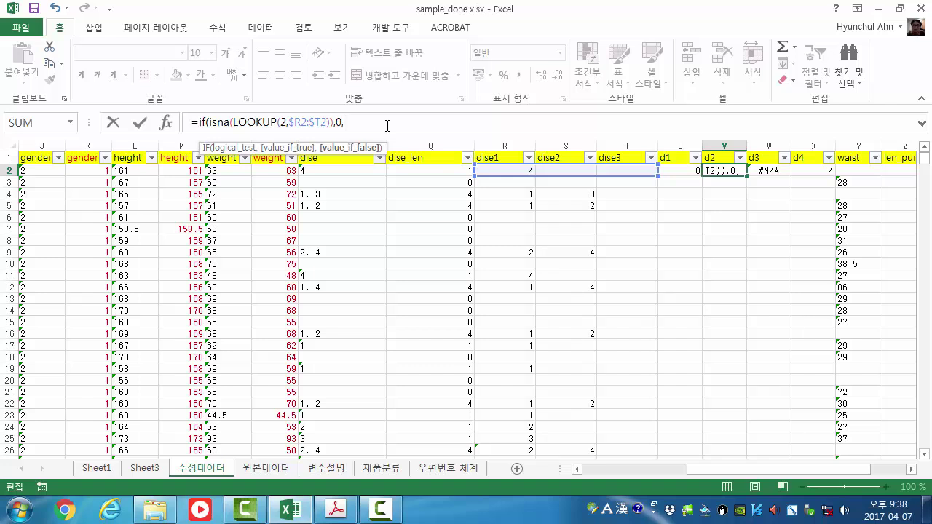
type("1)")
key("Return")
Wrap the d3 lookup in W2 so the formula is =IF(ISNA(LOOKUP(3,$R2:$T2)),0,1)
key("Up")
key("Right")
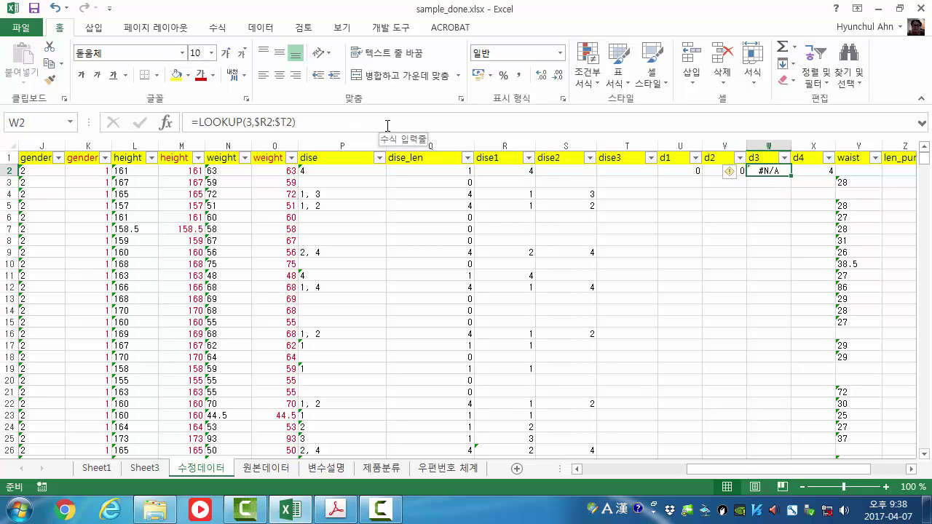
left_click(198, 122)
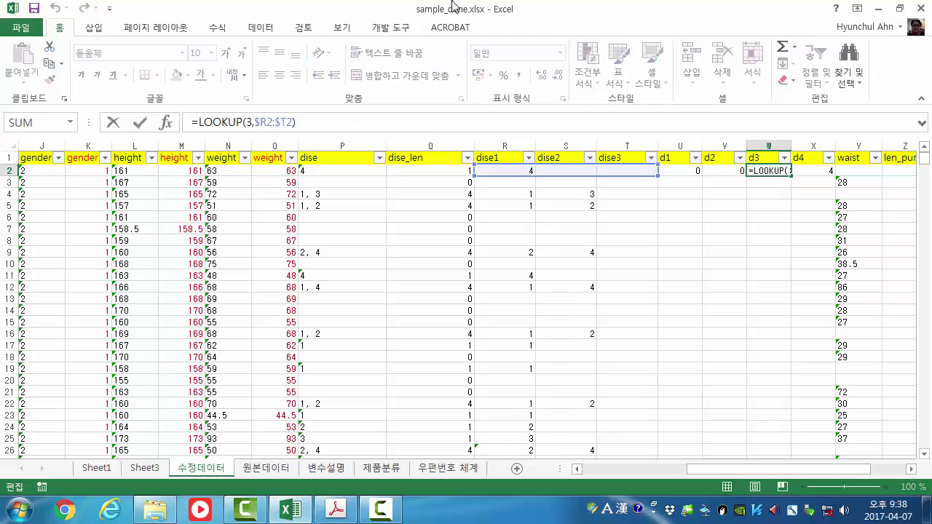
type("if(isna(")
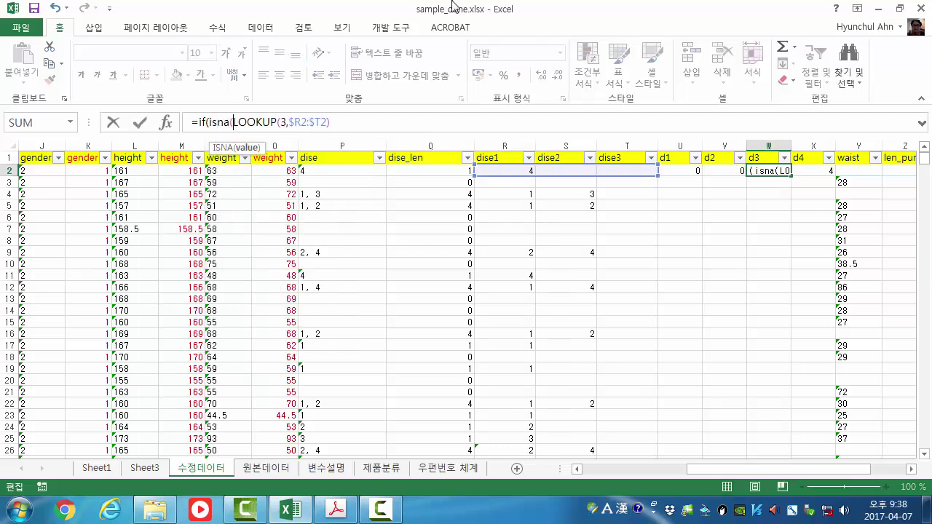
left_click(373, 127)
type("),0")
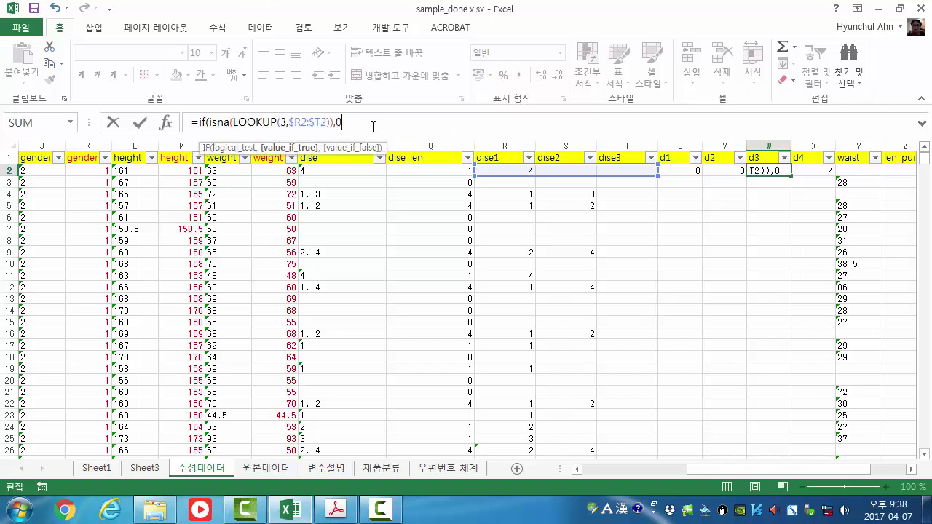
type(",")
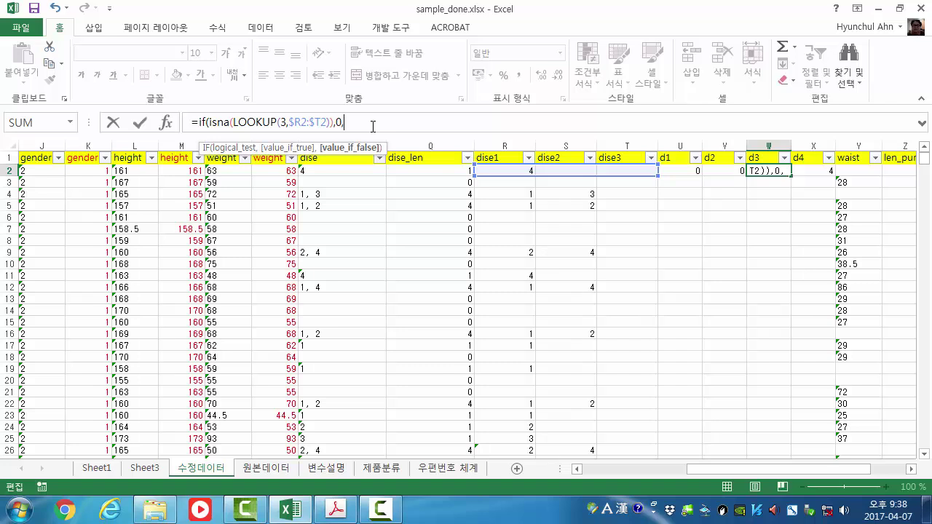
type("1)")
key("Return")
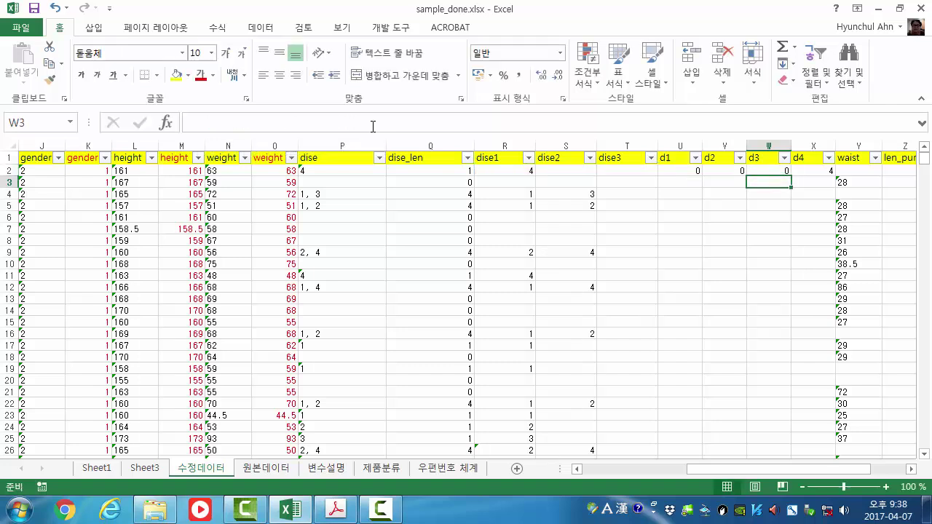
Wrap the d4 lookup in X2 so the formula is =IF(ISNA(LOOKUP(4,$R2:$T2)),0,1)
key("Up")
key("Right")
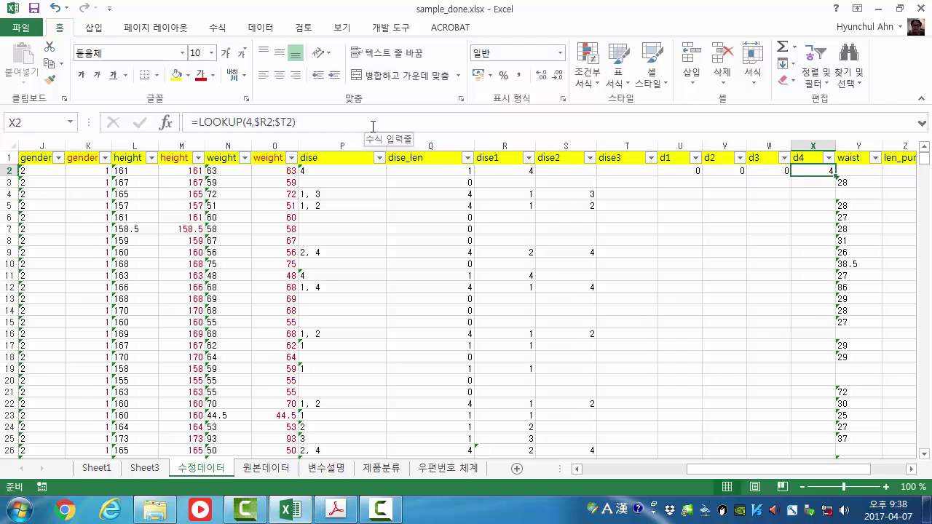
left_click(199, 122)
type("=if(i")
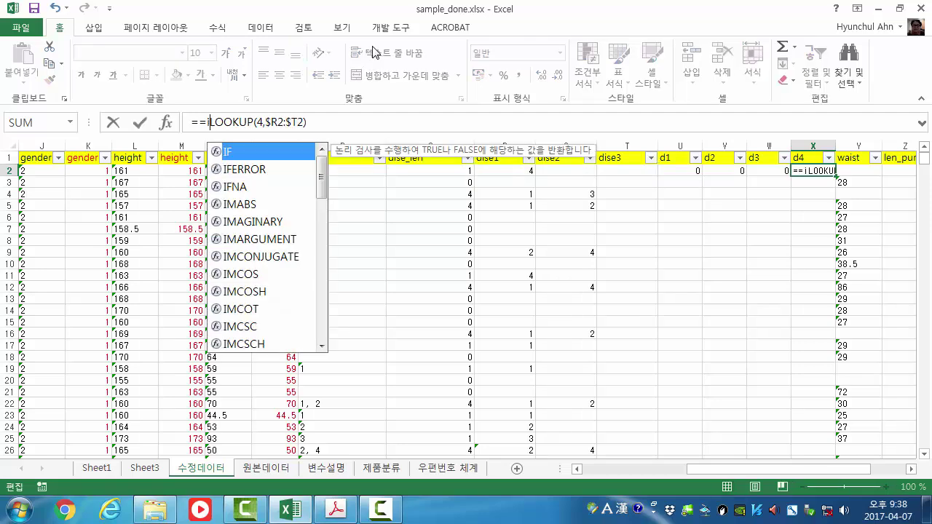
type("sna(")
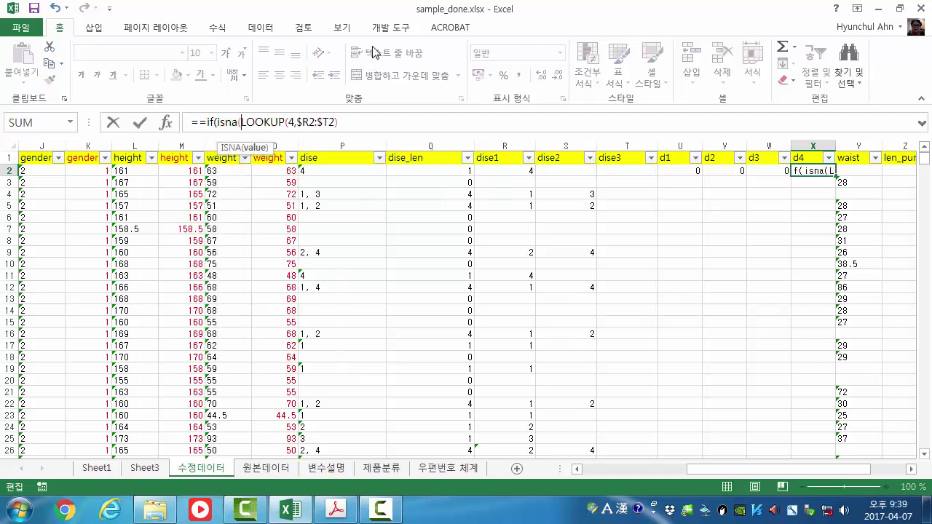
left_click(362, 122)
type("),")
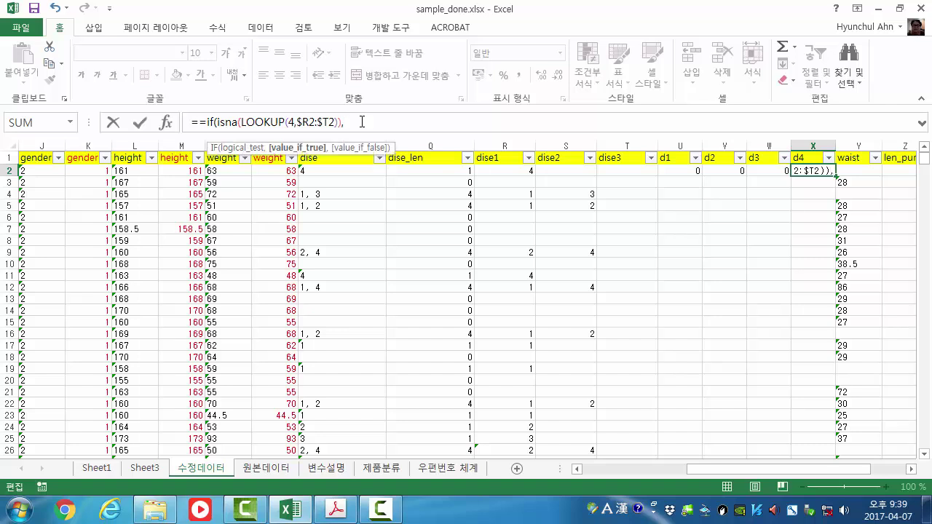
type("0,1)")
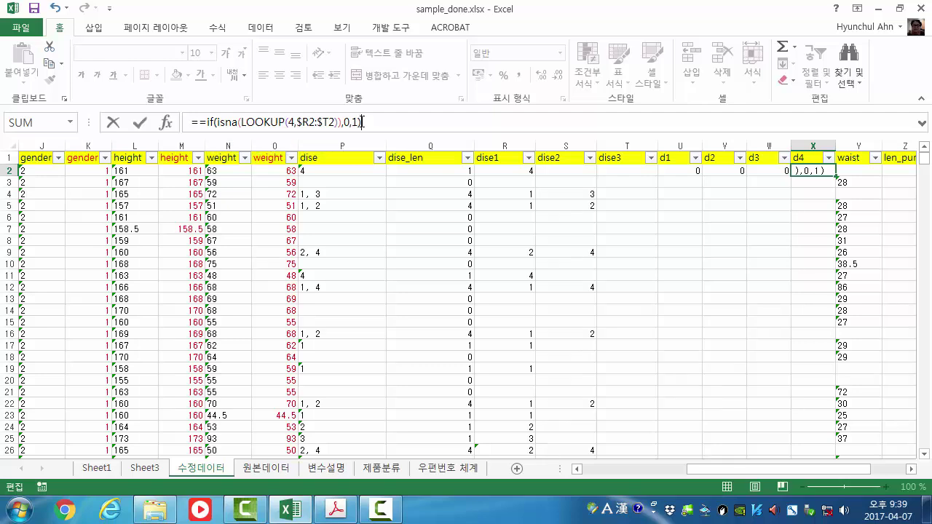
key("Return")
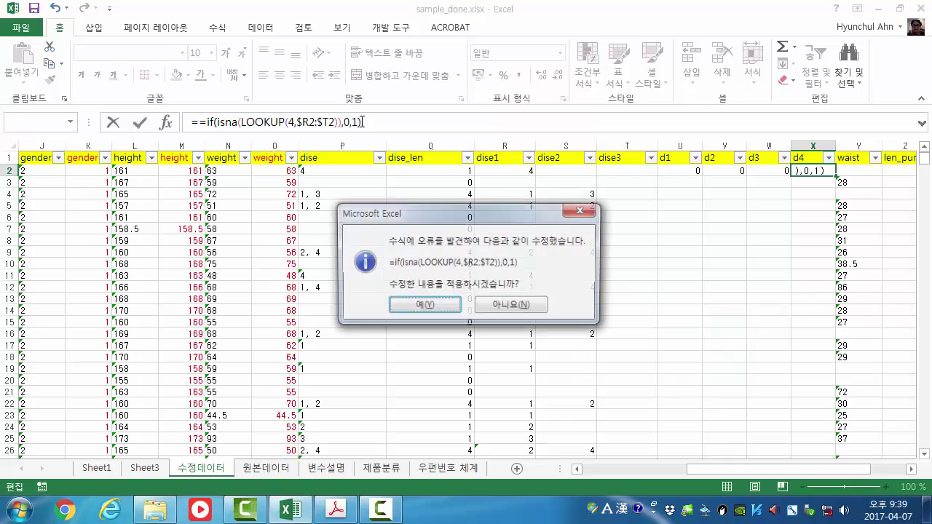
key("Return")
Fill the d1 to d4 formulas in U2:X2 down through row 4 and save the workbook
key("Up")
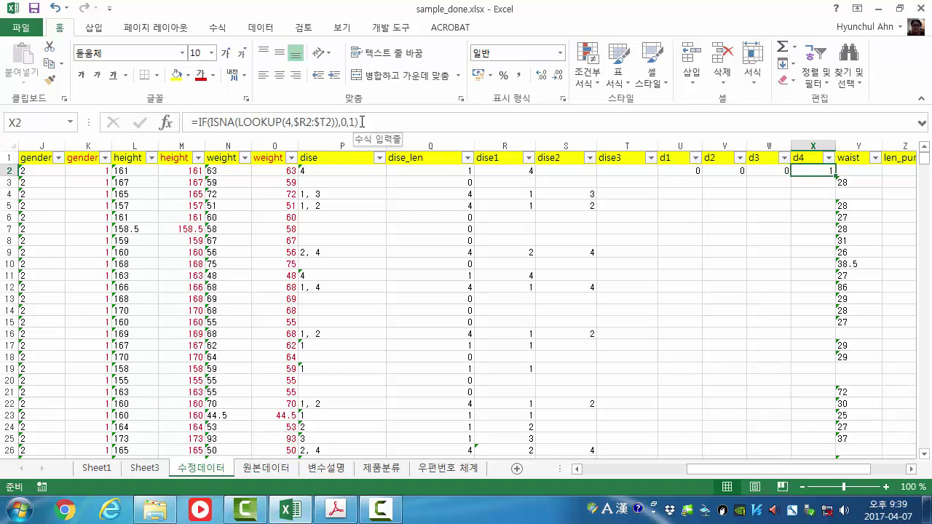
key("Left")
key("Left")
key("Left")
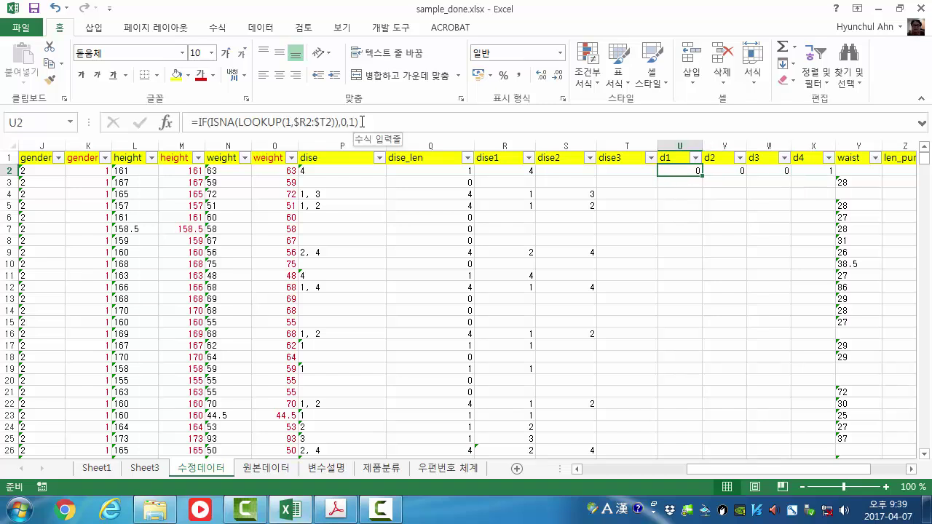
key("shift+Right")
key("shift+Right")
key("shift+Right")
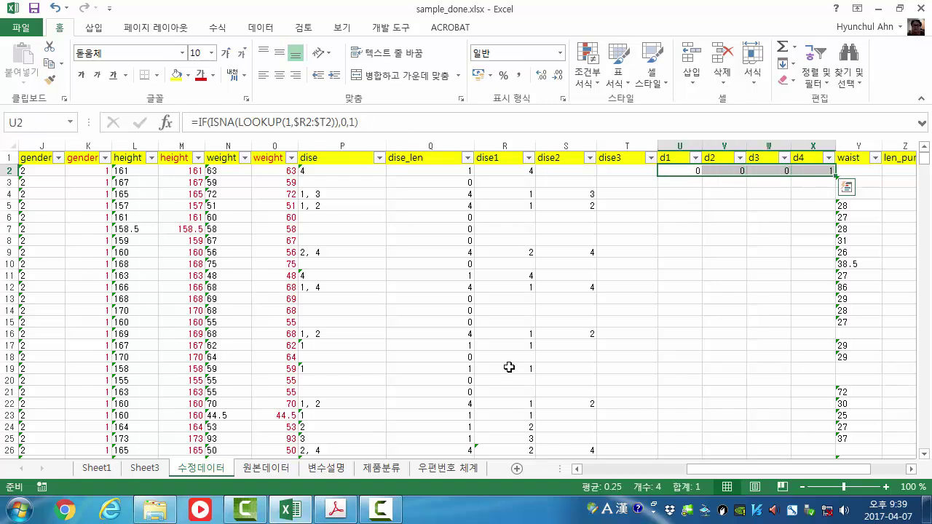
left_click_drag(836, 177, 730, 201)
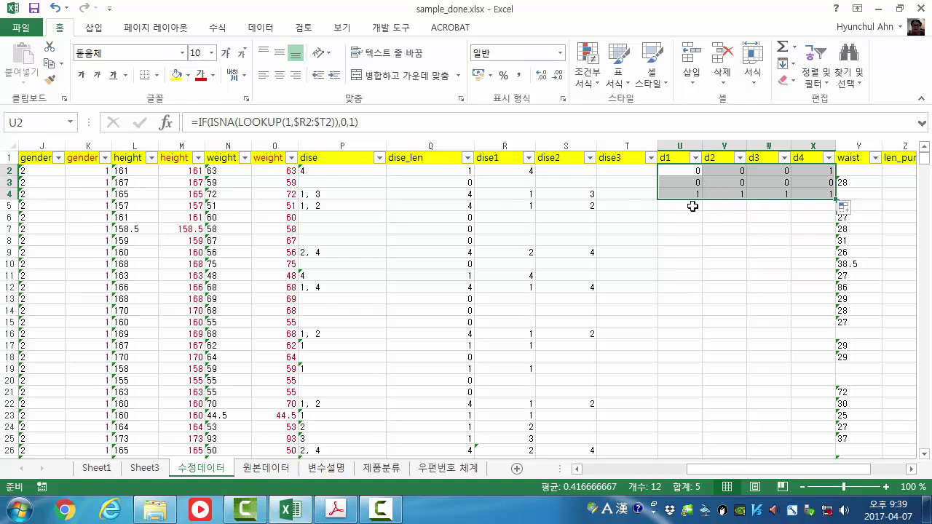
left_click(730, 195)
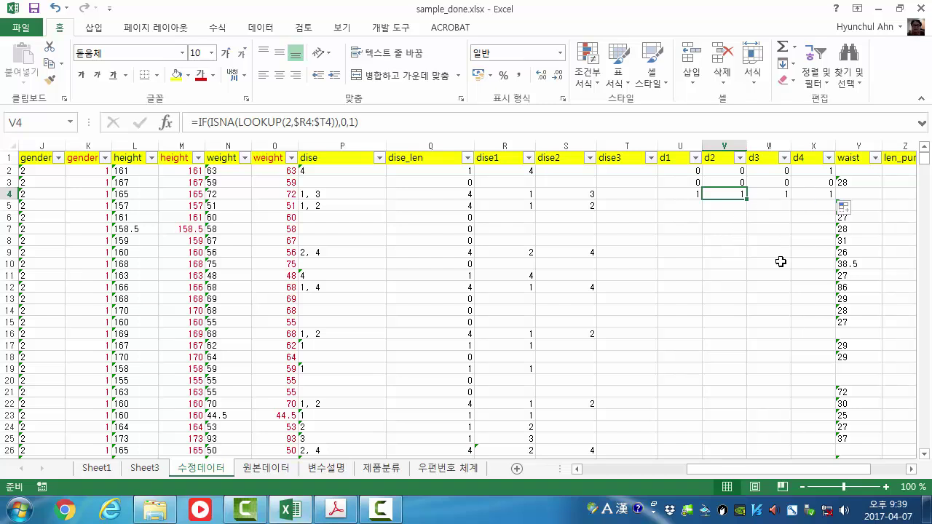
left_click(34, 9)
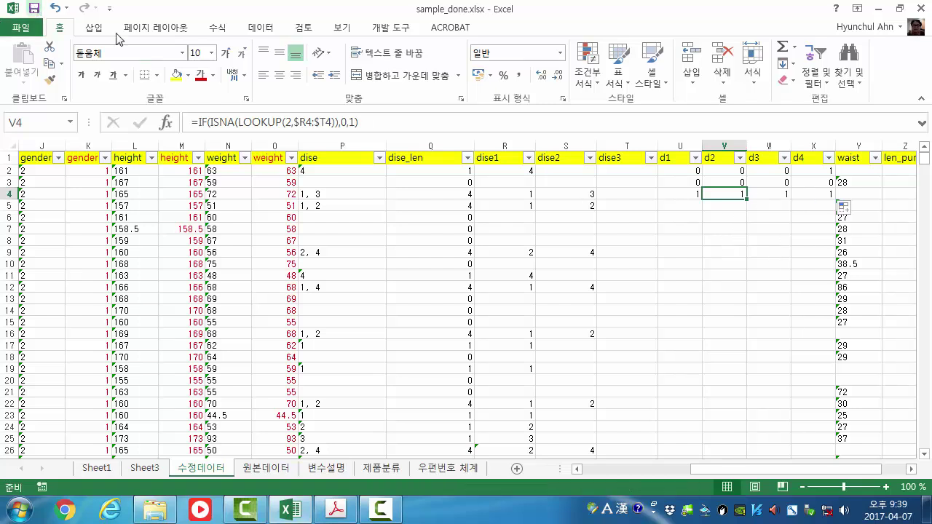
Fill the d1 to d4 formulas in U4:X4 down through row 18
left_click(738, 207)
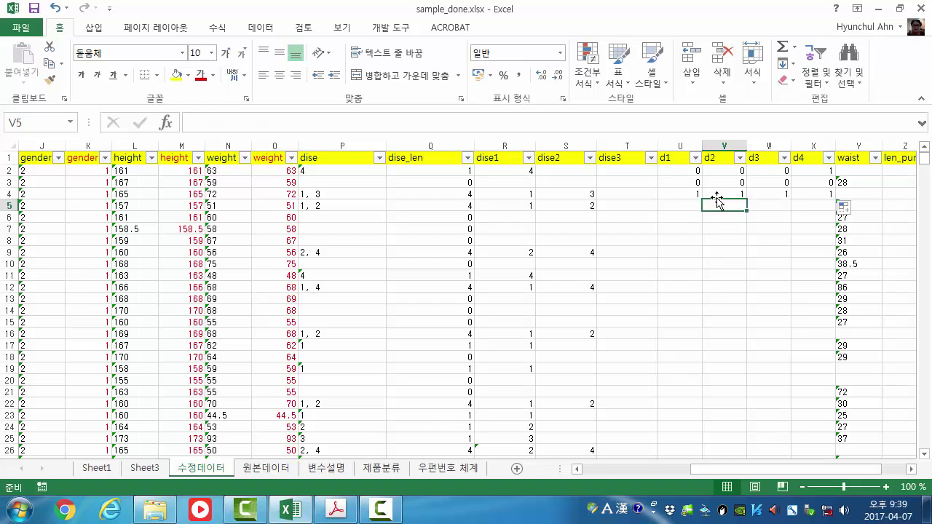
left_click_drag(686, 192, 811, 195)
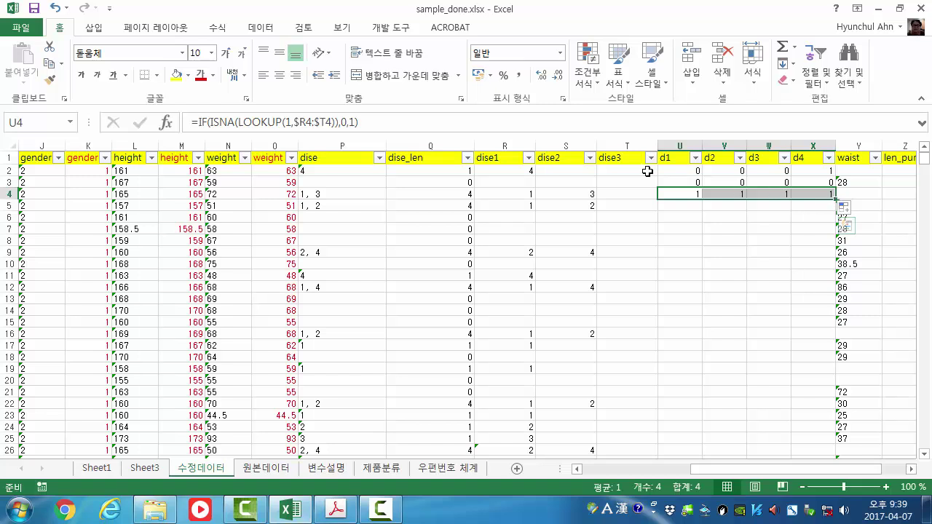
left_click_drag(512, 192, 622, 188)
left_click(696, 193)
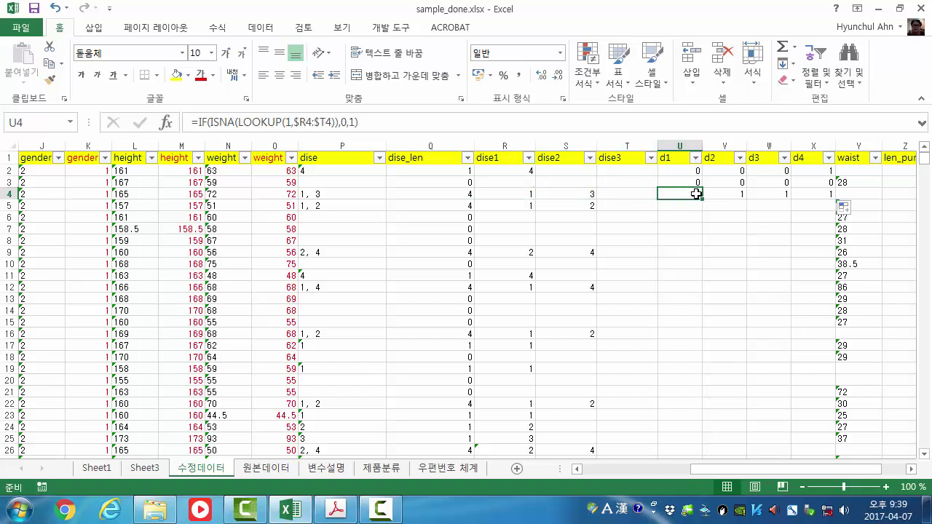
left_click(821, 194)
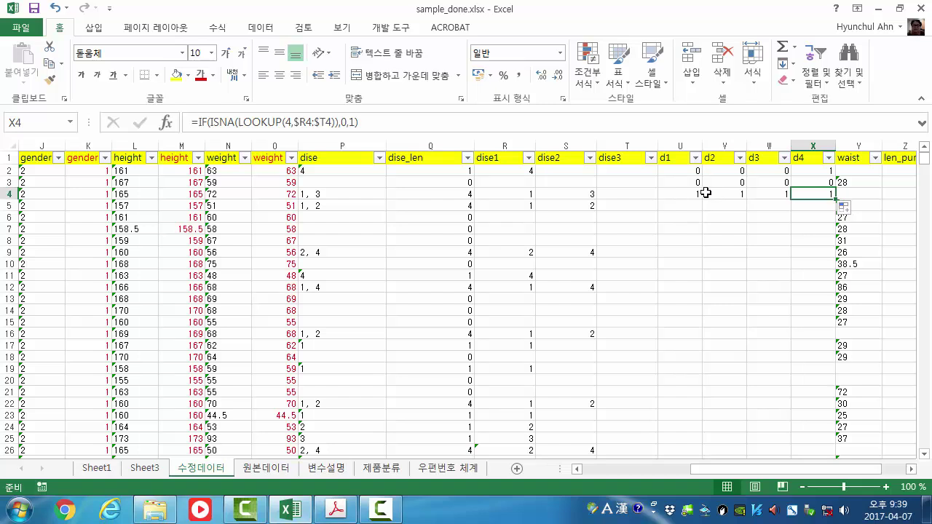
left_click_drag(692, 194, 841, 358)
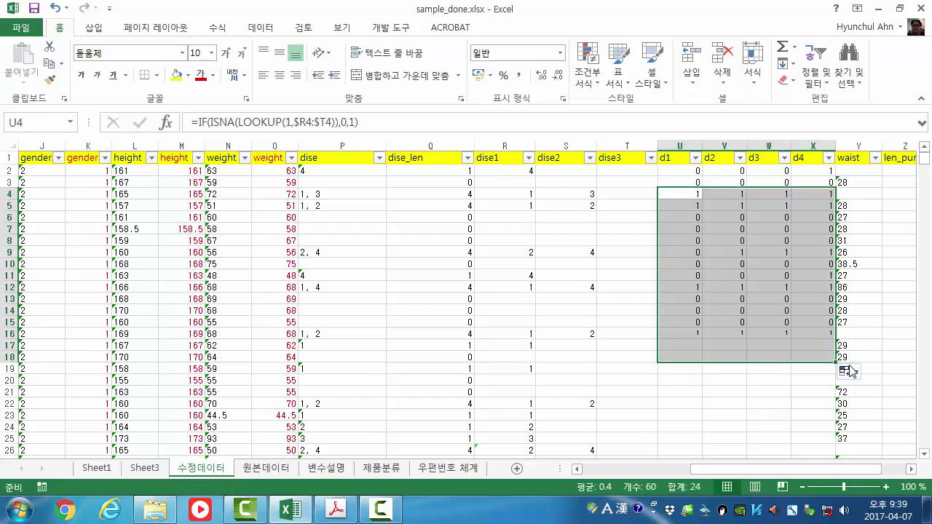
Check the d1 to d4 formulas in row 5 one by one against that row's dise1 to dise3 codes
left_click(695, 205)
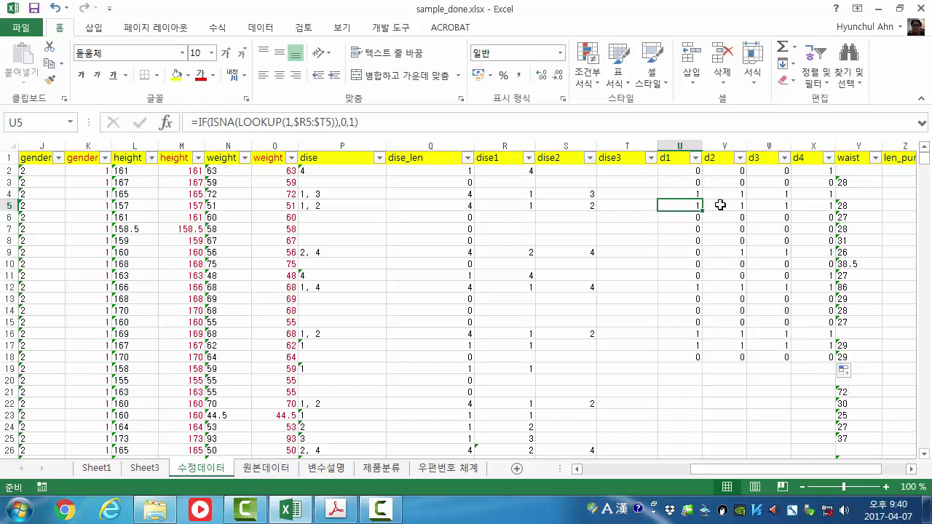
left_click(720, 204)
left_click(765, 205)
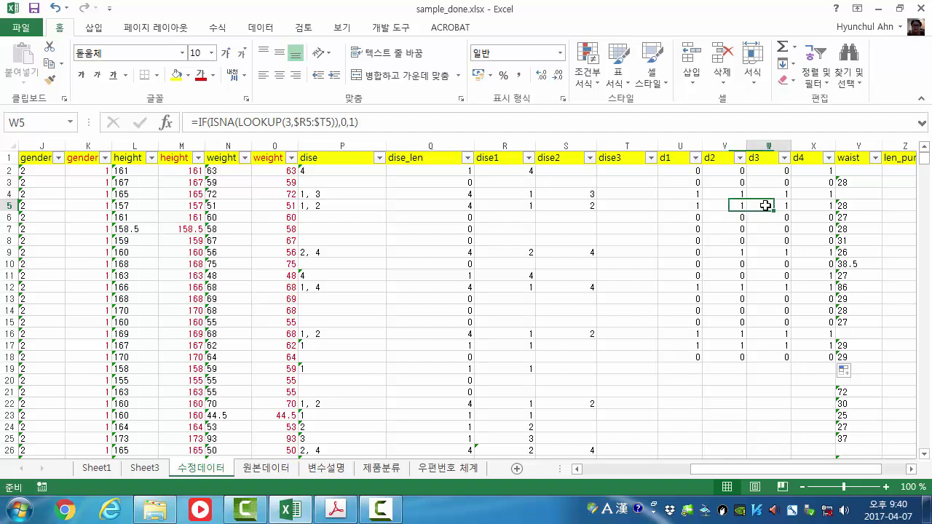
left_click(808, 204)
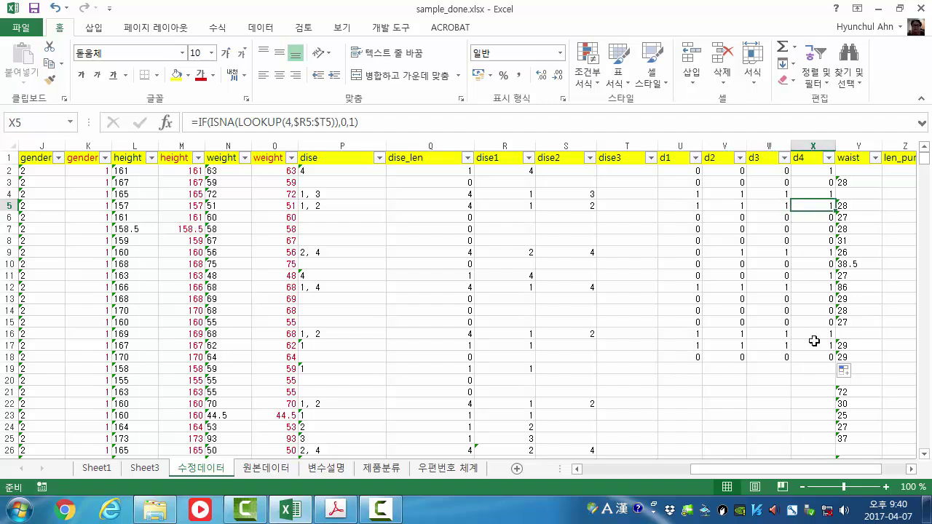
mouse_move(387, 515)
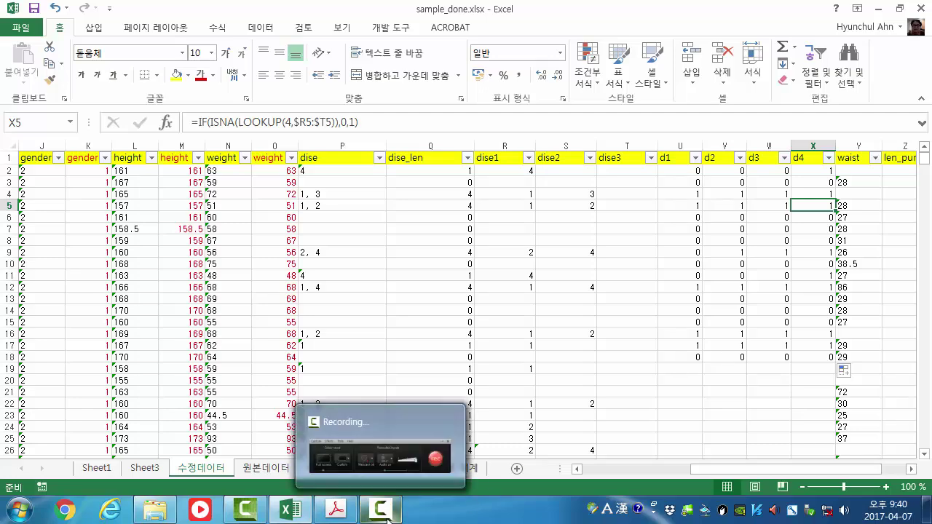
mouse_move(444, 453)
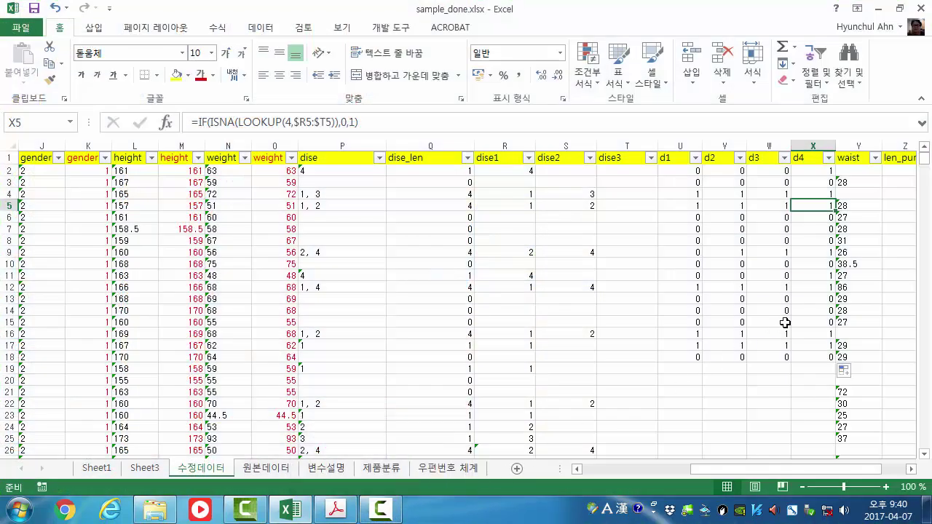
left_click(787, 321)
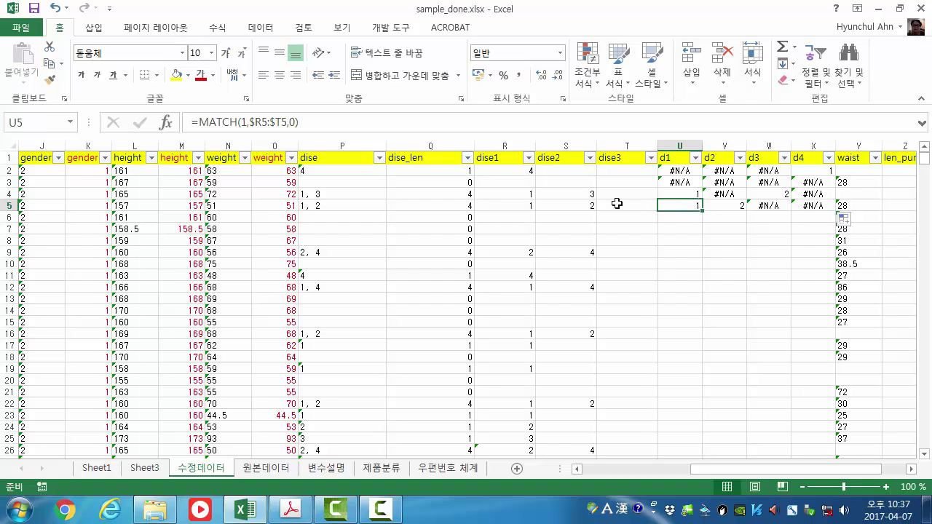
Fill the MATCH formulas of columns d1 to d4 down through row 13
left_click(688, 171)
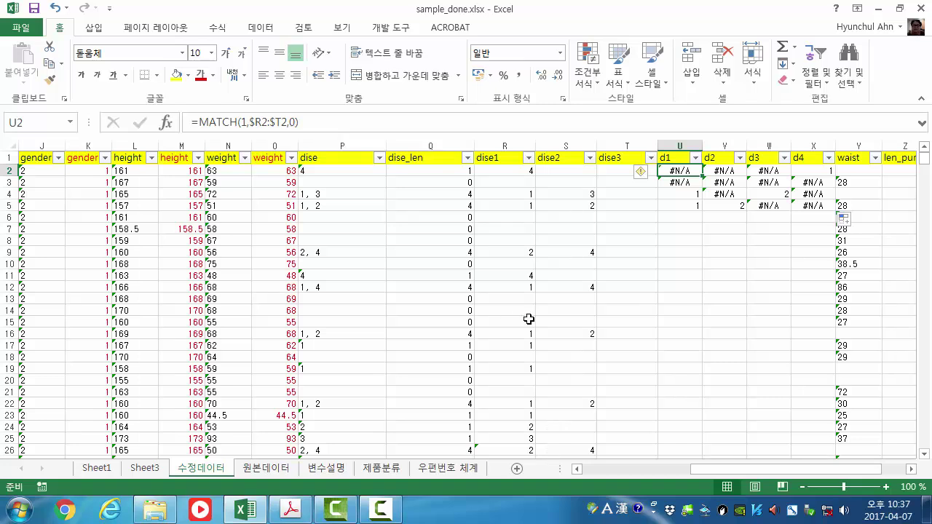
left_click(721, 228)
left_click_drag(676, 172, 845, 300)
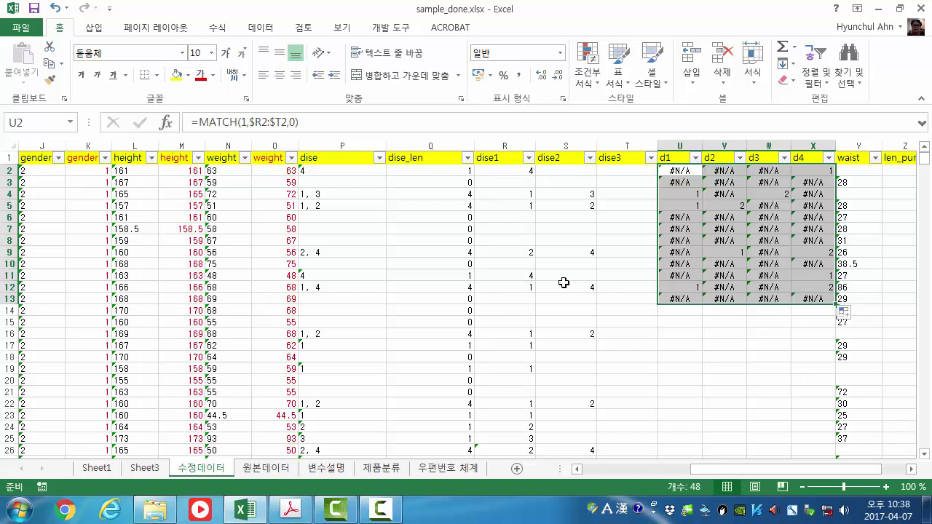
left_click(801, 352)
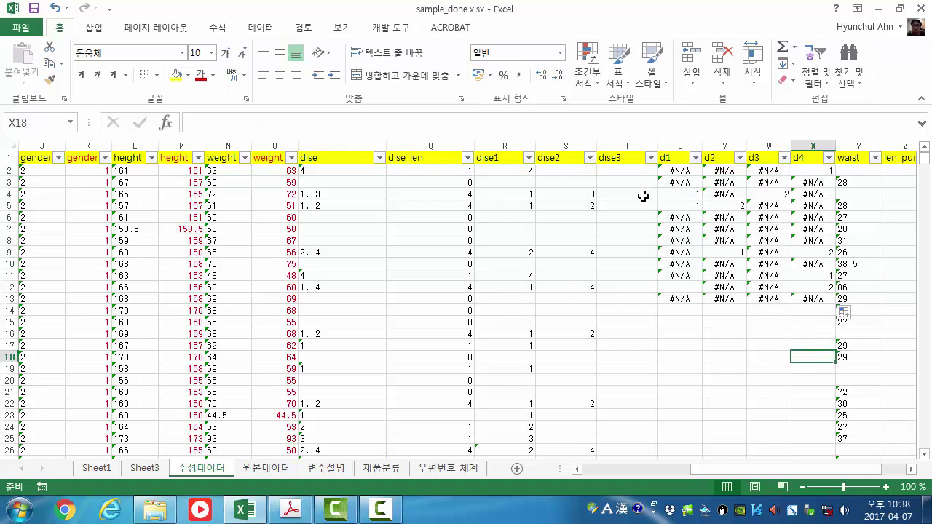
left_click(680, 172)
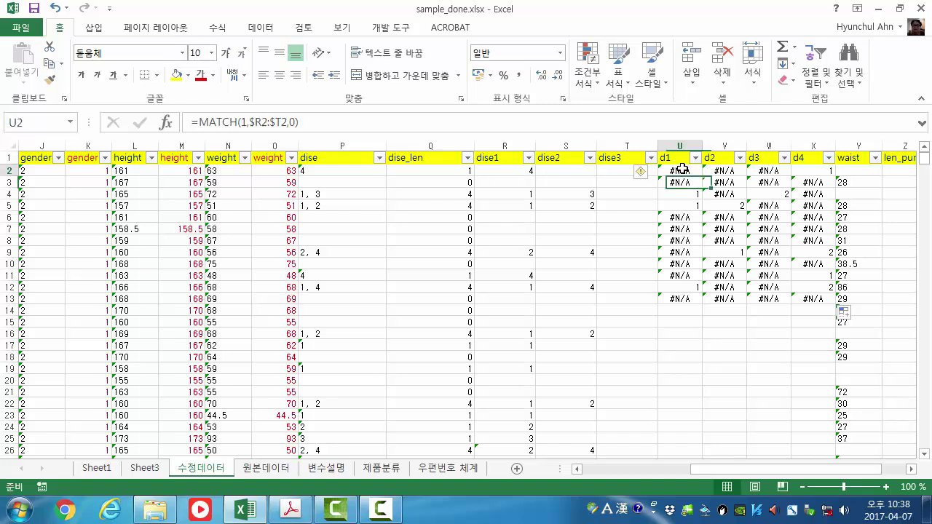
Wrap the d1 formula in U2 so that it reads =IF(ISNA(MATCH(1,$R2:$T2,0)),0,1)
left_click(200, 123)
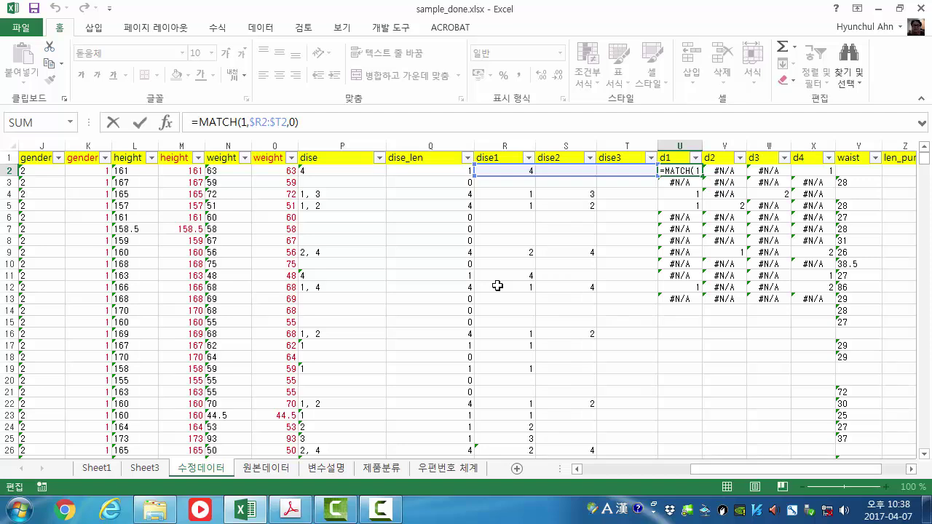
type("if(isna(")
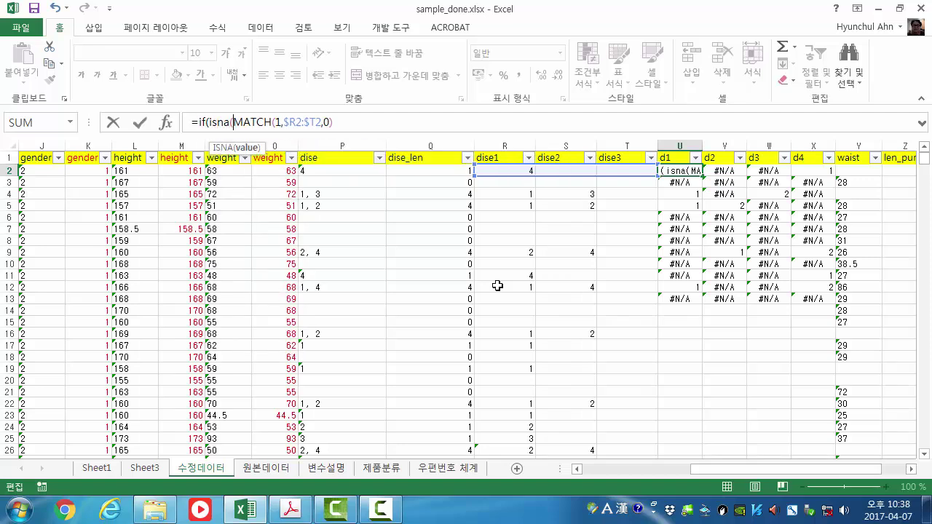
left_click(364, 125)
type("),")
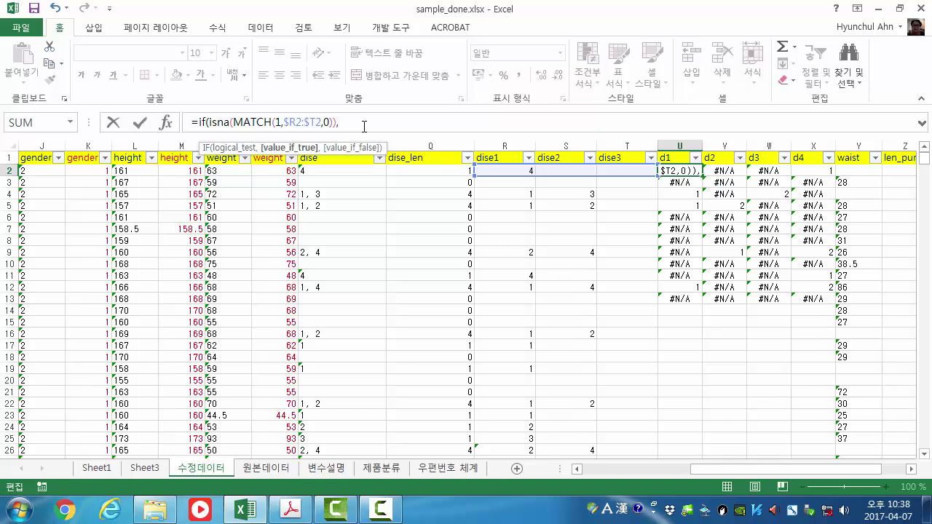
type("0")
type(",1)")
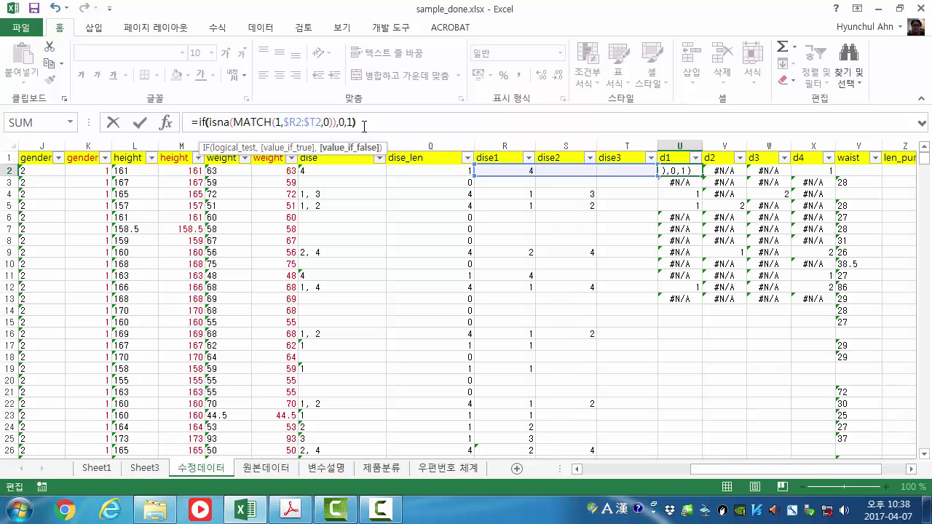
key("Return")
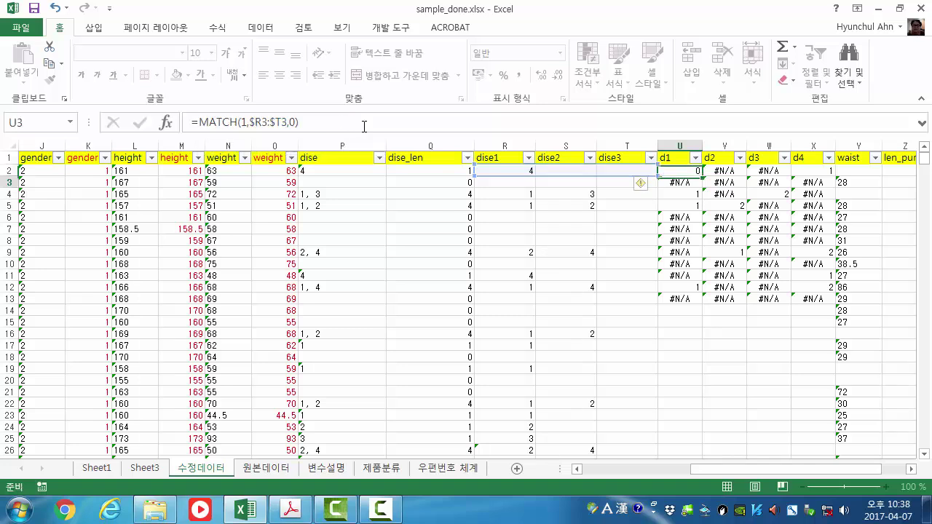
Change the d2 formula in V2 to =IF(ISNA(MATCH(2,$R2:$T2,0)),0,1)
key("Up")
key("Right")
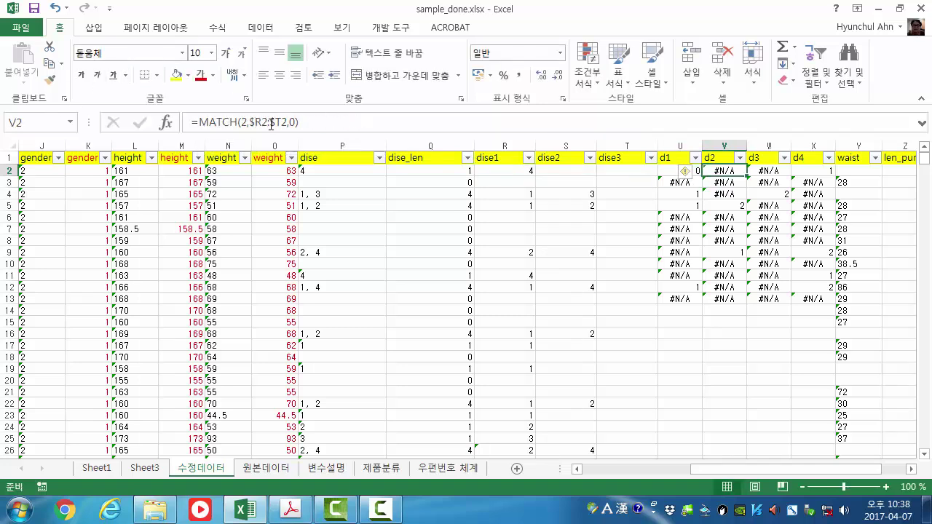
left_click(198, 123)
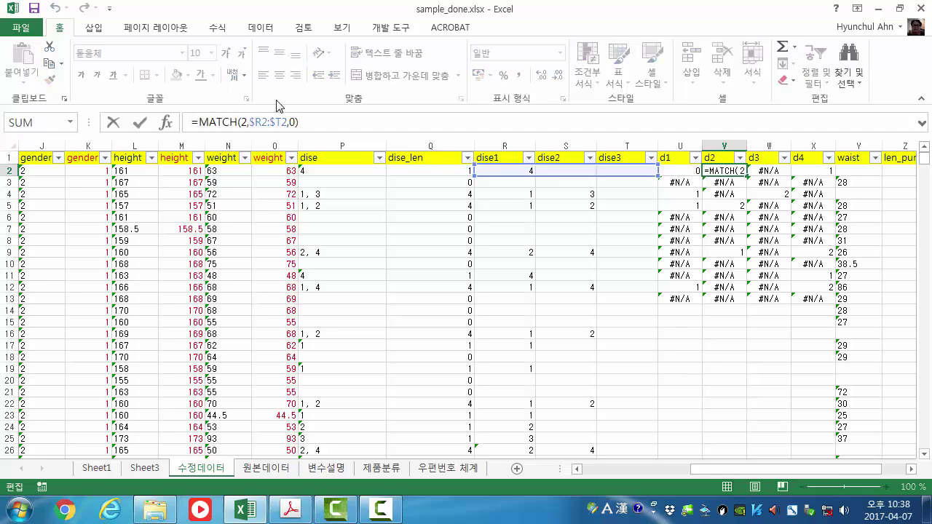
type("if(isna(")
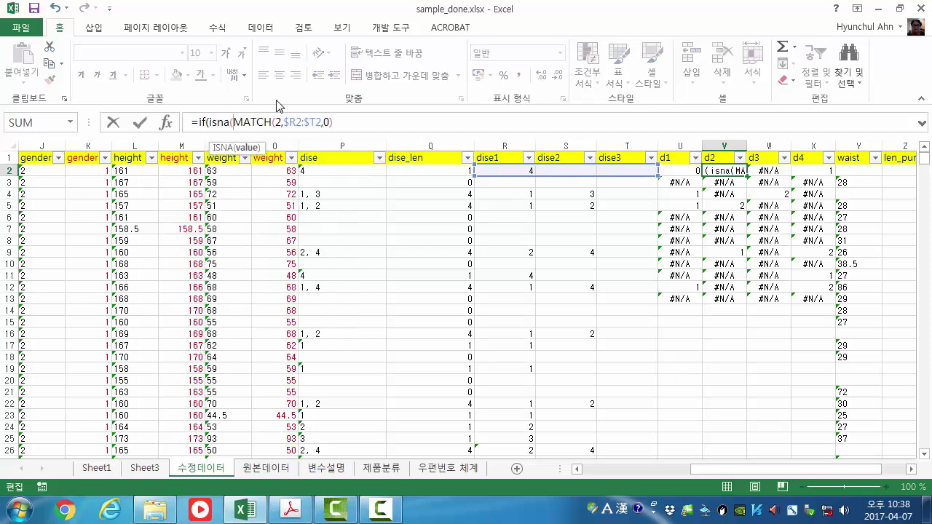
left_click(354, 123)
type("),")
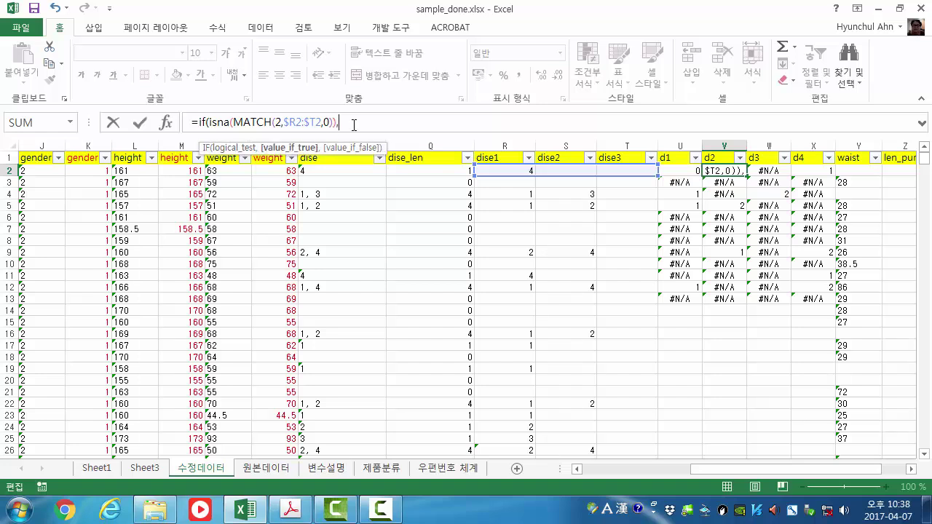
type("0,")
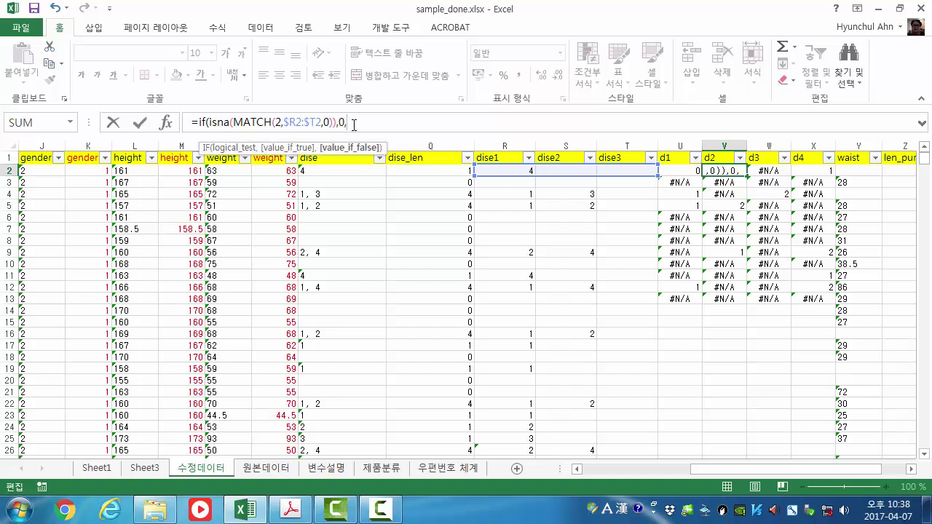
type("1)")
key("Return")
Extend the d3 formula in W2 to =IF(ISNA(MATCH(3,$R2:$T2,0)),0,1)
key("Up")
key("Right")
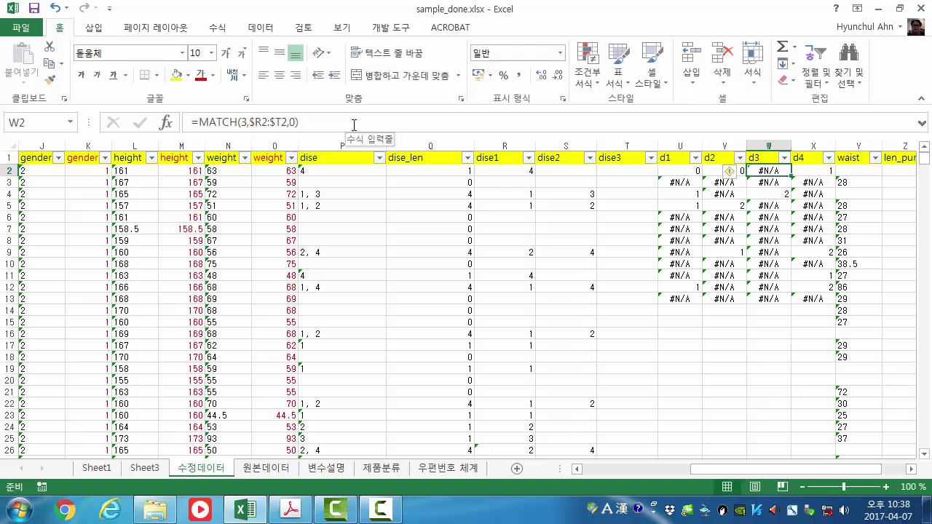
left_click(202, 116)
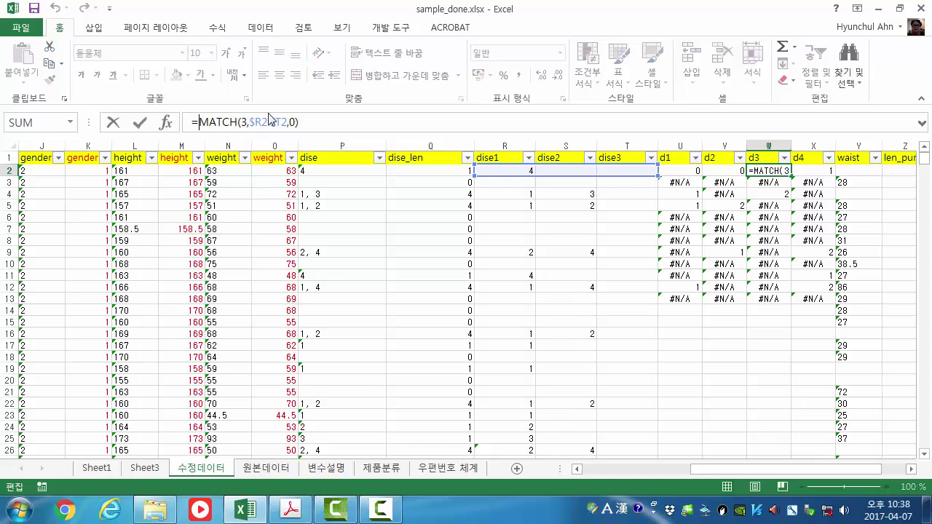
type("if(isna")
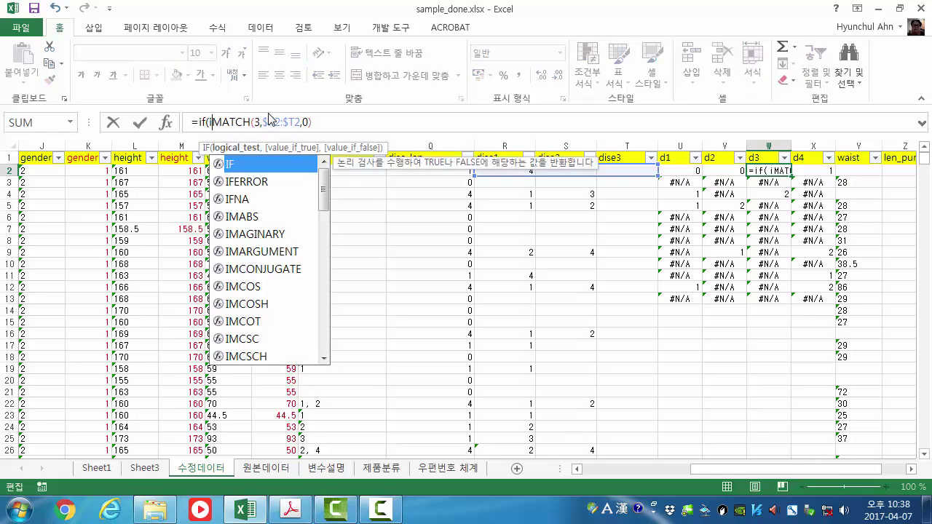
type("(")
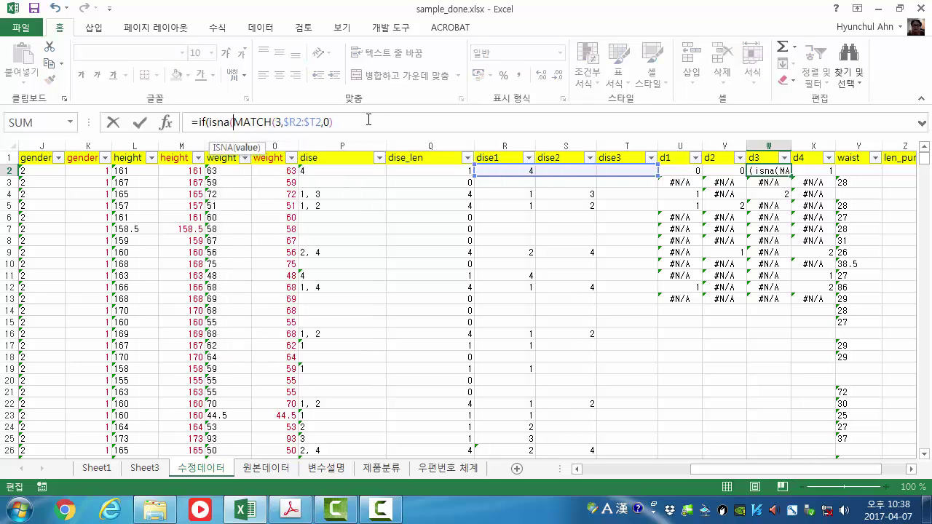
left_click(377, 115)
type(",")
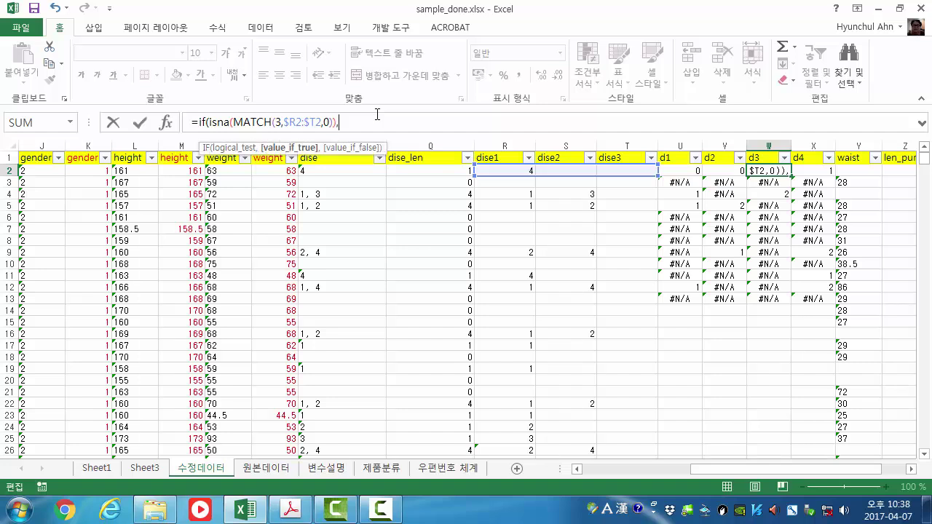
type("0,")
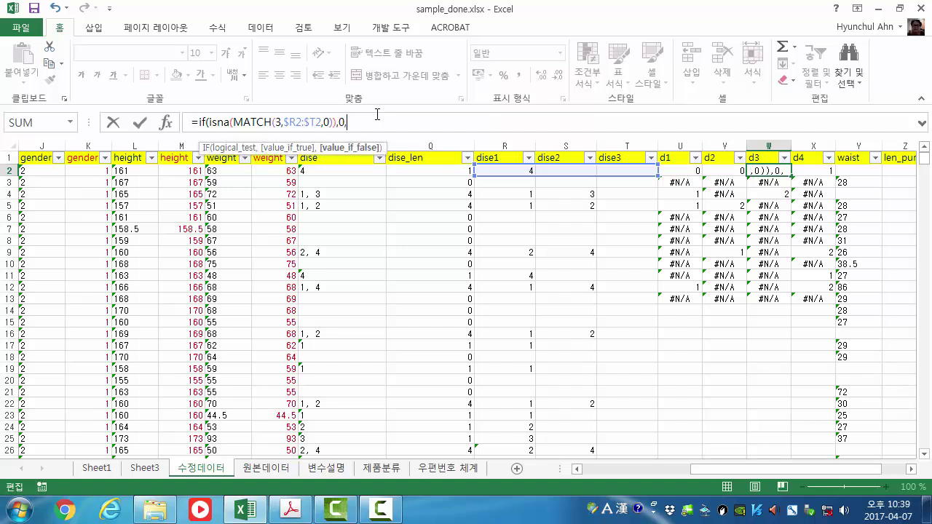
type("1)")
key("Return")
Turn the d4 formula in X2 into =IF(ISNA(MATCH(4,$R2:$T2,0)),0,1)
key("Up")
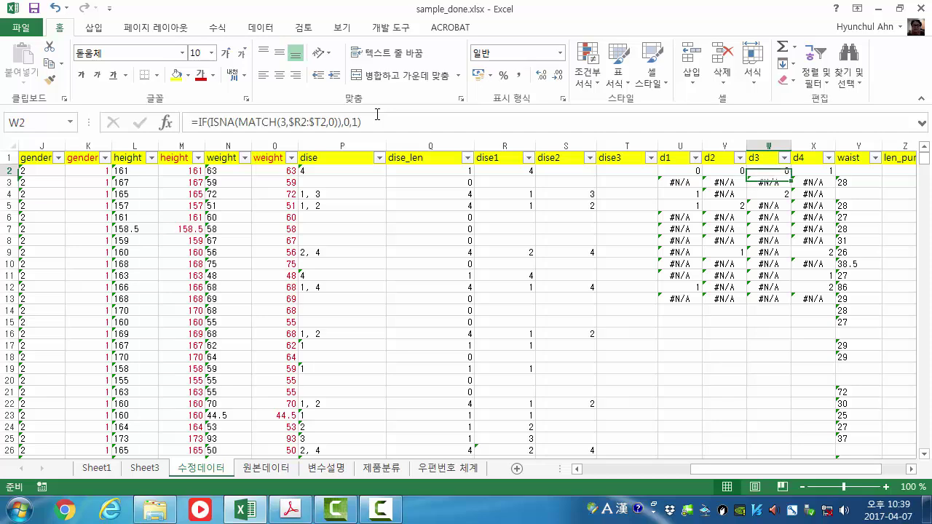
key("Right")
left_click(198, 122)
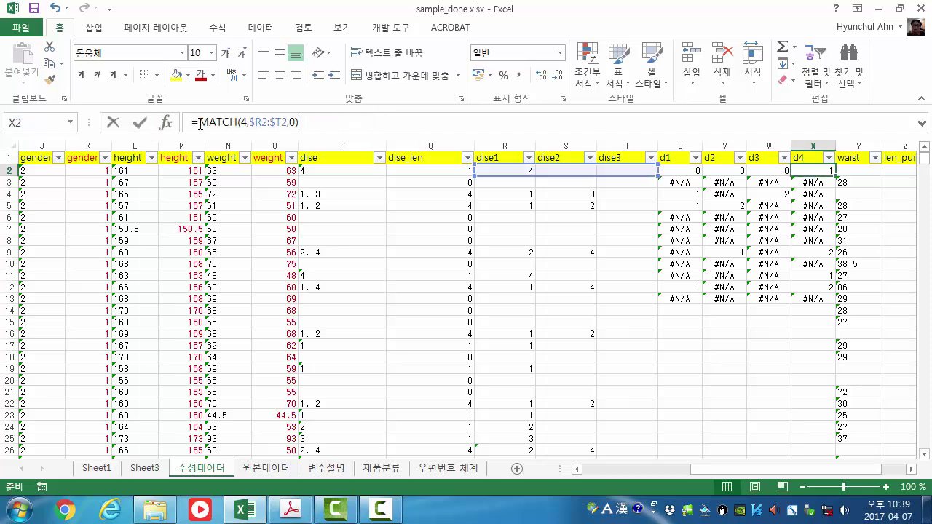
type("if(isna(")
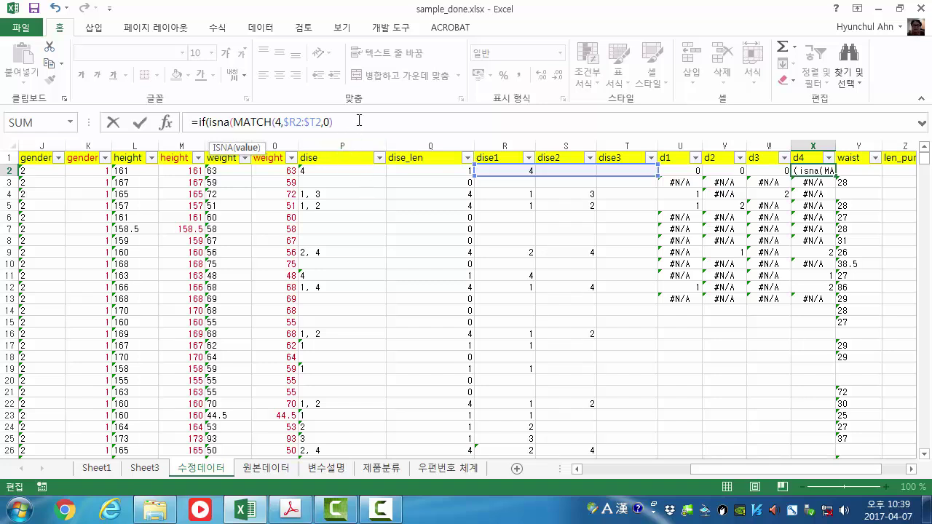
type("),")
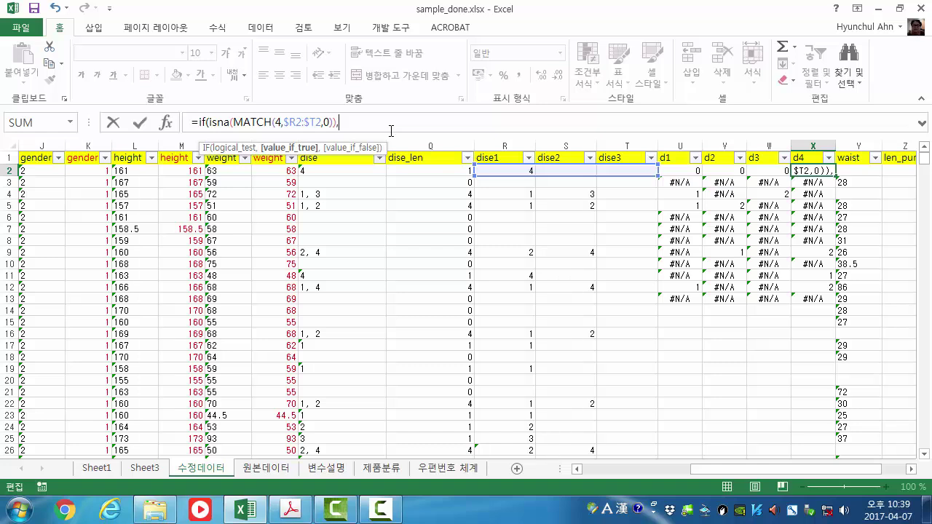
type("0,1")
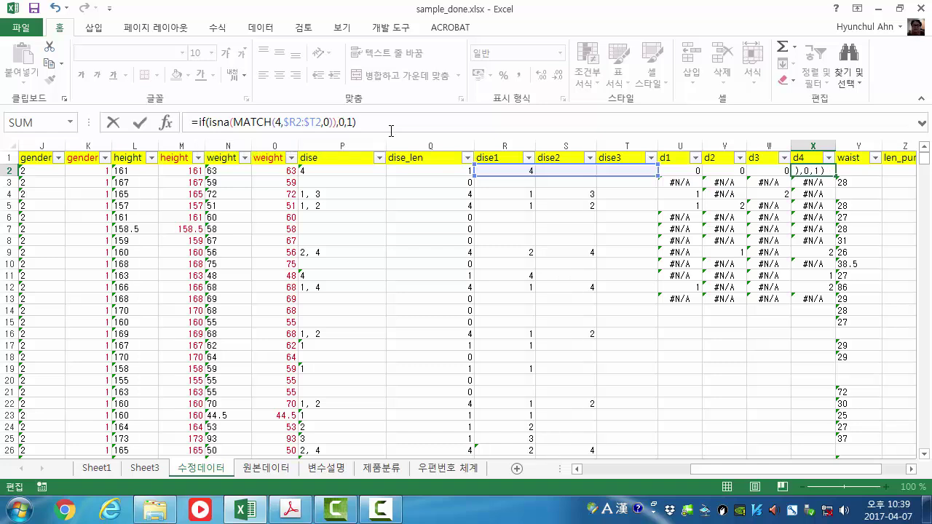
key("Return")
Fill the IF/ISNA formulas of U2:X2 down columns d1 to d4 through the last data row, 921
key("Up")
key("Left")
key("Left")
key("Left")
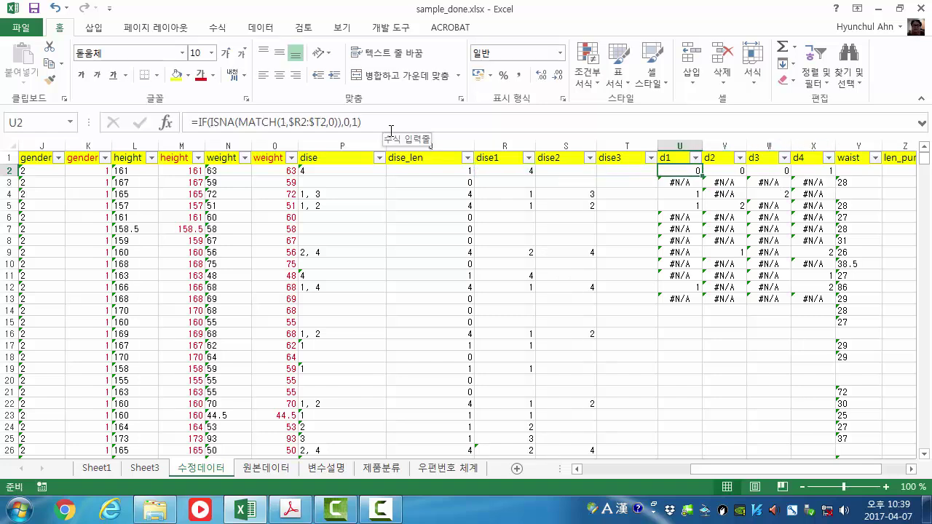
key("shift+Right")
key("shift+Right")
key("shift+Right")
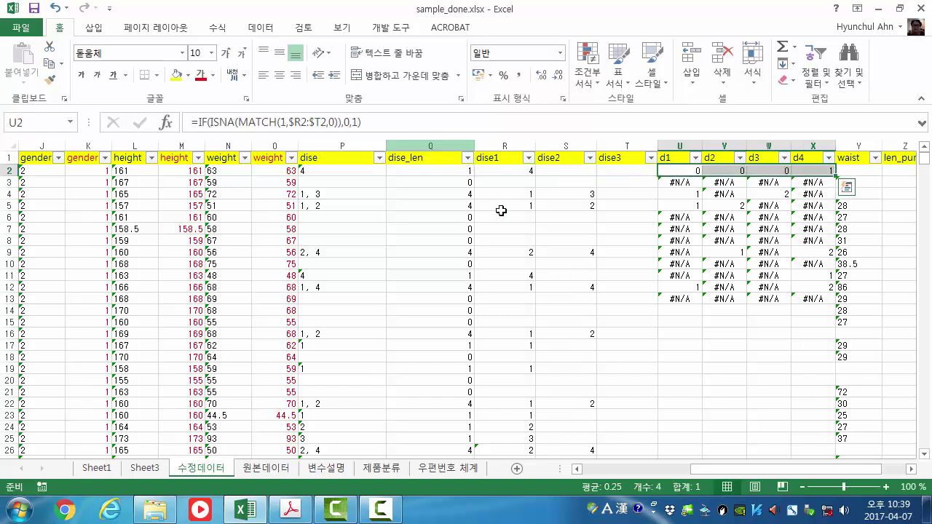
left_click(837, 182)
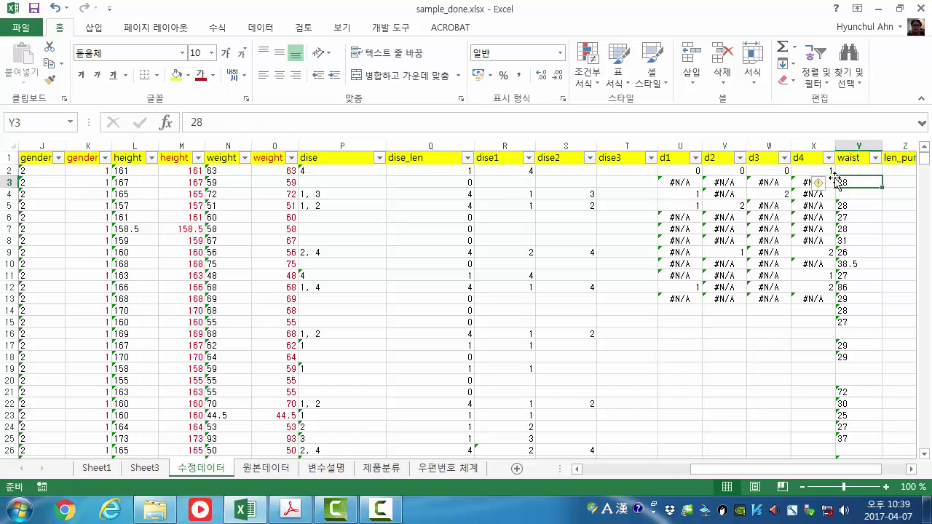
left_click_drag(682, 169, 802, 173)
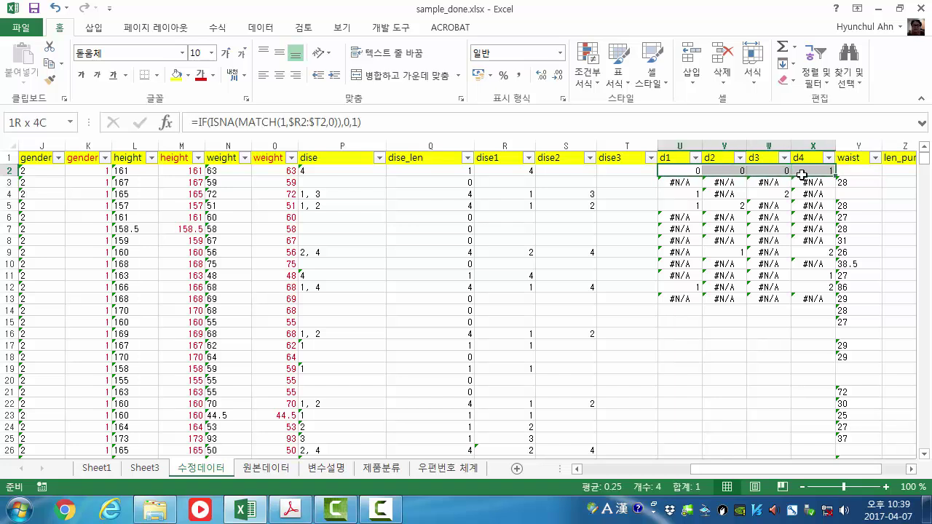
double_click(836, 175)
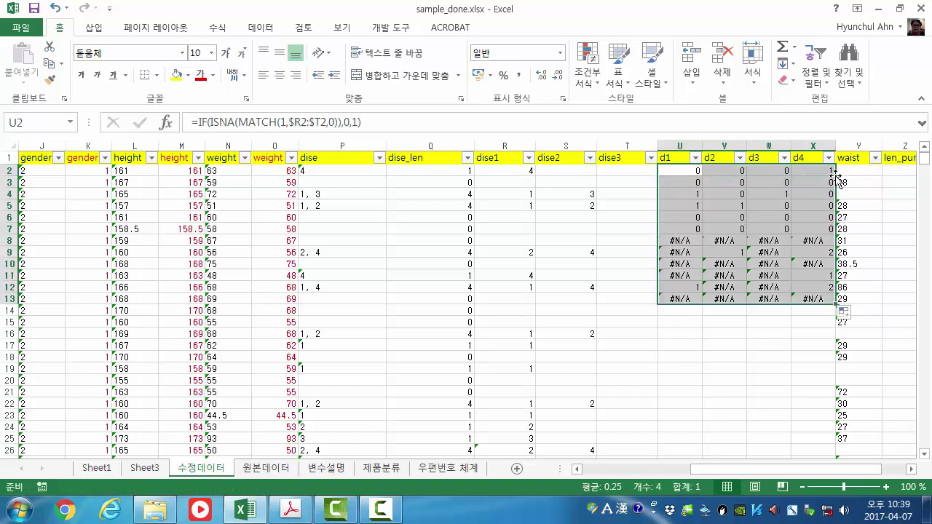
double_click(836, 299)
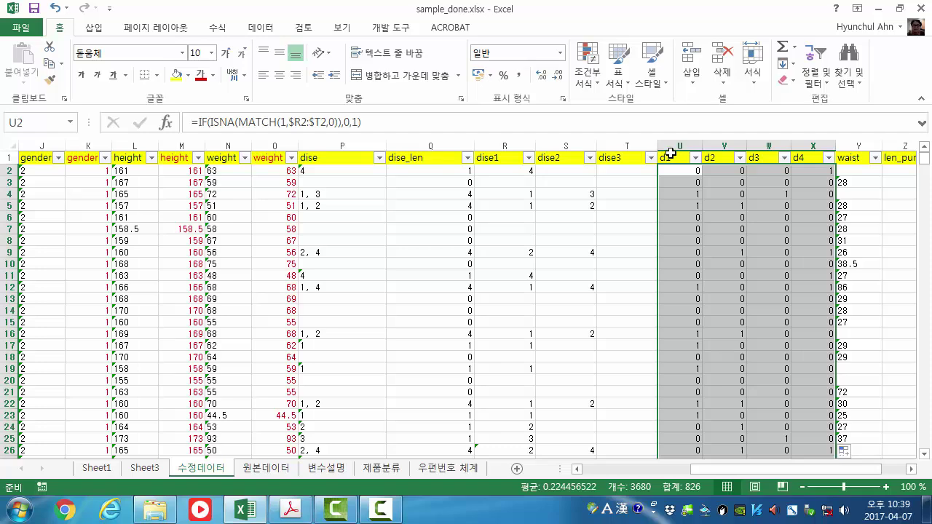
Colour the font of the d1 to d4 columns red, from the headers in row 1 through row 921
left_click_drag(671, 154, 814, 332)
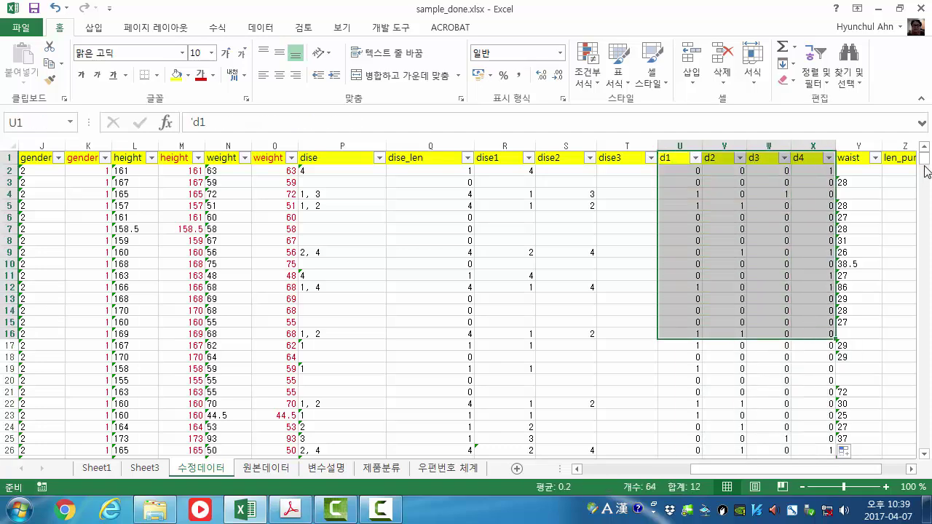
left_click_drag(926, 171, 927, 460)
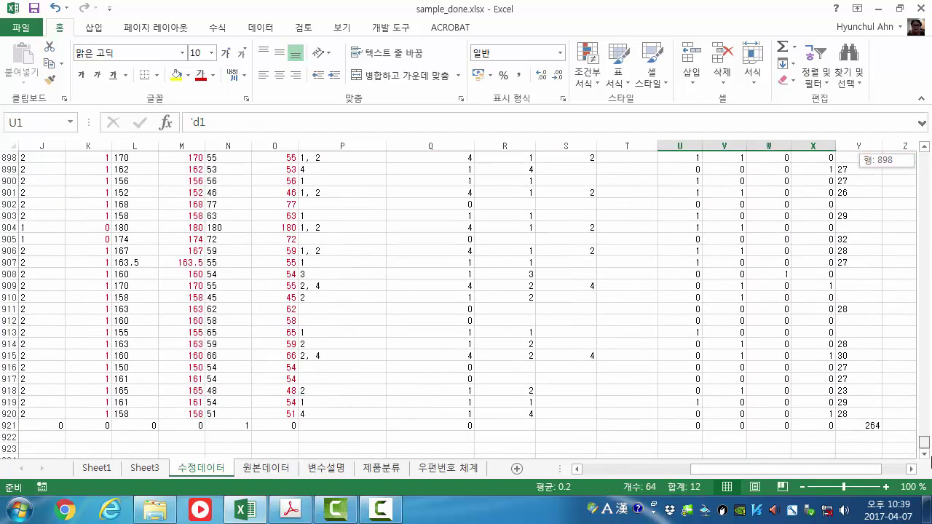
left_click(811, 426, "shift")
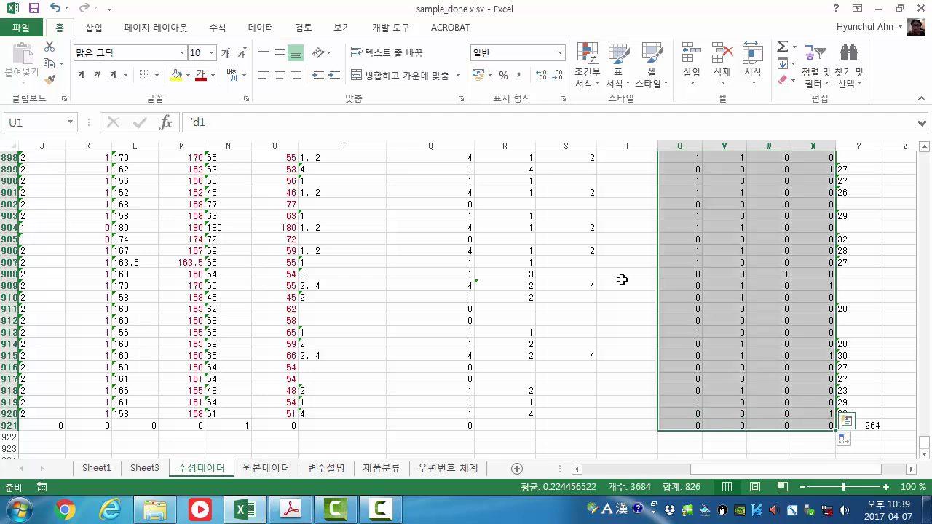
left_click(200, 77)
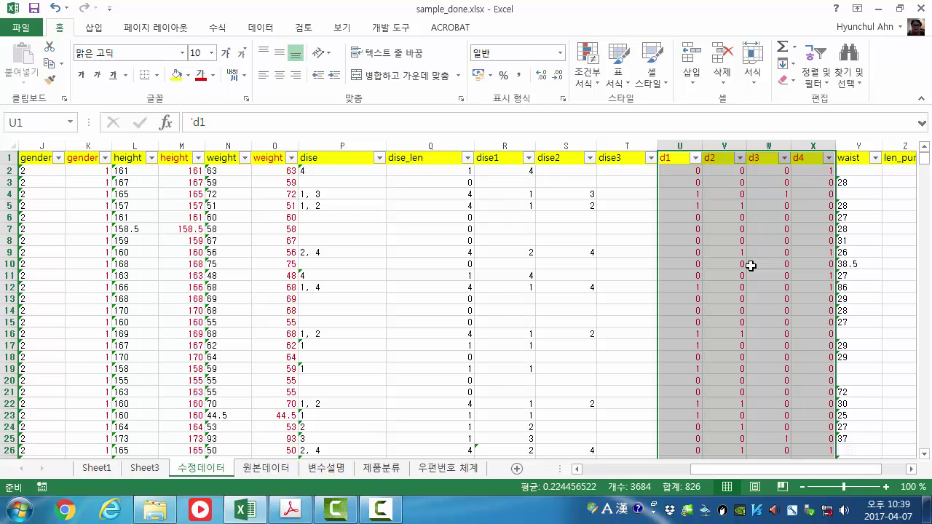
Consult the atomic-value rule on page 2 of biza02.pdf in Adobe Acrobat Pro, and return to the Excel workbook
left_click(357, 170)
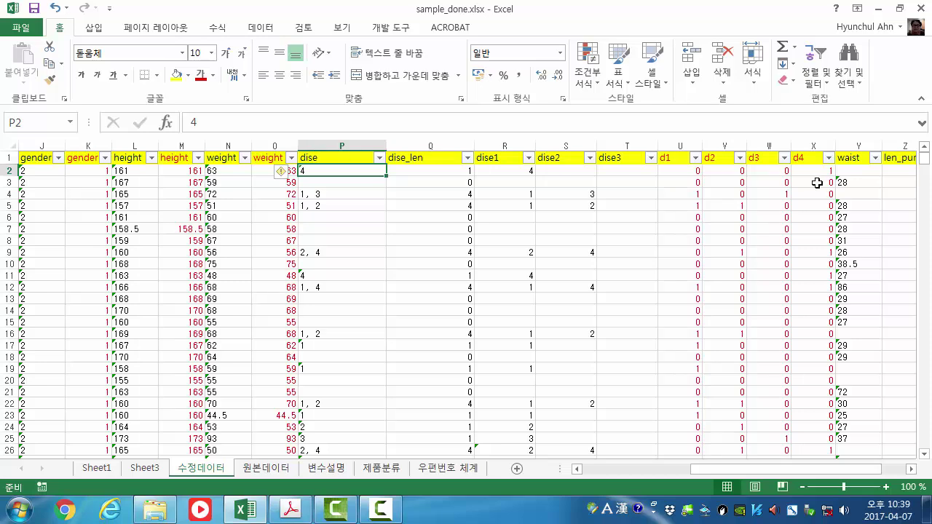
left_click(291, 510)
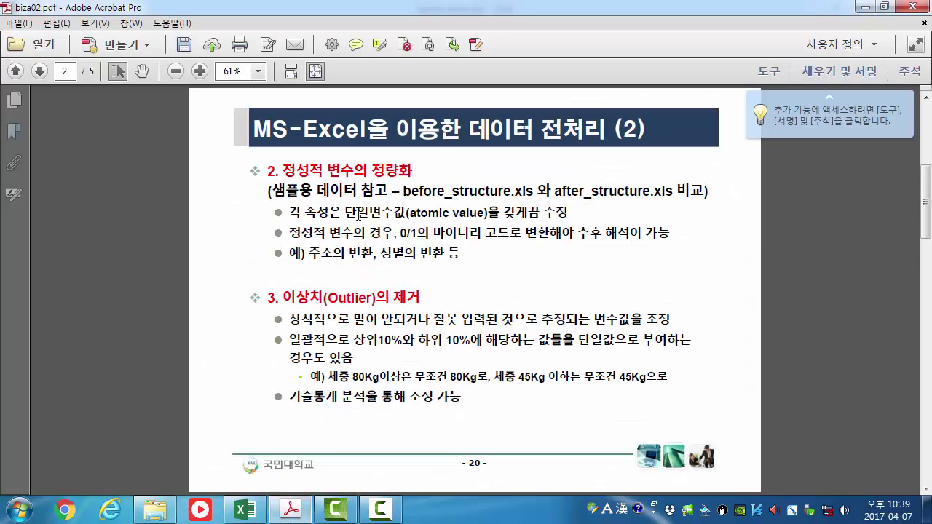
left_click_drag(356, 212, 394, 214)
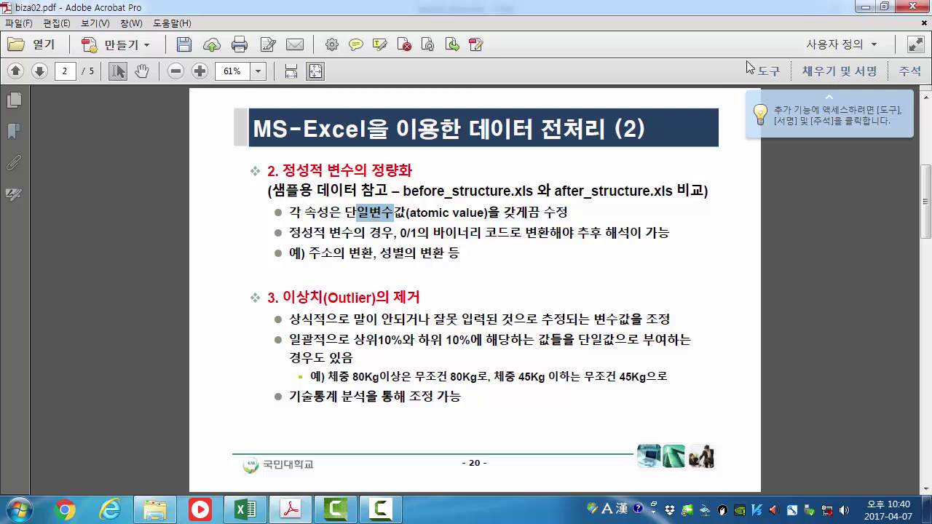
left_click(862, 7)
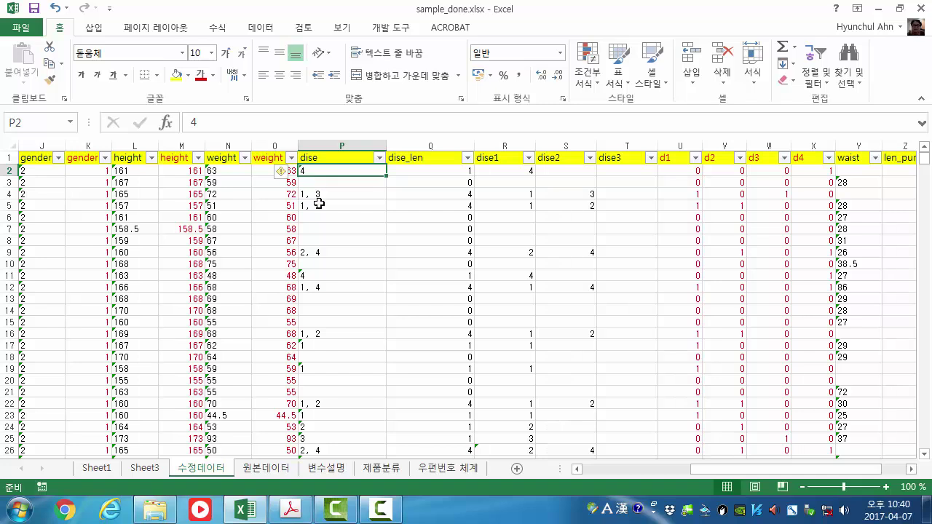
left_click_drag(319, 204, 323, 245)
left_click_drag(688, 145, 806, 141)
left_click(803, 233)
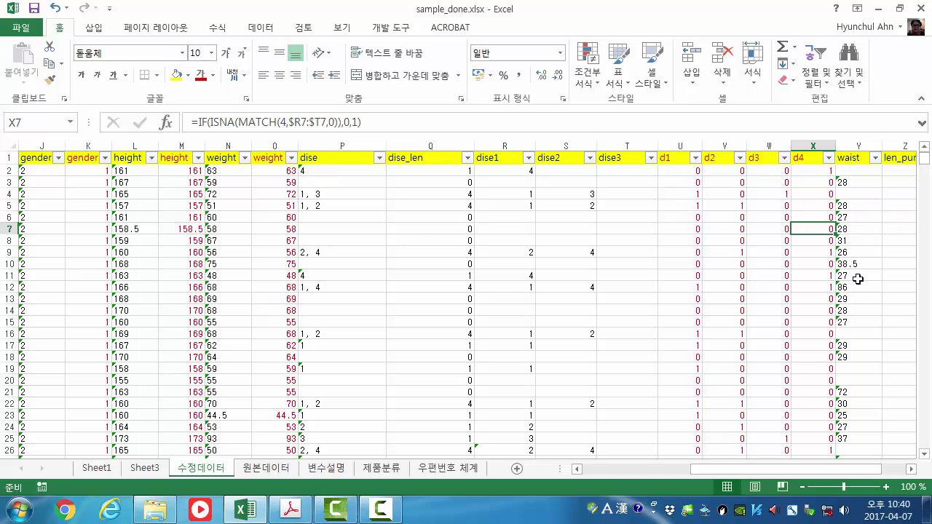
Insert an empty column Z between waist and the len_pur column
scroll(755, 288, "up", 4)
left_click_drag(849, 472, 867, 477)
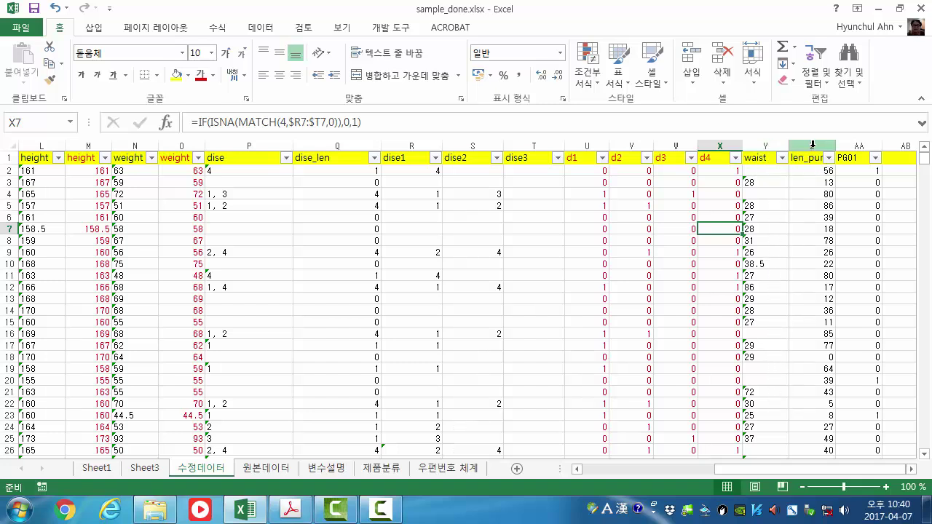
left_click(812, 144)
right_click(813, 144)
key("Escape")
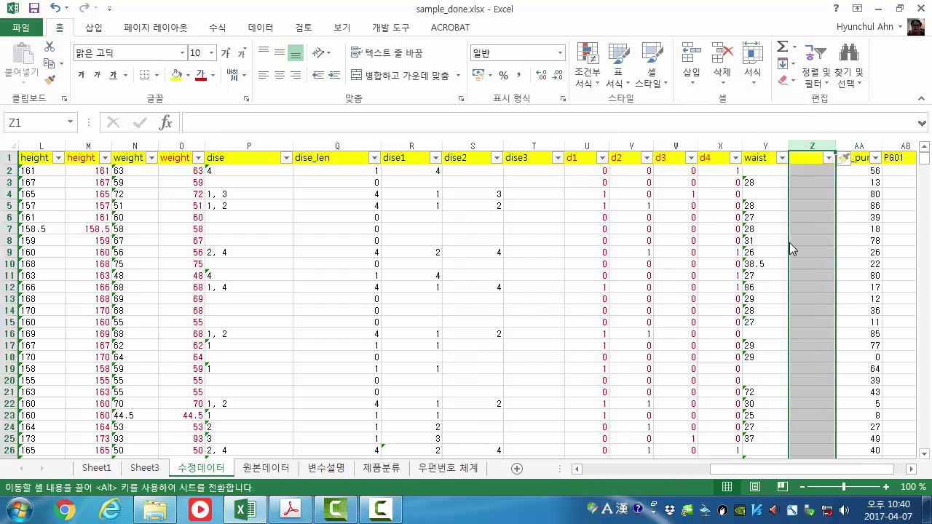
left_click(813, 205)
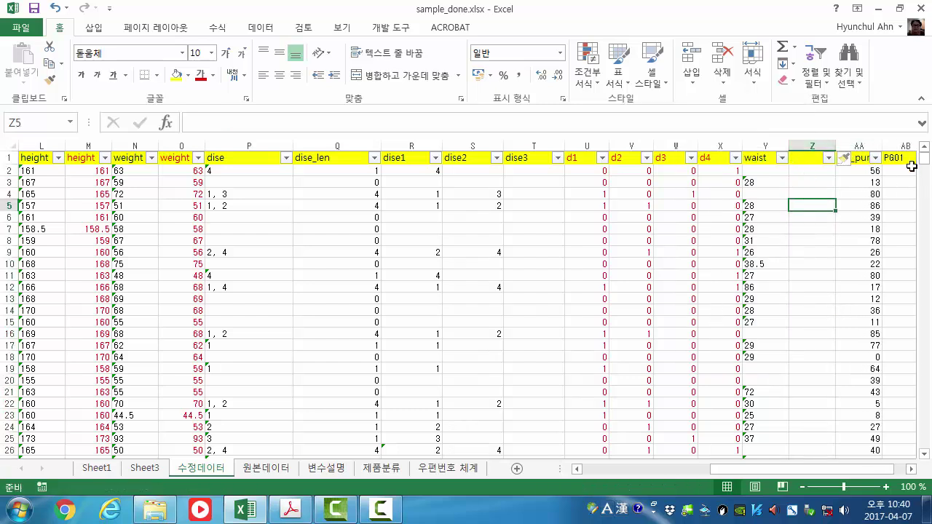
Replace the indicator formulas in U921:X921 with the COUNTBLANK formula copied from O921, and paste it into Q921 too
left_click_drag(924, 159, 923, 442)
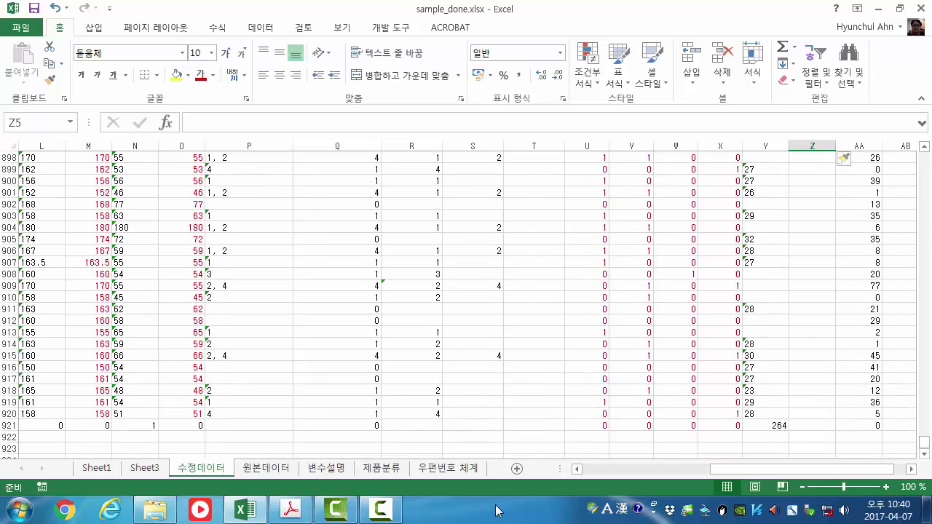
left_click(778, 427)
left_click_drag(594, 427, 716, 426)
key("Delete")
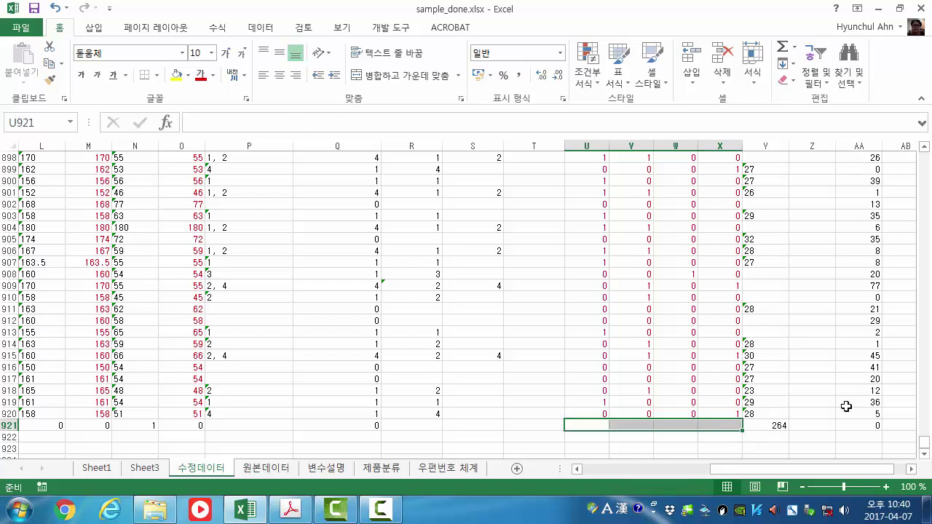
left_click(348, 428)
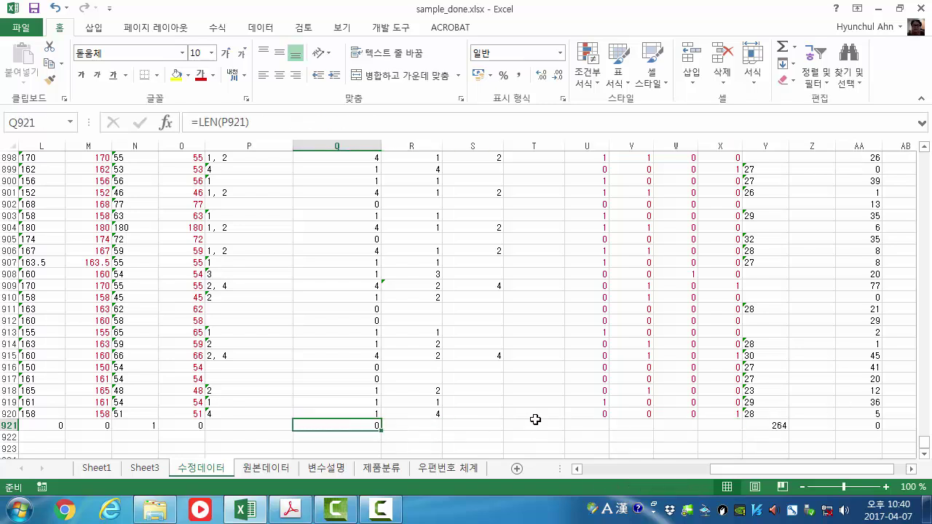
key("ctrl+c")
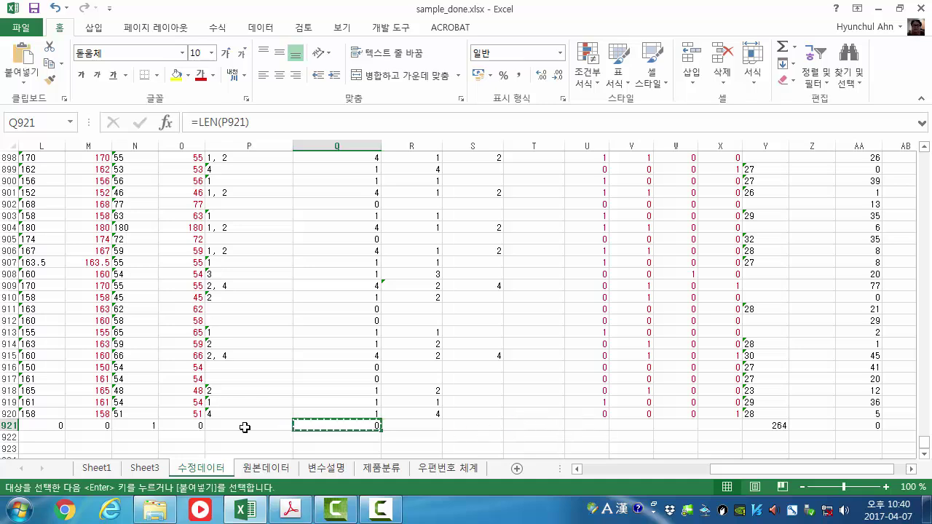
left_click(195, 428)
key("ctrl+c")
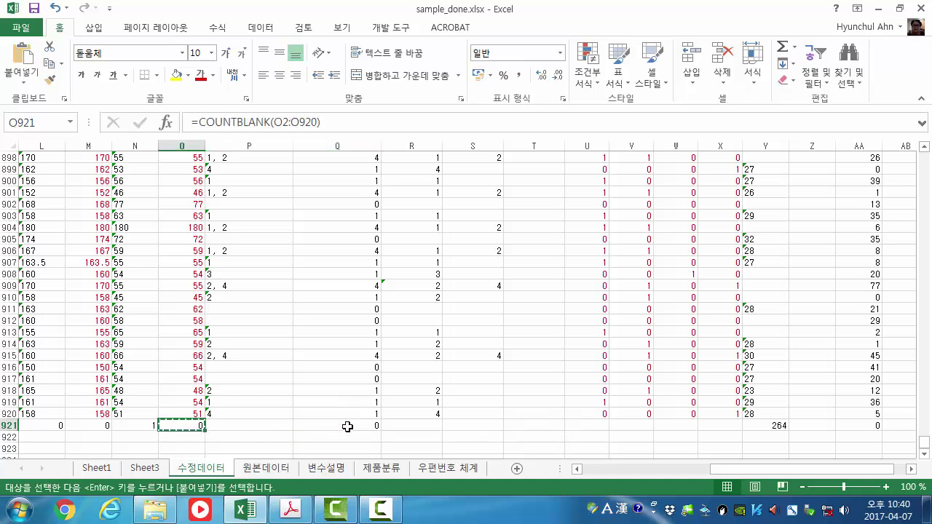
left_click(348, 427)
key("ctrl+v")
mouse_move(593, 427)
left_mouse_down()
mouse_move(714, 421)
mouse_move(738, 438)
mouse_move(595, 425)
left_mouse_up()
key("ctrl")
left_click(719, 425)
left_click(720, 425)
key("ctrl+v")
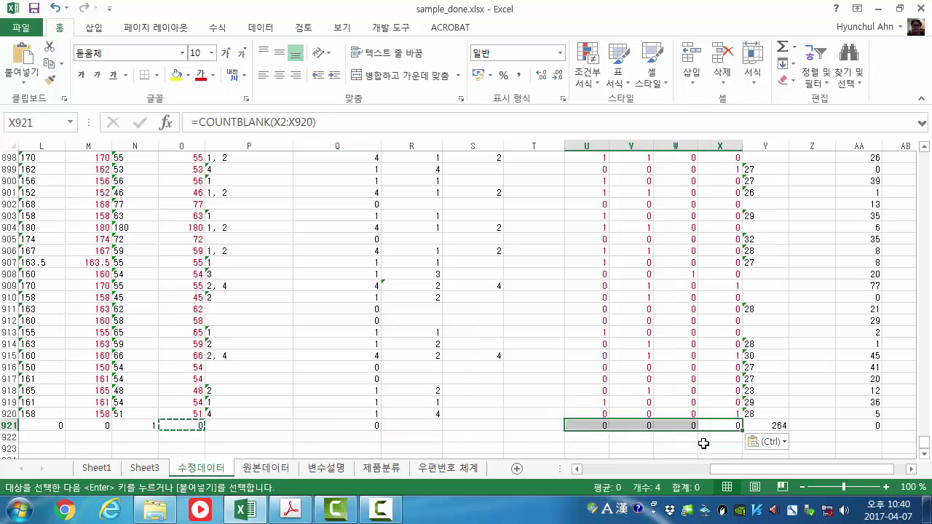
left_click(737, 429)
left_click(772, 424)
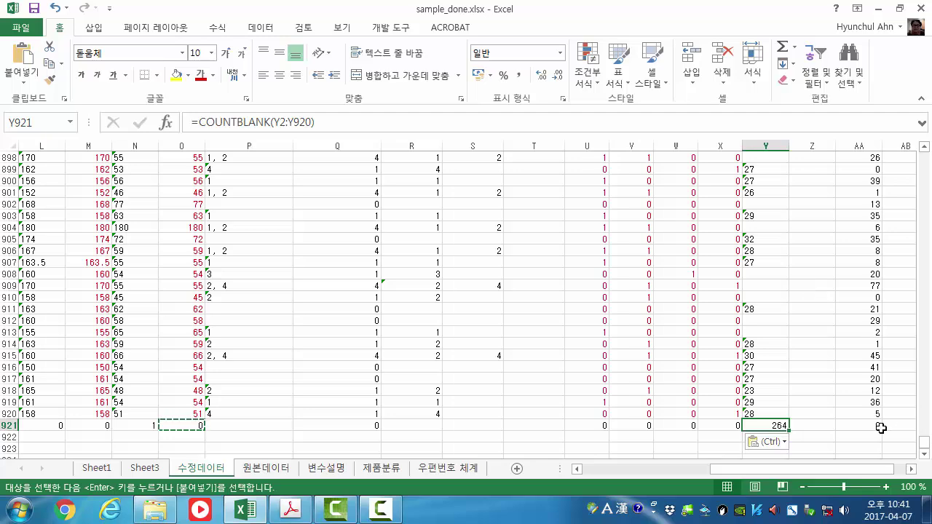
Enter the header waist in Z1 for the inserted column
left_click_drag(924, 439, 924, 156)
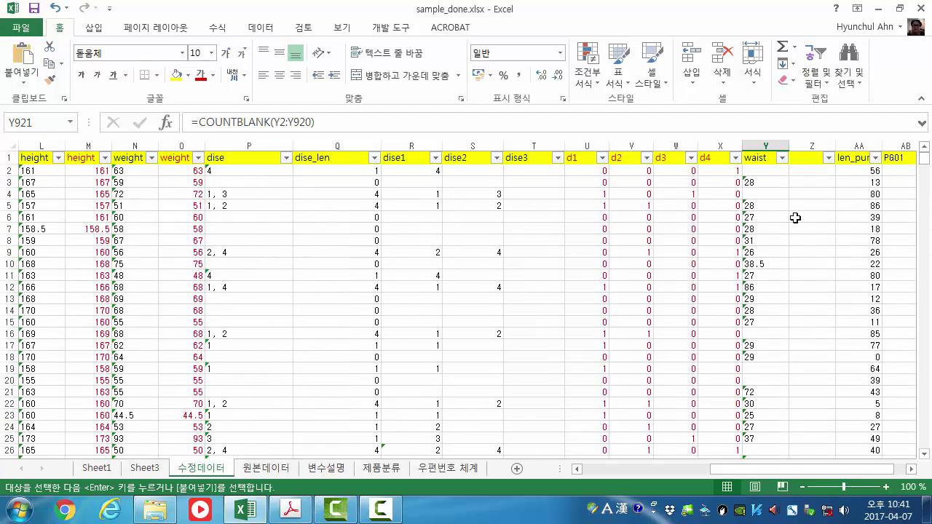
left_click(804, 158)
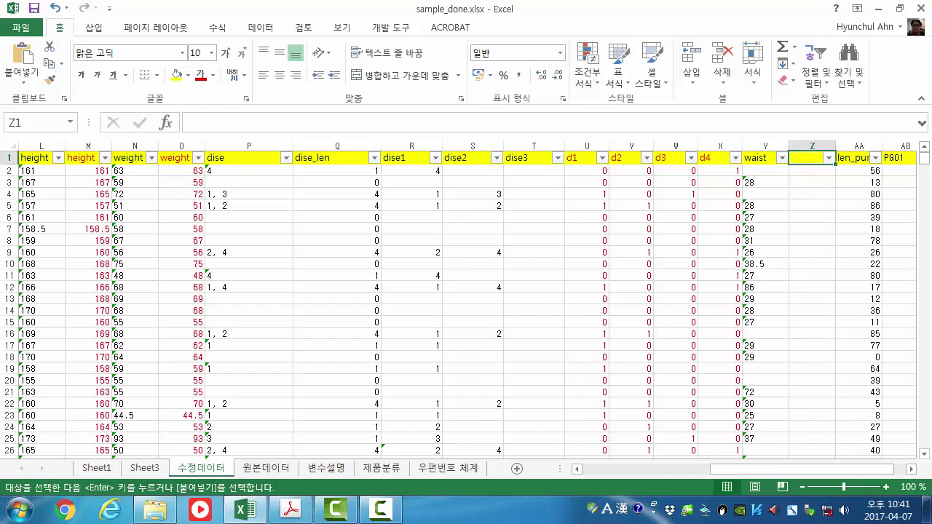
type("waist")
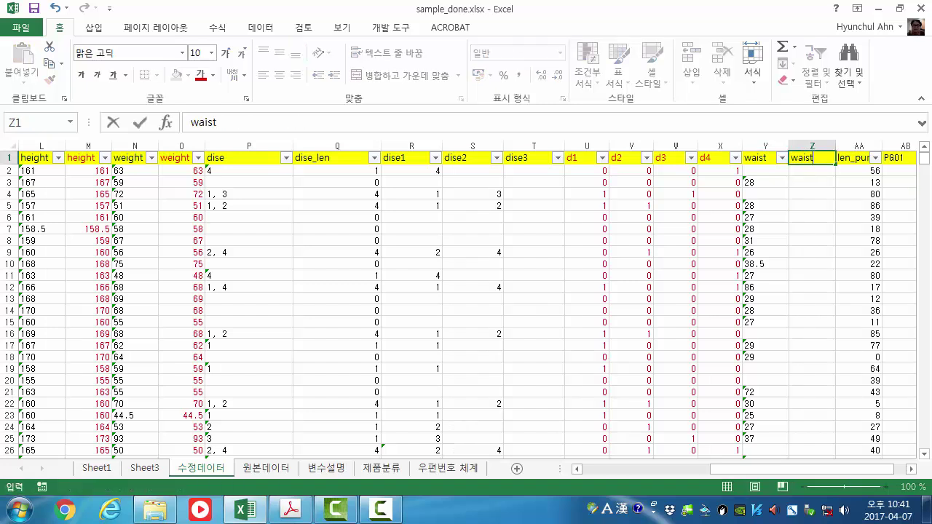
key("Return")
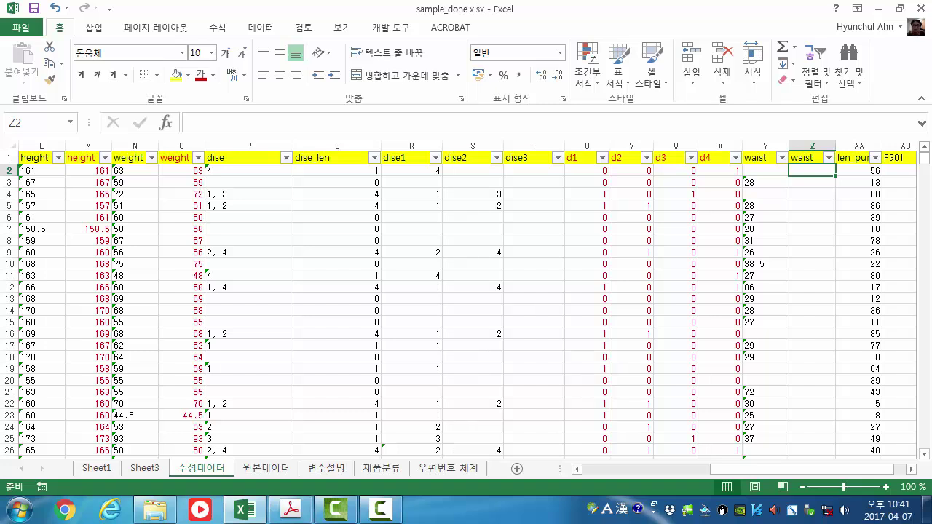
Convert the waist text to numbers by entering =VALUE(Y2) in Z2 and filling it down column Z
type("=value(")
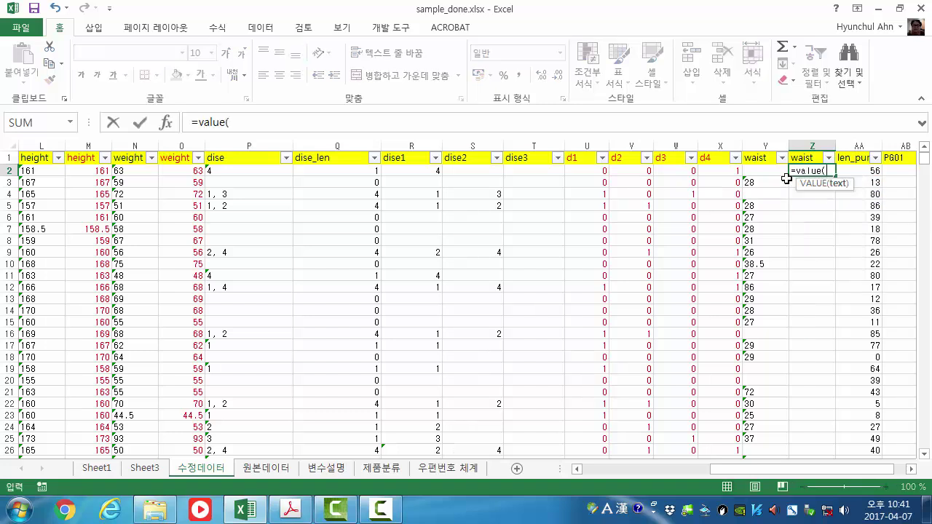
left_click(775, 174)
key("ctrl+Return")
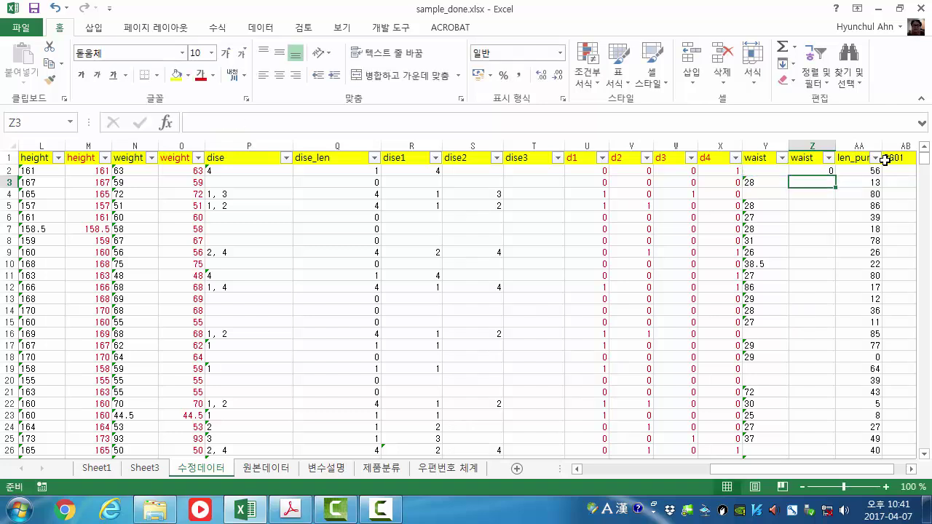
double_click(835, 176)
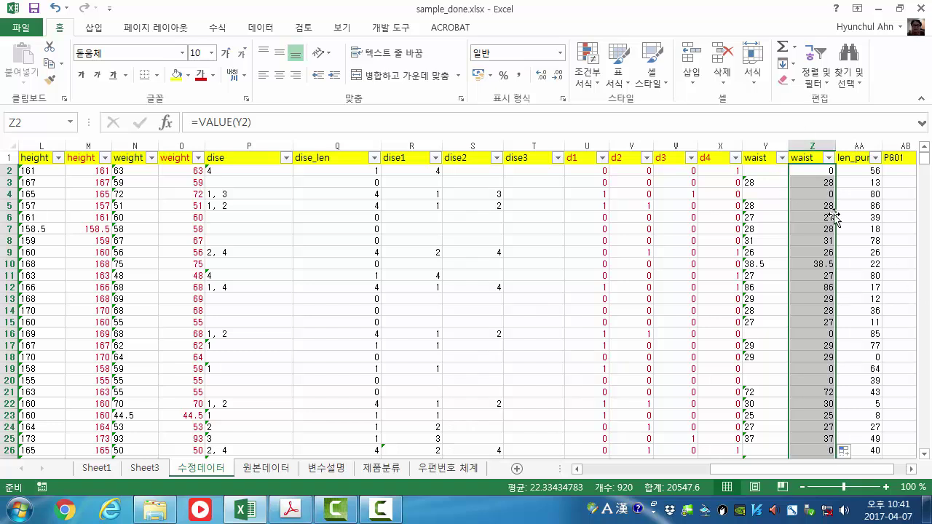
left_click(762, 167)
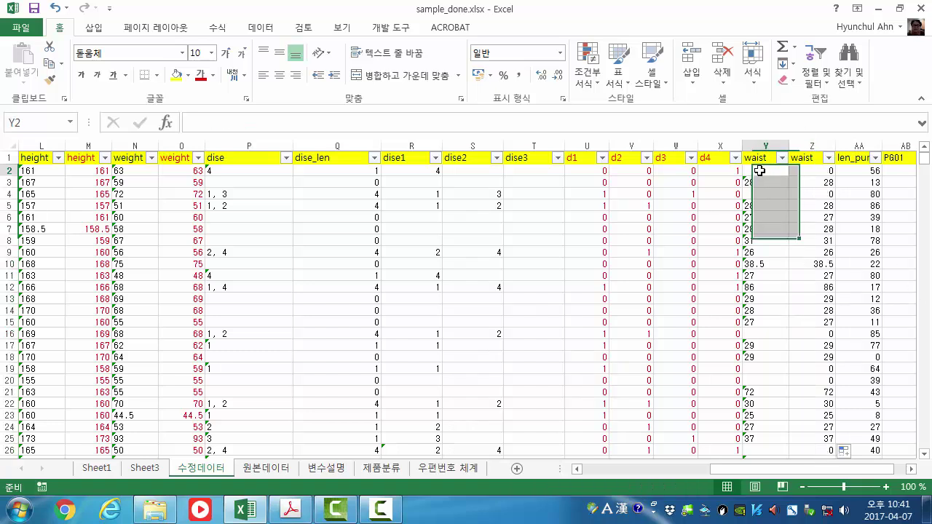
Filter the new waist column Z to show only the rows with the value 0
left_click(830, 170)
left_click(829, 159)
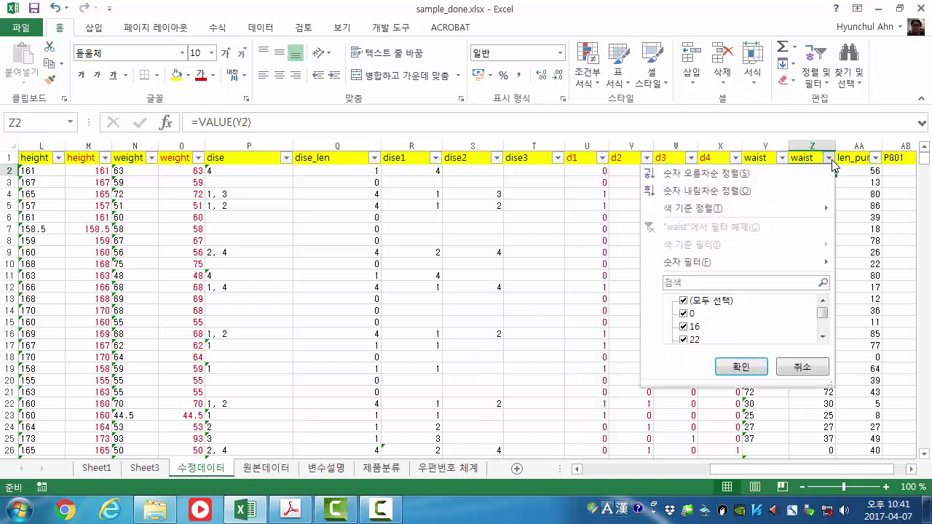
left_click(684, 301)
left_click(684, 314)
left_click(741, 367)
Clear the zero values from all filtered rows of the waist column Z
left_click_drag(817, 171, 819, 448)
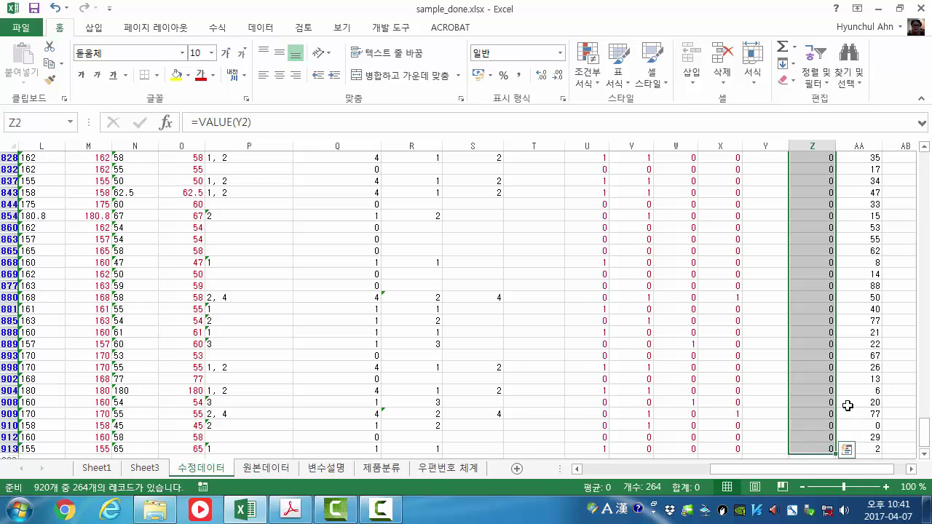
key("Delete")
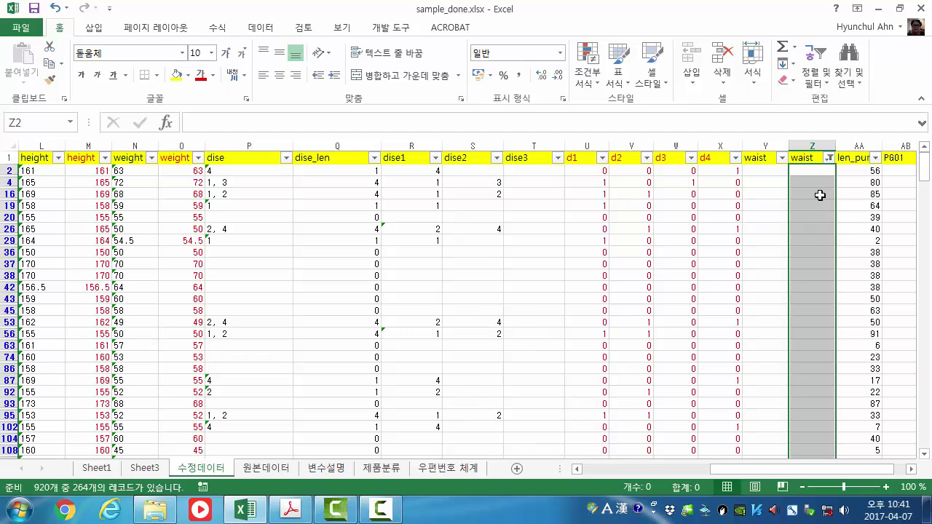
scroll(799, 178, "down", 3)
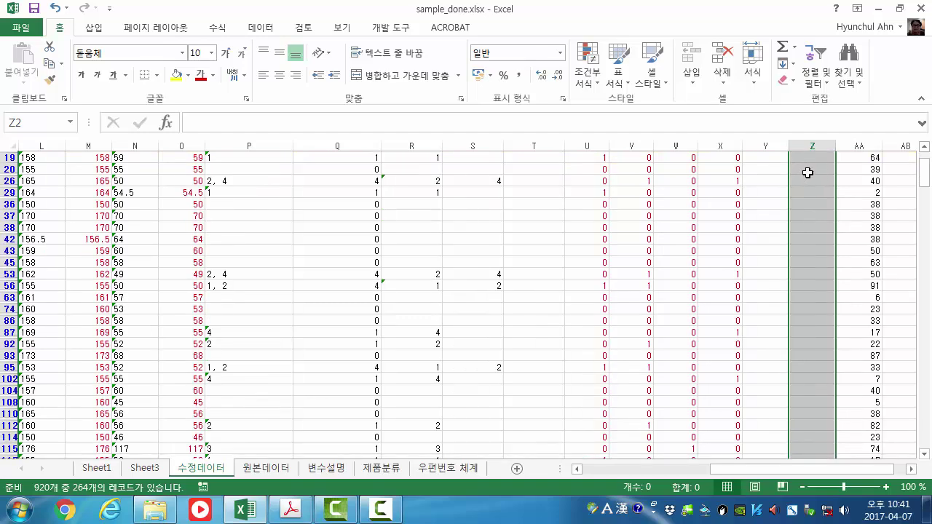
scroll(807, 171, "up", 3)
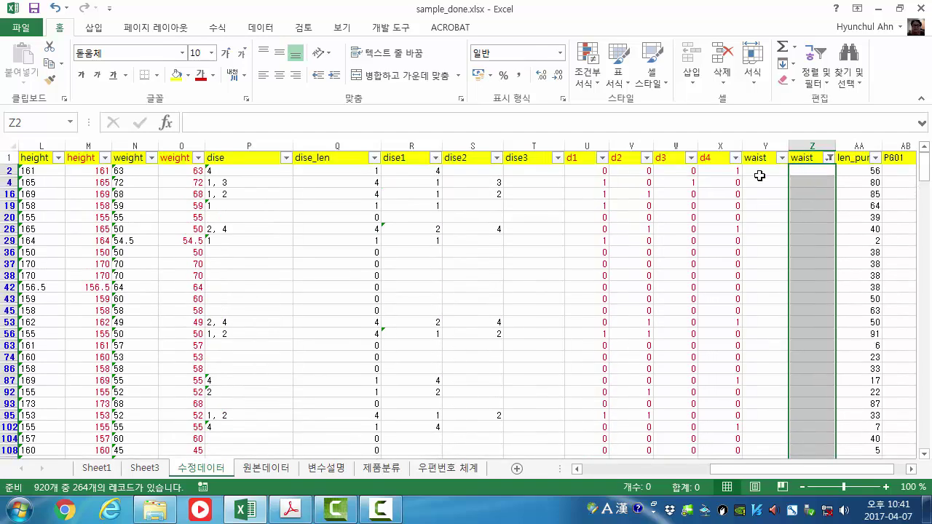
Browse the filter value list of the waist column Z down to the values following 38.5
left_click(829, 158)
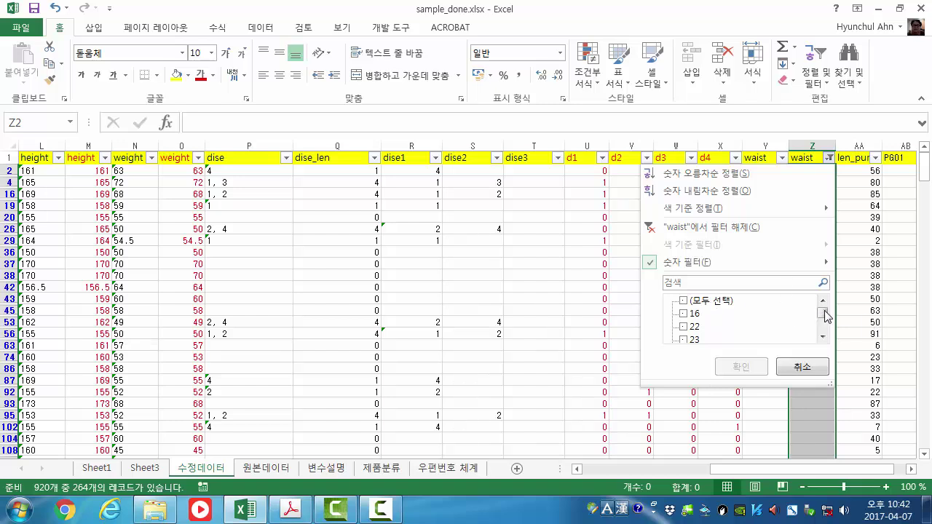
left_click(684, 303)
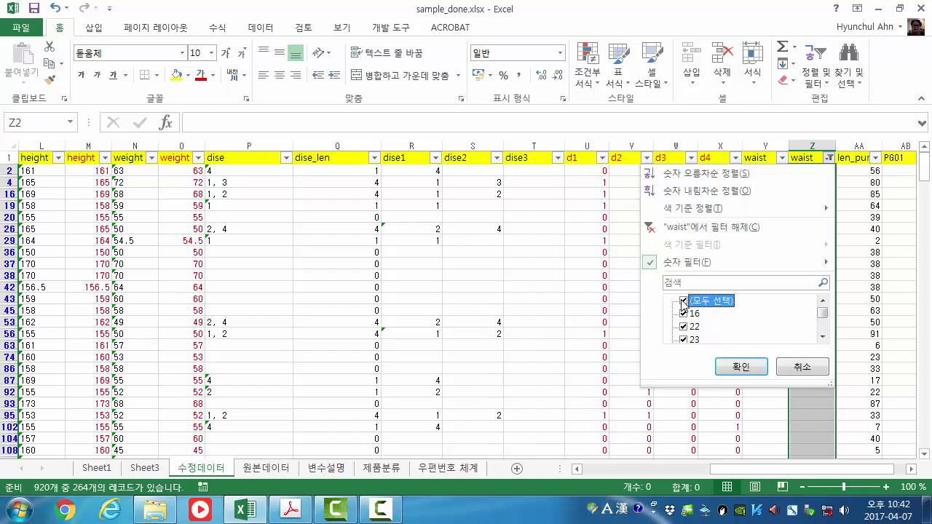
left_click(684, 302)
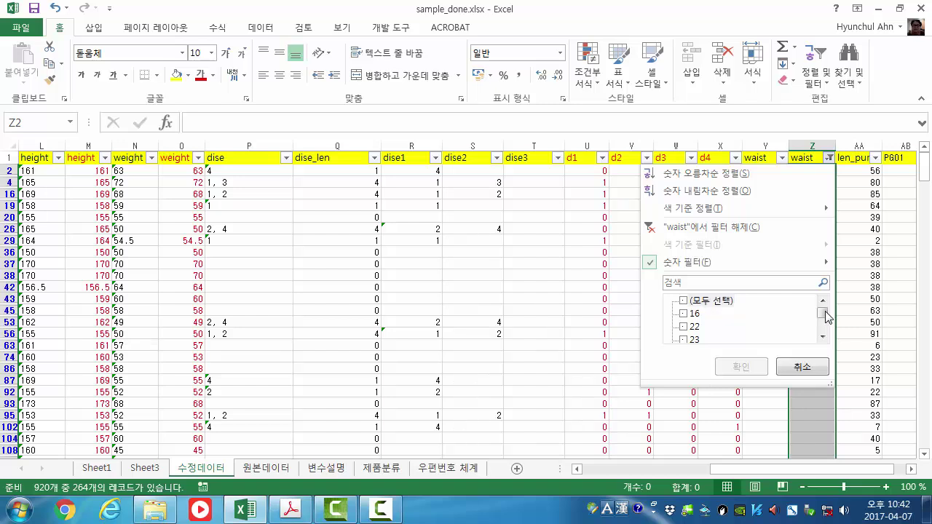
left_click_drag(823, 311, 827, 324)
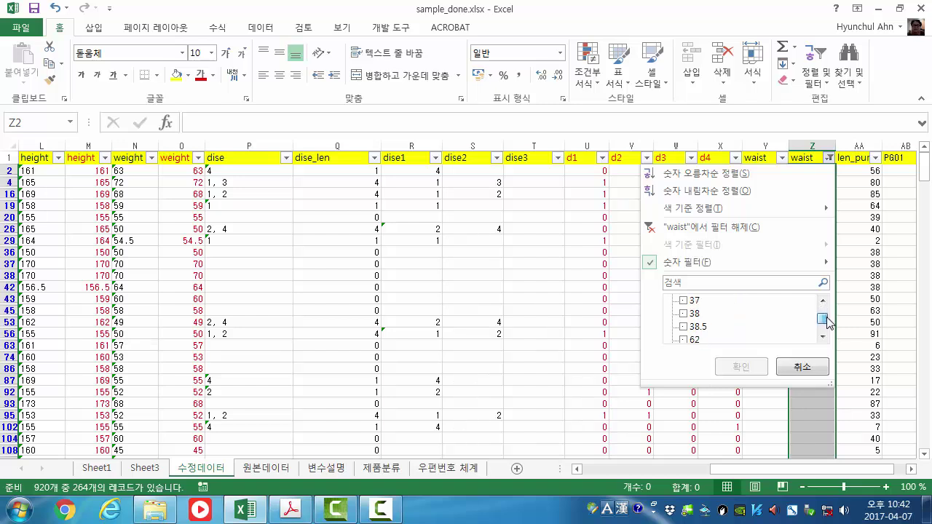
left_click(702, 327)
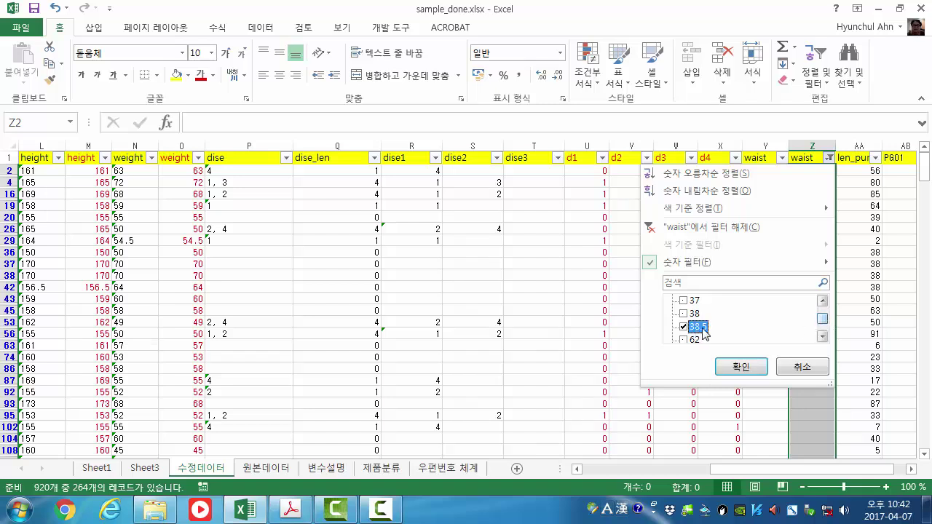
left_click(682, 327)
scroll(707, 327, "down", 1)
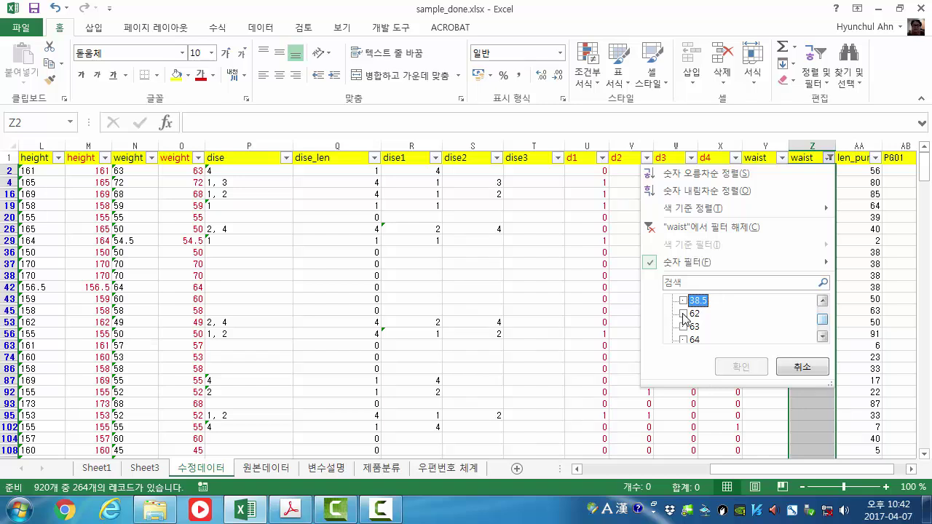
Filter the waist column Z to show only the rows with values from 62 up to 264
left_click(683, 314)
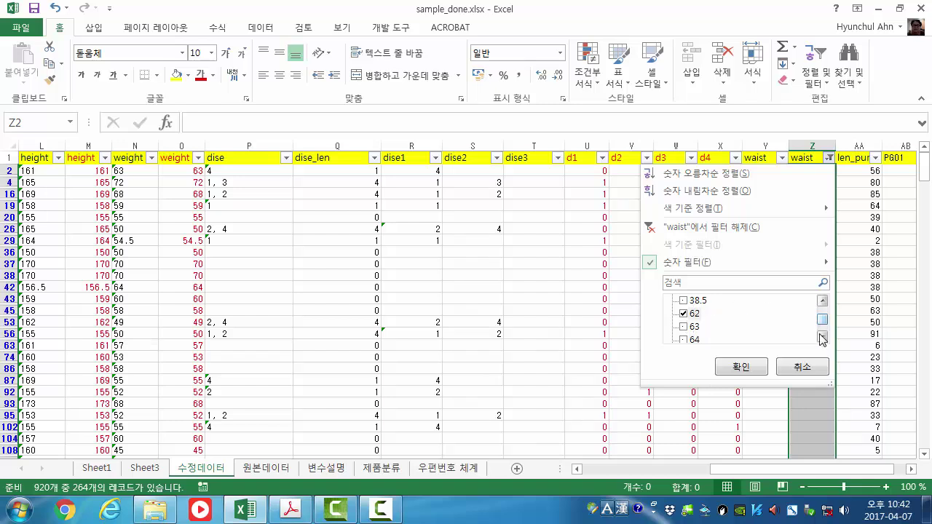
left_click(683, 327)
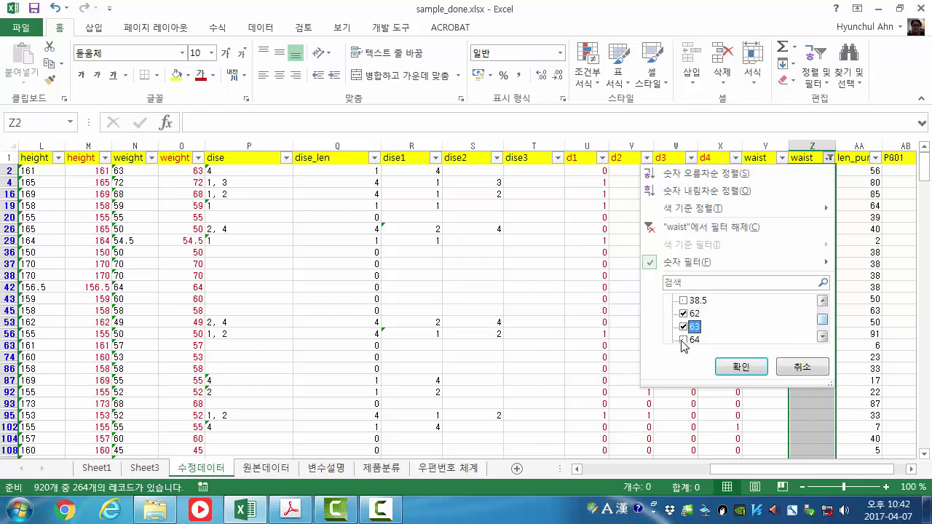
left_click(683, 339)
scroll(674, 339, "down", 1)
left_click(684, 328)
left_click(682, 340)
scroll(695, 329, "down", 1)
left_click(685, 314)
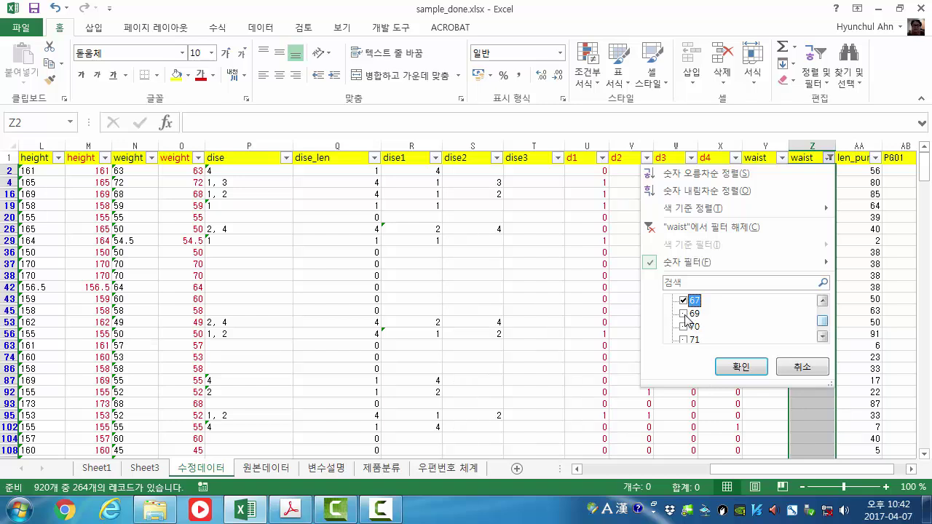
left_click(684, 327)
left_click(685, 340)
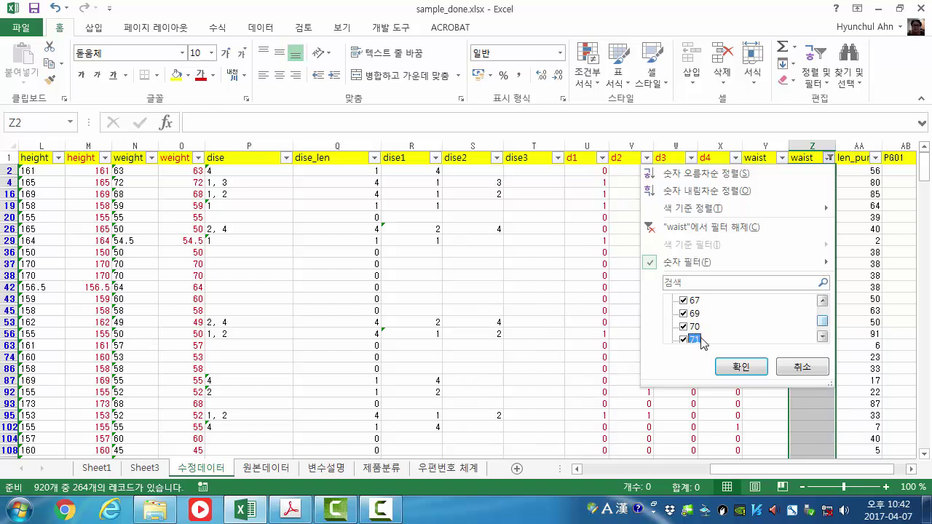
scroll(686, 331, "down", 1)
left_click(686, 314)
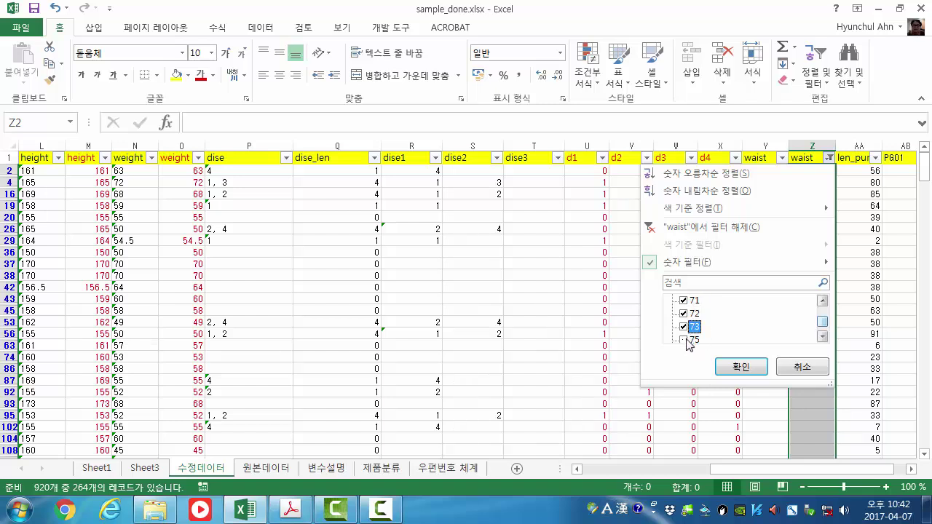
scroll(695, 327, "down", 1)
left_click(687, 314)
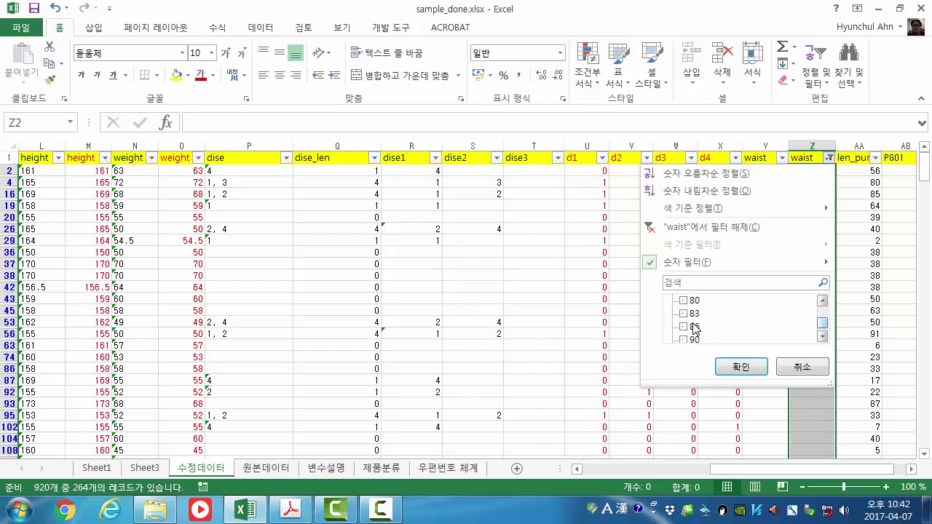
scroll(694, 328, "up", 1)
left_click(684, 327)
left_click(684, 327)
left_click(684, 326)
left_click(684, 327)
left_click(684, 339)
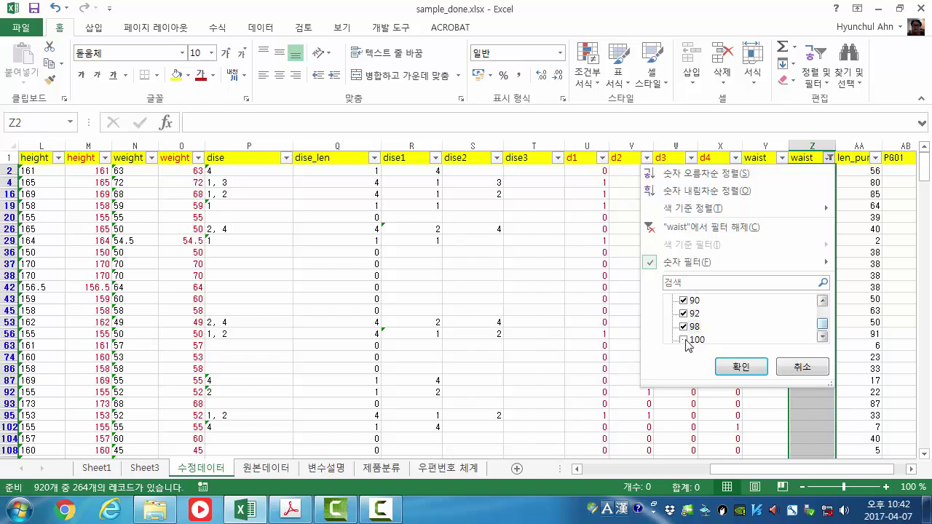
left_click(684, 340)
left_click(684, 327)
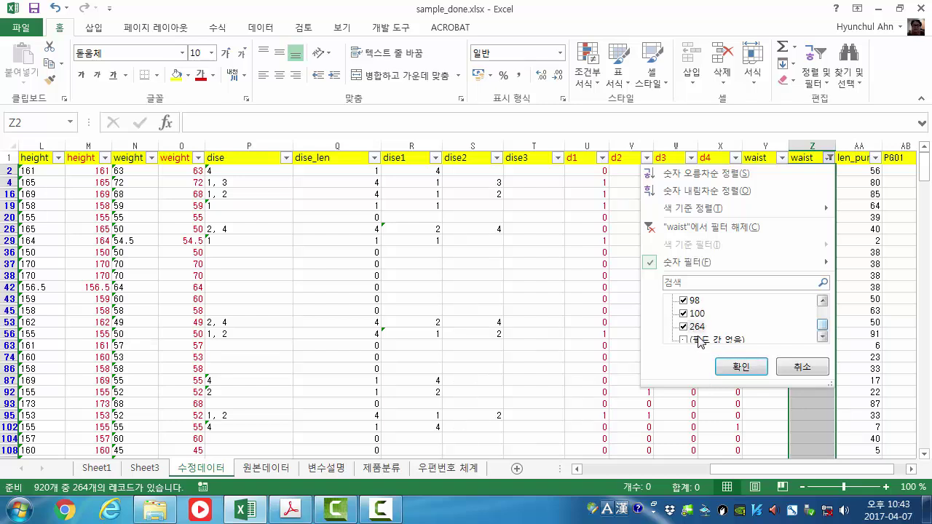
left_click(740, 367)
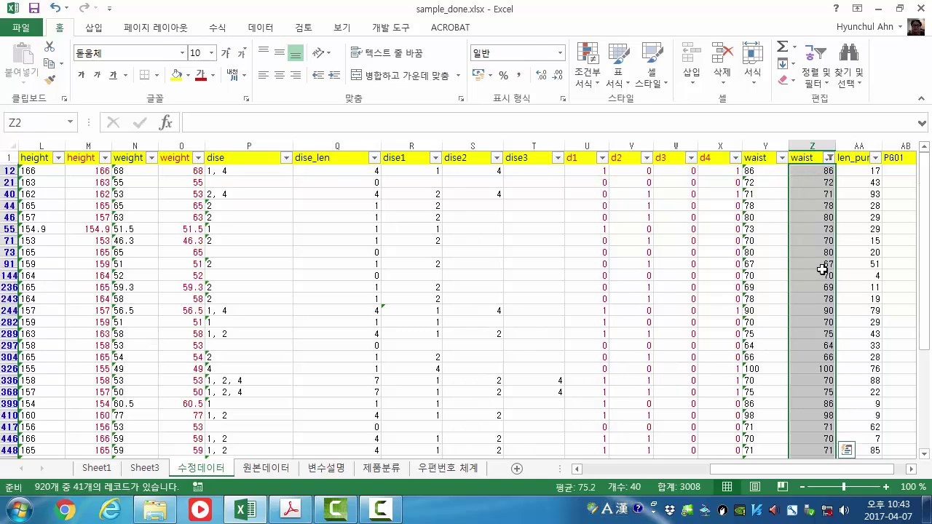
Replace the formula in Z921 with the blank count for column Z, =COUNTBLANK(Z2:Z920), by filling it across from Y921
left_click(819, 172)
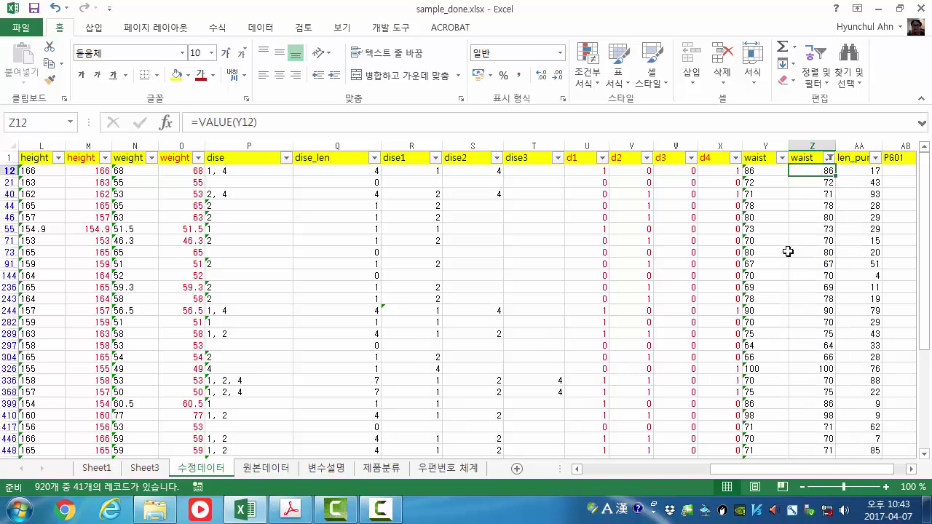
scroll(872, 303, "down", 6)
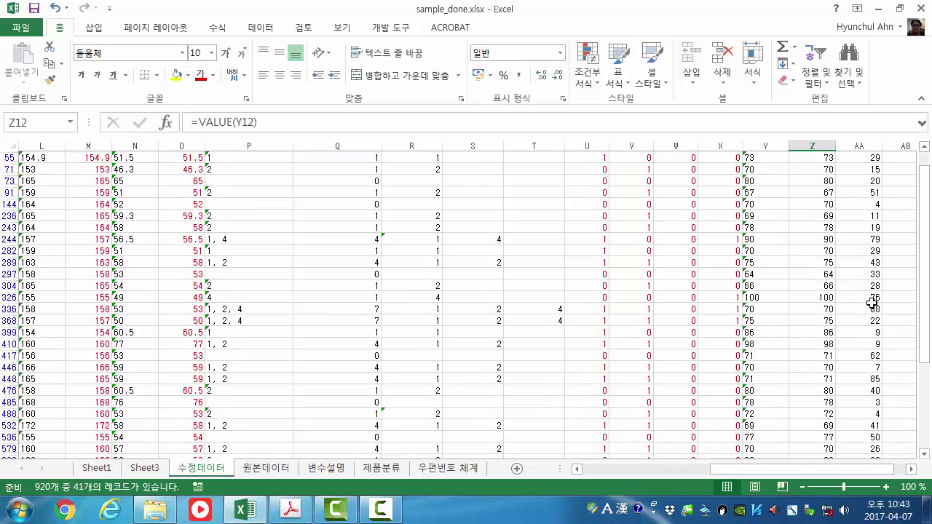
scroll(868, 306, "up", 4)
scroll(868, 306, "down", 5)
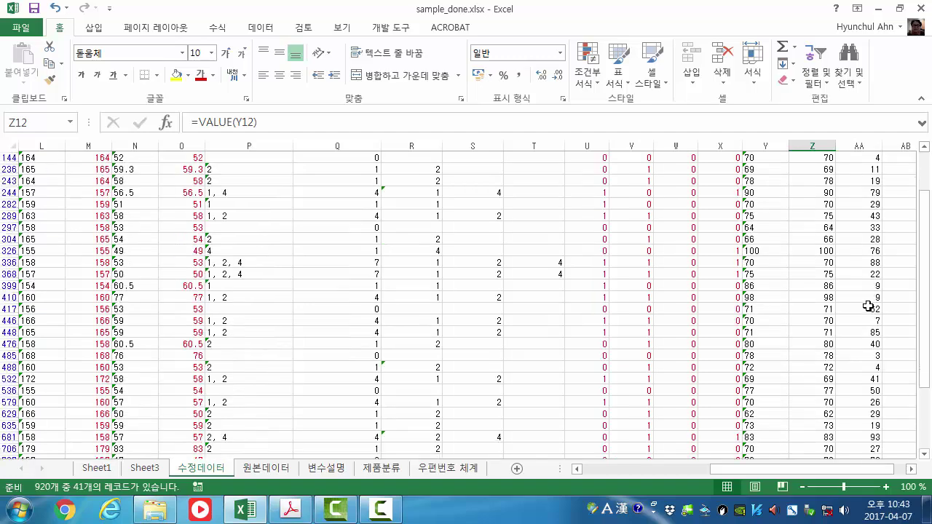
left_click(821, 392)
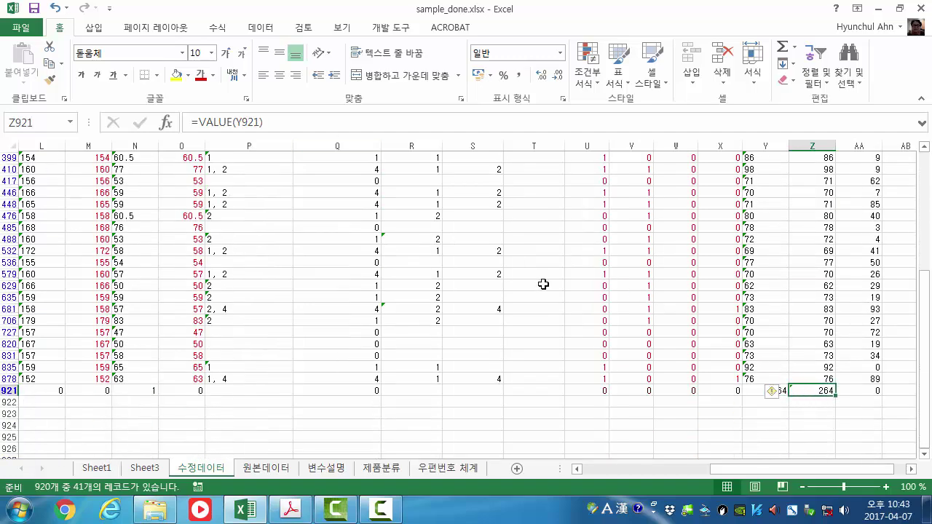
left_click_drag(801, 446, 800, 439)
left_click(768, 391)
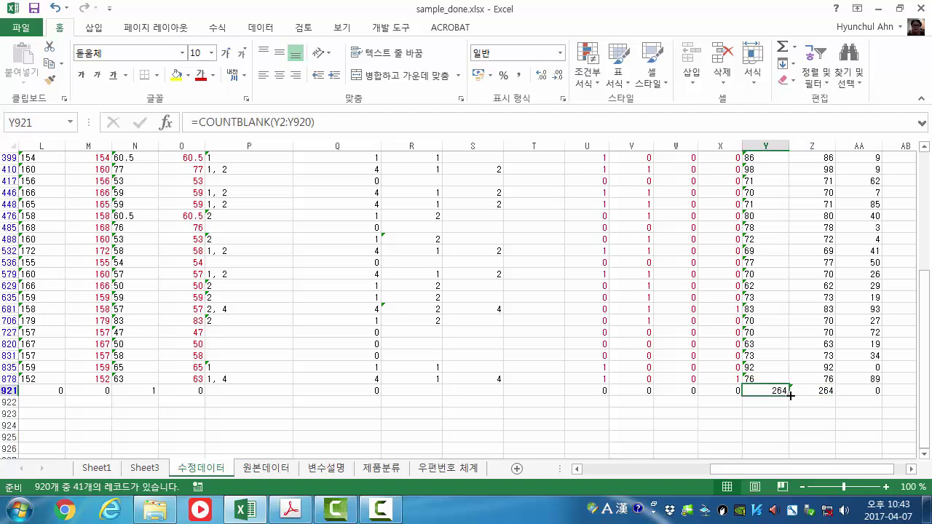
left_click_drag(789, 396, 832, 393)
left_click(818, 414)
left_click(817, 390)
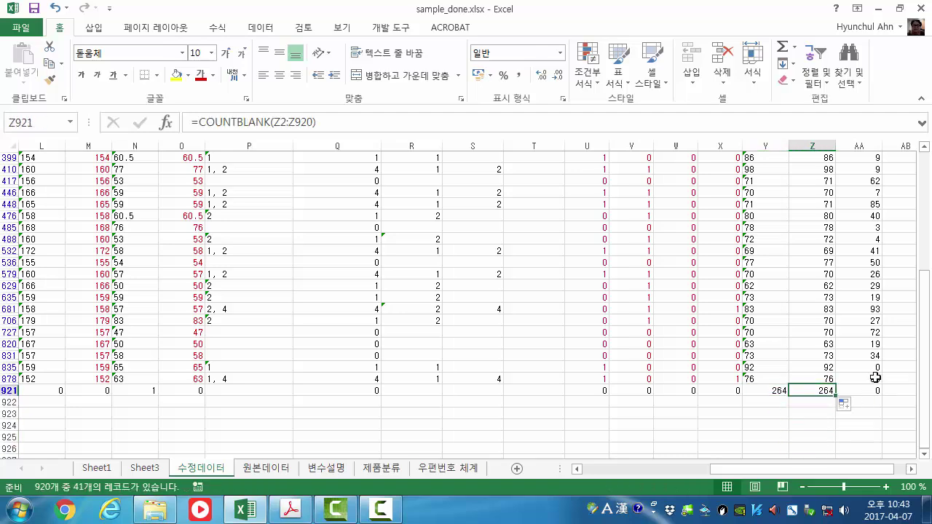
Open the VALUE formula in cell Z12, the first filtered waist row, for editing
scroll(830, 393, "up", 7)
left_click(825, 173)
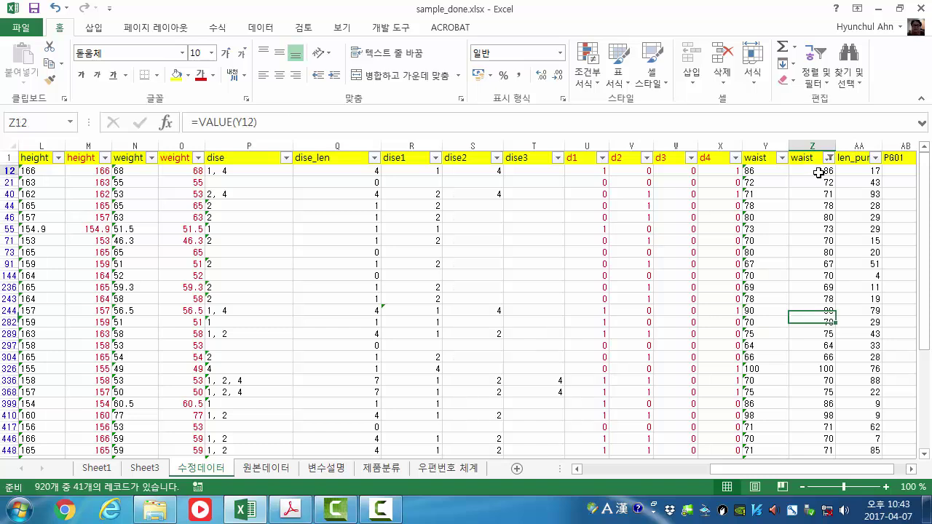
left_click(197, 121)
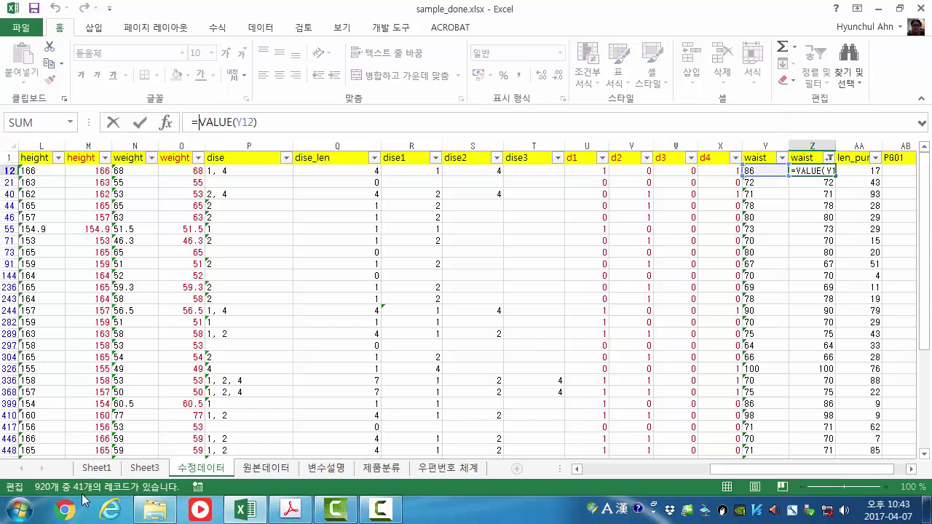
Switch to Chrome to search Google for "1인치" and close the page
left_click(66, 510)
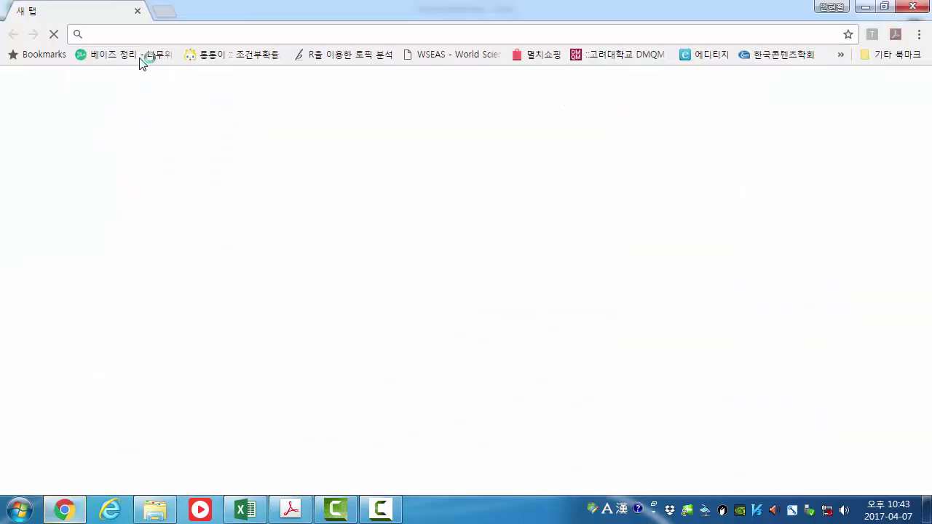
type("1")
key("Hangul")
type("인치")
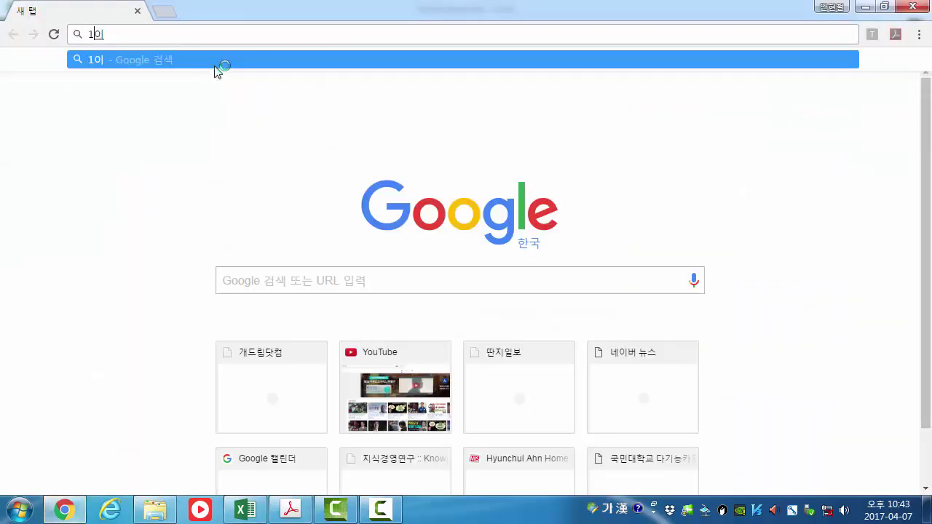
key("Return")
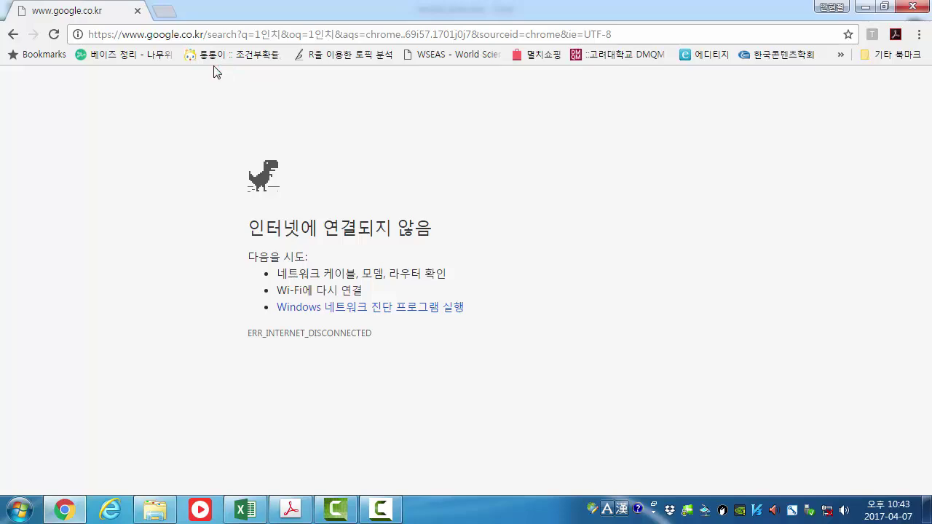
left_click(138, 11)
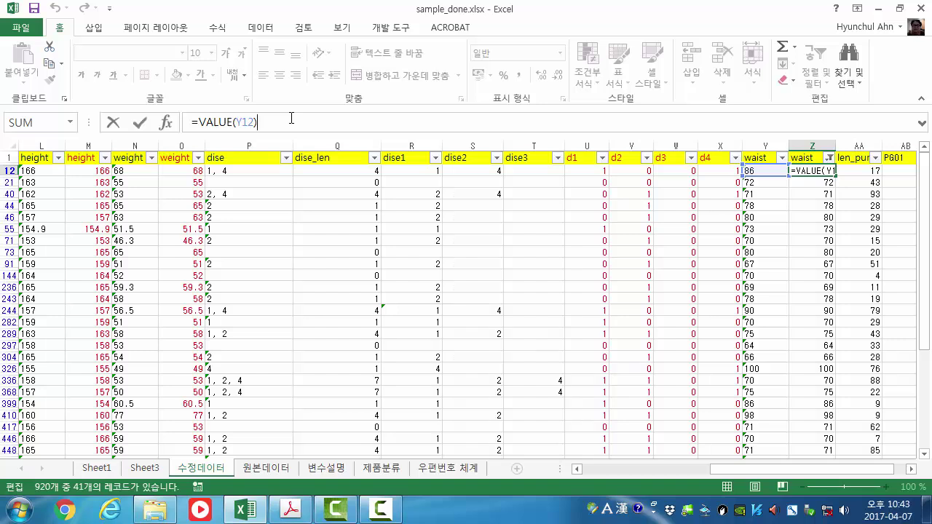
Convert the waist in Z12 to inches with =VALUE(Y12)/2.54 and fill the formula down the filtered rows to Z417
type("/2.54")
key("Return")
key("Up")
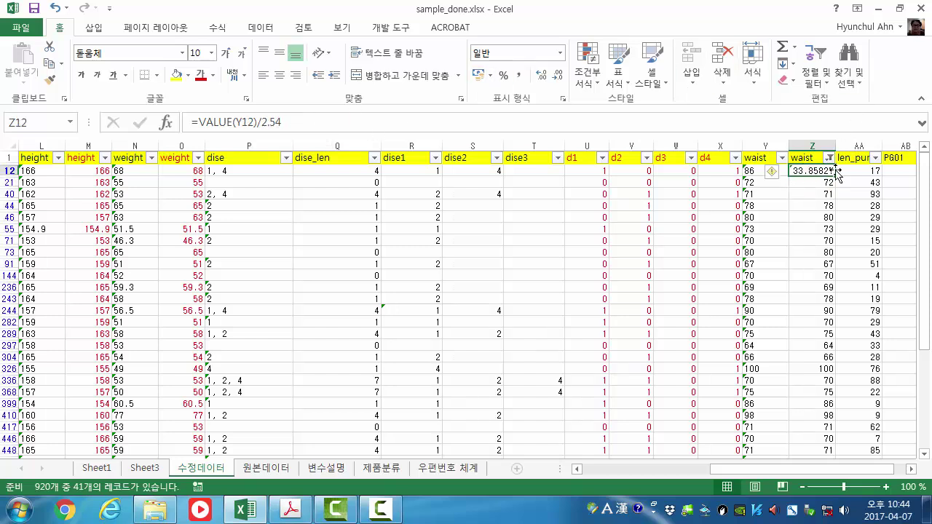
left_click_drag(839, 176, 839, 177)
left_click_drag(844, 311, 834, 408)
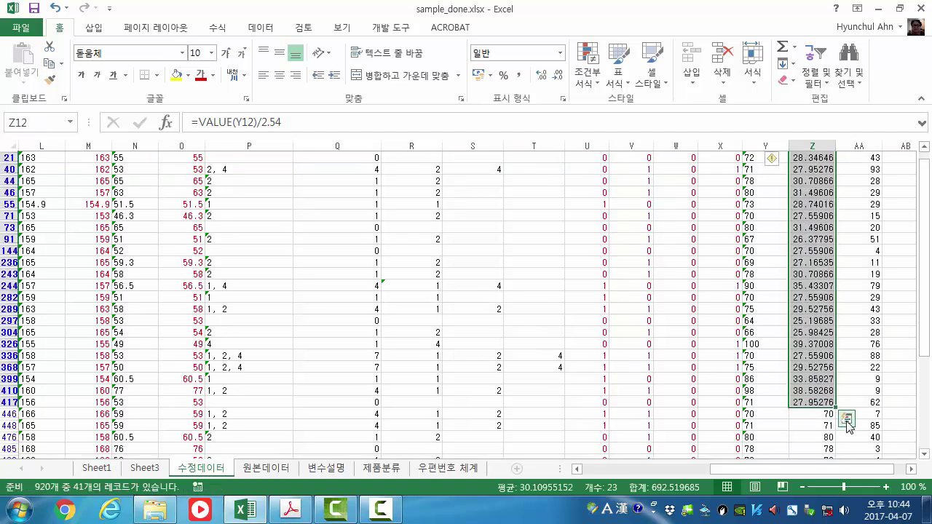
Fill the inch conversion formula from Z417 down the remaining filtered rows to Z878
scroll(833, 364, "down", 1)
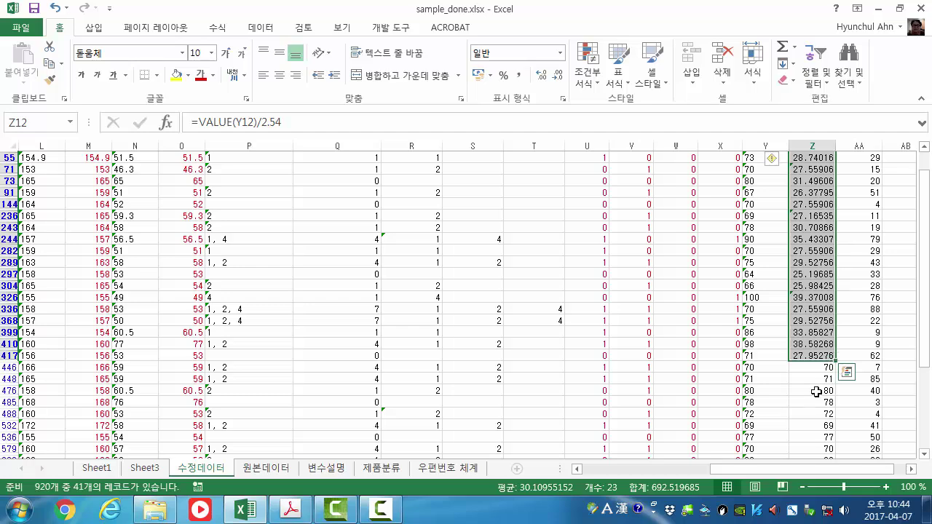
scroll(816, 392, "down", 1)
left_click(812, 322)
left_click(825, 309)
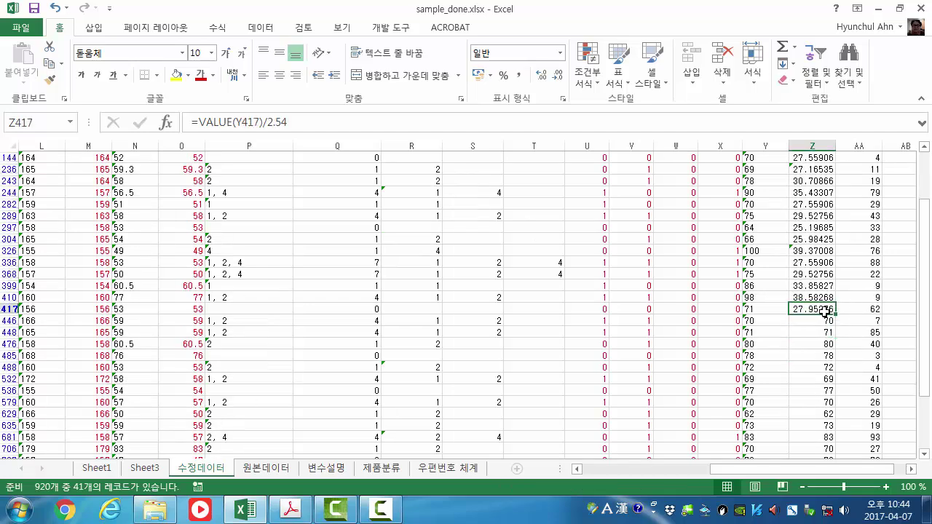
left_click_drag(835, 315, 837, 494)
left_click_drag(831, 445, 830, 446)
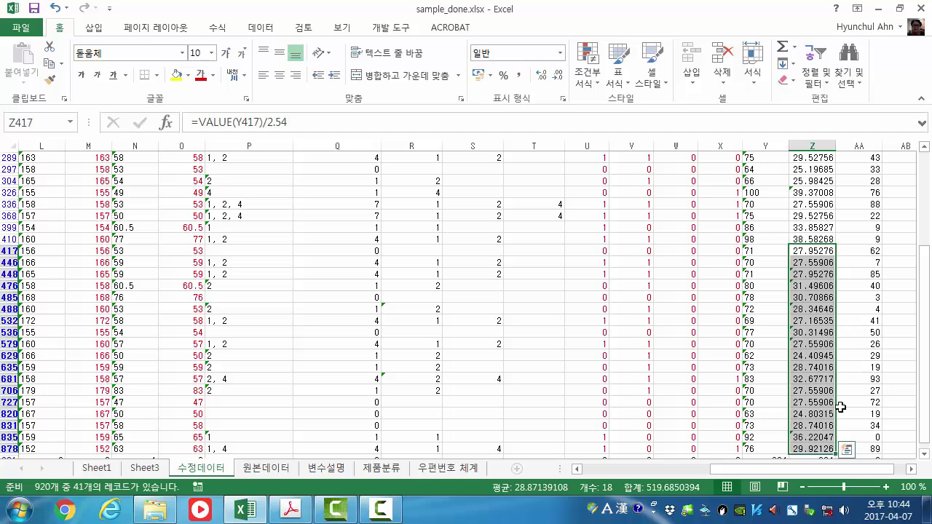
Clear the filter from the waist column Z so all rows are shown
scroll(834, 415, "up", 3)
scroll(831, 410, "up", 2)
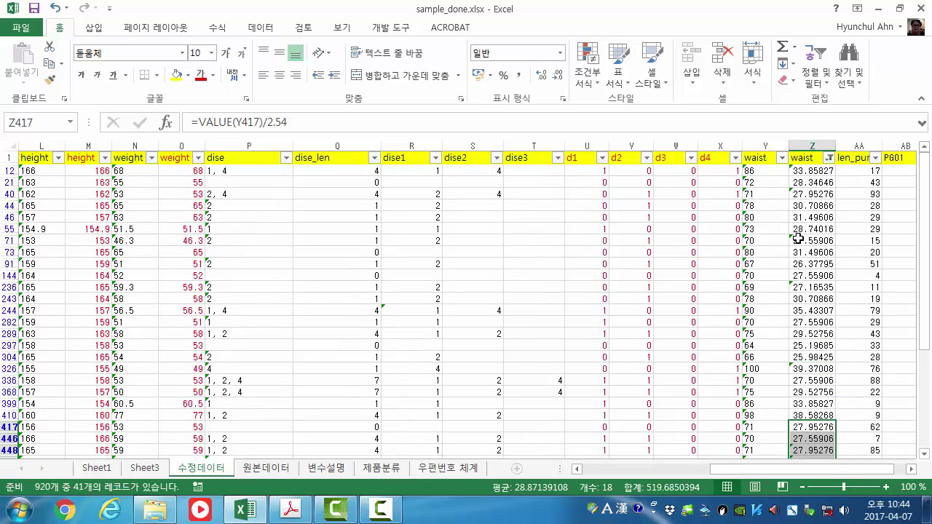
left_click(828, 158)
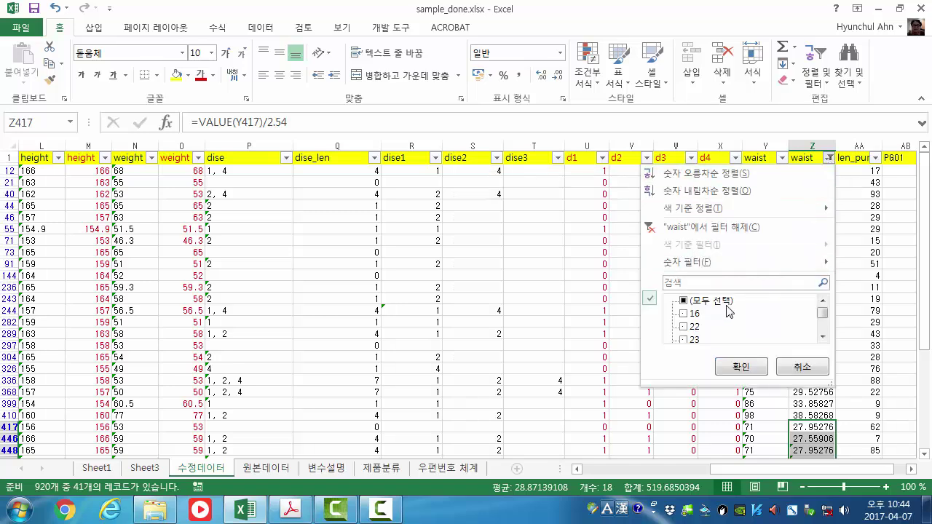
left_click(707, 229)
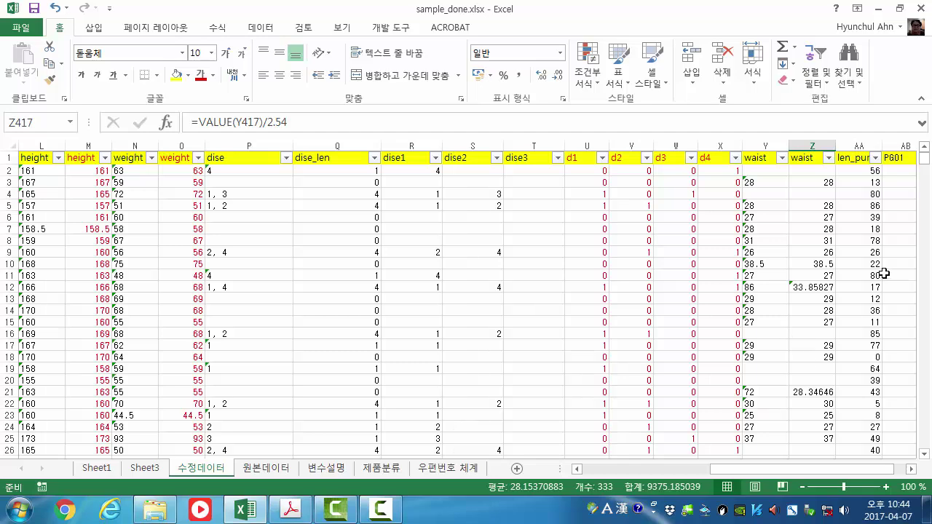
Start a formula in cell Z923, below the blank count of the waist column
left_click_drag(924, 165, 924, 442)
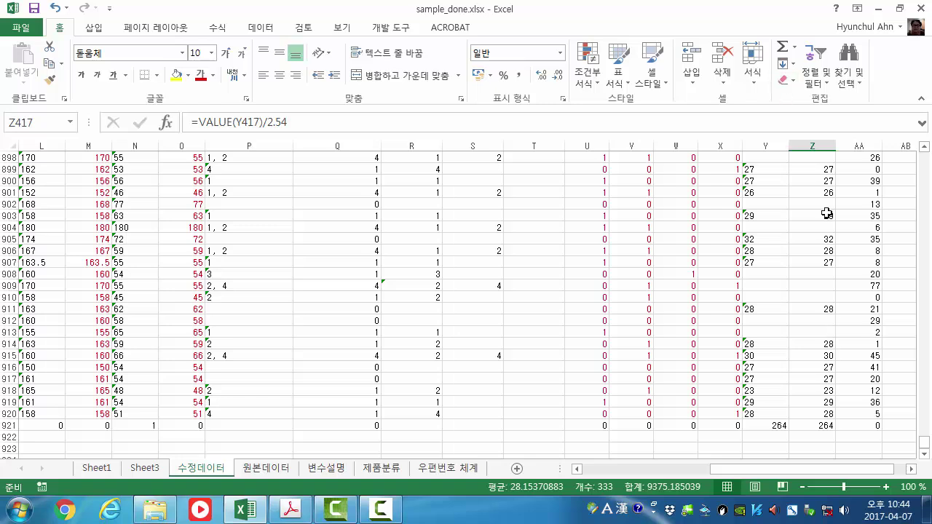
scroll(765, 313, "down", 2)
left_click(820, 380)
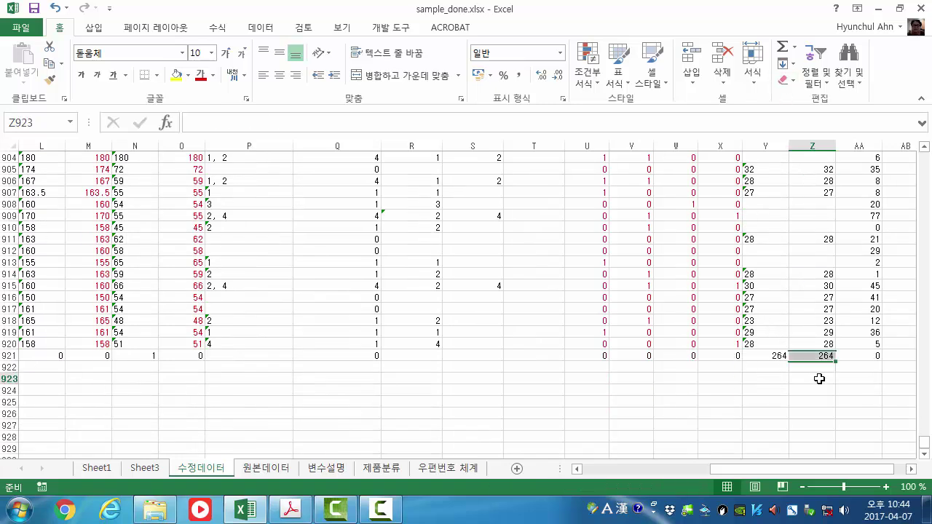
type("=")
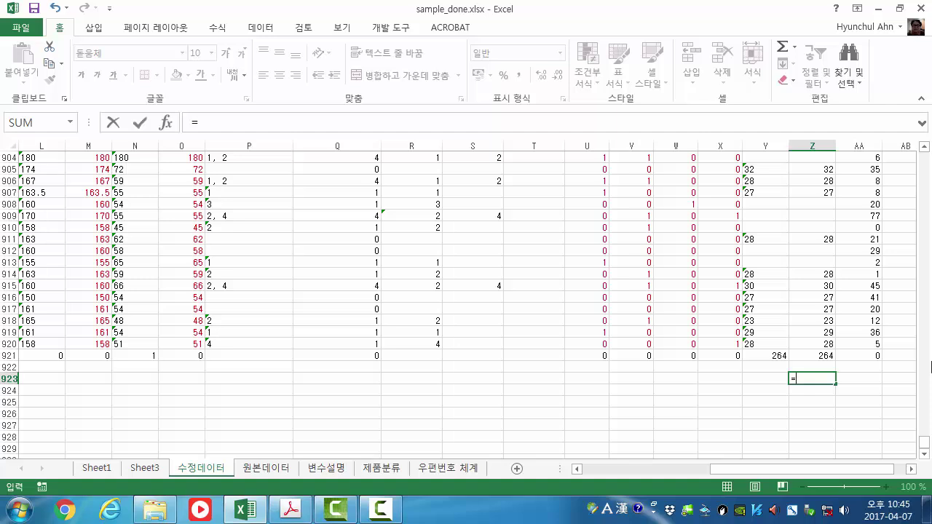
Switch to biza02.pdf in Acrobat to review the slide on replacing missing values, and return to the Excel workbook
left_click(371, 493)
scroll(444, 360, "up", 2)
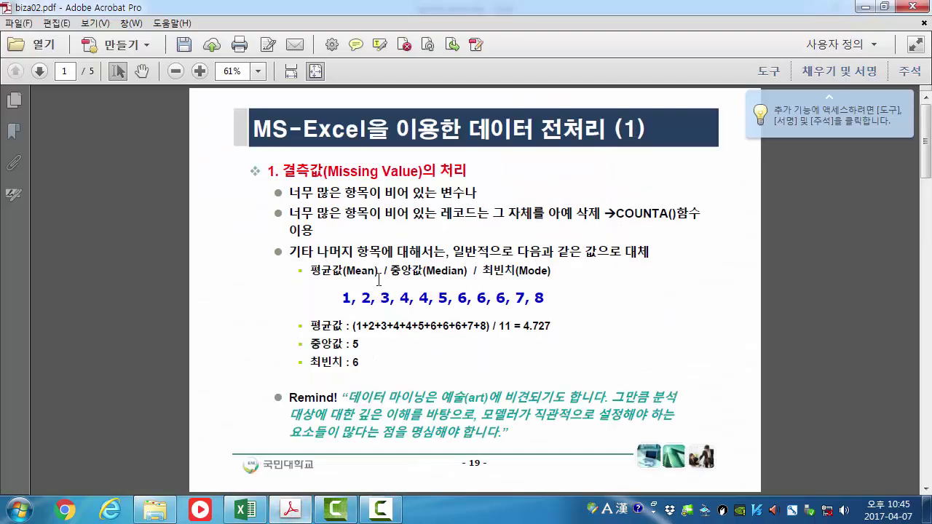
left_click(865, 7)
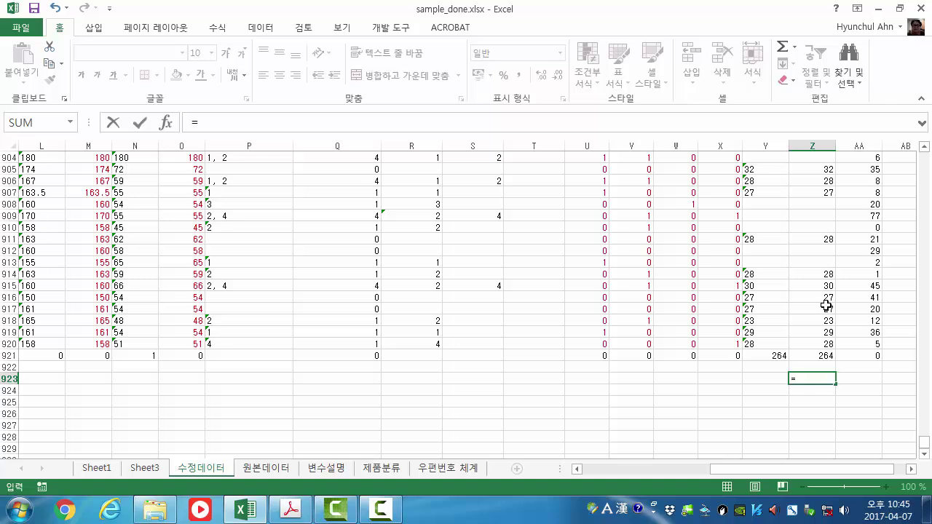
Complete the formula in cell Z923 as the AVERAGE of the waist values in Z2:Z920
type("avera")
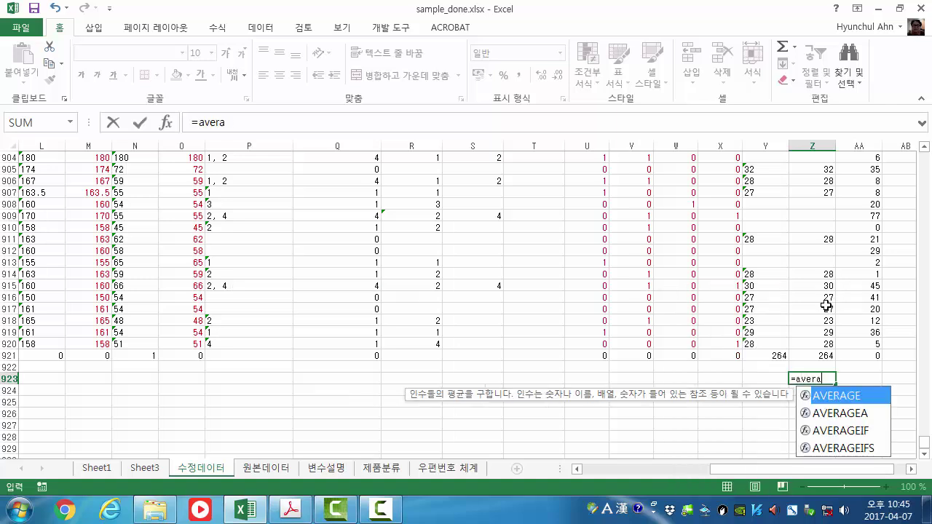
type("ge(")
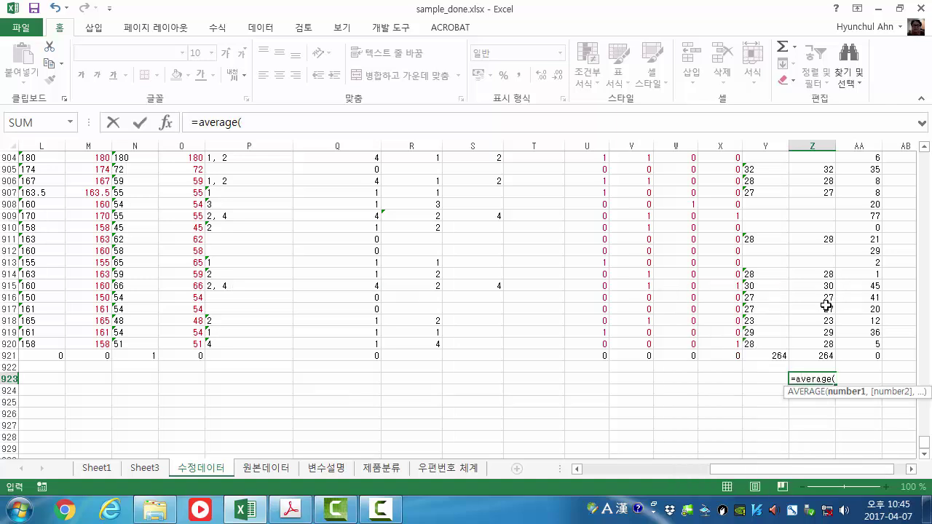
left_click(814, 342)
left_click_drag(927, 443, 926, 154)
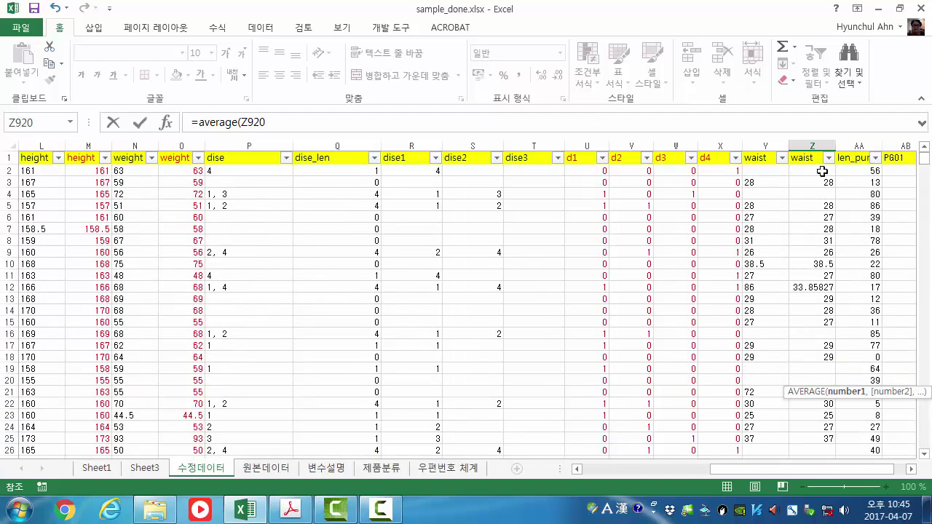
left_click(828, 169, "shift")
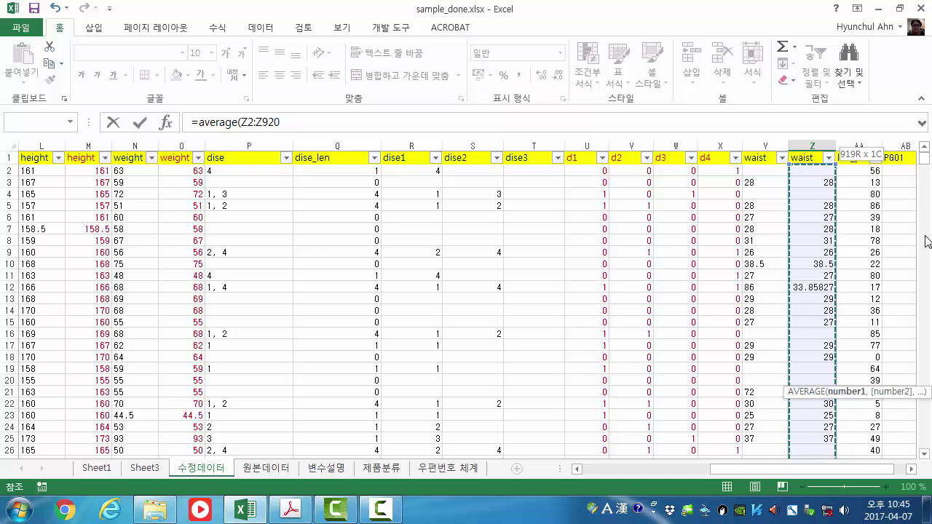
key("Return")
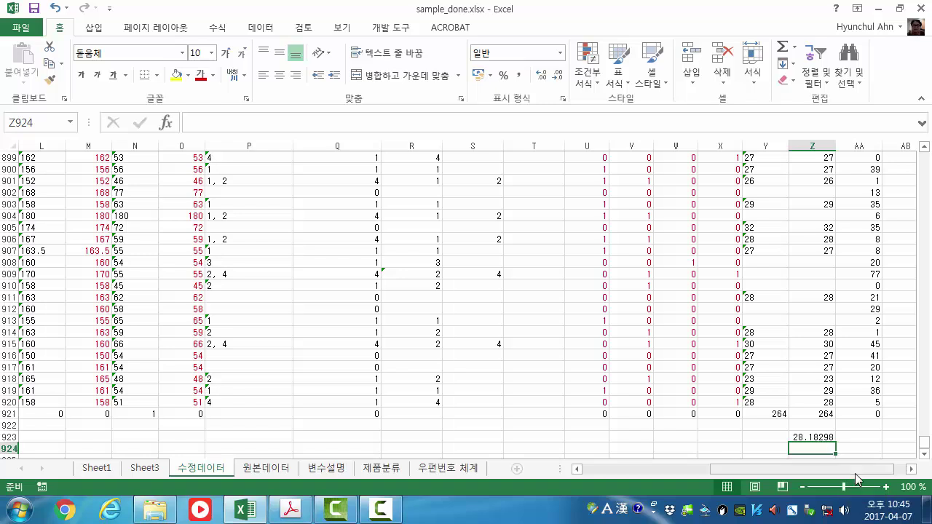
Calculate the MEDIAN of the waist values in Z2:Z920 in cell Z924 and compare its formula with the average in Z923
type("=me")
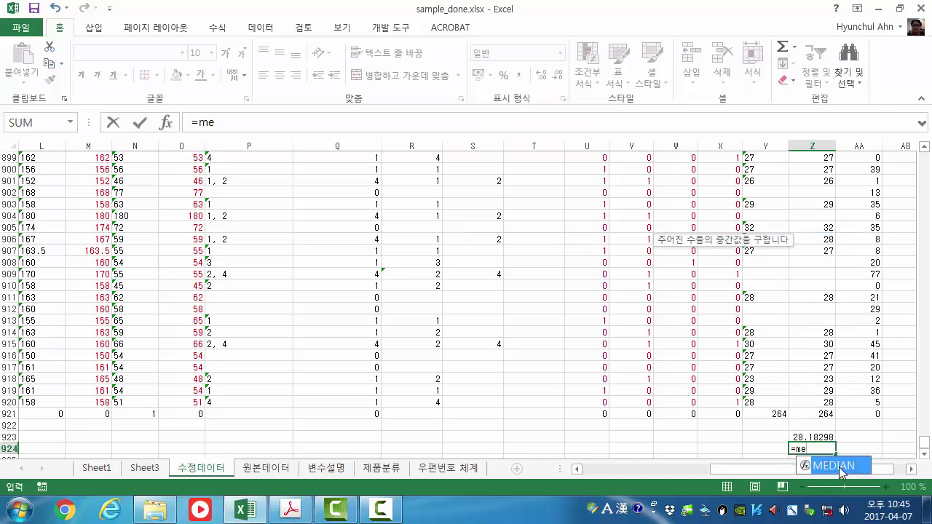
double_click(841, 468)
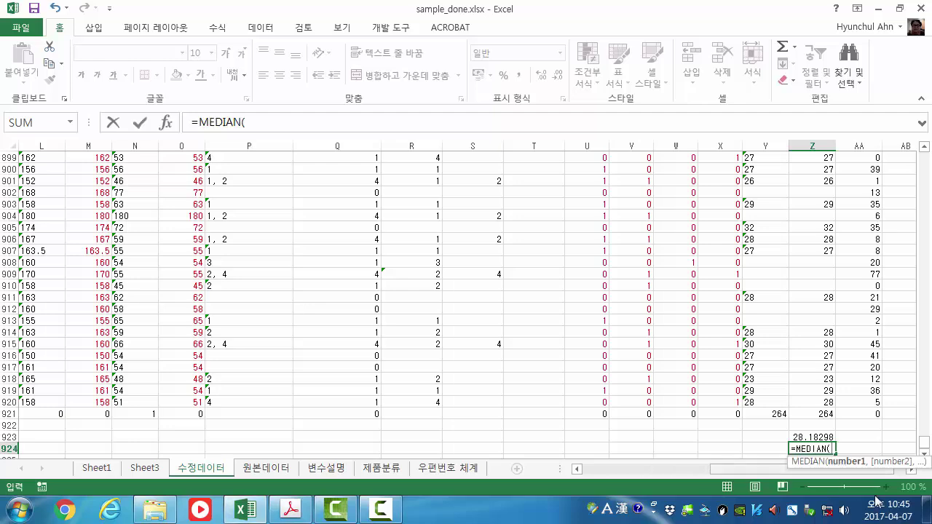
left_click(816, 401)
left_click_drag(925, 442, 924, 154)
left_click(813, 172, "shift")
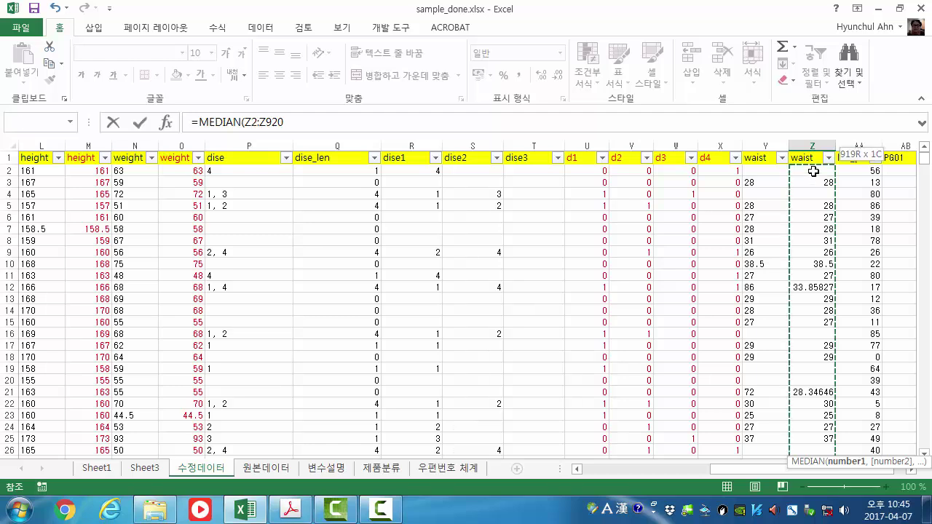
type(")")
key("Return")
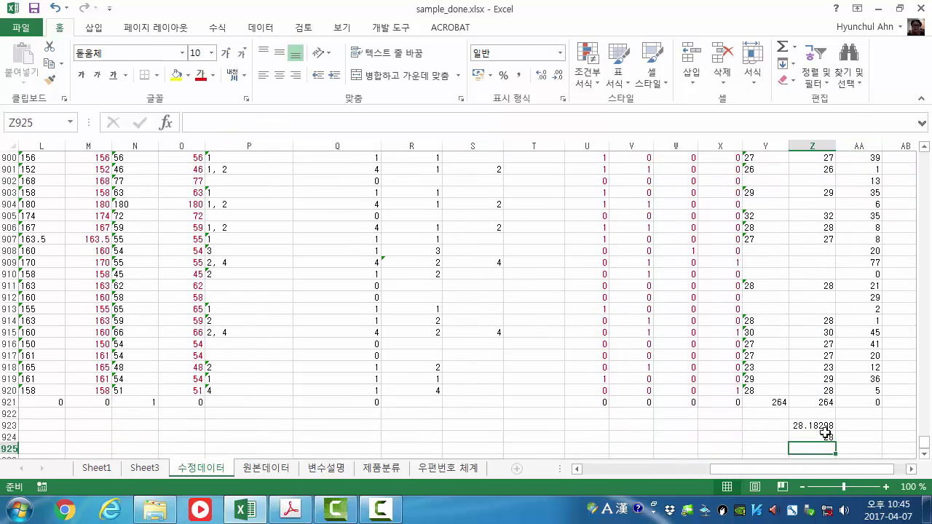
left_click(823, 425)
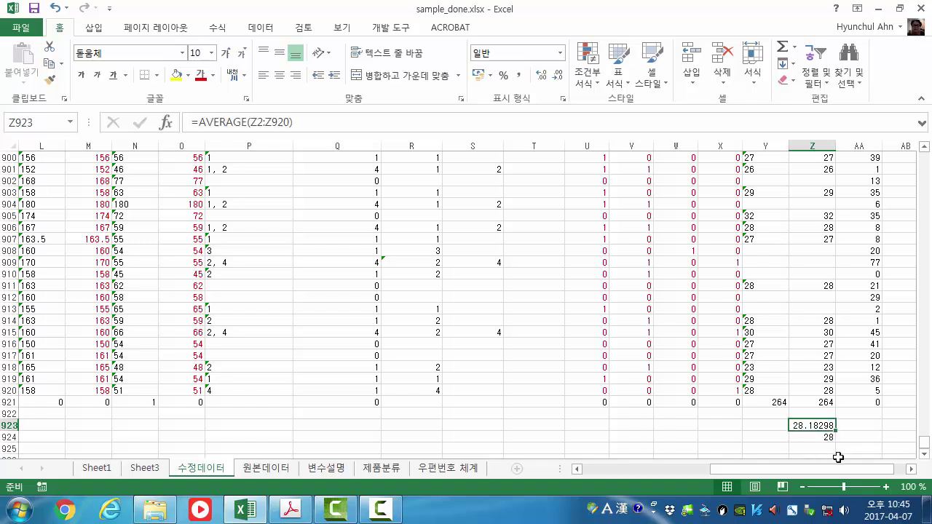
left_click(825, 437)
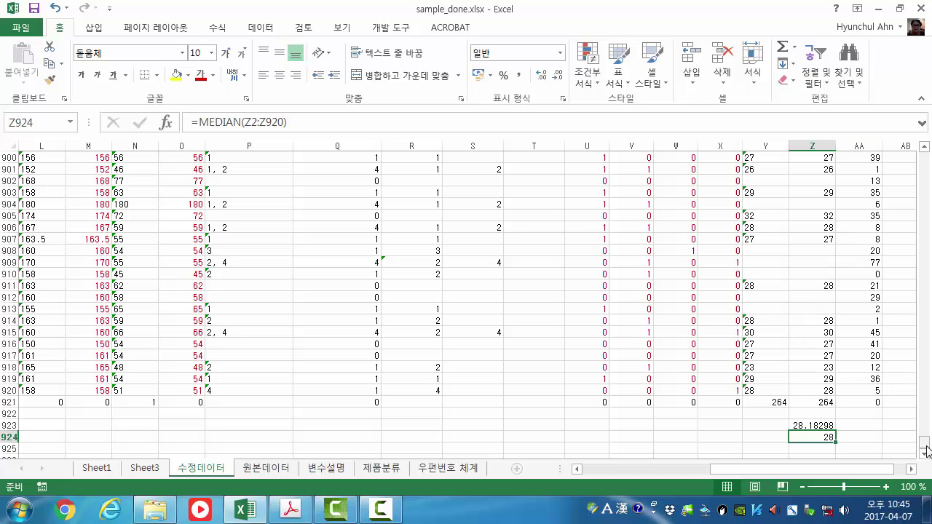
Filter the waist column Z to show only the rows with blank values
left_click_drag(923, 442, 923, 144)
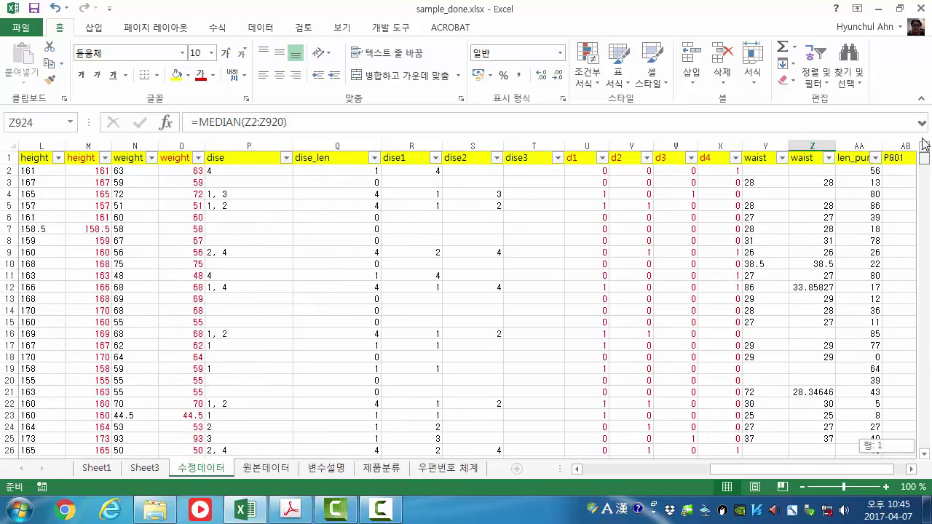
left_click(828, 158)
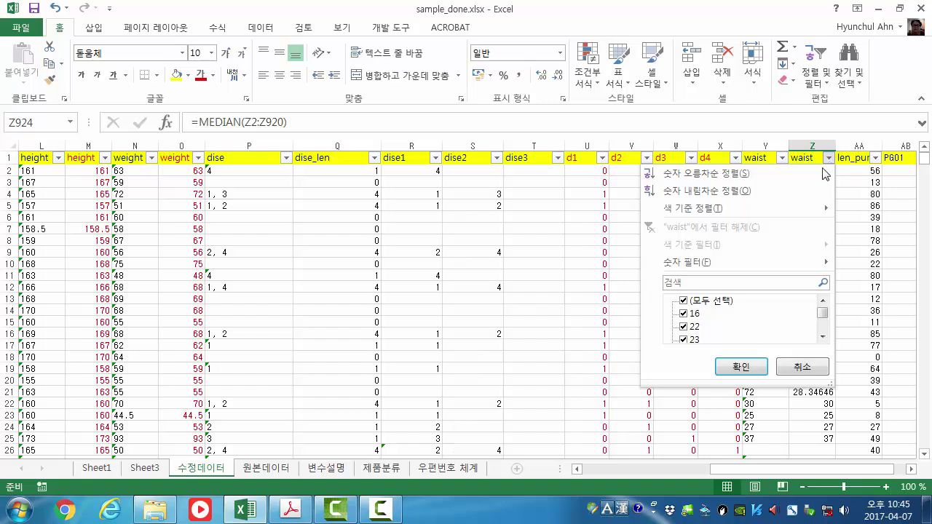
left_click(684, 301)
left_click_drag(823, 318, 823, 331)
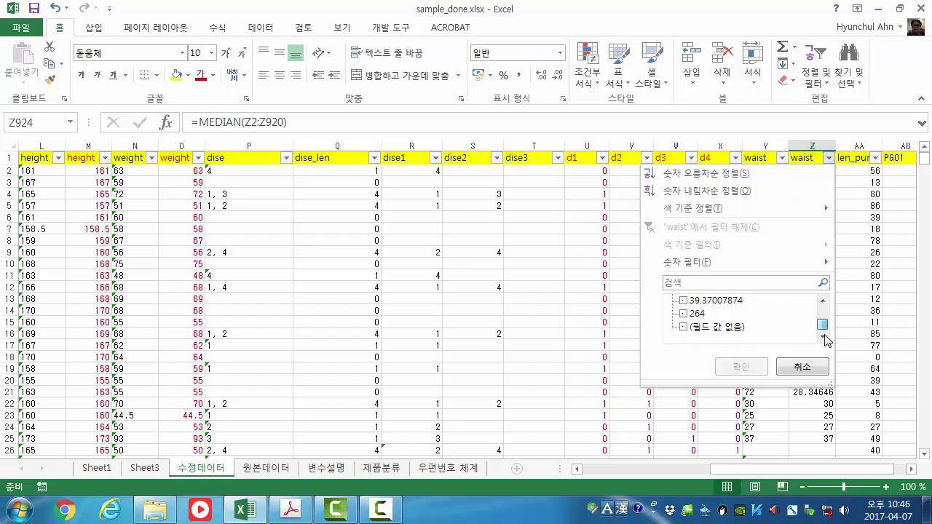
left_click(684, 327)
left_click(741, 367)
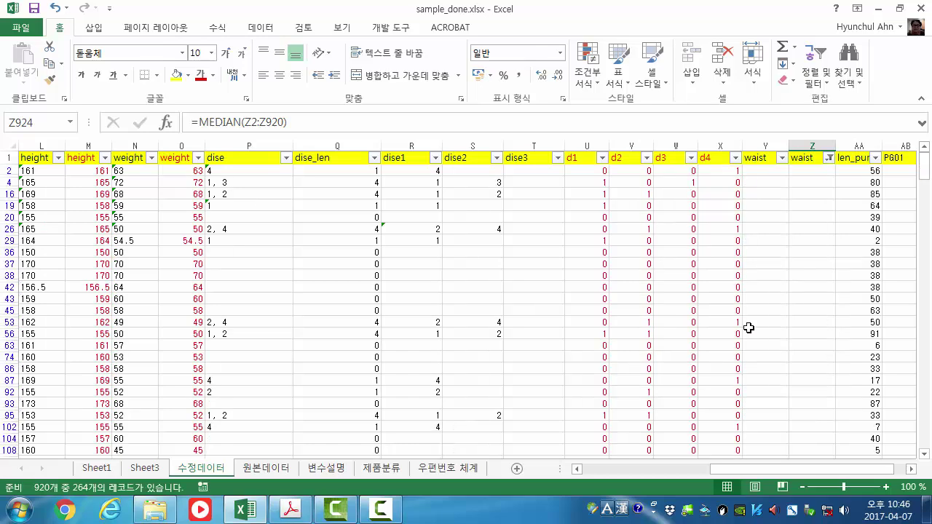
Enter the median 28 in cell Z2 and copy it into the remaining filtered blank waist cells, Z4 to Z913
left_click(823, 170)
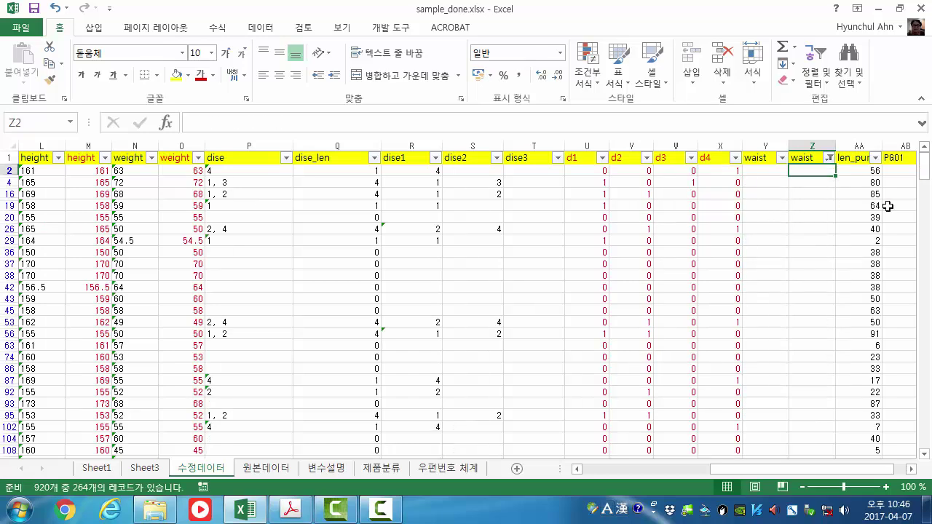
type("28")
key("Return")
key("Up")
key("ctrl+c")
key("Down")
key("shift+Down")
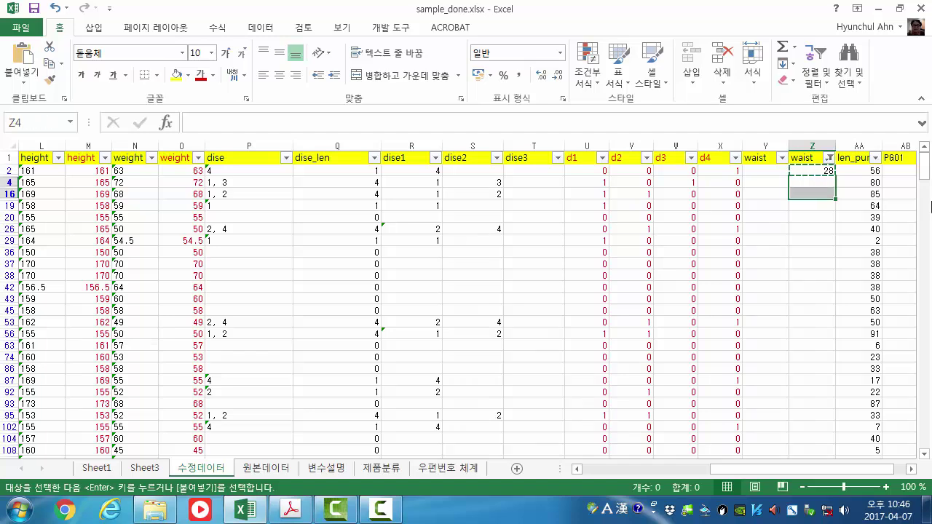
left_click_drag(924, 168, 926, 435)
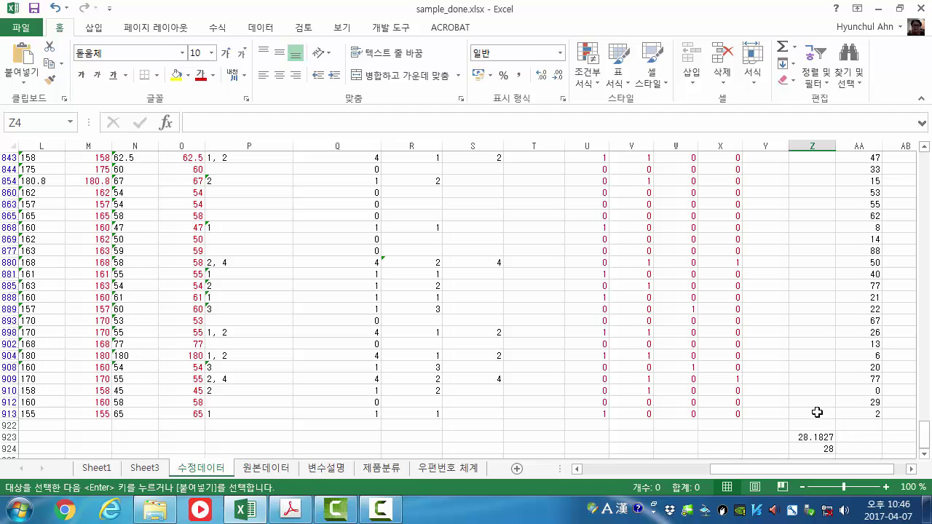
left_click(817, 412, "shift")
key("ctrl+v")
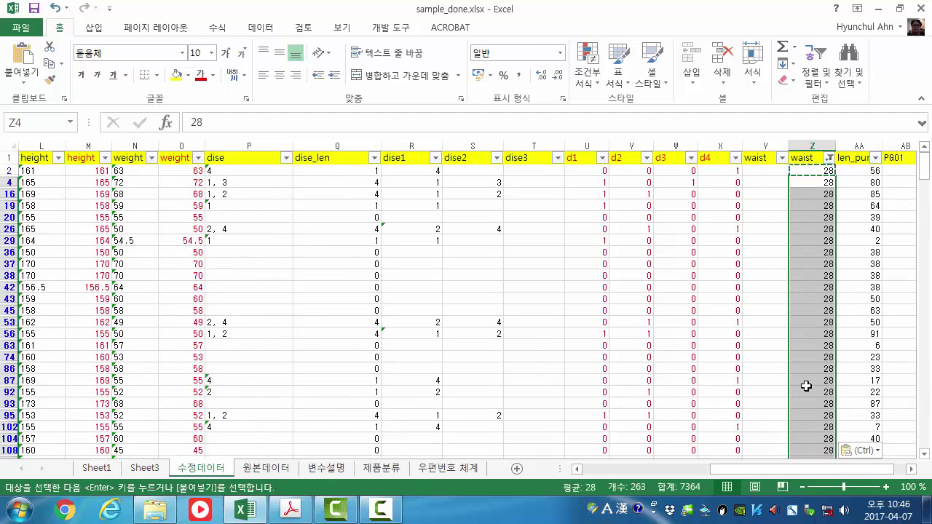
Check the filled values in the filtered waist column Z, and clear its filter to show all rows
left_click(99, 183)
left_click(135, 183)
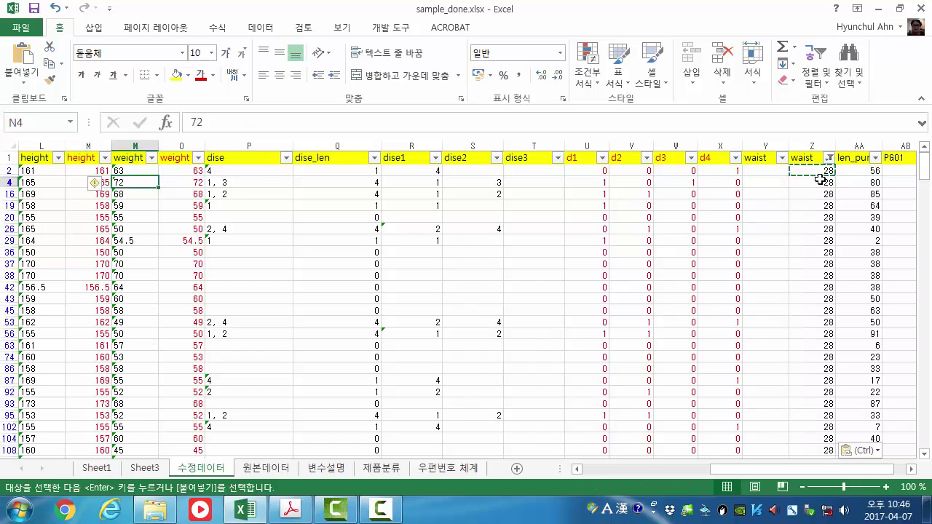
left_click(820, 180)
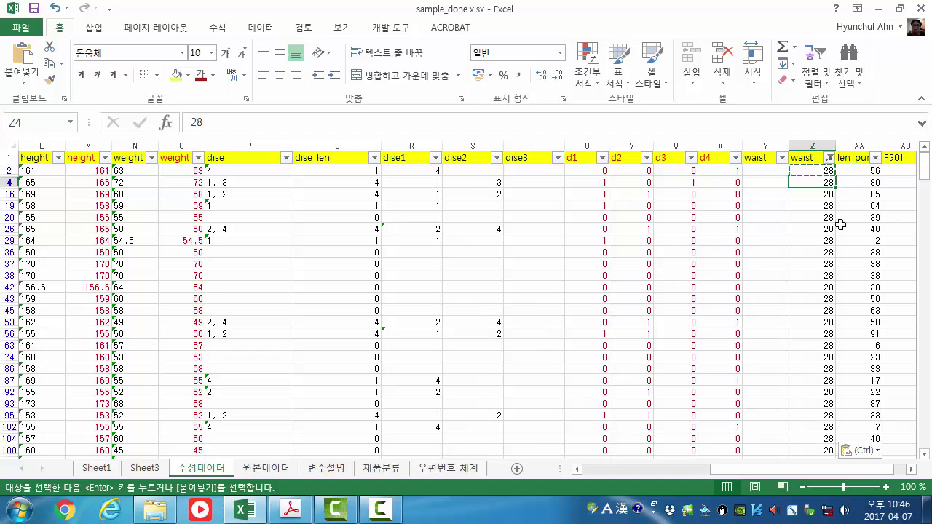
scroll(801, 357, "down", 6)
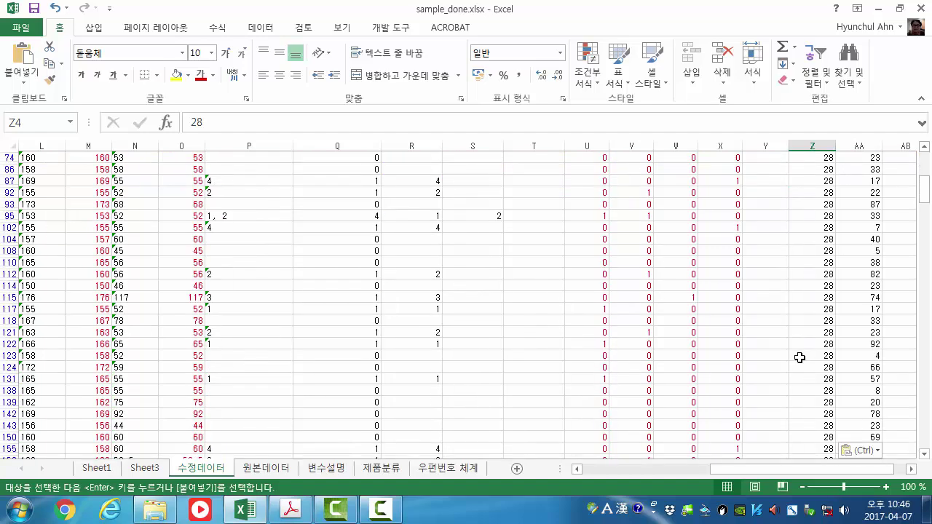
scroll(799, 358, "down", 7)
left_click_drag(925, 213, 898, 207)
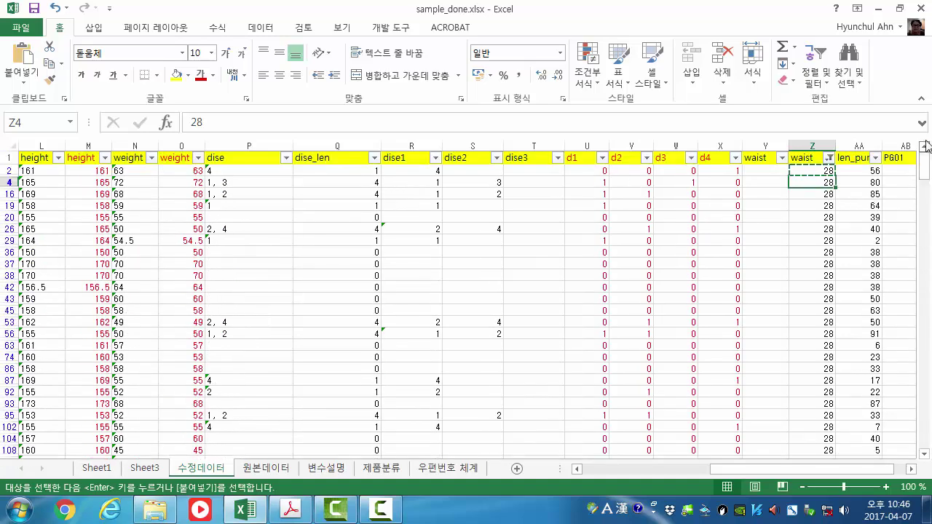
left_click(829, 163)
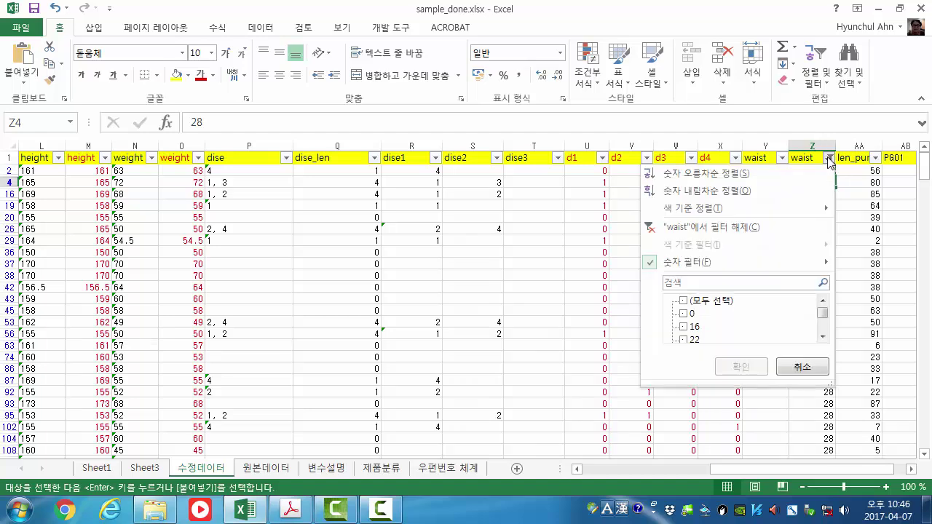
left_click(766, 176)
Apply the red font colour to the completed waist column, Z1:Z920
left_click(821, 162)
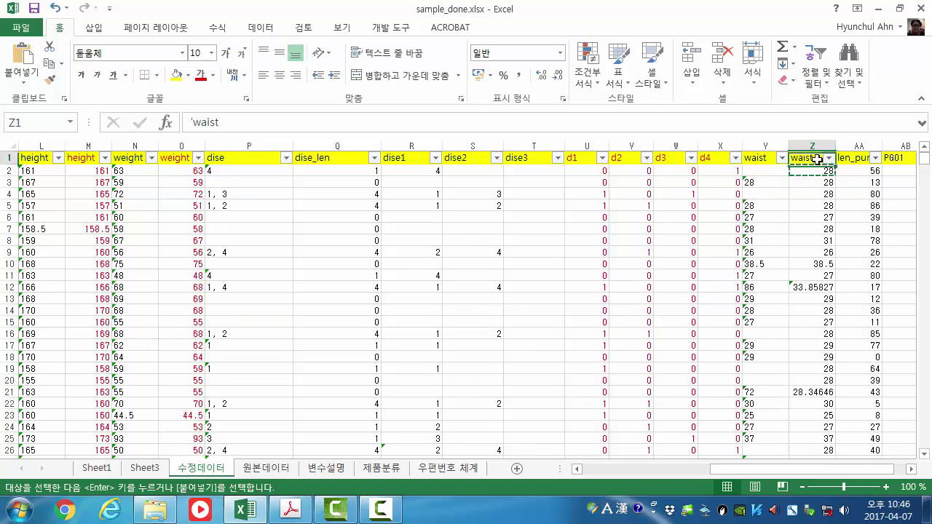
left_click_drag(925, 160, 924, 443)
left_click(825, 404, "shift")
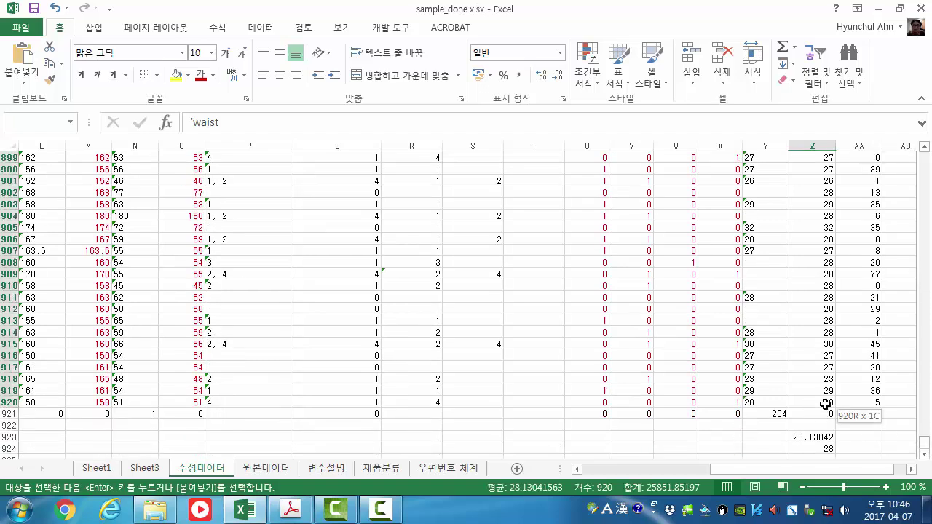
left_click(202, 76)
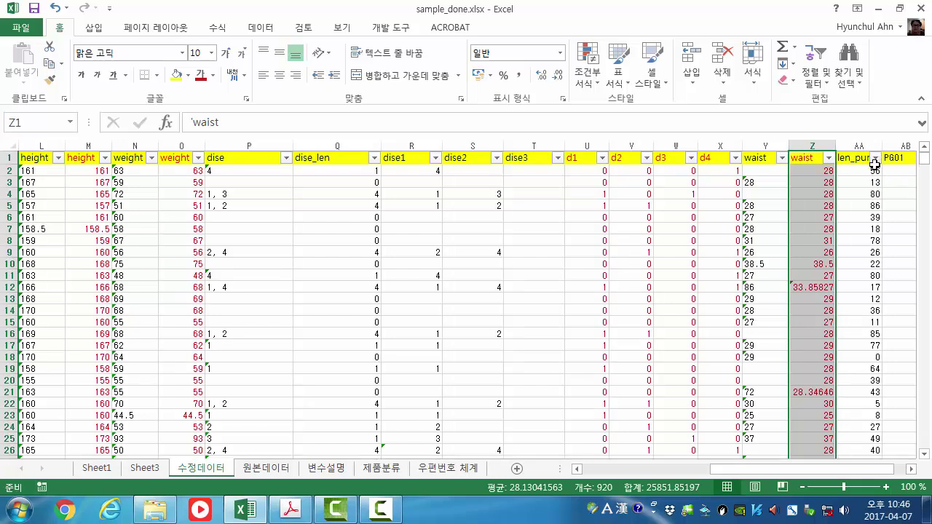
Check the blank count formula of the len_pur column in AA921 and apply the red font colour to AA1:AA920
left_click(848, 159)
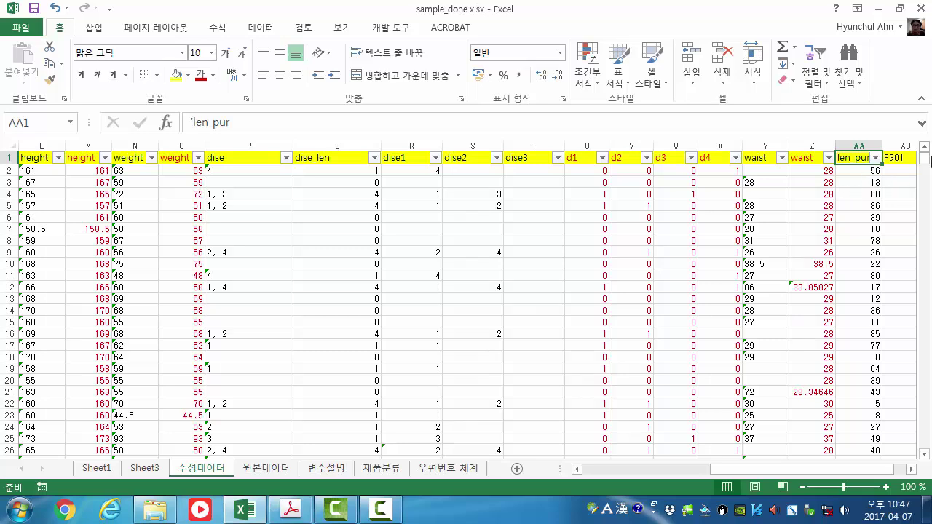
left_click_drag(928, 160, 928, 441)
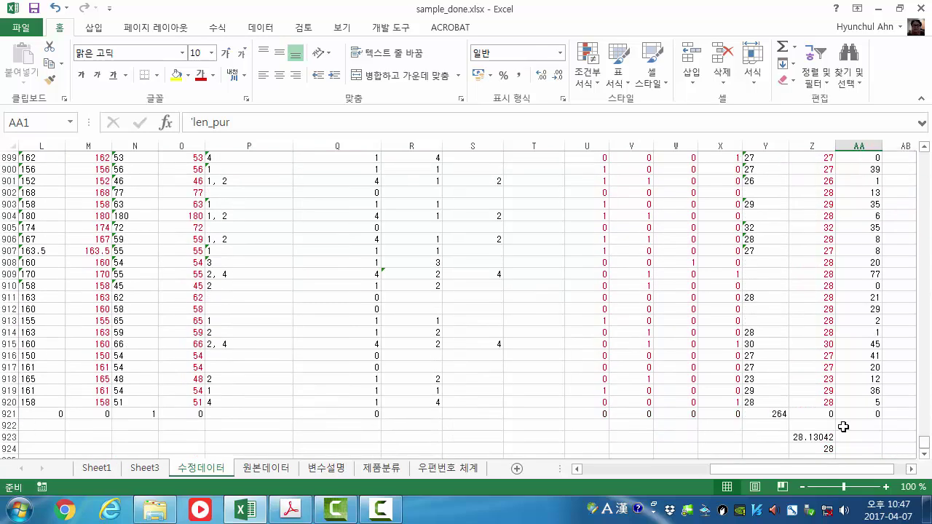
left_click(861, 414)
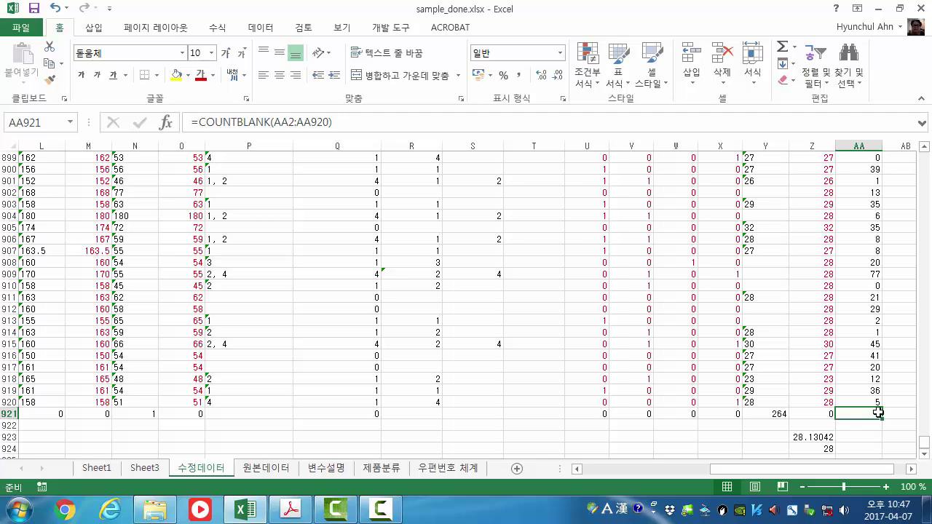
left_click(873, 402)
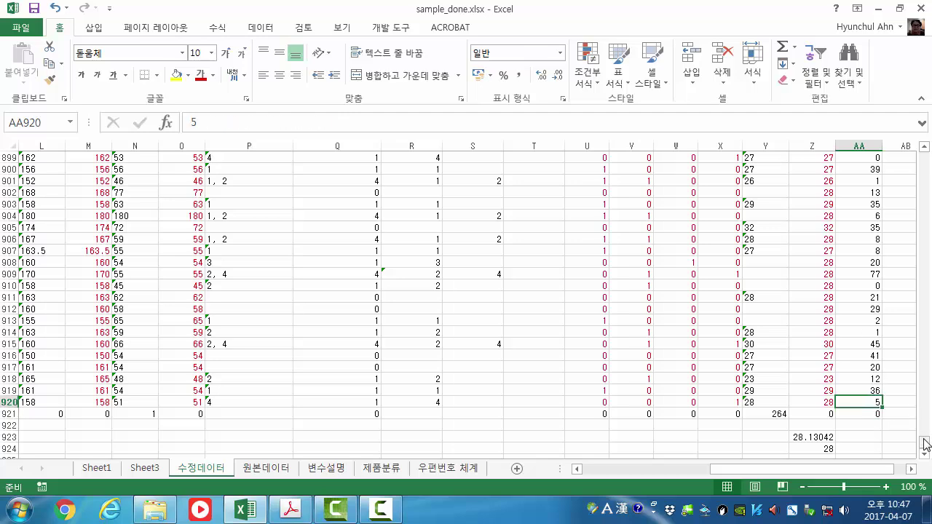
left_click_drag(925, 444, 923, 152)
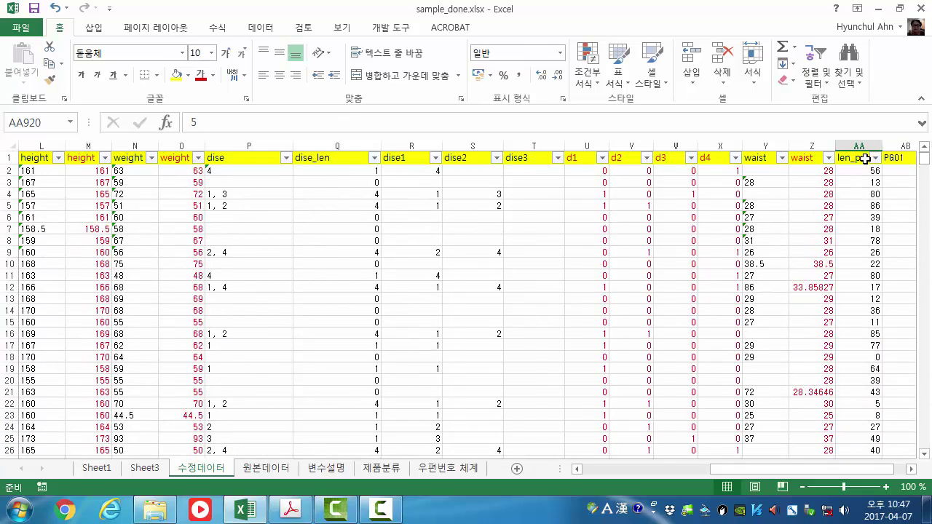
left_click(864, 159, "shift")
left_click(202, 80)
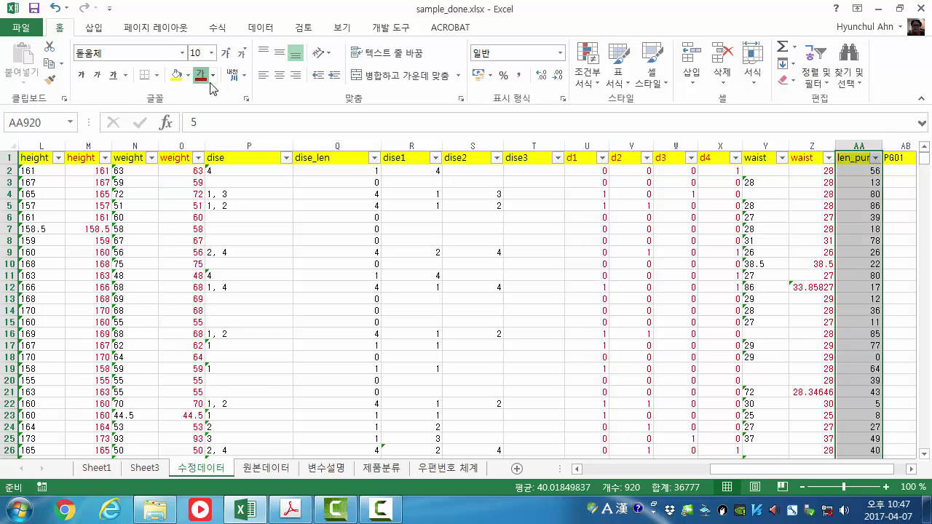
Check the PG01 column's filter values and blank count, and apply the red font colour to AB1:AB920
left_click(911, 470)
left_click(911, 470)
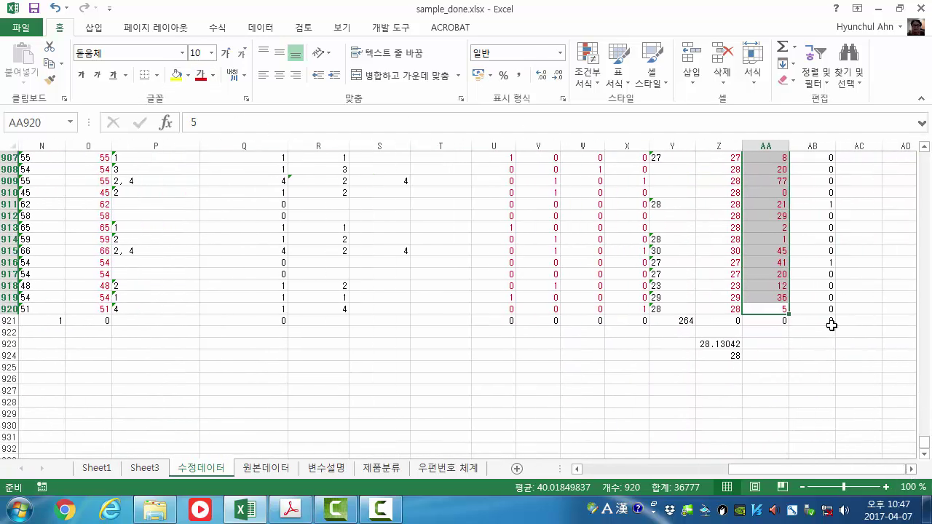
left_click(823, 312)
left_click_drag(927, 442, 924, 152)
left_click(829, 158)
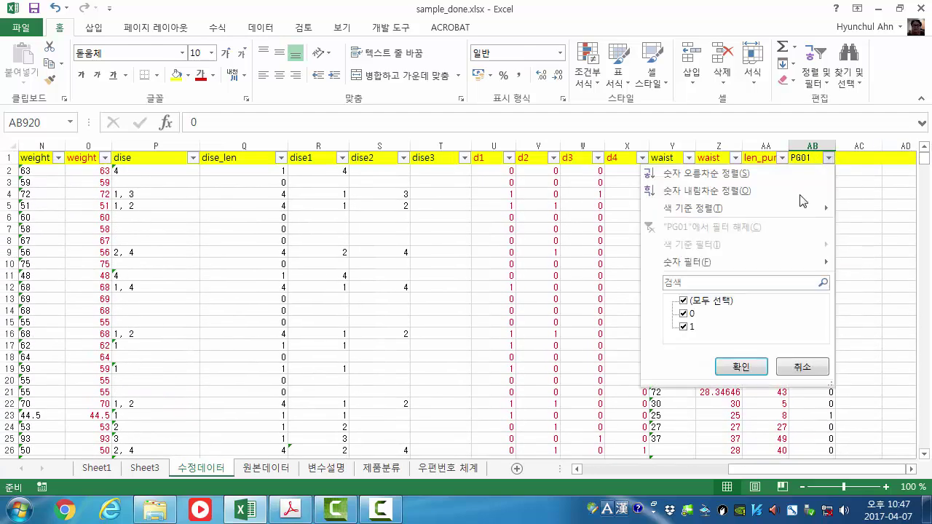
left_click(802, 369)
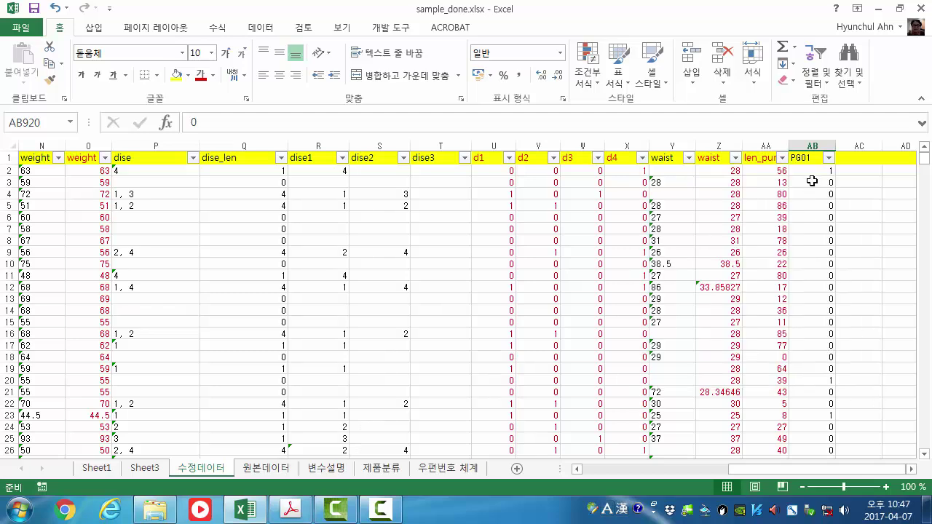
left_click_drag(925, 157, 805, 442)
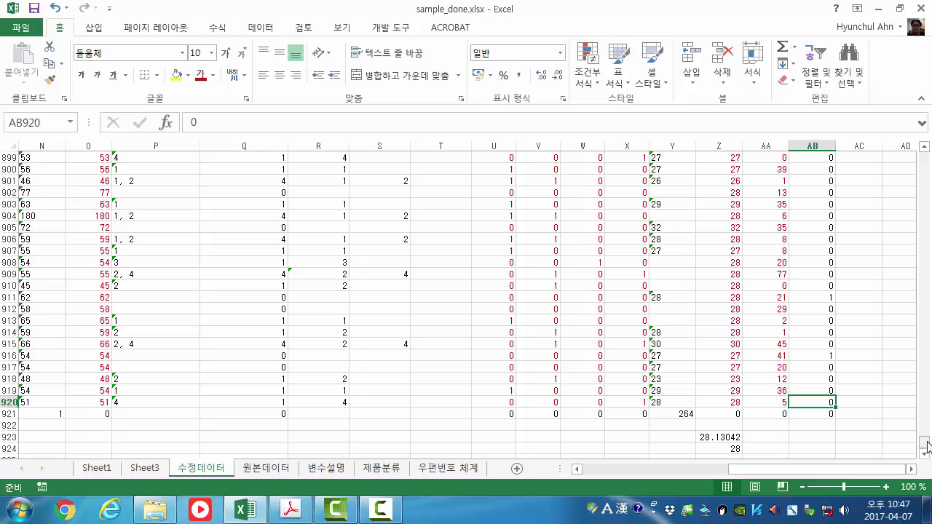
left_click_drag(924, 442, 923, 154)
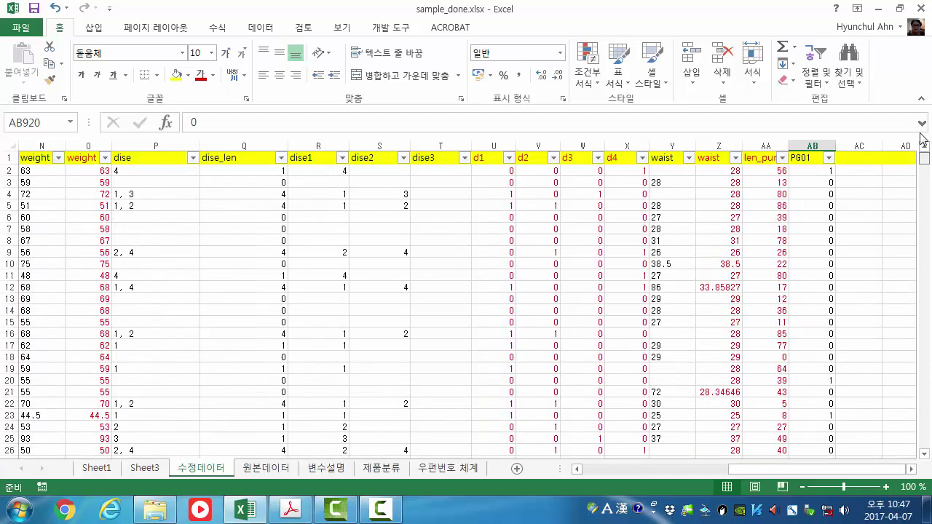
left_click(806, 160)
left_click(200, 75)
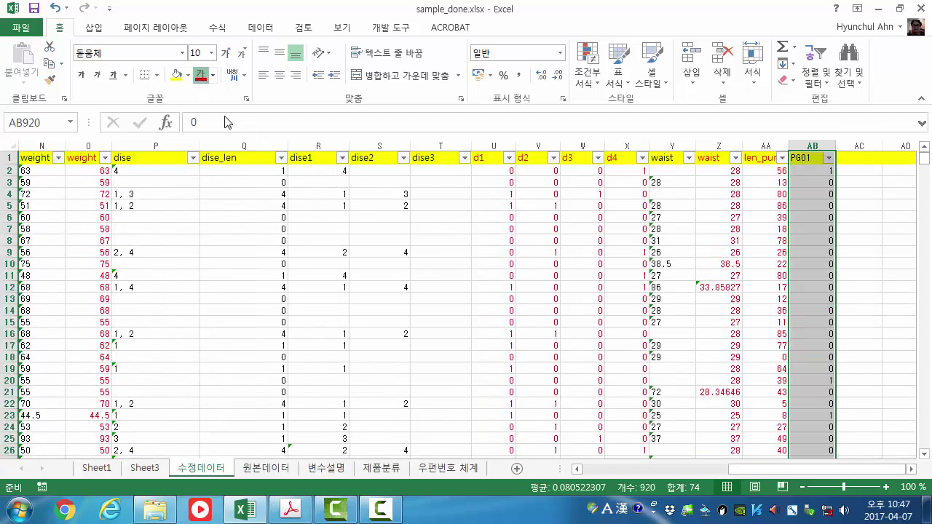
key("ctrl+BackSpace")
left_click(404, 324)
Switch to the biza02.pdf slides in Adobe Acrobat, review preprocessing slides 1 and 2, and return to the Excel workbook
scroll(410, 306, "up", 20)
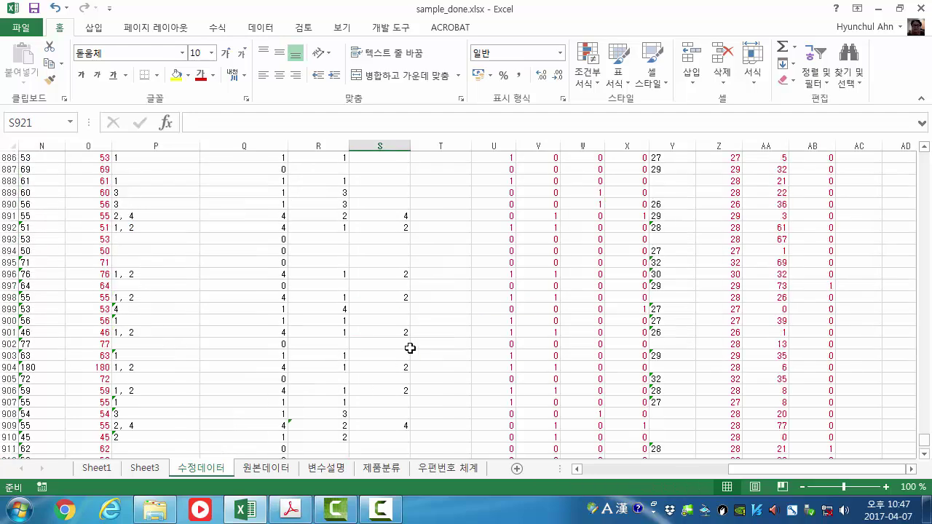
scroll(410, 286, "up", 20)
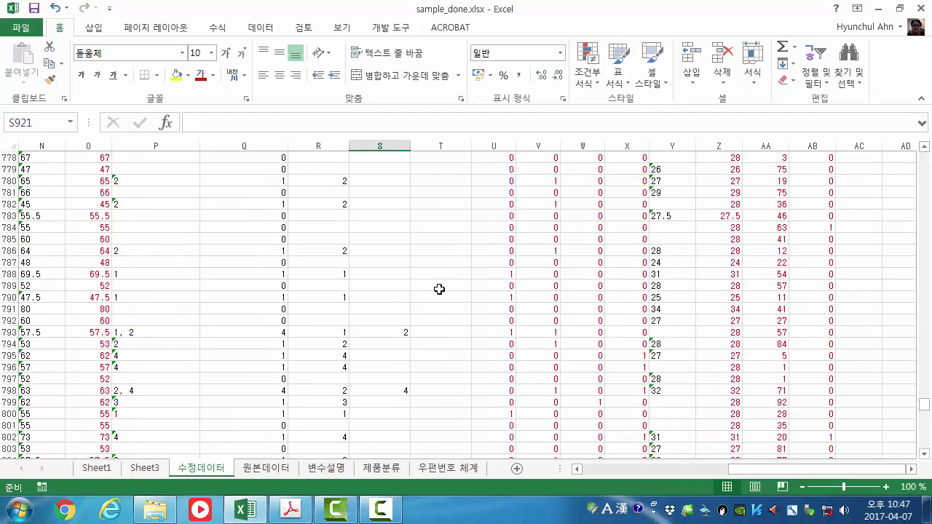
left_click(290, 509)
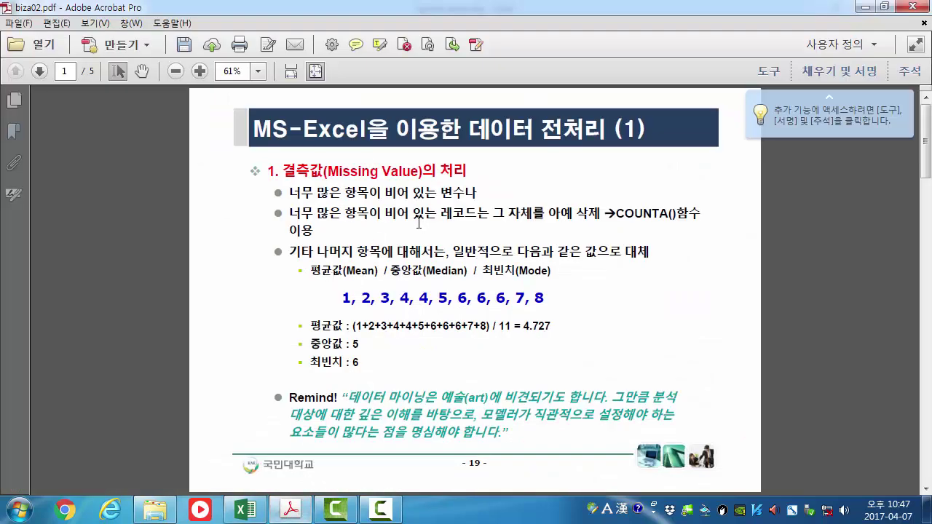
scroll(418, 222, "down", 1)
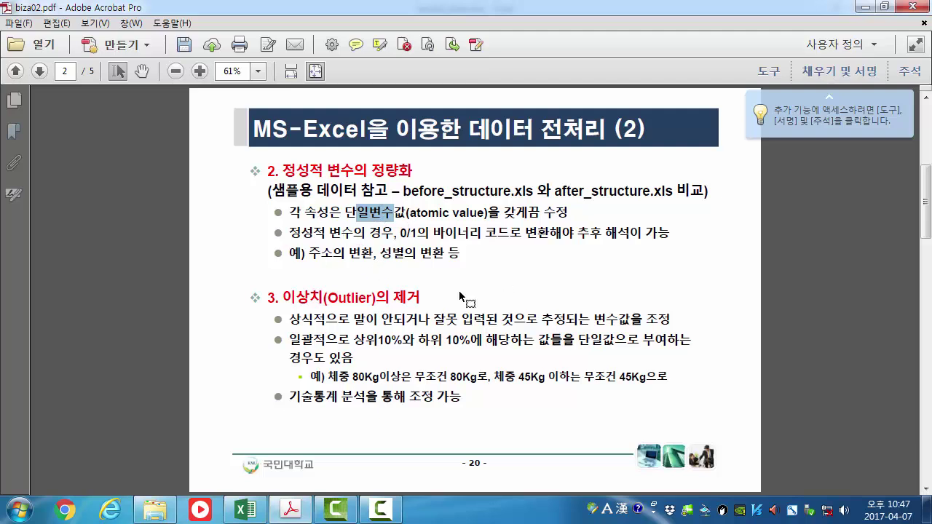
left_click(245, 510)
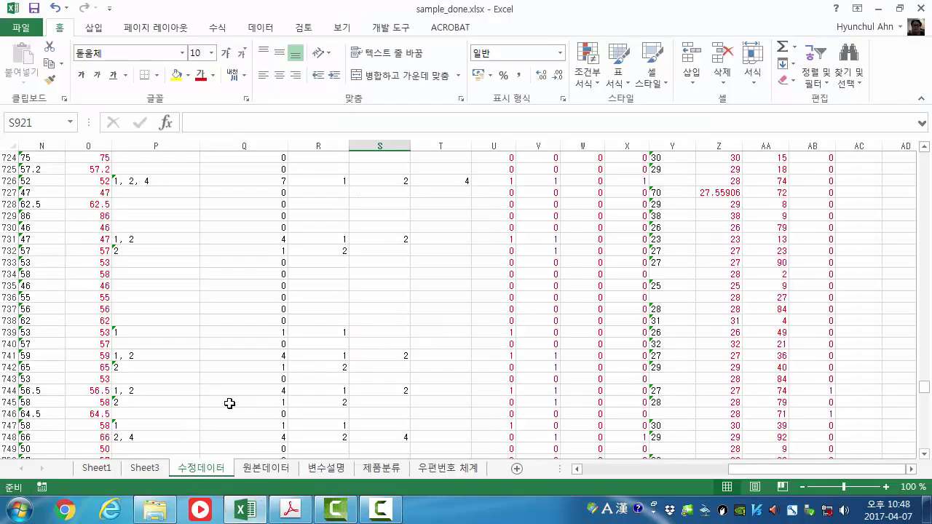
Duplicate the 수정데이터 sheet, placing the copy directly after it, and rename the copy as 수정데이터_Step2
scroll(510, 343, "up", 8)
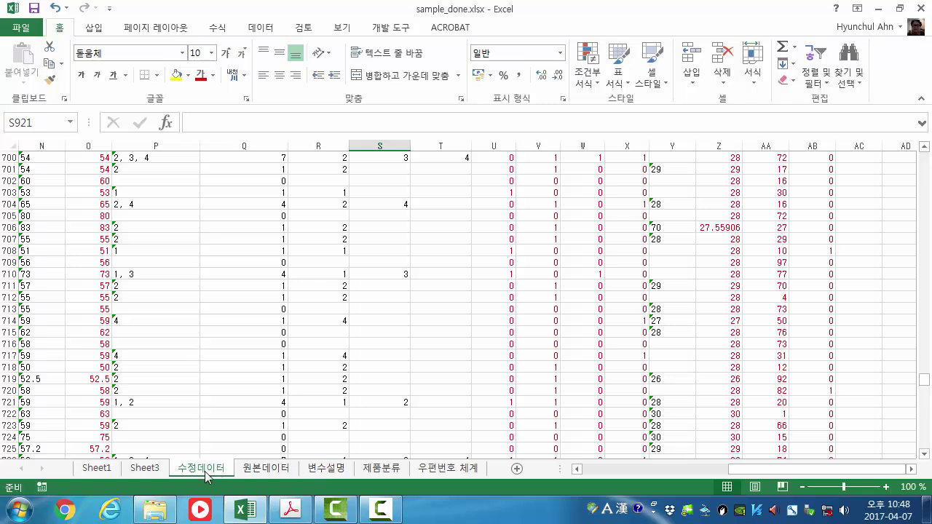
left_click_drag(206, 477, 313, 471)
double_click(296, 469)
type("_")
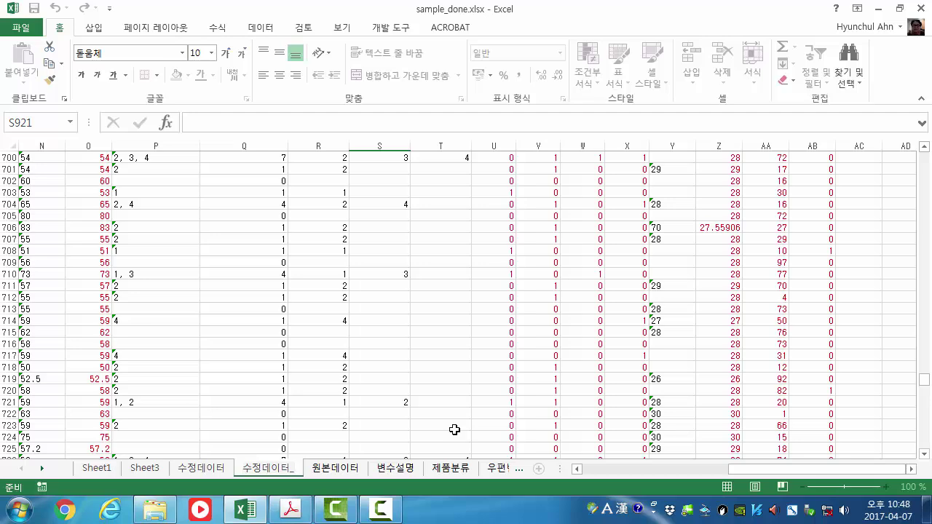
type("Step2")
key("Return")
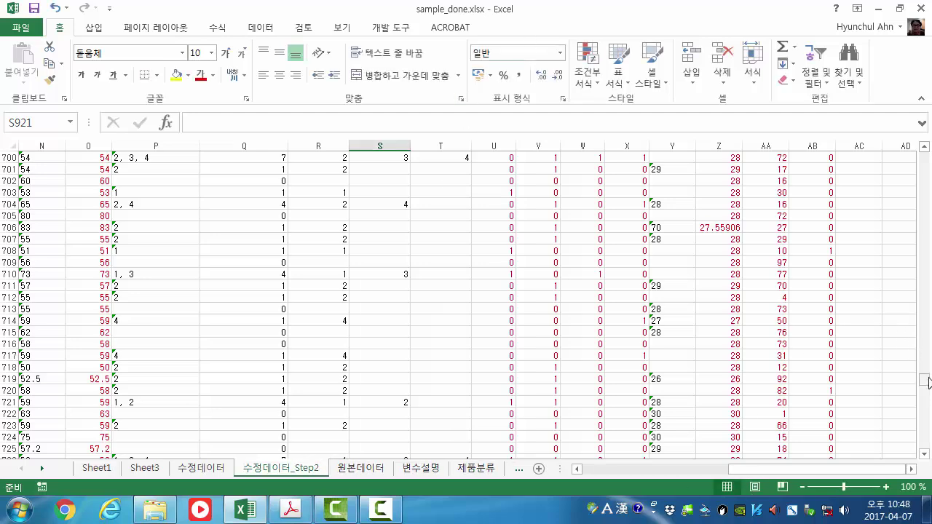
Check the waist formulas in Z12 and Z8, and replace all the sheet's formulas by pasting the whole sheet over itself as values
left_click_drag(925, 380, 920, 150)
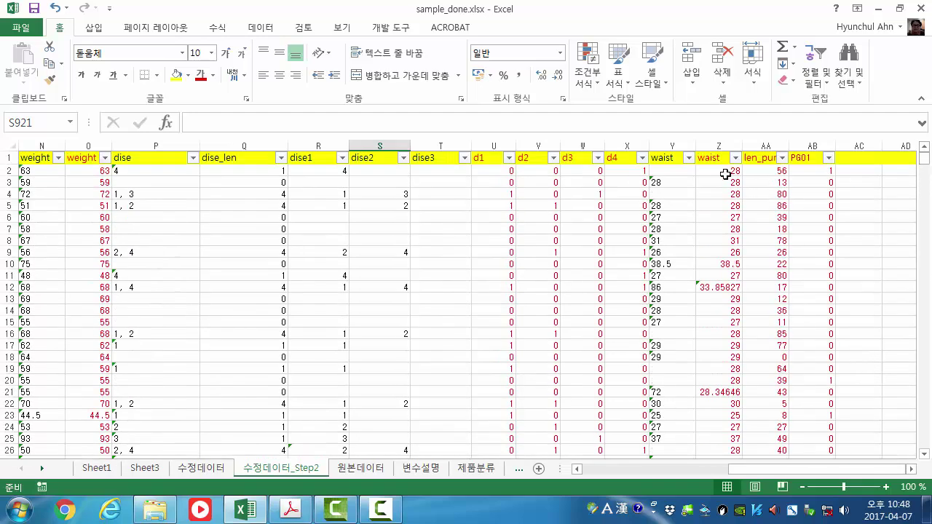
left_click(726, 275)
left_click(723, 288)
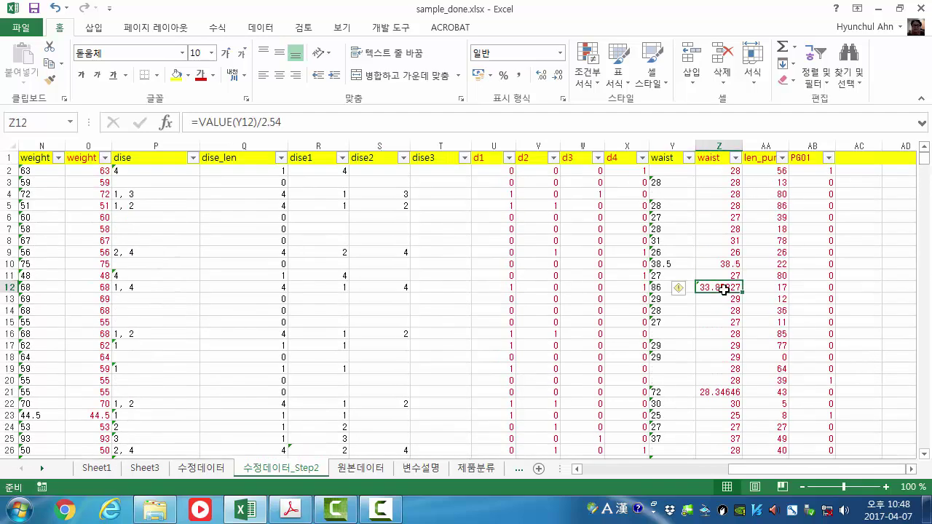
left_click(721, 241)
left_click_drag(801, 470, 615, 477)
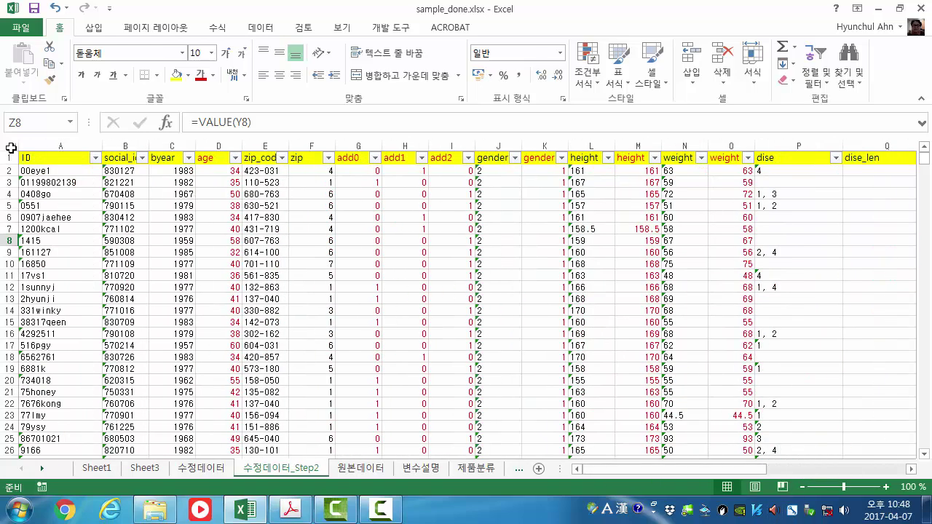
left_click(11, 144)
right_click(10, 144)
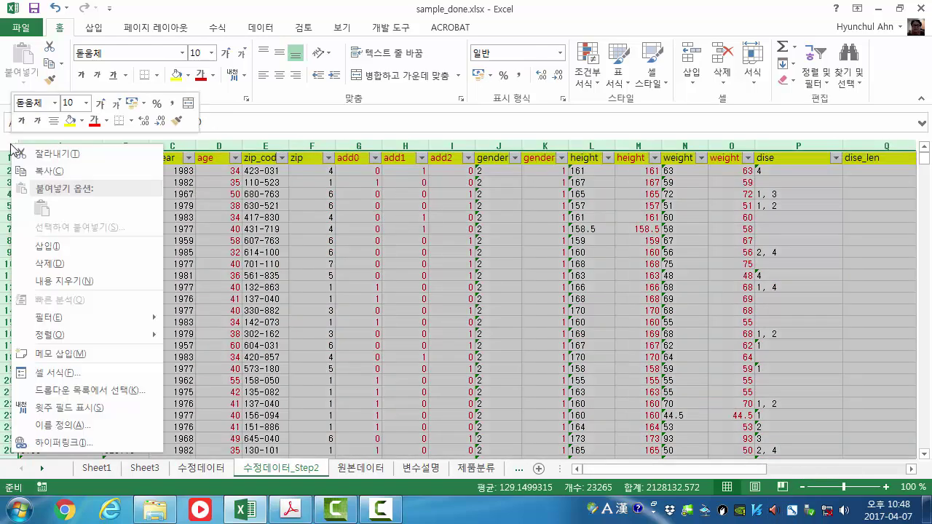
left_click(38, 172)
left_click(47, 160)
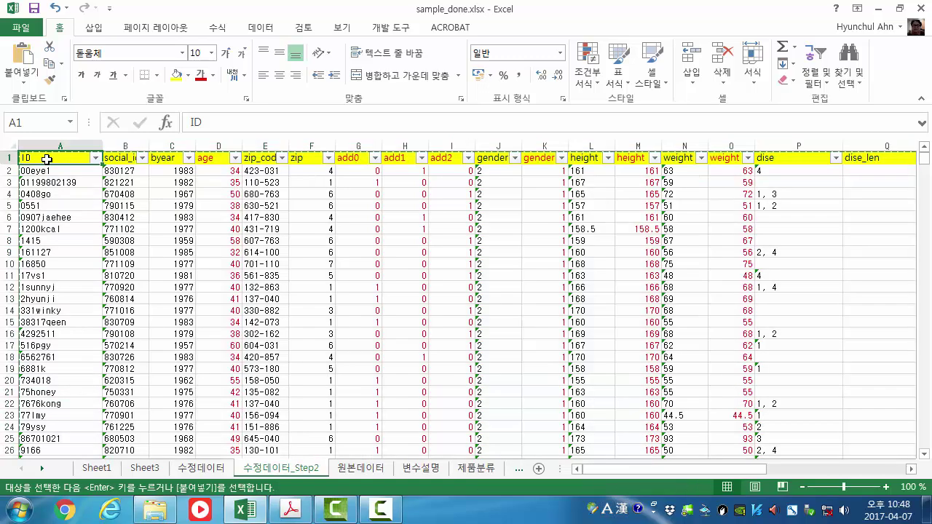
right_click(47, 162)
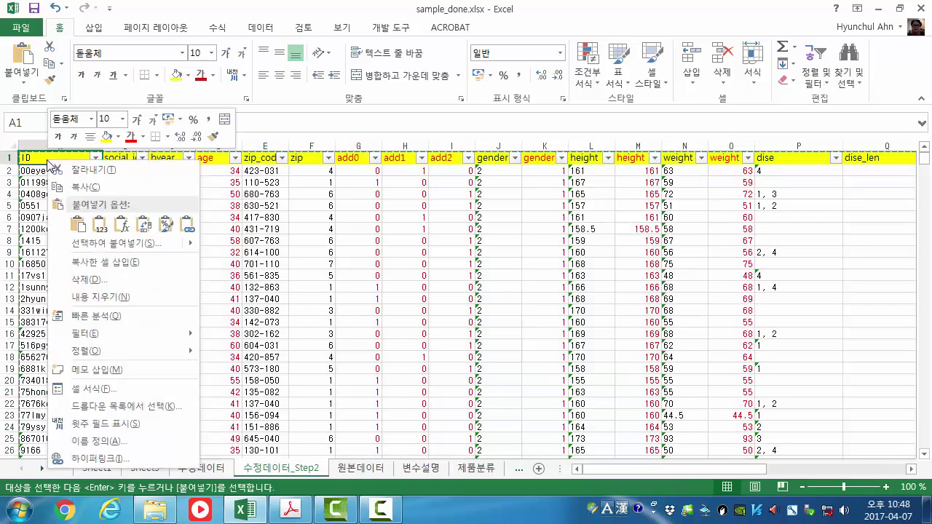
left_click(98, 222)
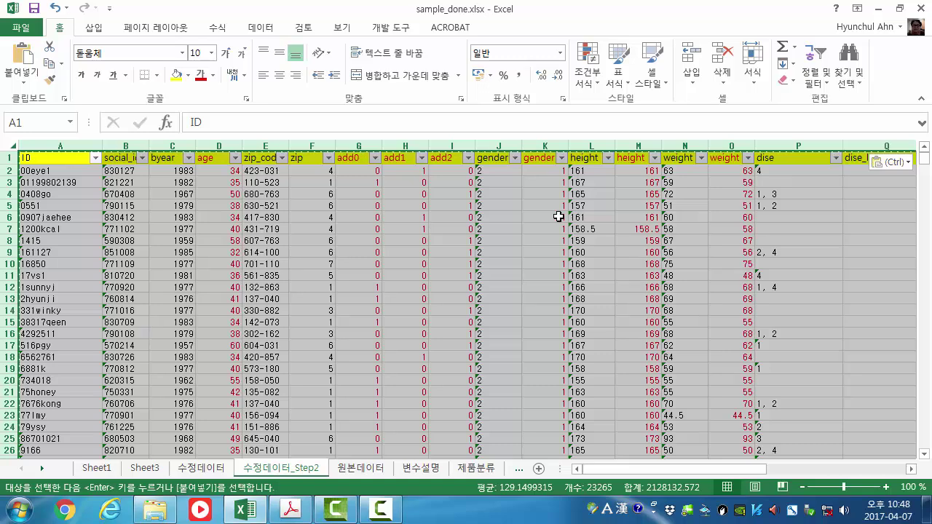
left_click(536, 221)
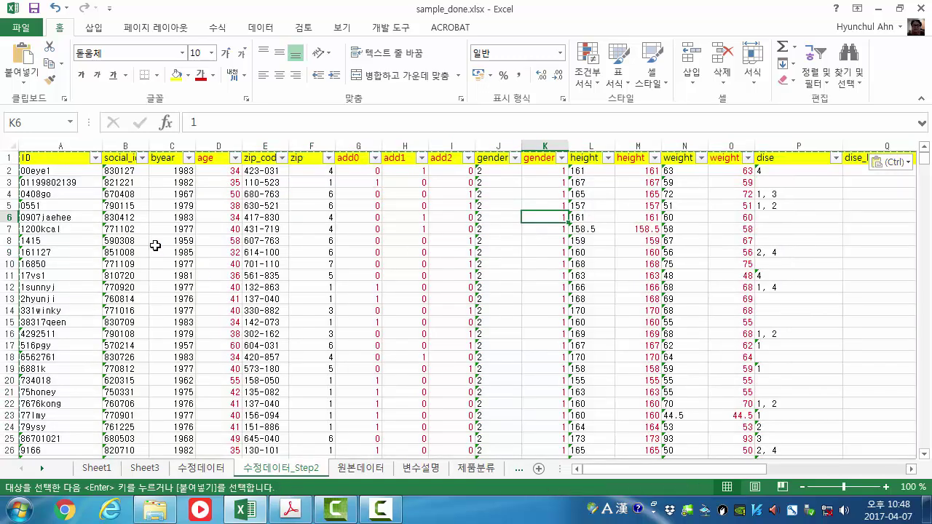
Delete the source columns social_id, byear, zip_code and zip from the 수정데이터_Step2 sheet
left_click(123, 145)
left_click_drag(123, 145, 160, 146)
right_click(169, 155)
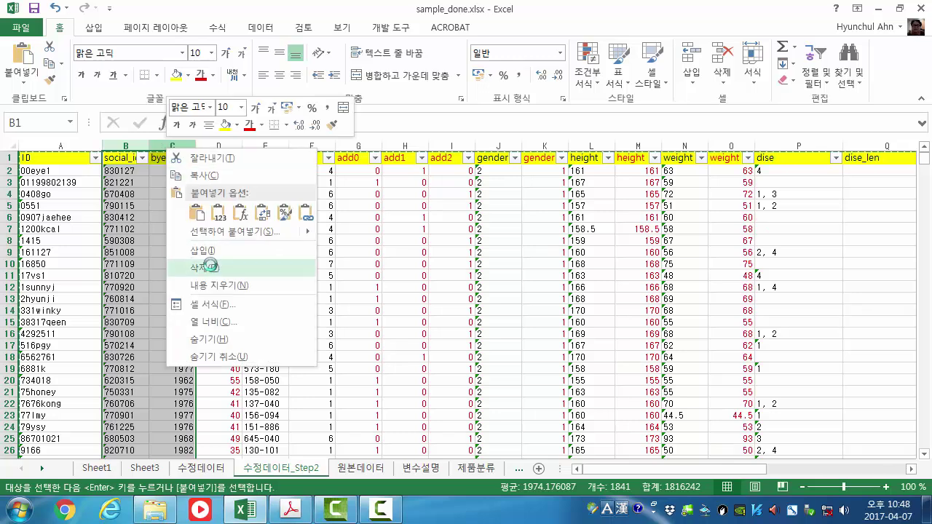
left_click(204, 267)
left_click(172, 145)
right_click(172, 147)
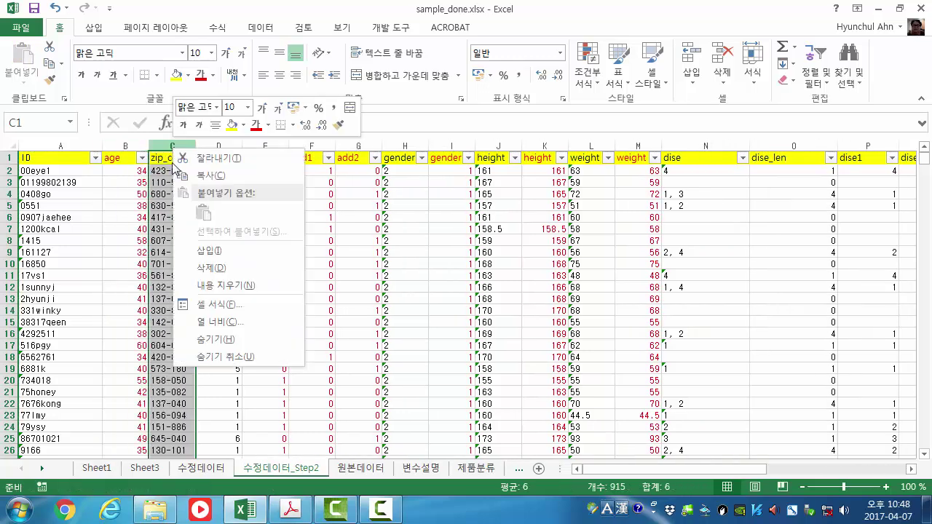
left_click(235, 267)
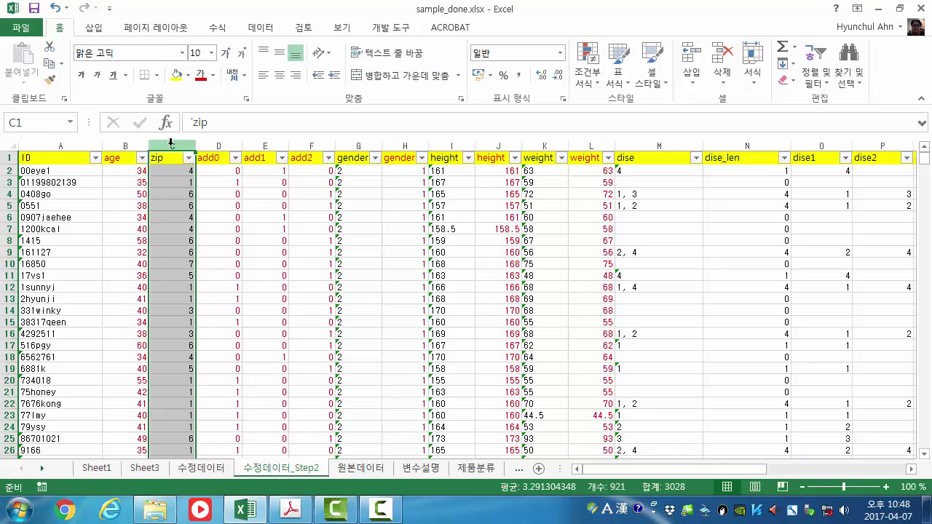
right_click(172, 146)
left_click(250, 266)
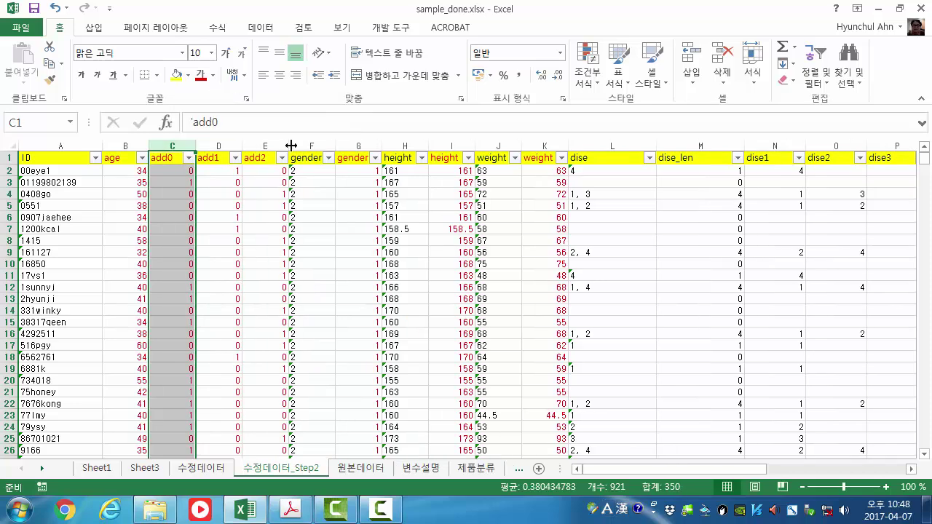
Delete the original black gender, height and weight columns, keeping their red numeric versions
left_click(311, 146)
right_click(312, 146)
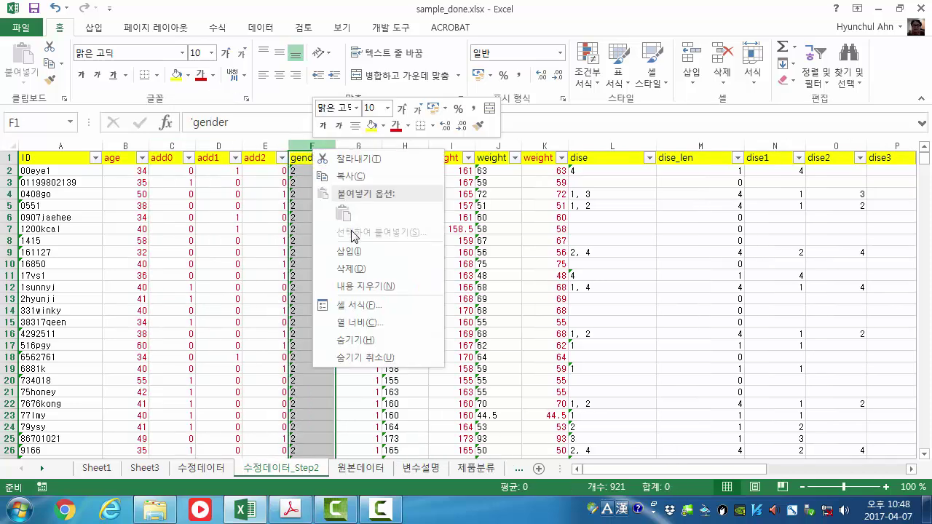
left_click(352, 269)
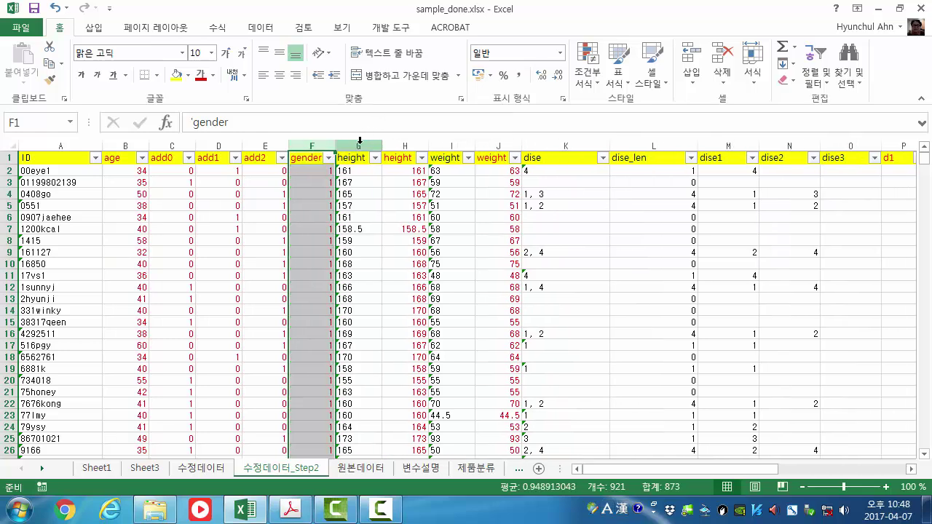
left_click(359, 145)
right_click(359, 141)
left_click(412, 264)
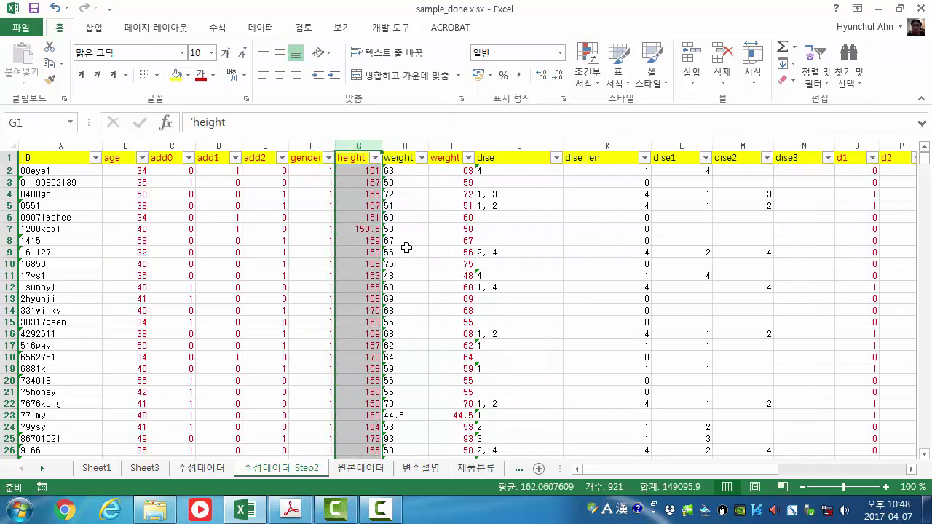
left_click(397, 146)
right_click(398, 146)
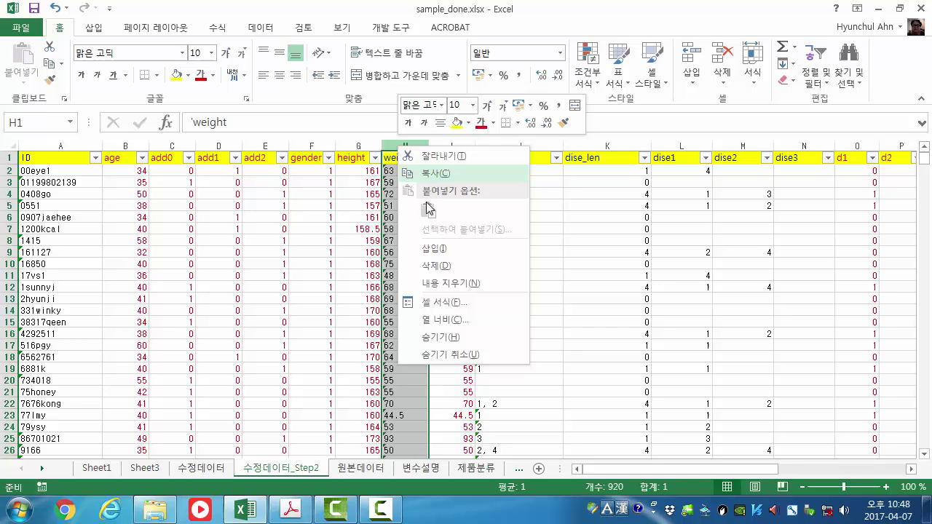
left_click(446, 270)
Delete the dise, dise_len, dise1, dise2 and dise3 columns and the original black waist column, and review the remaining data down to the last rows
left_click_drag(468, 146, 762, 146)
right_click(762, 147)
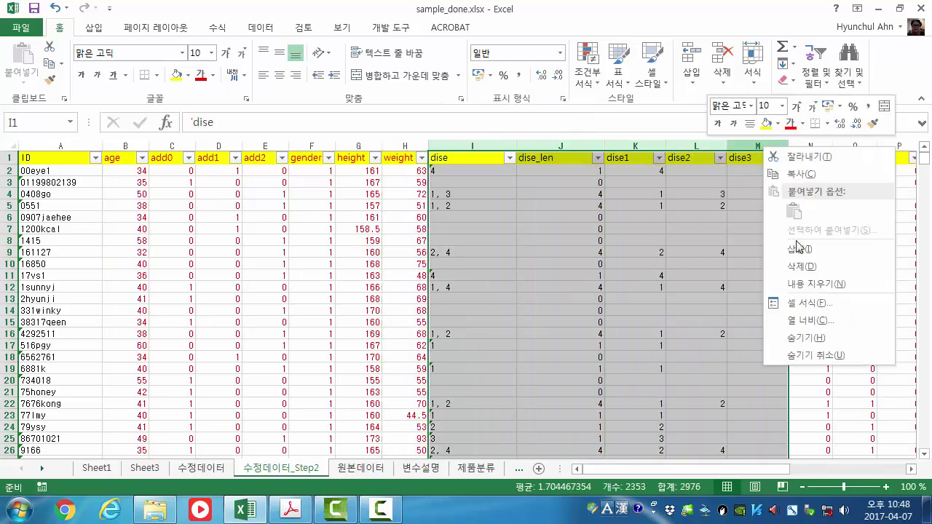
left_click(810, 270)
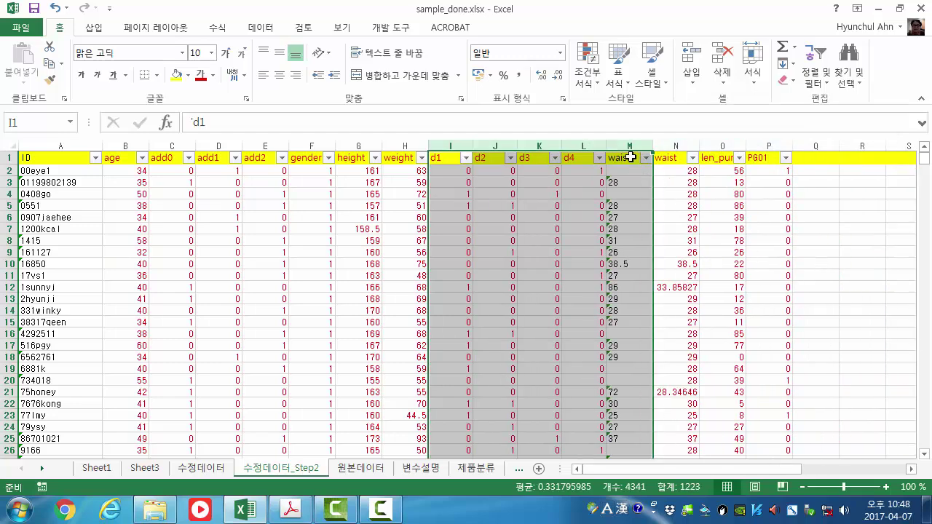
left_click(630, 143)
right_click(630, 143)
left_click(677, 268)
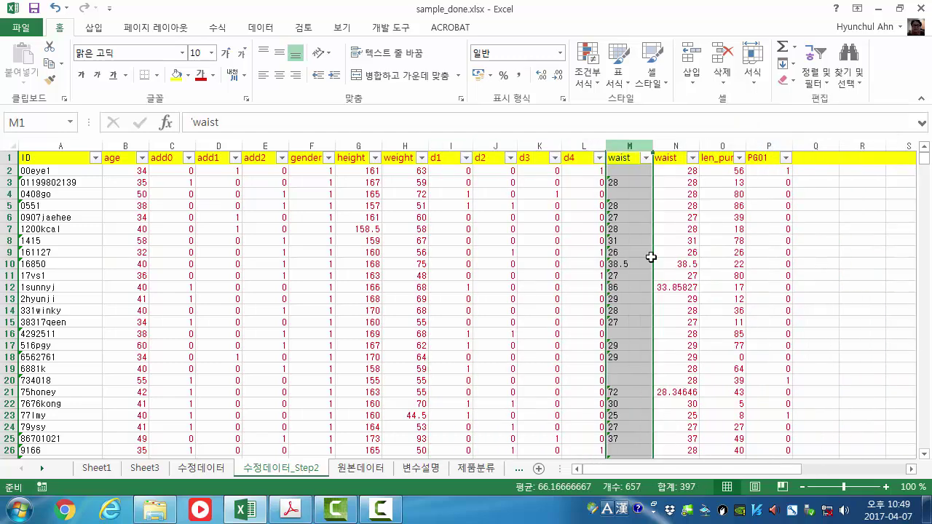
left_click(327, 312)
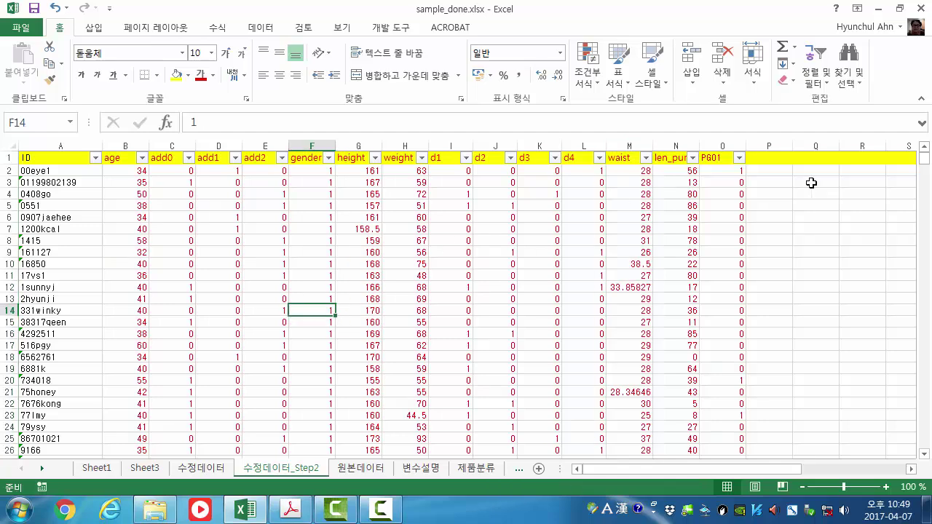
left_click_drag(925, 172, 924, 447)
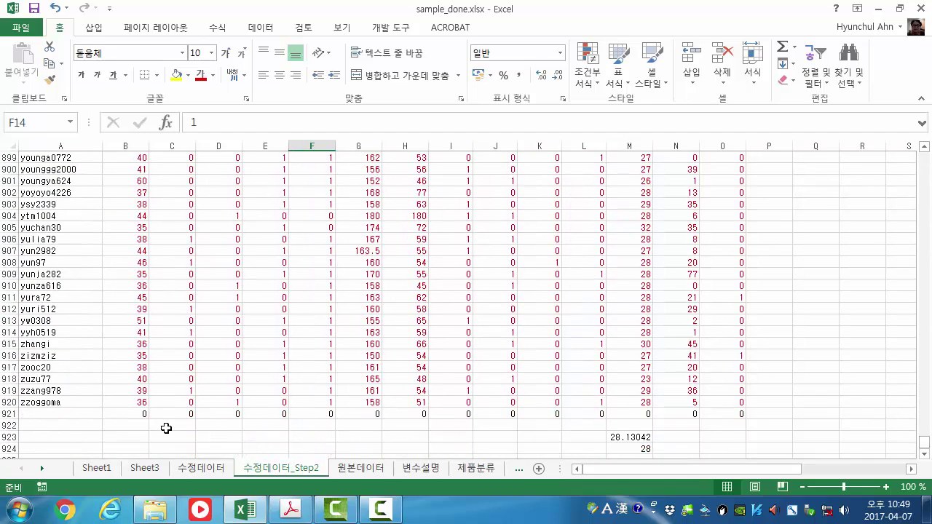
Count the blank cells in B2:B920 with a COUNTBLANK formula in B921 and extend it across row 921 to column O
left_click(141, 416)
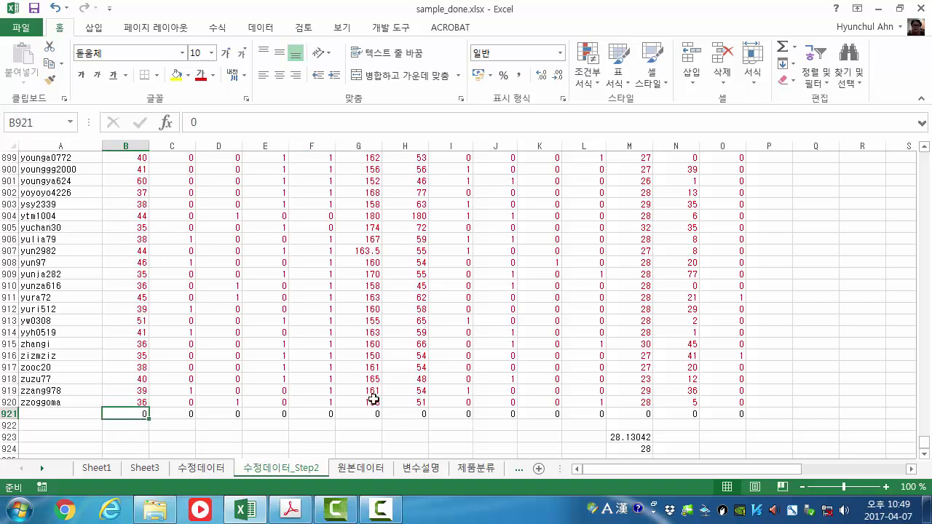
type("=")
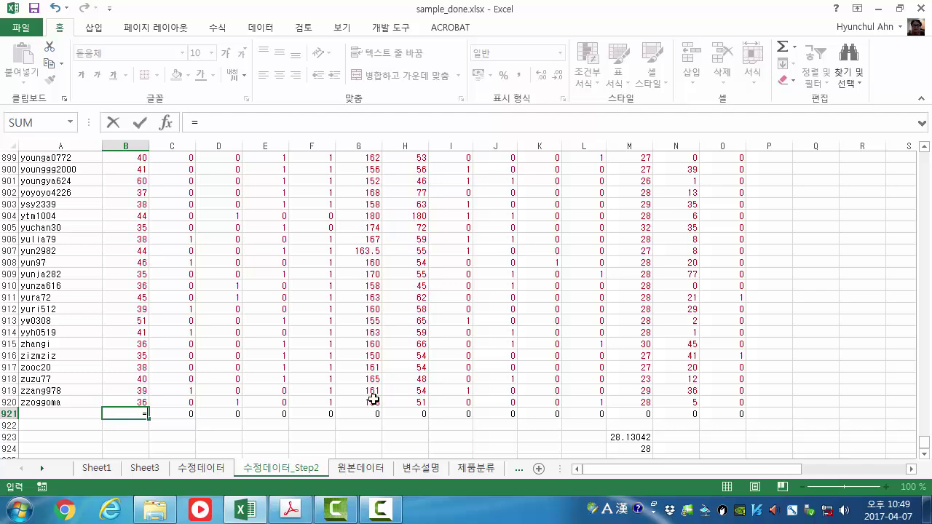
type("ou")
type("count")
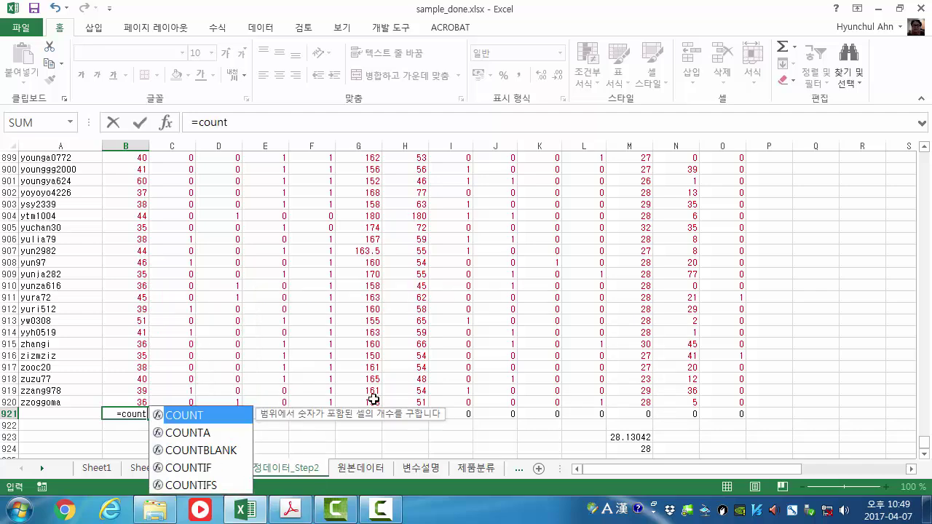
type("blank(")
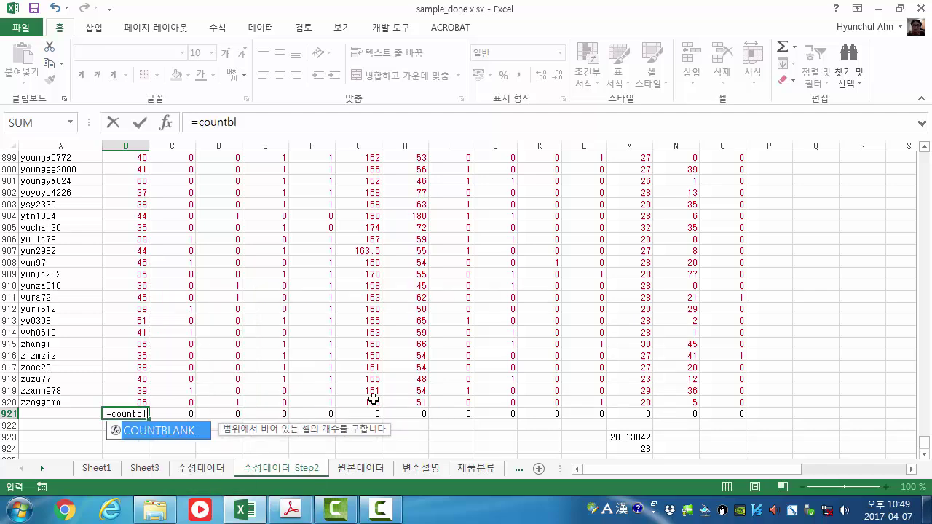
left_click(127, 402)
left_click_drag(927, 436, 925, 157)
left_click(141, 172, "shift")
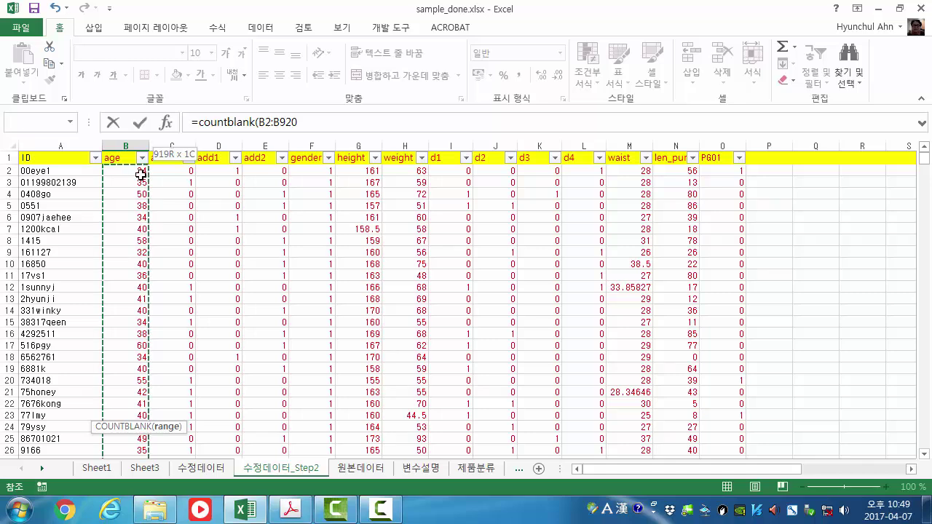
key("Return")
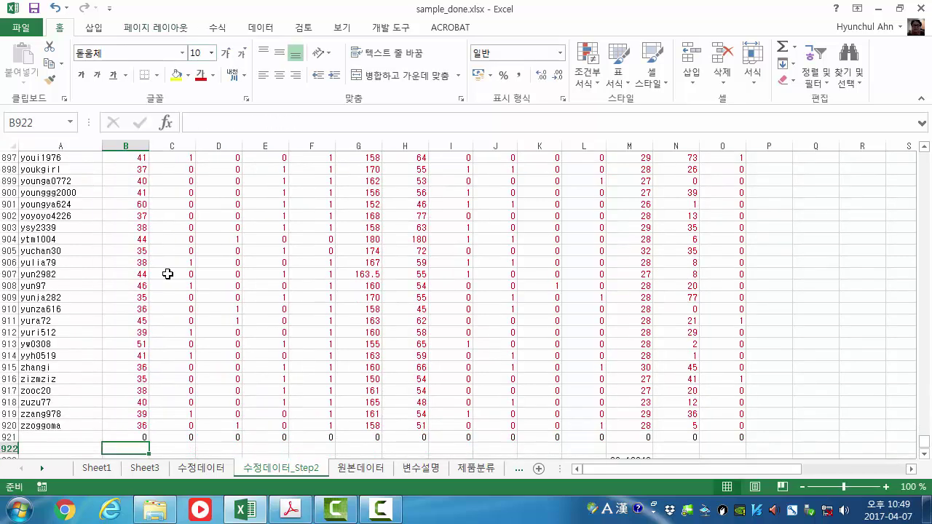
left_click(125, 366)
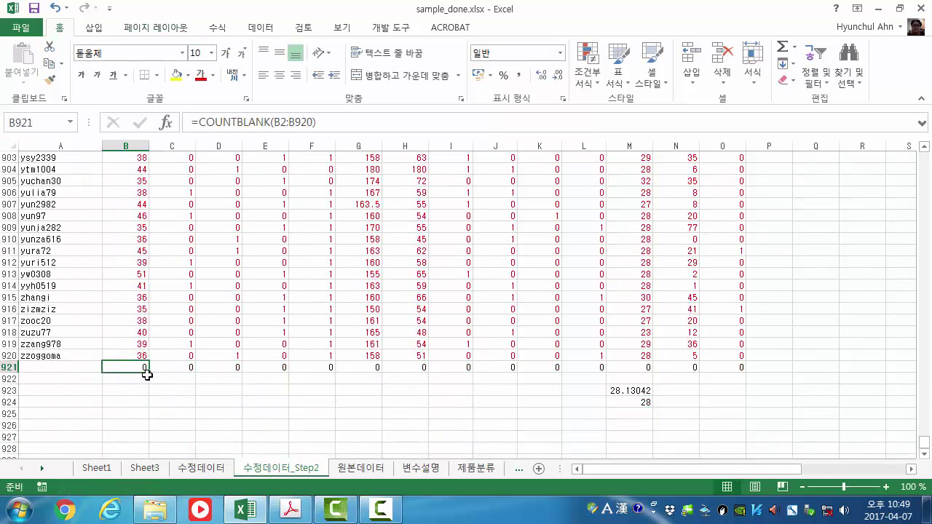
left_click_drag(149, 373, 744, 371)
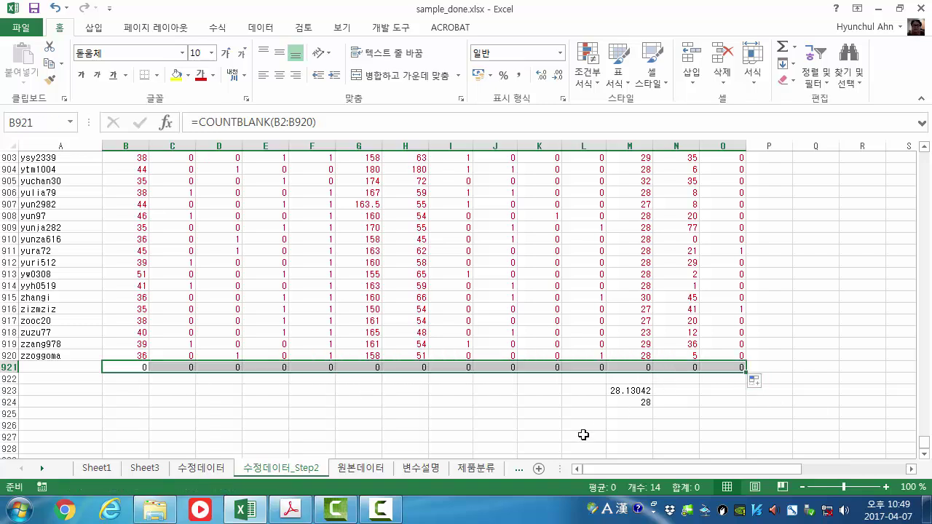
left_click(584, 447)
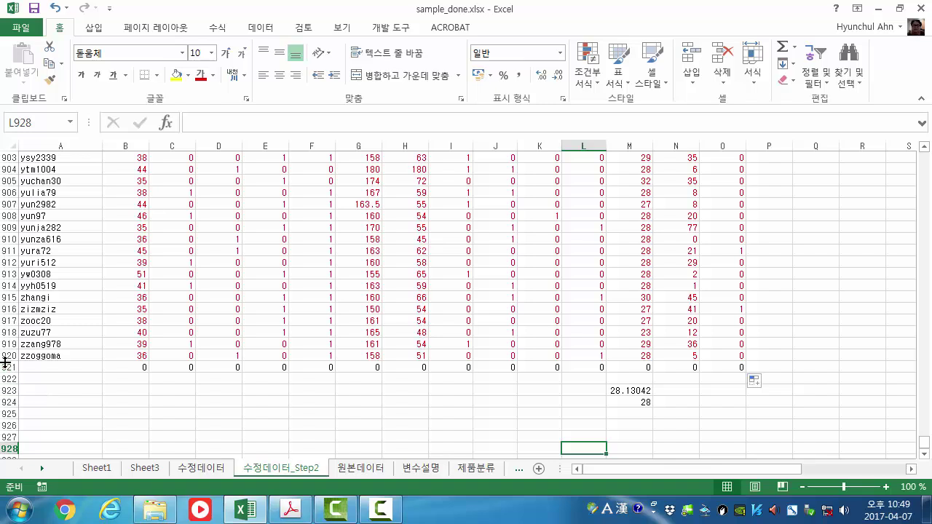
Delete rows 921 to 924 below the data in the 수정데이터_Step2 sheet
left_click_drag(7, 368, 15, 399)
right_click(15, 398)
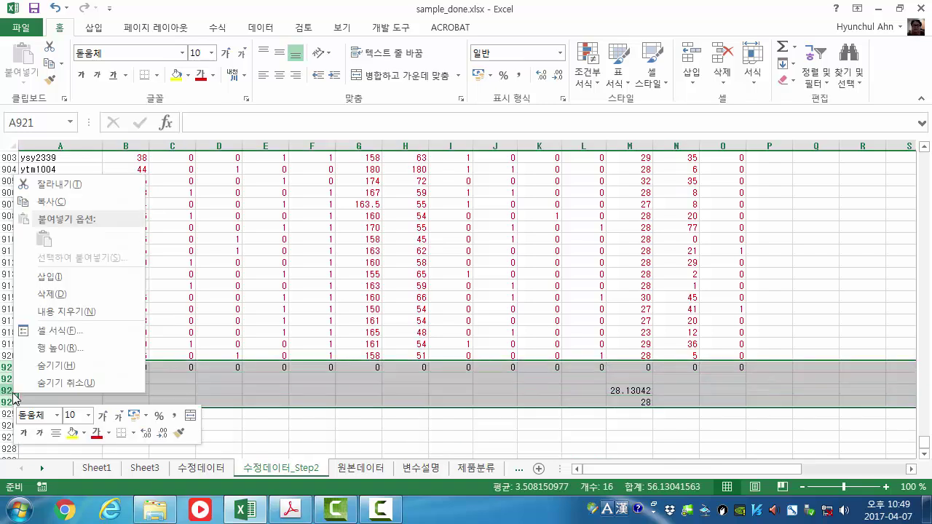
left_click(75, 294)
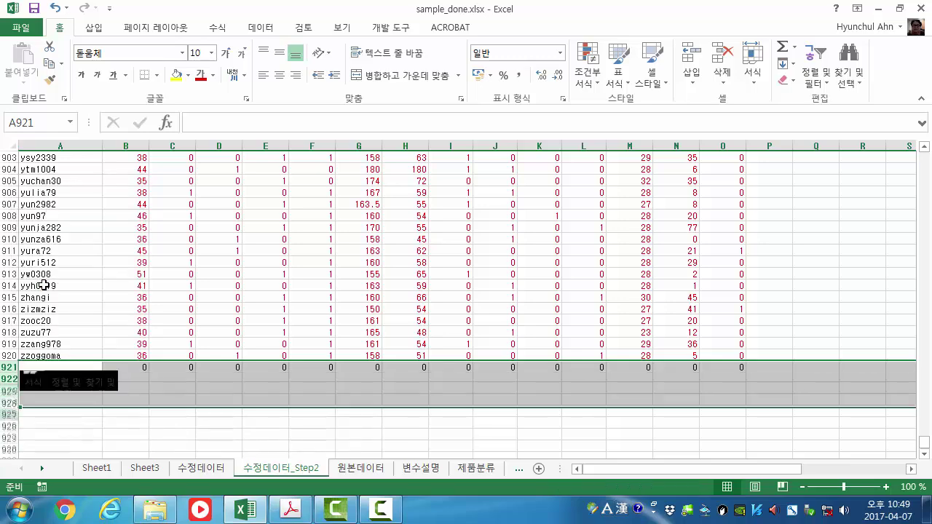
left_click(405, 279)
scroll(703, 267, "up", 2)
left_click_drag(924, 442, 925, 156)
Switch to Adobe Acrobat to read the outlier-removal section of biza02.pdf, and return to Excel
left_click(290, 510)
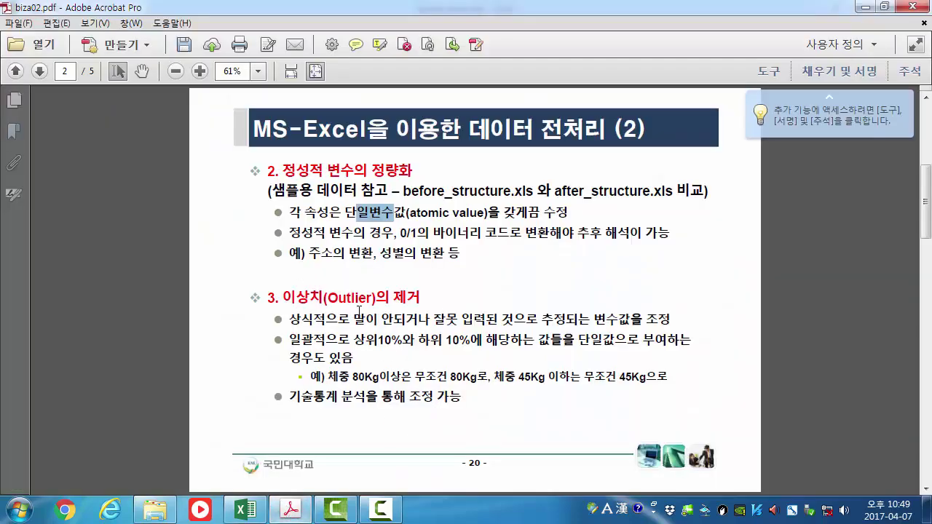
left_click_drag(372, 299, 321, 299)
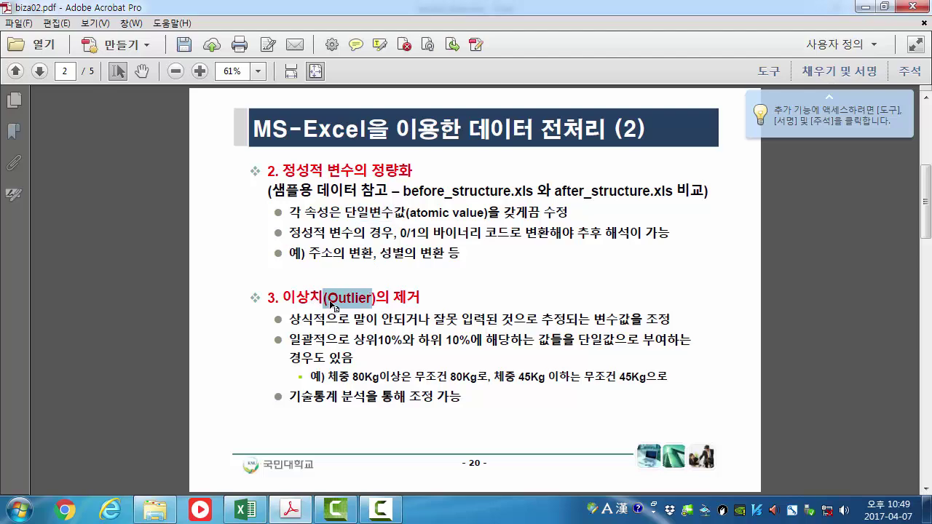
left_click(330, 300)
left_click(866, 7)
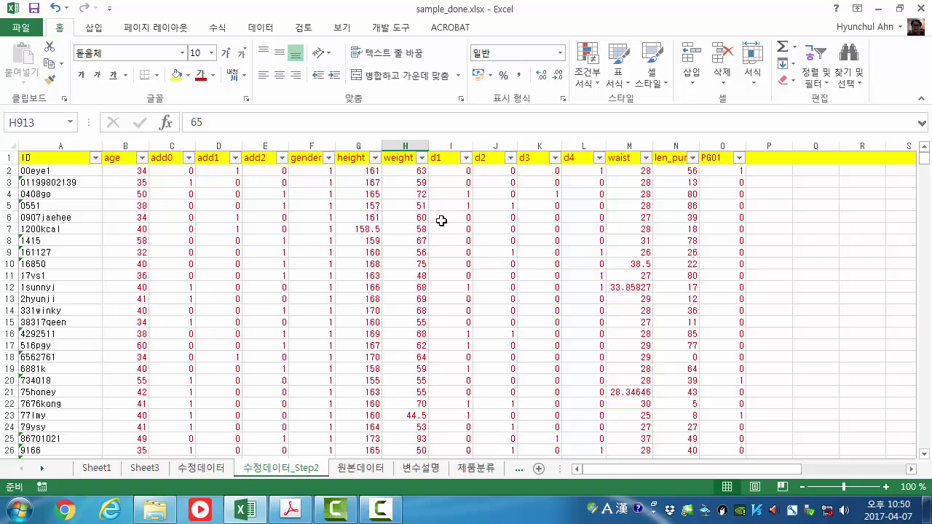
Examine which columns could contain outliers, from the add0 to gender columns through age, height, weight, waist, len_pur and PG01
left_click(184, 145)
left_click_drag(242, 149, 300, 151)
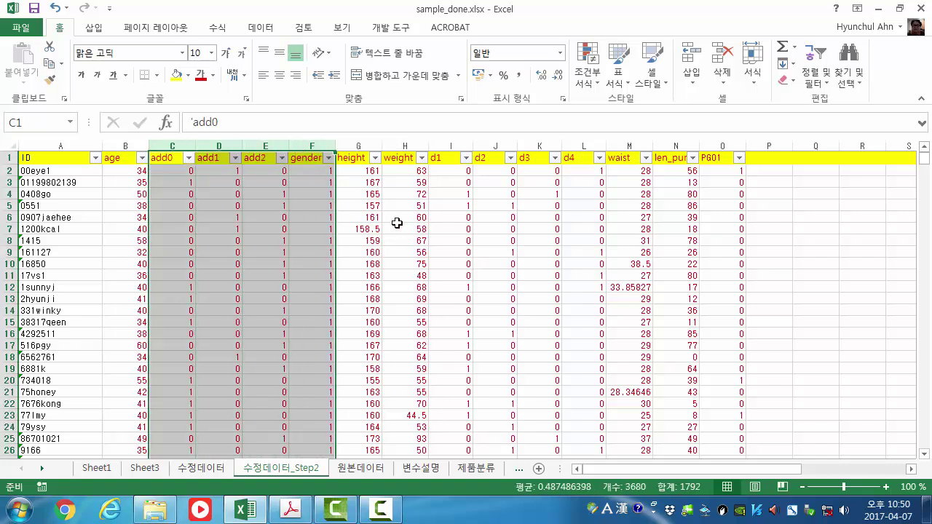
left_click(127, 144)
left_click(359, 145)
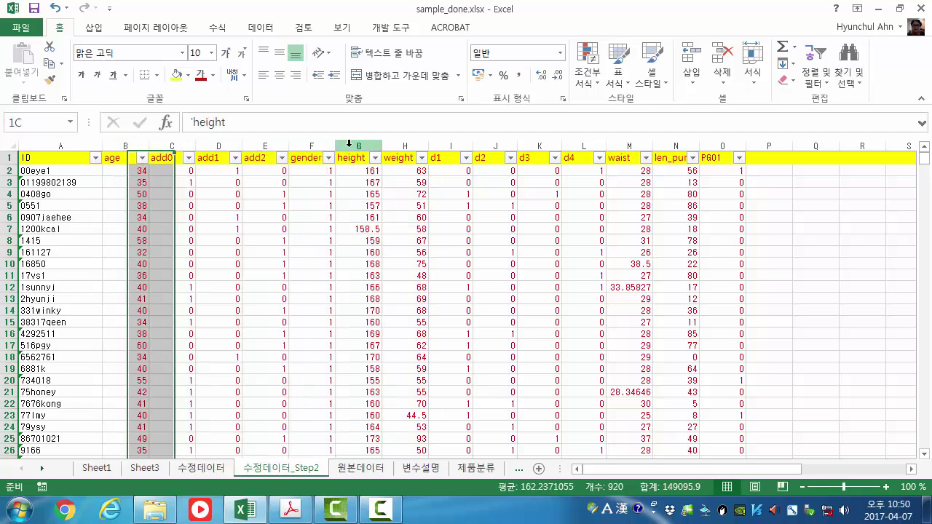
left_click(401, 145)
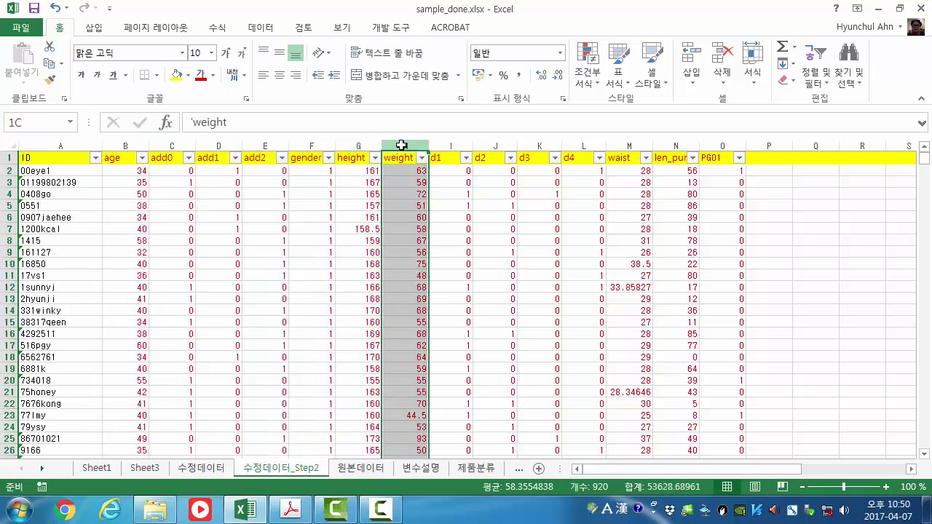
left_click(634, 146)
left_click(676, 147)
left_click(722, 146)
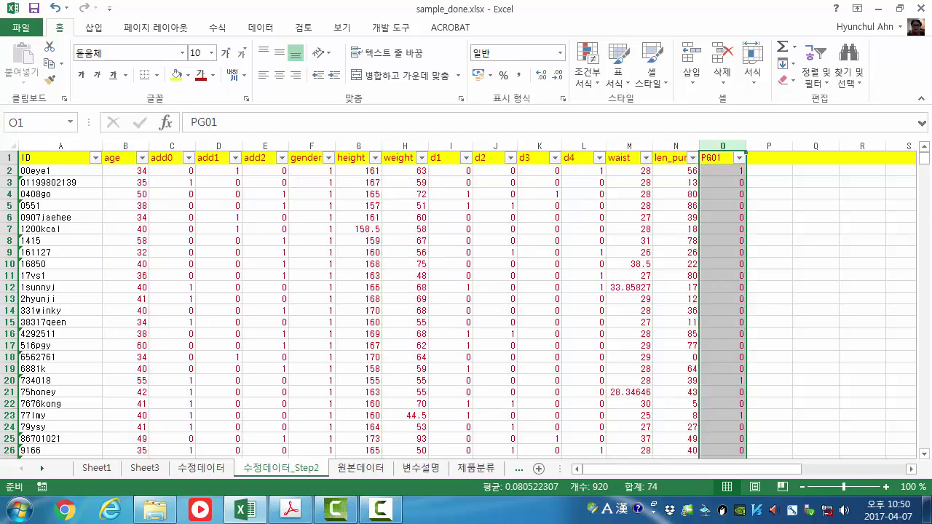
Label cells A922 and A923 below the data as MIN and MAX
left_click_drag(923, 157, 923, 442)
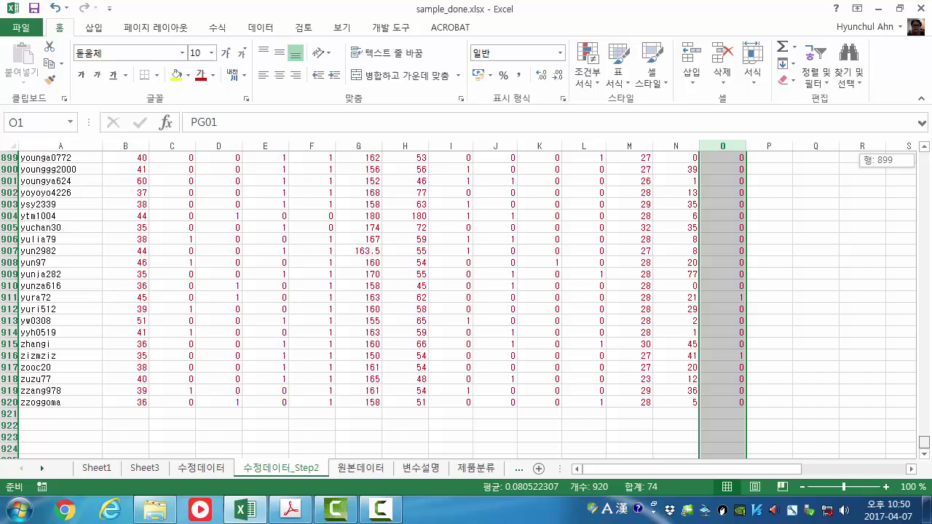
left_click(78, 427)
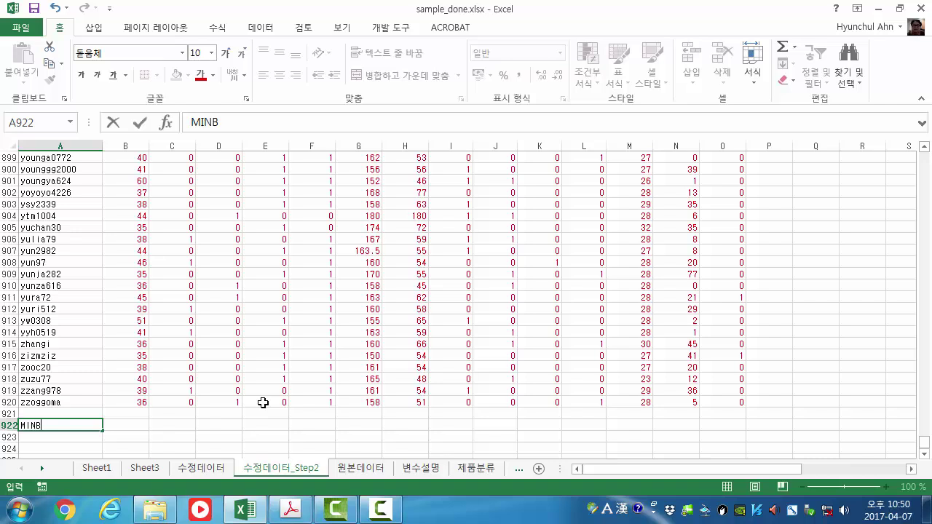
key("Return")
type("MAX")
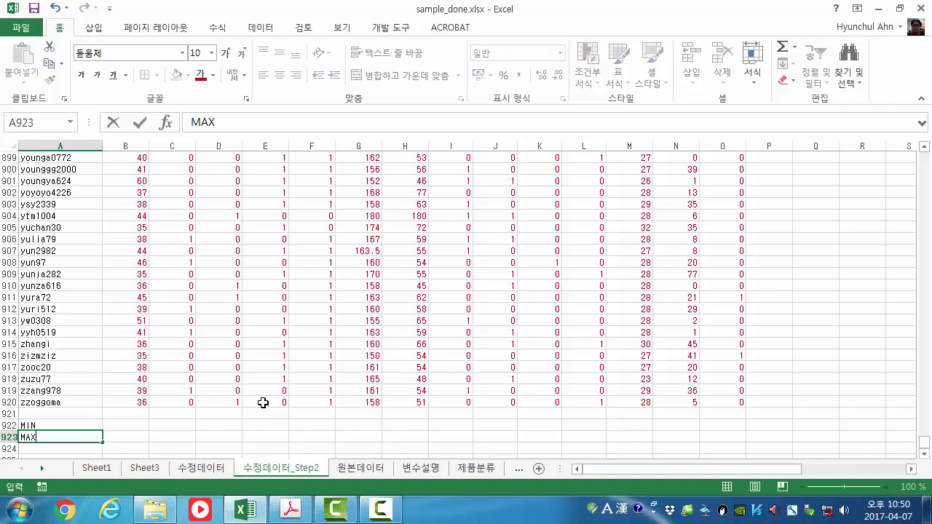
key("Return")
Calculate the minimum age in B922 with the formula =MIN(B2:B920)
key("Up")
key("Right")
key("Right")
key("Up")
key("Left")
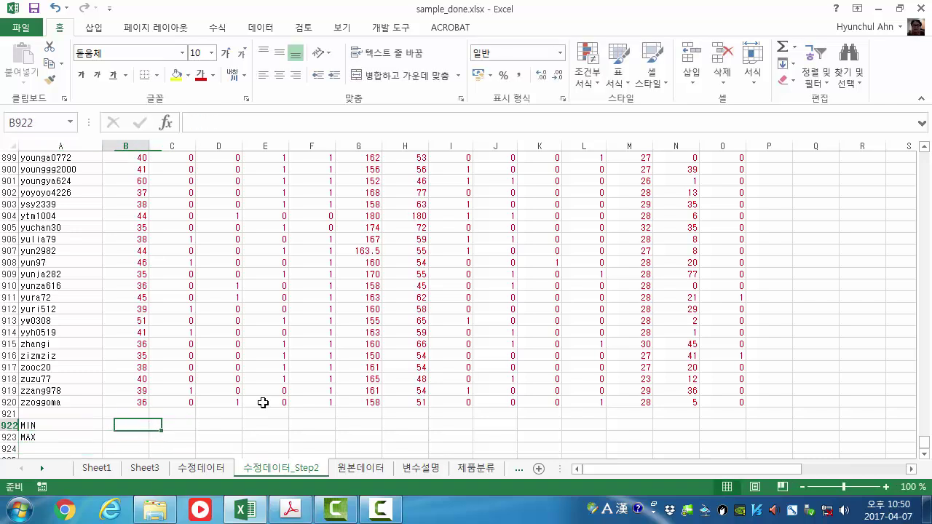
type("=min(")
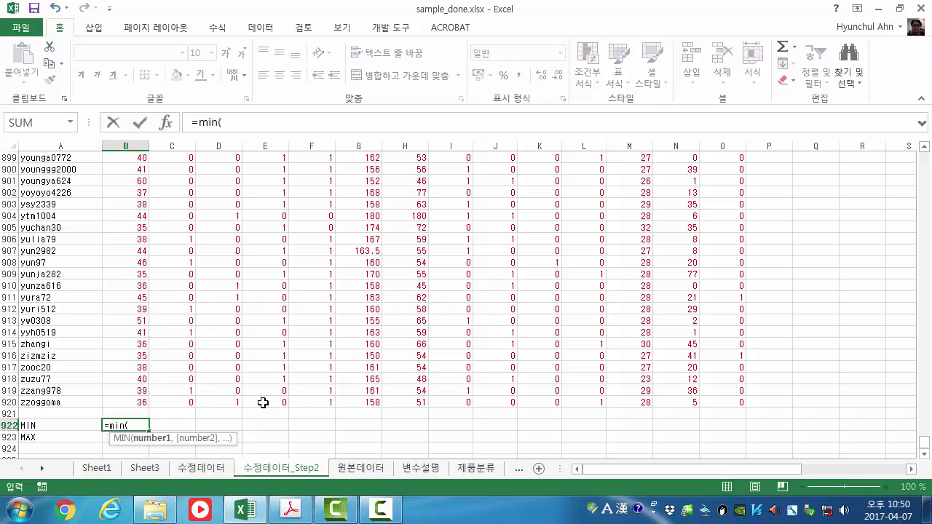
left_click(135, 400)
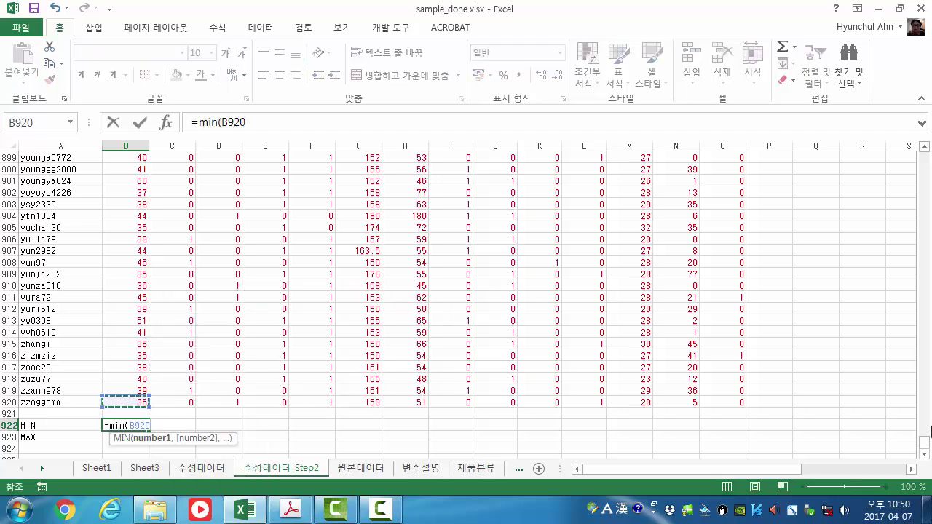
left_click_drag(926, 441, 925, 157)
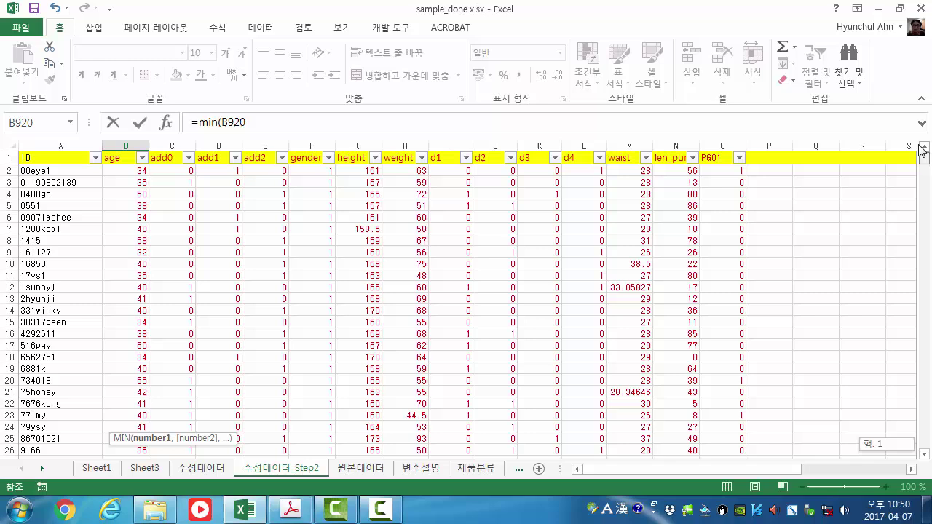
left_click(147, 172, "shift")
type(")")
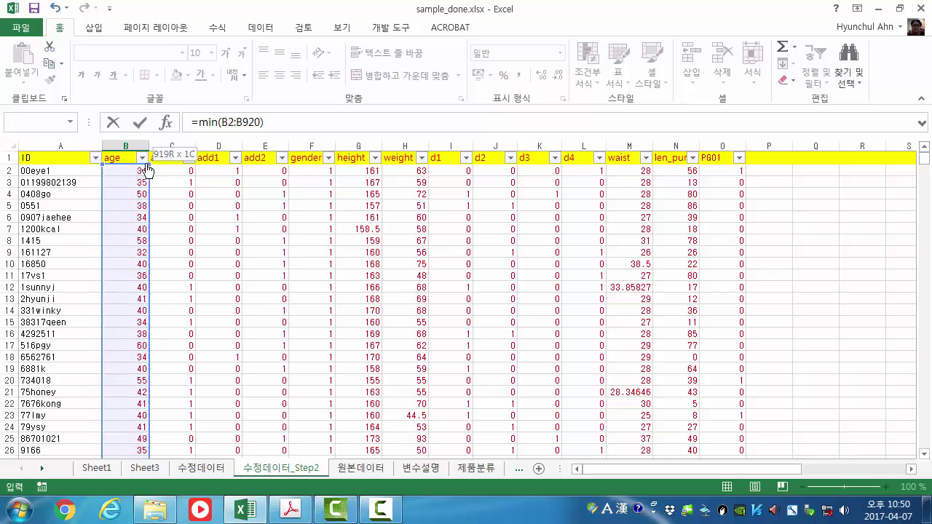
key("Return")
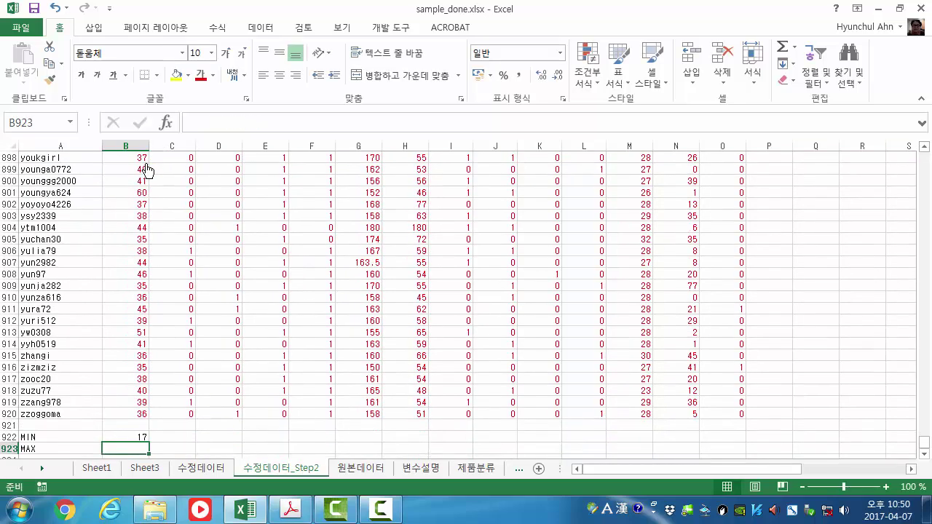
Calculate the maximum age in B923 with =MAX(B2:B920), and extend the MIN and MAX formulas across to column O
type("=max(")
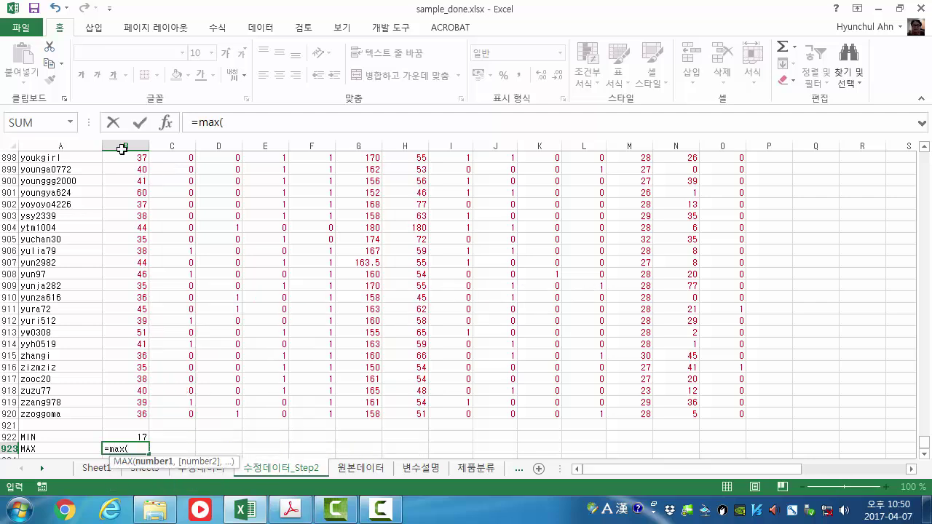
left_click(144, 413)
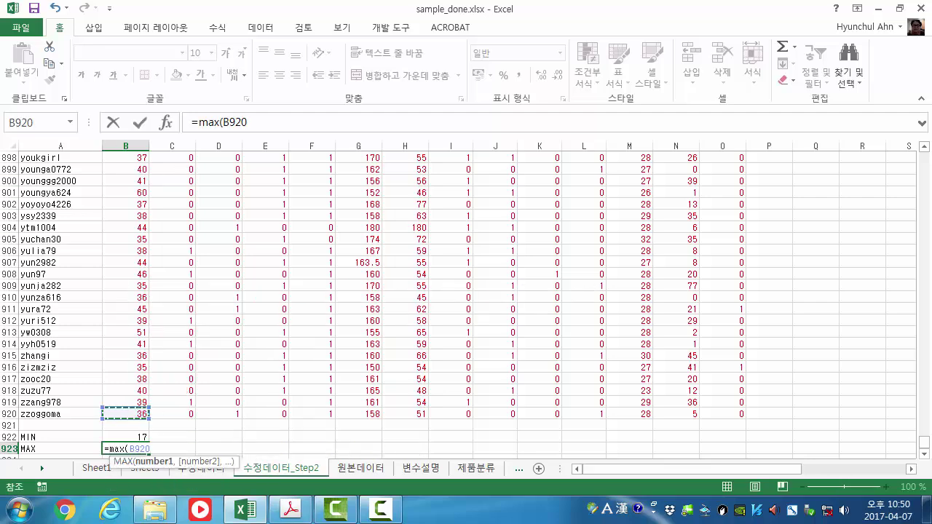
left_click_drag(924, 442, 924, 159)
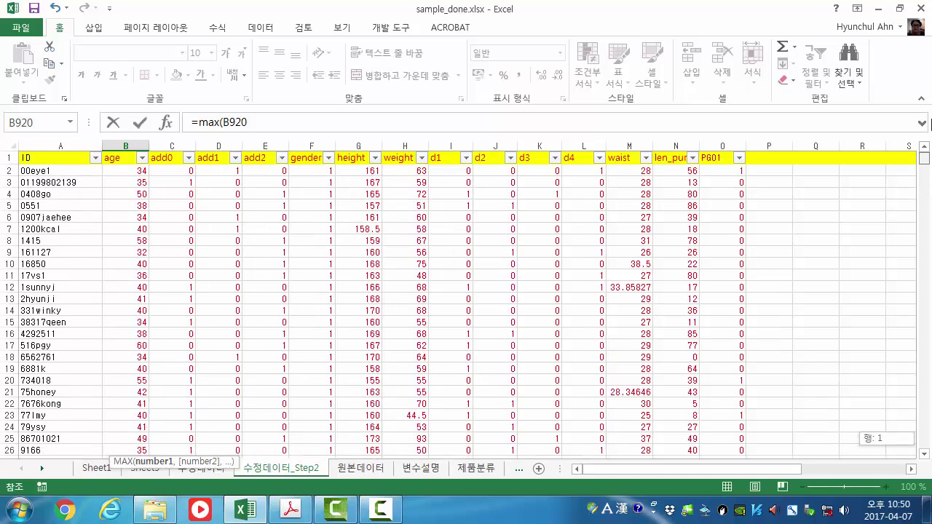
left_click(124, 171, "shift")
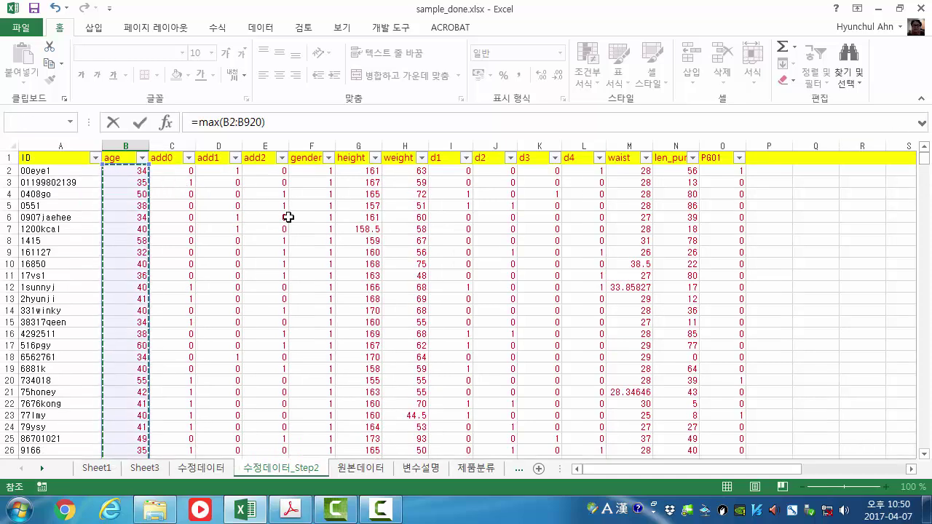
key("ctrl+Return")
key("Return")
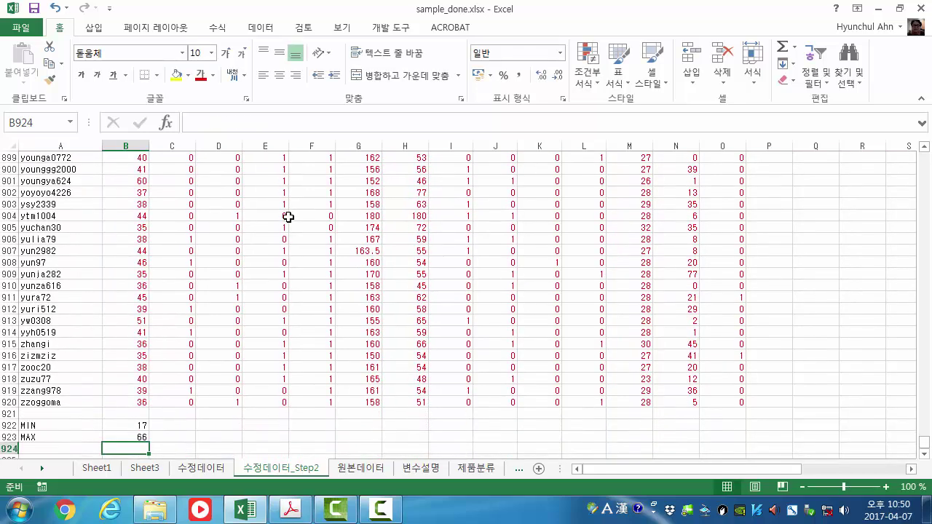
left_click_drag(136, 426, 741, 435)
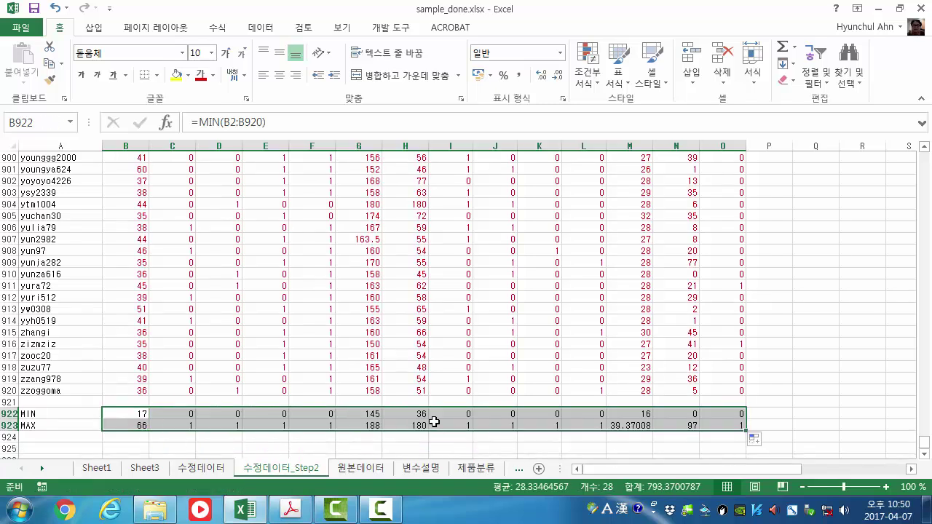
Examine the minimum and maximum of the height column for outliers
left_click(375, 425)
left_click(373, 416, "shift")
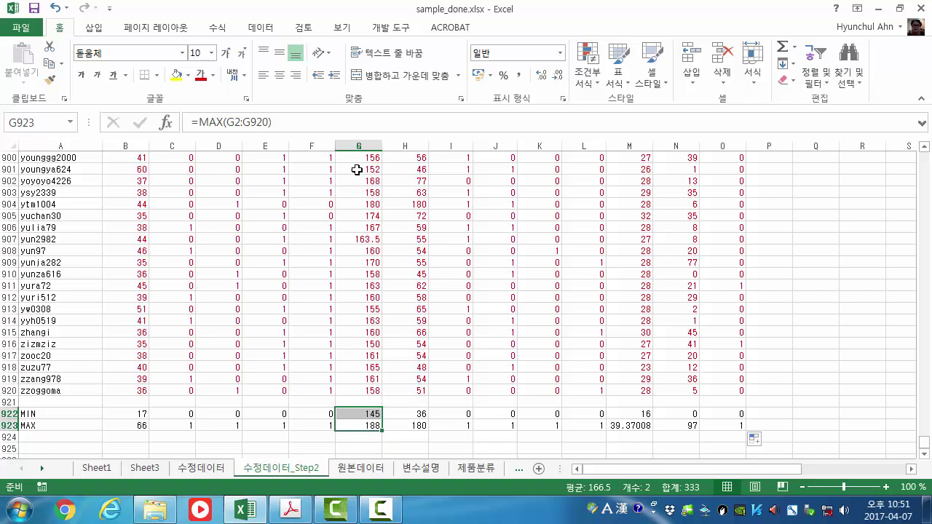
left_click(357, 145)
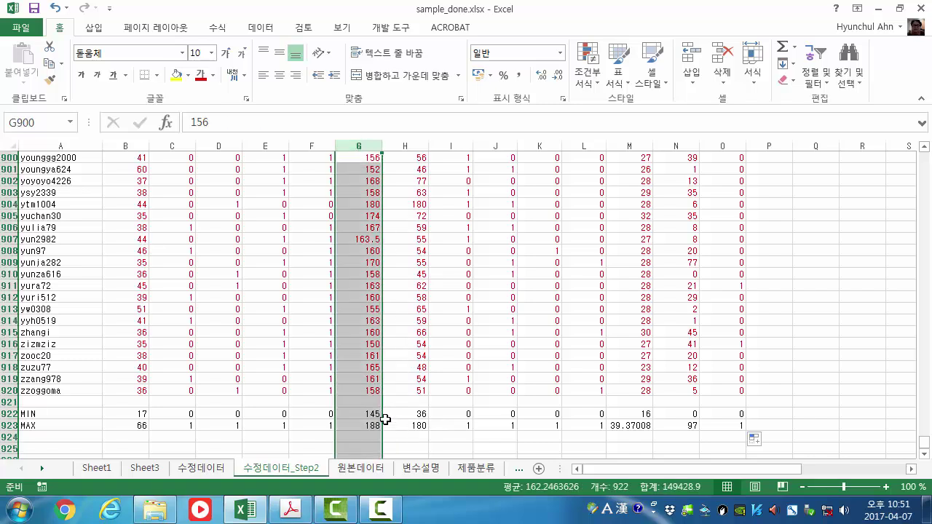
Check the minimum and maximum rows of the age and height columns for implausible values
left_click(134, 144)
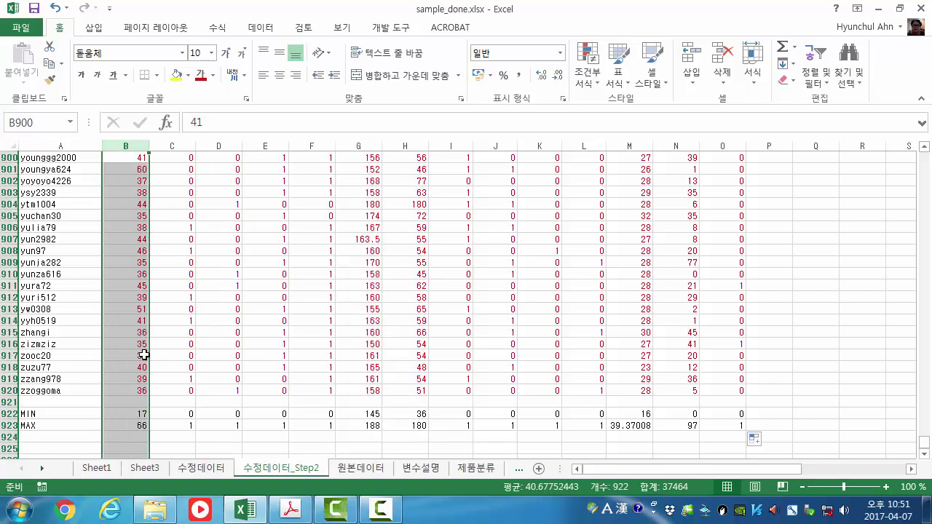
left_click(139, 413)
left_click_drag(139, 413, 139, 426)
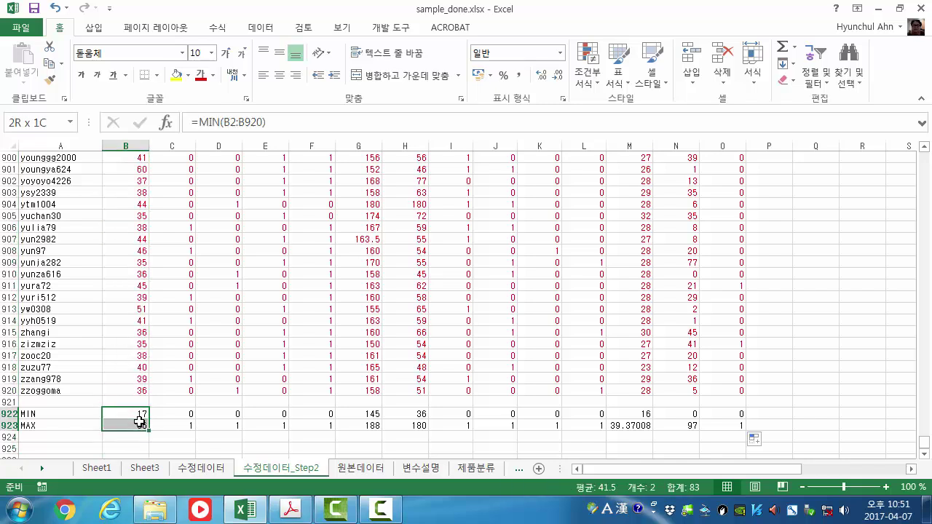
left_click(134, 143)
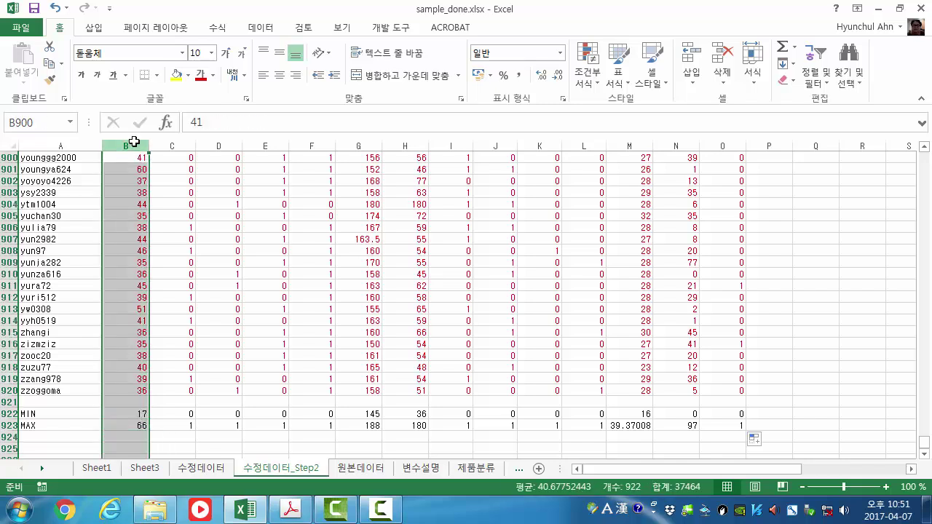
left_click(358, 144)
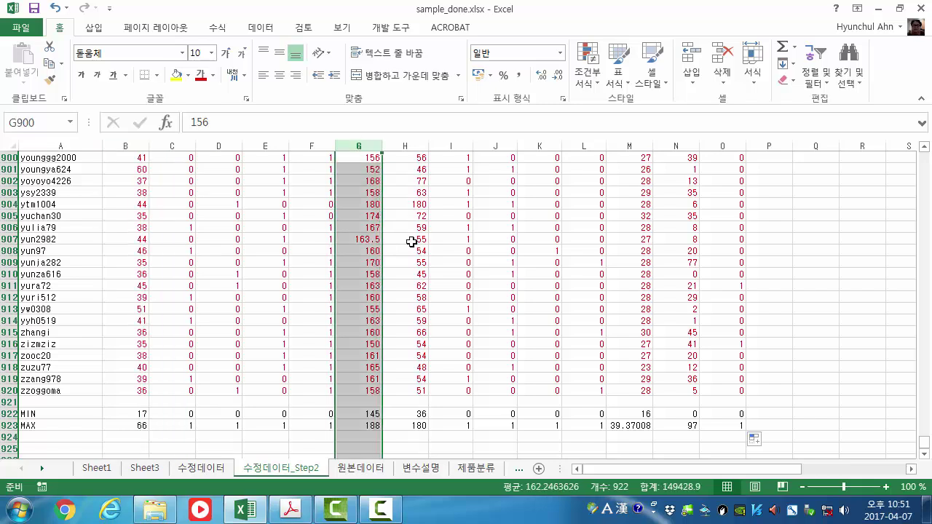
left_click(375, 414)
left_click(376, 425)
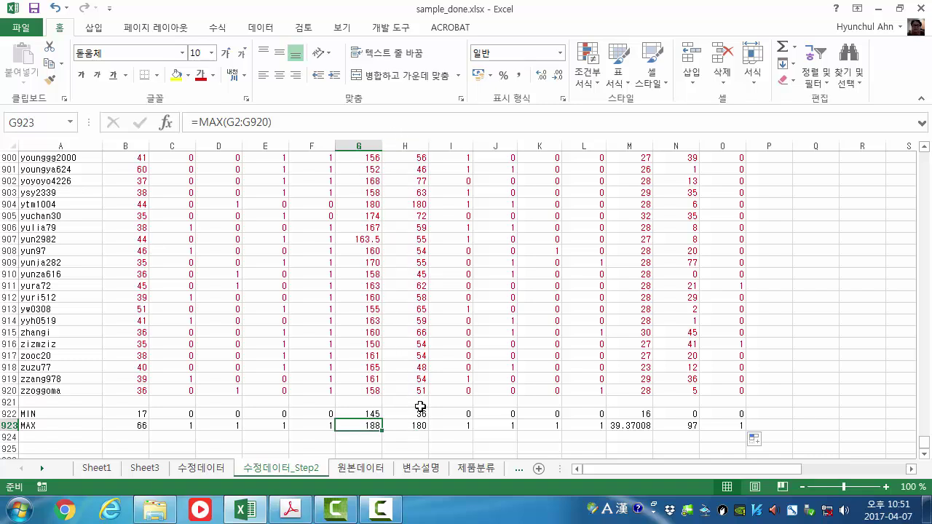
Examine the weight column's minimum and maximum, and compare the weight with the height in row 904
left_click(412, 147)
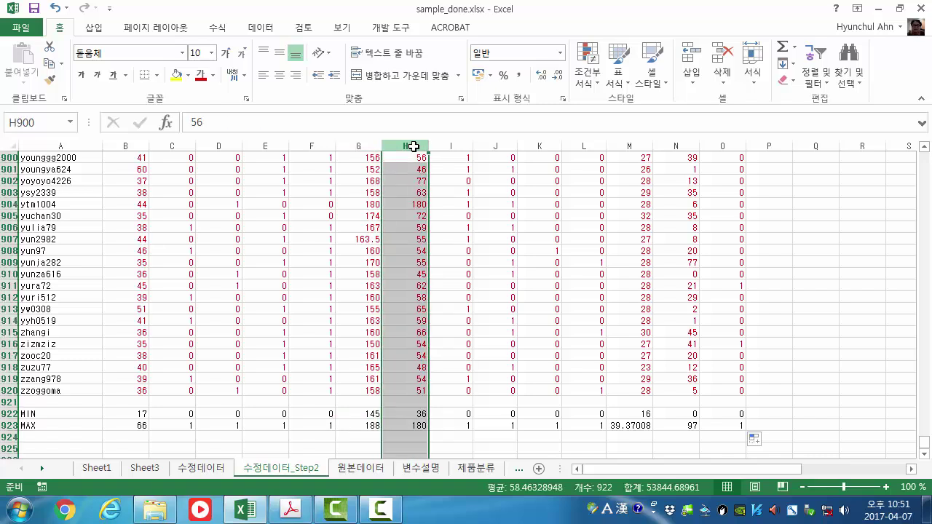
left_click(422, 427)
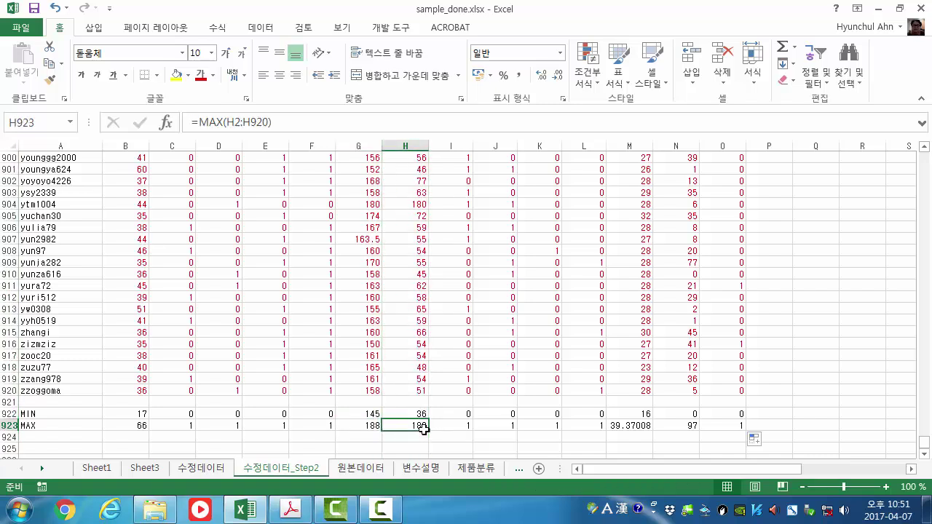
left_click(418, 204)
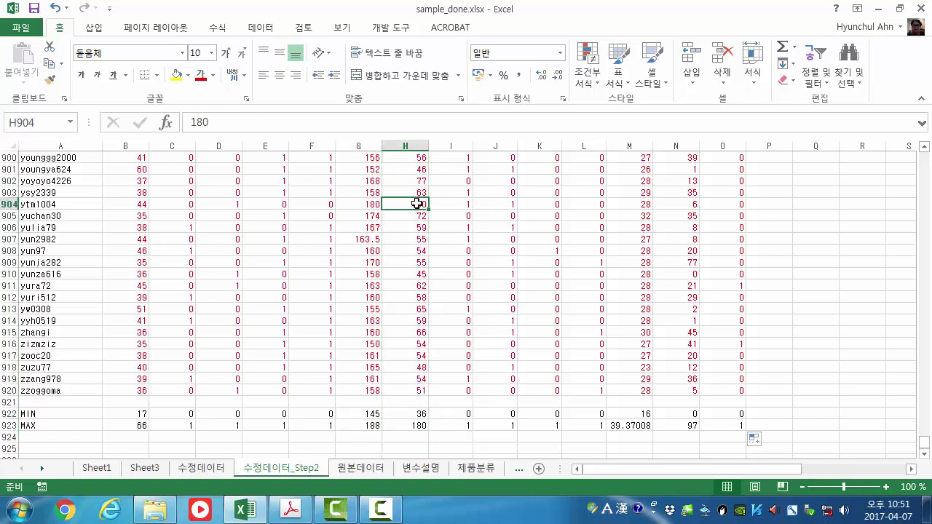
left_click(370, 205)
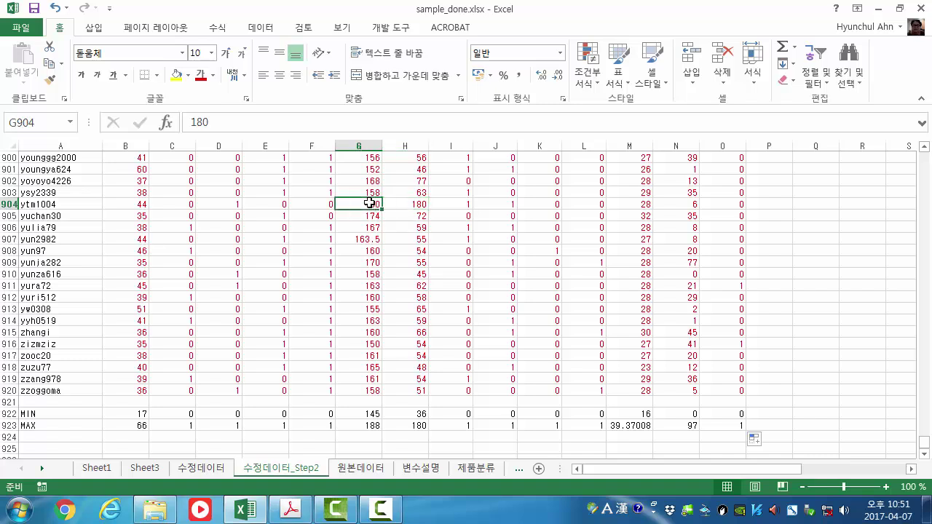
left_click(408, 203)
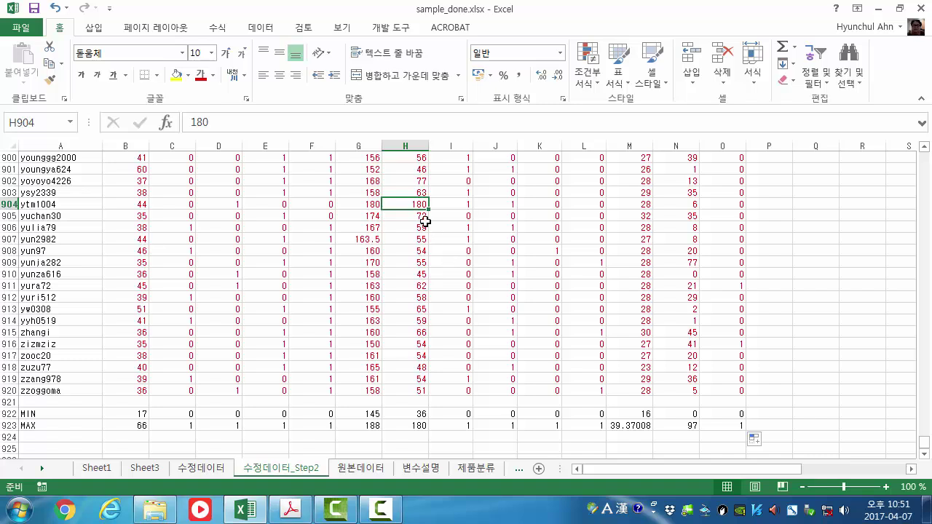
left_click_drag(422, 437, 412, 416)
left_click(415, 435)
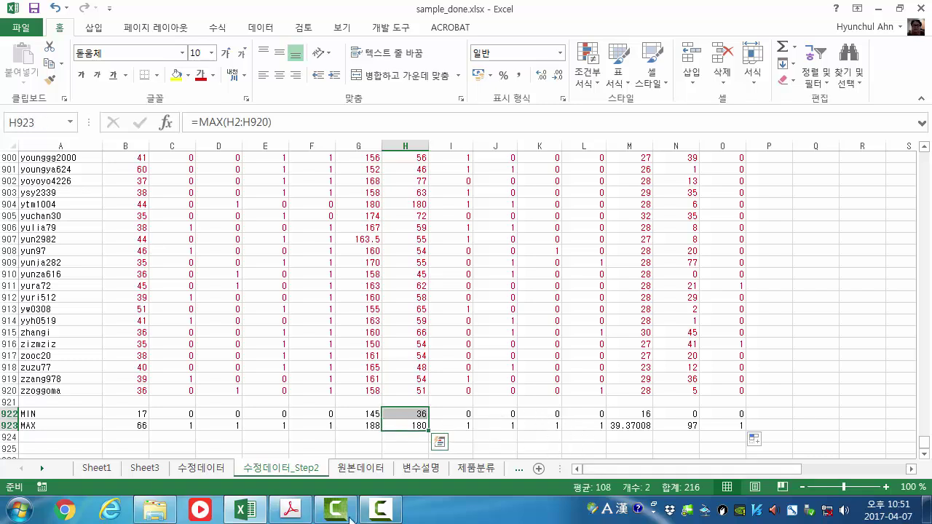
Examine the minimum and maximum of columns M and N for outliers
mouse_move(248, 515)
left_click_drag(644, 426, 645, 381)
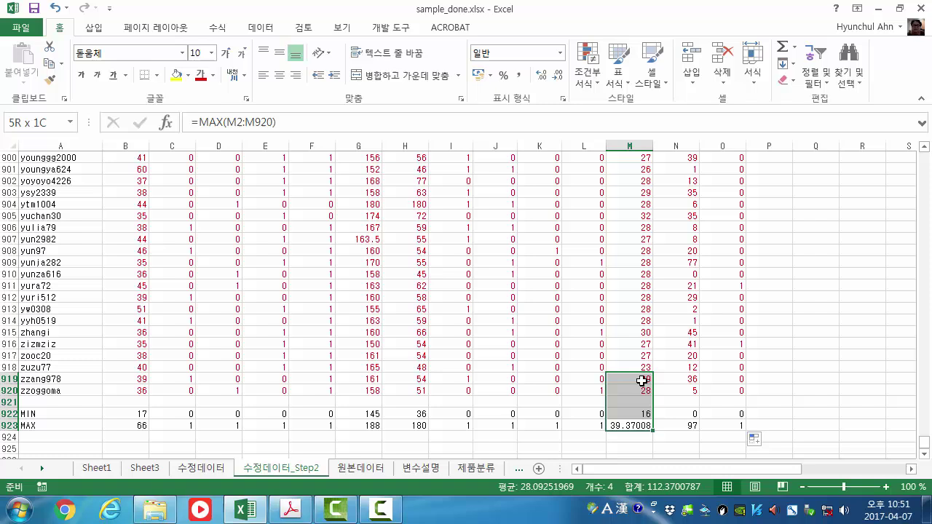
left_click(646, 298)
left_click_drag(650, 415, 645, 421)
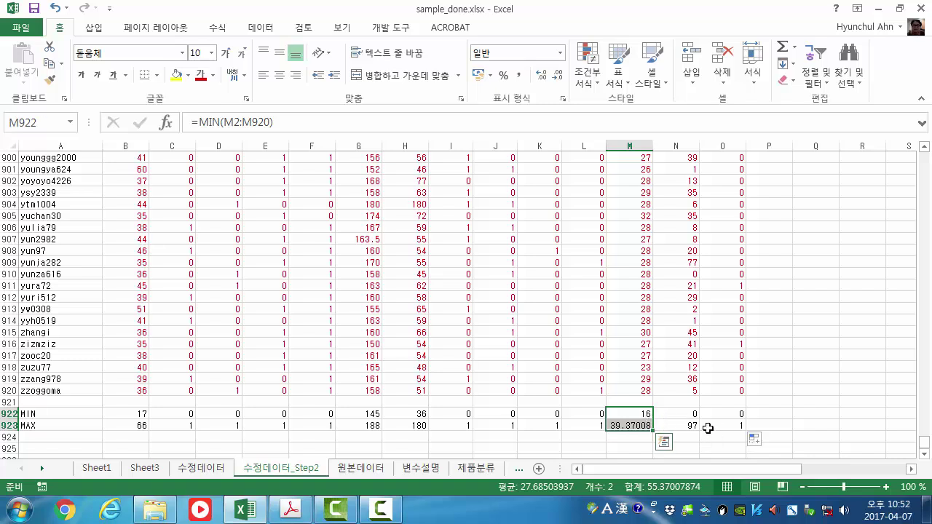
left_click_drag(697, 415, 688, 426)
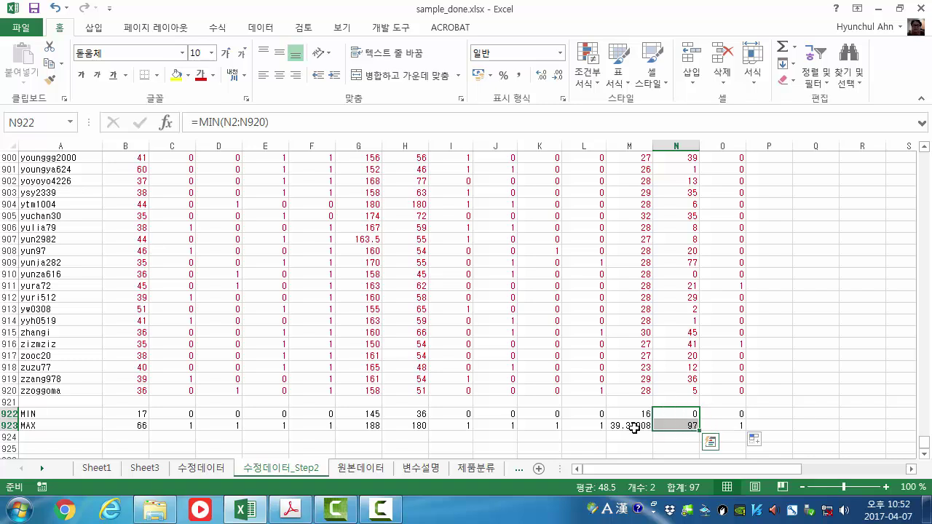
left_click_drag(632, 426, 641, 414)
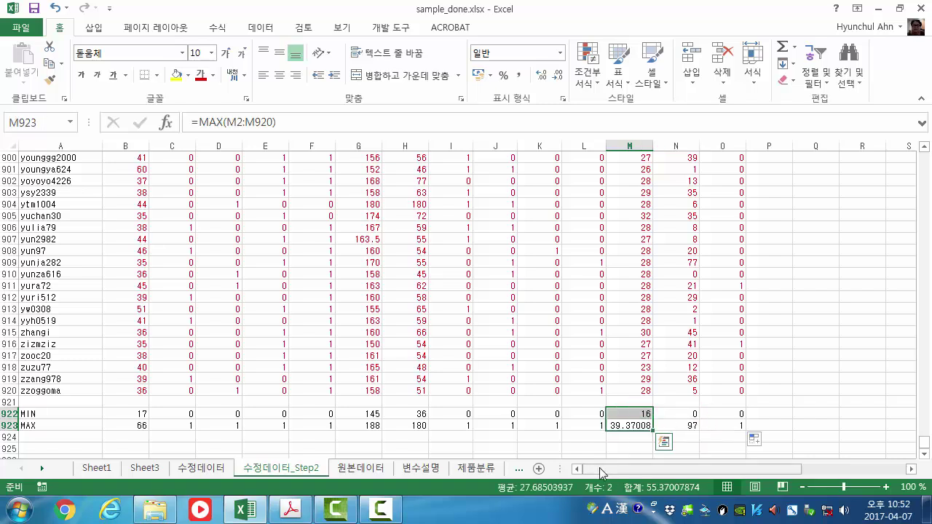
Highlight the MIN and MAX cells of height, weight and waist (G922:H923 and M922:M923) with yellow fill
left_click_drag(376, 417, 402, 424)
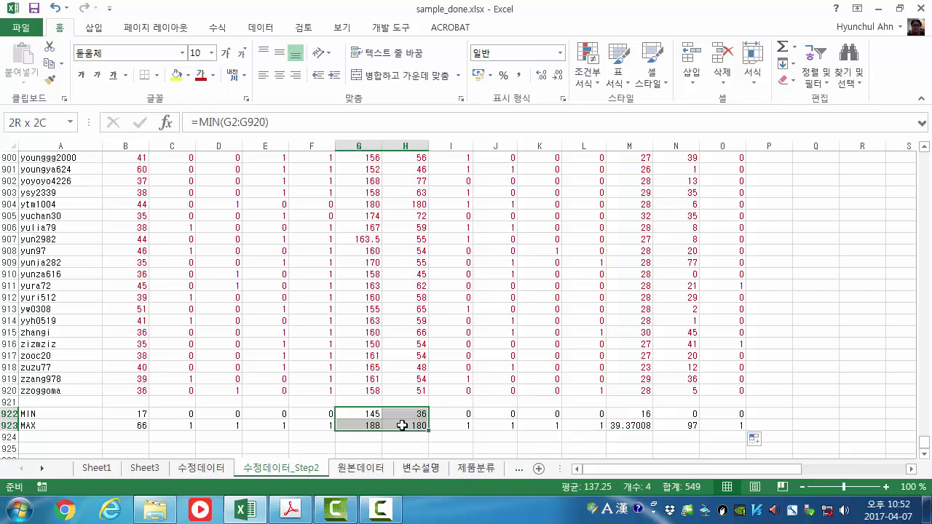
left_click(176, 75)
left_click(647, 415)
left_click_drag(647, 415, 645, 426)
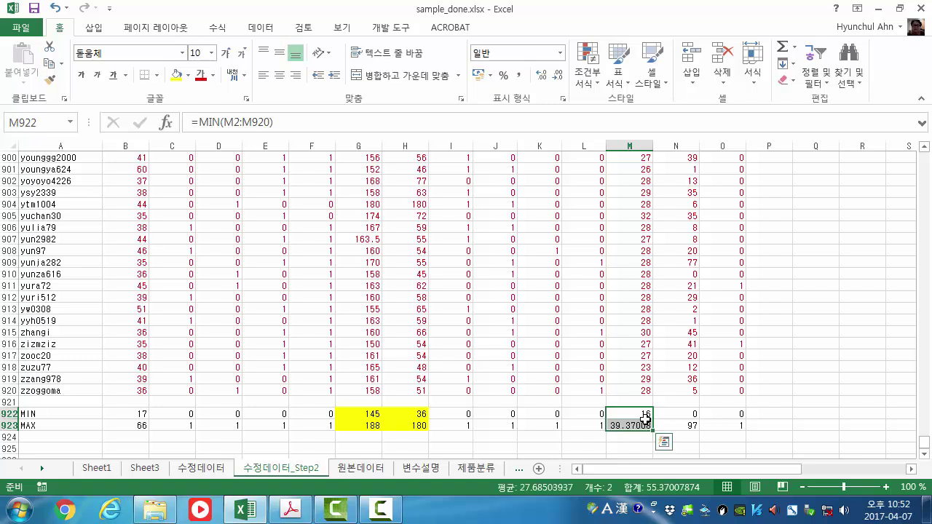
left_click(177, 75)
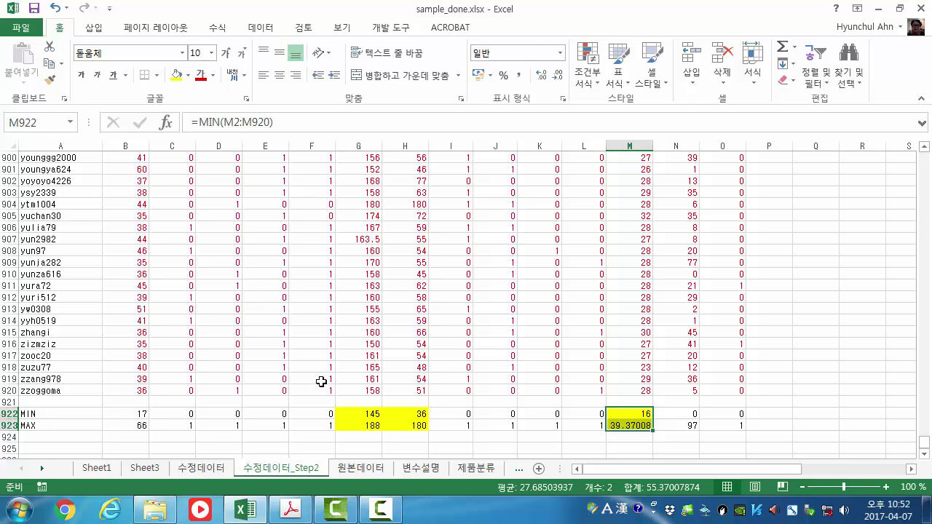
left_click(378, 416)
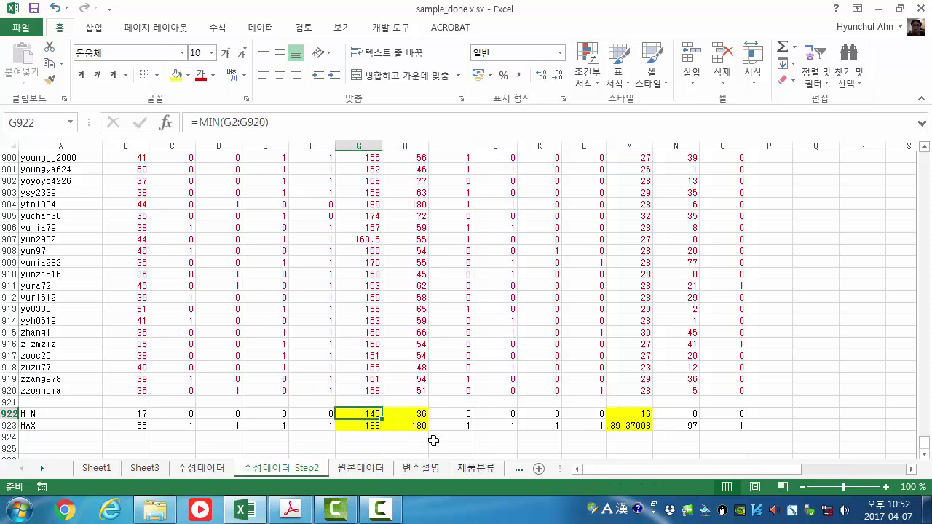
scroll(370, 368, "down", 2)
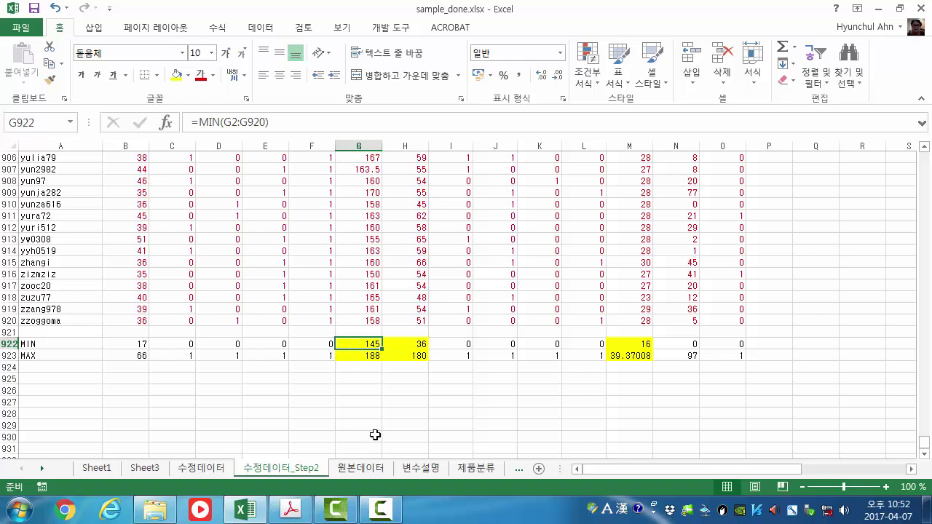
left_click(366, 379)
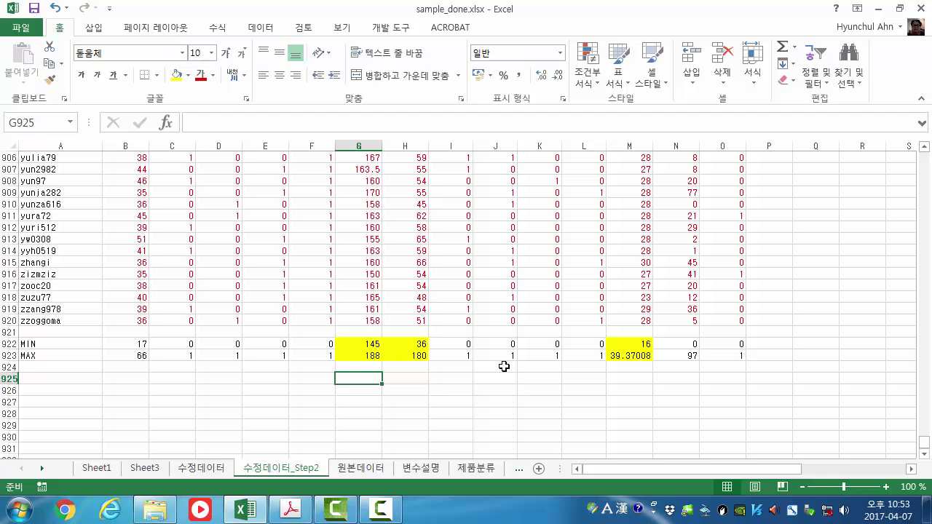
Switch to biza02.pdf in Adobe Acrobat Pro, review the rule for adjusting the top and bottom 10% of values, and return to the workbook
left_click(290, 510)
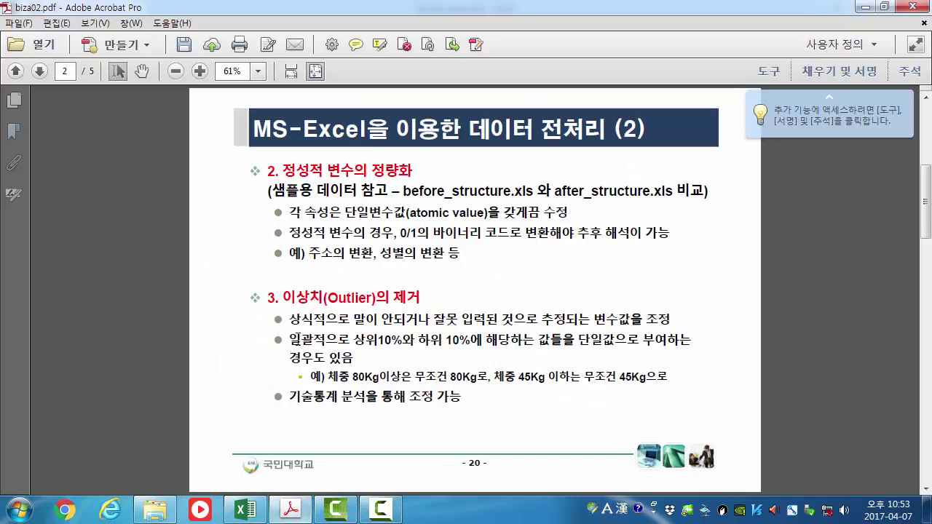
left_click_drag(296, 335, 656, 369)
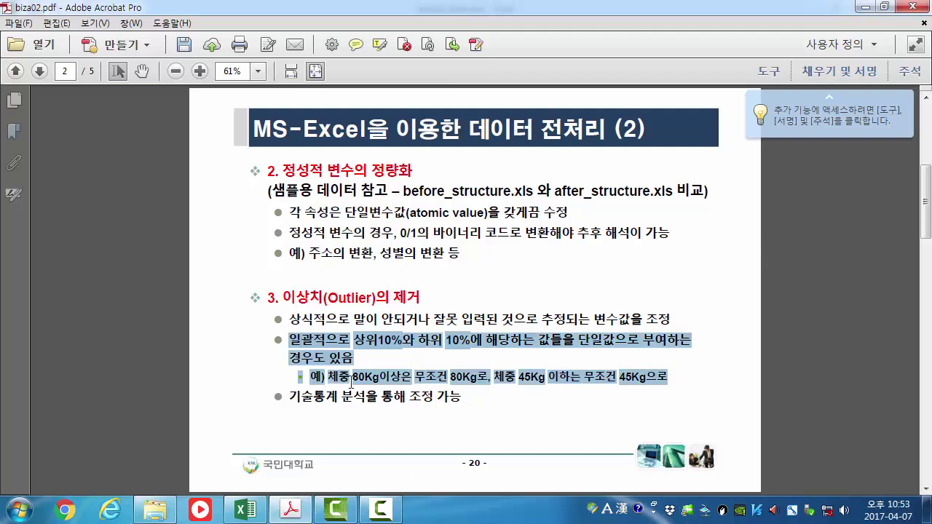
left_click(865, 7)
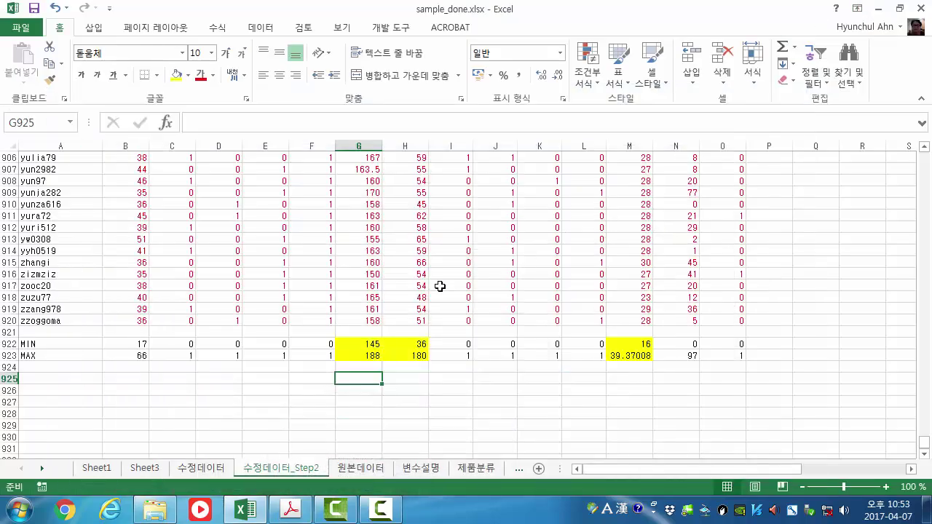
Insert an empty column directly after each of the height, weight and waist columns
right_click(398, 145)
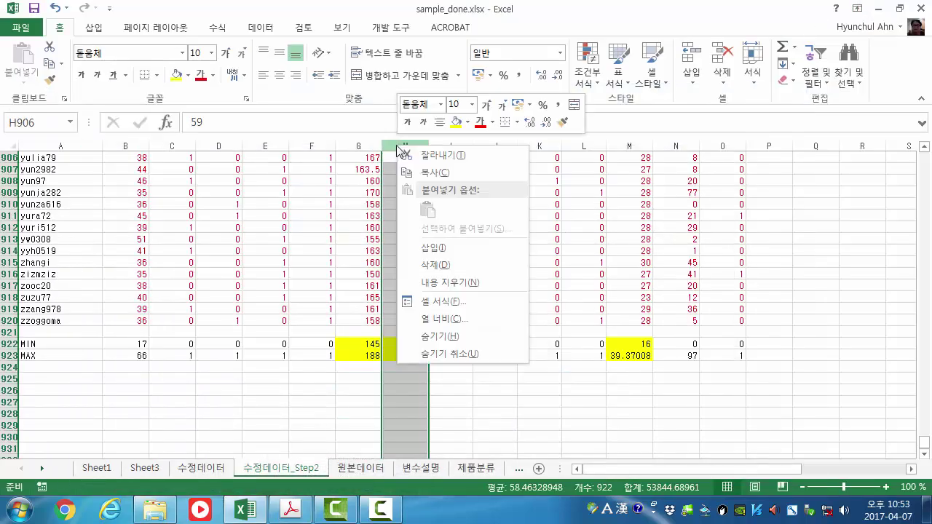
left_click(434, 248)
left_click(491, 147)
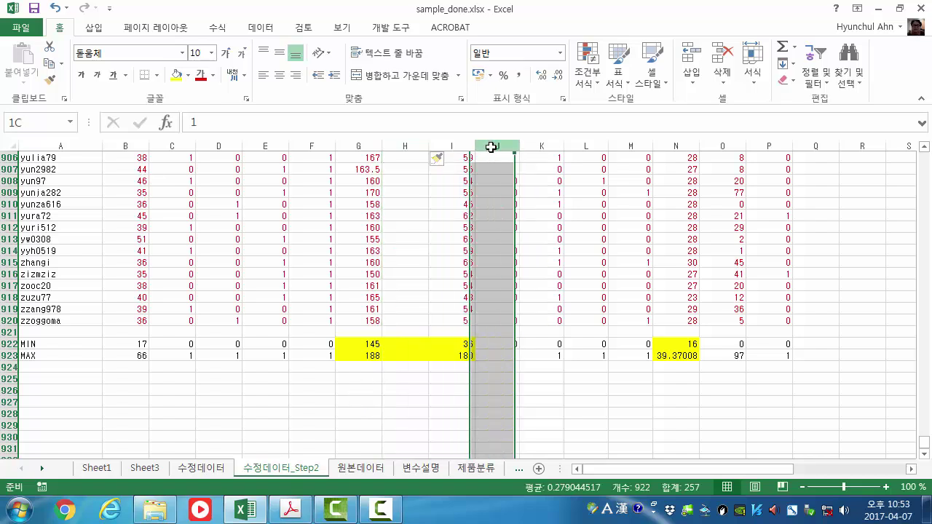
right_click(491, 147)
left_click(535, 248)
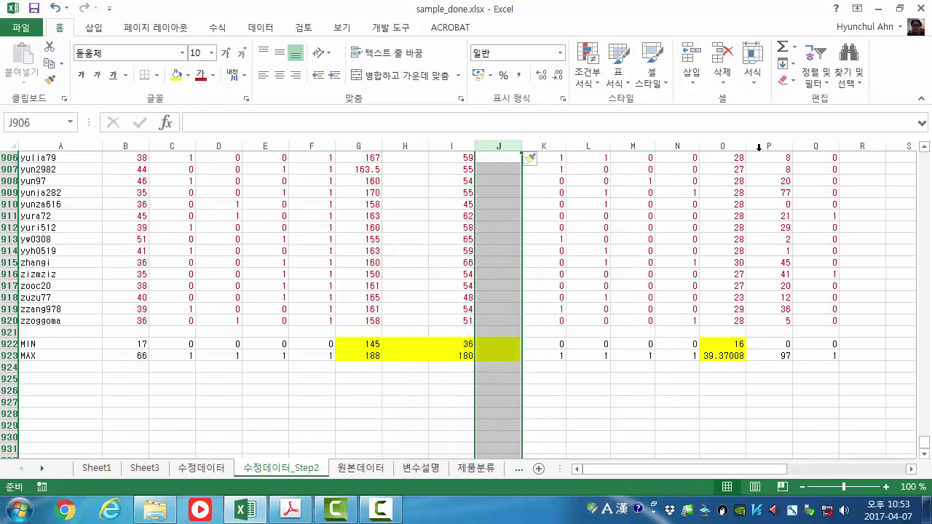
left_click(759, 148)
right_click(761, 148)
left_click(784, 251)
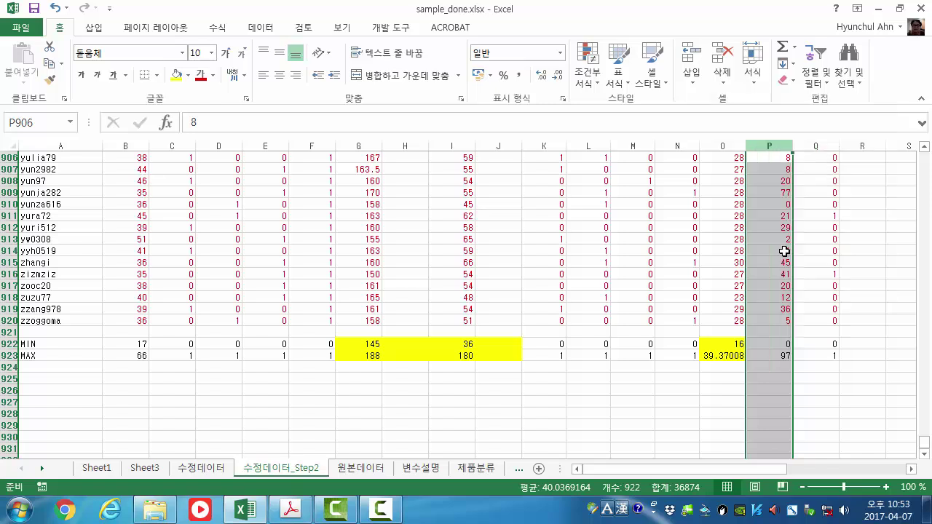
Enter =PERCENTILE(G2:G920,0.1) in G925 to get the lower percentile limit of the height column
left_click(364, 379)
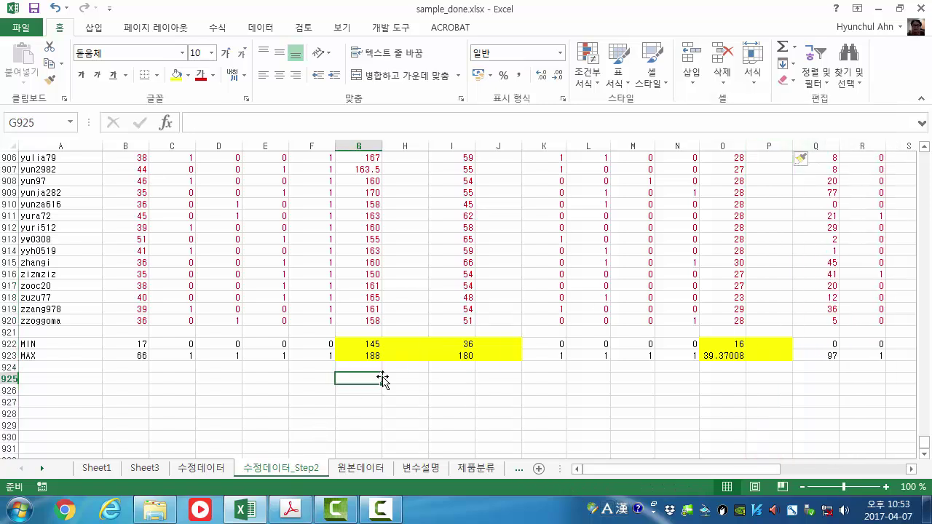
type("=")
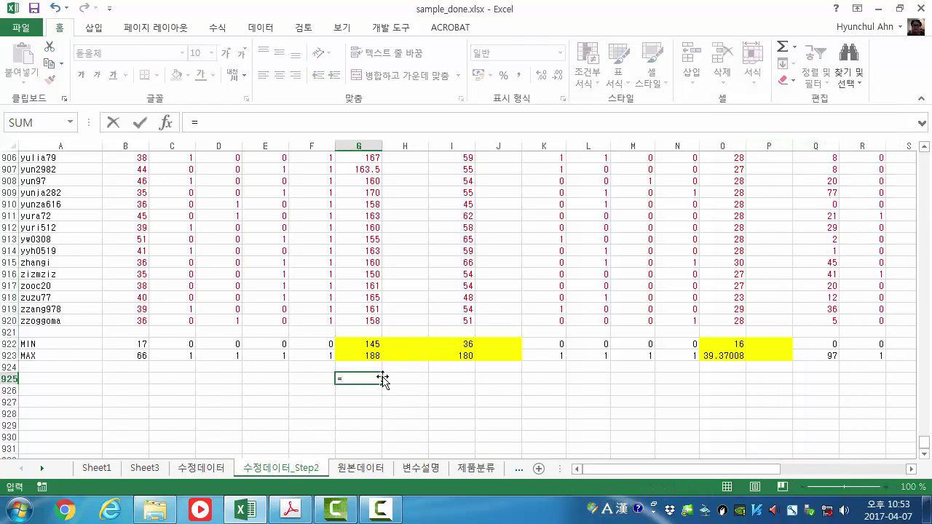
type("per")
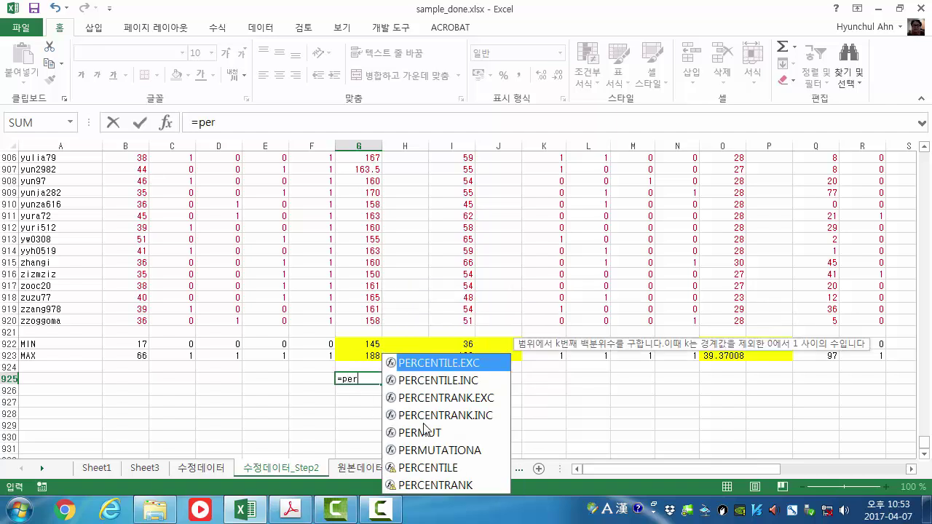
left_click(424, 471)
double_click(423, 470)
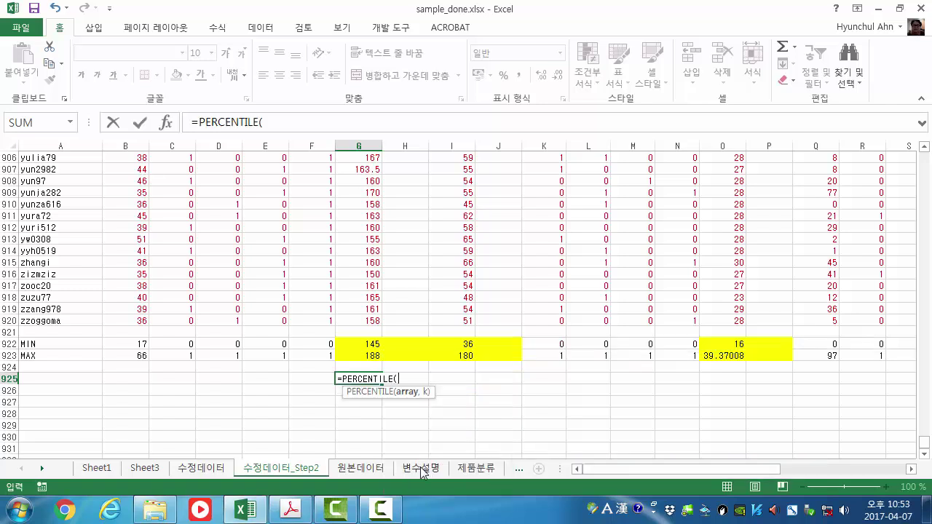
left_click(353, 320)
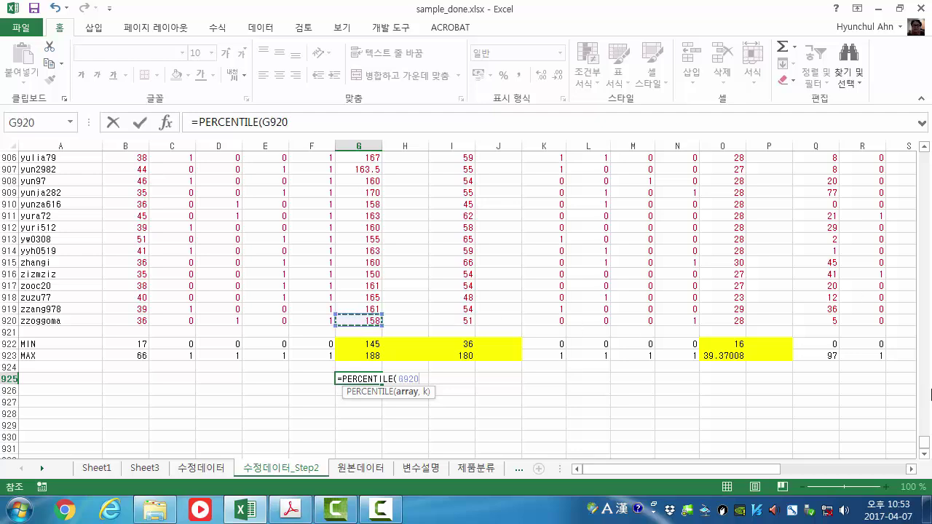
left_click_drag(925, 440, 925, 156)
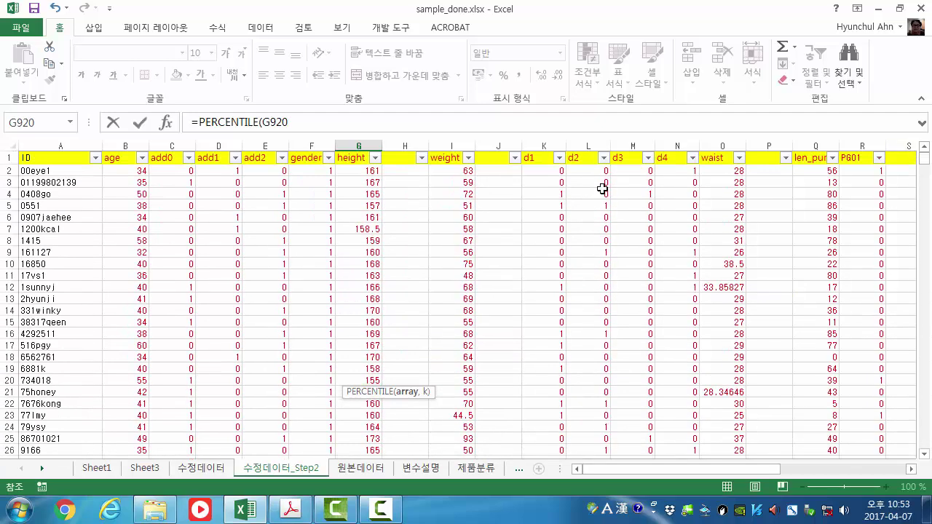
left_click(366, 172, "shift")
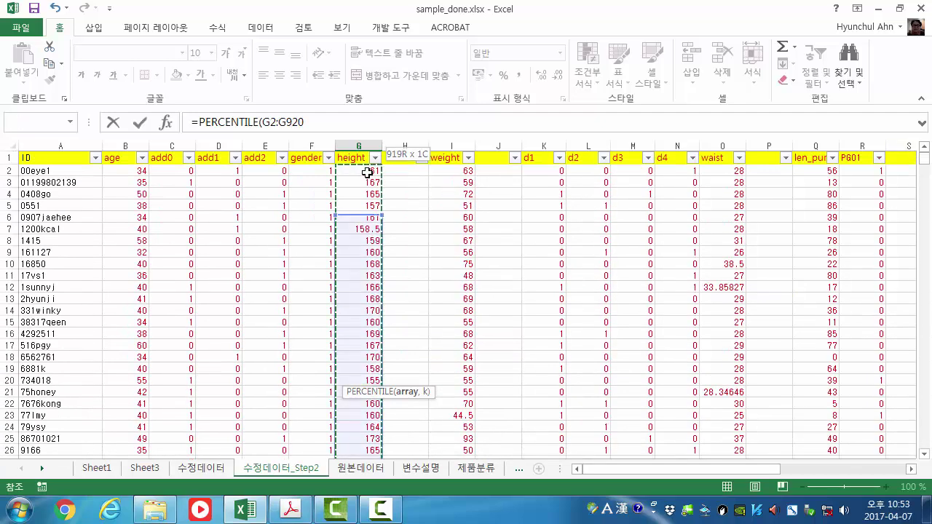
left_click(357, 119)
type(",")
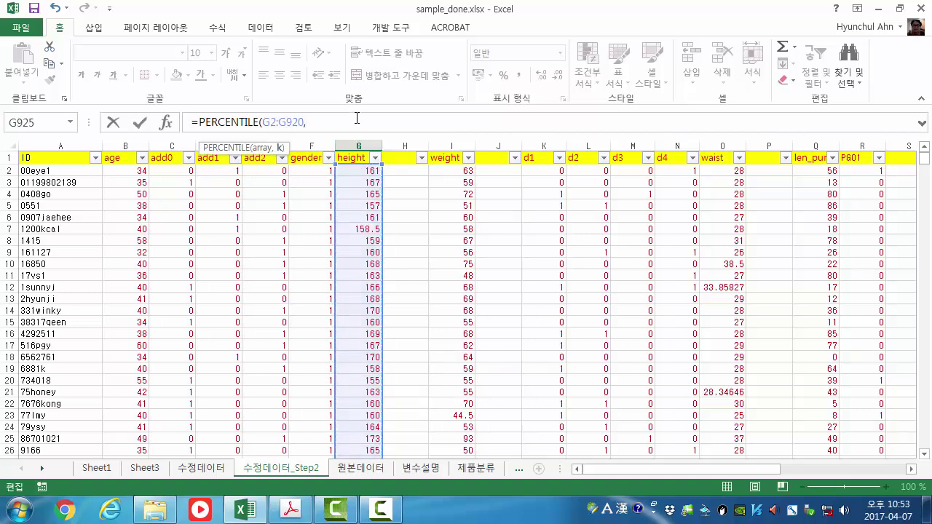
type("0.1)")
key("Return")
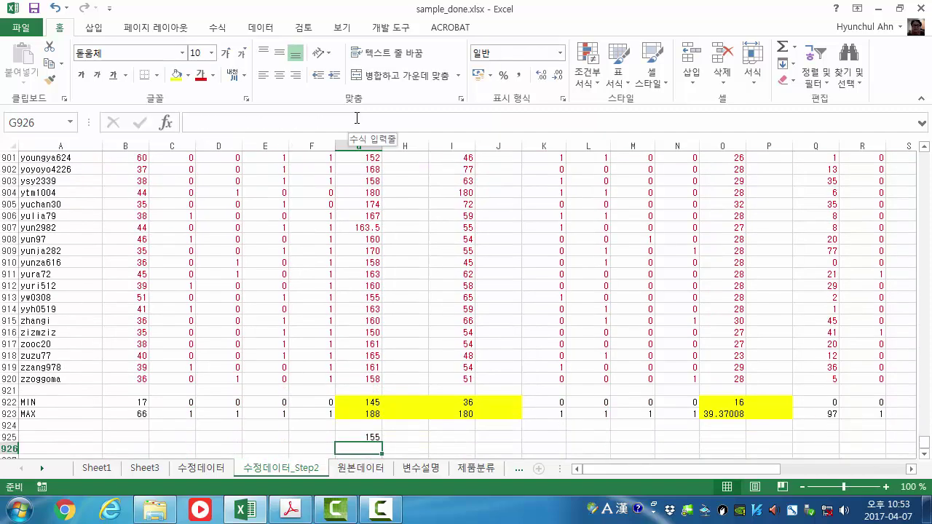
Enter =PERCENTILE(G2:G920,0.9) in G926 to get the upper percentile limit of the height column
type("=")
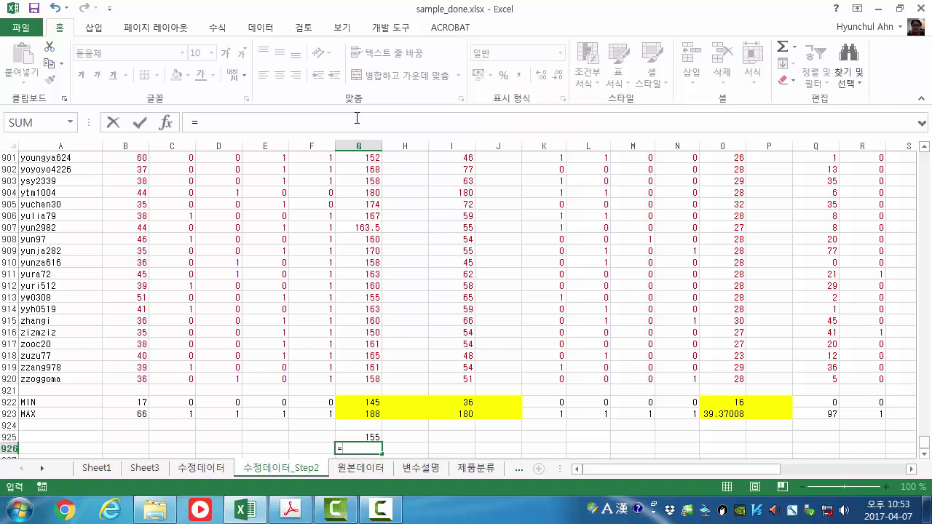
type("percentile(")
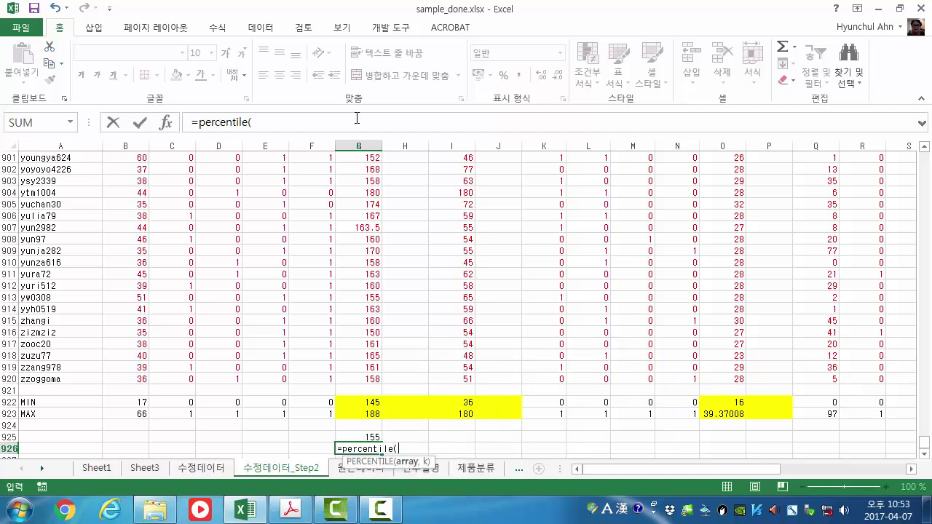
left_click(362, 377)
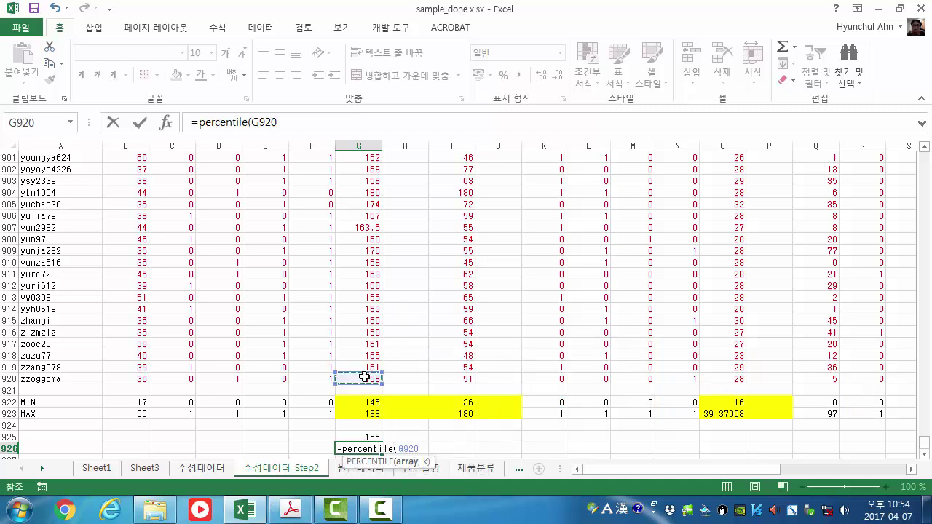
left_click_drag(926, 440, 926, 152)
left_click(364, 171, "shift")
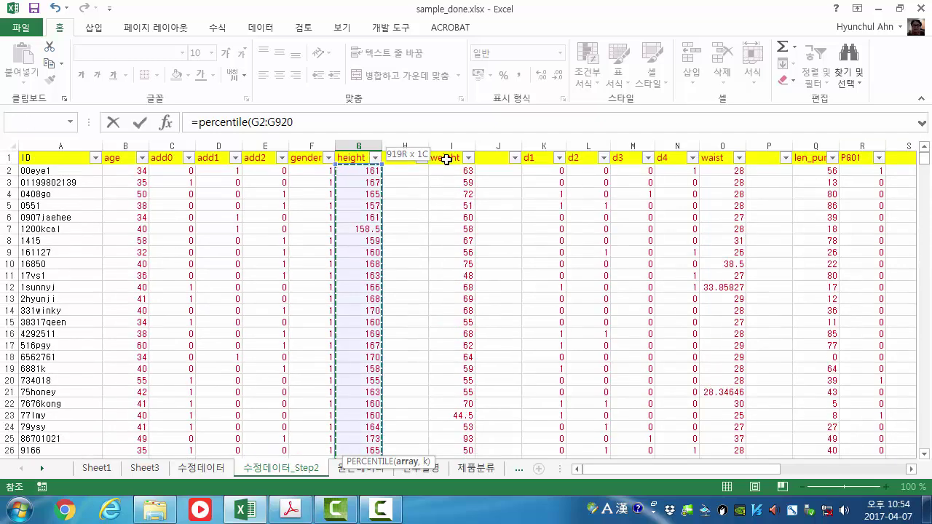
type(",0.9")
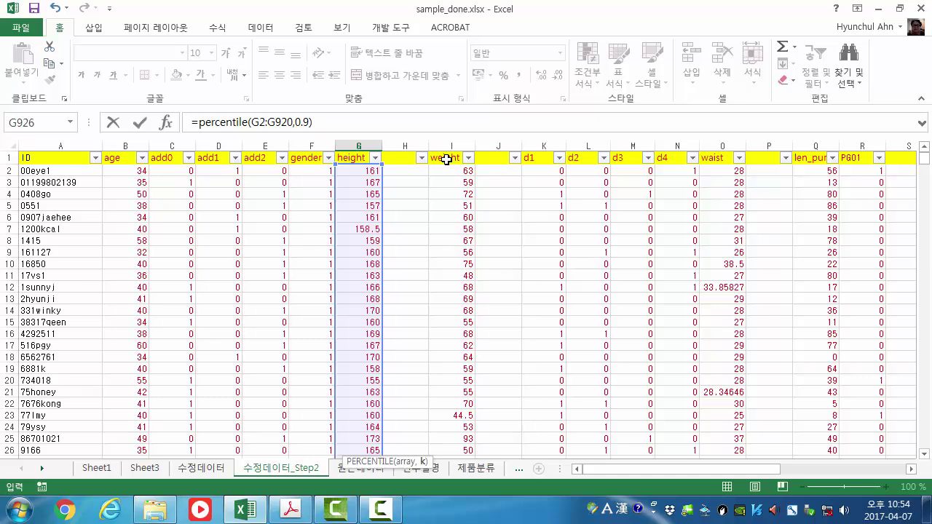
key("Return")
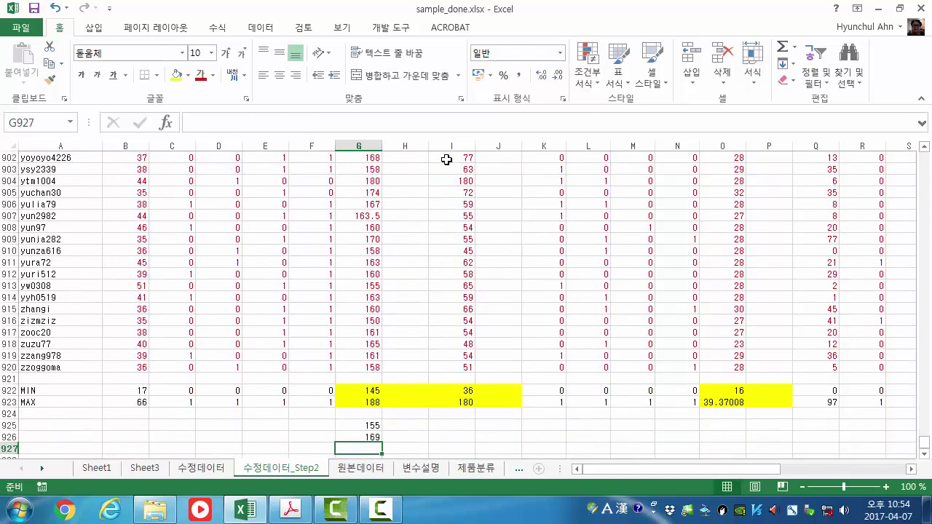
key("Up")
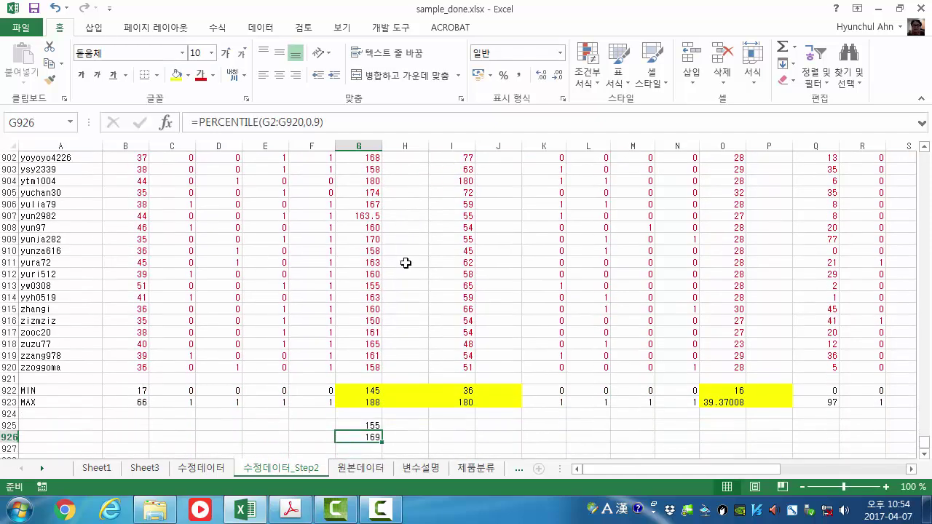
left_click(370, 425)
left_click(371, 436)
Set the percentile argument of the height limit formulas to 0.05 in G925 and 0.95 in G926
left_click(369, 426)
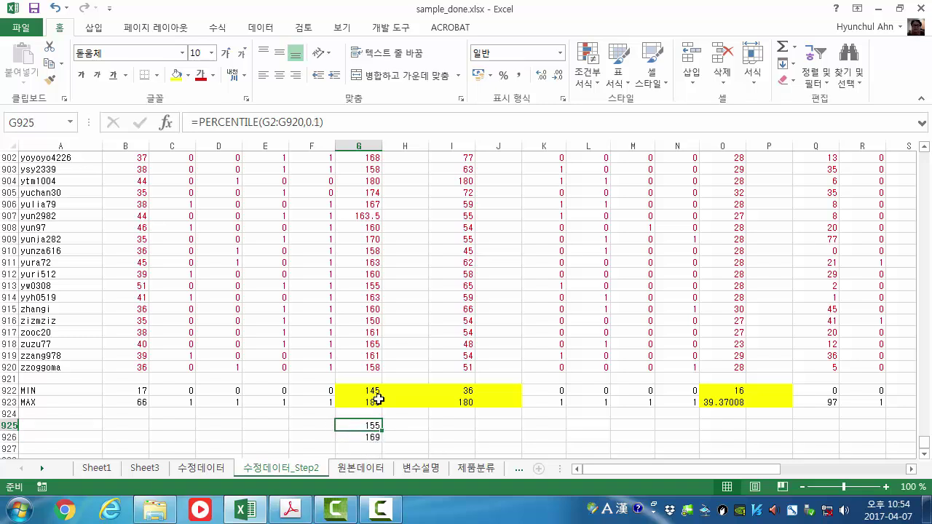
left_click(316, 122)
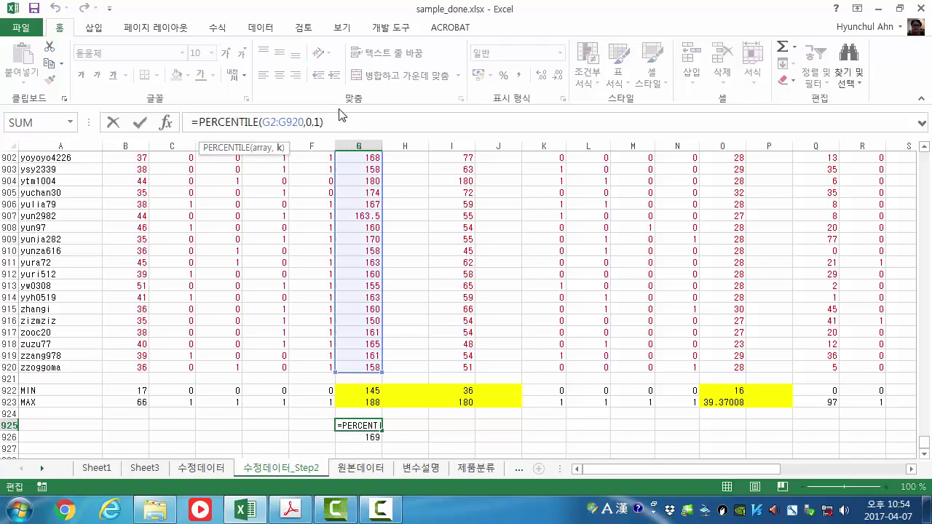
key("shift+Right")
type("05")
key("Return")
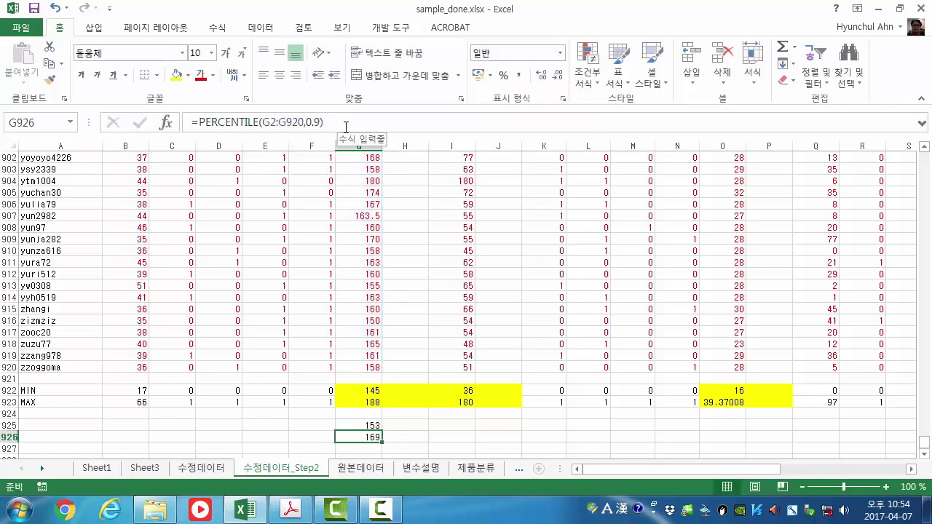
left_click(318, 122)
type("5")
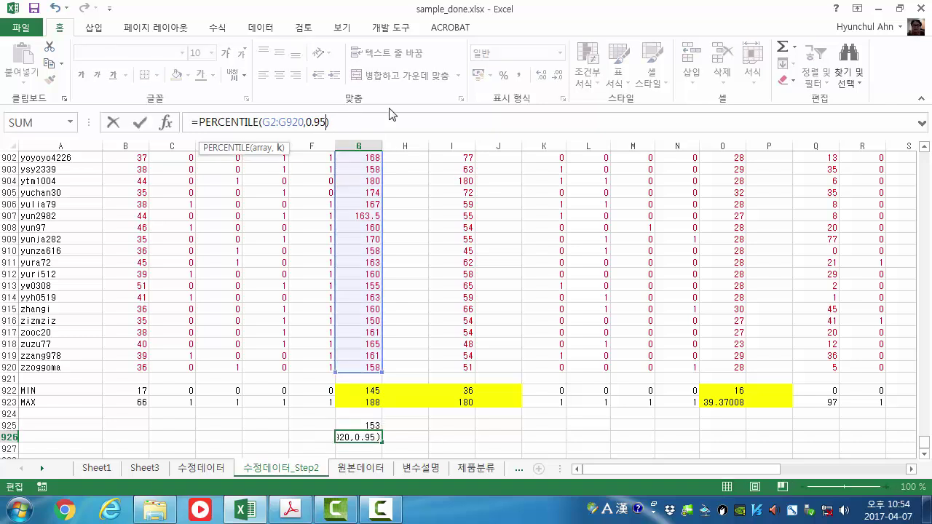
key("Return")
key("Up")
key("Up")
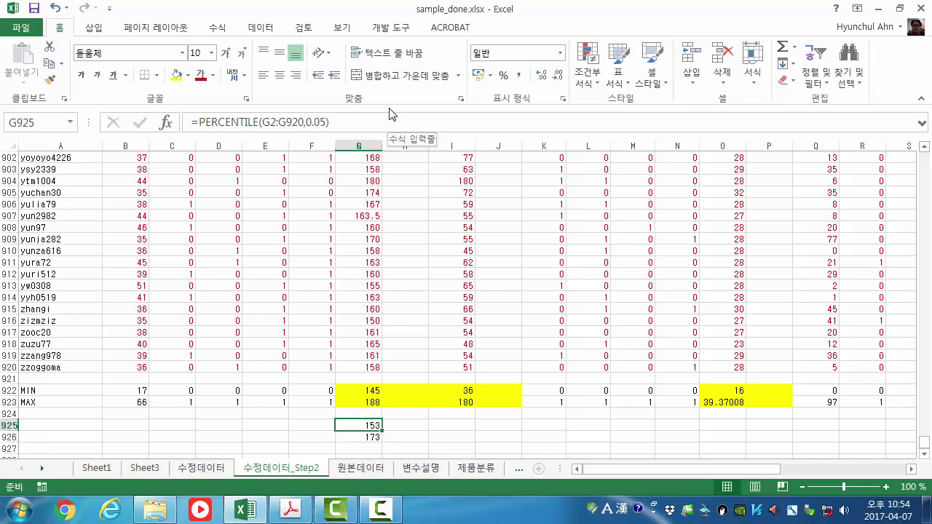
key("shift+Down")
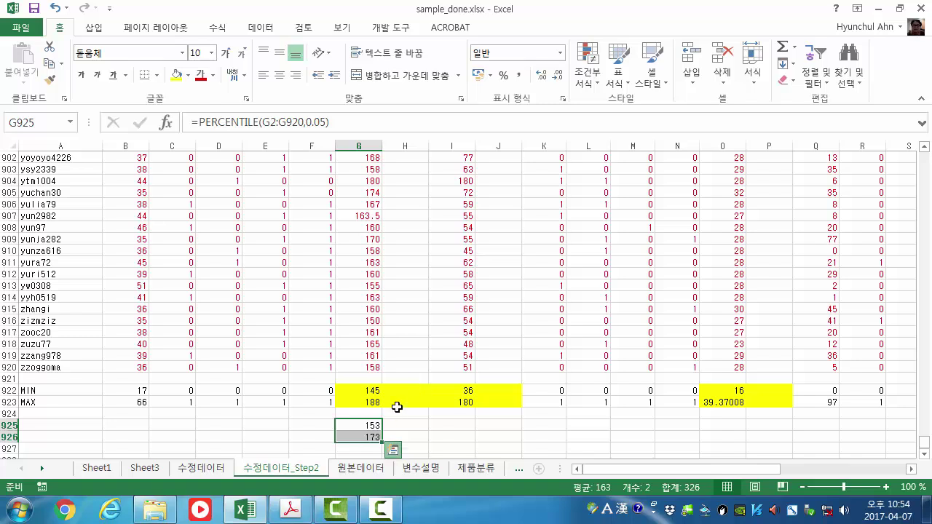
key("ctrl+q")
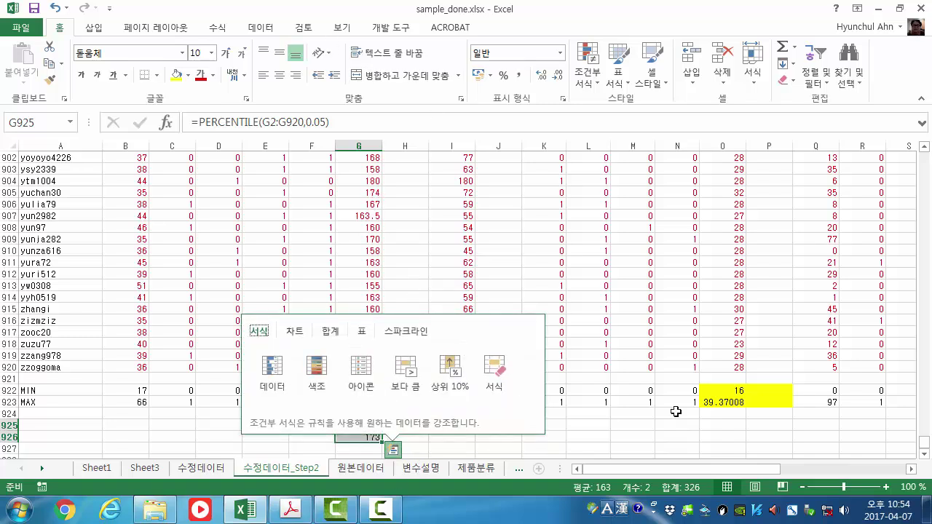
left_click(659, 415)
left_click(371, 427)
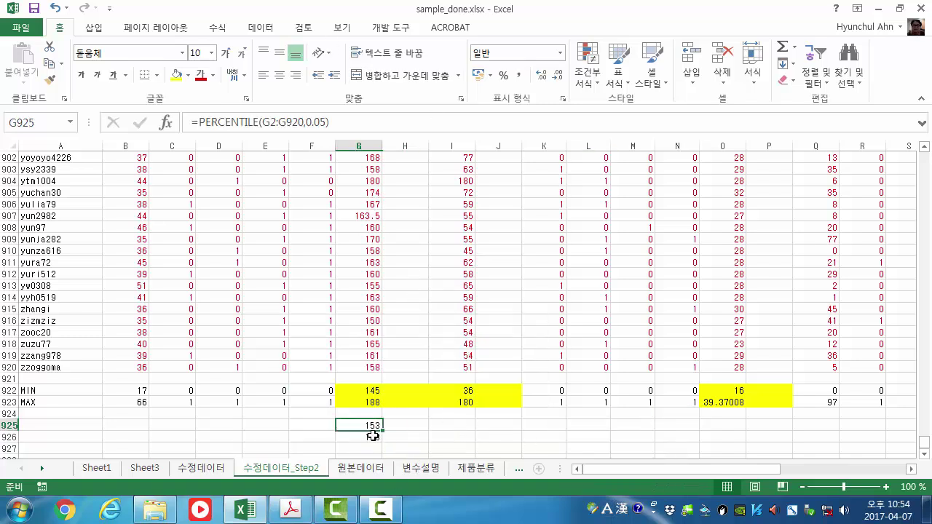
left_click(373, 437)
left_click(371, 428)
left_click(376, 437)
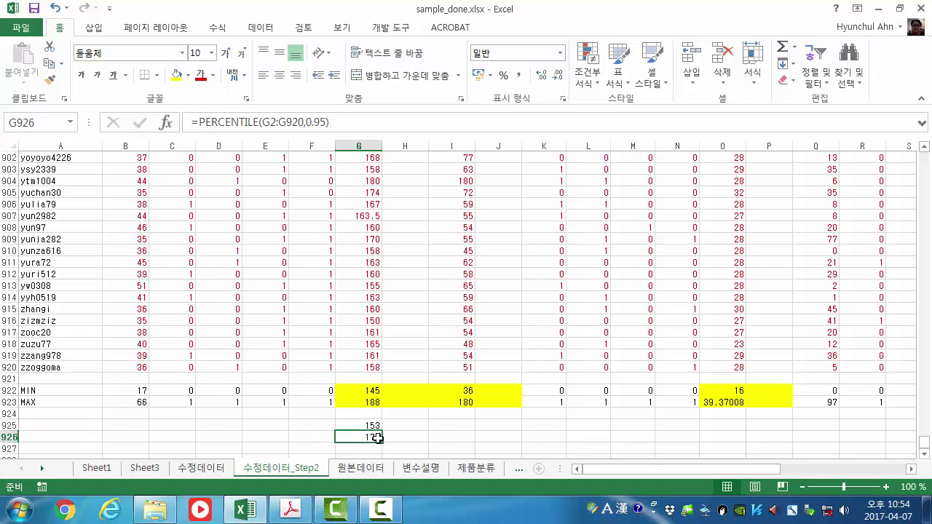
Copy the height percentile formulas from G925:G926 to I925:I926 to calculate the weight limits
left_click_drag(378, 426, 376, 437)
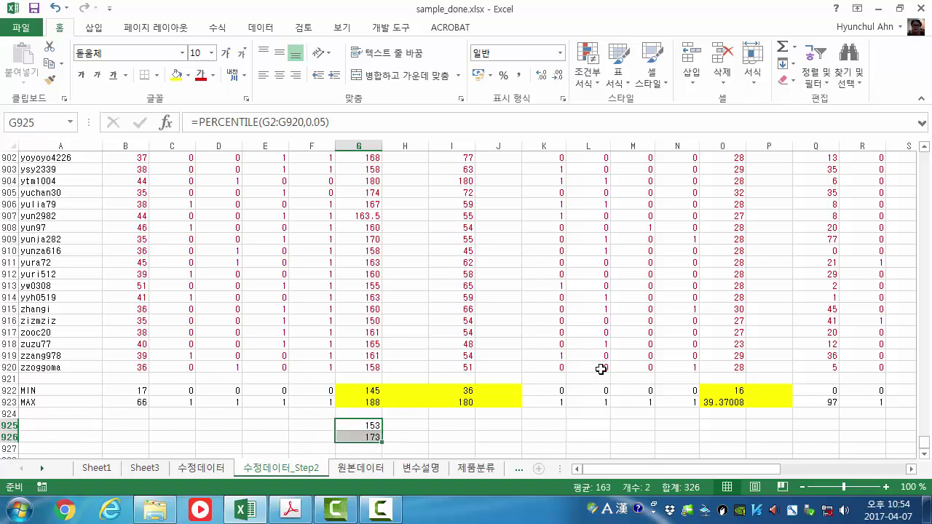
key("ctrl+c")
left_click(460, 425)
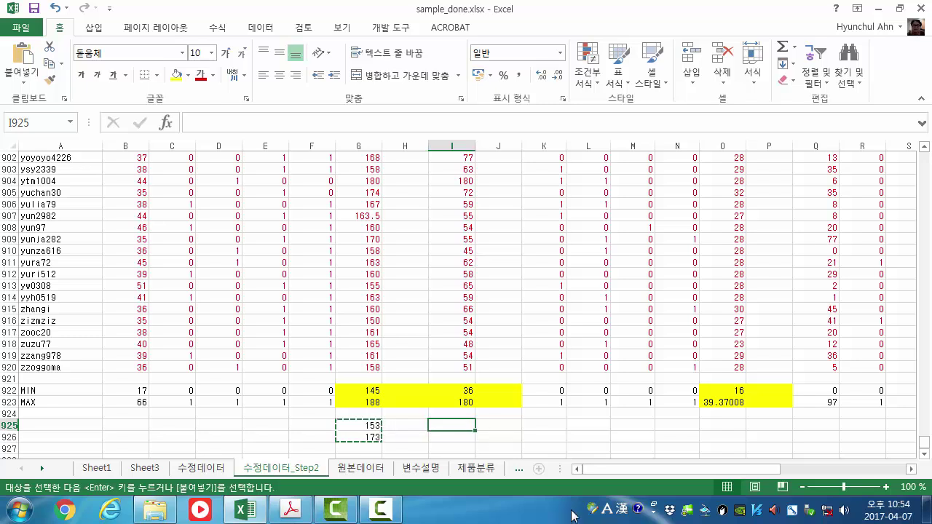
key("ctrl+v")
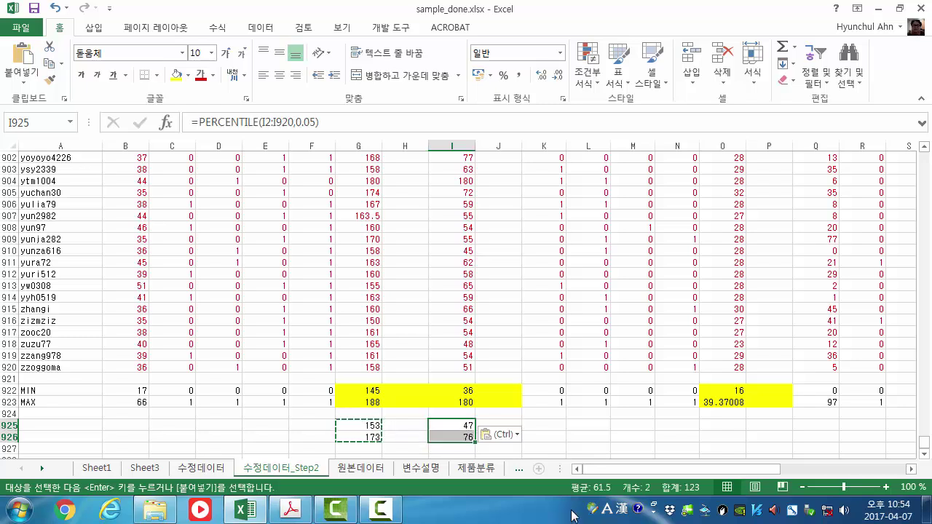
left_click(464, 425)
left_click(463, 434)
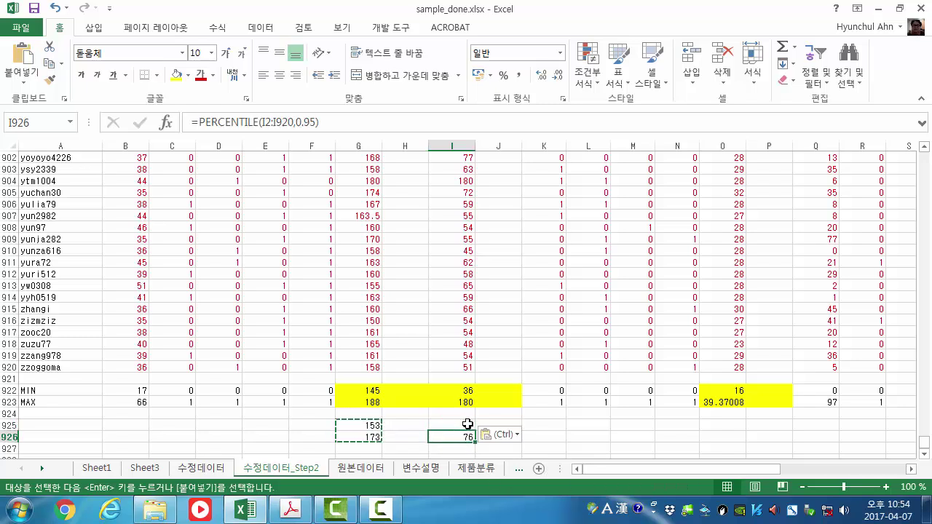
Copy the weight percentile formulas from I925:I926 to O925:O926 to calculate the waist limits
left_click_drag(467, 425, 464, 435)
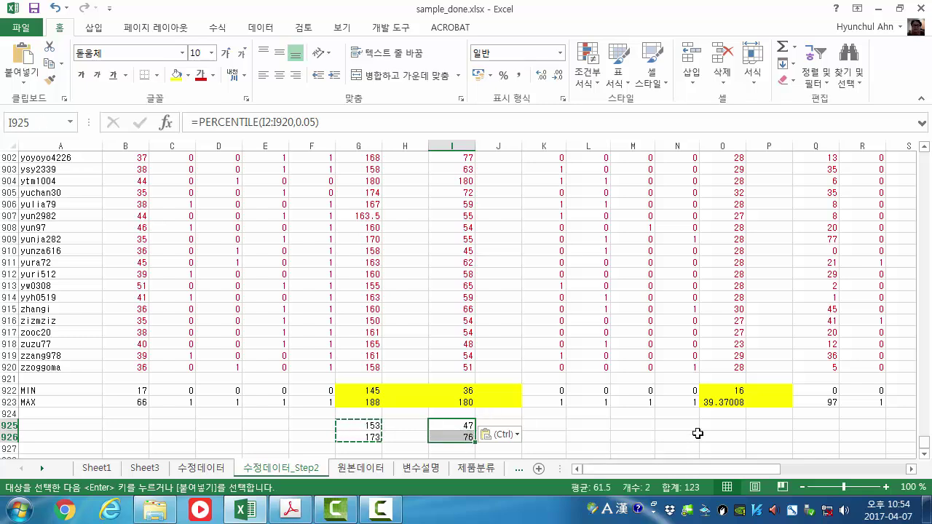
key("ctrl+c")
left_click(730, 424)
key("ctrl+v")
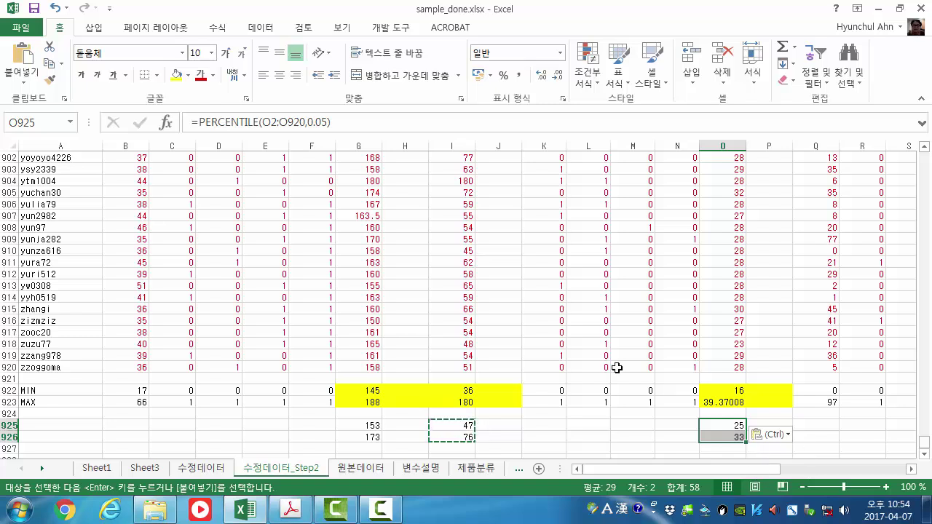
left_click_drag(925, 440, 926, 451)
left_click(367, 424)
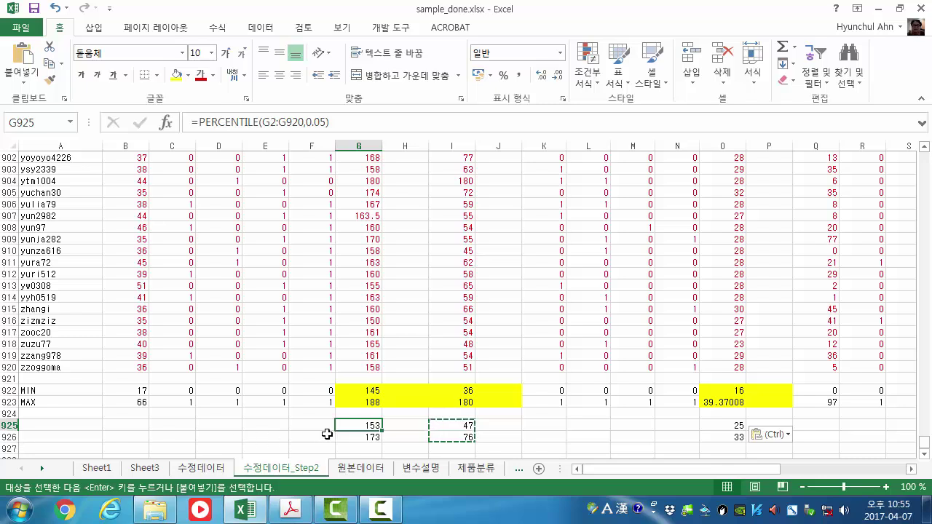
left_click(371, 437)
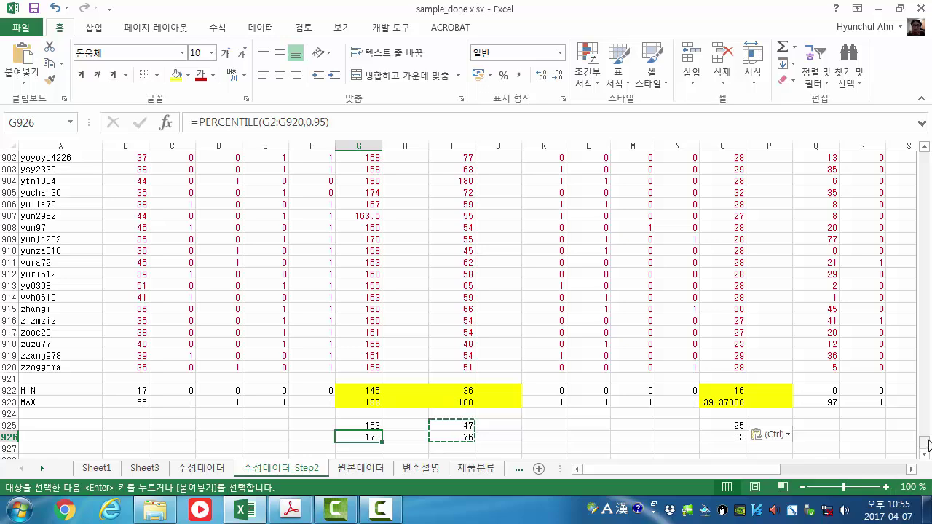
Enter the header height in H1 for the adjusted height column
left_click_drag(928, 442, 924, 155)
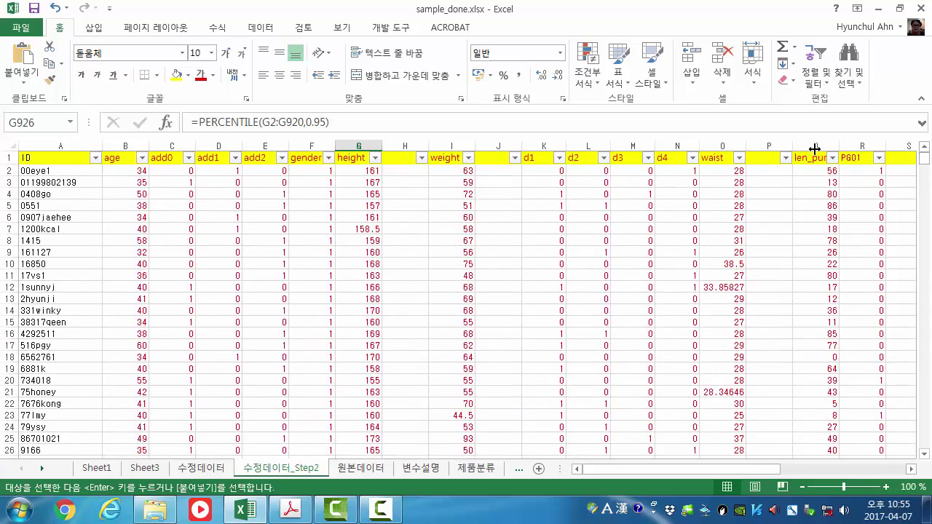
left_click(396, 159)
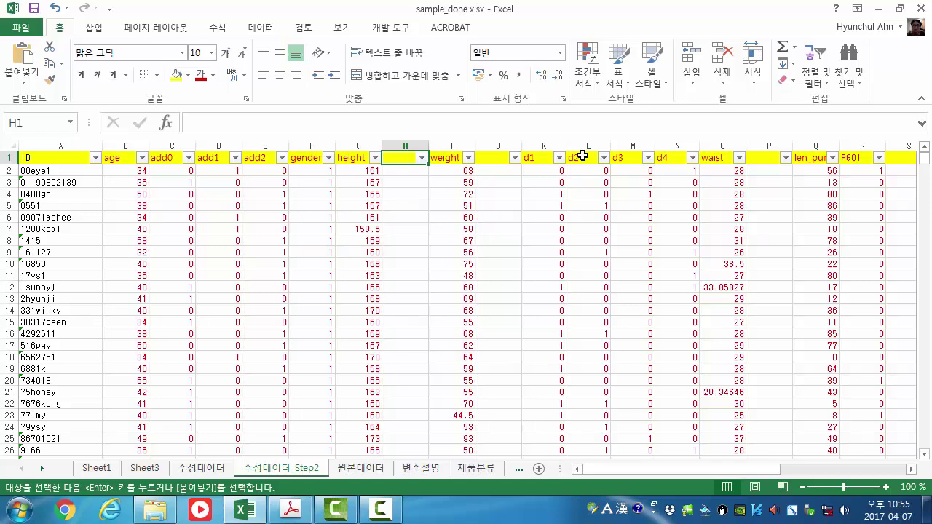
type("height")
key("Return")
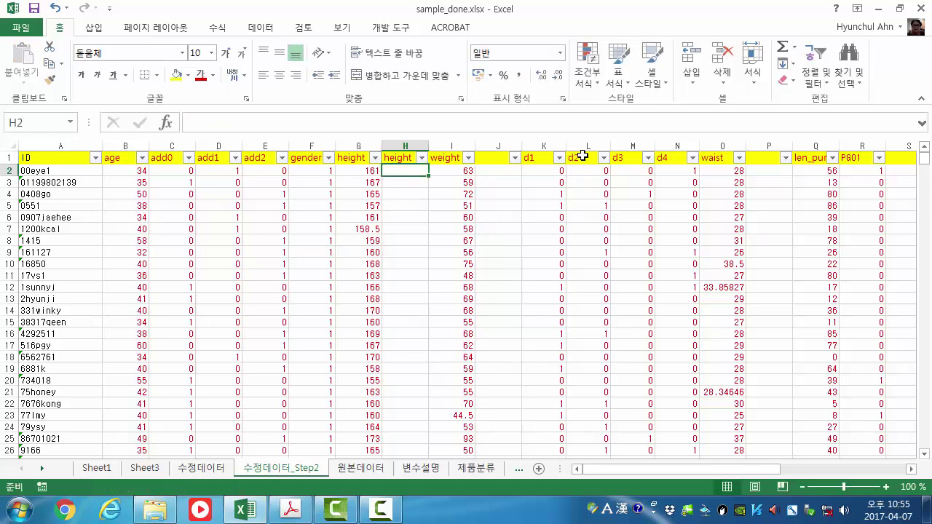
Enter =IF(G2<$G$925,G925) in H2 to replace heights below the lower percentile limit
type("=if(")
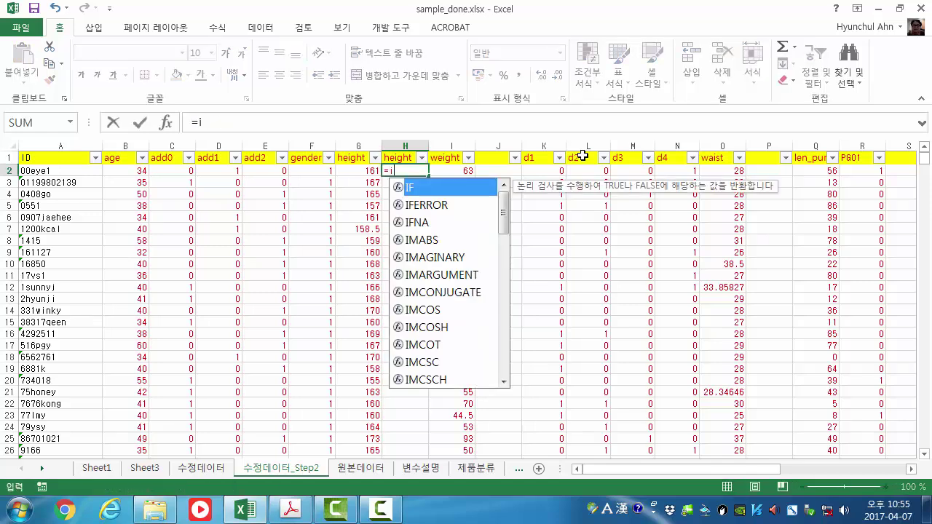
left_click(371, 170)
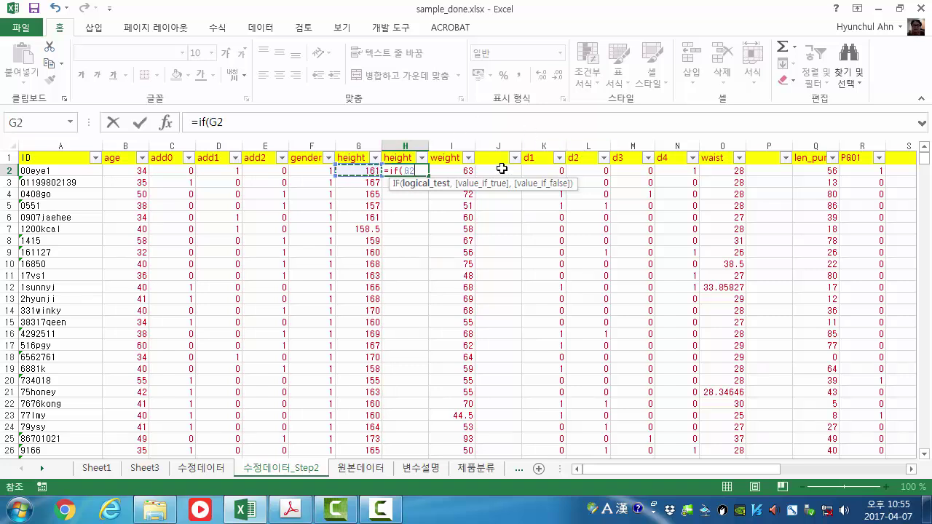
type("<G925")
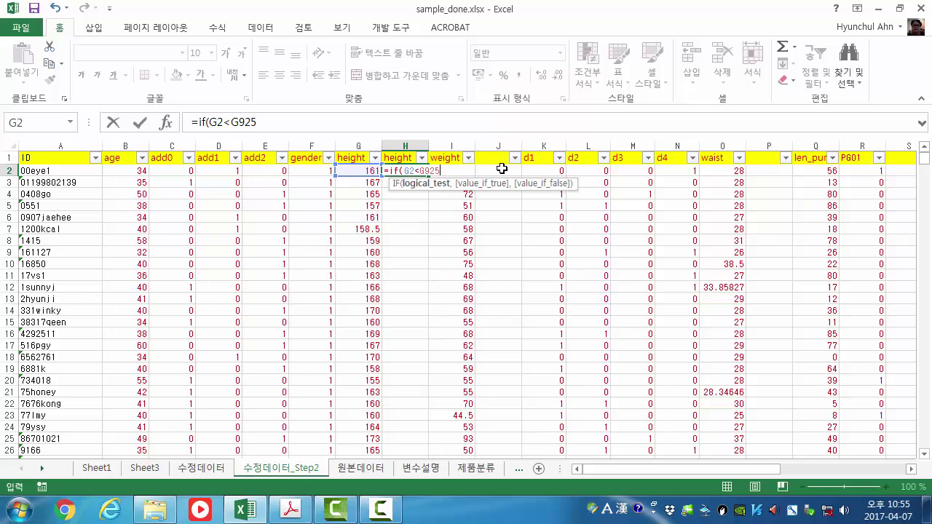
key("F4")
left_click(379, 124)
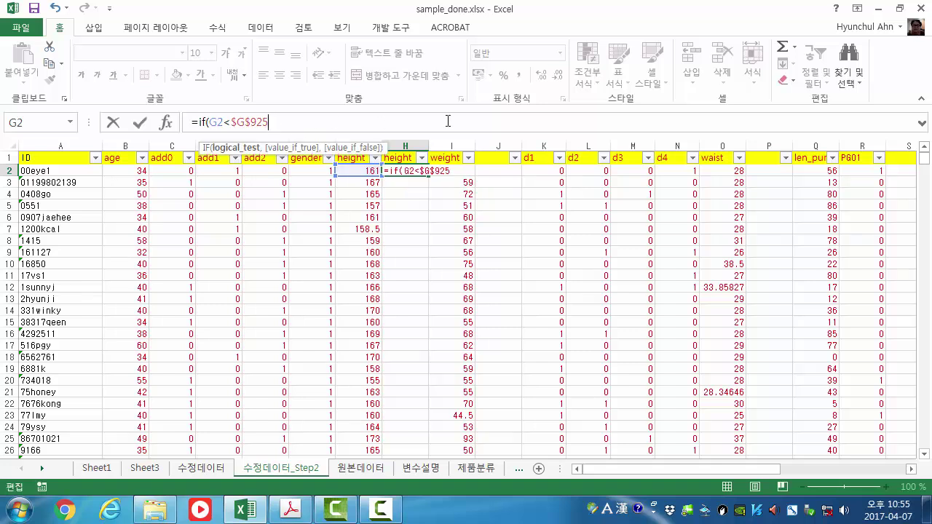
type(",")
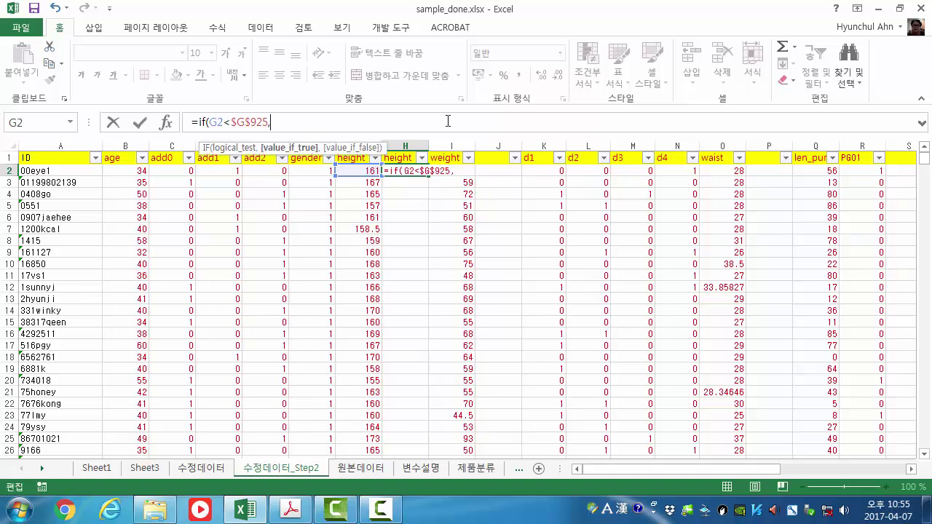
type("G925")
key("F5")
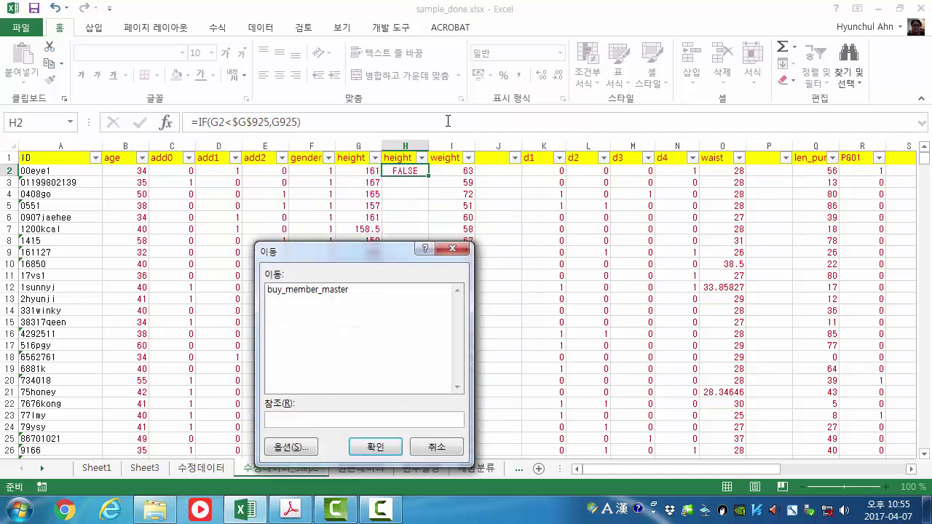
left_click(452, 449)
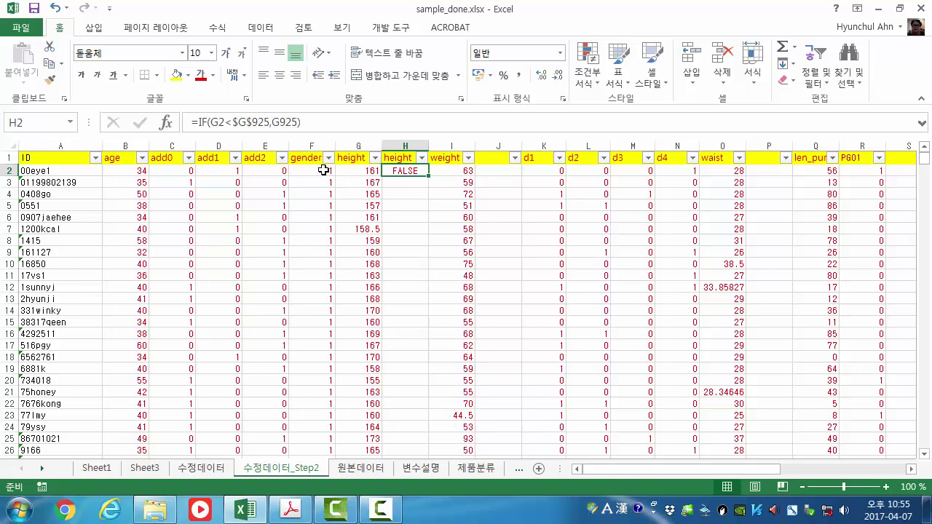
Make the H2 formula's true value $G$925 and start a nested IF(G2> as its false value
left_click(290, 122)
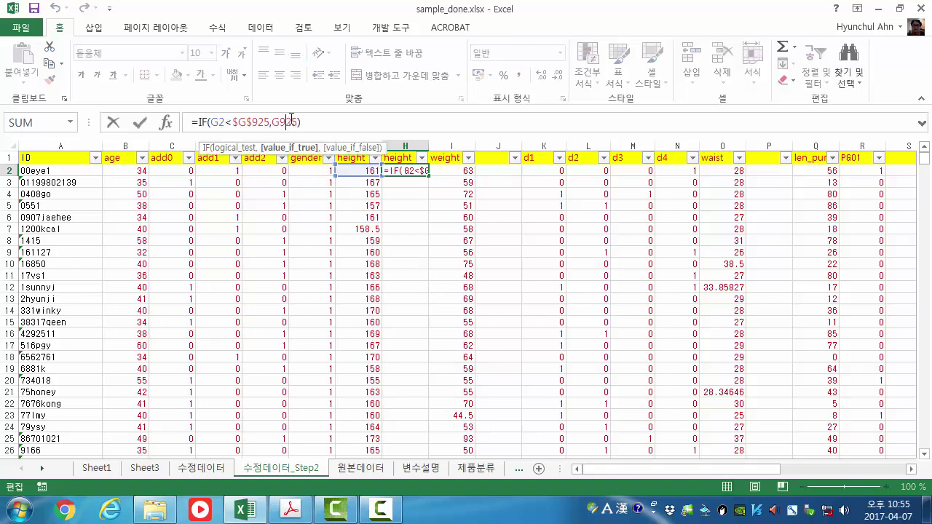
key("F4")
left_click(308, 120)
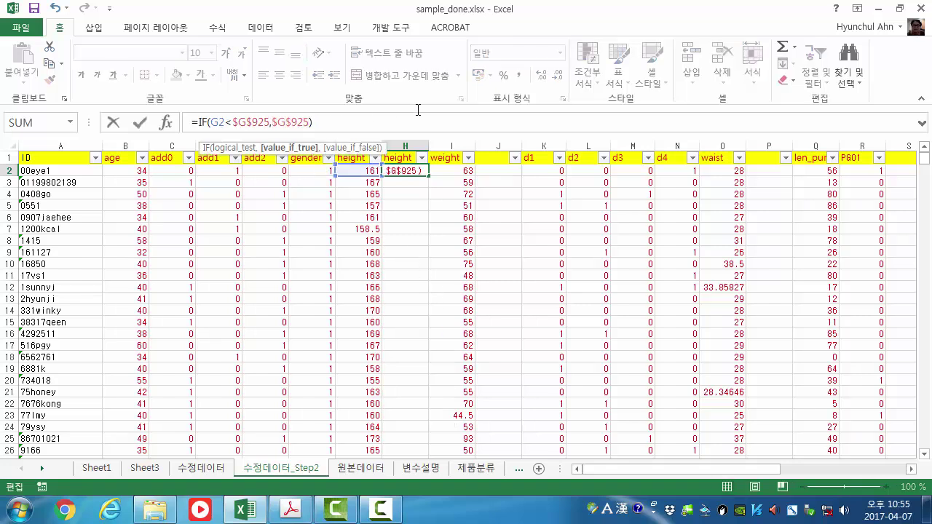
type(",")
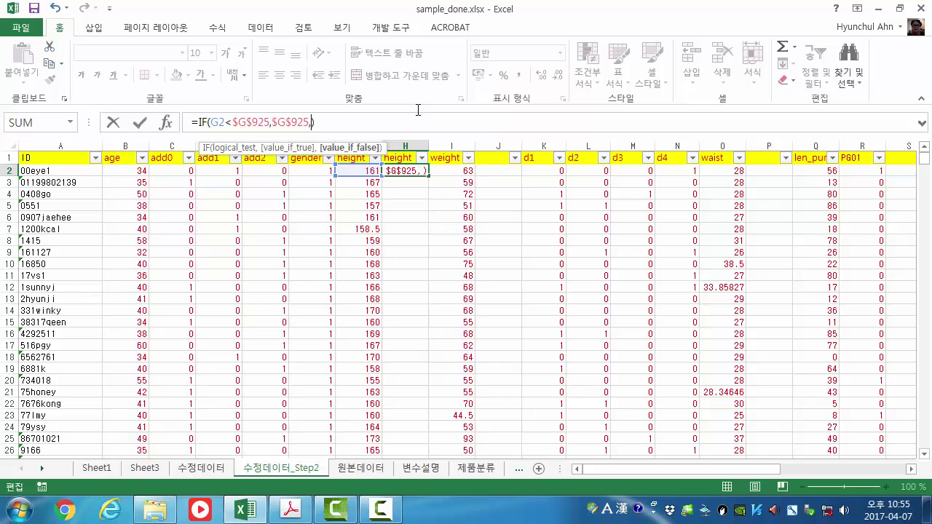
type("if(")
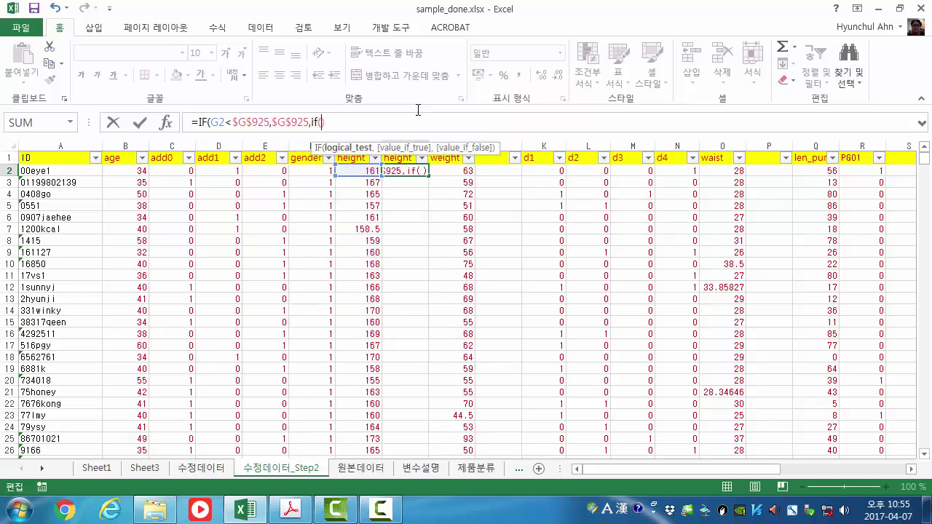
type("G2>")
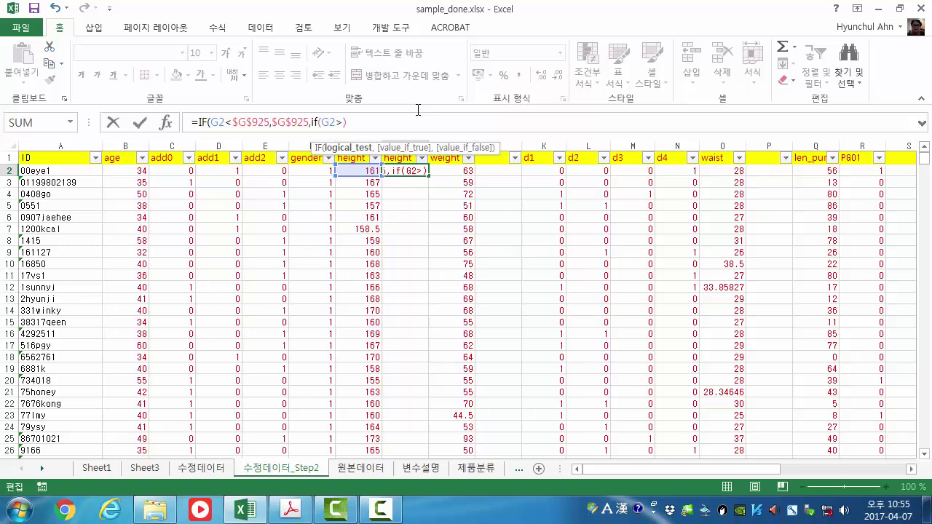
Change both $G$925 references in the H2 formula to G$925 so that only the row is fixed
left_click(234, 121)
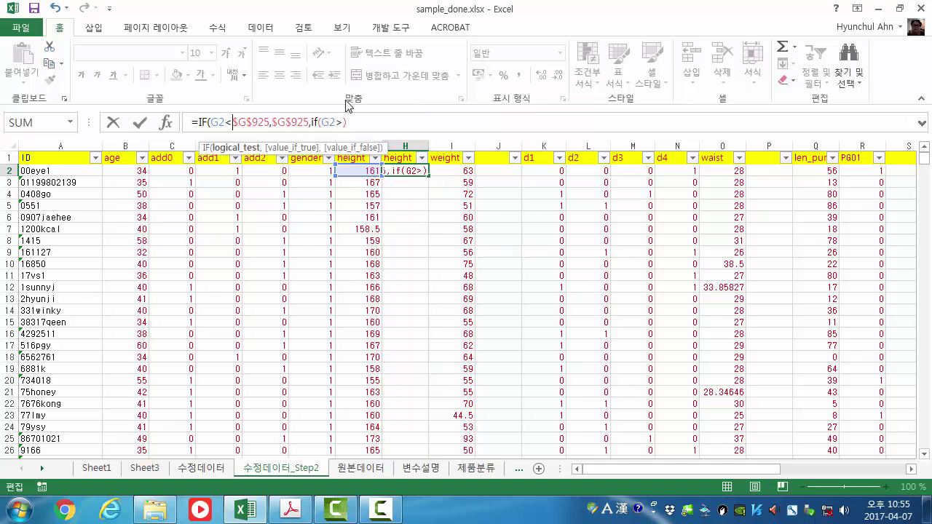
key("Delete")
key("Right")
key("Right")
key("Right")
key("Right")
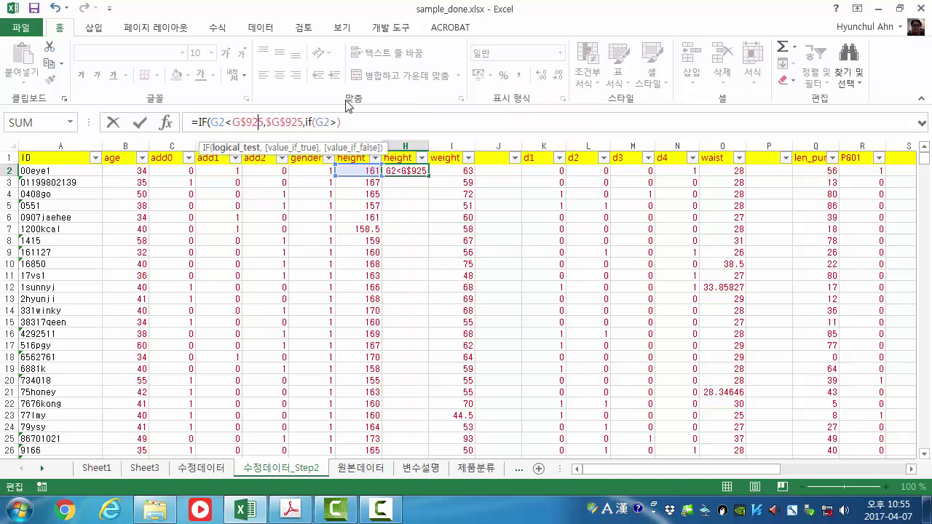
key("Delete")
key("Right")
key("Right")
key("Right")
key("Right")
key("Right")
key("Right")
key("Right")
key("Right")
key("Right")
key("Right")
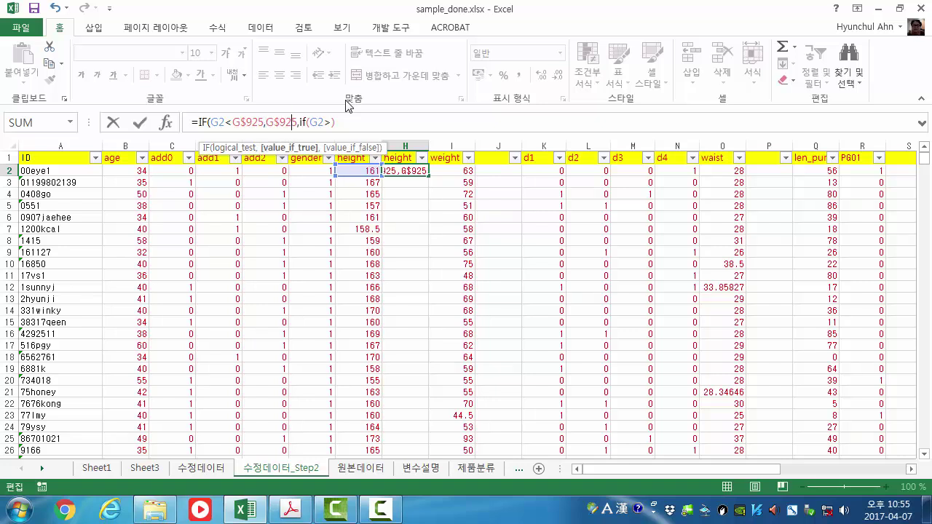
key("Right")
key("Right")
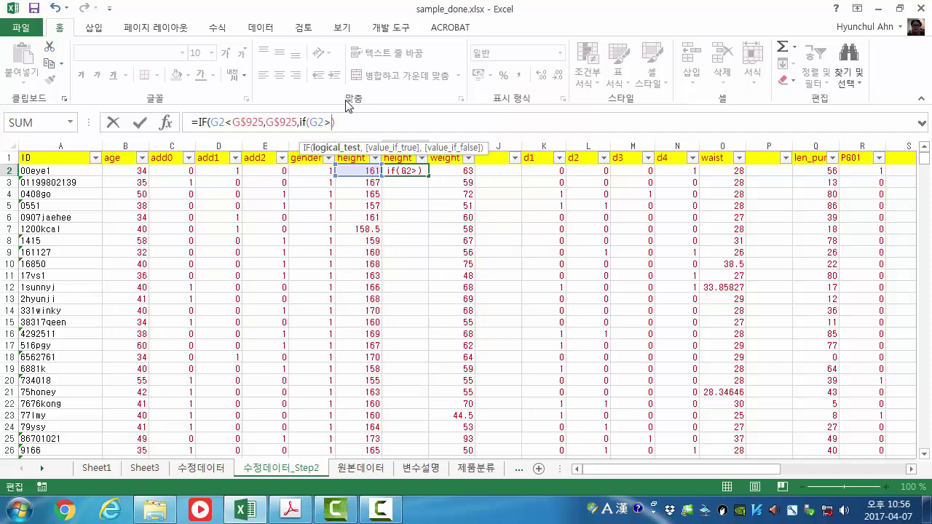
Complete the H2 formula as =IF(G2<G$925,G$925,IF(G2>G$926,G$926,G2)) and fill it down through H920
type("g")
type("$")
type("926")
type(",")
type("G")
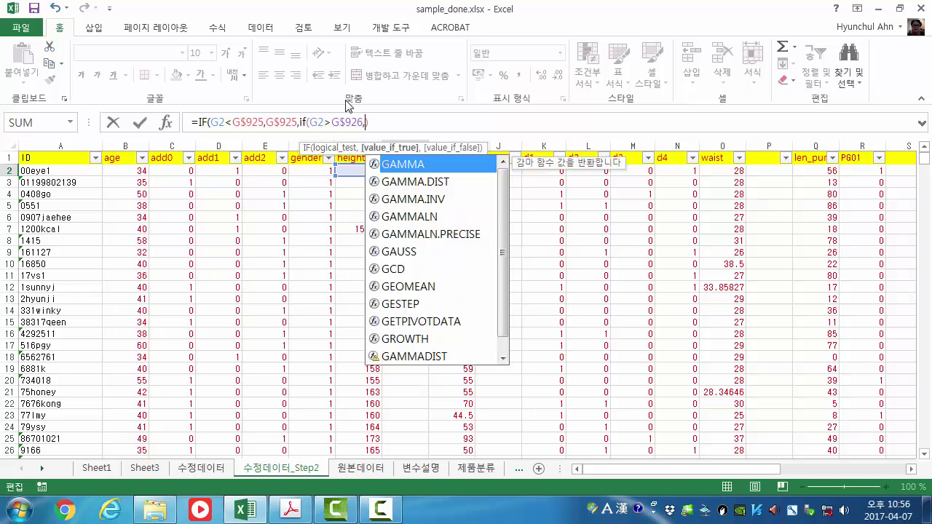
type("$")
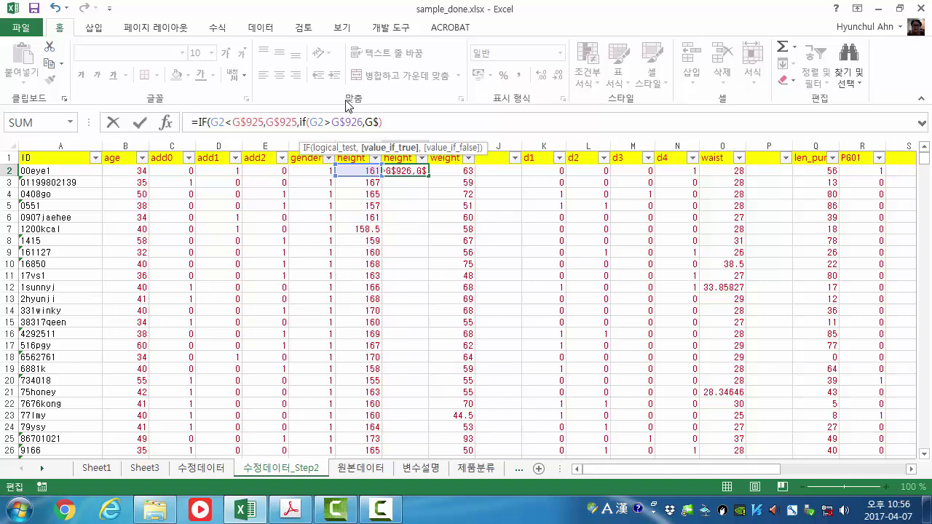
type("926,")
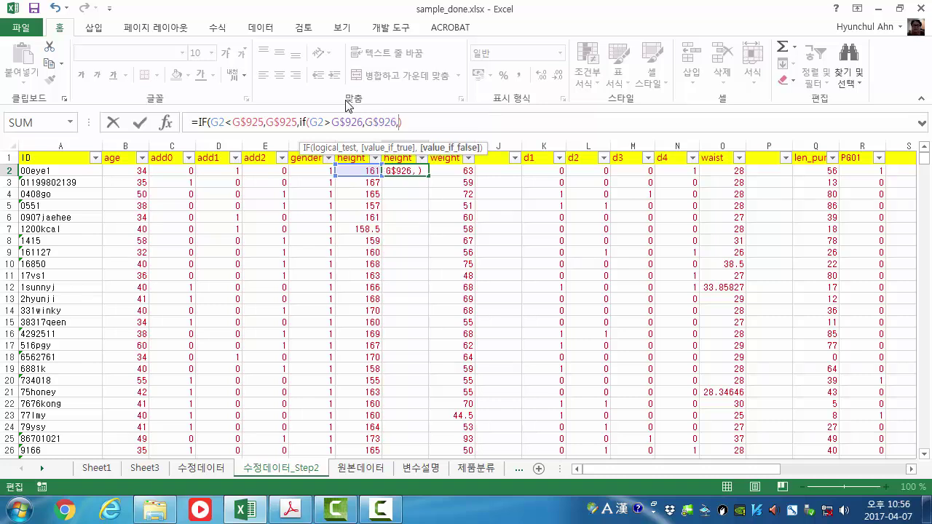
type("G2))")
key("Left")
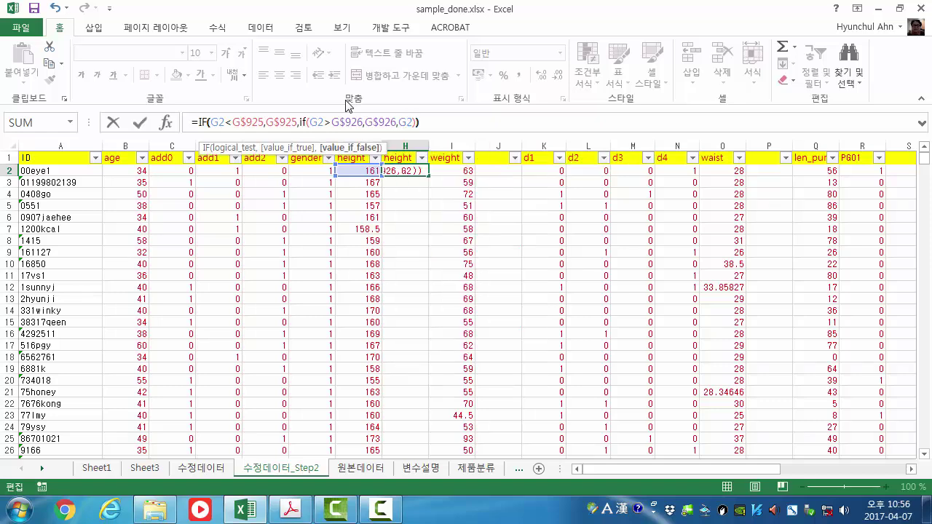
key("Right")
key("Return")
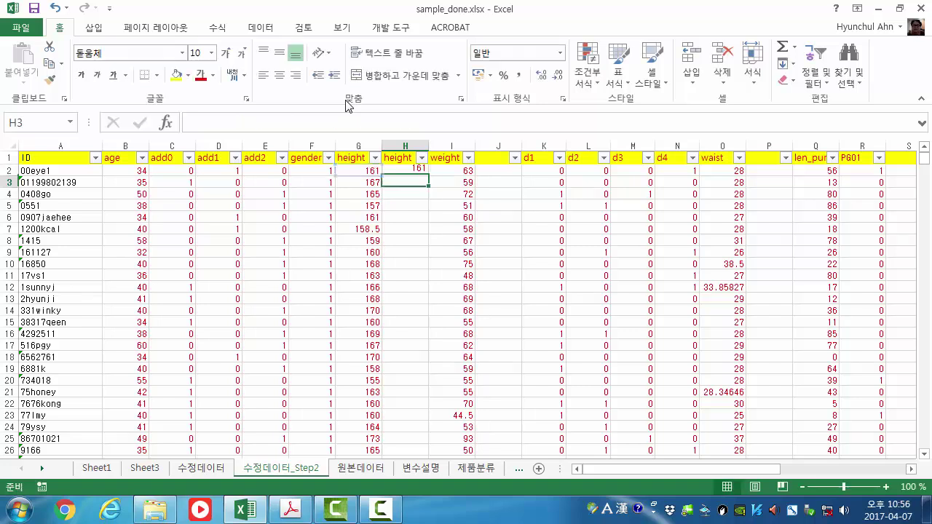
key("Up")
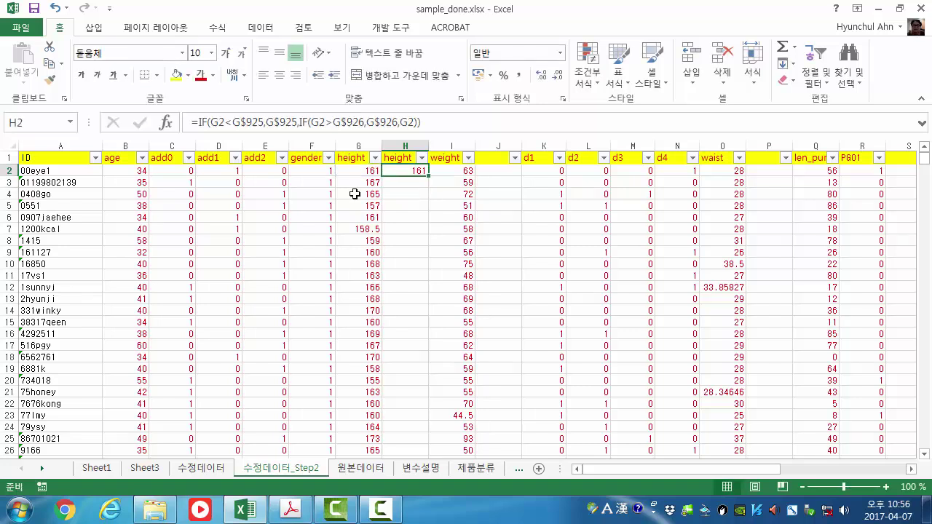
double_click(429, 176)
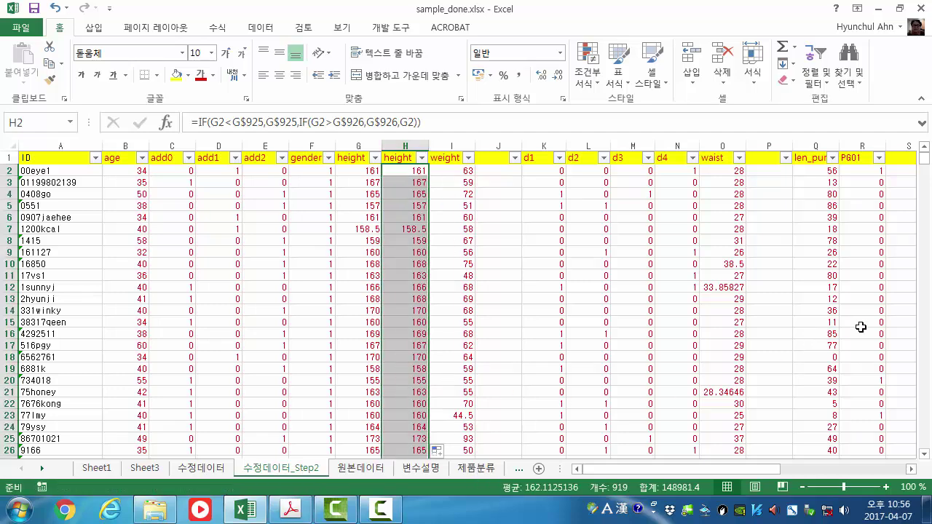
Compare the original heights in column G with the adjusted heights in column H and the percentile limits in G925:G926
scroll(482, 362, "down", 4)
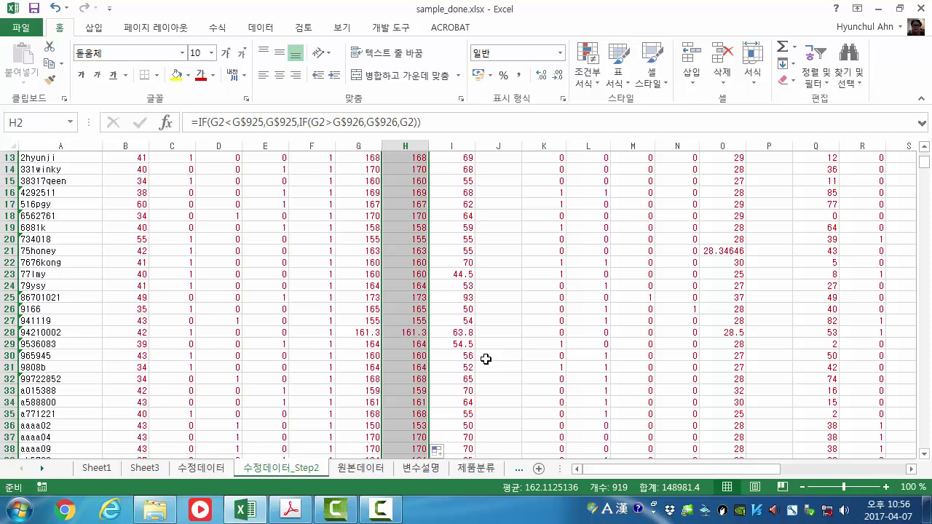
scroll(479, 362, "down", 7)
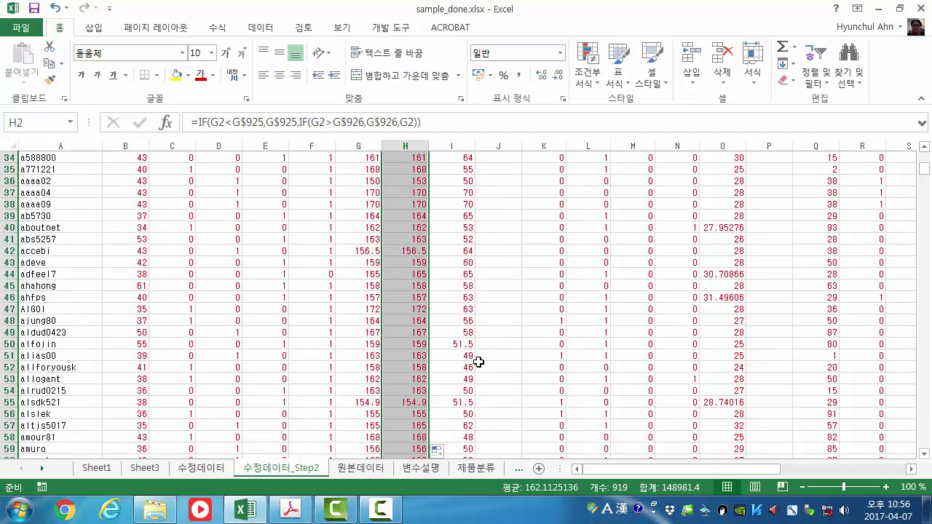
scroll(478, 362, "down", 3)
scroll(478, 360, "down", 3)
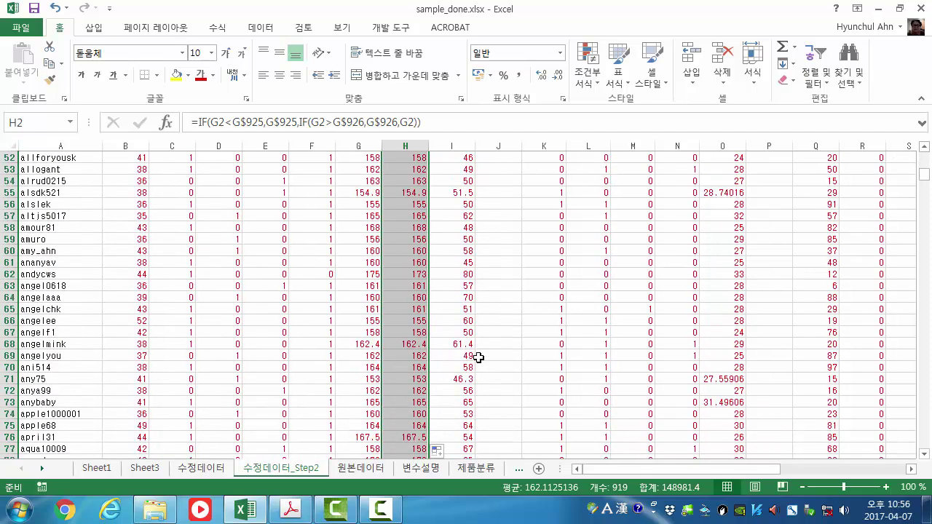
scroll(647, 407, "down", 4)
scroll(647, 406, "down", 10)
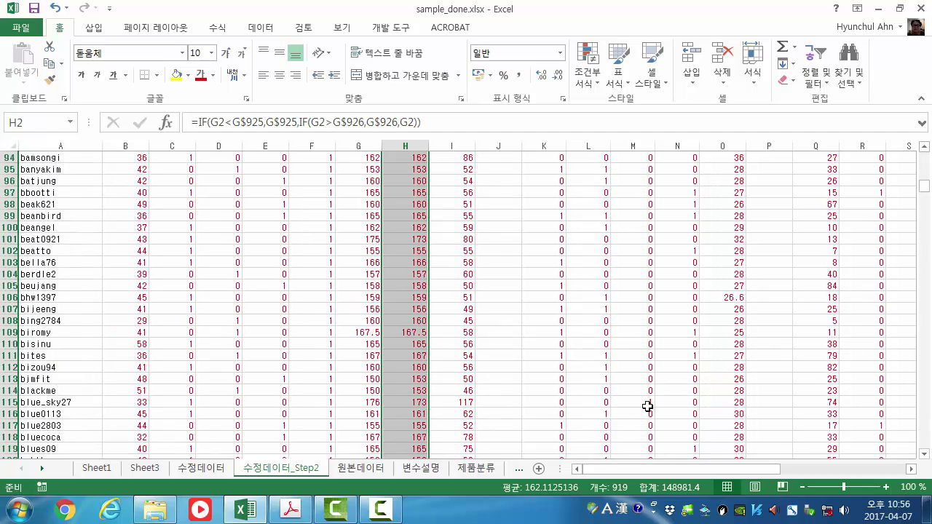
scroll(648, 407, "down", 10)
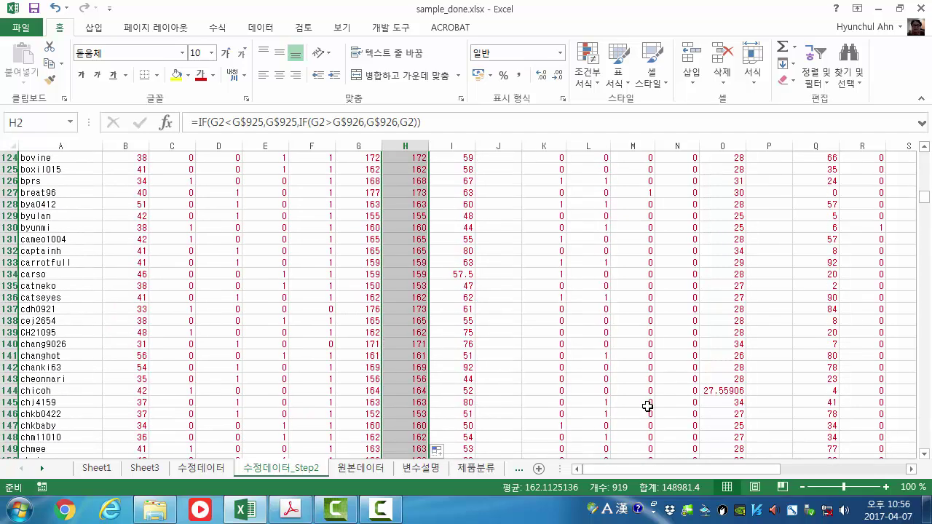
scroll(647, 406, "down", 9)
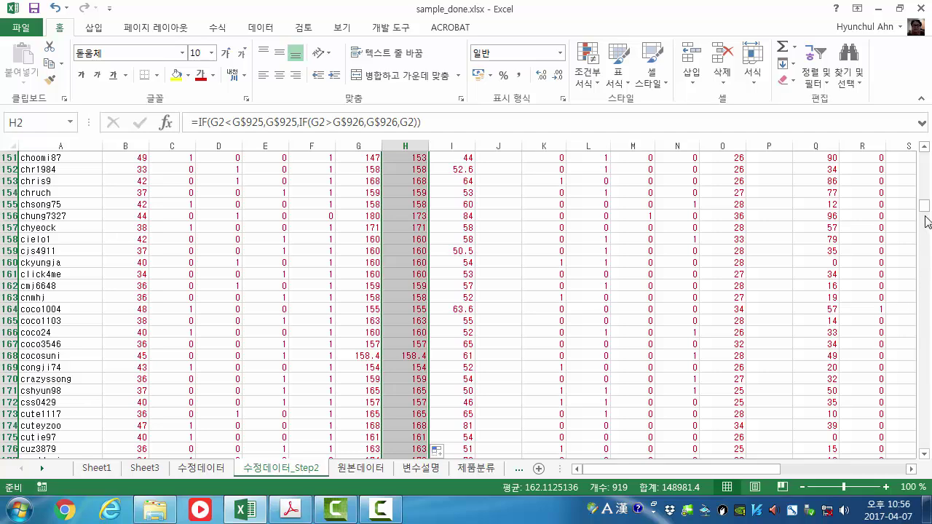
left_click_drag(925, 207, 926, 222)
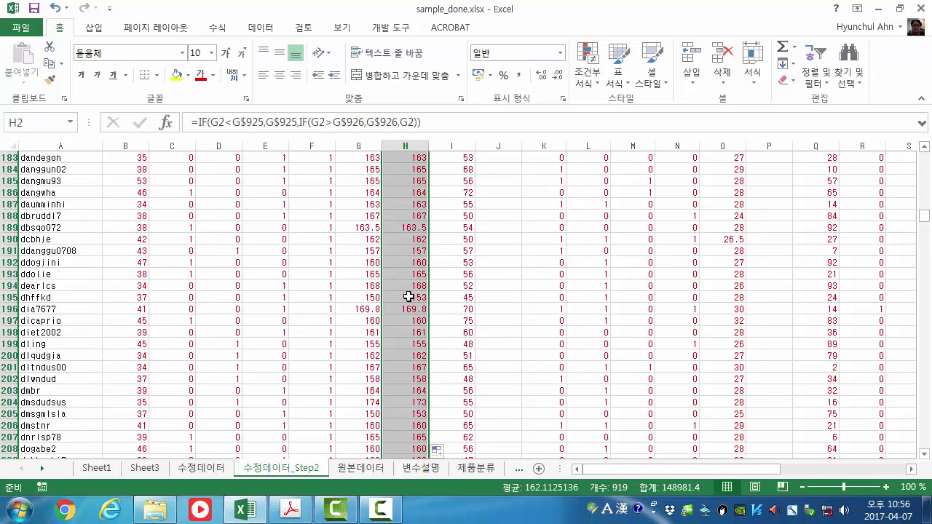
left_click(362, 298)
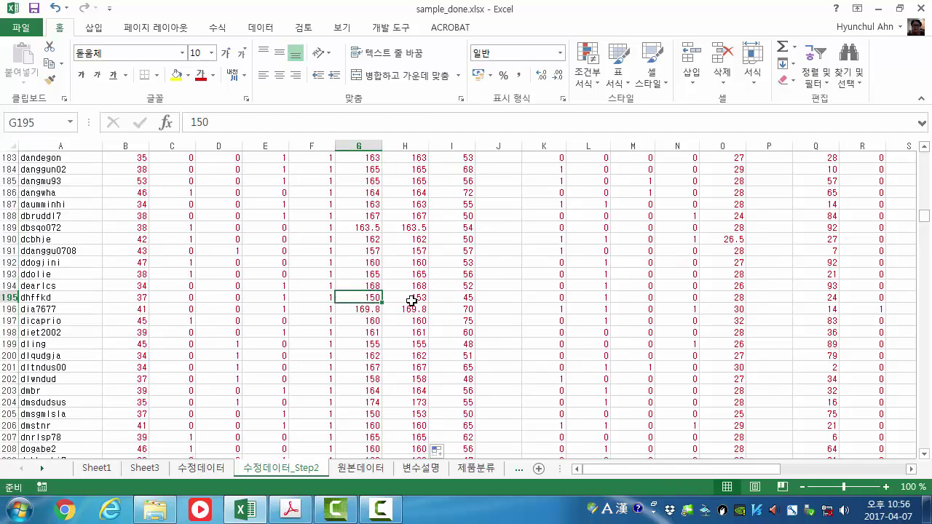
left_click(411, 300)
left_click_drag(926, 217, 925, 442)
left_click(369, 438)
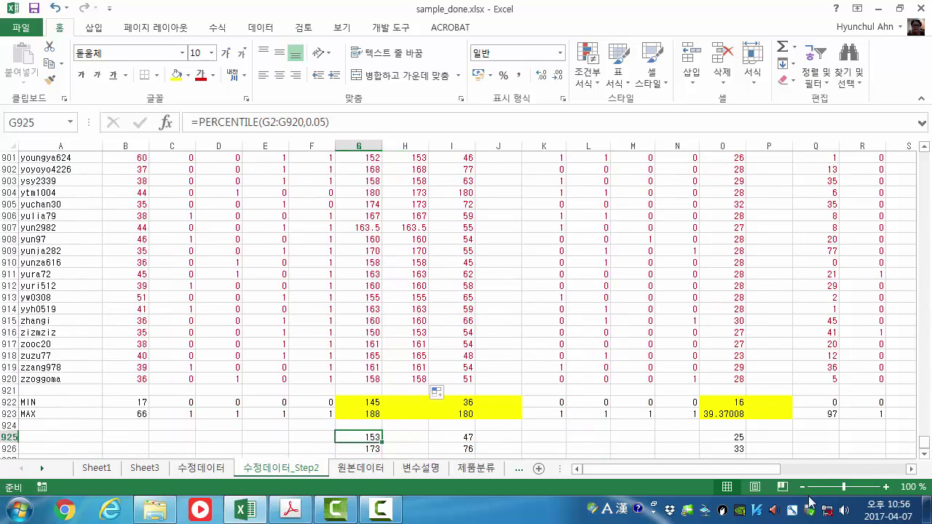
Change the font colour of the adjusted height column, H1:H920, to the dark blue theme colour
left_click_drag(926, 446, 926, 154)
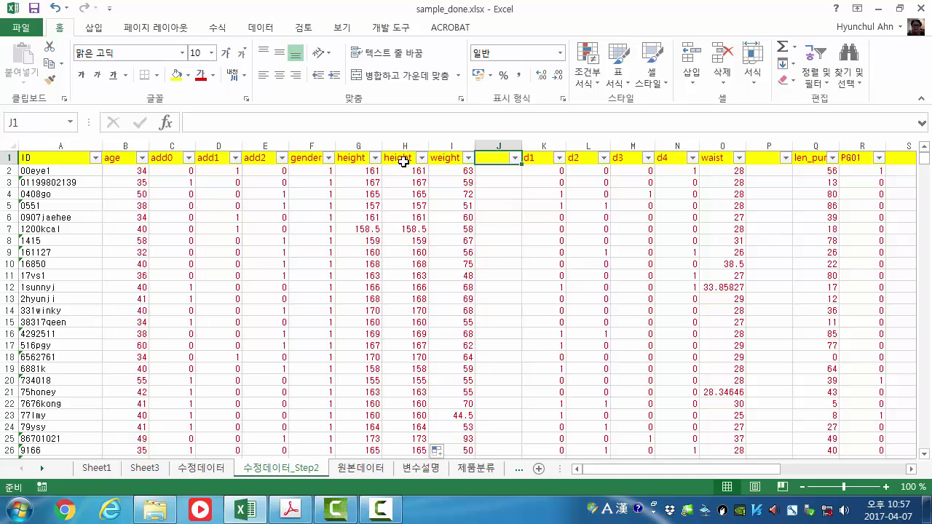
left_click(404, 162)
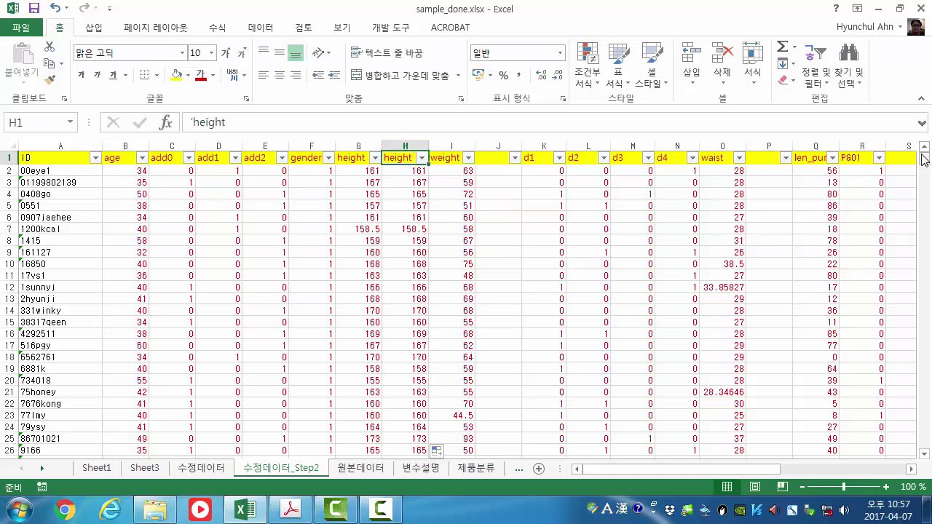
left_click_drag(923, 161, 923, 442)
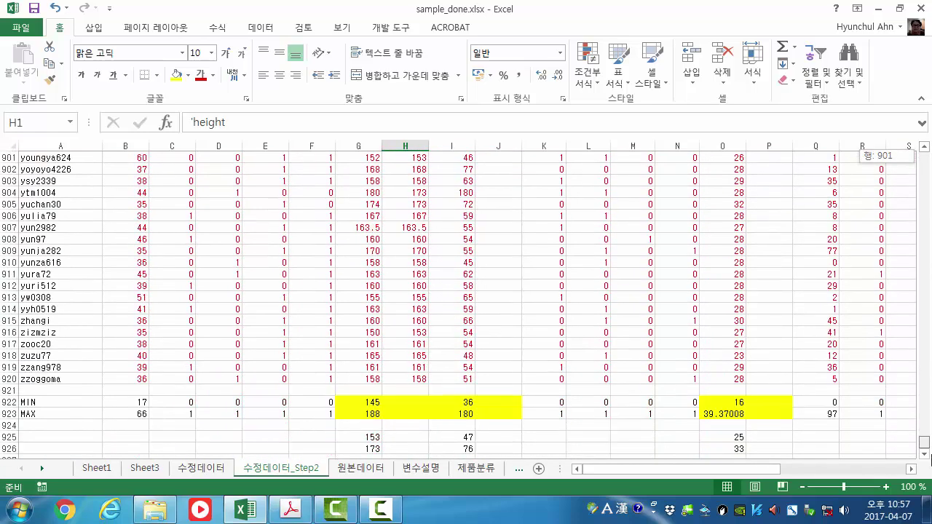
left_click(424, 380, "shift")
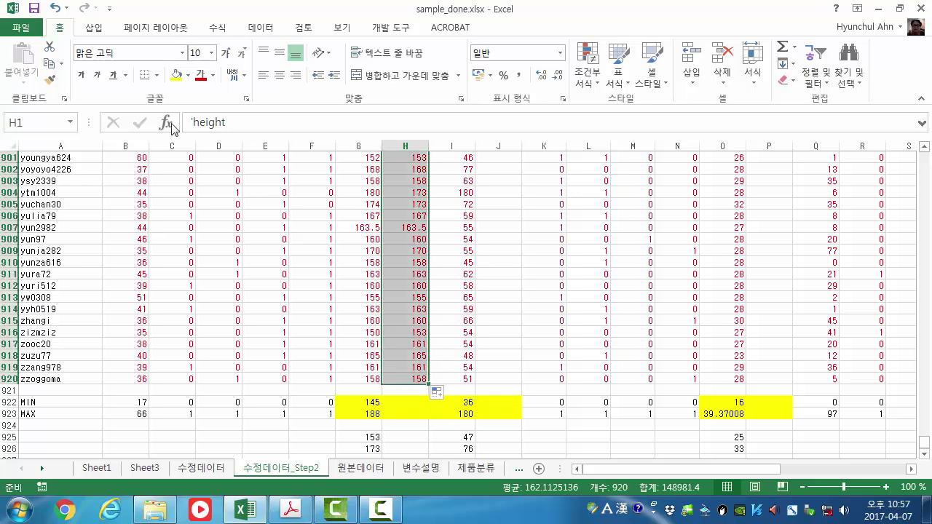
left_click(215, 77)
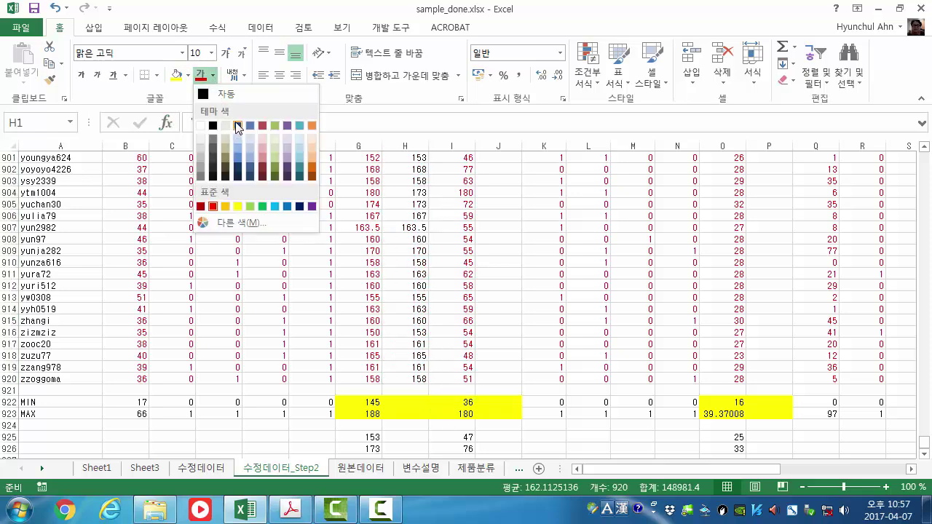
left_click(235, 125)
key("ctrl+BackSpace")
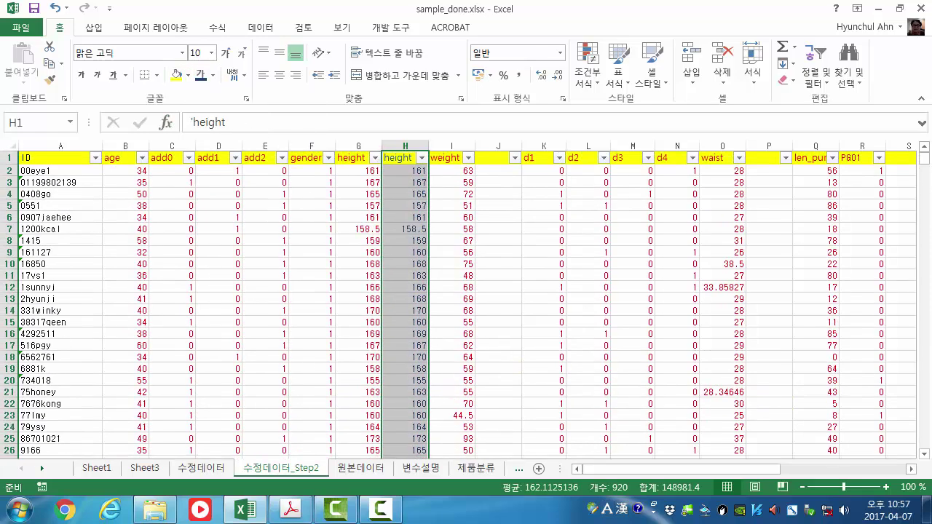
Enter weight as the header of the empty column J in cell J1
left_click(487, 159)
type("wi")
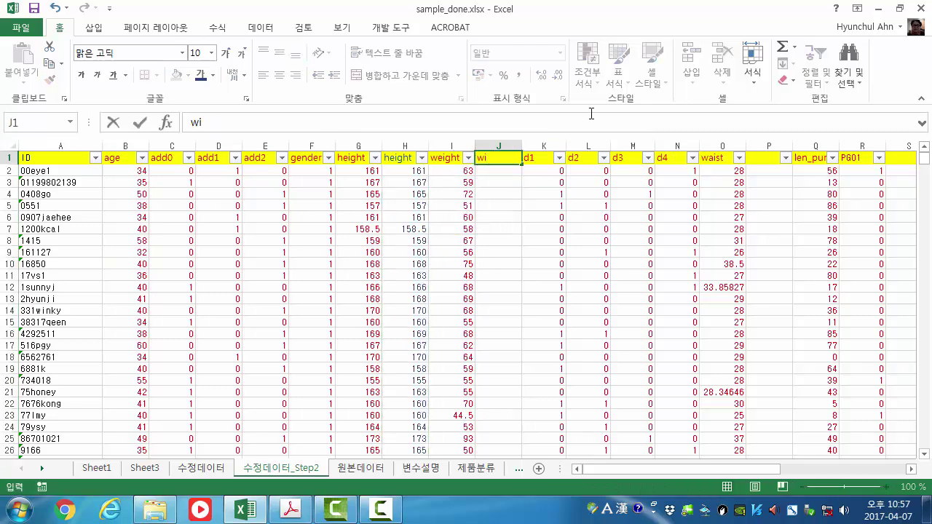
type("weight")
key("Return")
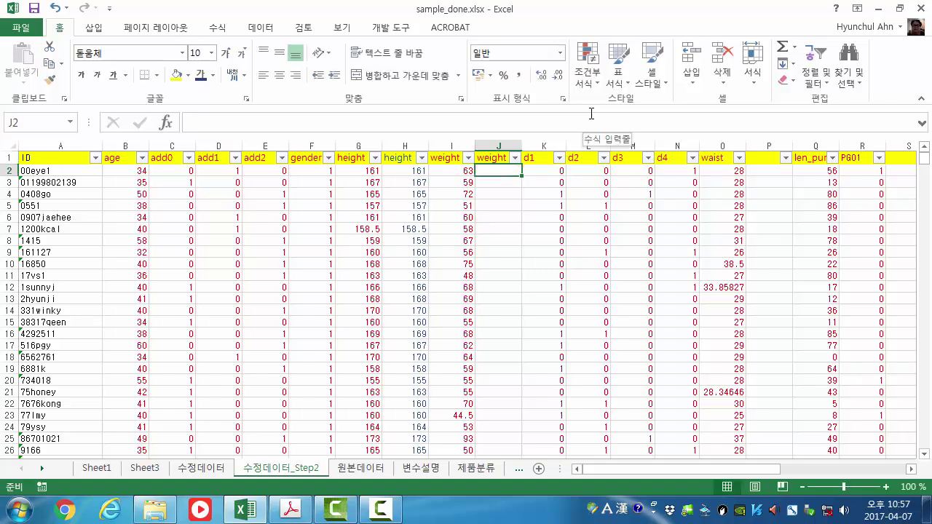
Select cell H2, which holds the height-capping formula
left_click(414, 171)
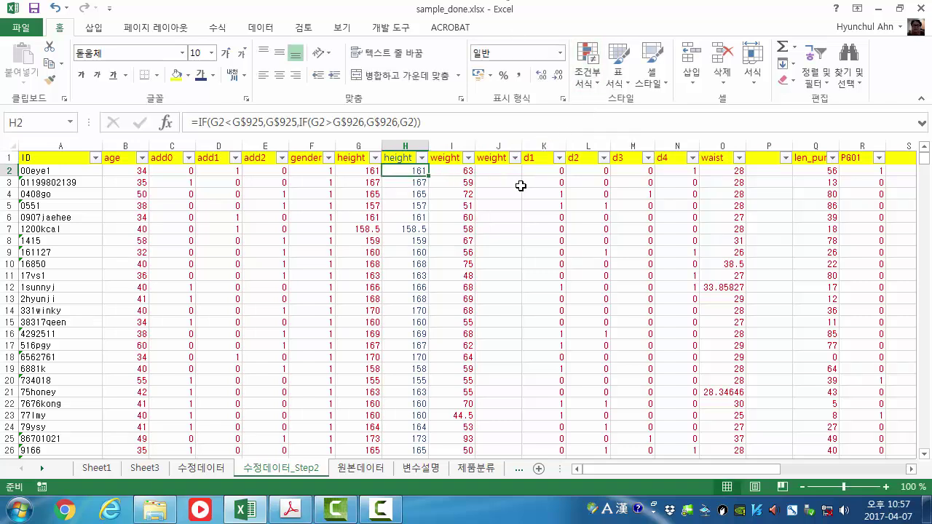
Copy the outlier-capping IF formula from H2 into J2 and fill it down the second weight column through the last record
key("ctrl+c")
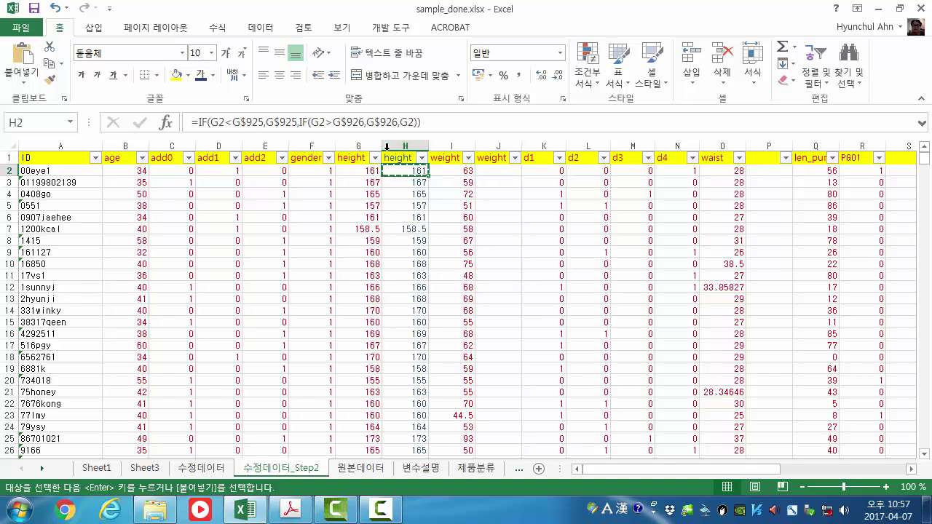
left_click(498, 170)
key("ctrl+v")
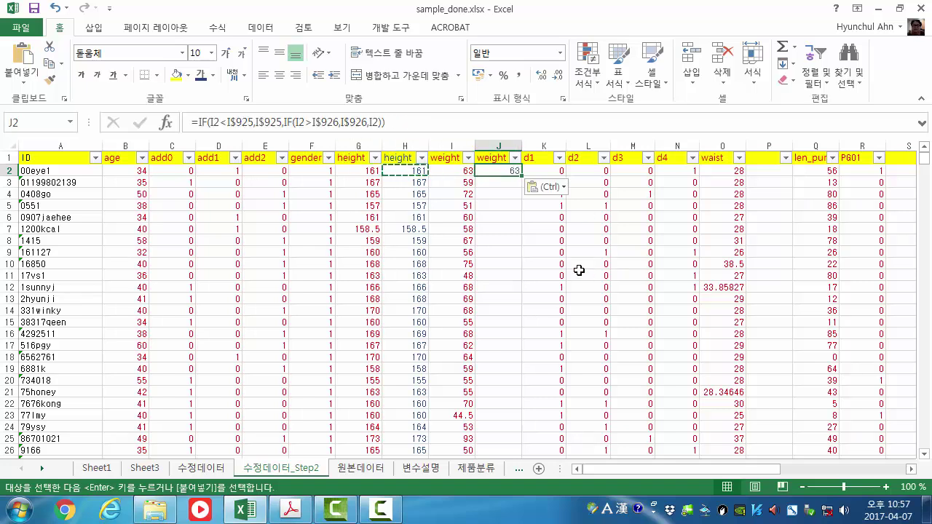
double_click(522, 177)
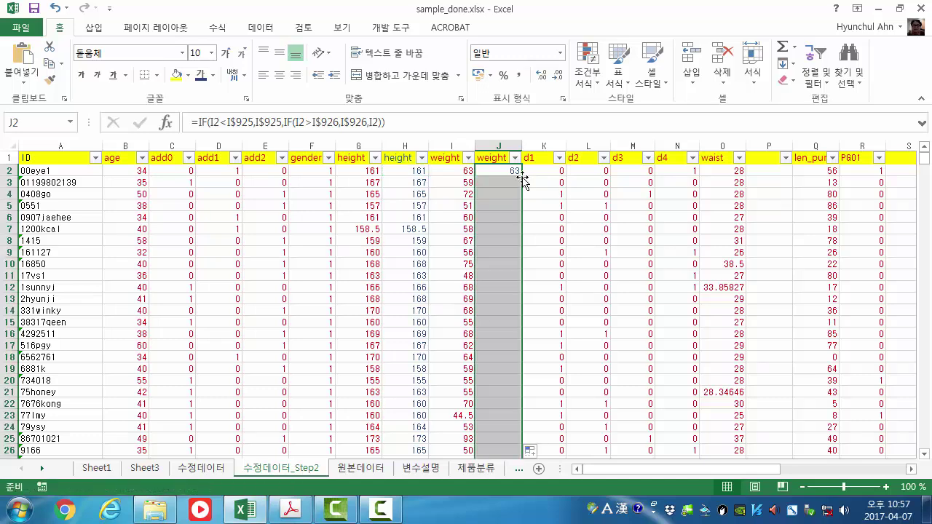
left_click(493, 158)
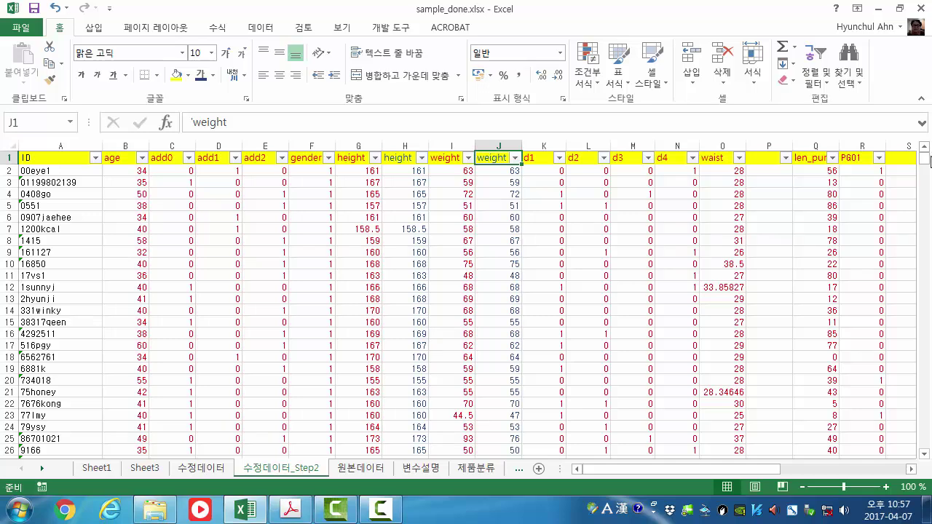
left_click_drag(928, 163, 925, 443)
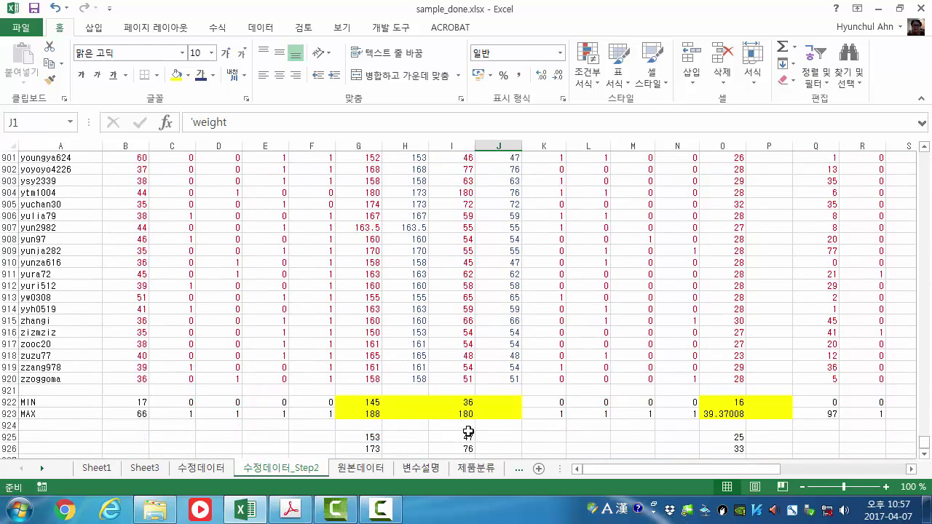
left_click_drag(926, 452, 926, 159)
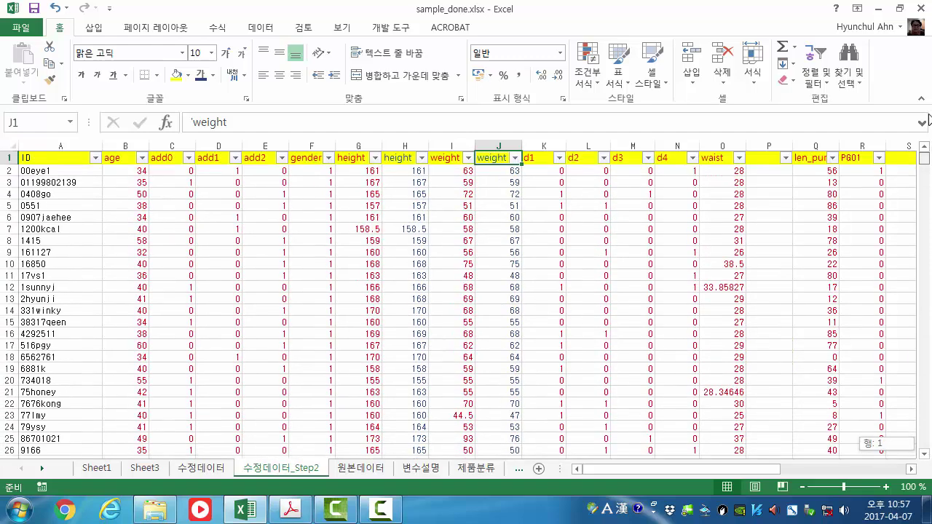
Enter the header "waist" in cell P1
left_click(768, 155)
type("waist")
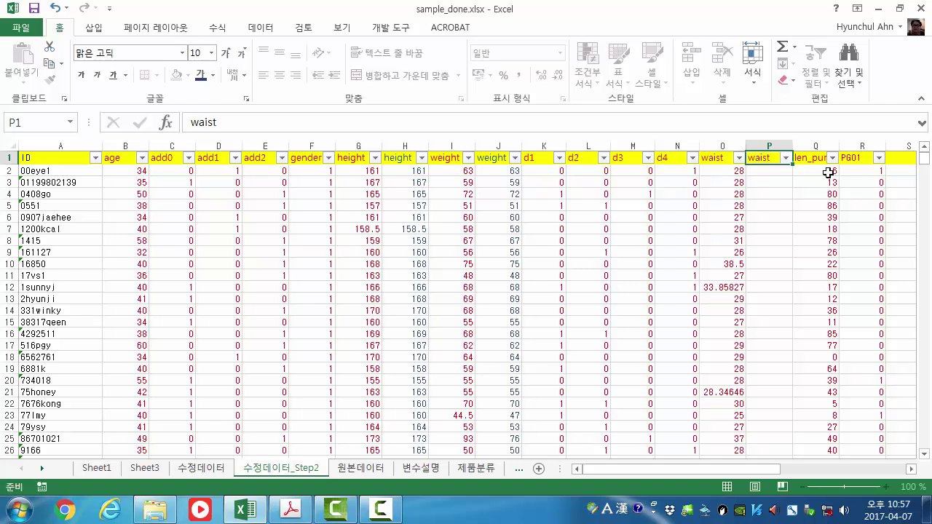
key("Return")
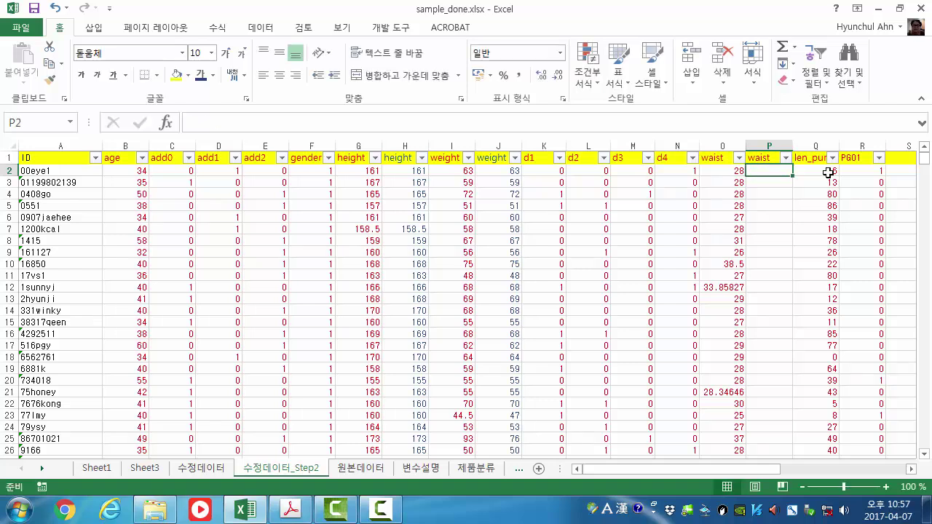
Copy the capping formula from J2 into P2 and fill it down the new waist column through the last record
left_click(492, 173)
key("ctrl+c")
left_click(764, 172)
key("ctrl+v")
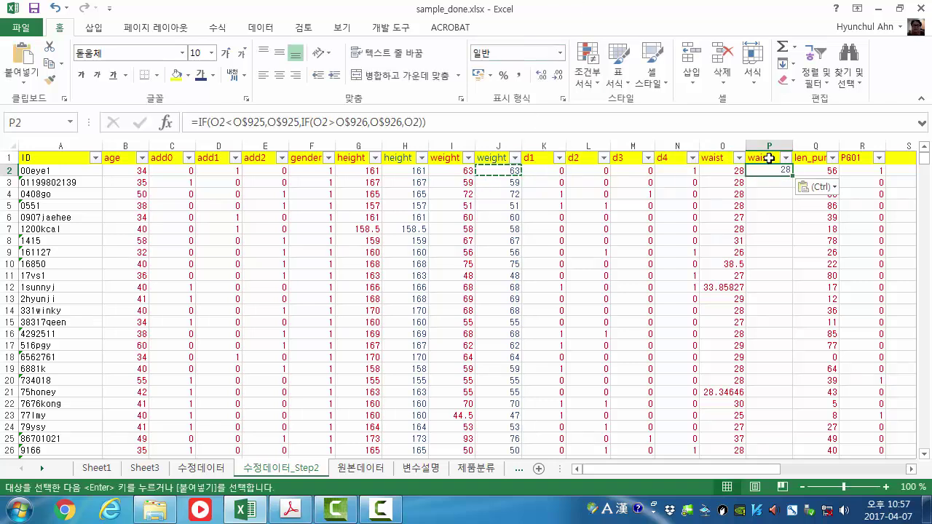
left_click(769, 157)
key("Escape")
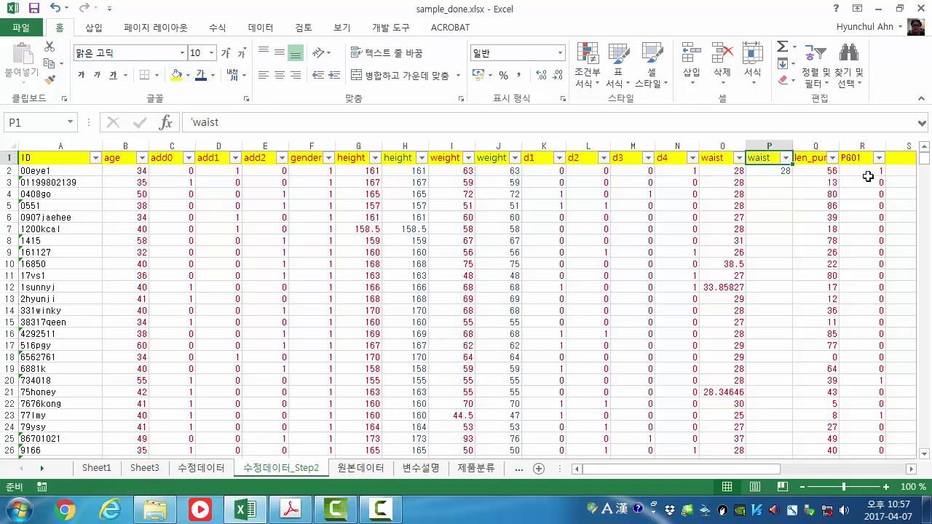
left_click(779, 172)
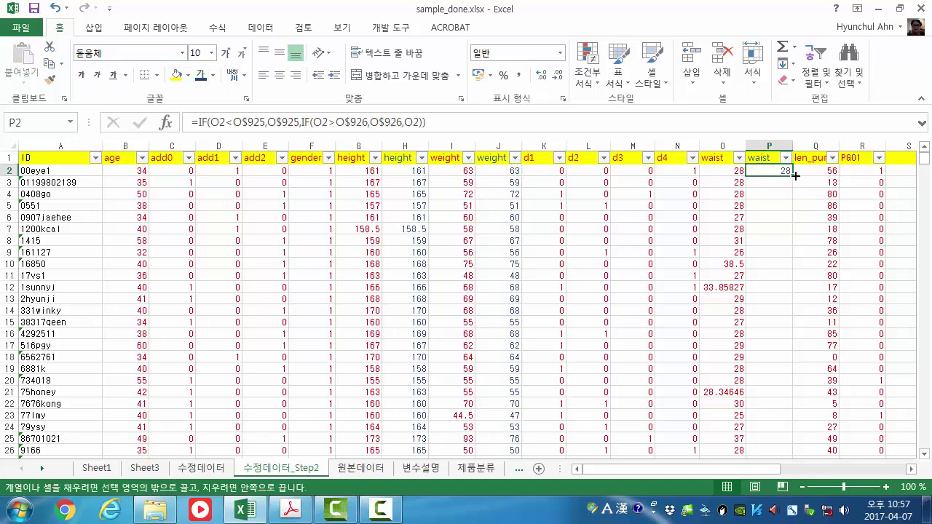
double_click(792, 177)
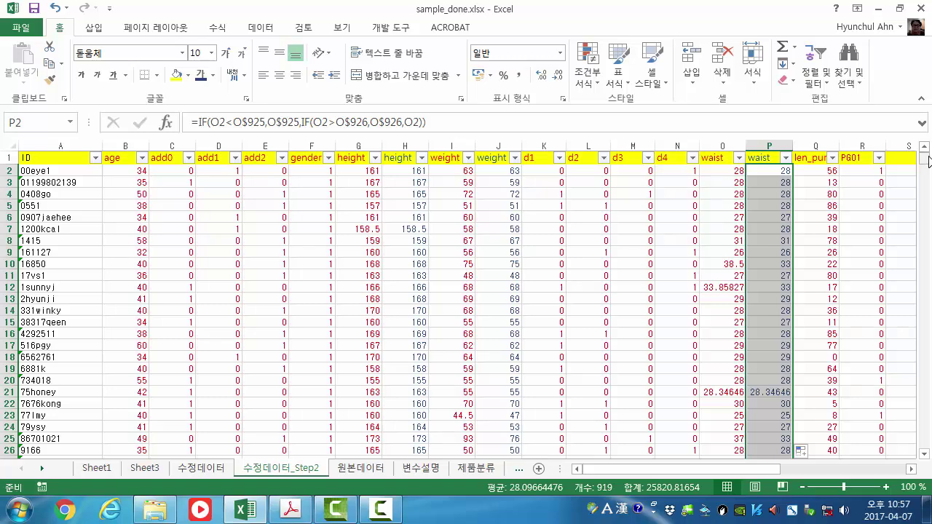
left_click_drag(923, 157, 923, 442)
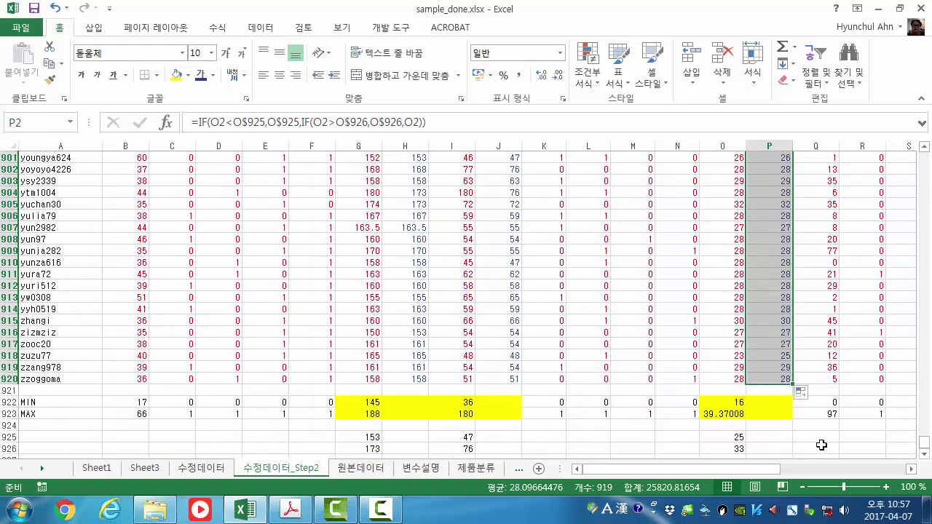
left_click(923, 442)
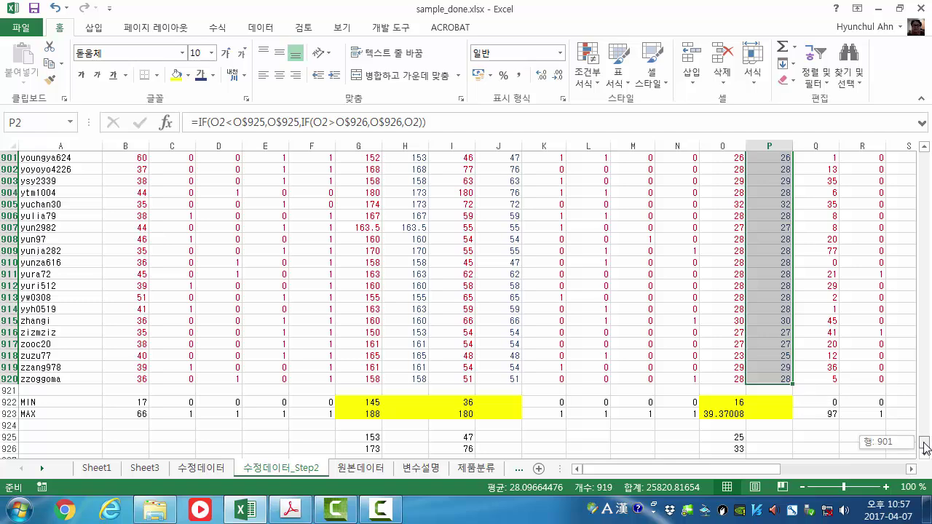
left_click_drag(923, 442, 923, 157)
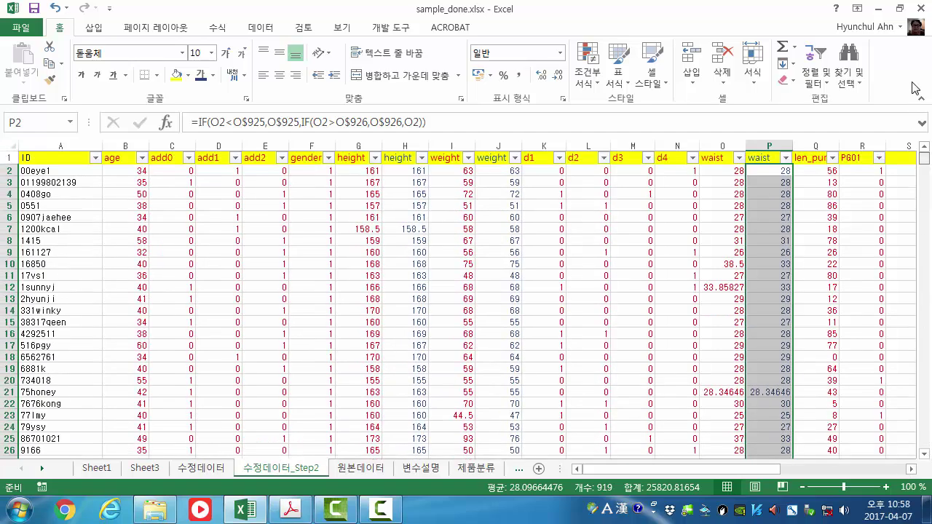
Replace the formulas in the capped waist column P with their values by copying and pasting values only
left_click(777, 140)
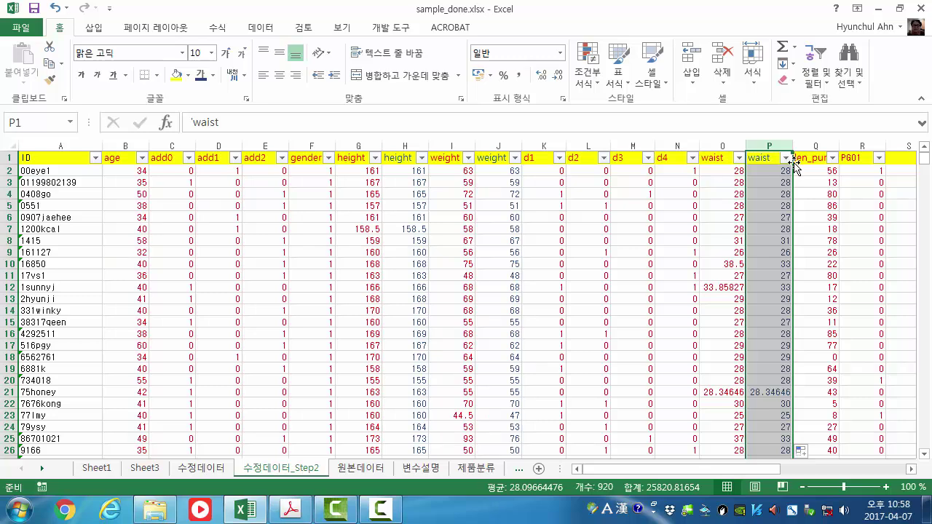
key("ctrl+c")
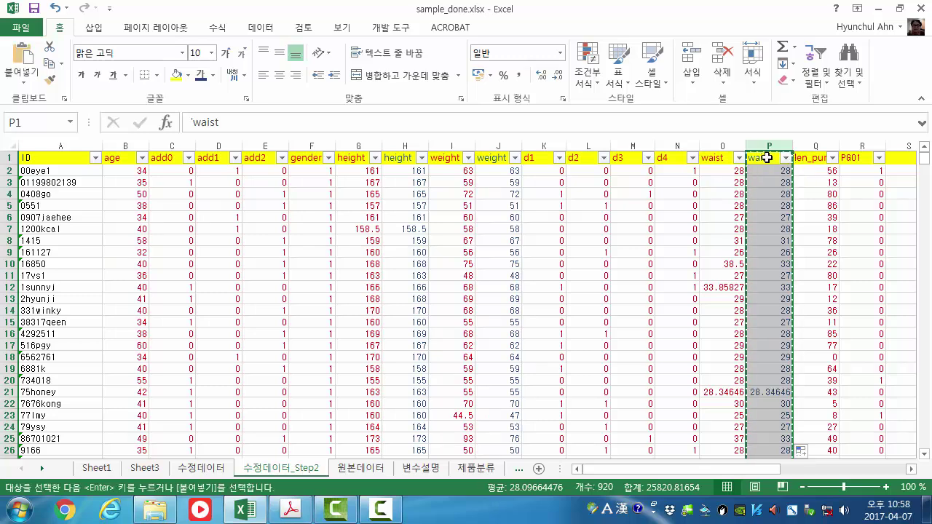
right_click(768, 159)
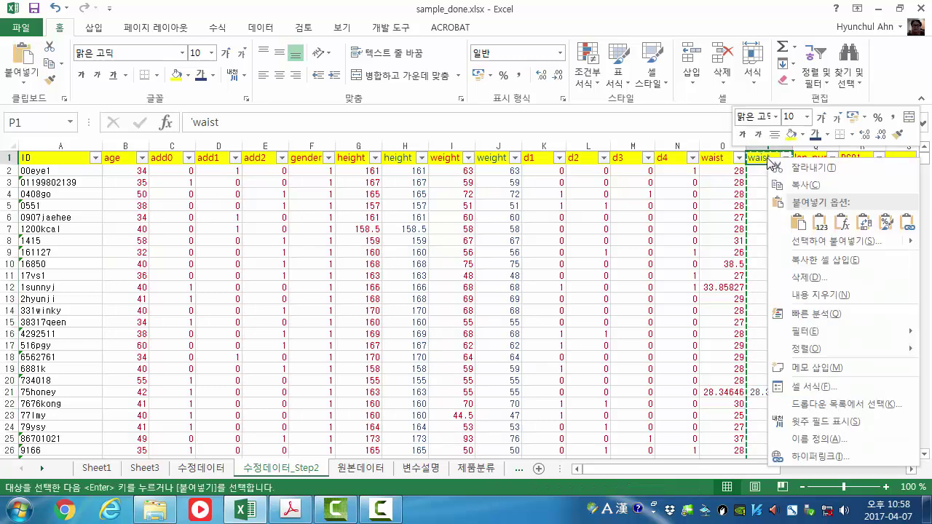
left_click(820, 223)
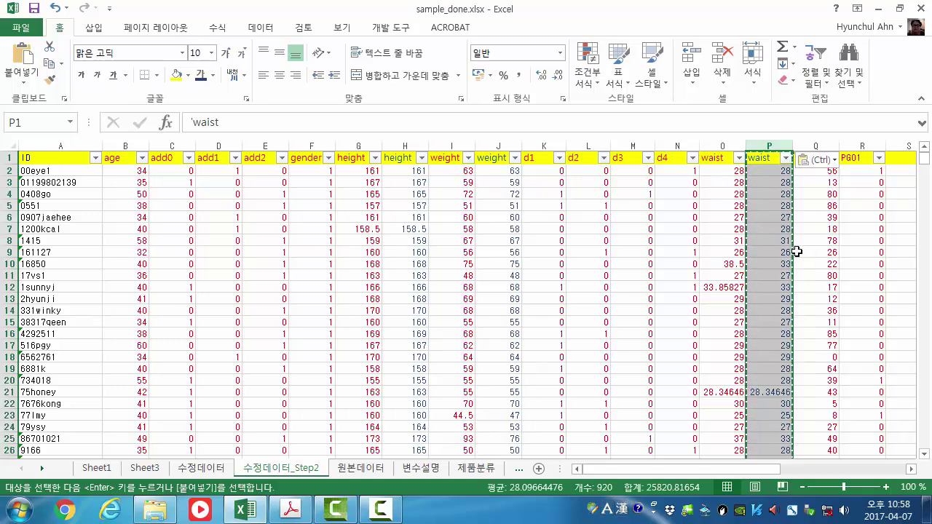
Convert the capped weight column J from formulas to static values in place
left_click(493, 139)
key("ctrl+c")
left_click(495, 159)
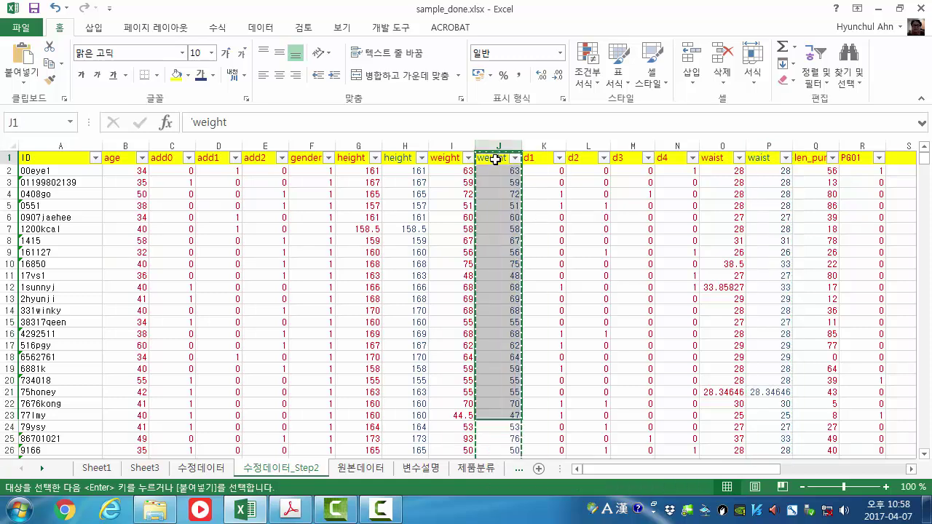
right_click(495, 159)
left_click(554, 232)
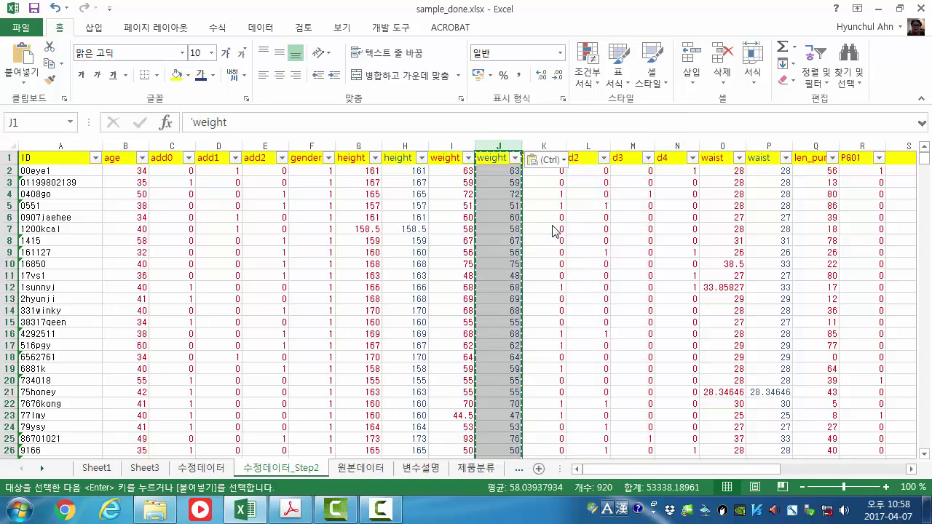
Convert the capped height column H from formulas to static values in place
left_click(403, 146)
key("ctrl+c")
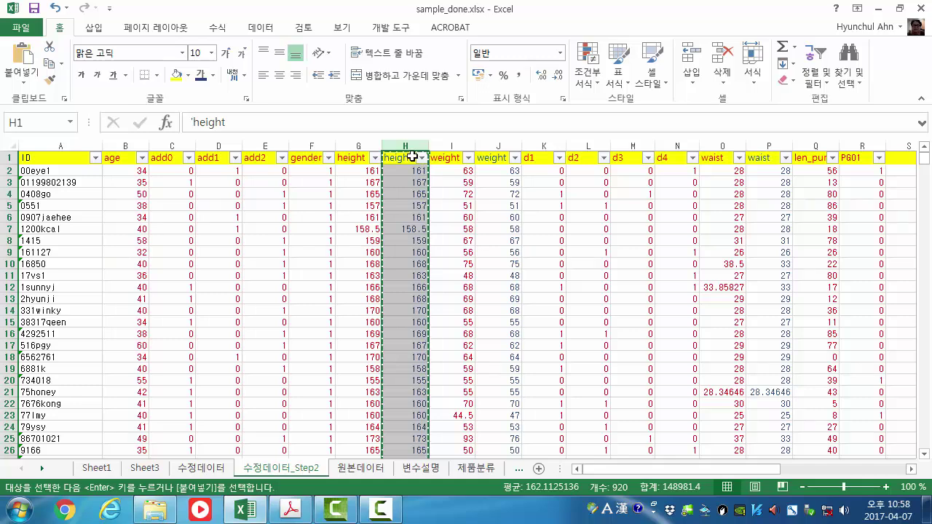
right_click(413, 157)
left_click(464, 216)
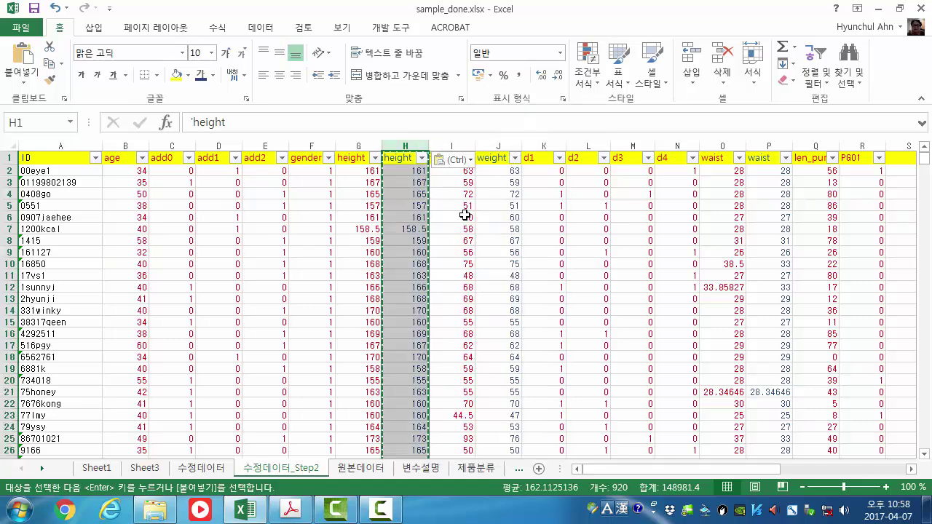
left_click(464, 216)
left_click(406, 172)
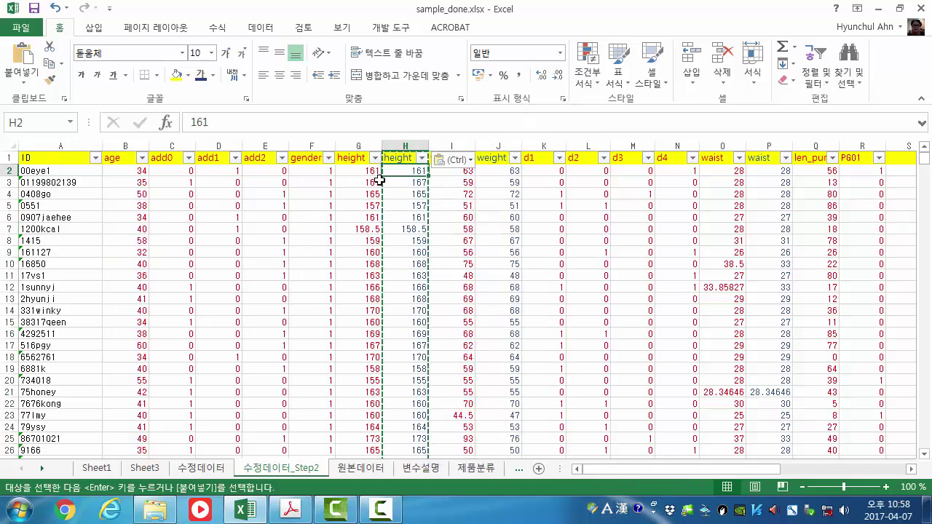
Delete the original uncapped height and weight columns, keeping the capped versions
left_click(357, 145)
right_click(358, 146)
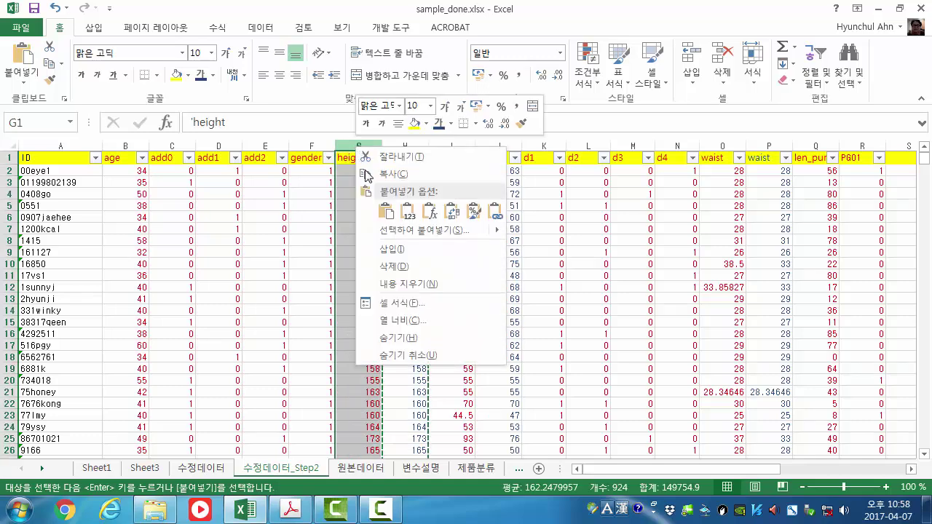
left_click(407, 266)
left_click(407, 145)
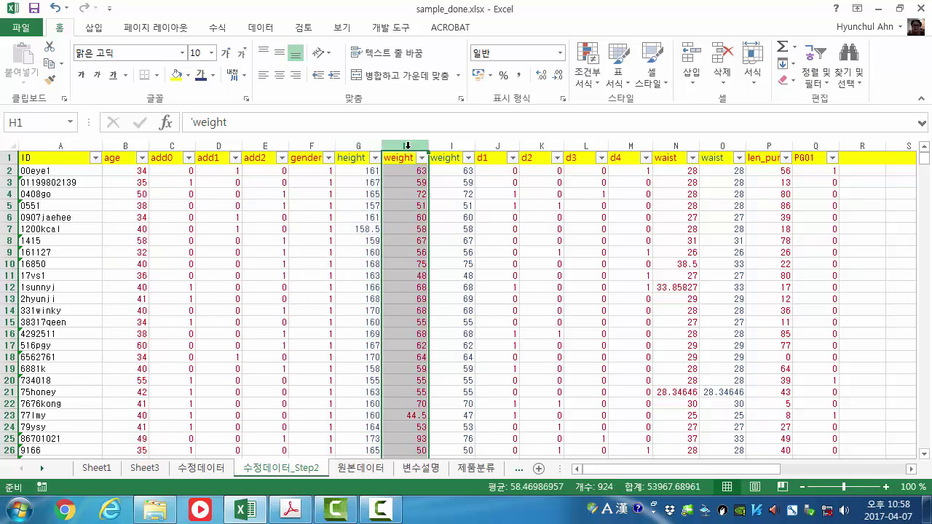
right_click(407, 146)
left_click(470, 266)
Delete the original uncapped waist column M
left_click(631, 146)
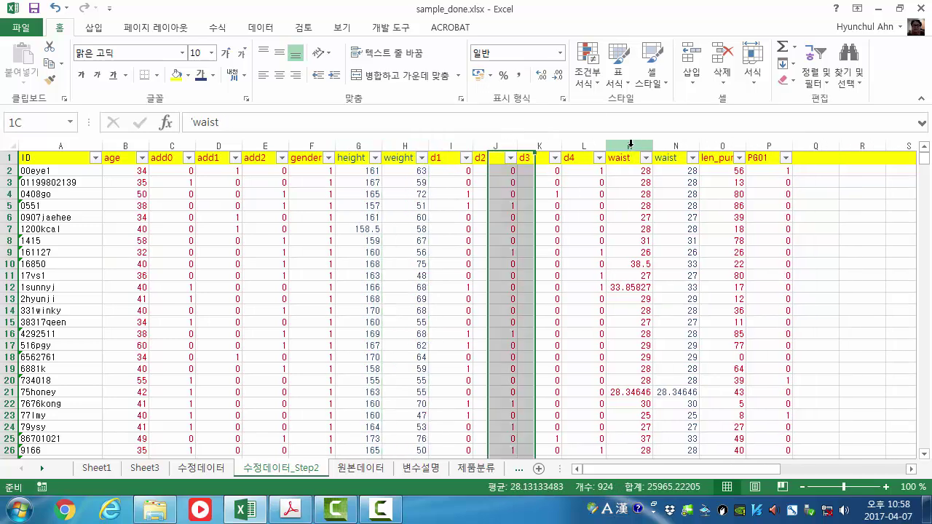
right_click(630, 146)
left_click(669, 265)
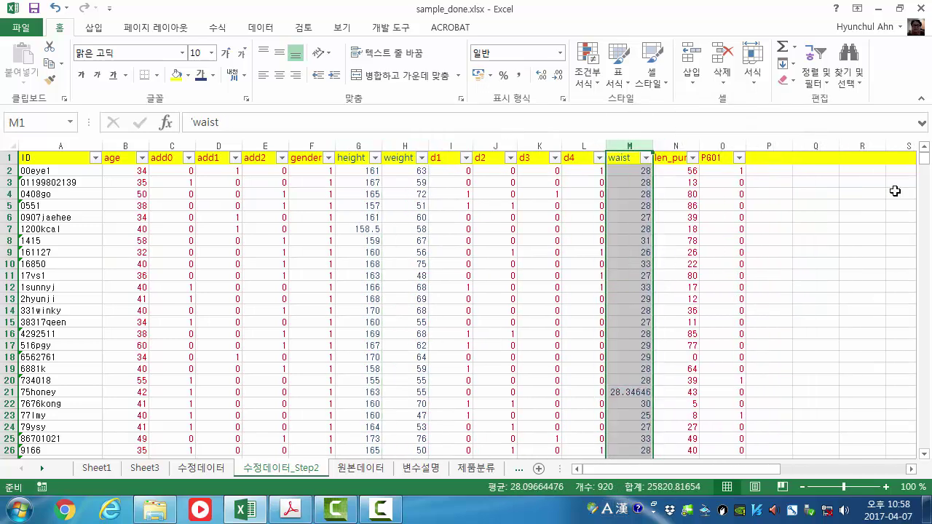
left_click(723, 264)
Delete rows 921 to 923, which hold the blank row and the MIN and MAX summaries below the data
left_click_drag(926, 163, 888, 449)
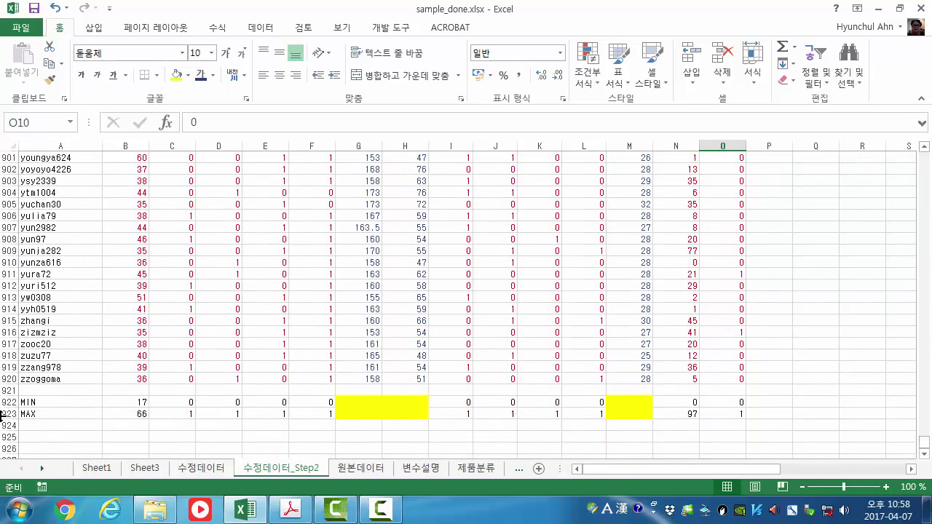
left_click_drag(9, 391, 11, 411)
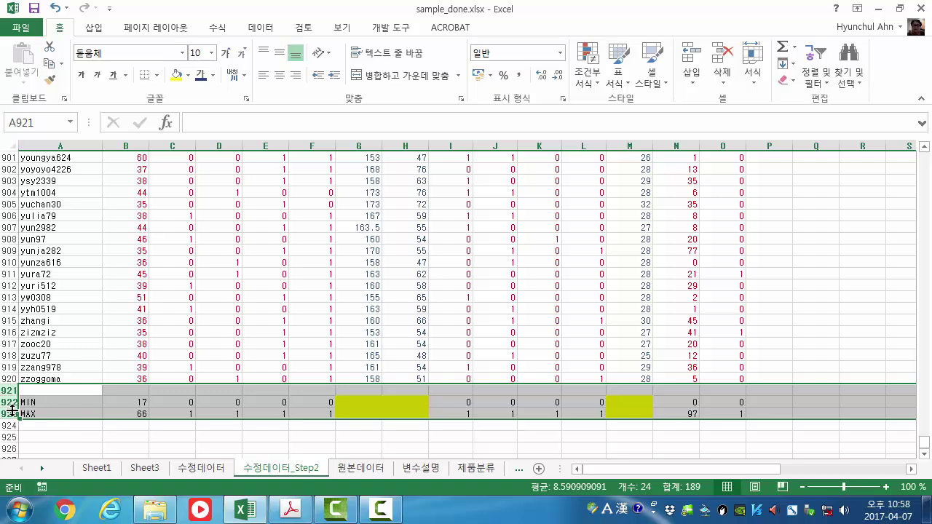
right_click(10, 412)
left_click(48, 319)
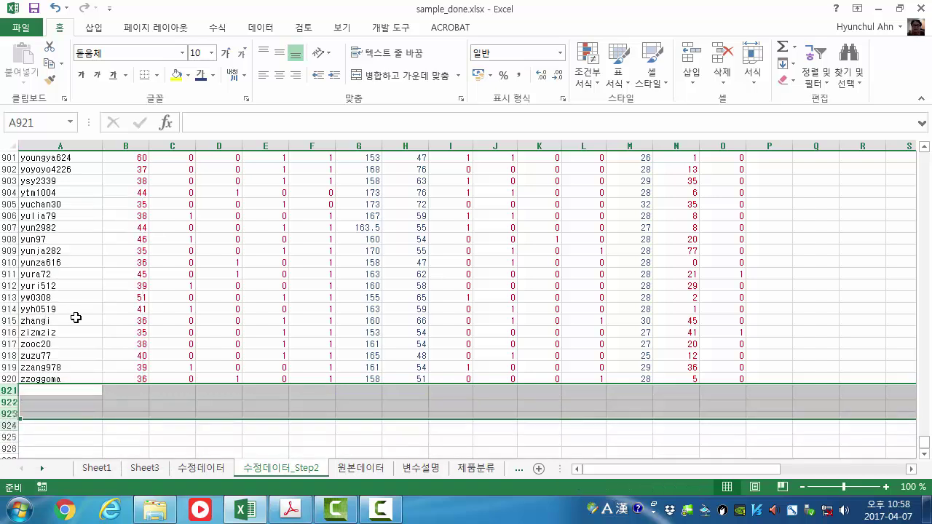
left_click(441, 427)
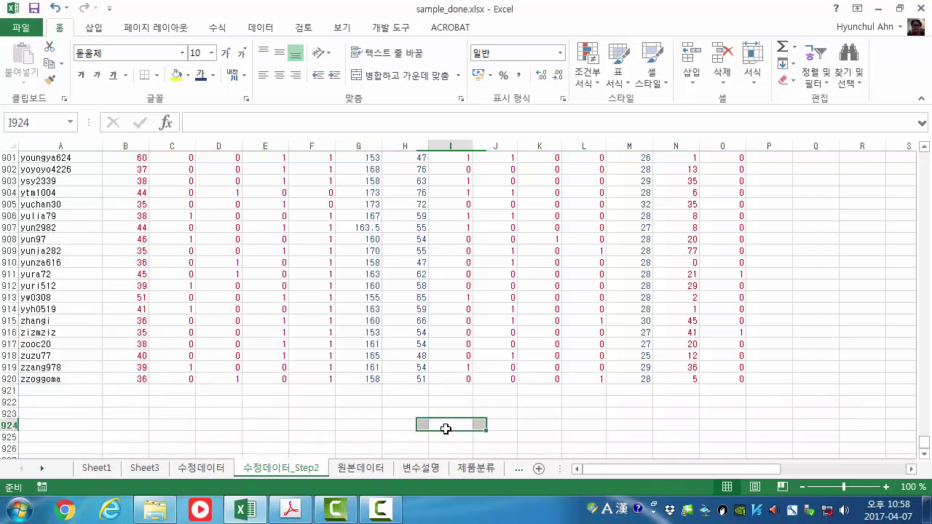
Switch to Adobe Acrobat to consult the data preprocessing slides in biza02.pdf, and return to the Excel sheet
left_click(290, 509)
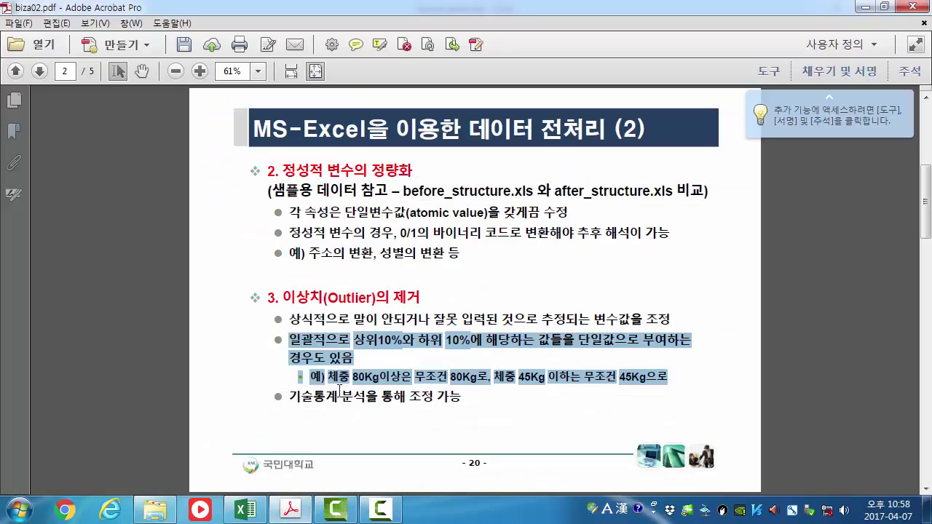
scroll(448, 357, "down", 2)
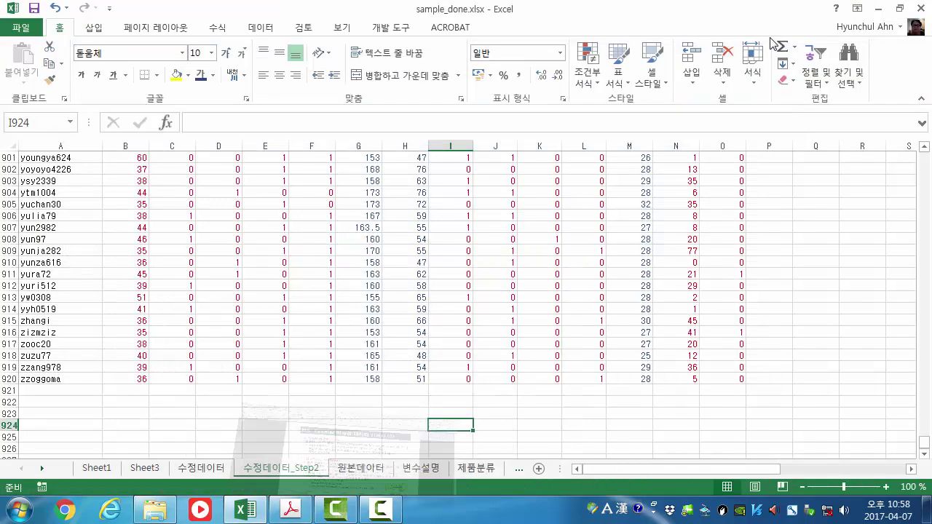
left_click(864, 6)
left_click(484, 367)
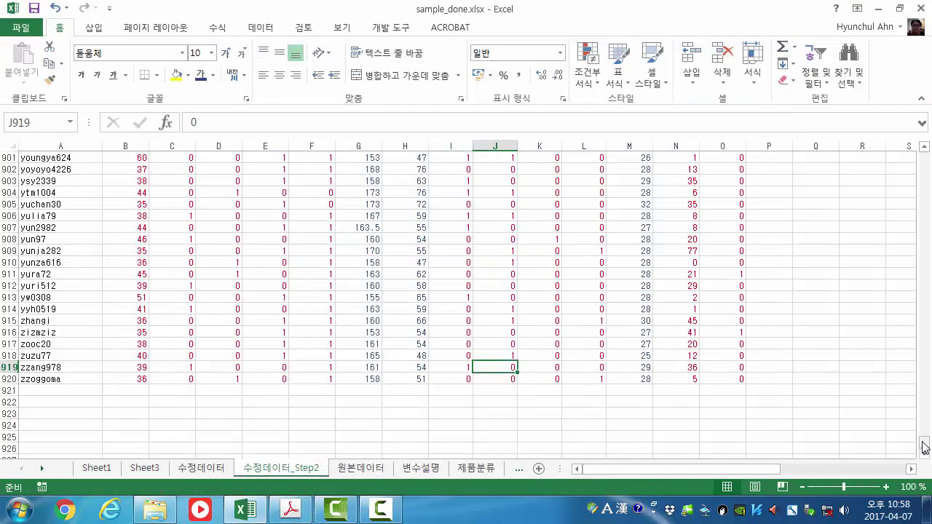
Insert a new column before d1, right after weight, and enter bmi as its header
left_click_drag(924, 443, 925, 149)
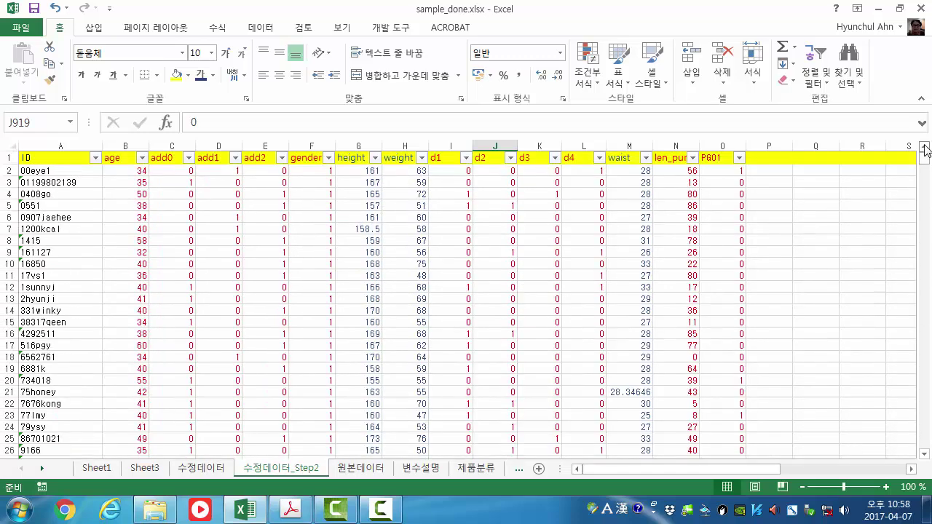
left_click(454, 138)
right_click(450, 142)
left_click(485, 185)
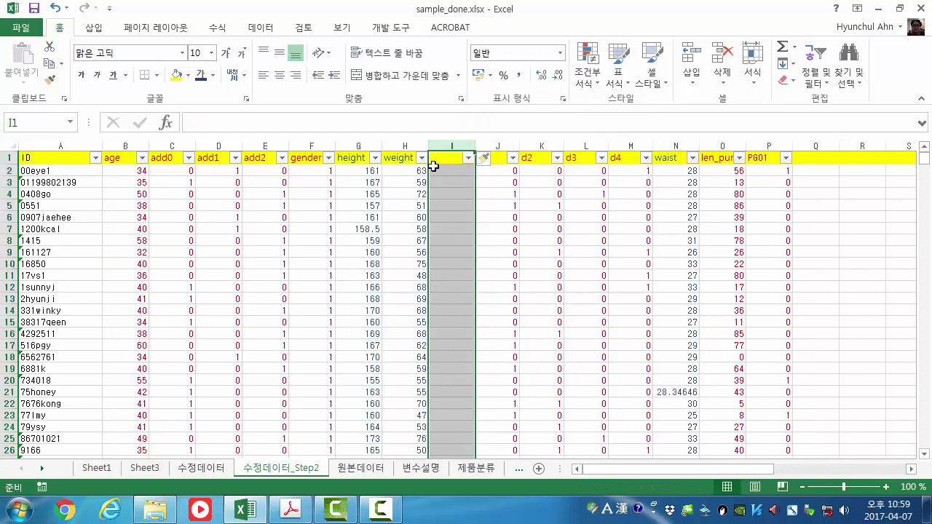
left_click(441, 159)
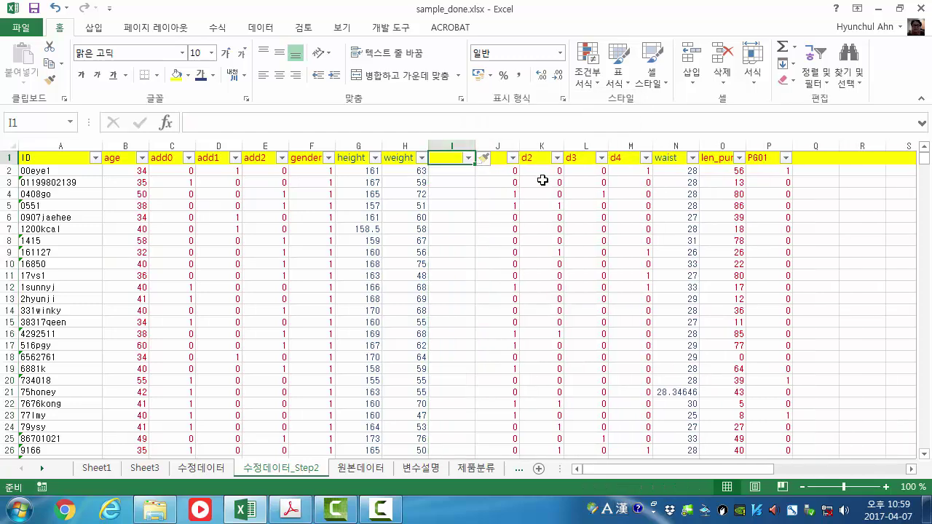
type("bmi")
key("Return")
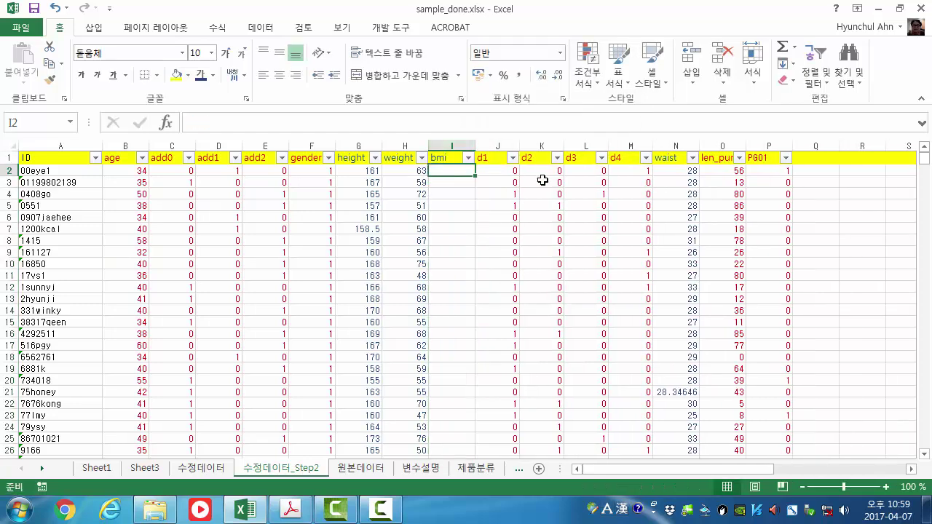
Calculate the BMI in I2 with =H2/((G2/100)^2) and fill the formula down to the last data row
type("=")
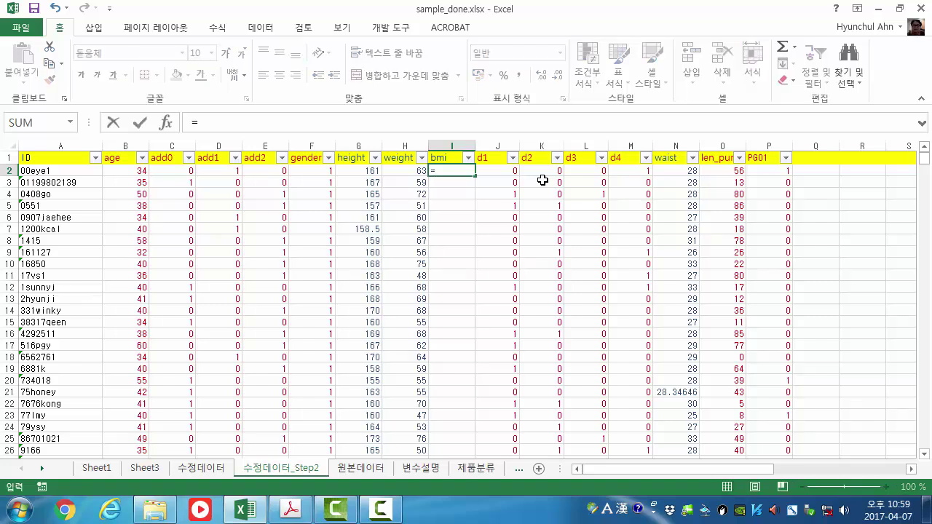
left_click(415, 172)
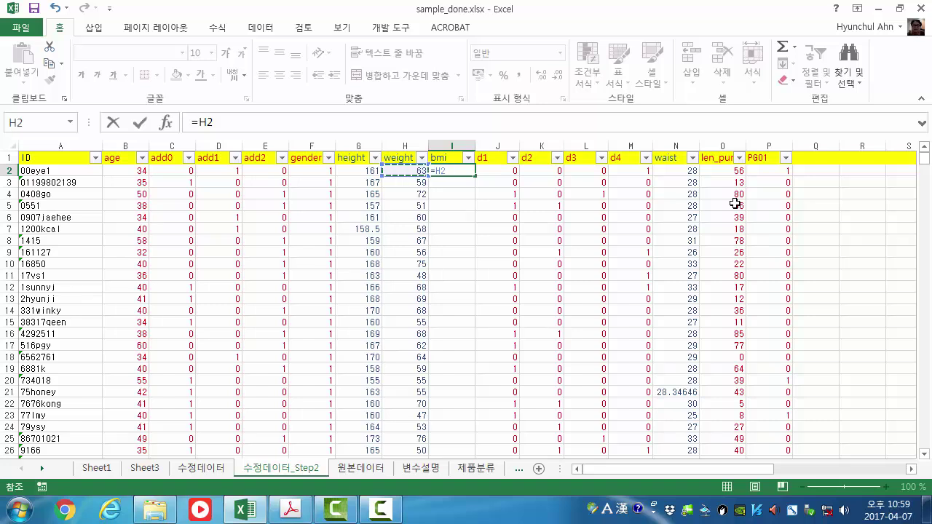
type("/(")
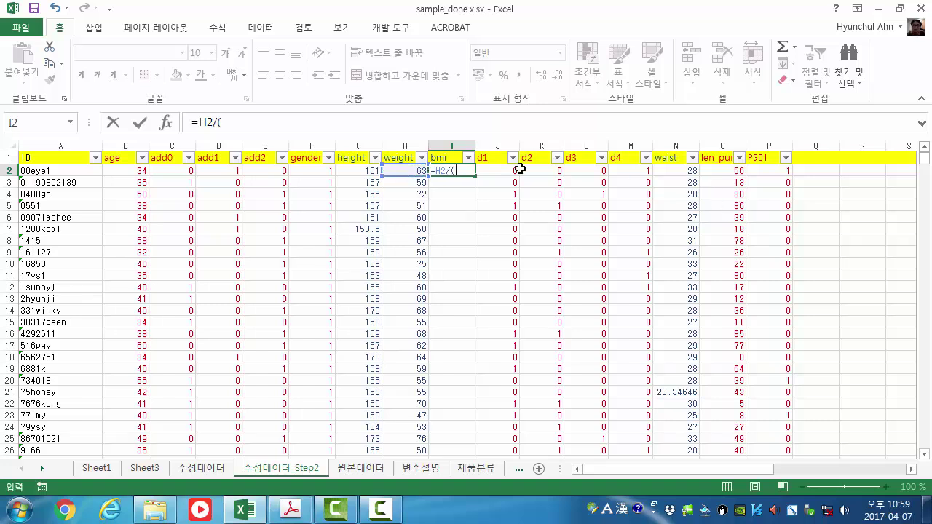
left_click(359, 172)
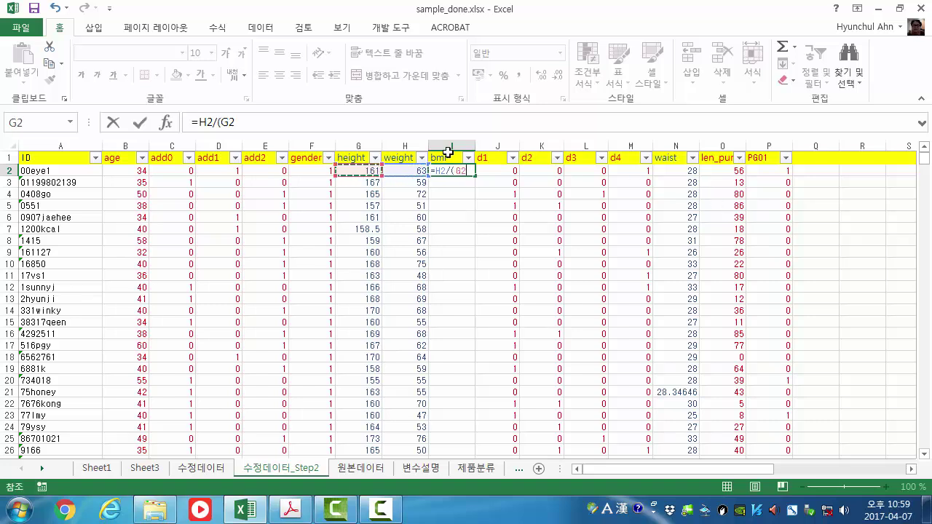
type("/100)^2")
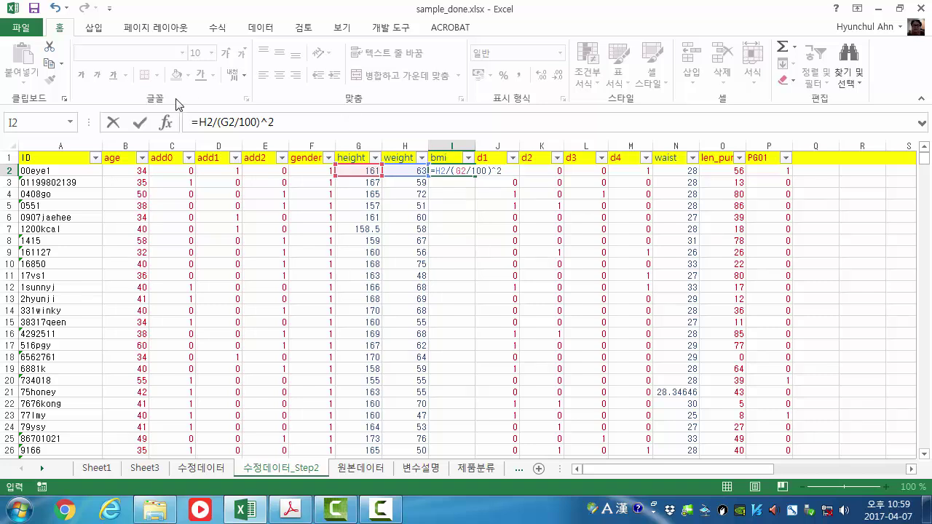
left_click(217, 120)
key("Right")
type("(")
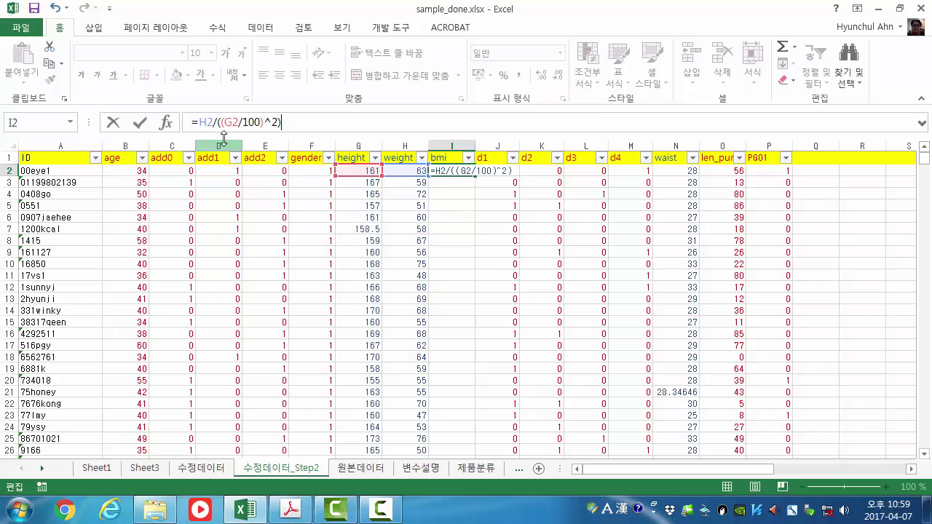
key("Return")
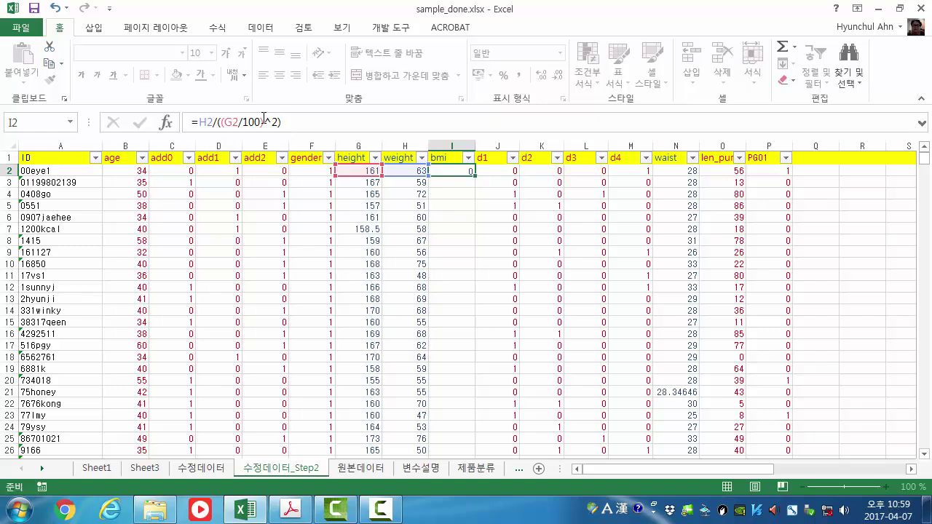
left_click(466, 172)
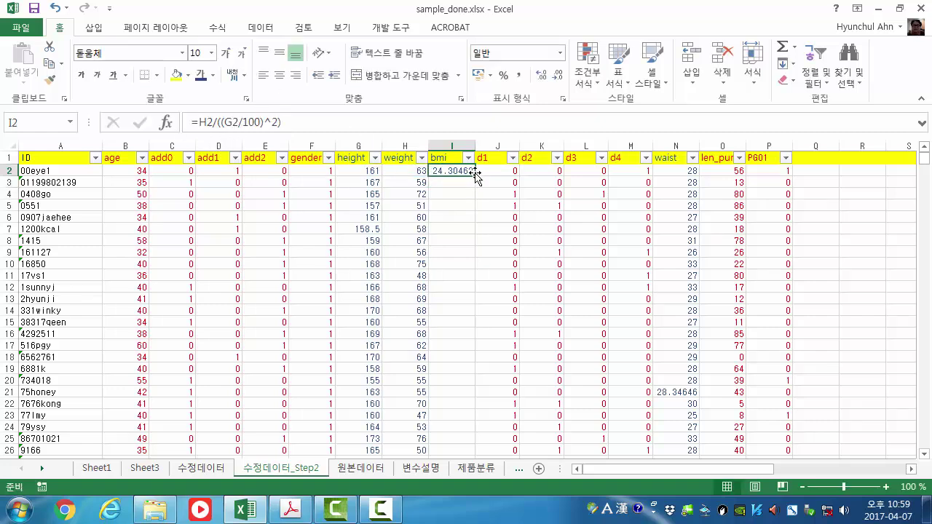
double_click(474, 175)
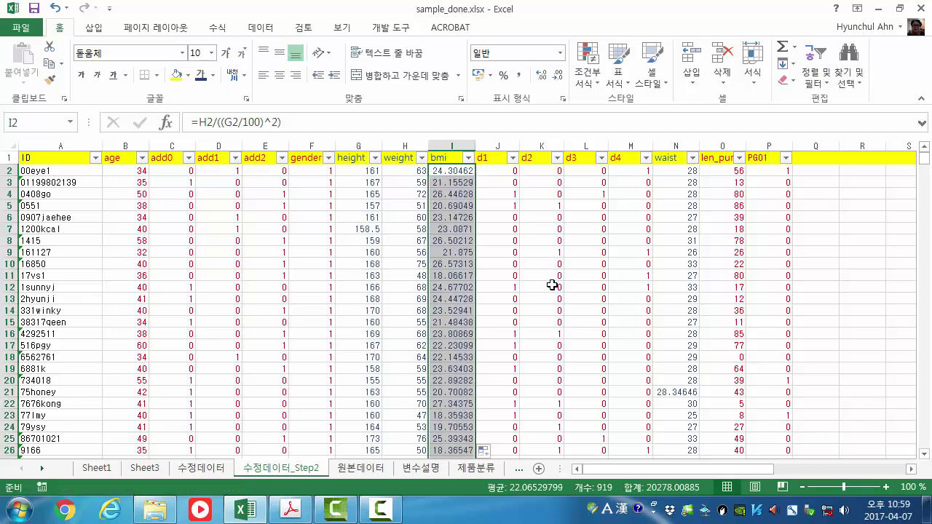
left_click_drag(357, 145, 405, 146)
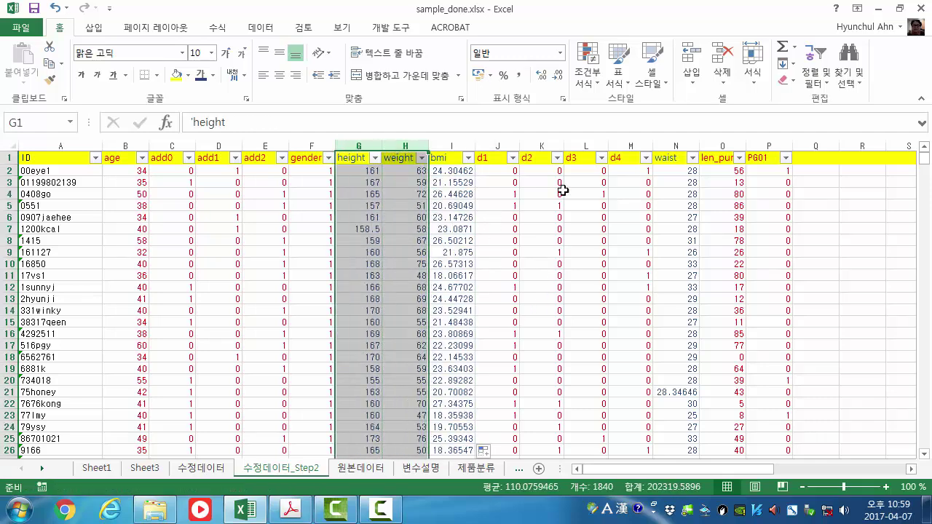
left_click(452, 145)
mouse_move(928, 163)
left_mouse_down()
mouse_move(923, 442)
mouse_move(923, 154)
left_mouse_up()
left_click(509, 240)
left_click(446, 154)
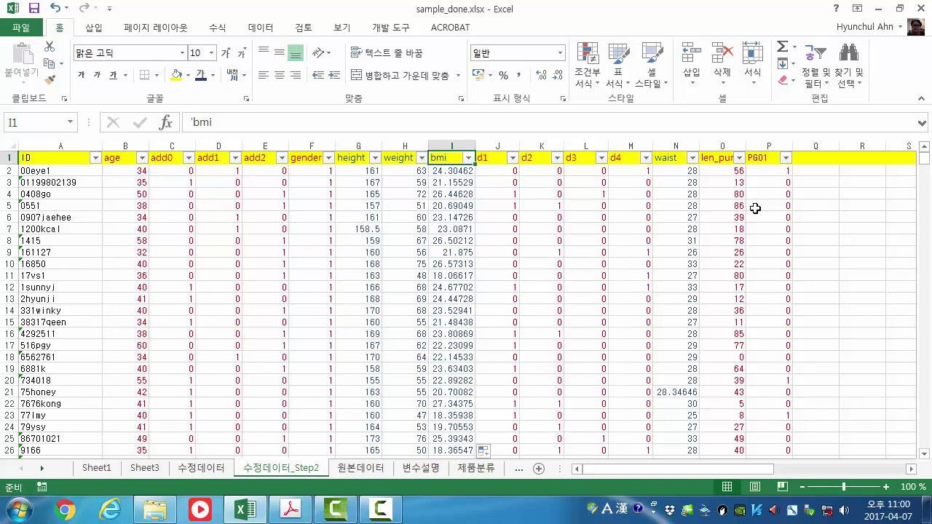
left_click(135, 160)
left_click(246, 270)
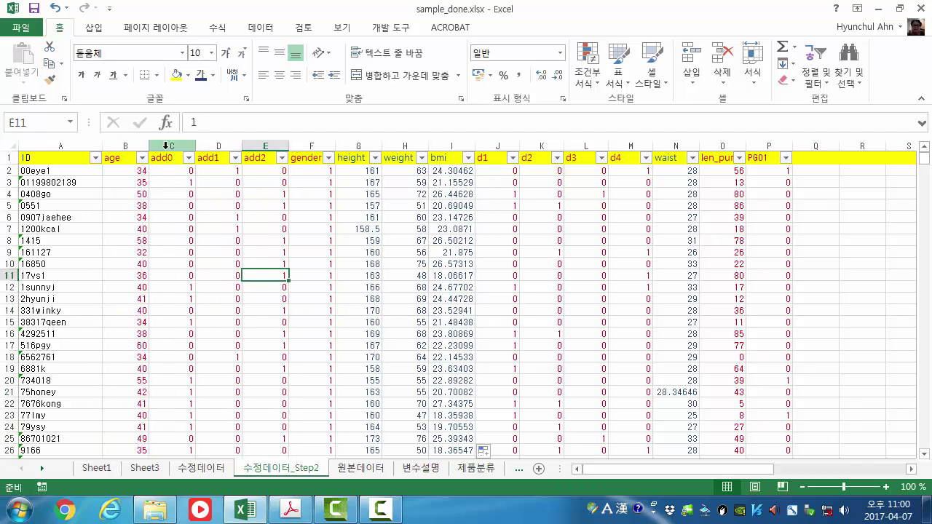
Insert a new column before add0, right after age, and enter young as its header
left_click(170, 145)
right_click(169, 148)
left_click(228, 252)
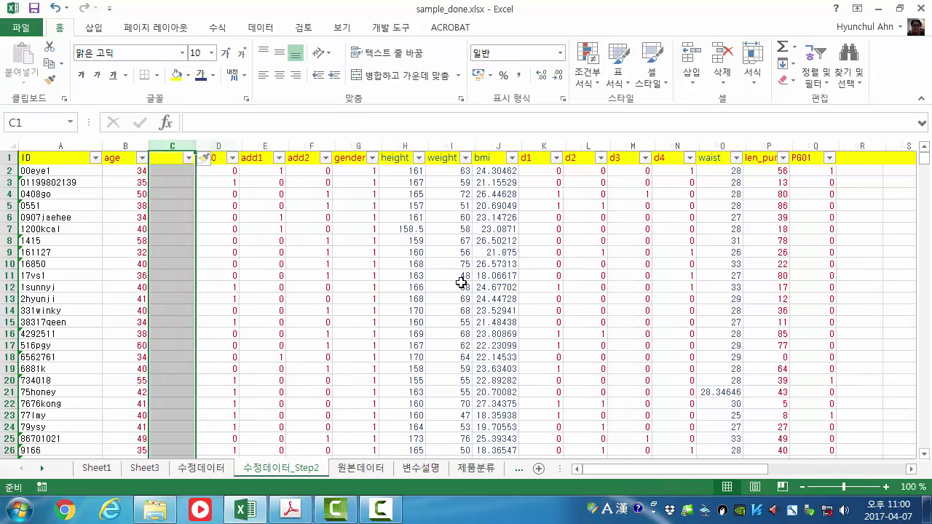
left_click(459, 286)
left_click(166, 155)
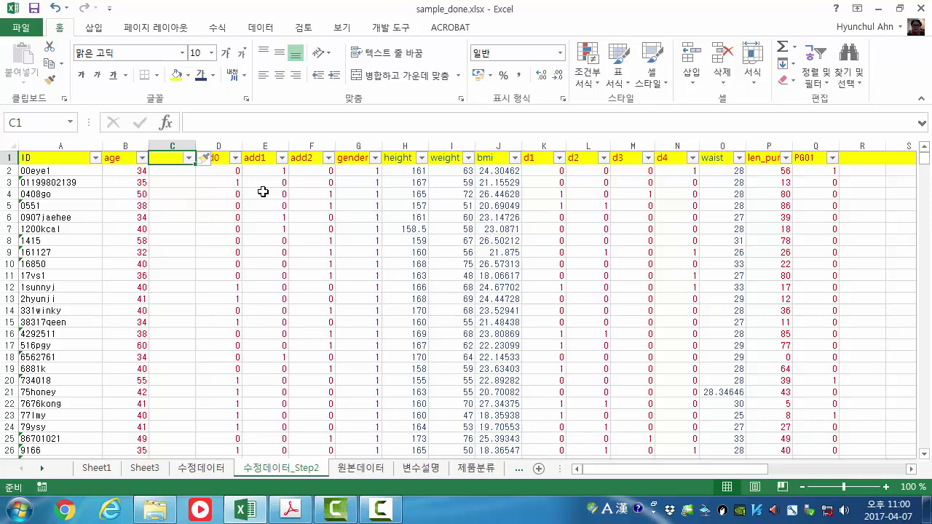
type("young")
key("Return")
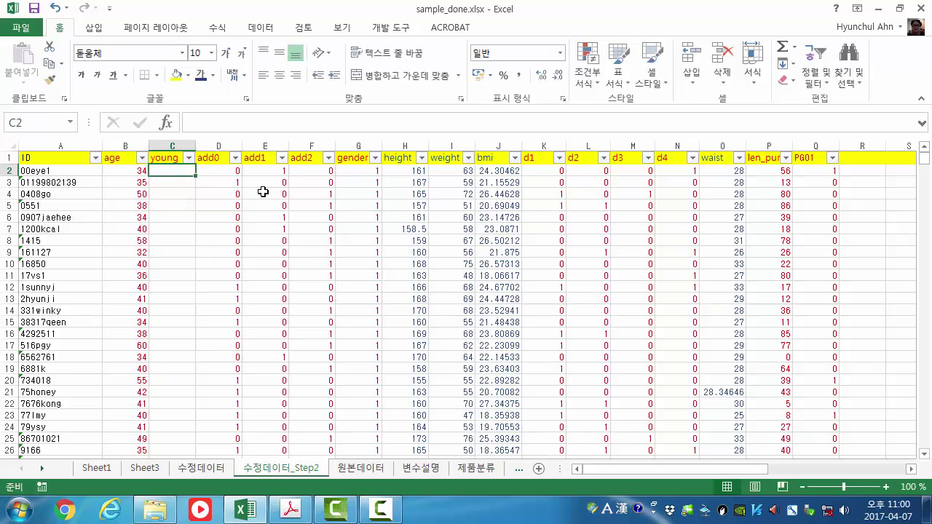
Rename the header in C1 as female_young and fit the column width to it
type("=")
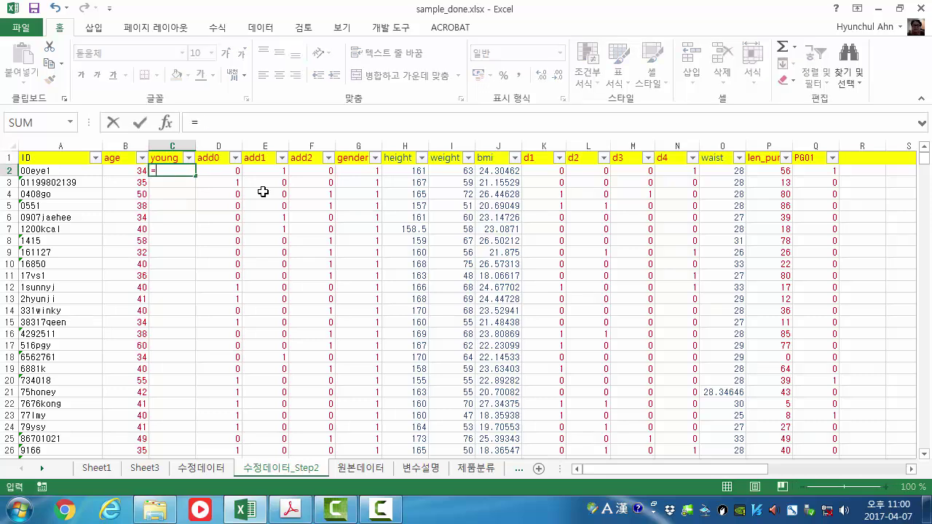
key("Escape")
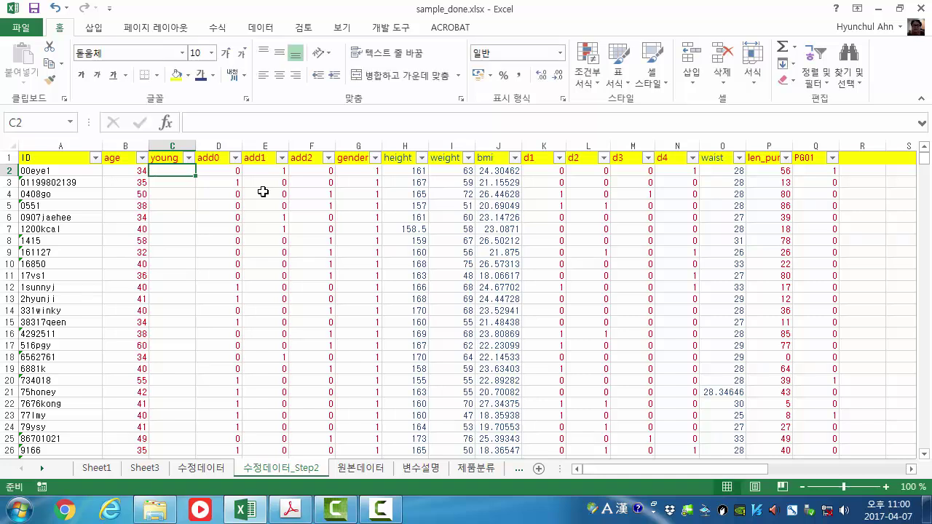
key("Up")
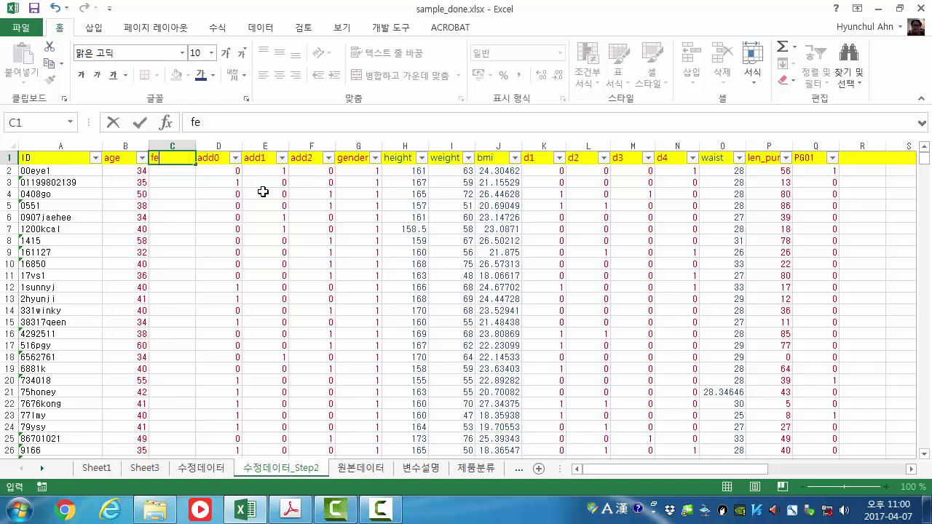
type("male_you")
key("Return")
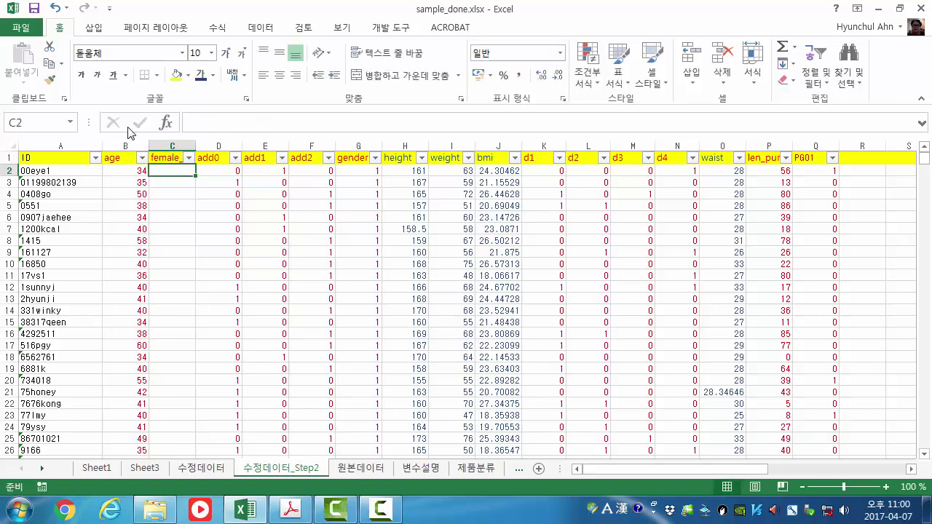
double_click(195, 147)
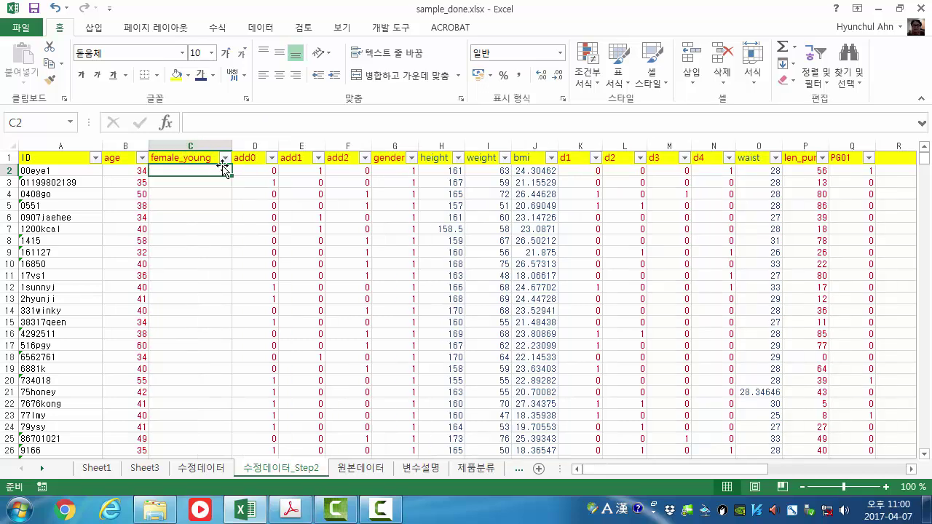
Start an IF formula in C2 with an AND test that the age in B2 is >=20 and <=25
type("=if")
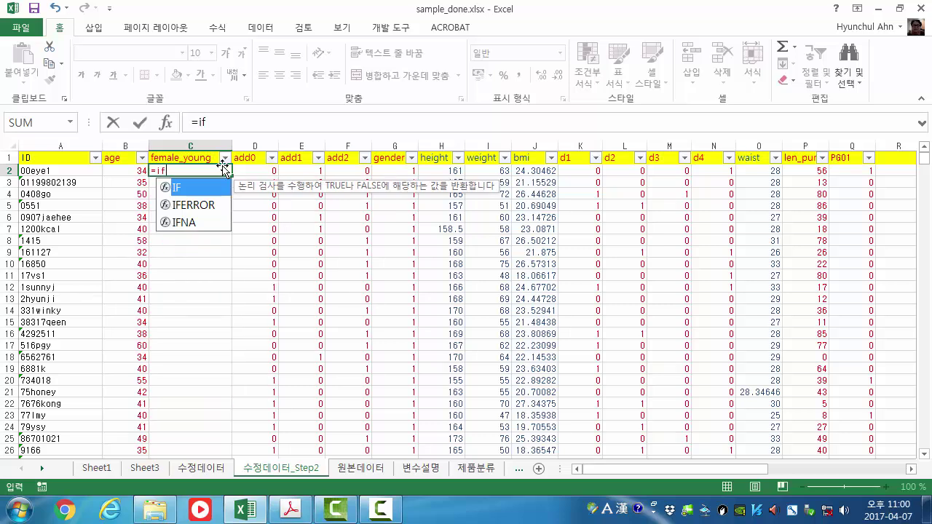
type("(and(")
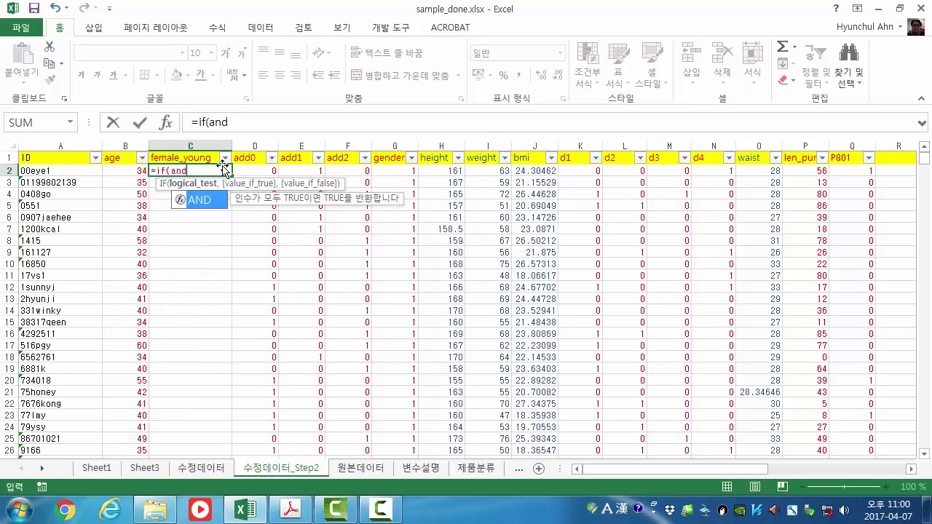
left_click(131, 171)
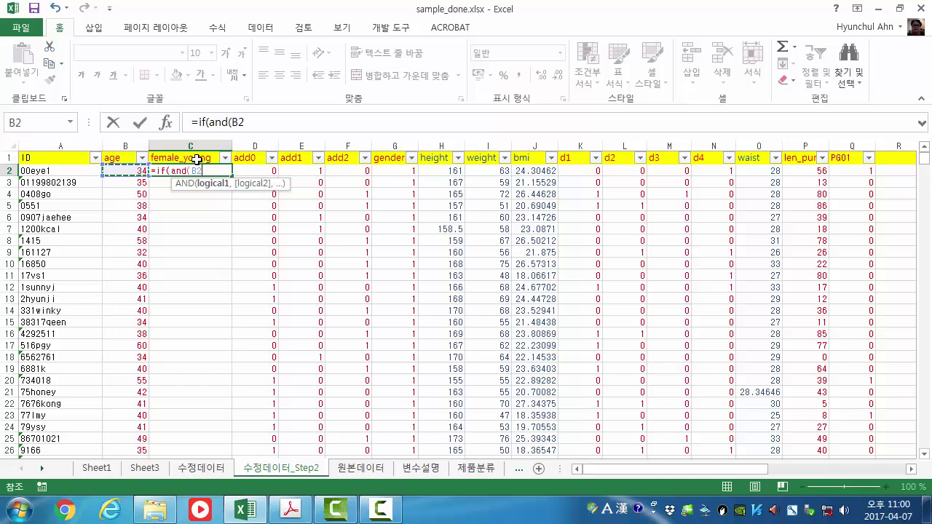
type(">=20,")
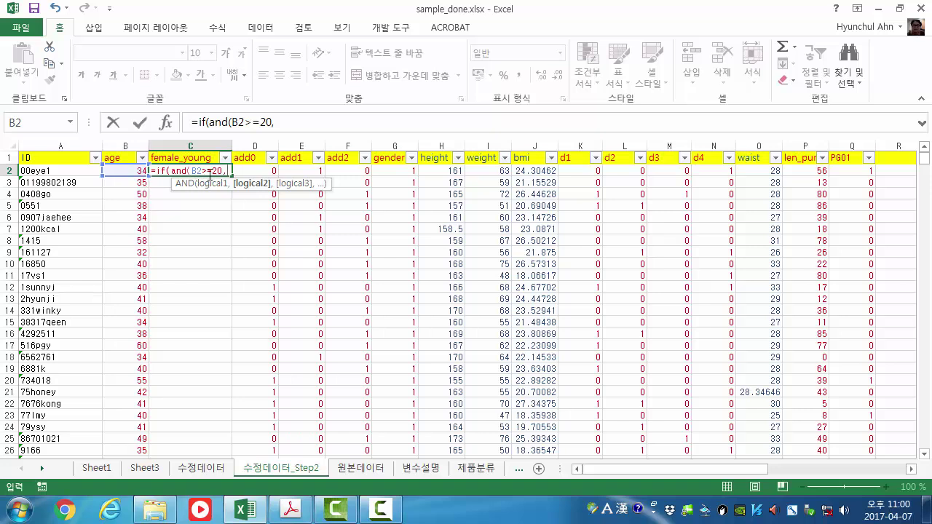
left_click(128, 171)
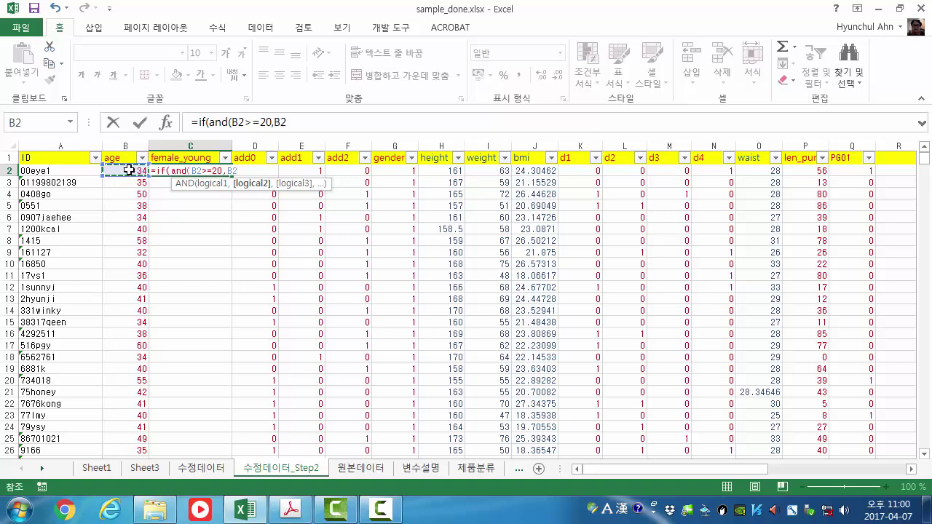
type("<=25,")
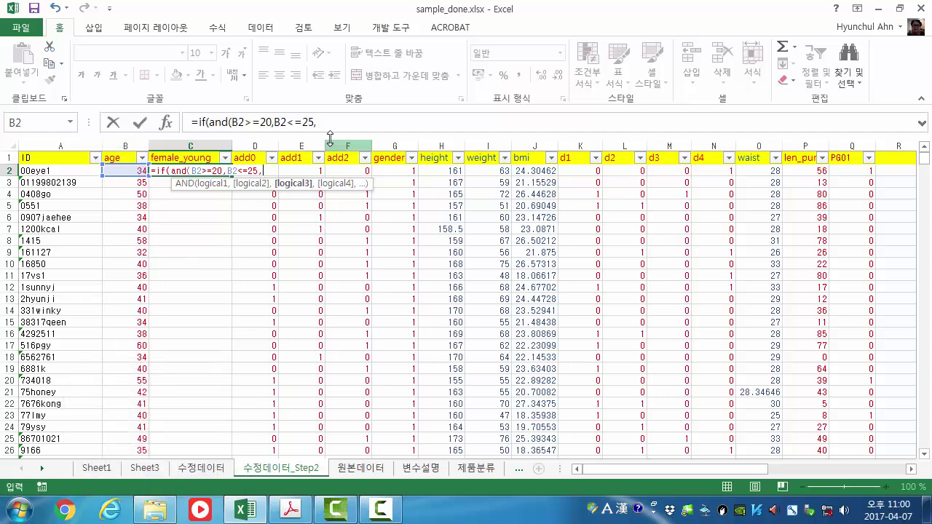
Change the age limits in the C2 formula to B2>=37 and B2<=42
left_click(266, 122)
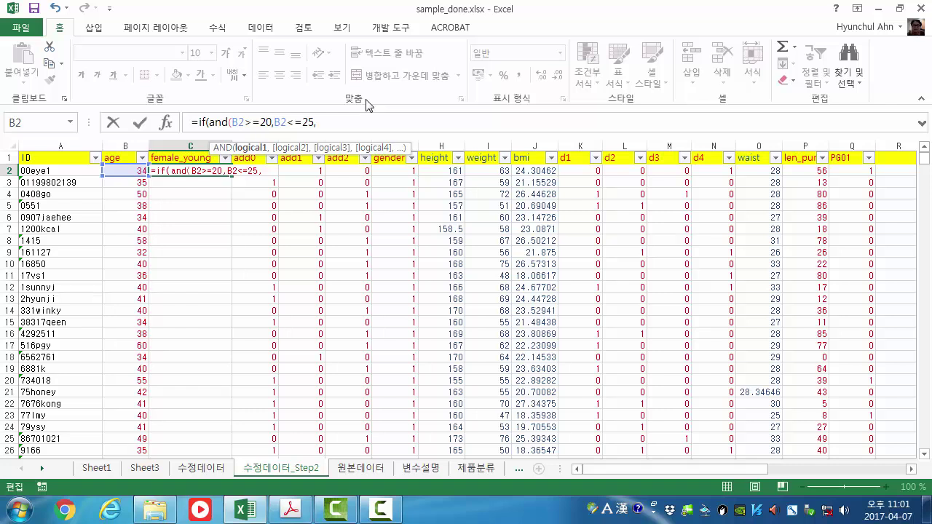
key("shift+Left")
key("shift+Right")
key("Right")
key("Right")
key("Left")
key("shift+Right")
key("shift+Right")
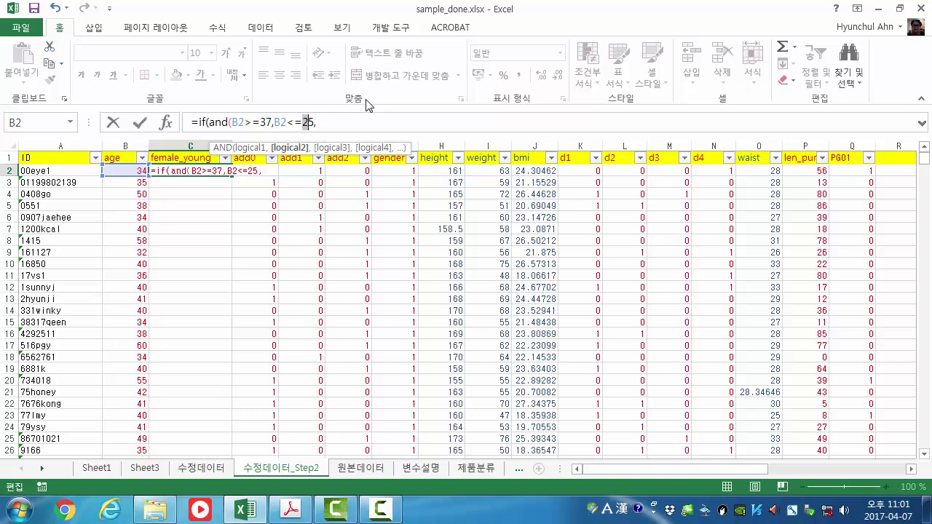
type("43")
key("shift+Left")
key("Right")
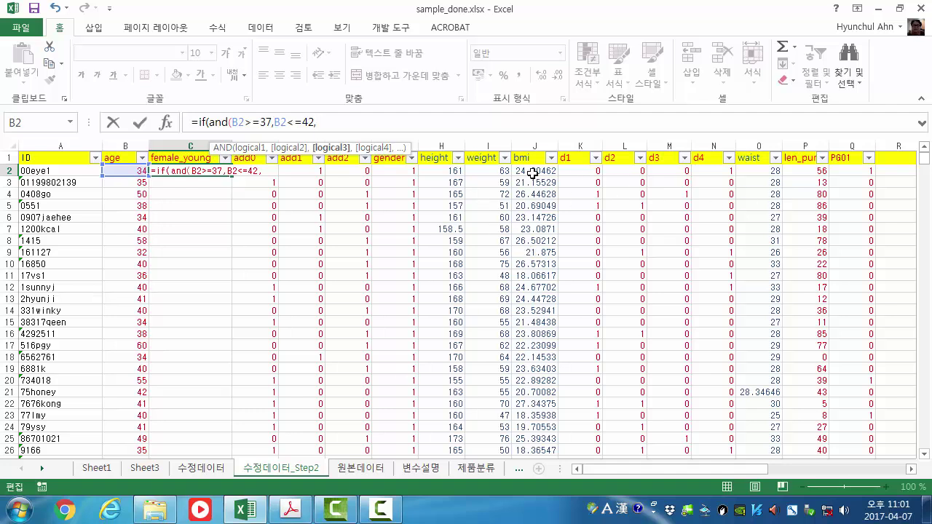
Complete the C2 formula with the condition G2=1 and results 1 and 0, and fill it down the female_young column
left_click(386, 169)
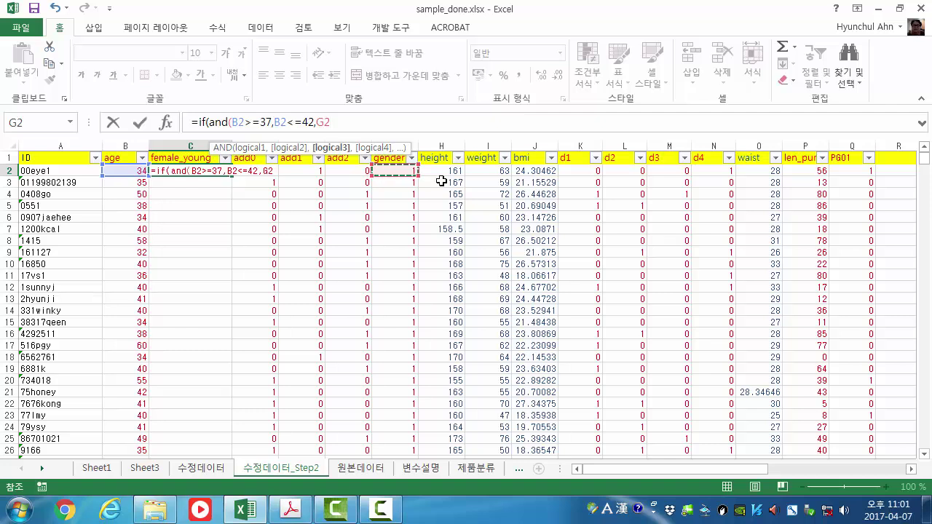
type("=1),1,0")
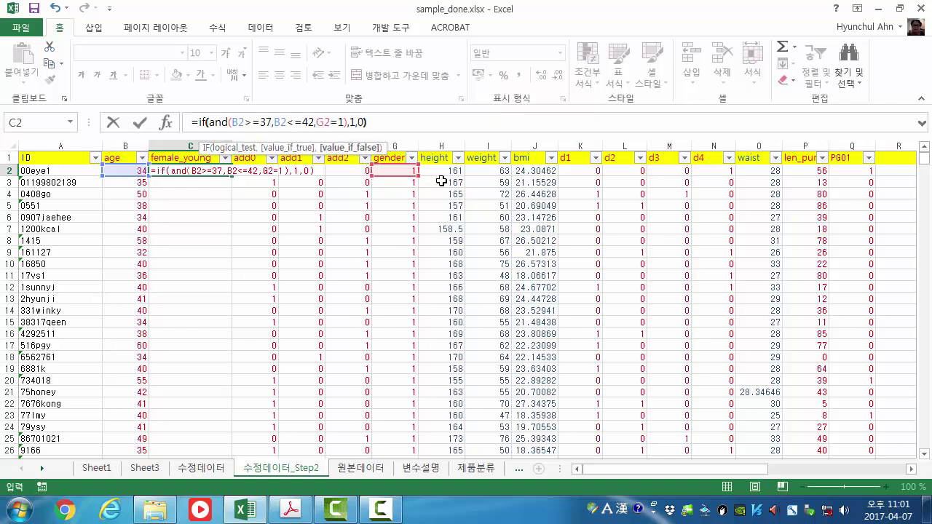
key("Return")
key("Up")
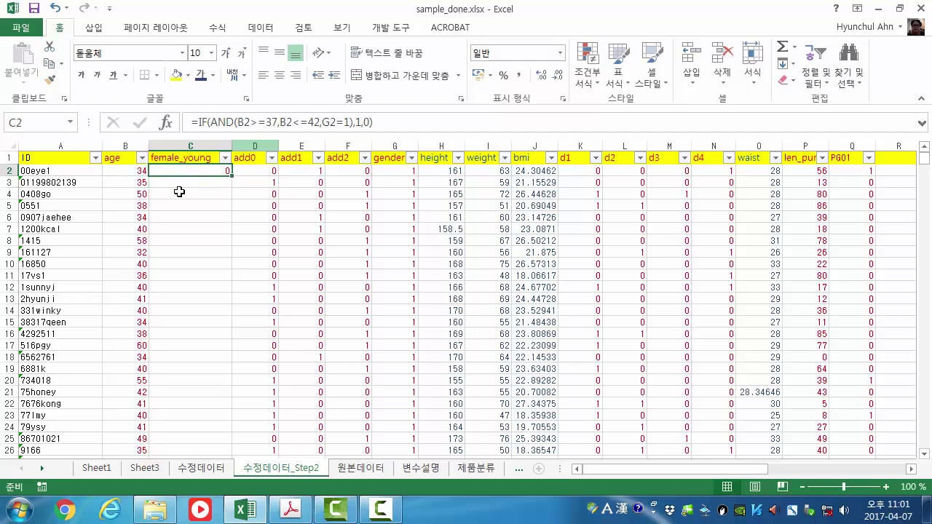
double_click(231, 176)
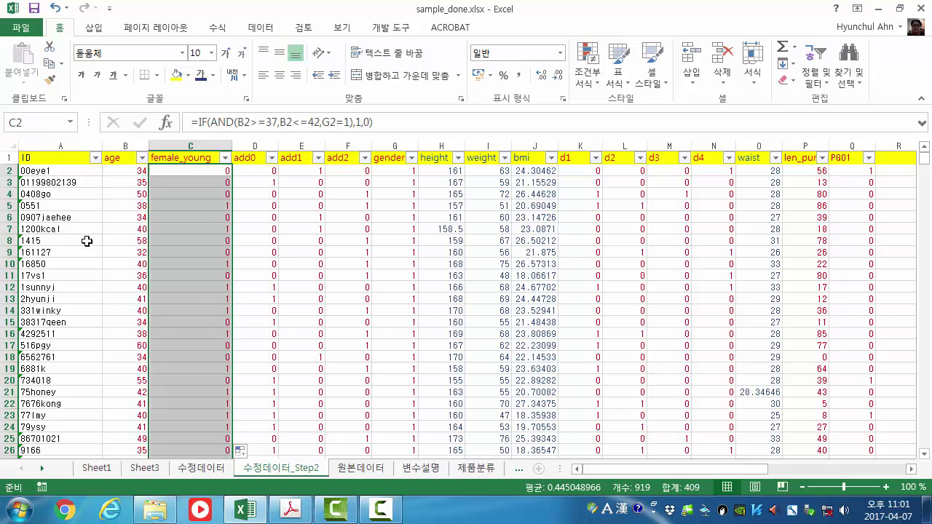
left_click(7, 206)
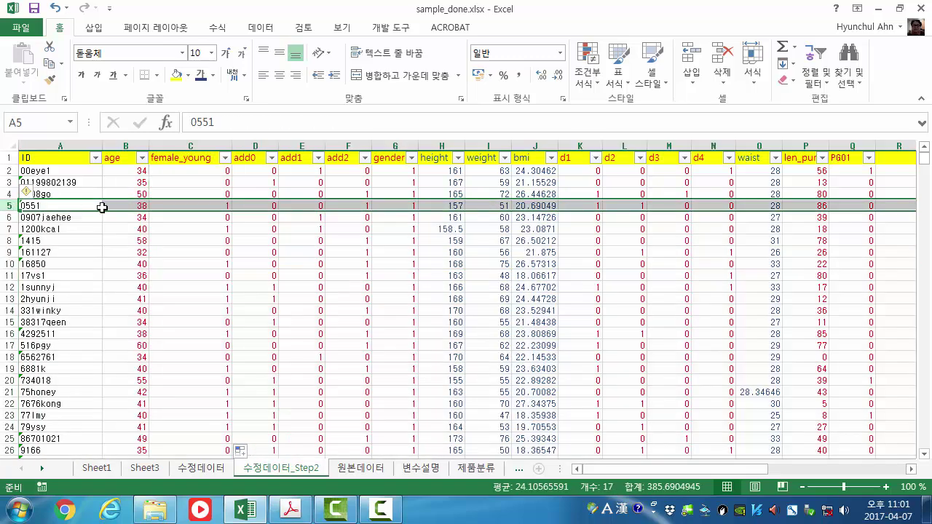
left_click(215, 206)
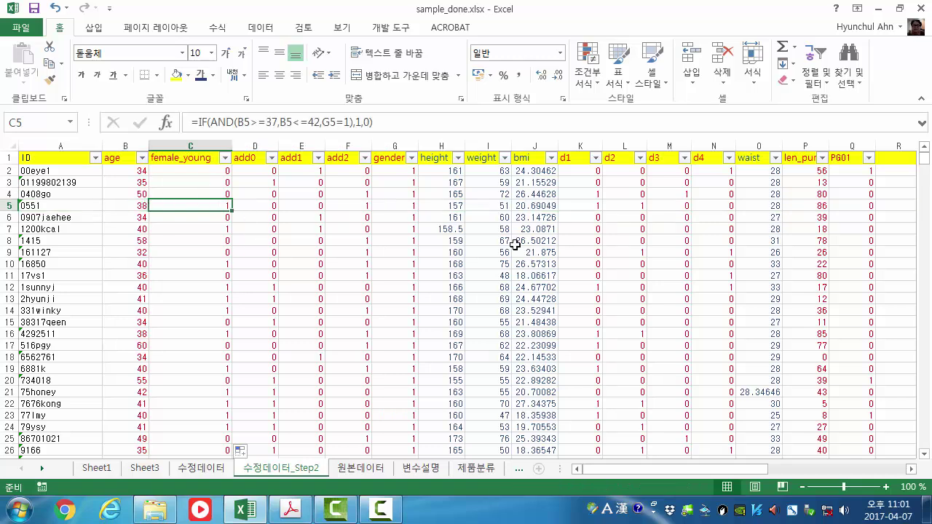
Change the font colour of the whole female_young column to blue
left_click(171, 146)
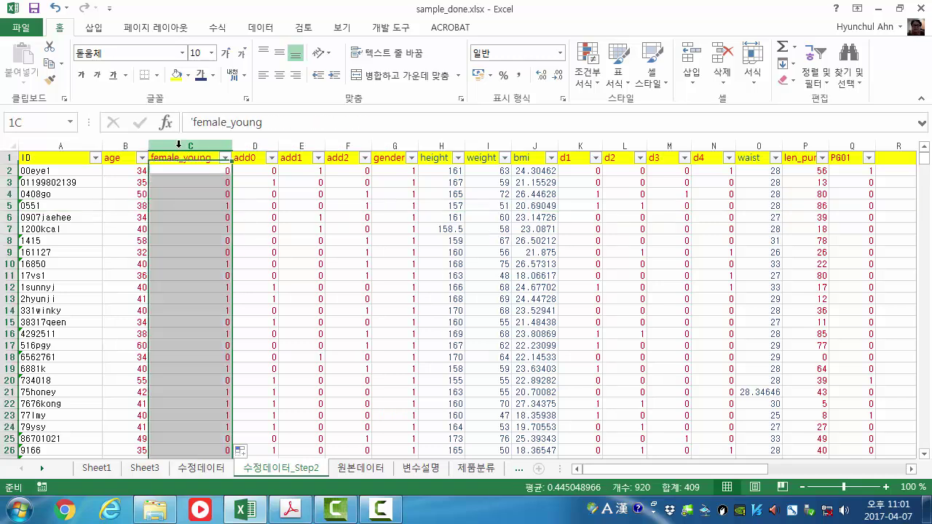
left_click(200, 76)
left_click(238, 205)
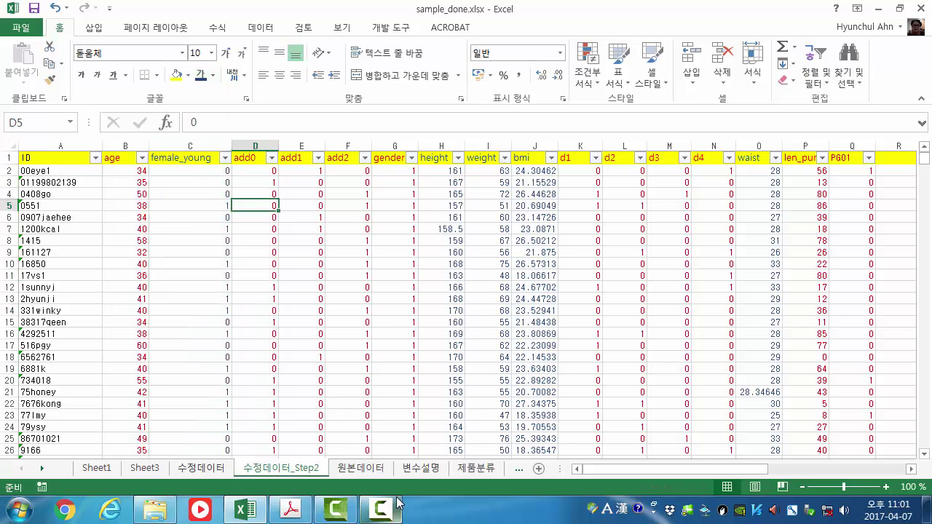
Read the Min-Max Normalization slide in Acrobat, and look over the PG01, height and bmi columns back in Excel
left_click(293, 511)
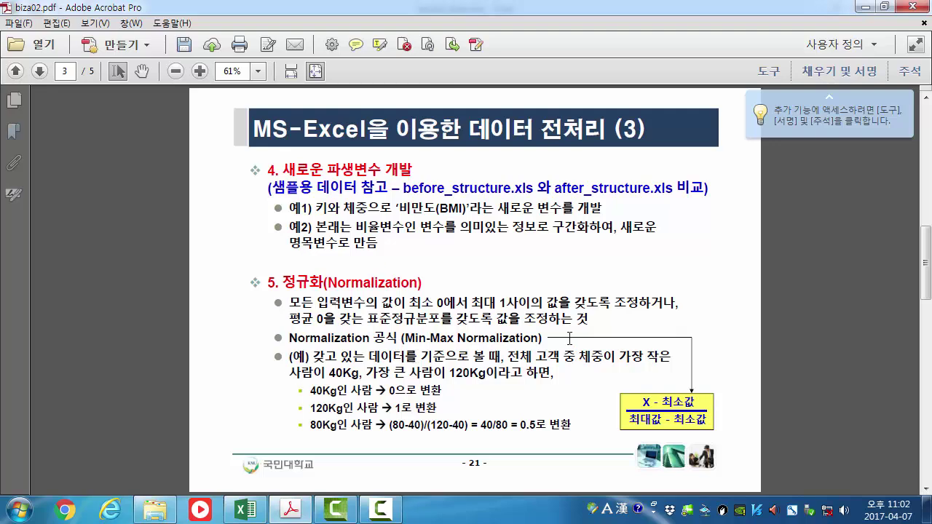
left_click(864, 6)
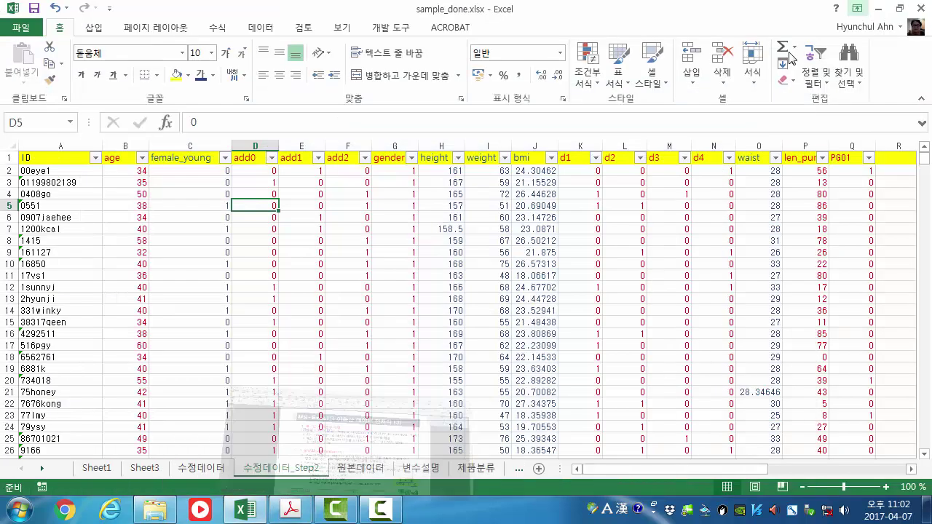
left_click(855, 228)
left_click(852, 146)
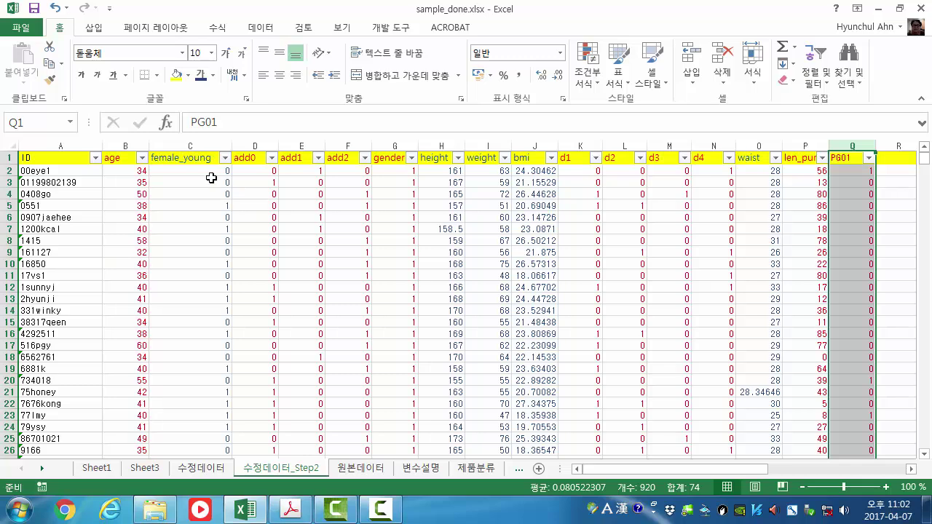
left_click_drag(211, 180, 395, 229)
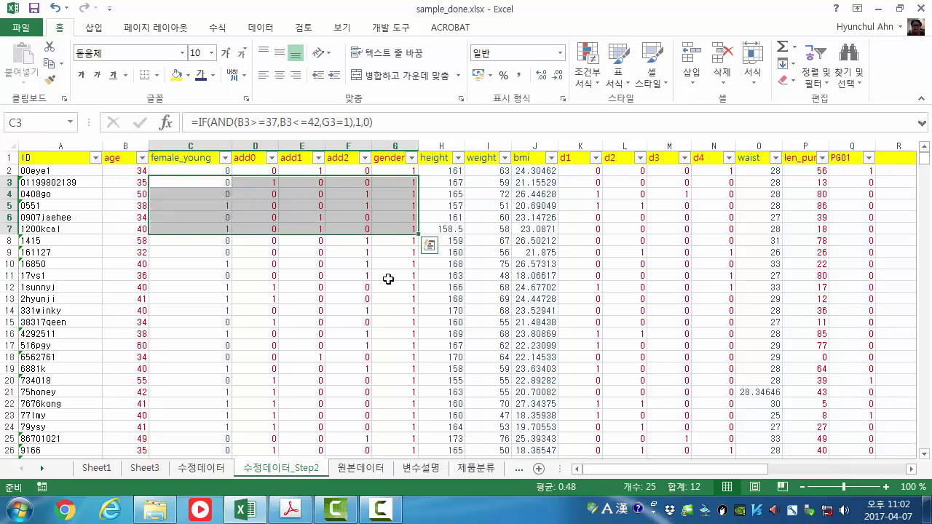
left_click(391, 316)
left_click(451, 149)
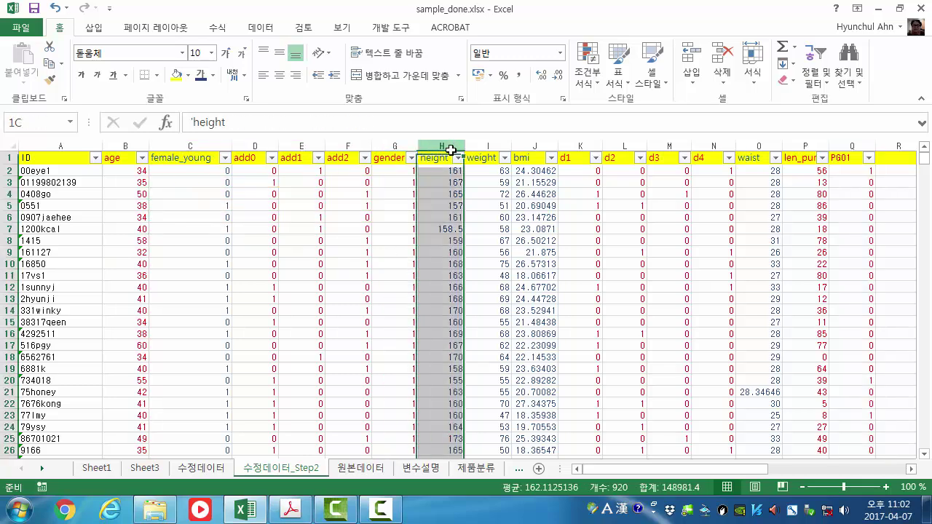
left_click(535, 146)
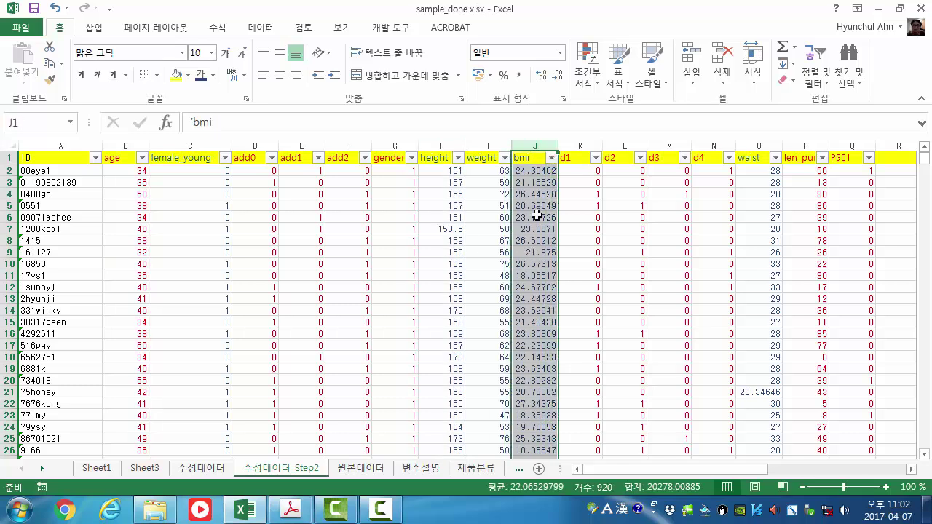
left_click(799, 303)
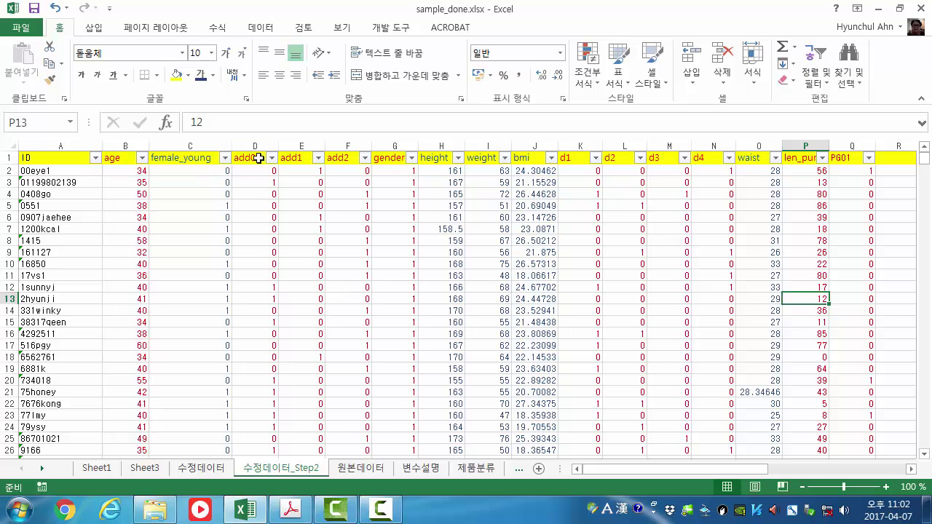
Compare the value ranges of the add0 to gender columns with those of the height and weight columns
left_click_drag(254, 146, 402, 169)
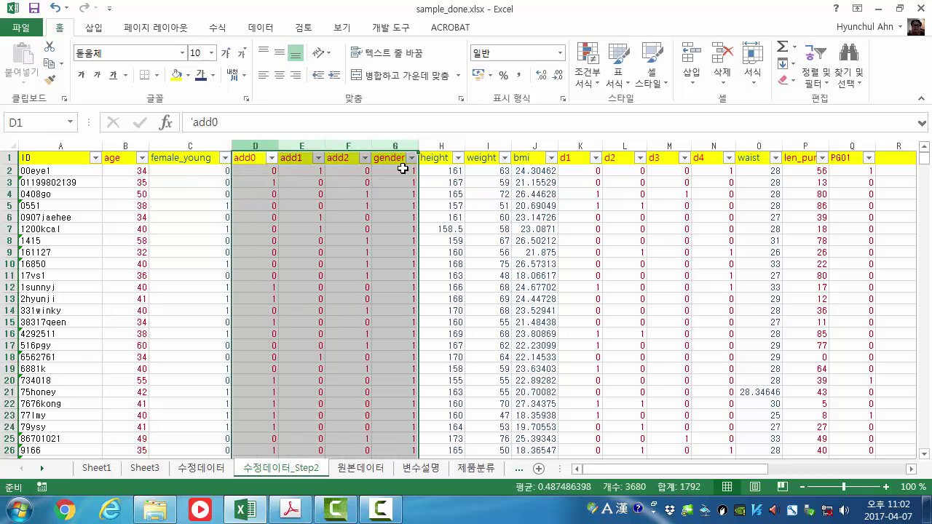
left_click(406, 249)
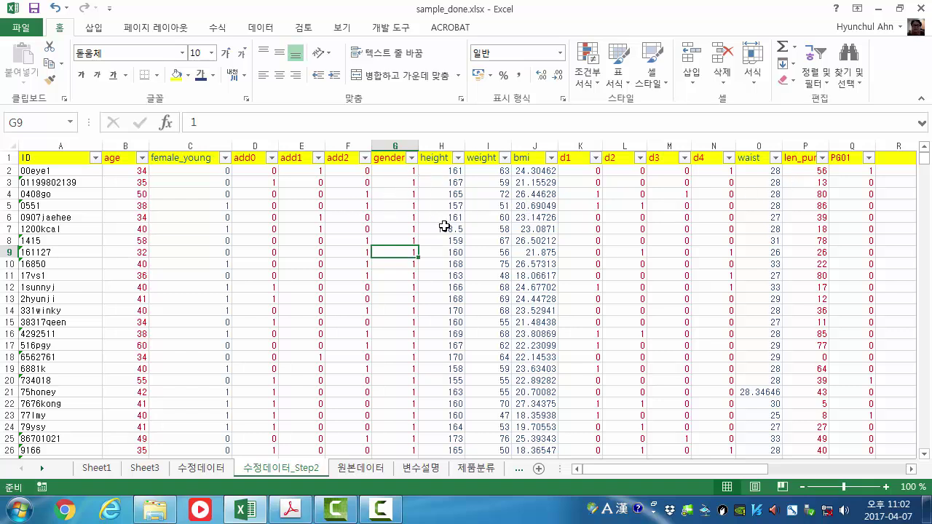
left_click_drag(443, 146, 503, 145)
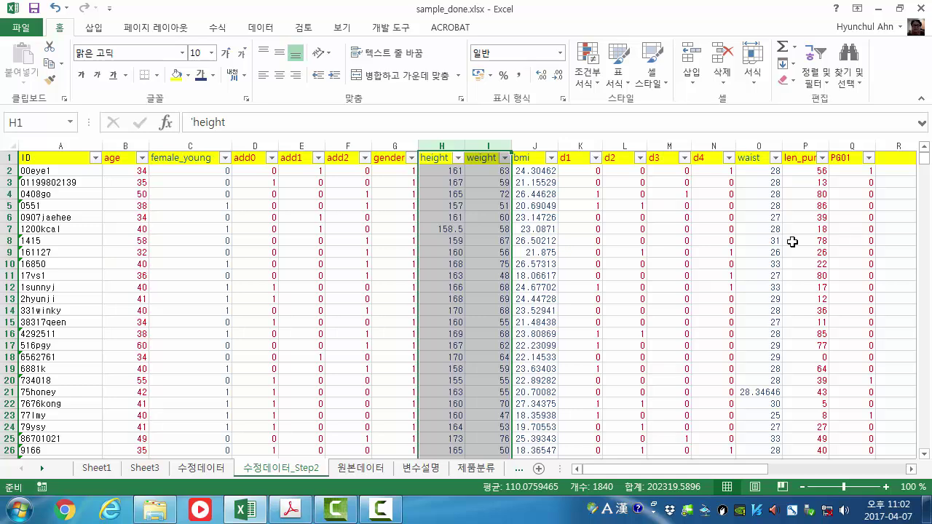
left_click(455, 262)
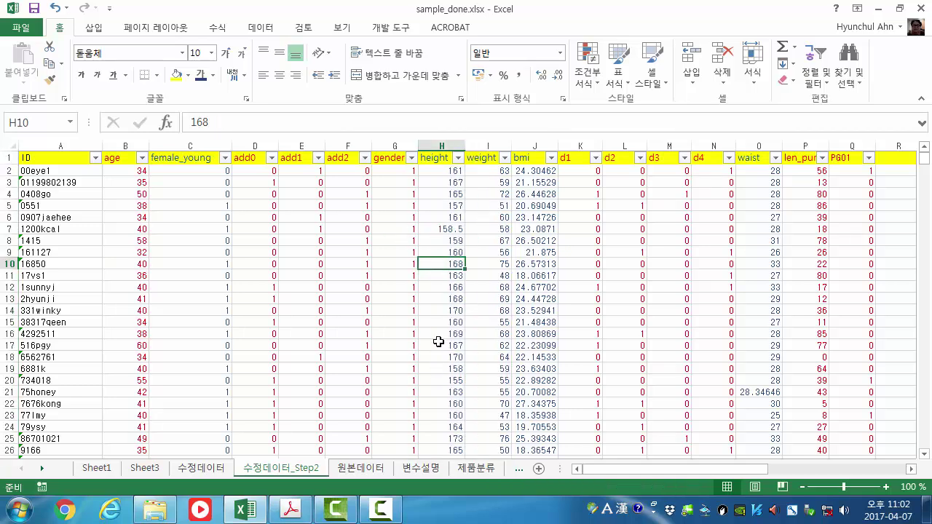
left_click_drag(125, 146, 582, 146)
left_click(506, 217)
left_click(441, 229)
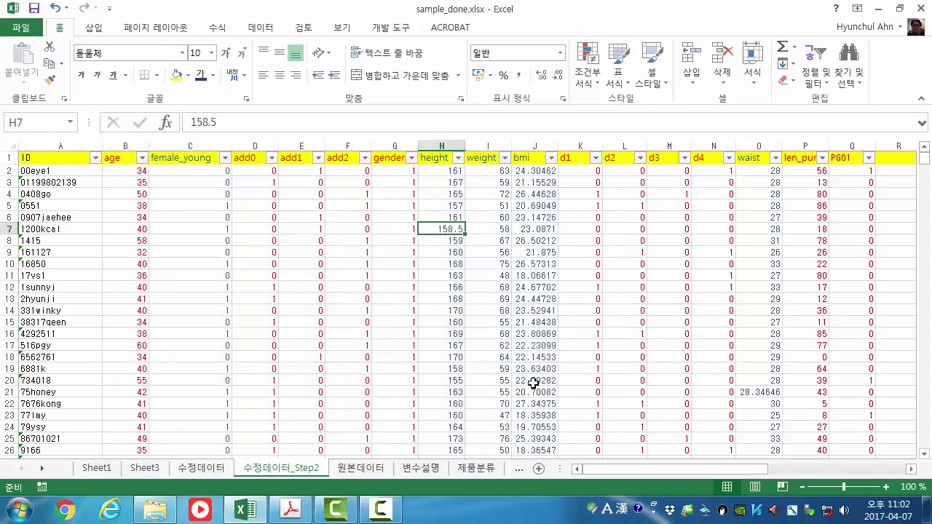
Reread the normalization definition and formula in the Acrobat PDF, and return to the Excel data to examine the add0 and female_young values
left_click(293, 496)
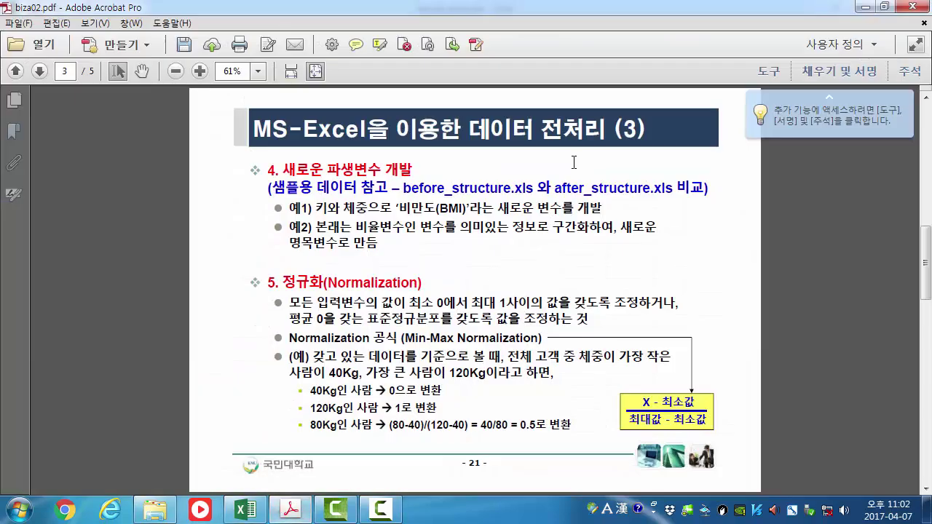
left_click(865, 7)
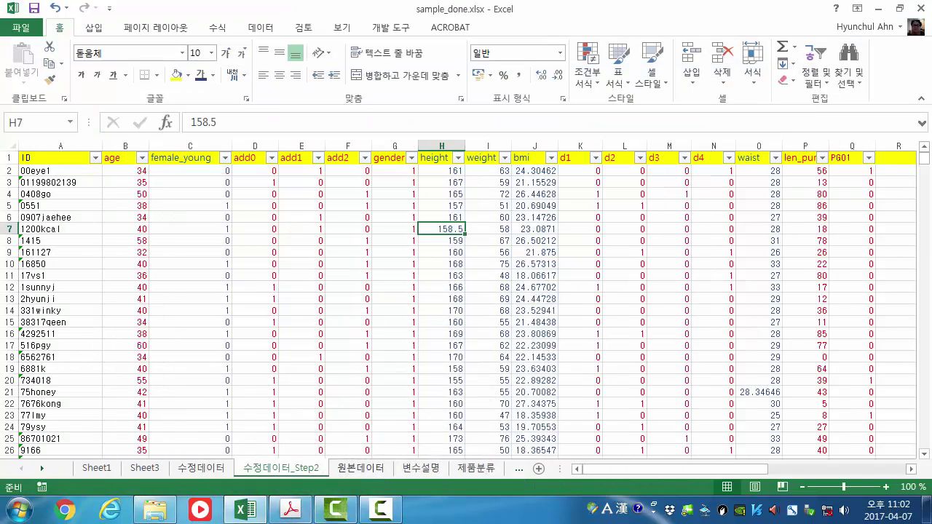
left_click(291, 509)
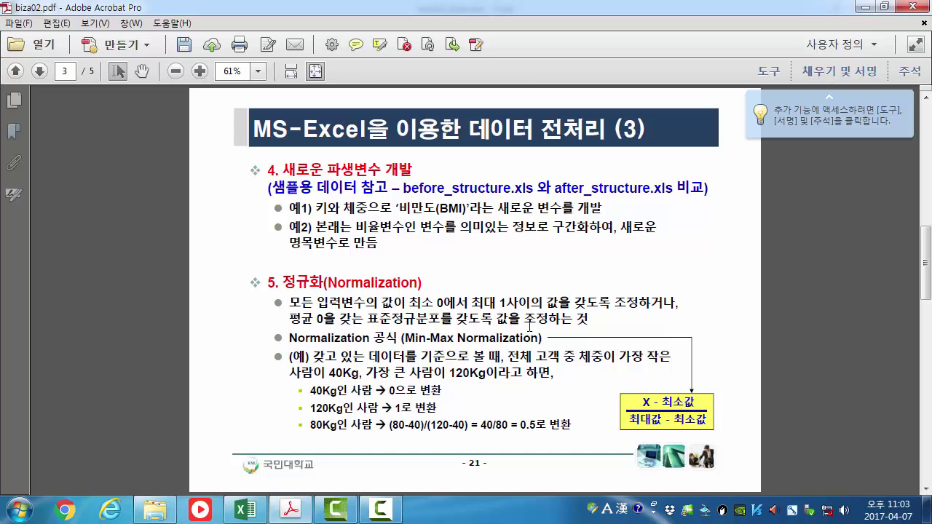
left_click(865, 7)
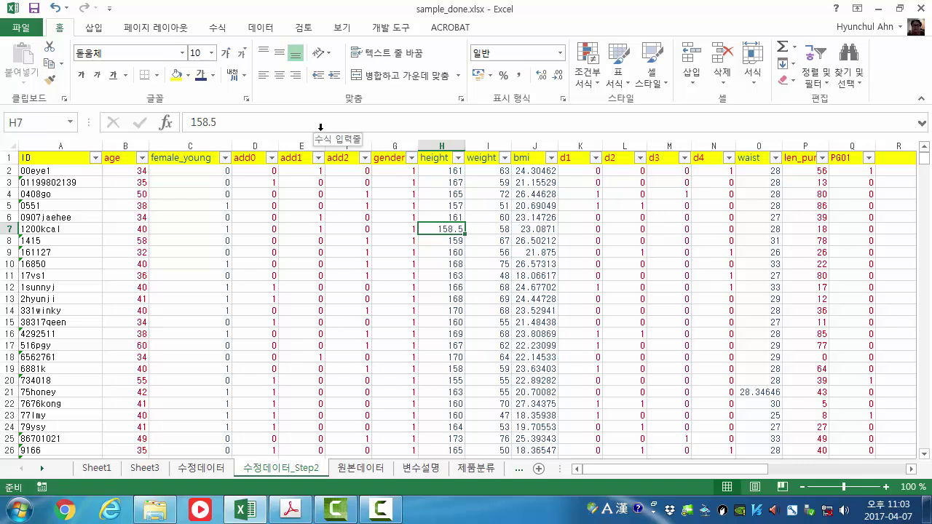
left_click(263, 252)
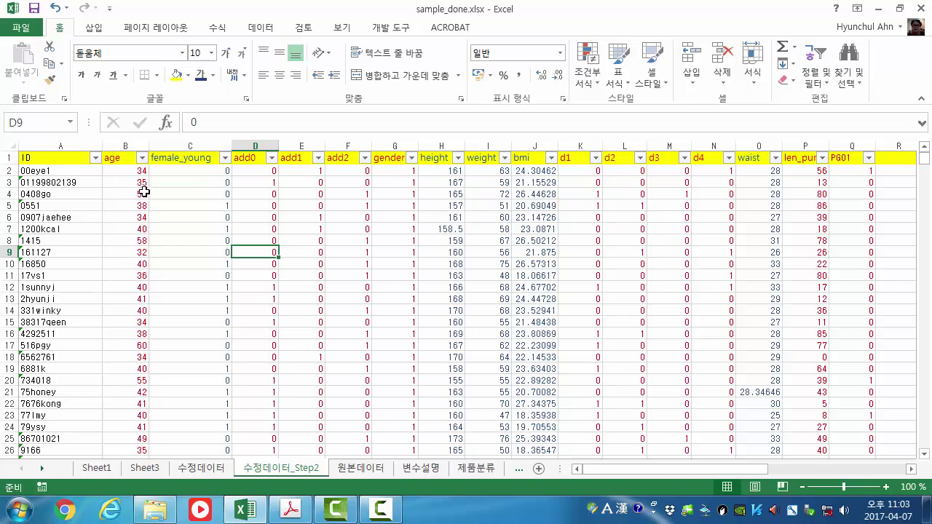
left_click(161, 233)
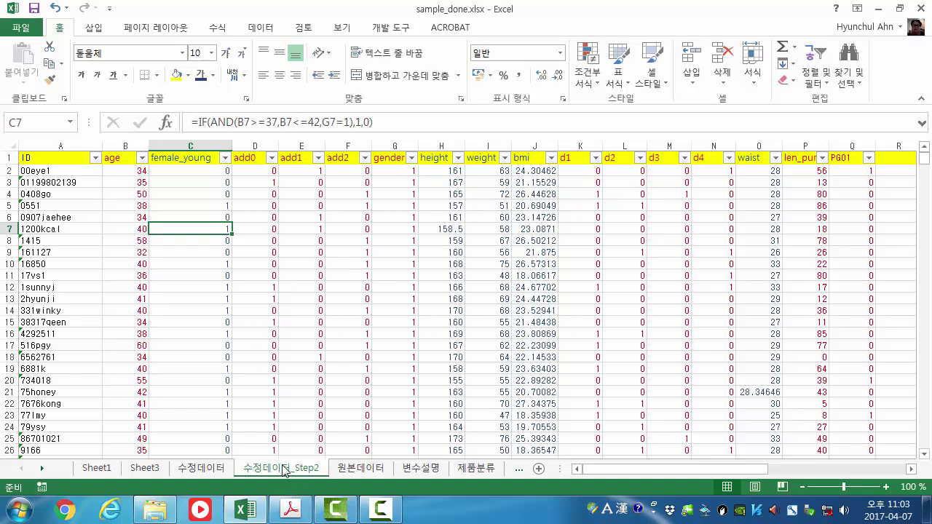
Save the workbook, then duplicate the 수정데이터_Step2 sheet and rename the copy as 수정데이터_Step3
key("ctrl+s")
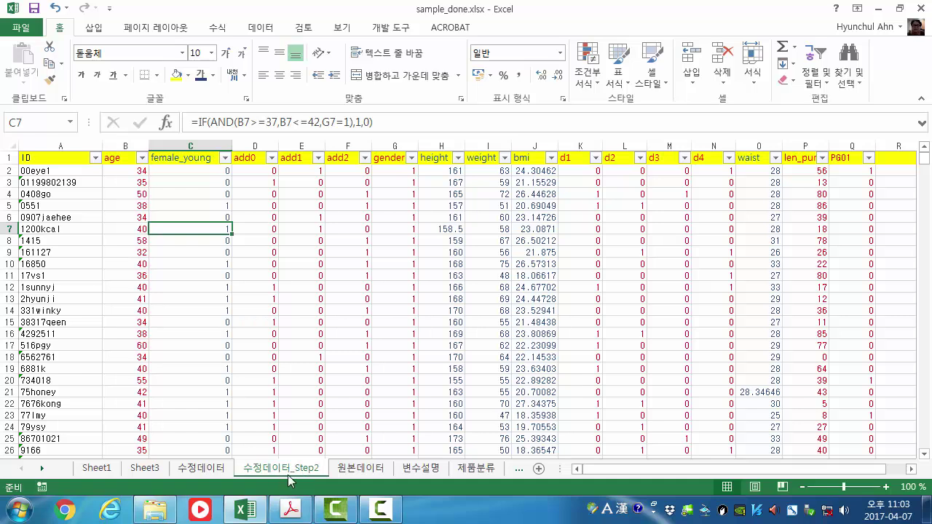
left_click_drag(290, 474, 434, 467)
double_click(406, 473)
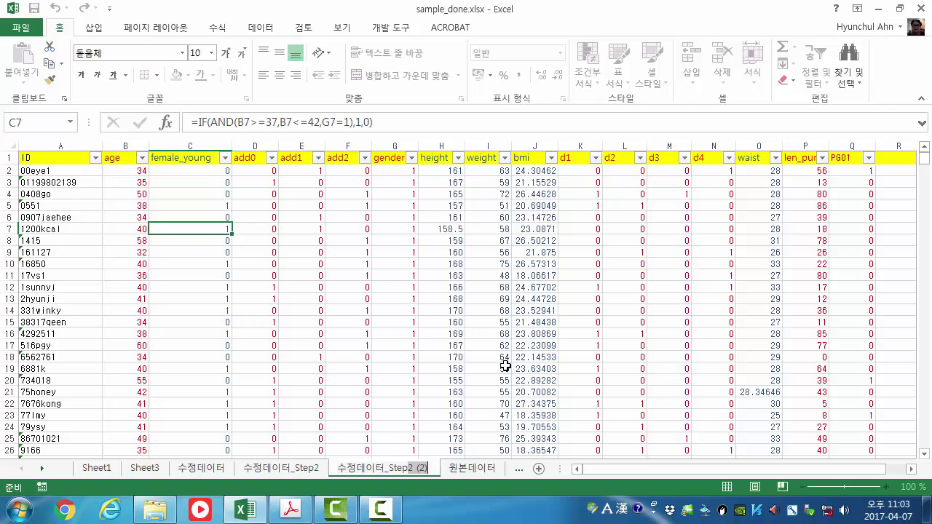
type("3")
key("Return")
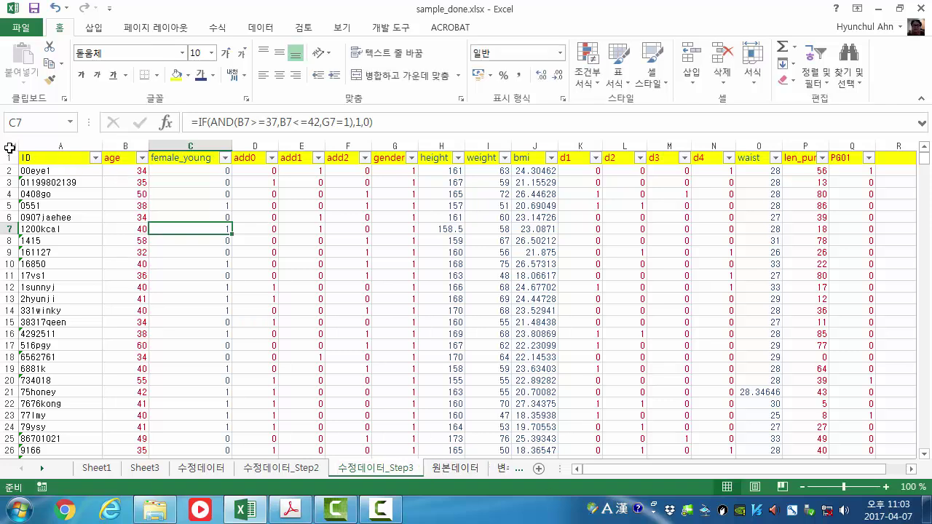
Replace all formulas on the 수정데이터_Step3 sheet with their values by copying the whole sheet onto itself as values only
left_click(9, 148)
key("ctrl+c")
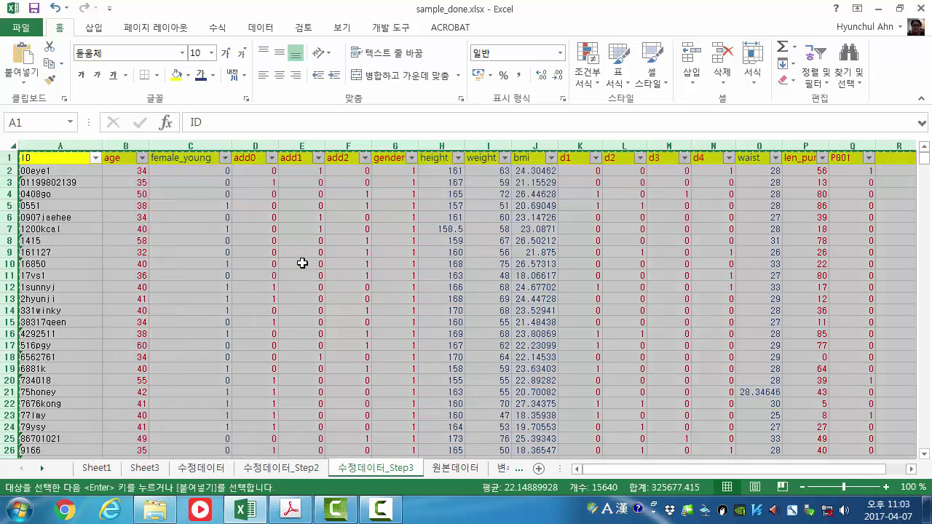
right_click(41, 158)
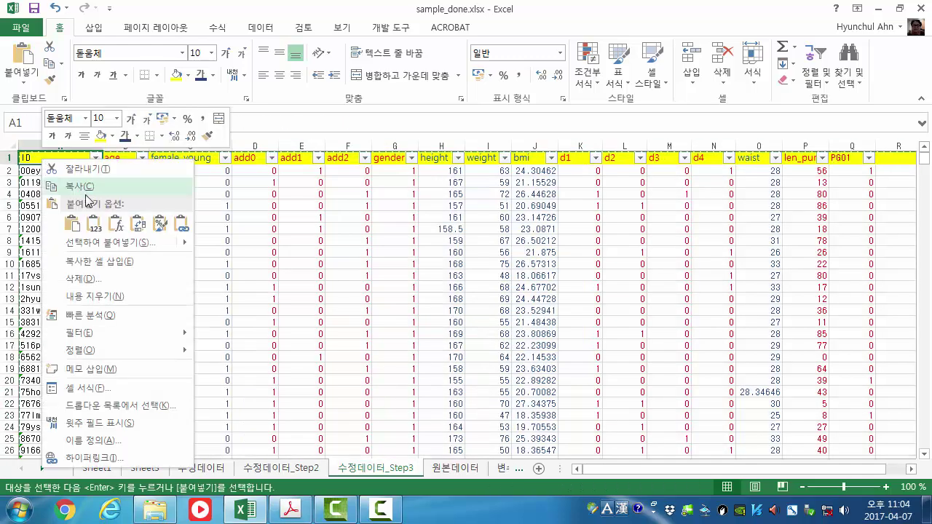
left_click(93, 221)
left_click(364, 274)
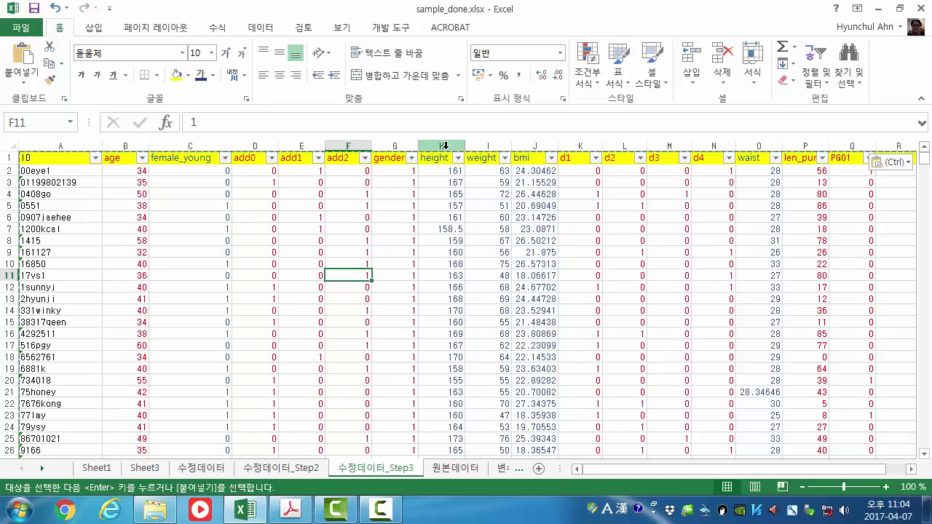
Move the height, weight and bmi columns so they sit between age and female_young
left_click_drag(445, 146, 548, 146)
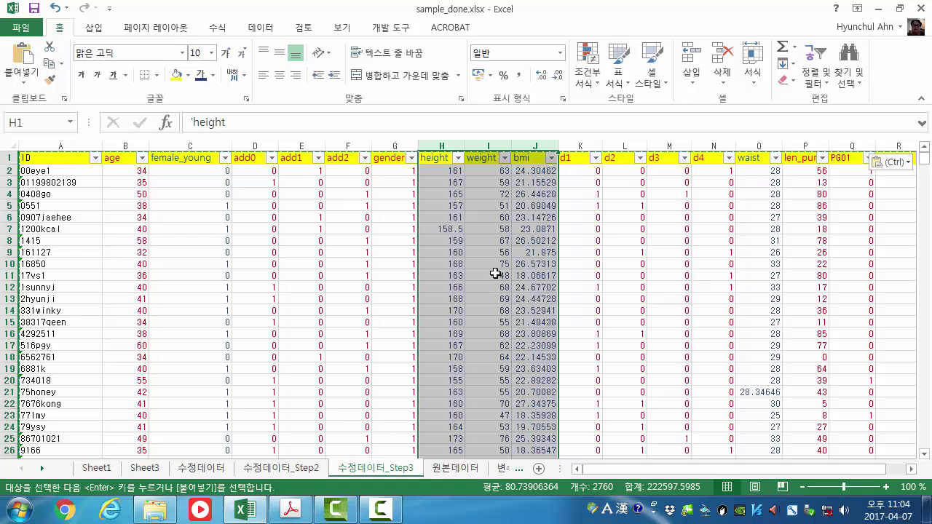
key("ctrl+c")
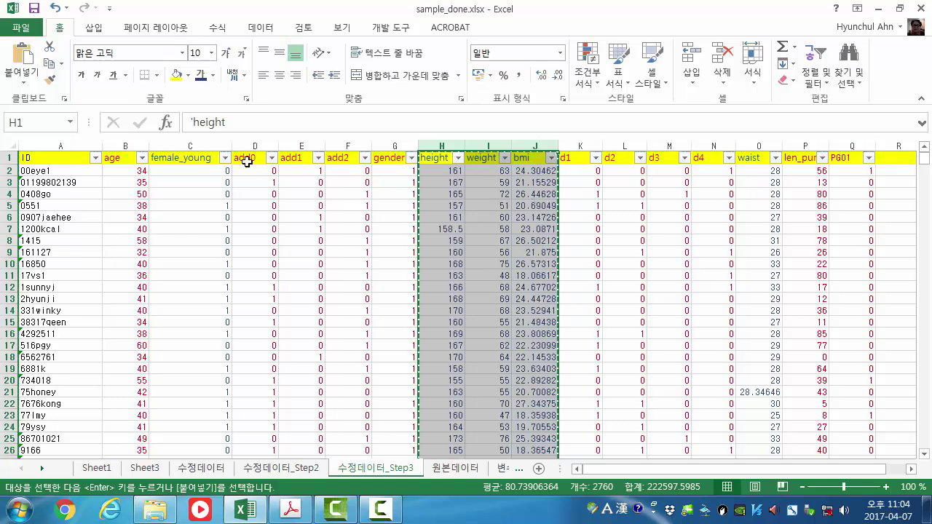
left_click(168, 147)
right_click(168, 147)
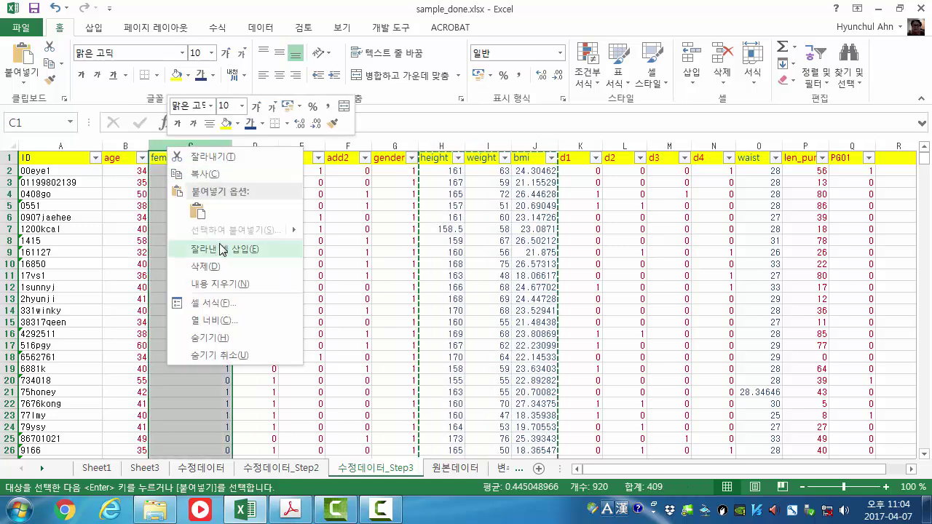
left_click(222, 250)
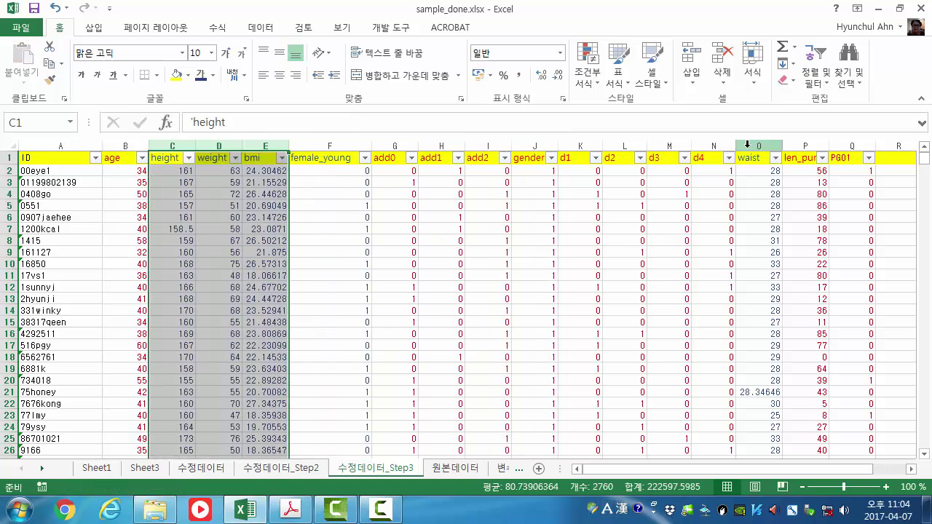
Move the waist and len_pur columns so they sit between bmi and female_young
left_click_drag(746, 140, 805, 145)
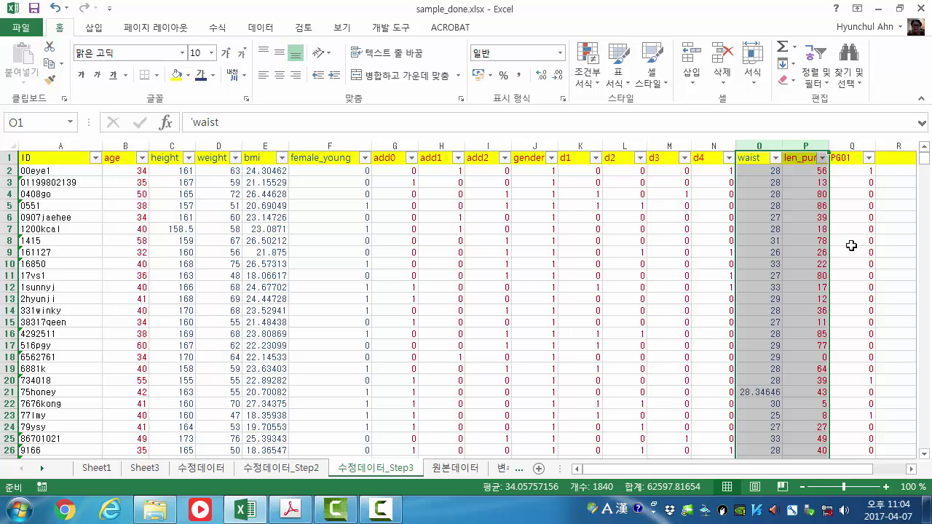
key("ctrl+x")
right_click(326, 145)
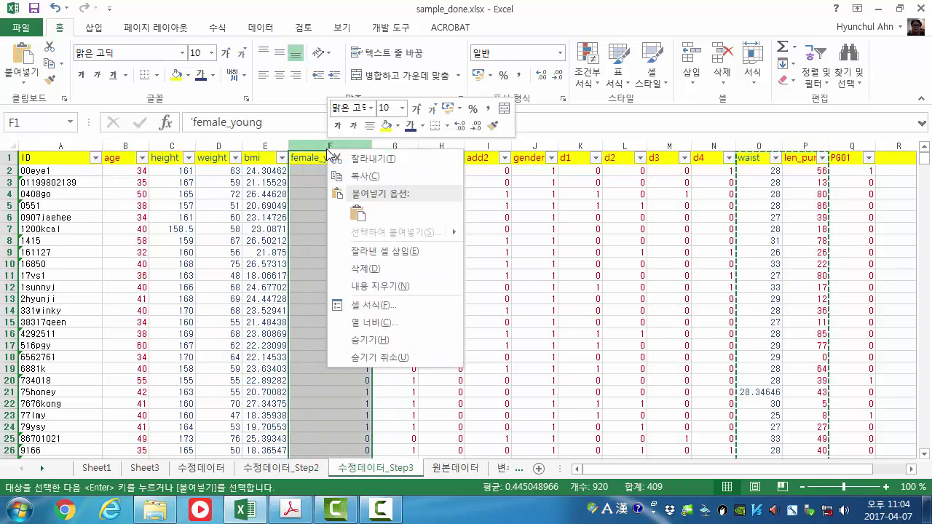
left_click(391, 259)
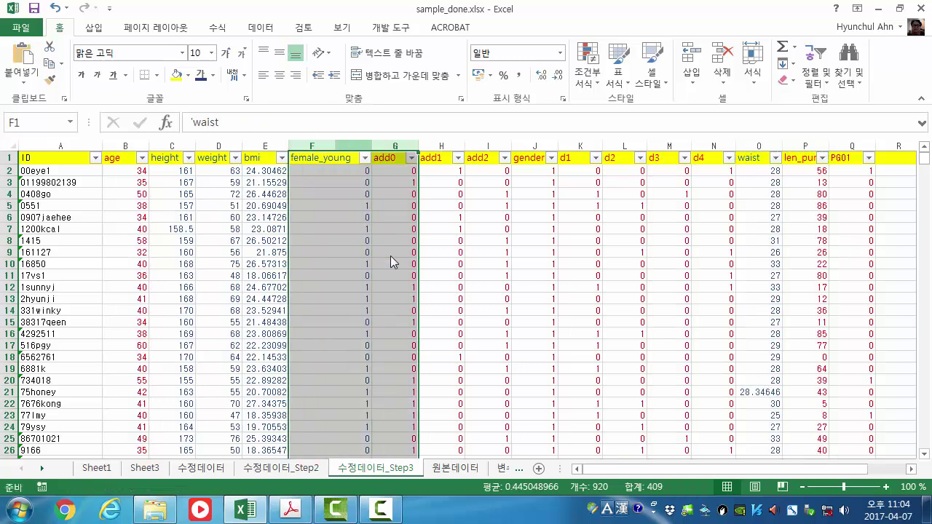
left_click(486, 311)
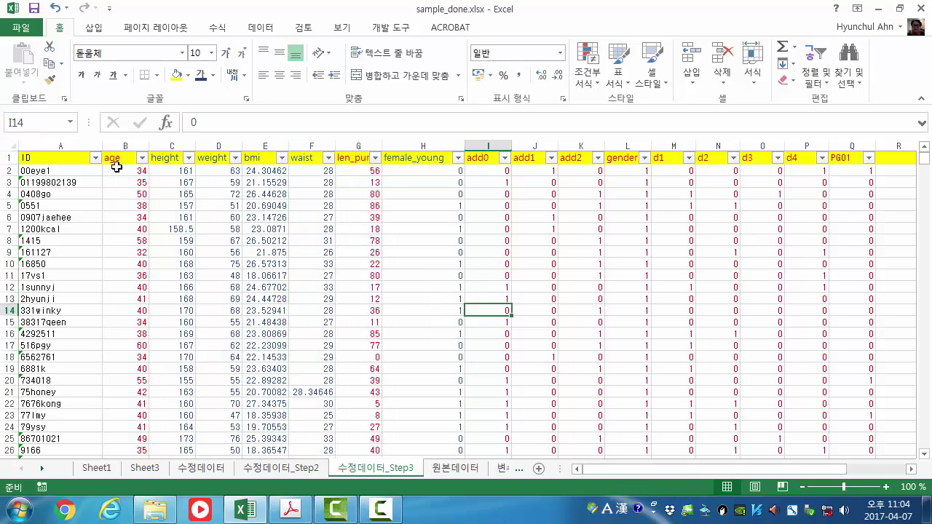
Insert six blank columns between len_pur and female_young, matching the number of columns from age to len_pur
mouse_move(120, 157)
left_mouse_down()
mouse_move(348, 157)
mouse_move(357, 145)
mouse_move(124, 146)
left_mouse_up()
left_click(278, 272)
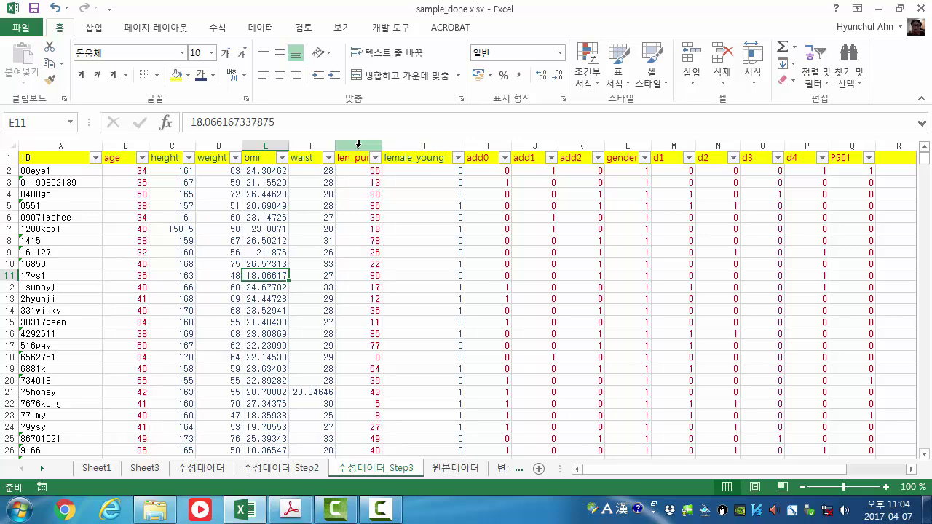
left_click_drag(357, 143, 142, 148)
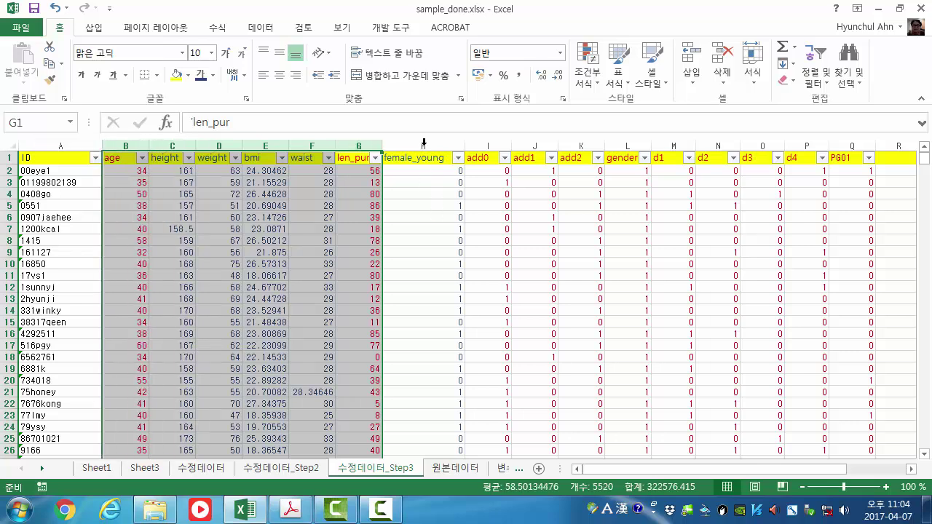
left_click_drag(423, 143, 665, 144)
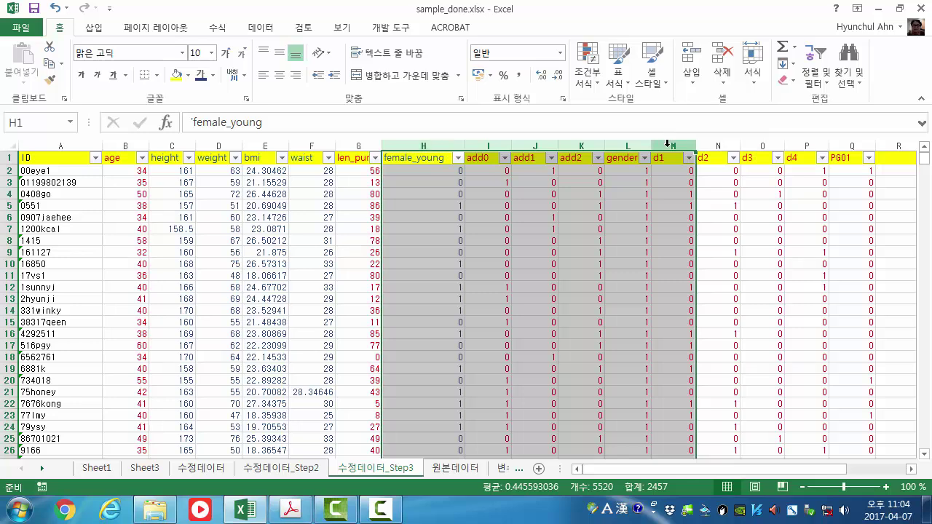
right_click(667, 145)
left_click(718, 250)
left_click(638, 309)
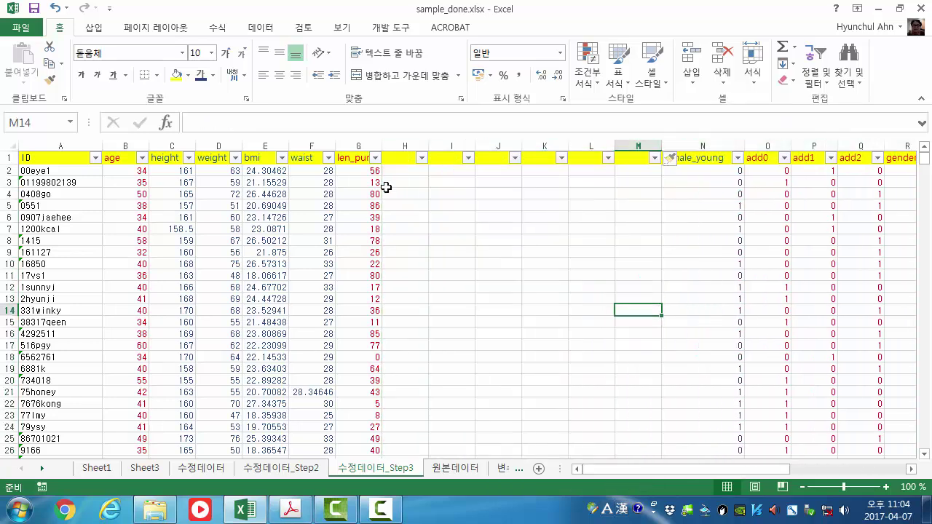
Copy the six headers from age to len_pur into H1:M1 above the blank columns
left_click_drag(121, 158, 372, 157)
key("ctrl+c")
left_click(403, 157)
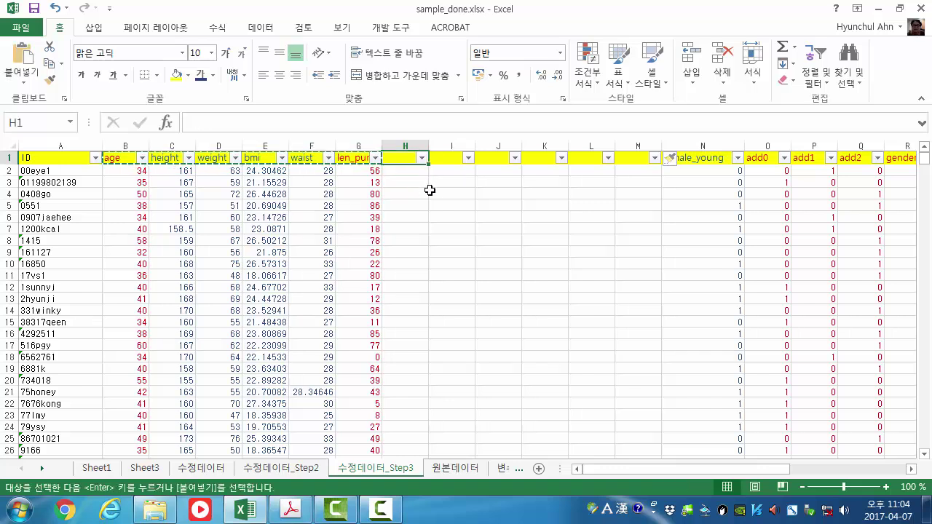
key("ctrl+v")
Append the suffix _n to the copied age and height headers in H1 and I1
left_click(399, 157)
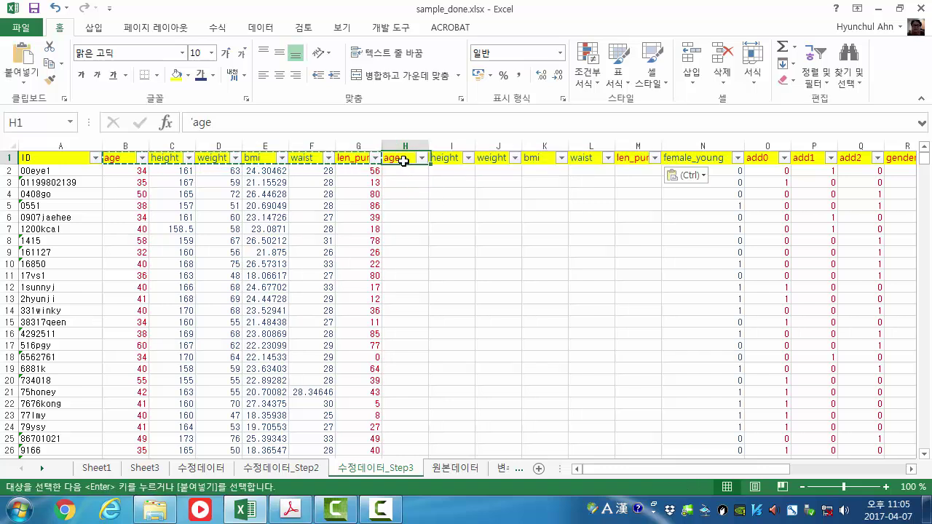
left_click(252, 128)
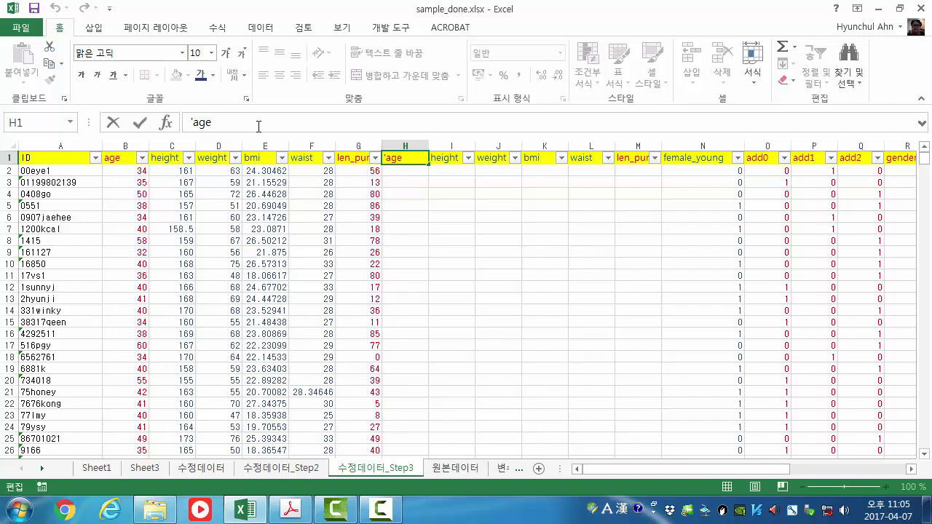
key("Return")
key("Up")
key("Right")
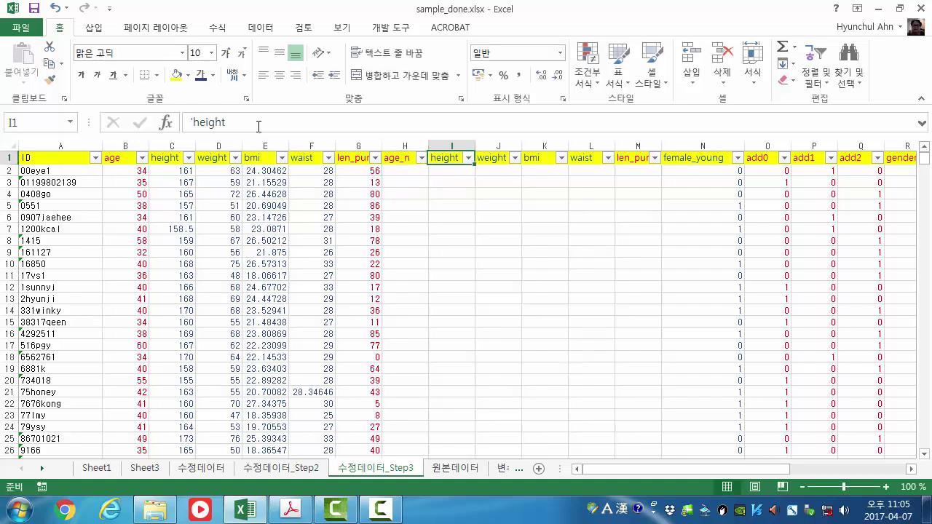
left_click(256, 117)
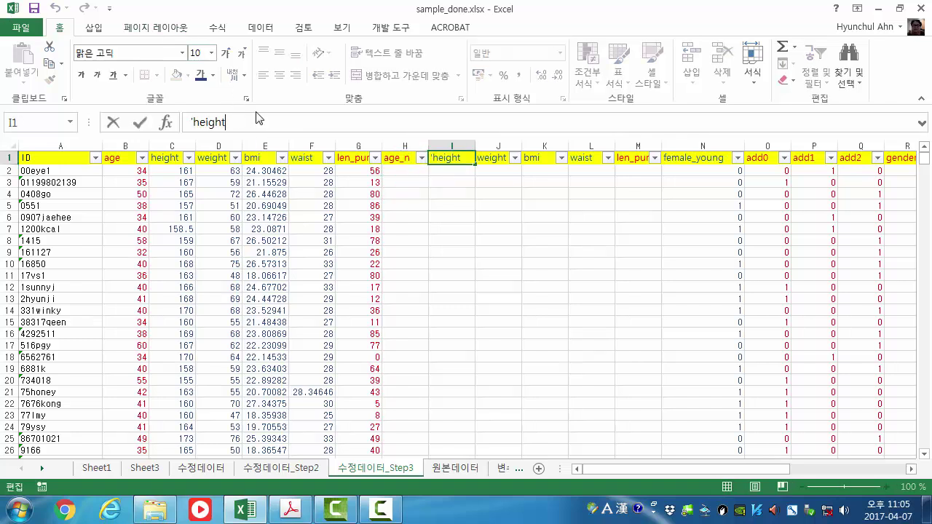
type("_")
key("Return")
key("Up")
key("Right")
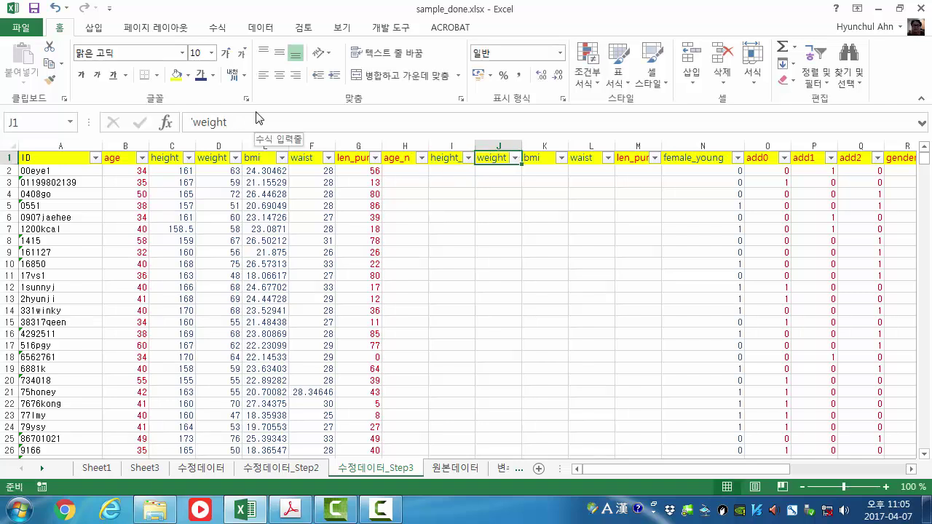
Append the suffix _n to the copied weight and bmi headers in J1 and K1
left_click(259, 119)
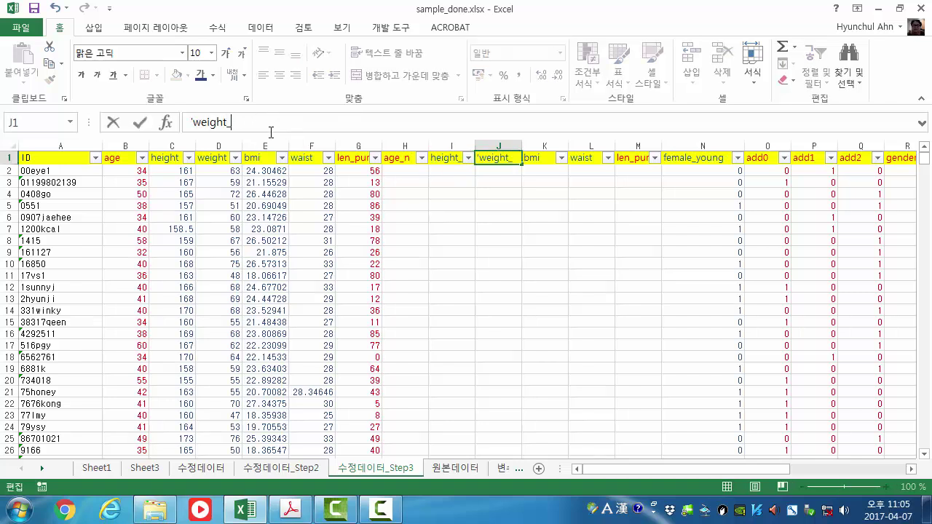
type("_")
key("Return")
key("Up")
key("Right")
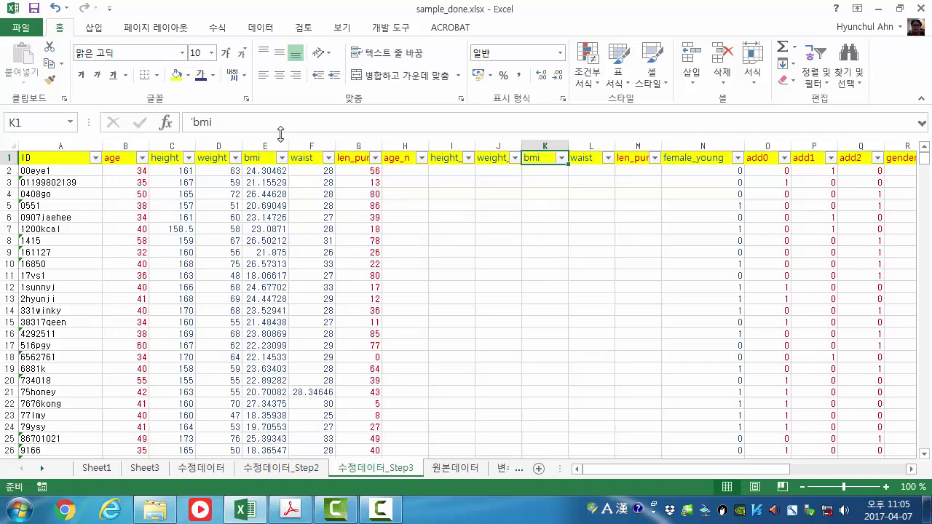
left_click(285, 124)
type("_n")
key("Return")
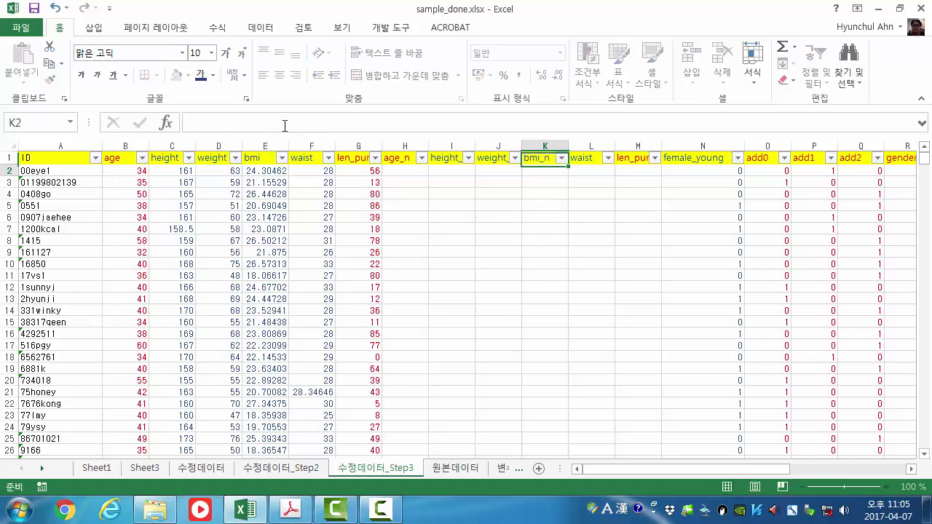
key("Right")
key("Up")
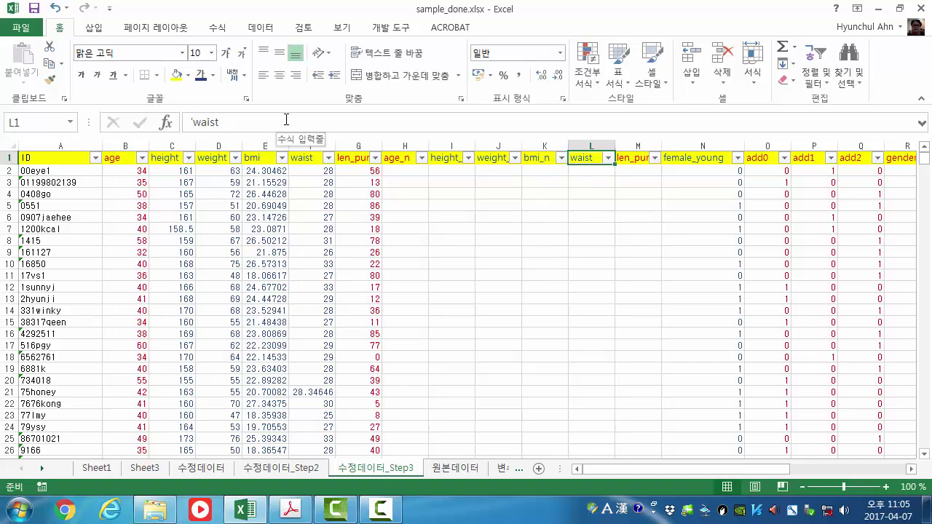
Append the suffix _n to the copied waist and len_pur headers in L1 and M1
left_click(286, 119)
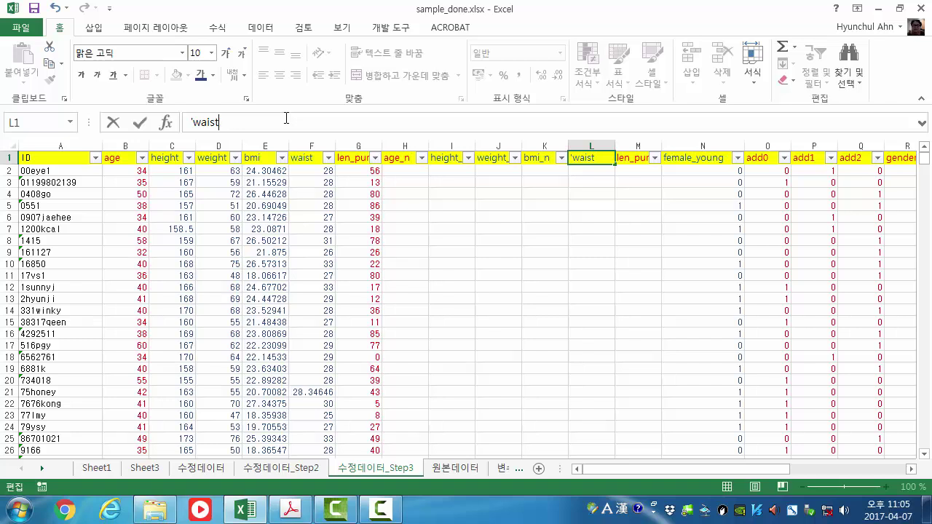
key("Return")
key("Right")
key("Up")
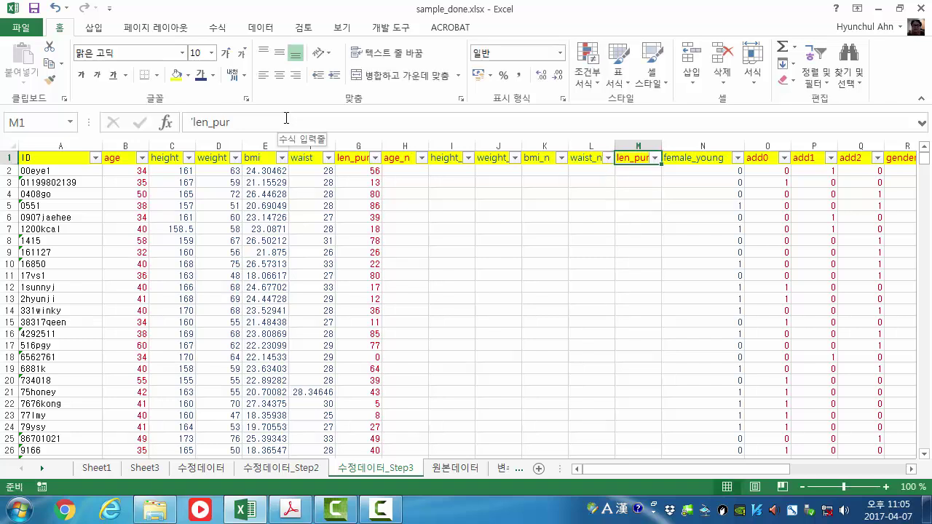
left_click(235, 117)
type("_")
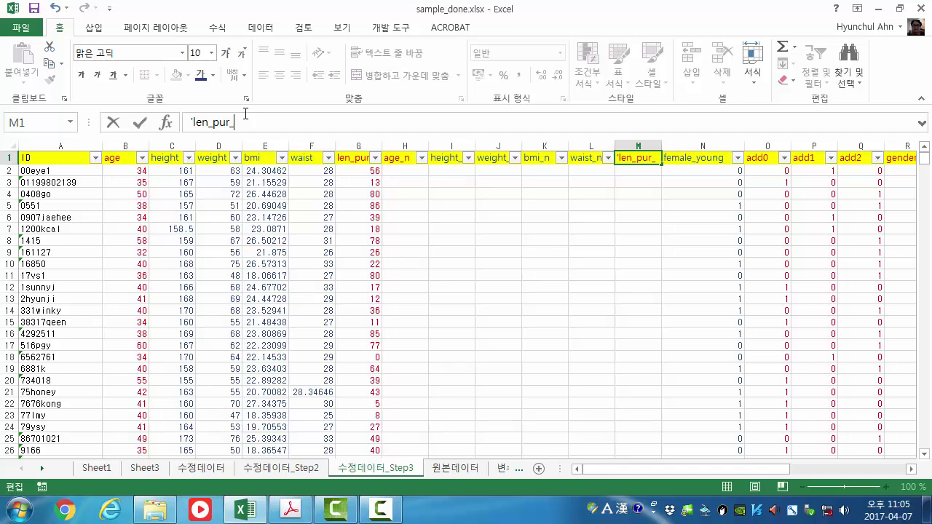
type("n")
key("Return")
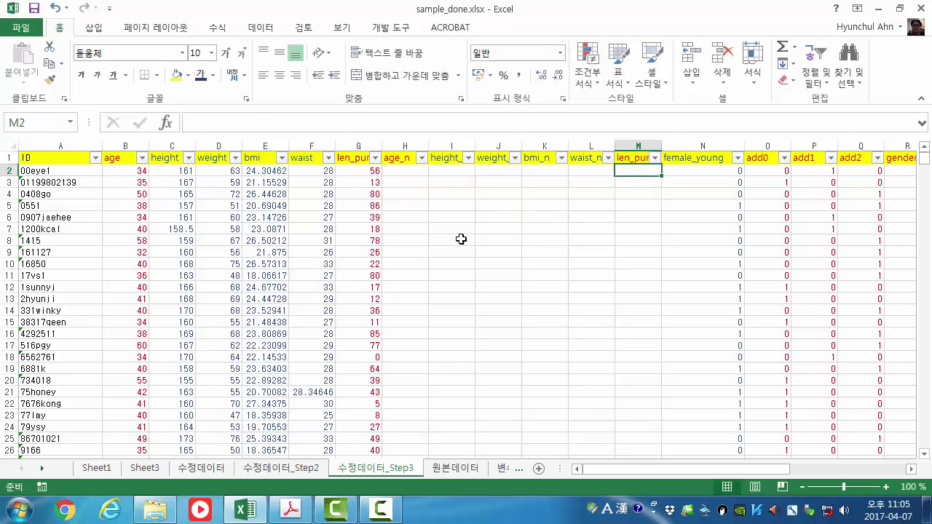
Check the Min-Max Normalization formula in the Acrobat PDF, and label A922 as MIN and A923 as MAX below the Excel data
left_click(291, 510)
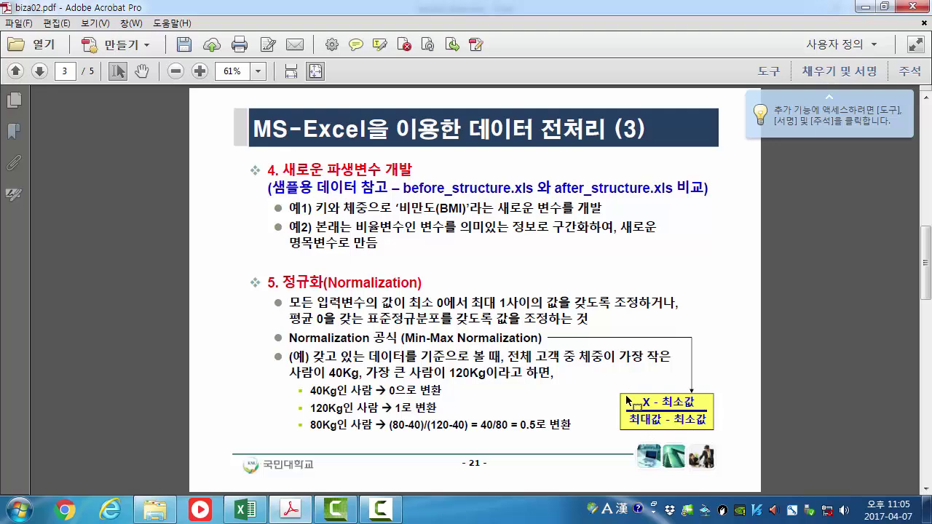
left_click(865, 7)
left_click_drag(923, 159, 923, 442)
scroll(197, 407, "down", 3)
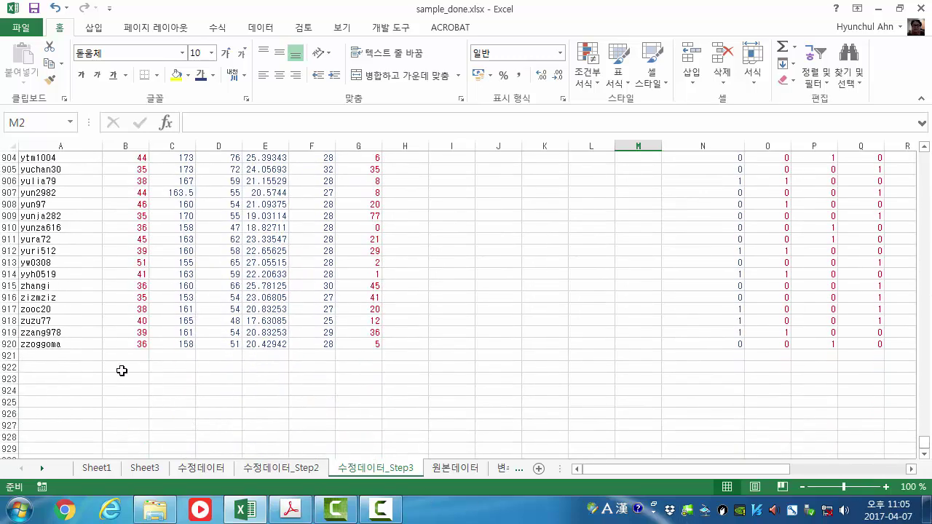
left_click(98, 370)
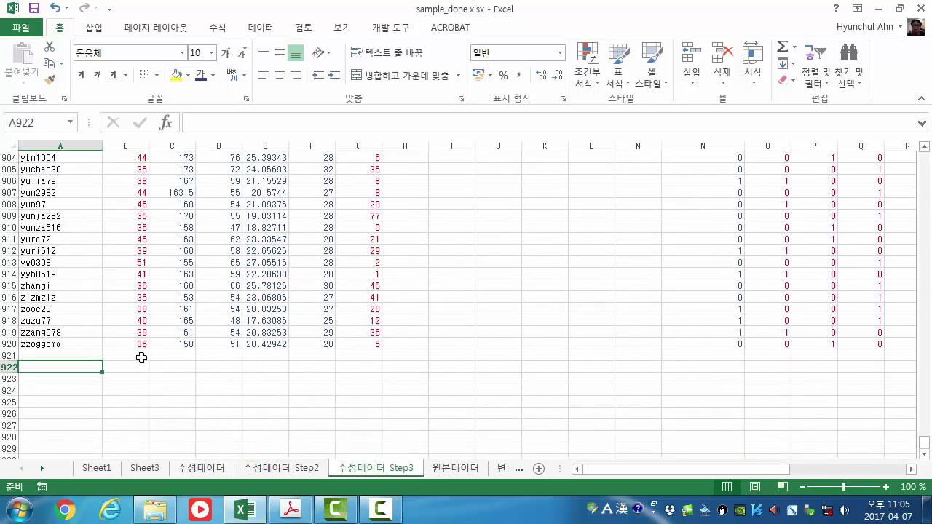
type("MIN")
key("Return")
type("MAX")
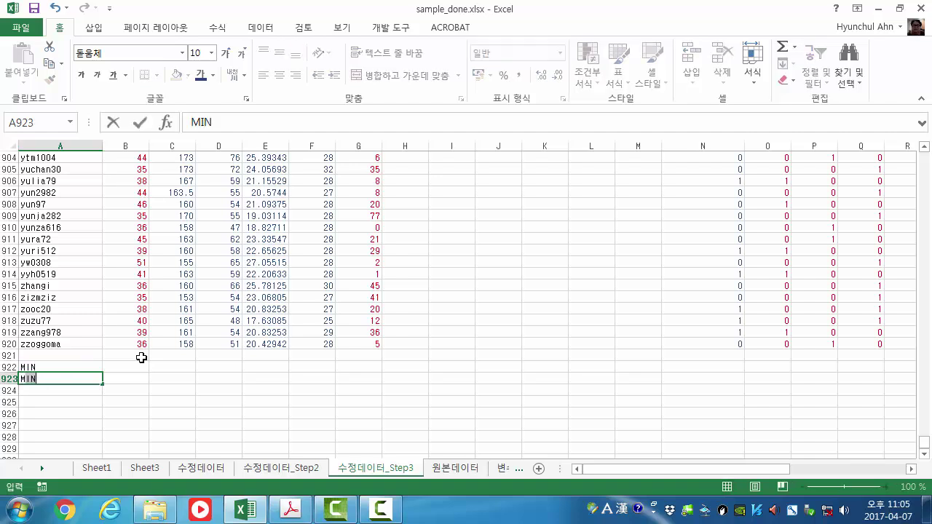
Calculate the minimum age in B922 with the formula =min(B2:B920)
key("Tab")
key("Up")
type("=min")
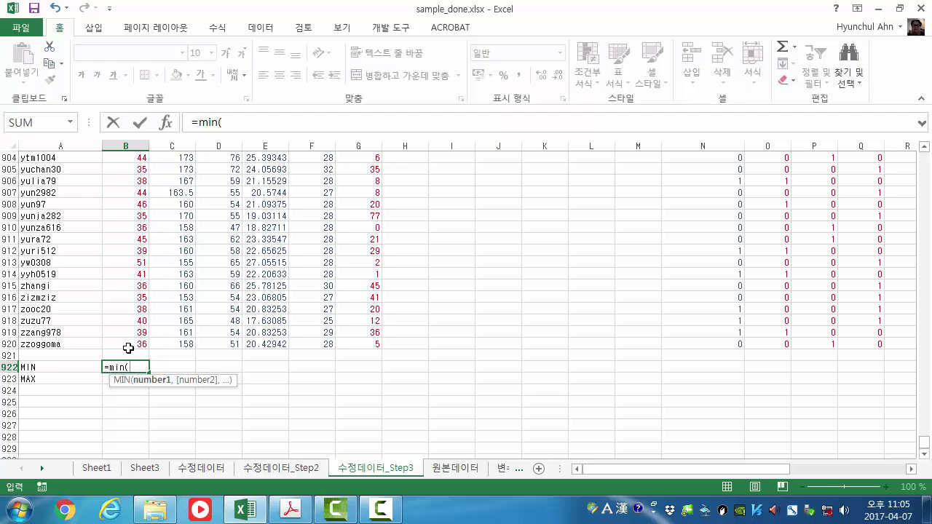
left_click(127, 345)
left_click_drag(922, 442, 924, 155)
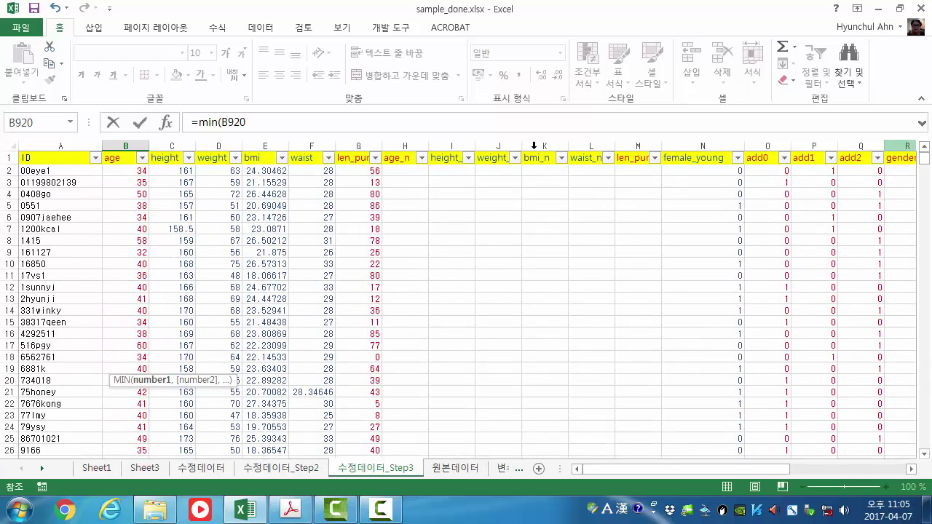
left_click(129, 171, "shift")
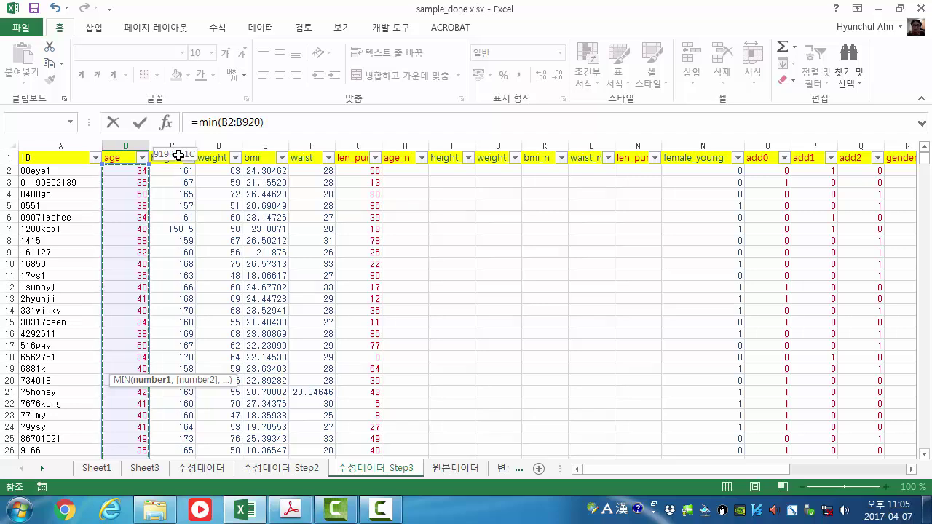
type(")")
key("Return")
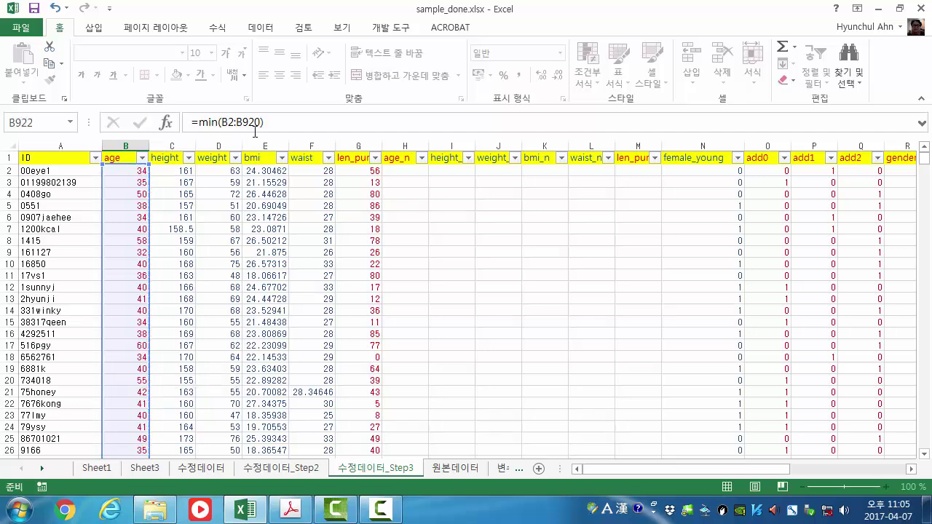
Calculate the maximum age in B923 with =max(B2:B920), and fill the MIN and MAX formulas across to column G
type("=max(")
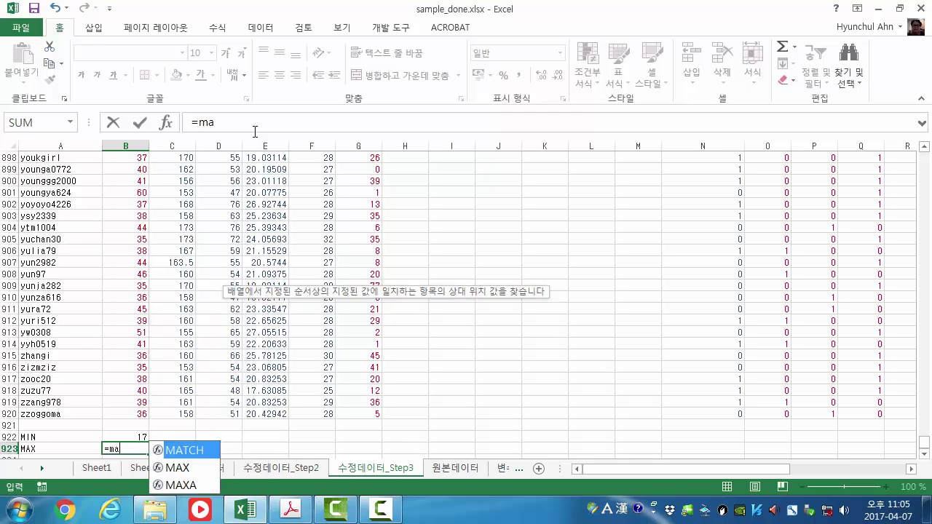
left_click(138, 414)
left_click_drag(925, 444, 925, 159)
left_click(135, 172, "shift")
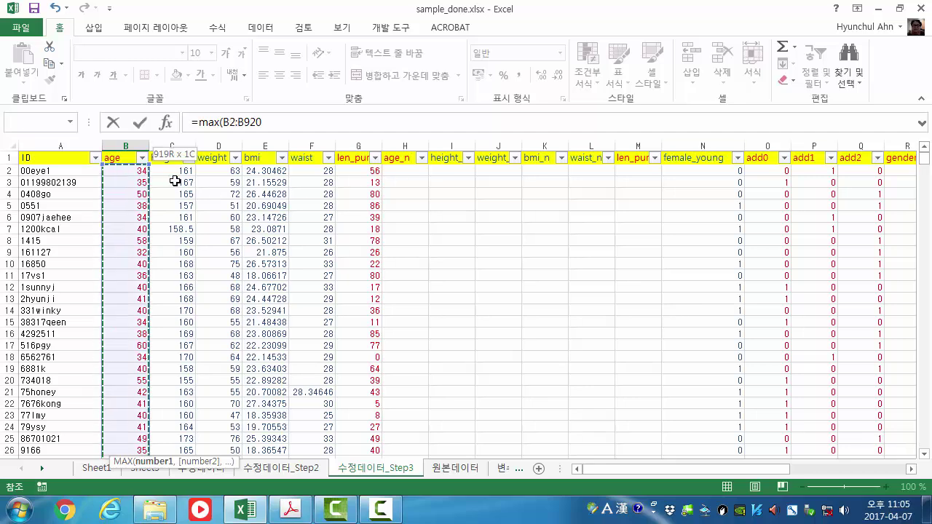
key("Return")
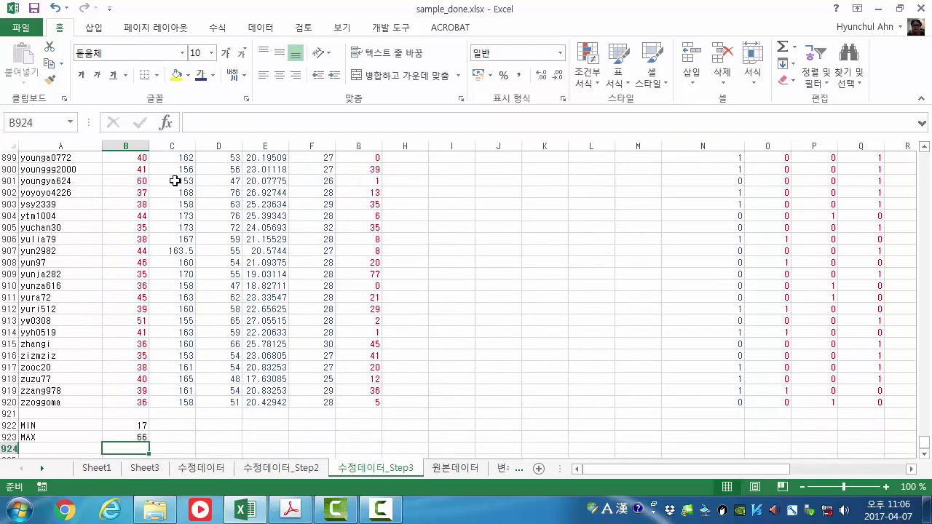
left_click_drag(143, 426, 364, 442)
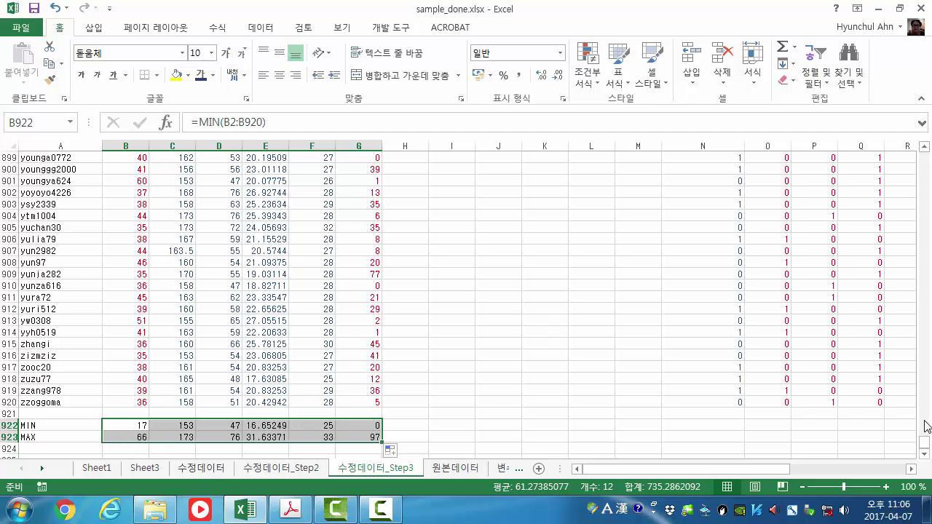
Enter the min-max normalization formula =(B2-B$922)/(B$923-B$922) in H2 under age_n
left_click_drag(925, 442, 923, 159)
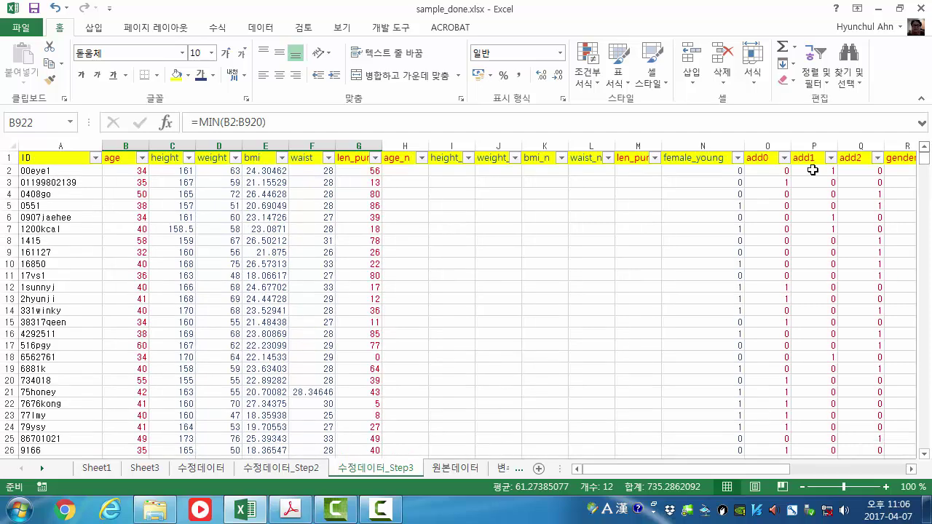
left_click(416, 173)
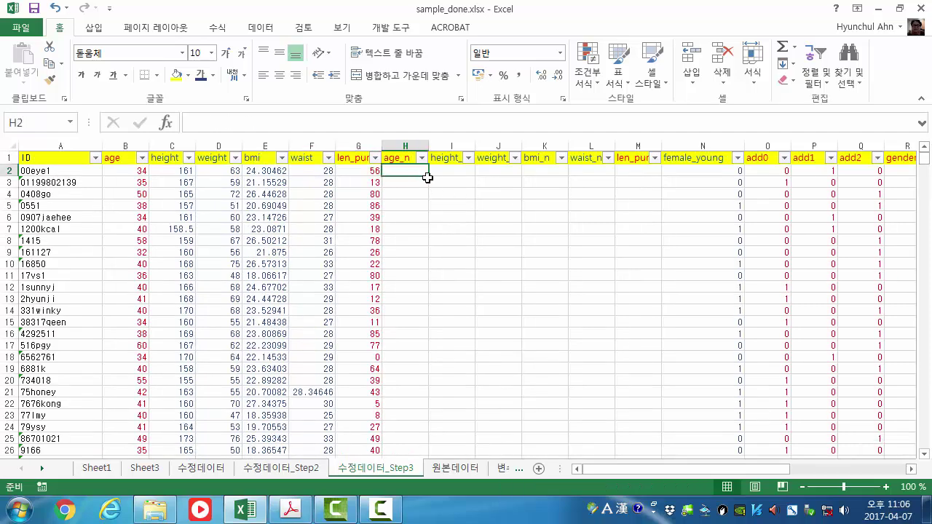
type("=(")
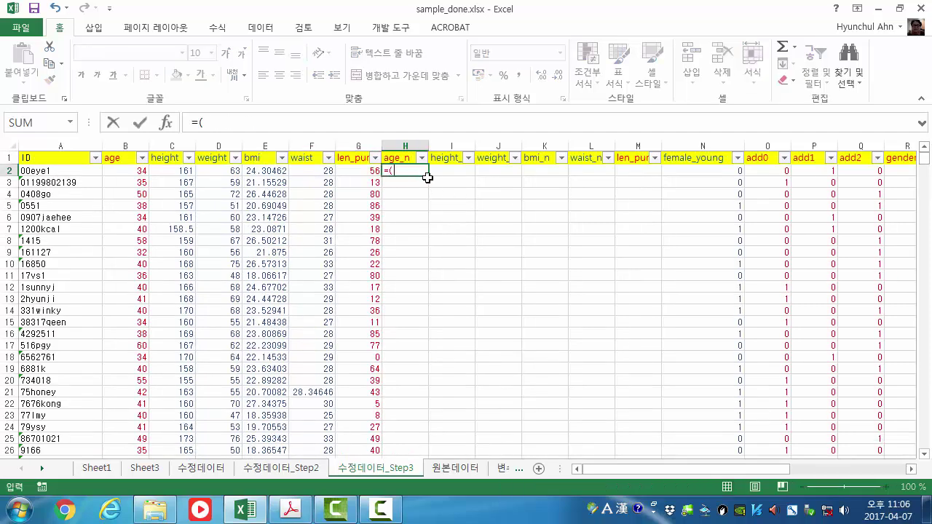
left_click(136, 170)
type("-")
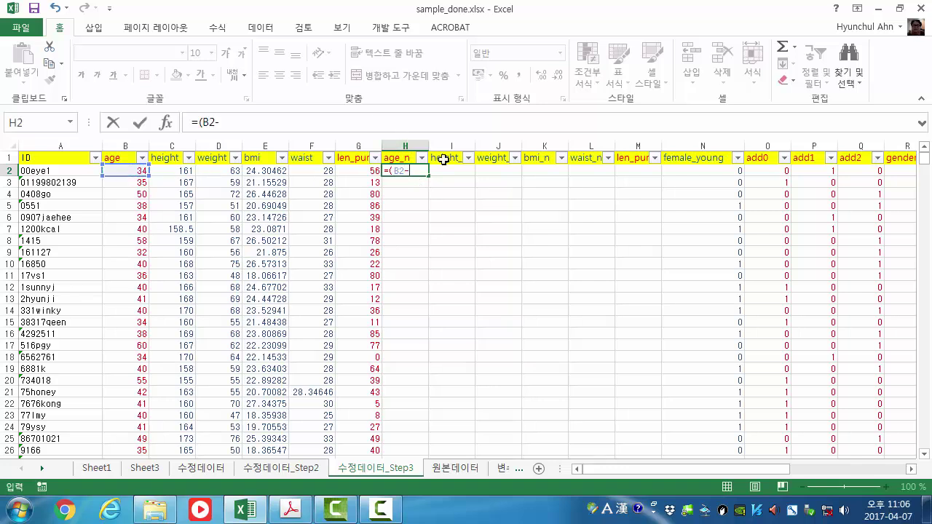
type("B")
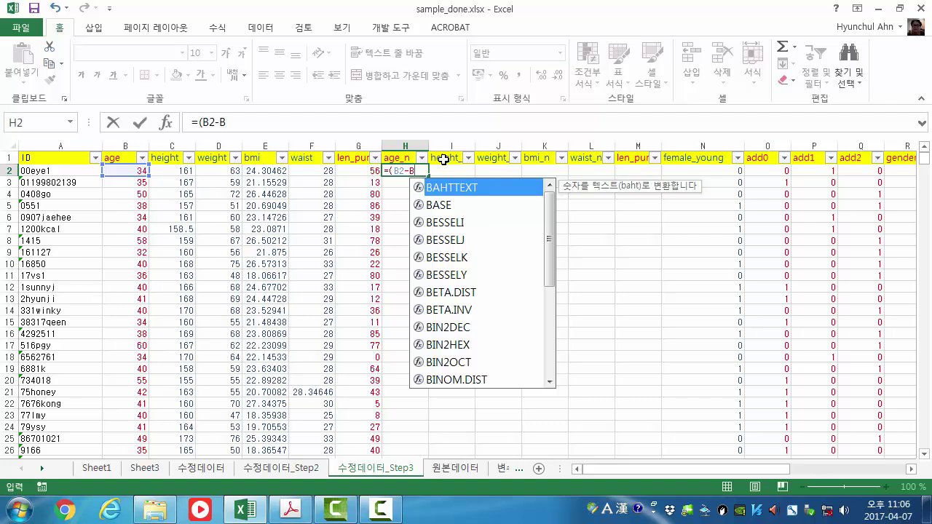
type("922")
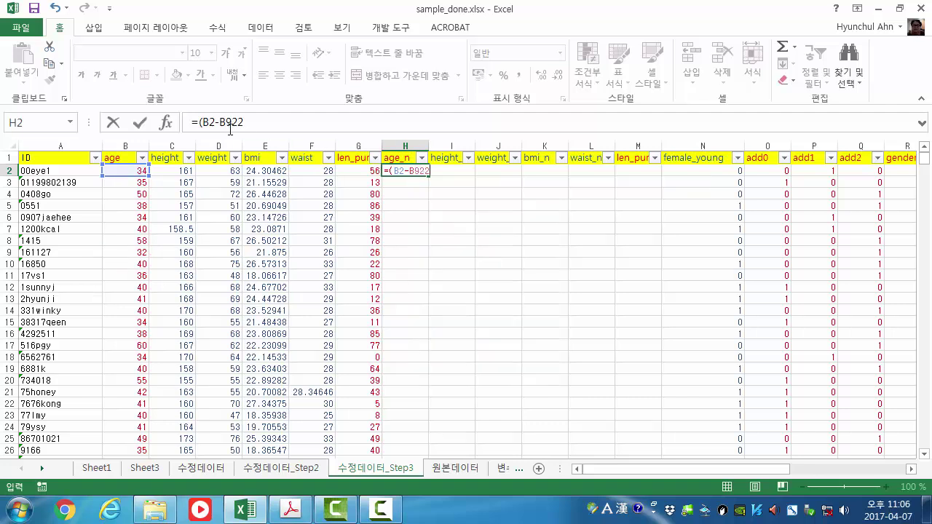
left_click(228, 122)
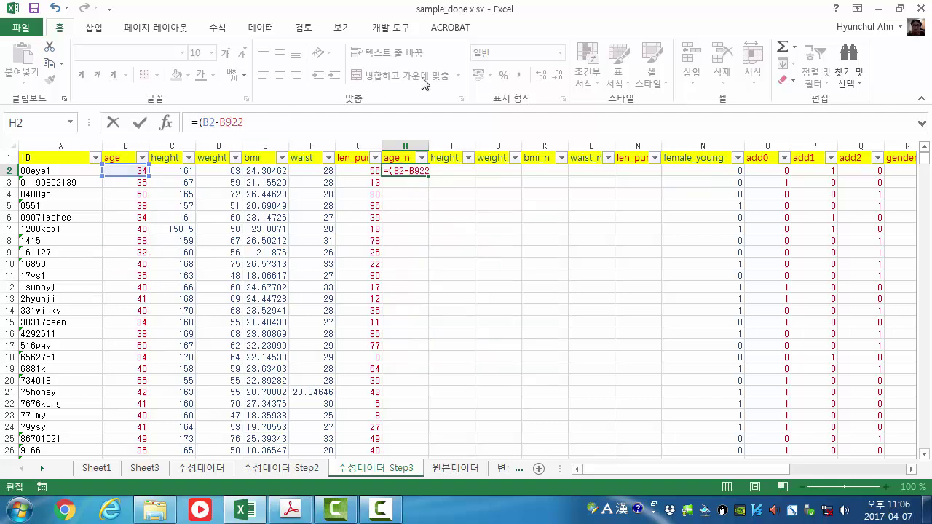
type("$")
type("/(B")
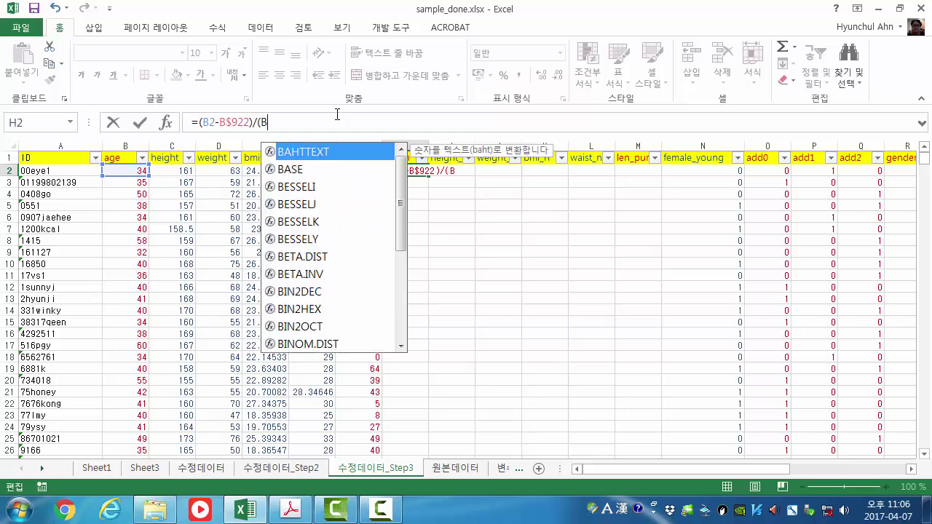
type("$923")
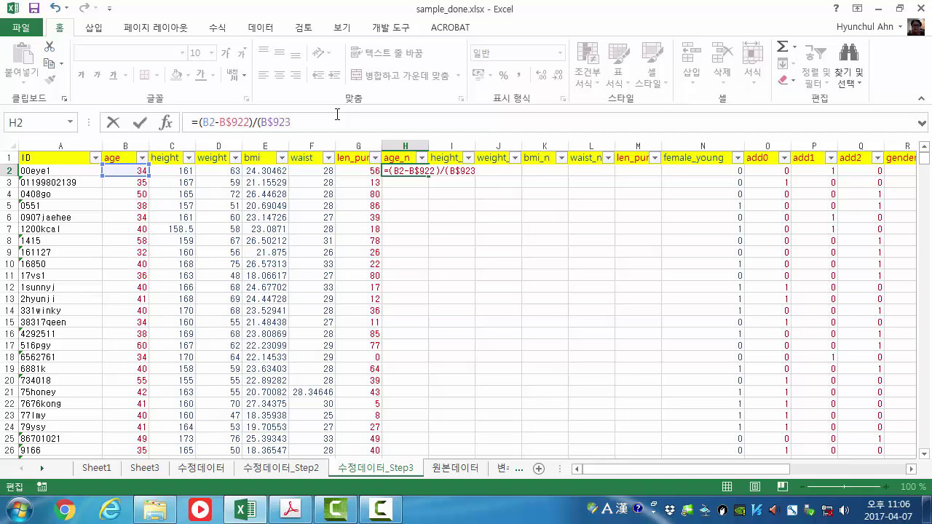
type("-B$922)")
key("Return")
key("Up")
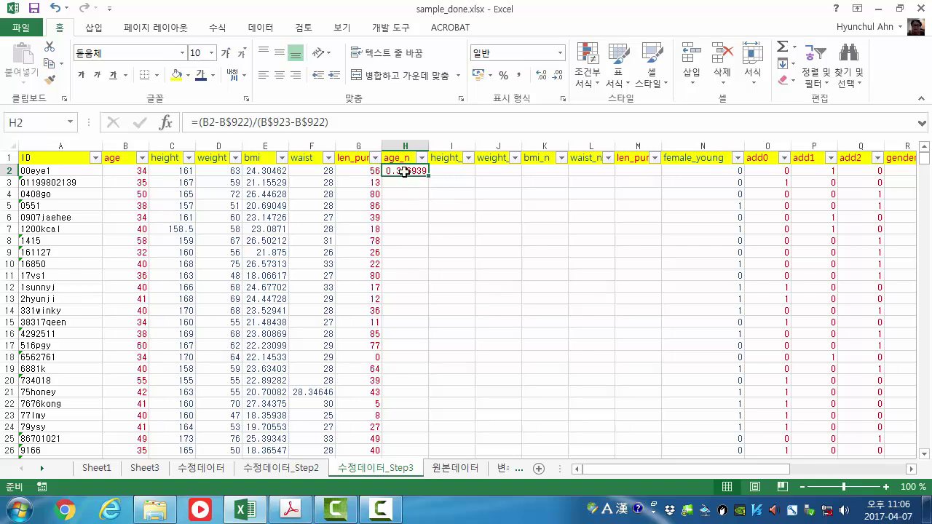
Fill the H2 normalization formula across to M2 and down through row 920
left_click(459, 173)
left_click(500, 172)
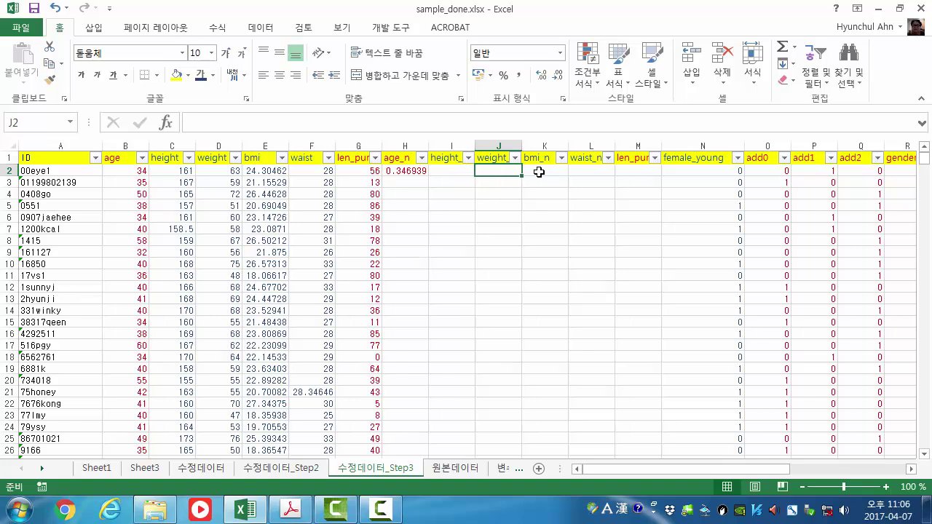
left_click(539, 173)
left_click(408, 173)
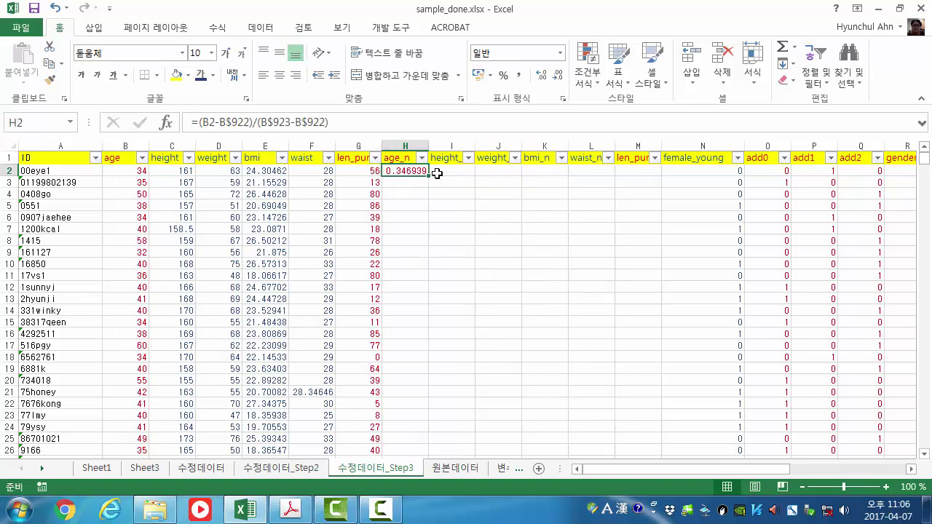
left_click_drag(429, 178, 645, 182)
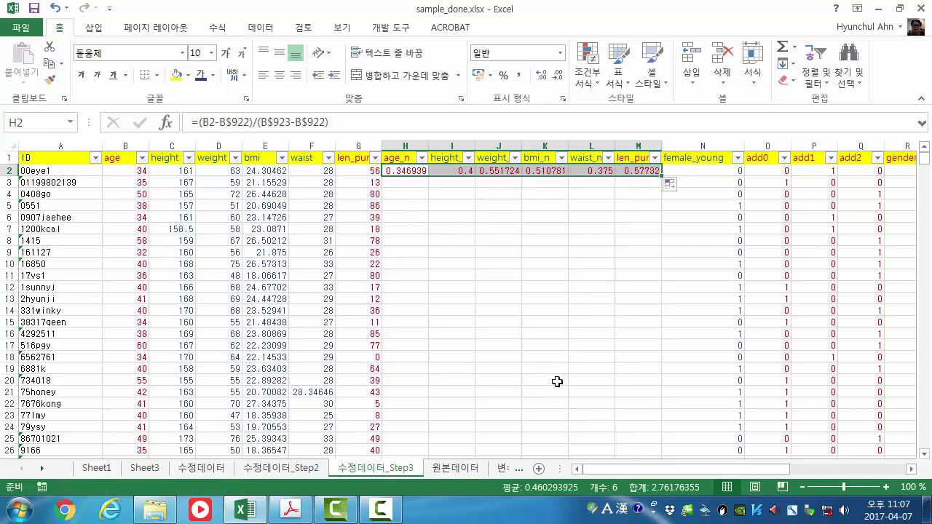
double_click(663, 175)
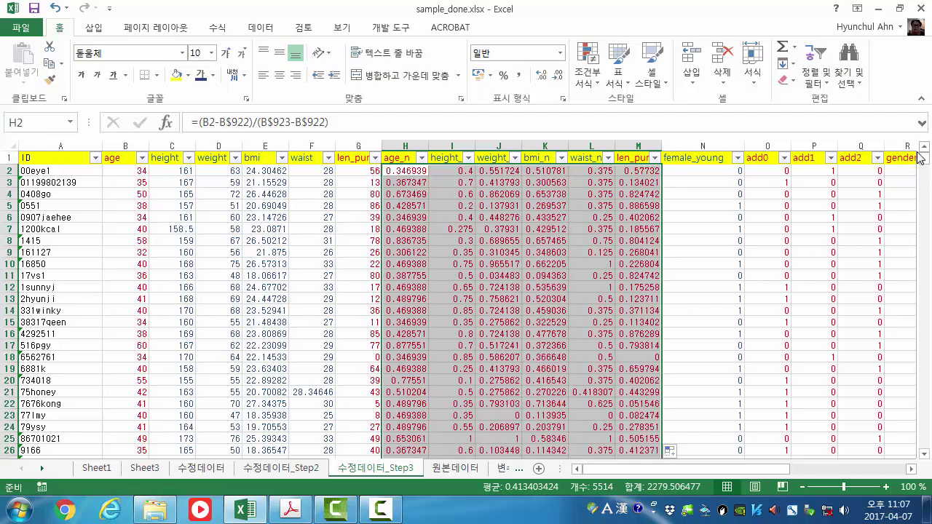
Review the normalized _n columns down to the last data row, and the variable columns from age_n through PG01
left_click_drag(921, 159, 922, 442)
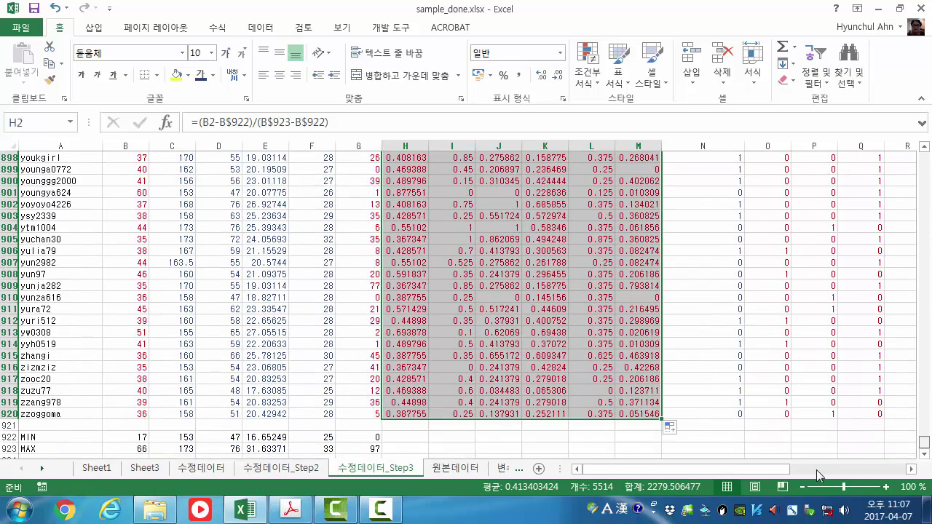
scroll(910, 356, "up", 20)
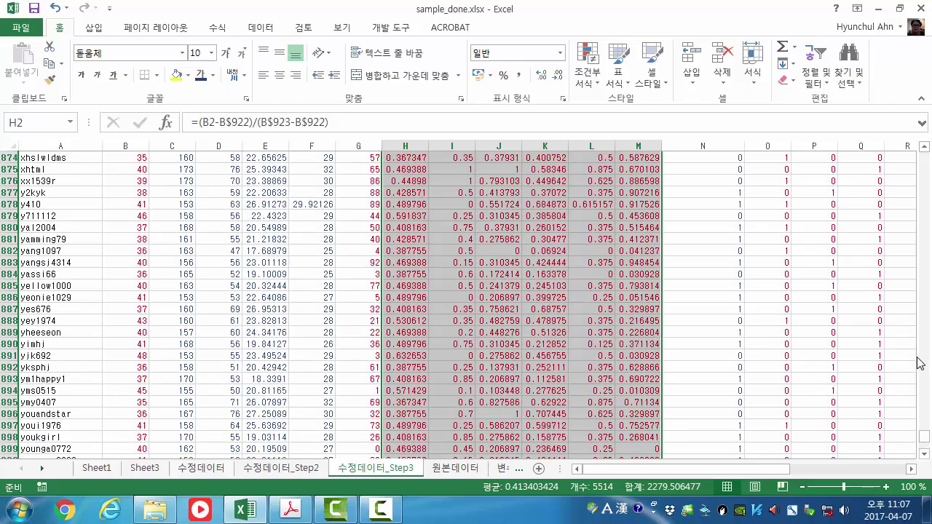
scroll(903, 345, "up", 20)
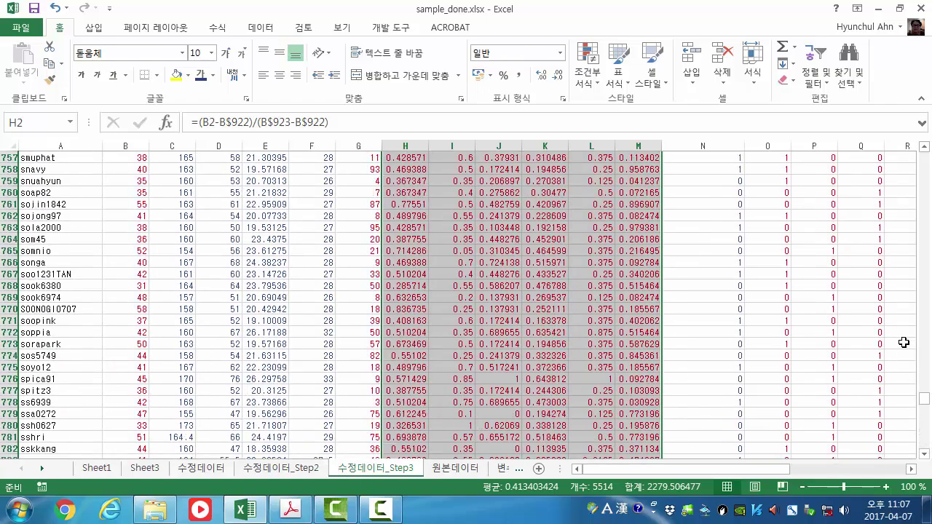
scroll(903, 335, "up", 4)
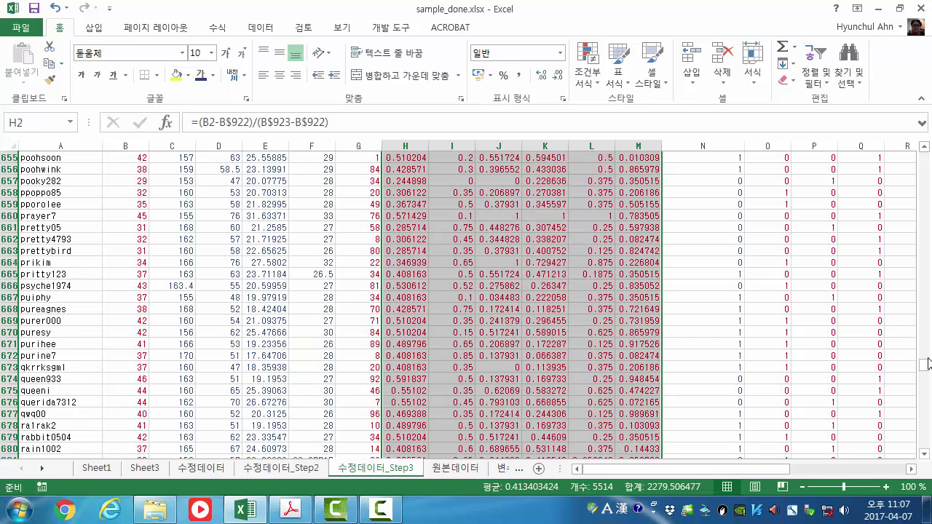
left_click_drag(926, 365, 925, 131)
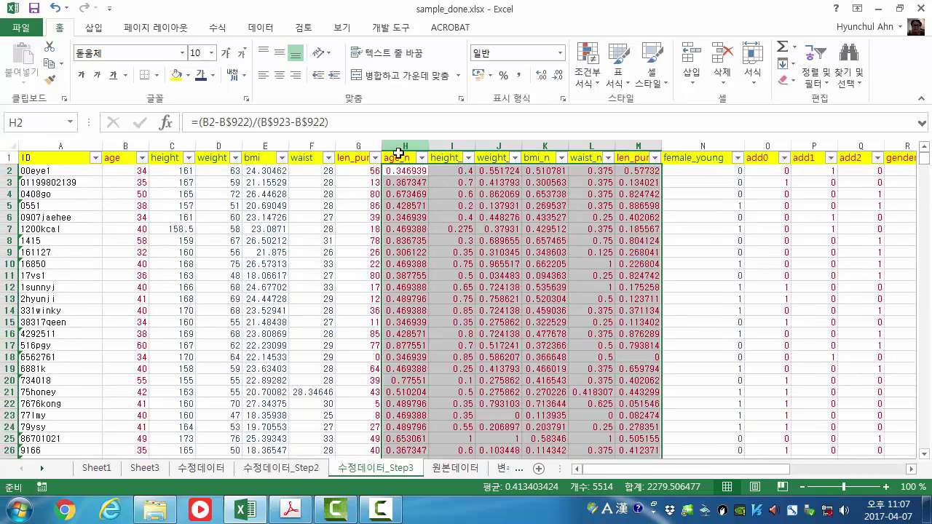
left_click_drag(400, 158, 759, 355)
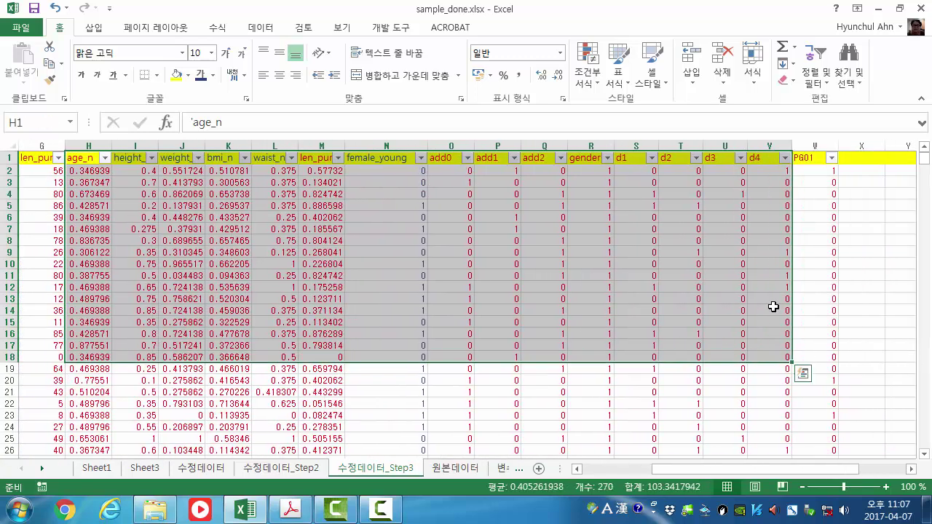
left_click(814, 158)
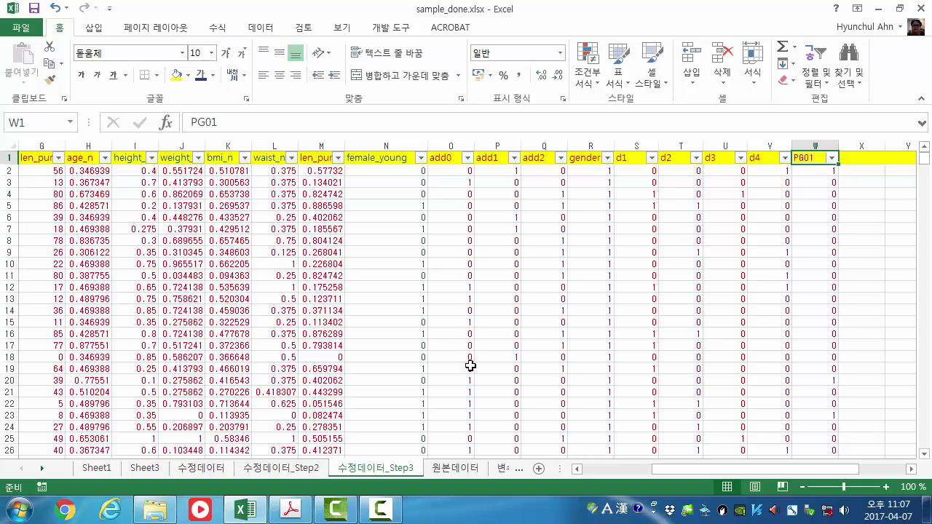
Switch to the Acrobat PDF and read page 4 on overfitting, hold-out data and the 1:1 ratio of 0 and 1 cases
left_click(289, 509)
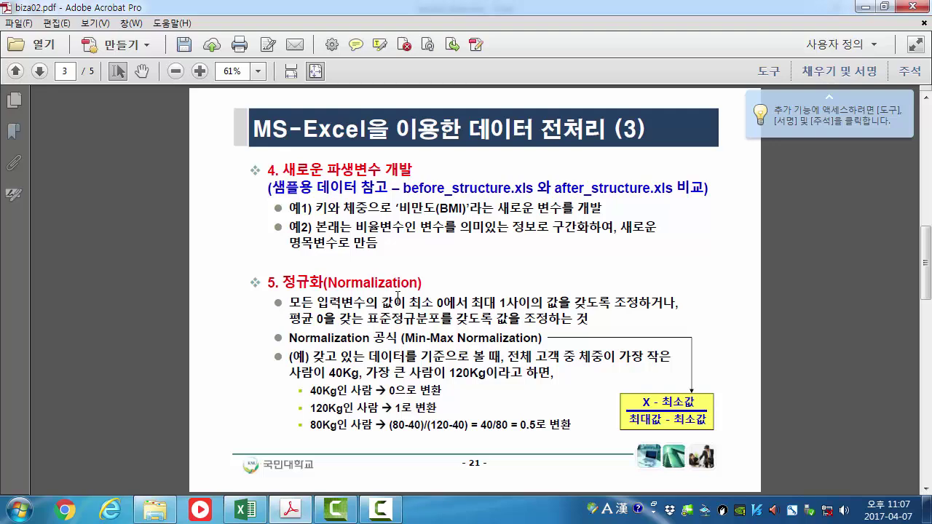
scroll(436, 261, "down", 3)
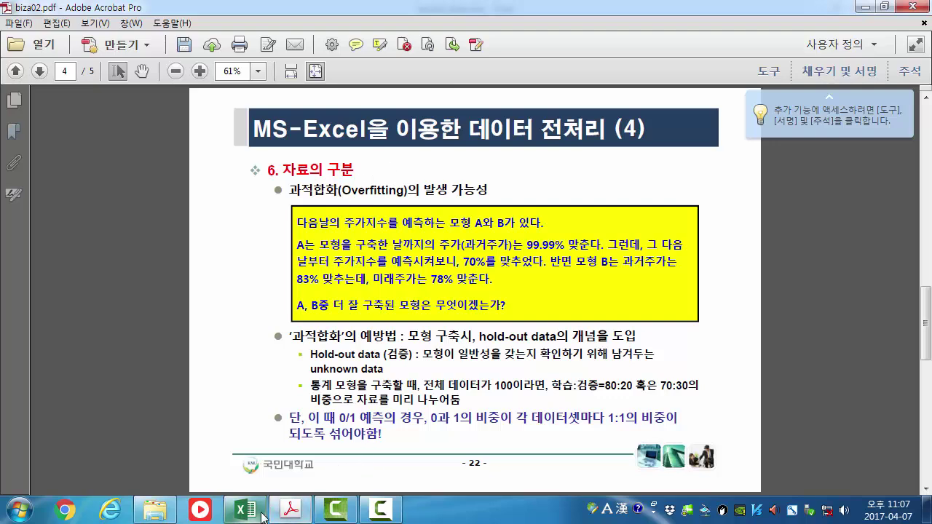
mouse_move(262, 514)
left_click(241, 430)
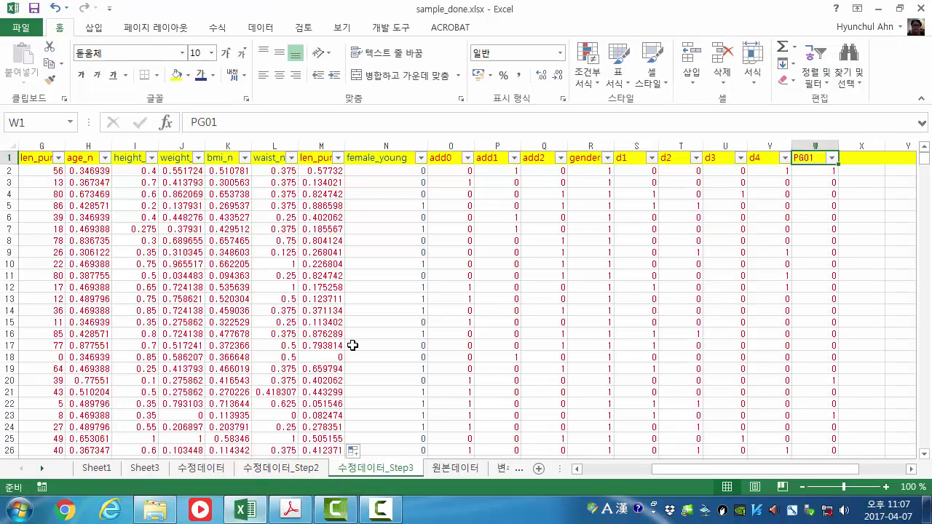
mouse_move(925, 162)
left_mouse_down()
mouse_move(929, 455)
mouse_move(926, 158)
left_mouse_up()
left_click(238, 515)
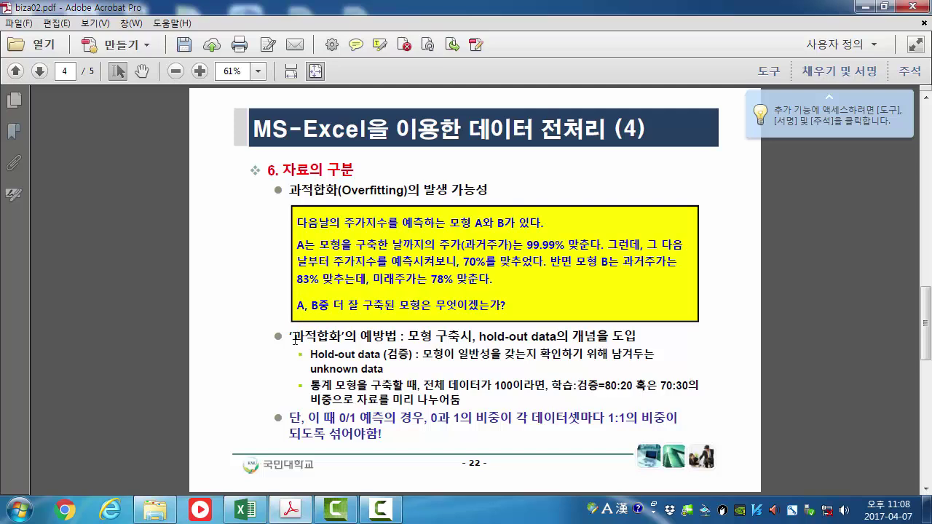
left_click_drag(290, 335, 442, 386)
left_click(485, 402)
left_click_drag(607, 417, 632, 413)
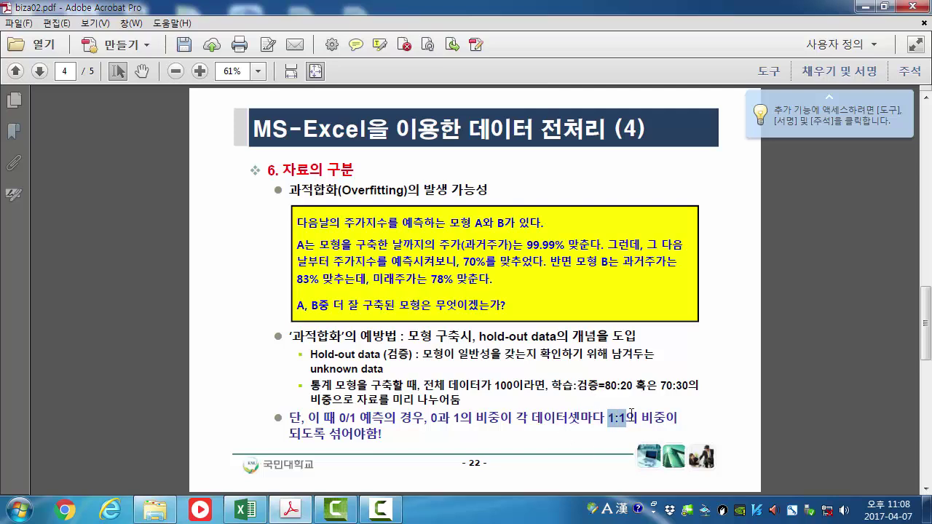
left_click(672, 423)
Return from the PDF to the Excel workbook and duplicate the 수정데이터_Step3 sheet
left_click(866, 6)
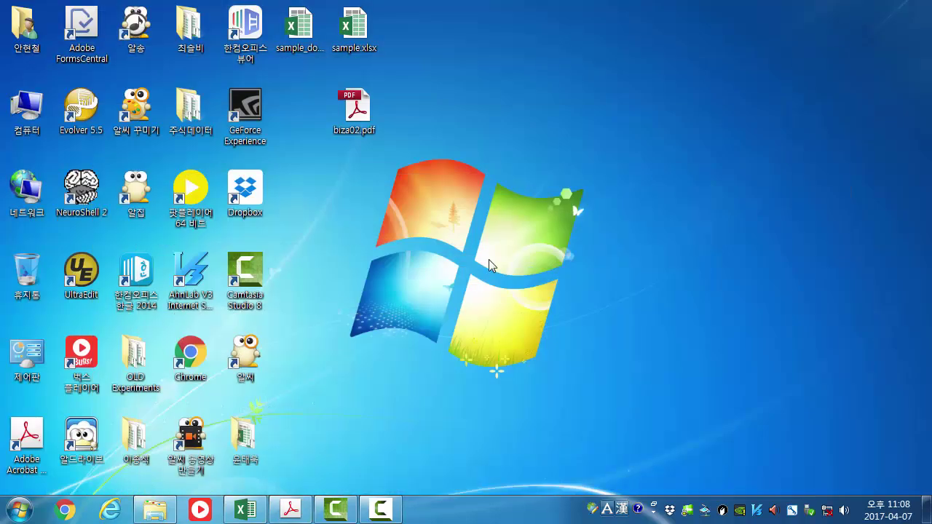
left_click(246, 510)
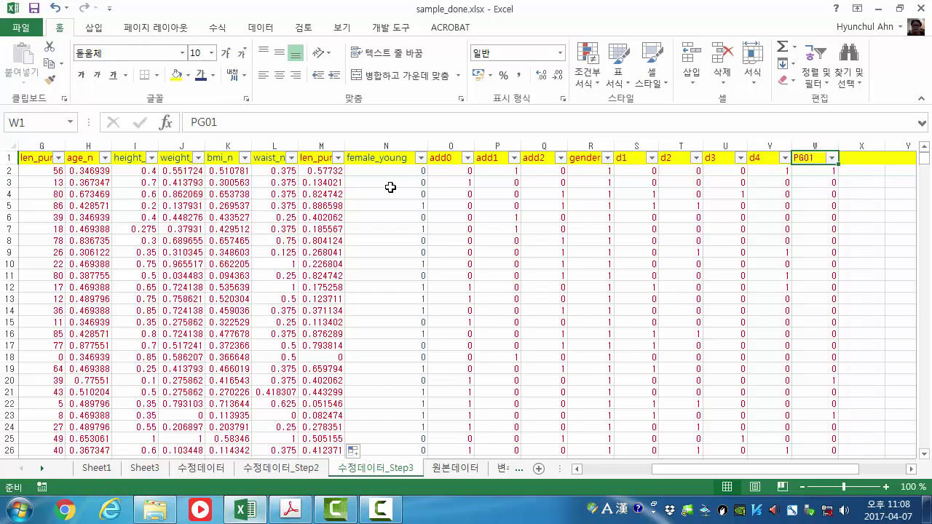
mouse_move(923, 159)
left_mouse_down()
mouse_move(929, 466)
mouse_move(923, 156)
left_mouse_up()
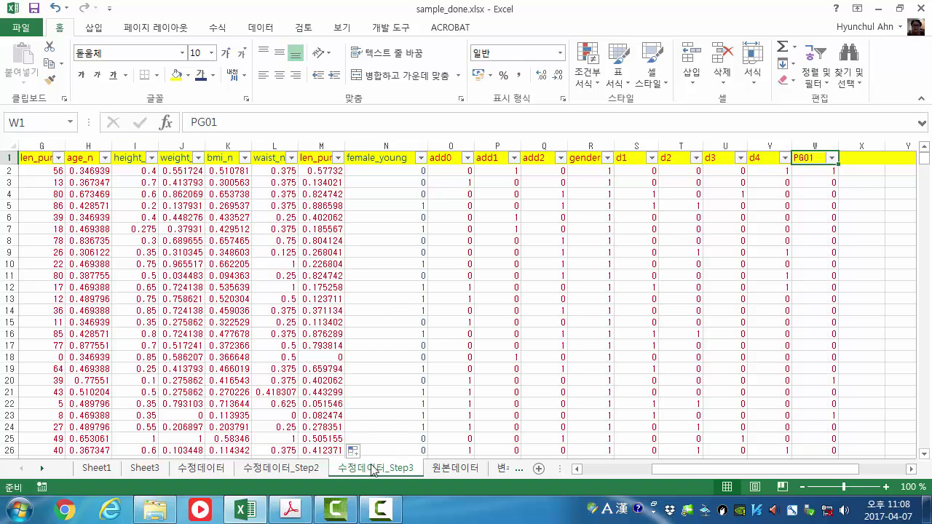
left_click_drag(384, 473, 463, 466)
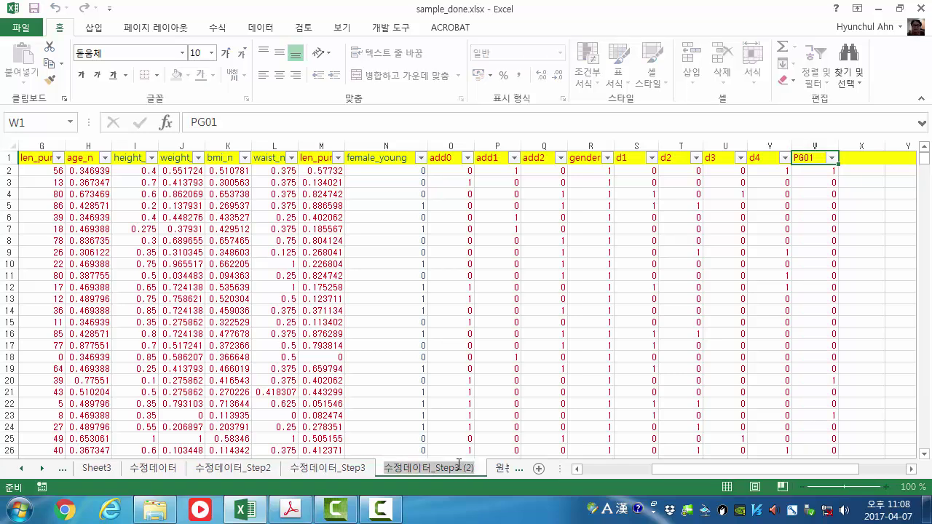
Rename the duplicated sheet as 수정데이터_Step4
left_click(456, 467)
key("shift+Home")
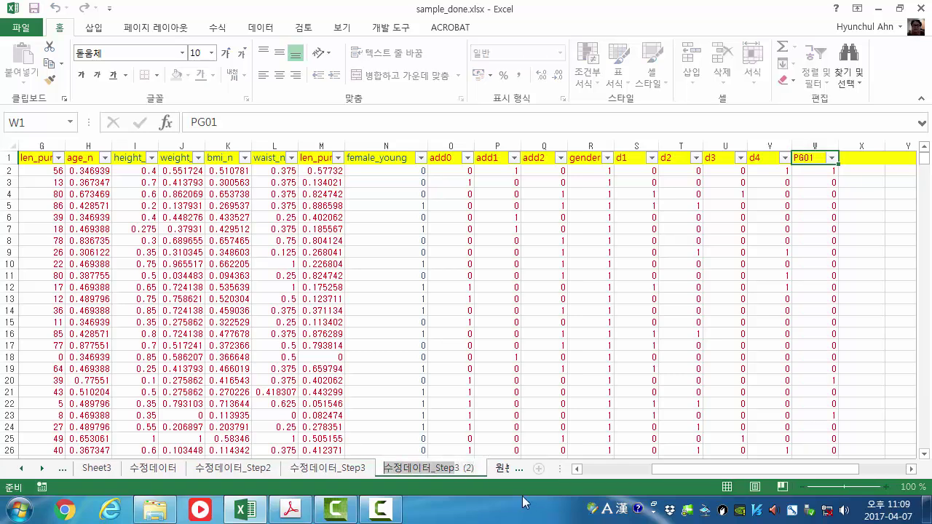
key("shift+Right")
key("shift+Right")
key("shift+Right")
key("shift+Right")
key("shift+Right")
key("shift+Right")
key("shift+Right")
key("shift+Right")
key("shift+Right")
key("shift+Right")
key("shift+Right")
key("shift+Right")
key("shift+Right")
key("shift+Right")
key("shift+Right")
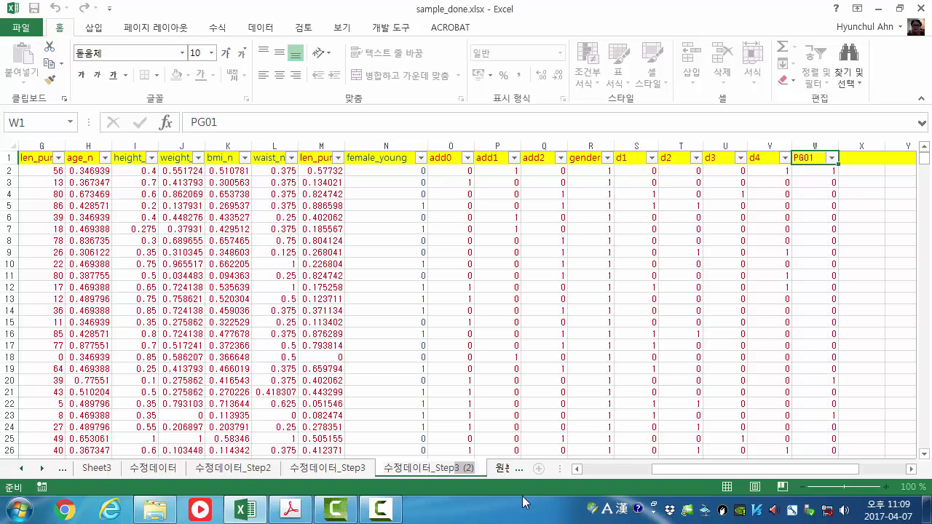
type("4")
key("Return")
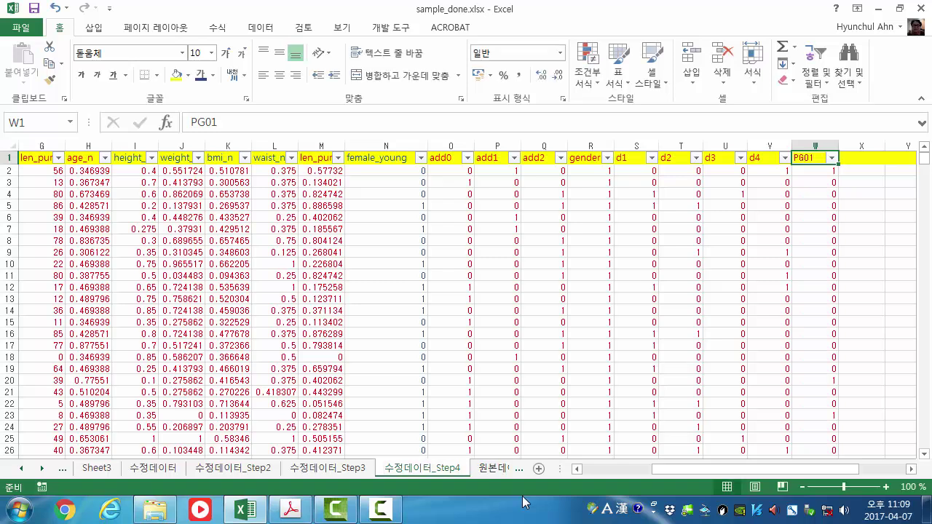
Copy the entire 수정데이터_Step4 sheet and paste it over itself from A1 as values only
left_click(393, 282)
left_click_drag(753, 471, 582, 473)
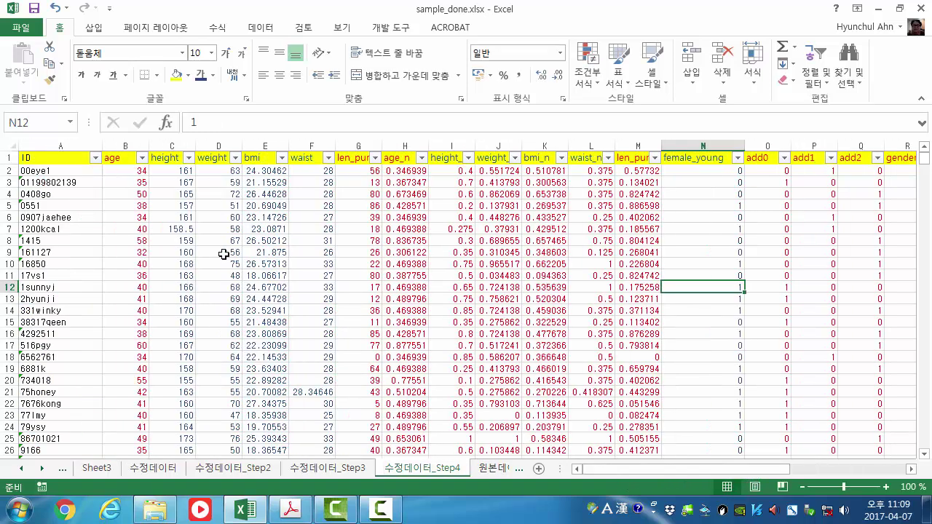
left_click(7, 147)
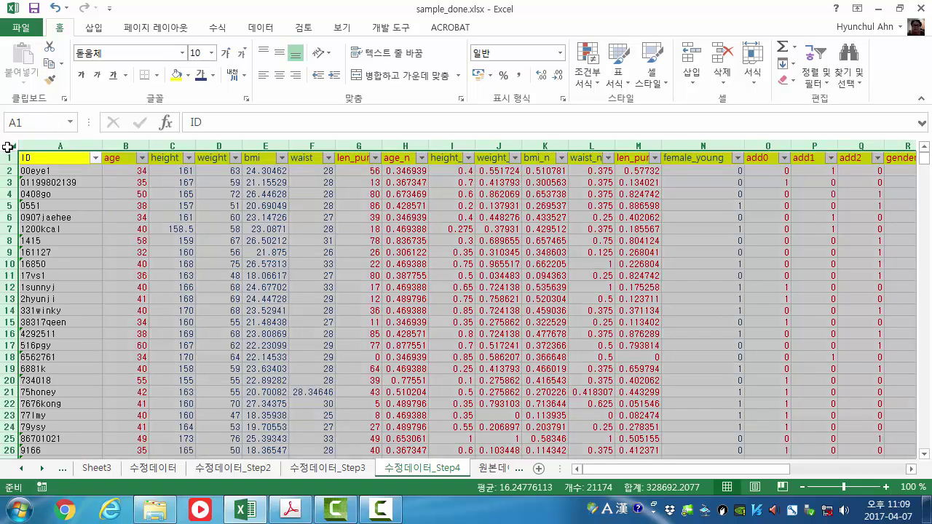
key("ctrl+c")
left_click(113, 182)
right_click(59, 160)
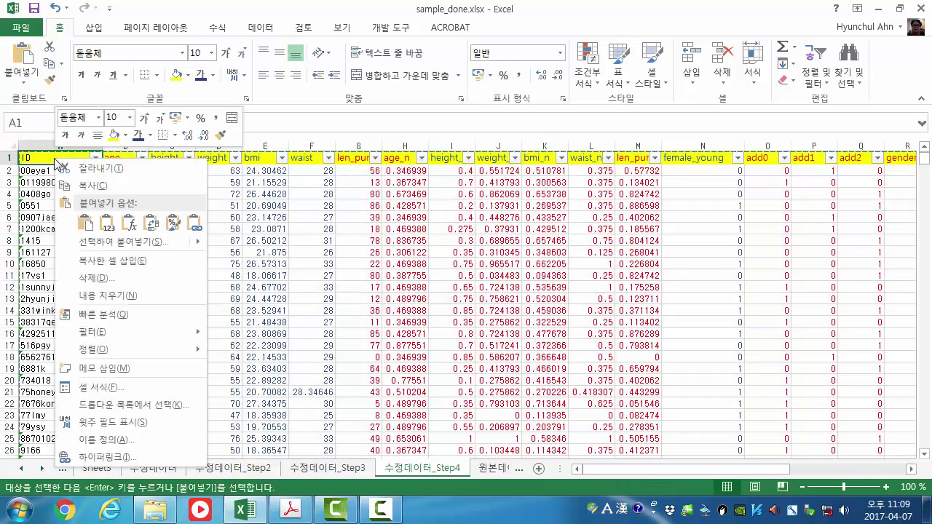
left_click(107, 222)
left_click(363, 271)
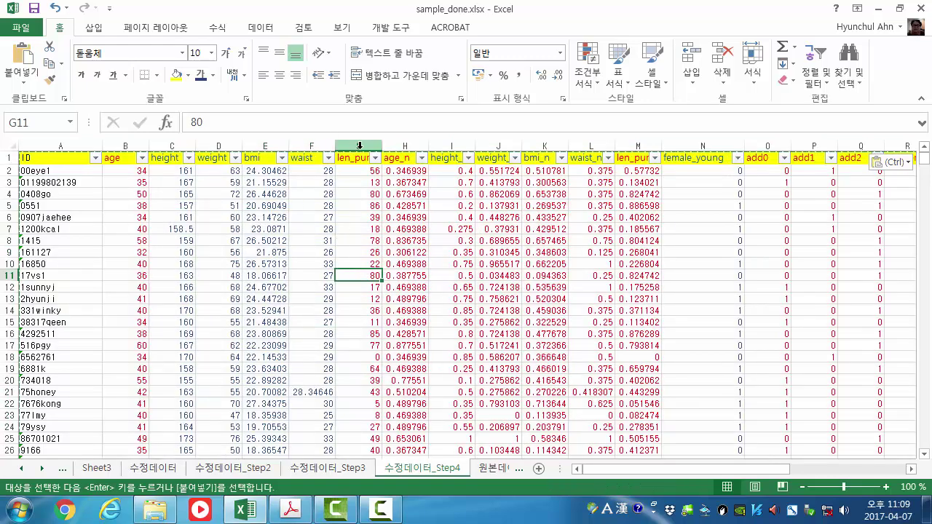
Delete the original unnormalized columns B to G, age through len_pur, from 수정데이터_Step4
left_click_drag(364, 145, 142, 145)
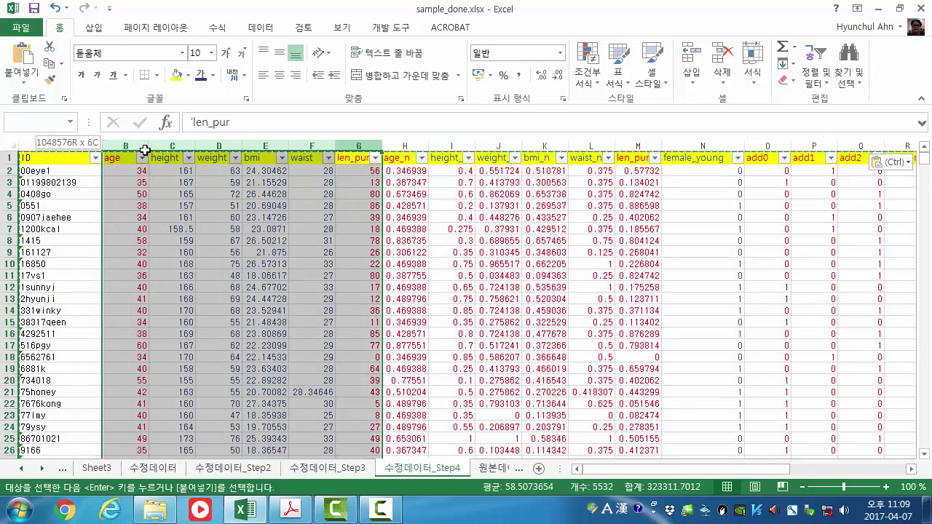
right_click(142, 145)
left_click(204, 271)
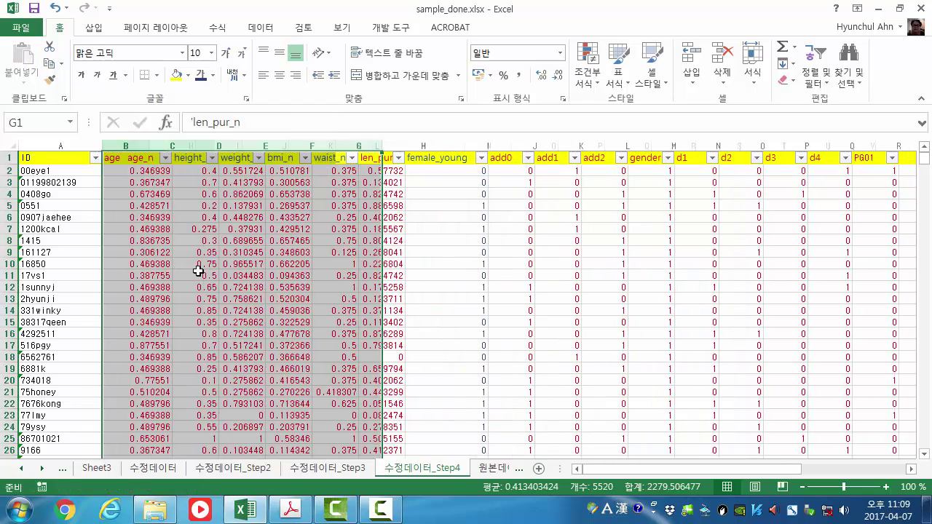
left_click(510, 286)
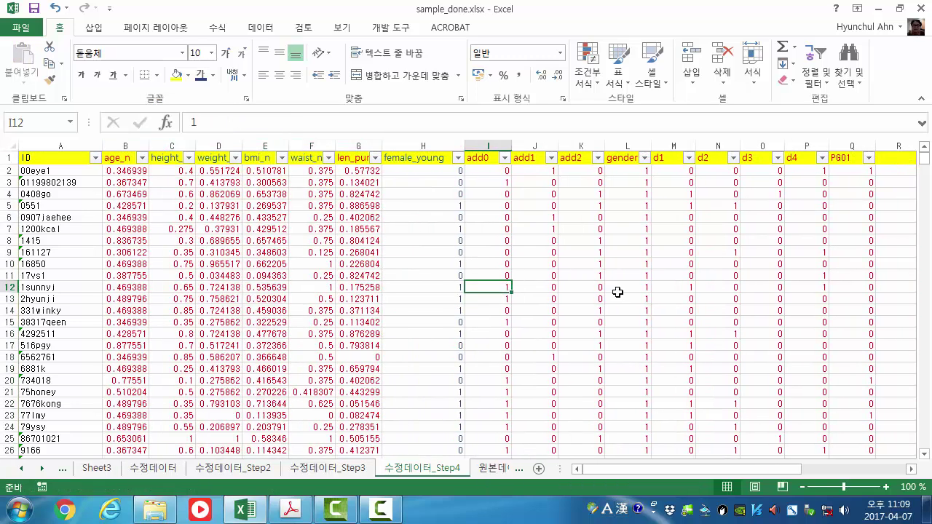
Create a pivot table on a new worksheet from the range 수정데이터_Step4!$A$1:$Q$920
left_click(855, 158)
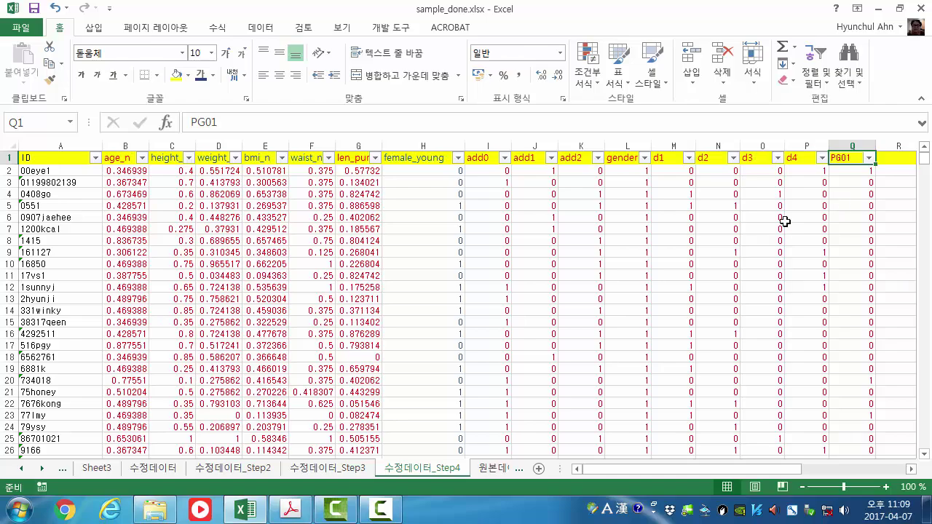
left_click_drag(924, 160, 924, 392)
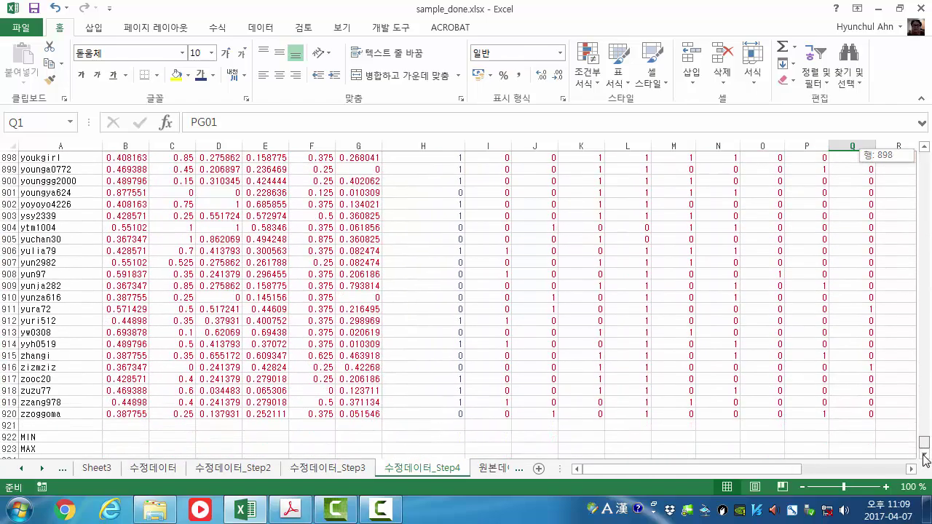
left_click_drag(902, 327, 923, 153)
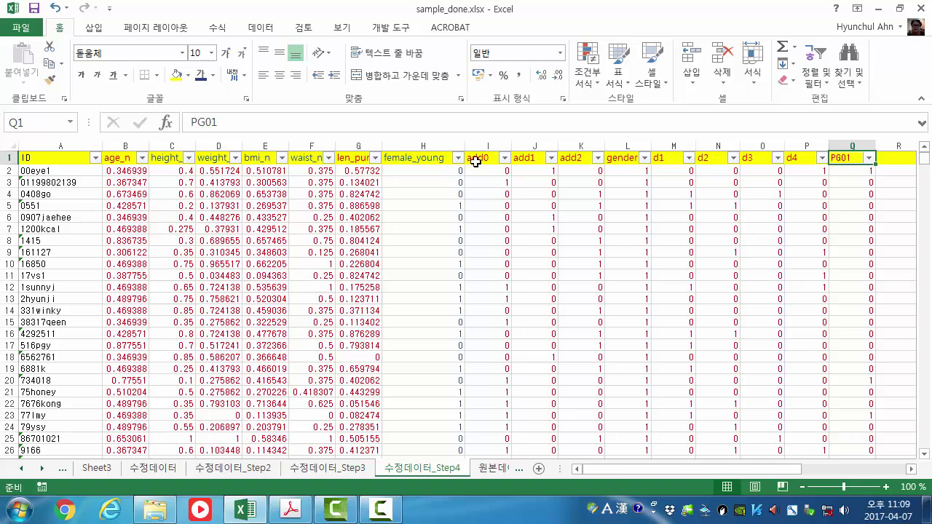
left_click(67, 158)
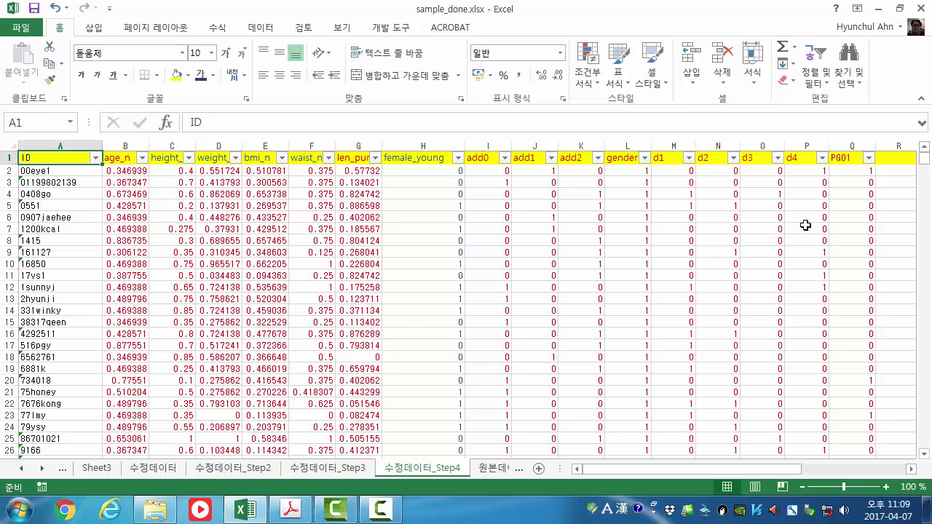
left_click(92, 28)
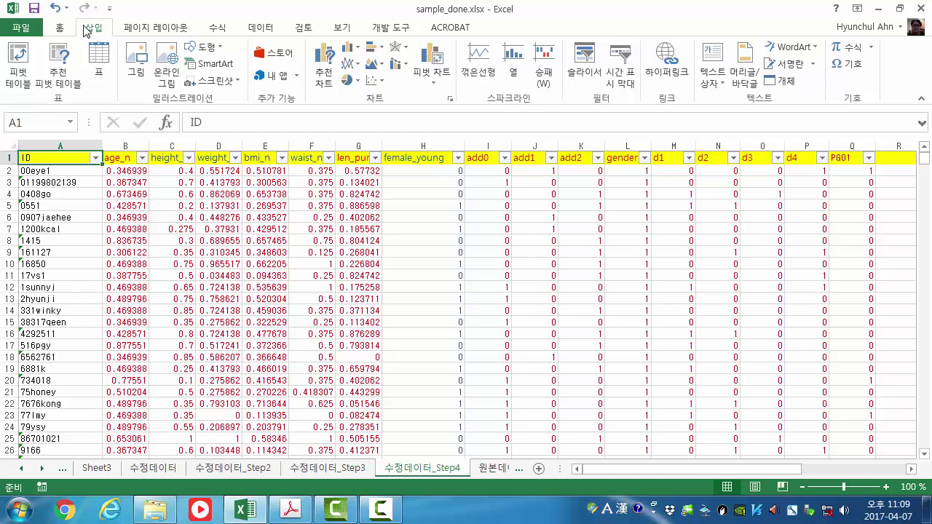
left_click(20, 70)
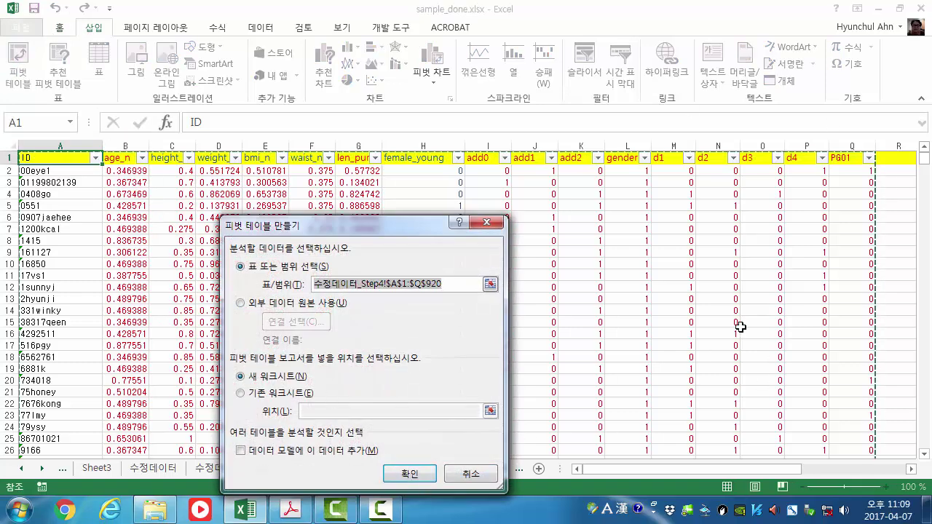
left_click(414, 475)
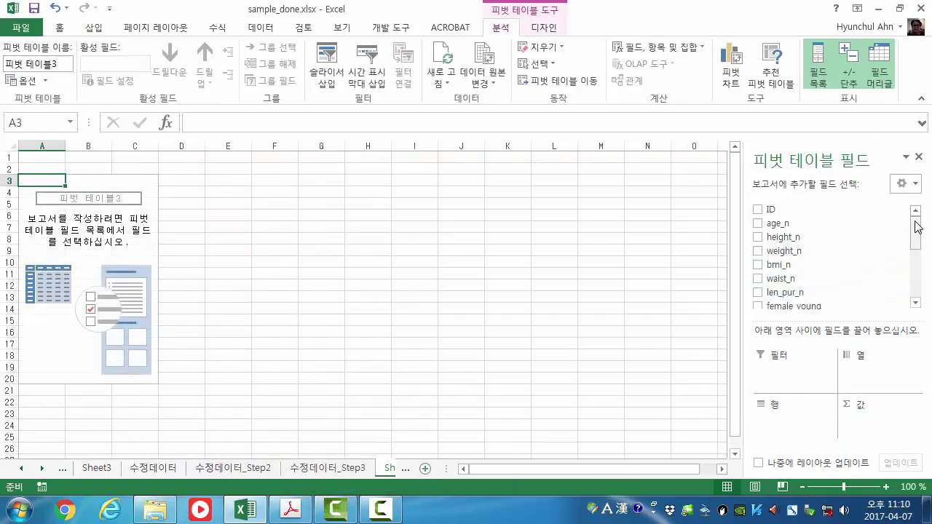
Set PG01 as the pivot table's row field and the count of ID as its value field
left_click_drag(916, 227, 915, 288)
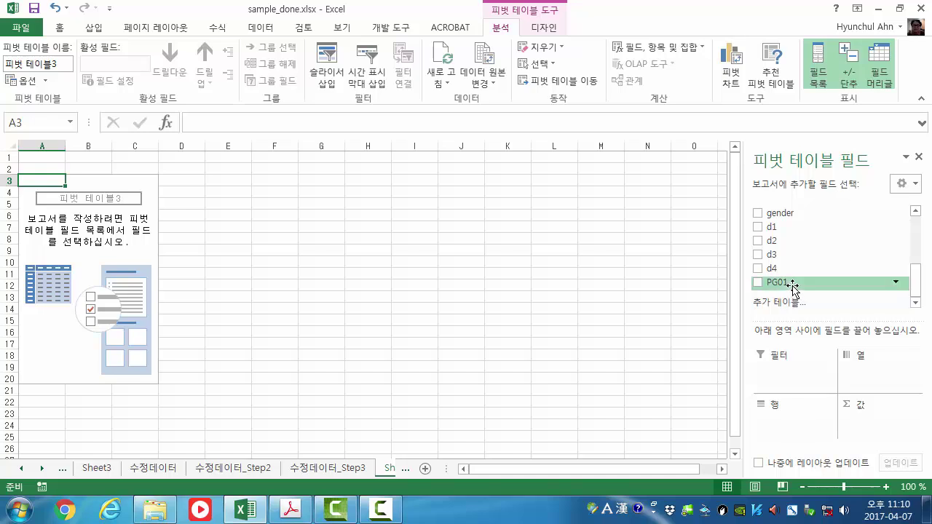
left_click_drag(793, 287, 798, 425)
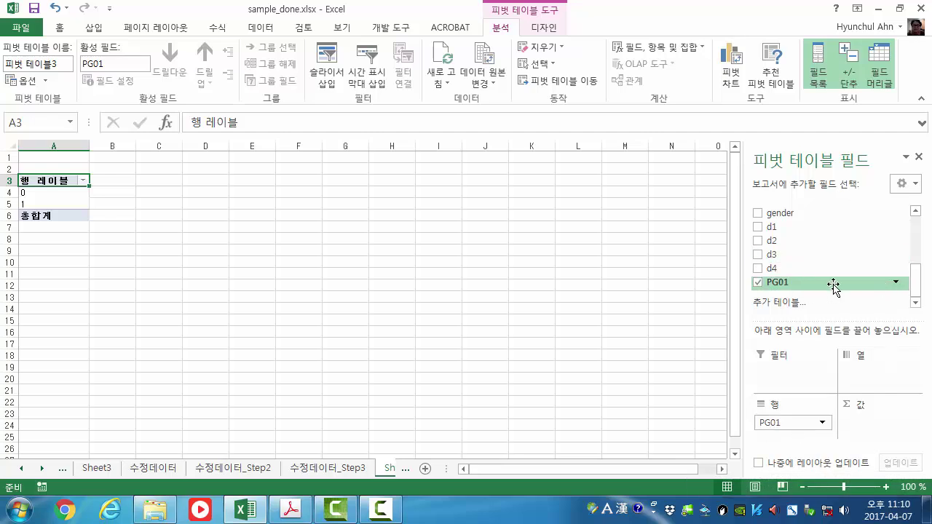
left_click_drag(919, 290, 920, 228)
left_click_drag(812, 210, 894, 430)
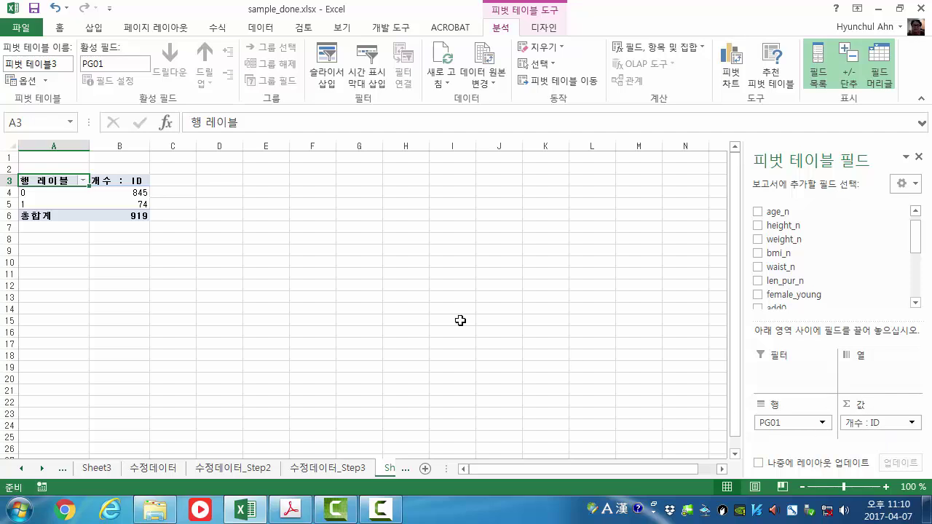
left_click(143, 252)
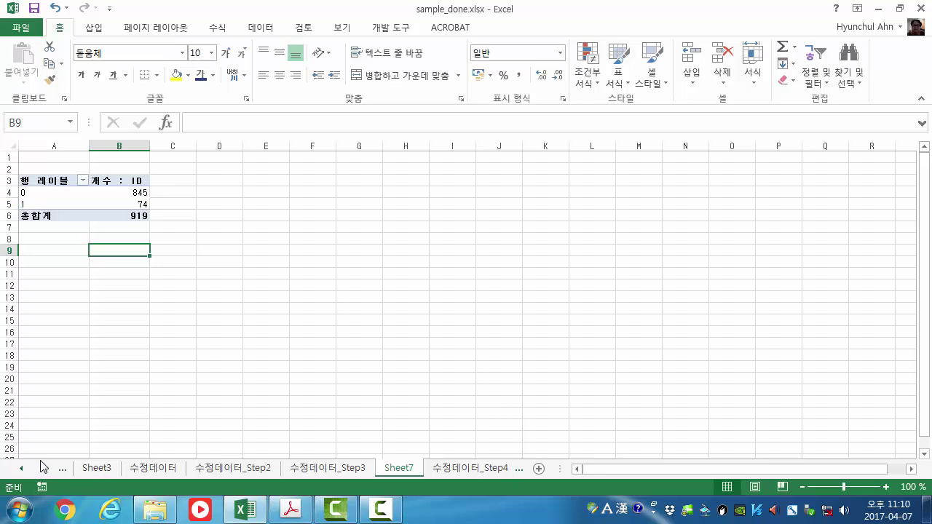
Look up Group_ID 1 to 3 on the 제품분류 sheet, and return to the pivot table on Sheet7
left_click(41, 469)
left_click(41, 468)
left_click(41, 468)
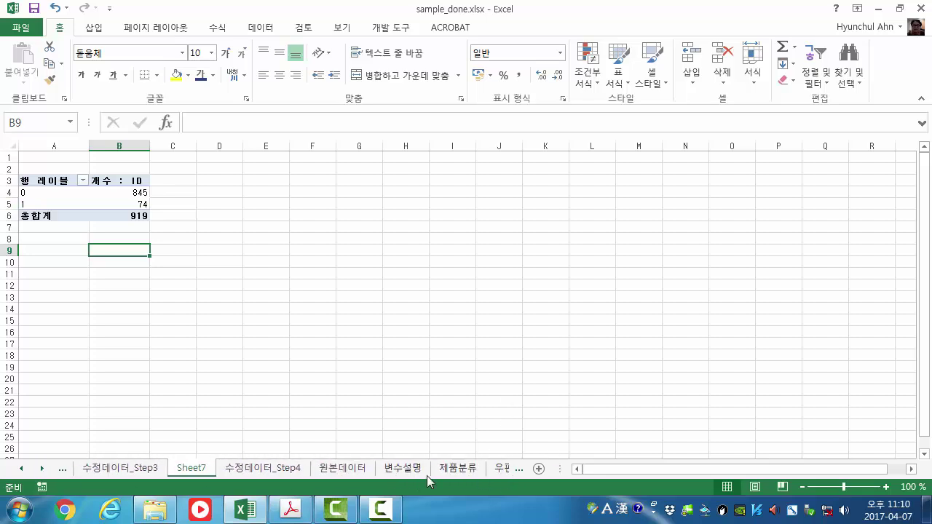
left_click(462, 472)
left_click_drag(64, 186, 327, 220)
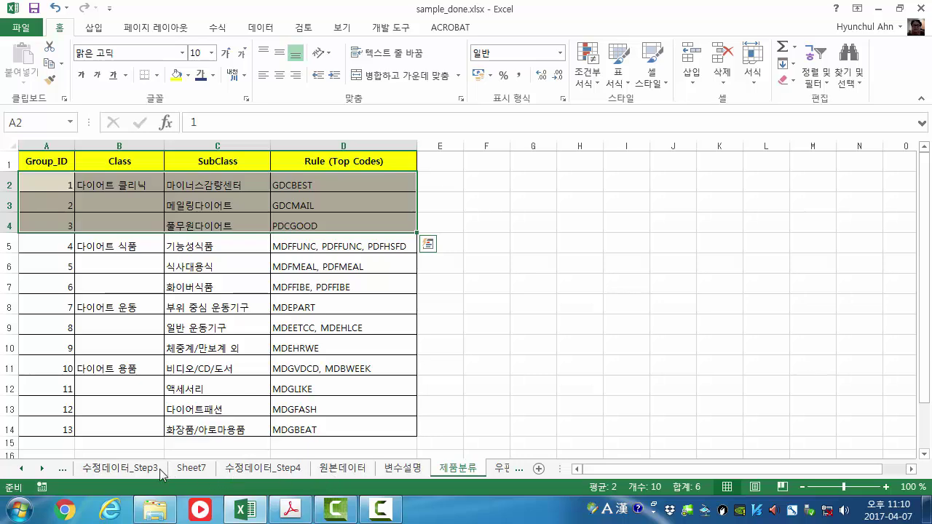
left_click(191, 468)
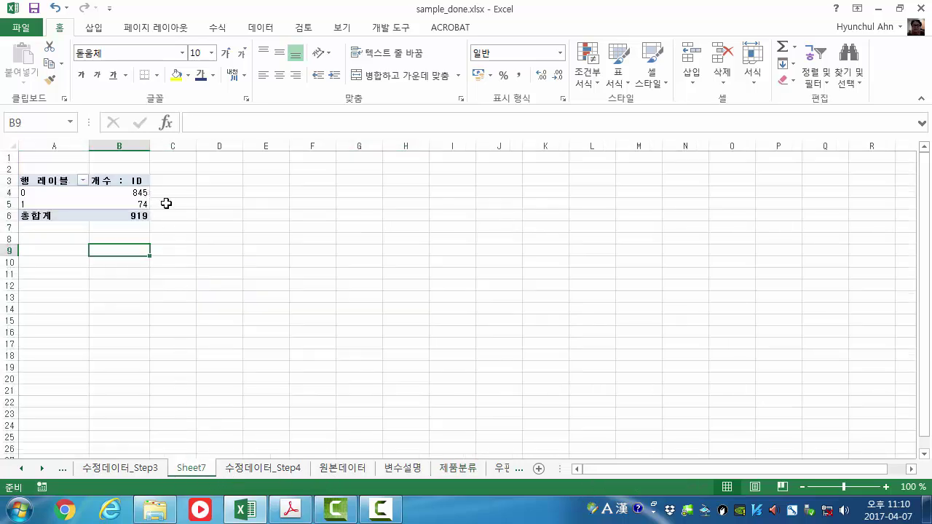
Examine the pivot table's ID counts for PG01 values 0 and 1 and the grand total
left_click(144, 204)
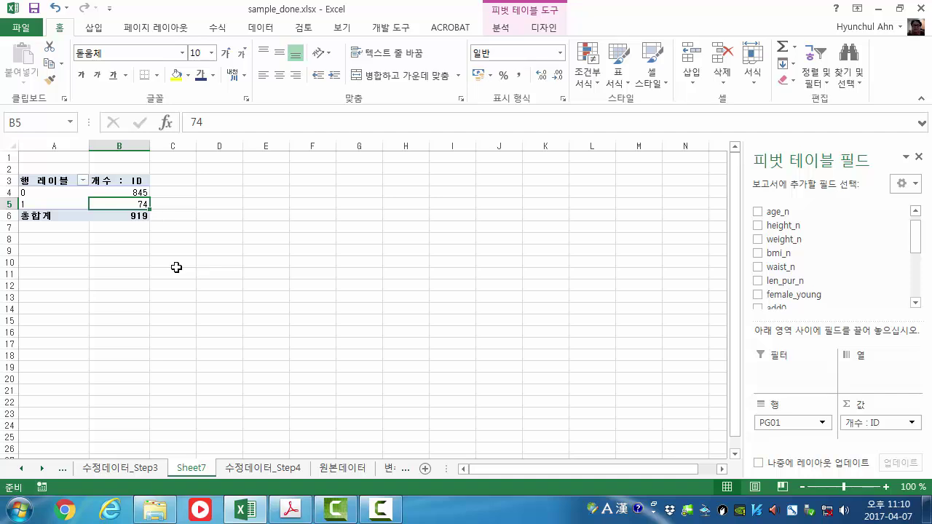
left_click(137, 192)
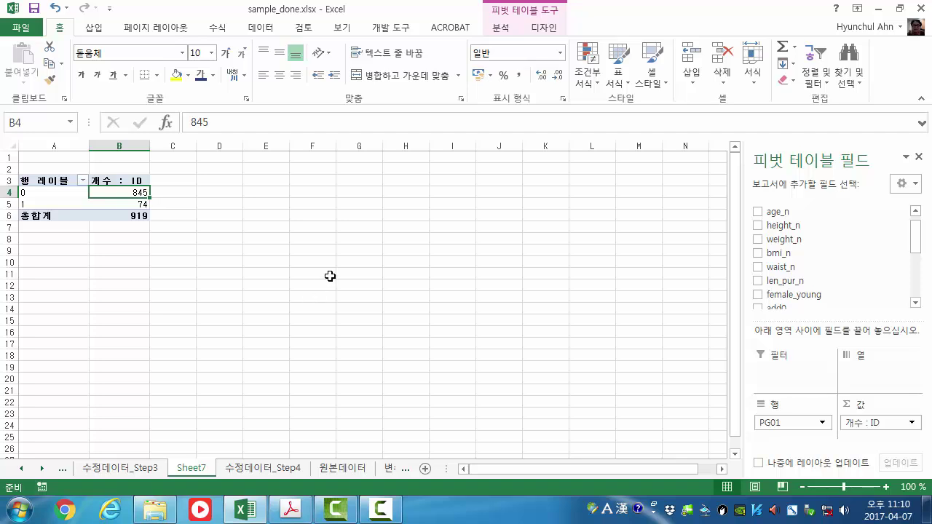
key("Down")
key("Down")
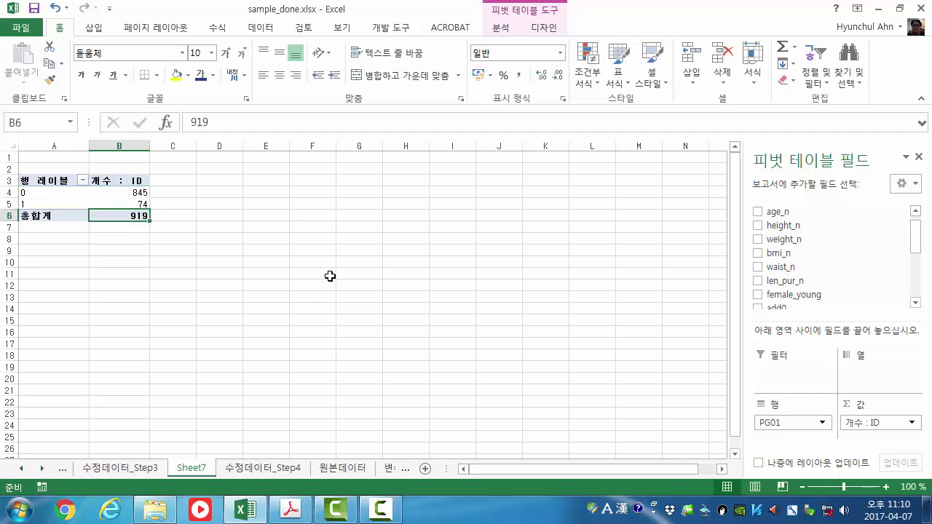
key("Right")
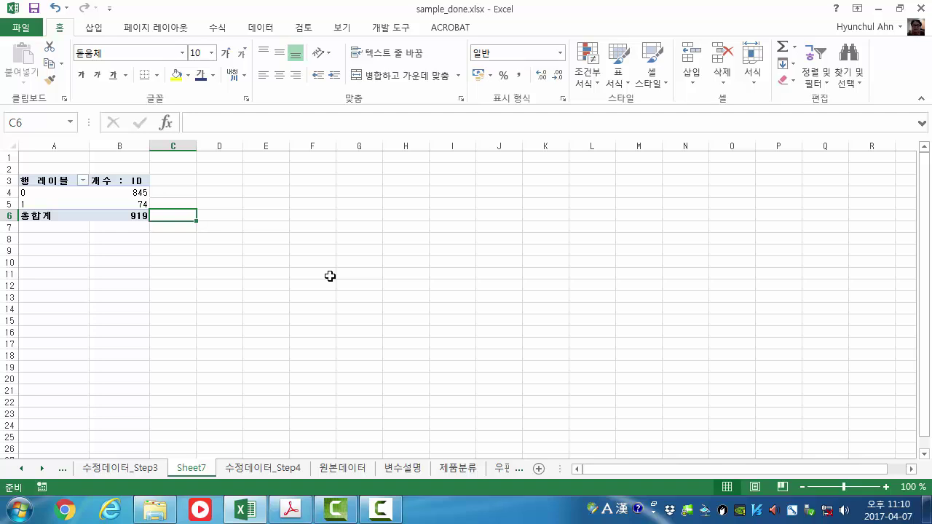
key("Left")
key("Up")
key("Up")
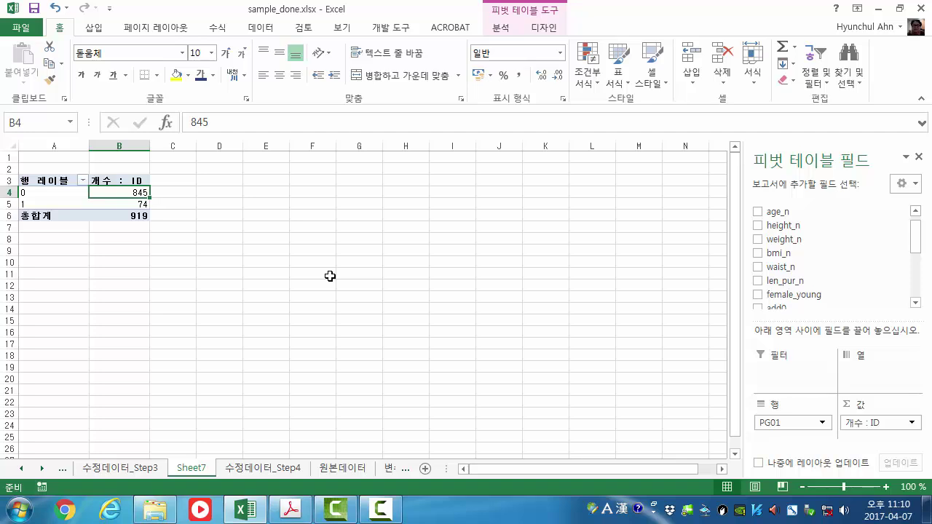
Enter 74 in C4 beside the ID count for PG01 value 0
key("Right")
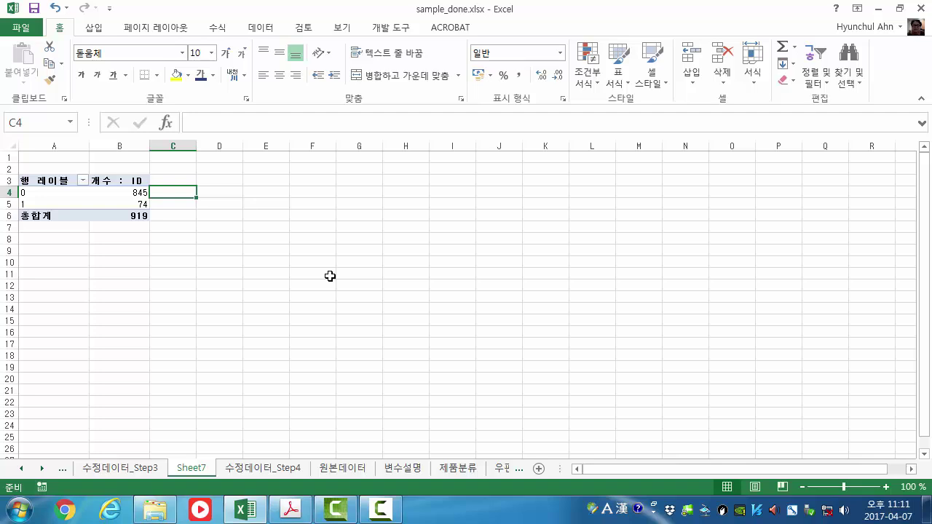
type("74")
key("Return")
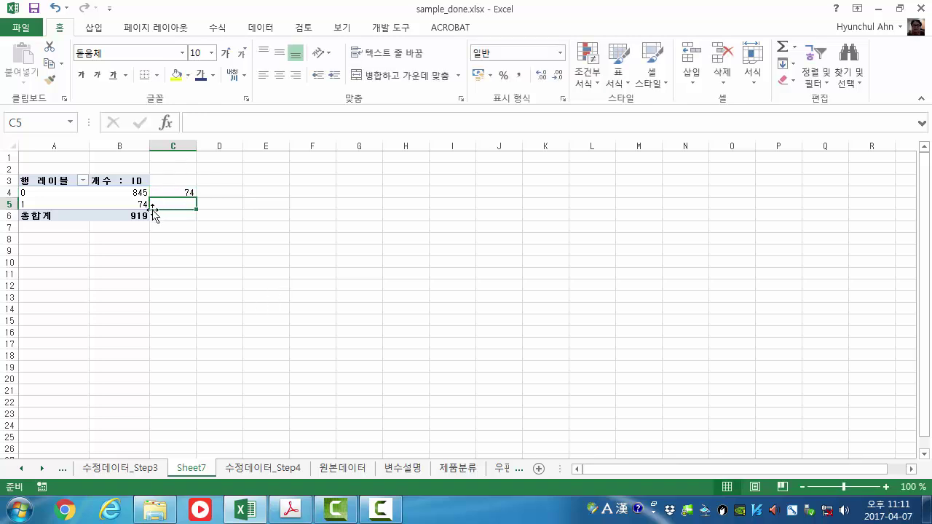
Enter 74 in both F4 and F5, and total them in F6 with a SUM formula
left_click(307, 190)
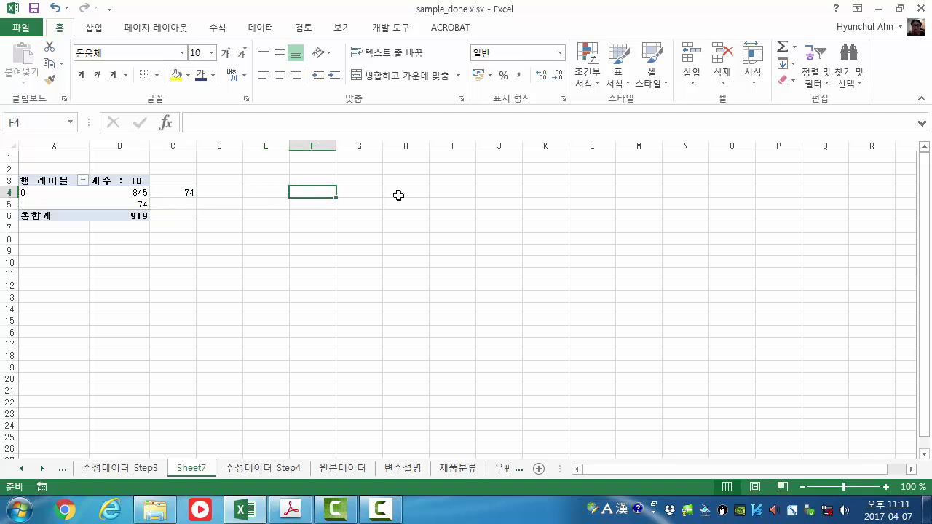
type("74")
key("Return")
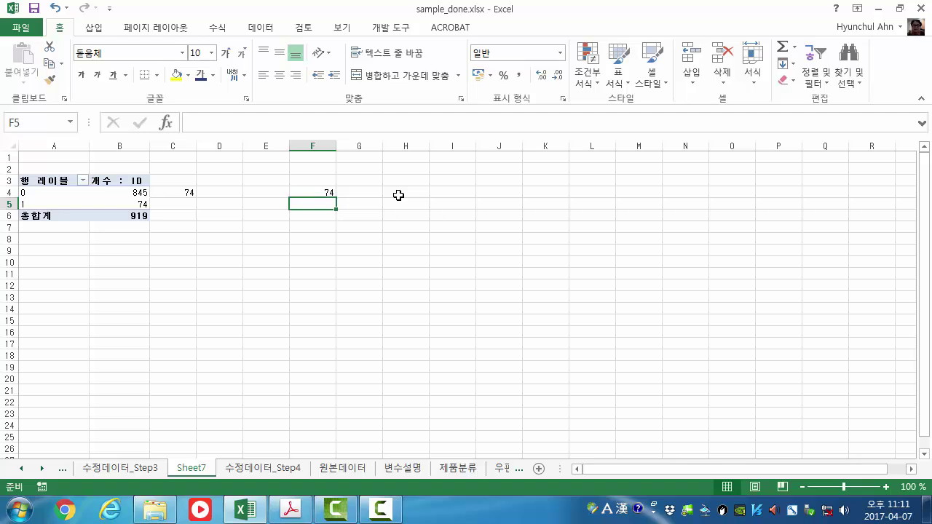
type("74")
key("Return")
type("=sum(")
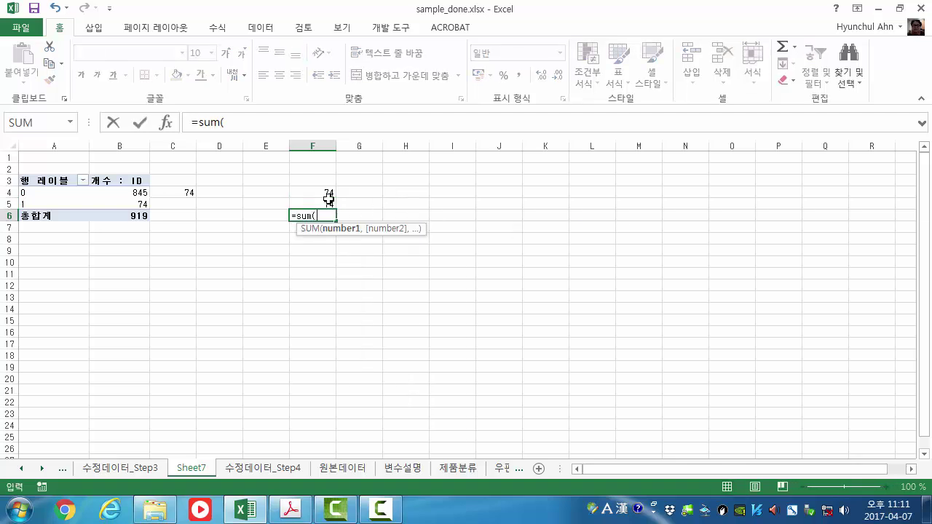
left_click_drag(326, 194, 327, 204)
key("Return")
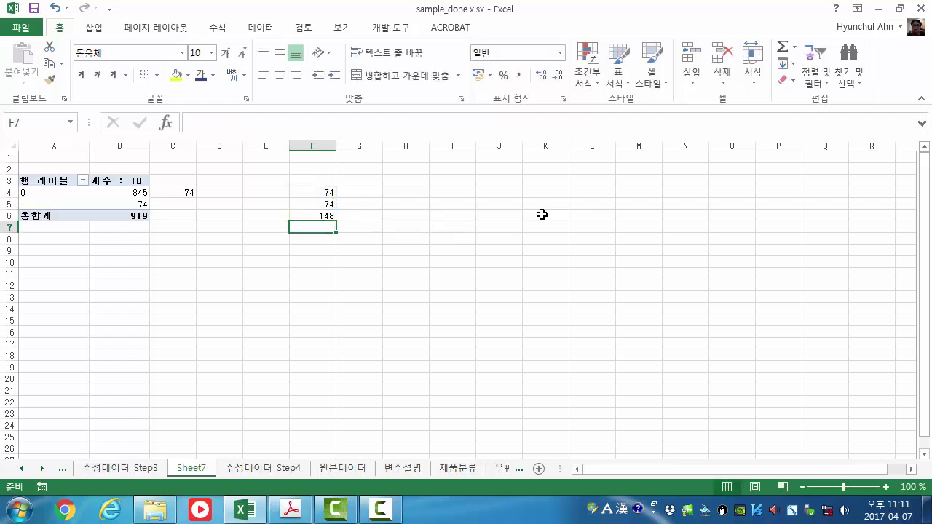
key("Up")
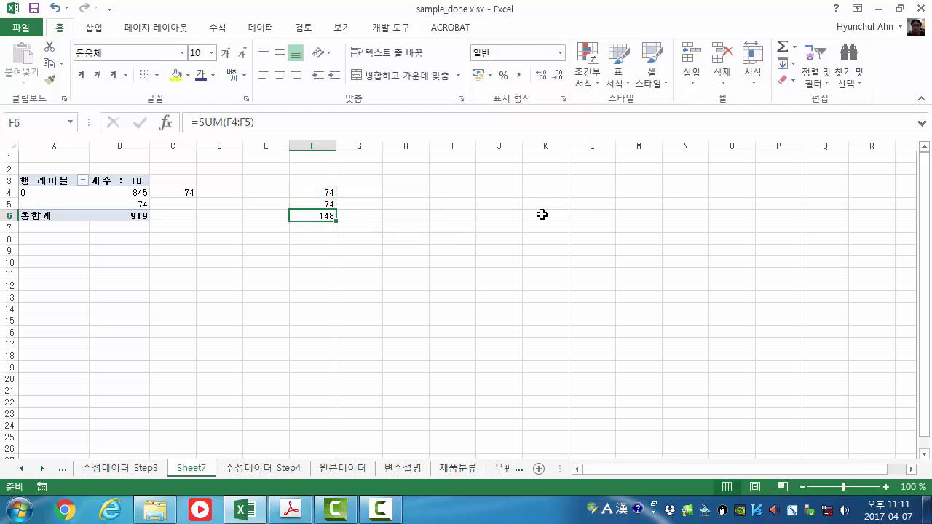
Label H4 as train and H5 as valid
key("Right")
key("Up")
key("Right")
key("Up")
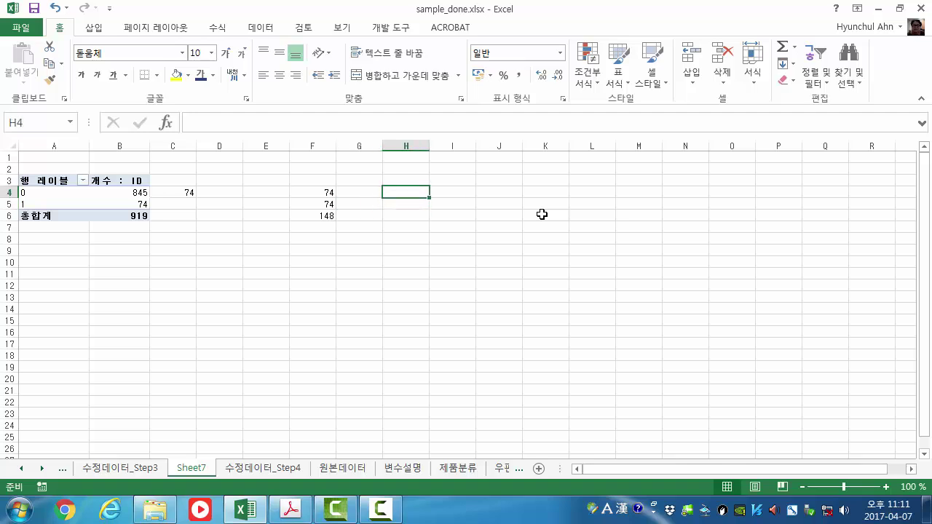
type("t")
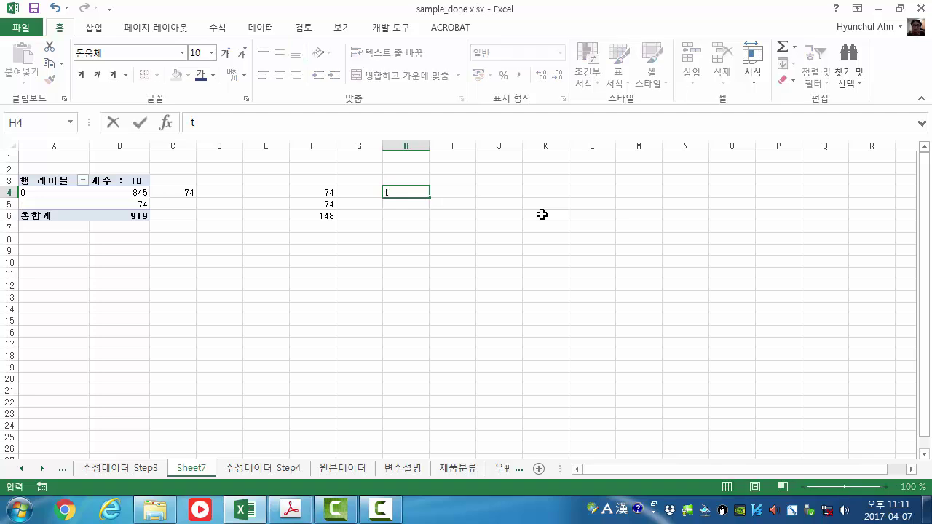
type("rain")
key("Return")
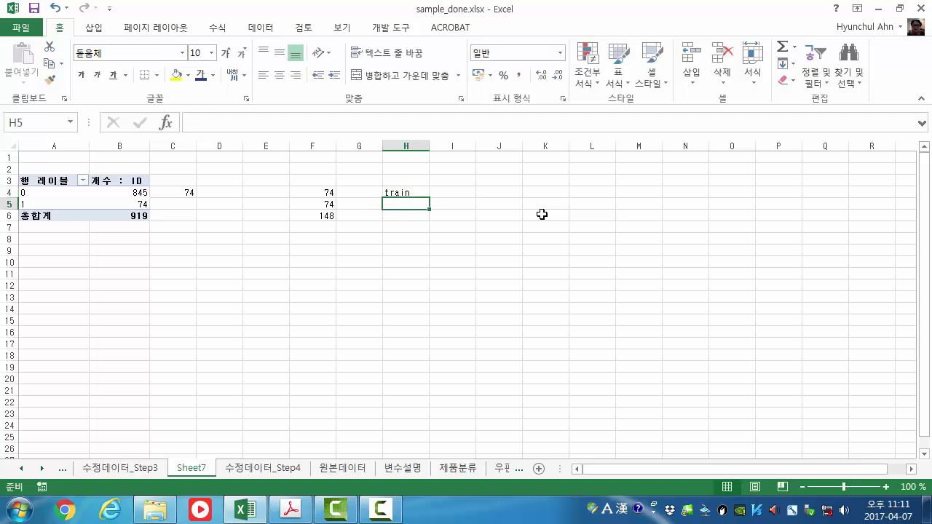
type("valid")
key("Return")
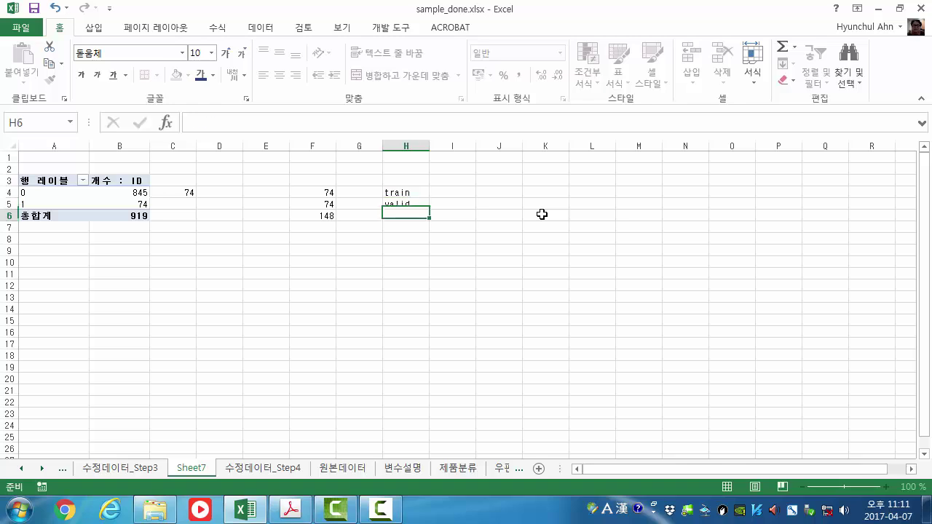
Calculate the train count in I4 as F6*0.8, and replace the formula with the whole number 118
key("Right")
key("Up")
key("Up")
type("=")
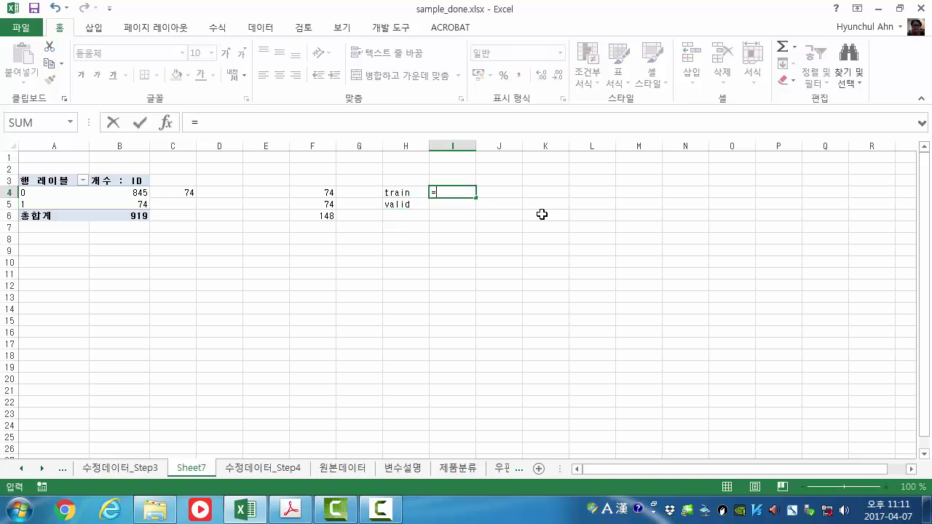
left_click(324, 218)
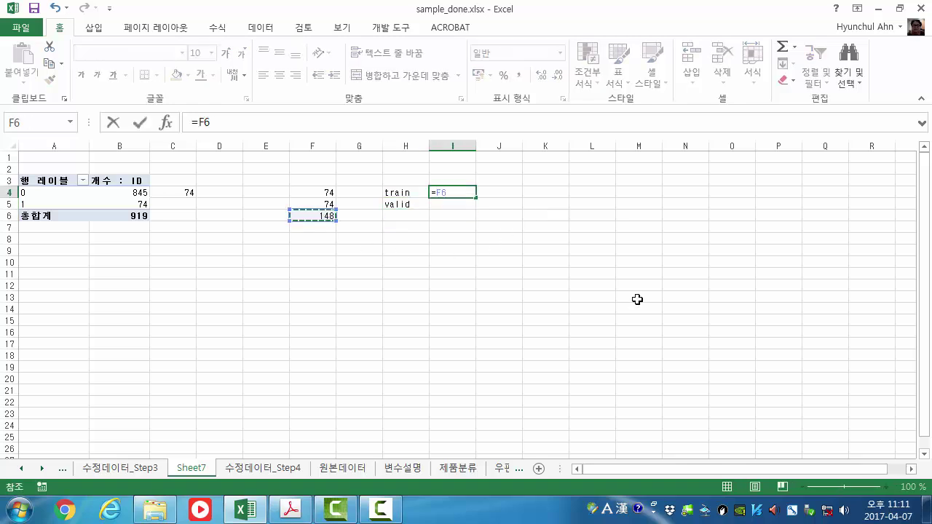
type("*0.8")
key("Return")
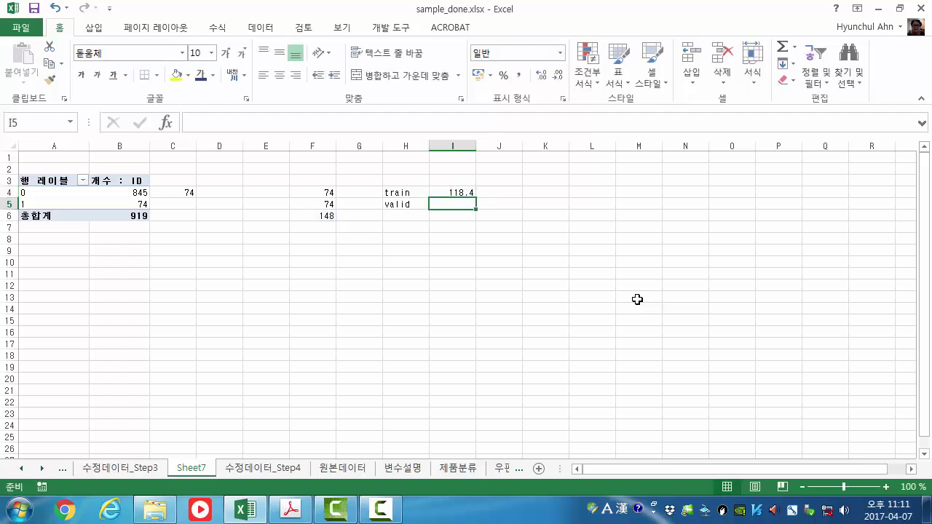
key("Up")
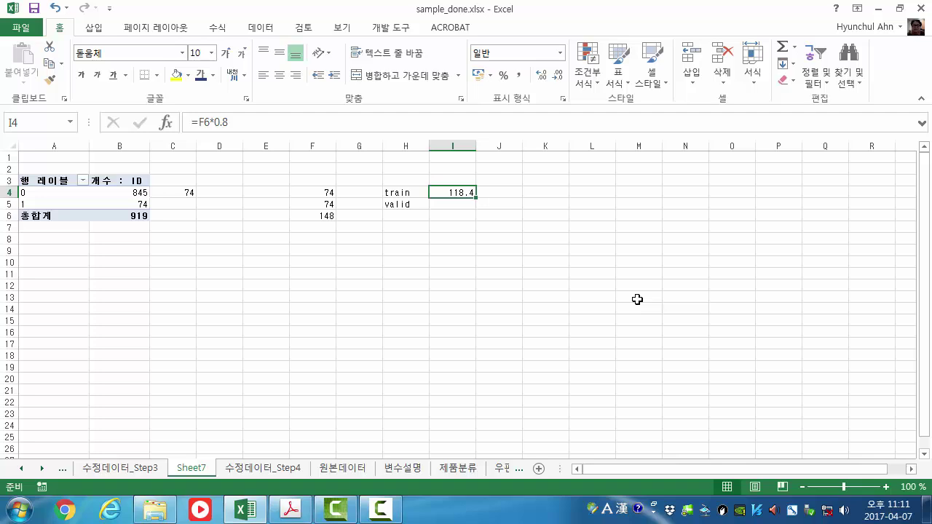
type("1")
key("Return")
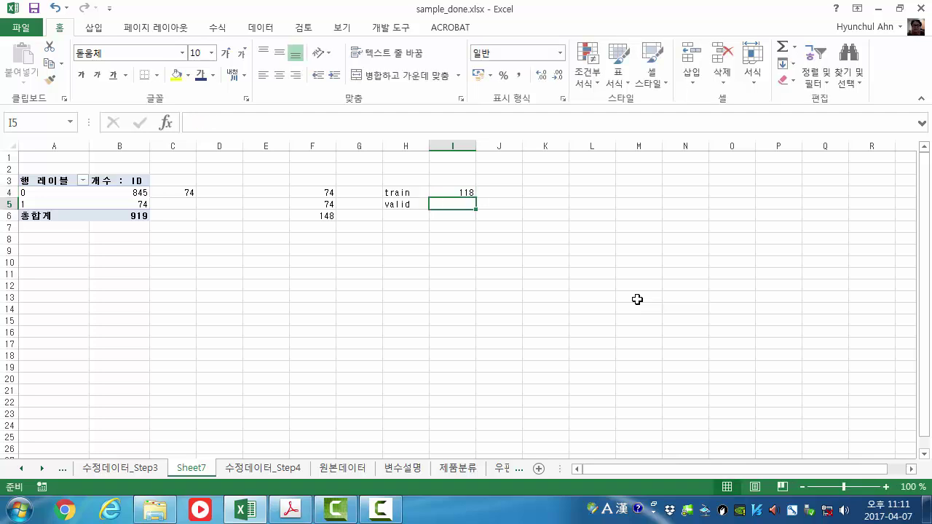
Calculate the valid count in I5 by subtracting the train count from the total, =F6-I4
type("=")
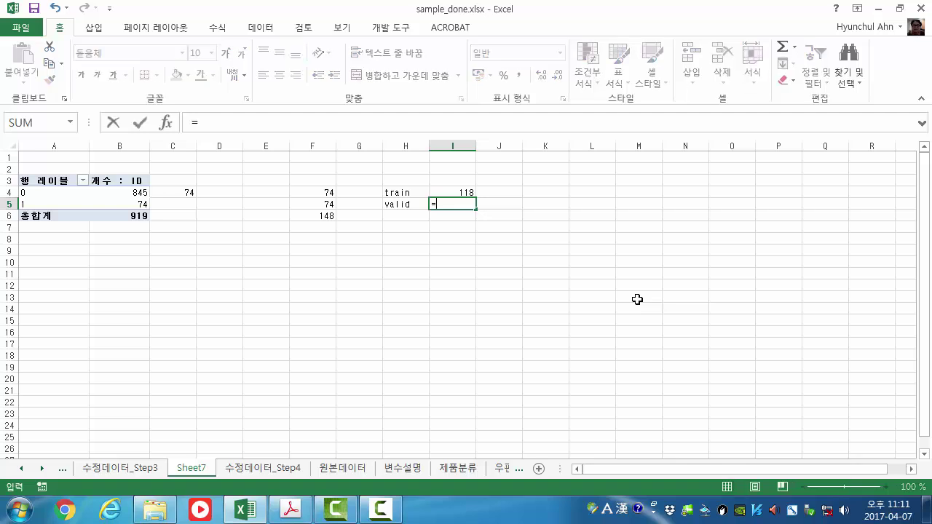
left_click(323, 215)
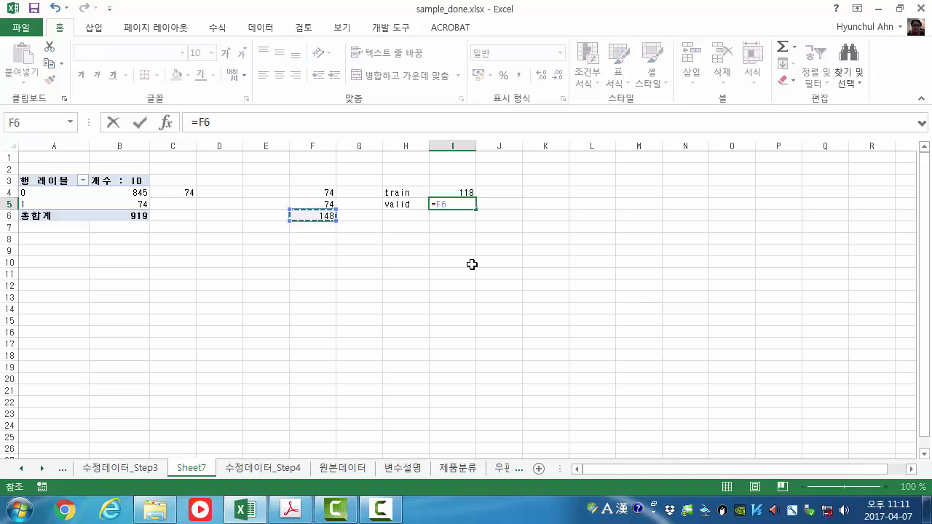
type("-")
left_click(462, 192)
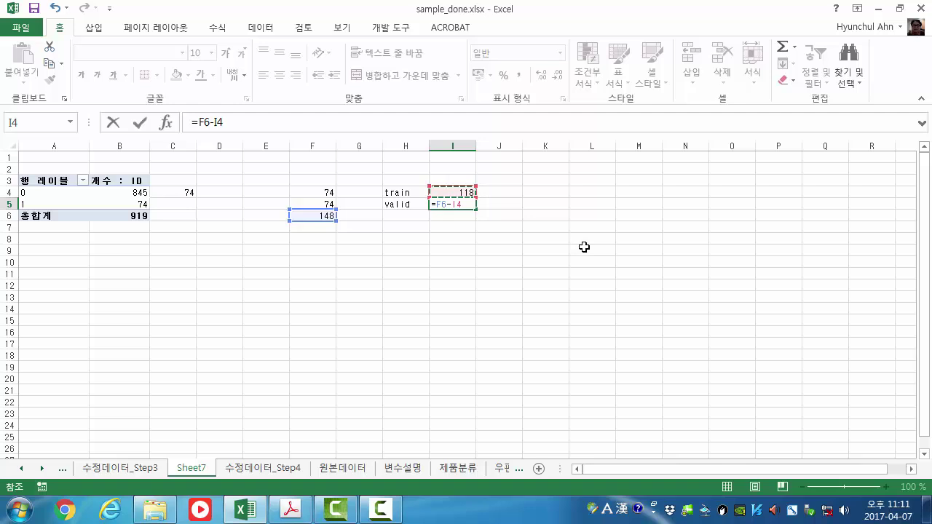
key("Return")
left_click(460, 205)
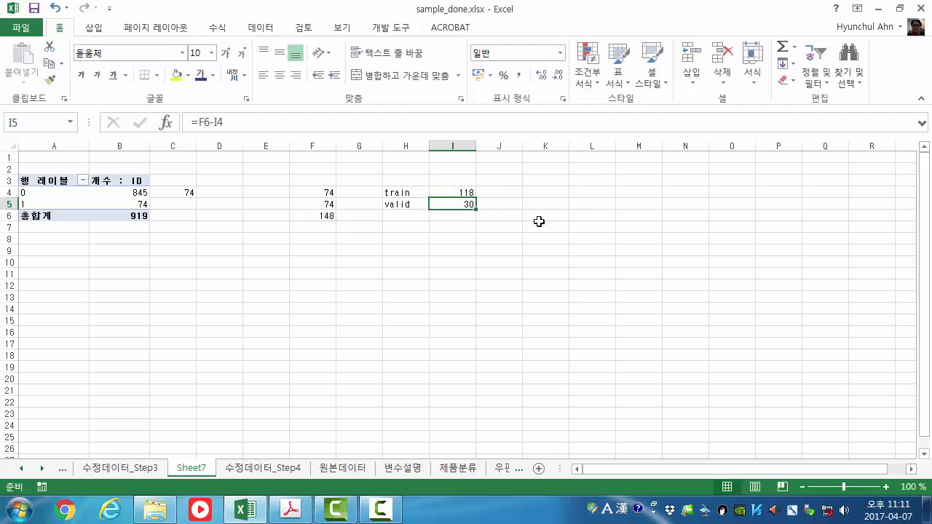
Calculate the train share in J4 by dividing the train count by the total, =I4/F6
left_click(521, 194)
type("=")
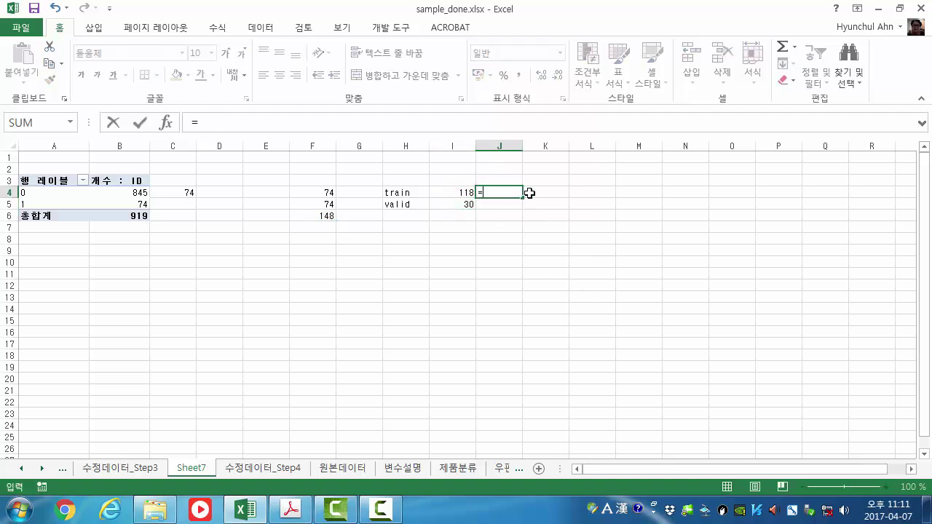
left_click(455, 192)
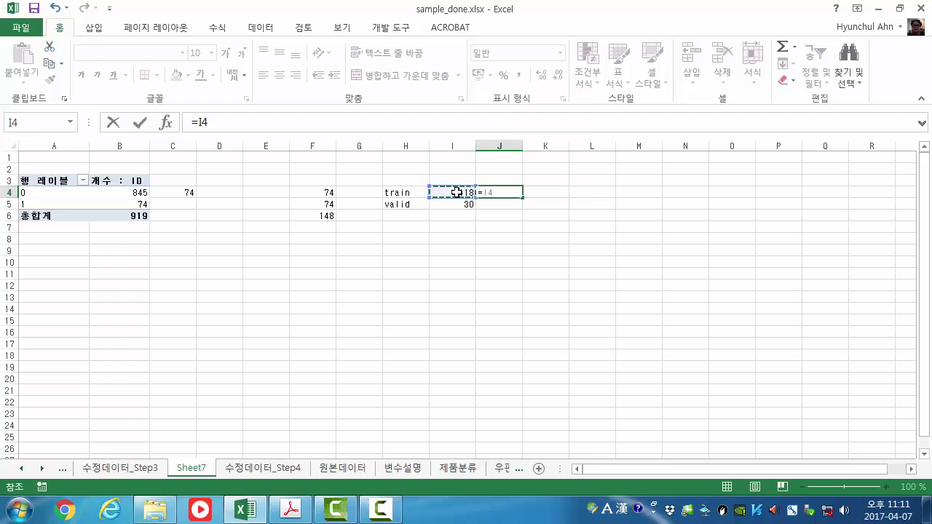
type("/")
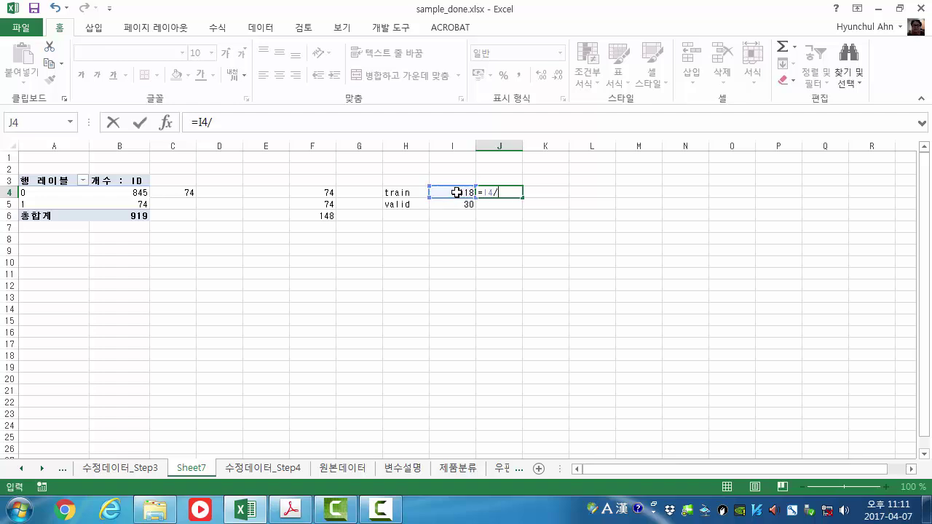
left_click(327, 215)
key("Return")
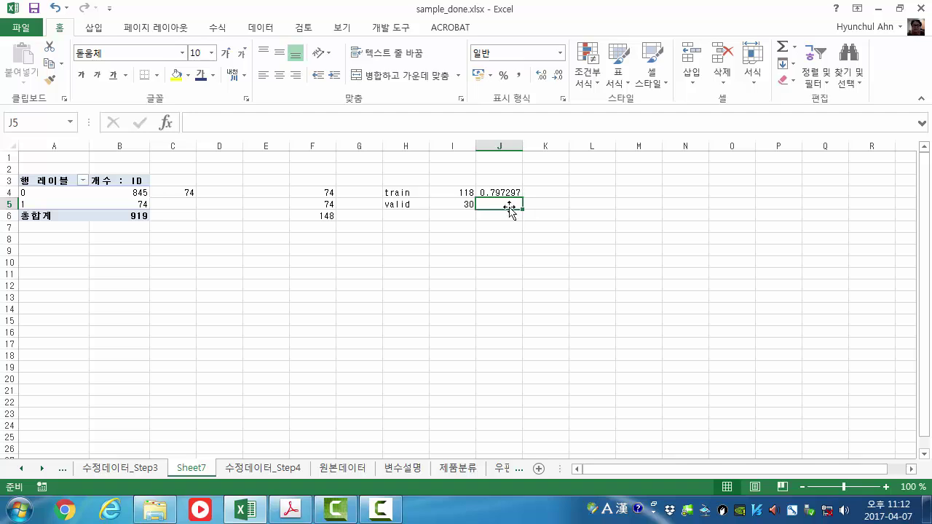
Calculate the valid share in J5 with =I5/F6, and select both shares
type("=")
left_click(463, 207)
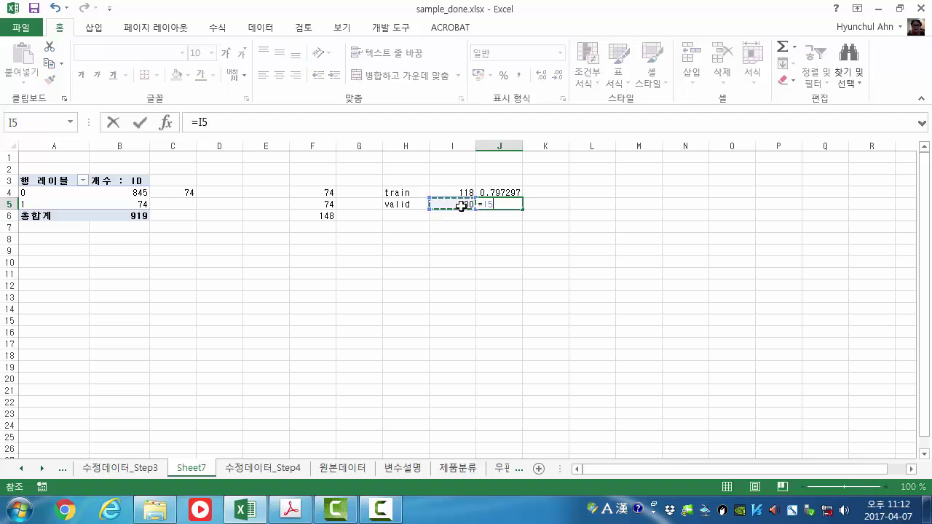
type("/")
left_click(322, 217)
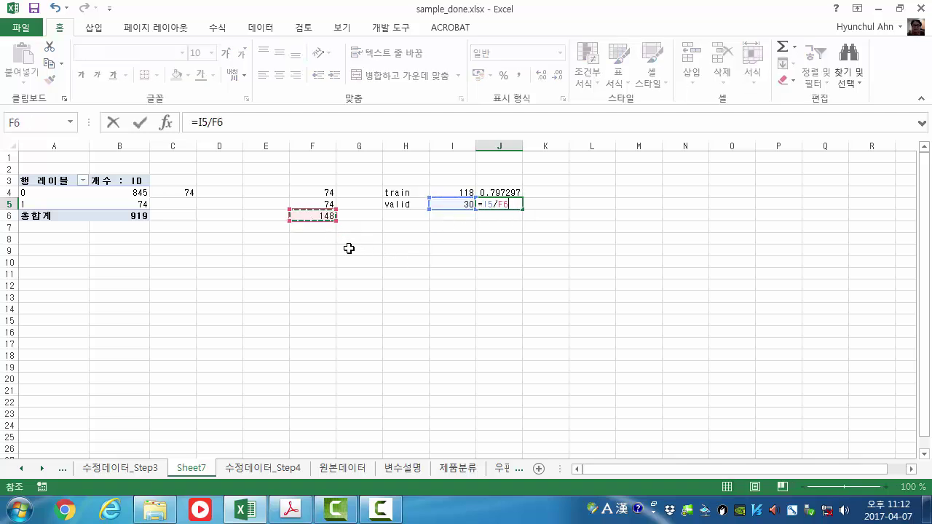
key("Return")
left_click(498, 205)
left_click_drag(498, 205, 498, 193)
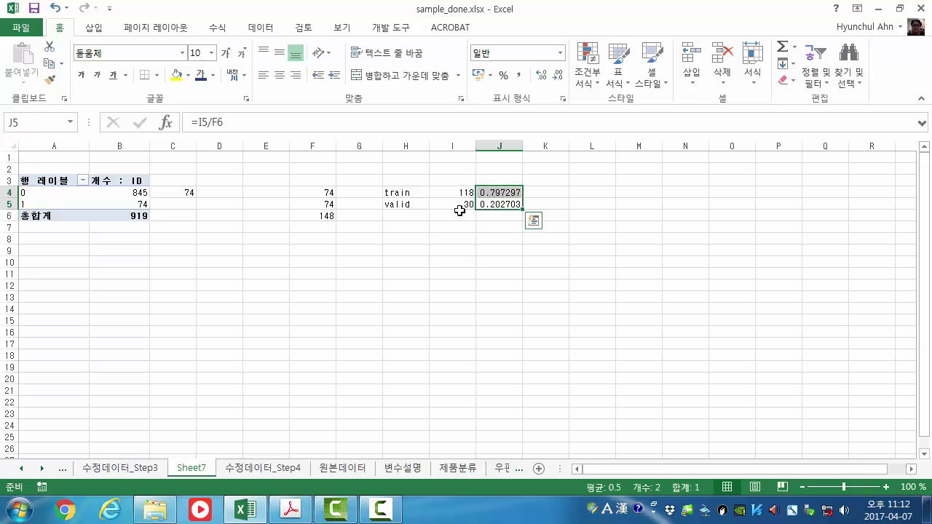
Move the two shares from J4:J5 to L4:L5, and move the valid label and count down to row 6
left_click(467, 193)
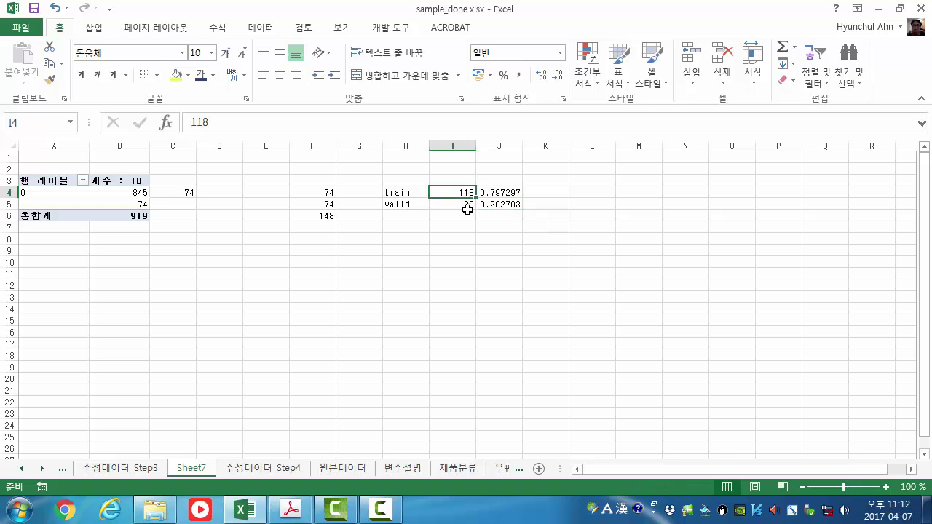
left_click(466, 212)
left_click(467, 194)
left_click_drag(500, 194, 583, 207)
left_click_drag(405, 204, 448, 223)
left_click(485, 262)
Split the counts evenly in column J, entering 59 in J4 and J5 for train and 15 in J6 and J7 for valid
left_click(492, 193)
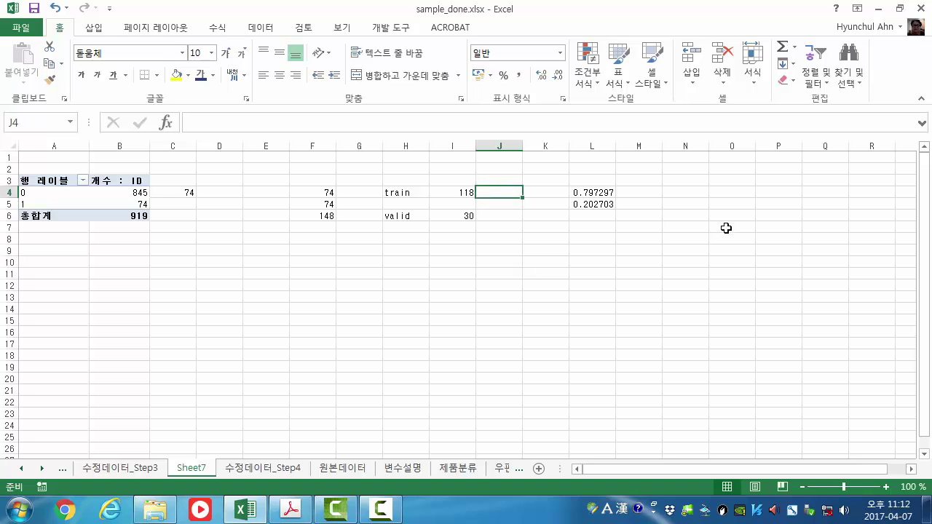
type("59")
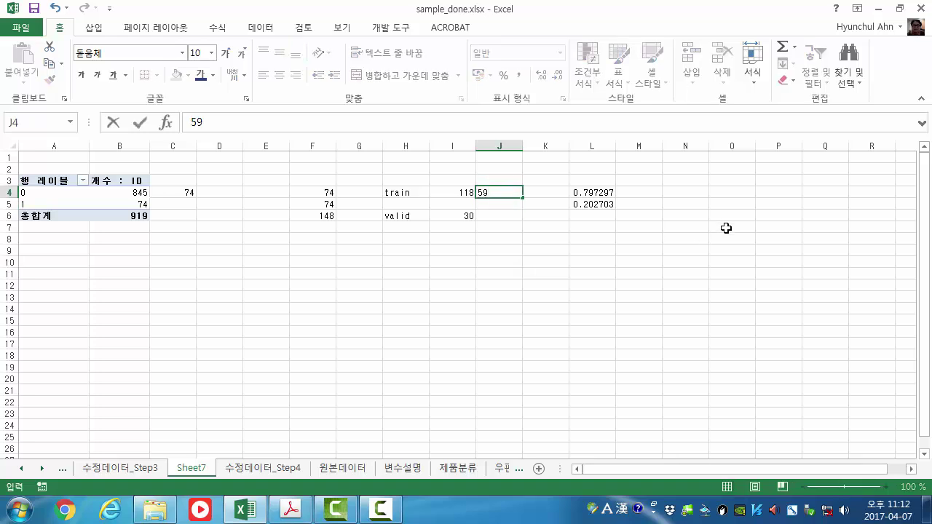
key("Return")
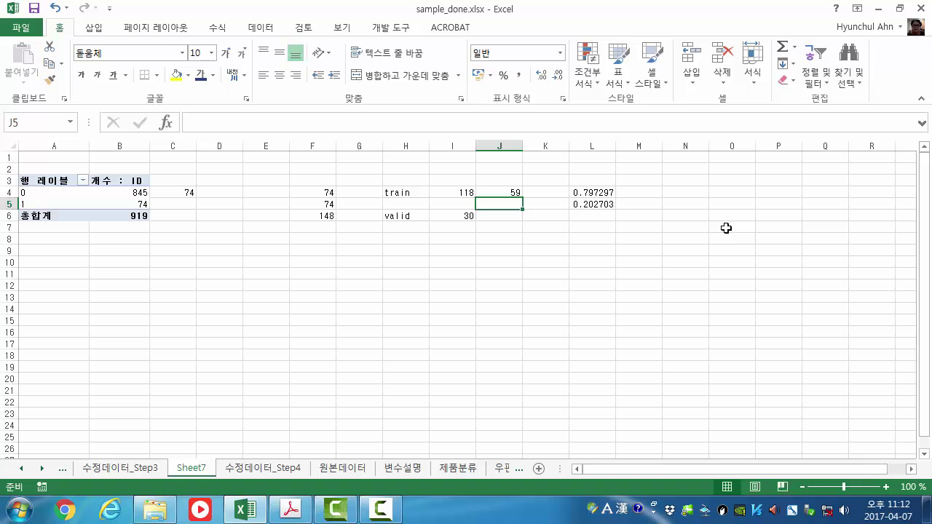
type("59")
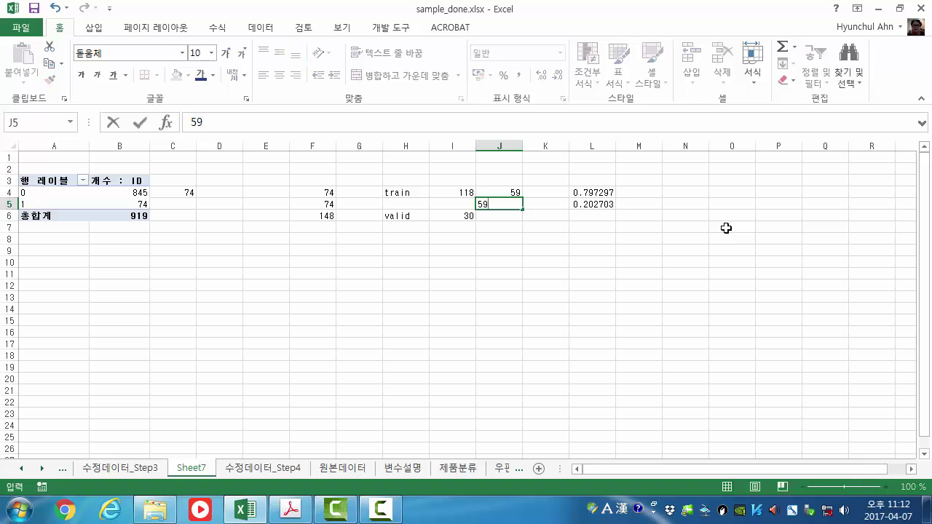
key("Return")
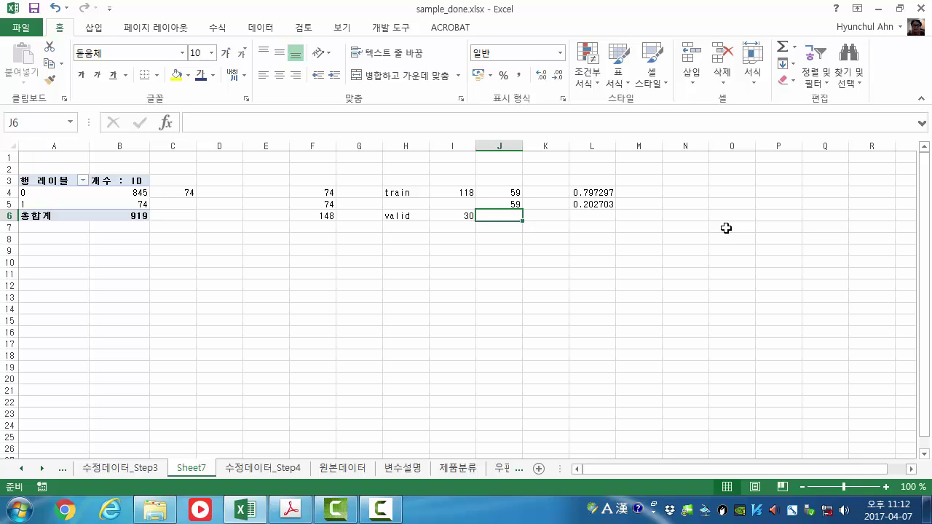
type("15")
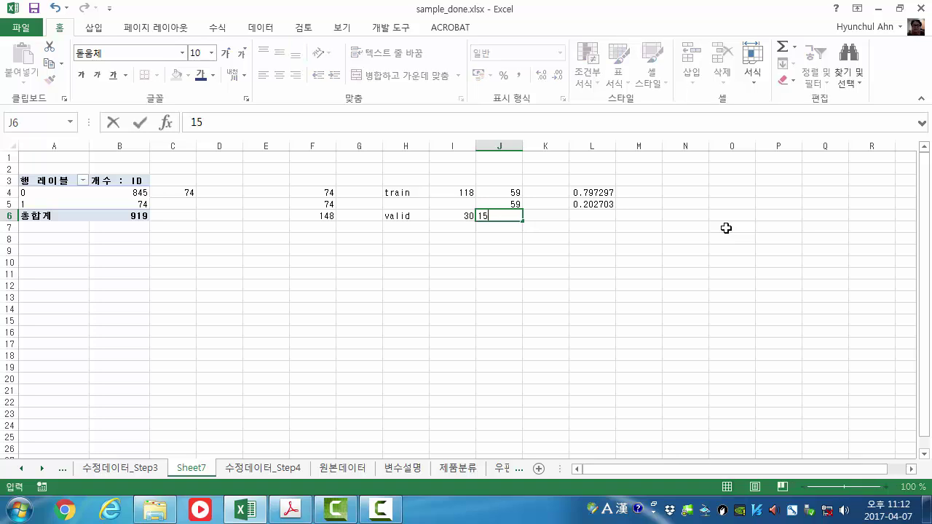
key("Return")
type("15")
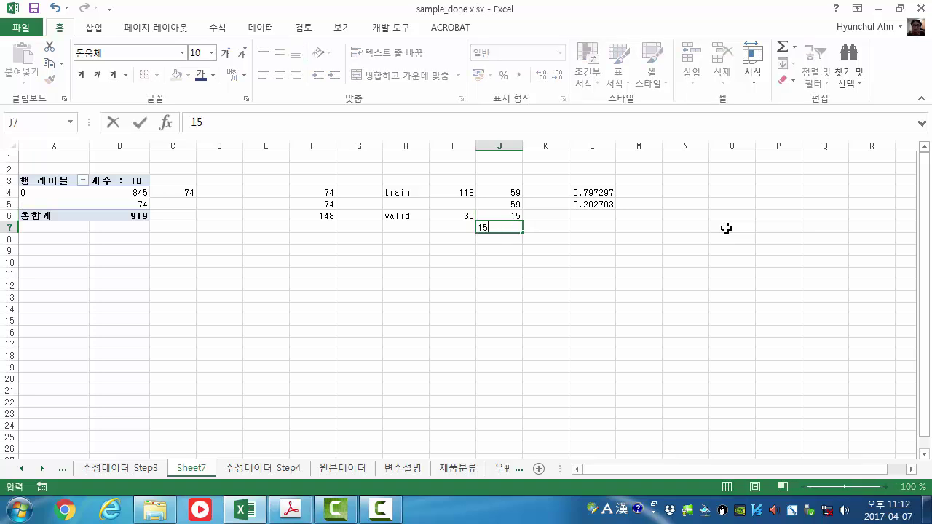
key("Return")
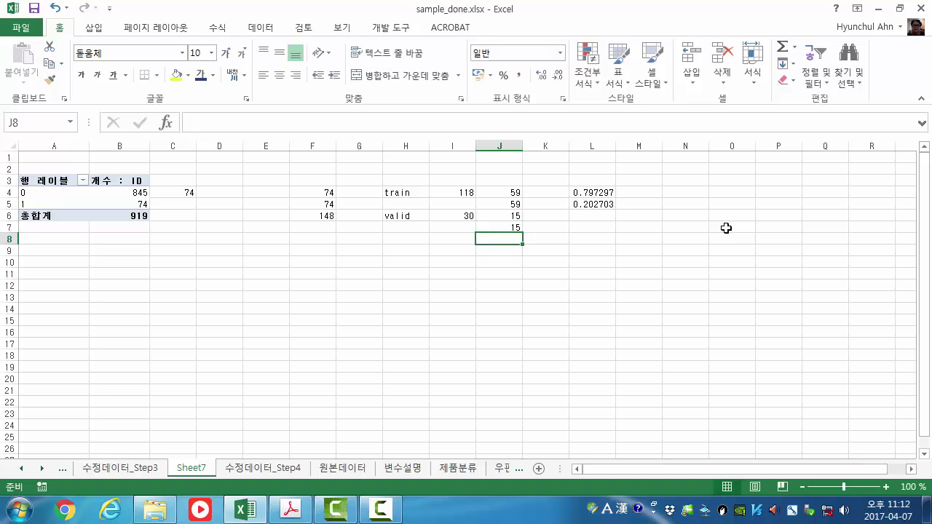
Select the four split counts in J4:J7 to check their sum
key("Up")
key("Up")
key("Up")
key("Up")
key("shift+Down")
key("shift+Down")
key("shift+Down")
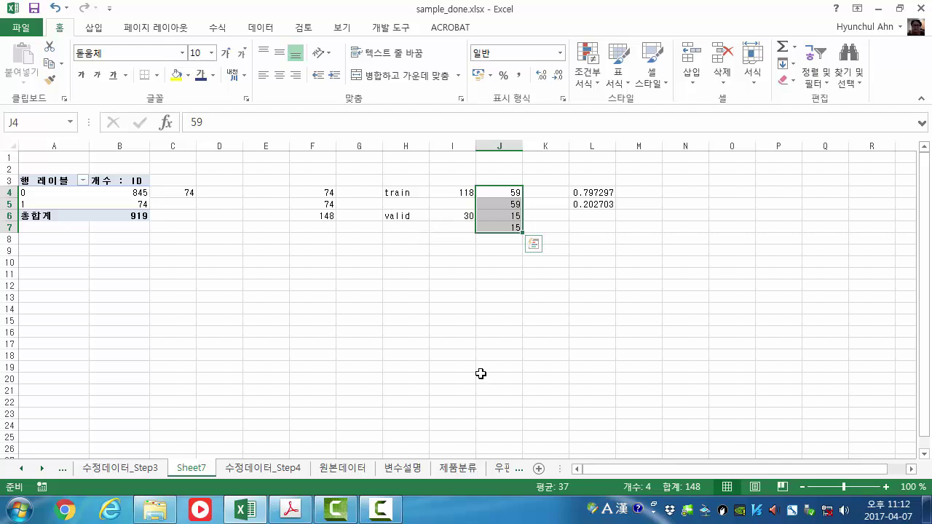
Insert a new column before ID on the 수정데이터_Step4 sheet and head it sign
left_click(251, 470)
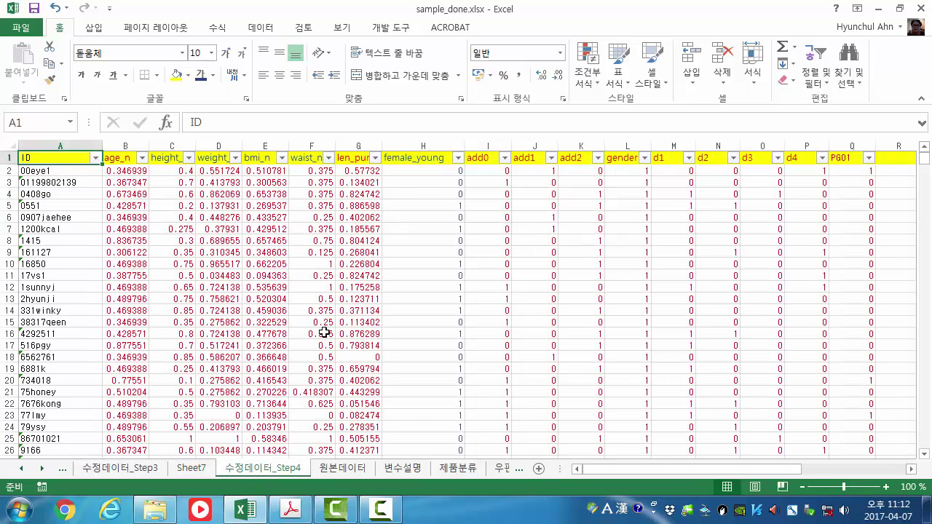
left_click(311, 286)
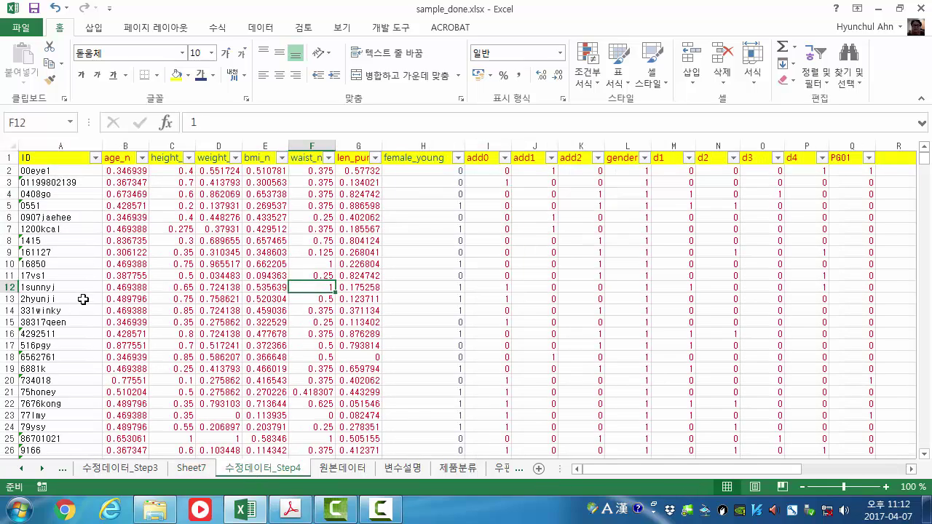
left_click(70, 146)
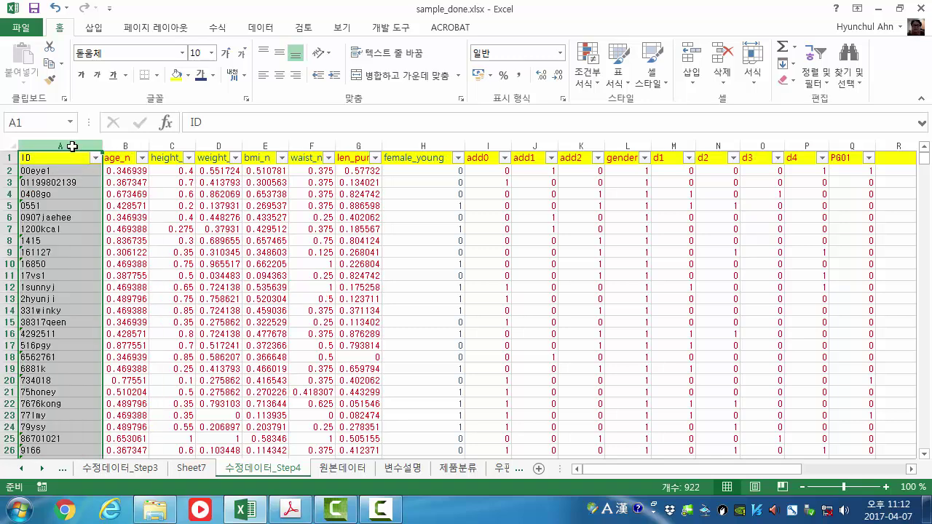
right_click(75, 149)
left_click(138, 251)
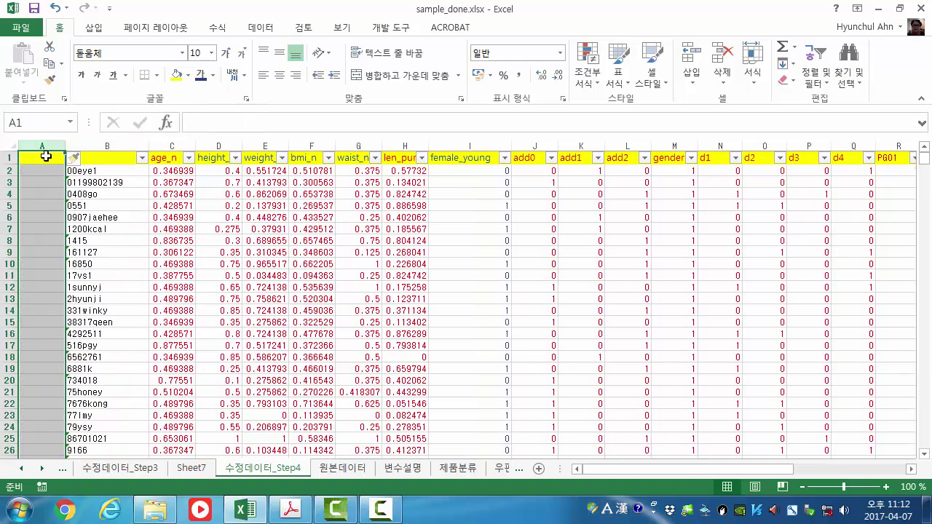
left_click(41, 156)
type("sign")
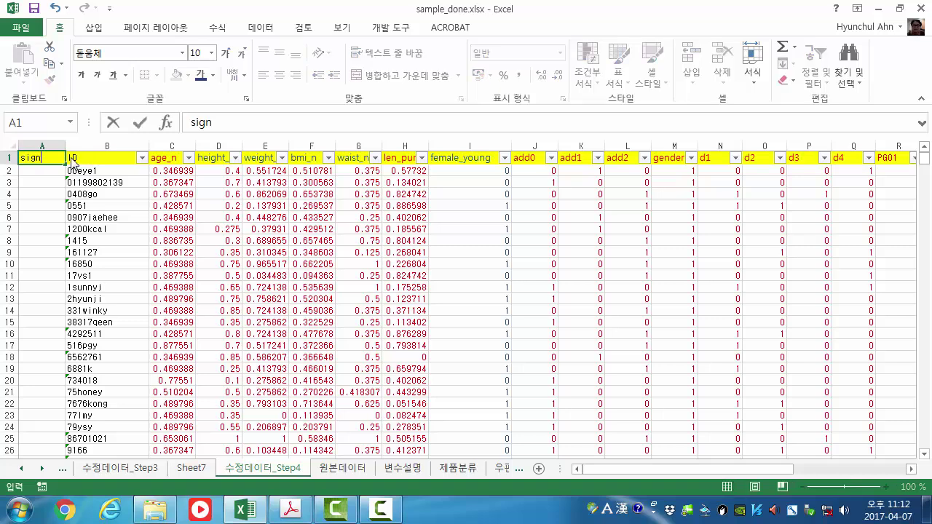
key("Return")
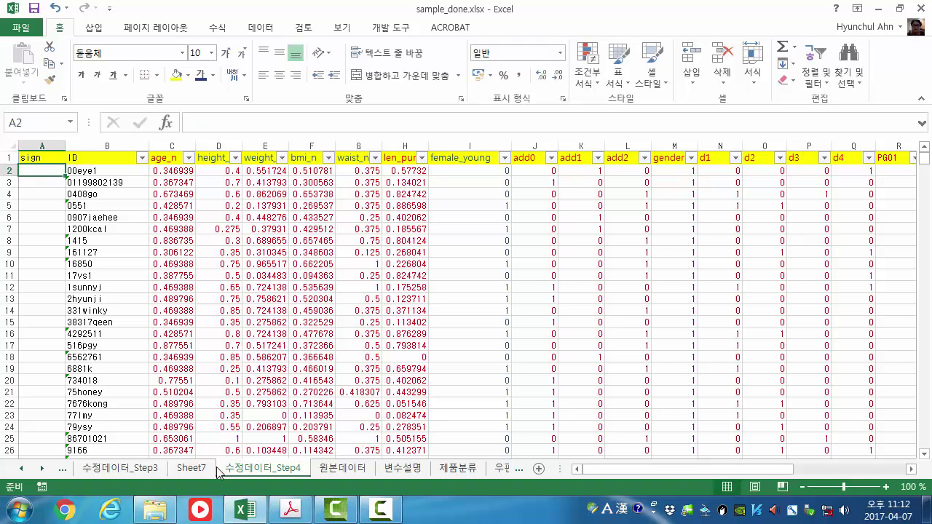
On Sheet7, enter the sign value 0 below train in H5 and 1 below valid in H7
left_click(191, 468)
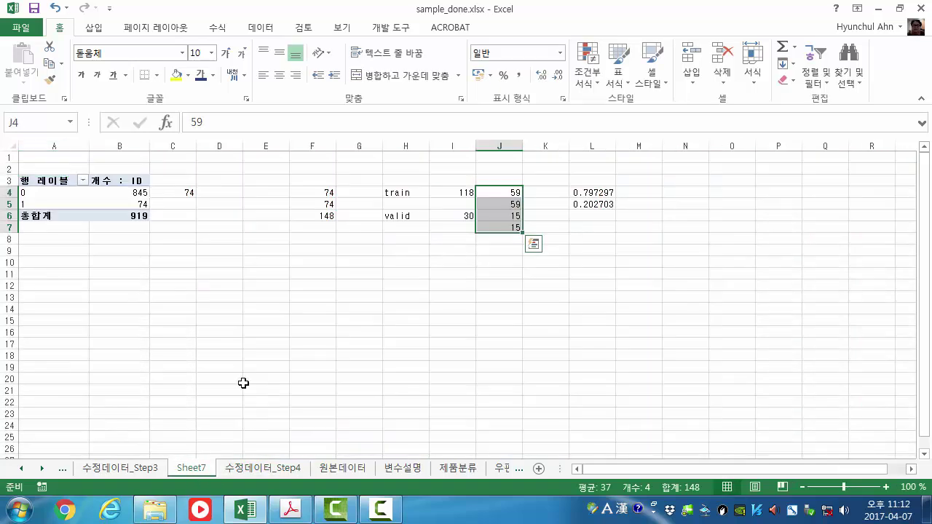
left_click(415, 181)
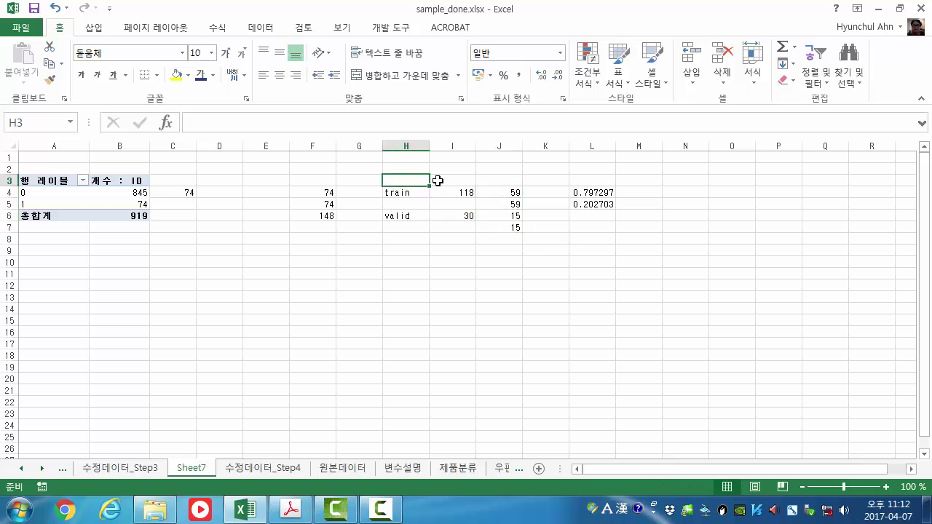
key("Down")
key("Down")
type("0")
key("Return")
key("Return")
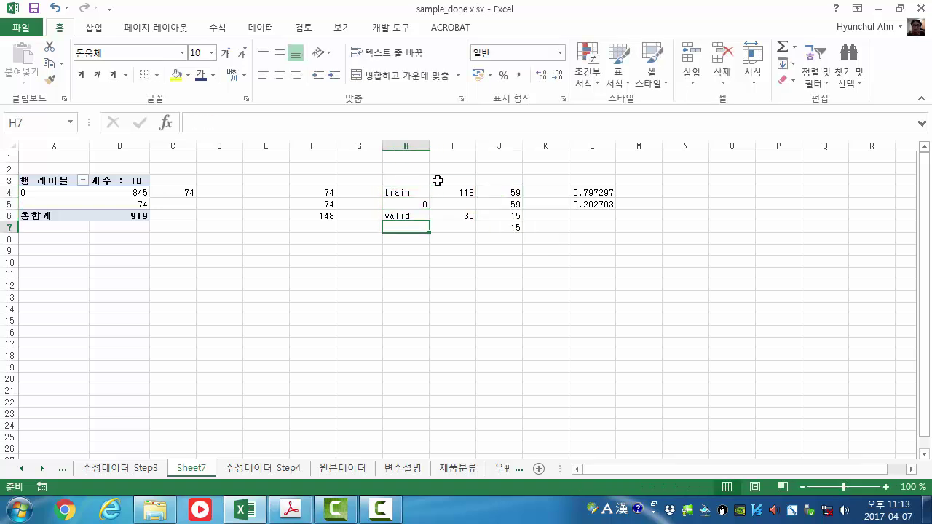
type("1")
key("Return")
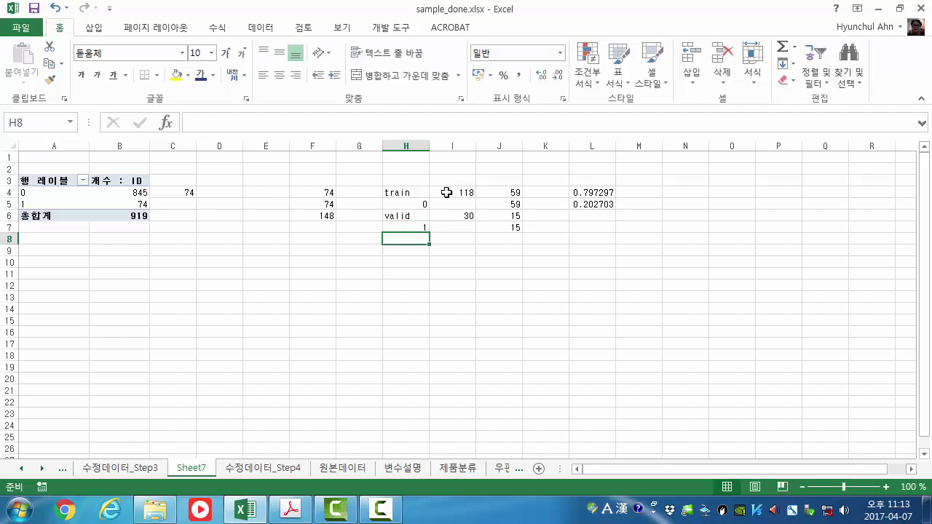
Compare the PG01 0 case count in B4 of Sheet7 with its target sample size in C4
left_click(263, 471)
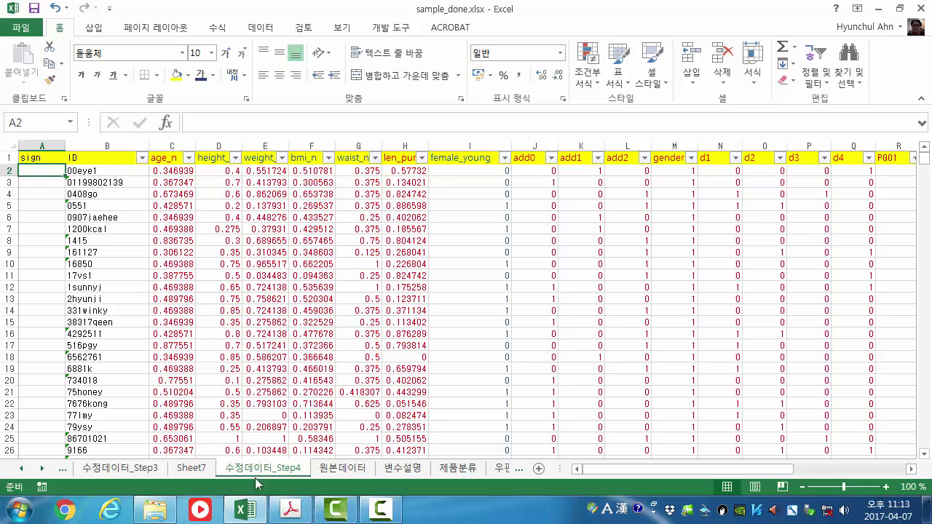
left_click(191, 469)
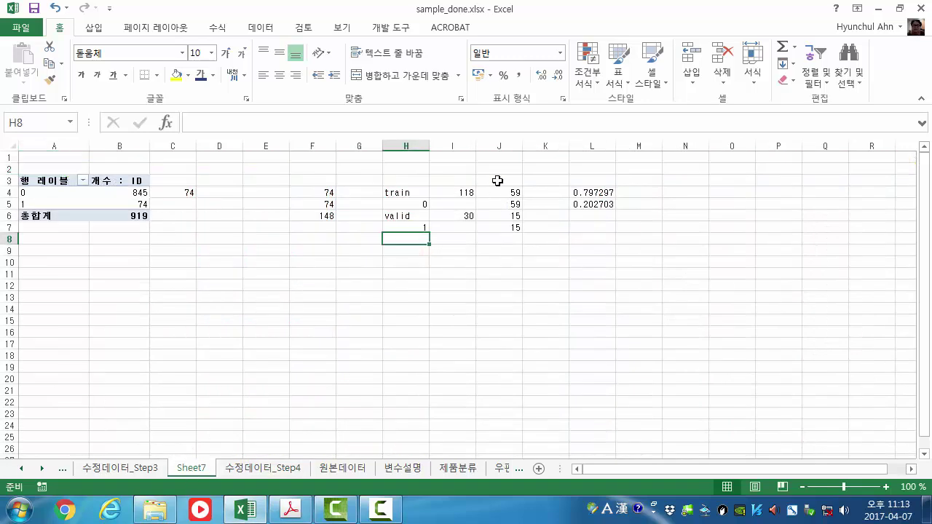
left_click(116, 191)
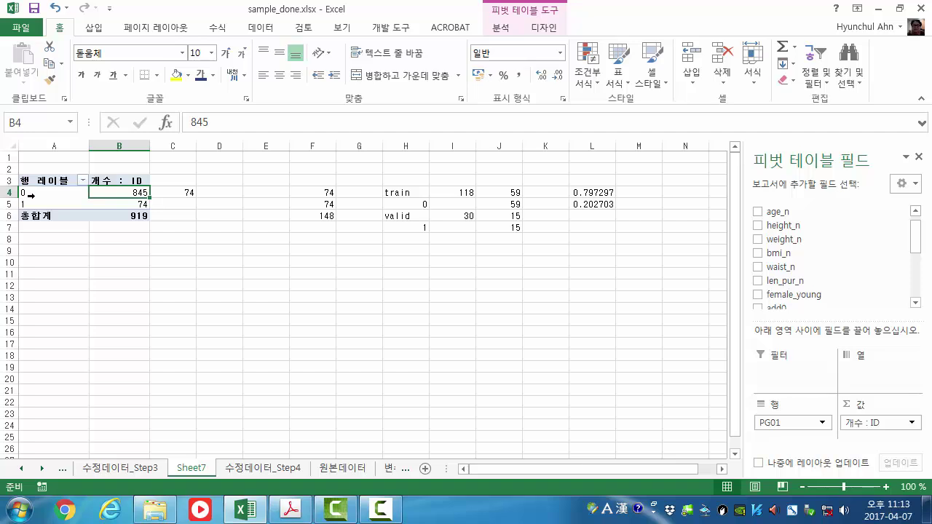
left_click(182, 191)
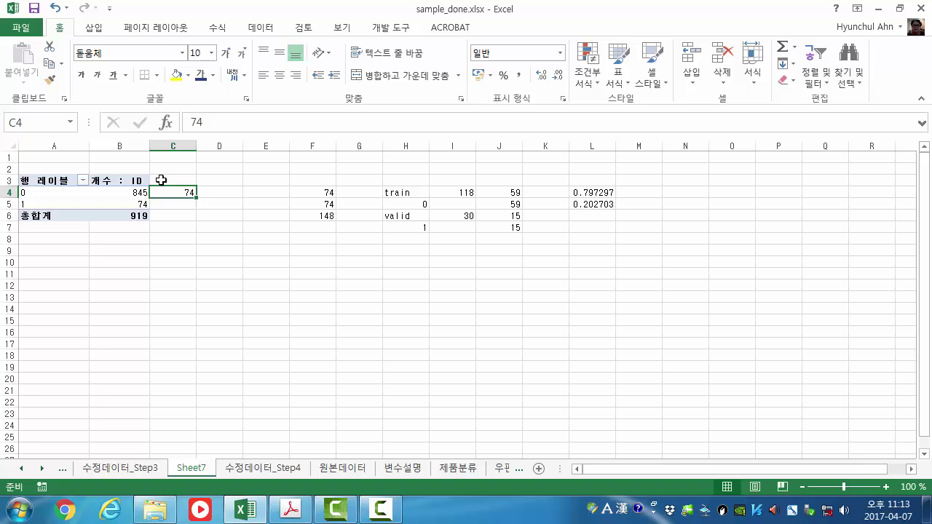
Insert a column between sign and ID on the 수정데이터_Step4 sheet and head it 랜덤
left_click(263, 470)
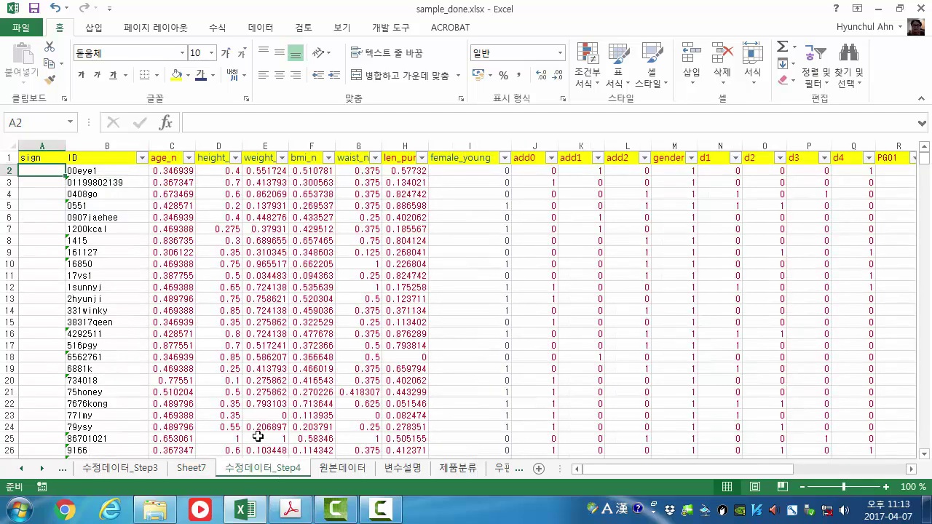
left_click(95, 142)
right_click(98, 145)
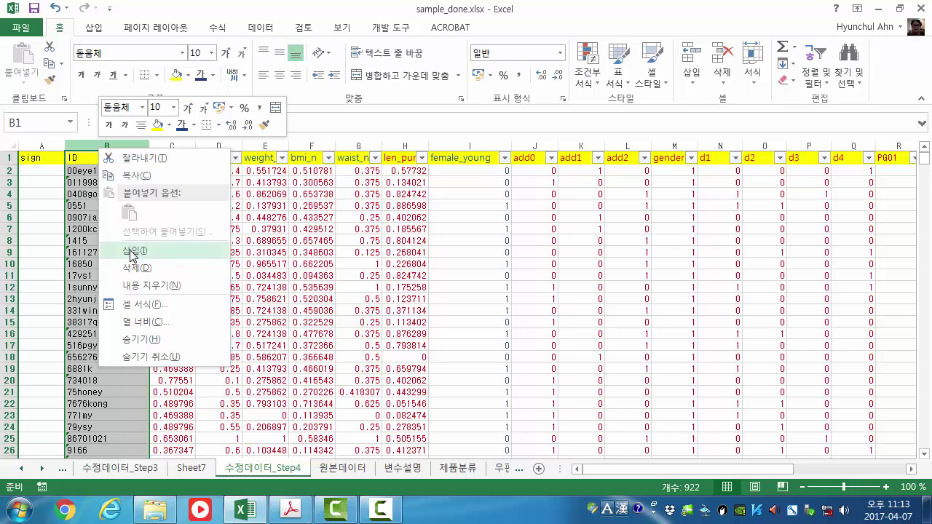
left_click(133, 251)
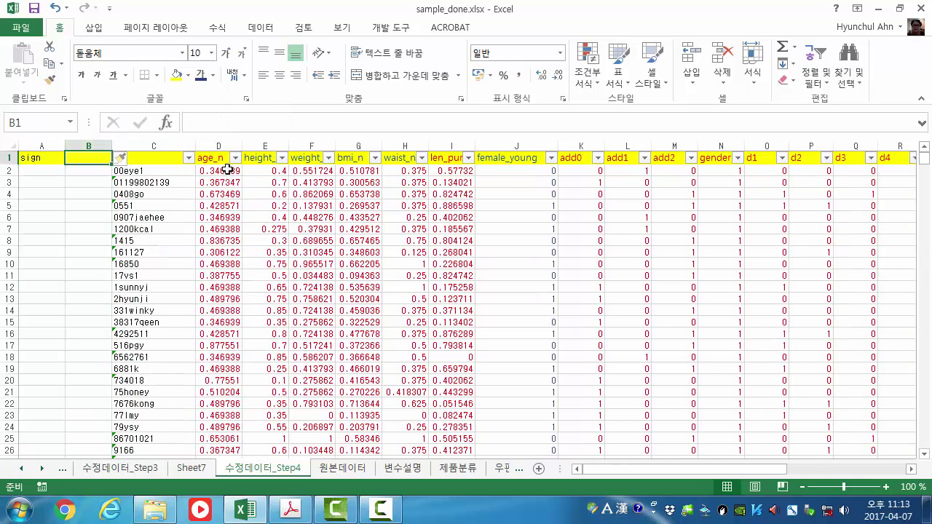
key("Hangul")
type("랜덤")
key("Return")
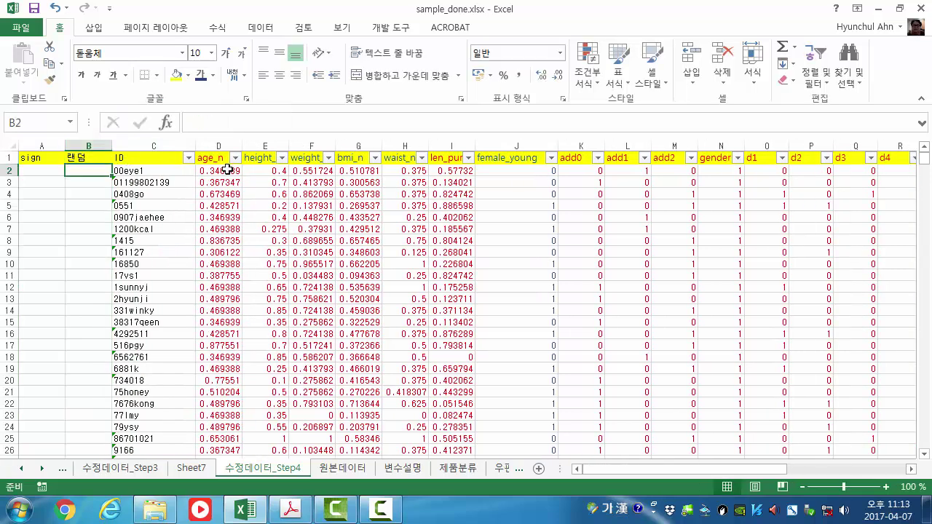
Enter =RAND() in B2 and fill it down the 랜덤 column for all records
type("=")
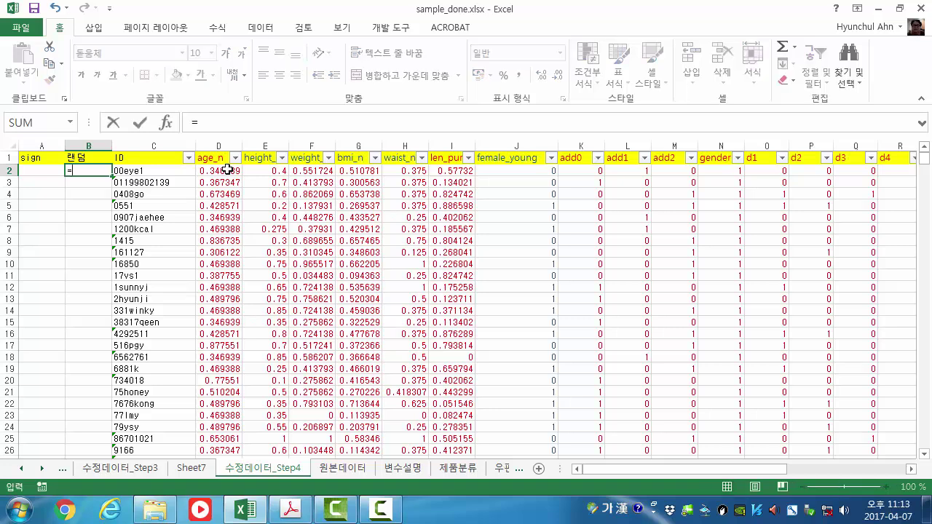
key("Hangul")
type("rand()")
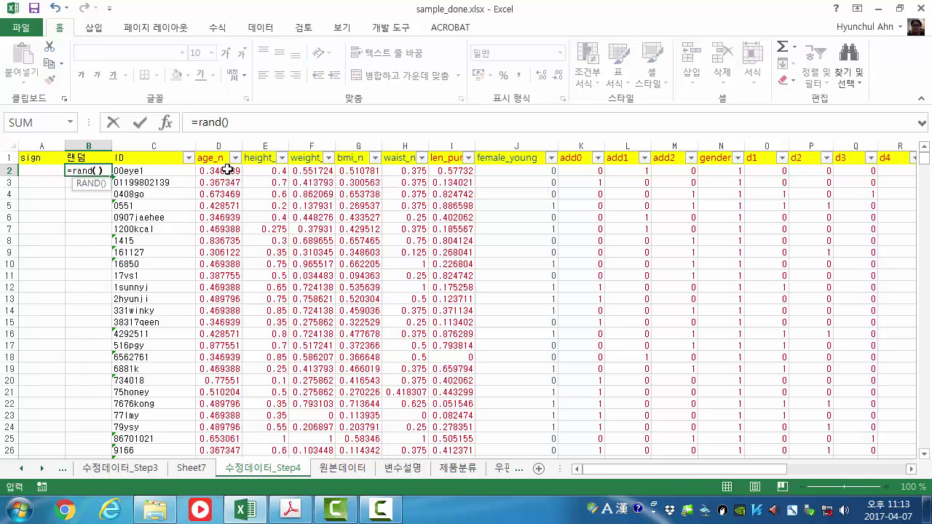
key("Right")
key("Return")
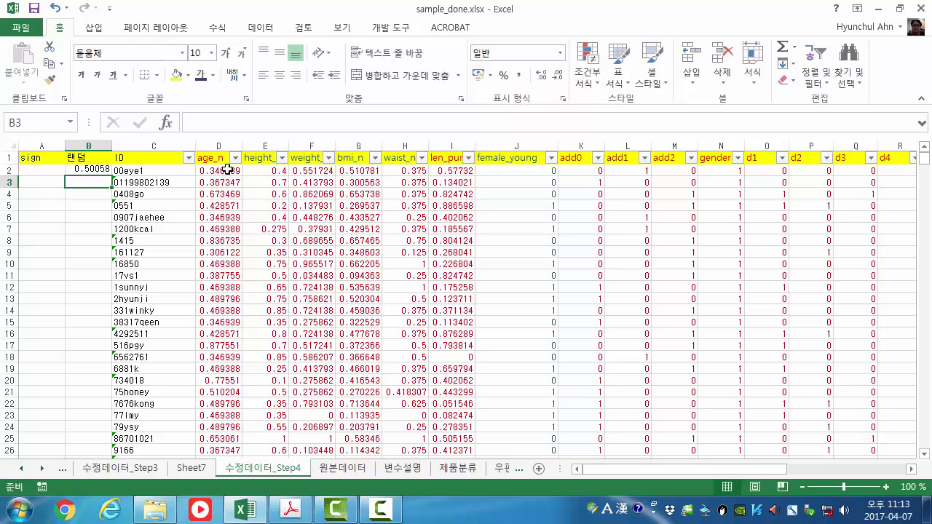
left_click(106, 173)
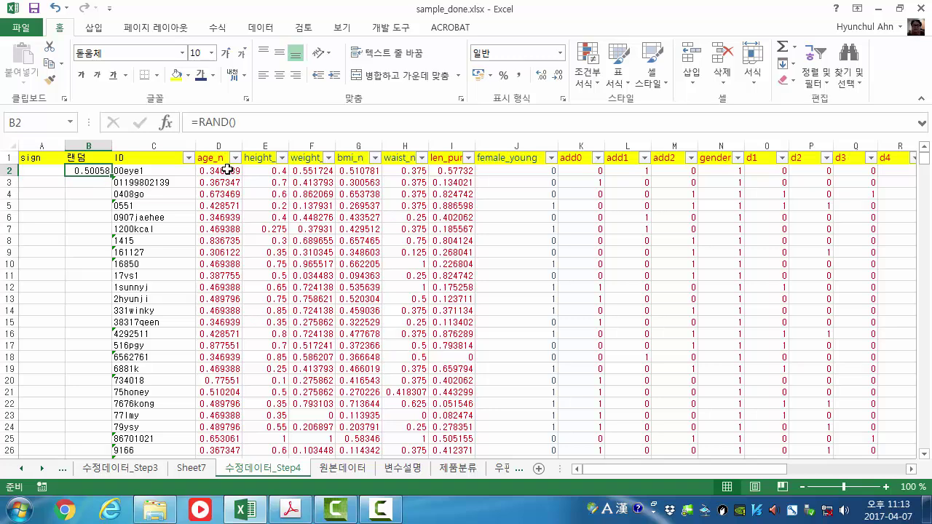
double_click(113, 174)
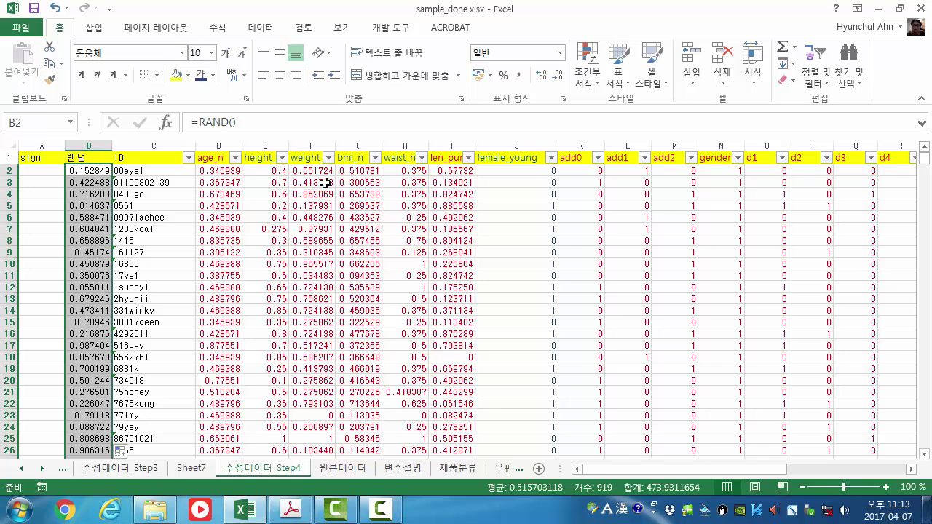
Replace the random-number formulas in the 랜덤 column with their fixed values
key("ctrl+c")
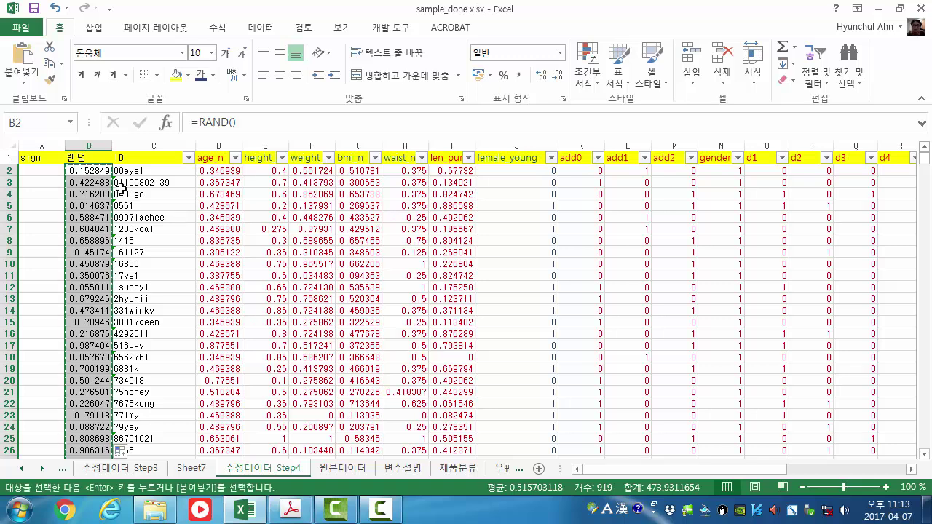
right_click(88, 169)
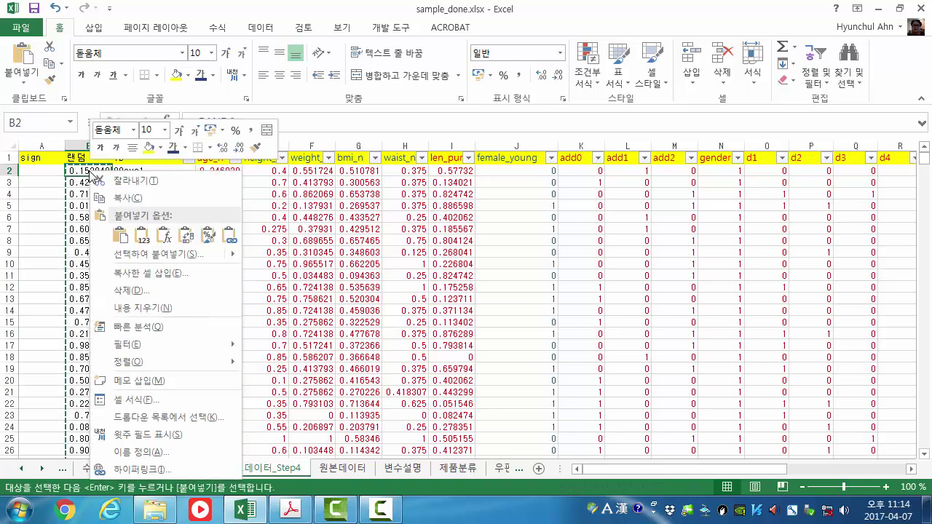
left_click(144, 234)
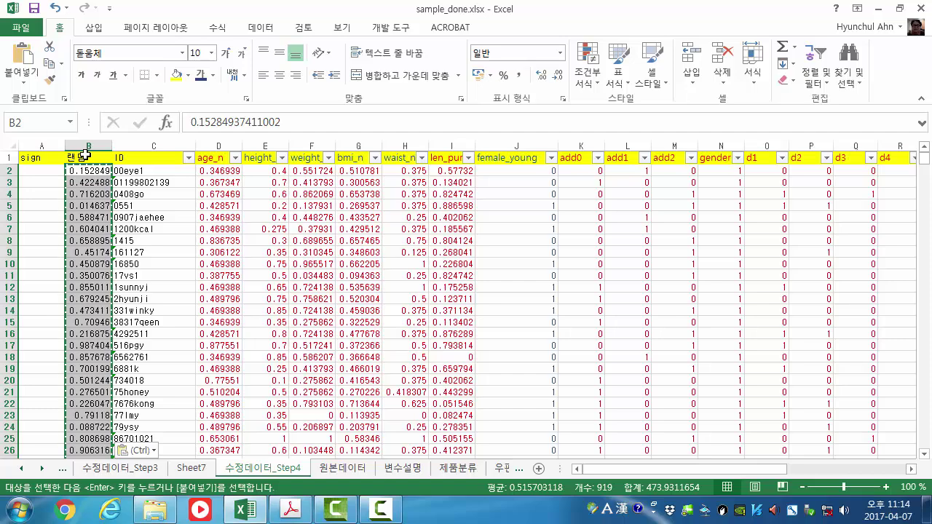
left_click(87, 148)
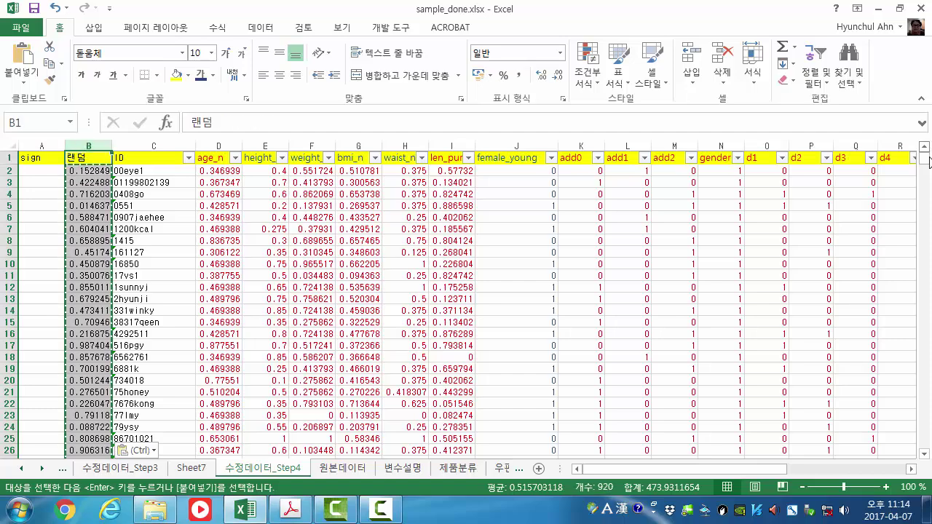
mouse_move(923, 159)
left_mouse_down()
mouse_move(923, 442)
mouse_move(924, 154)
left_mouse_up()
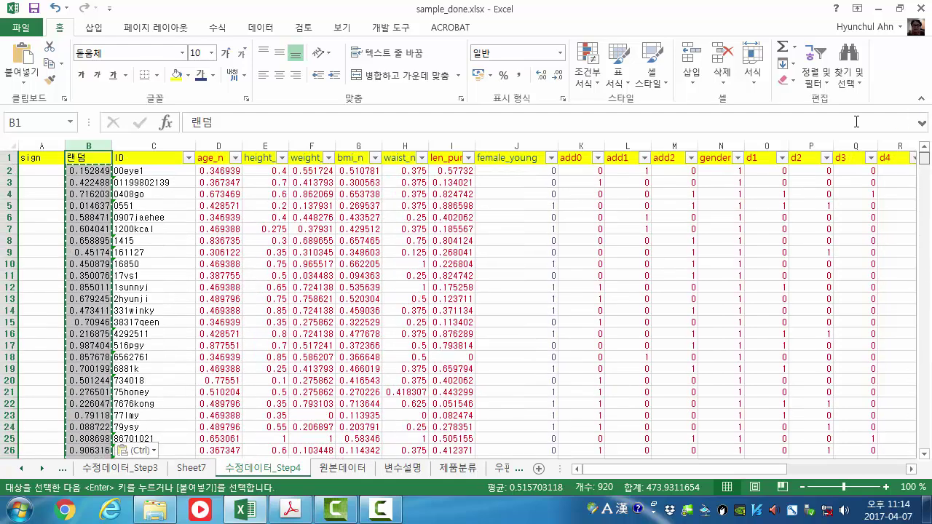
Start a custom sort of the data table with PG01 in descending order (내림차순) as the first level
left_click(44, 158)
left_click(272, 30)
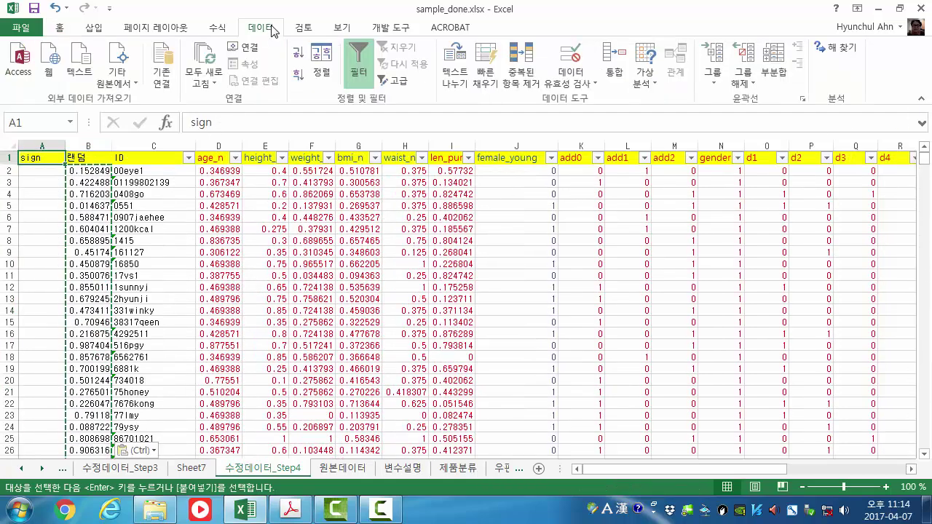
left_click(323, 70)
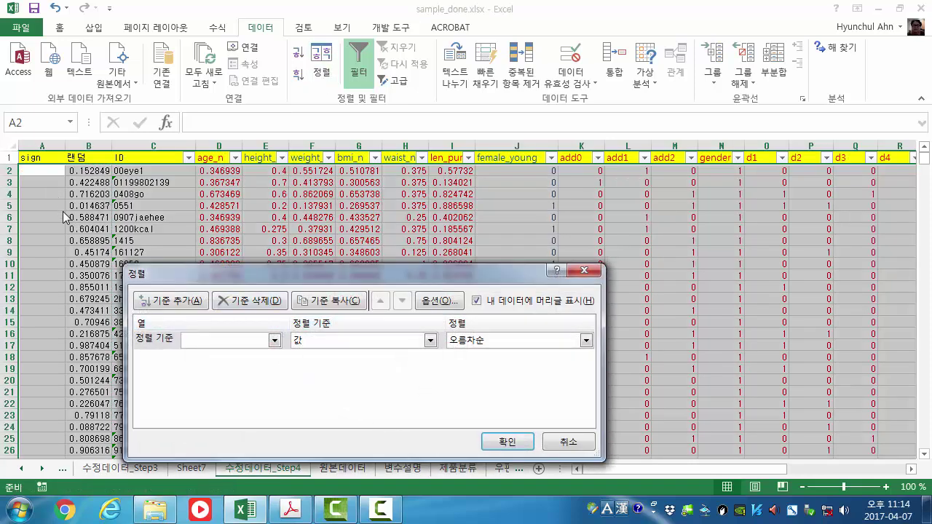
left_click(274, 341)
left_click_drag(277, 388, 279, 468)
left_click(204, 501)
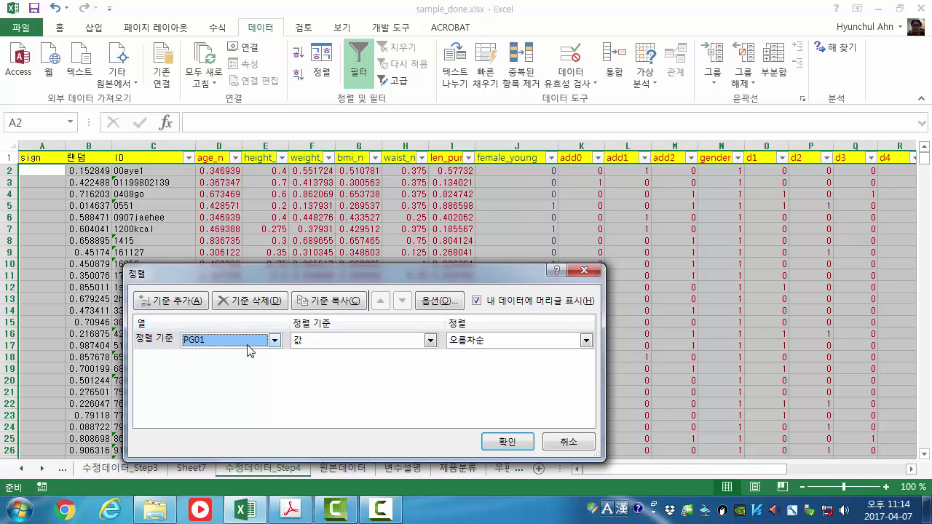
left_click(499, 340)
left_click(486, 371)
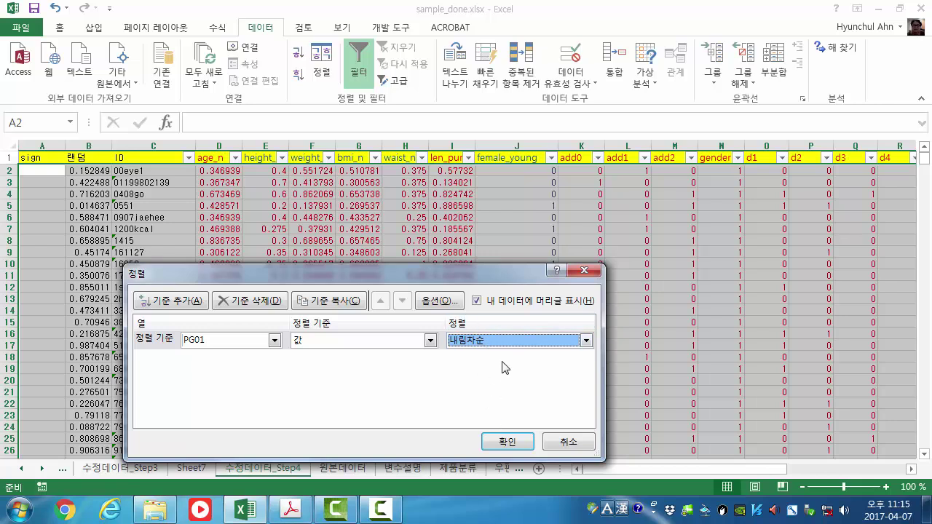
Add 랜덤 in ascending order (오름차순) as the second sort level and apply the sort to the table
left_click(169, 304)
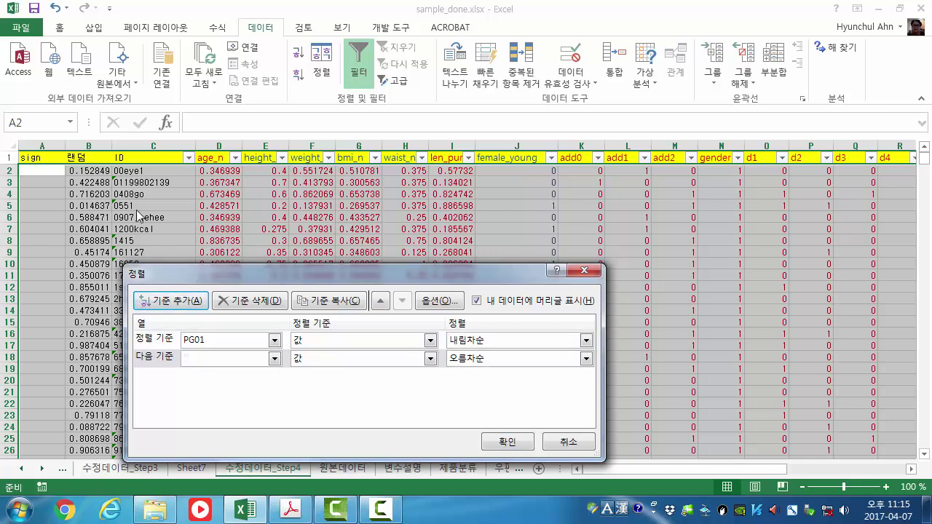
left_click(259, 359)
left_click(207, 218)
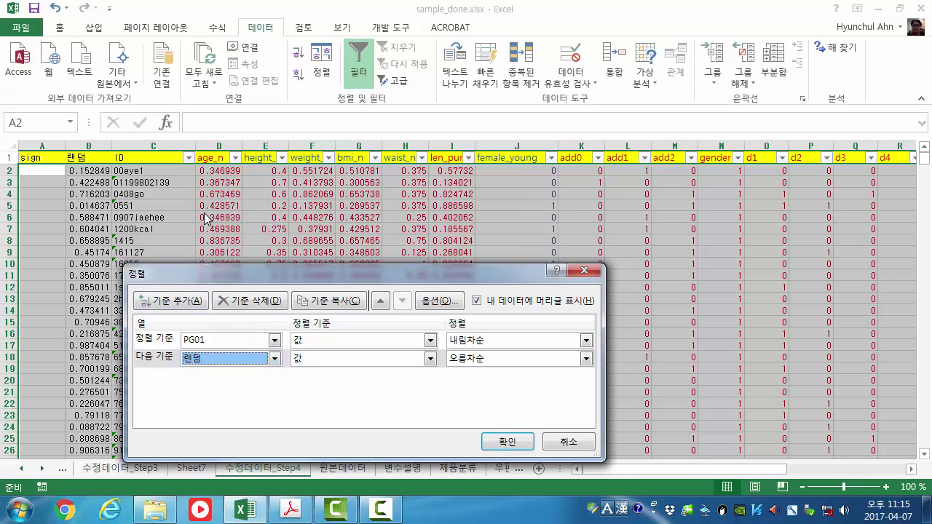
left_click(485, 360)
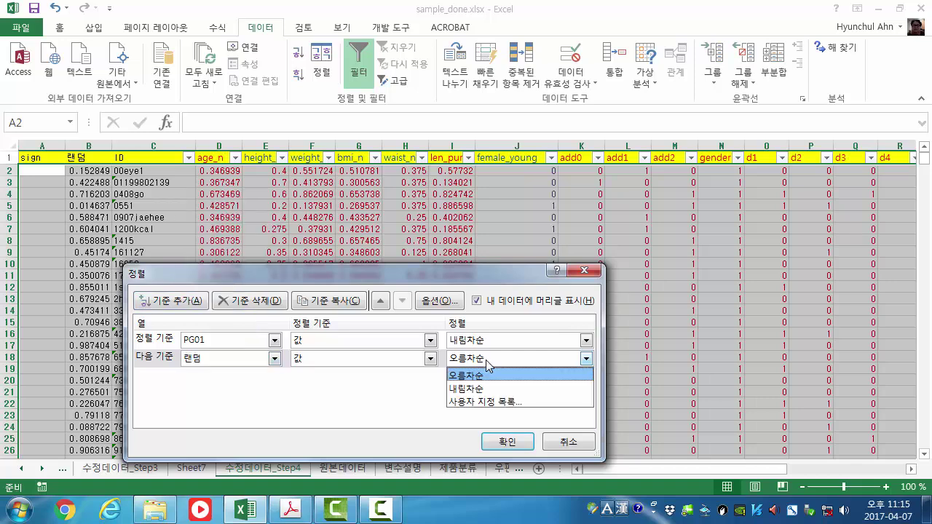
left_click(486, 360)
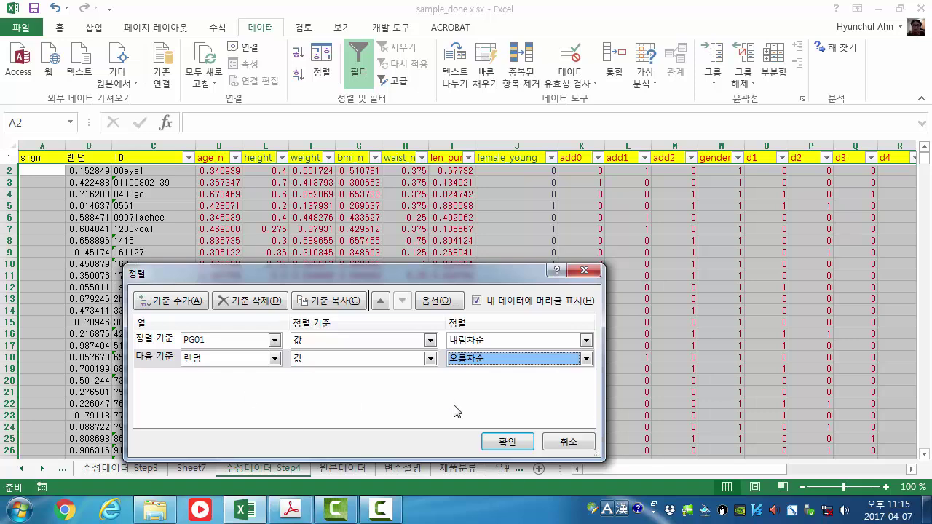
left_click(495, 445)
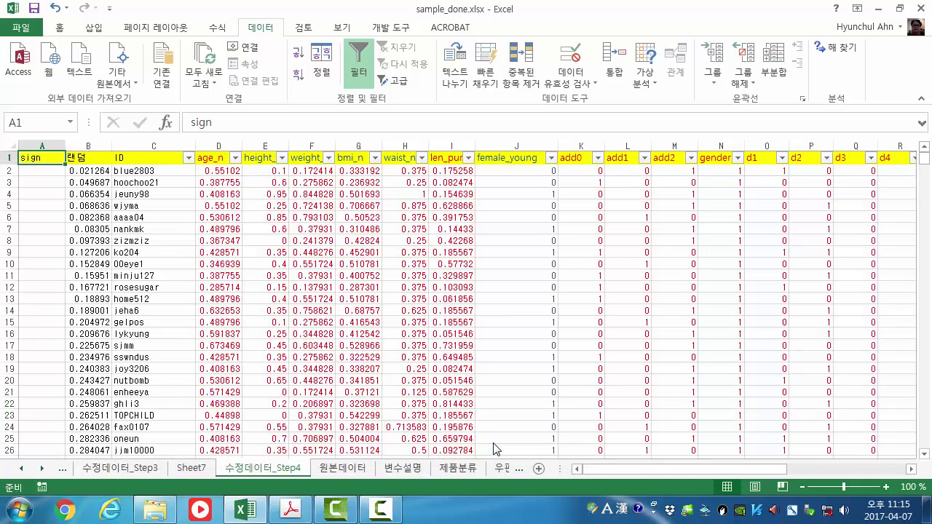
Hide columns C through R so that PG01 sits directly beside the sign and 랜덤 columns
left_click_drag(85, 171, 86, 321)
left_click(358, 287)
left_click_drag(612, 469, 688, 469)
left_click_drag(540, 138, 165, 146)
right_click(164, 147)
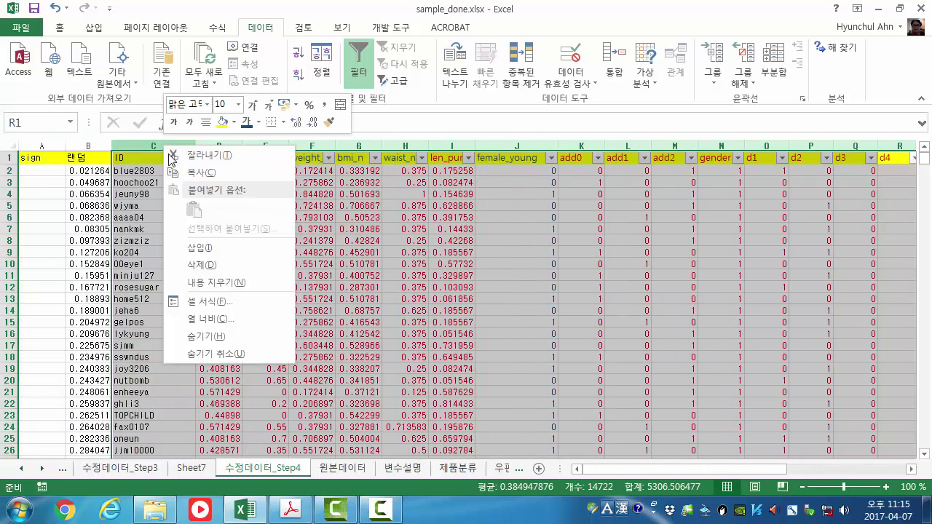
left_click(228, 337)
left_click_drag(697, 470, 679, 470)
left_click(62, 182)
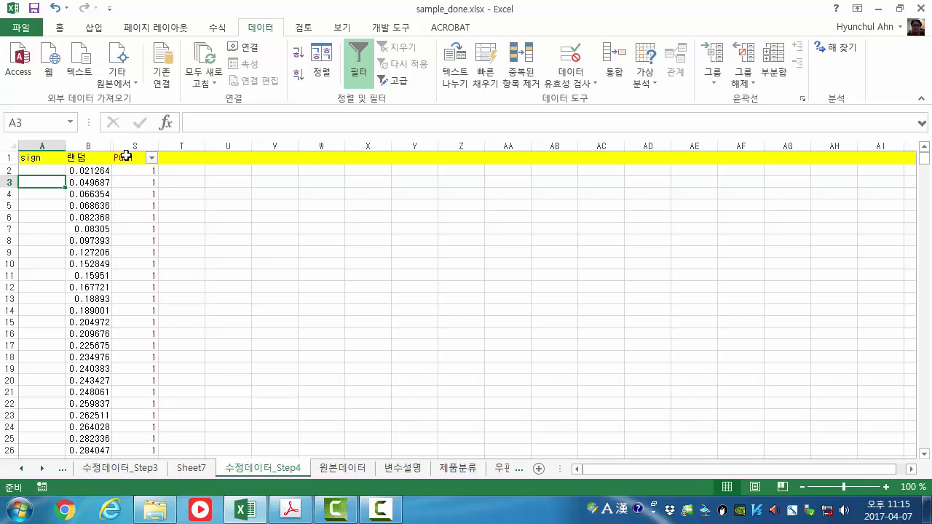
Examine the sorted PG01 and 랜덤 values, and review the train and valid codes and counts on Sheet7
left_click(126, 155)
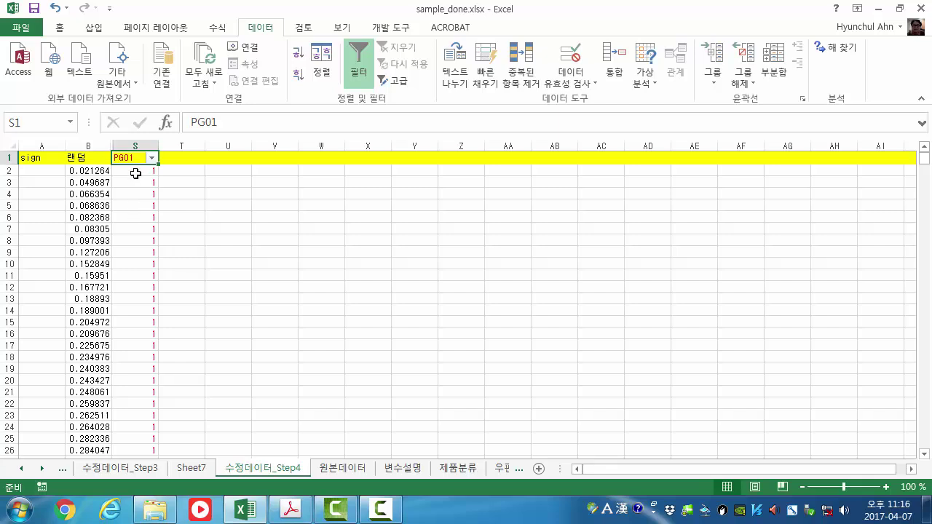
left_click(134, 173)
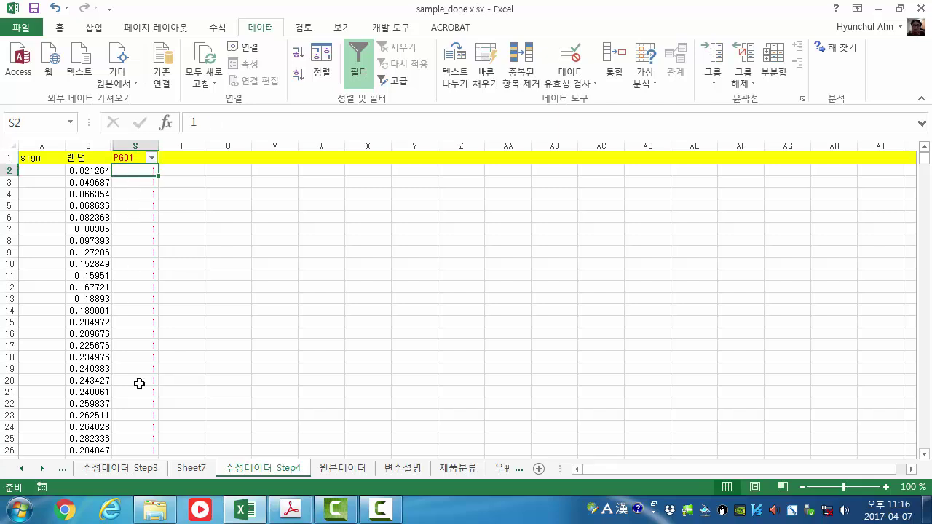
left_click(85, 171)
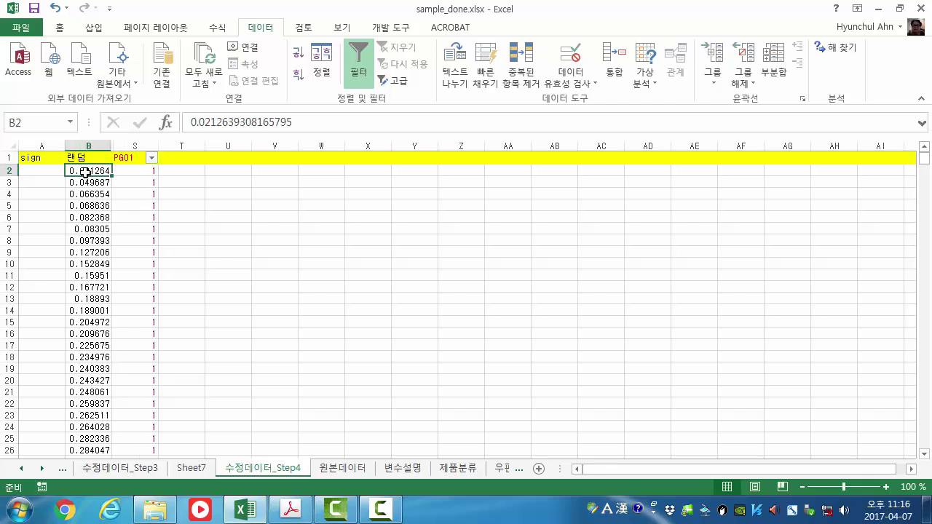
left_click_drag(85, 172, 104, 390)
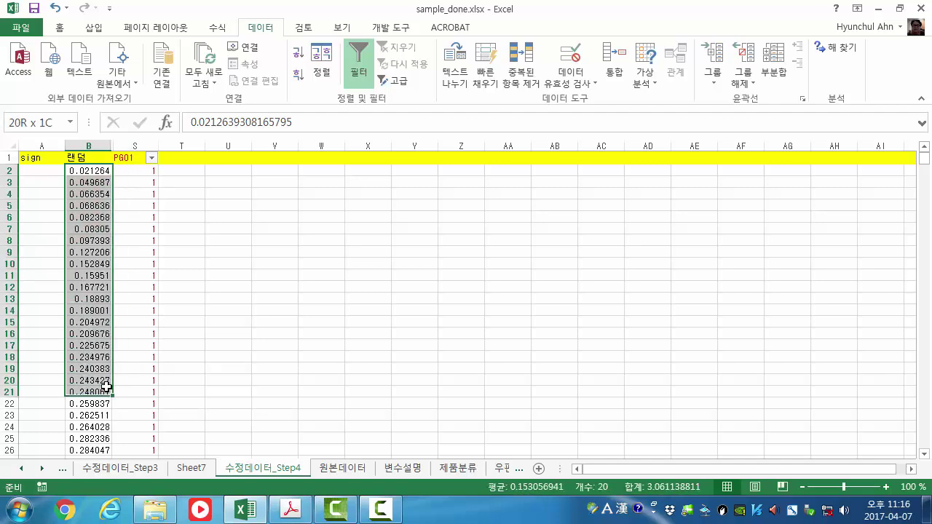
left_click_drag(925, 158, 929, 137)
left_click(43, 172)
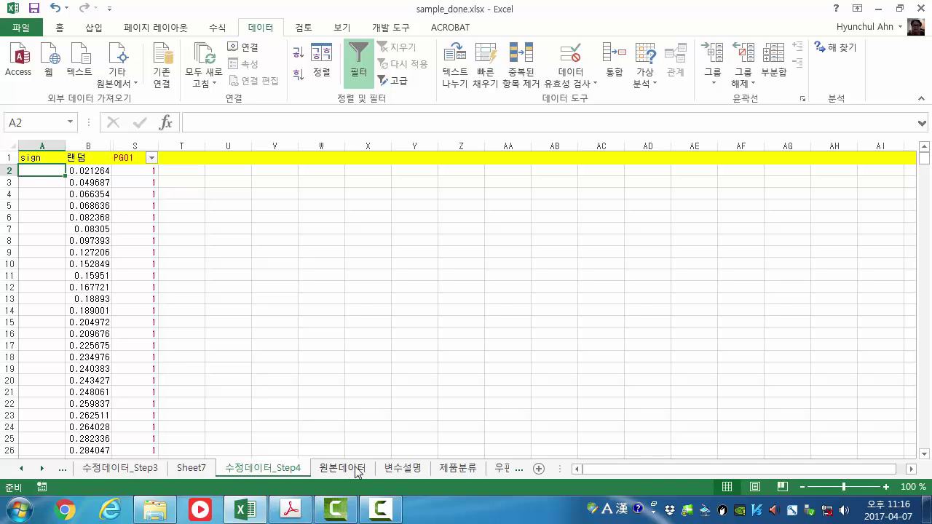
left_click(208, 472)
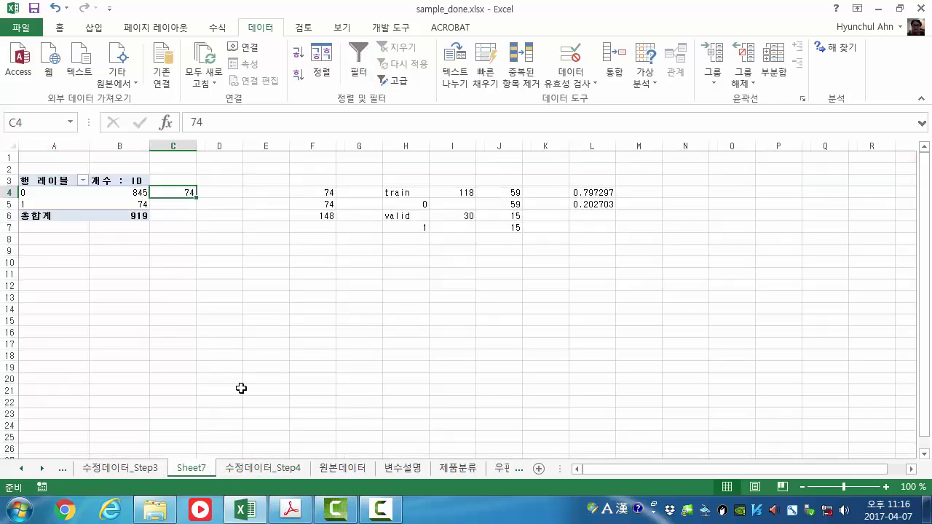
left_click(420, 204)
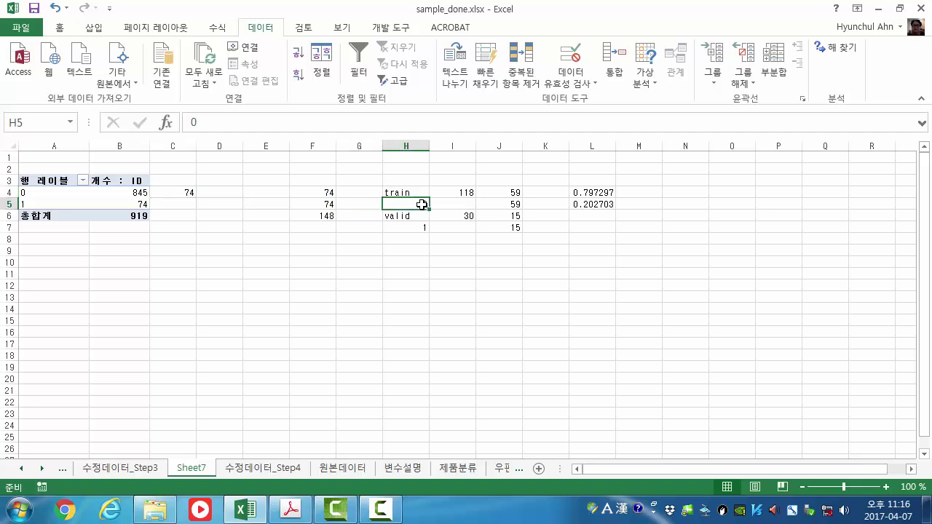
left_click(508, 193)
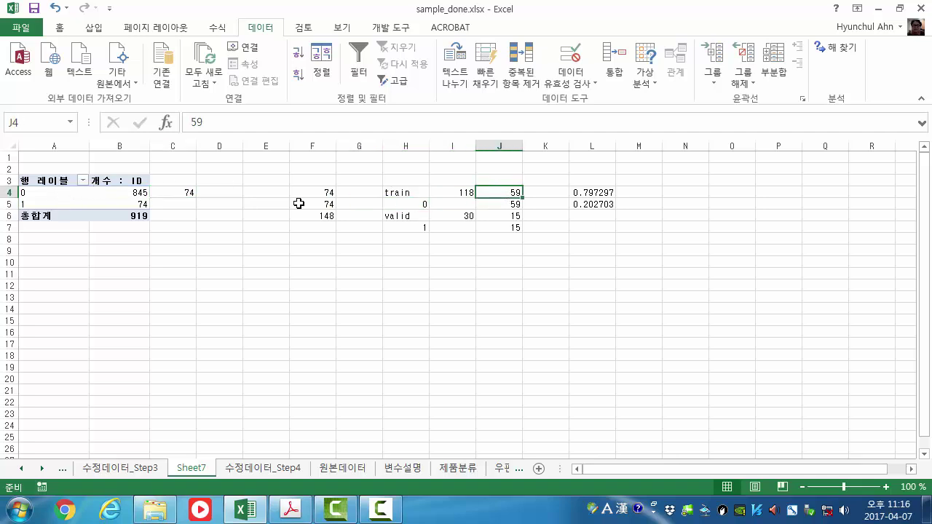
left_click(413, 204)
left_click(514, 215)
left_click(423, 225)
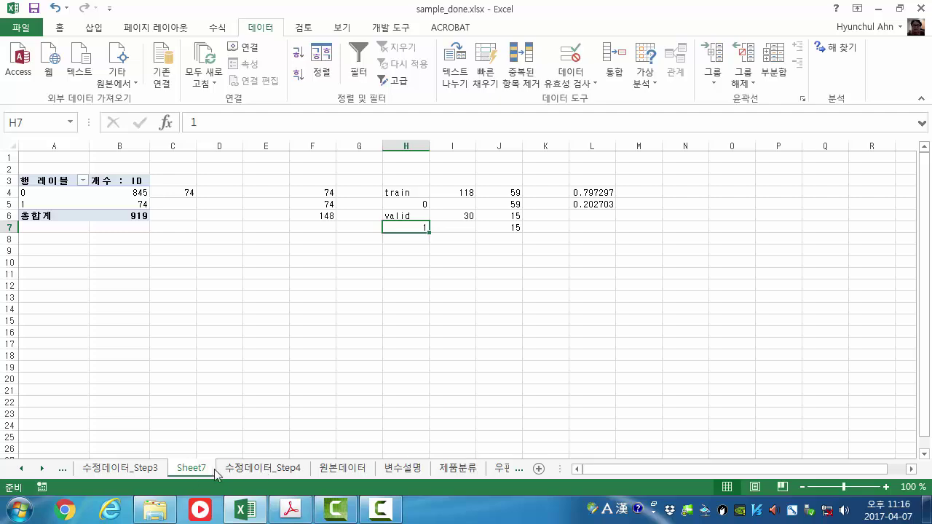
Enter 0 in A2 of the sign column on the 수정데이터_Step4 sheet and fill it down to A60
left_click(253, 474)
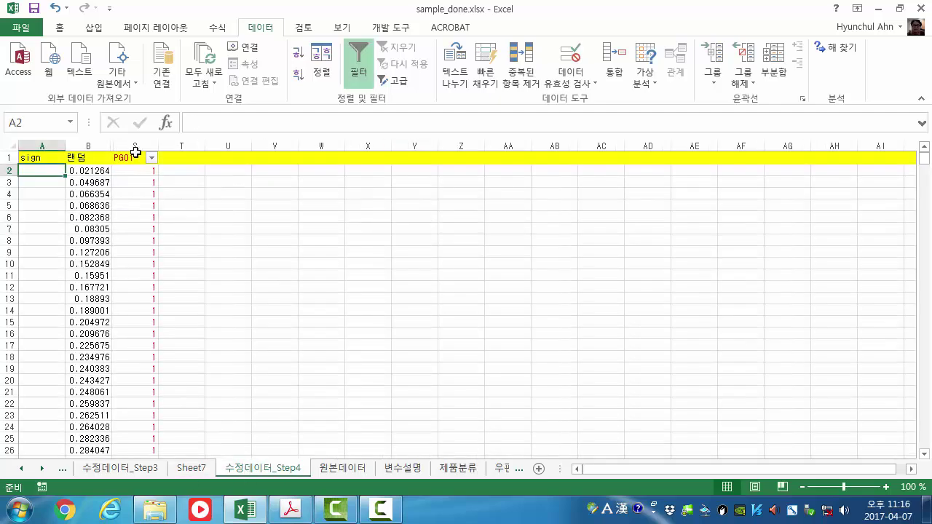
type("0")
key("Return")
key("Up")
left_click_drag(62, 175, 43, 173)
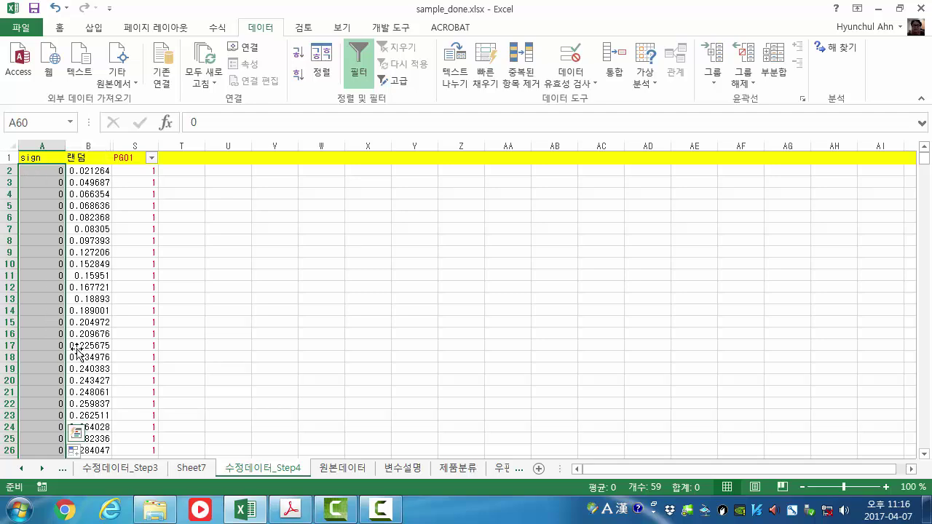
Enter 1 in A61 of the sign column and fill it down to A75, the last PG01 1 record
left_click_drag(928, 162, 926, 174)
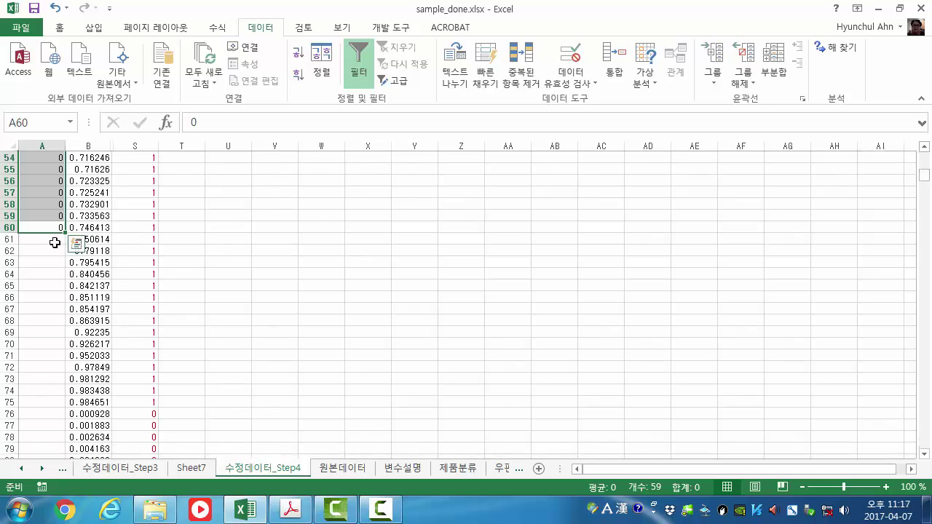
left_click(54, 243)
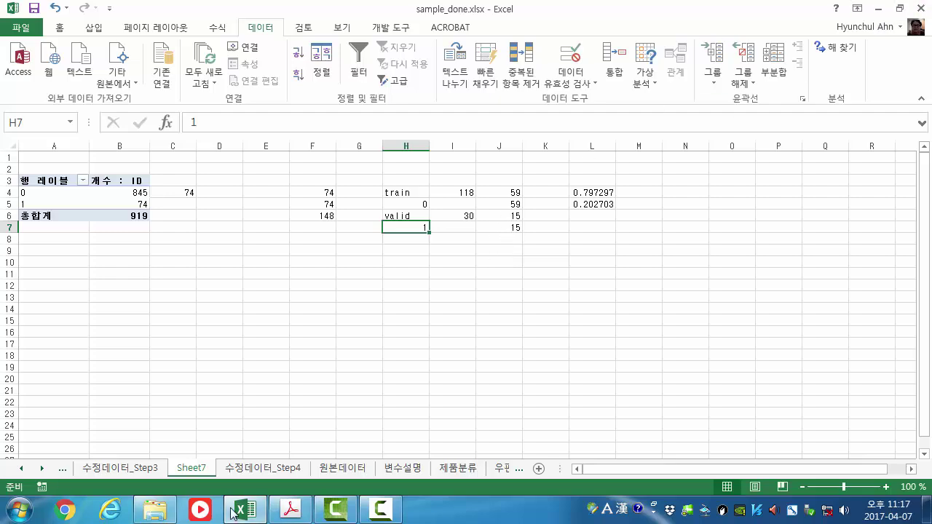
left_click(267, 469)
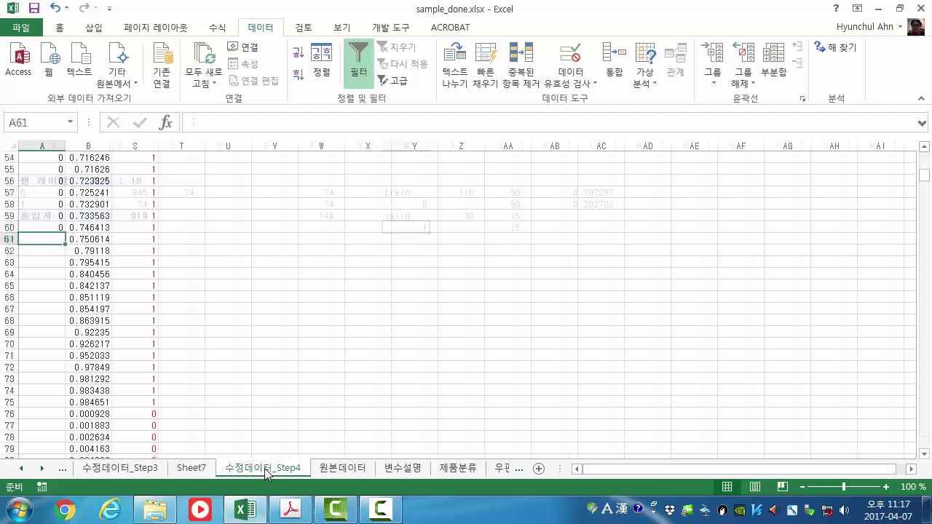
left_click(43, 239)
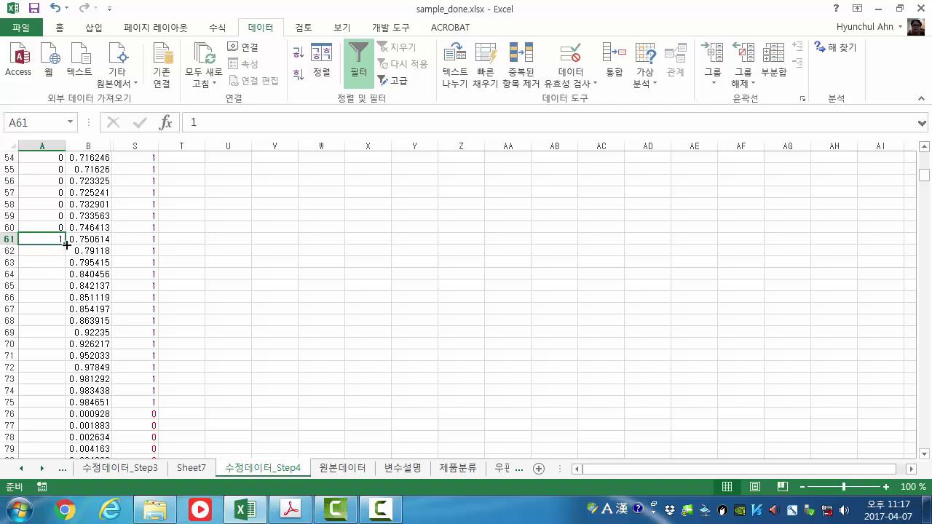
left_click_drag(66, 246, 61, 409)
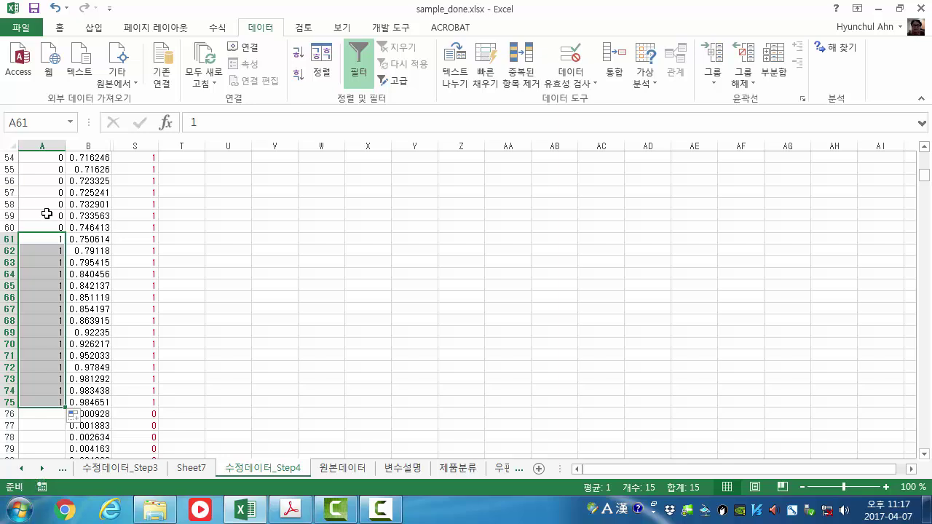
left_click_drag(39, 235, 43, 397)
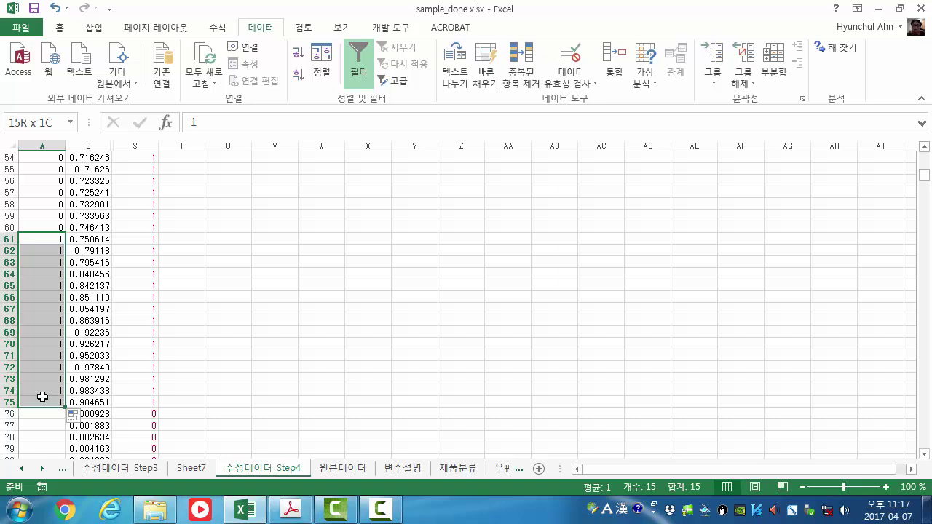
left_click_drag(43, 397, 36, 417)
left_click(36, 426)
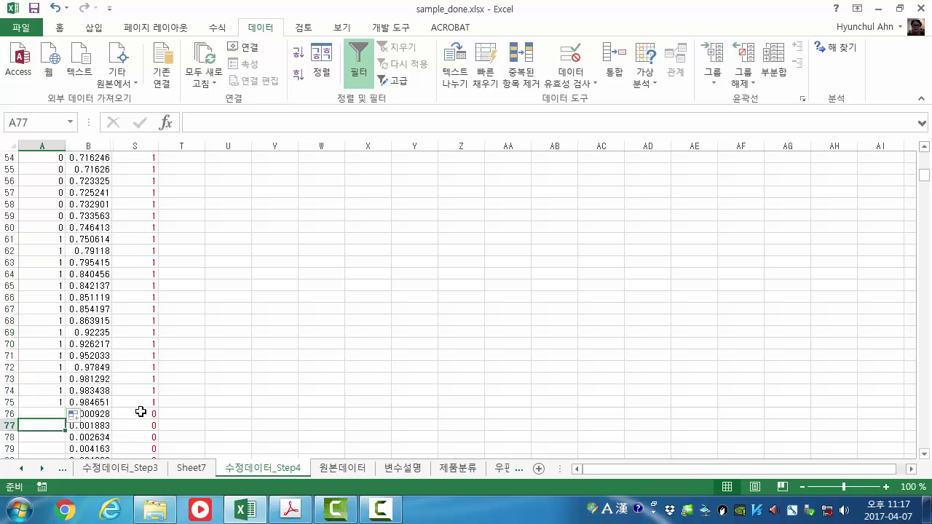
Copy the sign values in A2:A75 and paste them from A76 down for the first PG01 0 records
left_click(60, 402)
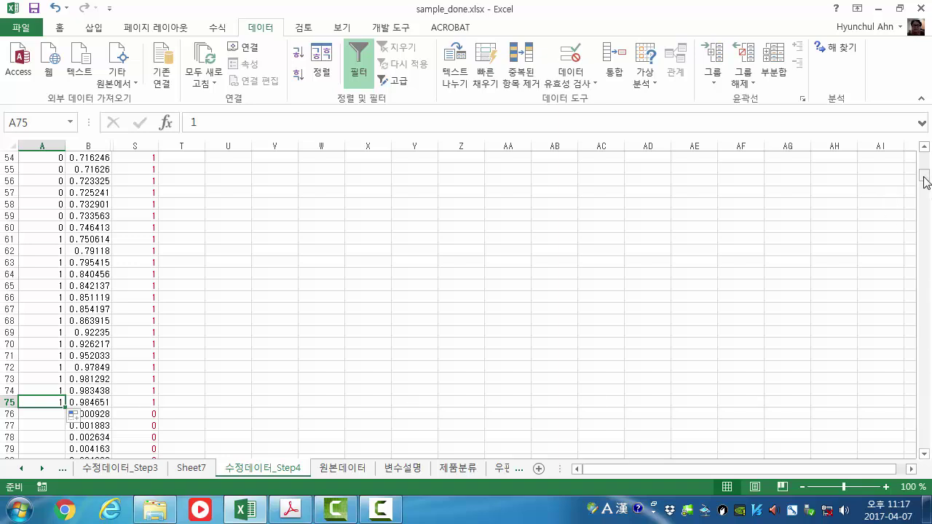
left_click_drag(921, 183, 923, 153)
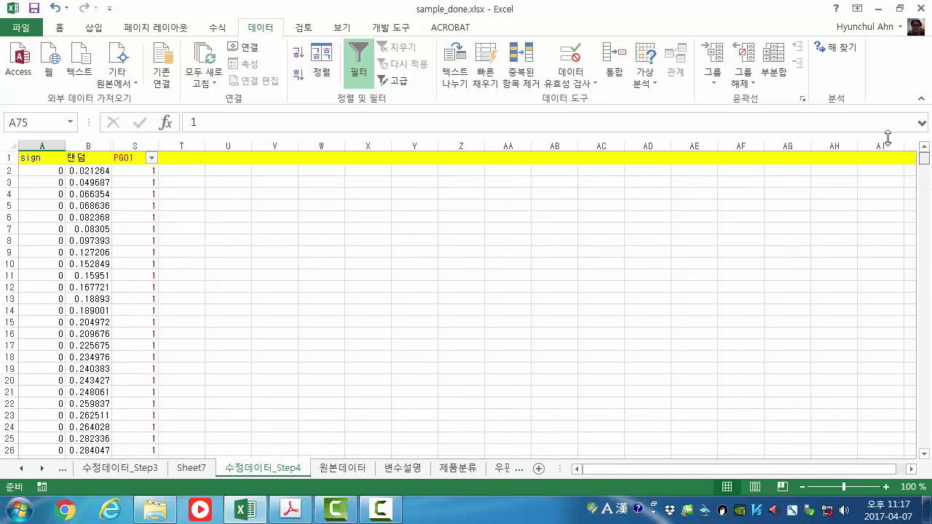
left_click(39, 171, "shift")
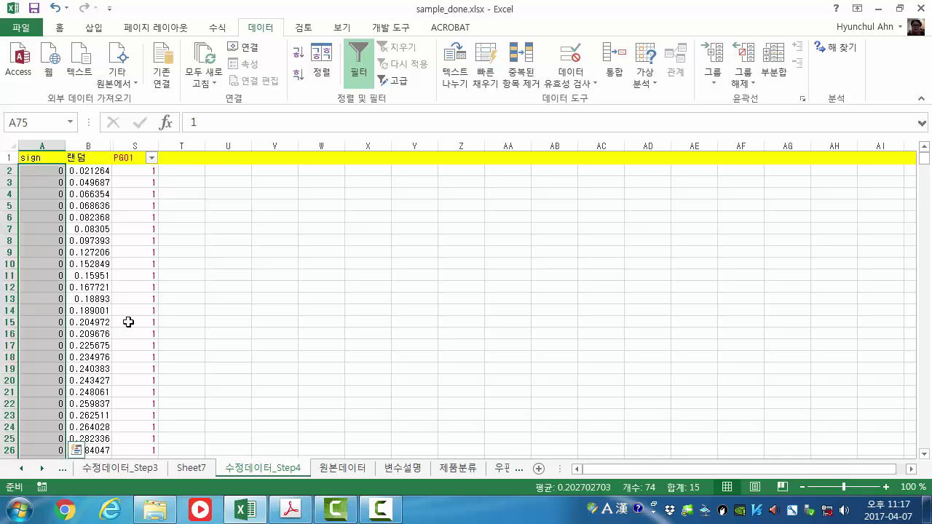
key("ctrl+c")
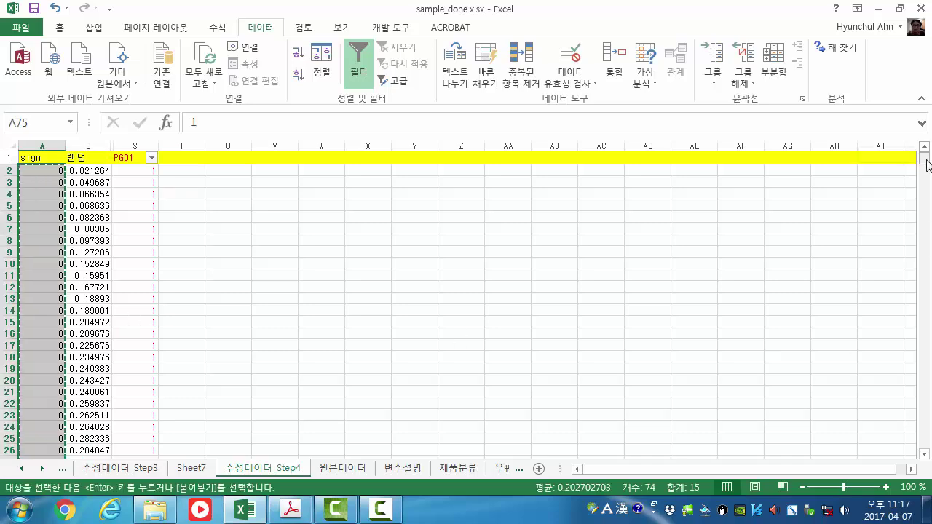
left_click_drag(923, 164, 923, 198)
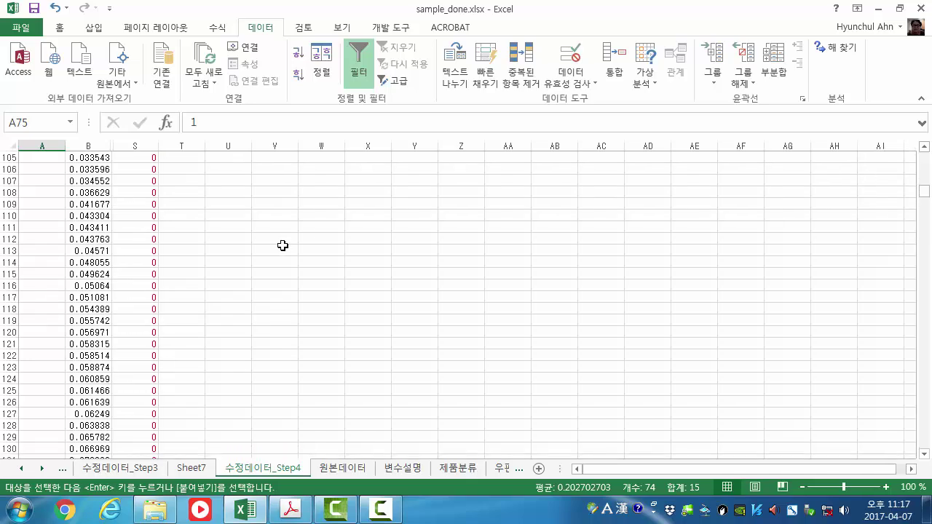
scroll(177, 339, "up", 15)
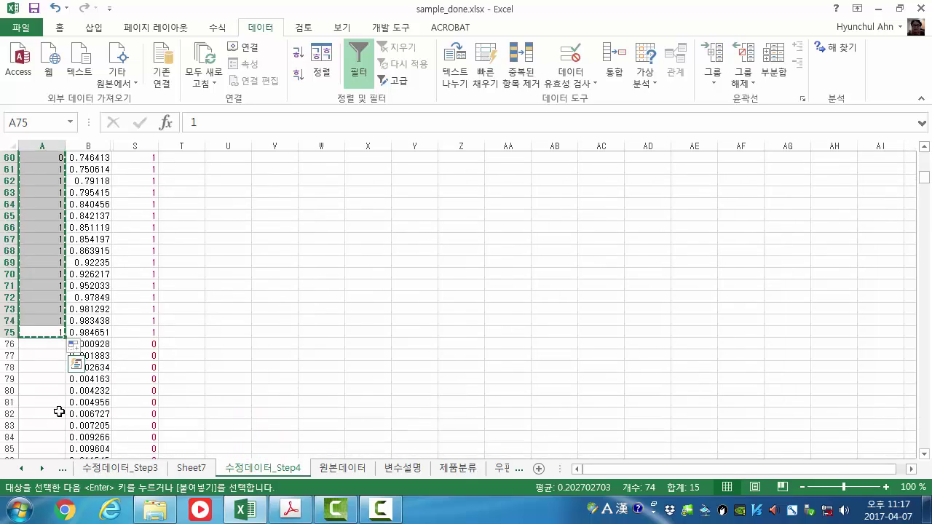
left_click(45, 343)
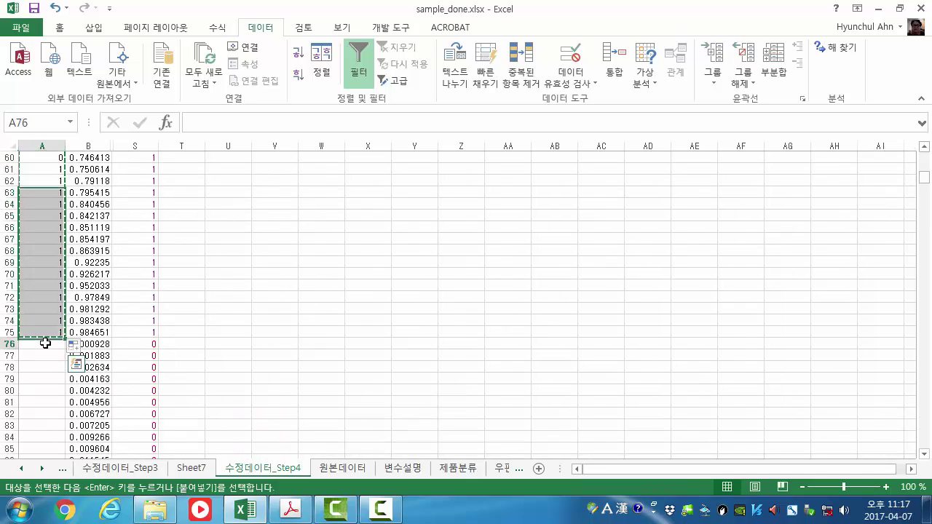
key("ctrl+shift+Down")
key("ctrl+v")
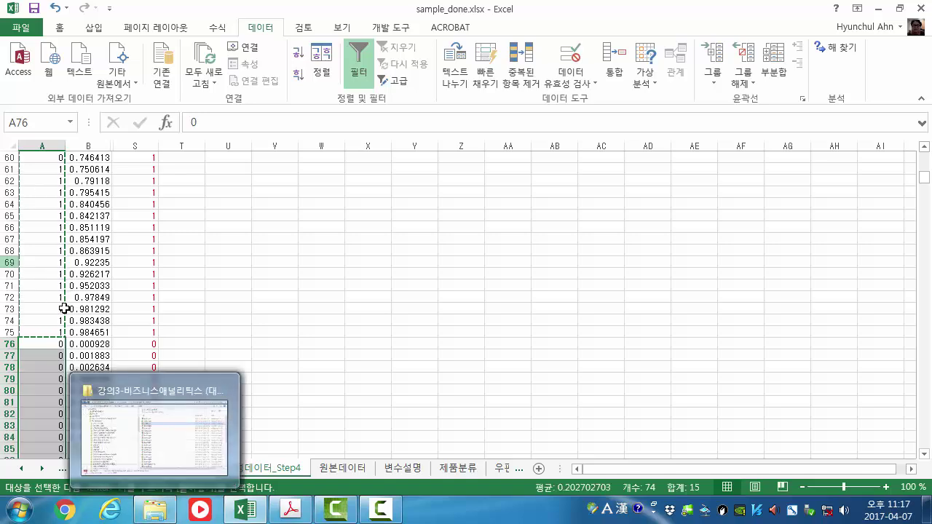
Delete rows 150 to 920, the remaining PG01 0 records without a sign value, from the 수정데이터_Step4 sheet
left_click_drag(925, 185, 927, 205)
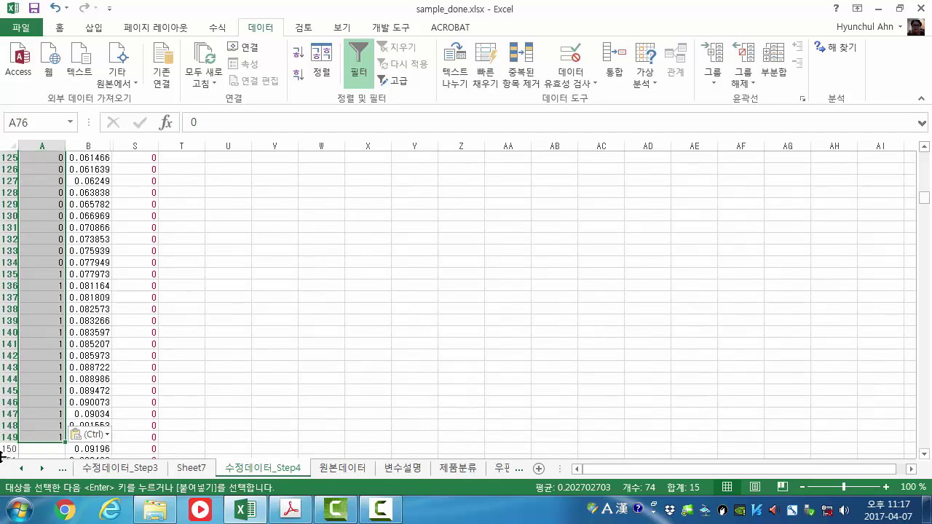
left_click(4, 448)
scroll(445, 374, "down", 4)
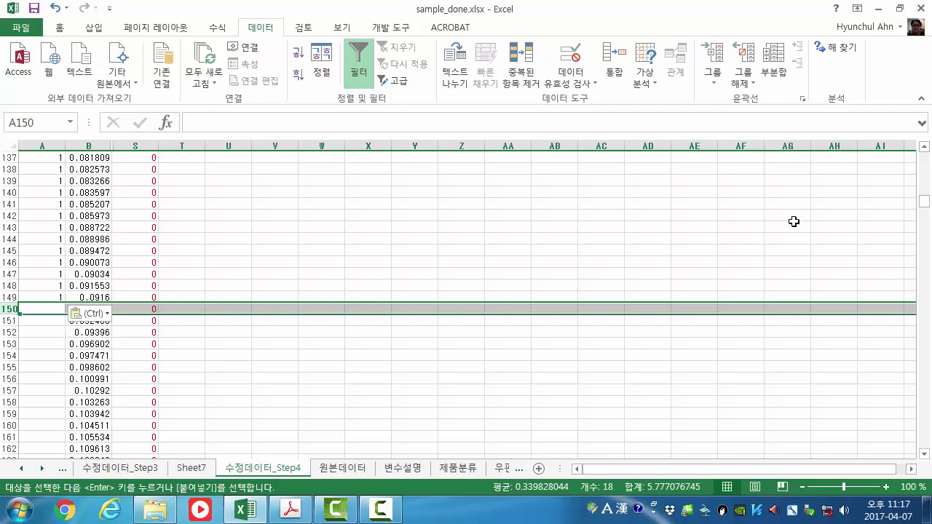
left_click_drag(926, 207, 930, 446)
left_click(6, 413, "shift")
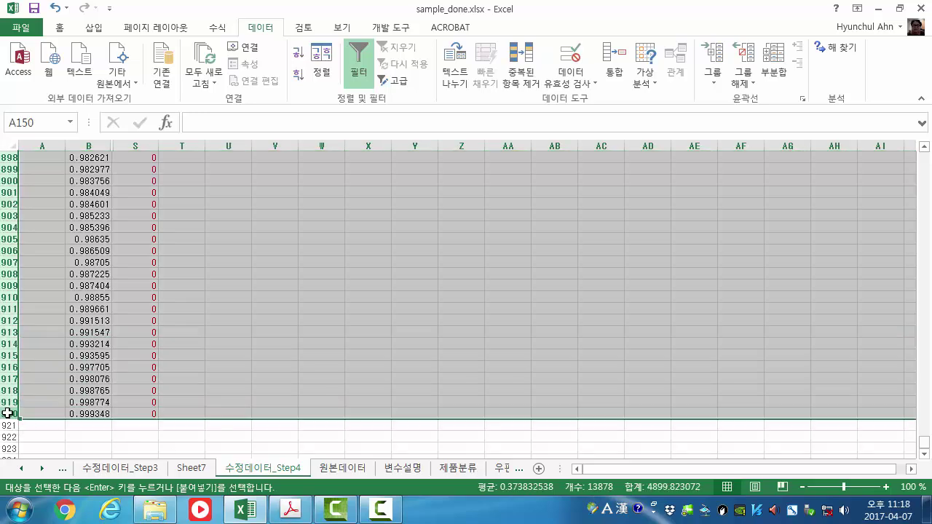
right_click(6, 413)
left_click(73, 314)
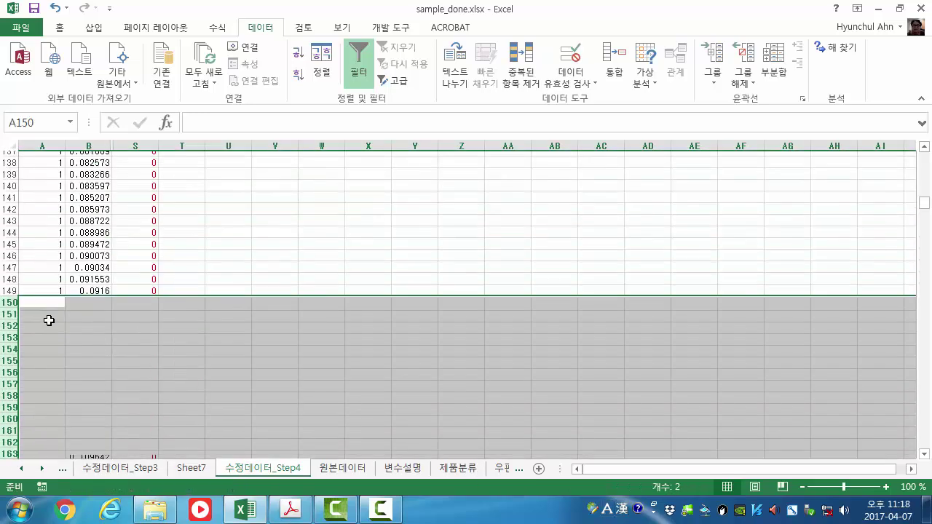
left_click(147, 343)
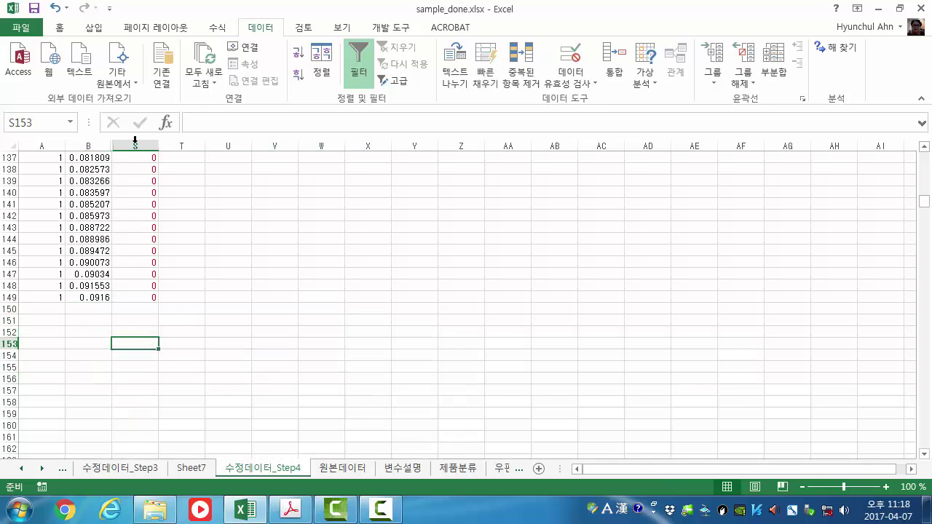
Unhide the hidden columns between columns B and S
left_click_drag(91, 144, 138, 146)
right_click(140, 145)
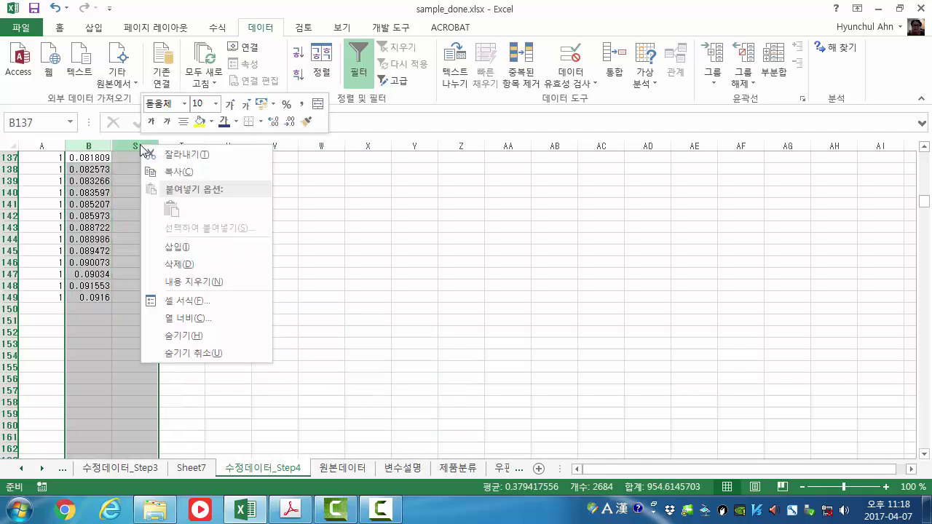
left_click(197, 353)
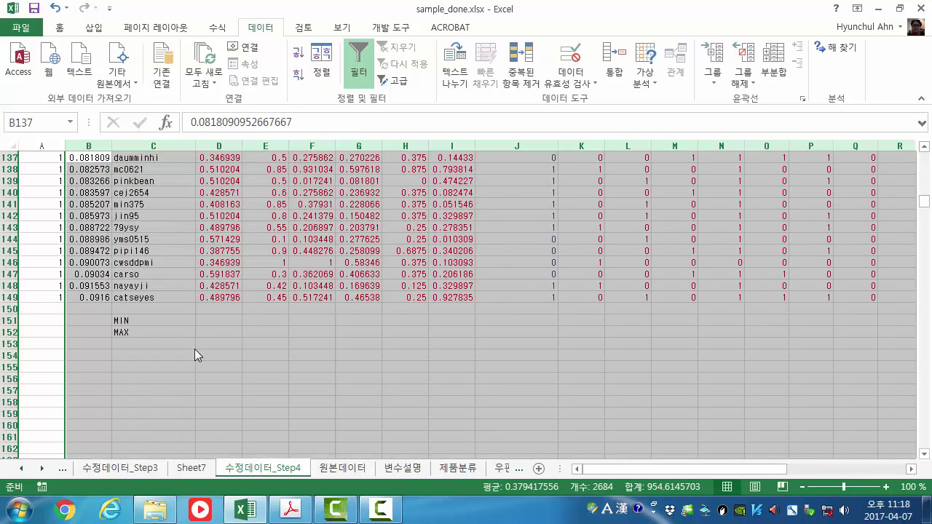
left_click(193, 346)
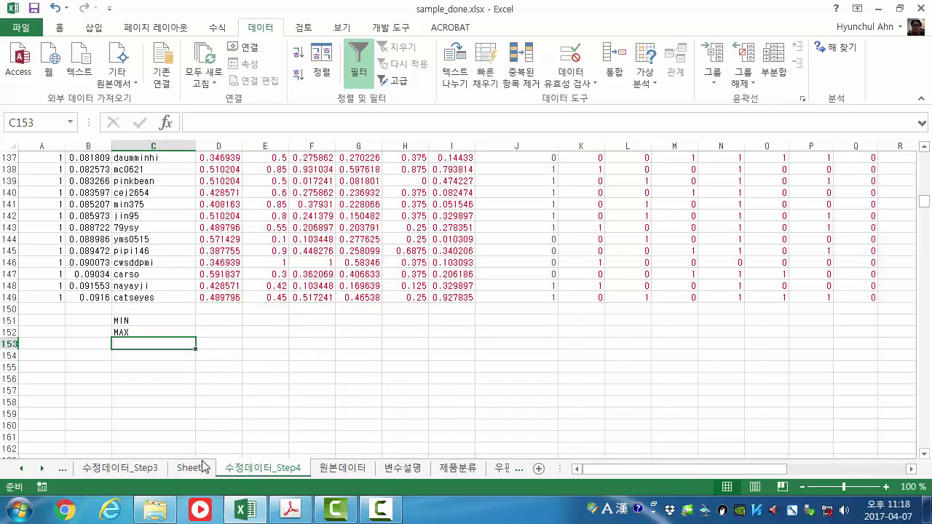
Delete rows 151 to 153, which hold the leftover MIN and MAX labels below the data
left_click(4, 326)
left_click_drag(6, 321, 8, 343)
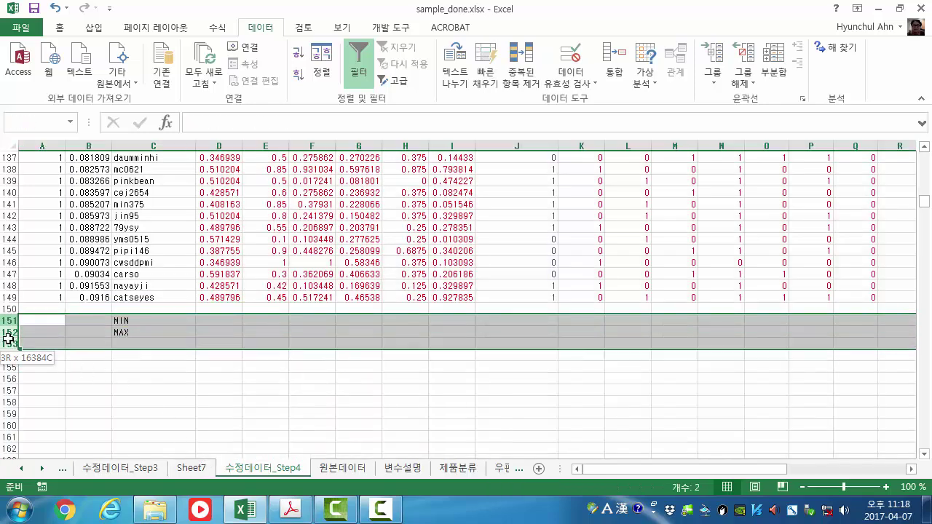
right_click(8, 344)
left_click(40, 240)
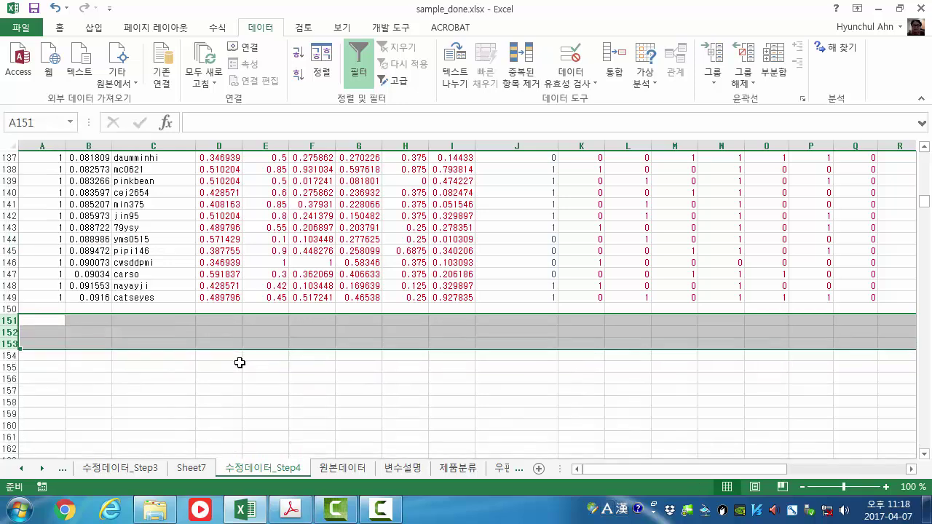
left_click(217, 366)
Delete the 랜덤 column and return to cell A2 at the start of the sign values
left_click(88, 146)
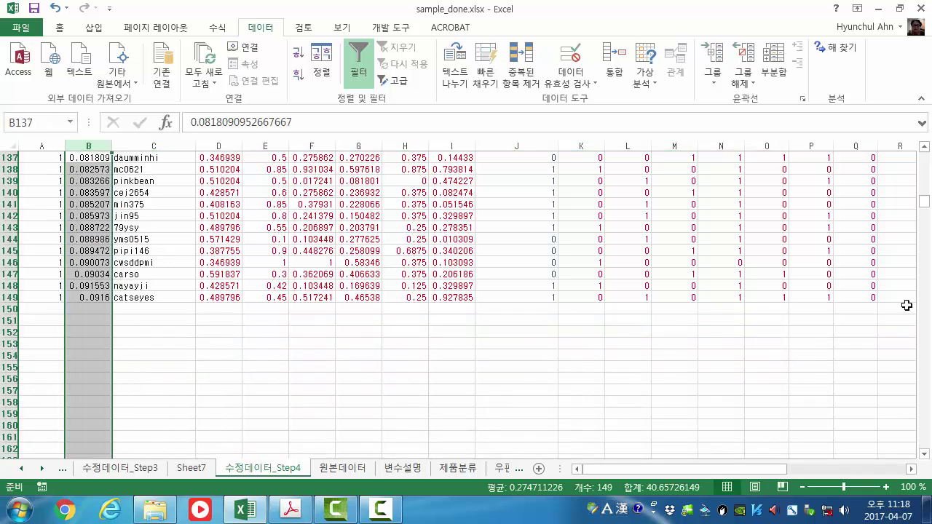
left_click_drag(923, 203, 903, 133)
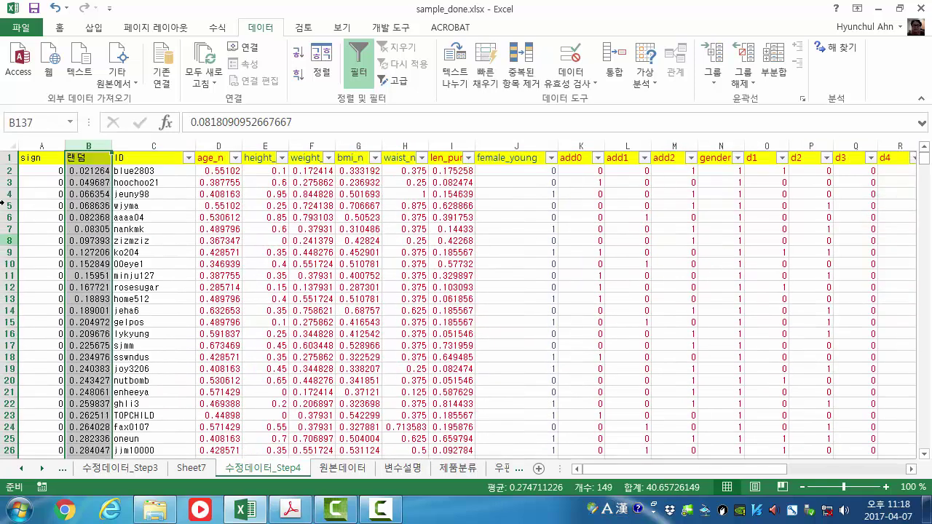
right_click(87, 150)
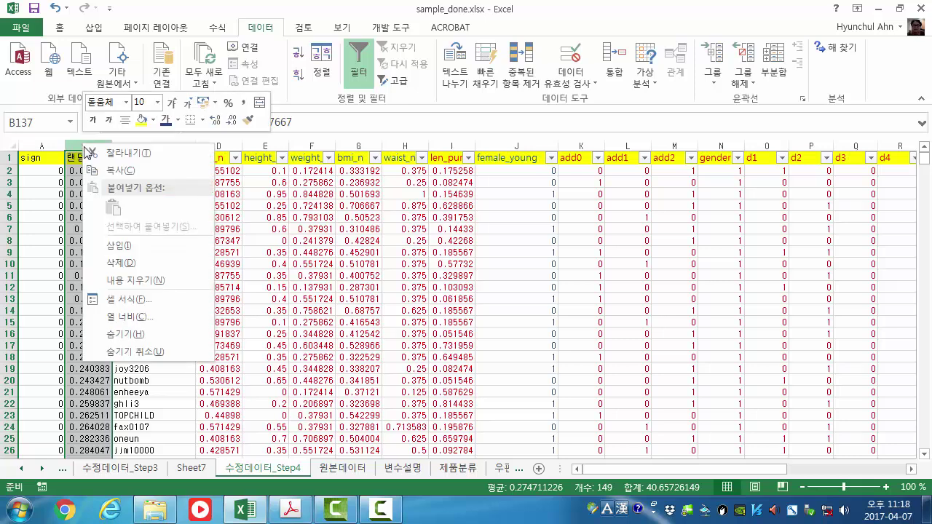
left_click(121, 262)
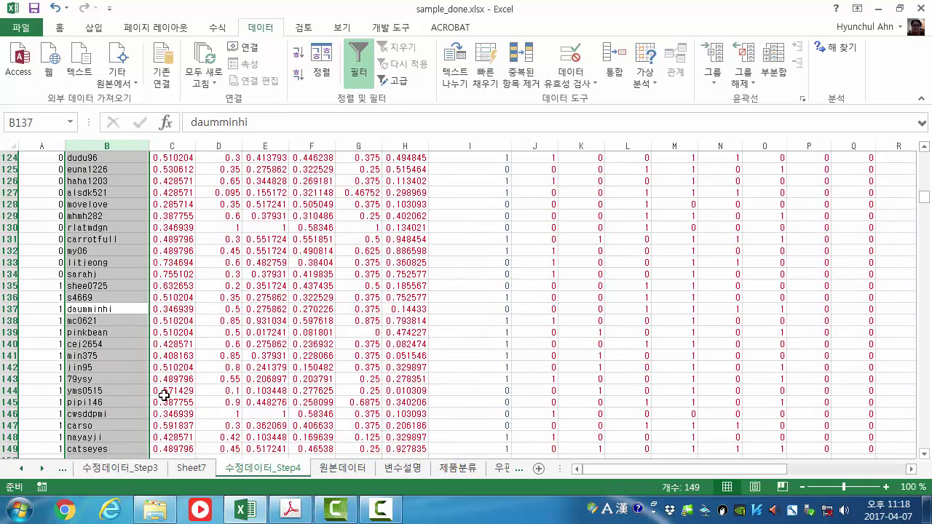
left_click(169, 357)
scroll(776, 350, "up", 16)
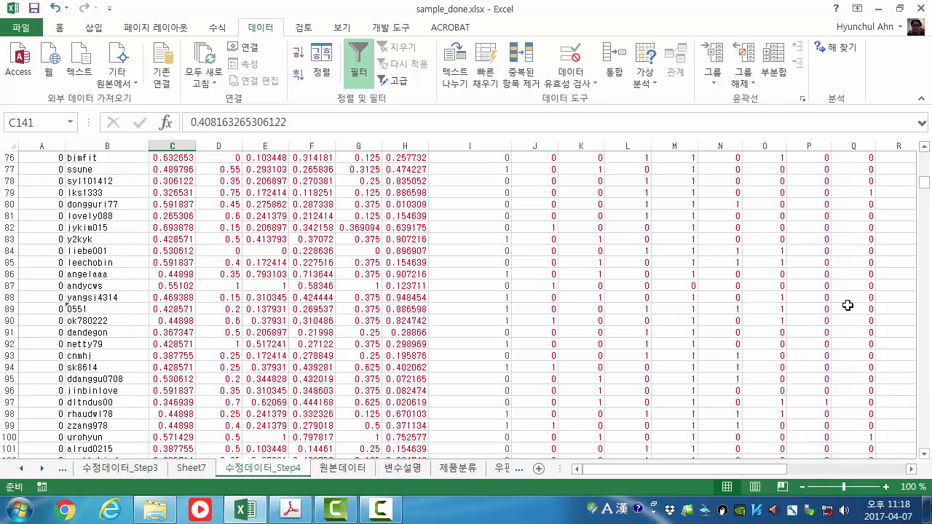
scroll(847, 305, "up", 20)
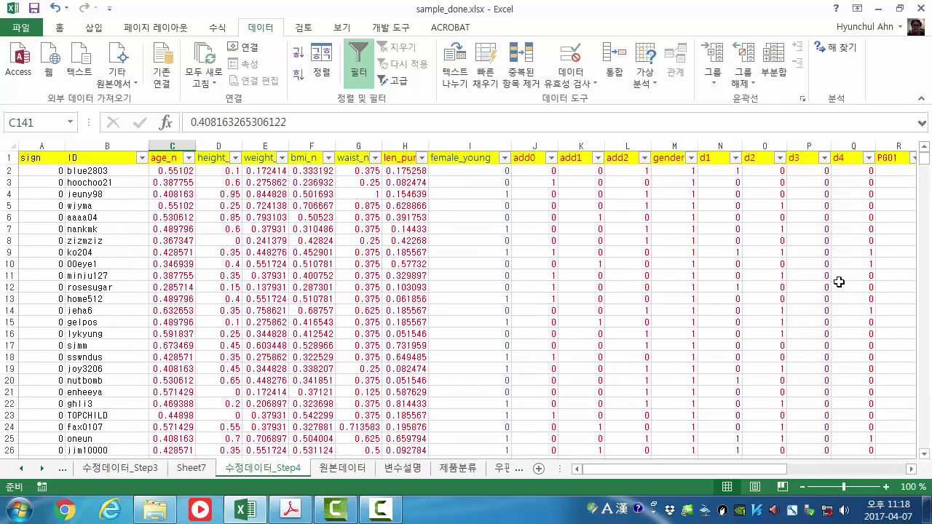
left_click(42, 169)
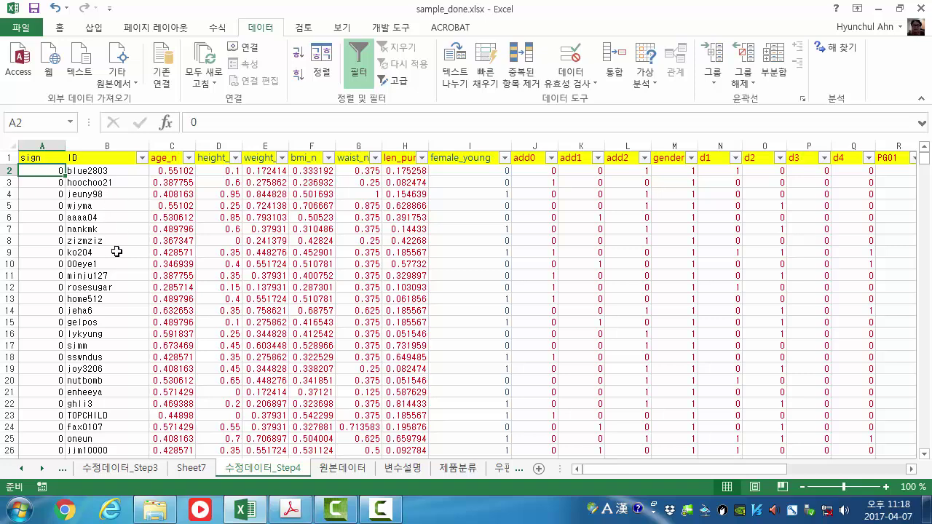
Refresh the PG01 pivot table on Sheet7 so it reflects the reduced Step4 data
left_click(191, 470)
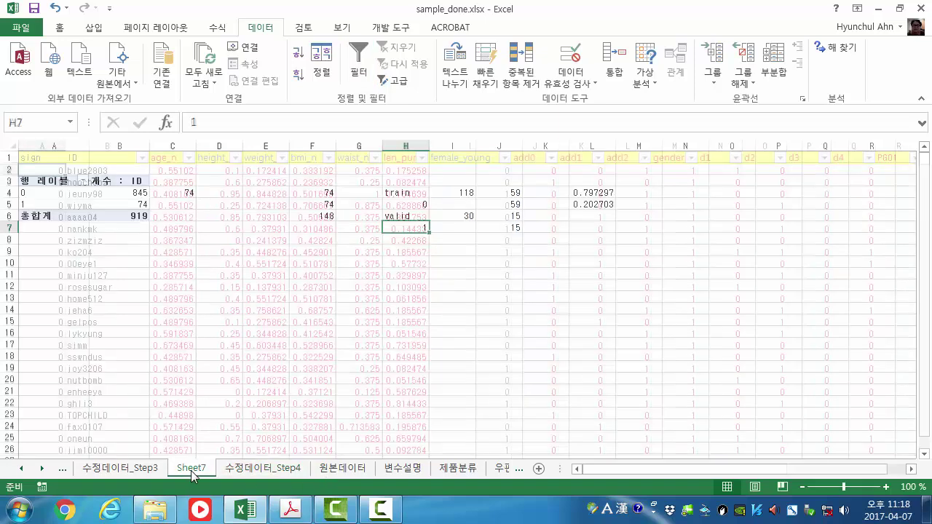
left_click(83, 196)
right_click(85, 200)
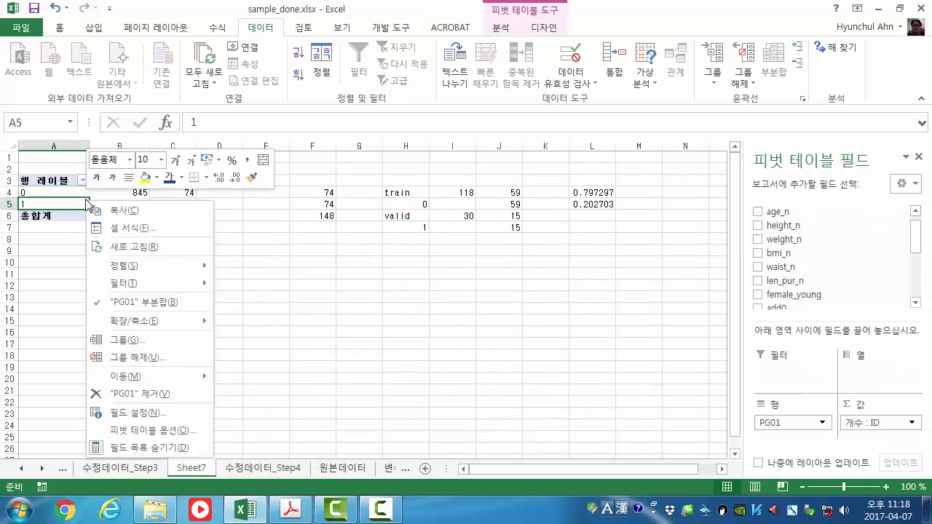
left_click(121, 245)
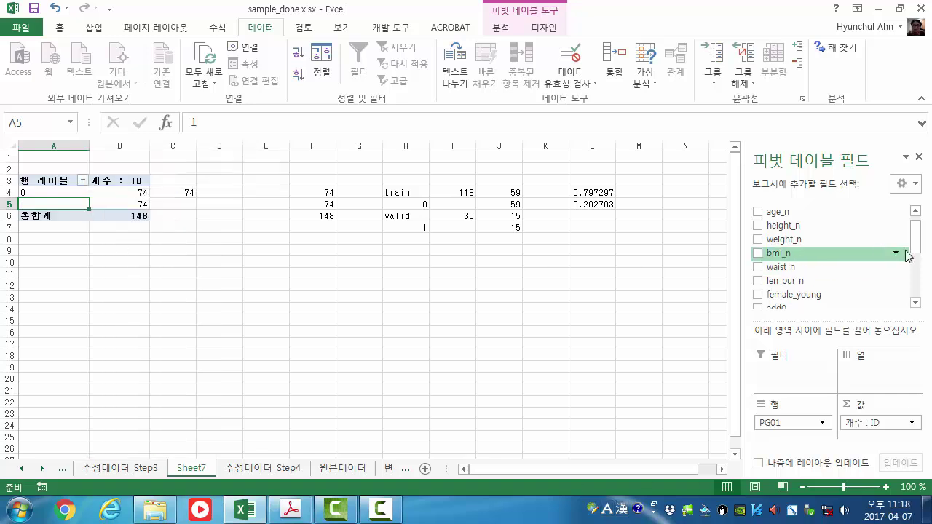
scroll(912, 224, "up", 1)
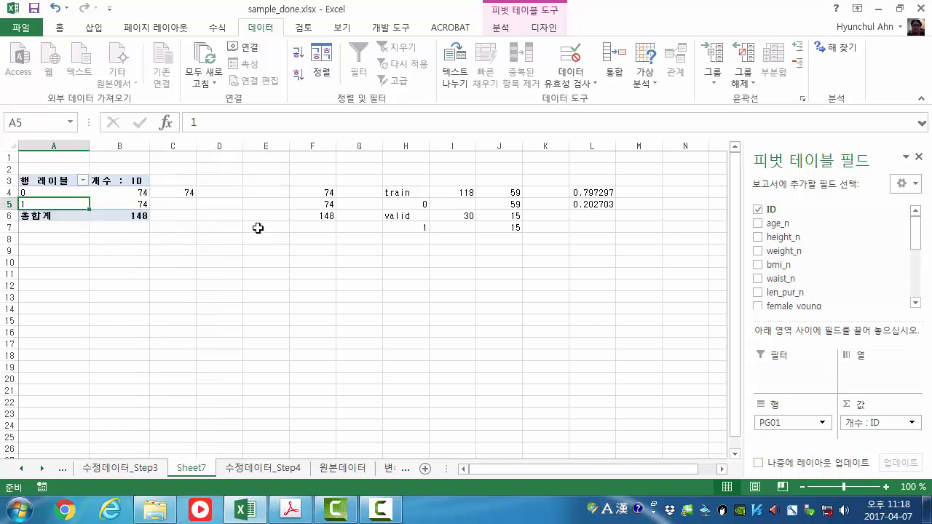
right_click(196, 467)
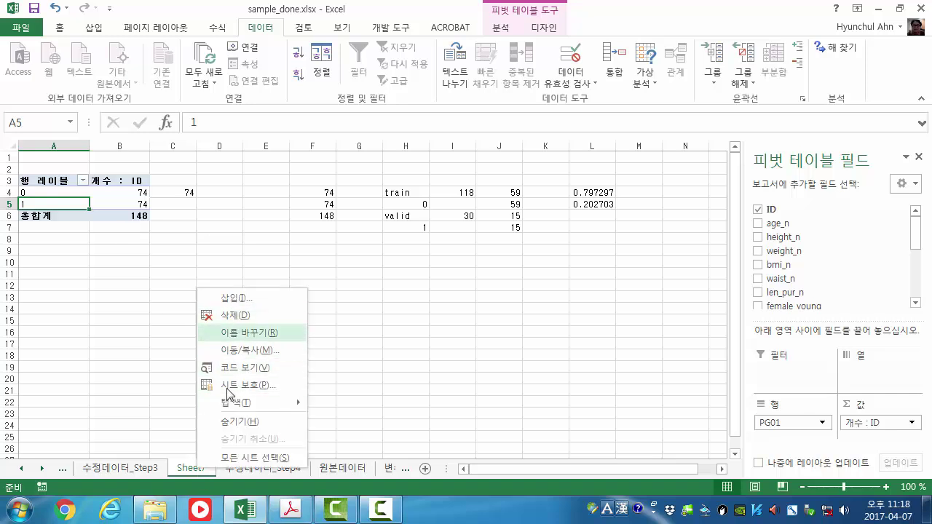
left_click(533, 376)
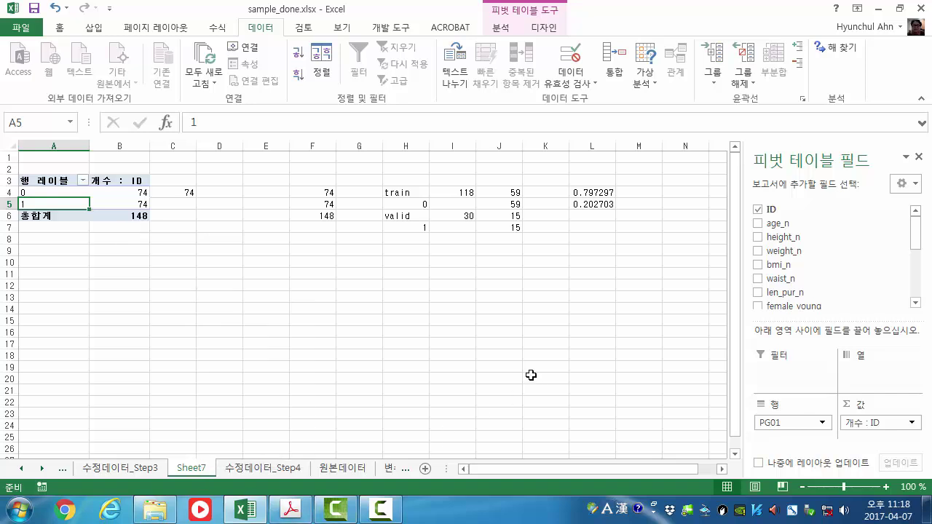
Create a pivot table on a new worksheet from the range A1:R149 of the 수정데이터_Step4 sheet
left_click(262, 467)
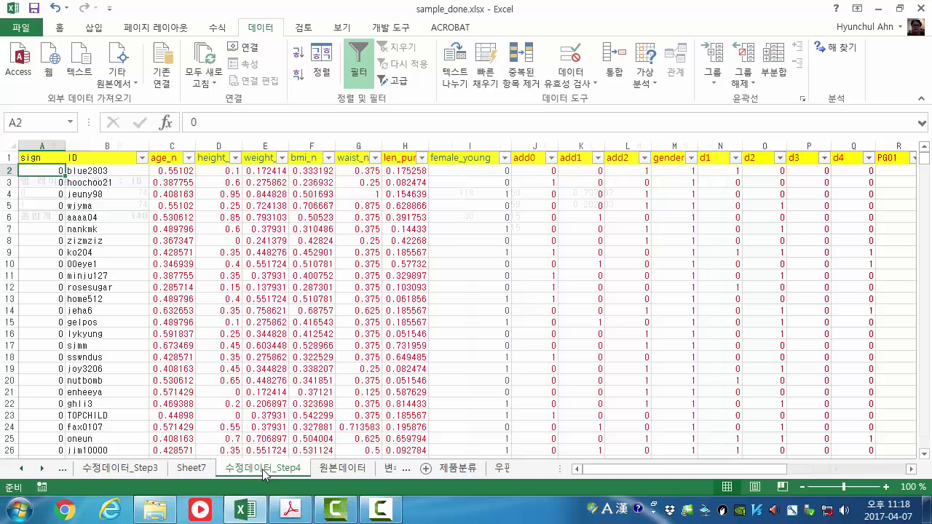
left_click(96, 32)
left_click(18, 66)
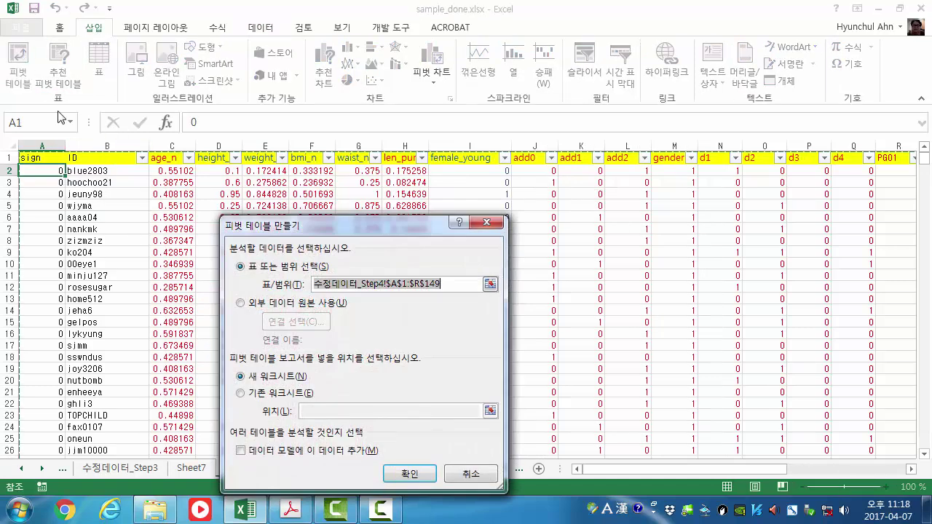
left_click(410, 474)
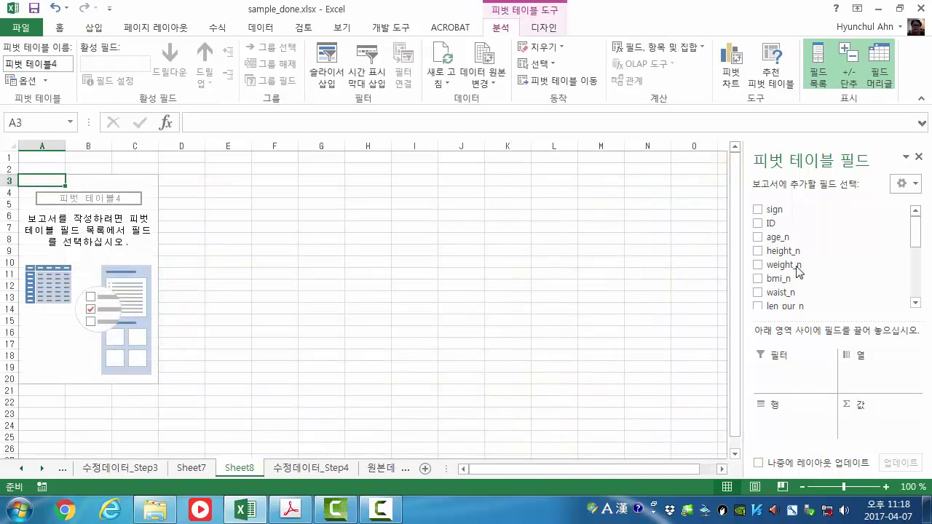
Lay out the new pivot table with sign as rows, PG01 as columns and the count of ID as values
left_click_drag(774, 211, 801, 428)
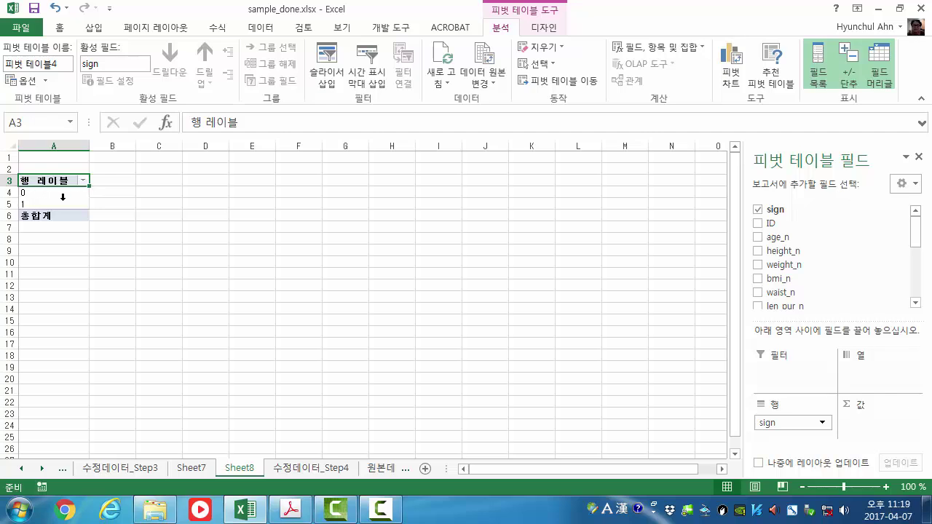
left_click_drag(914, 220, 915, 273)
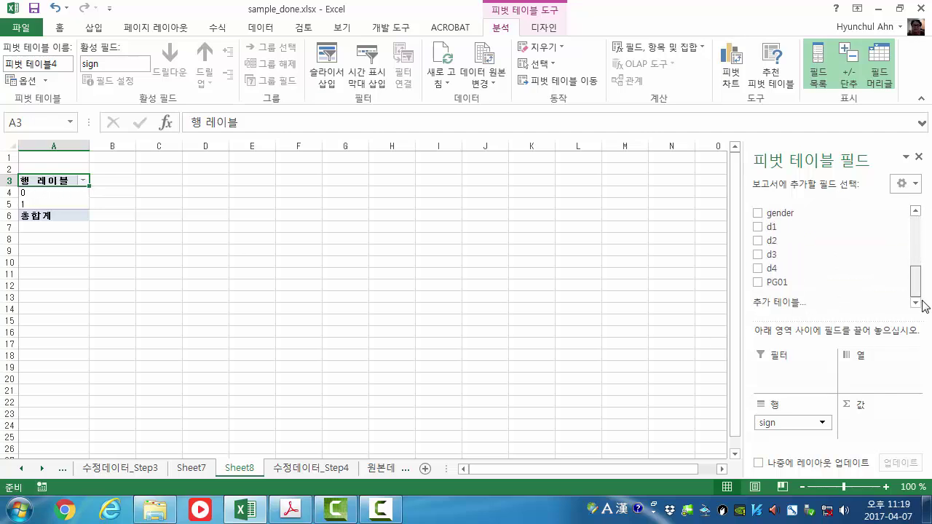
left_click_drag(776, 283, 874, 373)
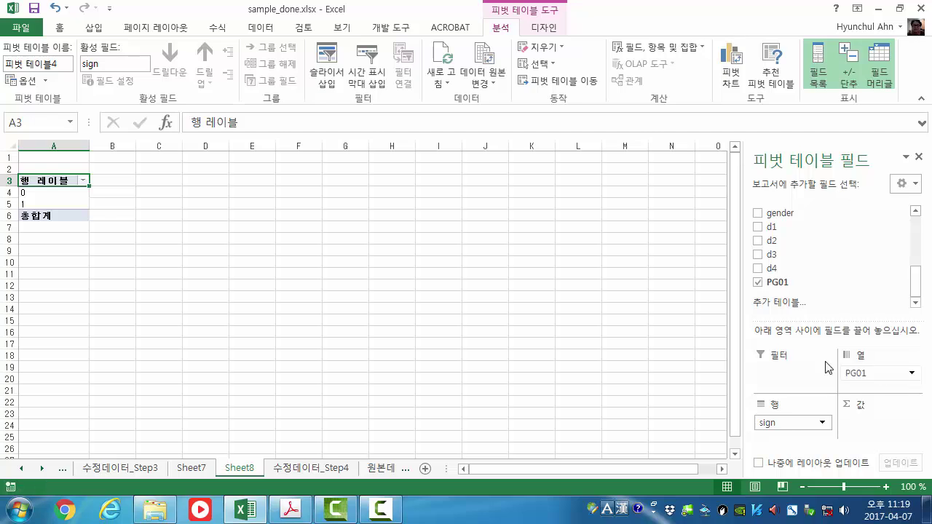
left_click(129, 191)
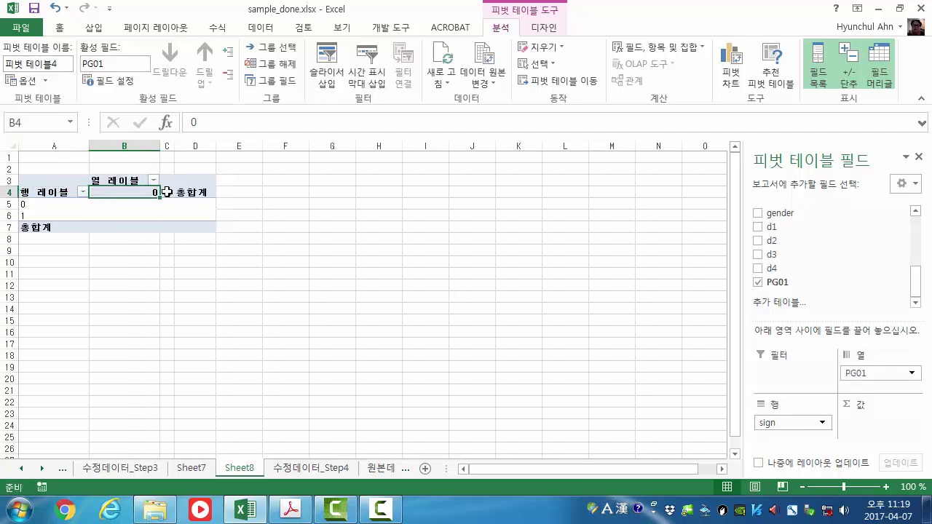
left_click(166, 193)
scroll(822, 281, "up", 5)
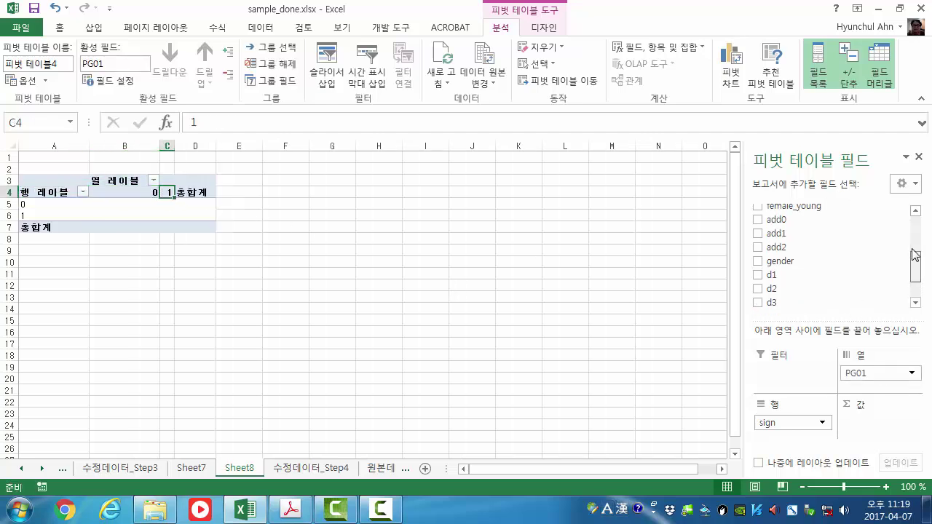
left_click_drag(773, 224, 892, 429)
left_click(296, 273)
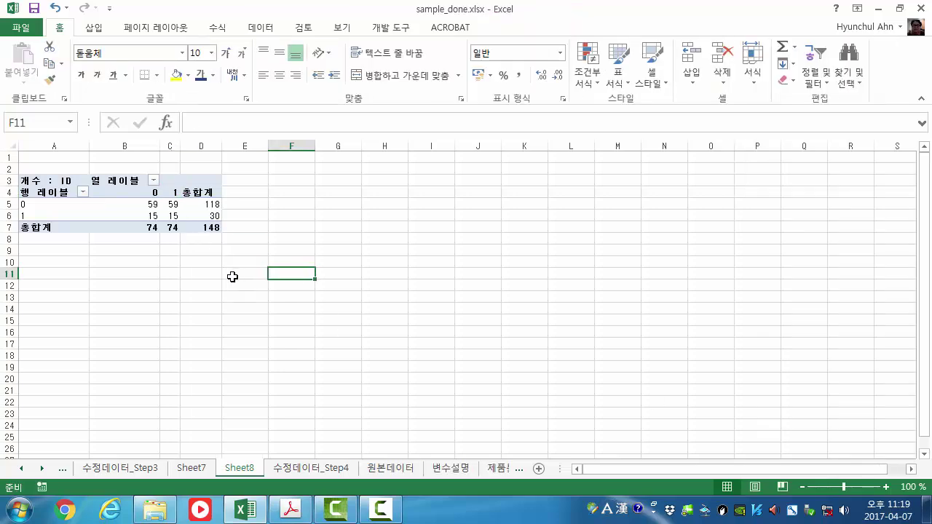
Examine the pivot table's record counts for each sign and PG01 combination and the row total for sign 0
left_click(139, 204)
left_click(170, 204)
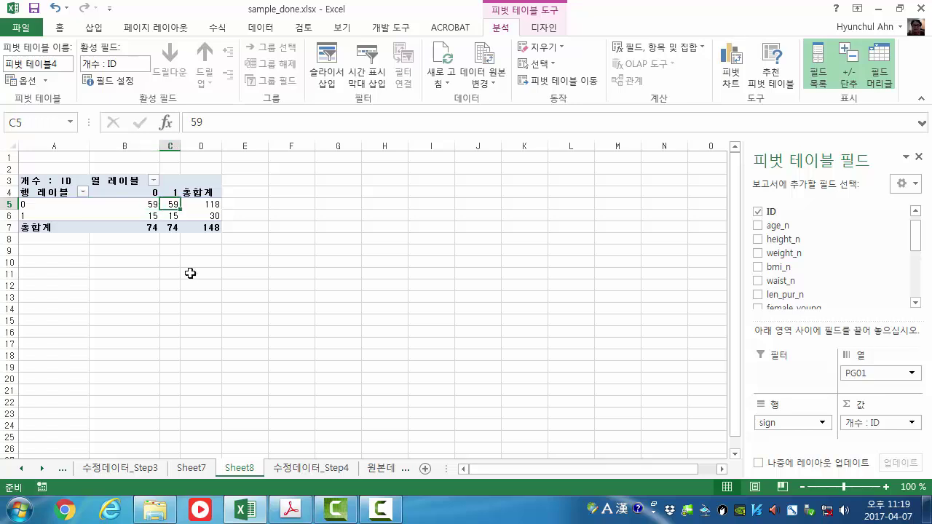
left_click(150, 204)
left_click(42, 205)
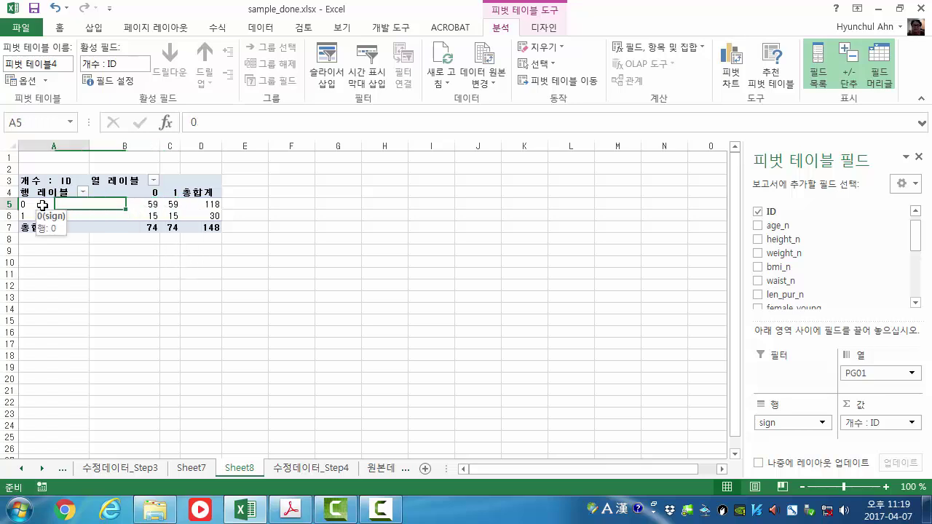
left_click(204, 204)
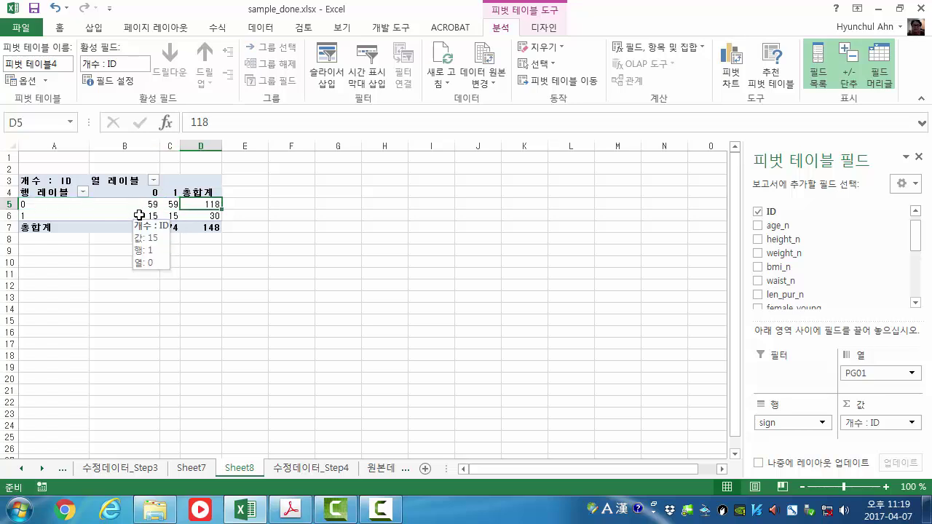
Check the pivot table's counts for sign 1 across both PG01 values, its row total and the grand total
left_click(177, 214)
left_click(144, 212)
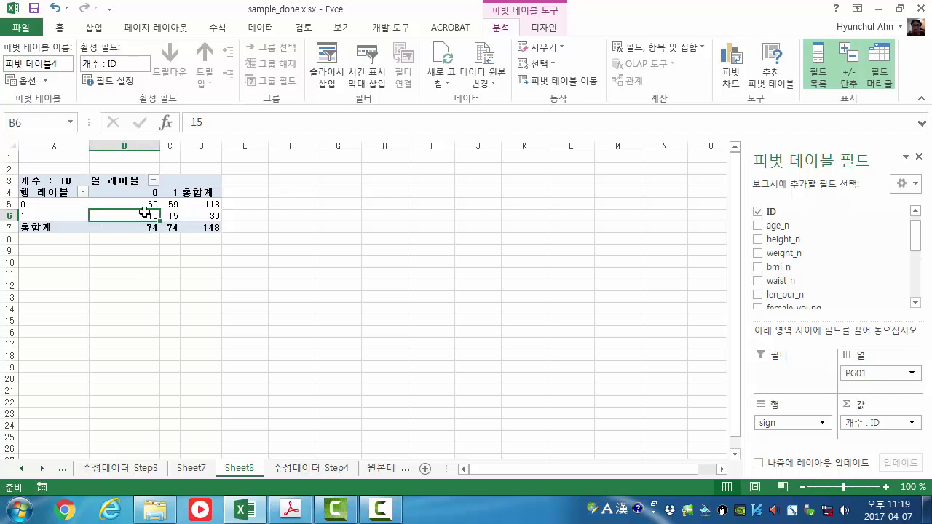
left_click(217, 216)
left_click(56, 216)
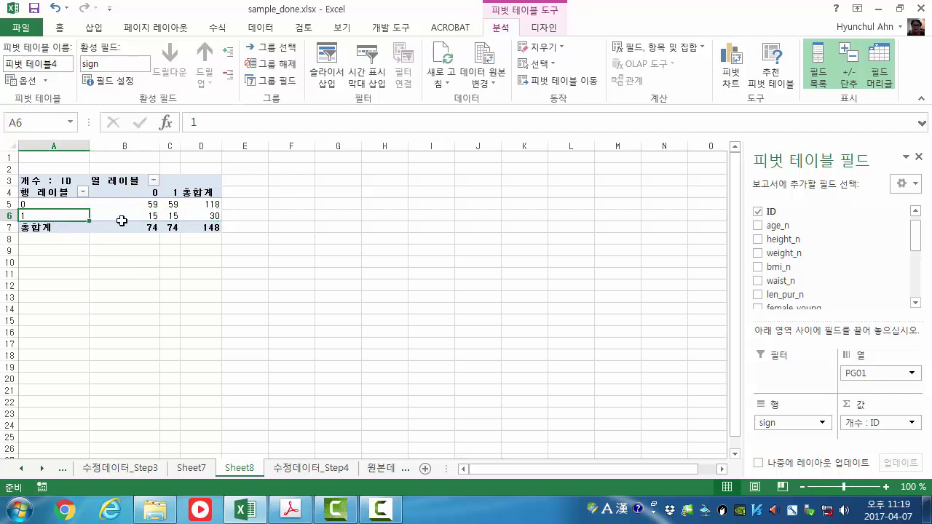
left_click(205, 228)
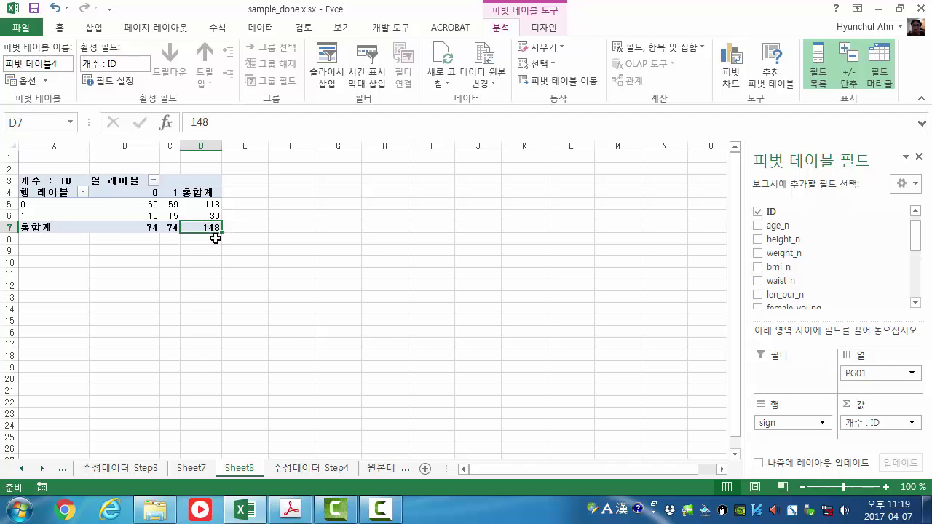
Return to the header cell A1 of the 수정데이터_Step4 sheet and save the workbook
left_click(320, 468)
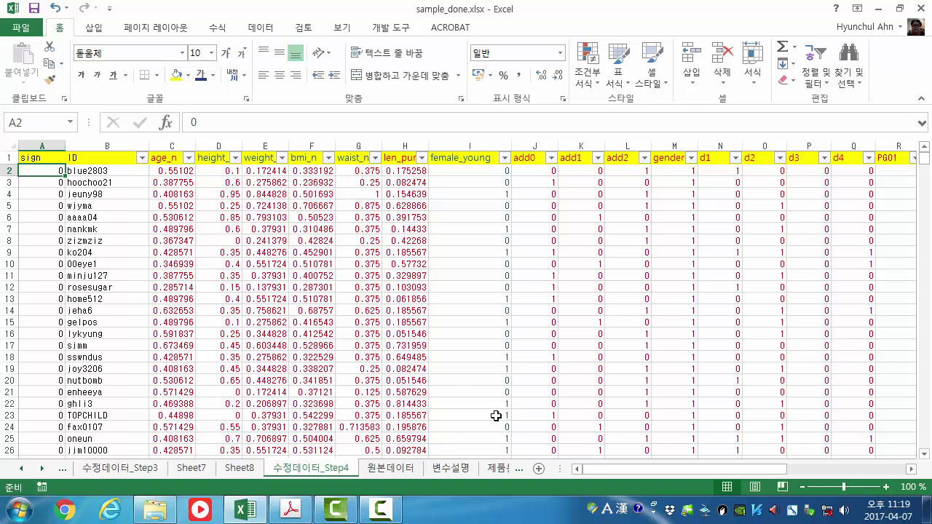
left_click_drag(655, 469, 669, 495)
left_click(49, 161)
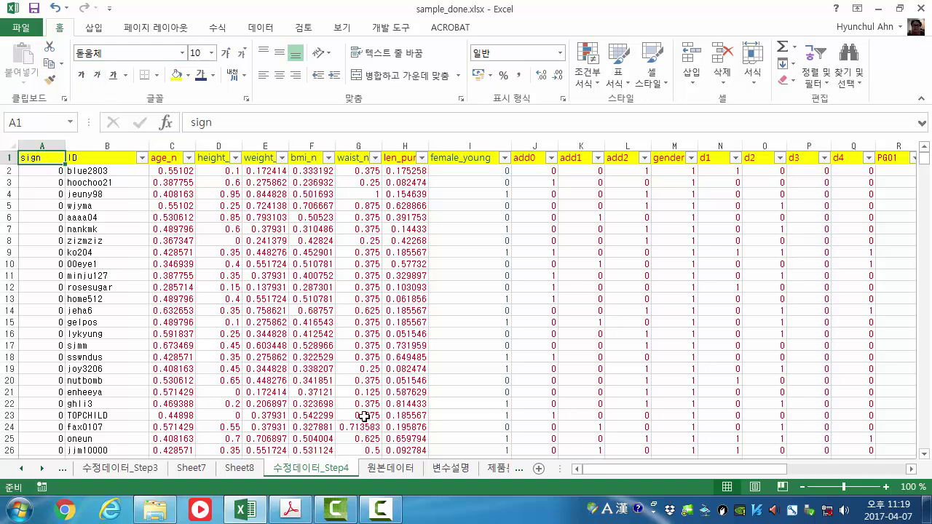
left_click(35, 9)
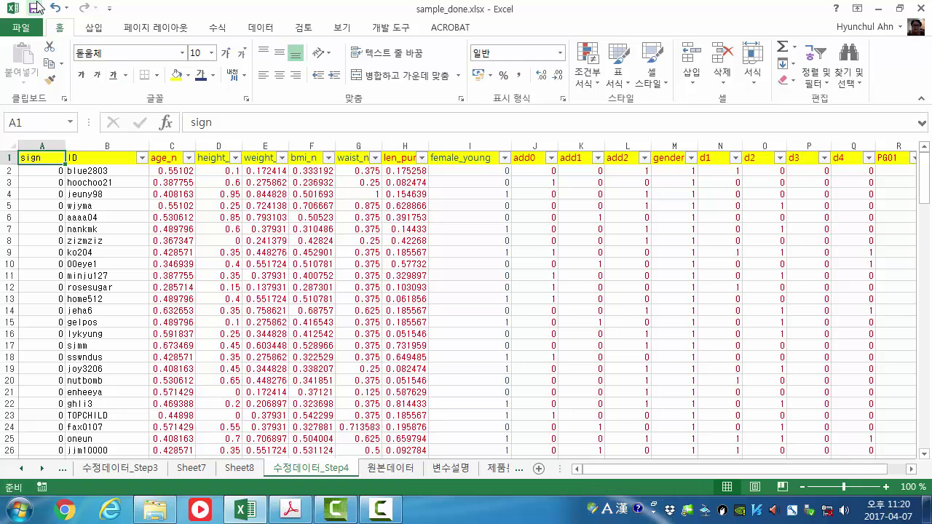
Switch to biza02.pdf in Adobe Acrobat Pro and view the slide on selecting candidate input variables for the model
left_click(348, 508)
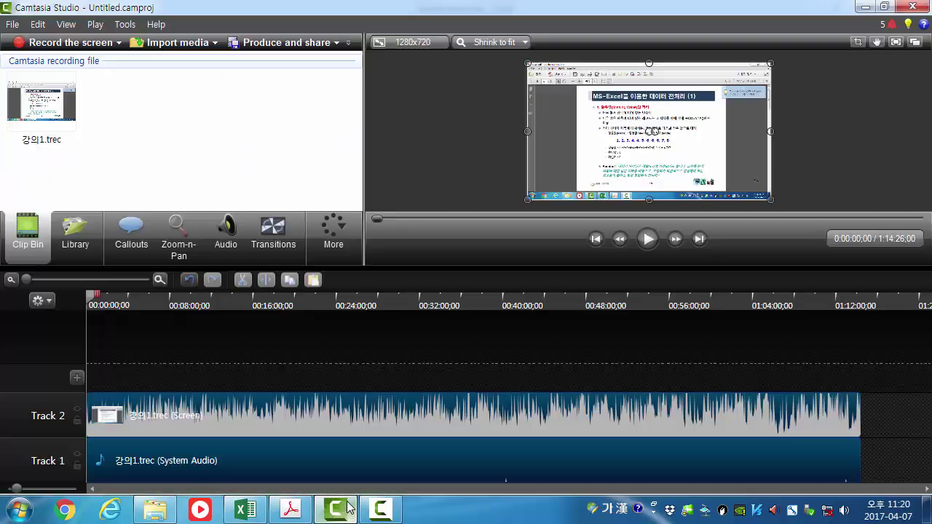
left_click(348, 508)
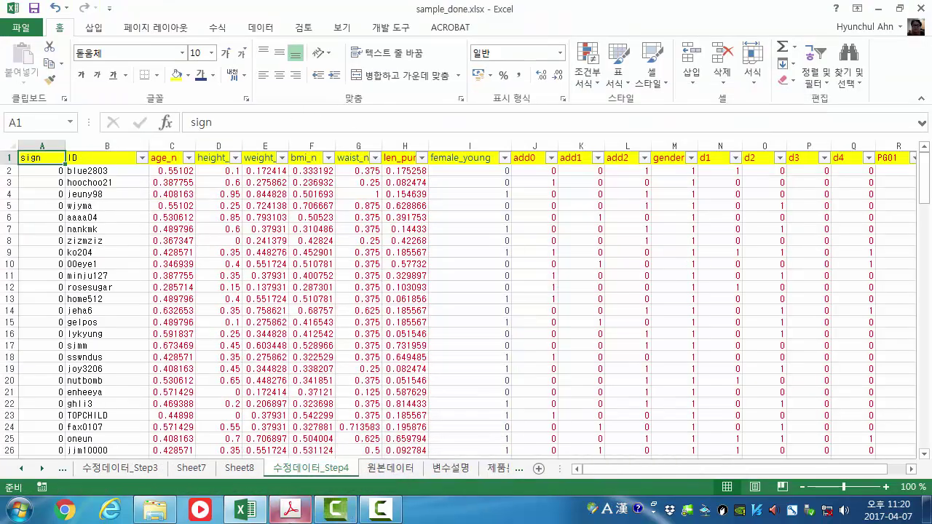
left_click(291, 508)
scroll(305, 350, "down", 1)
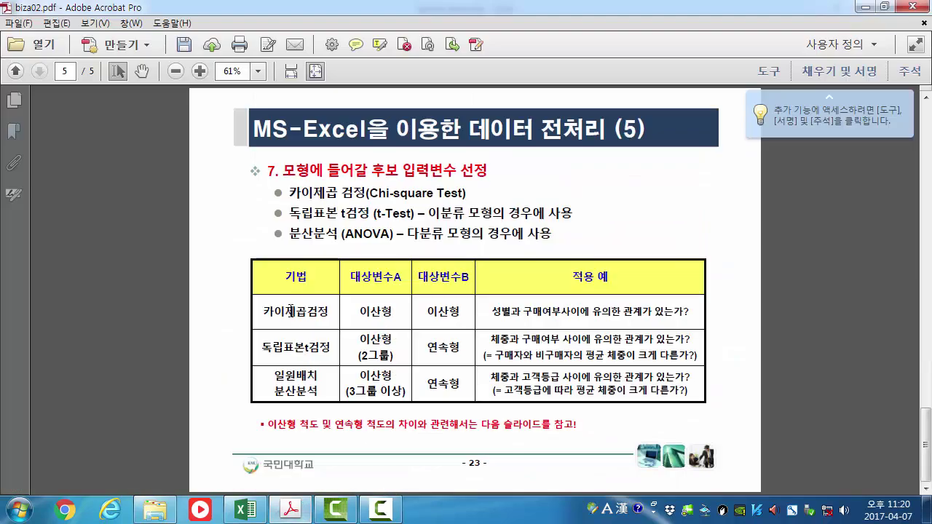